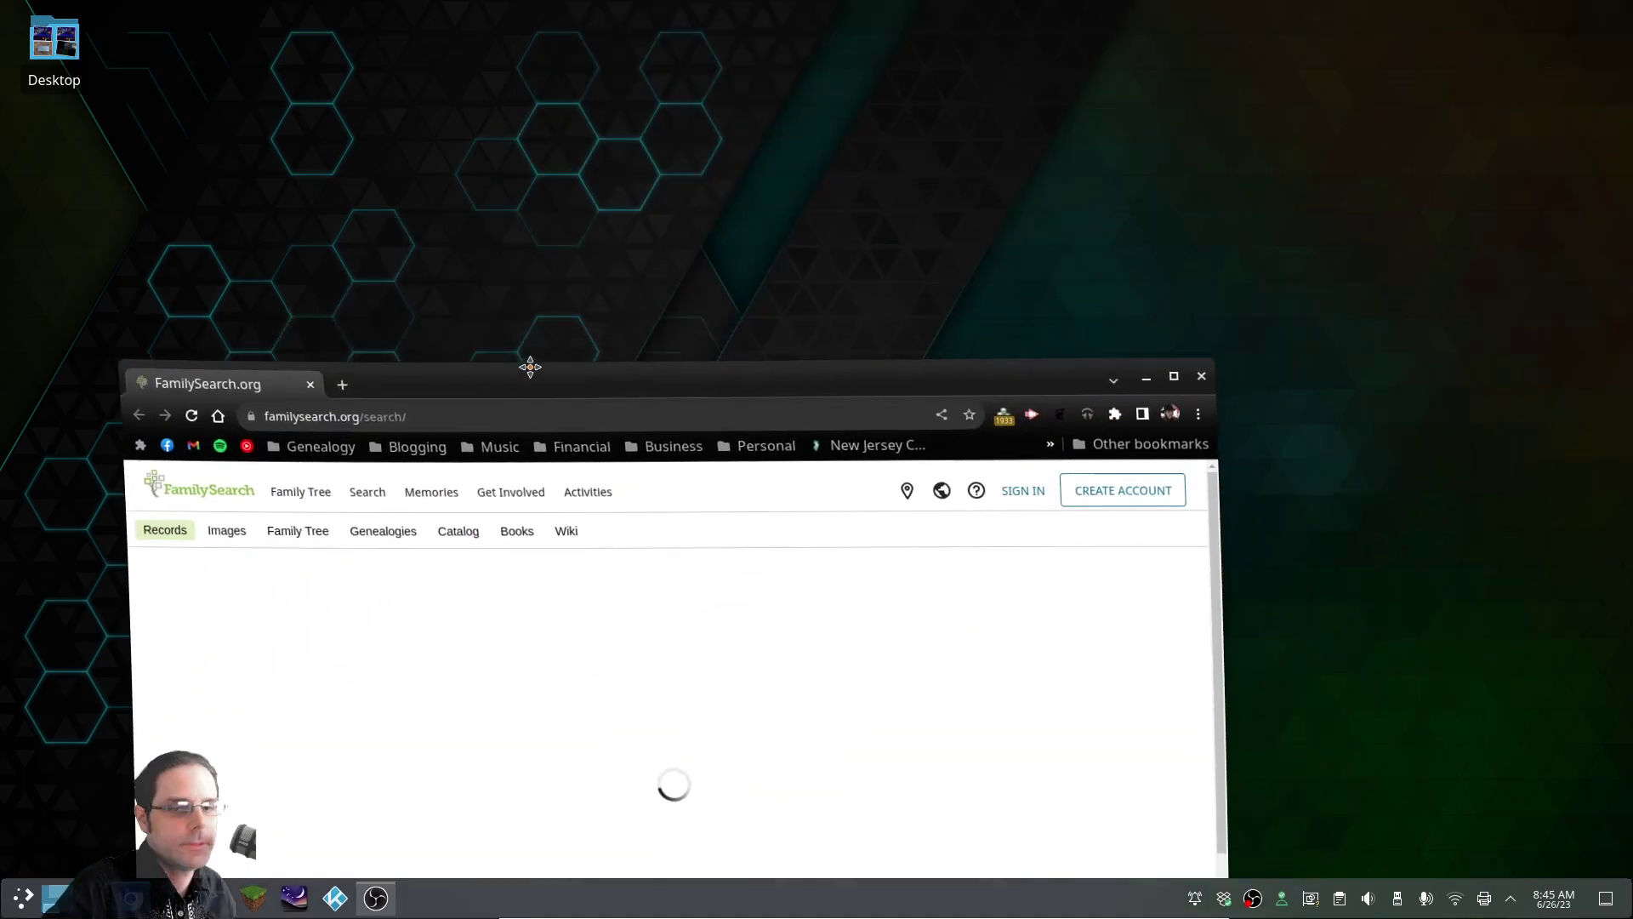
Maximize the Chromium window on FamilySearch's Search Historical Records page
{"action": "left_click_drag", "start_coordinate": [529, 364], "coordinate": [305, 9]}
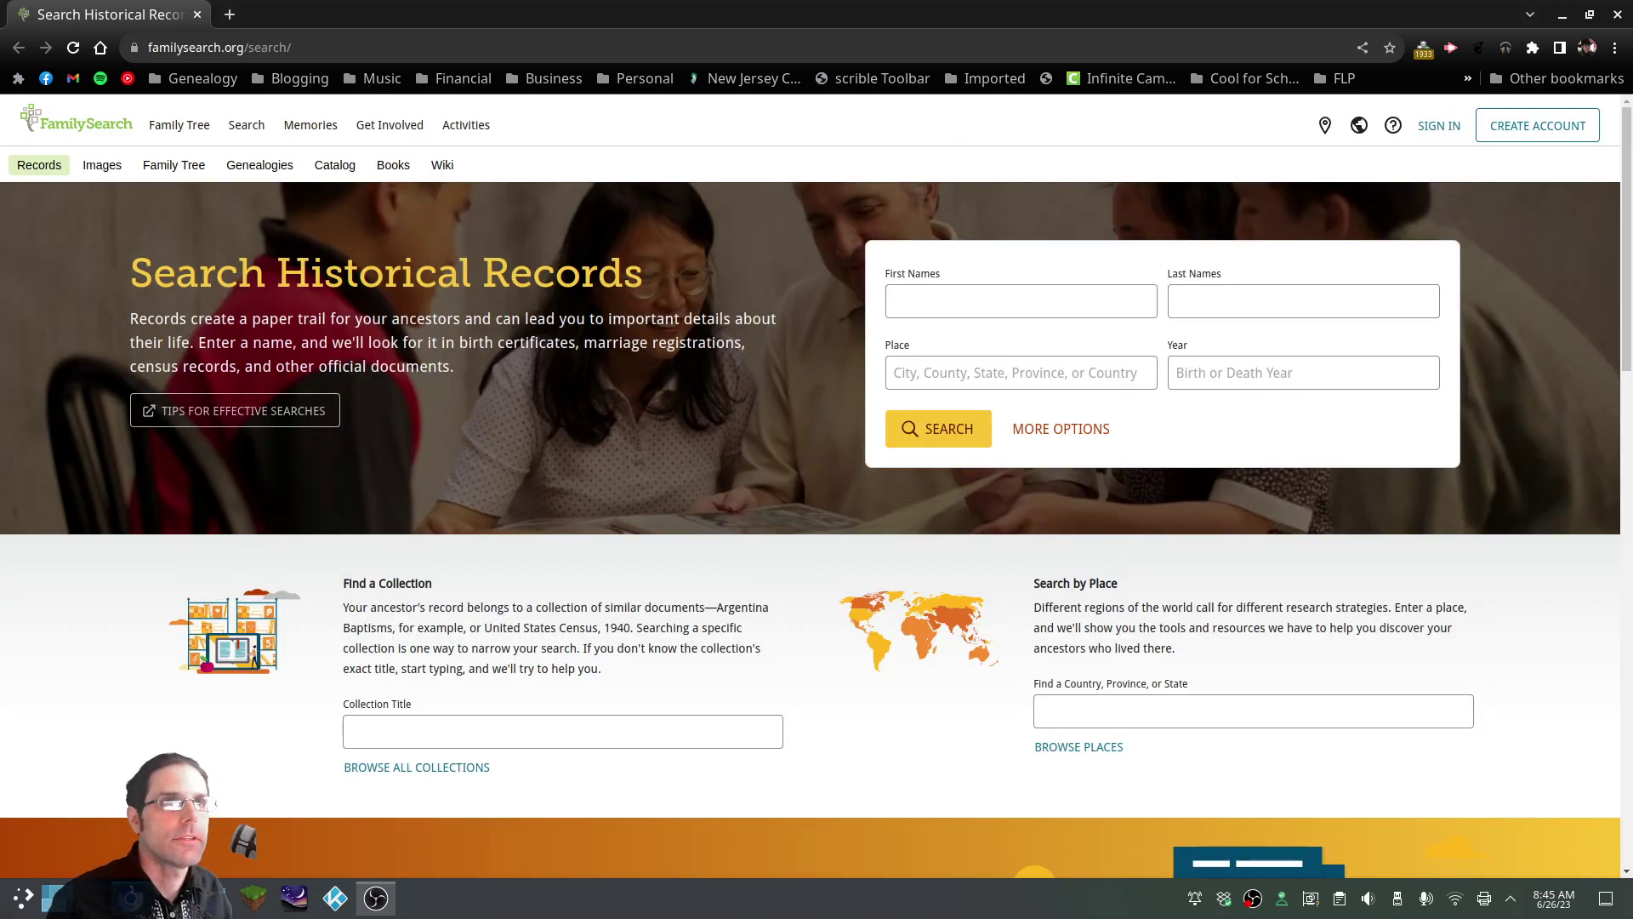
{"action": "key", "text": "alt+Tab"}
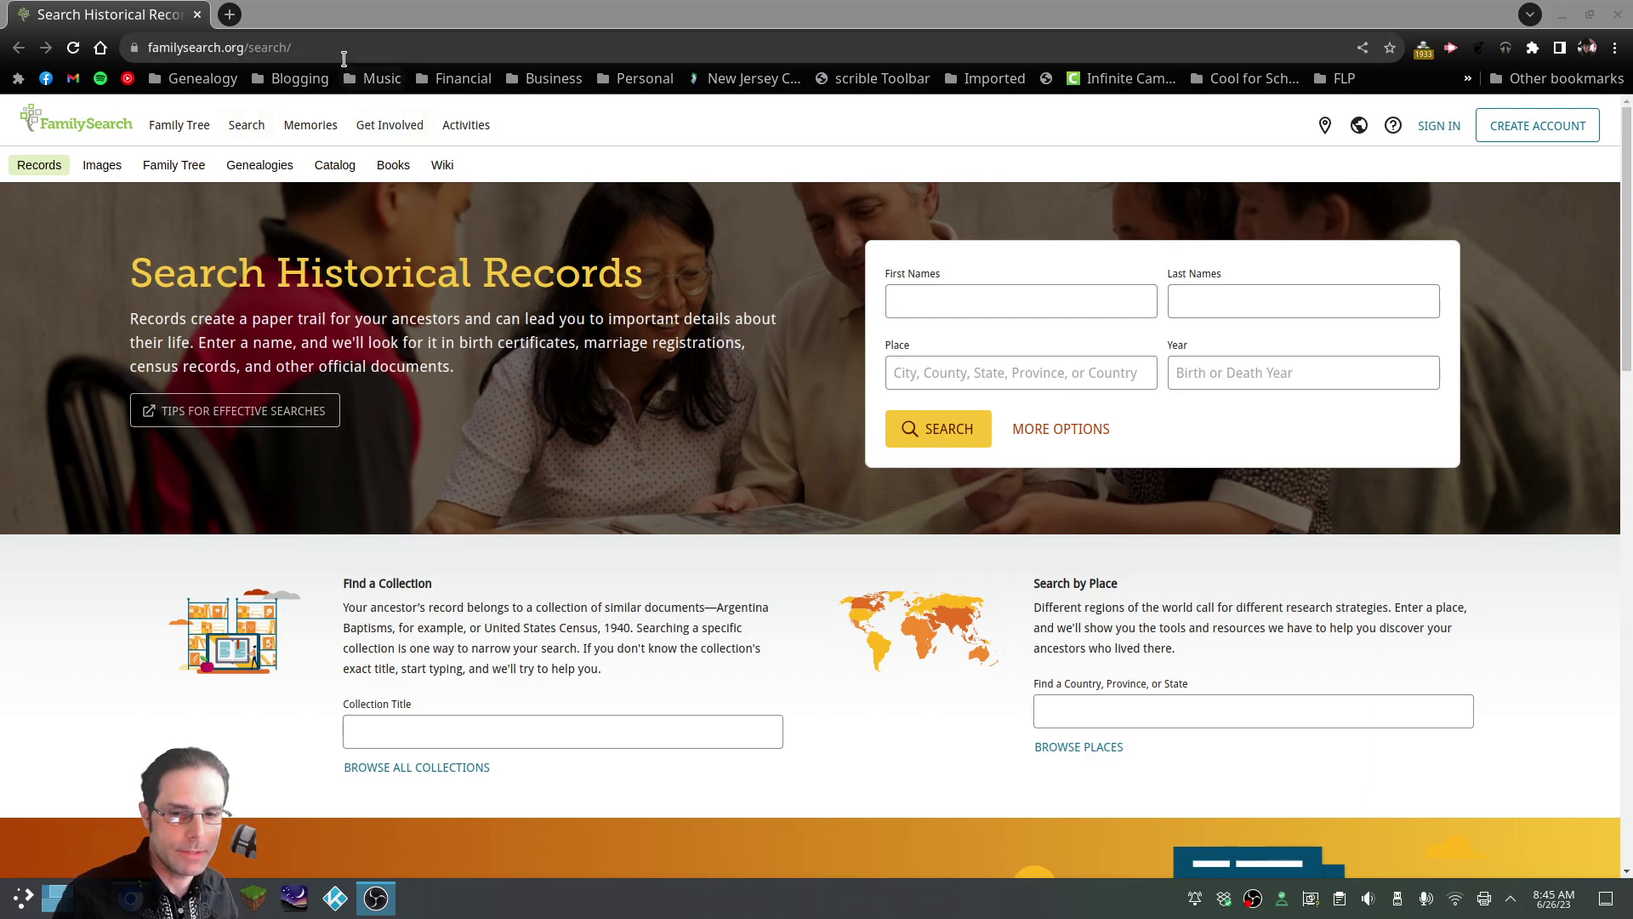
Load findagrave.com from the address bar and open a new empty tab beside it
{"action": "left_click", "coordinate": [344, 50]}
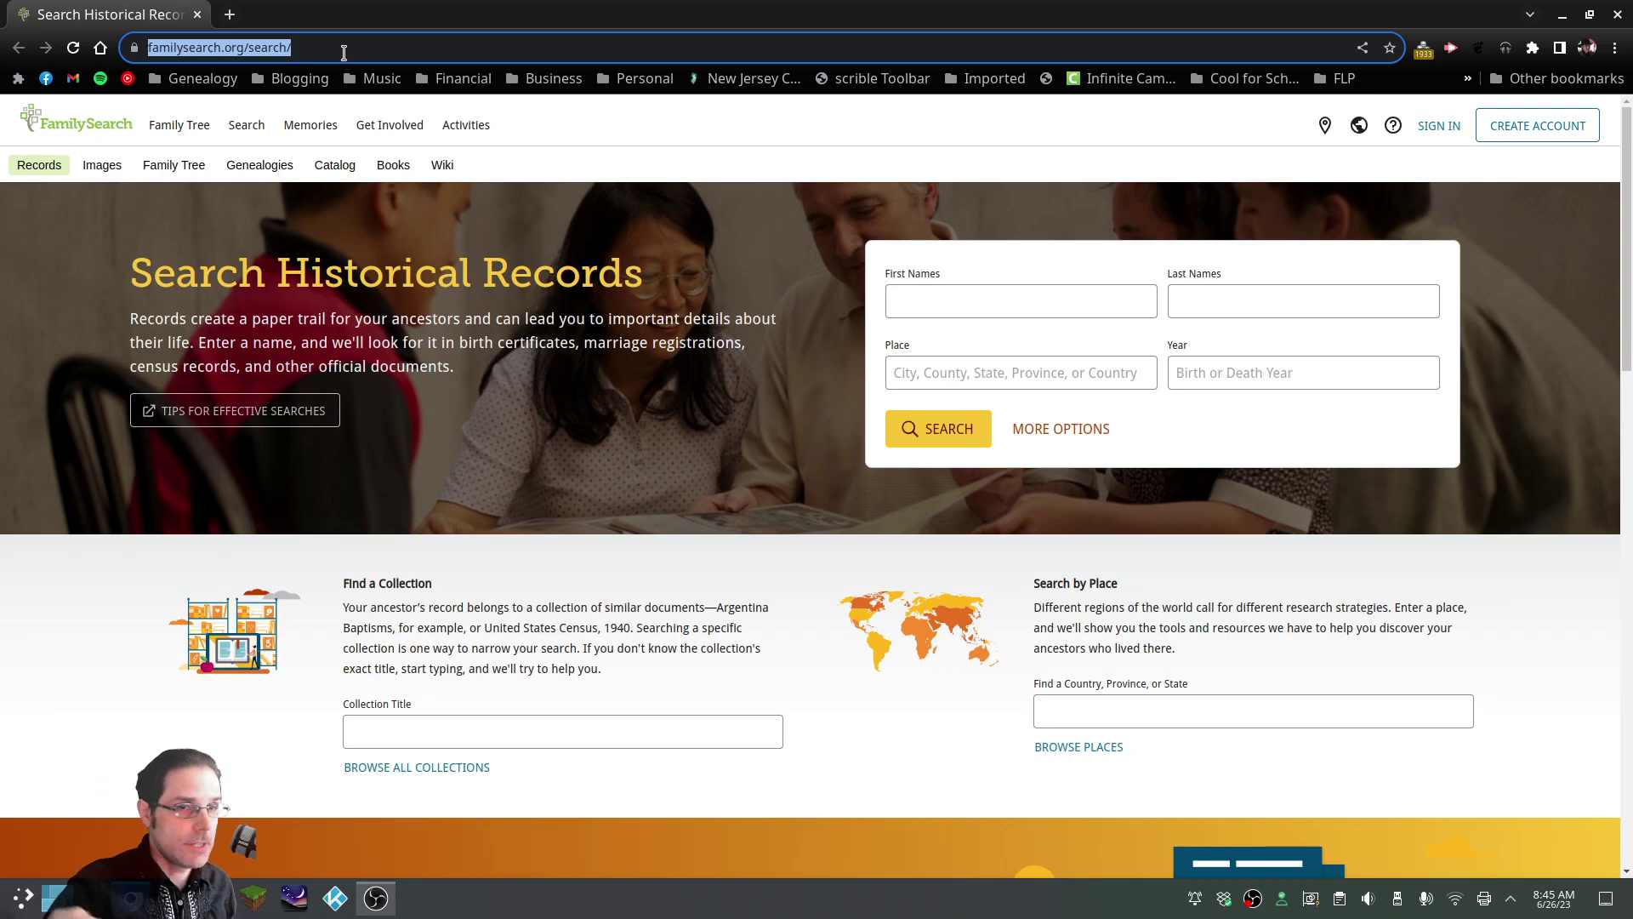
{"action": "type", "text": "findagrave.com"}
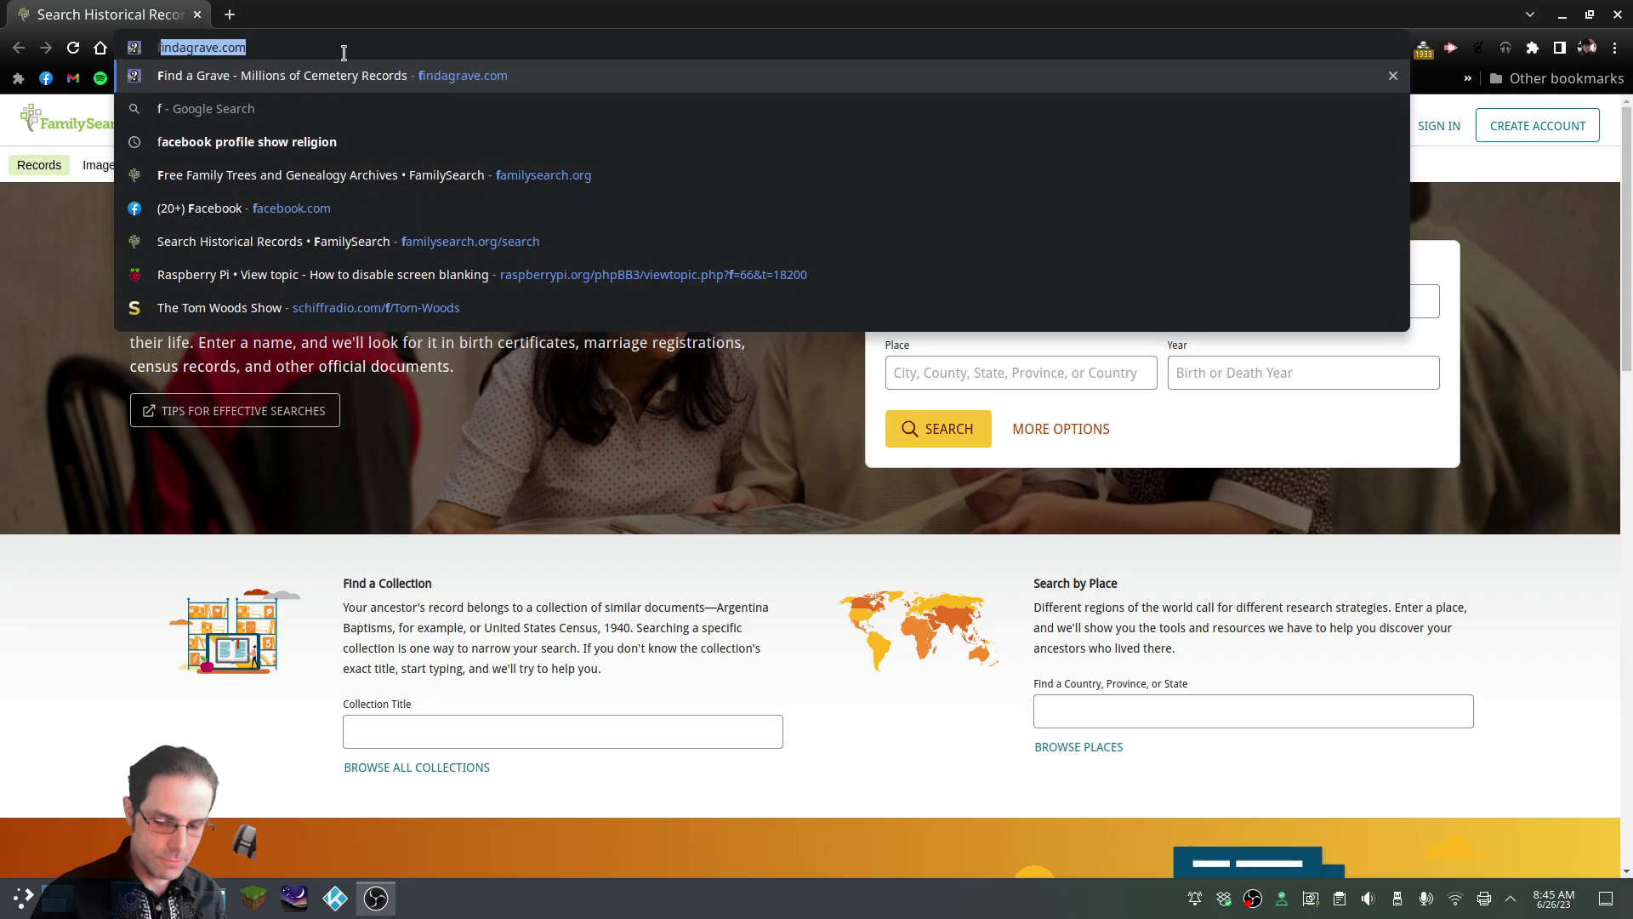
{"action": "key", "text": "Right"}
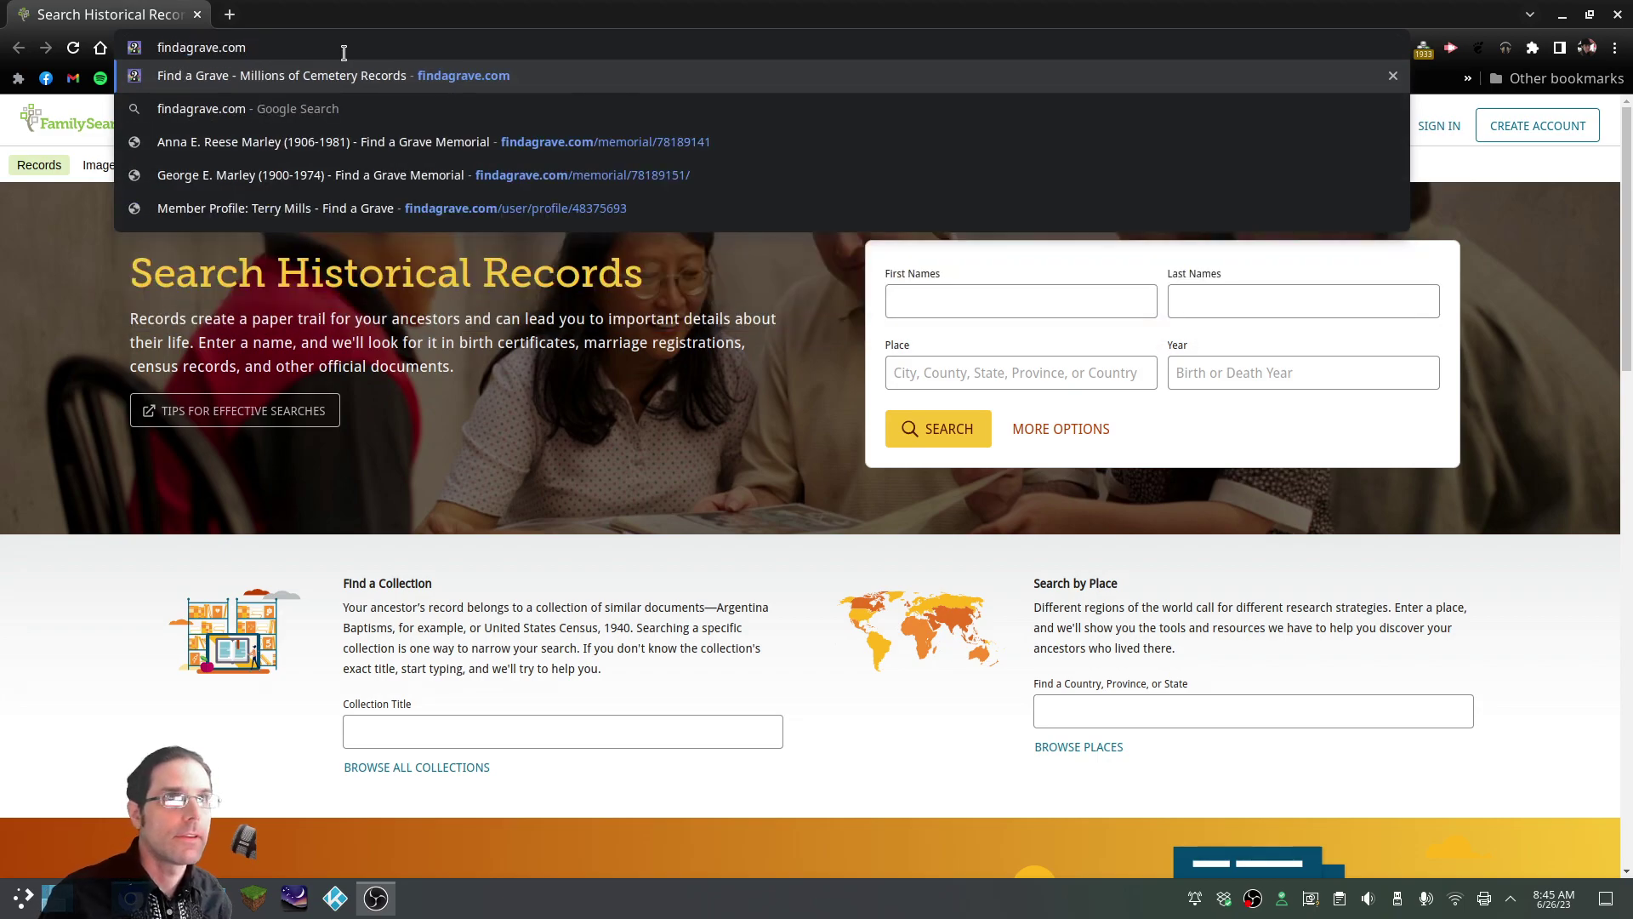
{"action": "key", "text": "Return"}
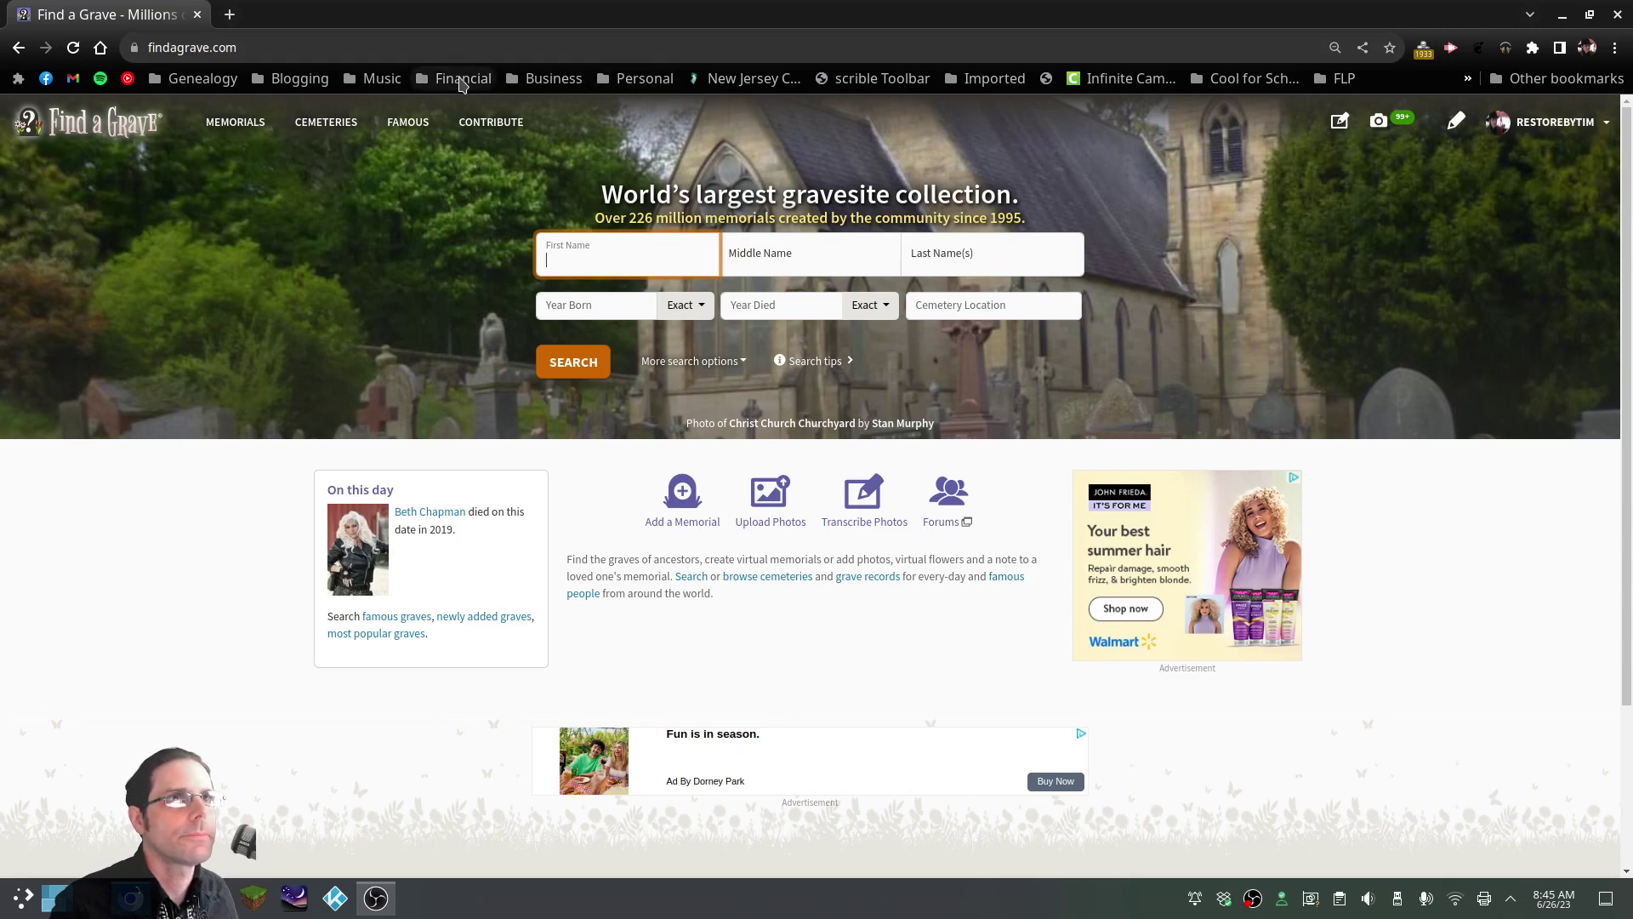
{"action": "left_click", "coordinate": [230, 15]}
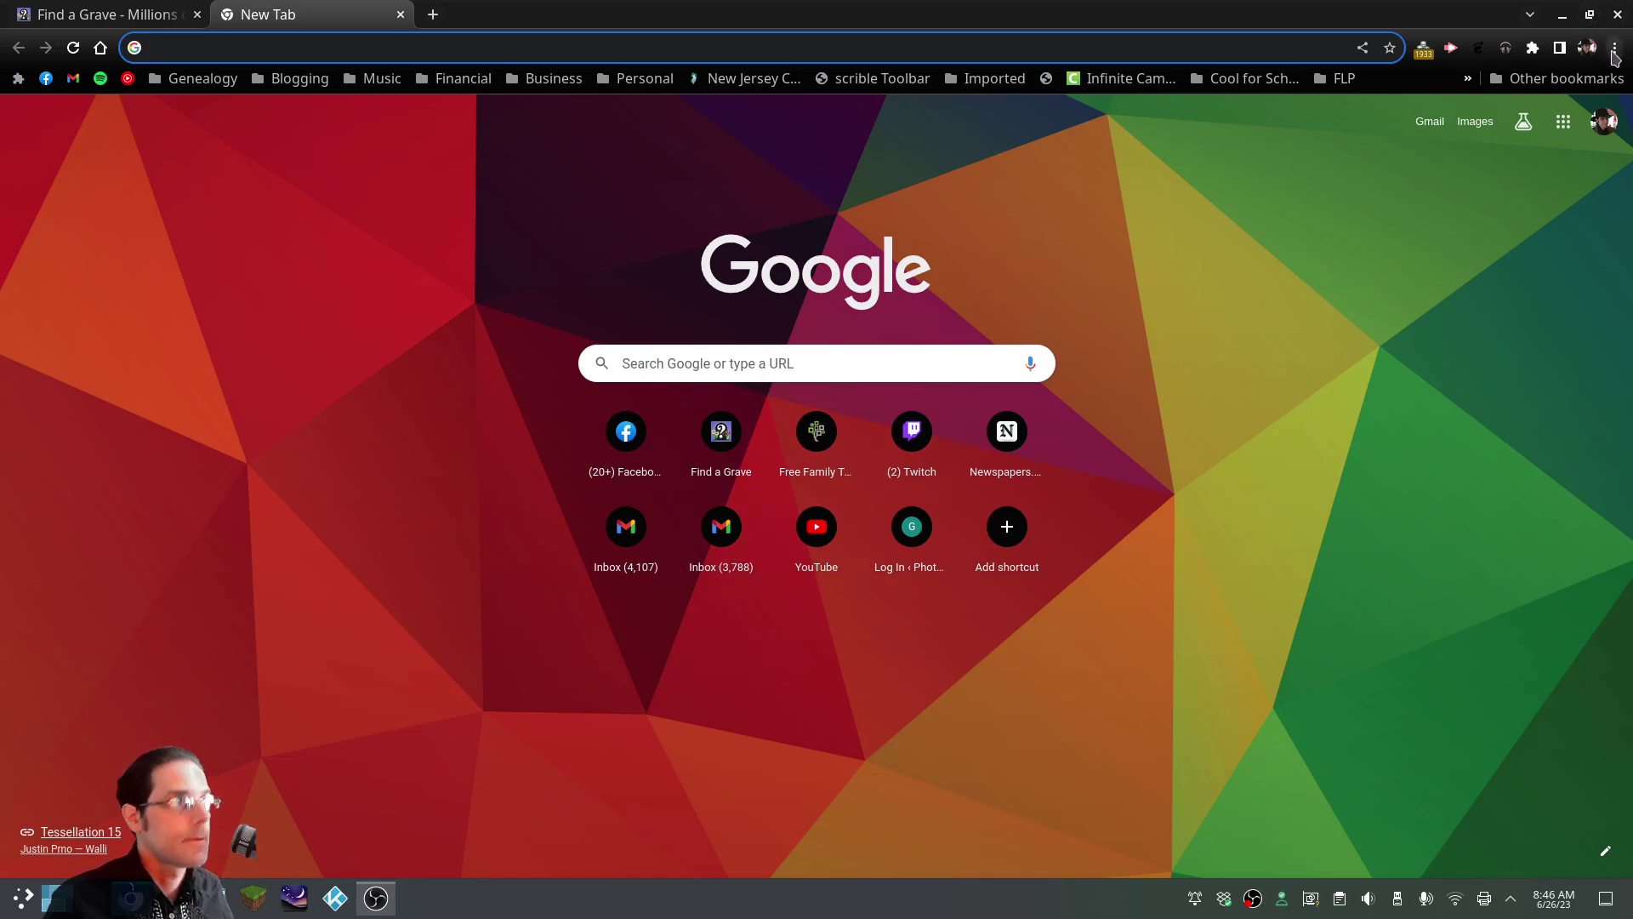
Search Settings for 'cache' and clear all-time cached images and files (296 MB)
{"action": "left_click", "coordinate": [1614, 51]}
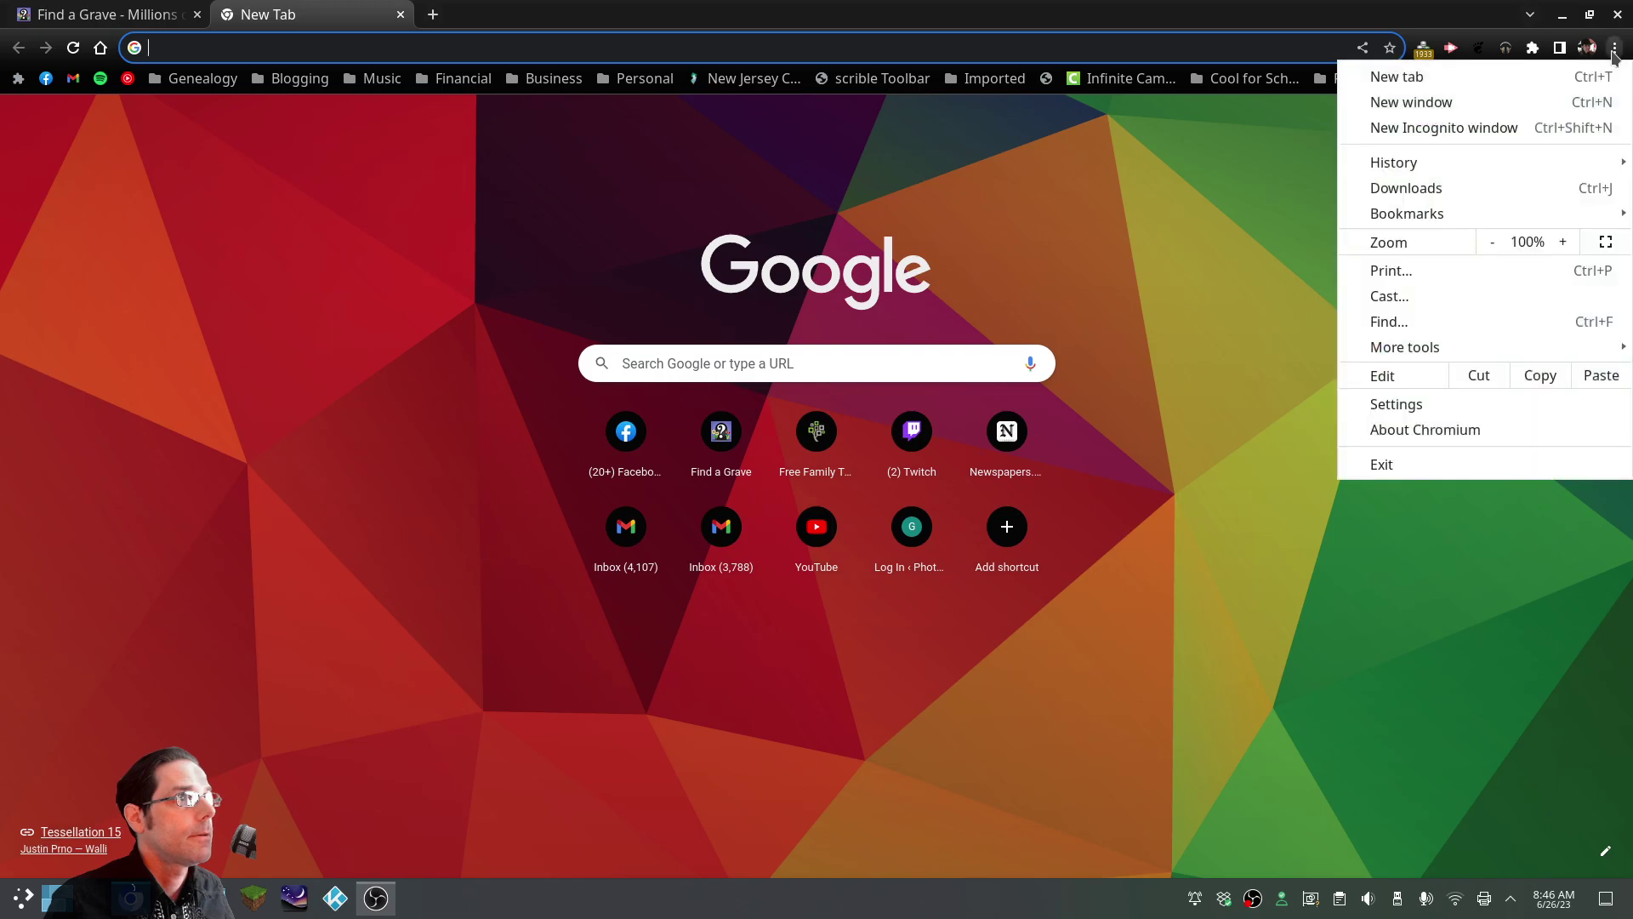
{"action": "left_click", "coordinate": [1466, 412]}
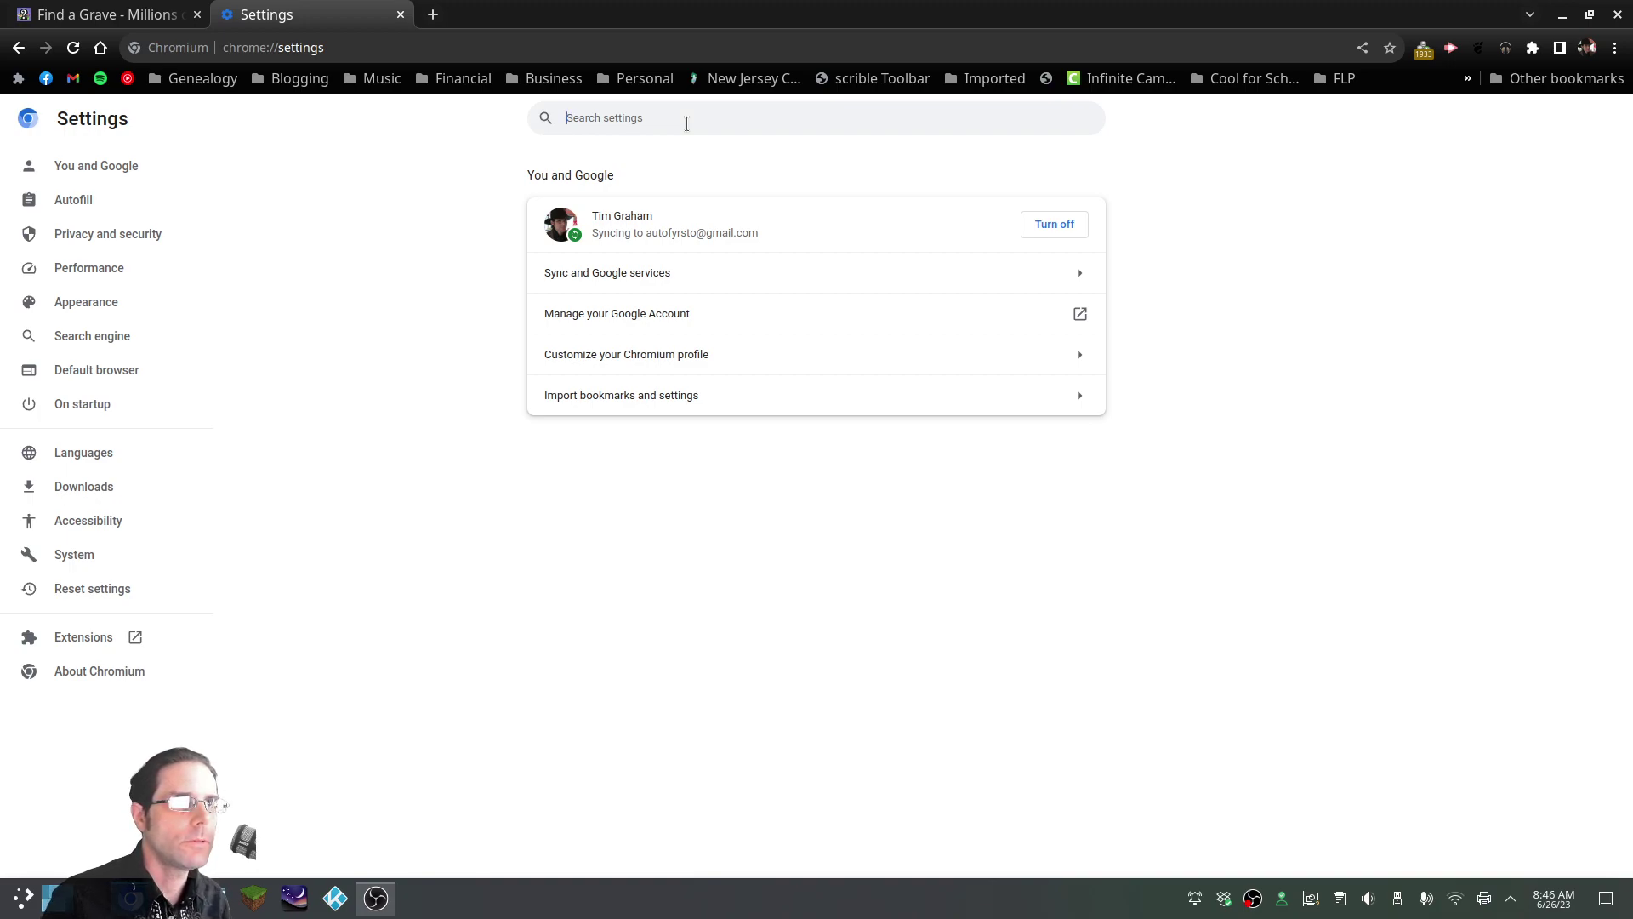
{"action": "type", "text": "cahce"}
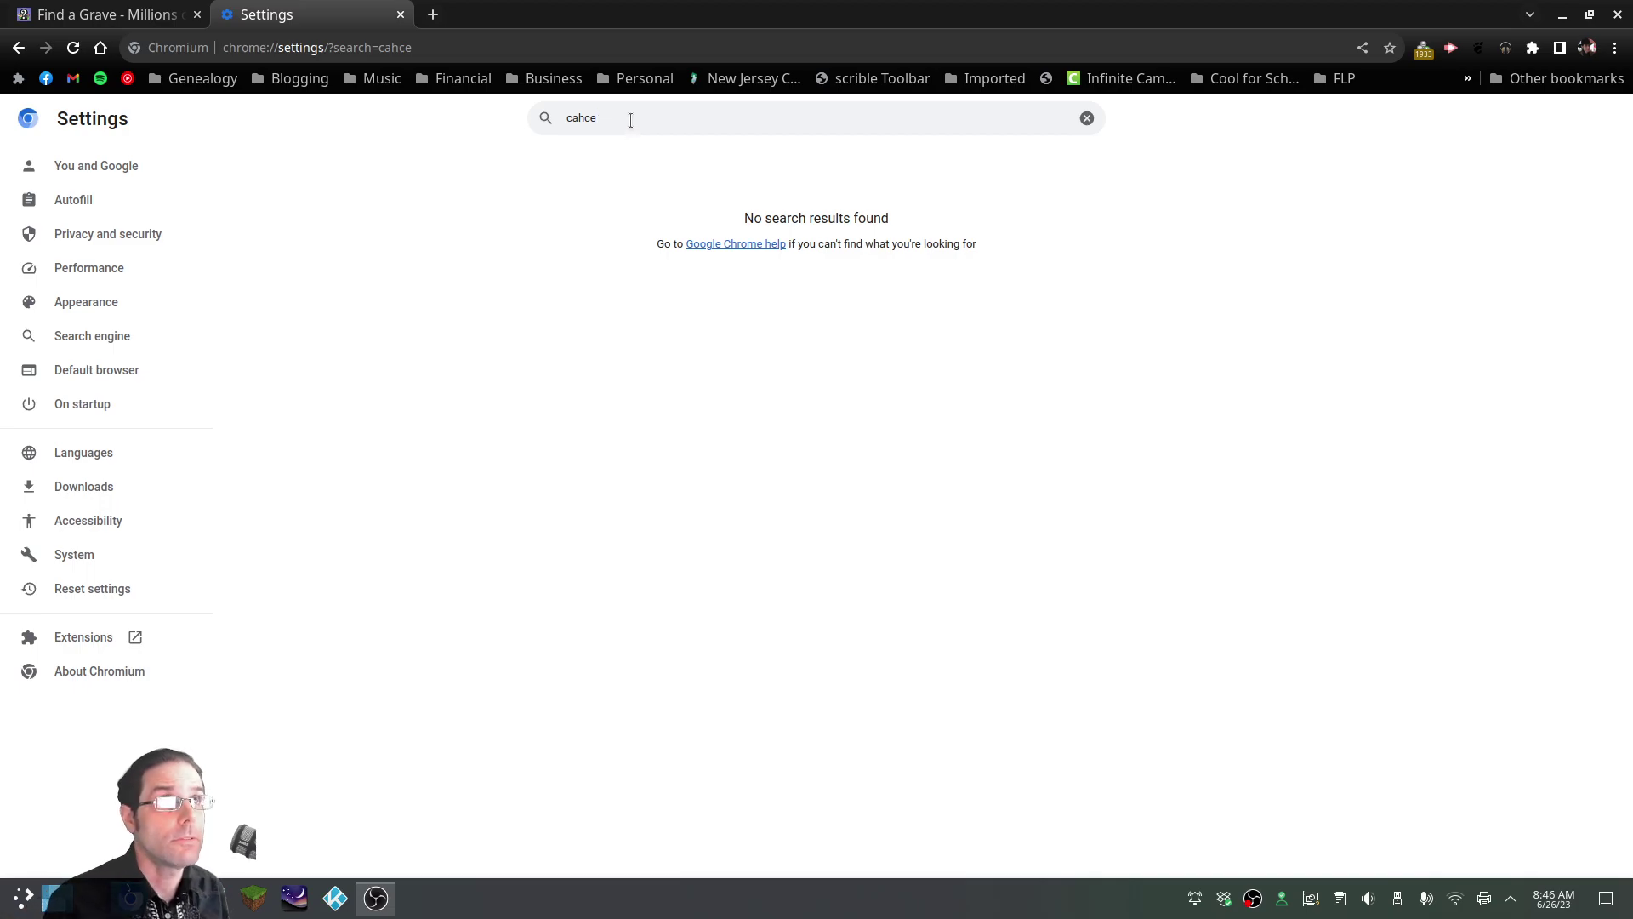
{"action": "key", "text": "BackSpace"}
{"action": "type", "text": "che"}
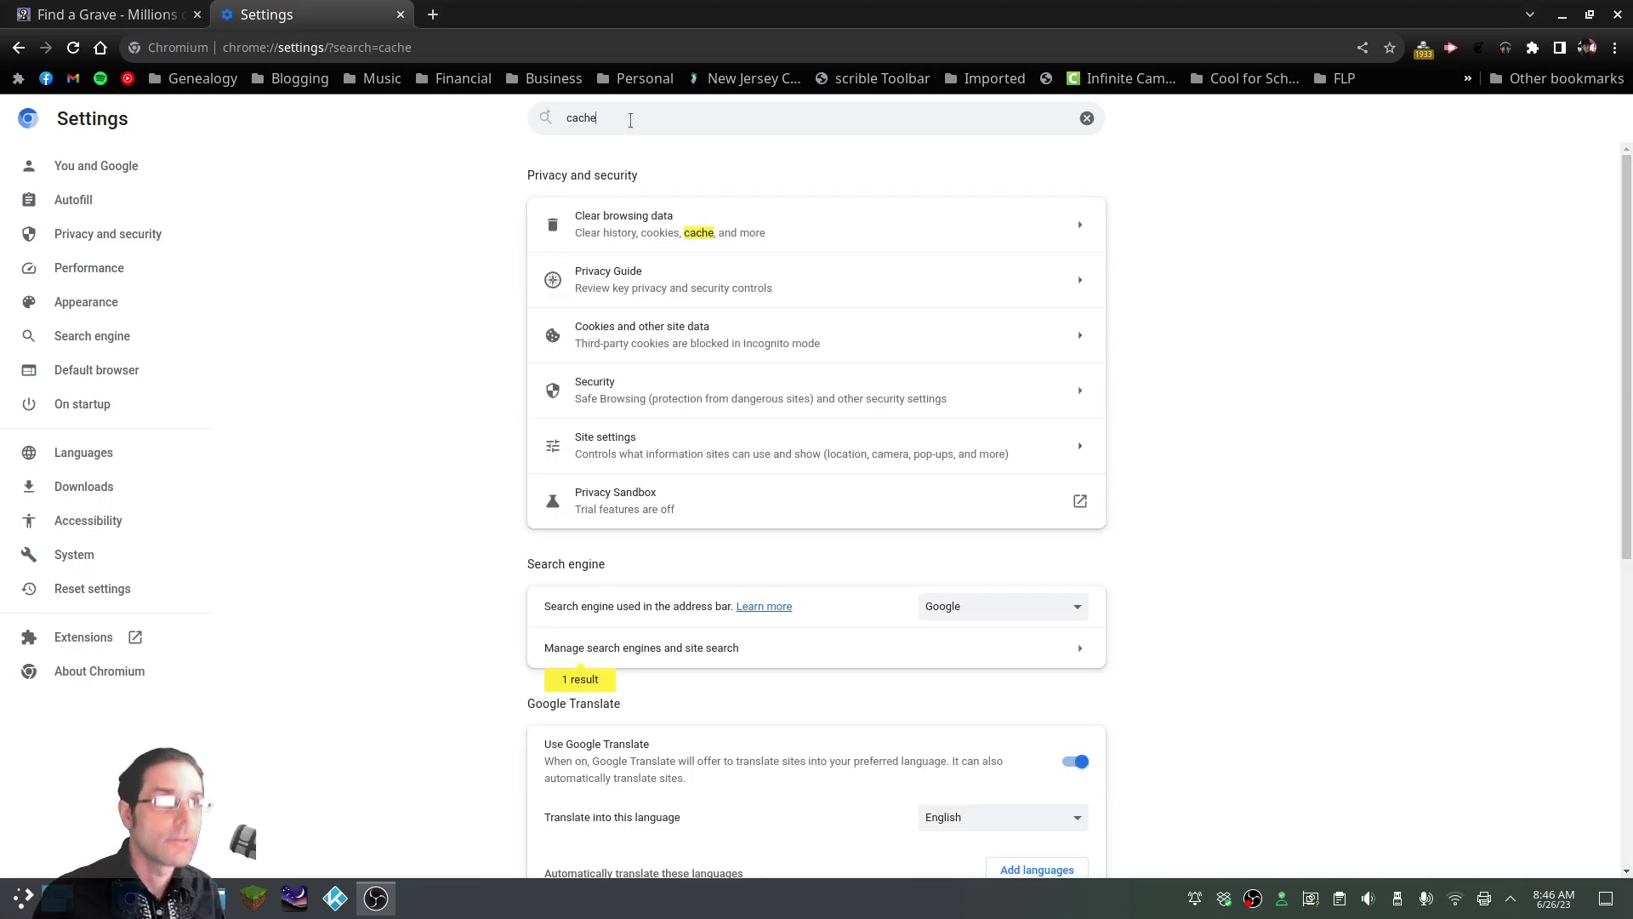
{"action": "left_click", "coordinate": [1072, 226]}
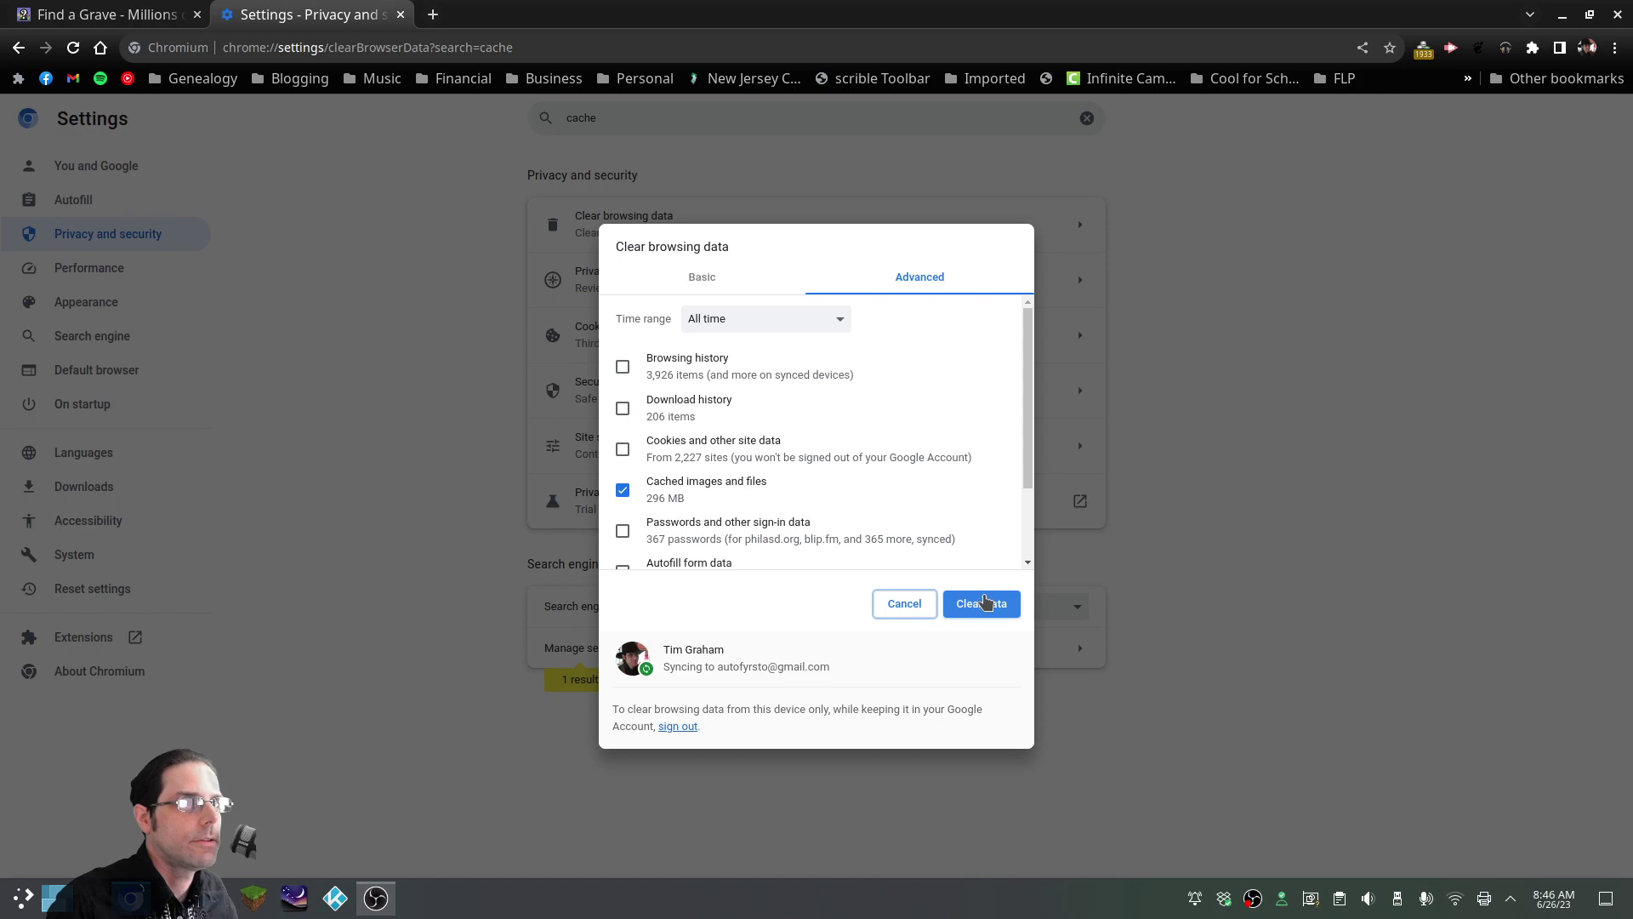
{"action": "left_click", "coordinate": [983, 611]}
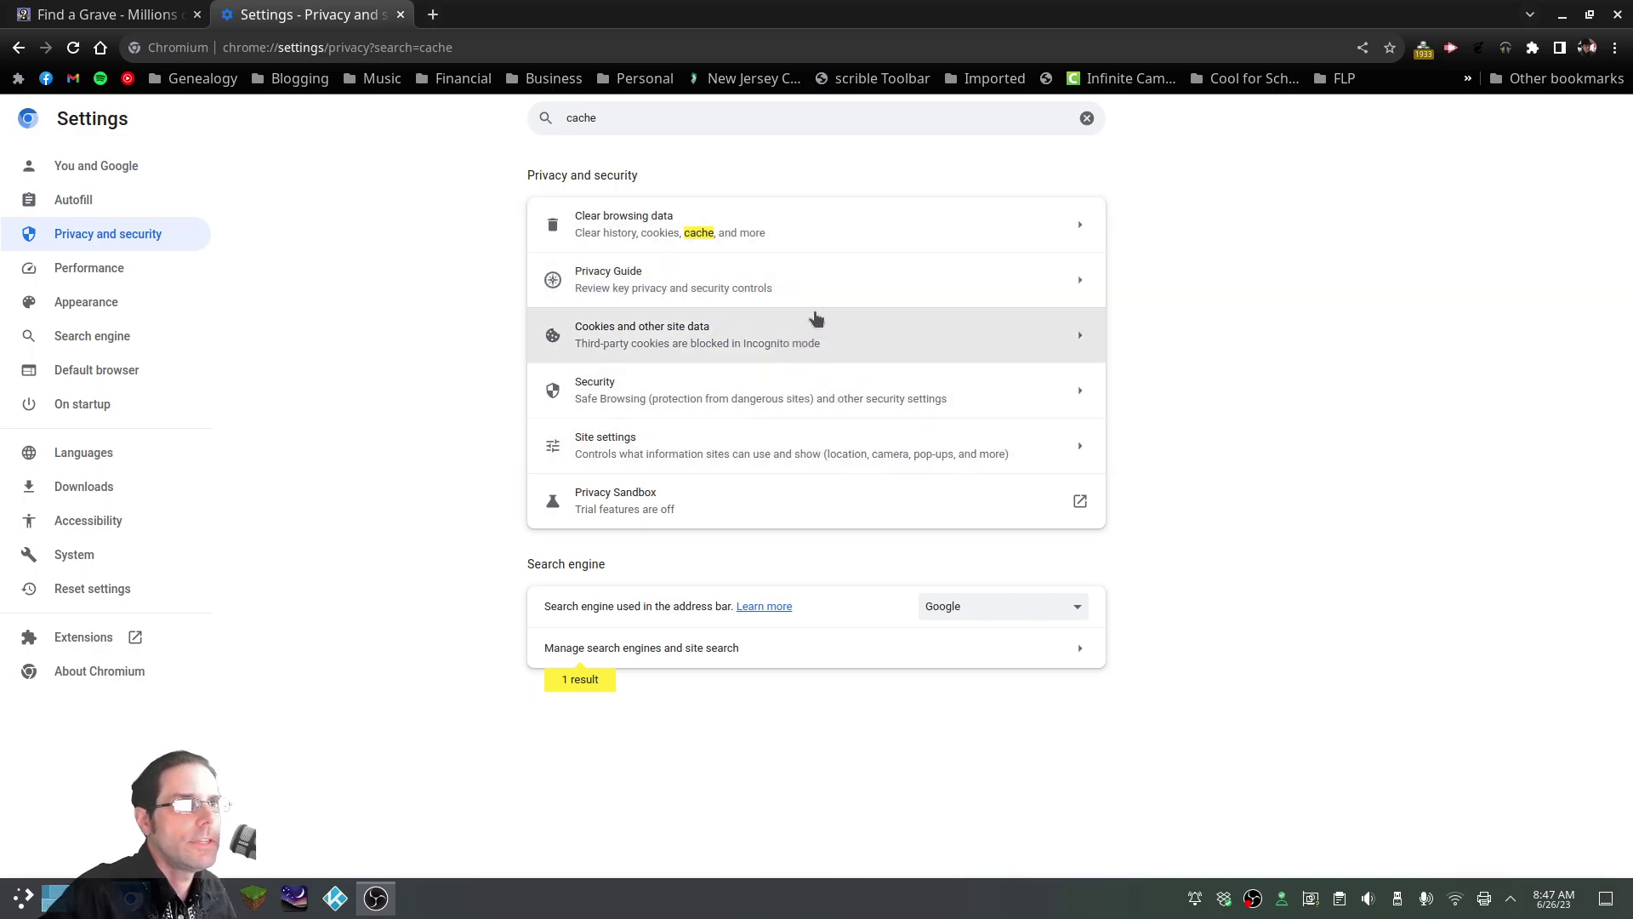
Open Cookies and other site data and view all stored site data and permissions
{"action": "left_click", "coordinate": [1077, 342]}
{"action": "scroll", "coordinate": [926, 449], "scroll_direction": "down", "scroll_amount": 4}
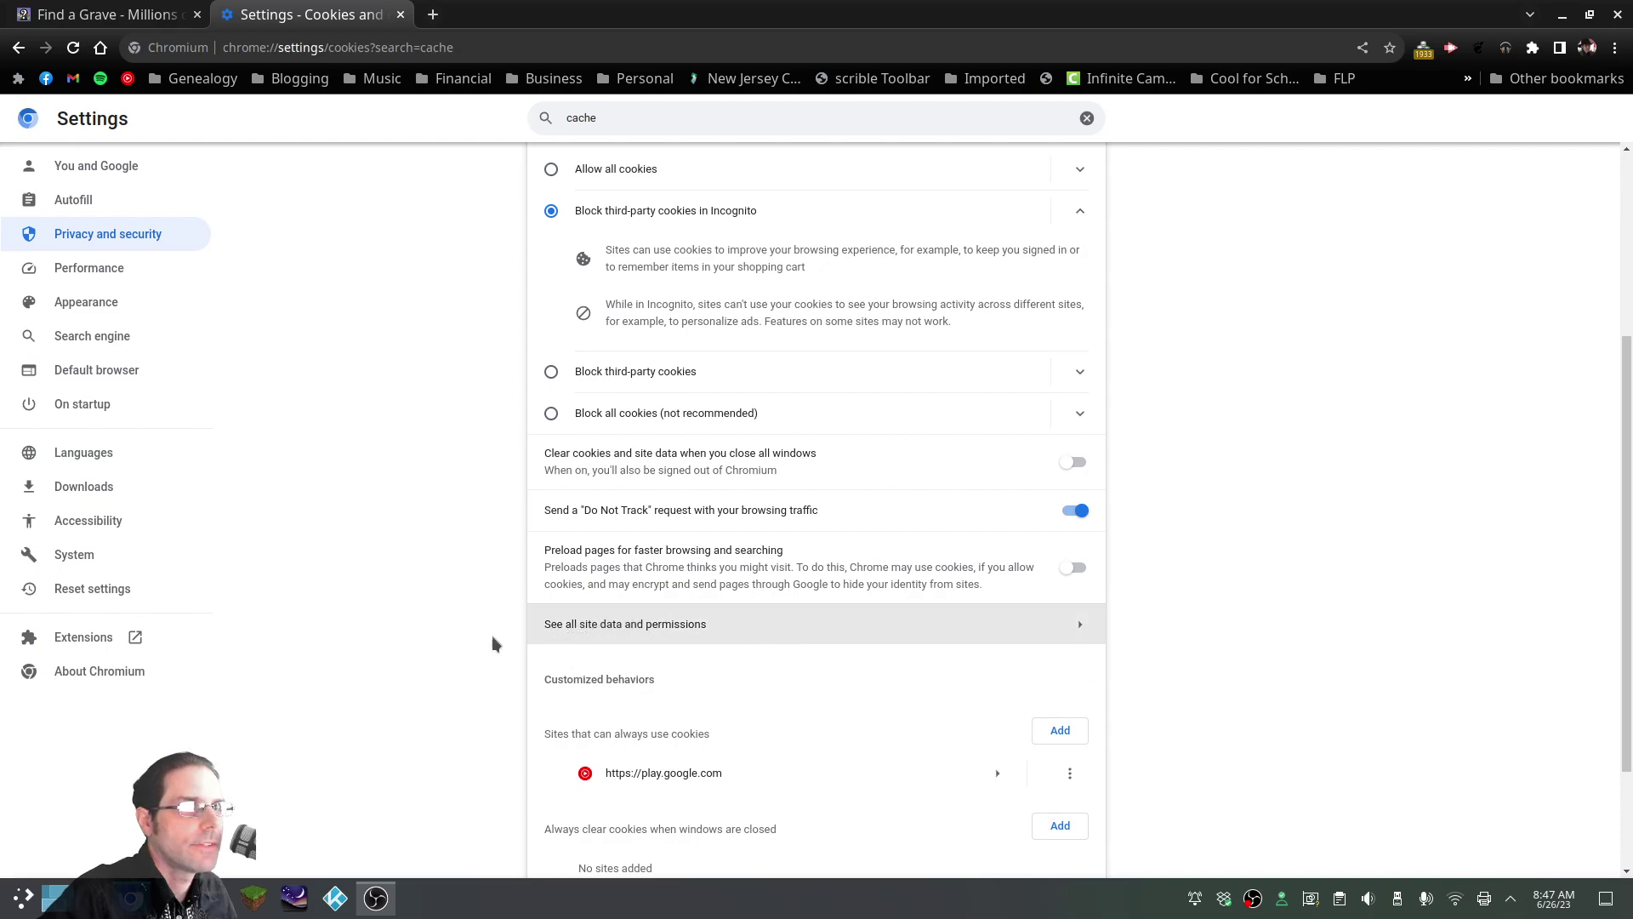
{"action": "scroll", "coordinate": [511, 630], "scroll_direction": "down", "scroll_amount": 2}
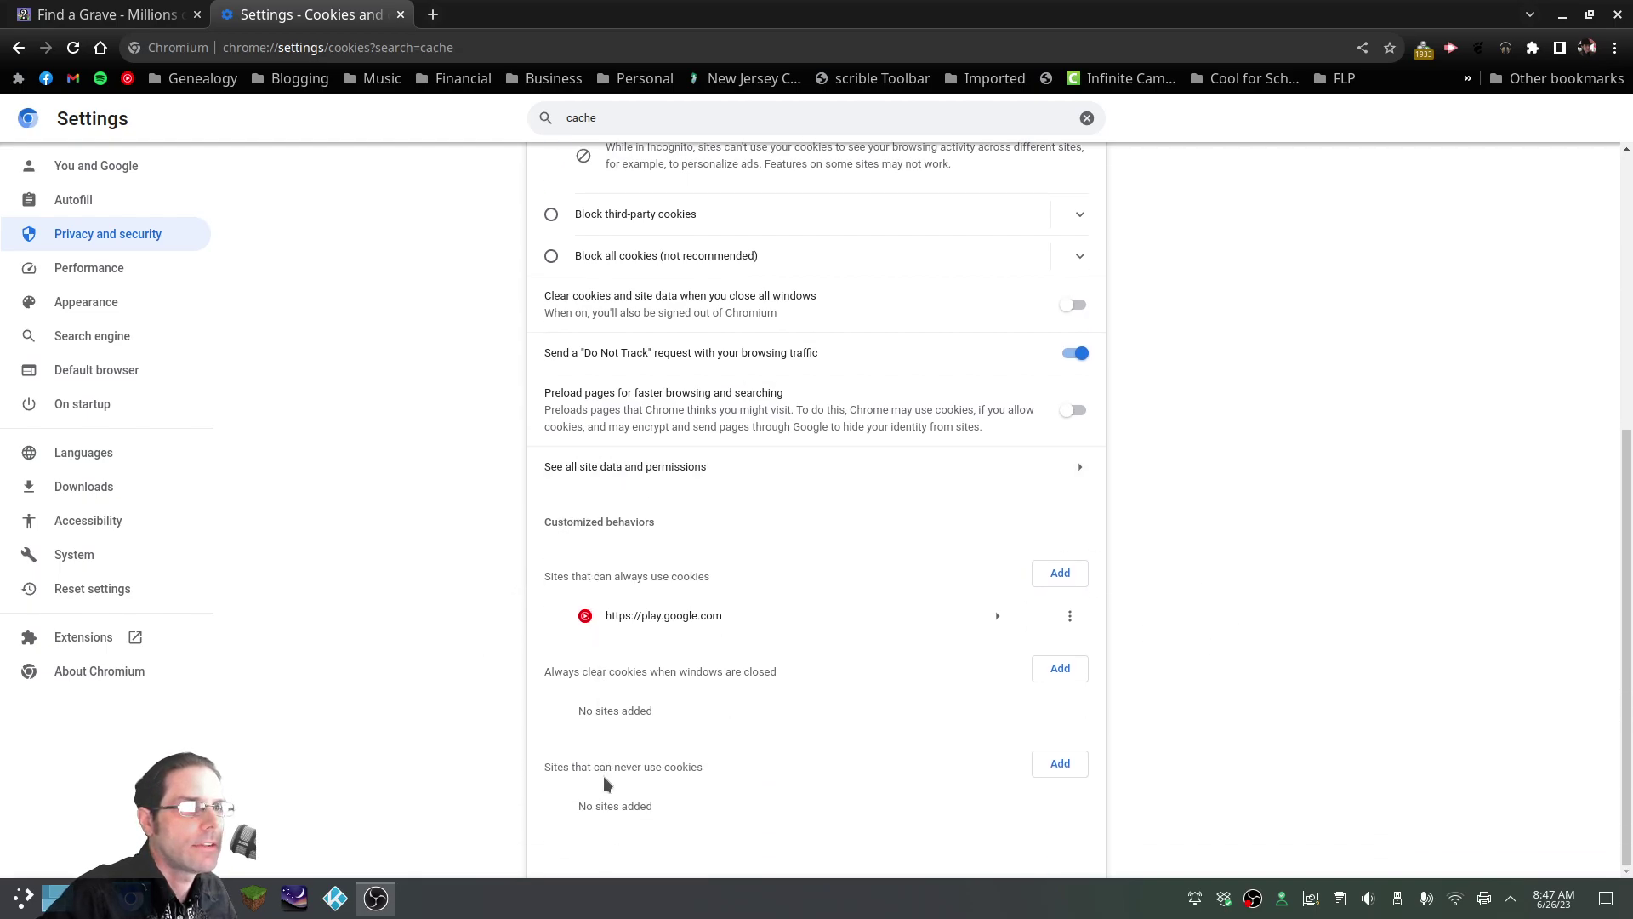
{"action": "left_click", "coordinate": [893, 482]}
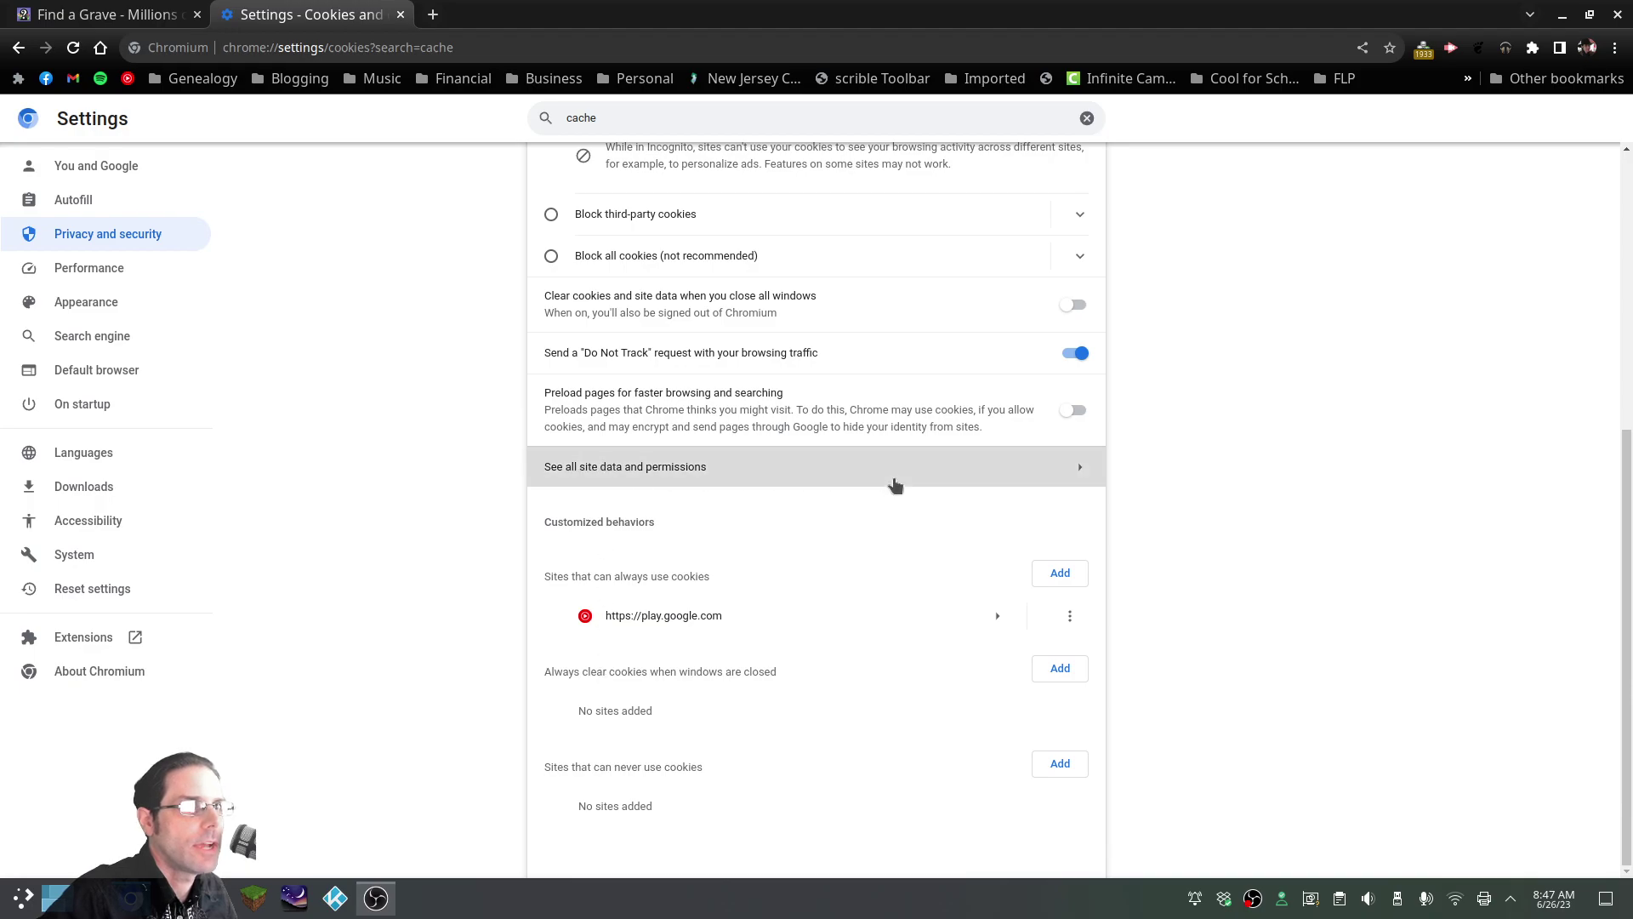
{"action": "scroll", "coordinate": [721, 374], "scroll_direction": "down", "scroll_amount": 3}
{"action": "scroll", "coordinate": [720, 396], "scroll_direction": "up", "scroll_amount": 3}
{"action": "scroll", "coordinate": [723, 396], "scroll_direction": "down", "scroll_amount": 5}
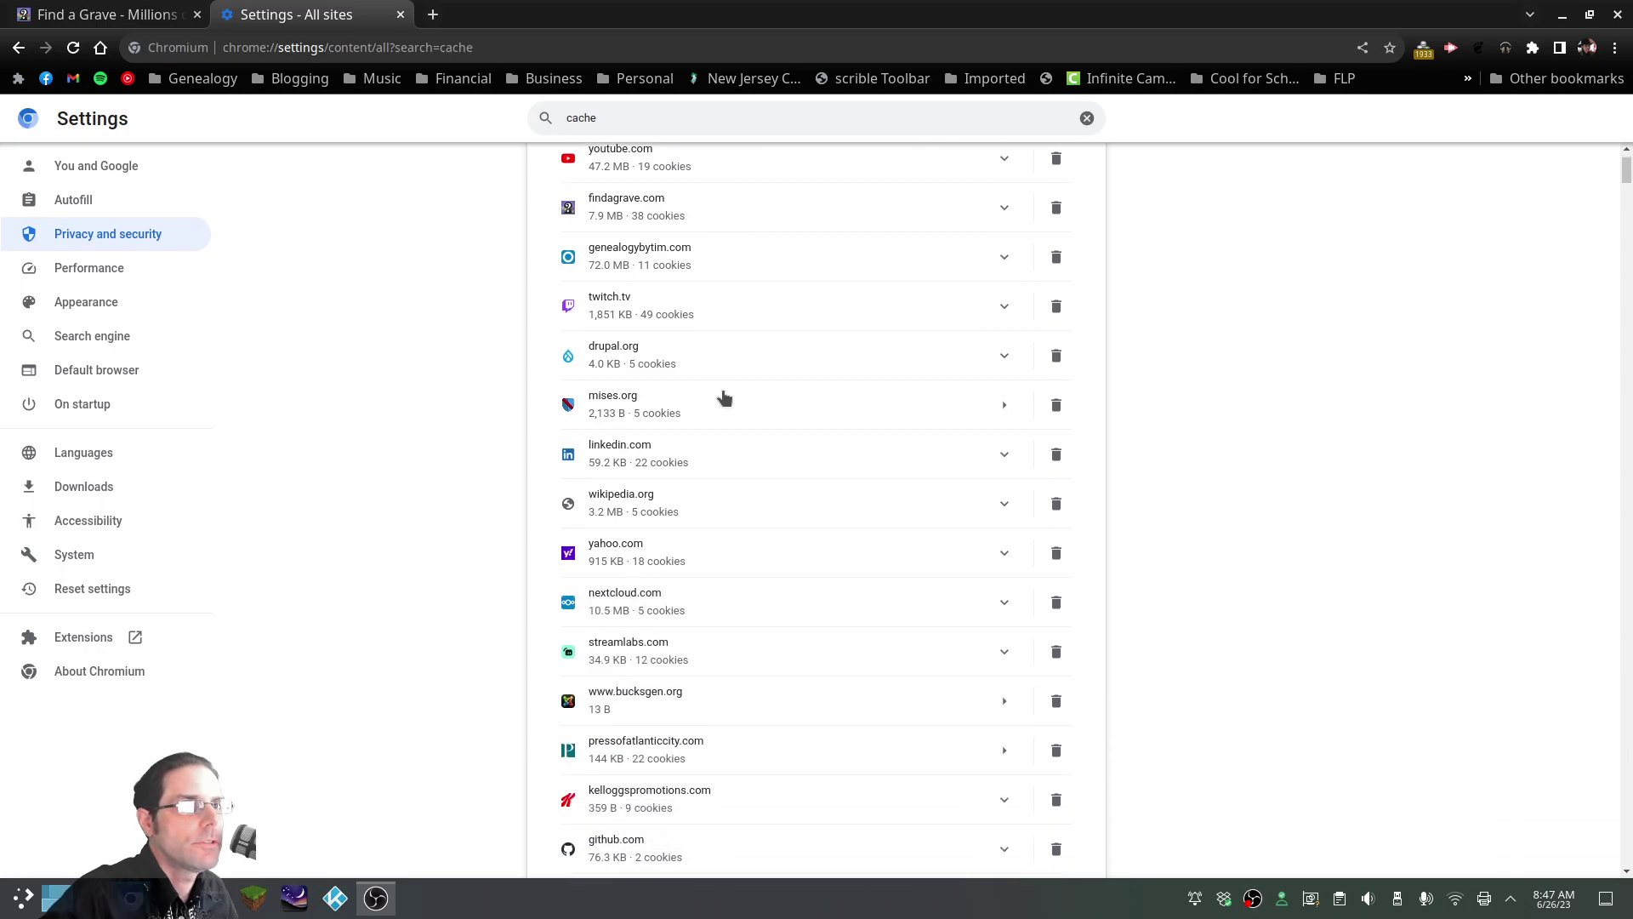
{"action": "scroll", "coordinate": [724, 396], "scroll_direction": "up", "scroll_amount": 5}
Filter stored sites for 'find', inspect findagrave.com's data, then close the Settings tab
{"action": "left_click", "coordinate": [987, 157]}
{"action": "type", "text": "find"}
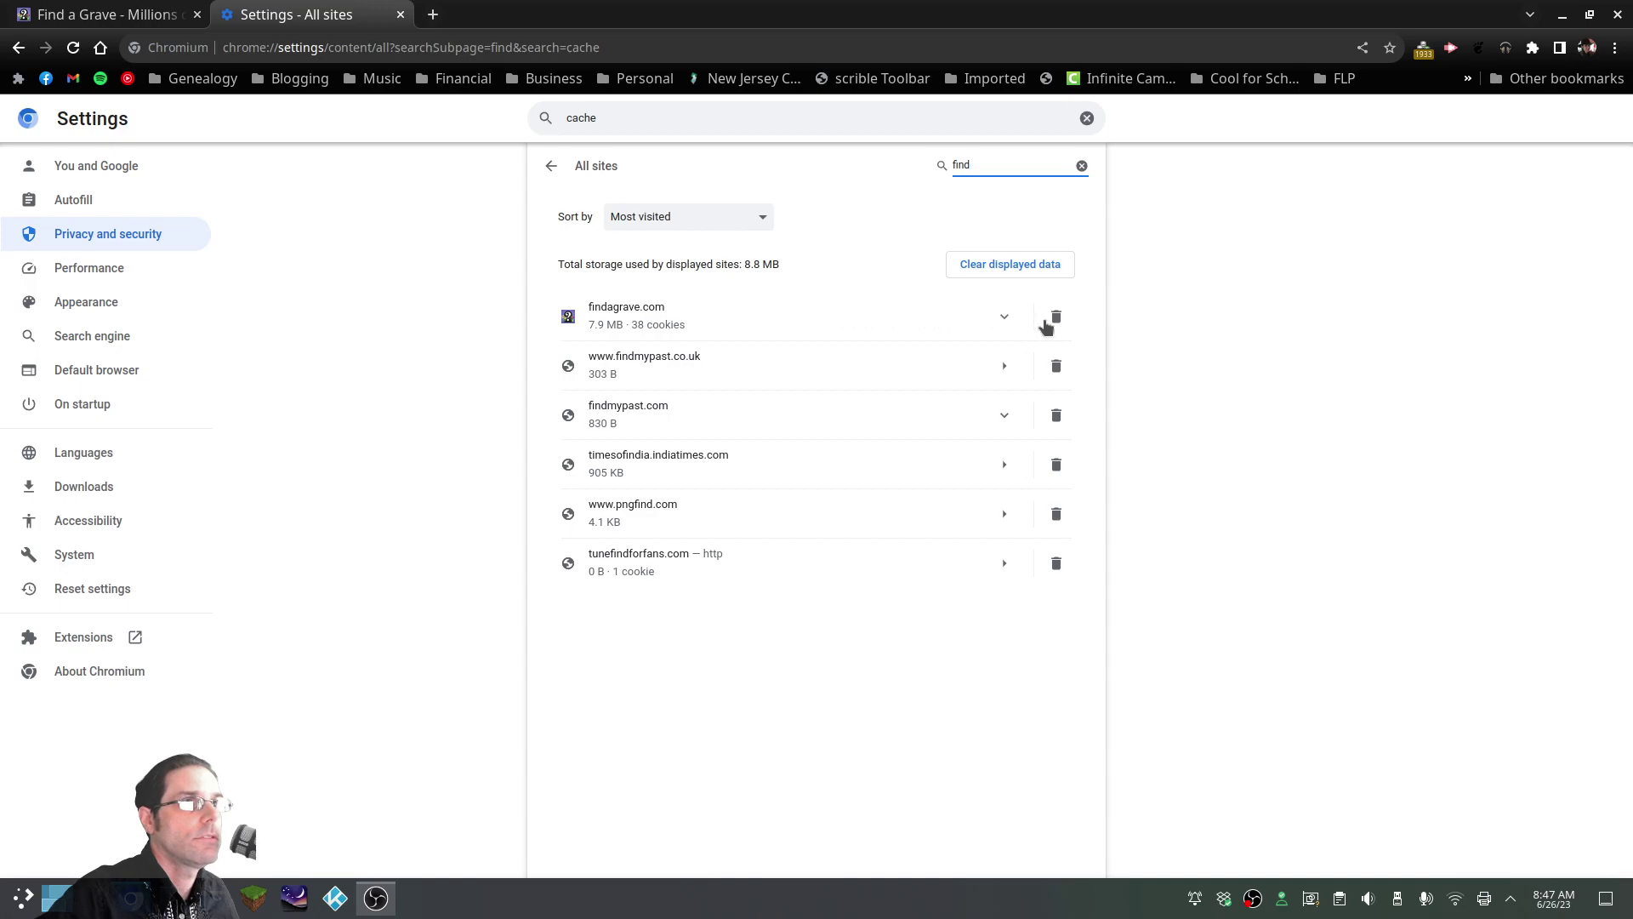
{"action": "left_click", "coordinate": [1005, 319]}
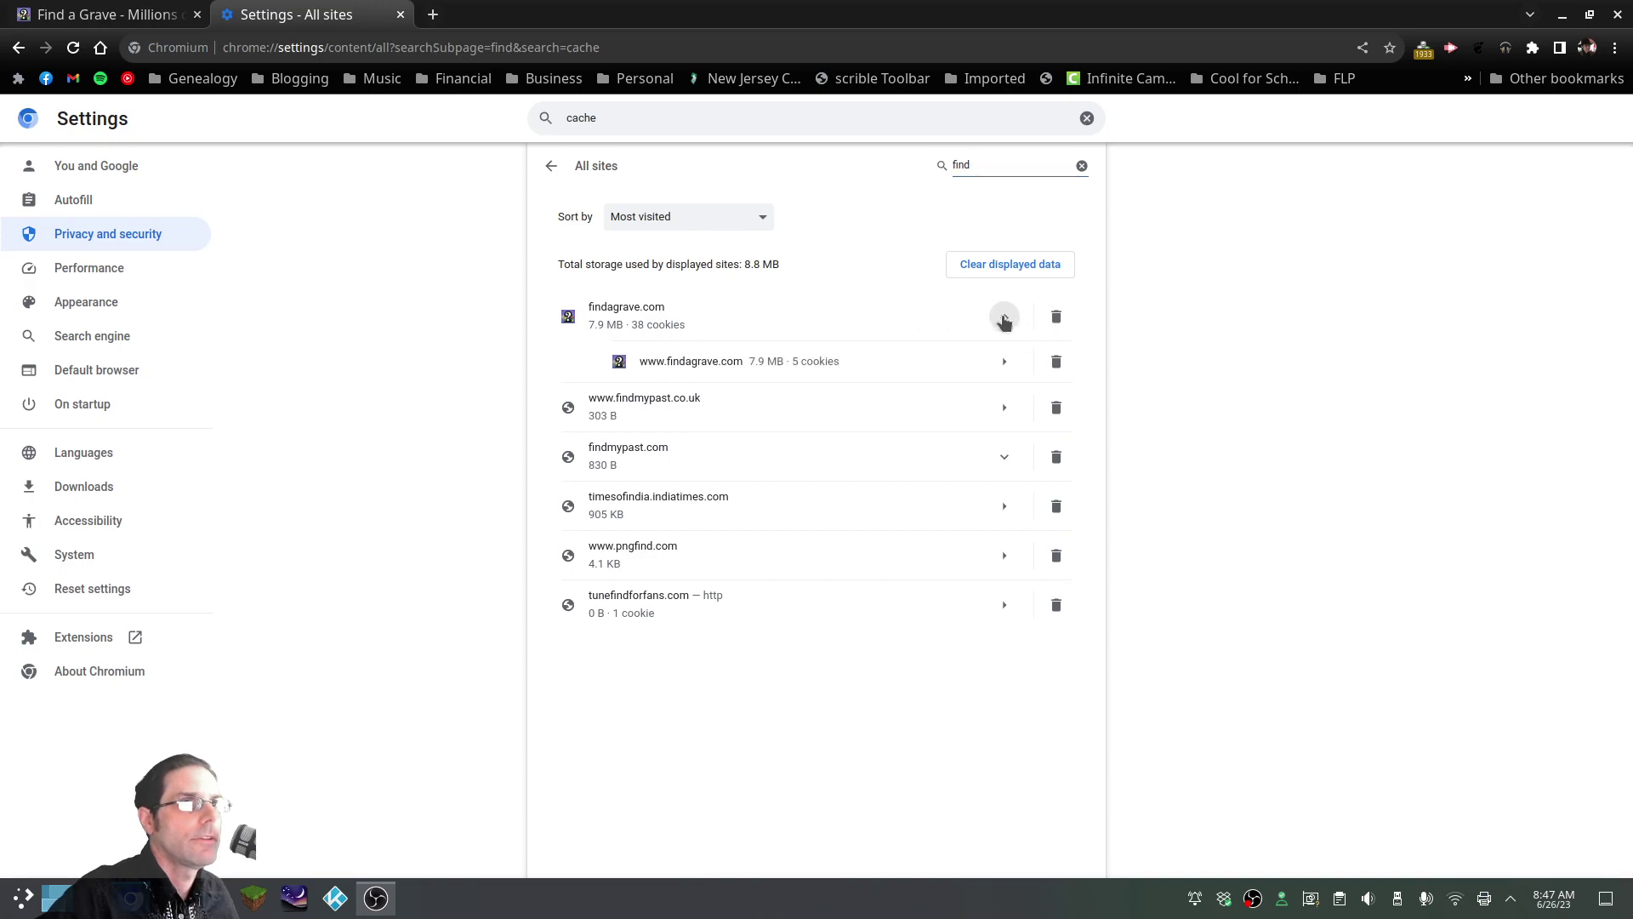
{"action": "left_click", "coordinate": [1005, 321]}
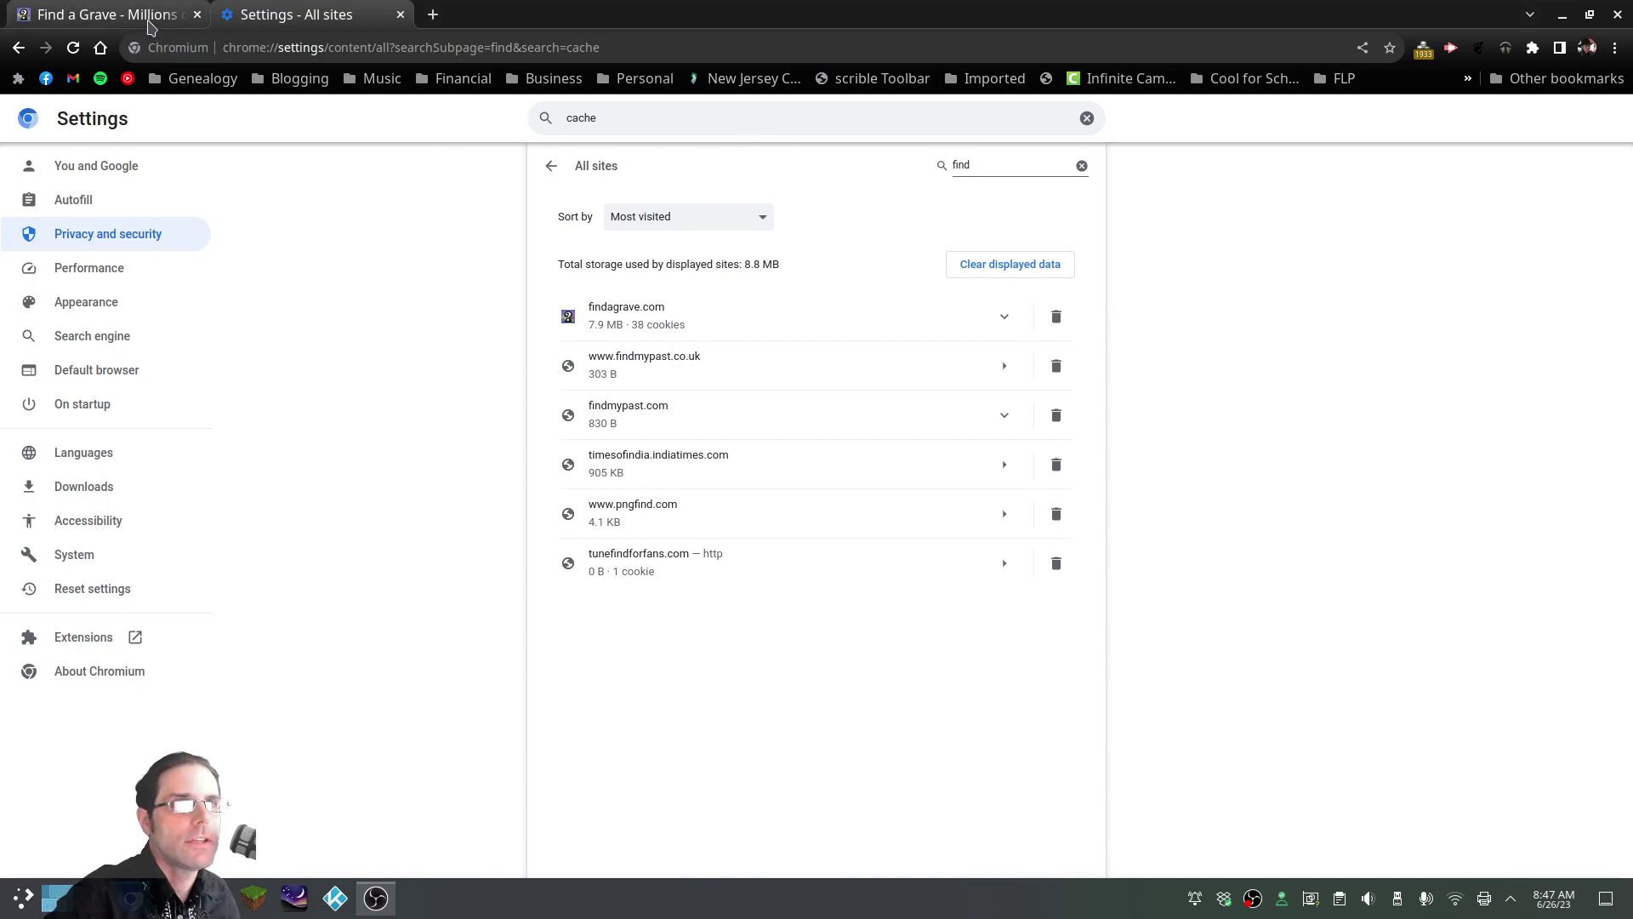
{"action": "left_click", "coordinate": [401, 14]}
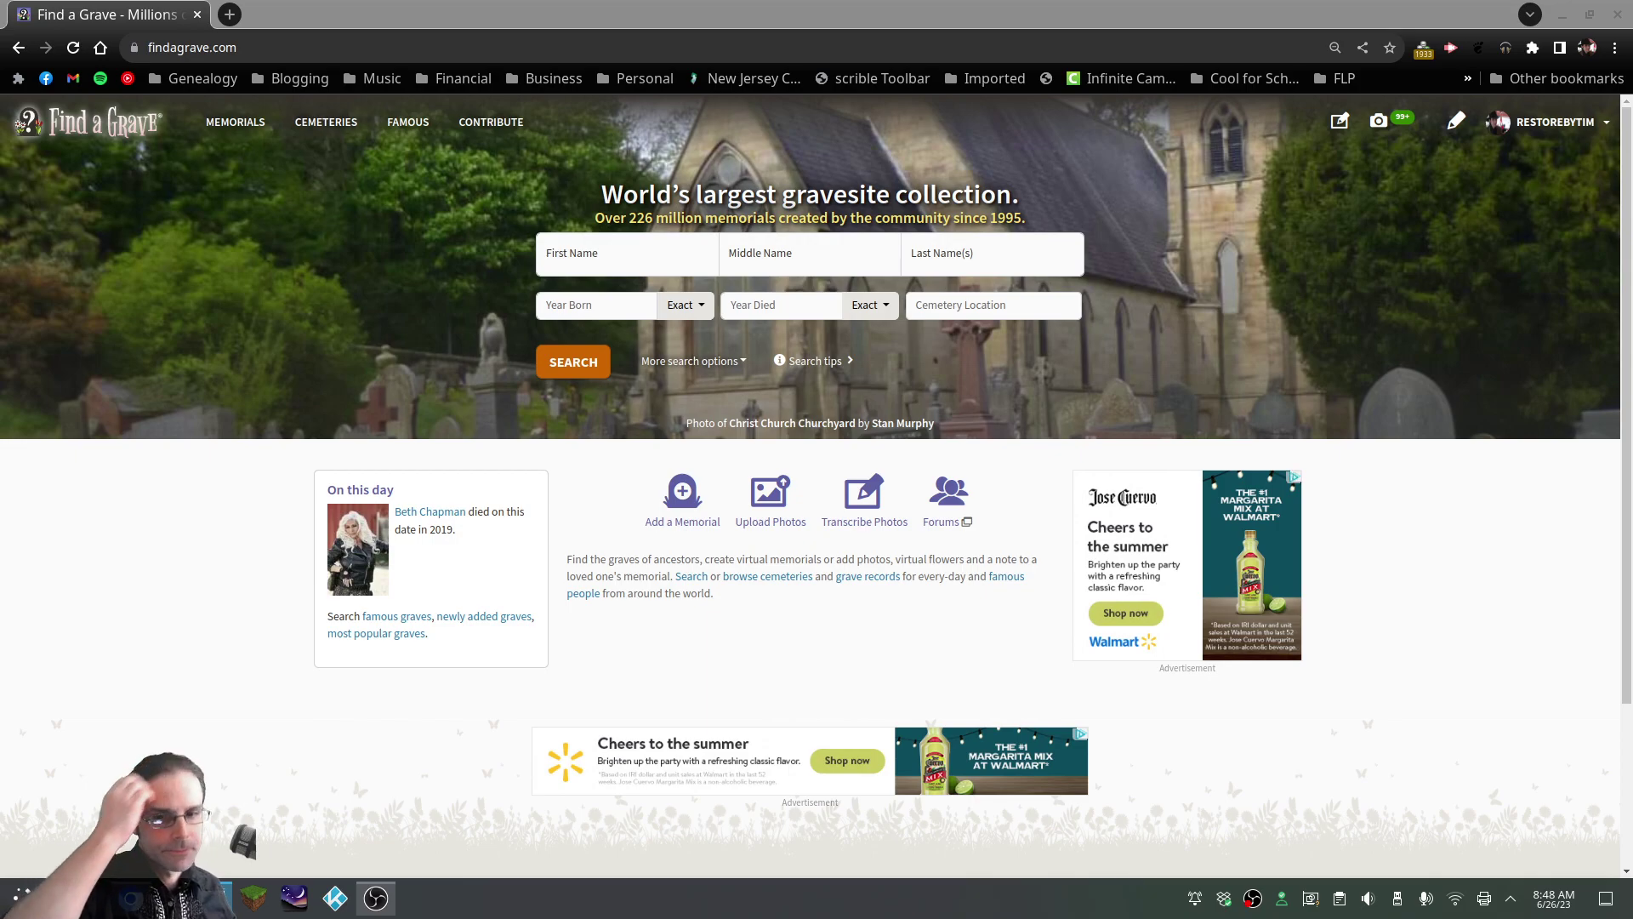
Open P1030483.JPG from Dolphin in Gwenview, leave full screen and reposition the window
{"action": "key", "text": "alt+Tab"}
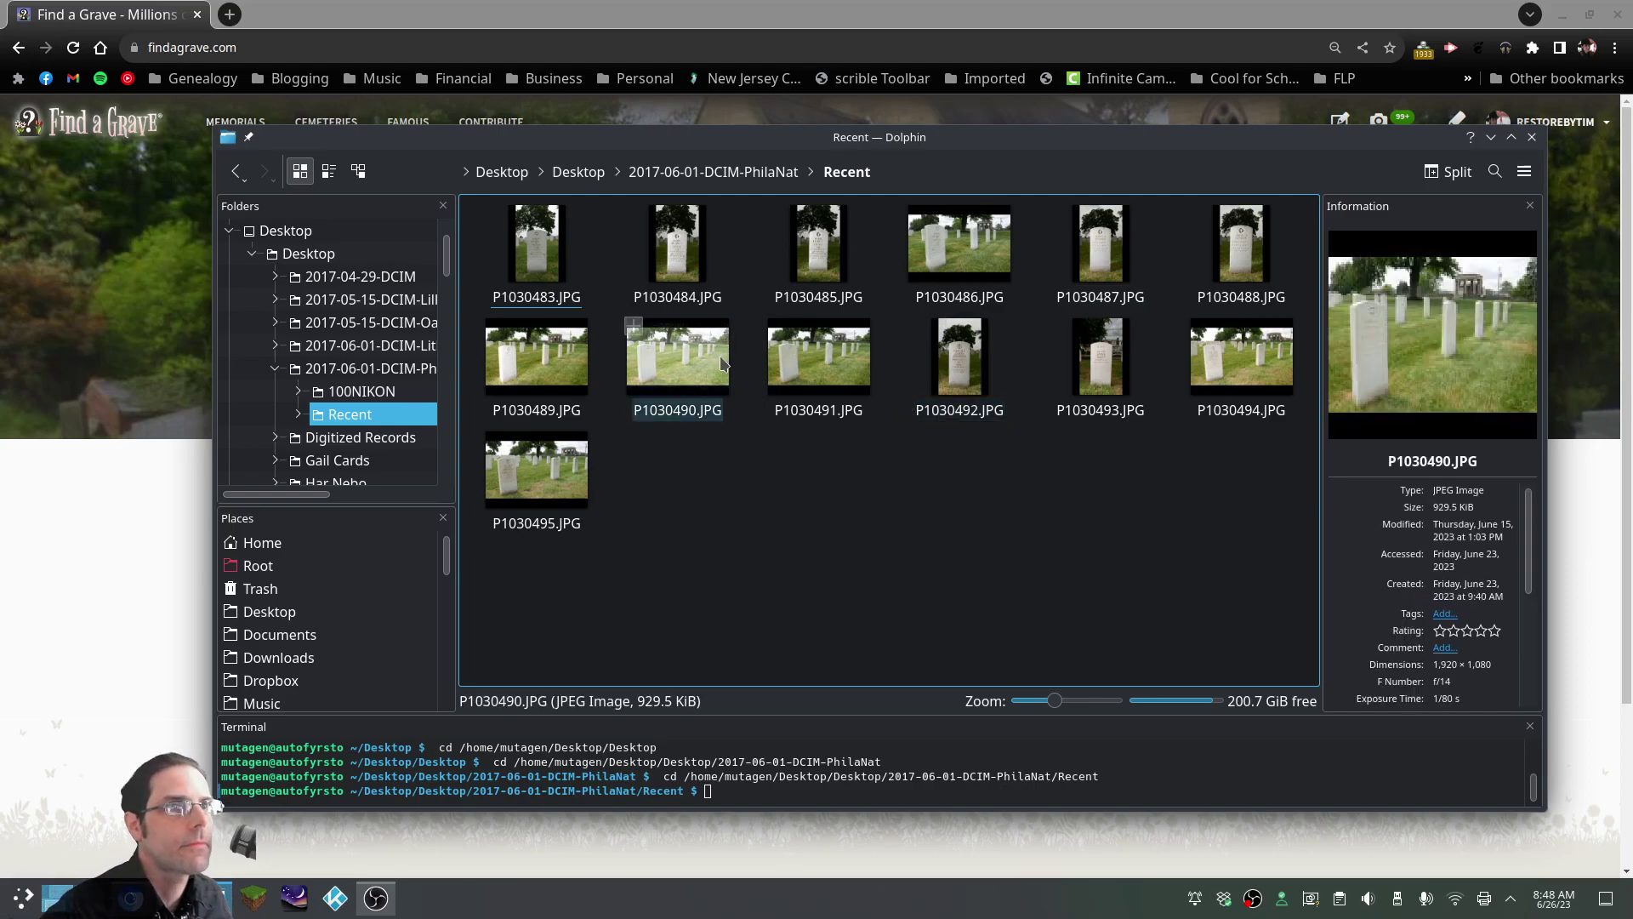
{"action": "double_click", "coordinate": [532, 252]}
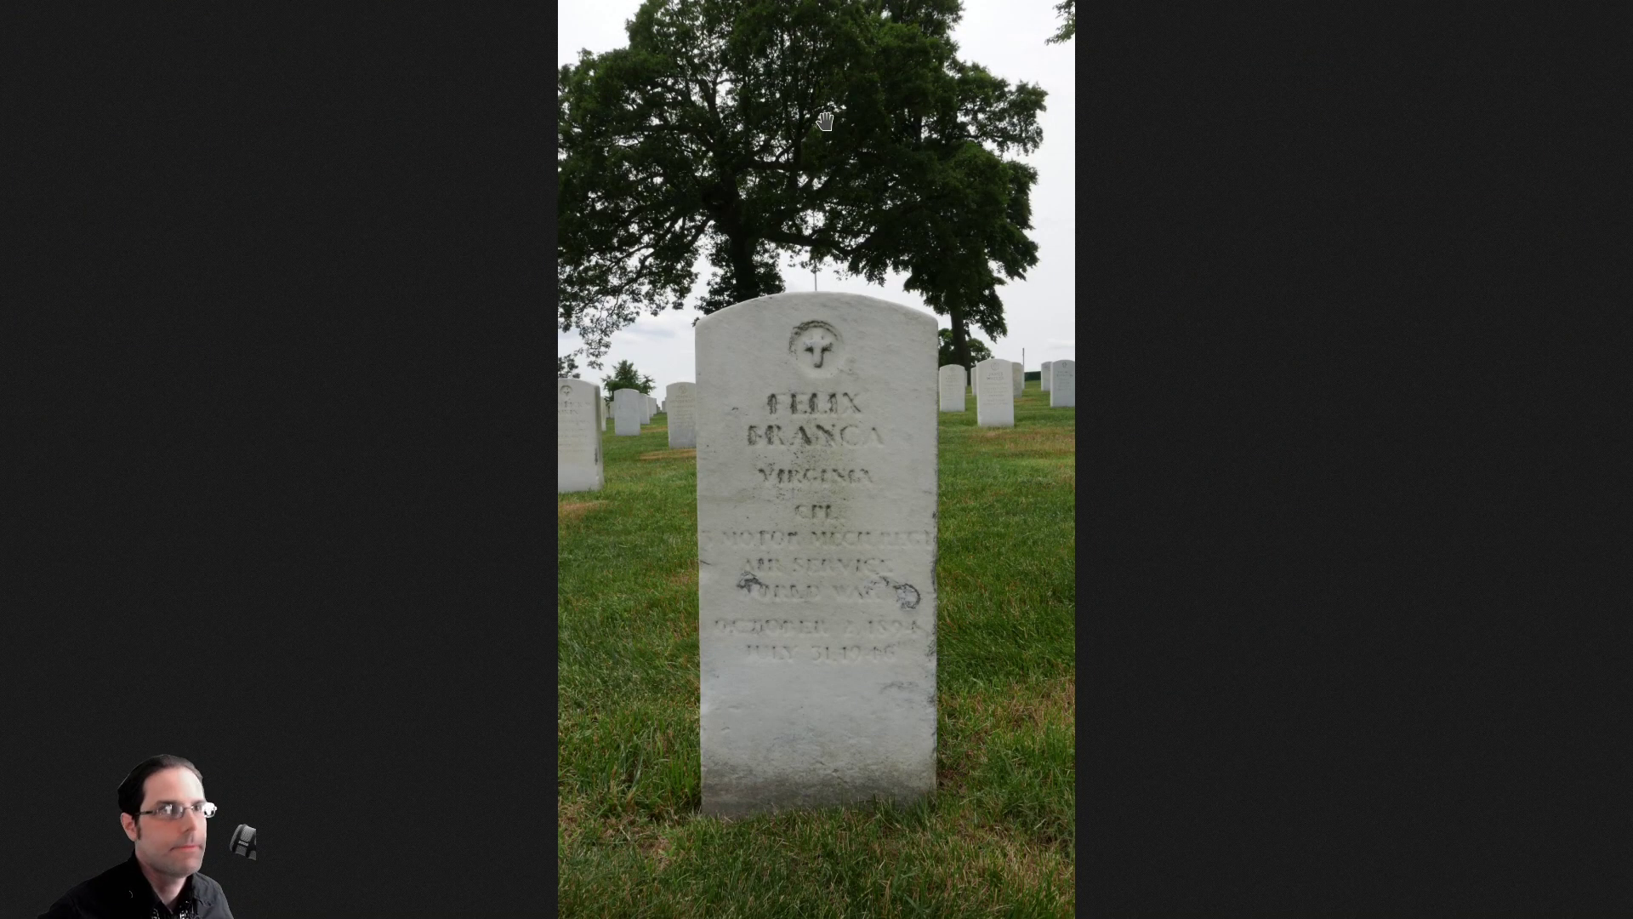
{"action": "key", "text": "Escape"}
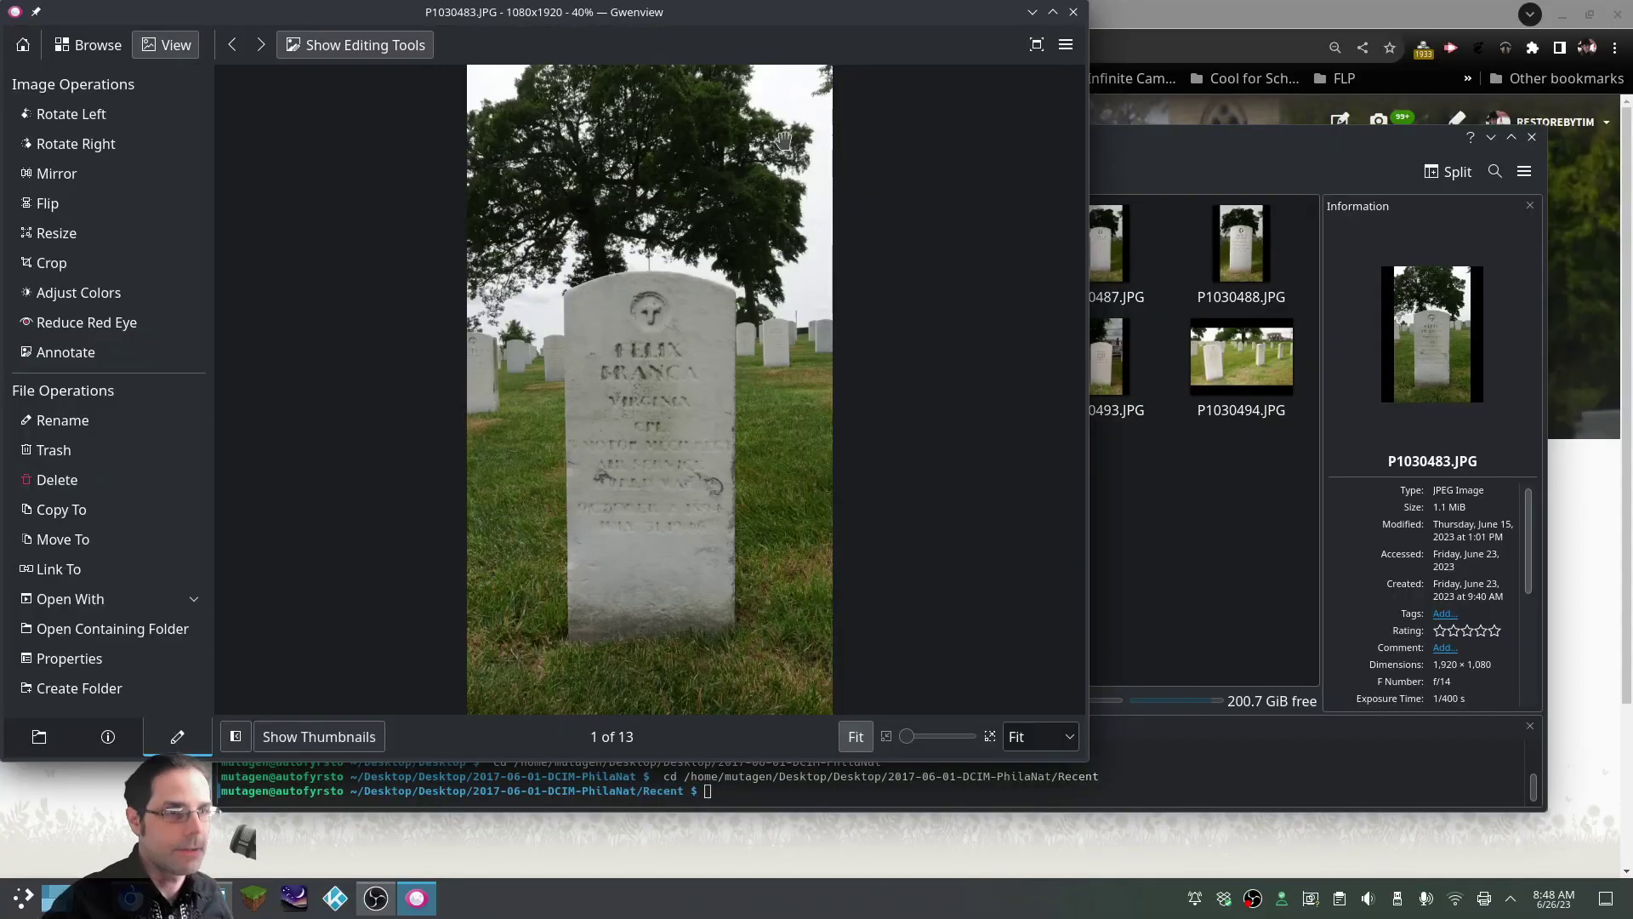
{"action": "left_click_drag", "start_coordinate": [735, 17], "coordinate": [841, 81]}
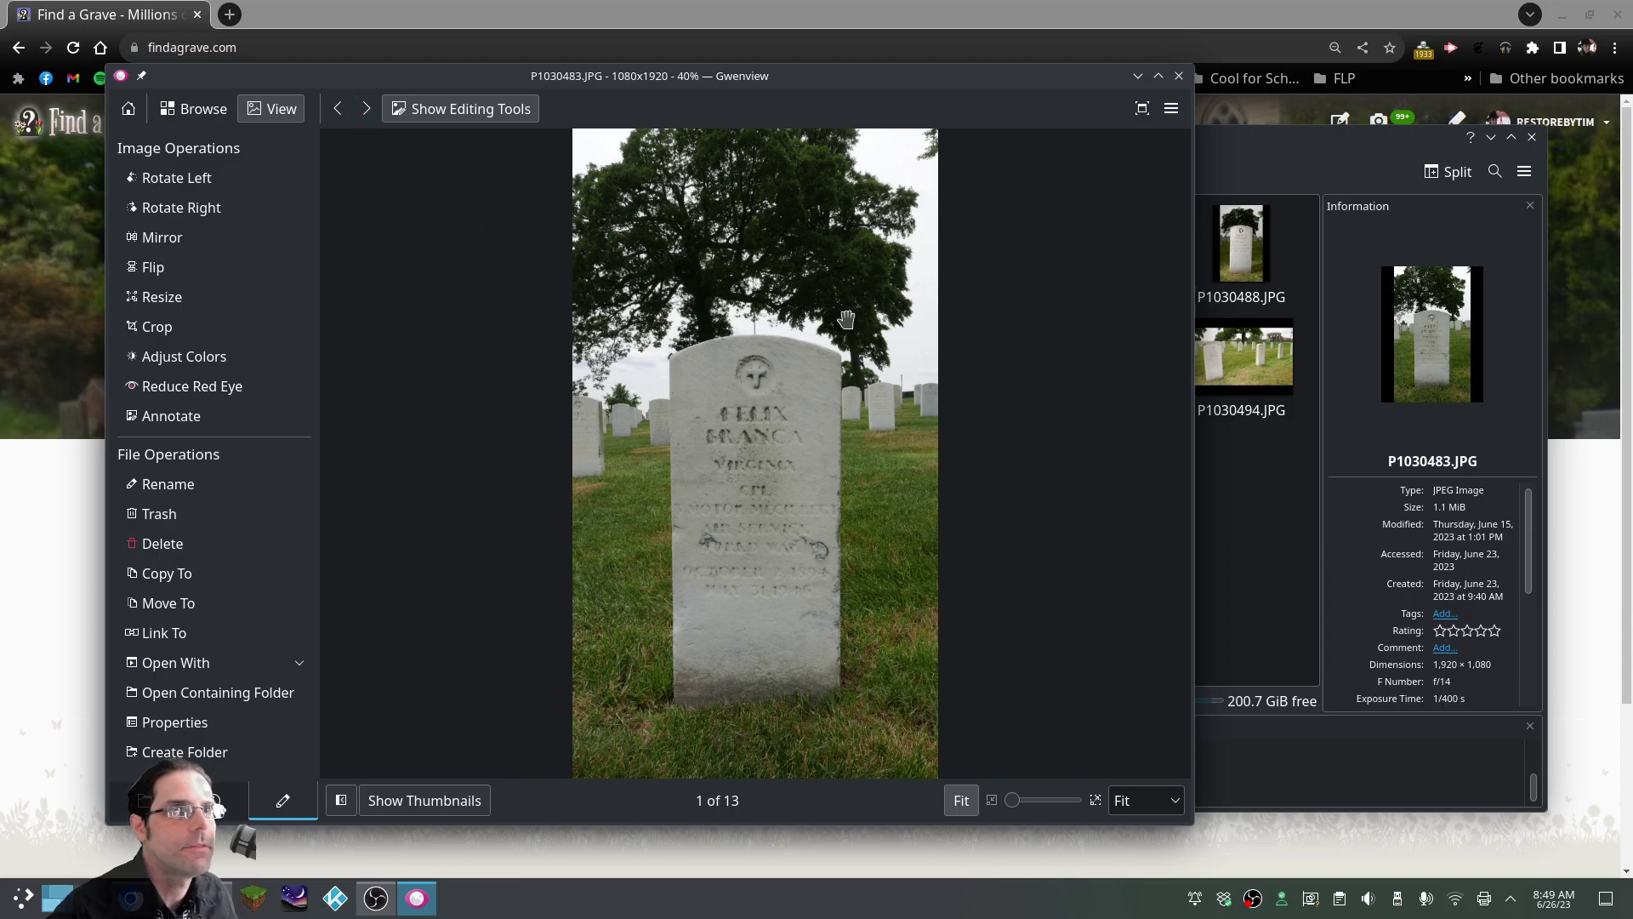
Maximize Gwenview and flip between photos P1030483, P1030484 and P1030485
{"action": "left_click_drag", "start_coordinate": [791, 85], "coordinate": [547, 16]}
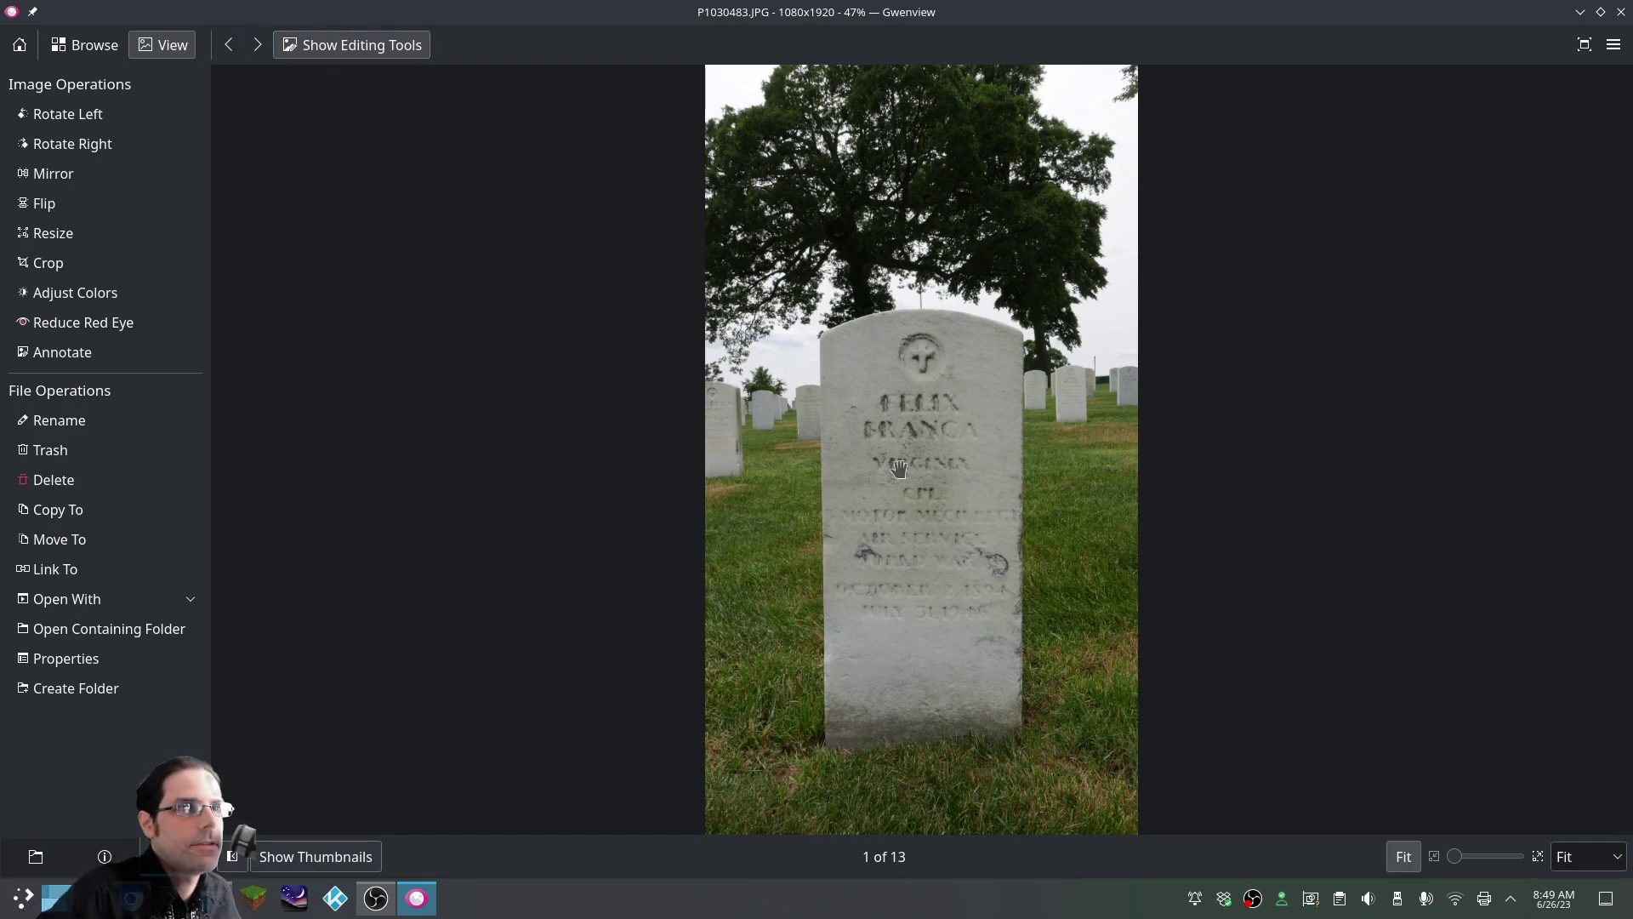
{"action": "left_click", "coordinate": [257, 46]}
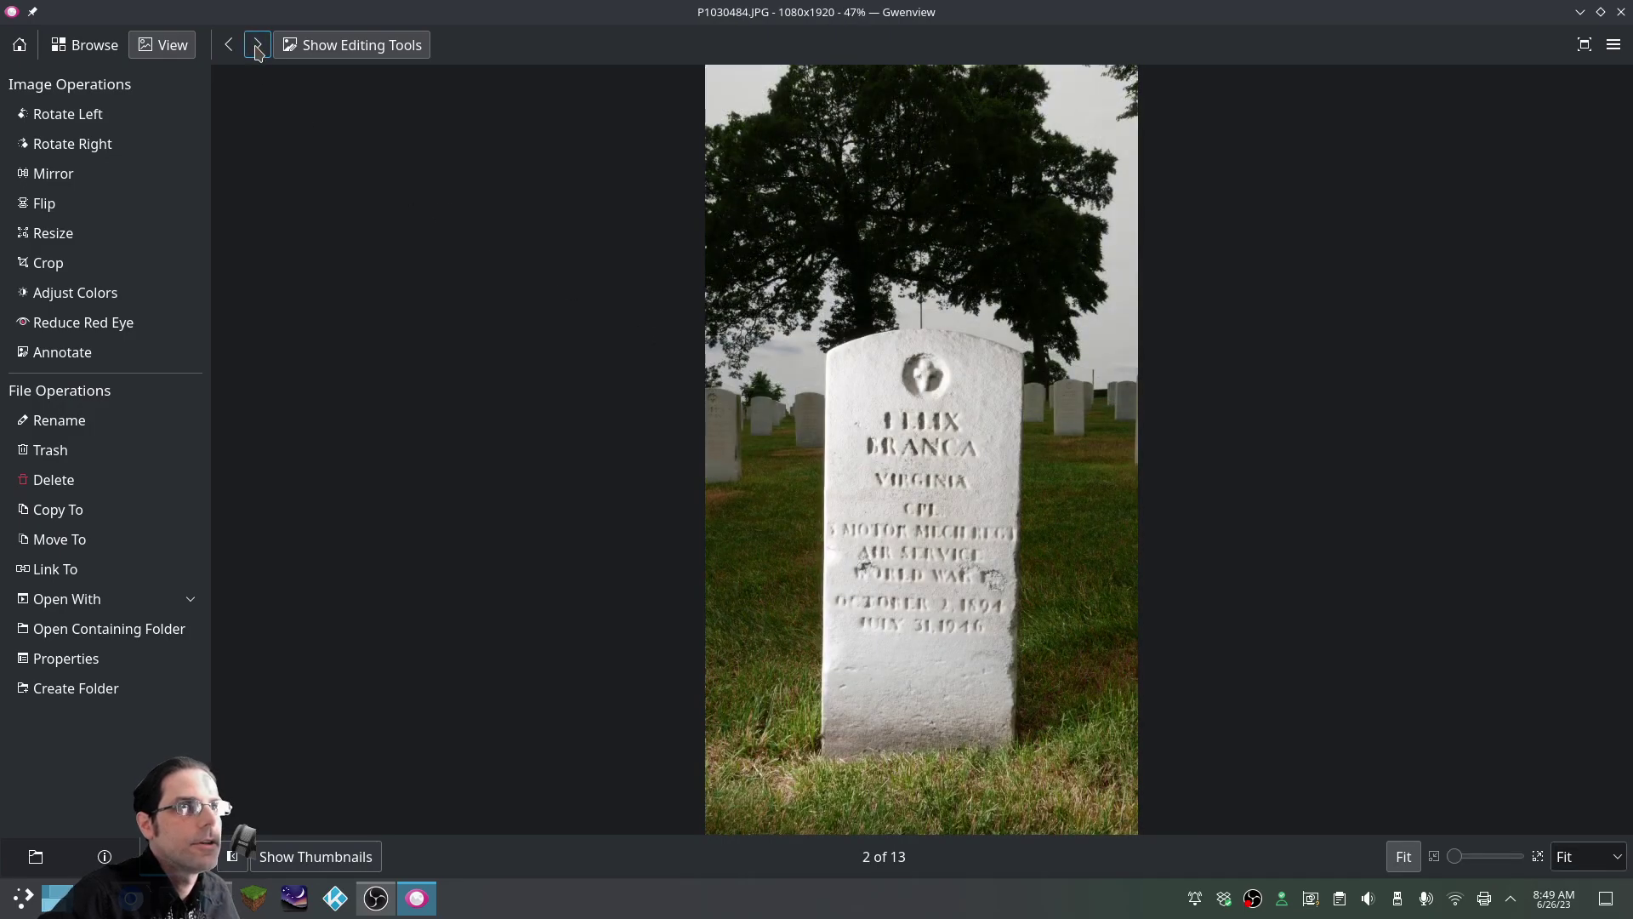
{"action": "left_click", "coordinate": [257, 47]}
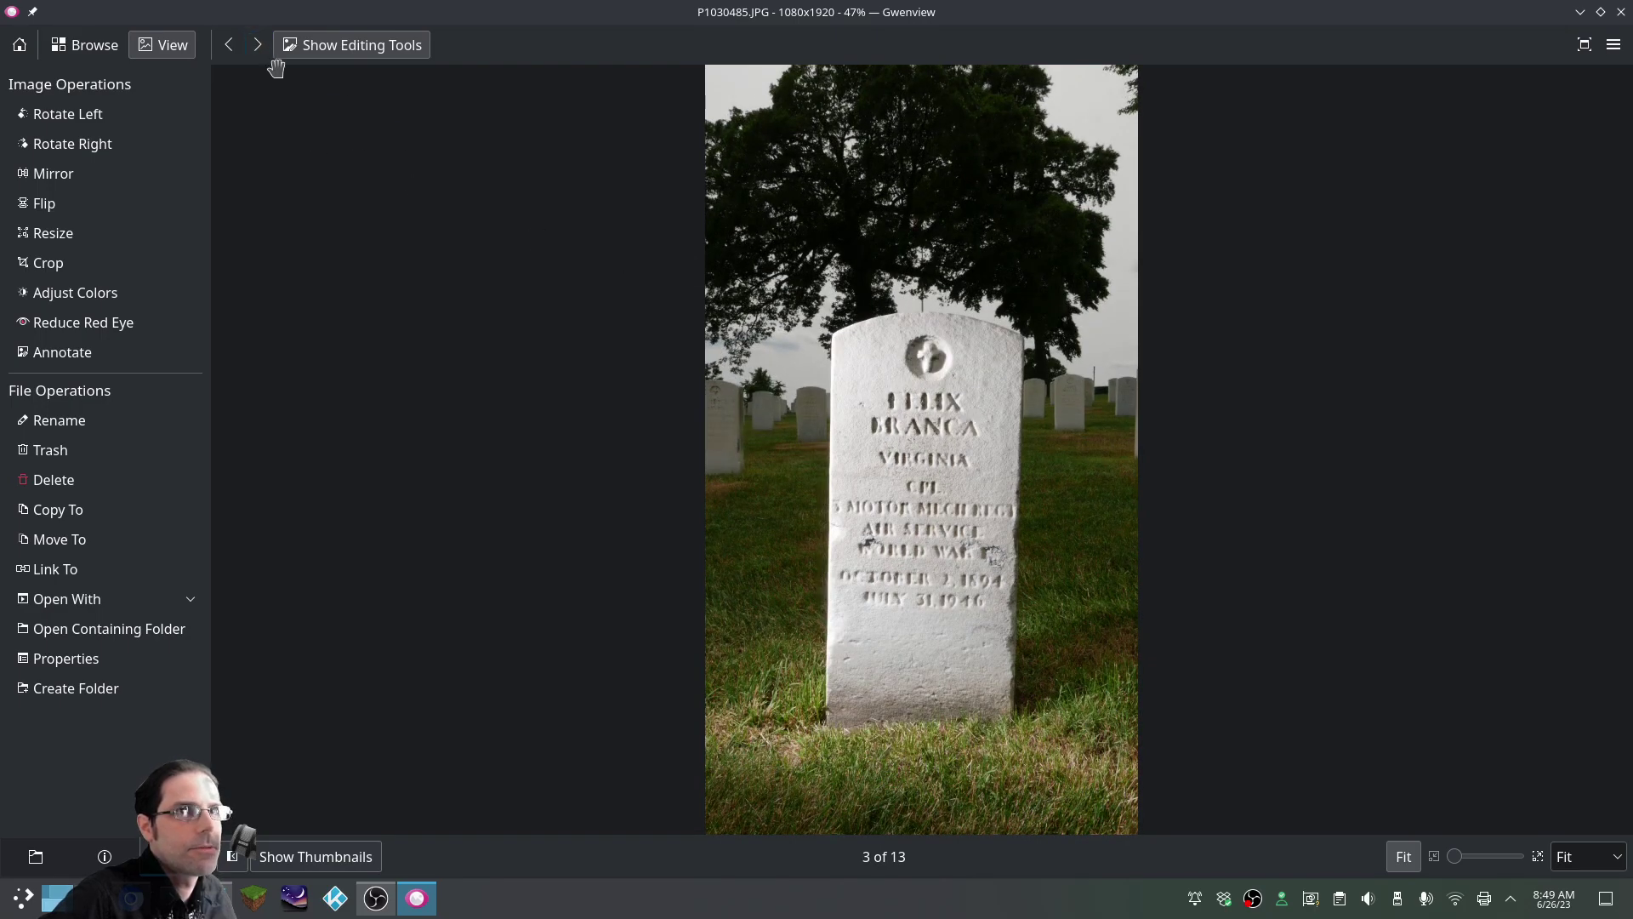
{"action": "left_click", "coordinate": [231, 53]}
{"action": "left_click", "coordinate": [231, 52]}
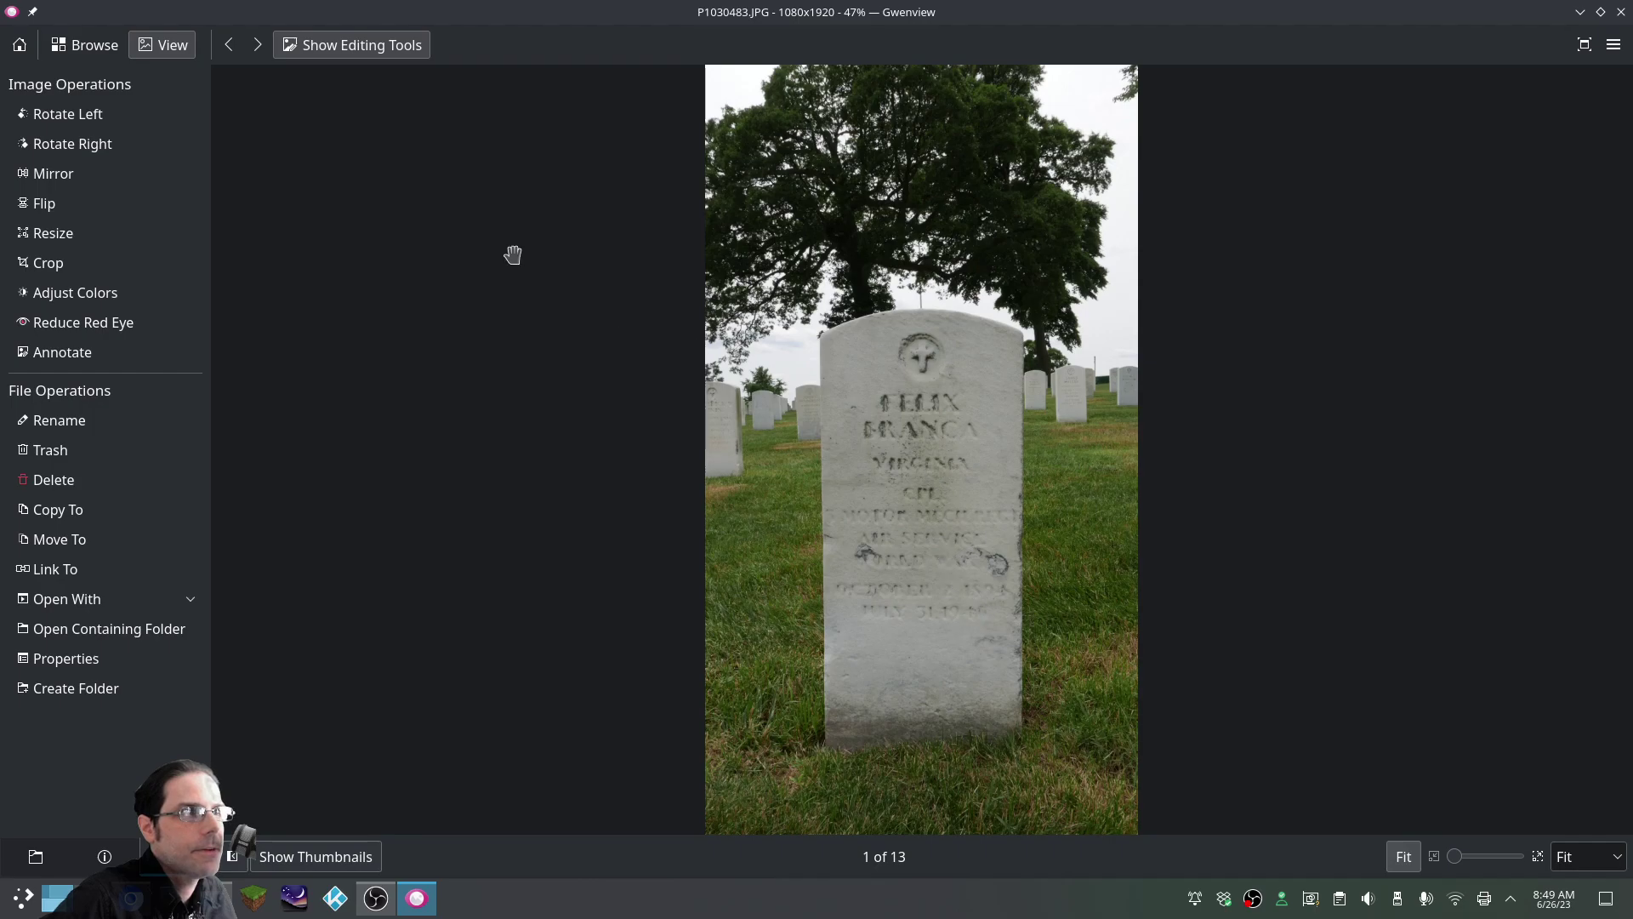
{"action": "left_click", "coordinate": [256, 47]}
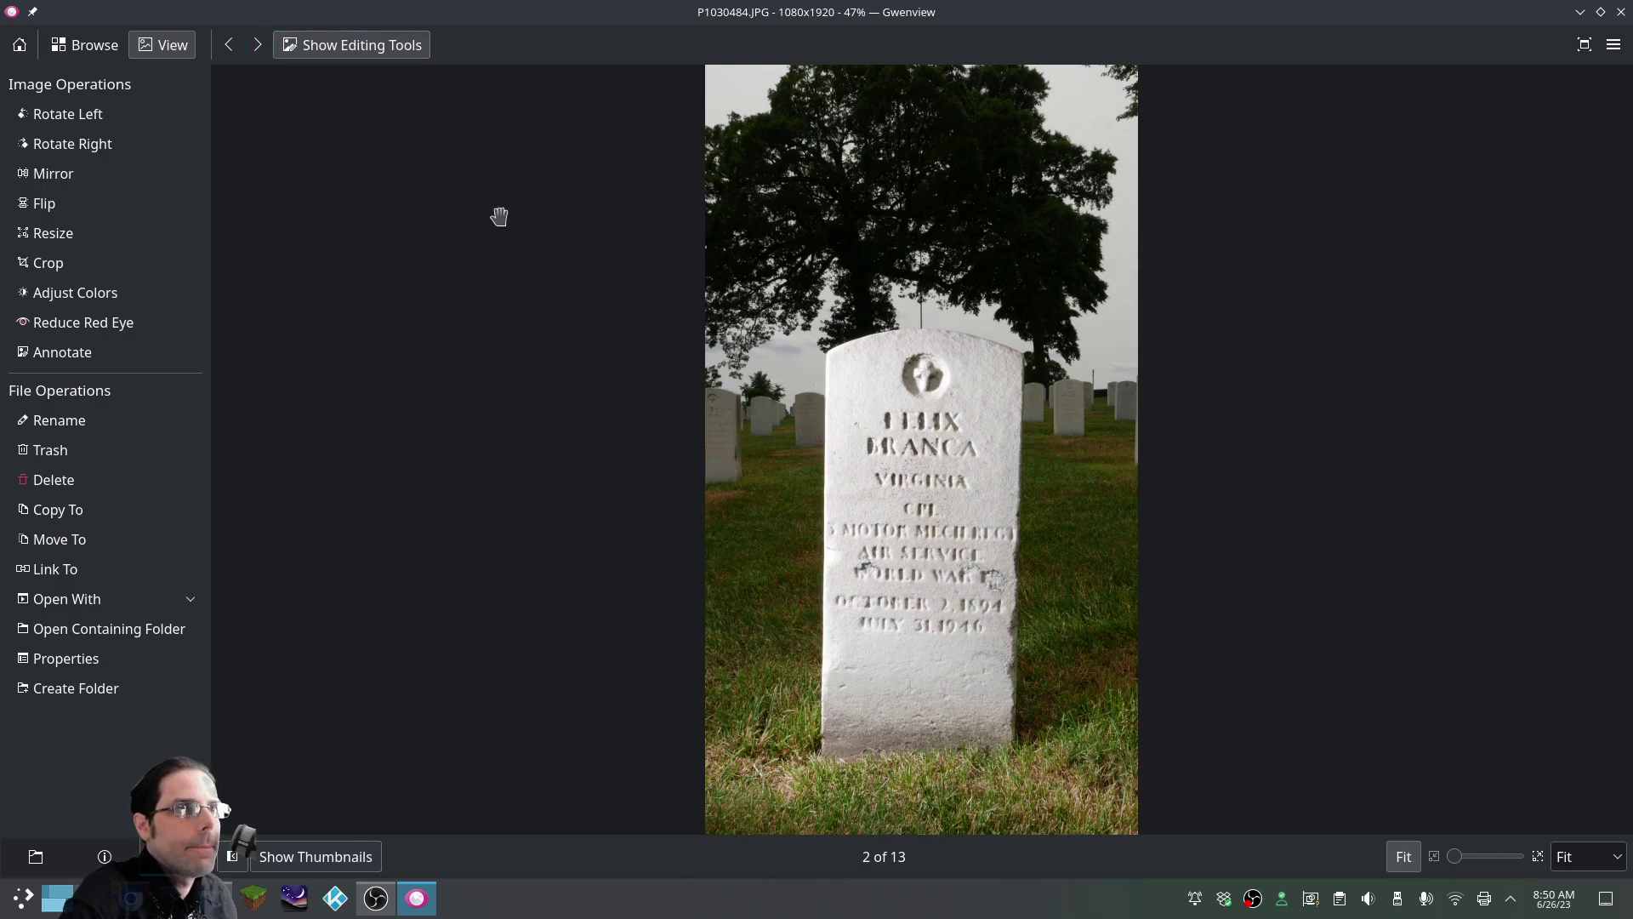
Advance through the remaining photos until the viewer wraps back to image 1 of 13
{"action": "left_click", "coordinate": [258, 46]}
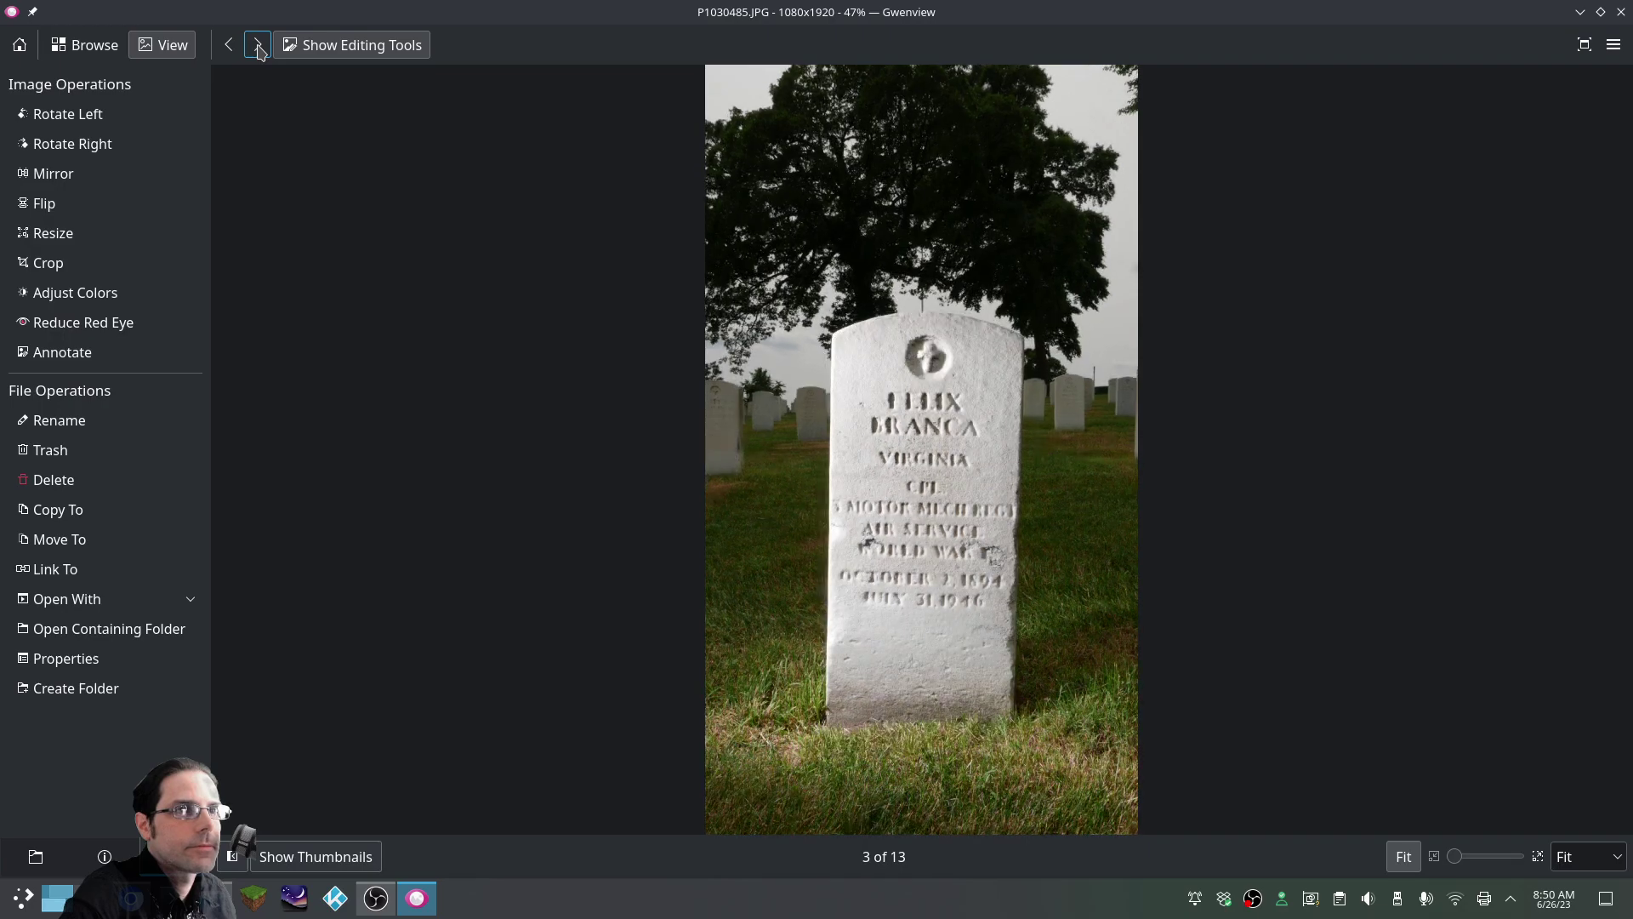
{"action": "left_click", "coordinate": [258, 46]}
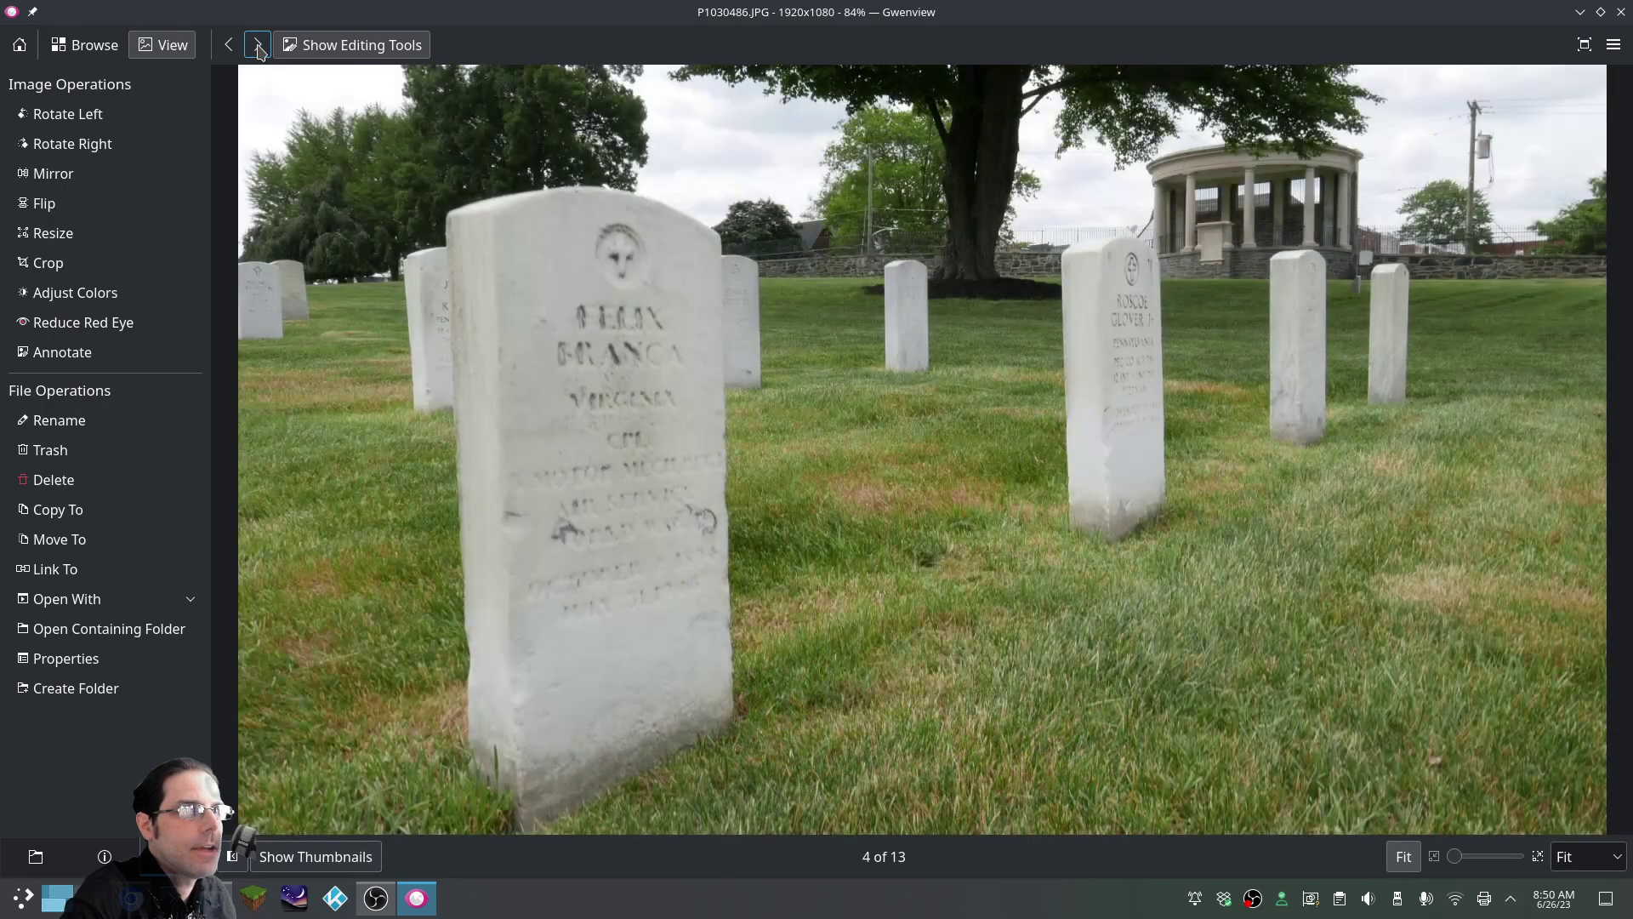
{"action": "left_click", "coordinate": [258, 46]}
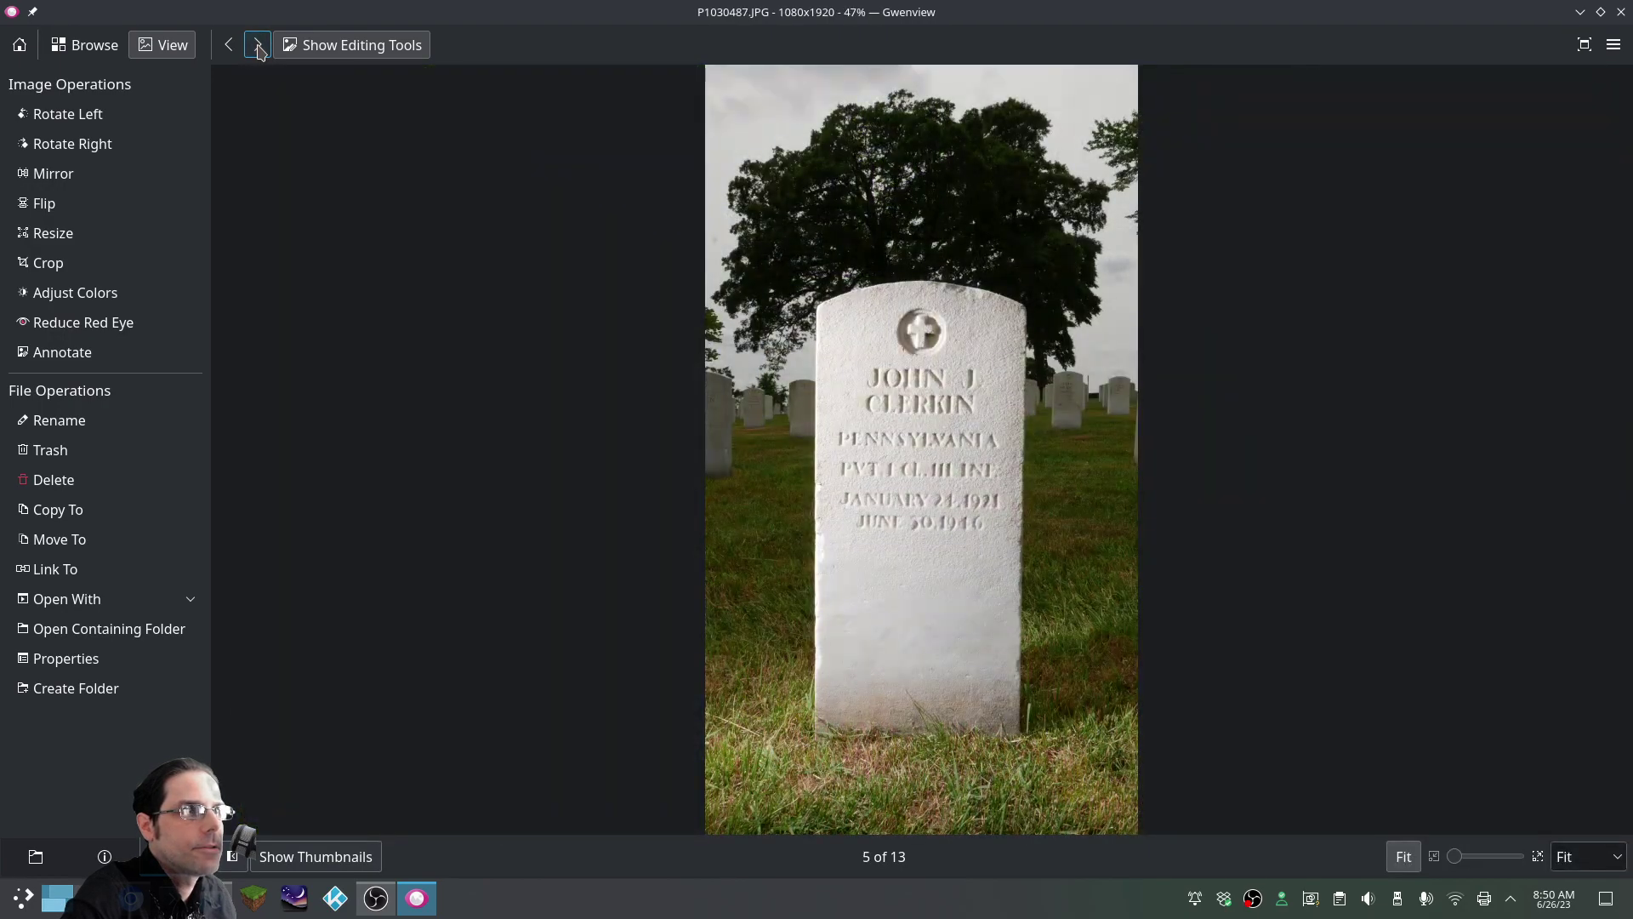
{"action": "left_click", "coordinate": [258, 46]}
{"action": "left_click", "coordinate": [258, 46]}
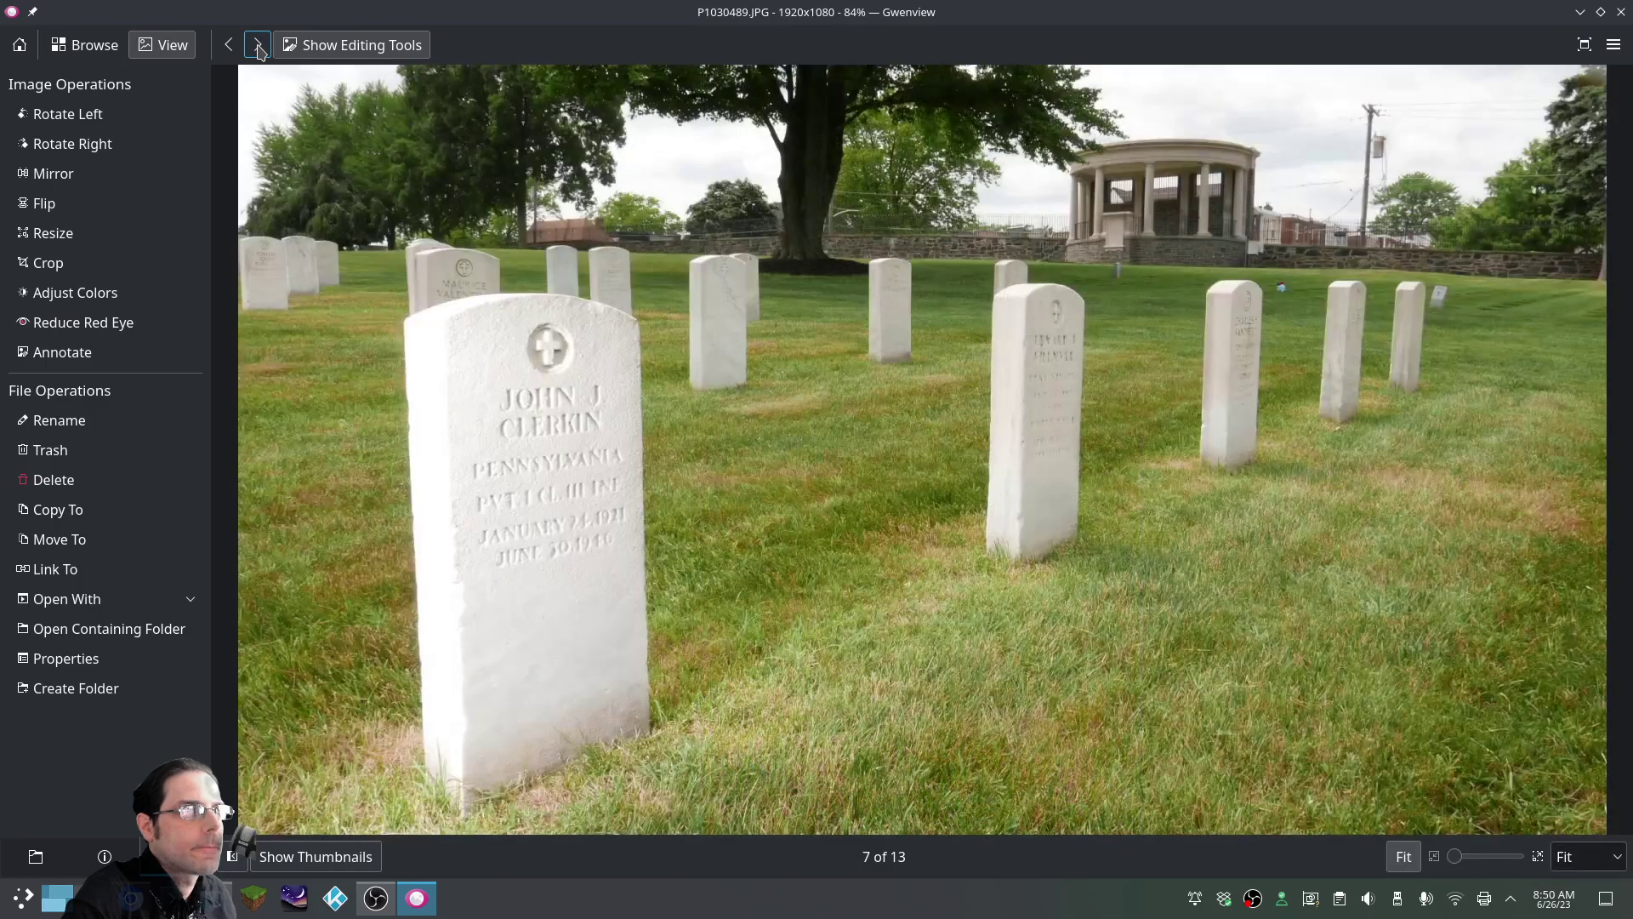
{"action": "left_click", "coordinate": [257, 46]}
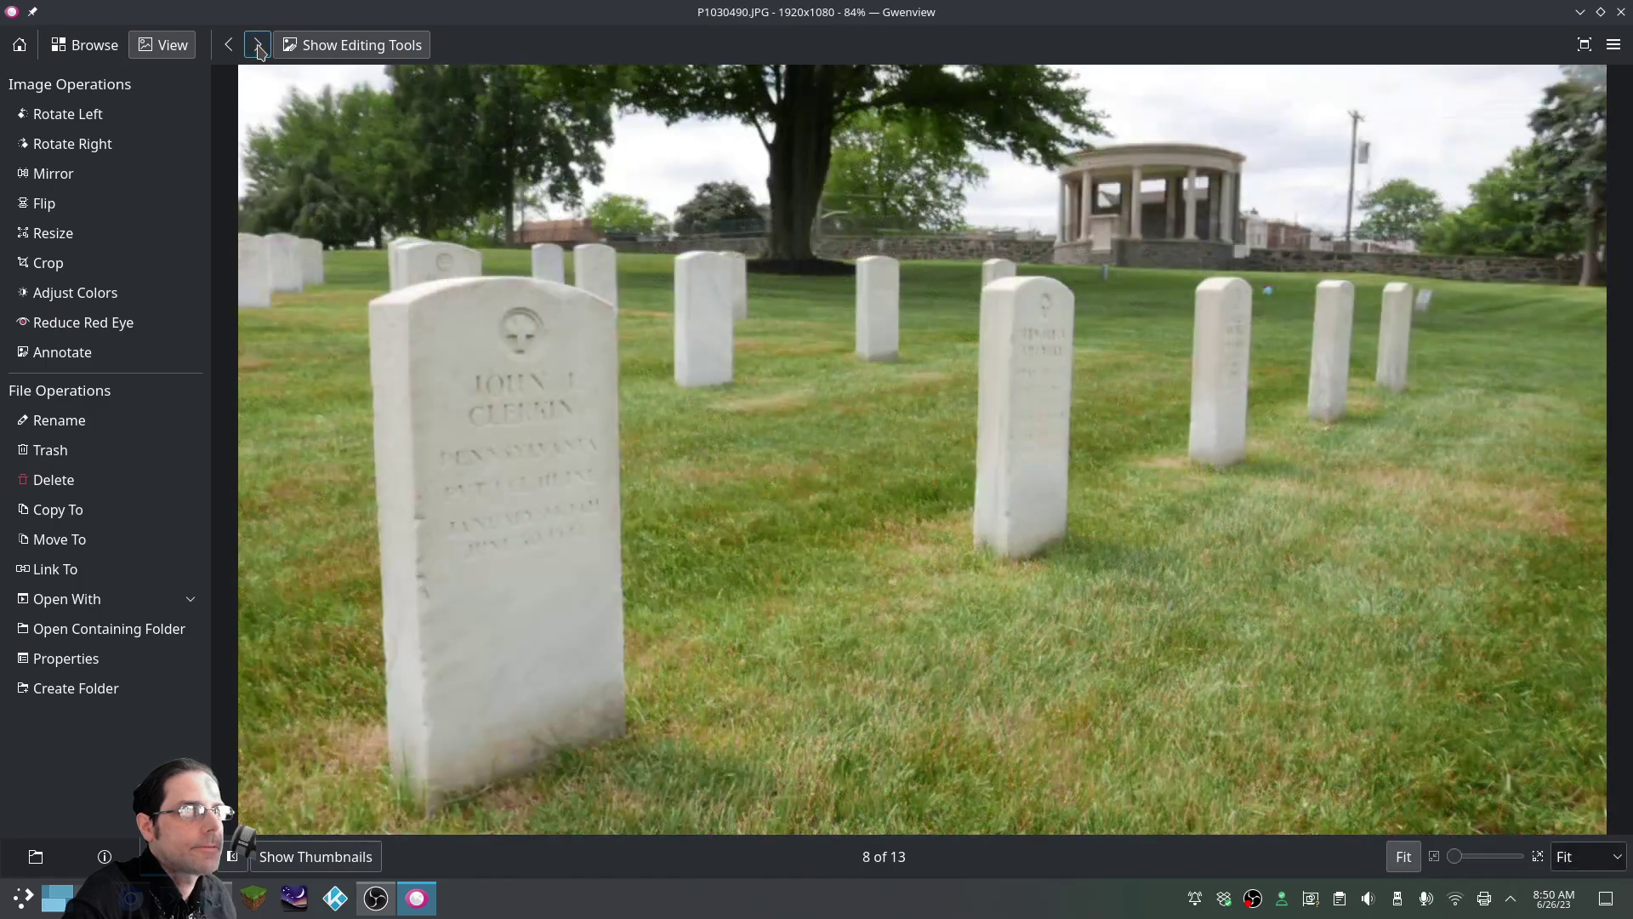
{"action": "left_click", "coordinate": [258, 46]}
{"action": "left_click", "coordinate": [258, 46]}
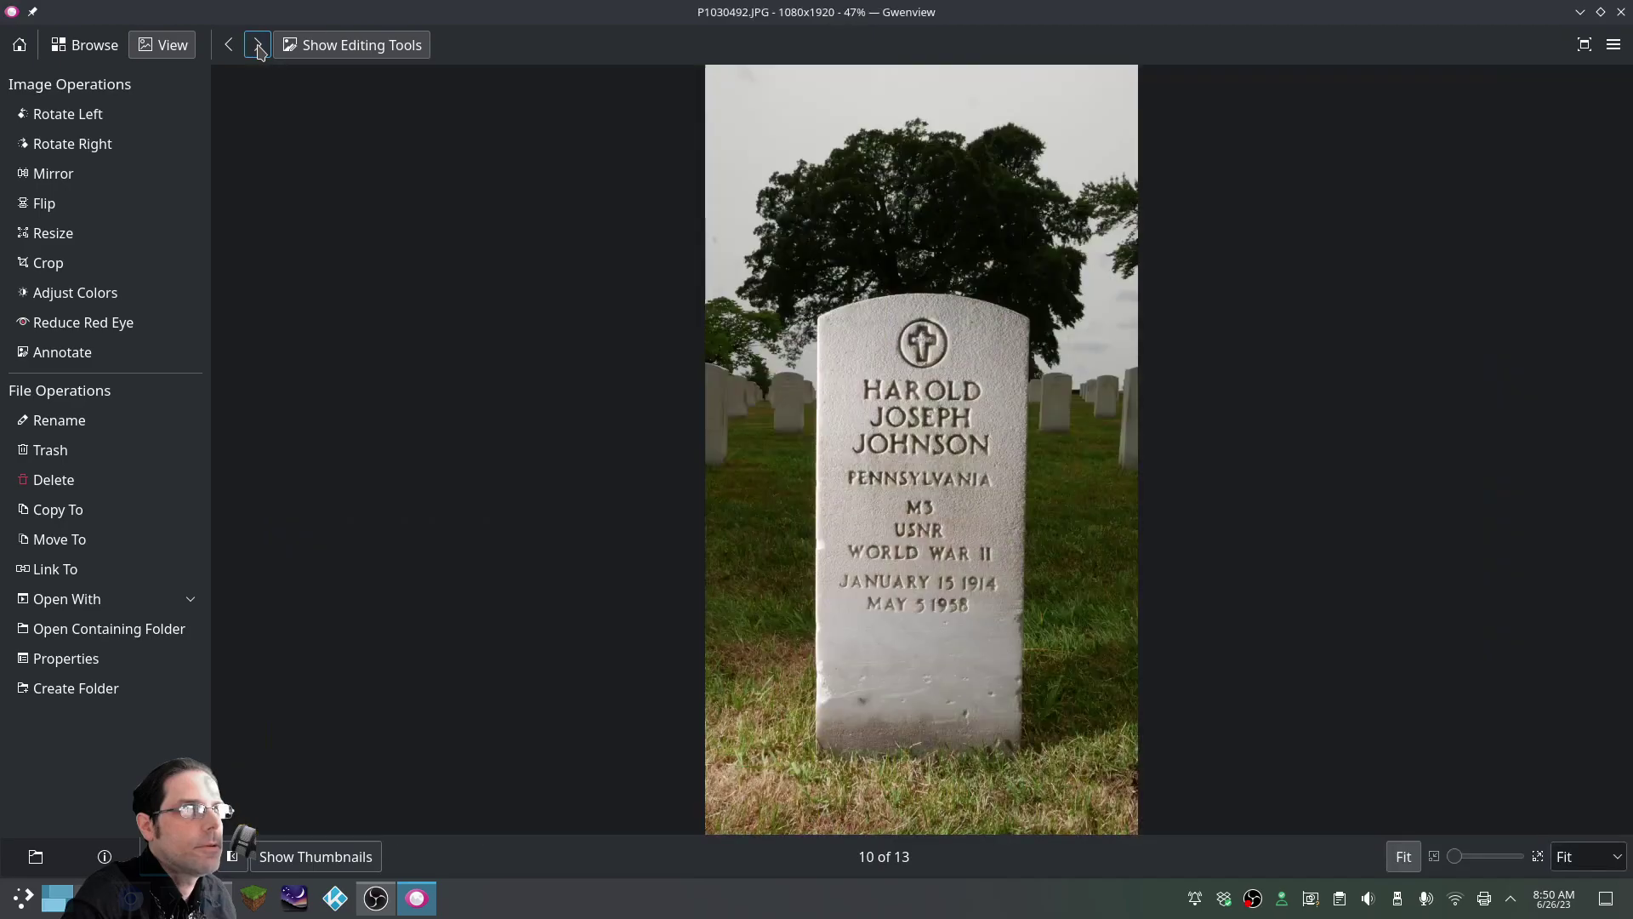
{"action": "left_click", "coordinate": [258, 46]}
{"action": "left_click", "coordinate": [258, 46]}
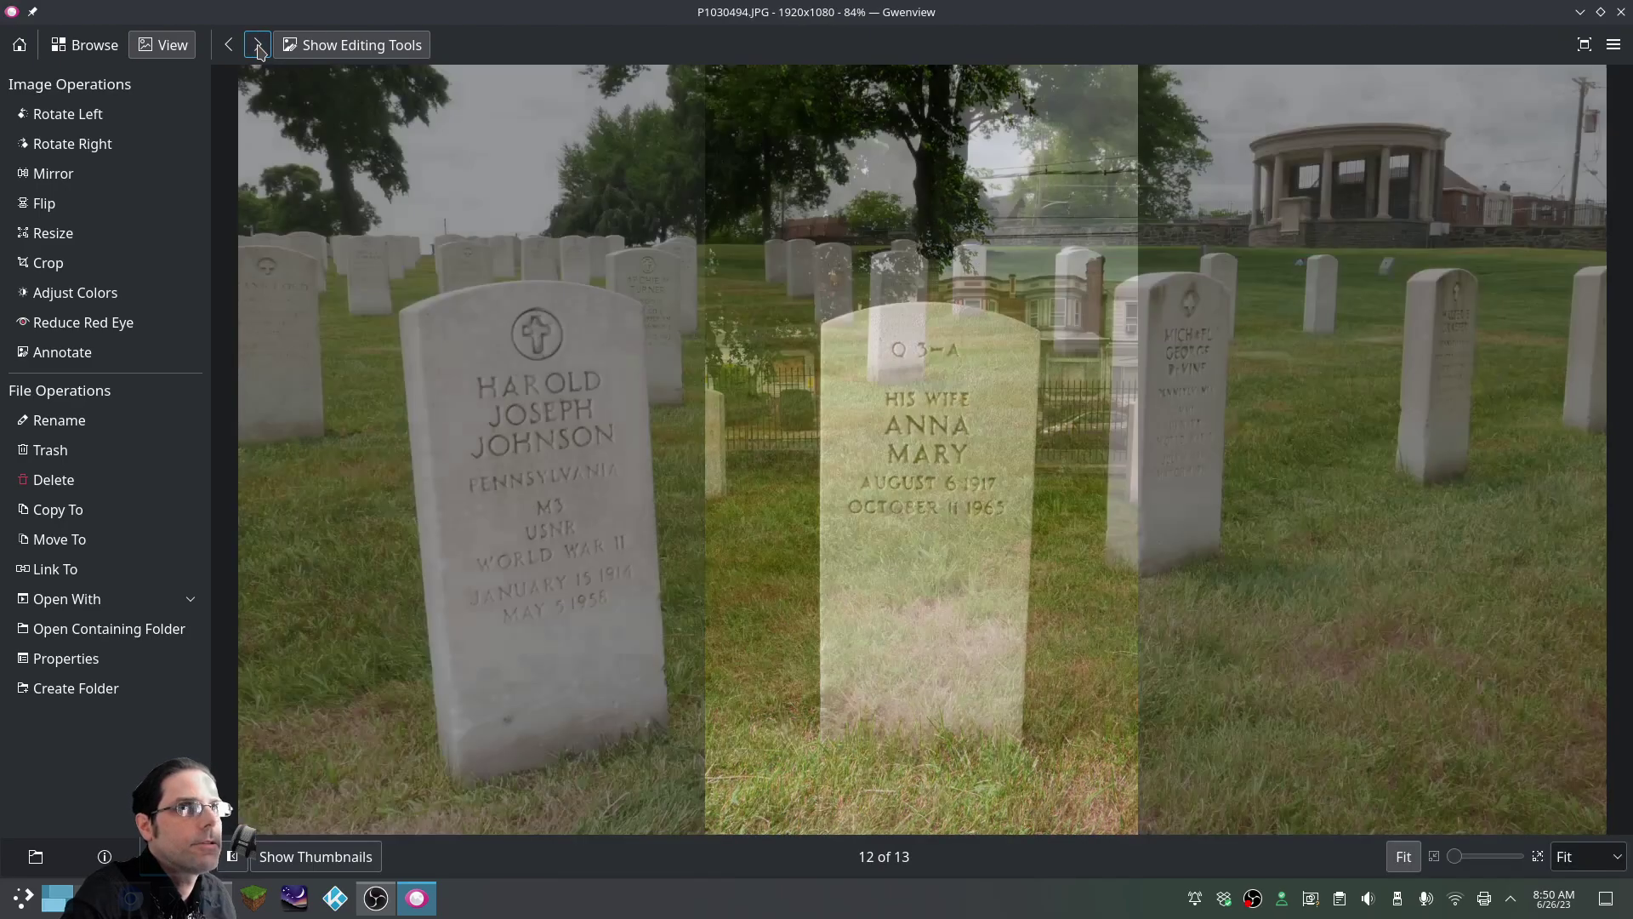
{"action": "left_click", "coordinate": [258, 46]}
{"action": "left_click", "coordinate": [257, 46]}
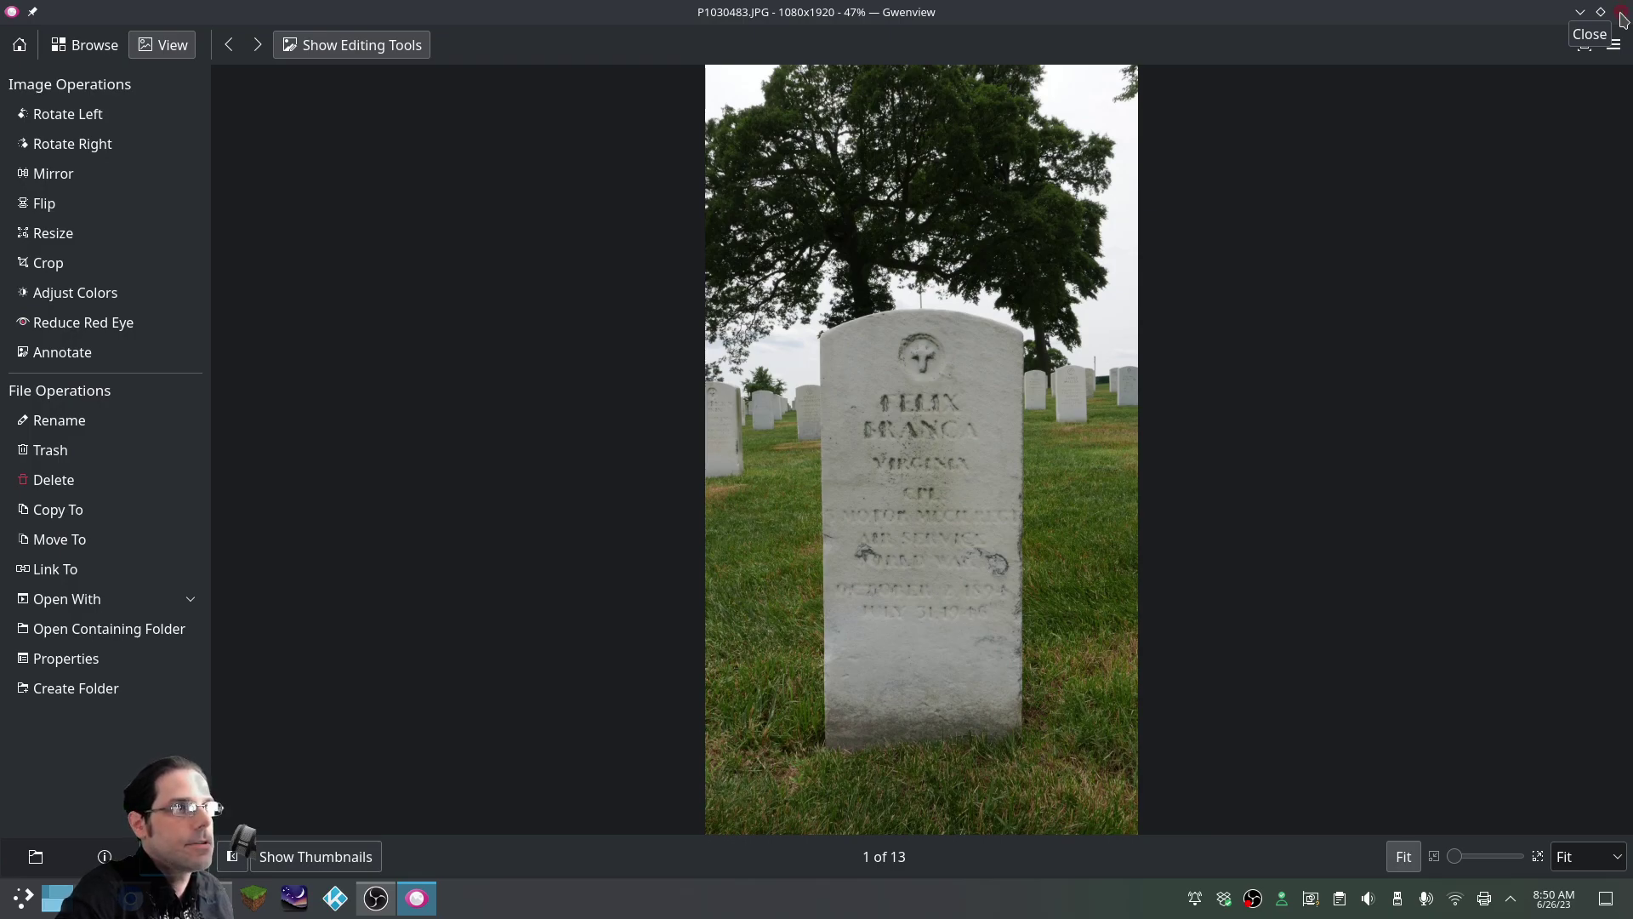
Close Gwenview and open Find a Grave's CEMETERIES page with its map and favorites
{"action": "left_click", "coordinate": [1621, 14]}
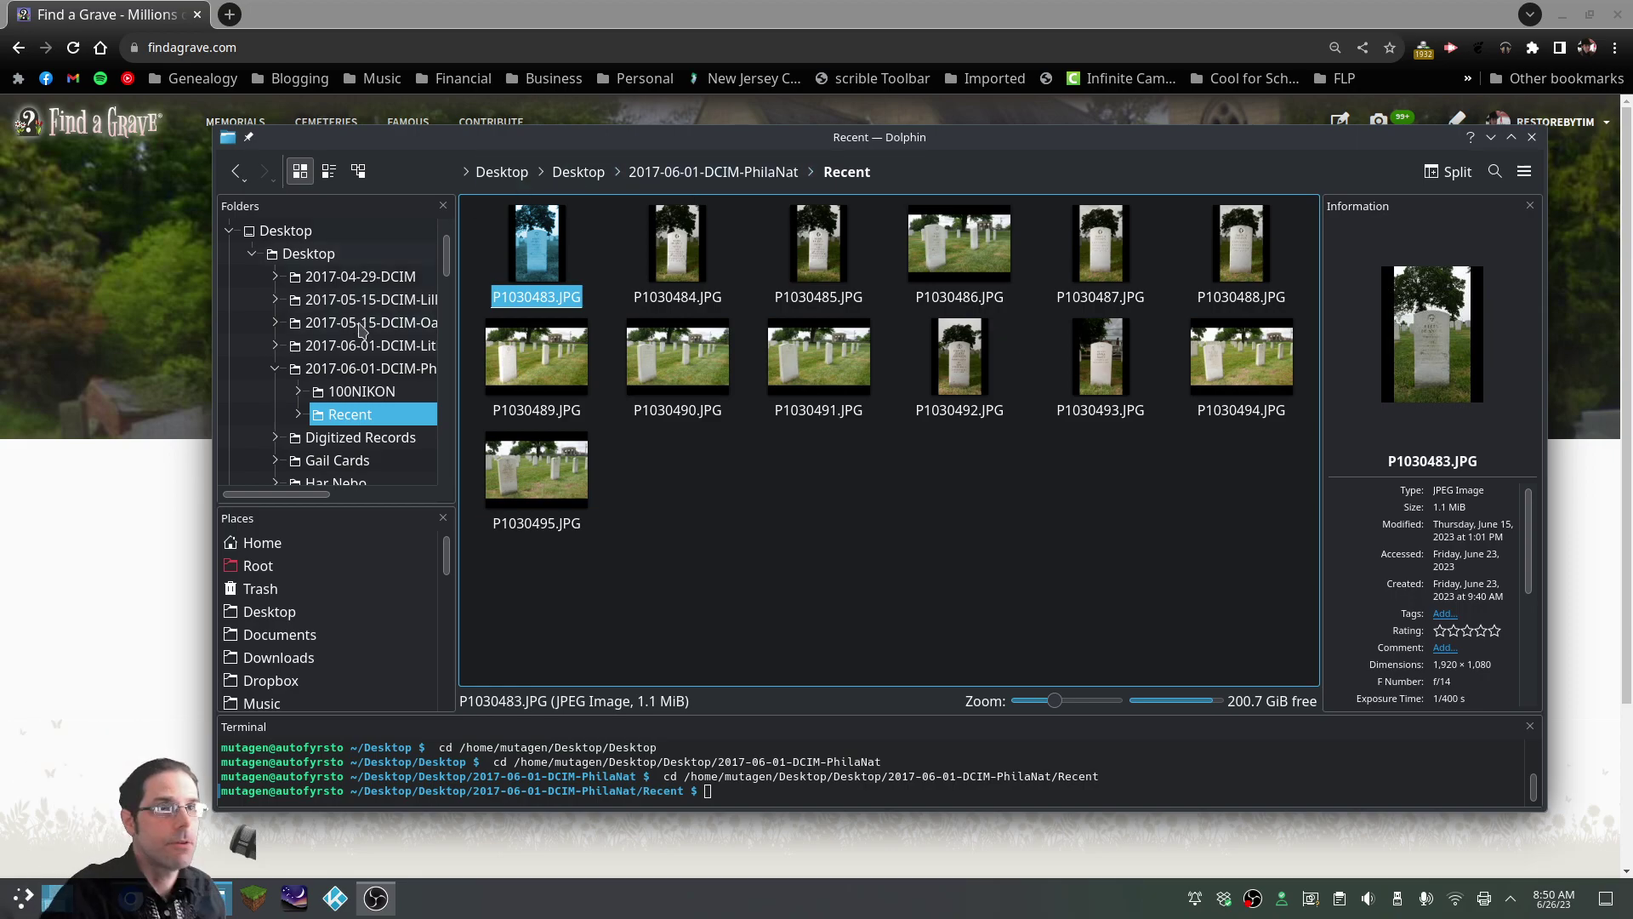
{"action": "left_click", "coordinate": [678, 117]}
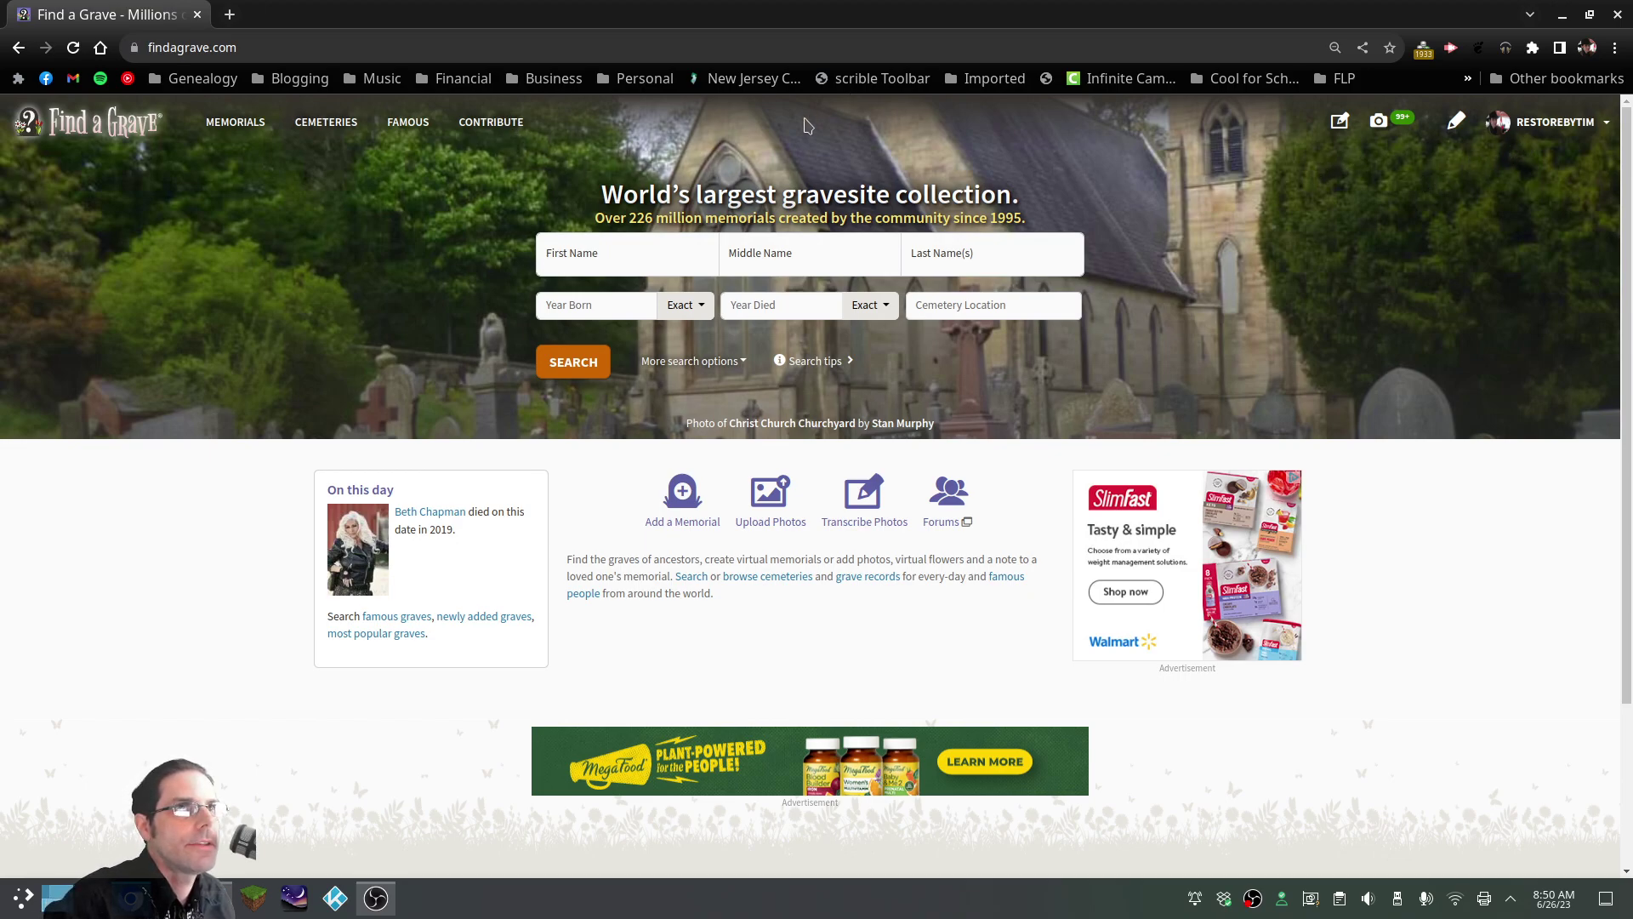
{"action": "left_click", "coordinate": [333, 130]}
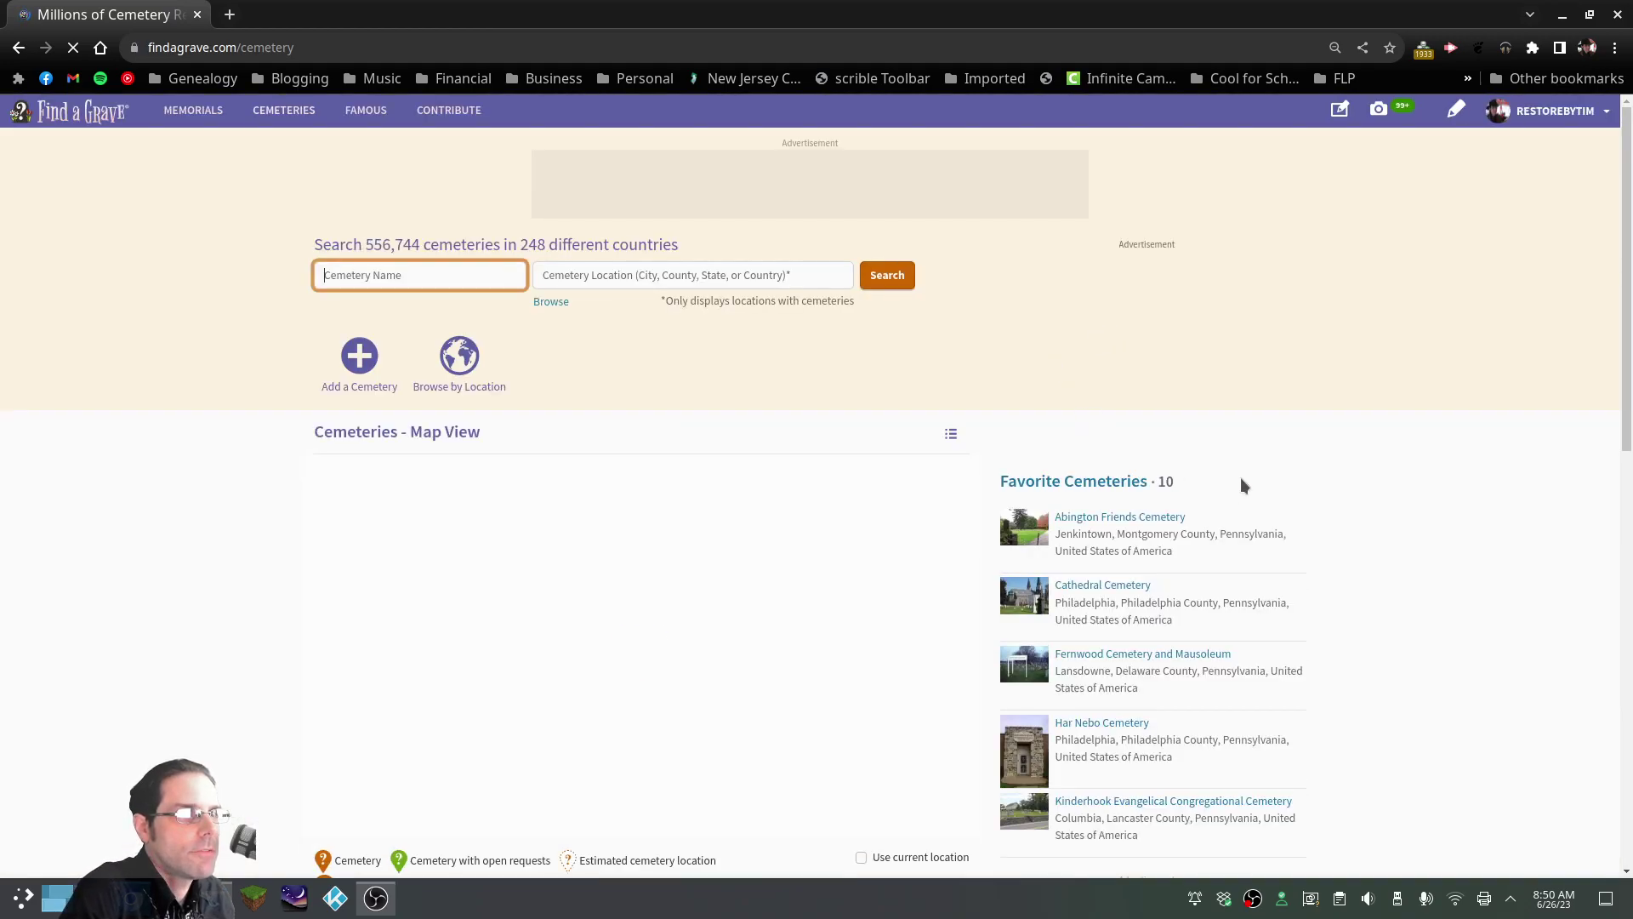
{"action": "scroll", "coordinate": [1382, 549], "scroll_direction": "down", "scroll_amount": 3}
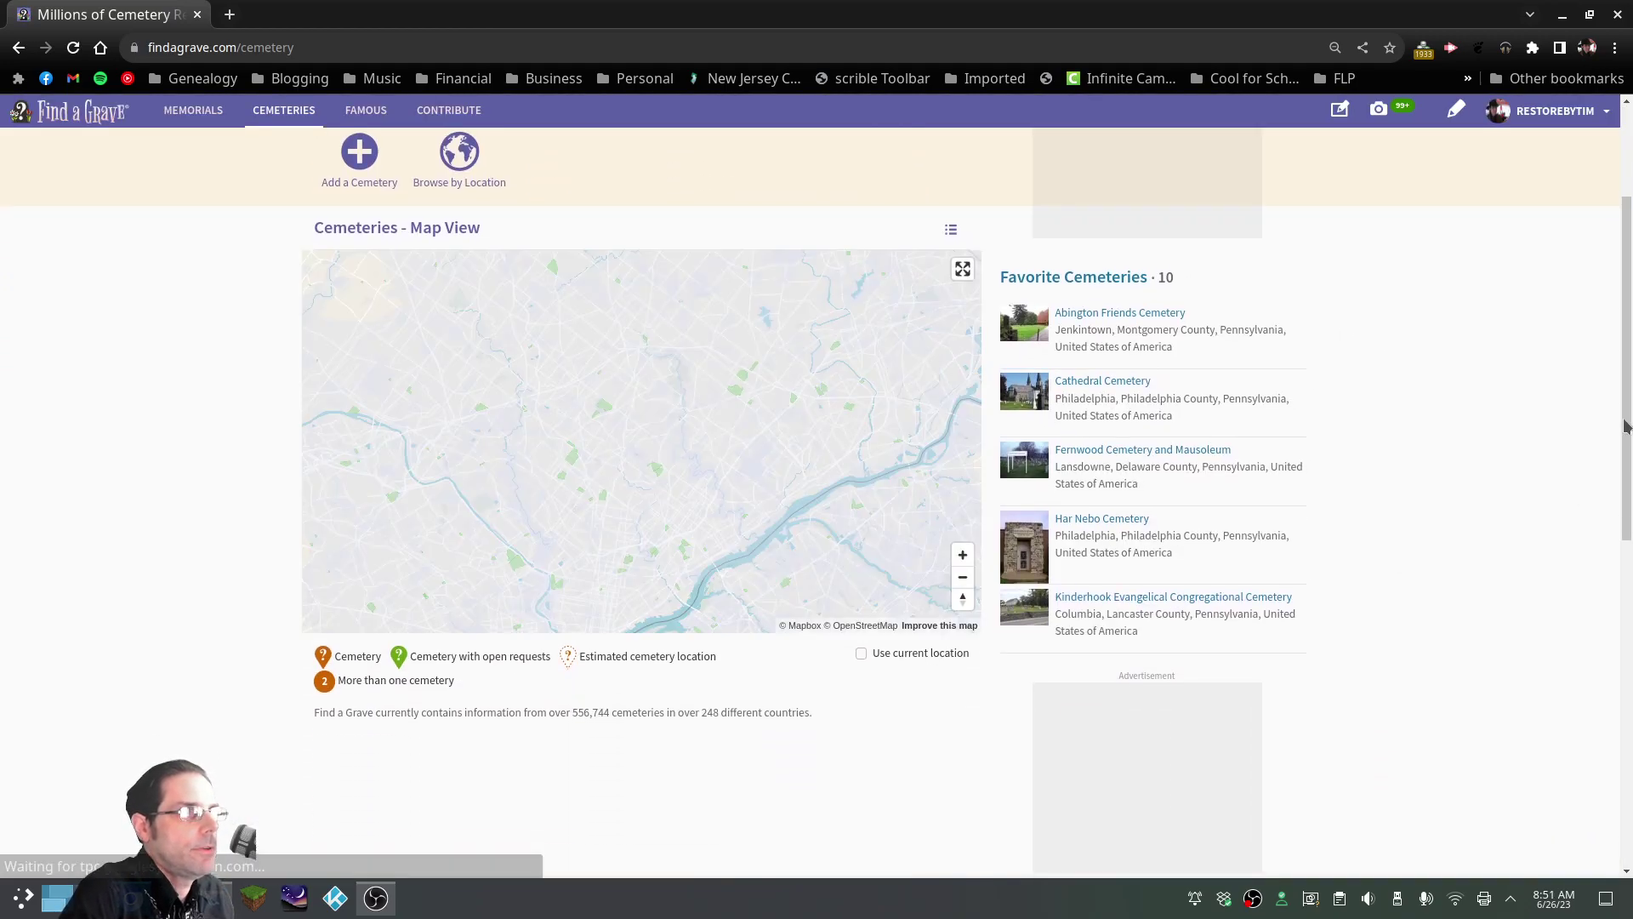
{"action": "left_click_drag", "start_coordinate": [1625, 427], "coordinate": [1214, 335]}
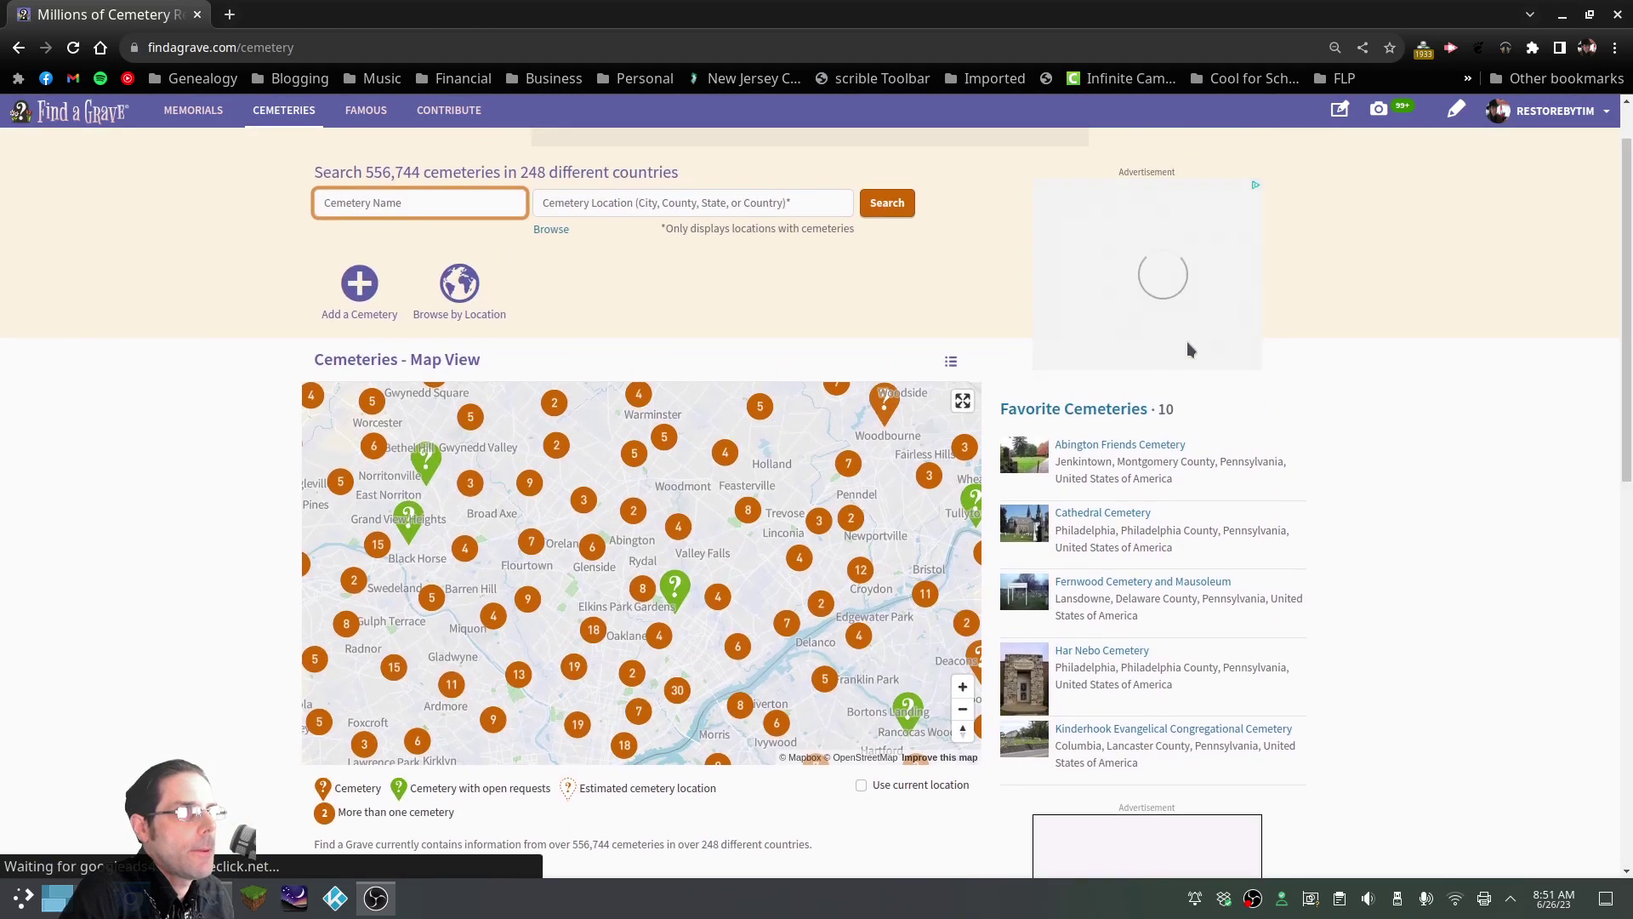
Open Philadelphia National Cemetery from the Favorite Cemeteries list
{"action": "left_click", "coordinate": [1105, 410]}
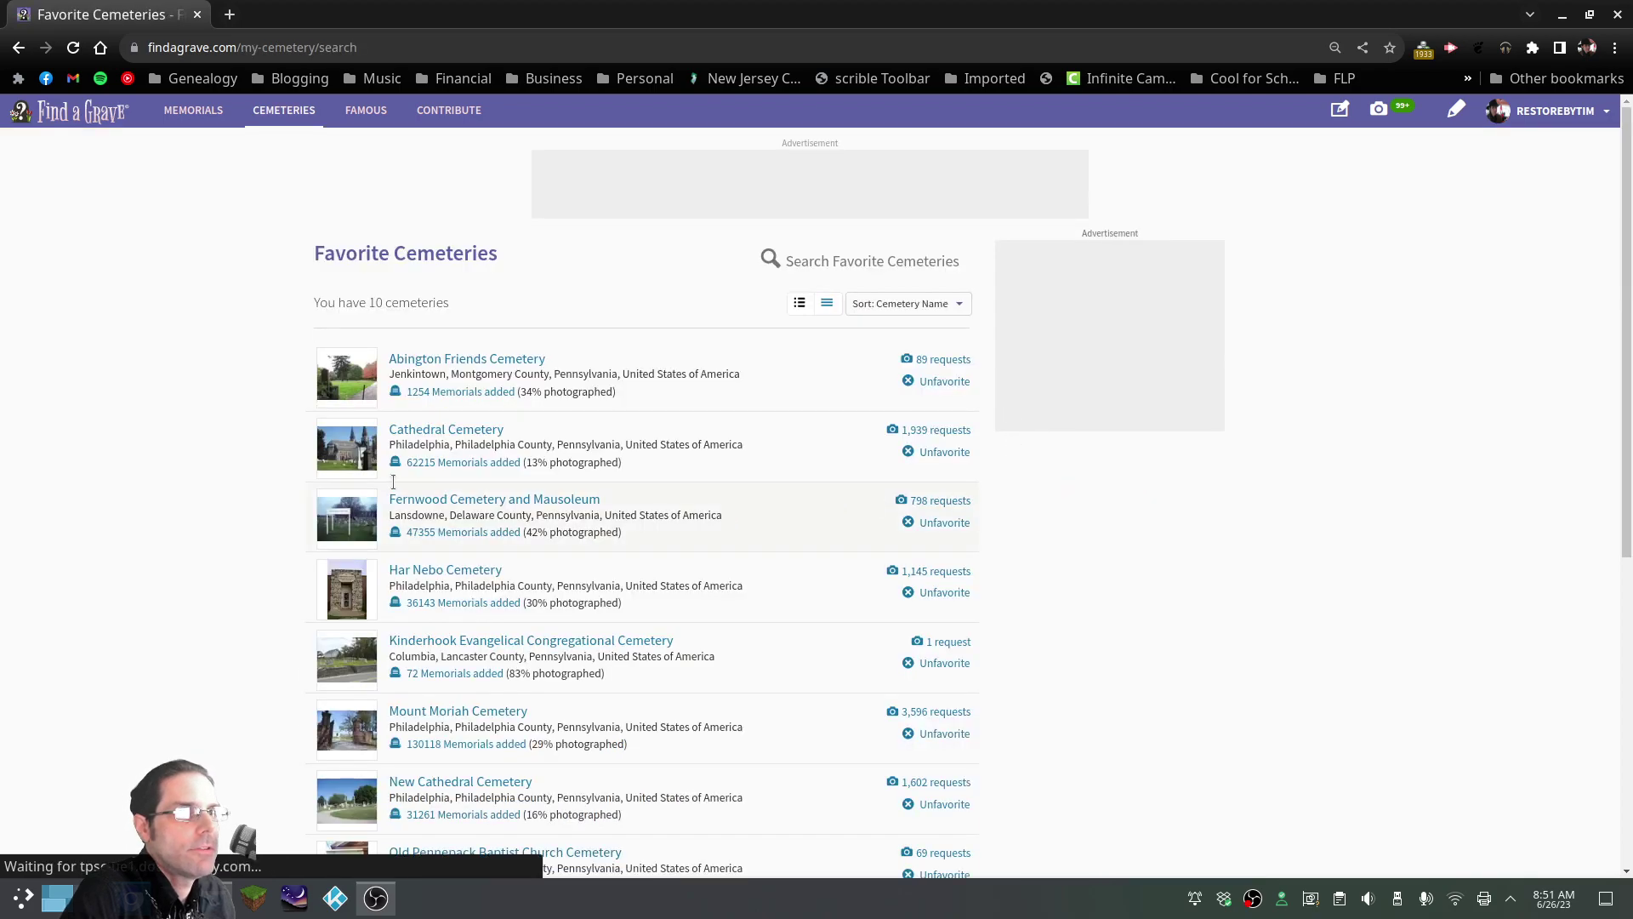
{"action": "scroll", "coordinate": [417, 487], "scroll_direction": "down", "scroll_amount": 4}
{"action": "left_click", "coordinate": [514, 619]}
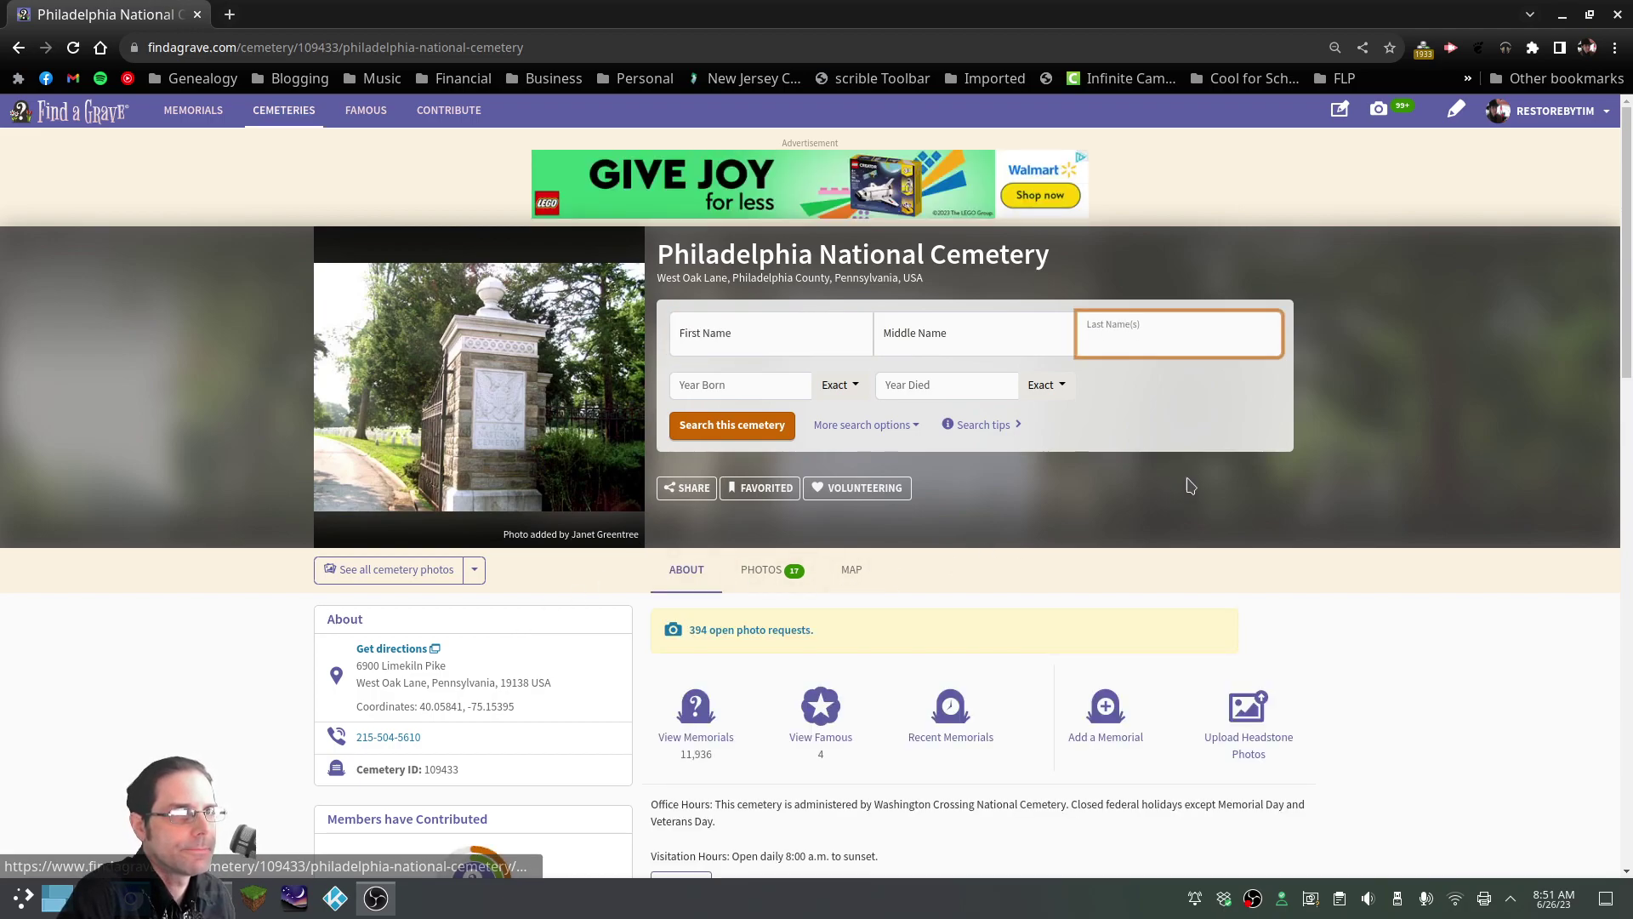
{"action": "scroll", "coordinate": [993, 545], "scroll_direction": "down", "scroll_amount": 1}
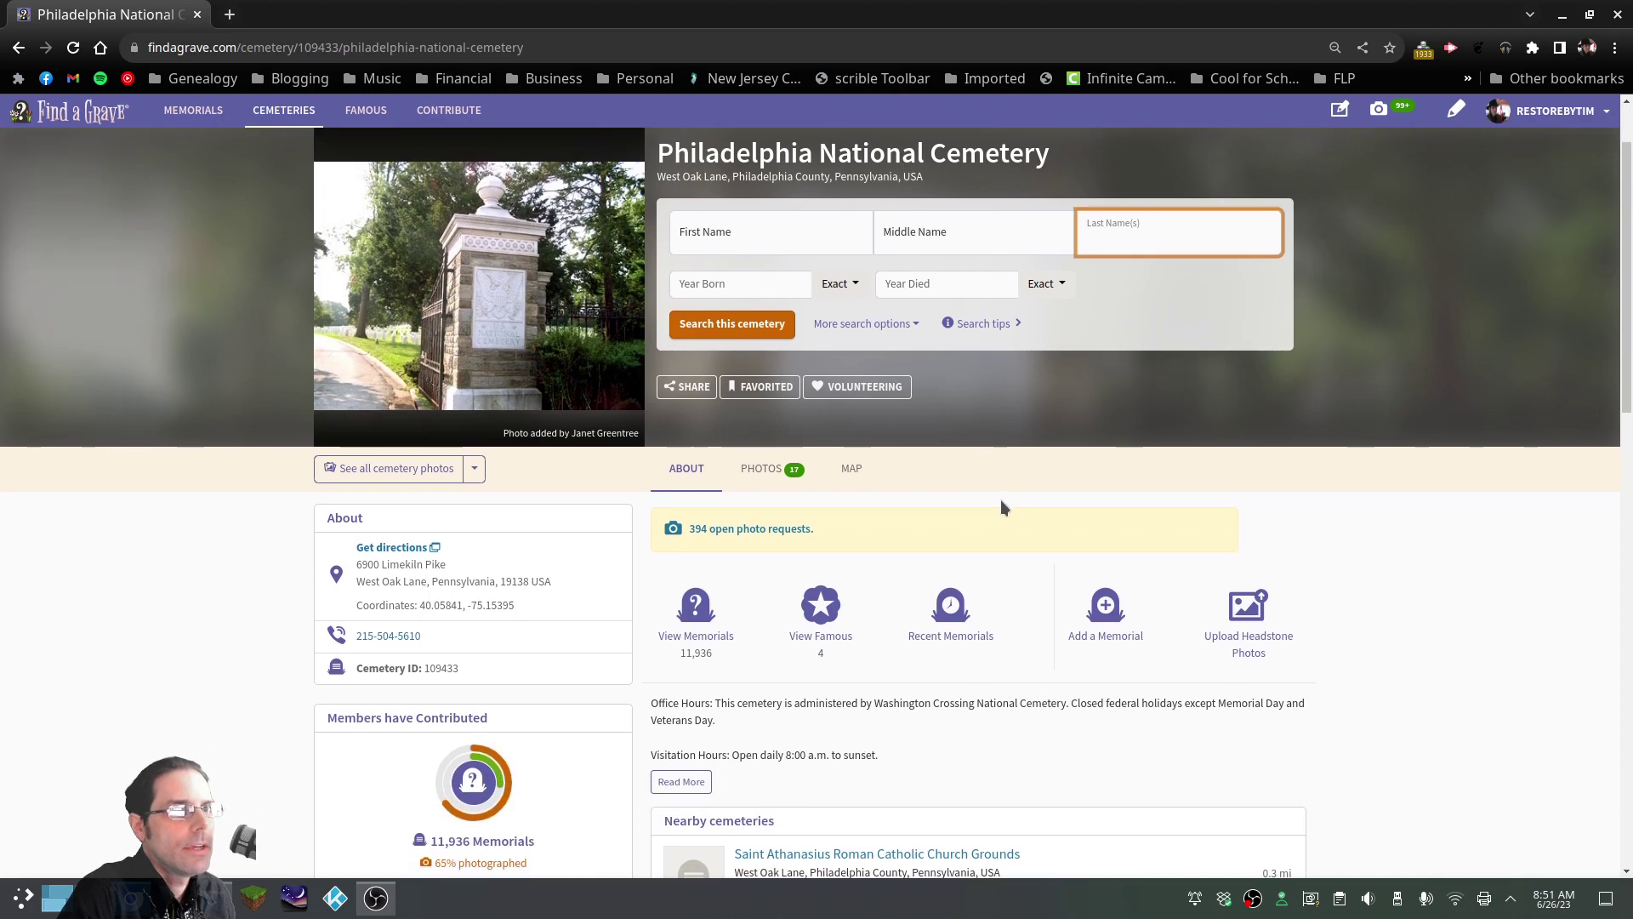
Open the cemetery's open photo requests and scroll through pages 3–5, then back to the top
{"action": "left_click", "coordinate": [748, 532]}
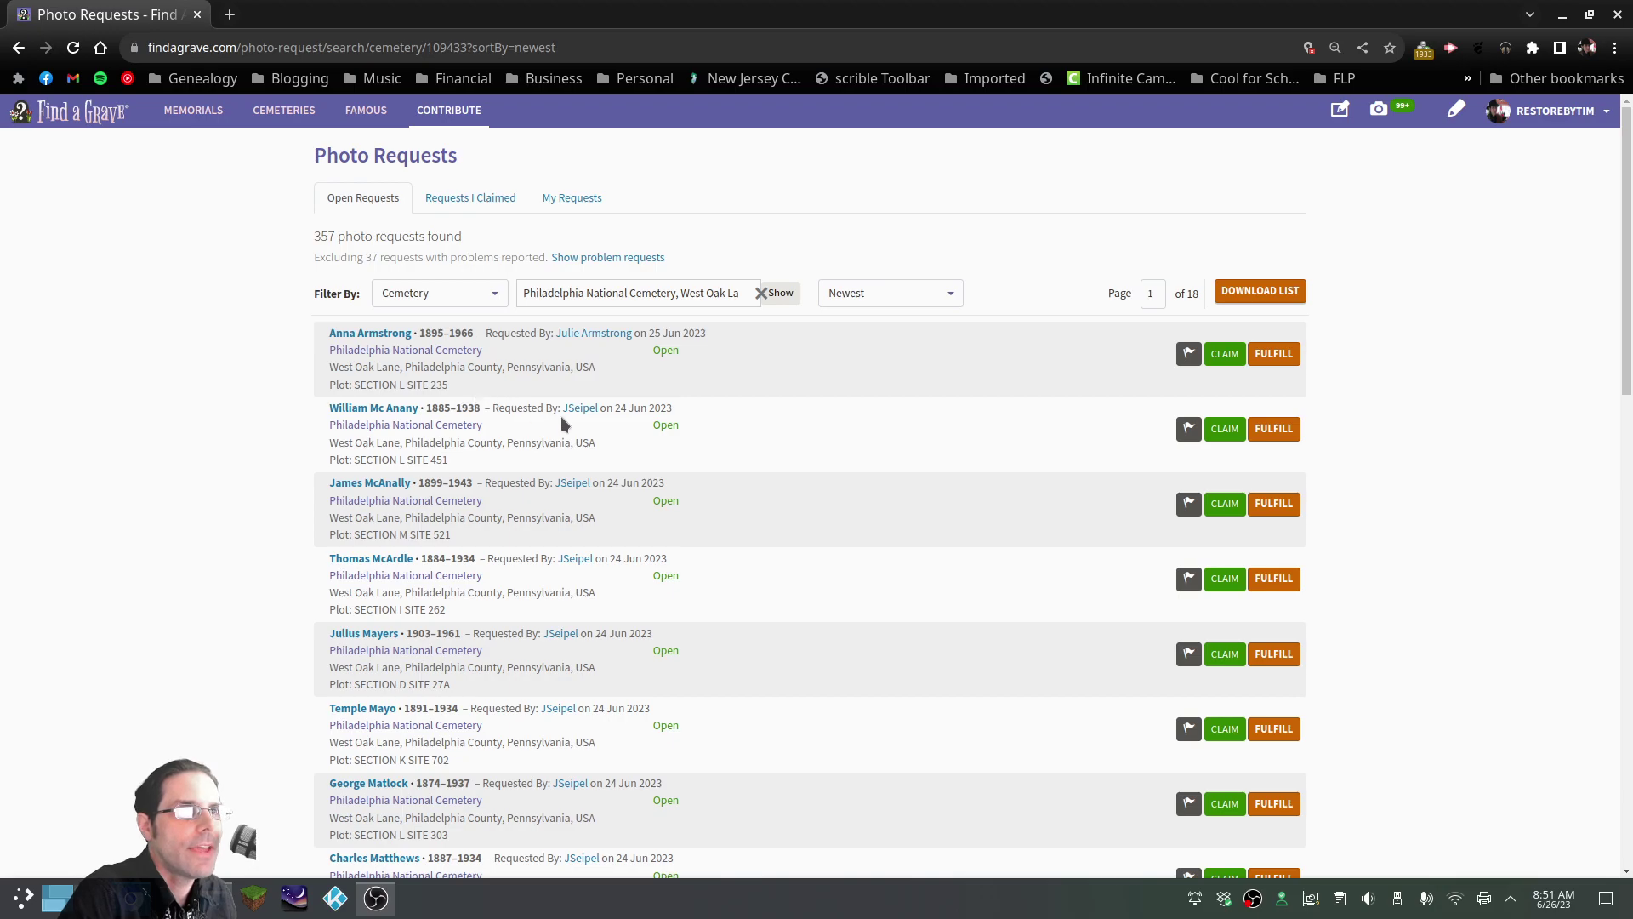
{"action": "scroll", "coordinate": [587, 411], "scroll_direction": "down", "scroll_amount": 8}
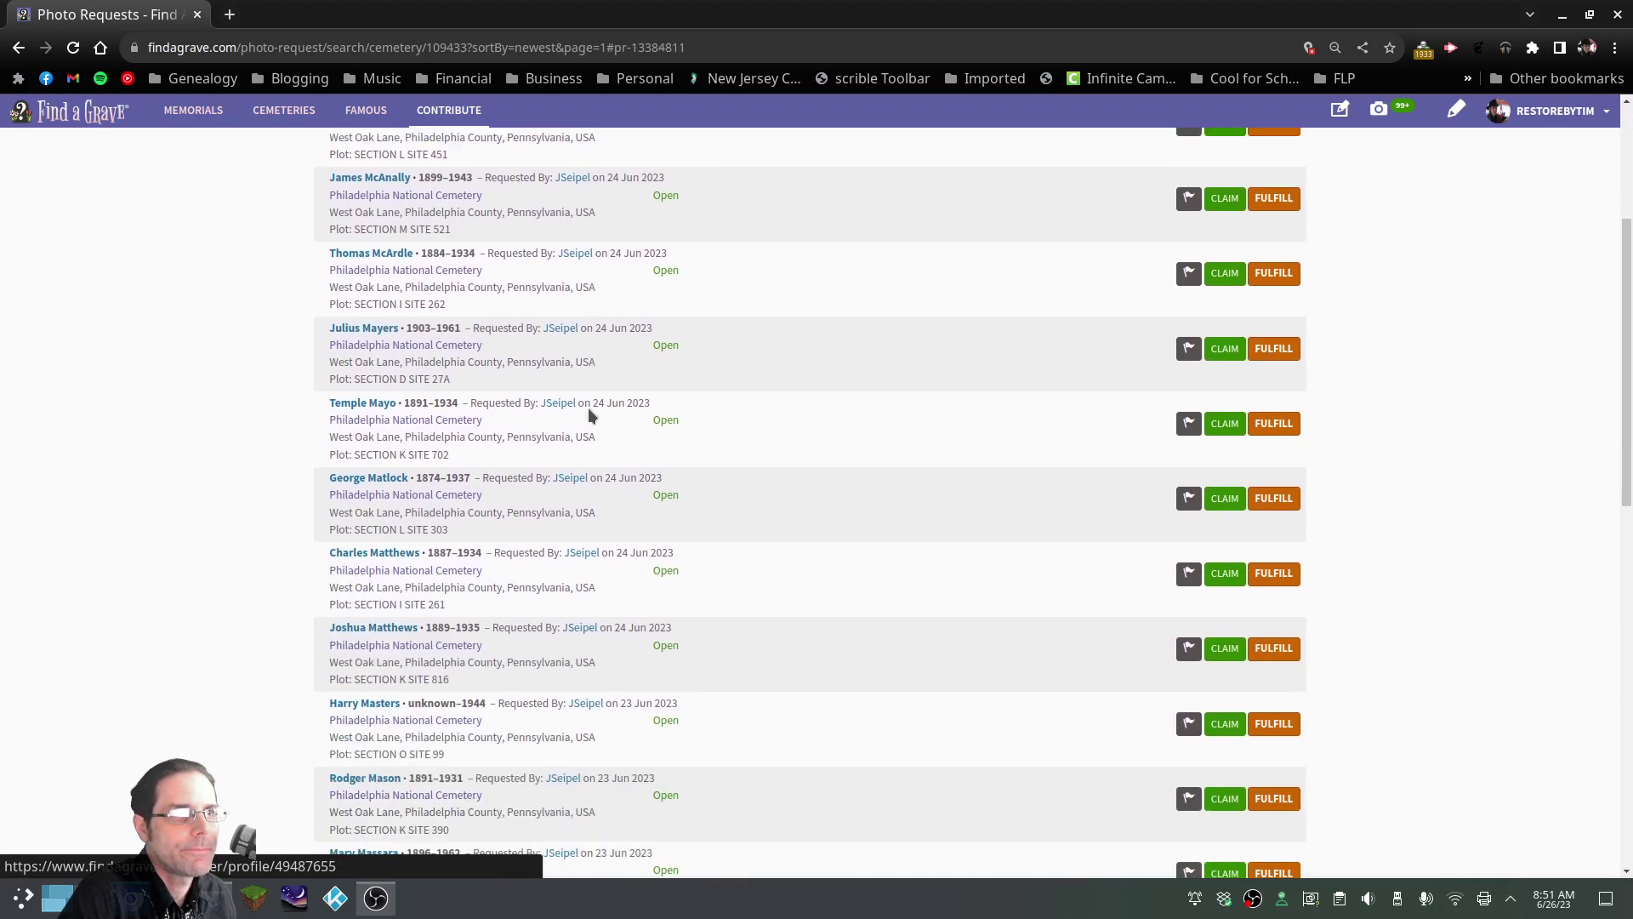
{"action": "scroll", "coordinate": [595, 417], "scroll_direction": "down", "scroll_amount": 1}
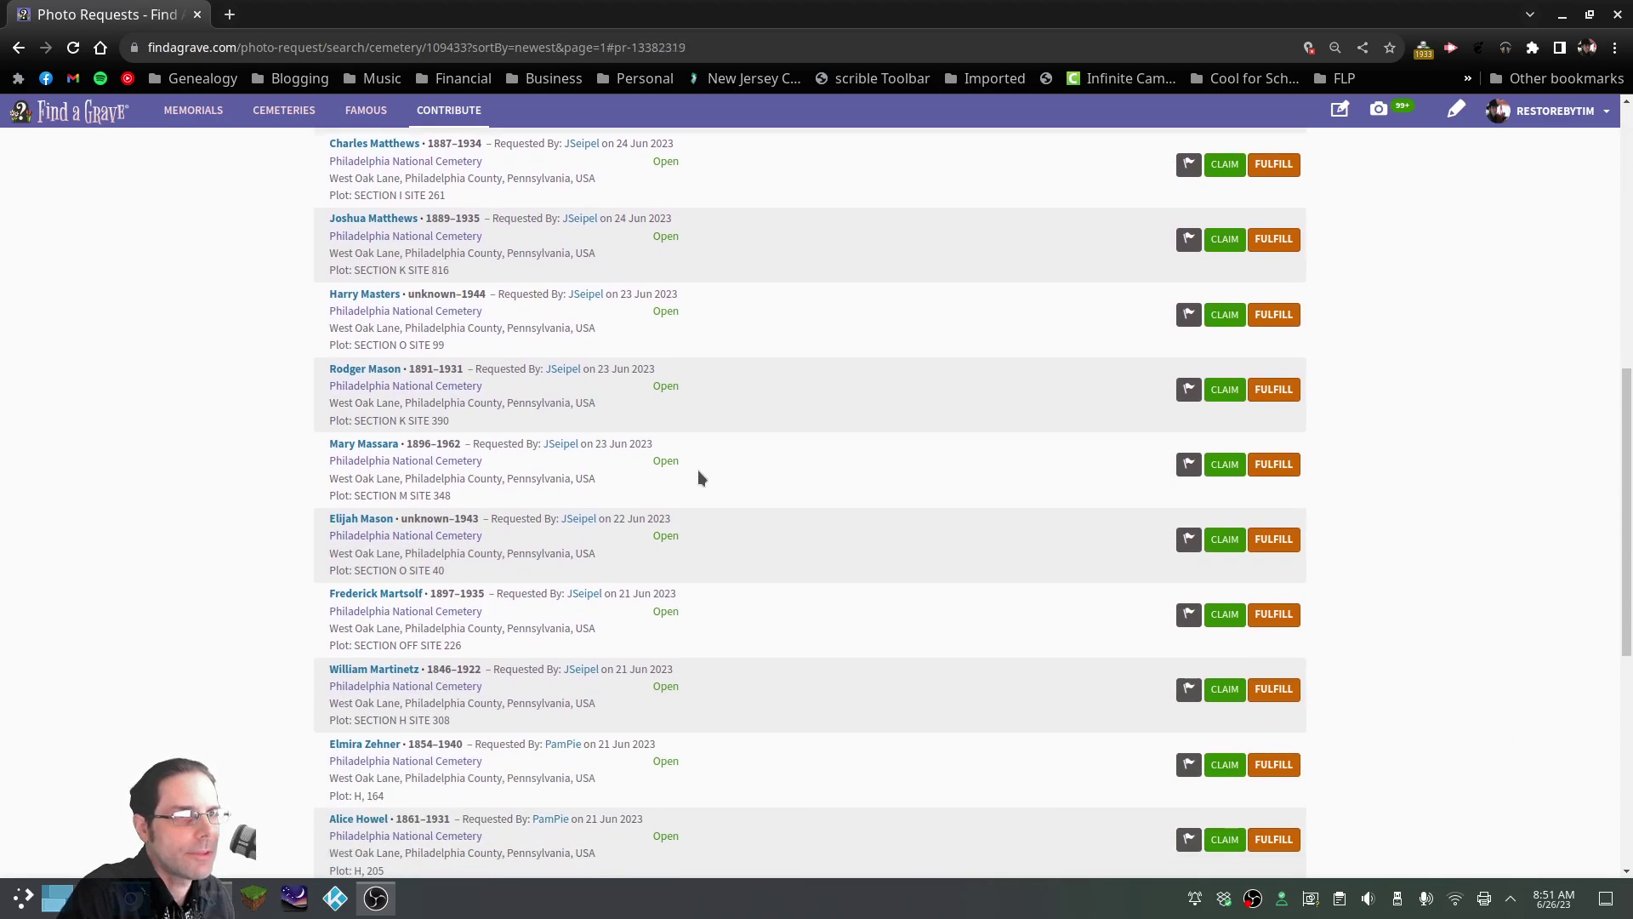
{"action": "scroll", "coordinate": [591, 438], "scroll_direction": "down", "scroll_amount": 2}
{"action": "scroll", "coordinate": [594, 441], "scroll_direction": "up", "scroll_amount": 4}
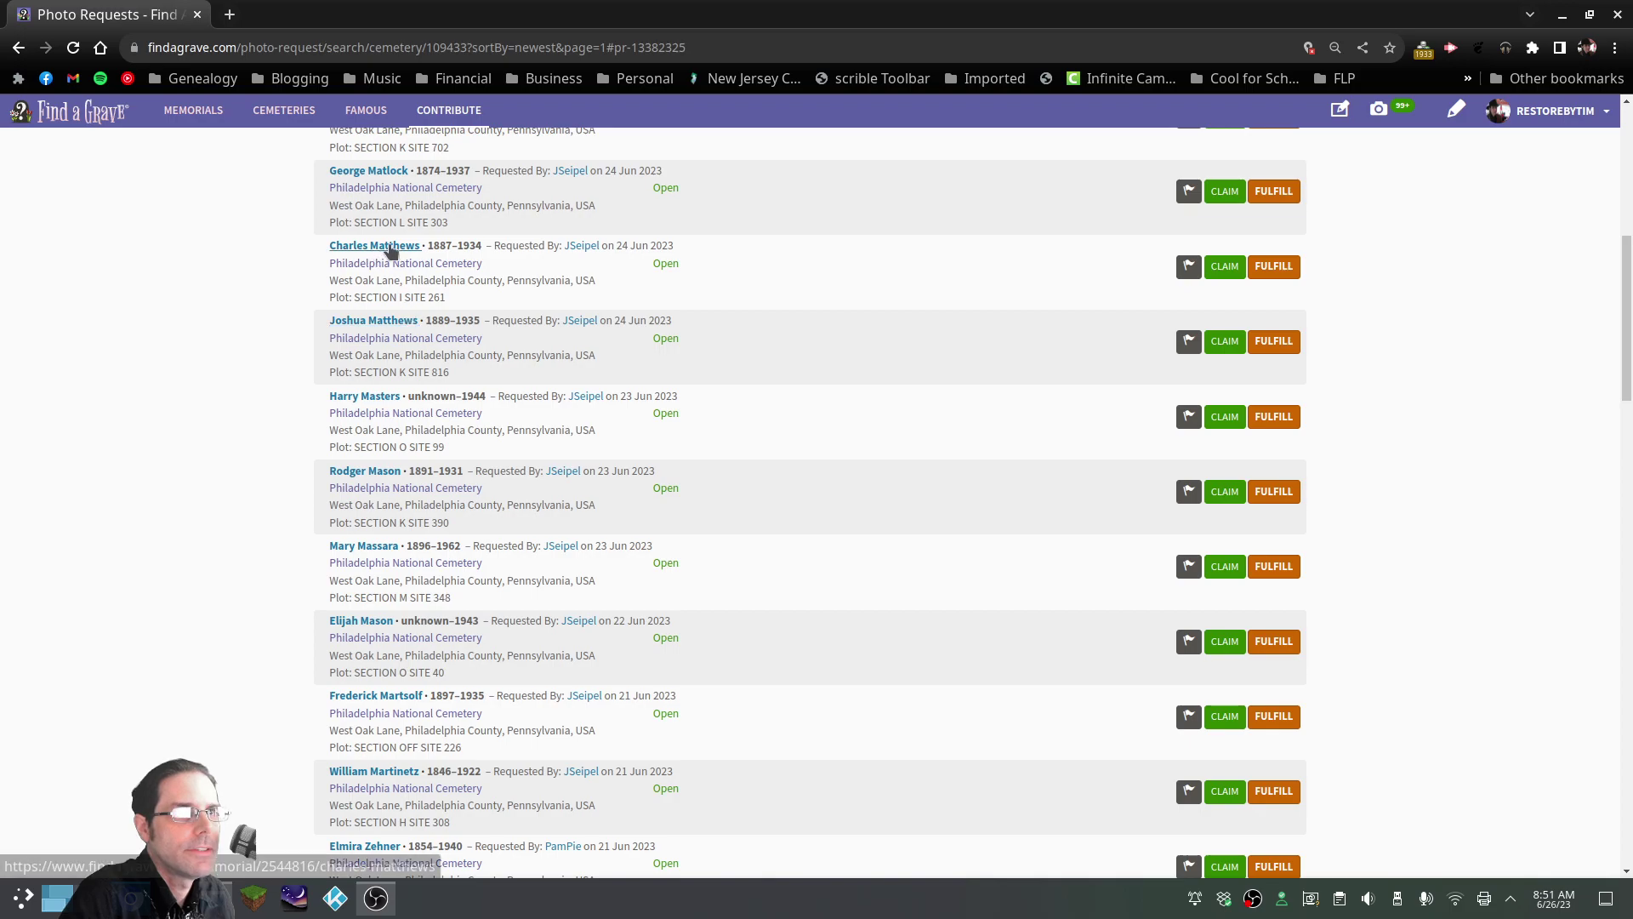
{"action": "scroll", "coordinate": [388, 251], "scroll_direction": "up", "scroll_amount": 2}
{"action": "scroll", "coordinate": [383, 255], "scroll_direction": "up", "scroll_amount": 1}
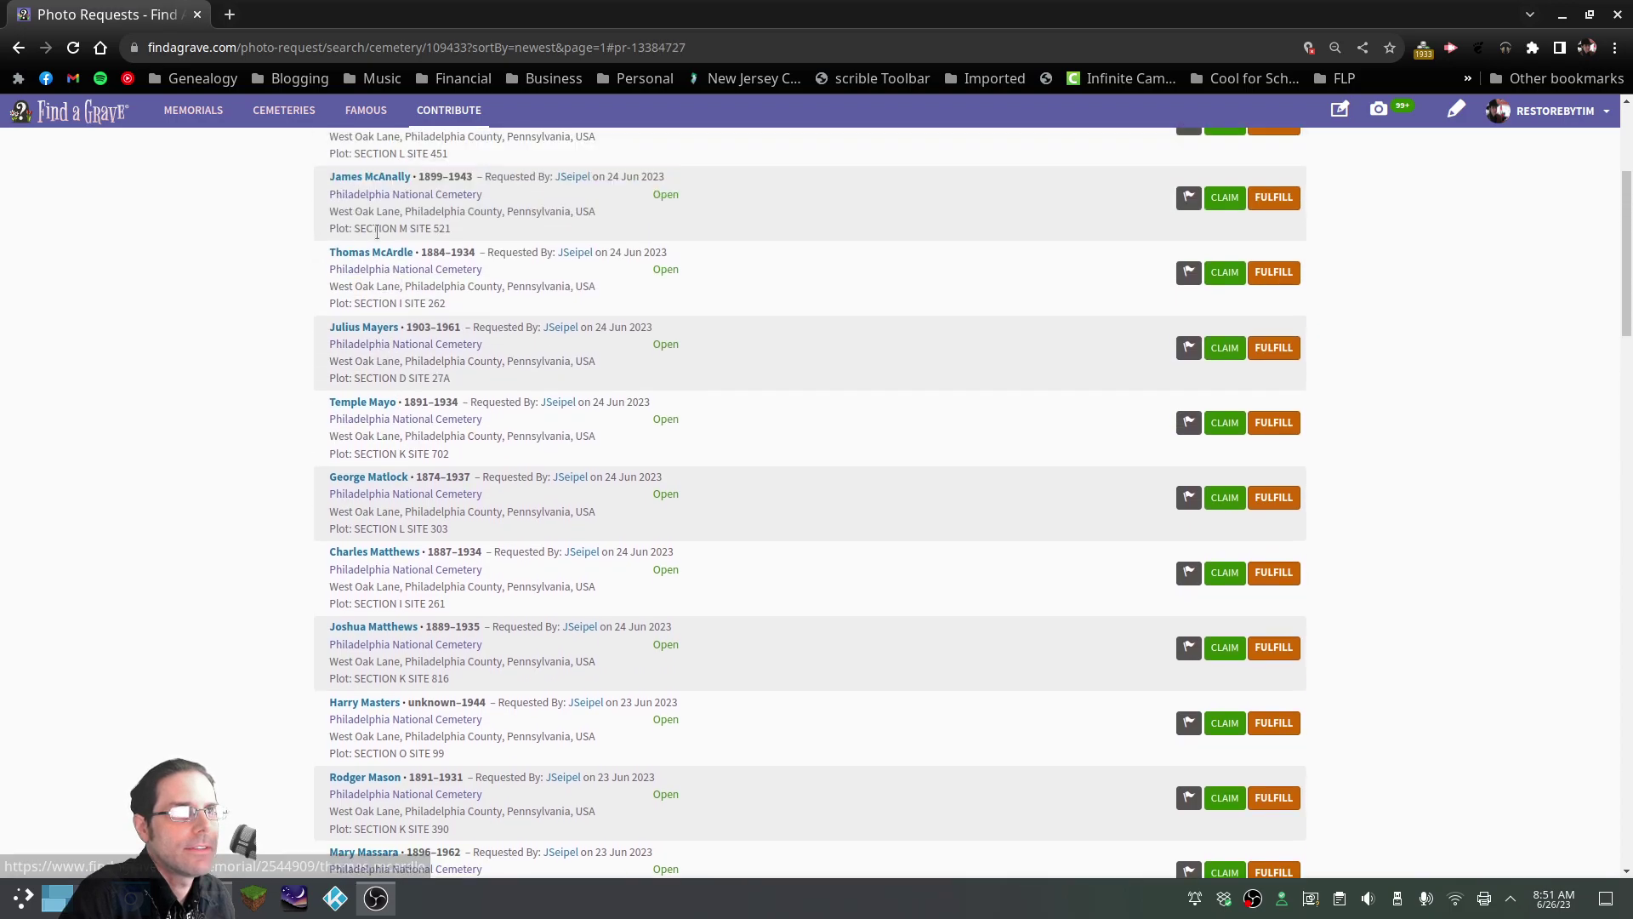
{"action": "scroll", "coordinate": [357, 462], "scroll_direction": "down", "scroll_amount": 3}
{"action": "scroll", "coordinate": [383, 468], "scroll_direction": "down", "scroll_amount": 4}
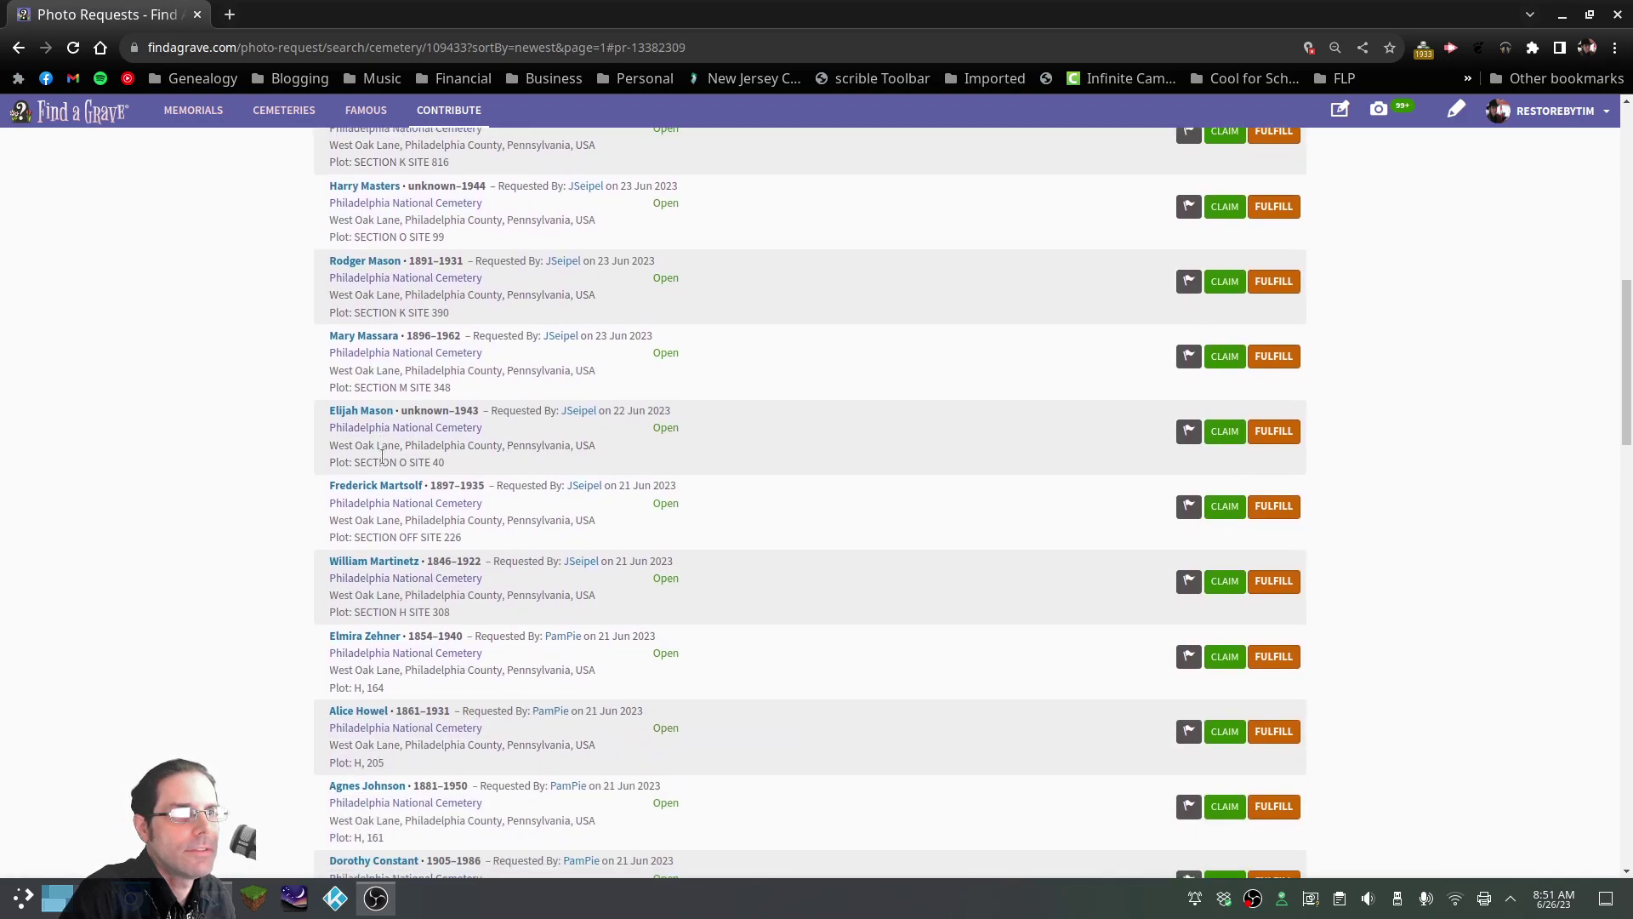
{"action": "scroll", "coordinate": [420, 467], "scroll_direction": "down", "scroll_amount": 6}
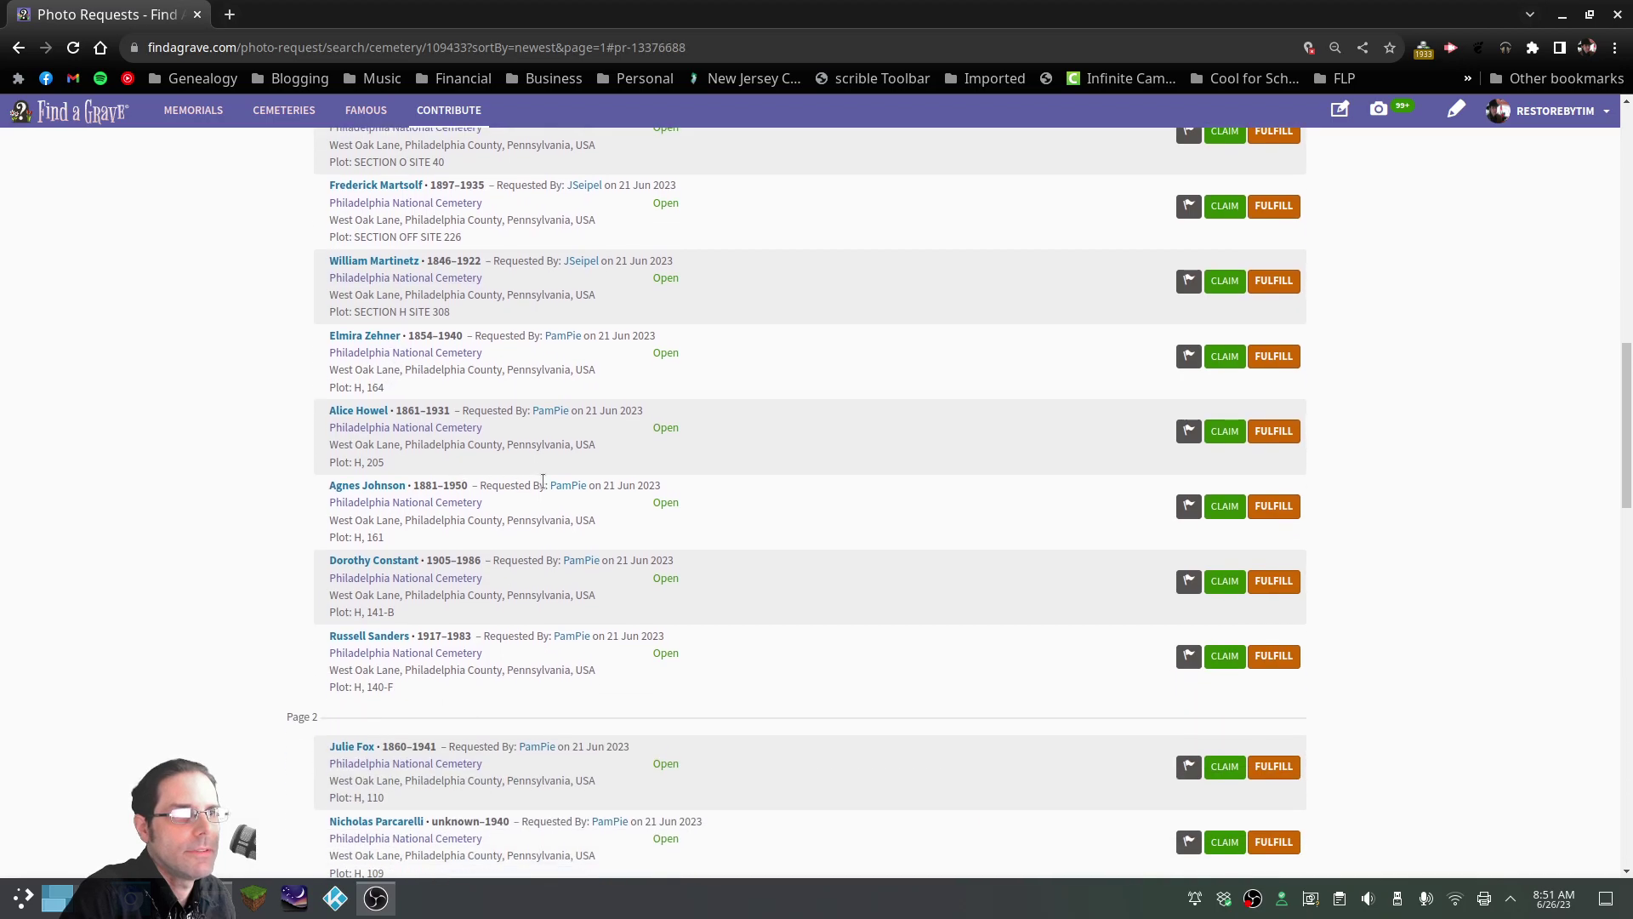
{"action": "scroll", "coordinate": [587, 491], "scroll_direction": "down", "scroll_amount": 4}
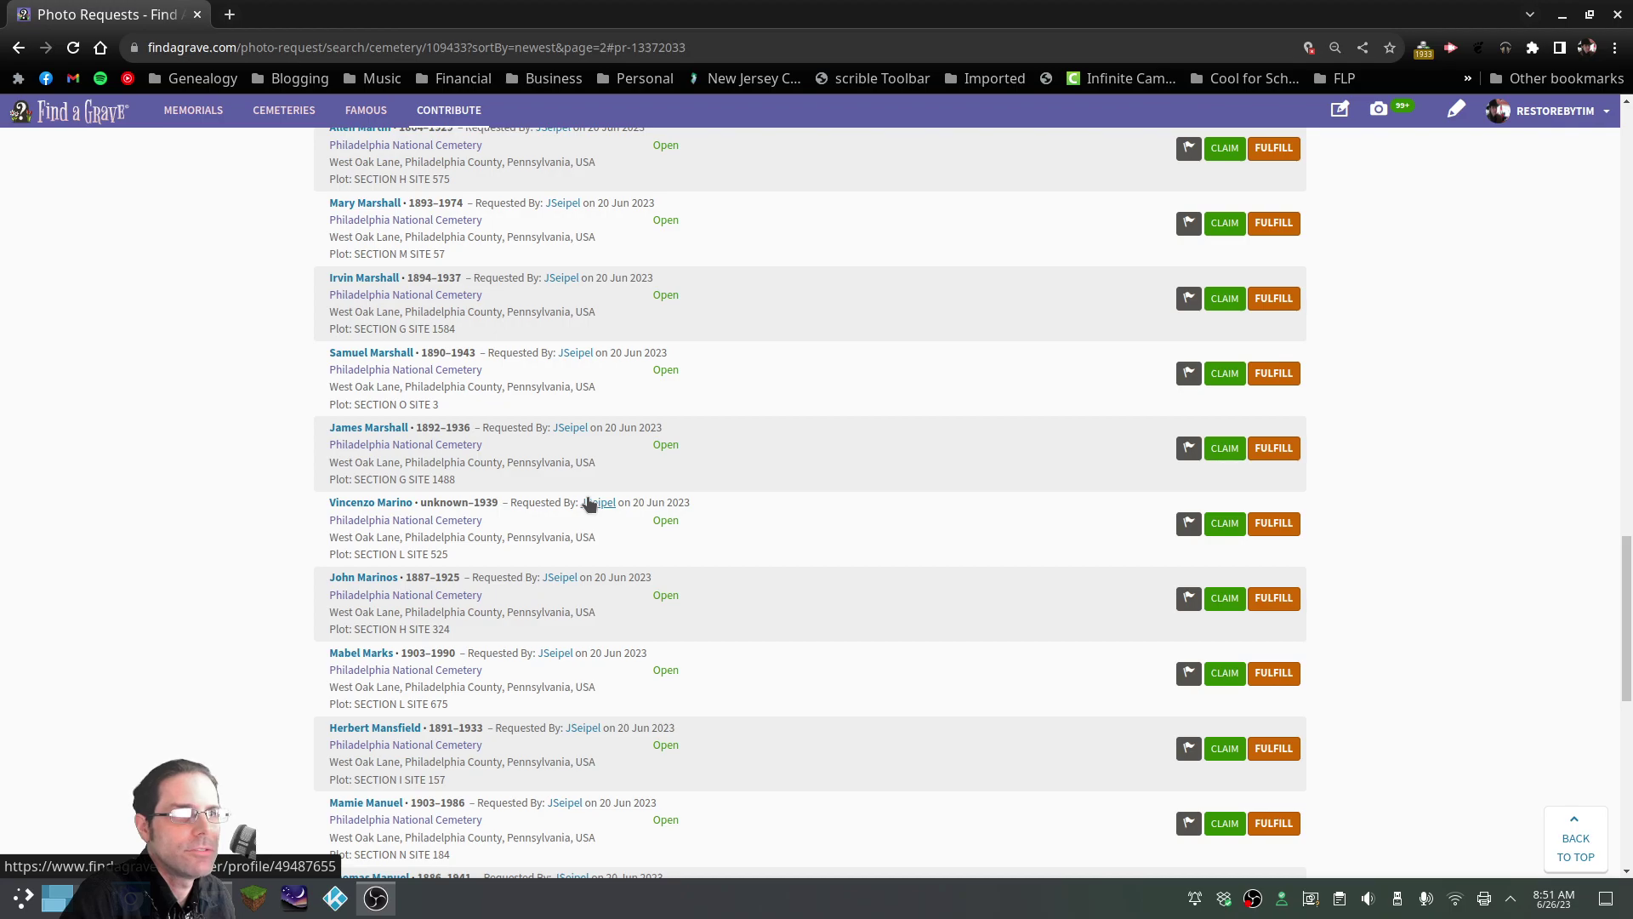
{"action": "scroll", "coordinate": [589, 503], "scroll_direction": "down", "scroll_amount": 4}
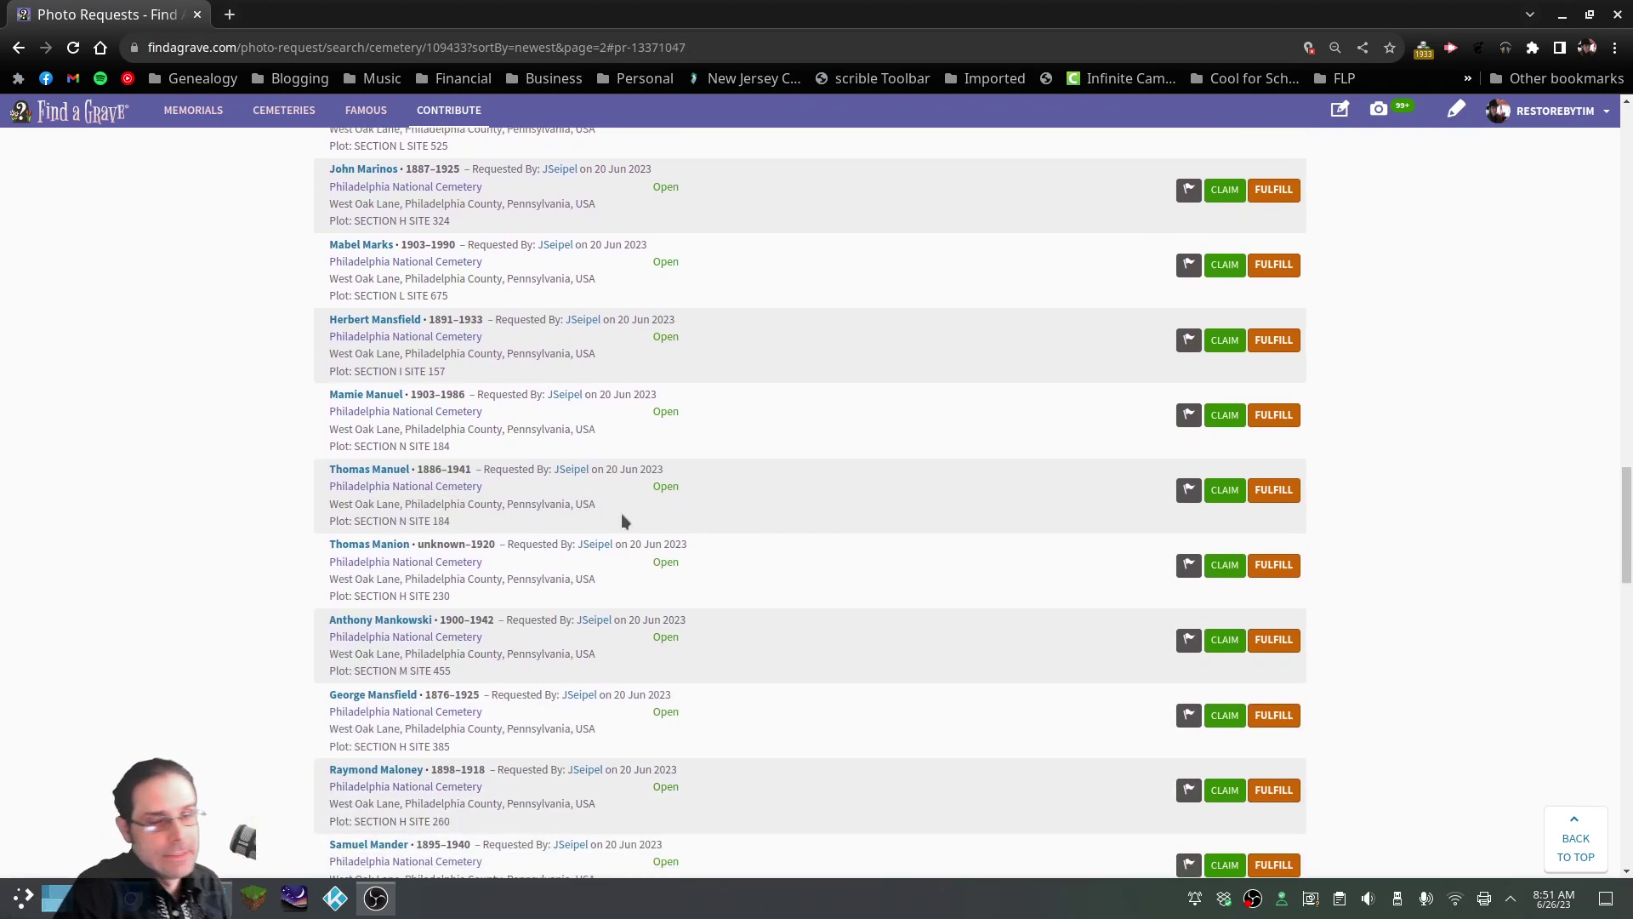
{"action": "scroll", "coordinate": [622, 520], "scroll_direction": "down", "scroll_amount": 4}
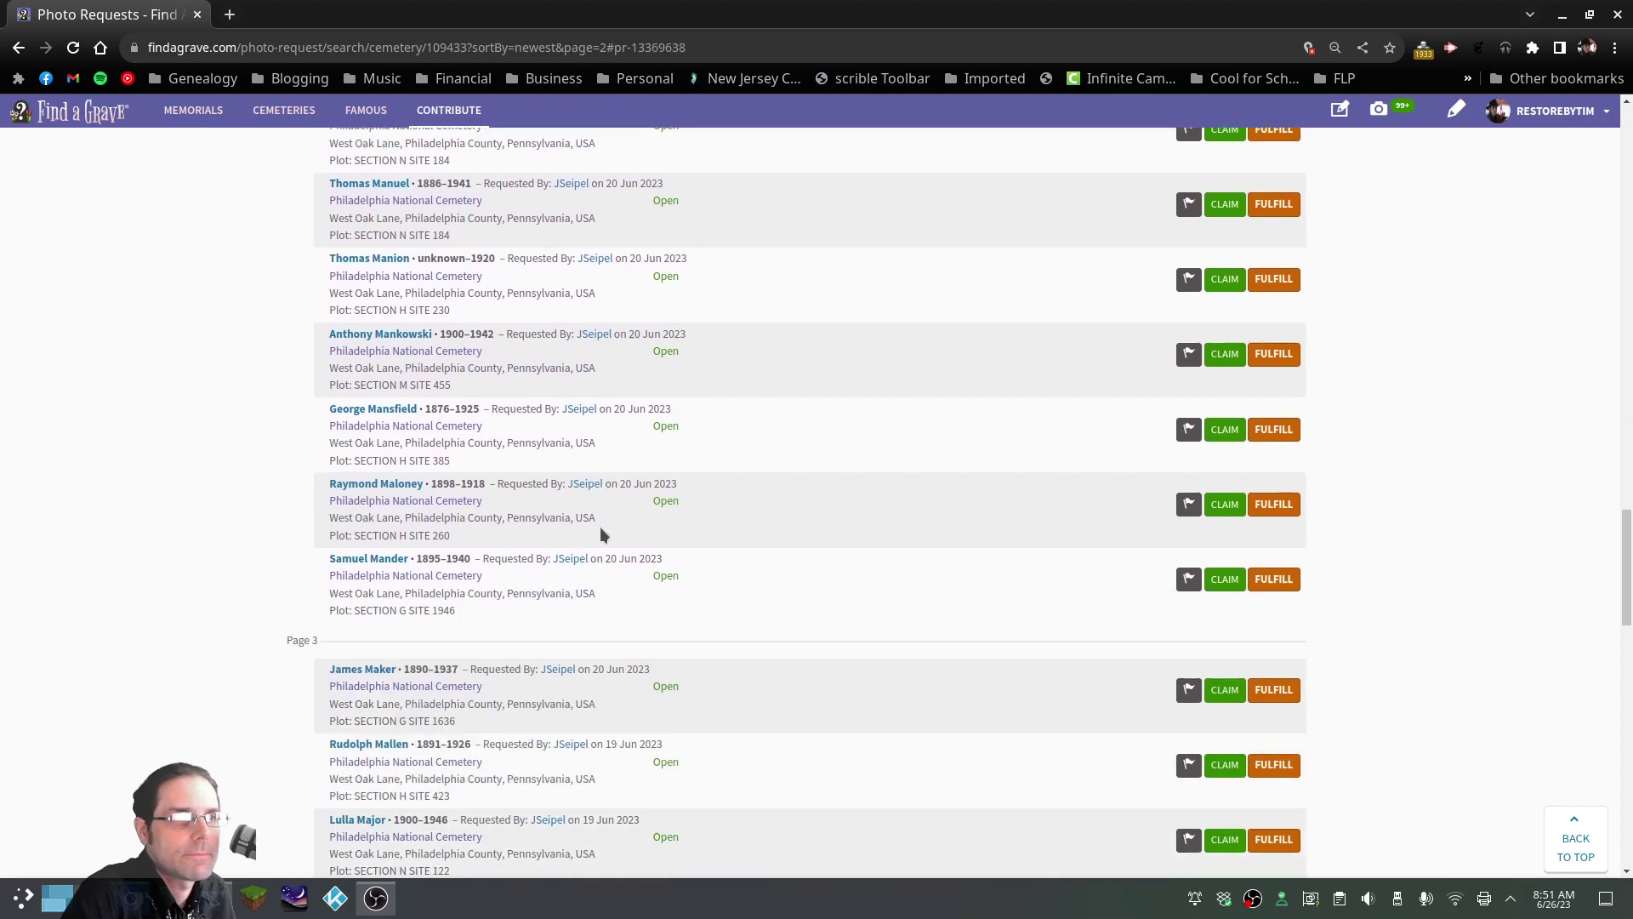
{"action": "scroll", "coordinate": [637, 554], "scroll_direction": "down", "scroll_amount": 7}
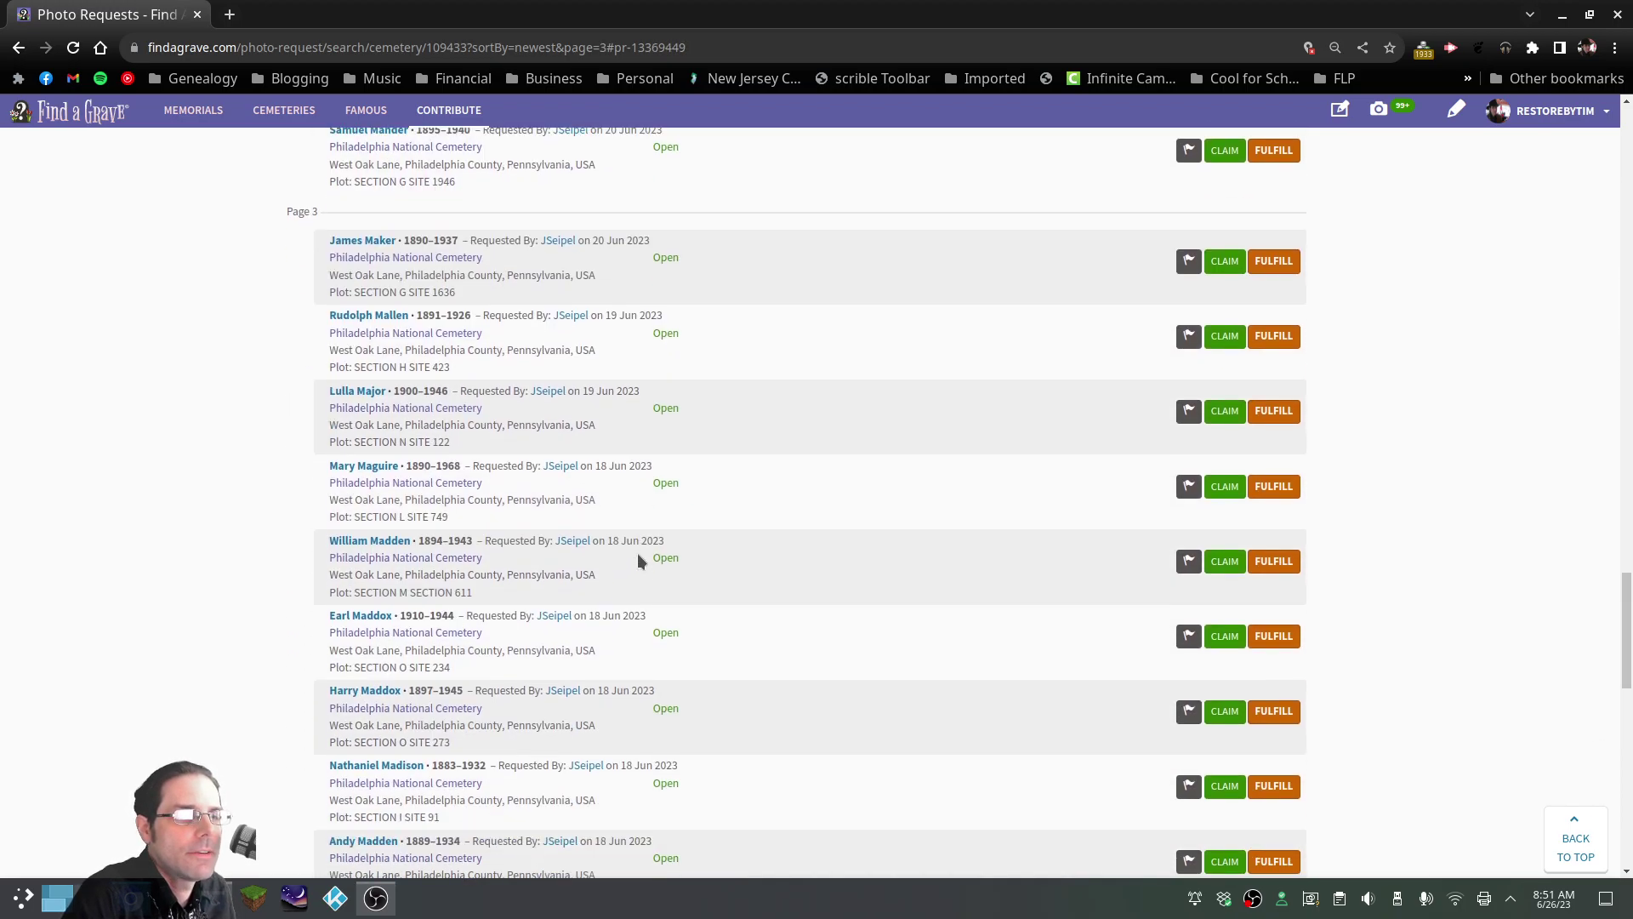
{"action": "scroll", "coordinate": [638, 558], "scroll_direction": "up", "scroll_amount": 5}
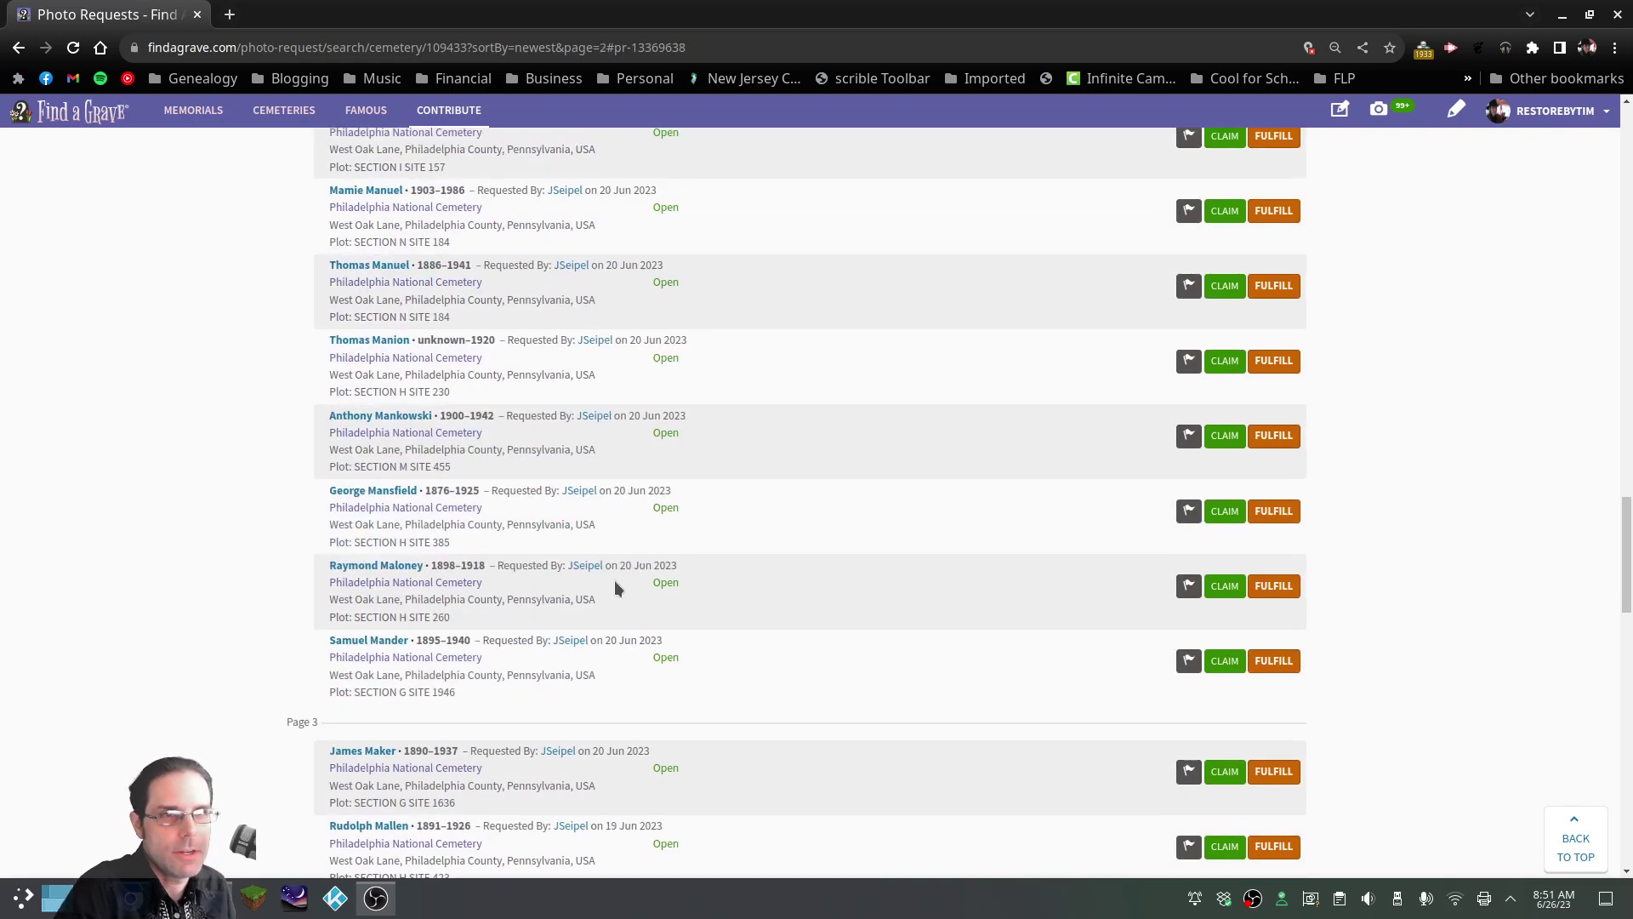
{"action": "scroll", "coordinate": [609, 584], "scroll_direction": "down", "scroll_amount": 6}
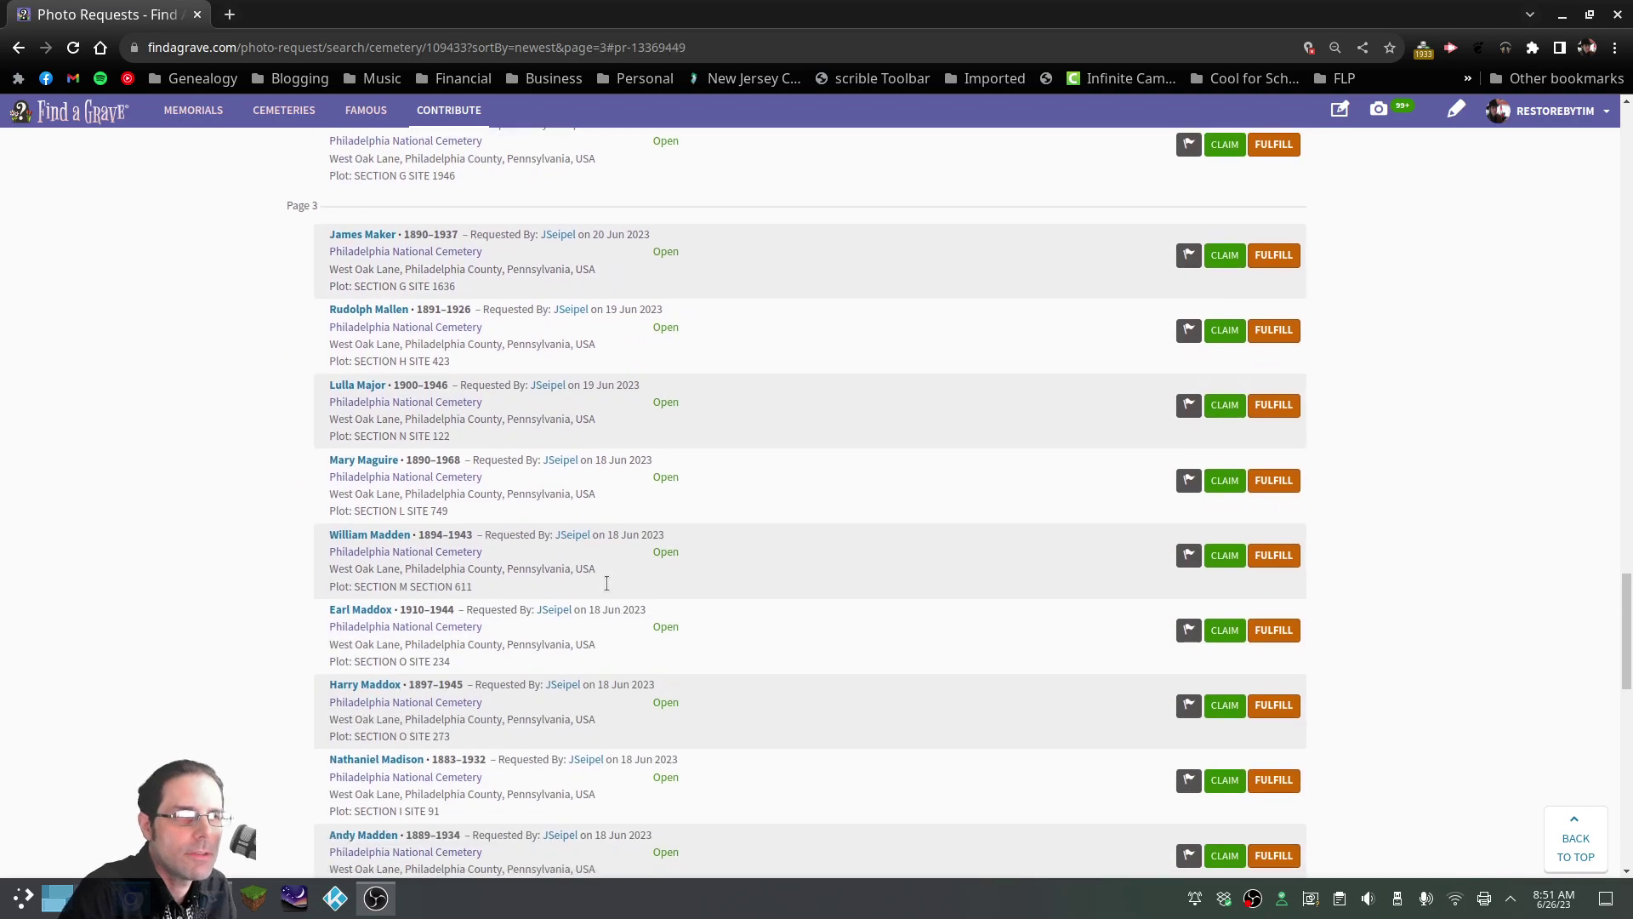
{"action": "scroll", "coordinate": [606, 583], "scroll_direction": "up", "scroll_amount": 2}
{"action": "scroll", "coordinate": [607, 583], "scroll_direction": "up", "scroll_amount": 7}
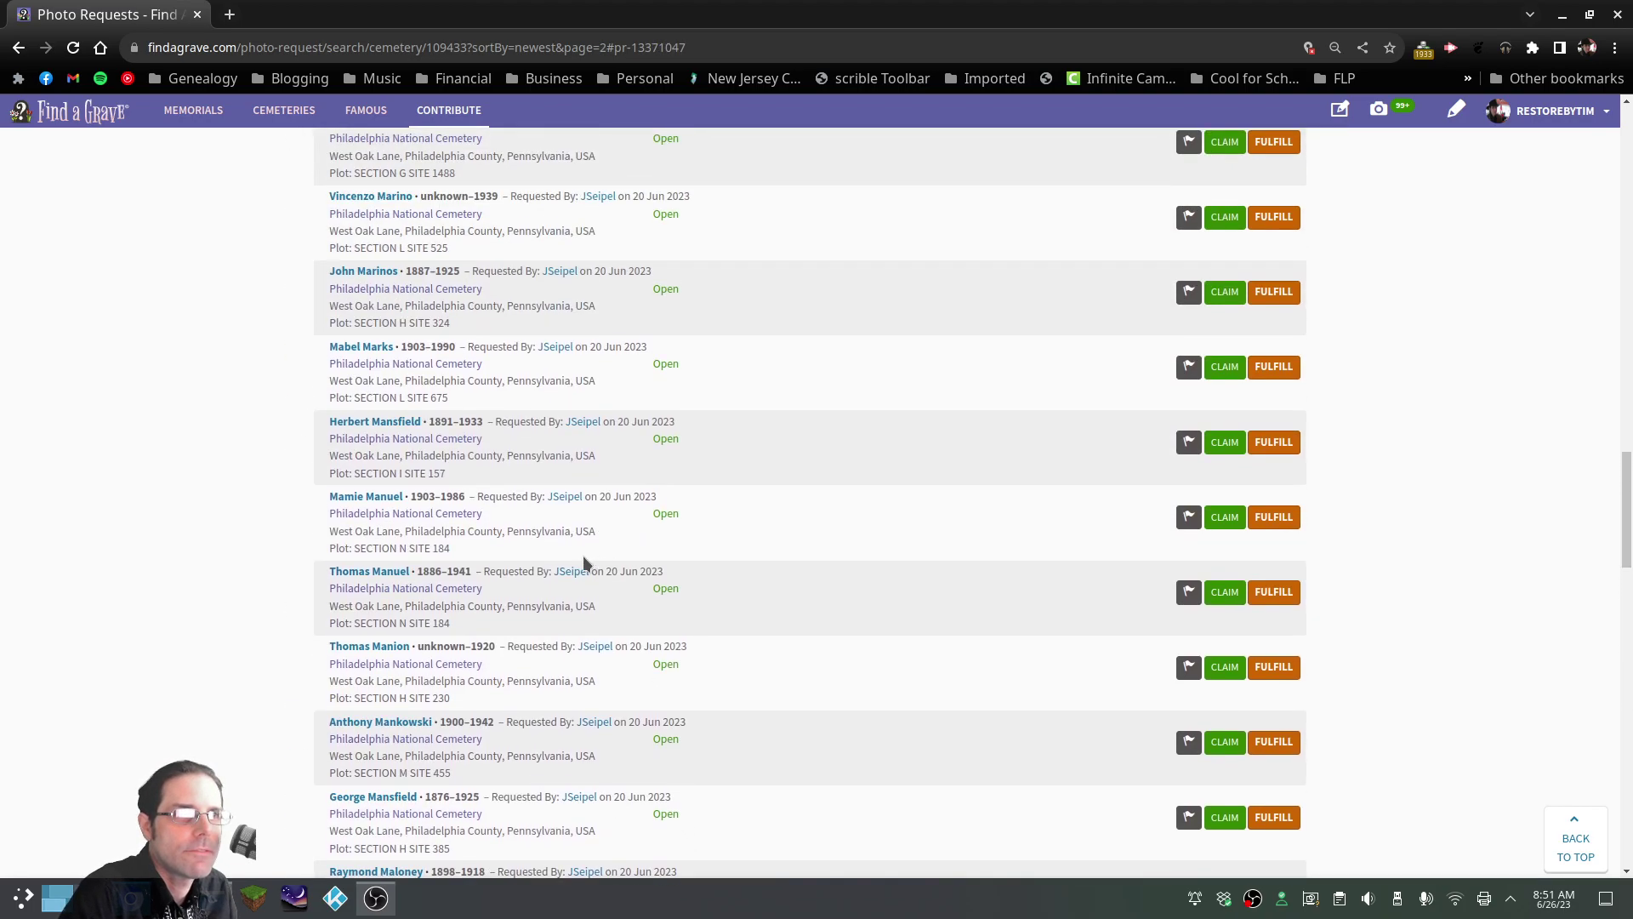
{"action": "scroll", "coordinate": [563, 541], "scroll_direction": "down", "scroll_amount": 12}
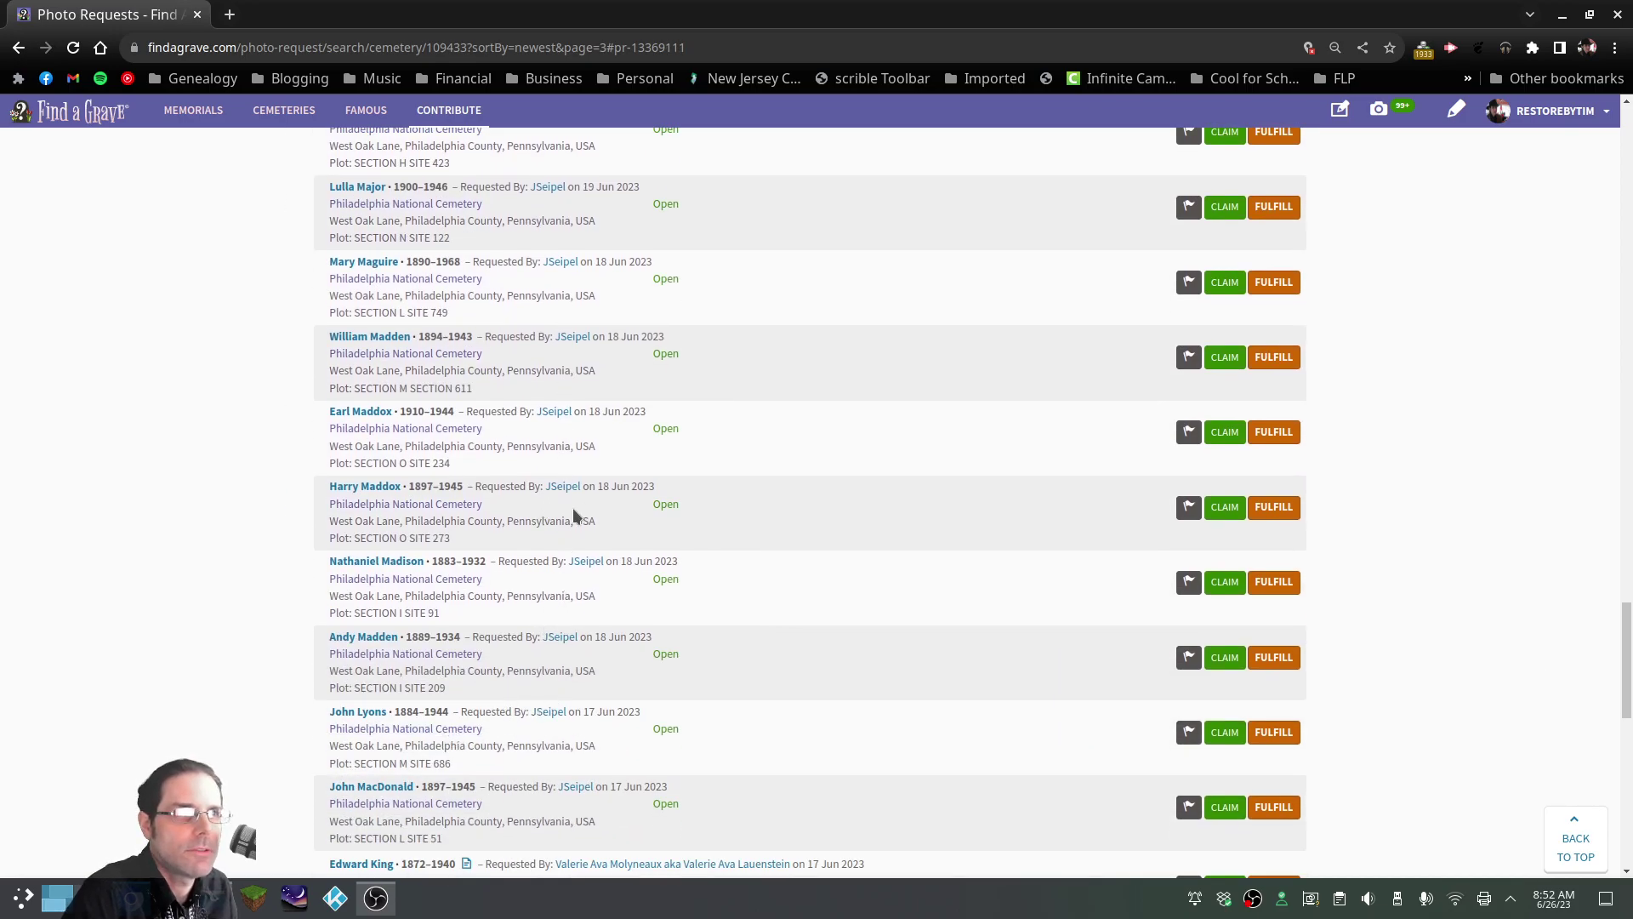
{"action": "scroll", "coordinate": [570, 549], "scroll_direction": "down", "scroll_amount": 8}
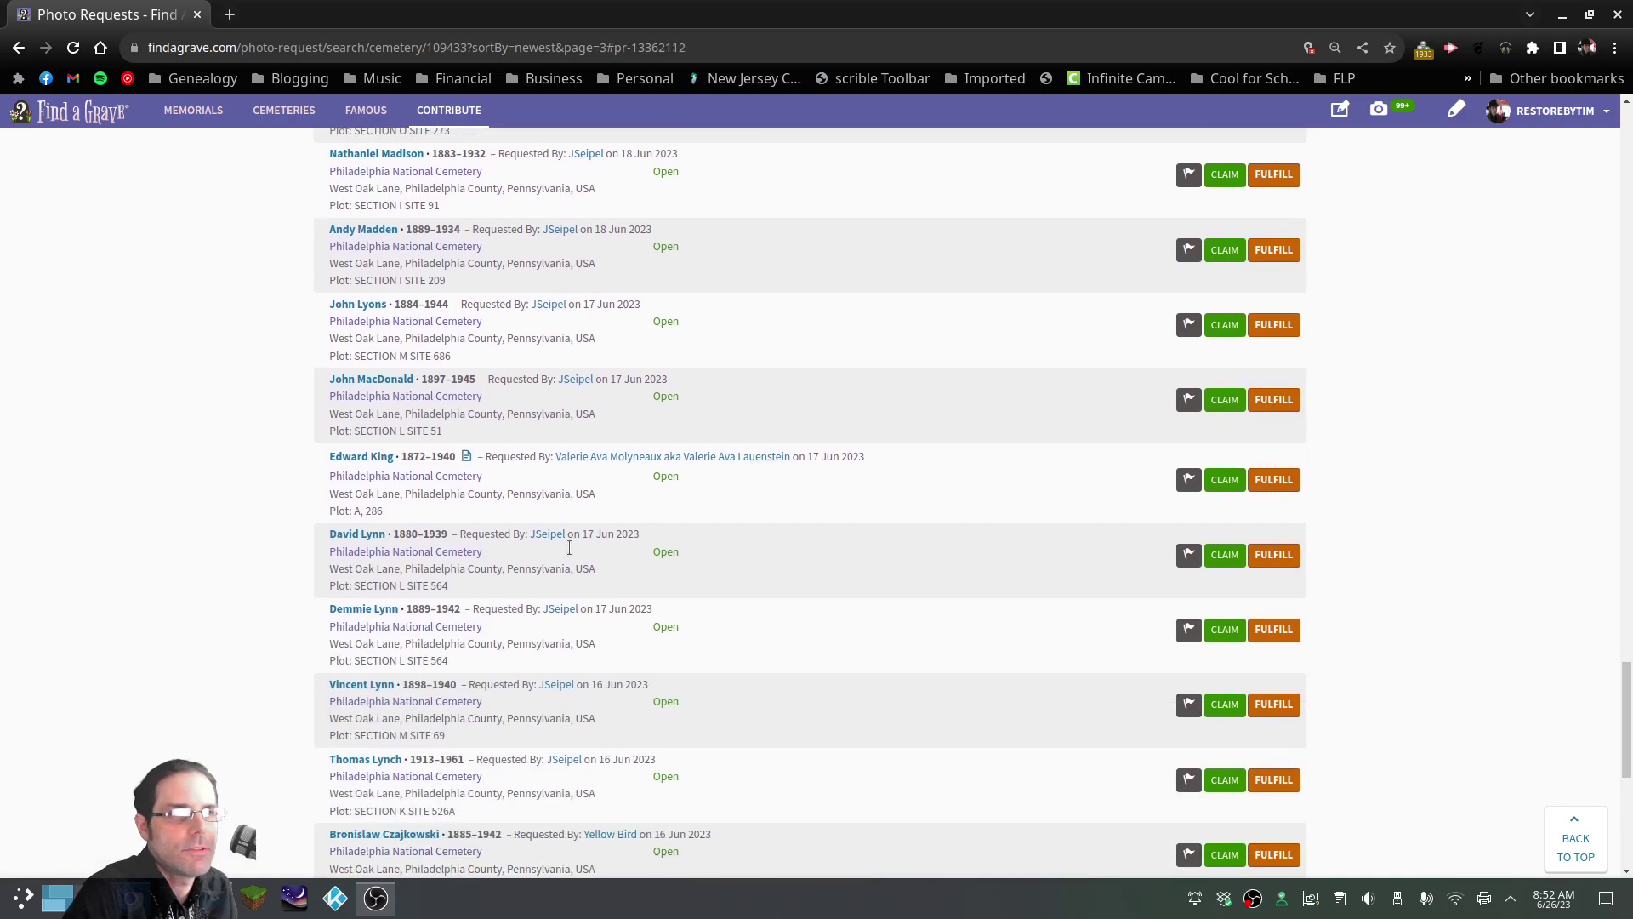
{"action": "scroll", "coordinate": [568, 548], "scroll_direction": "down", "scroll_amount": 7}
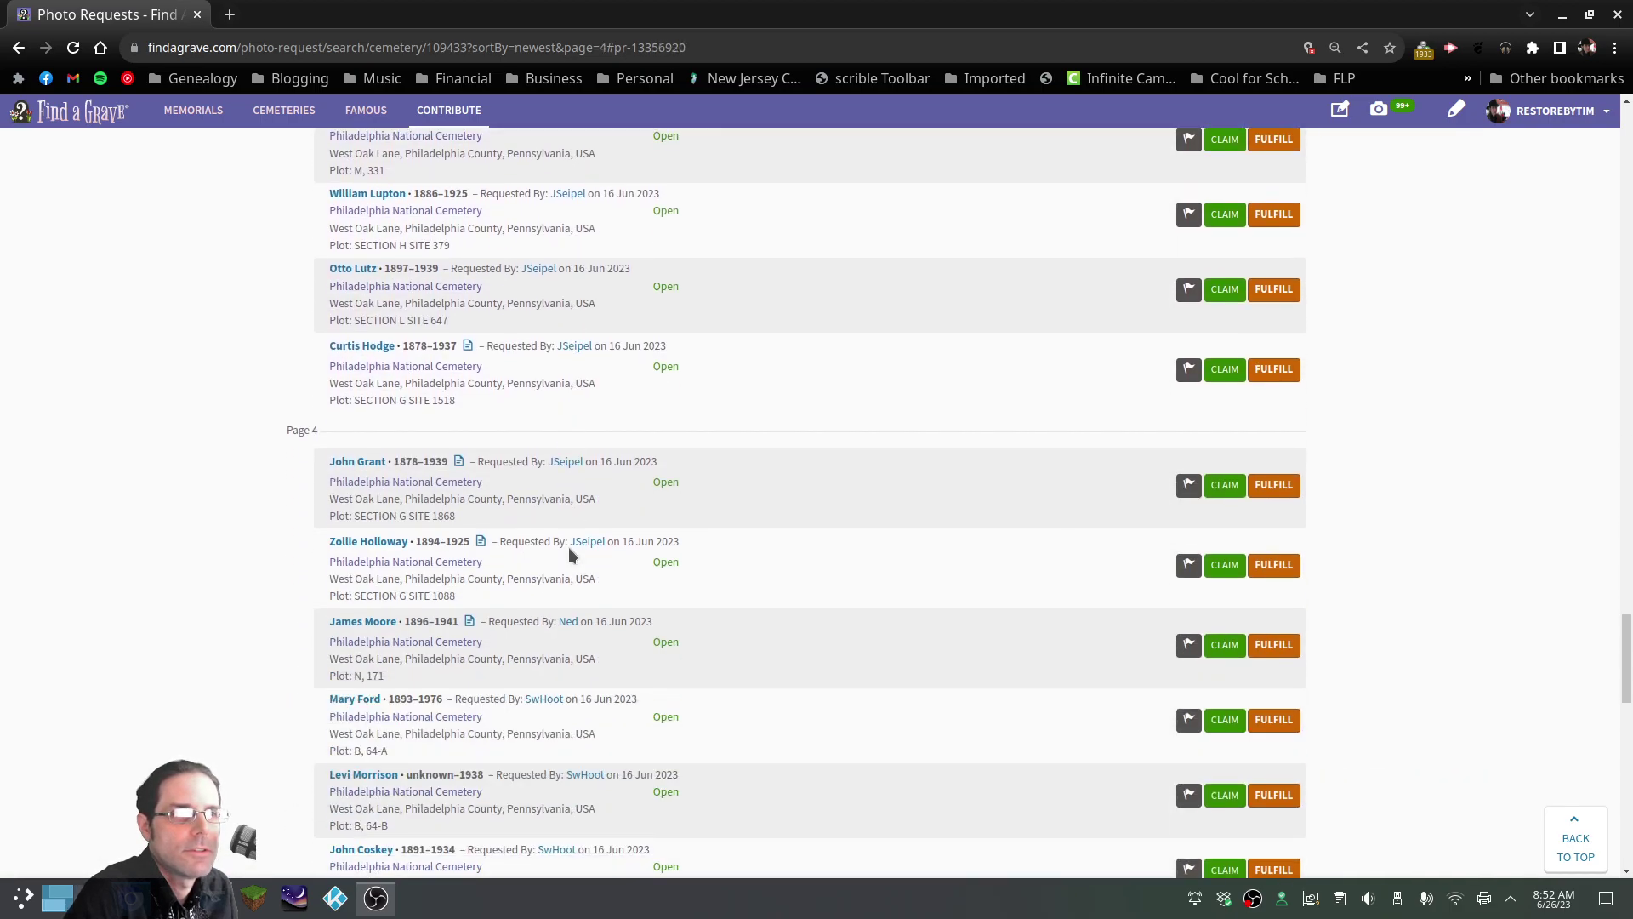
{"action": "scroll", "coordinate": [568, 548], "scroll_direction": "down", "scroll_amount": 3}
{"action": "scroll", "coordinate": [578, 529], "scroll_direction": "down", "scroll_amount": 3}
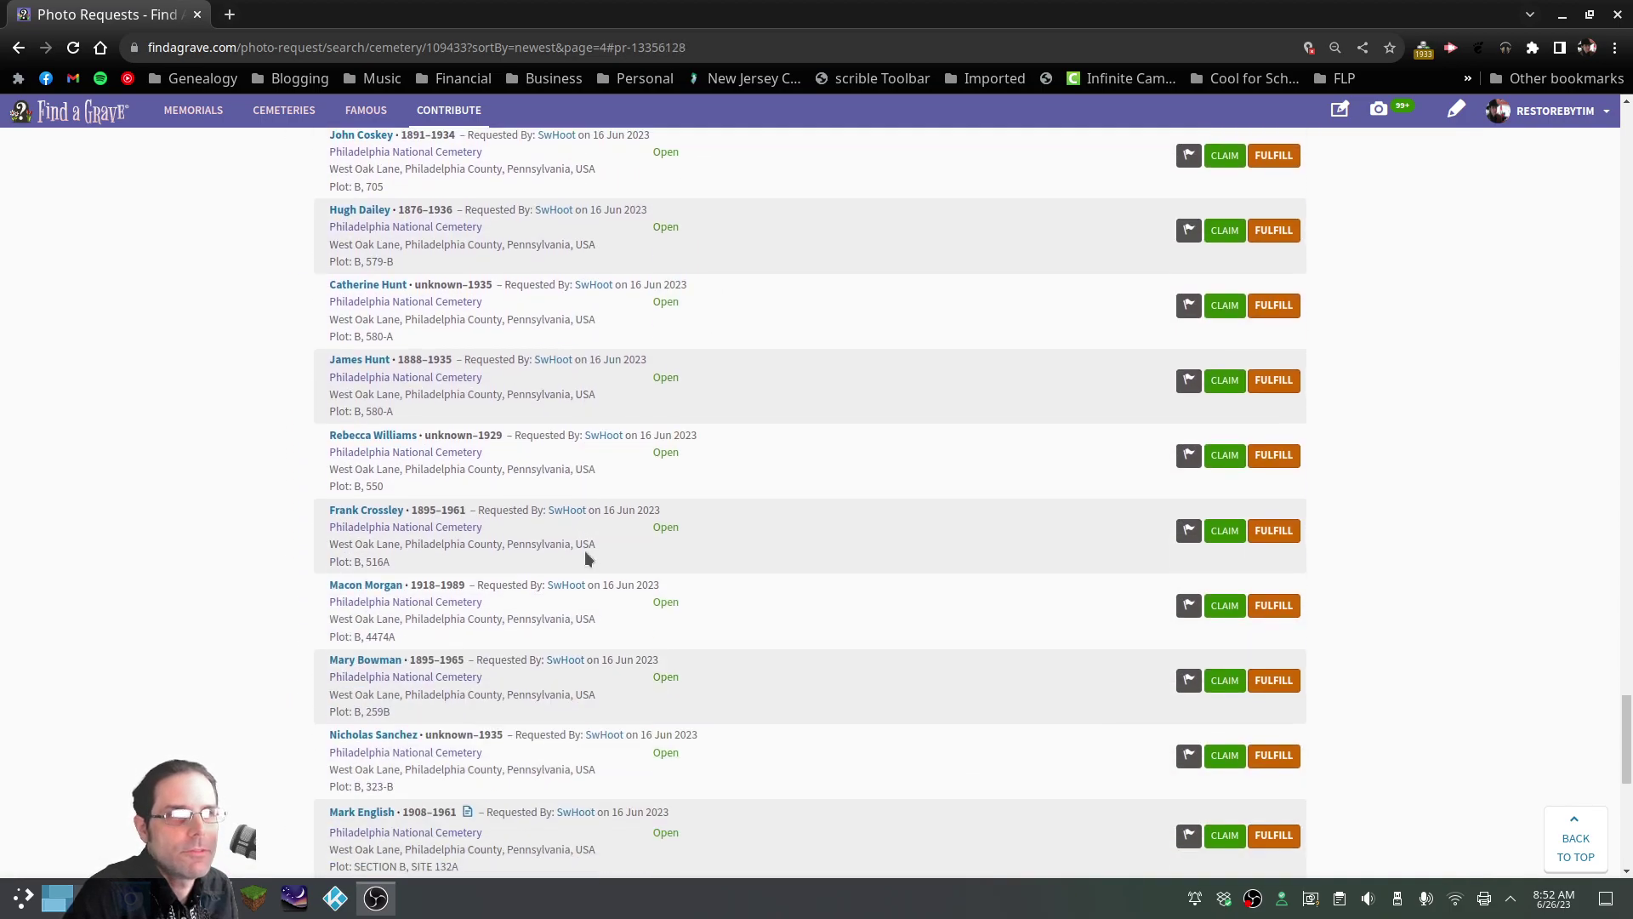
{"action": "scroll", "coordinate": [587, 549], "scroll_direction": "down", "scroll_amount": 10}
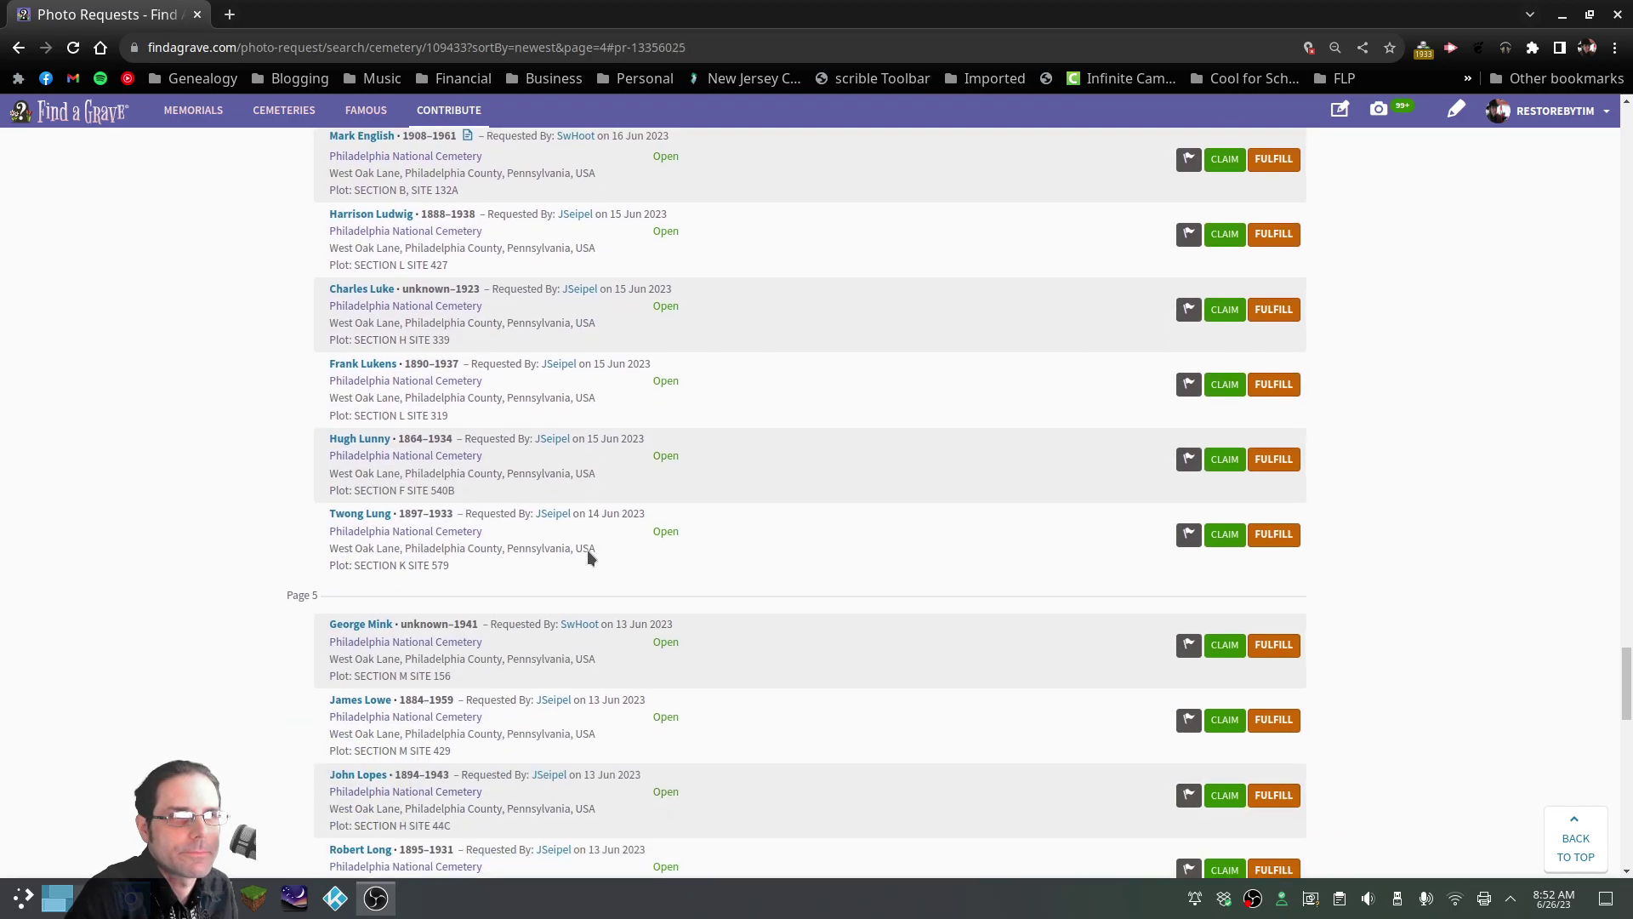
{"action": "scroll", "coordinate": [587, 550], "scroll_direction": "up", "scroll_amount": 20}
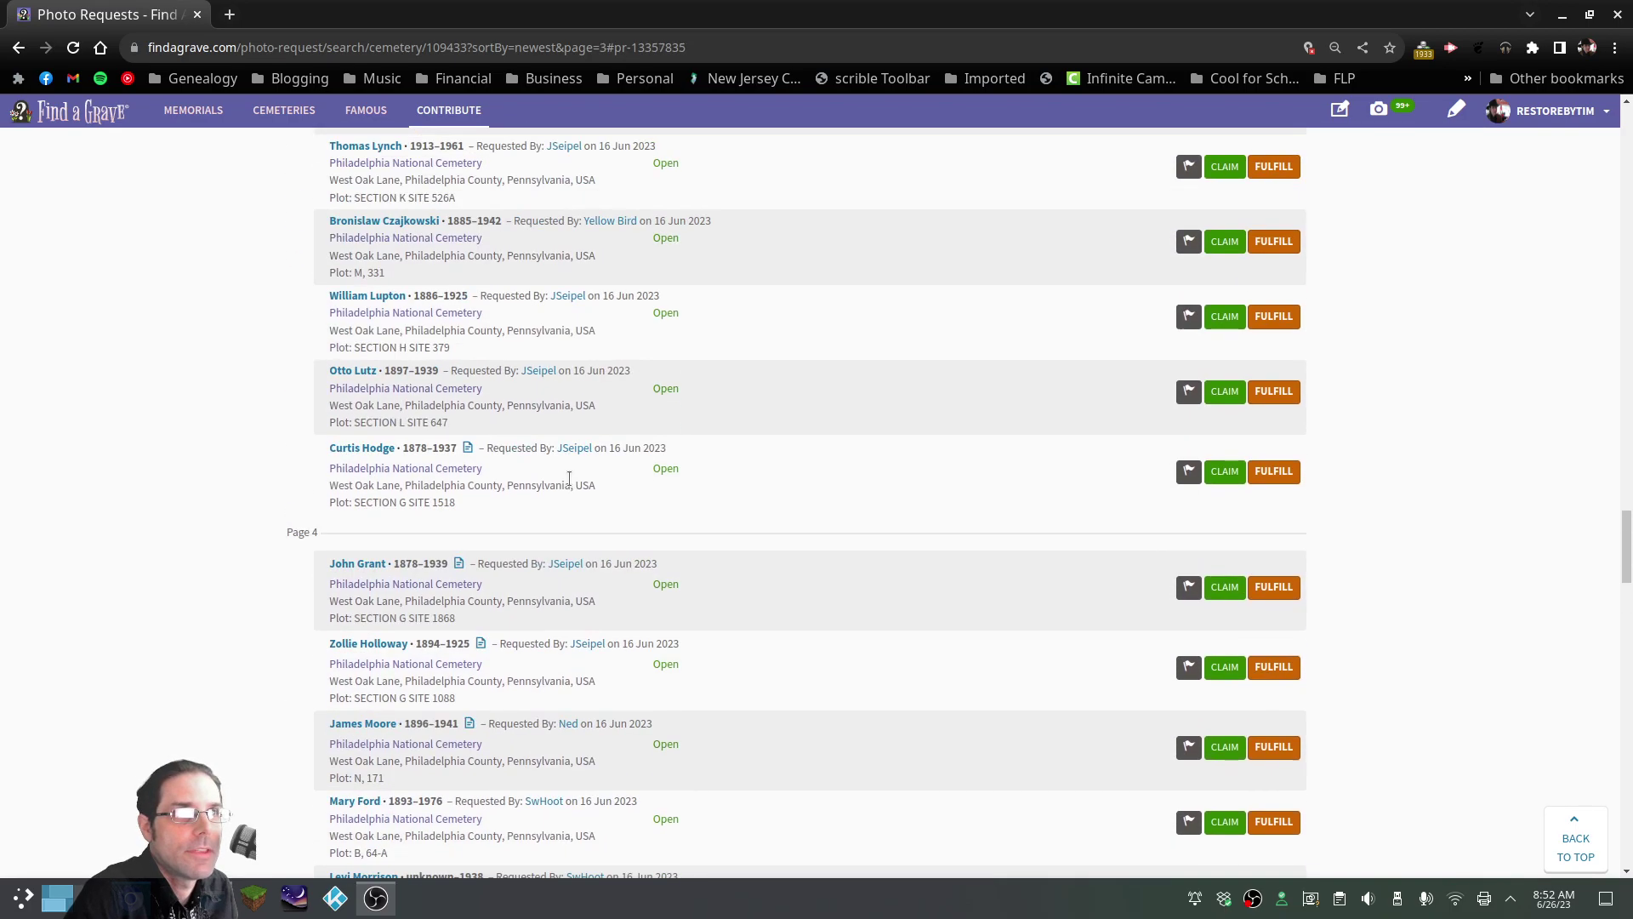
{"action": "scroll", "coordinate": [568, 468], "scroll_direction": "up", "scroll_amount": 20}
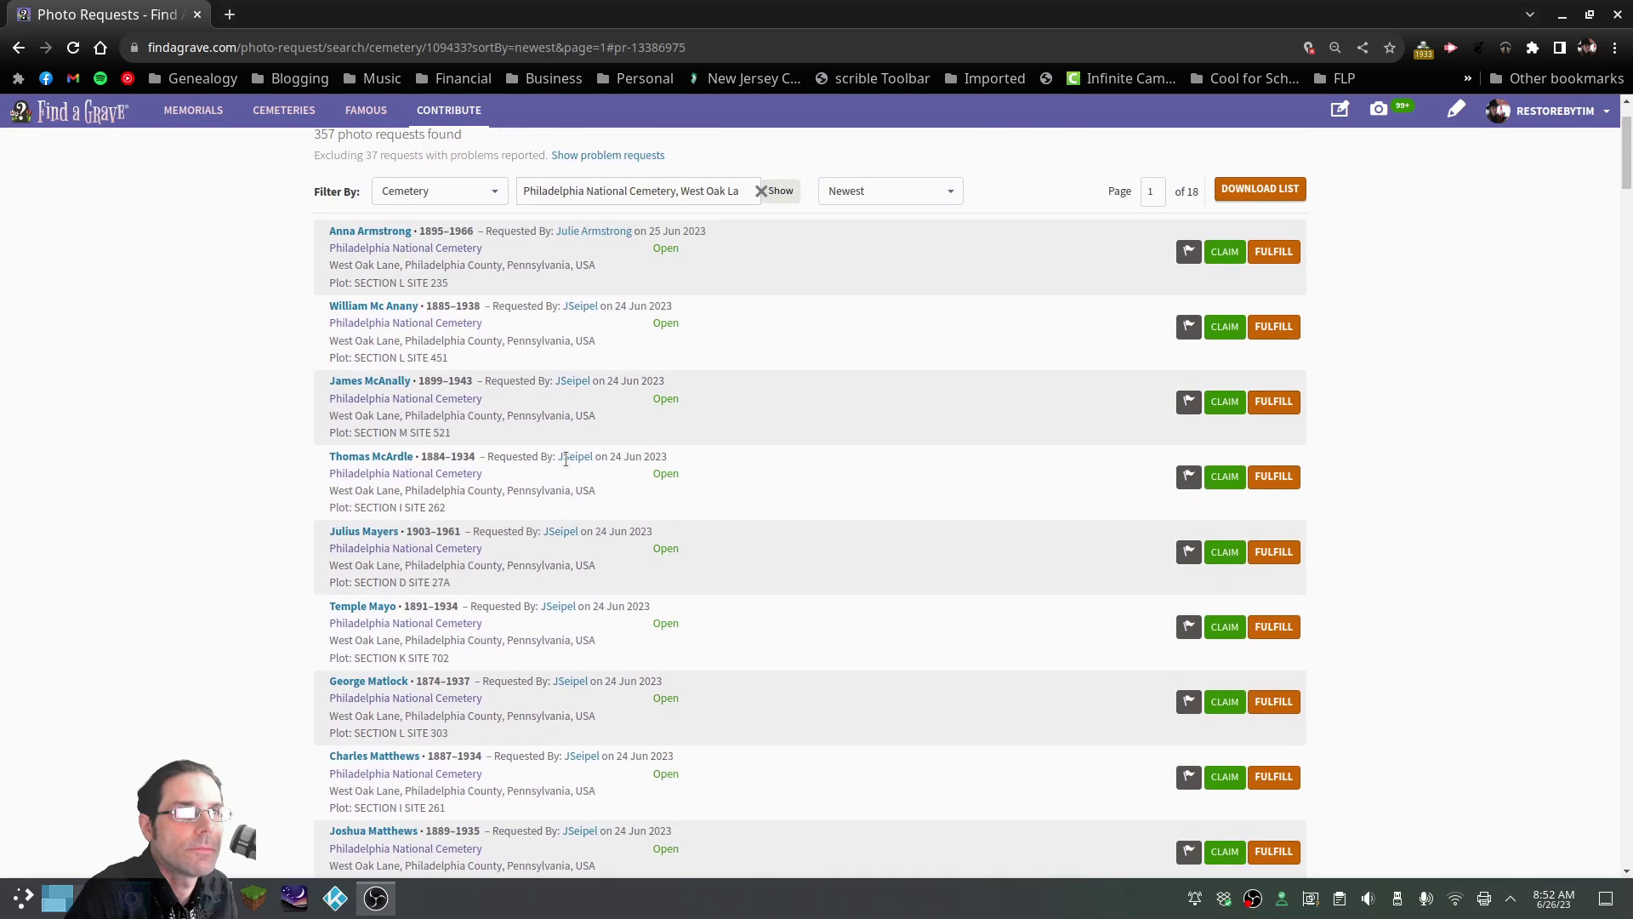
{"action": "scroll", "coordinate": [566, 459], "scroll_direction": "up", "scroll_amount": 1}
{"action": "left_click_drag", "start_coordinate": [315, 236], "coordinate": [462, 239]}
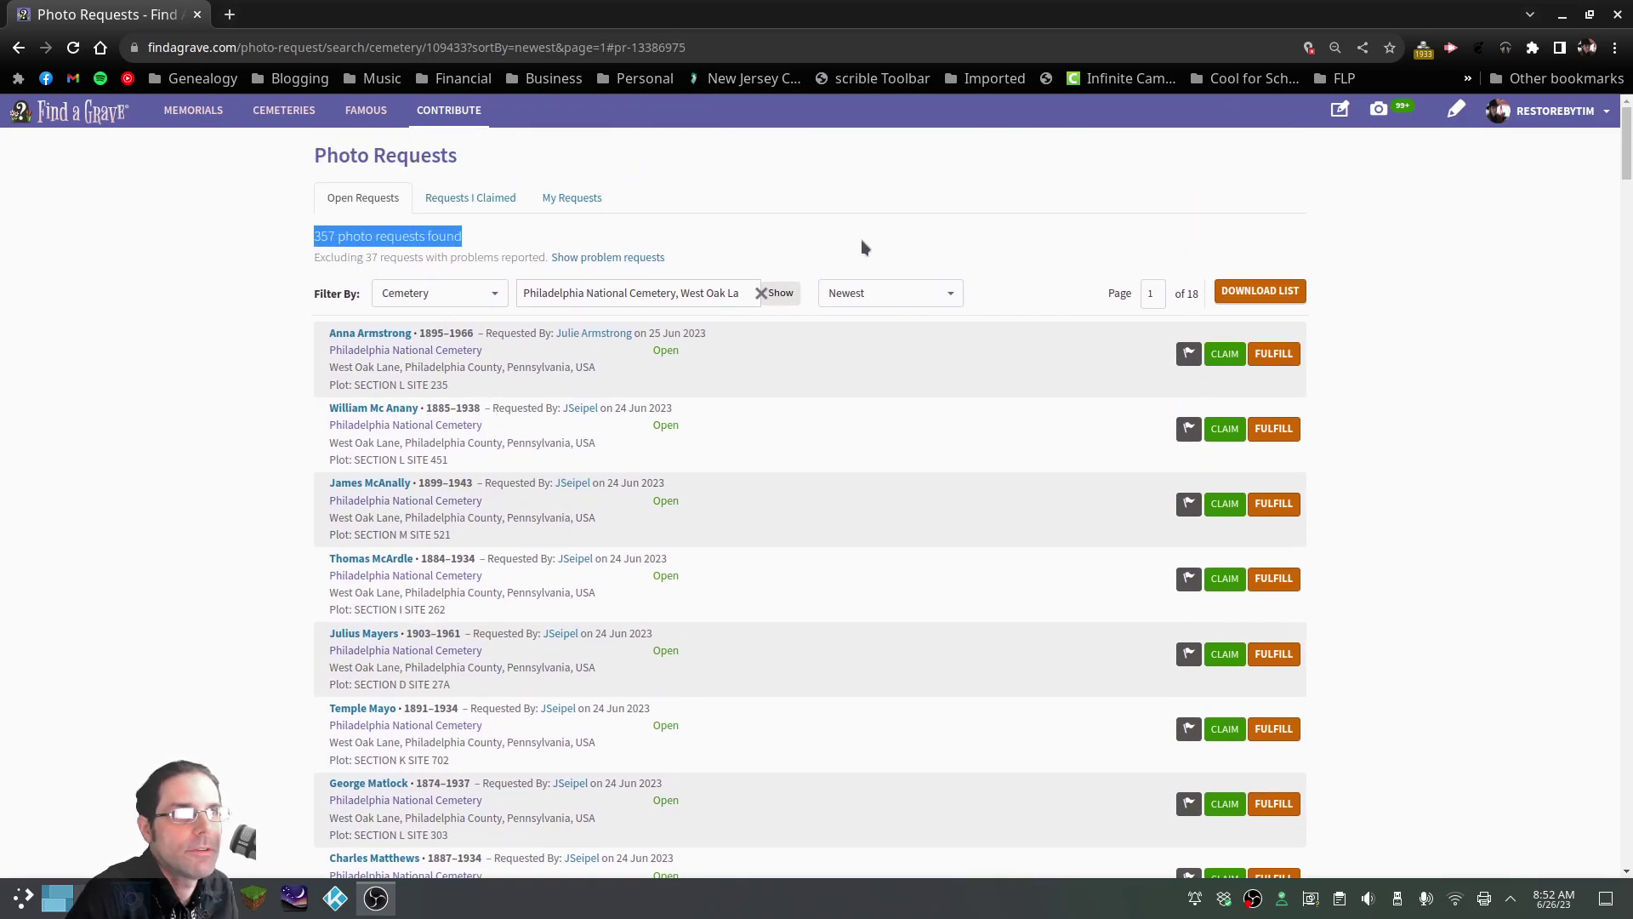
{"action": "mouse_move", "coordinate": [362, 257]}
{"action": "left_mouse_down"}
{"action": "mouse_move", "coordinate": [595, 262]}
{"action": "mouse_move", "coordinate": [361, 257]}
{"action": "left_mouse_up"}
{"action": "left_click", "coordinate": [258, 255]}
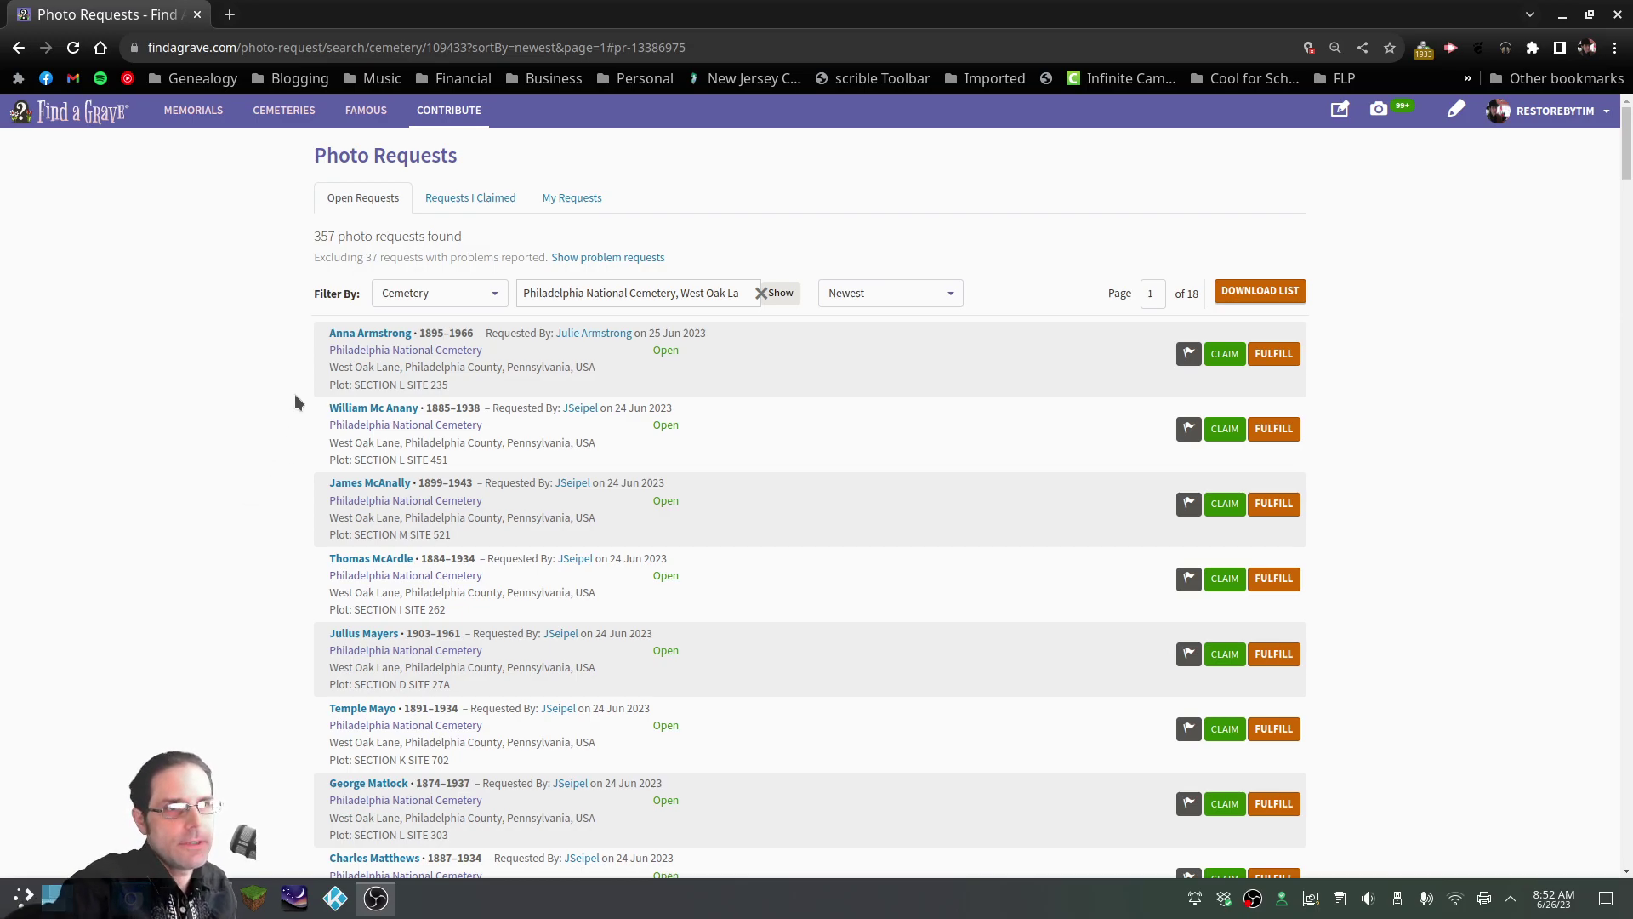
{"action": "scroll", "coordinate": [426, 446], "scroll_direction": "down", "scroll_amount": 7}
{"action": "scroll", "coordinate": [428, 453], "scroll_direction": "up", "scroll_amount": 7}
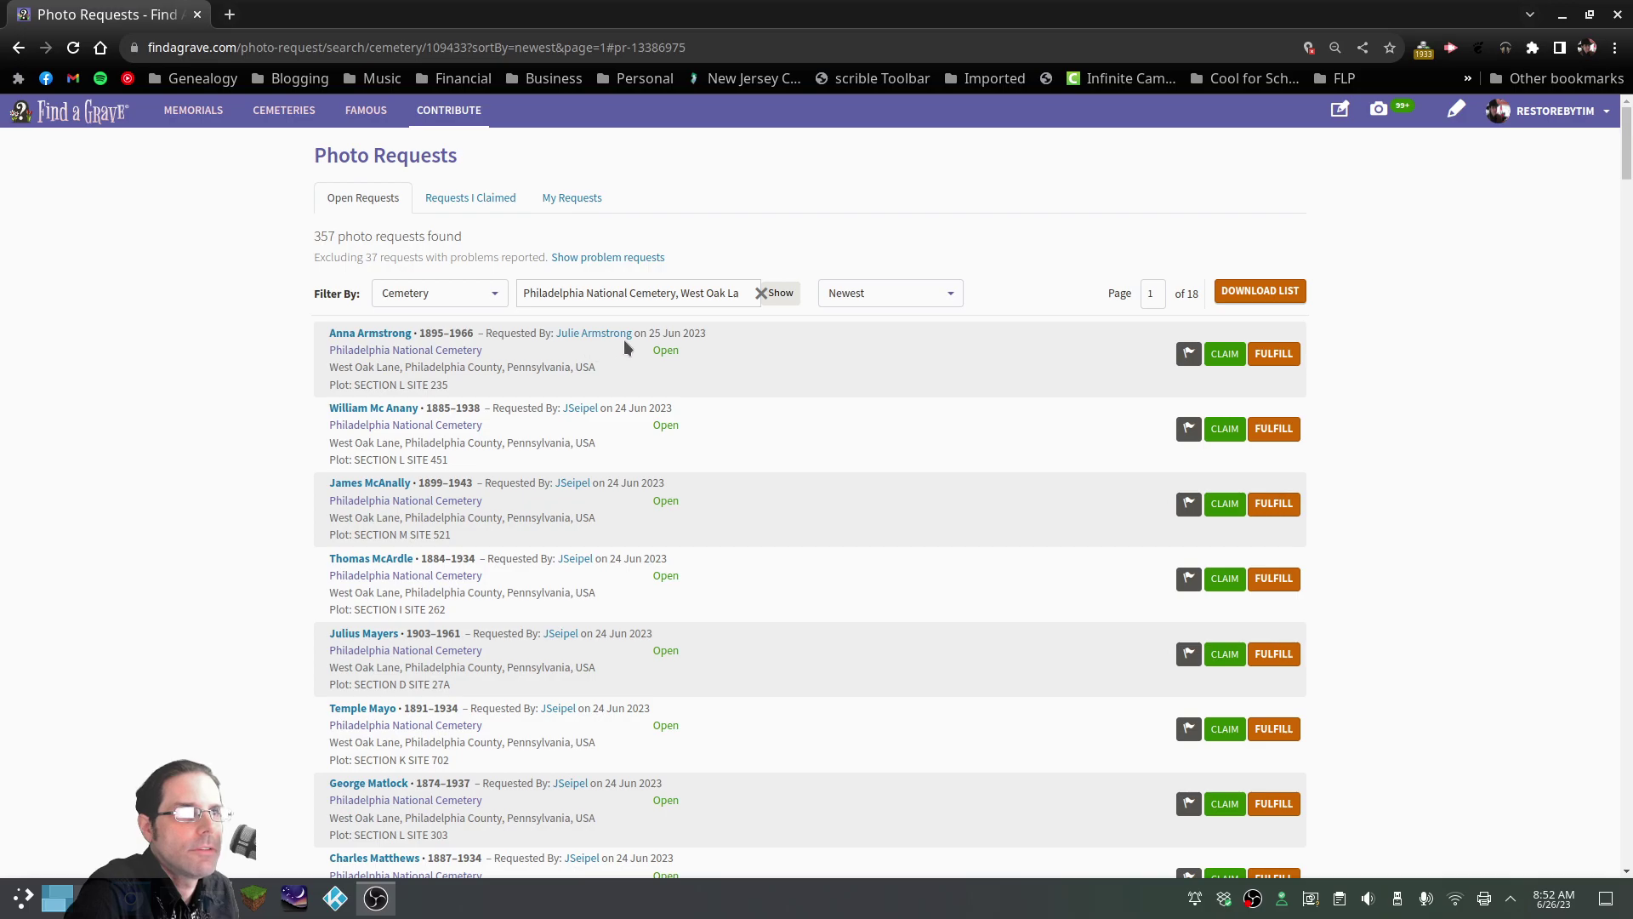
{"action": "left_click_drag", "start_coordinate": [294, 330], "coordinate": [712, 336]}
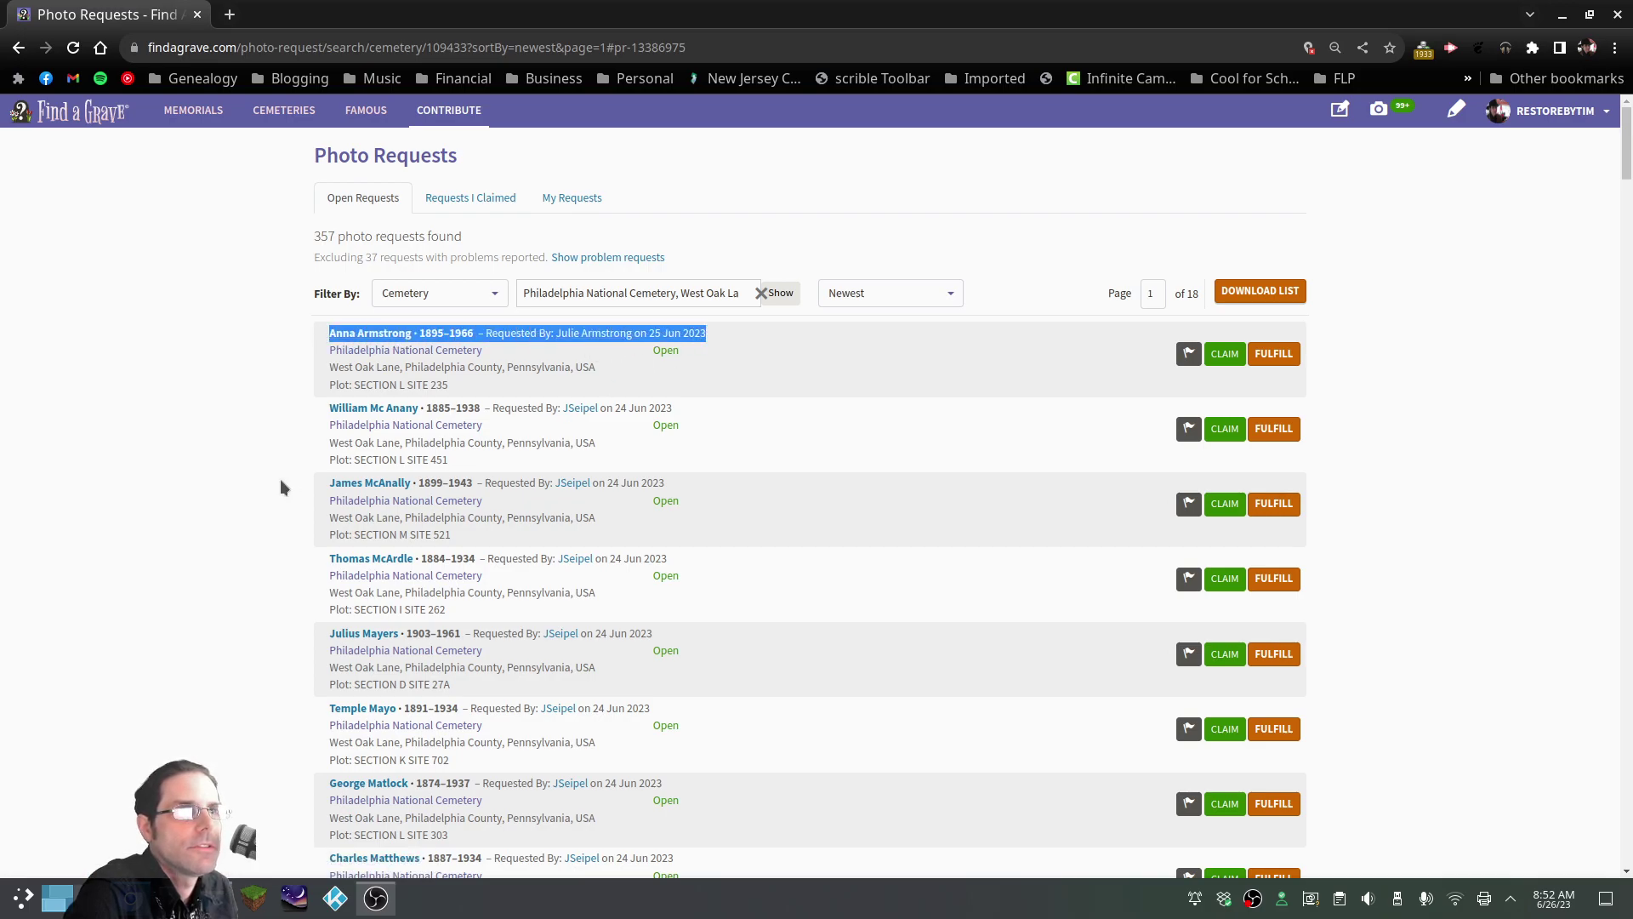
{"action": "left_click", "coordinate": [175, 461]}
{"action": "scroll", "coordinate": [213, 459], "scroll_direction": "down", "scroll_amount": 7}
{"action": "scroll", "coordinate": [213, 463], "scroll_direction": "down", "scroll_amount": 20}
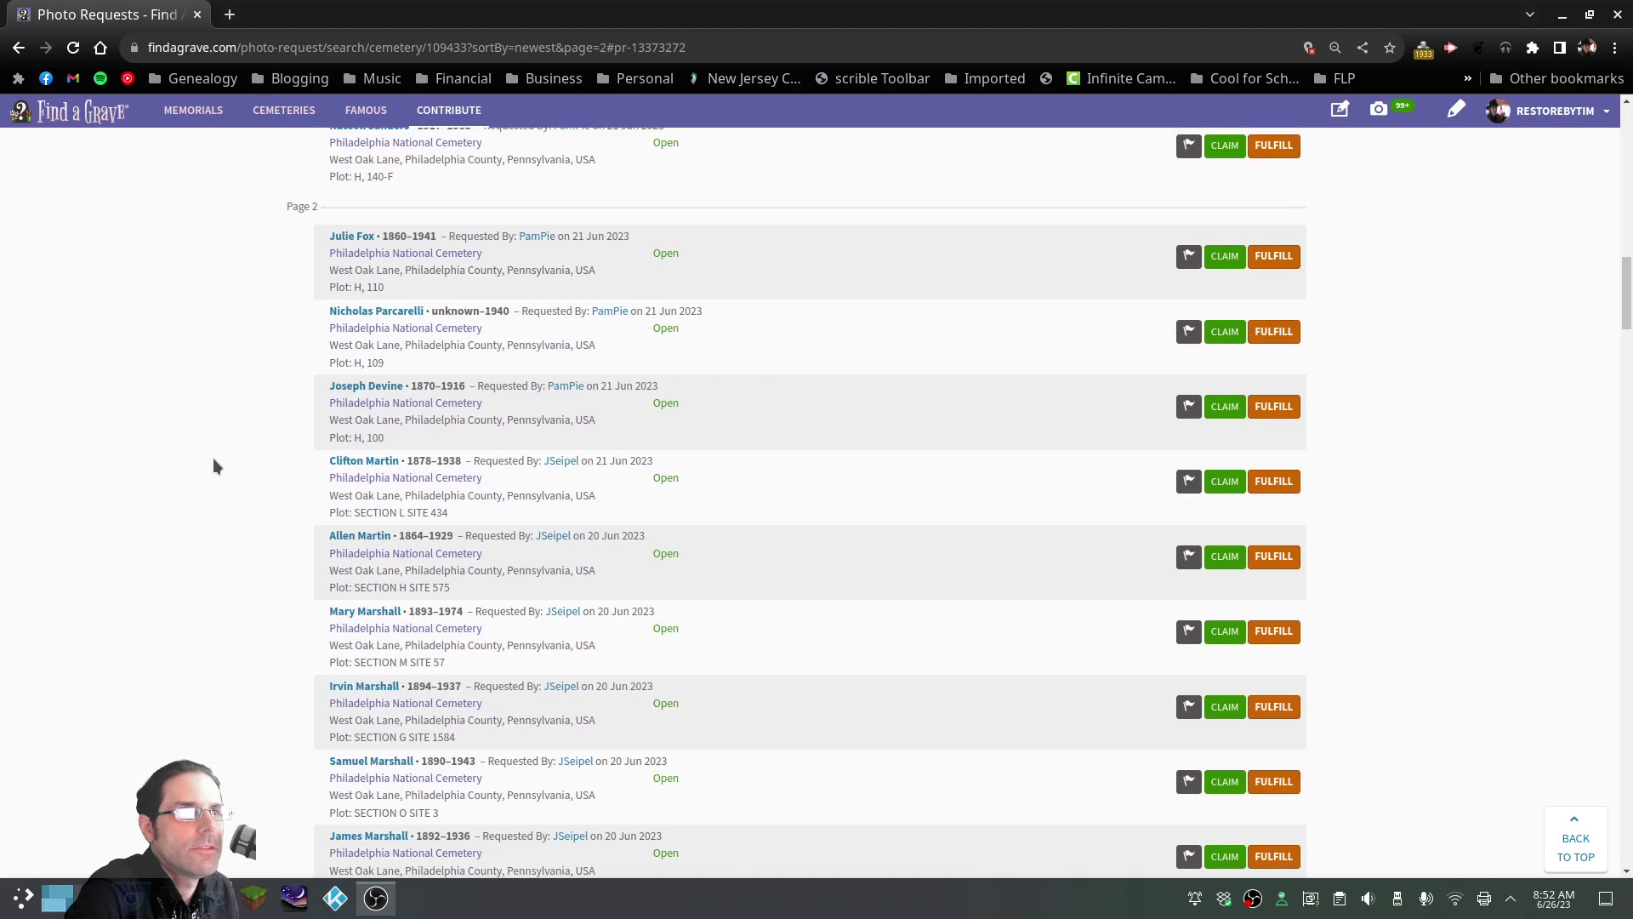
{"action": "scroll", "coordinate": [215, 465], "scroll_direction": "down", "scroll_amount": 20}
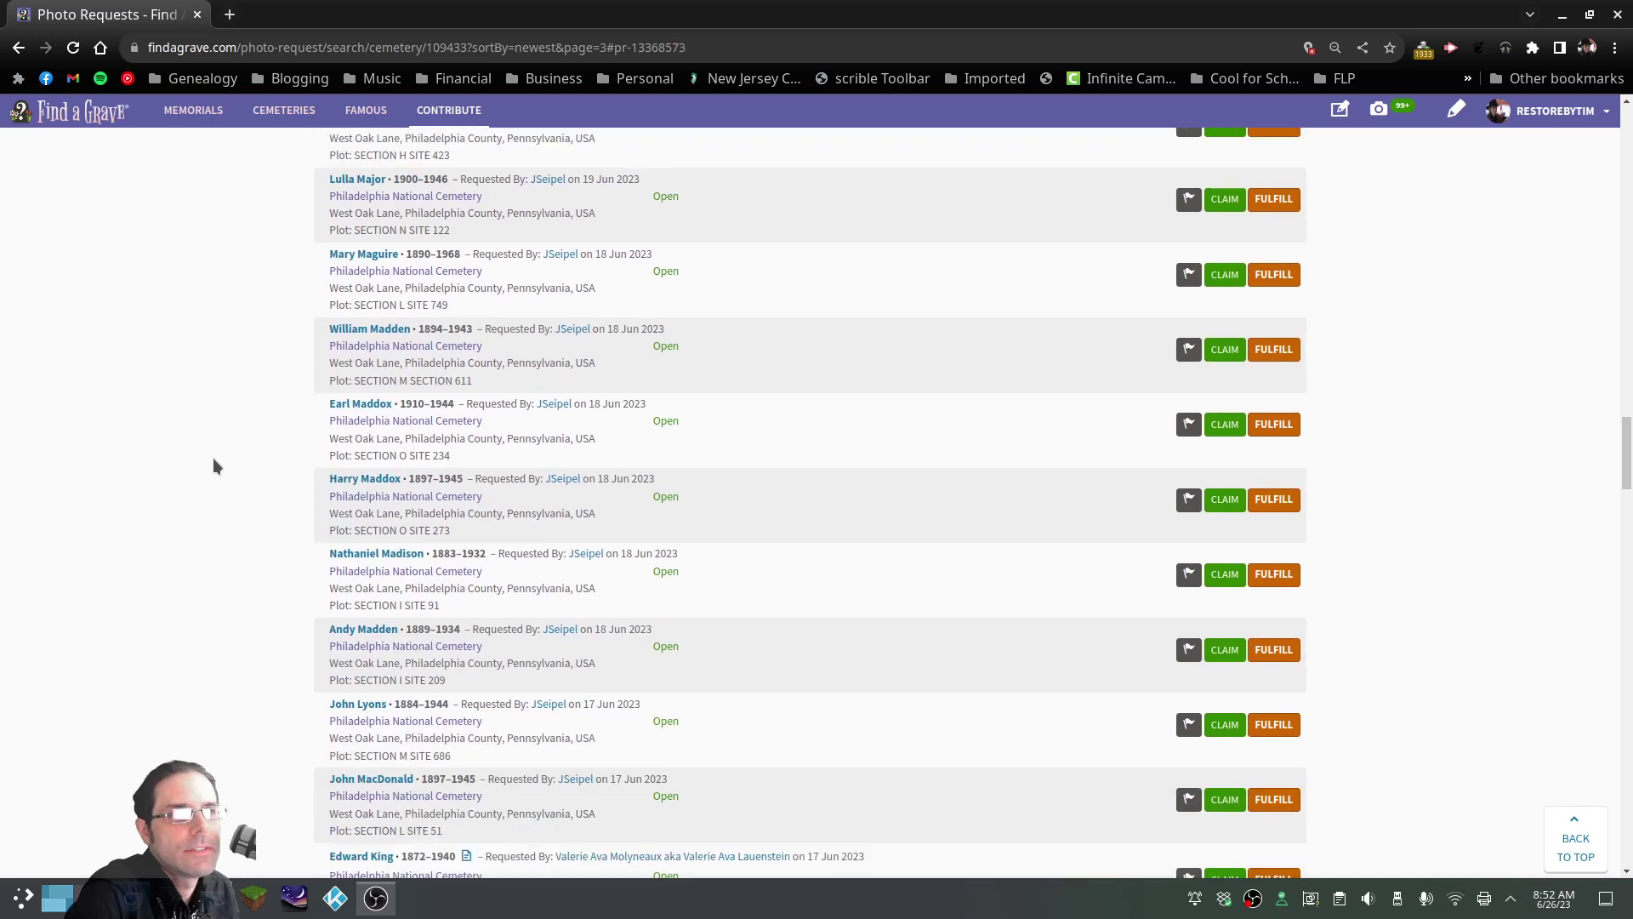
{"action": "scroll", "coordinate": [220, 470], "scroll_direction": "down", "scroll_amount": 15}
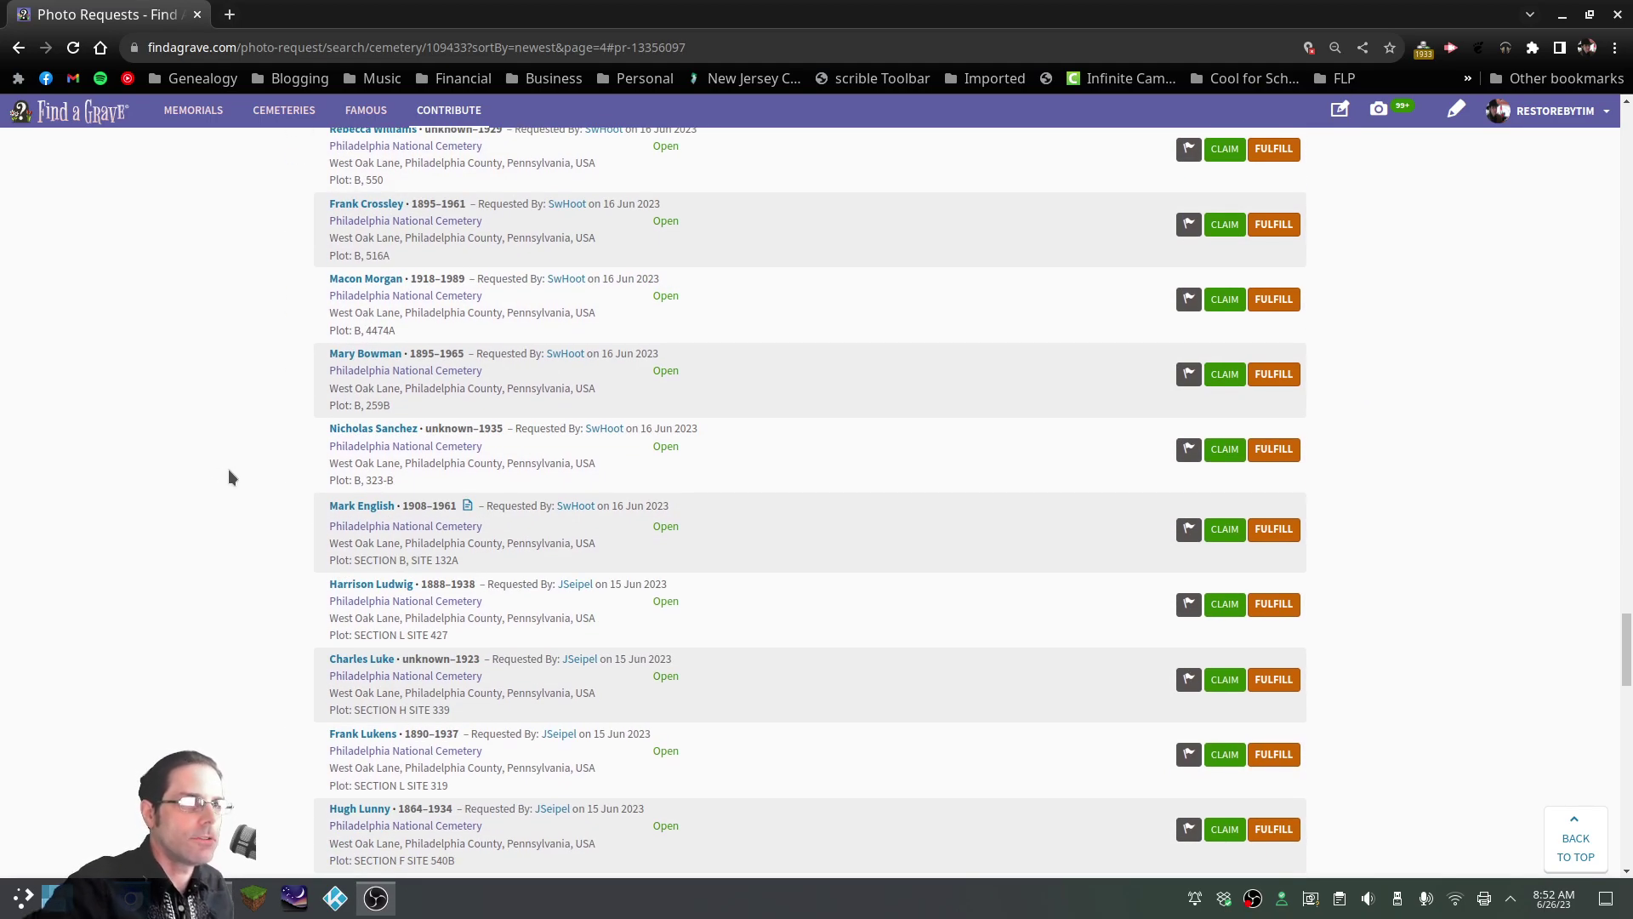
{"action": "scroll", "coordinate": [228, 477], "scroll_direction": "down", "scroll_amount": 4}
{"action": "scroll", "coordinate": [232, 468], "scroll_direction": "up", "scroll_amount": 20}
{"action": "scroll", "coordinate": [252, 434], "scroll_direction": "up", "scroll_amount": 20}
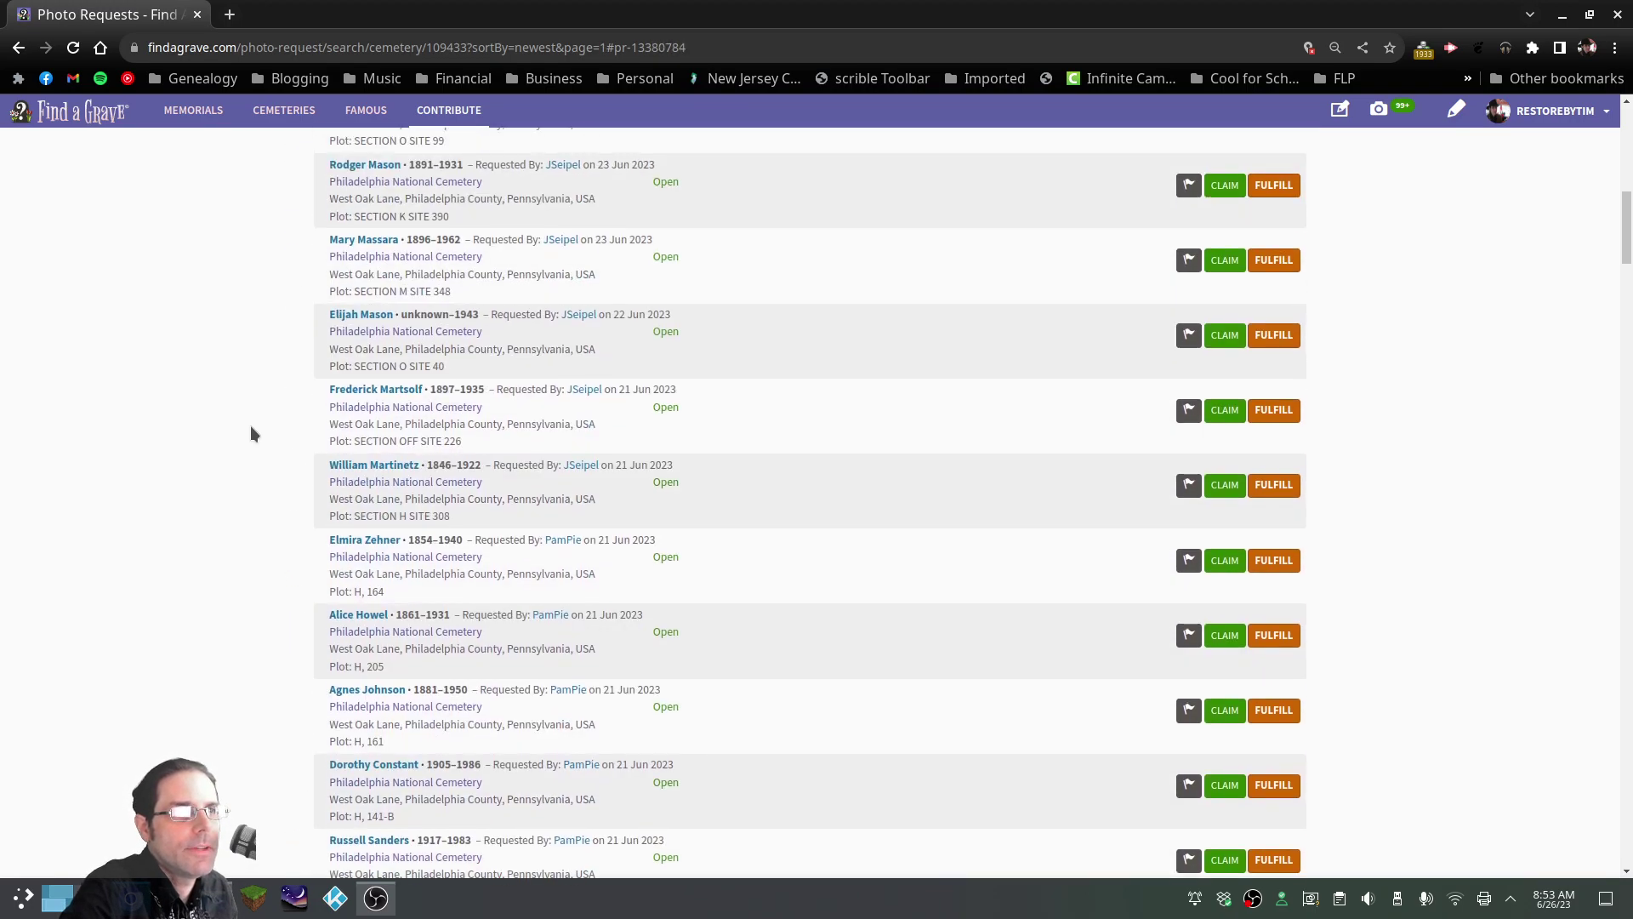
{"action": "scroll", "coordinate": [251, 426], "scroll_direction": "up", "scroll_amount": 15}
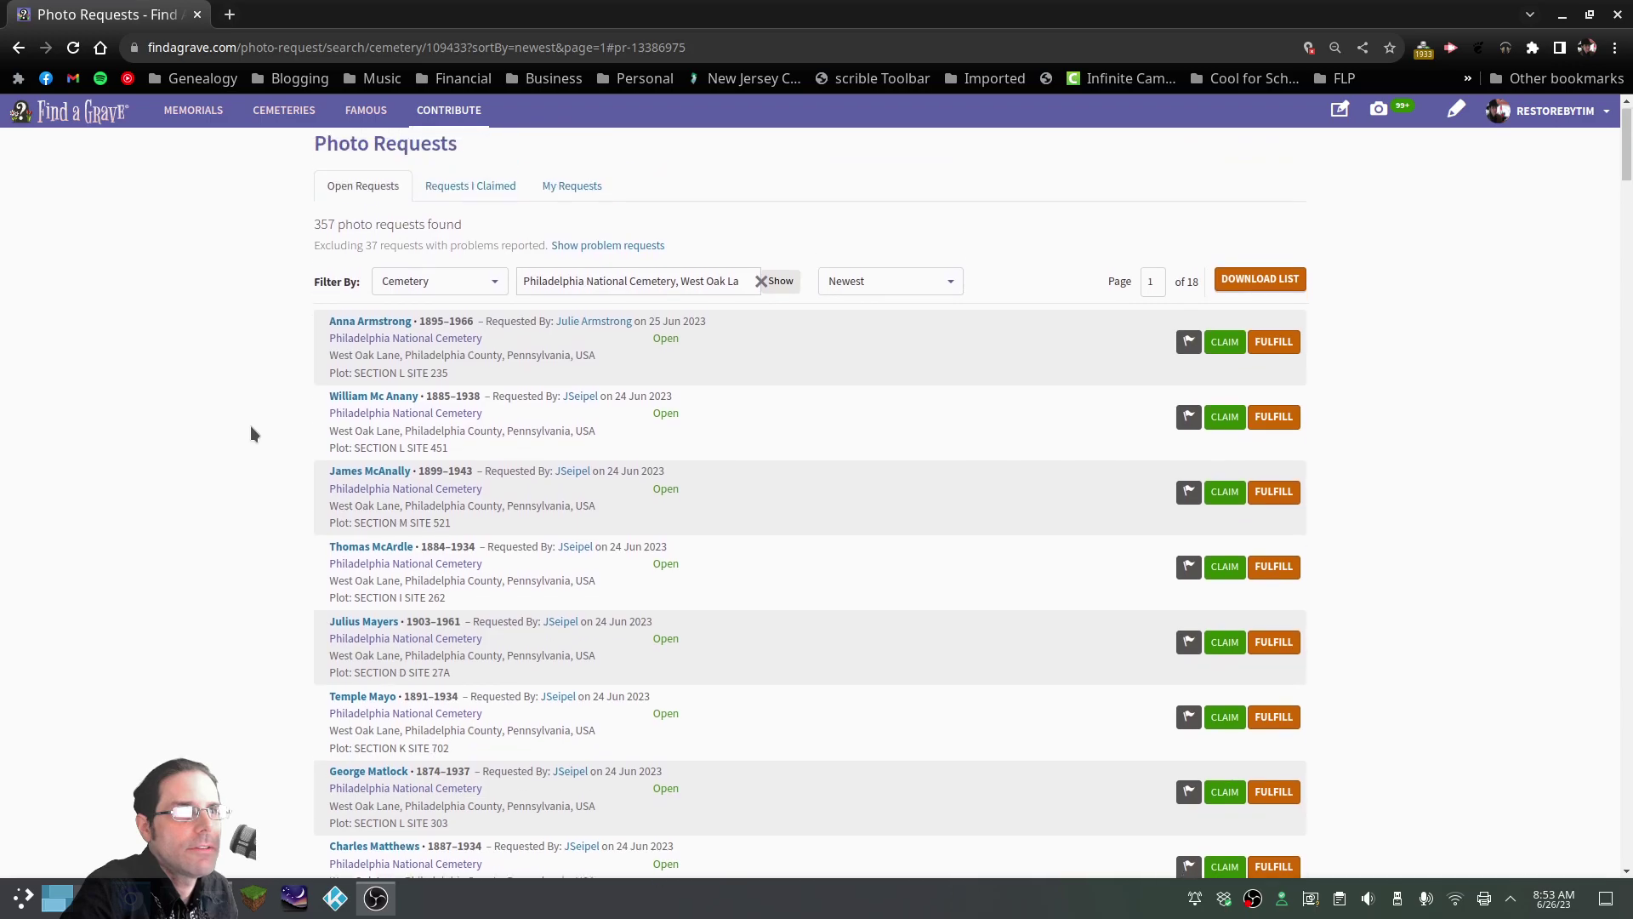
{"action": "left_click_drag", "start_coordinate": [709, 339], "coordinate": [290, 314]}
{"action": "left_click", "coordinate": [278, 340]}
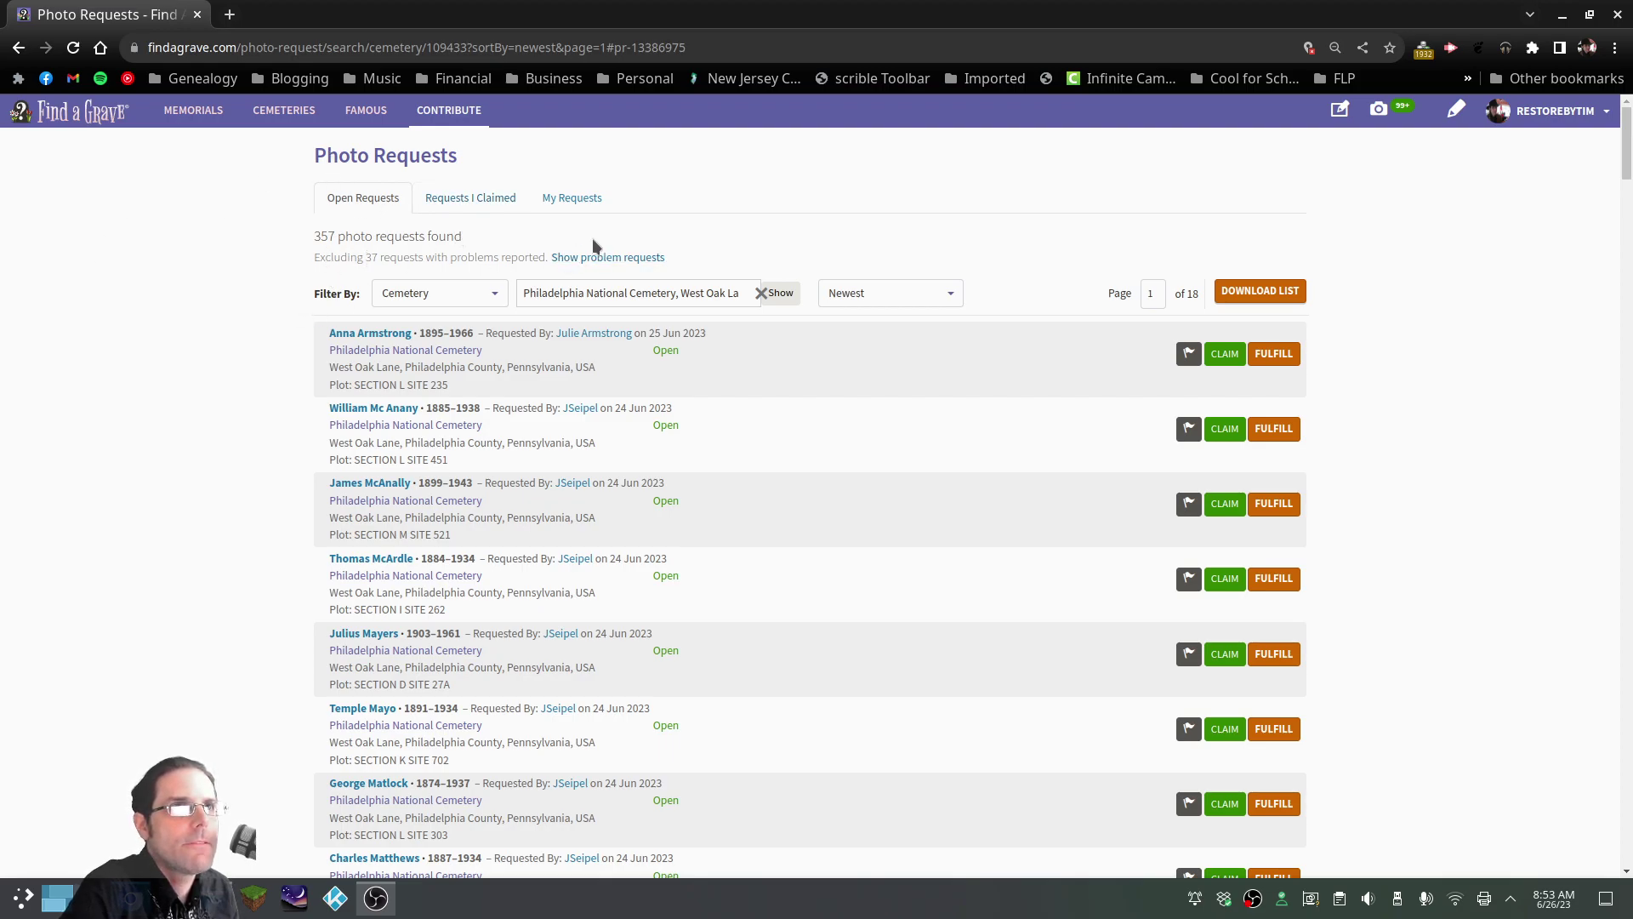
Show the three Requests I Claimed, then minimize Chrome and reopen P1030483.JPG in Gwenview
{"action": "left_click", "coordinate": [467, 201]}
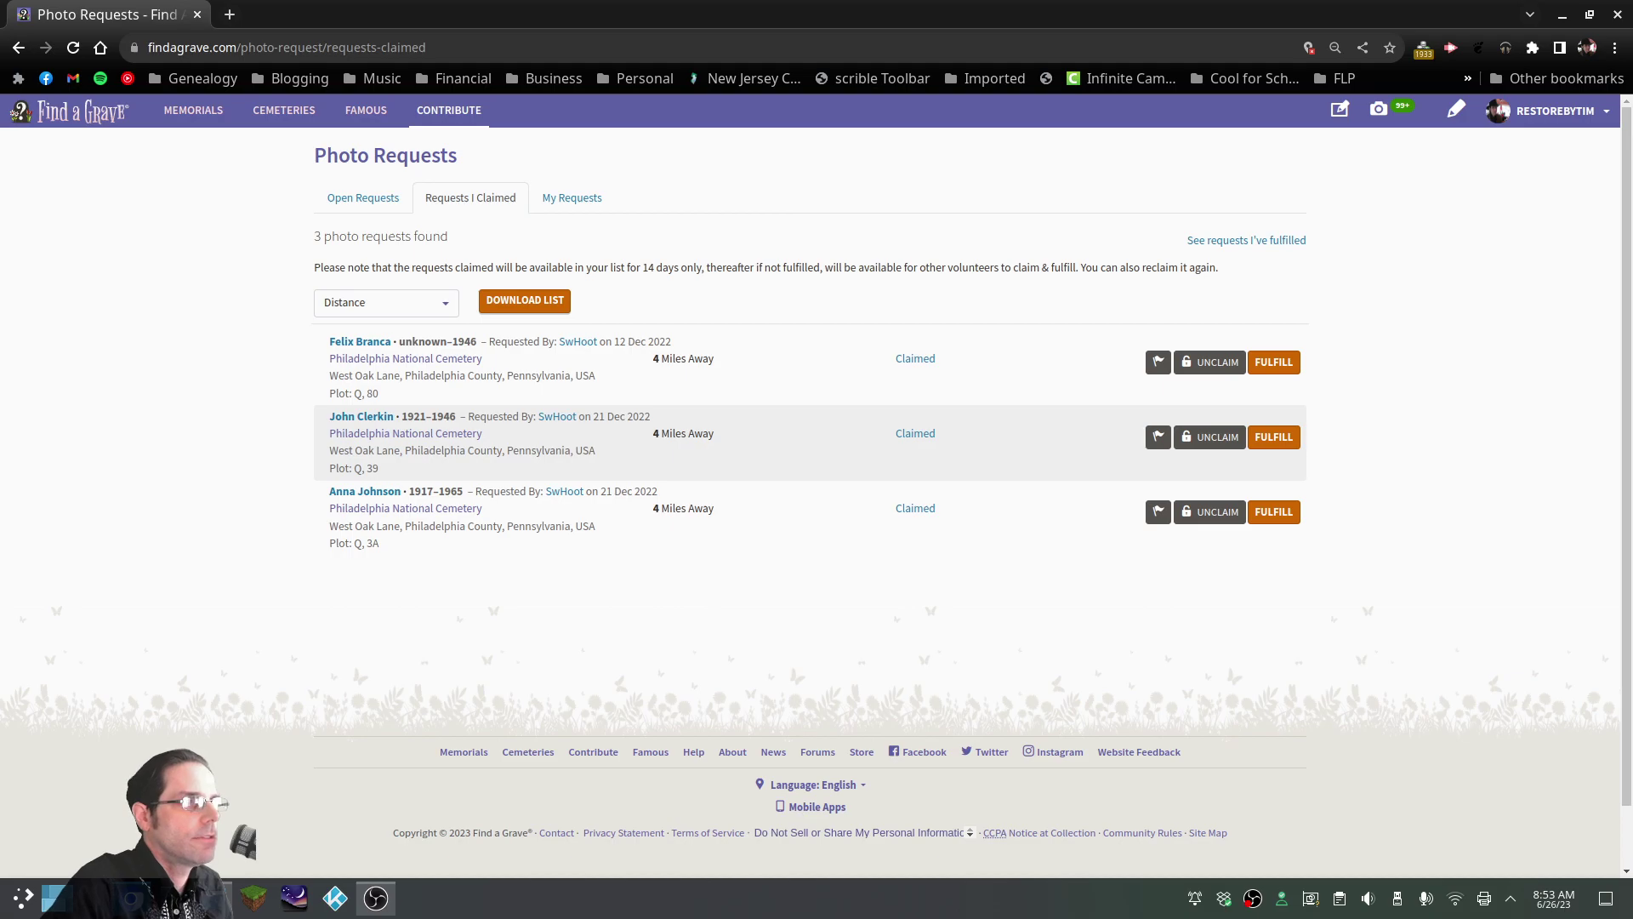
{"action": "key", "text": "alt+Tab"}
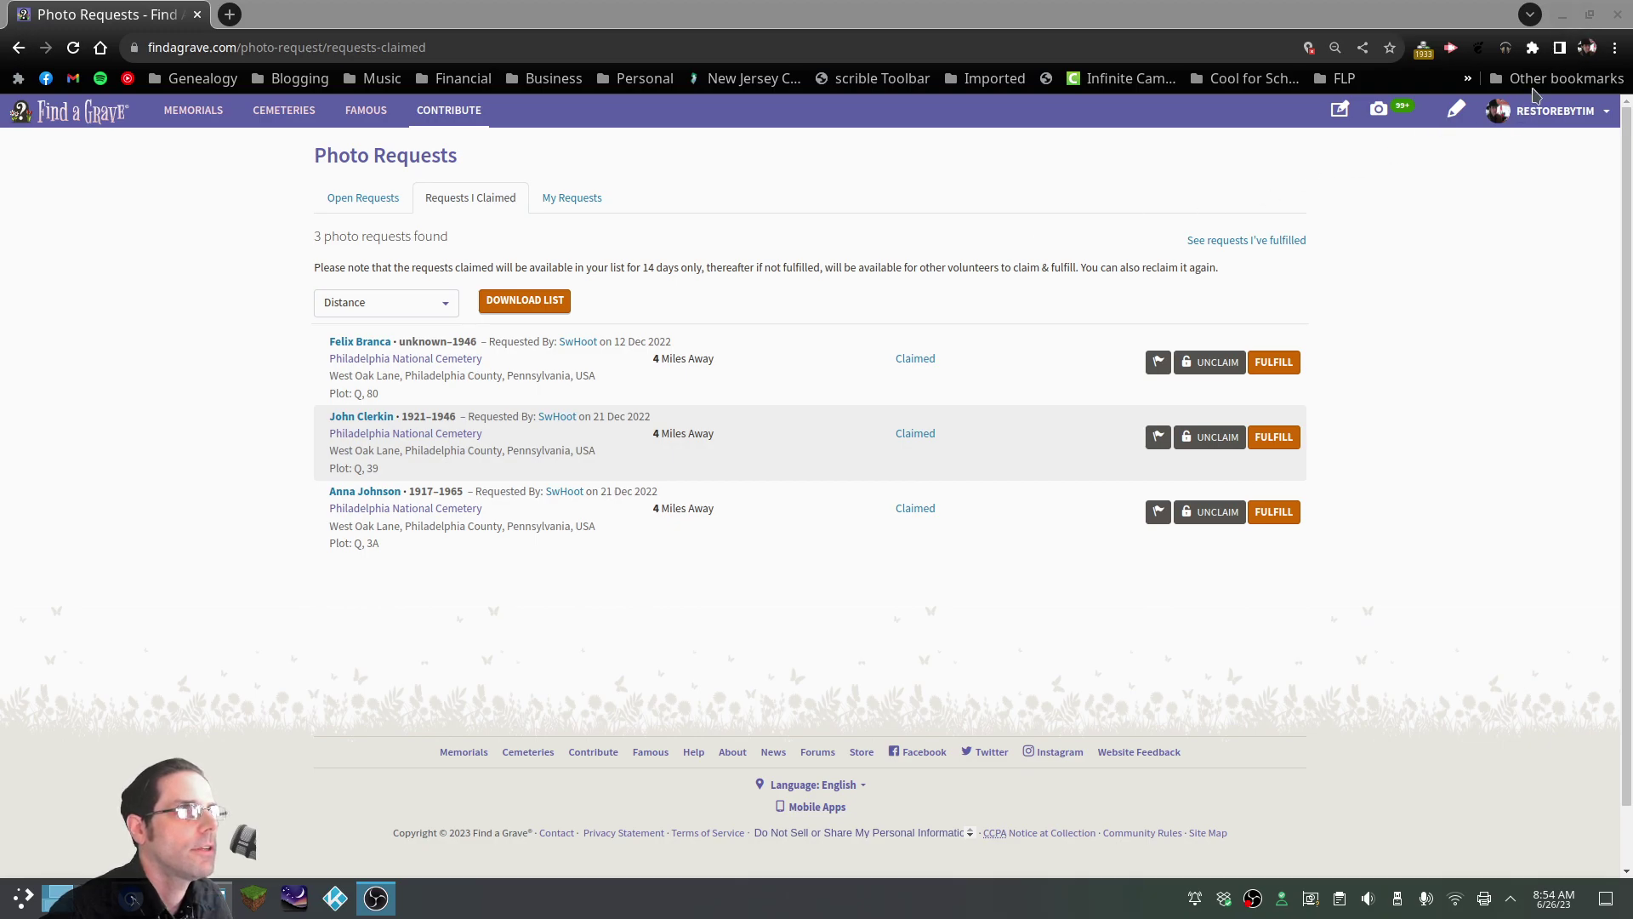
{"action": "left_click", "coordinate": [1563, 22]}
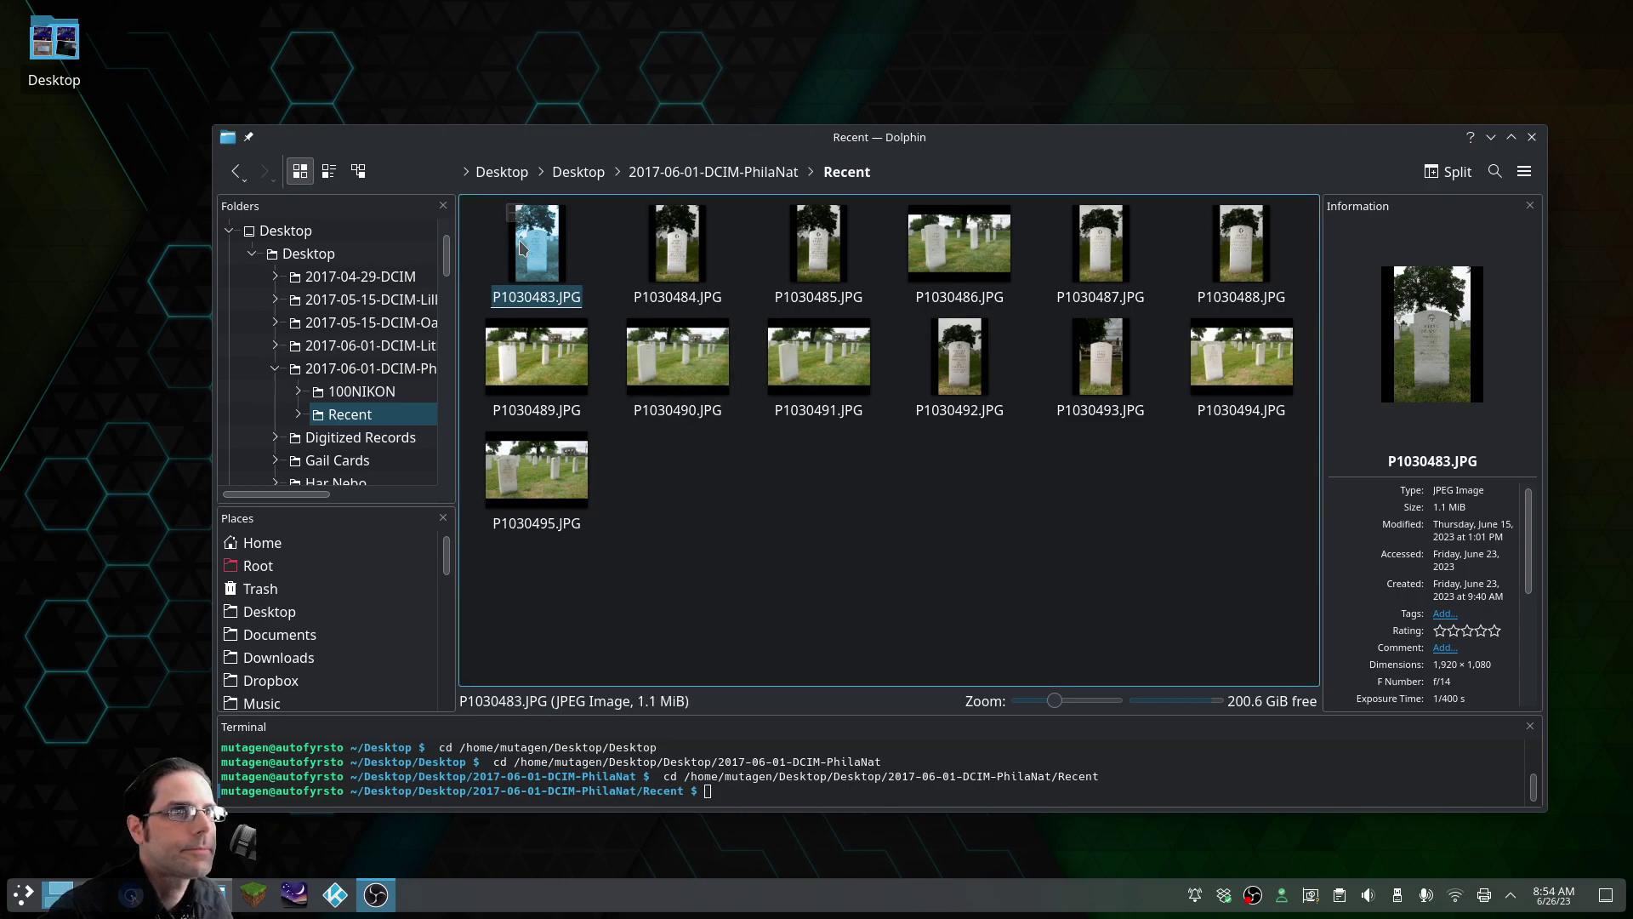
{"action": "double_click", "coordinate": [569, 266]}
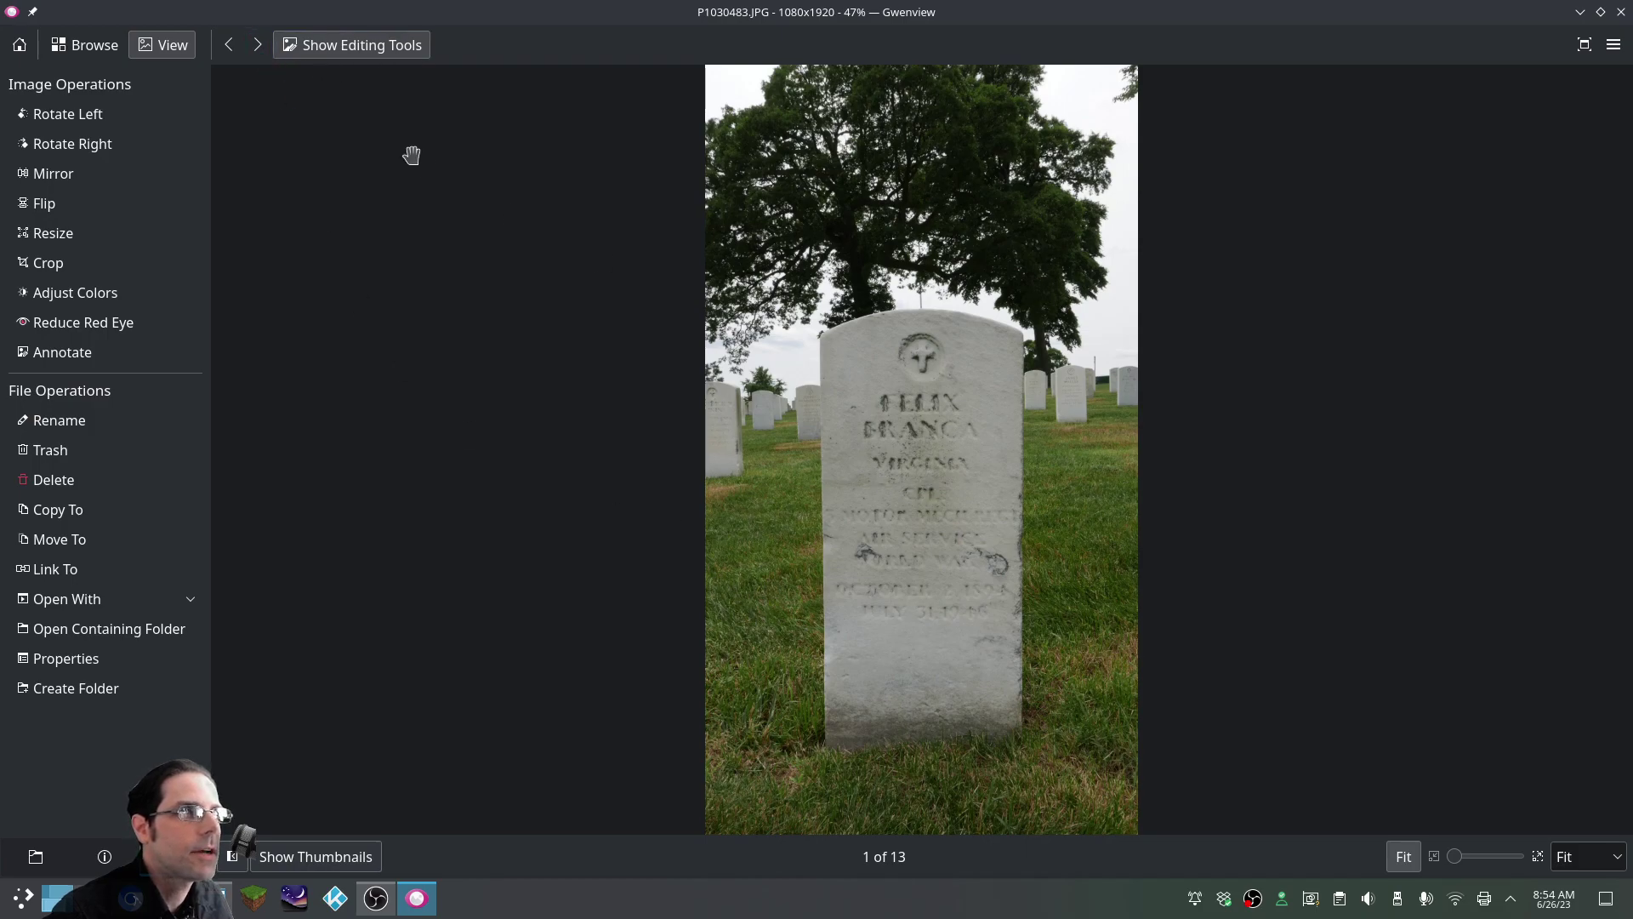
Step forward from P1030483.JPG to P1030485.JPG, briefly comparing it with the previous photo
{"action": "left_click", "coordinate": [258, 45]}
{"action": "left_click", "coordinate": [258, 45]}
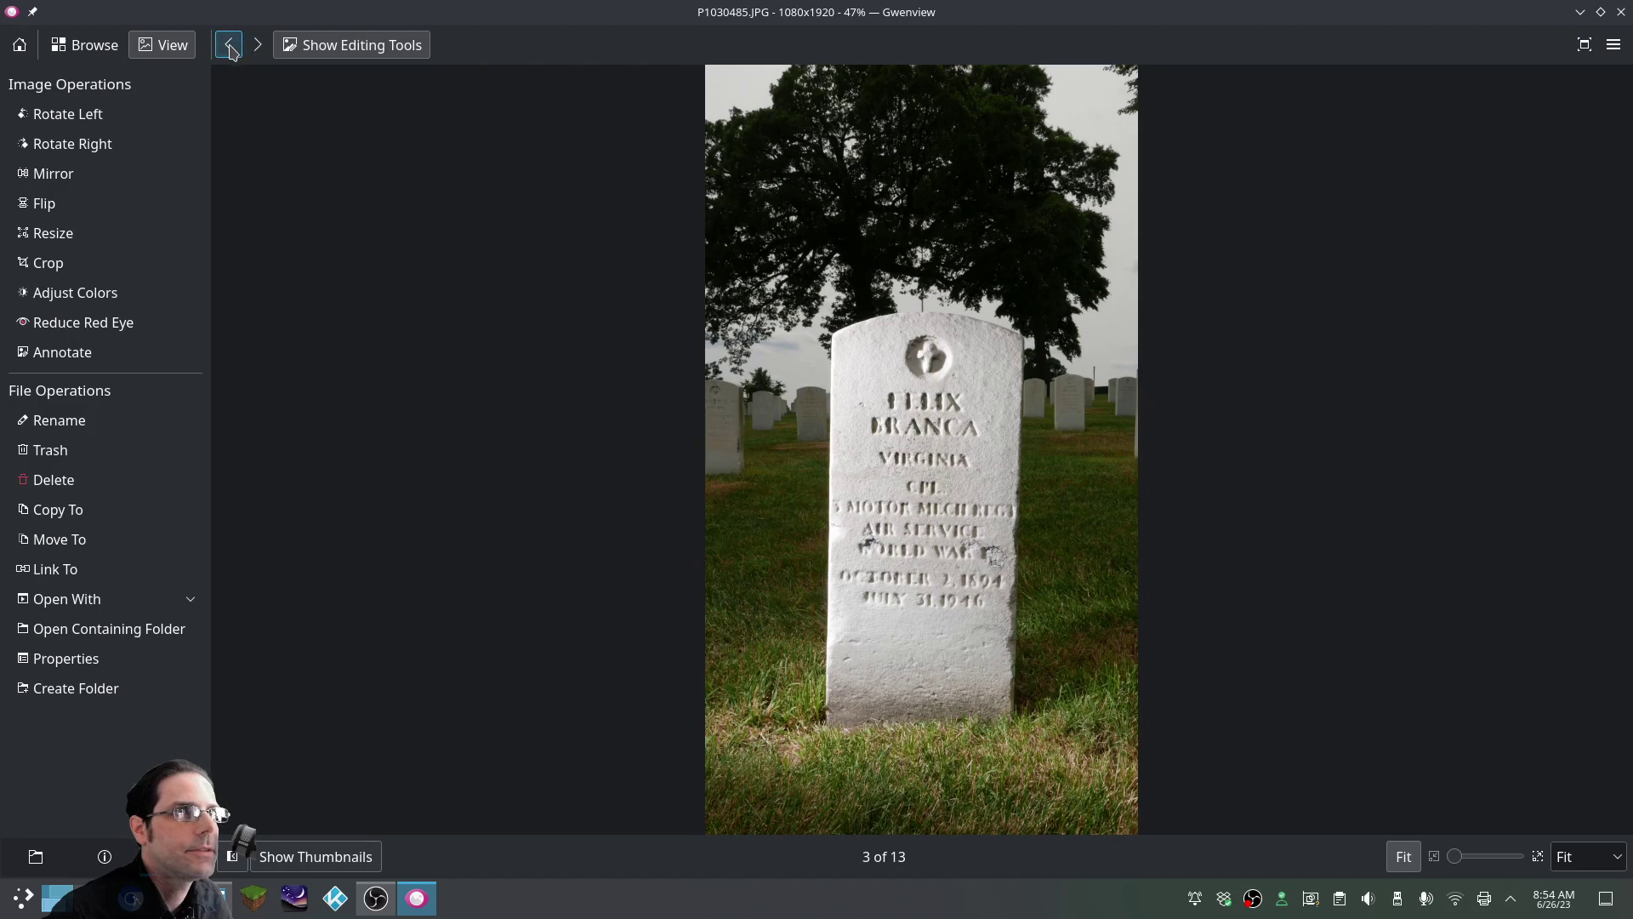
{"action": "left_click", "coordinate": [258, 47]}
{"action": "left_click", "coordinate": [228, 45]}
{"action": "left_click", "coordinate": [255, 48]}
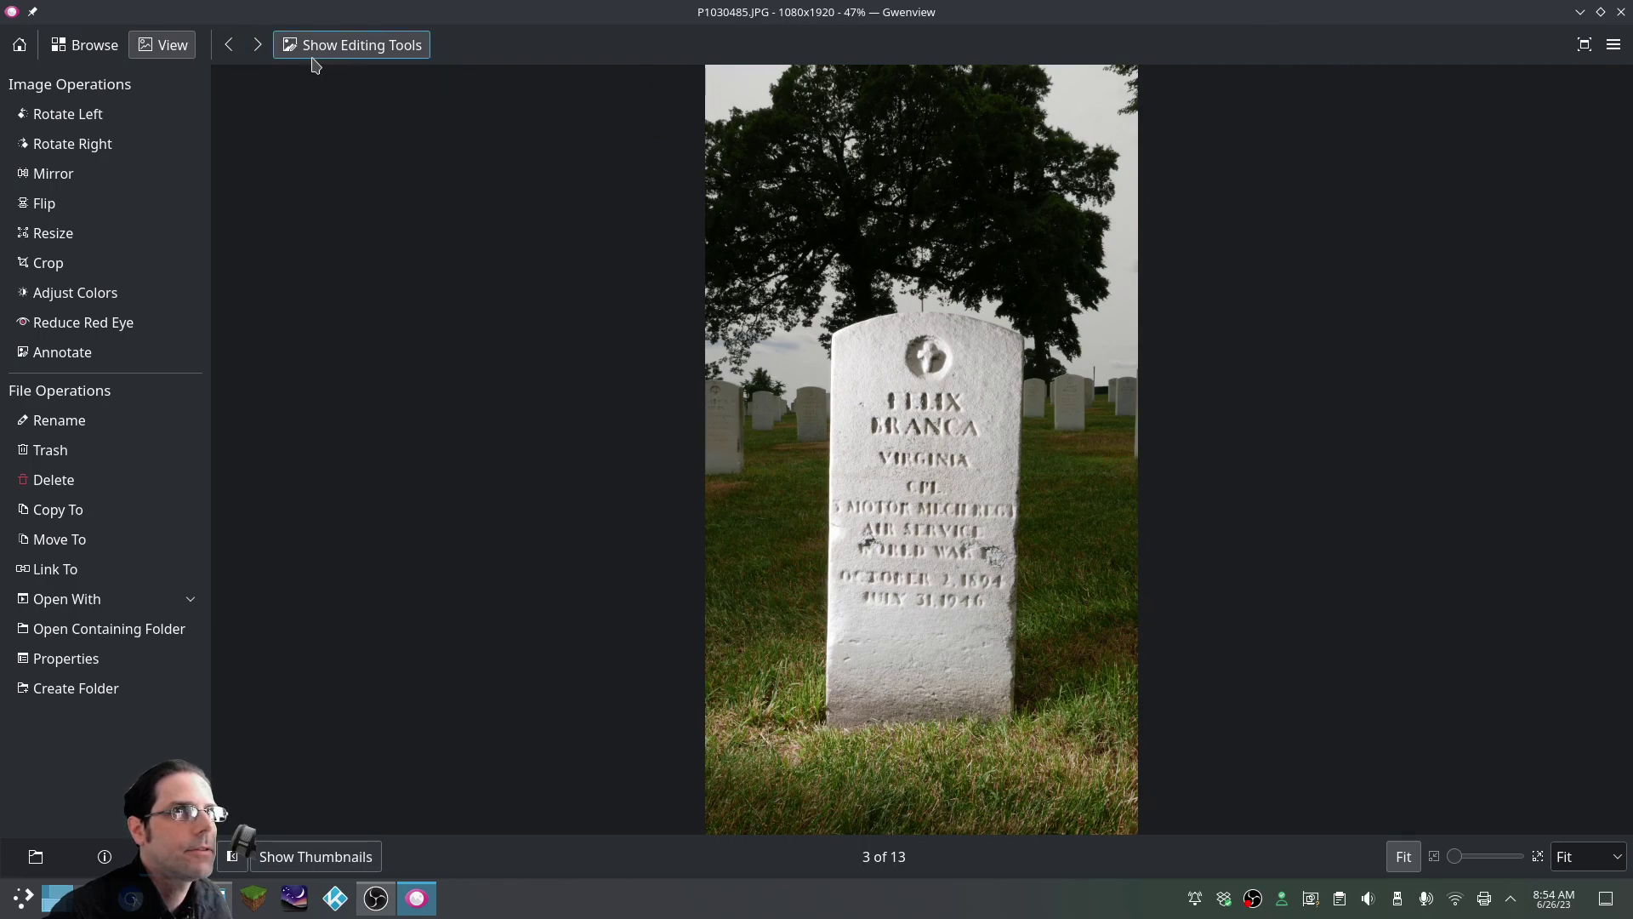
Delete photos P1030483.JPG and P1030484.JPG from Dolphin's Recent folder
{"action": "left_click", "coordinate": [1622, 12]}
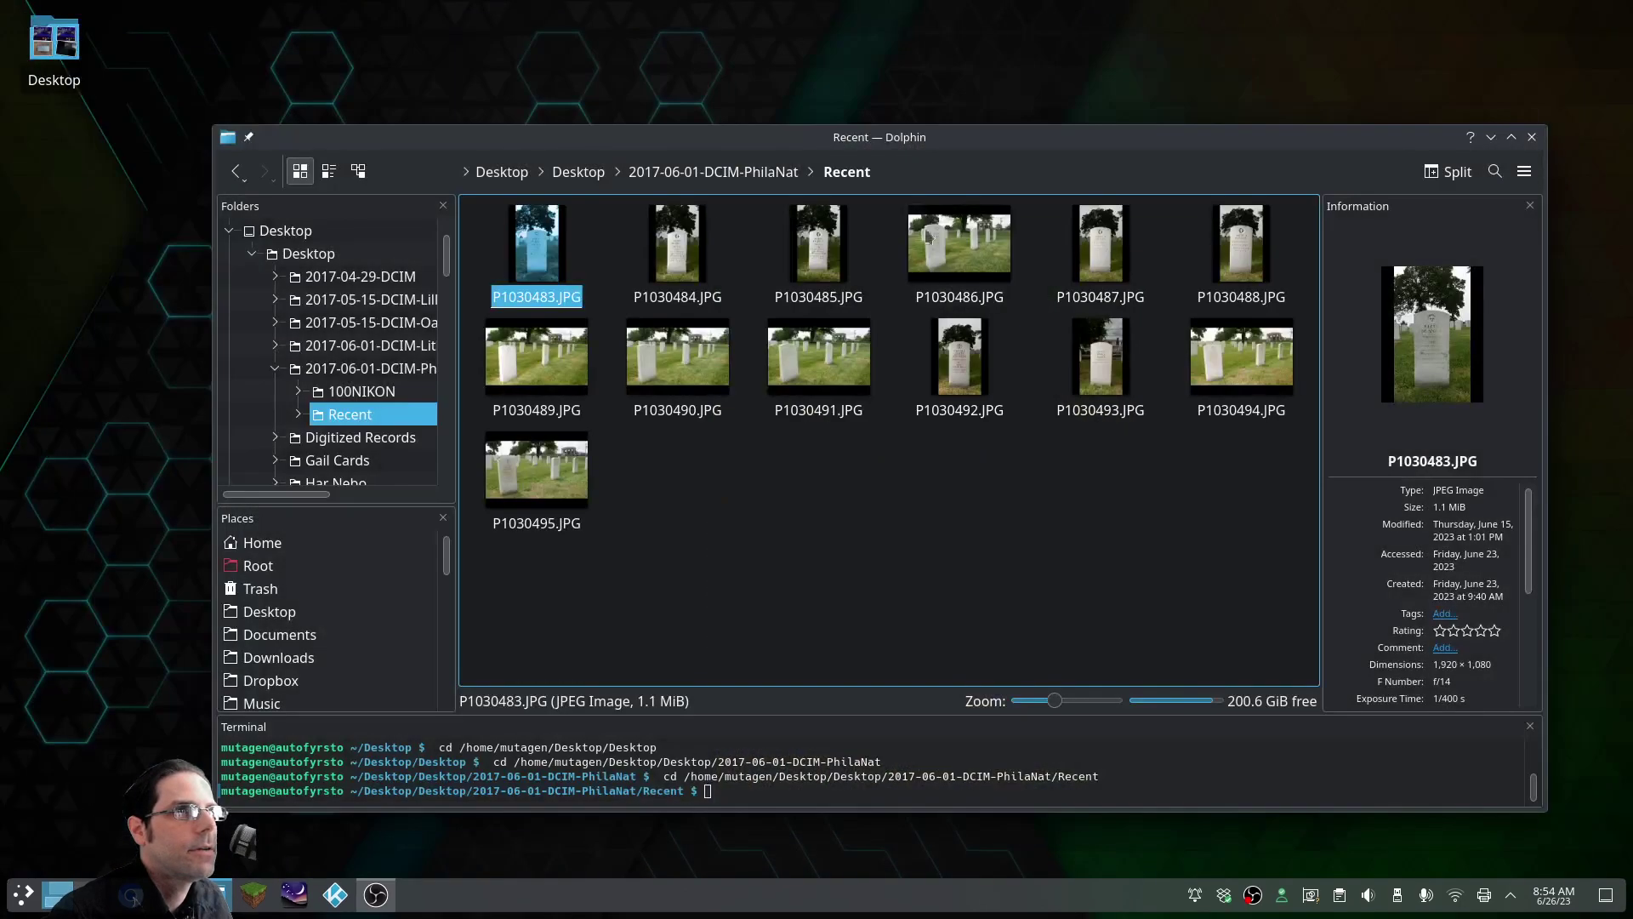
{"action": "left_click_drag", "start_coordinate": [733, 245], "coordinate": [511, 254]}
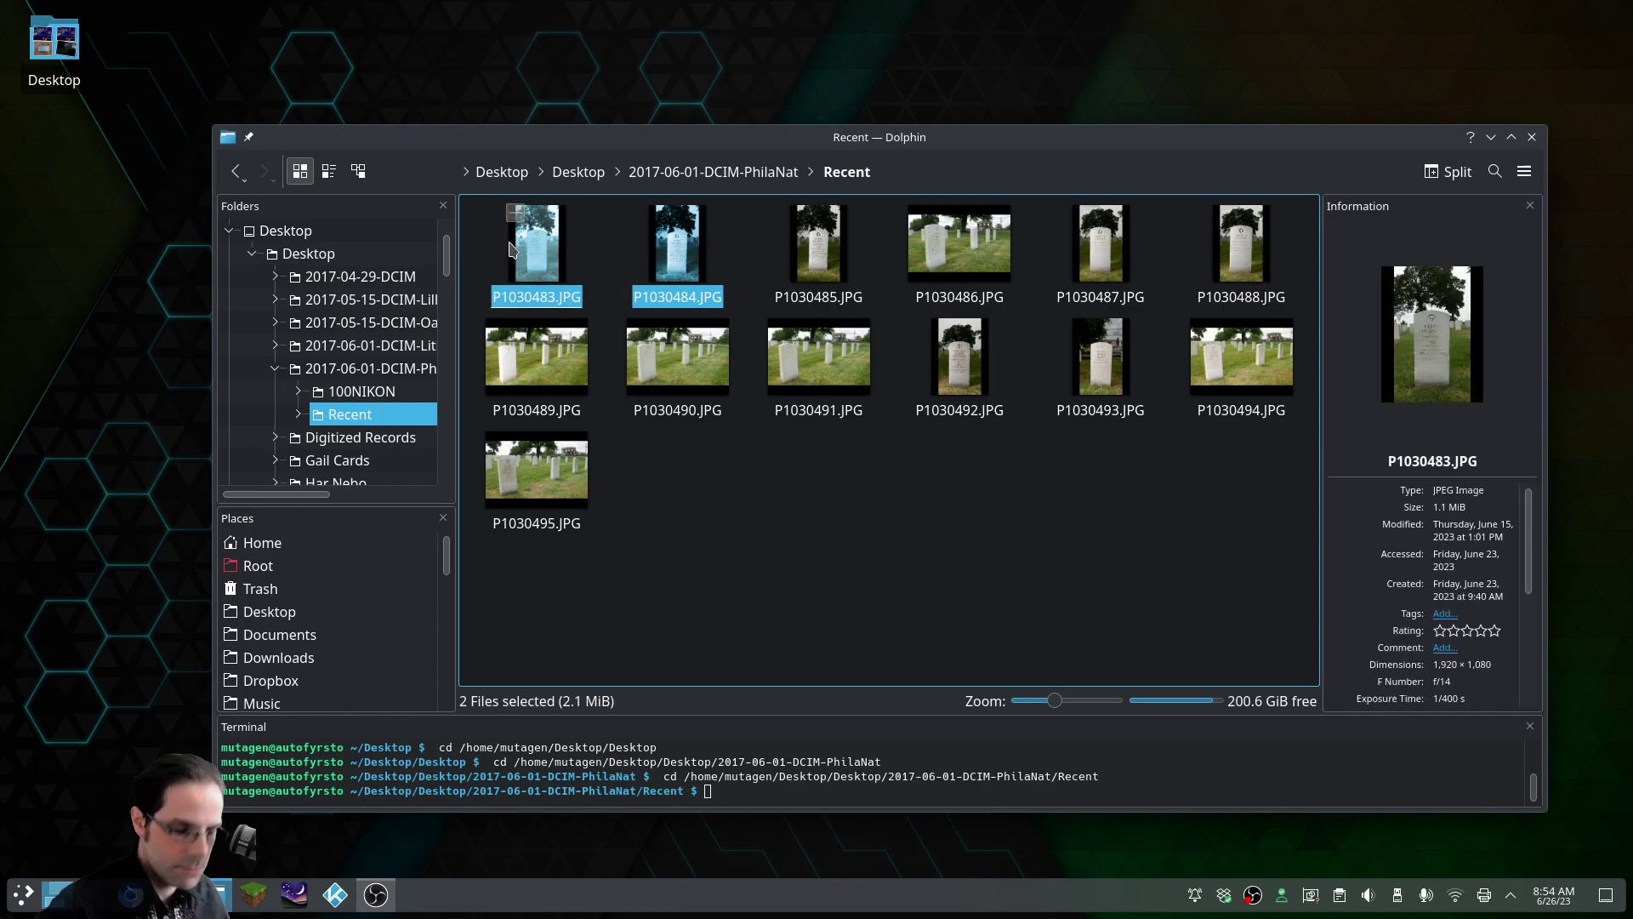
{"action": "key", "text": "Delete"}
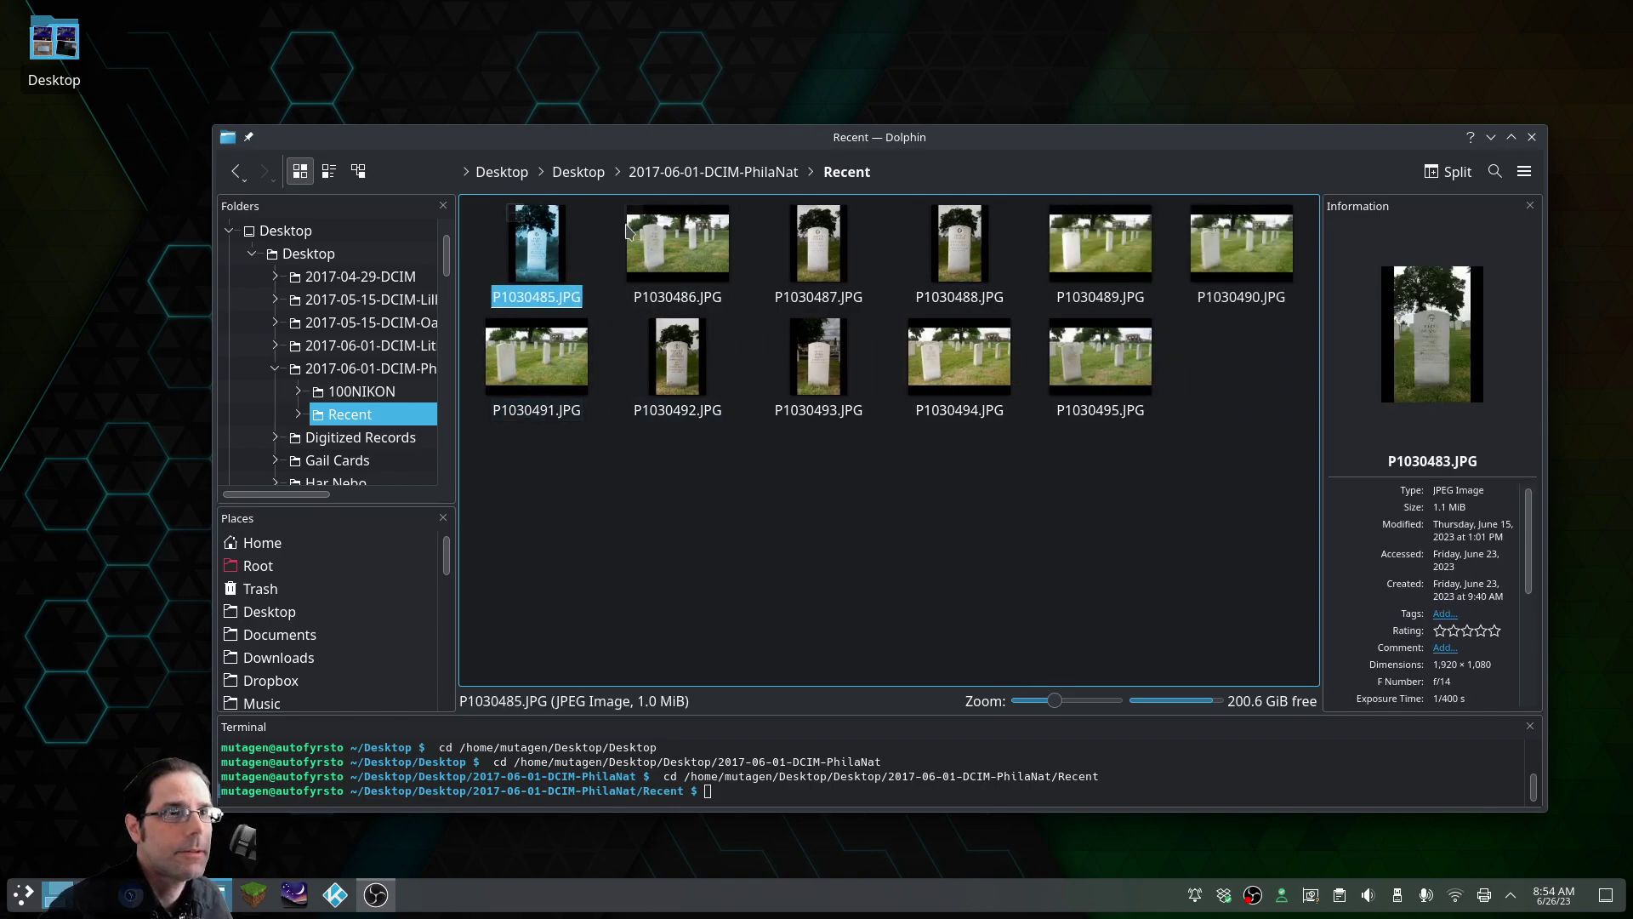
Check in Gwenview that P1030485.JPG now opens as image 1 of 11
{"action": "double_click", "coordinate": [547, 253]}
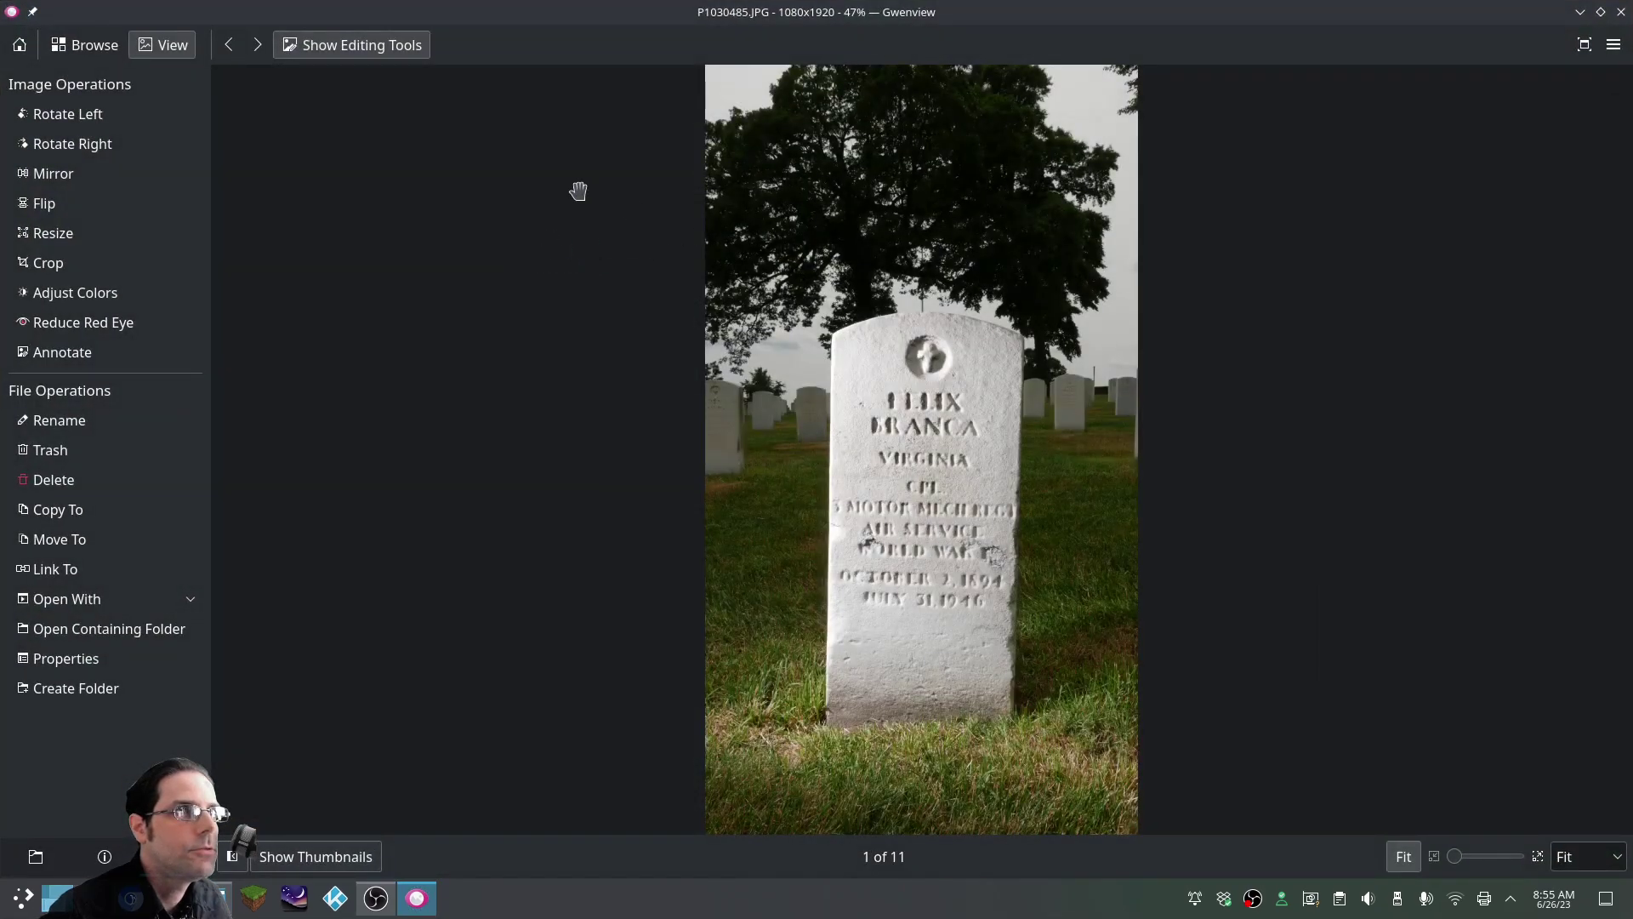
{"action": "left_click", "coordinate": [257, 45]}
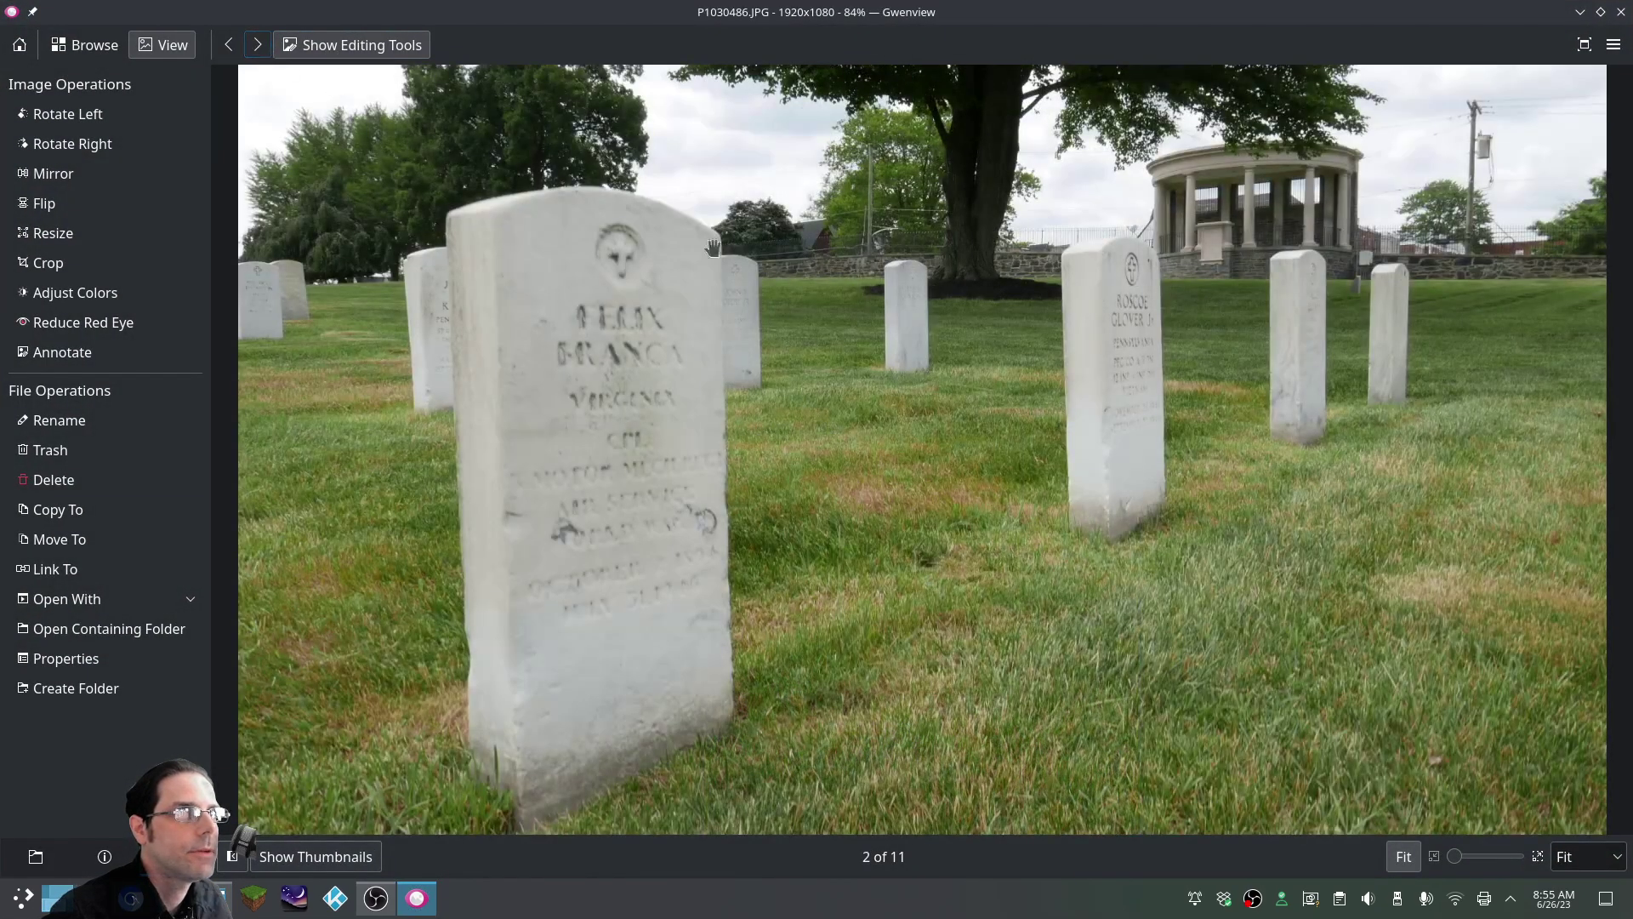
{"action": "left_click", "coordinate": [229, 45]}
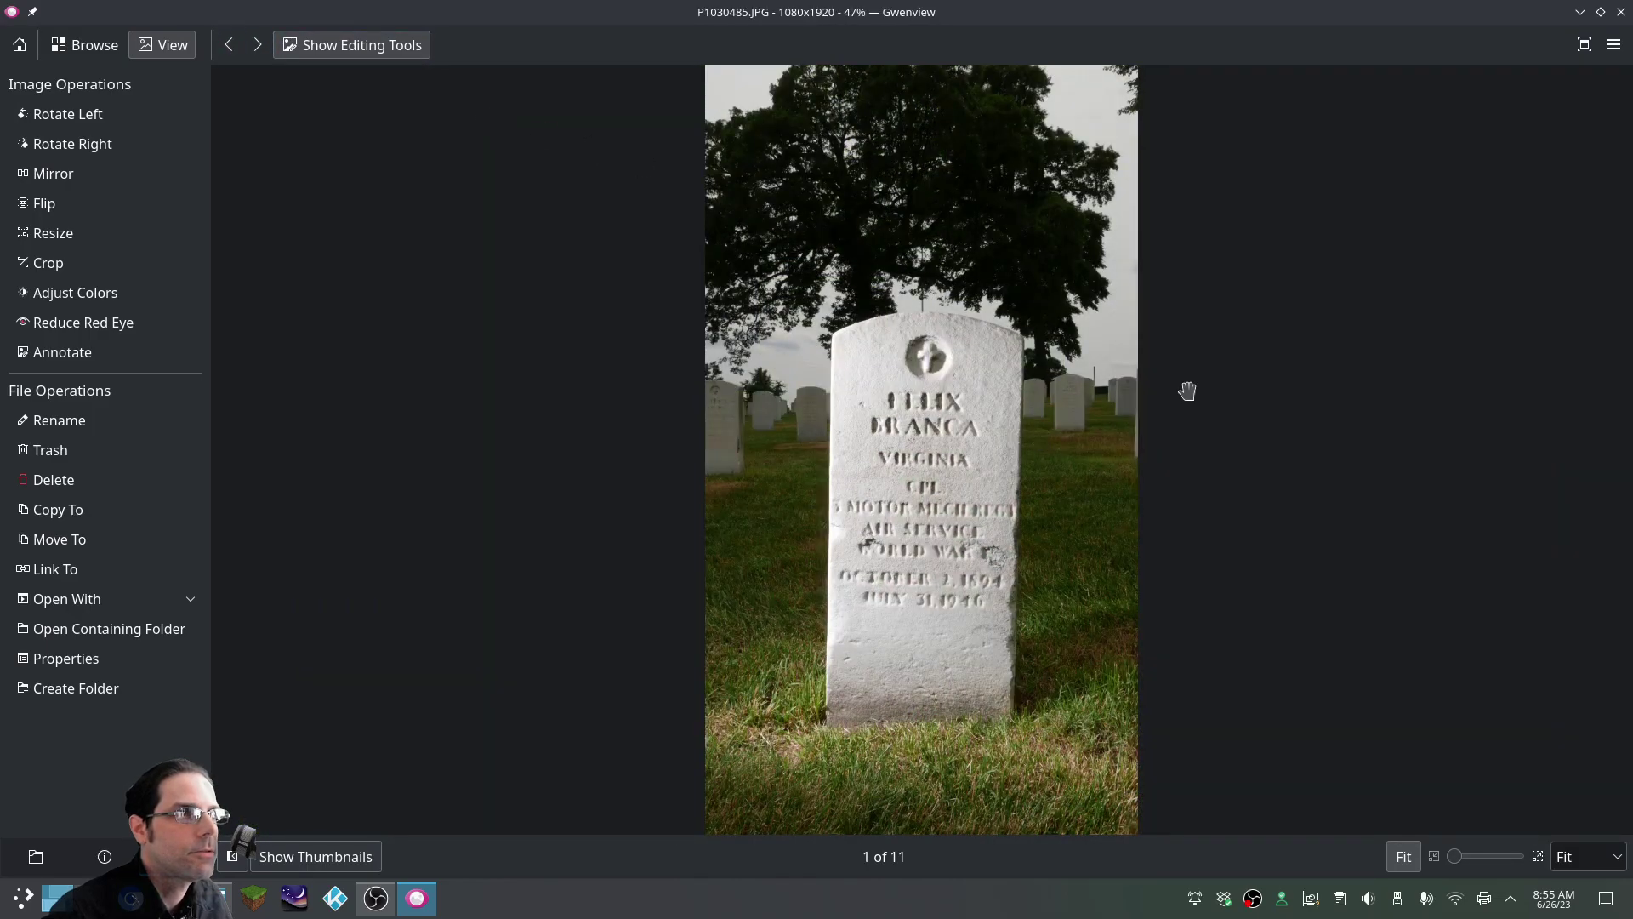
{"action": "left_click", "coordinate": [1621, 12]}
Open P1030485.JPG in GNU Image Manipulation Program via Open With and fit the 1080×1920 image in view
{"action": "right_click", "coordinate": [553, 259]}
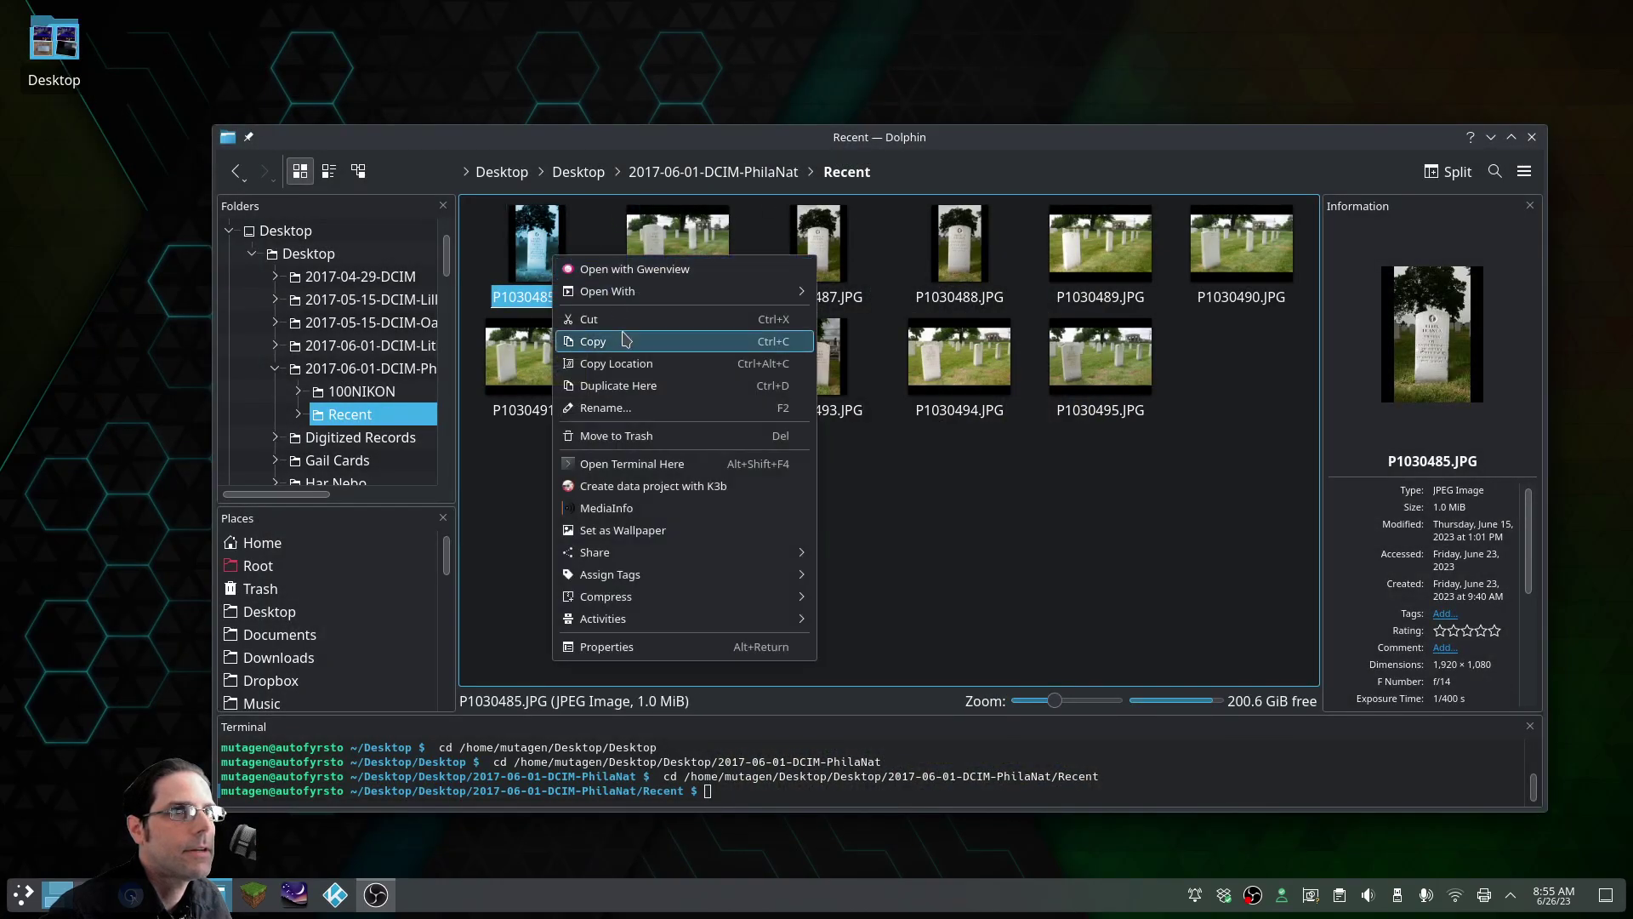
{"action": "mouse_move", "coordinate": [676, 290]}
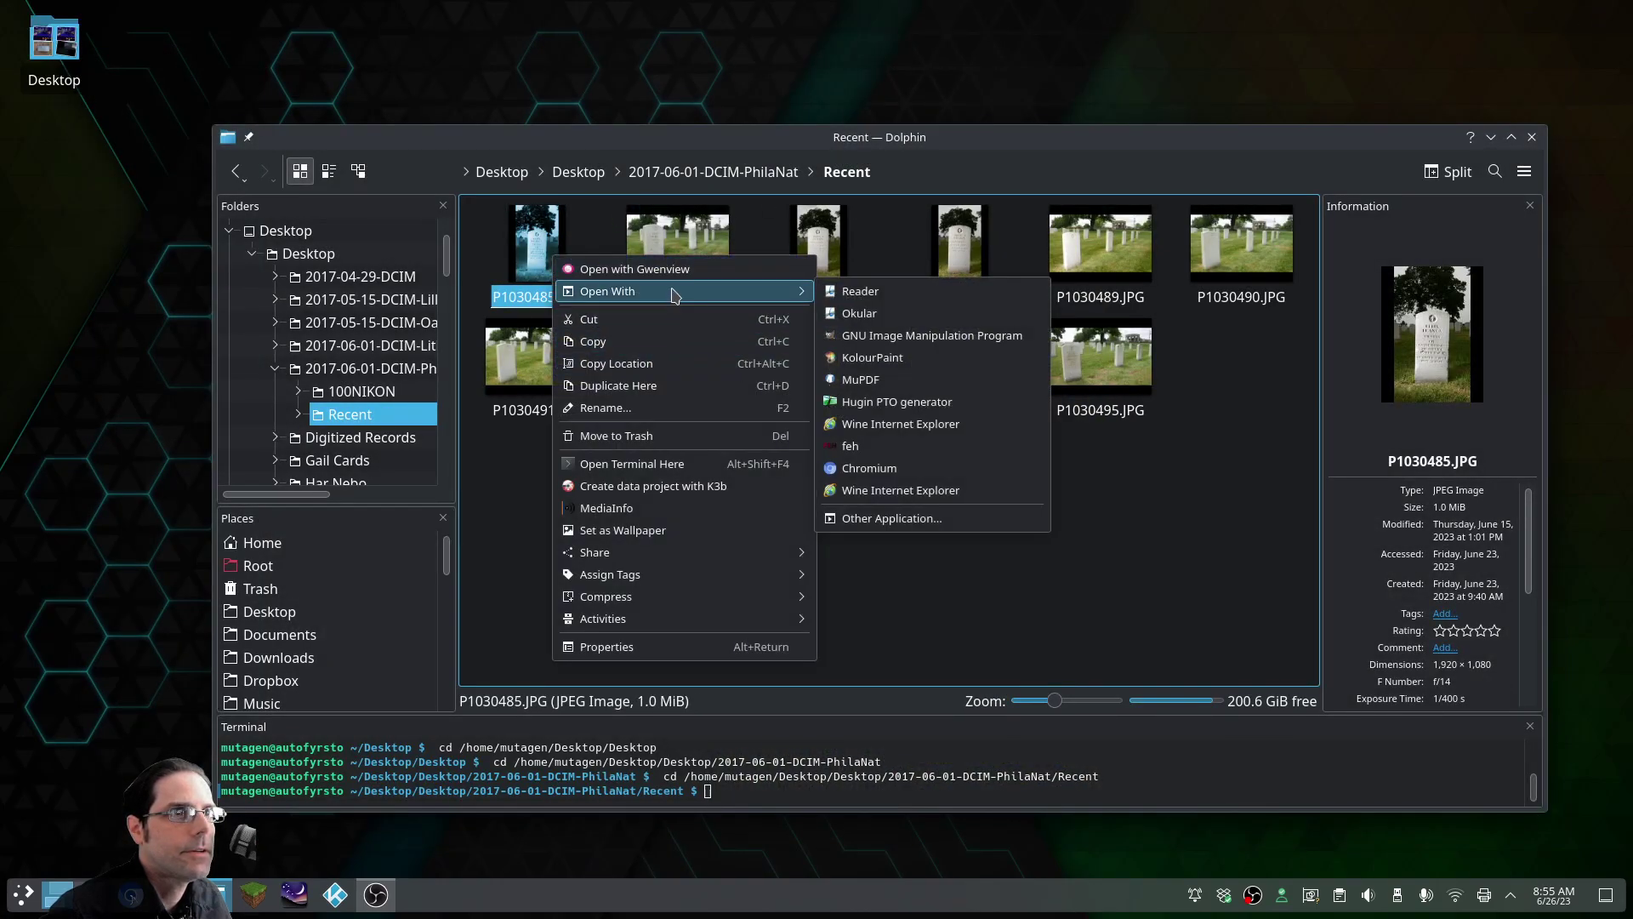
{"action": "left_click", "coordinate": [879, 337]}
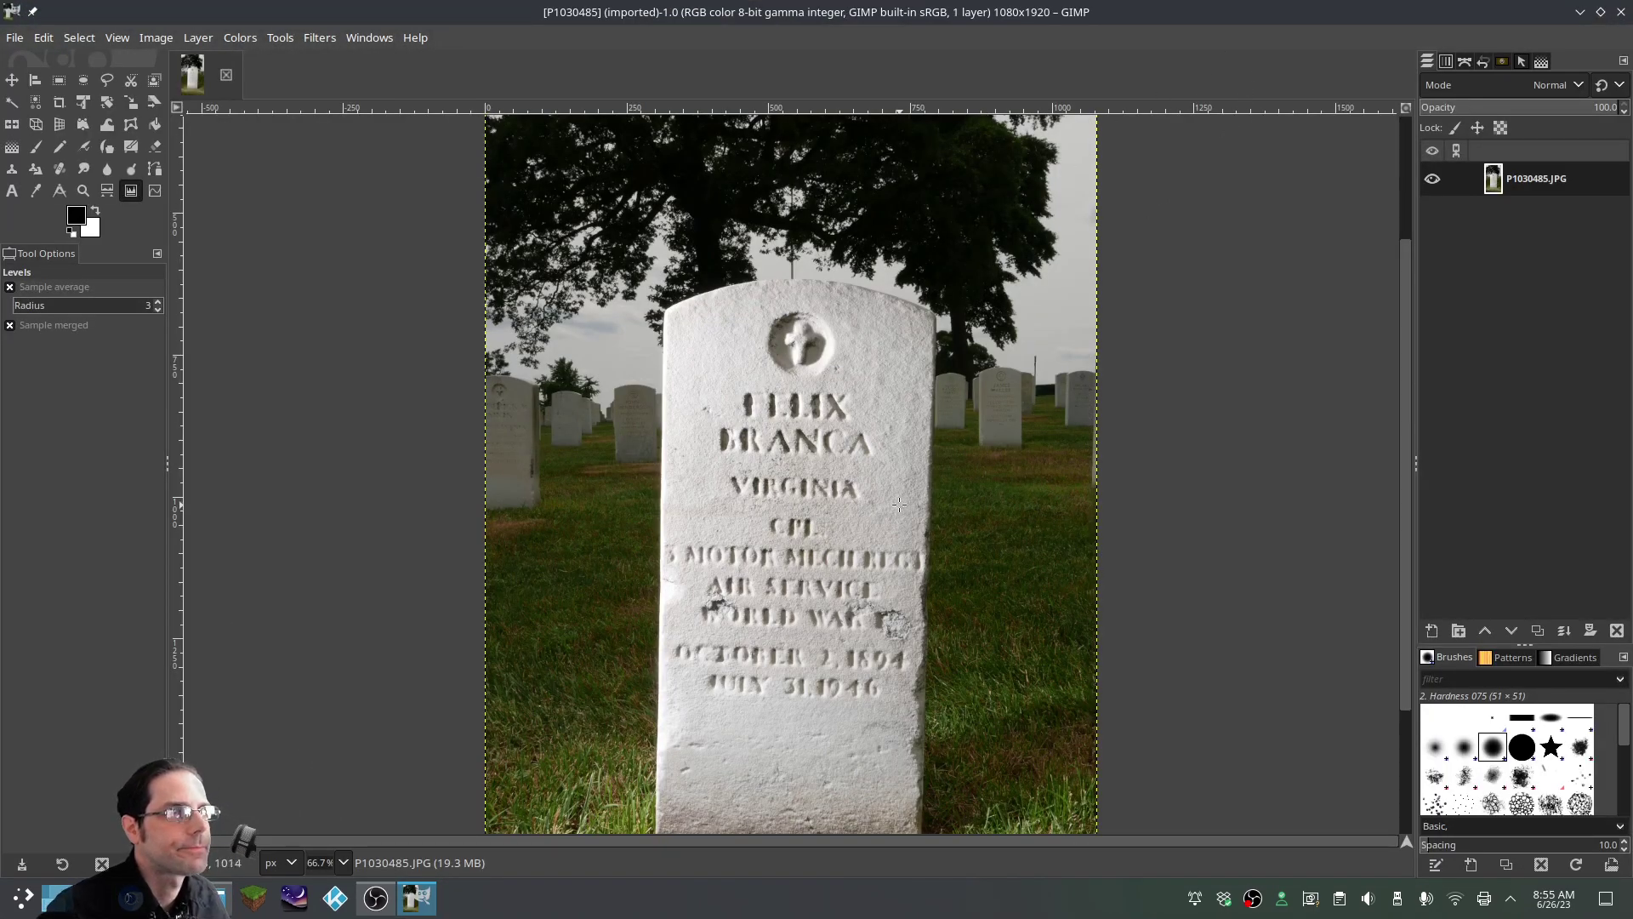
{"action": "scroll", "coordinate": [1125, 433], "scroll_direction": "down", "scroll_amount": 2}
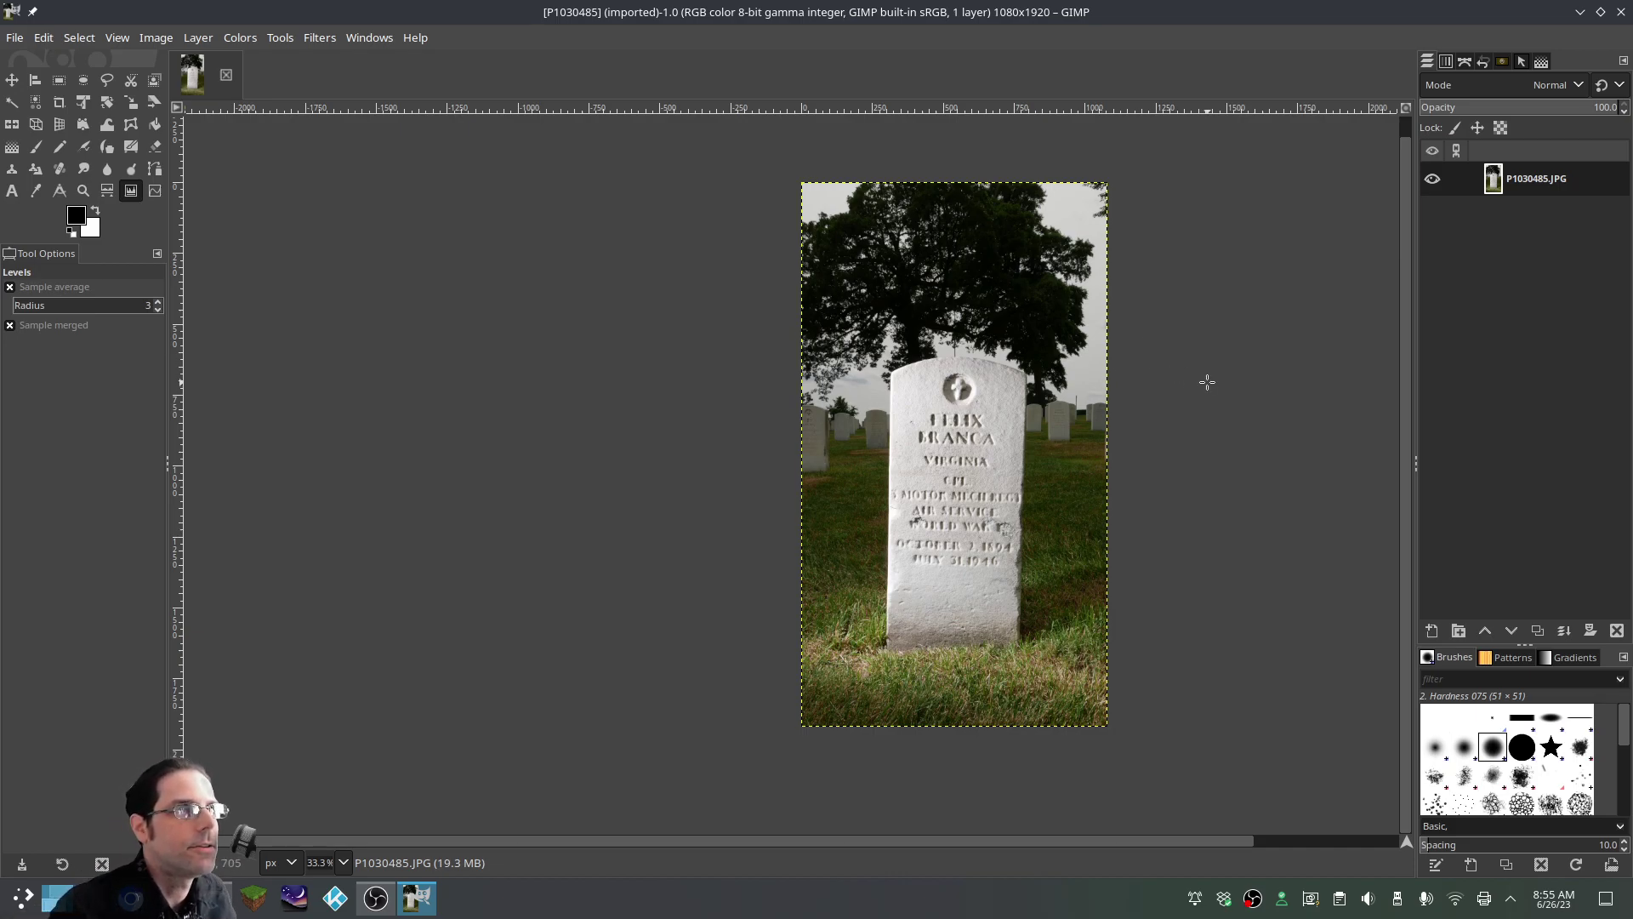
{"action": "scroll", "coordinate": [1207, 383], "scroll_direction": "up", "scroll_amount": 2}
{"action": "scroll", "coordinate": [1200, 379], "scroll_direction": "down", "scroll_amount": 1}
{"action": "scroll", "coordinate": [1200, 379], "scroll_direction": "down", "scroll_amount": 1}
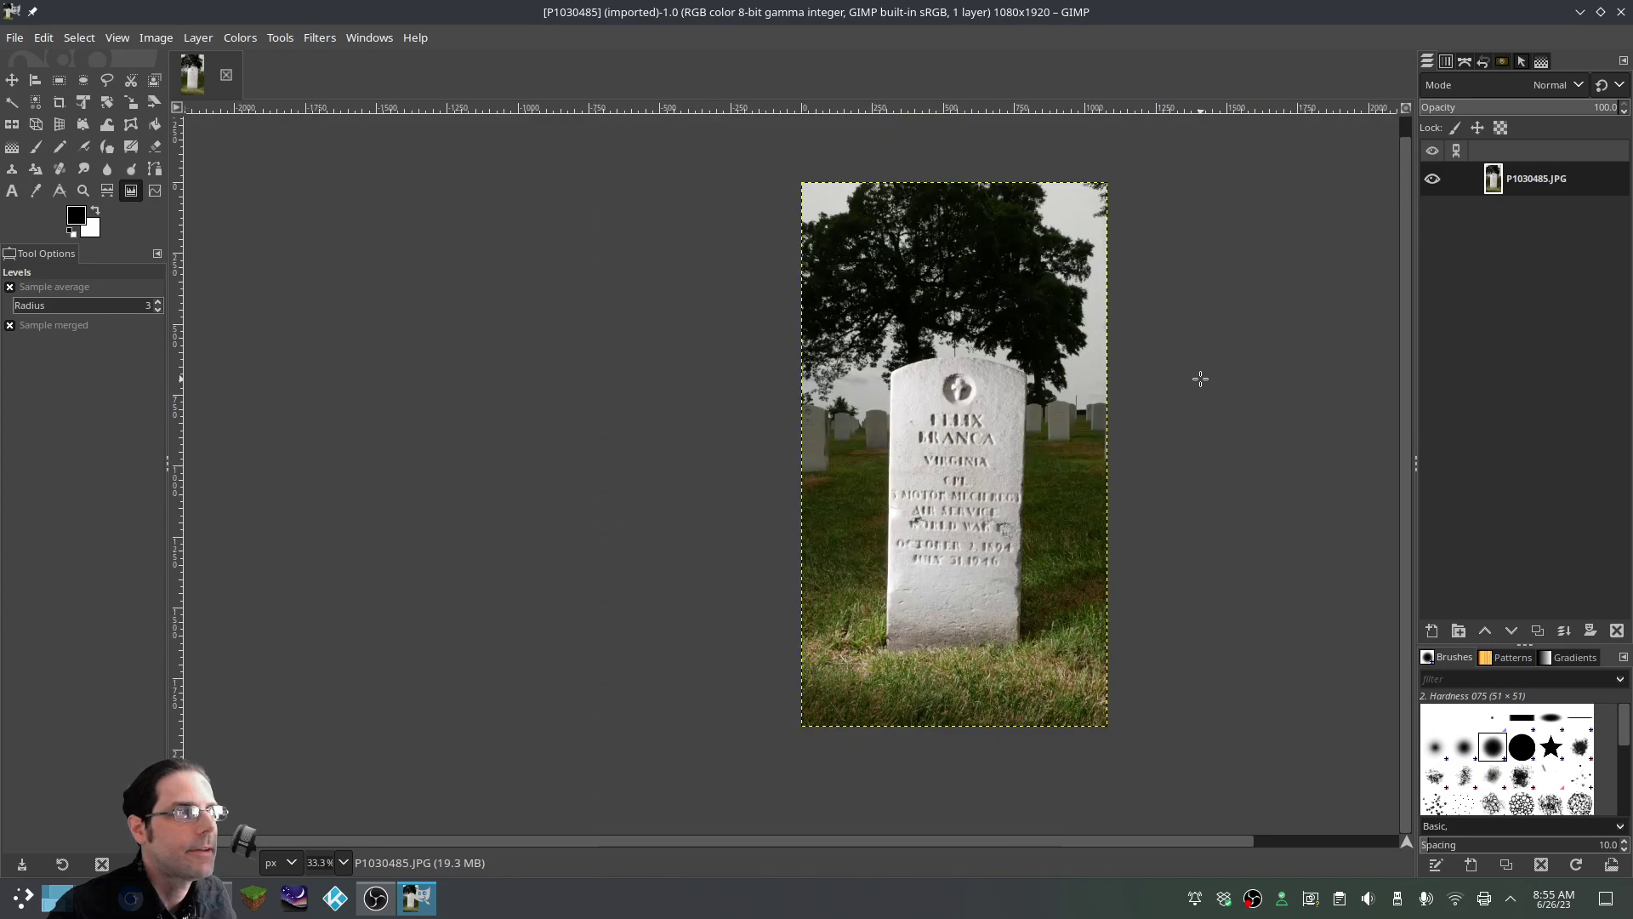
{"action": "scroll", "coordinate": [1201, 378], "scroll_direction": "up", "scroll_amount": 1}
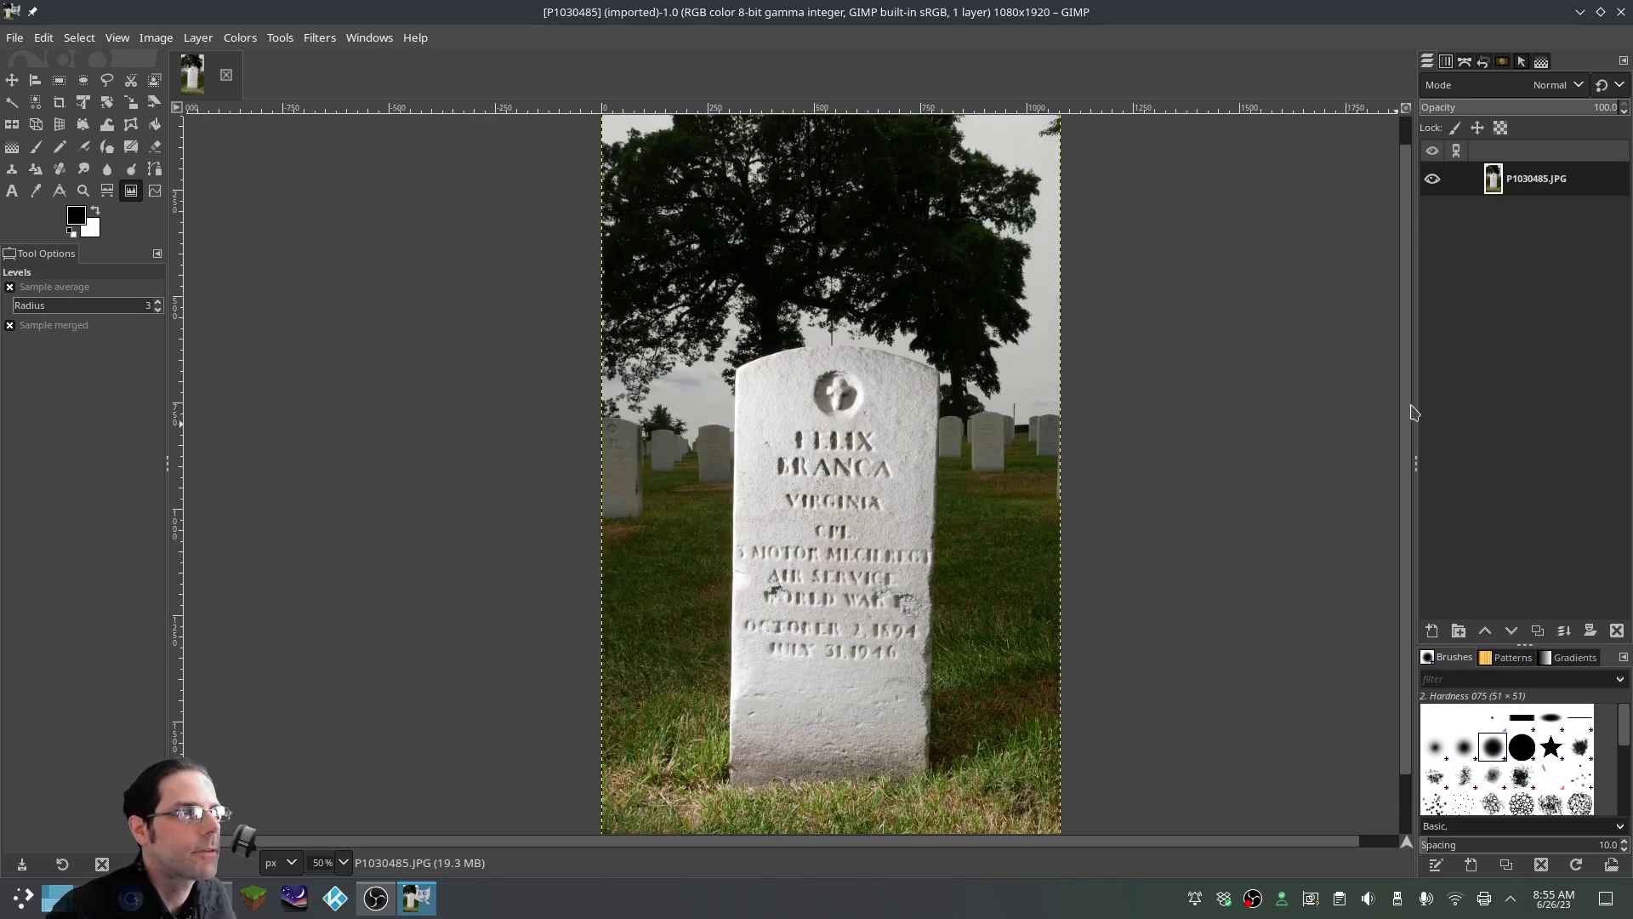
{"action": "scroll", "coordinate": [852, 383], "scroll_direction": "down", "scroll_amount": 2}
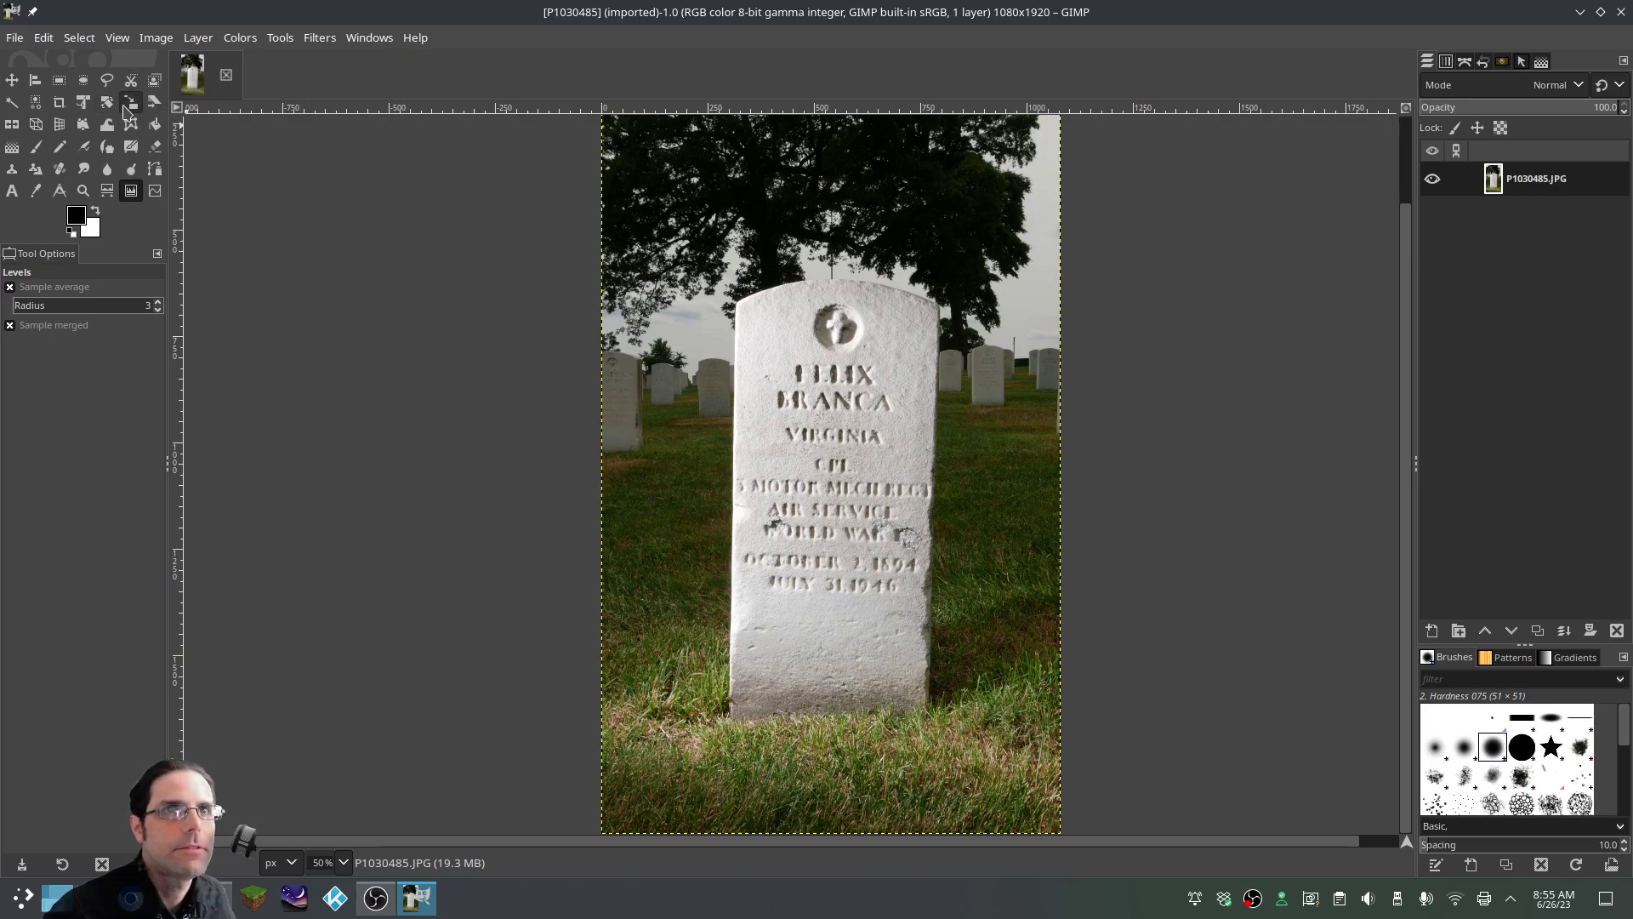
Rotate the photo by -1.03 degrees with the Rotate tool to straighten the headstone
{"action": "left_click", "coordinate": [107, 102]}
{"action": "left_click", "coordinate": [649, 483]}
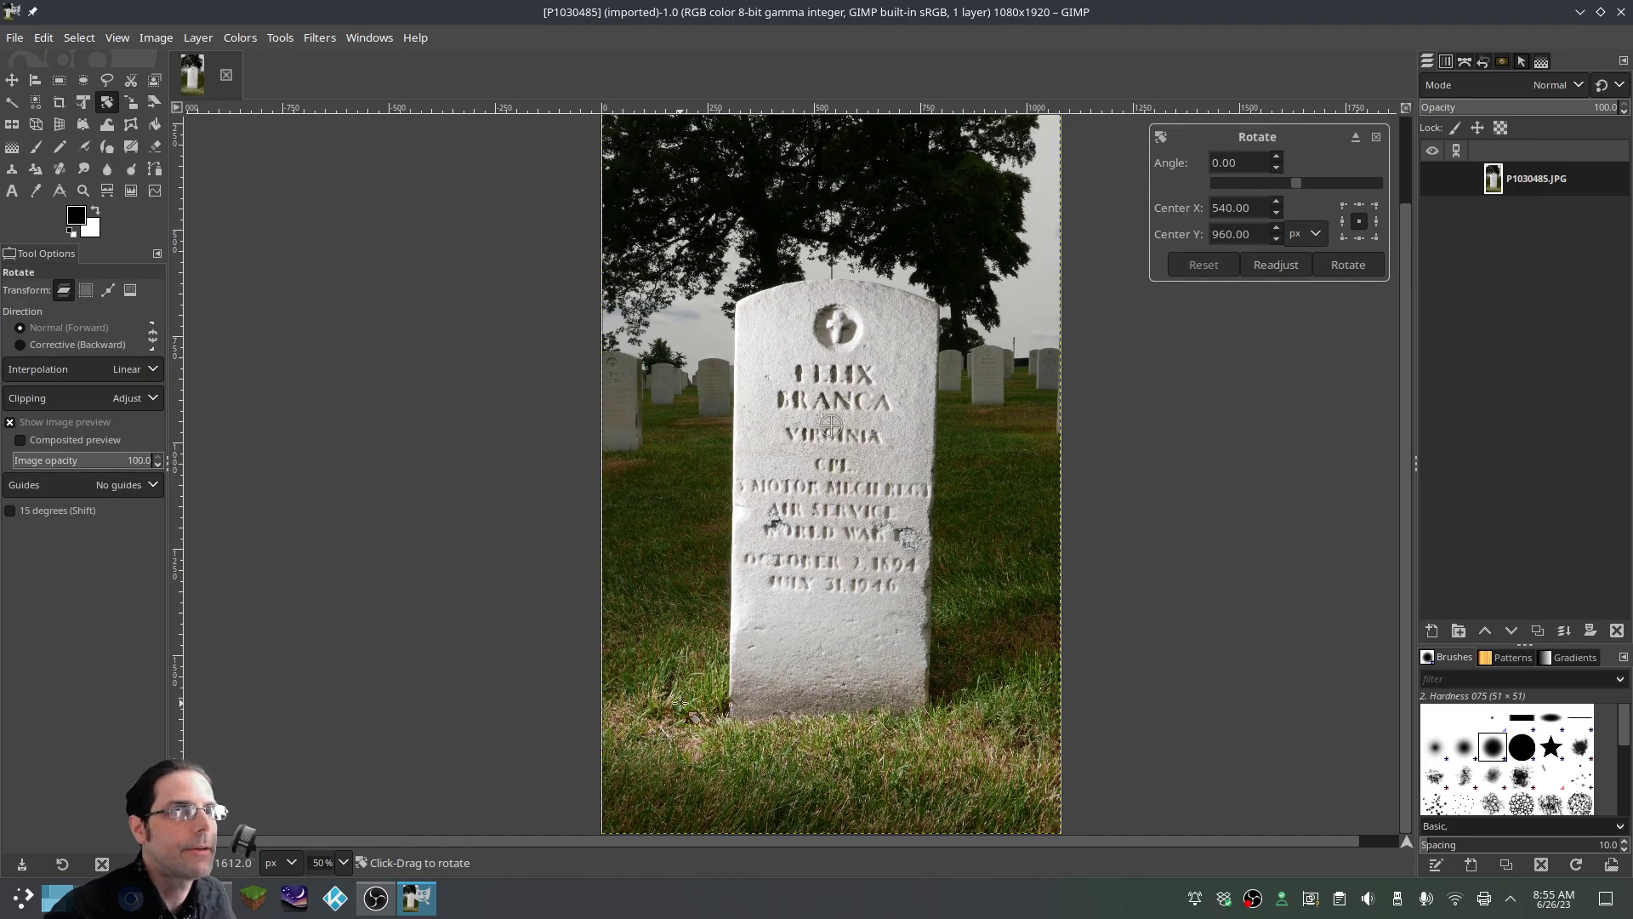
{"action": "left_click_drag", "start_coordinate": [695, 741], "coordinate": [700, 742]}
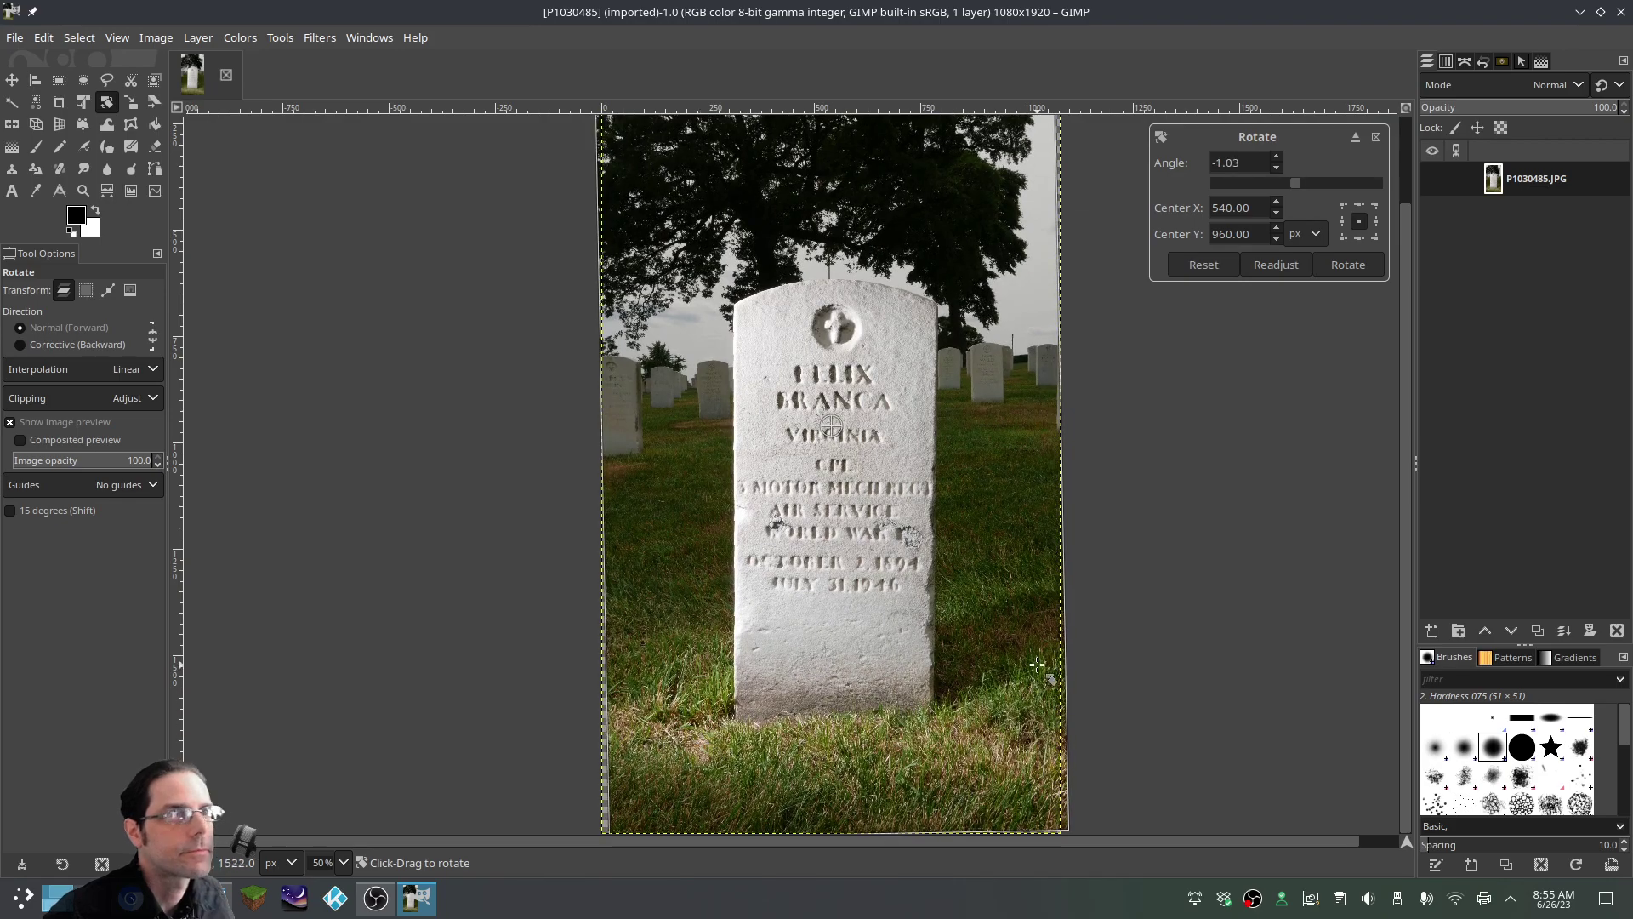
{"action": "left_click", "coordinate": [1356, 137]}
{"action": "left_click_drag", "start_coordinate": [238, 457], "coordinate": [566, 388]}
{"action": "left_click", "coordinate": [604, 565]}
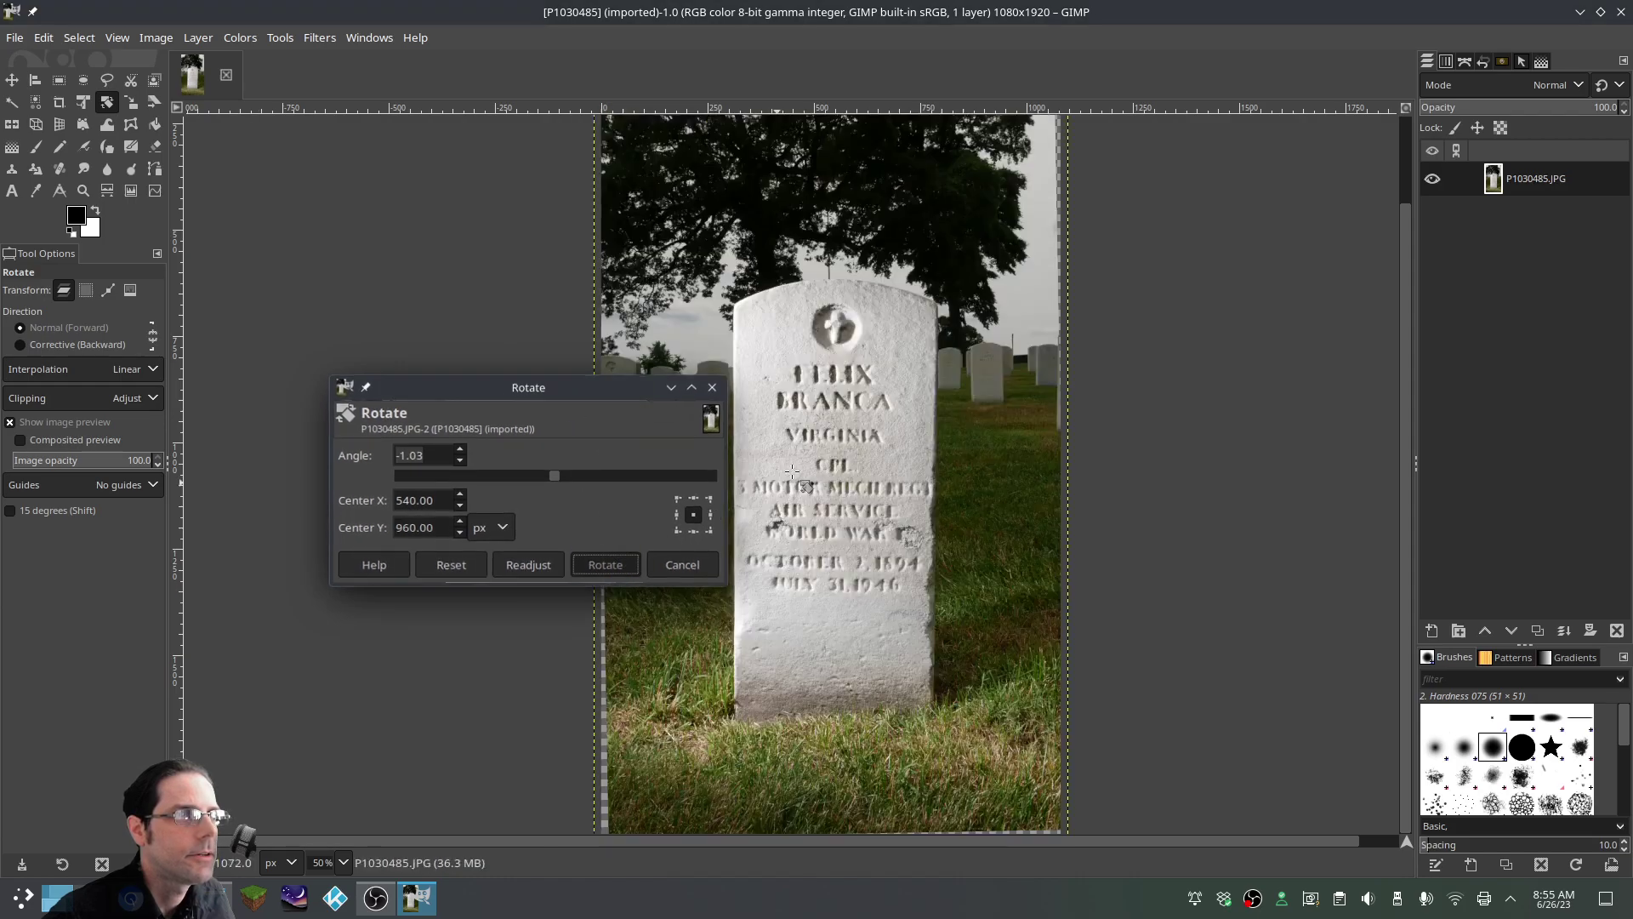
Try a further small rotation, then cancel it and keep the -1.03 degree result
{"action": "scroll", "coordinate": [1022, 517], "scroll_direction": "up", "scroll_amount": 1}
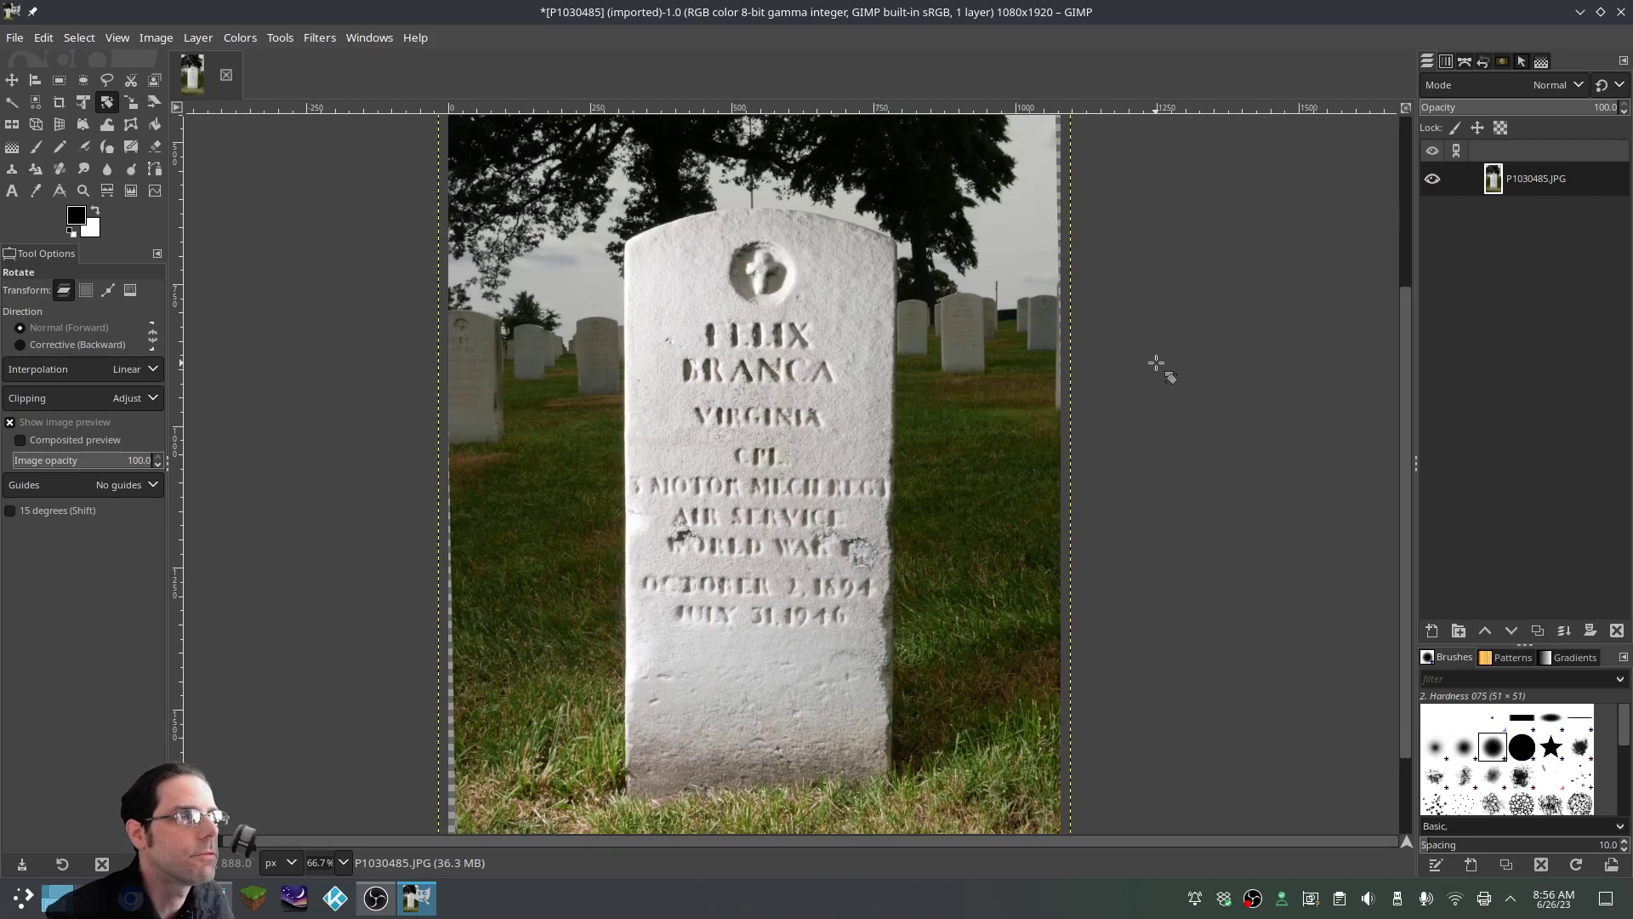
{"action": "left_click_drag", "start_coordinate": [1405, 349], "coordinate": [1412, 179]}
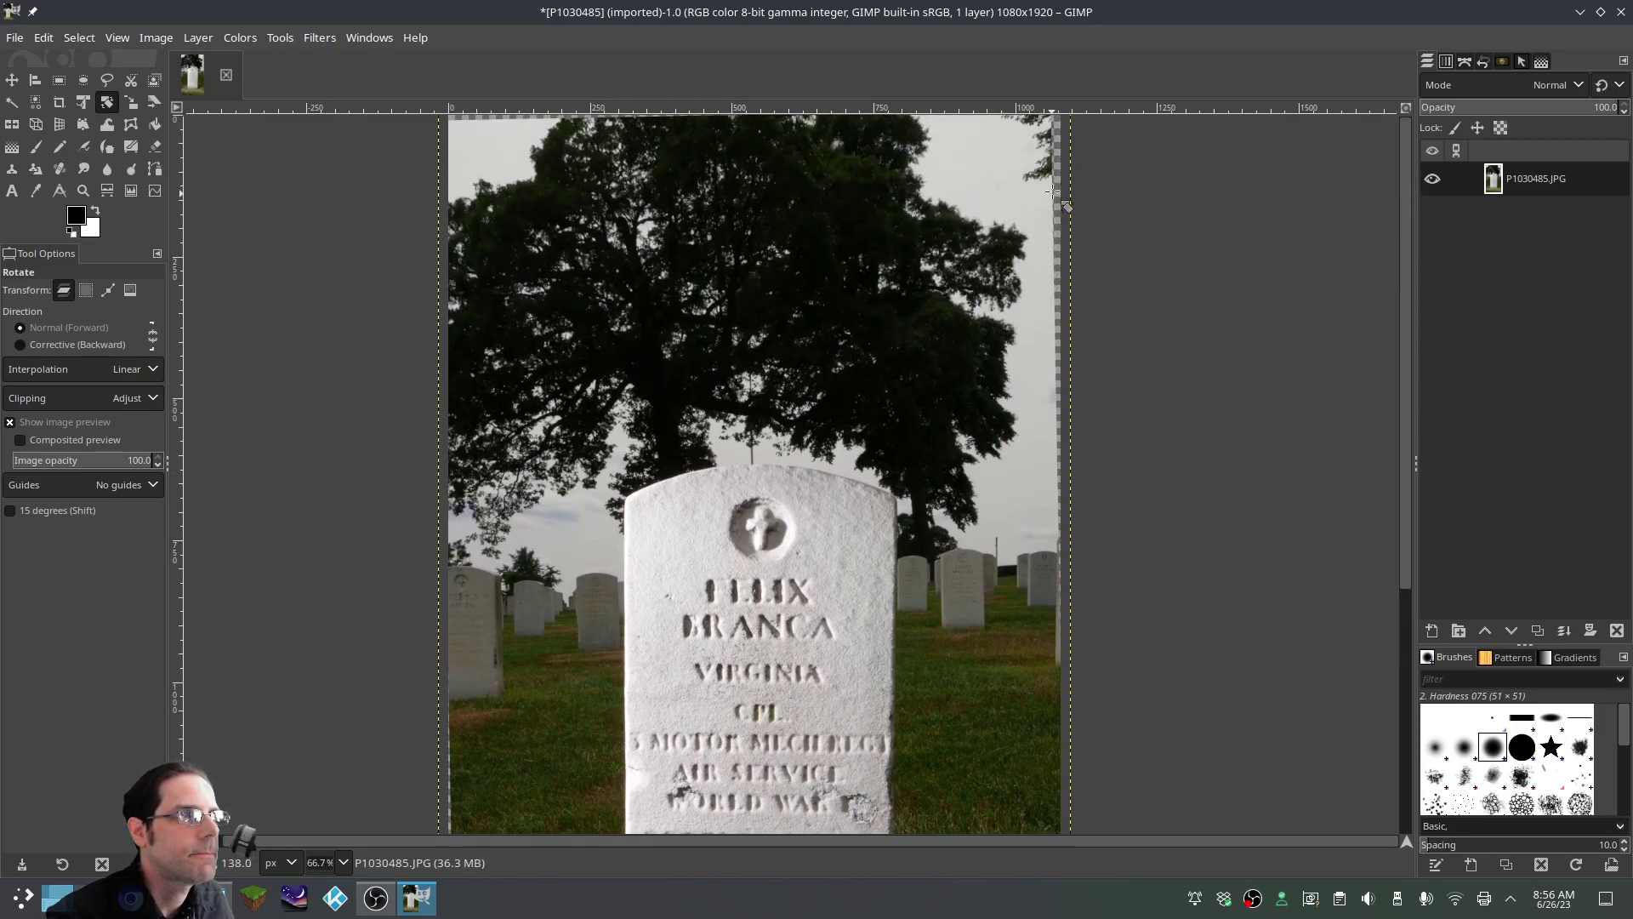
{"action": "left_click_drag", "start_coordinate": [1053, 170], "coordinate": [1078, 262]}
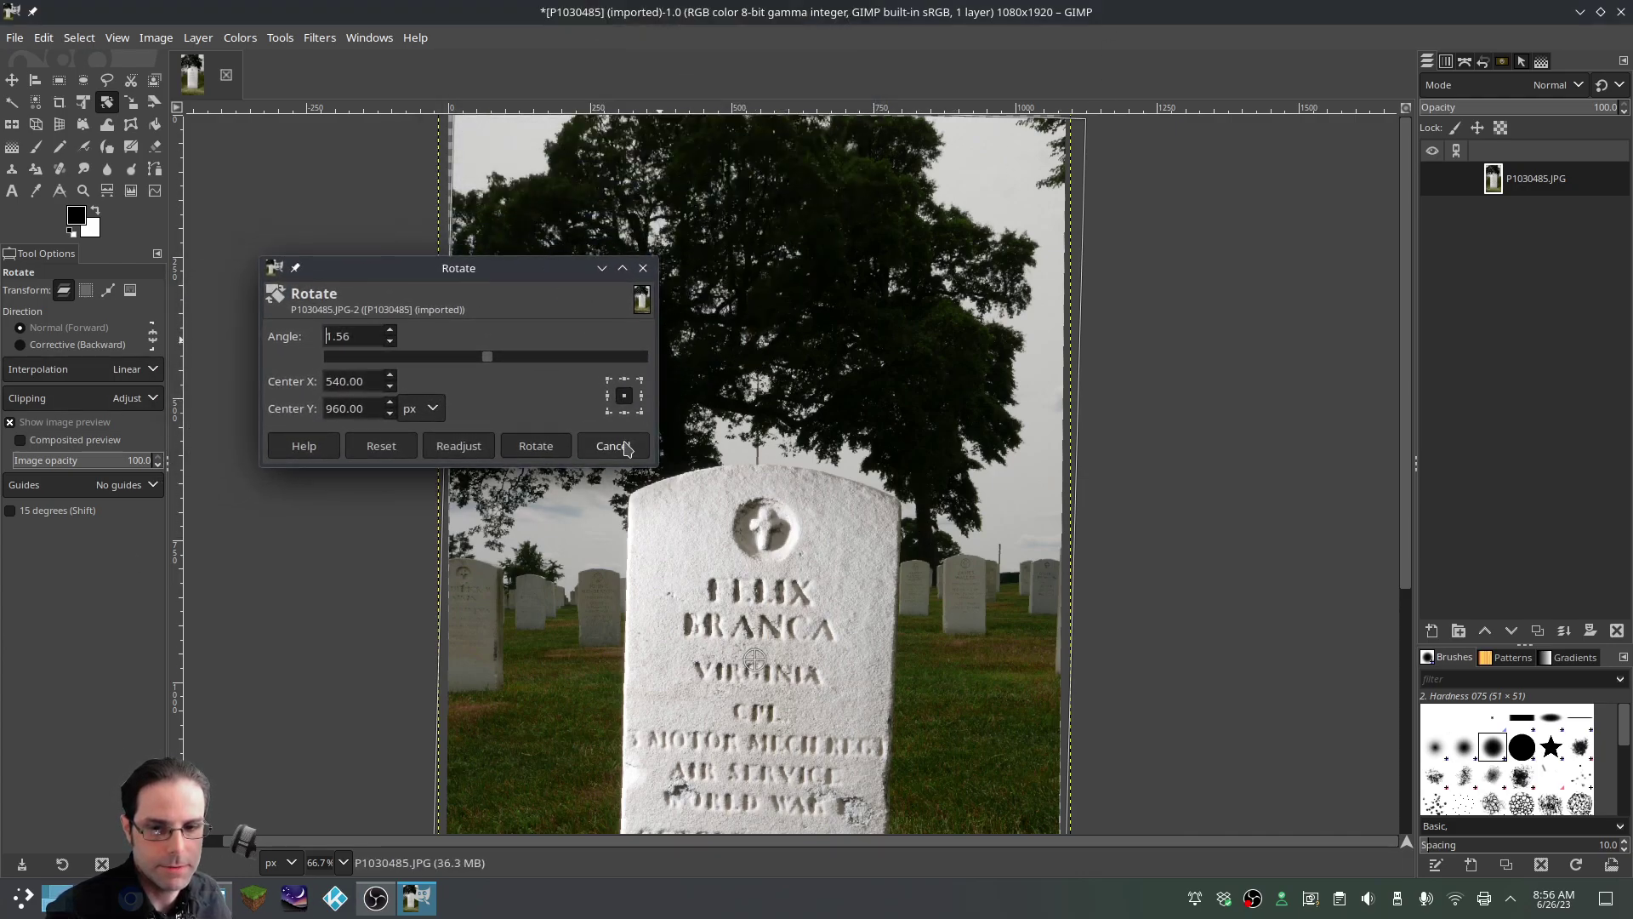
{"action": "left_click", "coordinate": [627, 448]}
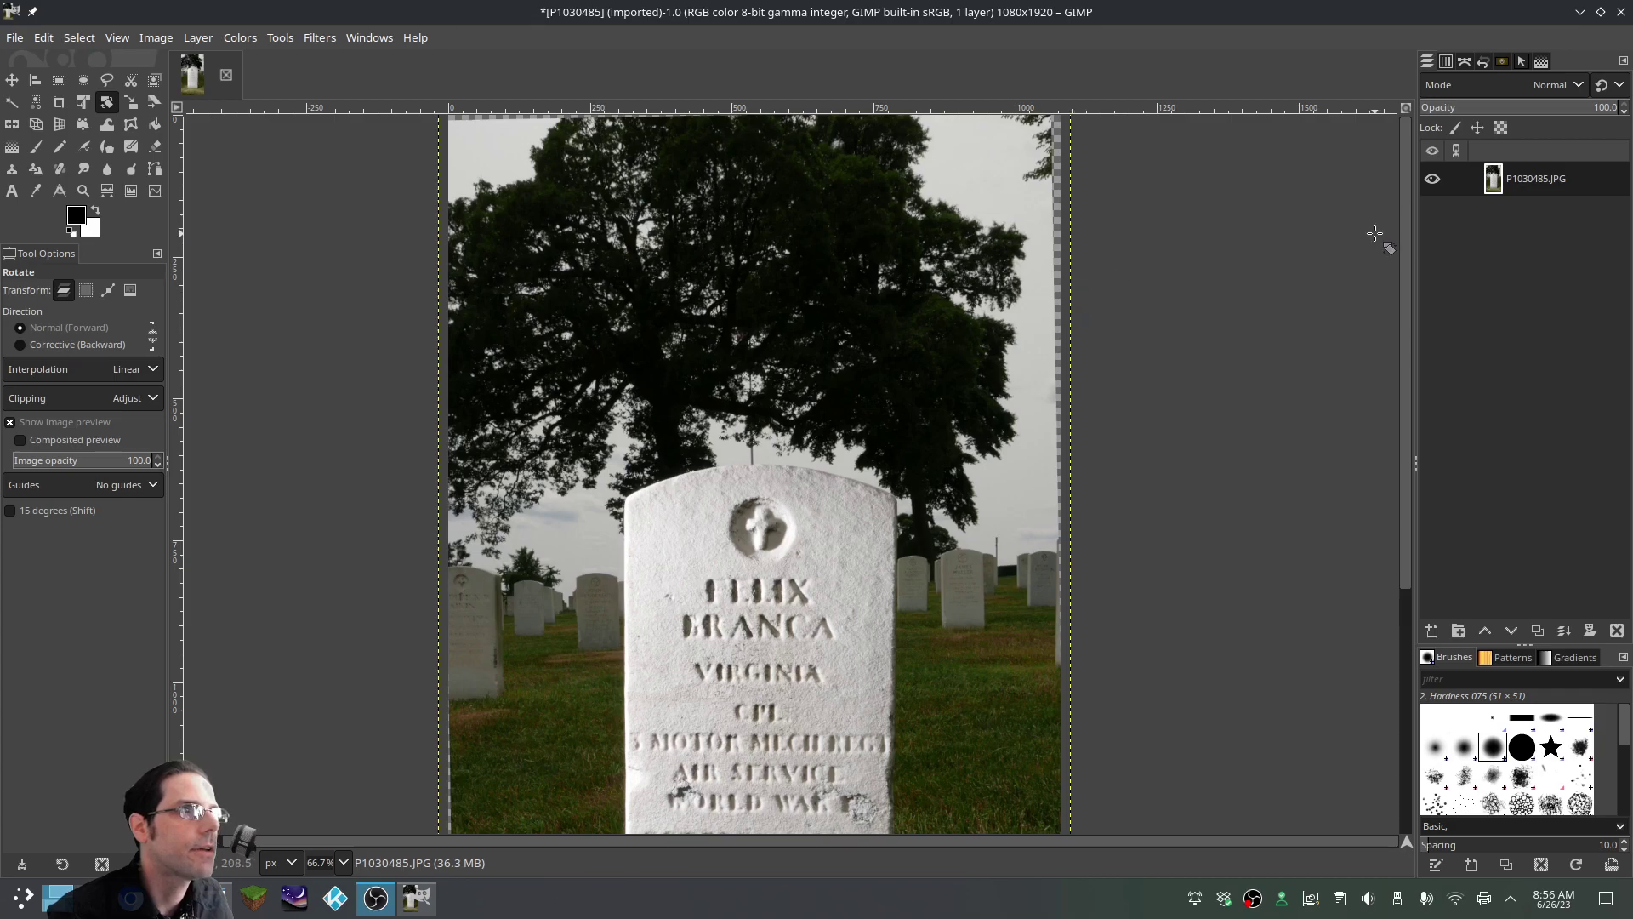
{"action": "scroll", "coordinate": [1055, 281], "scroll_direction": "down", "scroll_amount": 3}
{"action": "scroll", "coordinate": [1055, 281], "scroll_direction": "up", "scroll_amount": 3}
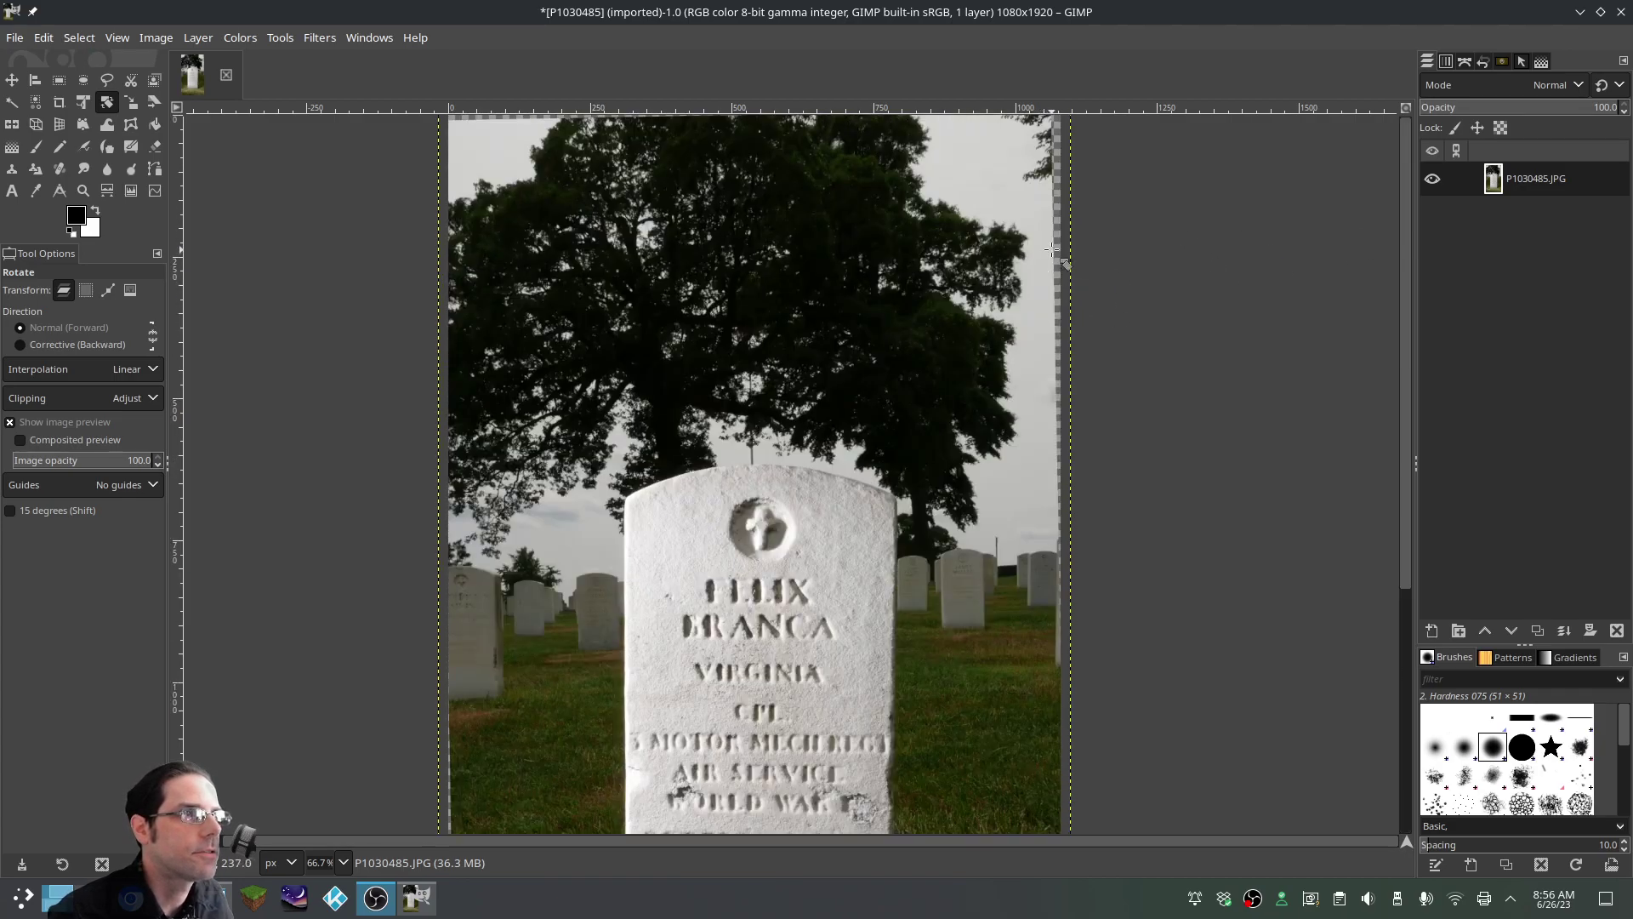
{"action": "scroll", "coordinate": [946, 508], "scroll_direction": "down", "scroll_amount": 5}
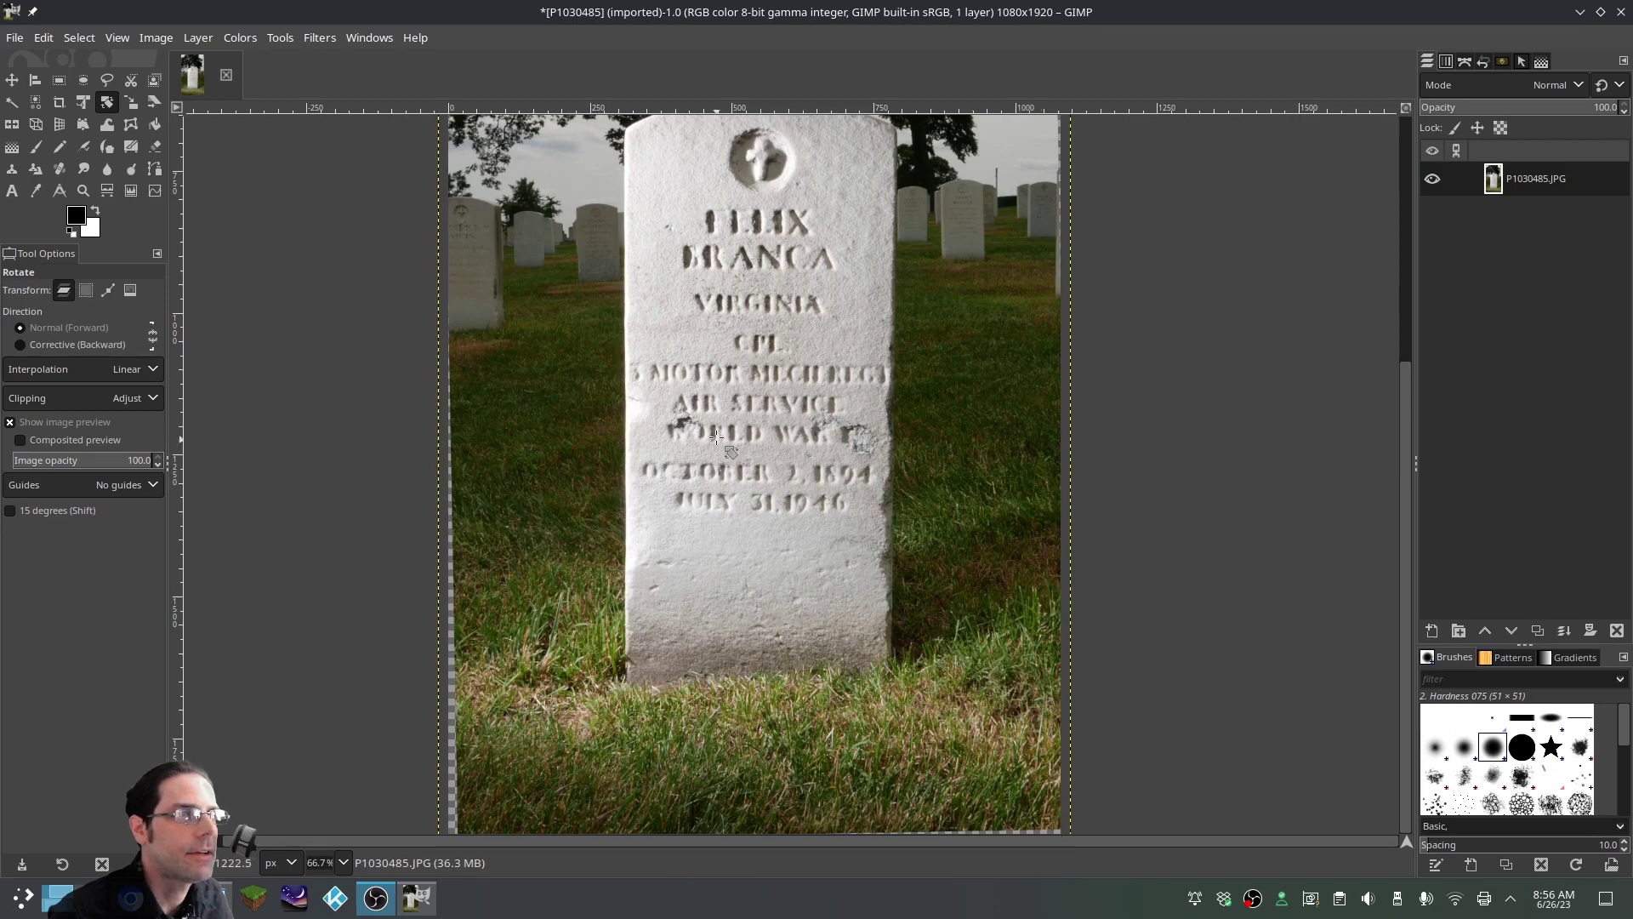
{"action": "scroll", "coordinate": [443, 208], "scroll_direction": "up", "scroll_amount": 5}
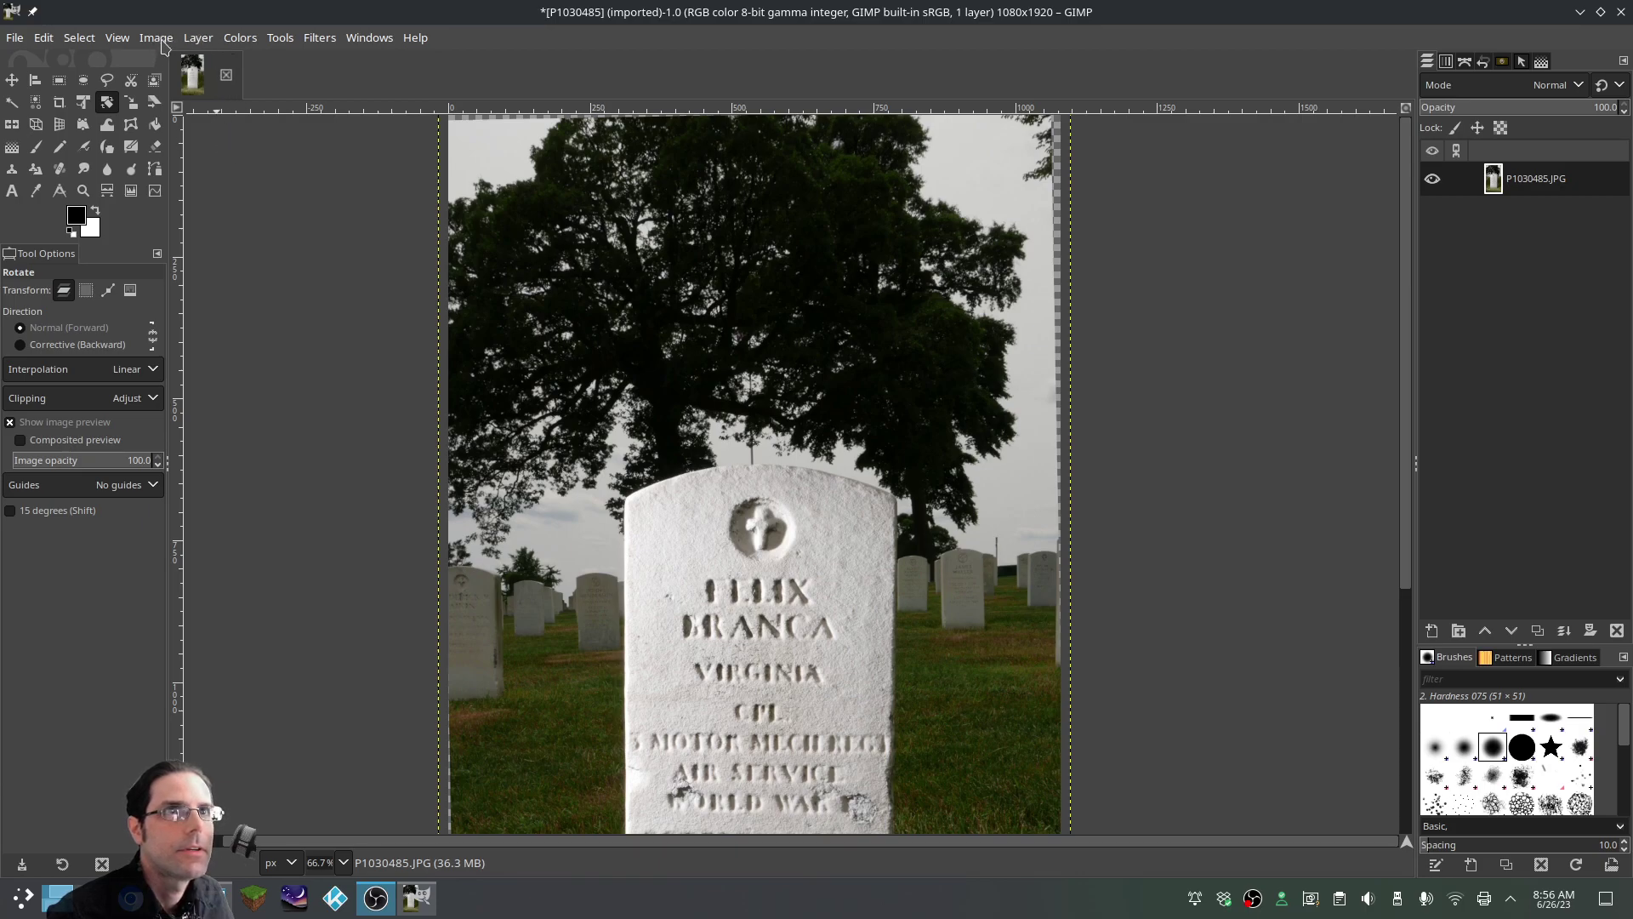
Resize the canvas to a linked 1040 × 1849, centred at offset −20, −35
{"action": "left_click", "coordinate": [197, 39]}
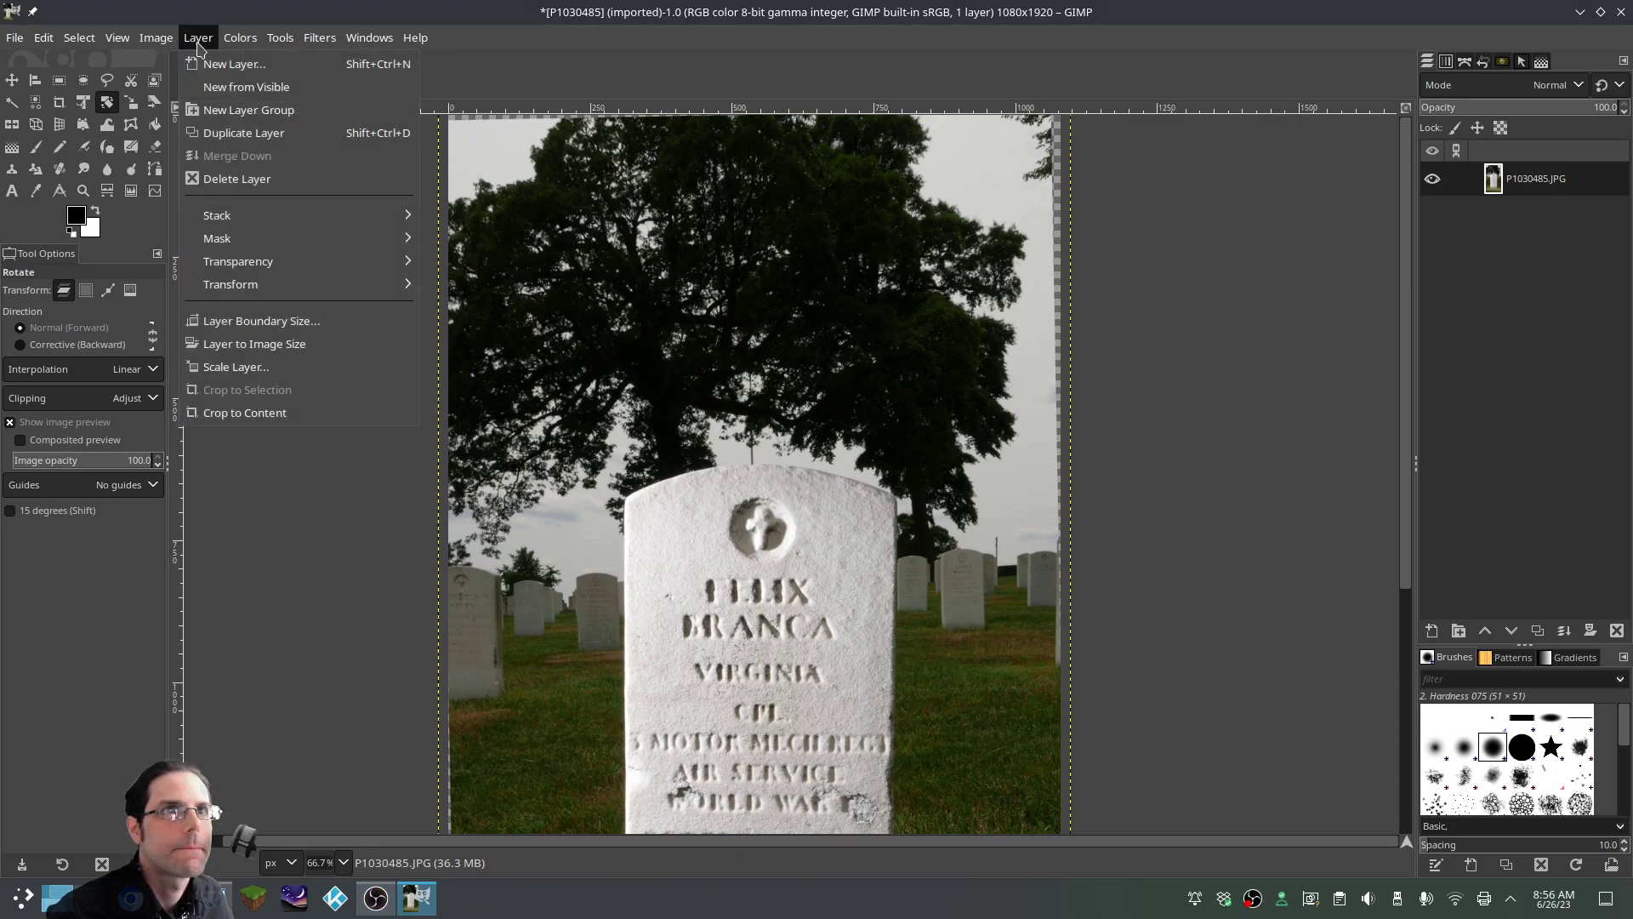
{"action": "mouse_move", "coordinate": [156, 38]}
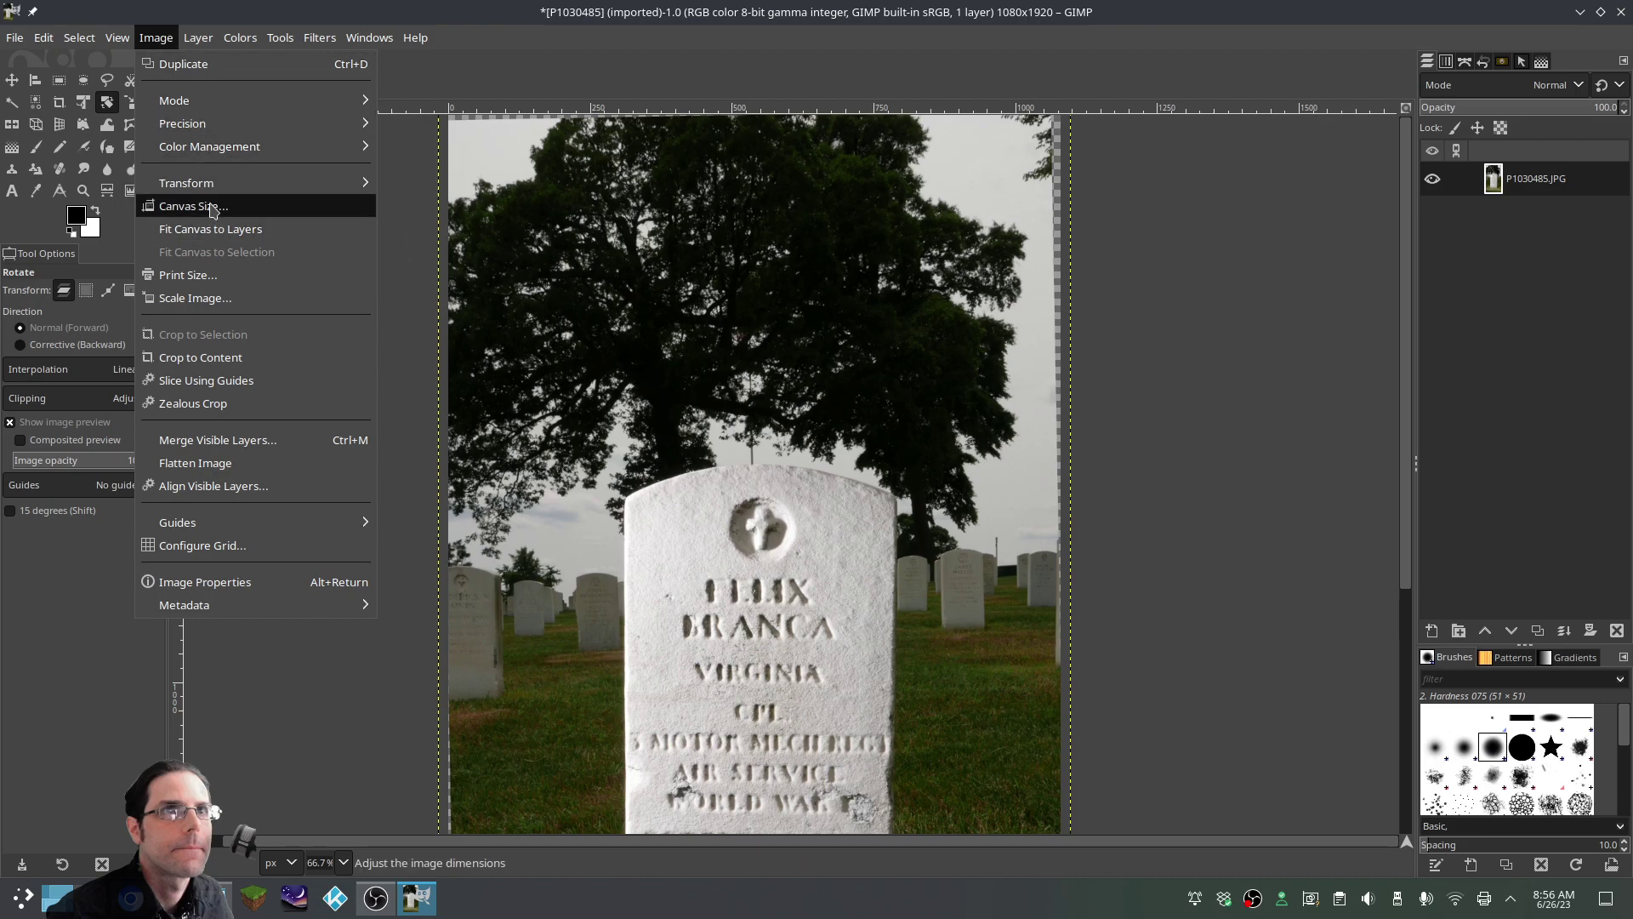
{"action": "left_click", "coordinate": [213, 211]}
{"action": "left_click", "coordinate": [787, 379]}
{"action": "left_click", "coordinate": [767, 396]}
{"action": "left_click", "coordinate": [767, 402]}
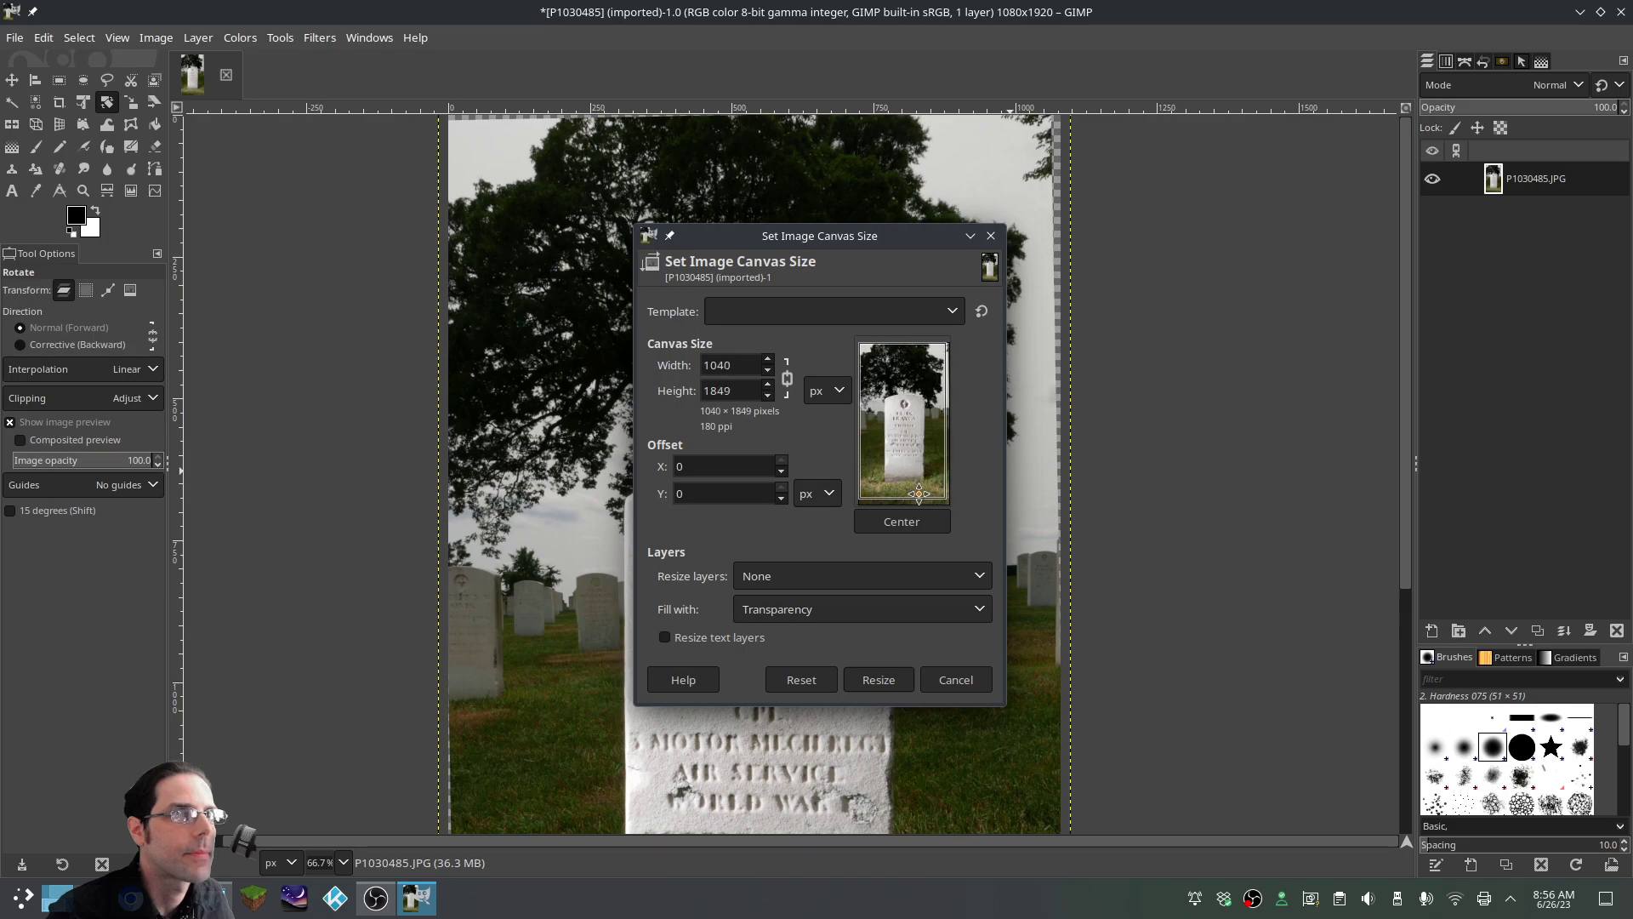
{"action": "left_click", "coordinate": [902, 522]}
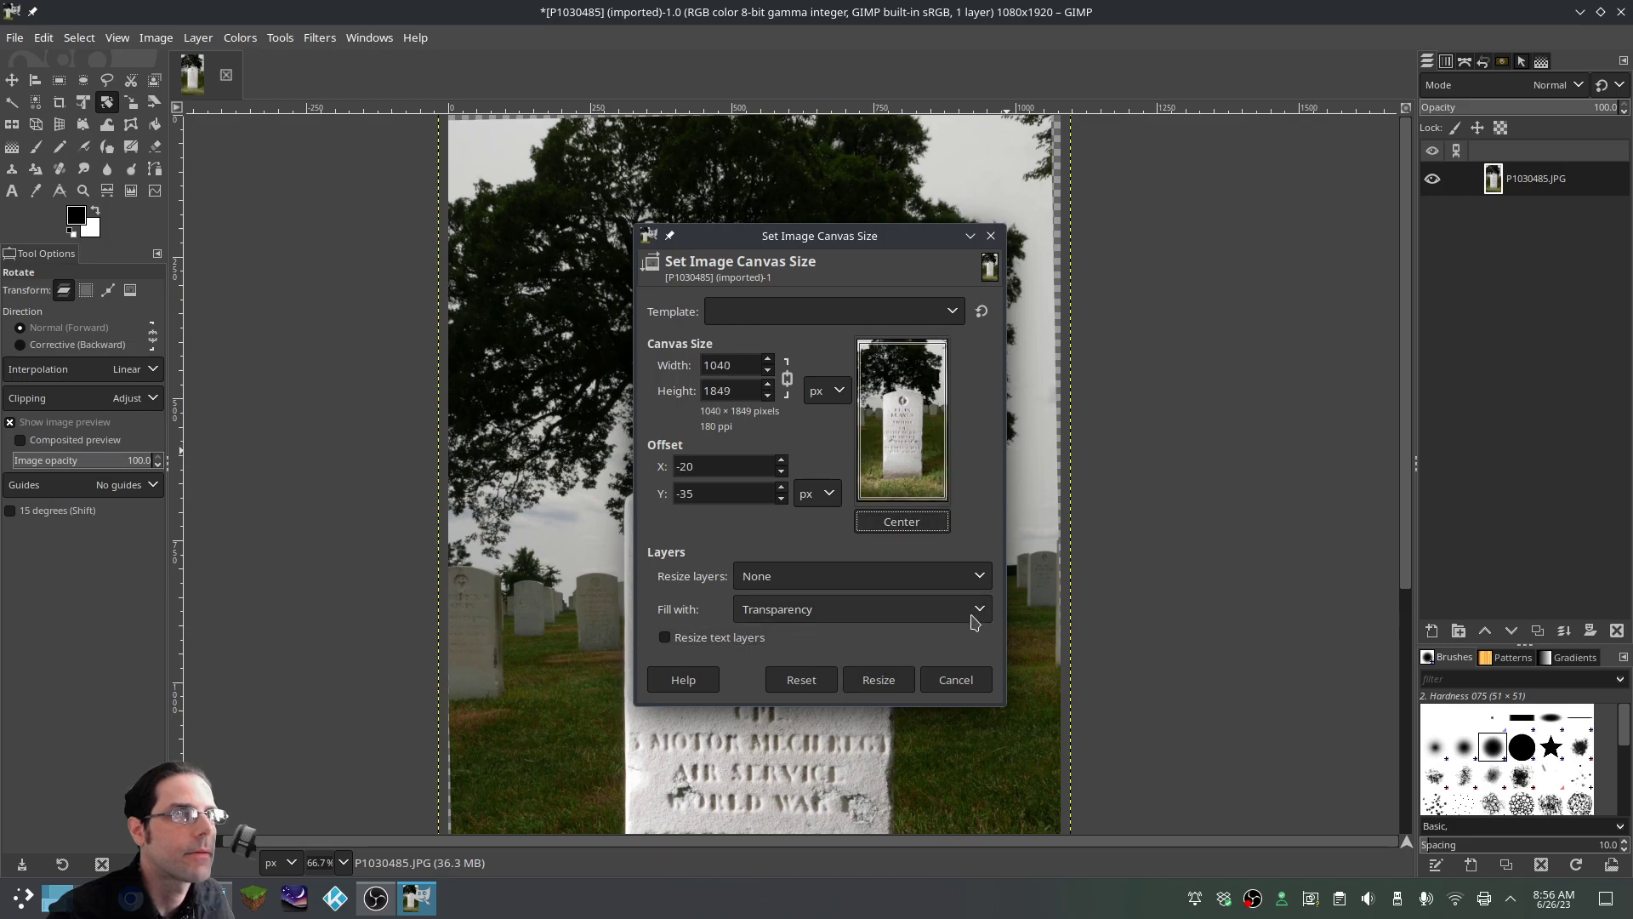
{"action": "left_click", "coordinate": [877, 680]}
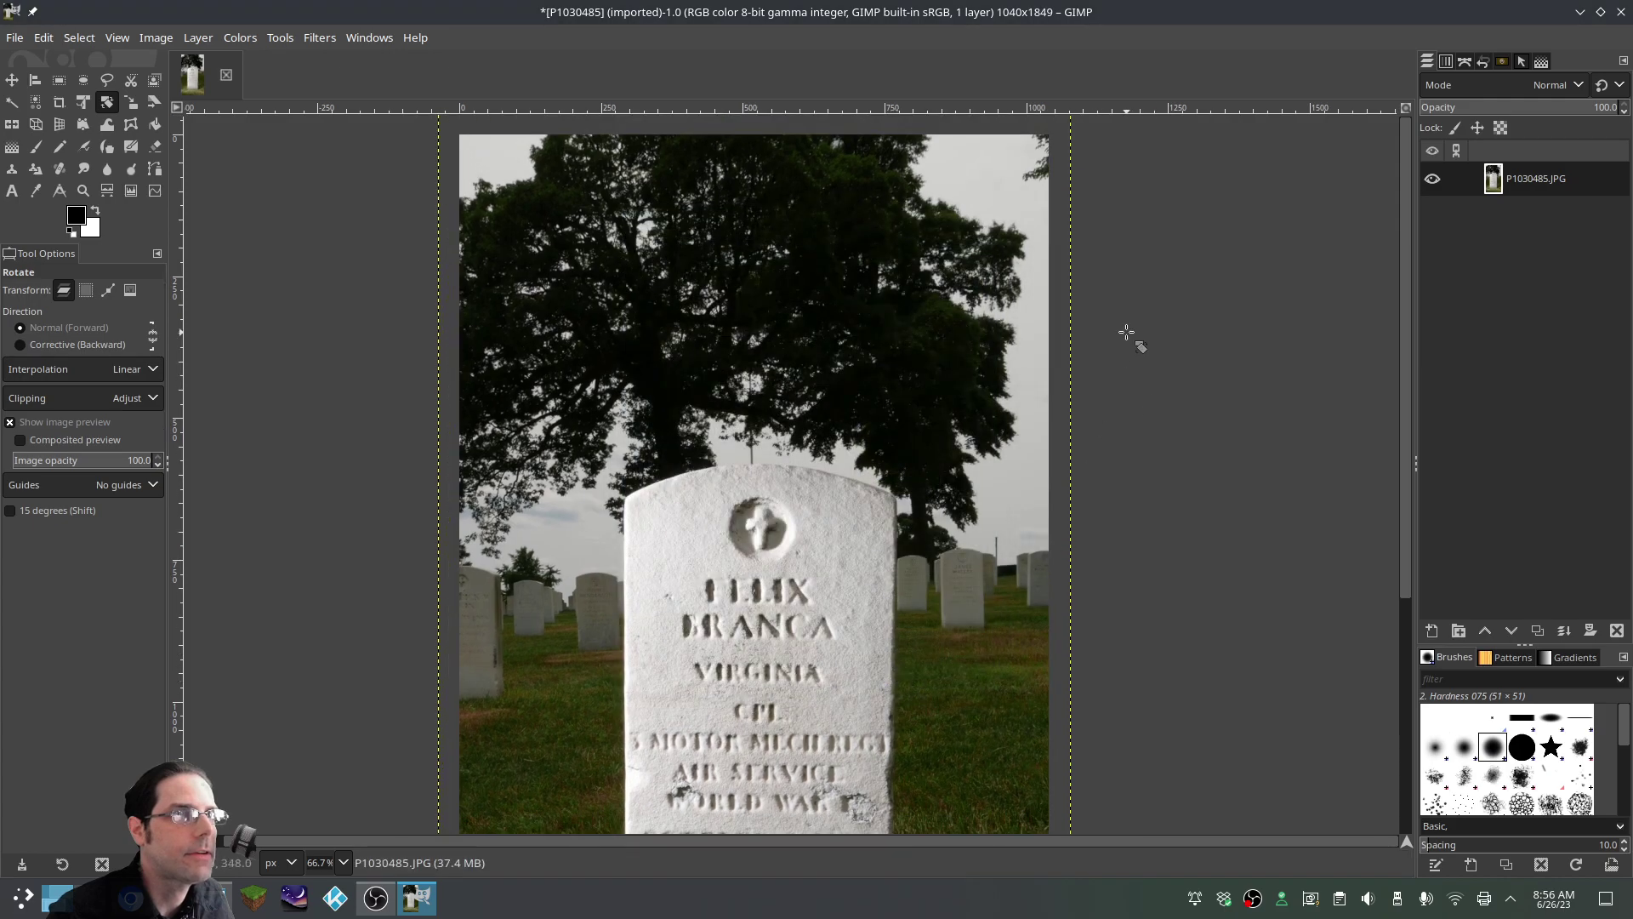
{"action": "scroll", "coordinate": [1135, 353], "scroll_direction": "down", "scroll_amount": 5}
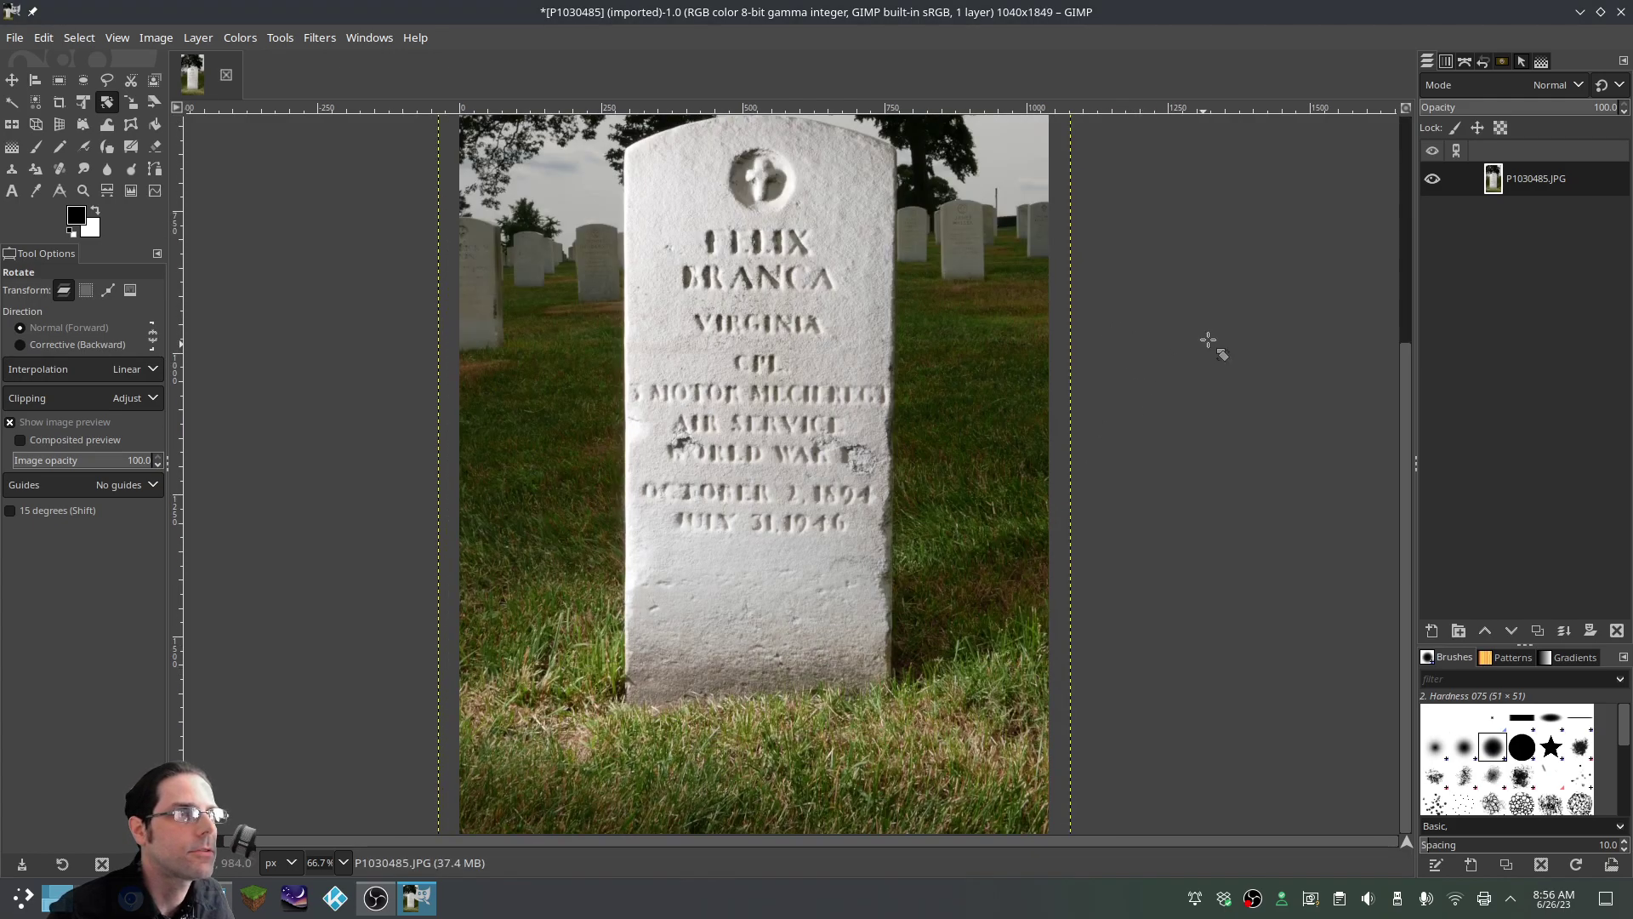
{"action": "scroll", "coordinate": [995, 451], "scroll_direction": "down", "scroll_amount": 1}
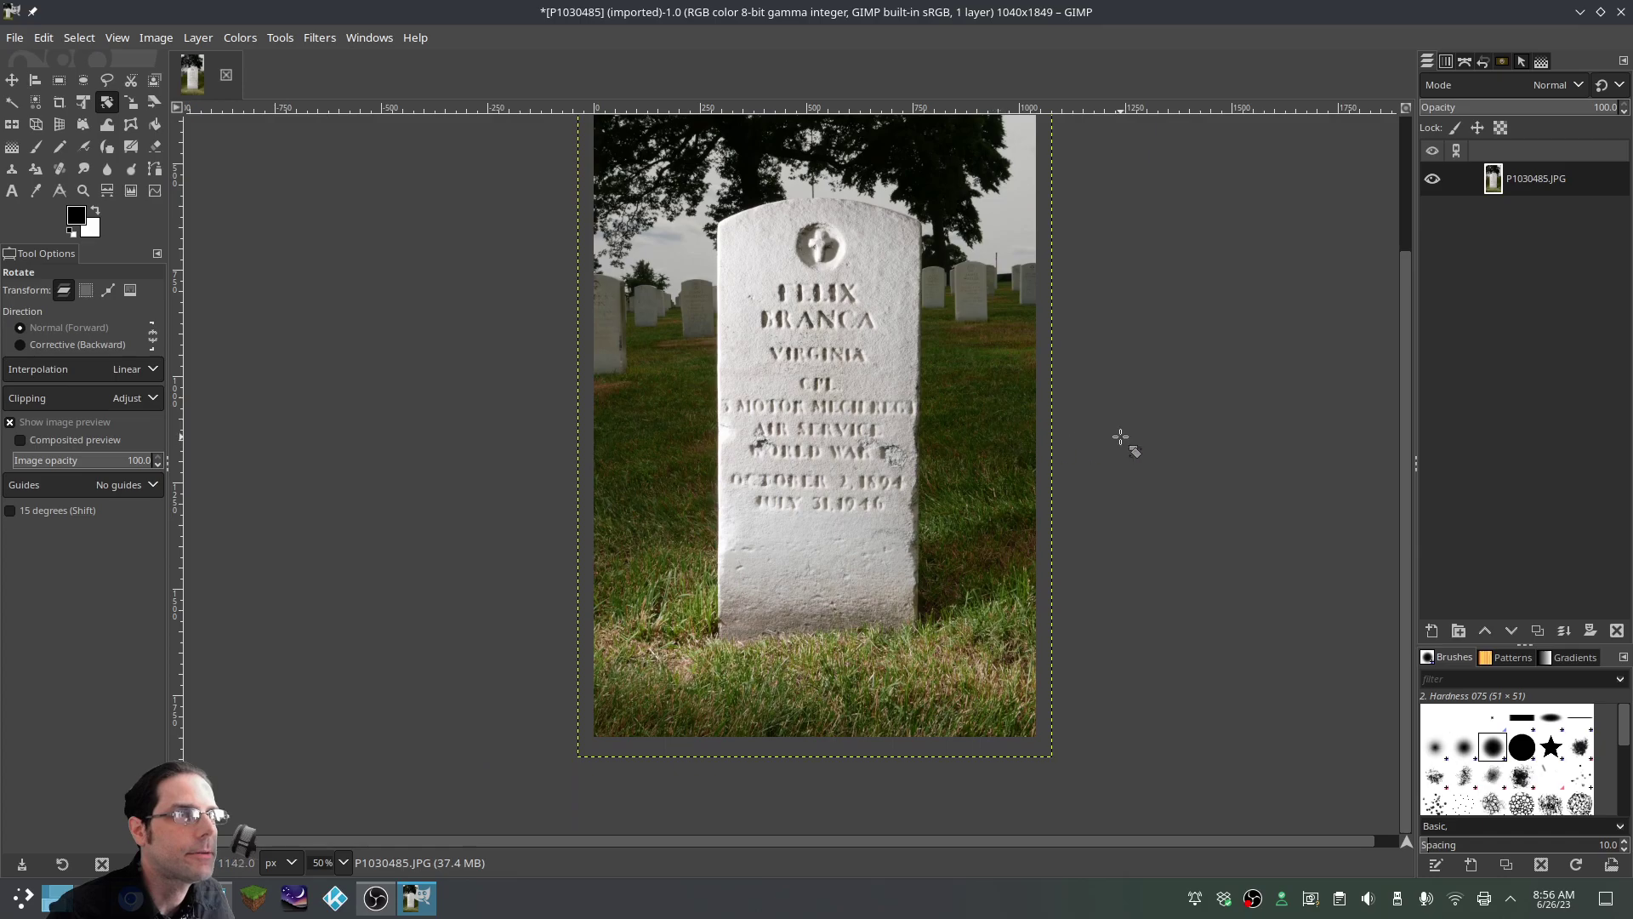
{"action": "scroll", "coordinate": [1121, 437], "scroll_direction": "up", "scroll_amount": 2}
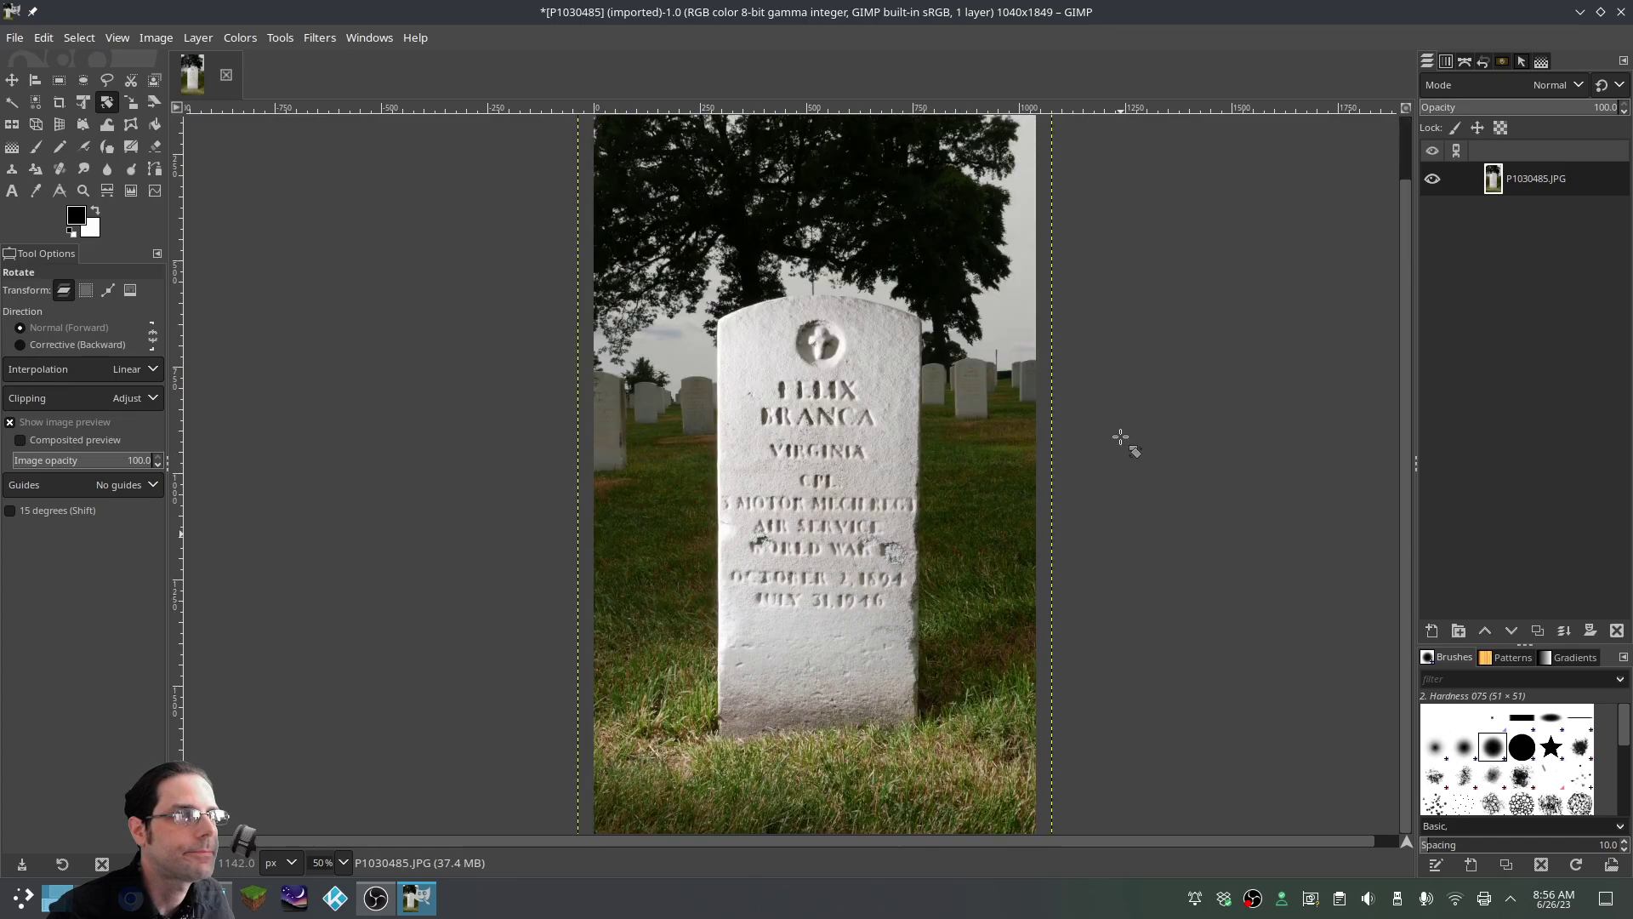
Apply Layer to Image Size so the photo layer becomes 1040×1849, comparing with undo/redo
{"action": "right_click", "coordinate": [998, 465]}
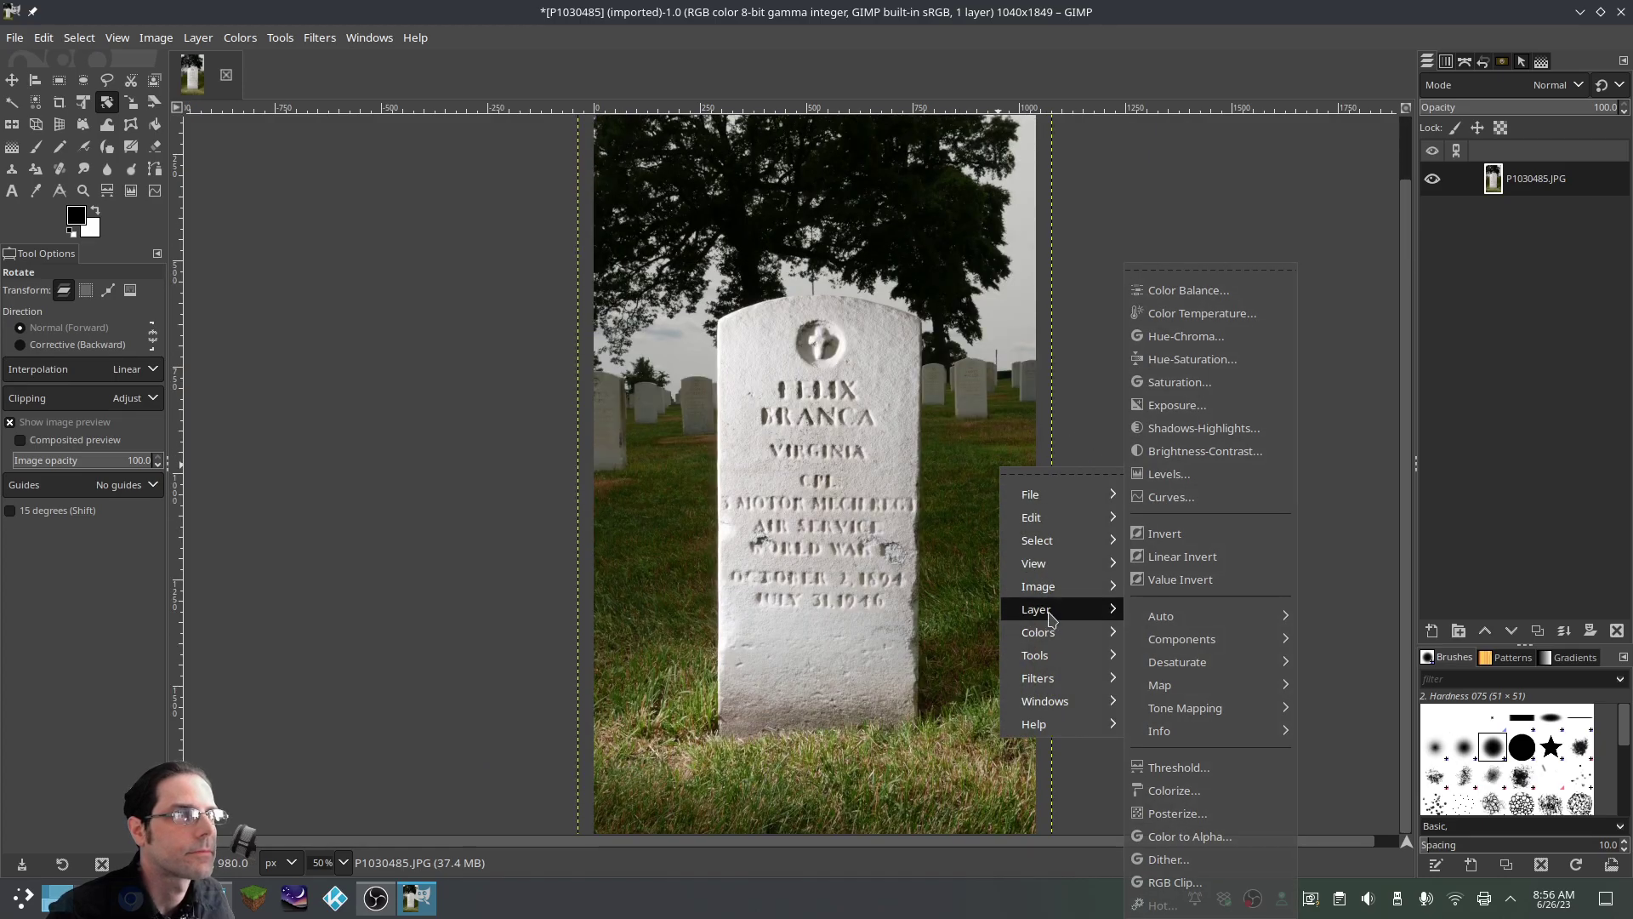
{"action": "mouse_move", "coordinate": [1045, 616]}
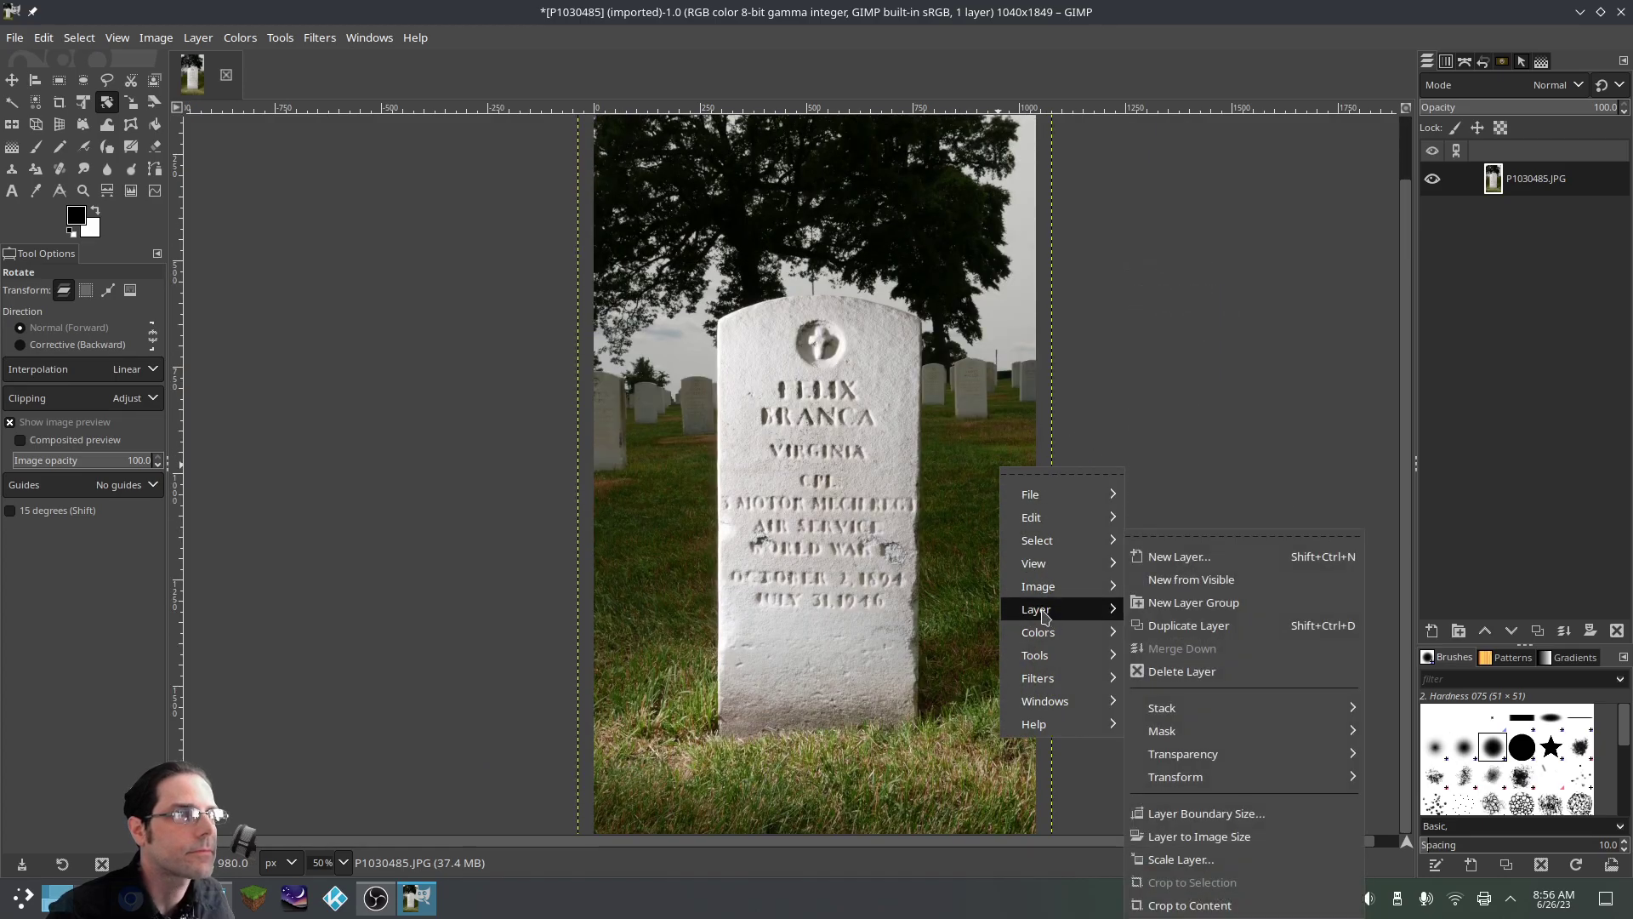
{"action": "left_click", "coordinate": [1169, 837]}
{"action": "key", "text": "ctrl+z"}
{"action": "key", "text": "ctrl+y"}
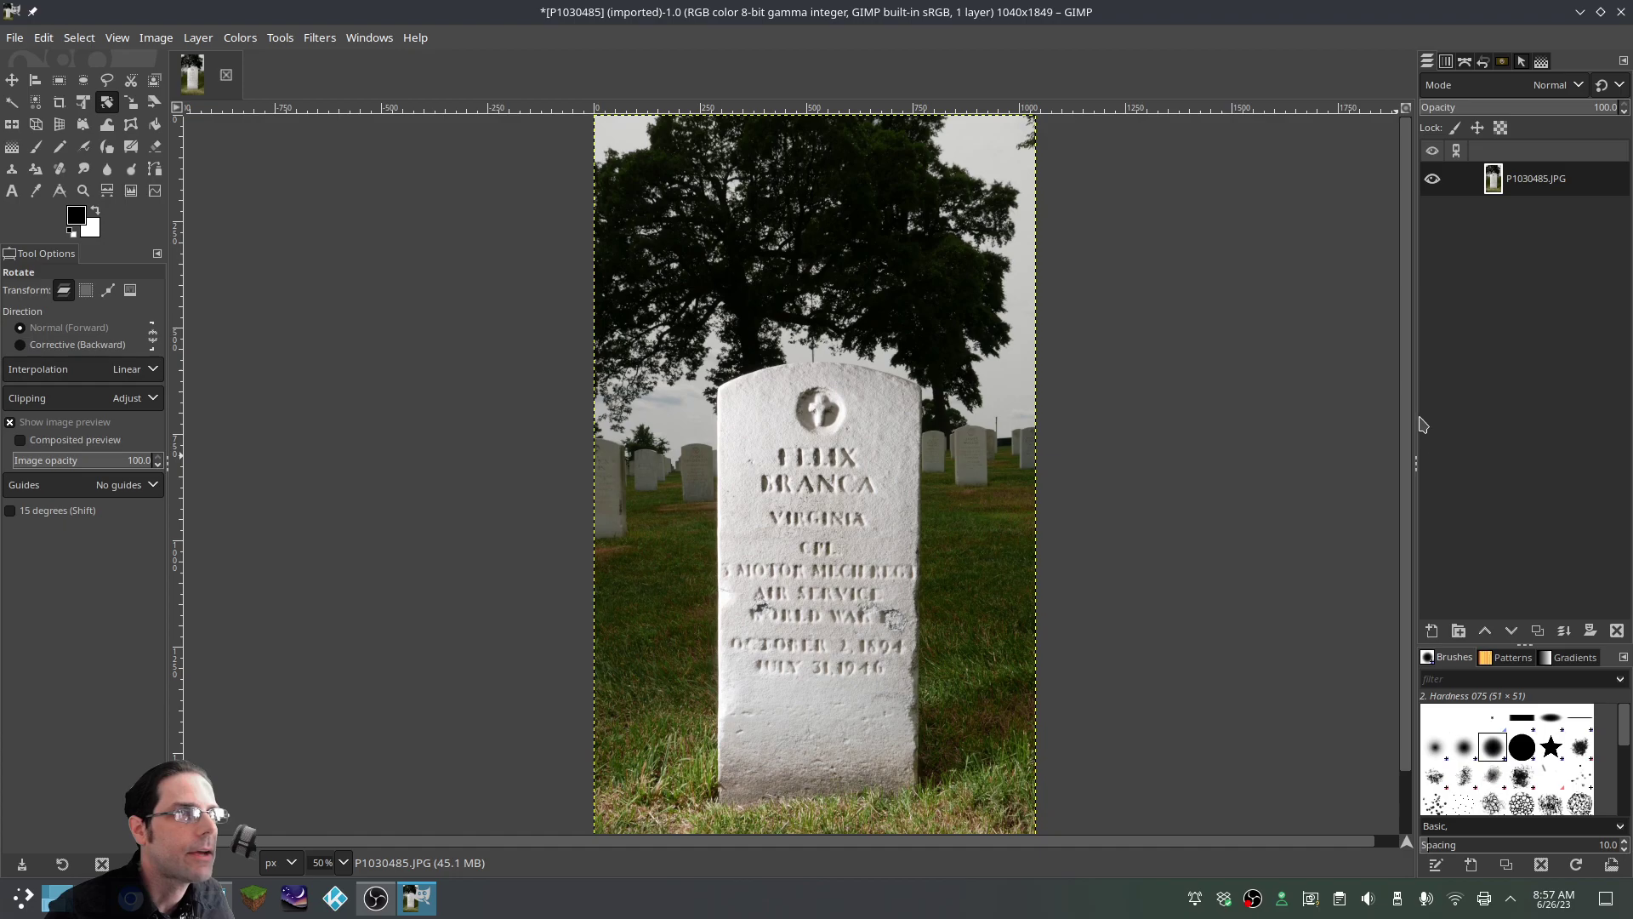
{"action": "key", "text": "ctrl+z"}
{"action": "scroll", "coordinate": [1265, 427], "scroll_direction": "down", "scroll_amount": 1}
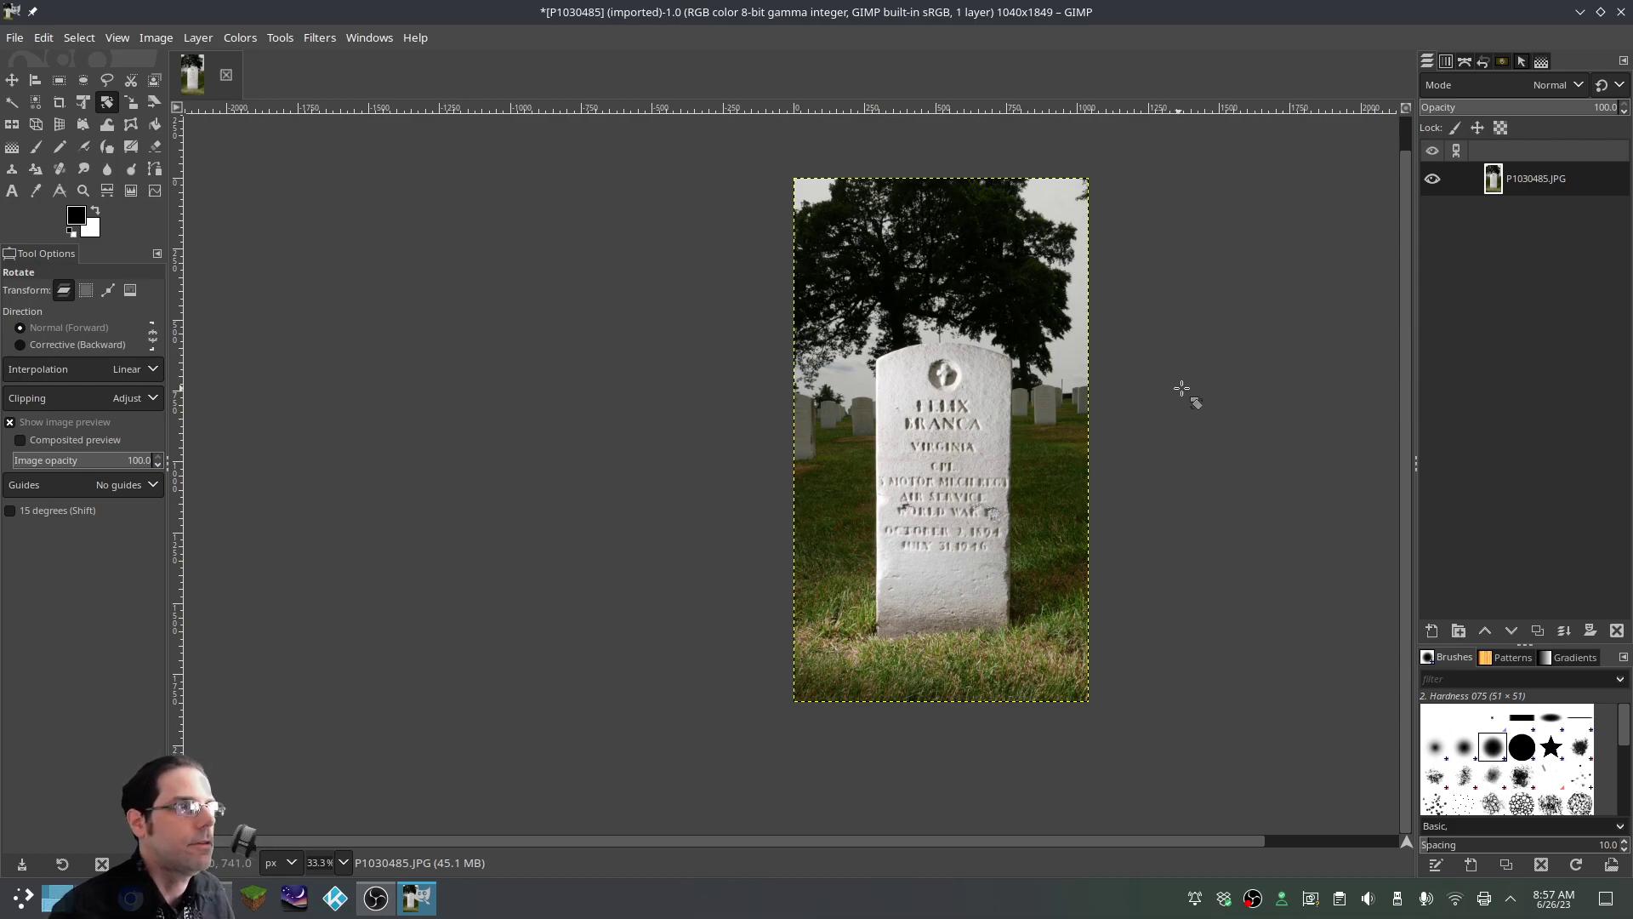
{"action": "scroll", "coordinate": [1153, 848], "scroll_direction": "right", "scroll_amount": 3}
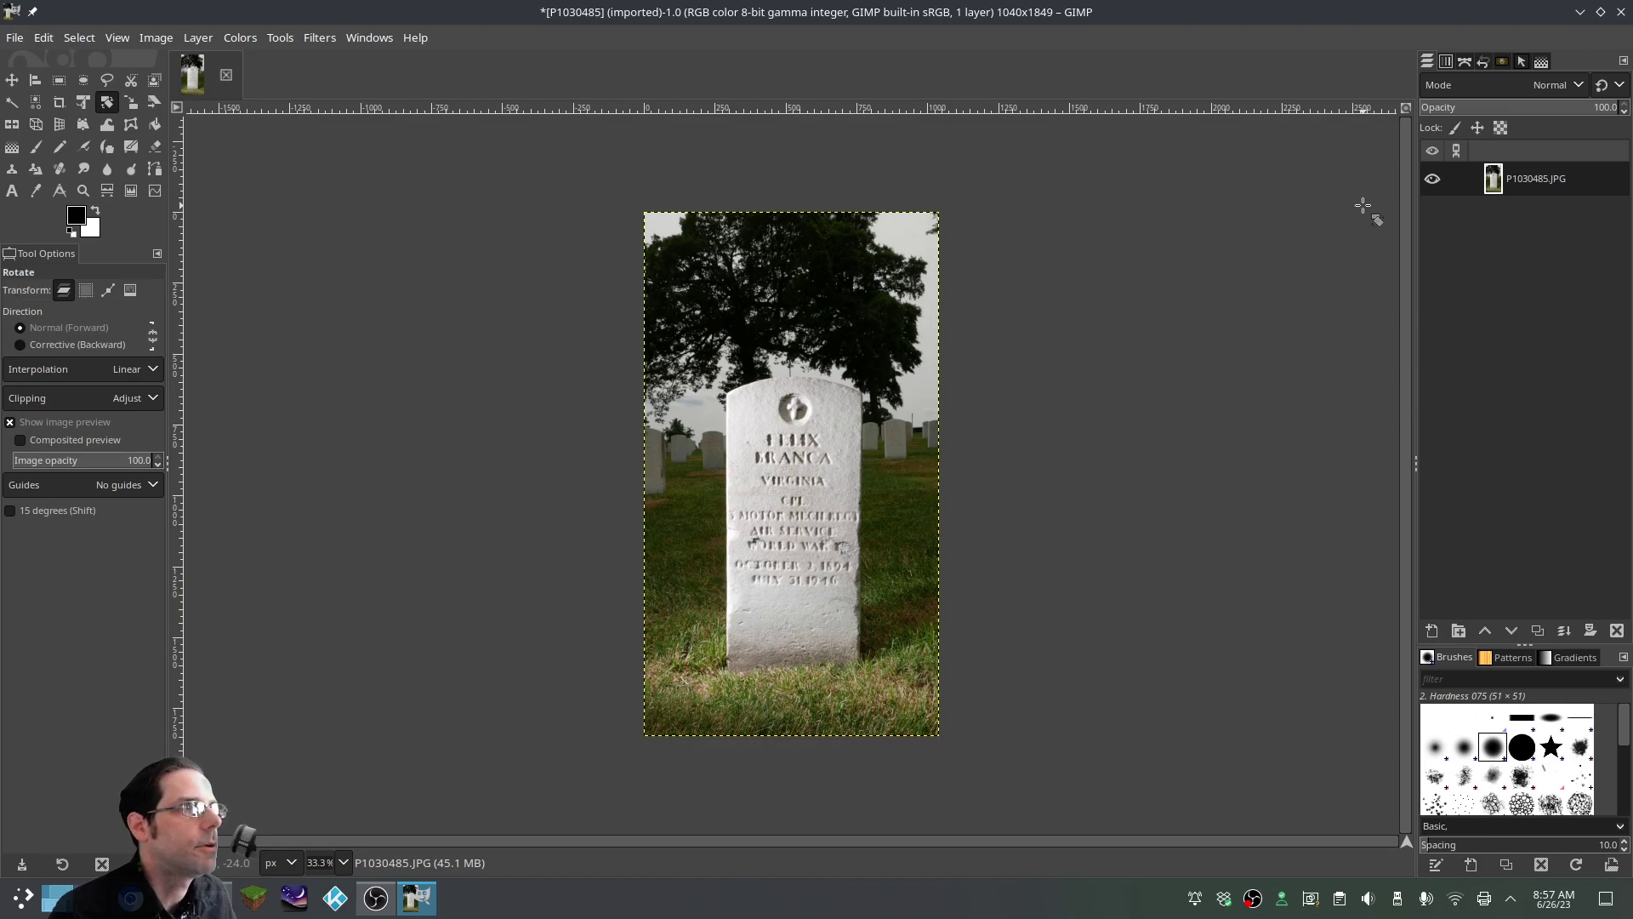
Add a new layer above the photo filled with the black foreground colour
{"action": "right_click", "coordinate": [1466, 253]}
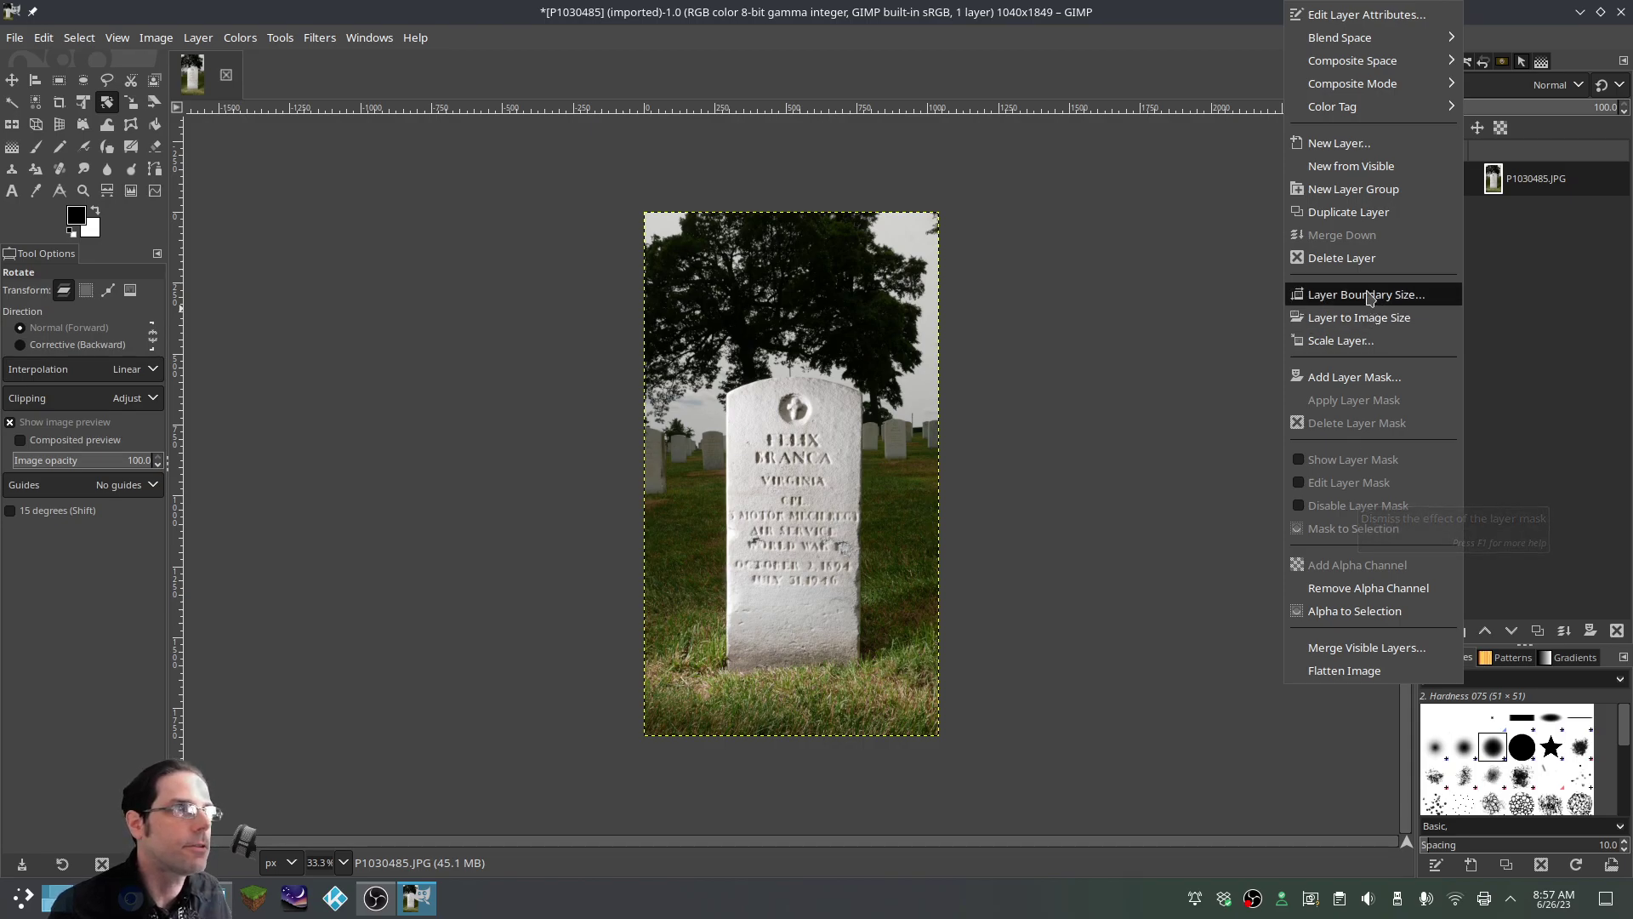
{"action": "mouse_move", "coordinate": [1373, 117]}
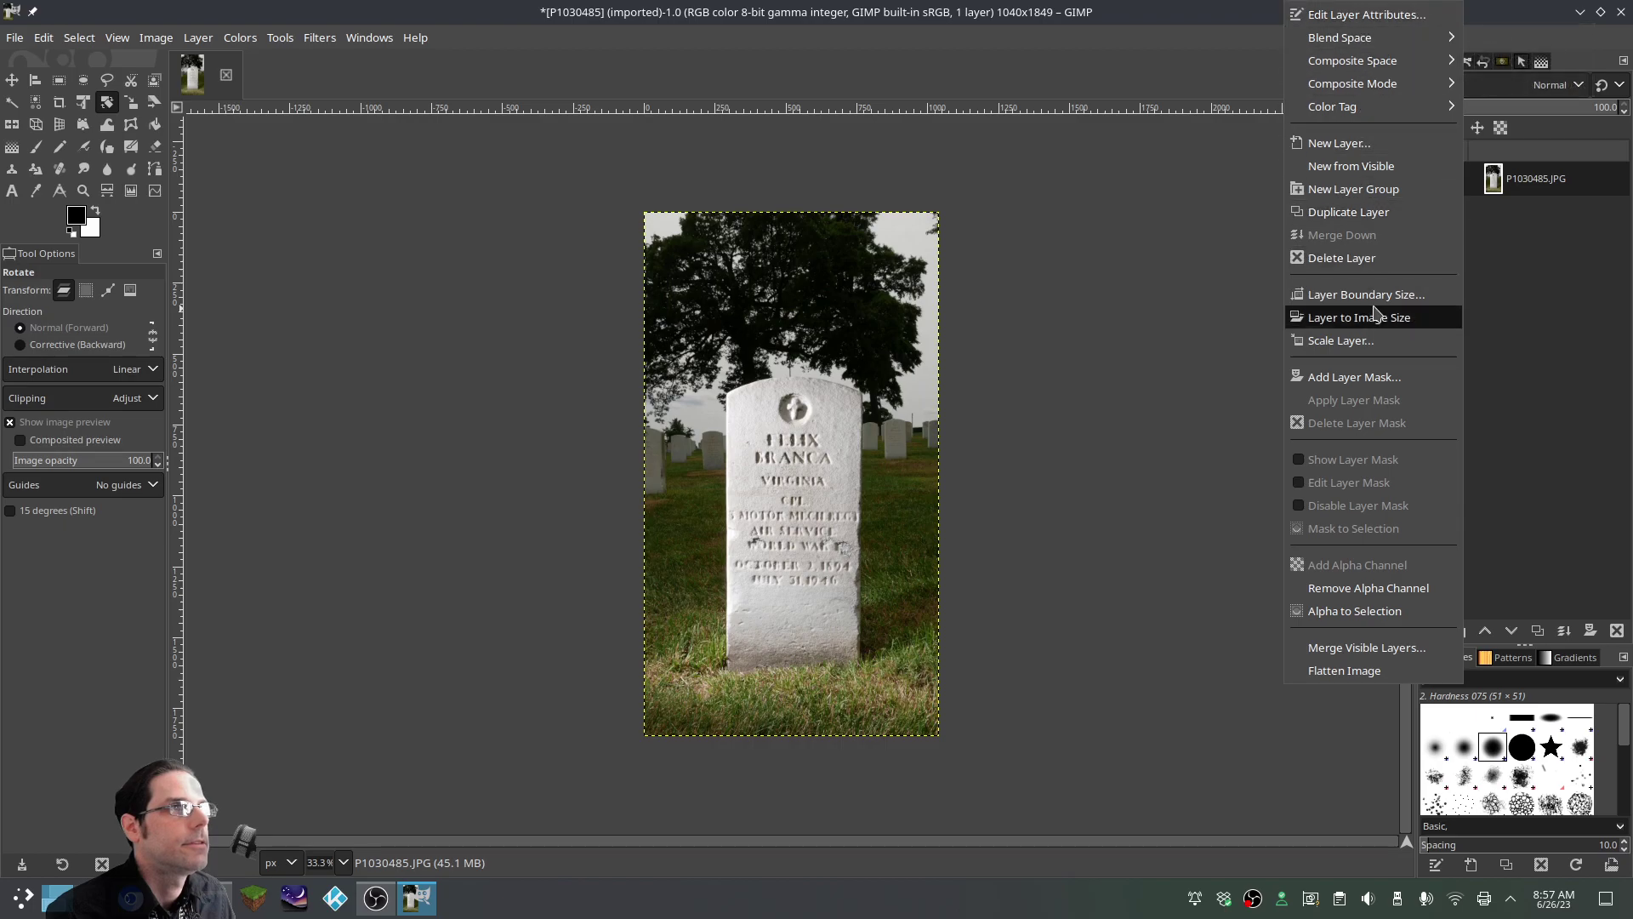
{"action": "left_click", "coordinate": [1373, 147]}
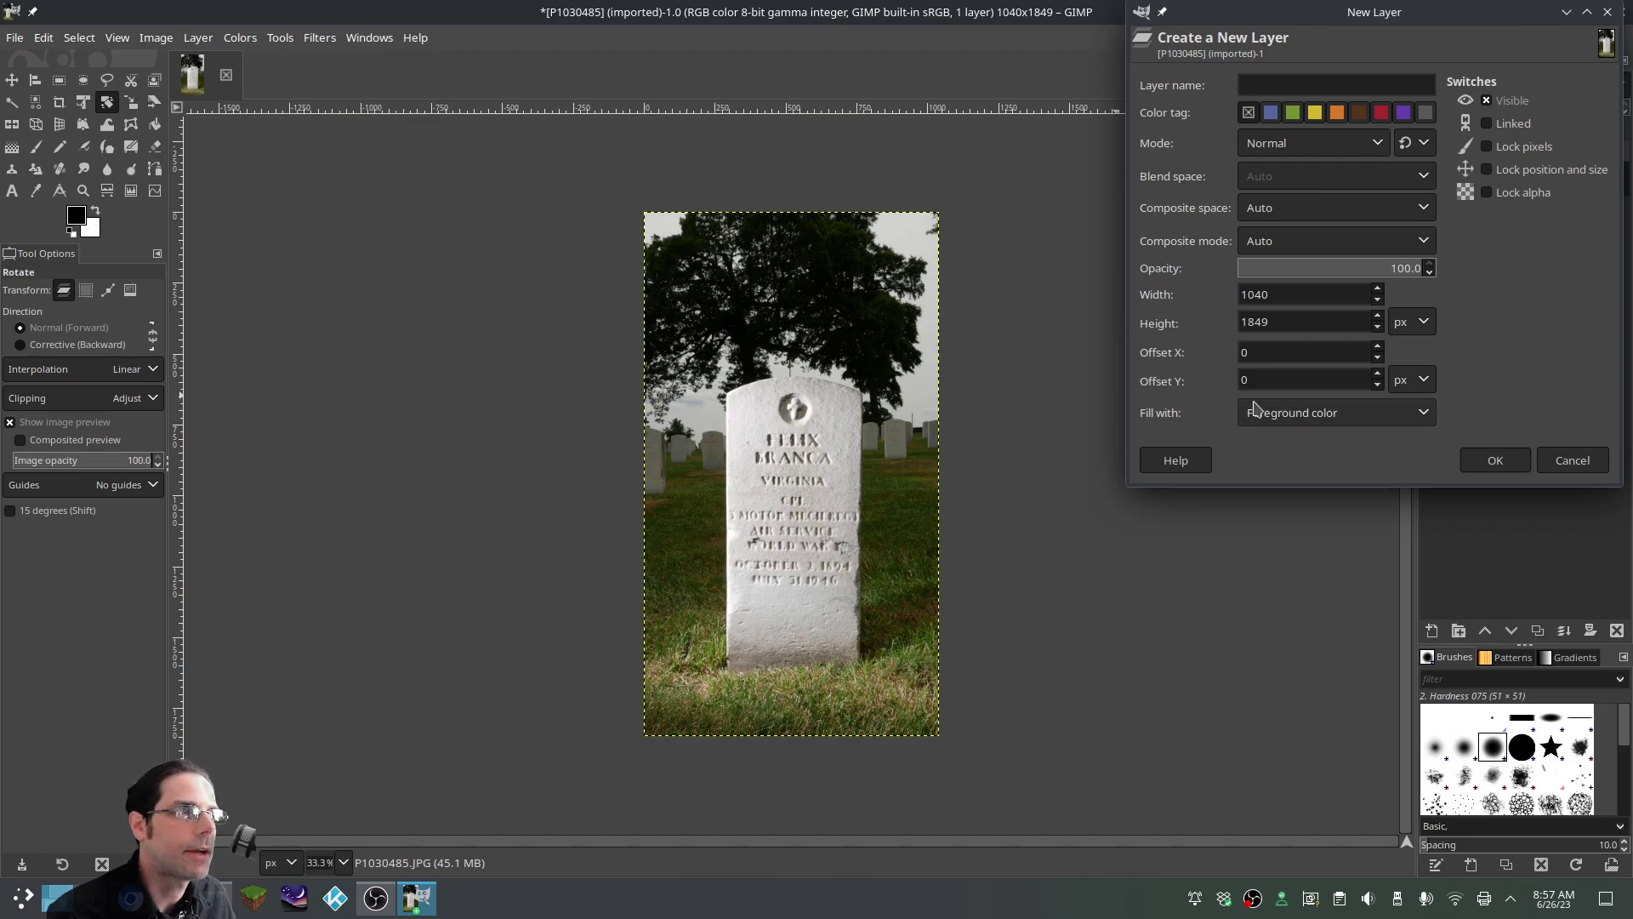
{"action": "left_click", "coordinate": [1496, 466]}
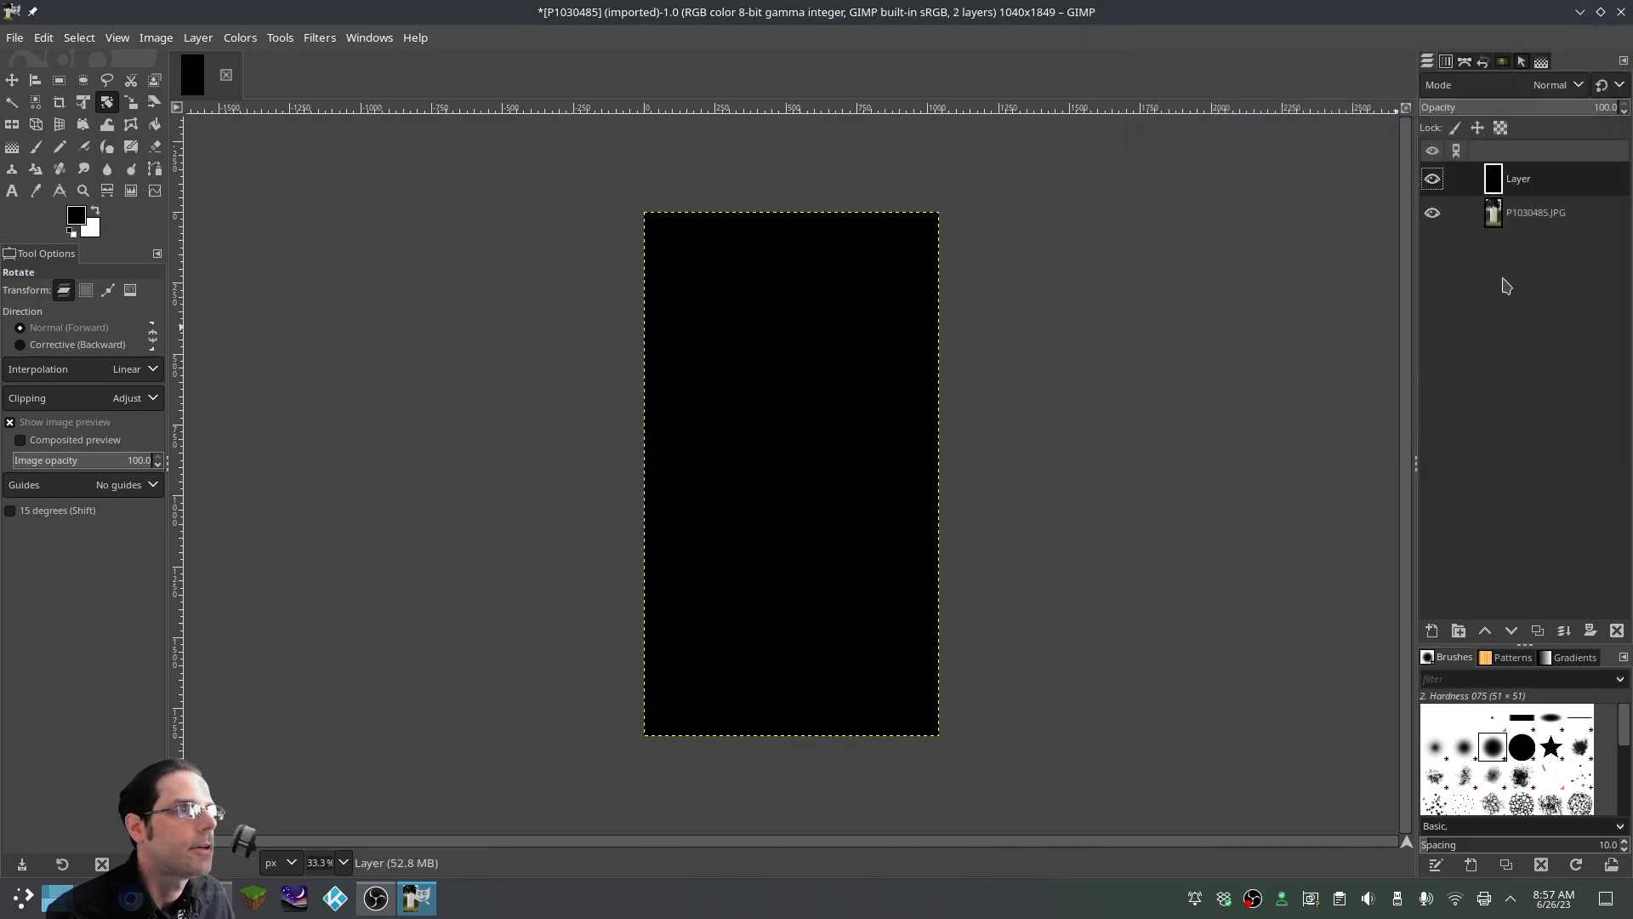
Give the black layer a Black (full transparency) layer mask so the photo shows through
{"action": "right_click", "coordinate": [1523, 182]}
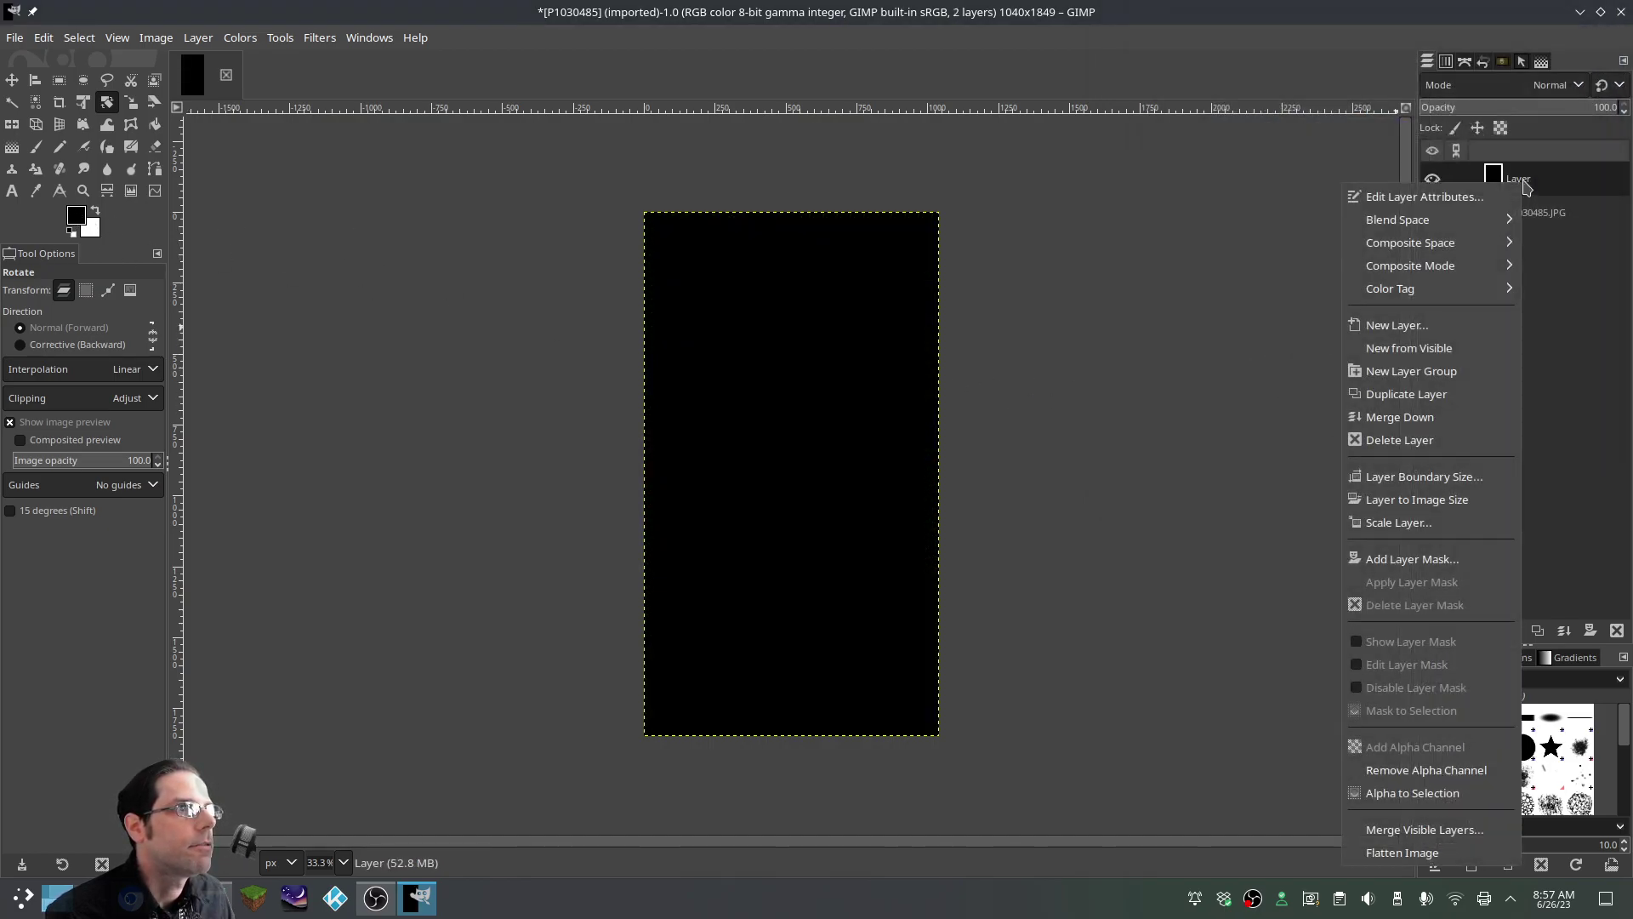
{"action": "left_click", "coordinate": [1413, 559]}
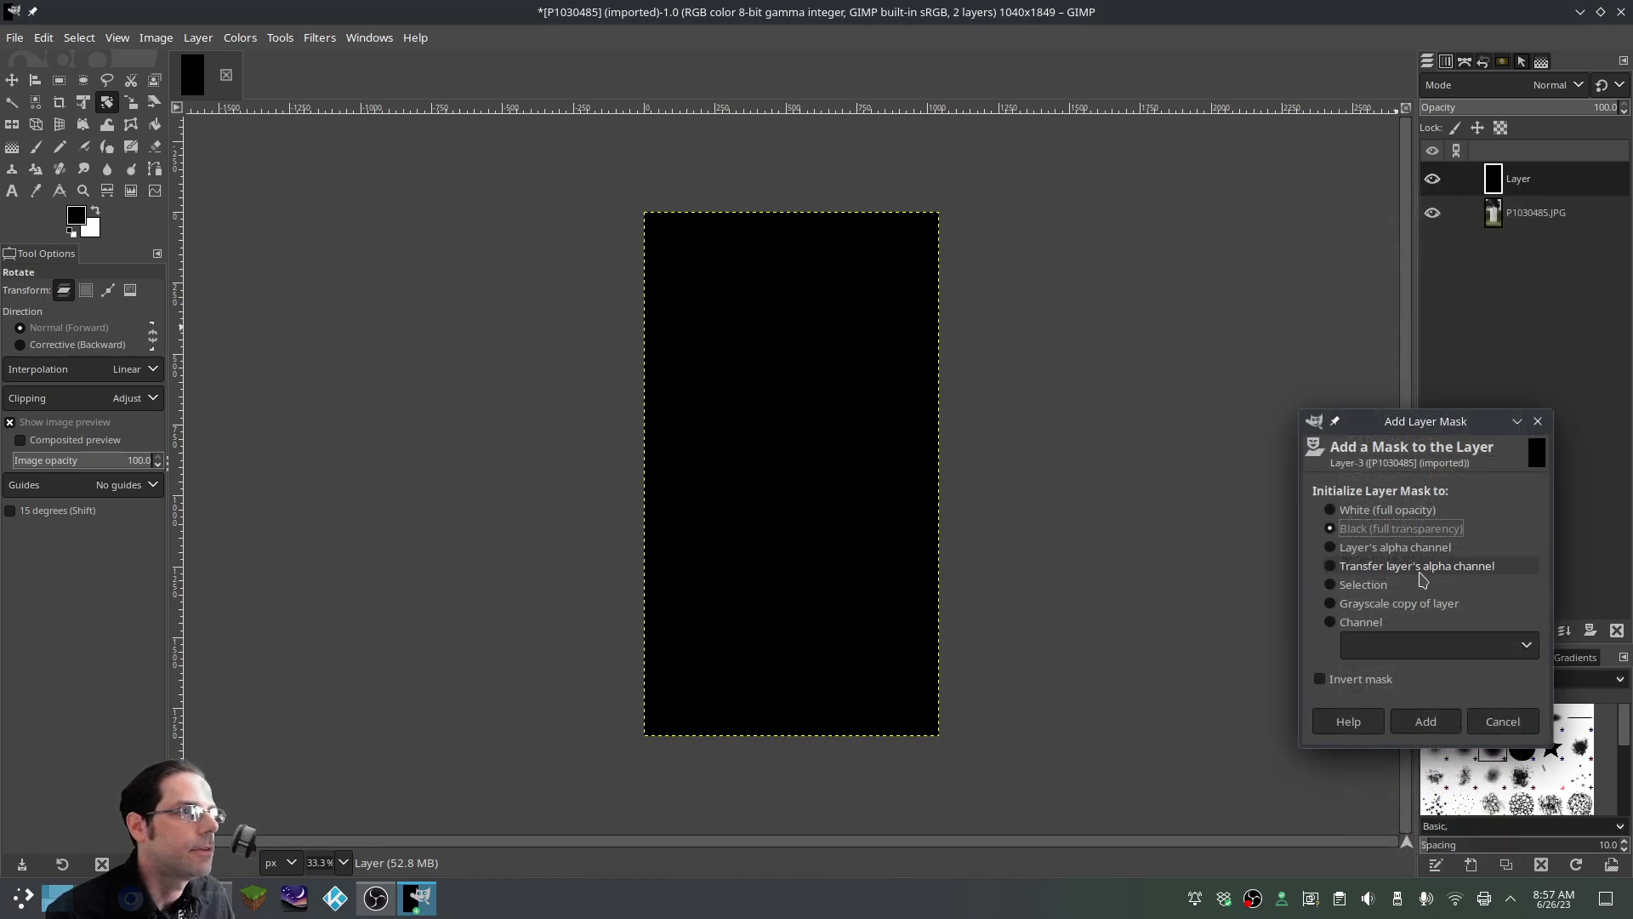
{"action": "left_click", "coordinate": [1354, 530]}
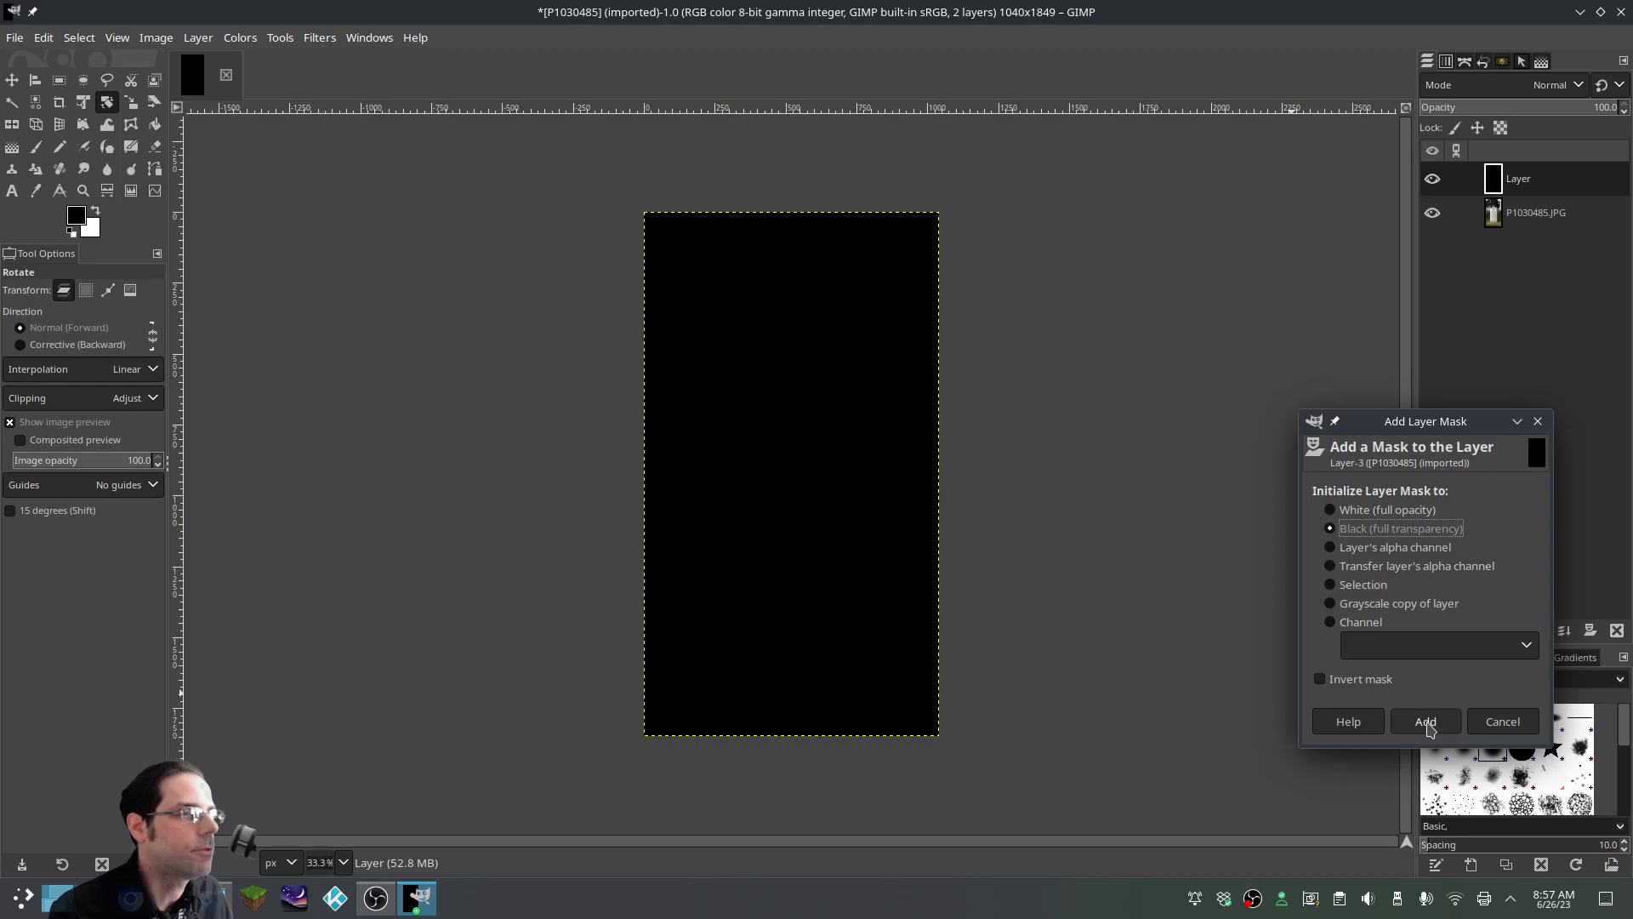
{"action": "left_click", "coordinate": [1425, 721]}
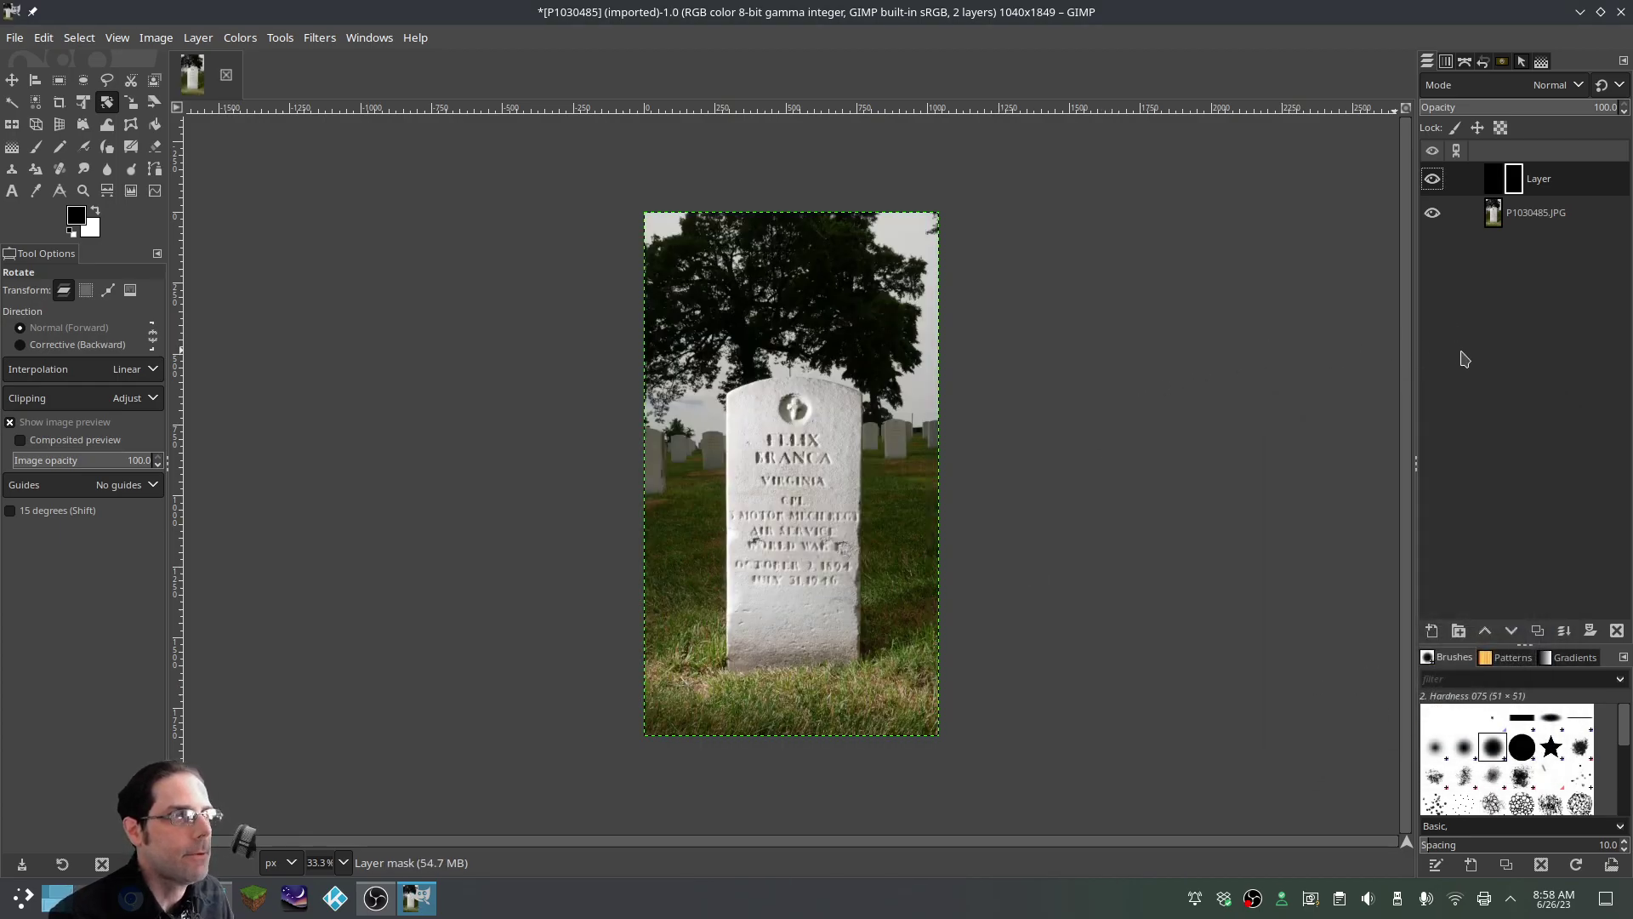
Draw a radial FG-to-BG gradient outward from the headstone on the black layer's mask
{"action": "left_click", "coordinate": [15, 149]}
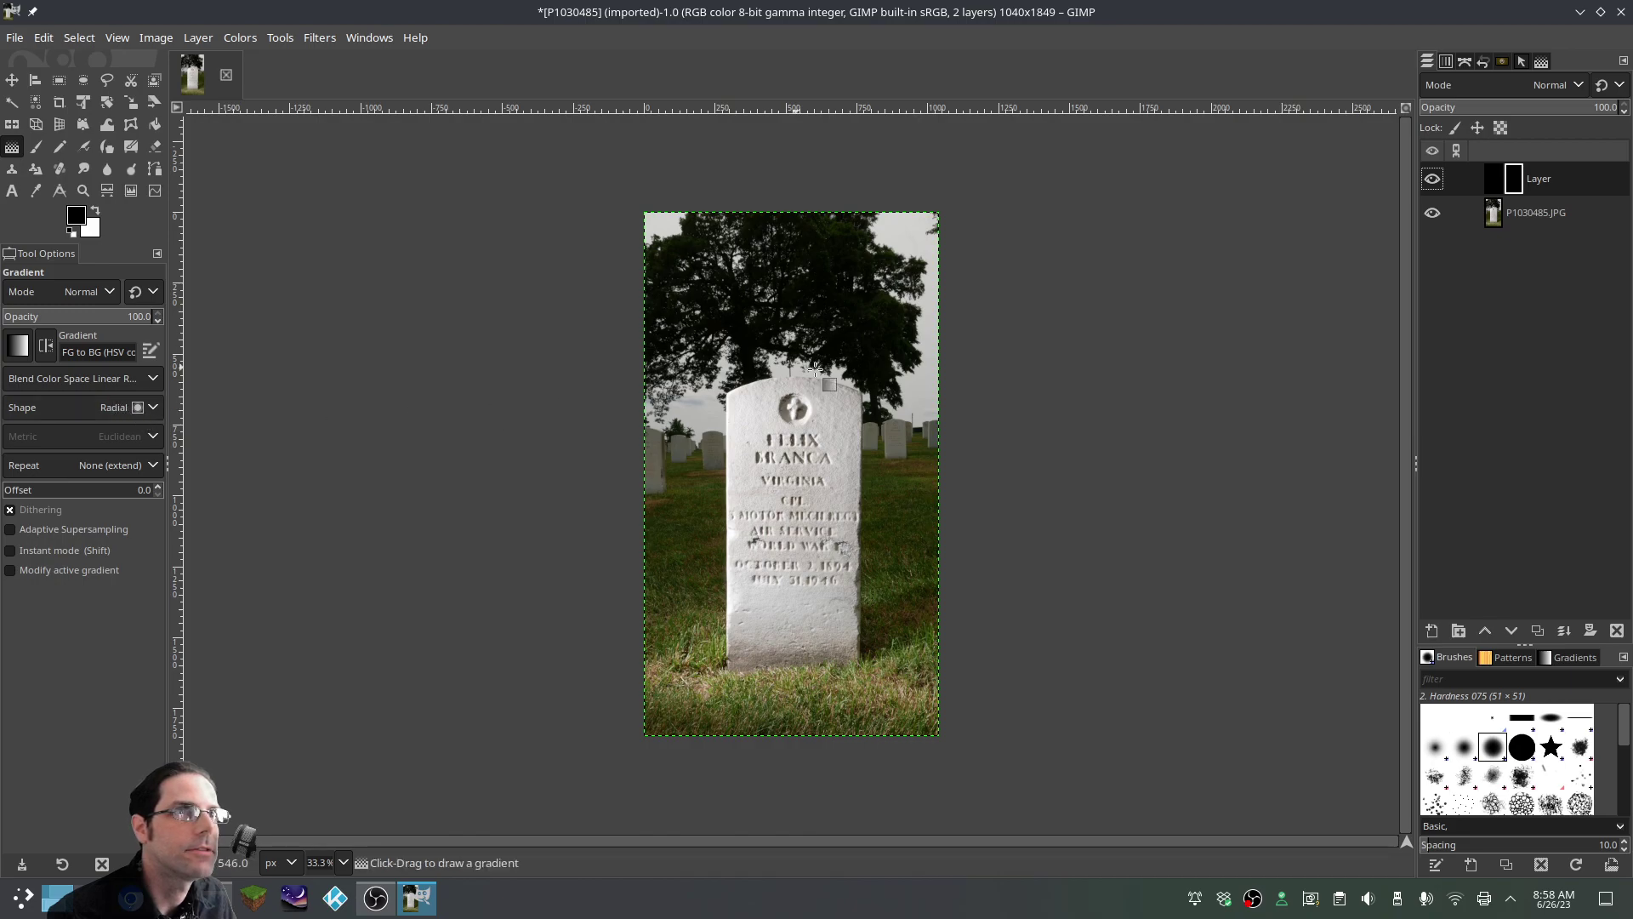
{"action": "left_click_drag", "start_coordinate": [793, 471], "coordinate": [1117, 473]}
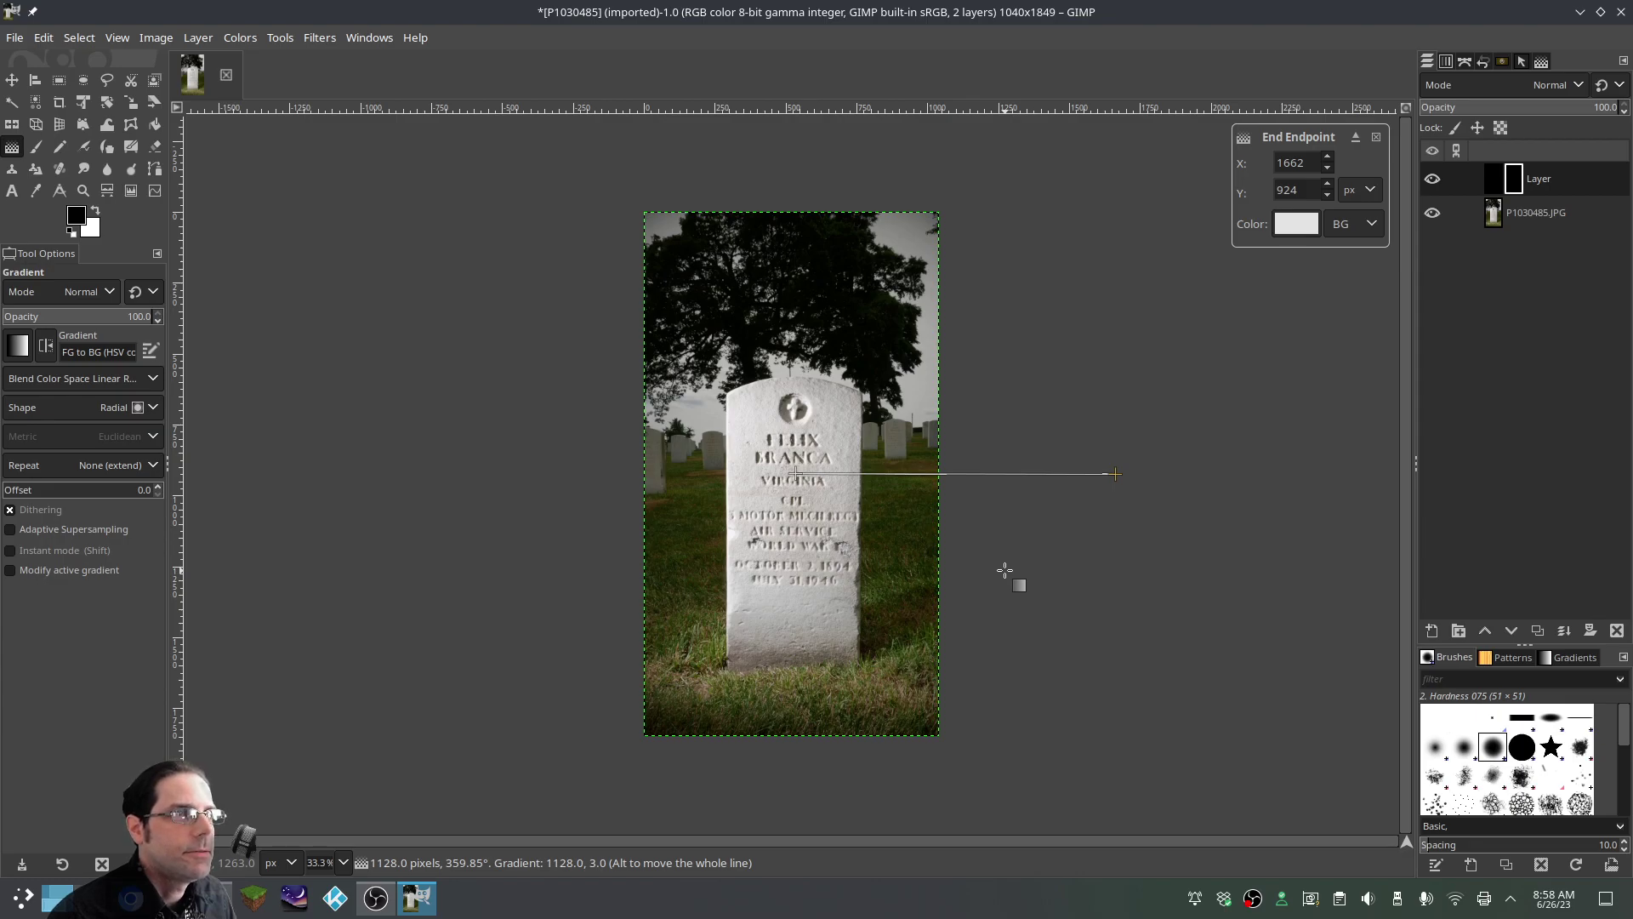
{"action": "key", "text": "Return"}
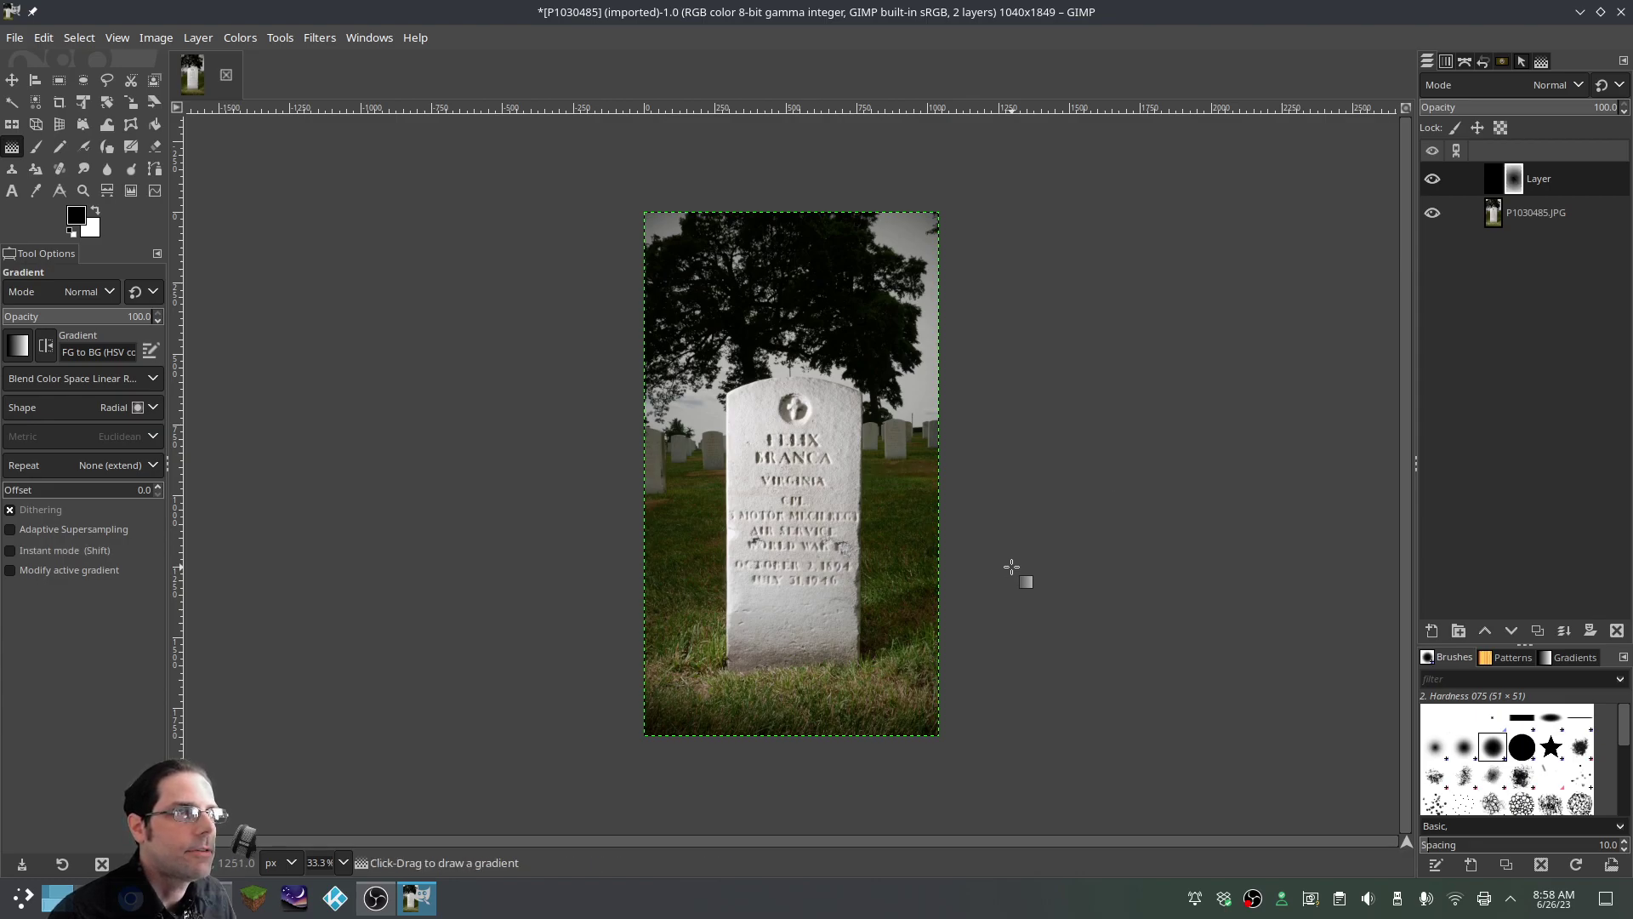
Toggle the vignette layer's visibility repeatedly to compare the photo with and without it
{"action": "left_click", "coordinate": [1433, 180]}
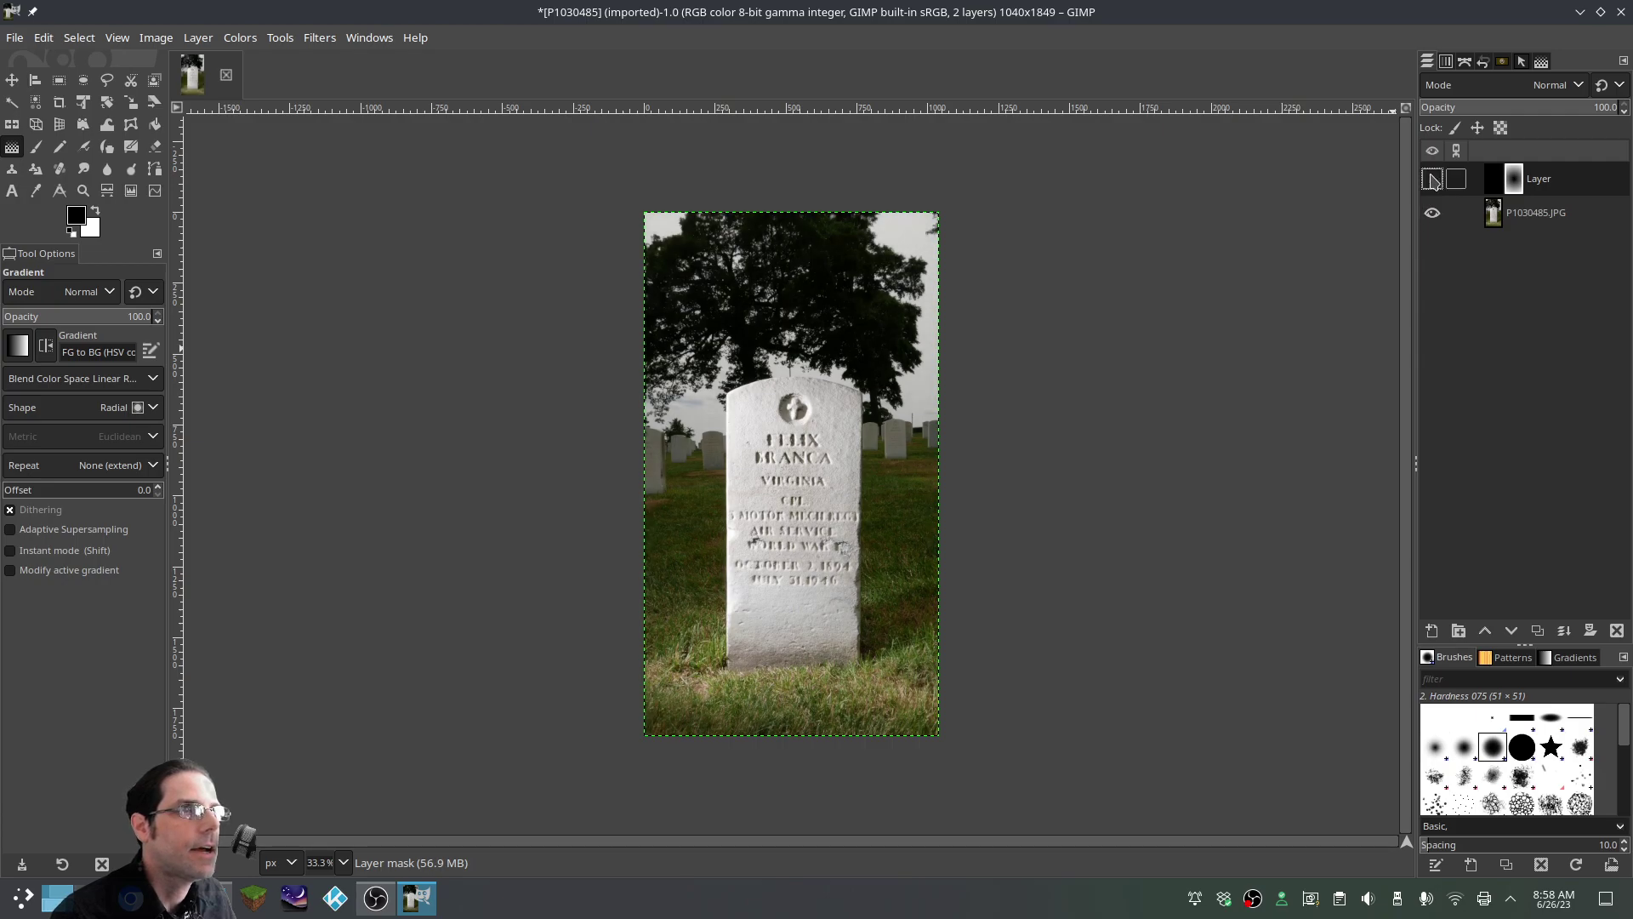
{"action": "left_click", "coordinate": [1433, 180]}
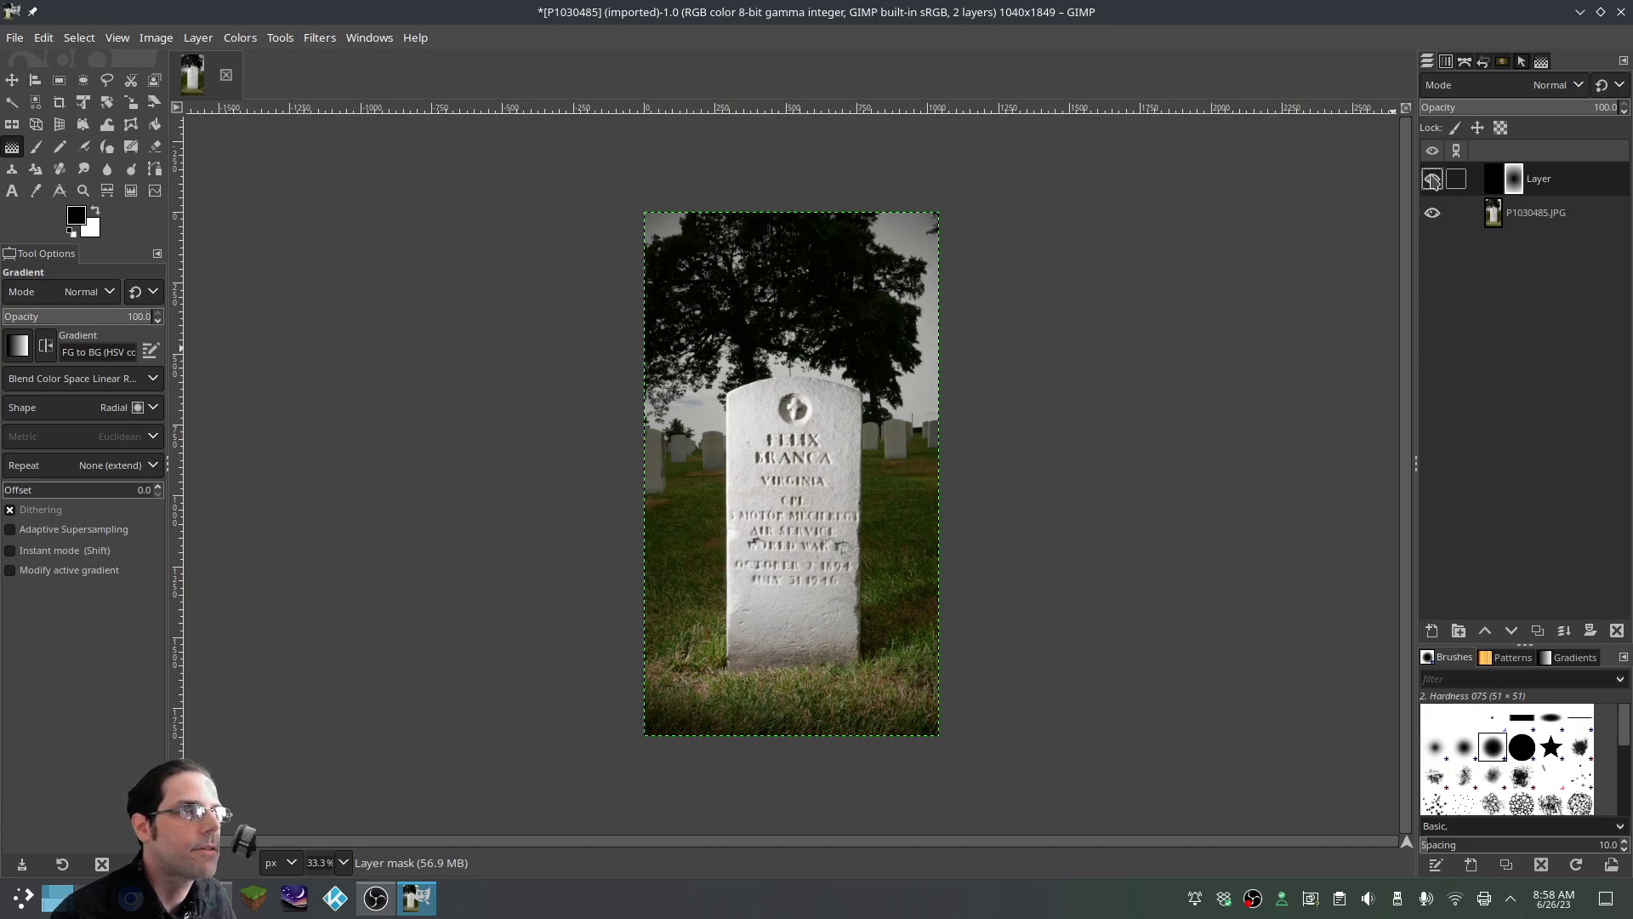
{"action": "left_click", "coordinate": [1432, 180]}
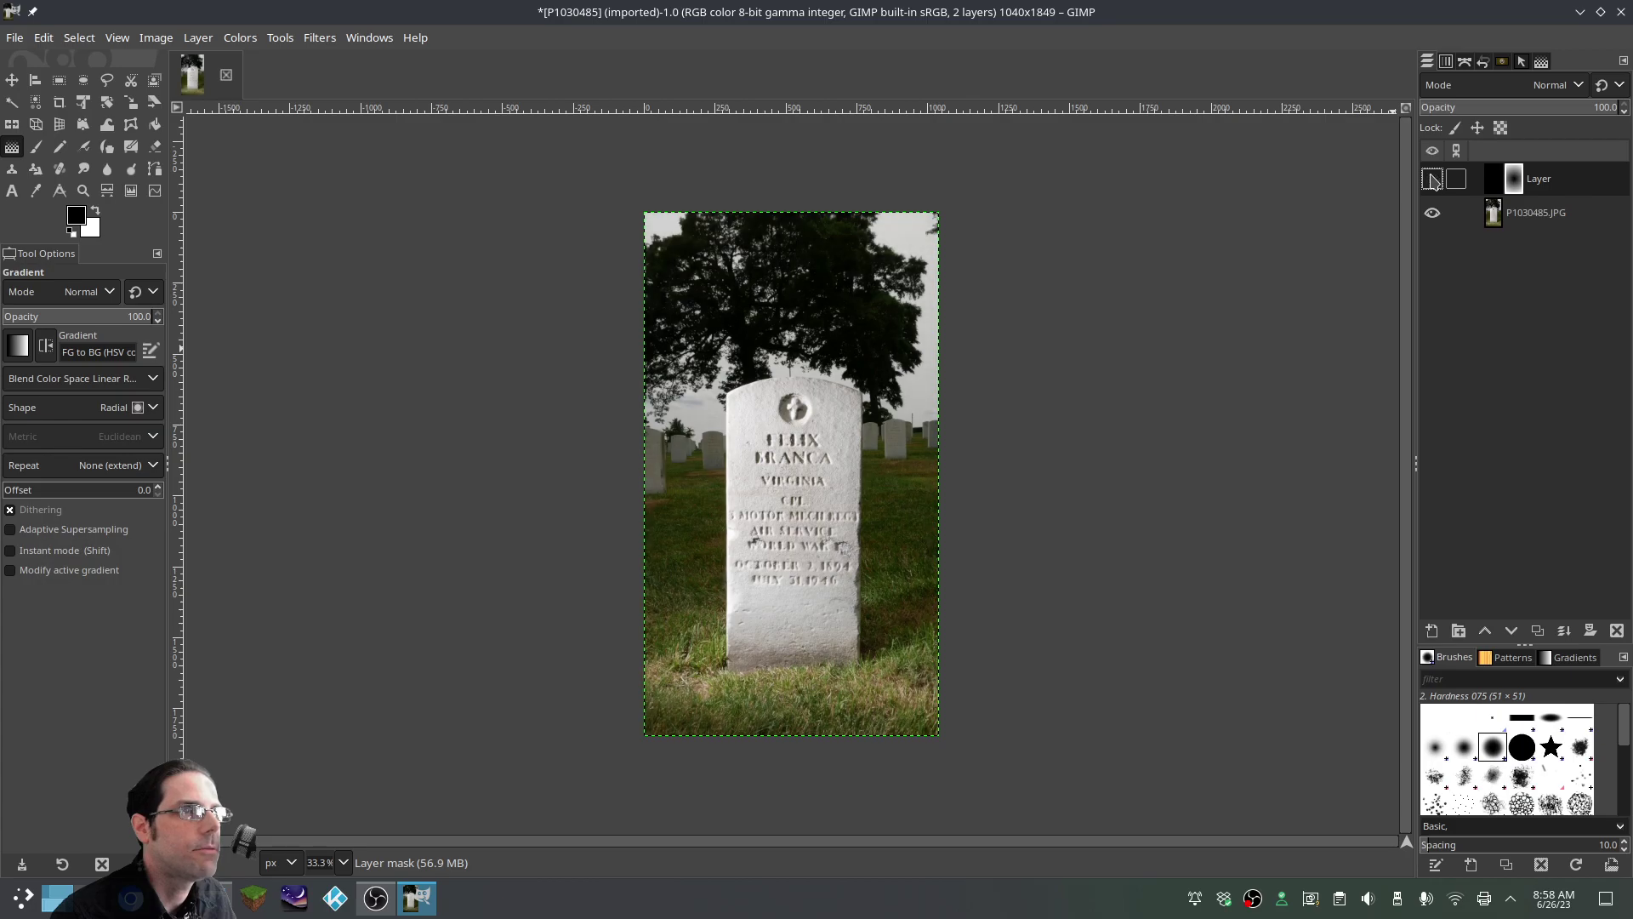
{"action": "left_click", "coordinate": [1432, 179]}
{"action": "left_click", "coordinate": [1433, 179]}
{"action": "left_click", "coordinate": [1432, 180]}
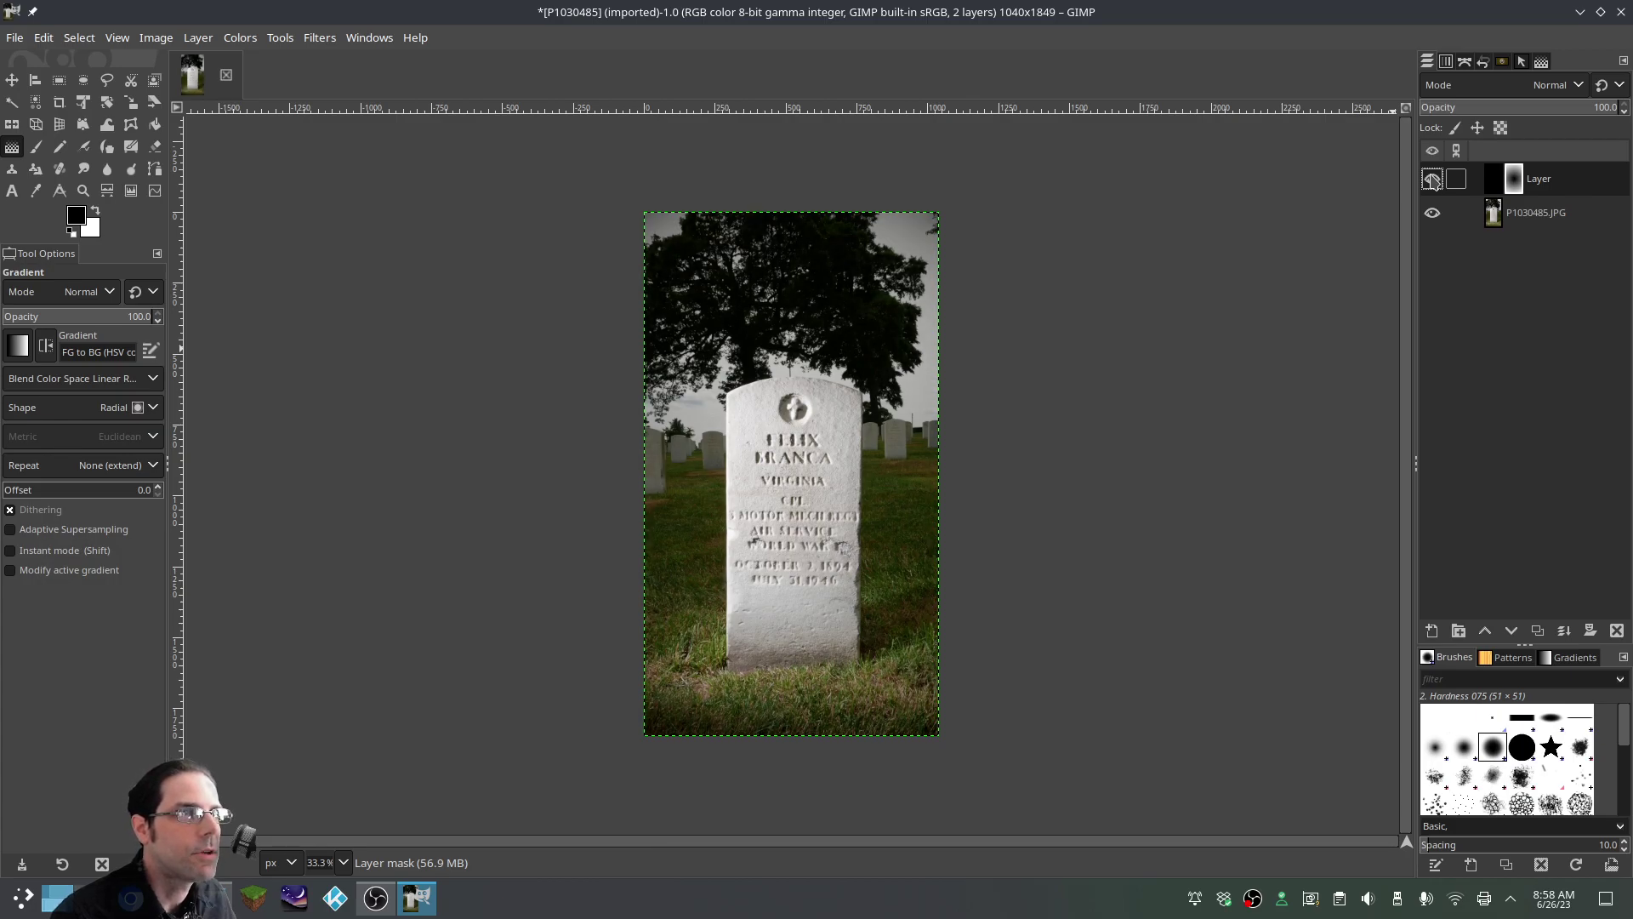
{"action": "left_click", "coordinate": [1432, 179]}
{"action": "left_click", "coordinate": [1433, 180]}
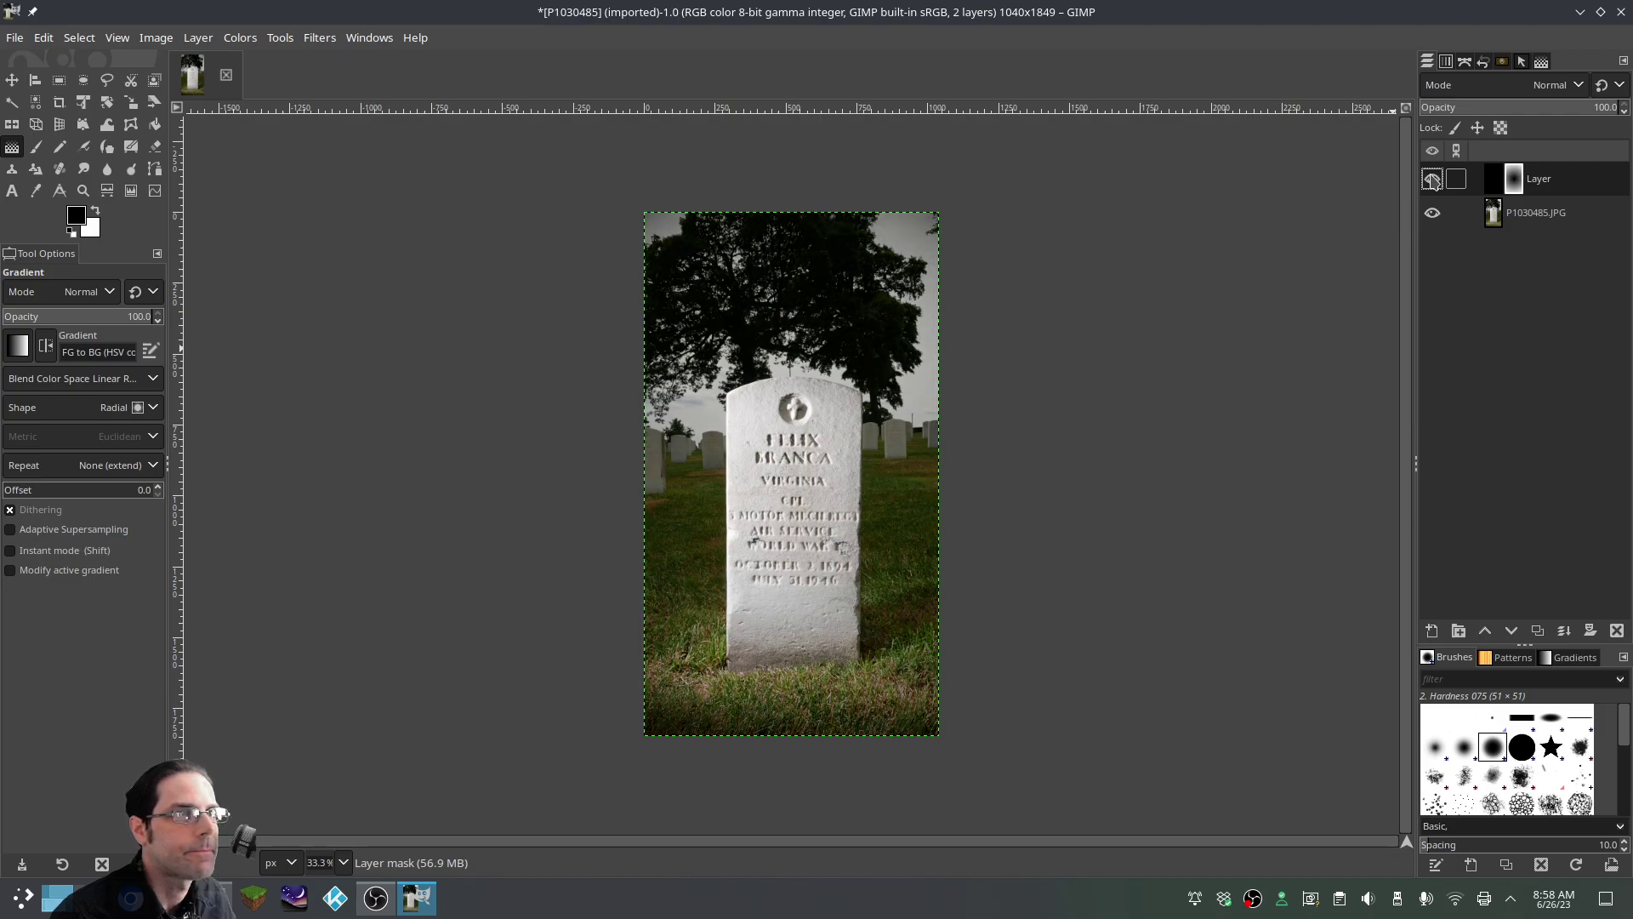
{"action": "left_click", "coordinate": [1433, 179]}
{"action": "left_click", "coordinate": [1433, 180]}
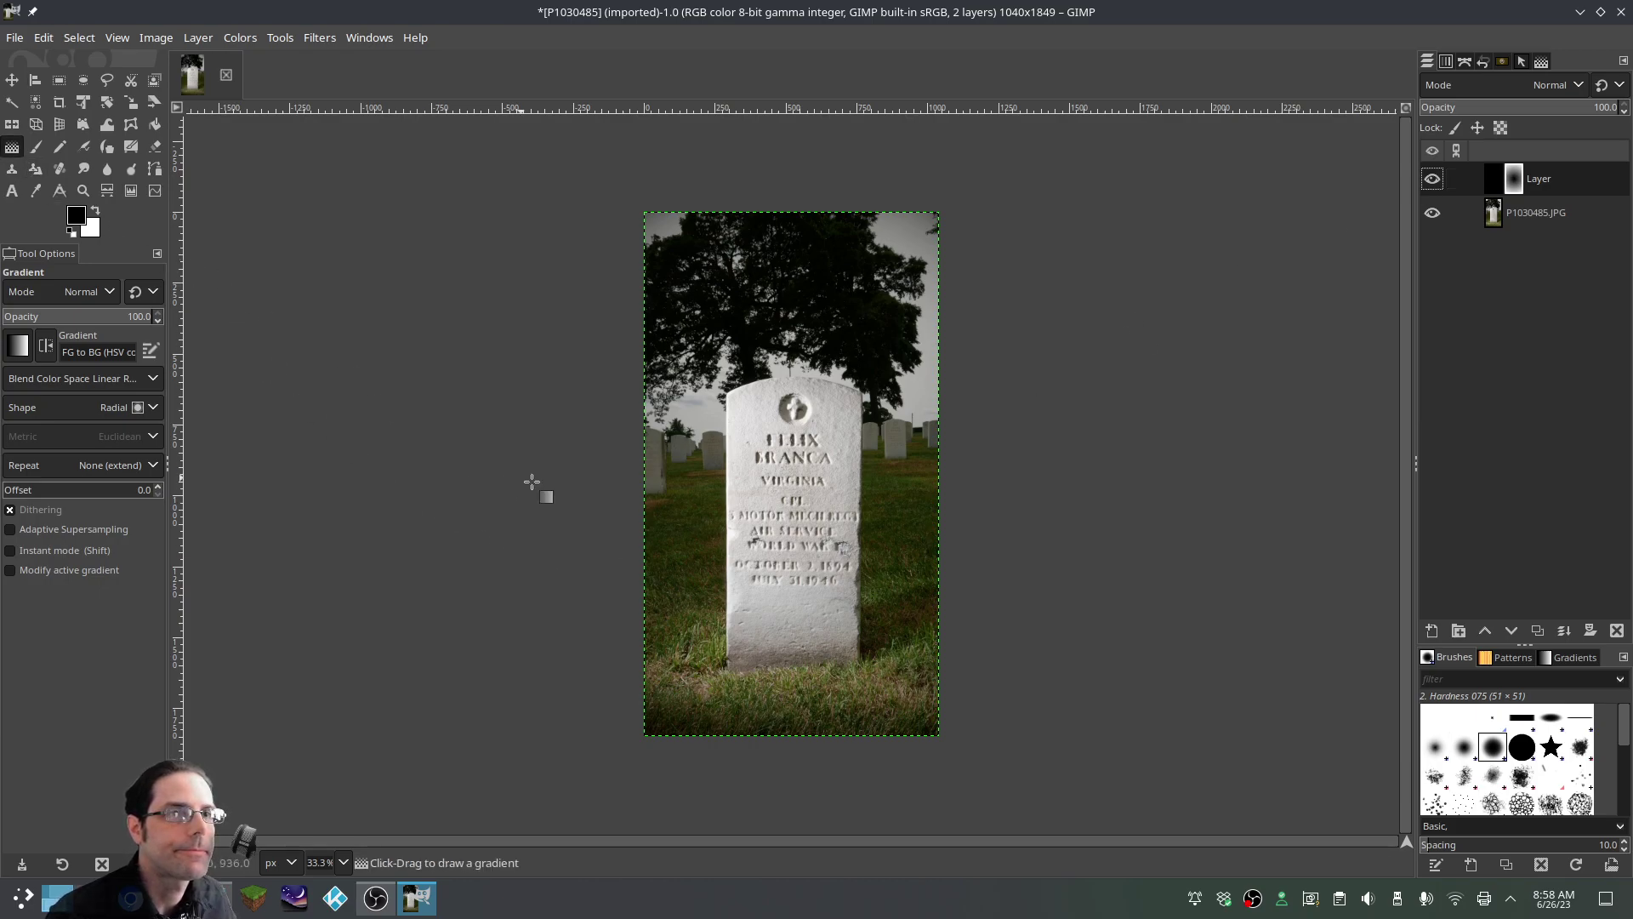
Redraw the radial gradient about 693 pixels wide, from the headstone past the right edge
{"action": "scroll", "coordinate": [1021, 512], "scroll_direction": "down", "scroll_amount": 2}
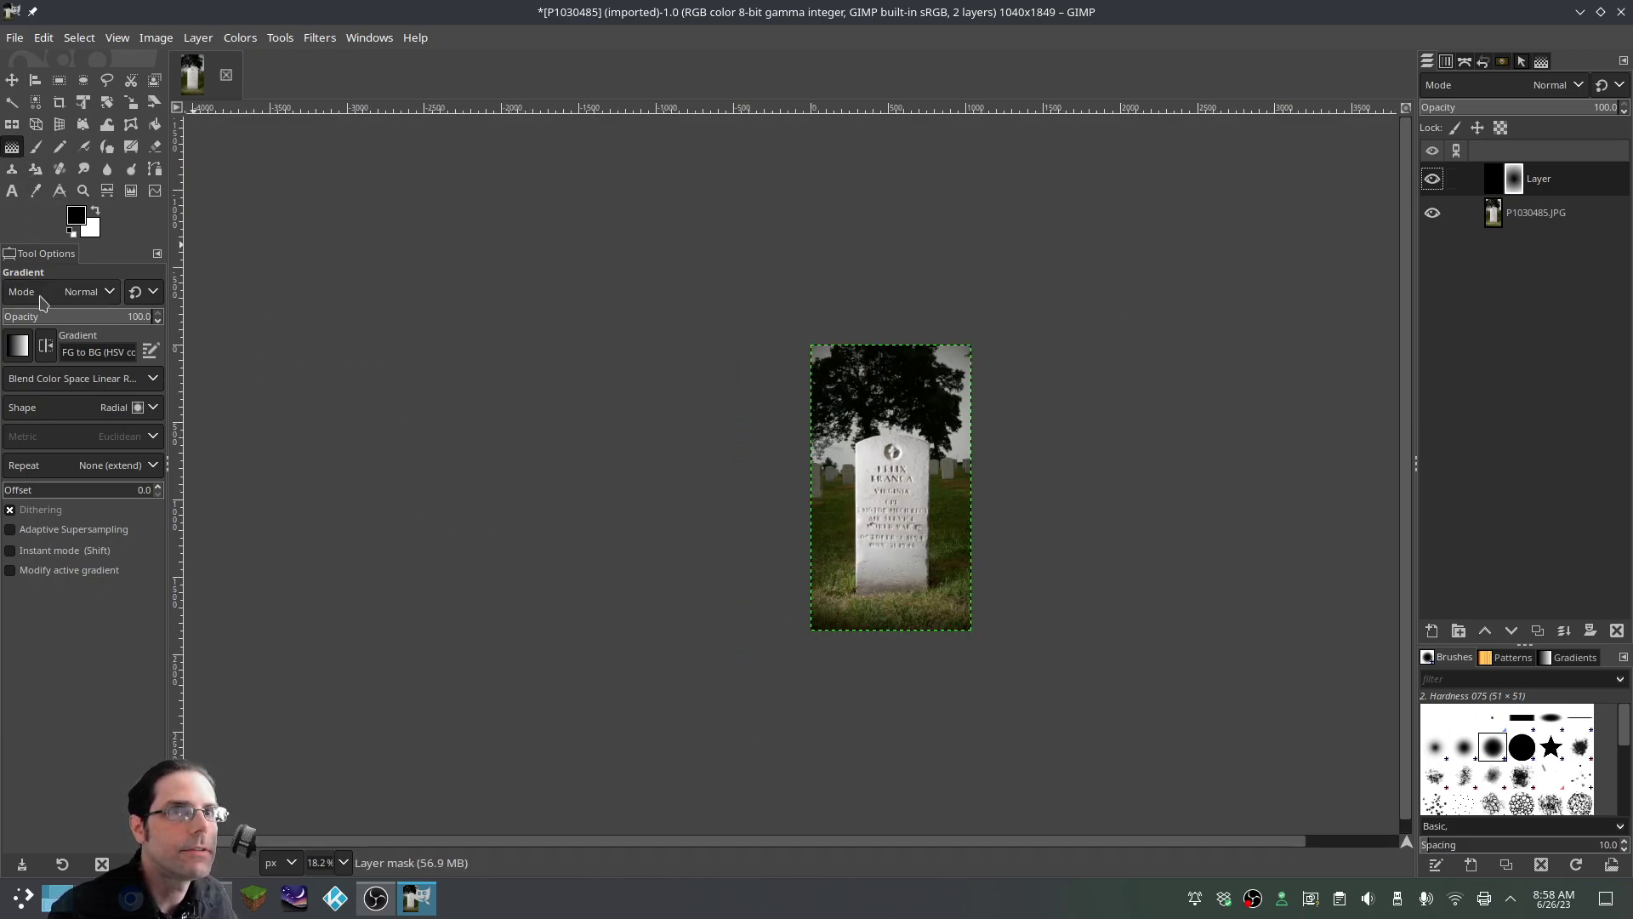
{"action": "left_click", "coordinate": [885, 477]}
{"action": "left_click_drag", "start_coordinate": [885, 476], "coordinate": [992, 477]}
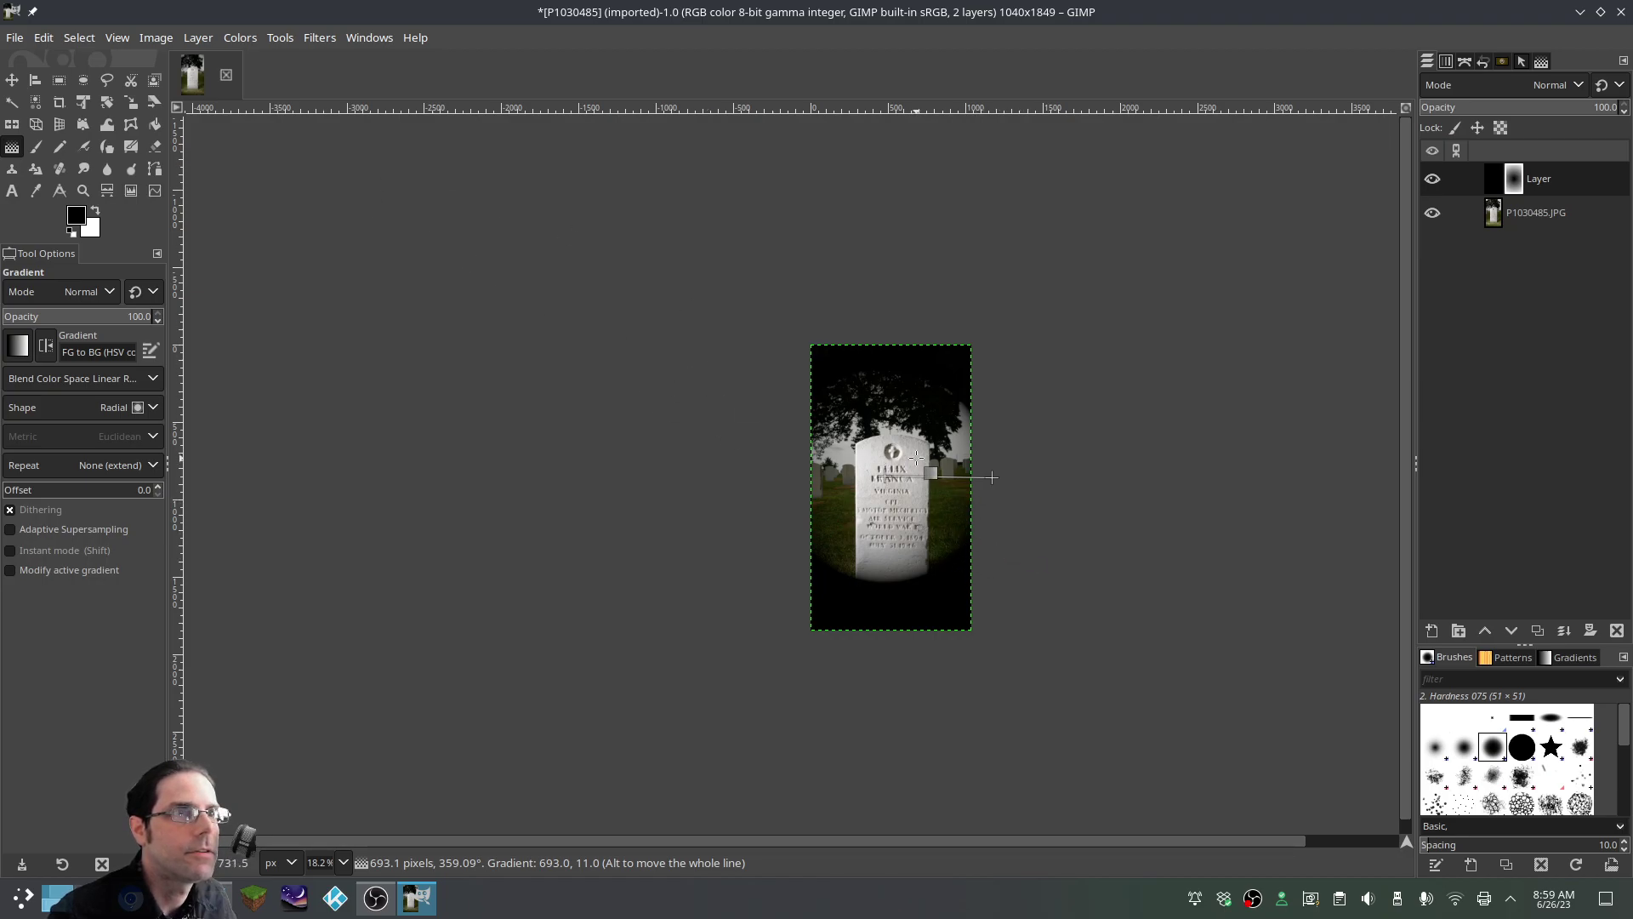
{"action": "key", "text": "Return"}
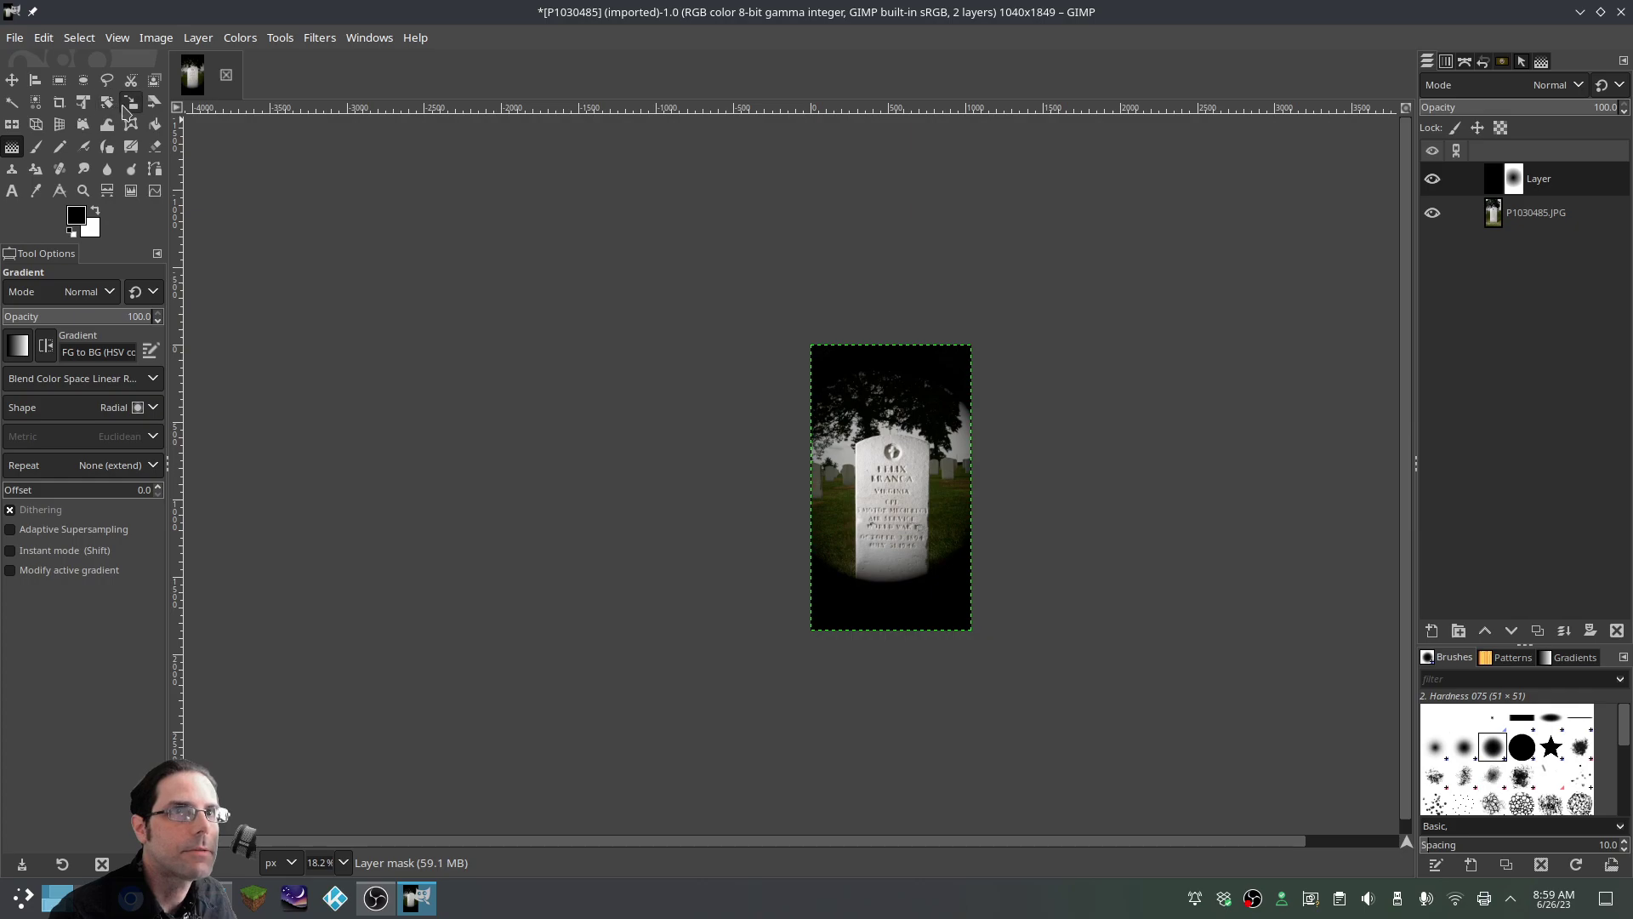
Scale the vignette mask up by dragging its corners outward so the darkening fades
{"action": "left_click", "coordinate": [132, 106]}
{"action": "left_click", "coordinate": [893, 511]}
{"action": "left_click_drag", "start_coordinate": [808, 347], "coordinate": [776, 187]}
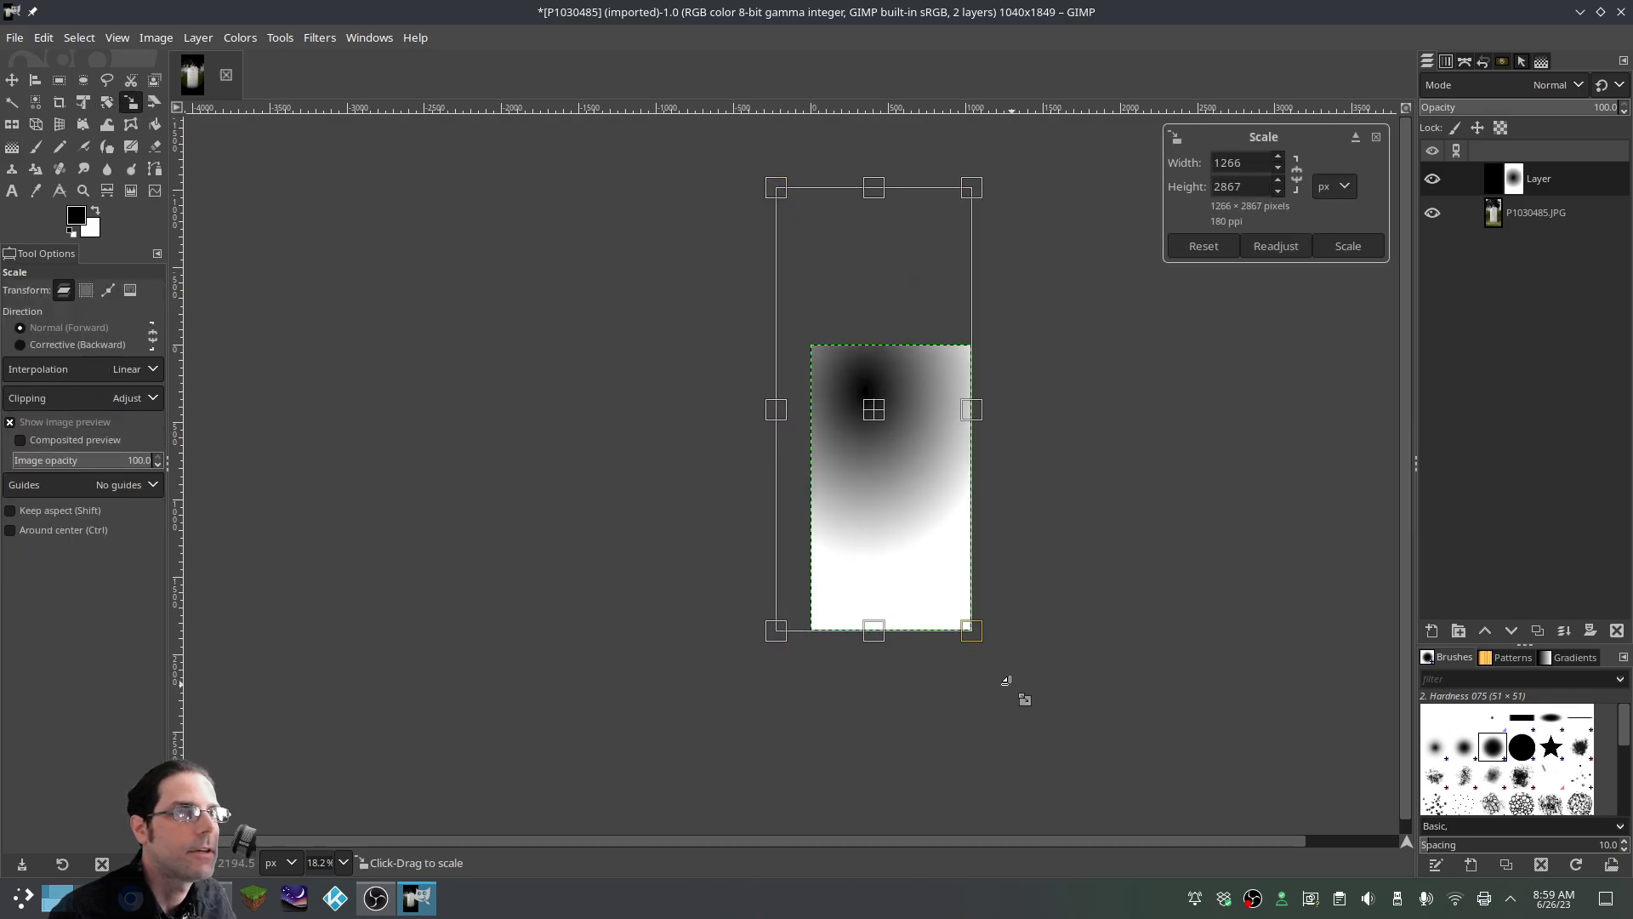
{"action": "left_click_drag", "start_coordinate": [968, 630], "coordinate": [1028, 824]}
{"action": "key", "text": "Escape"}
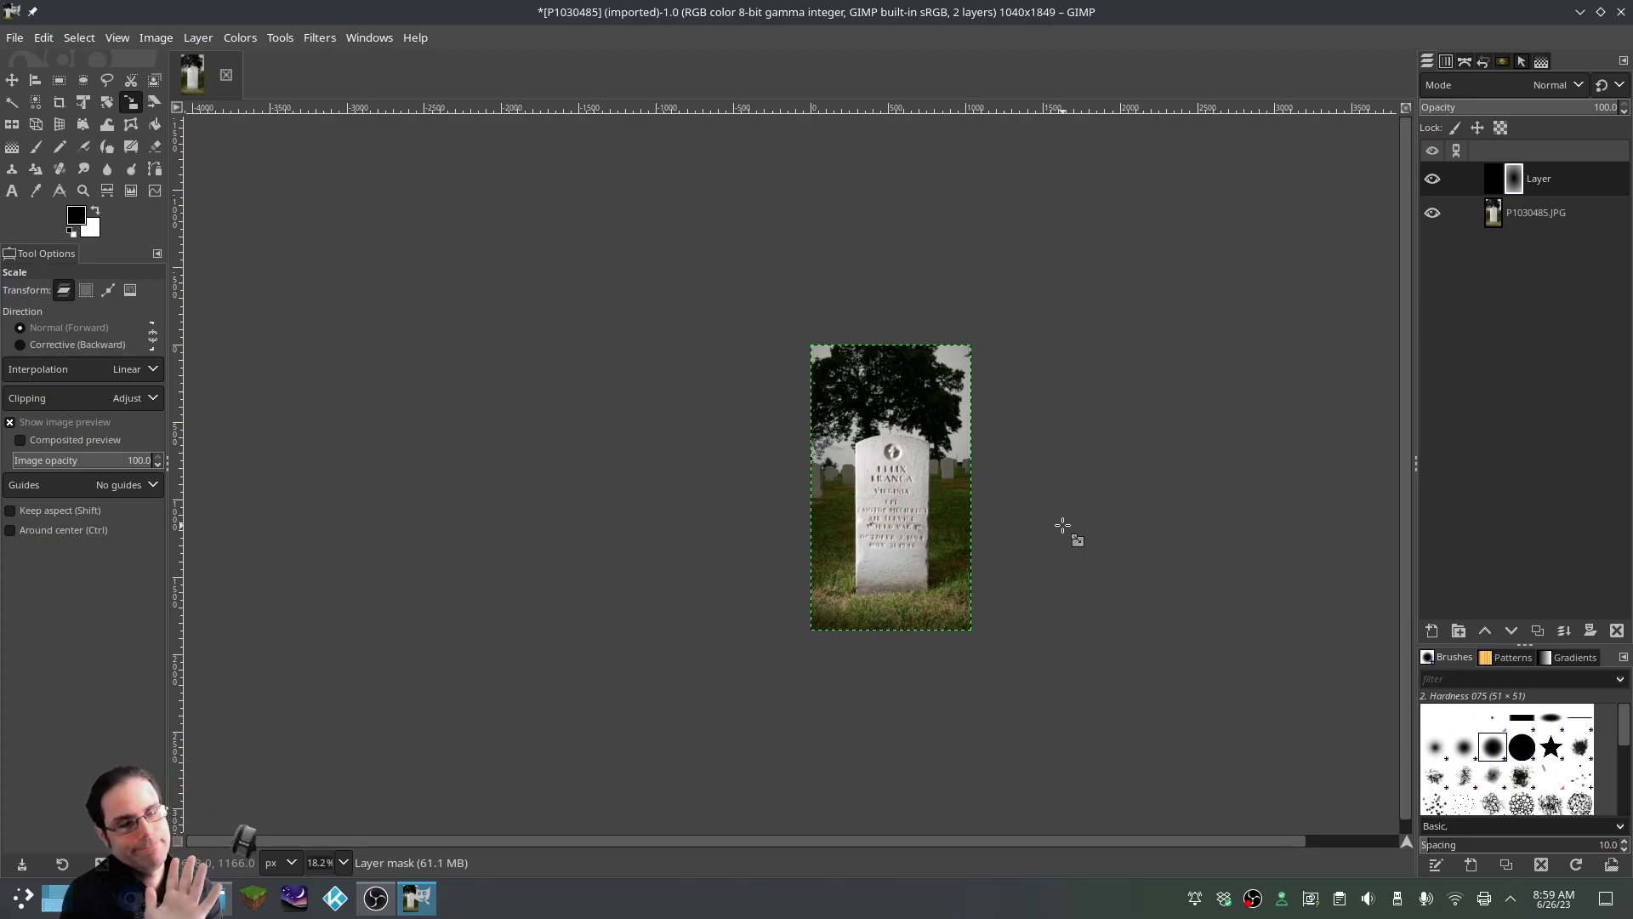
Zoom in and toggle the vignette layer on and off to compare, leaving it visible
{"action": "scroll", "coordinate": [1066, 529], "scroll_direction": "up", "scroll_amount": 2}
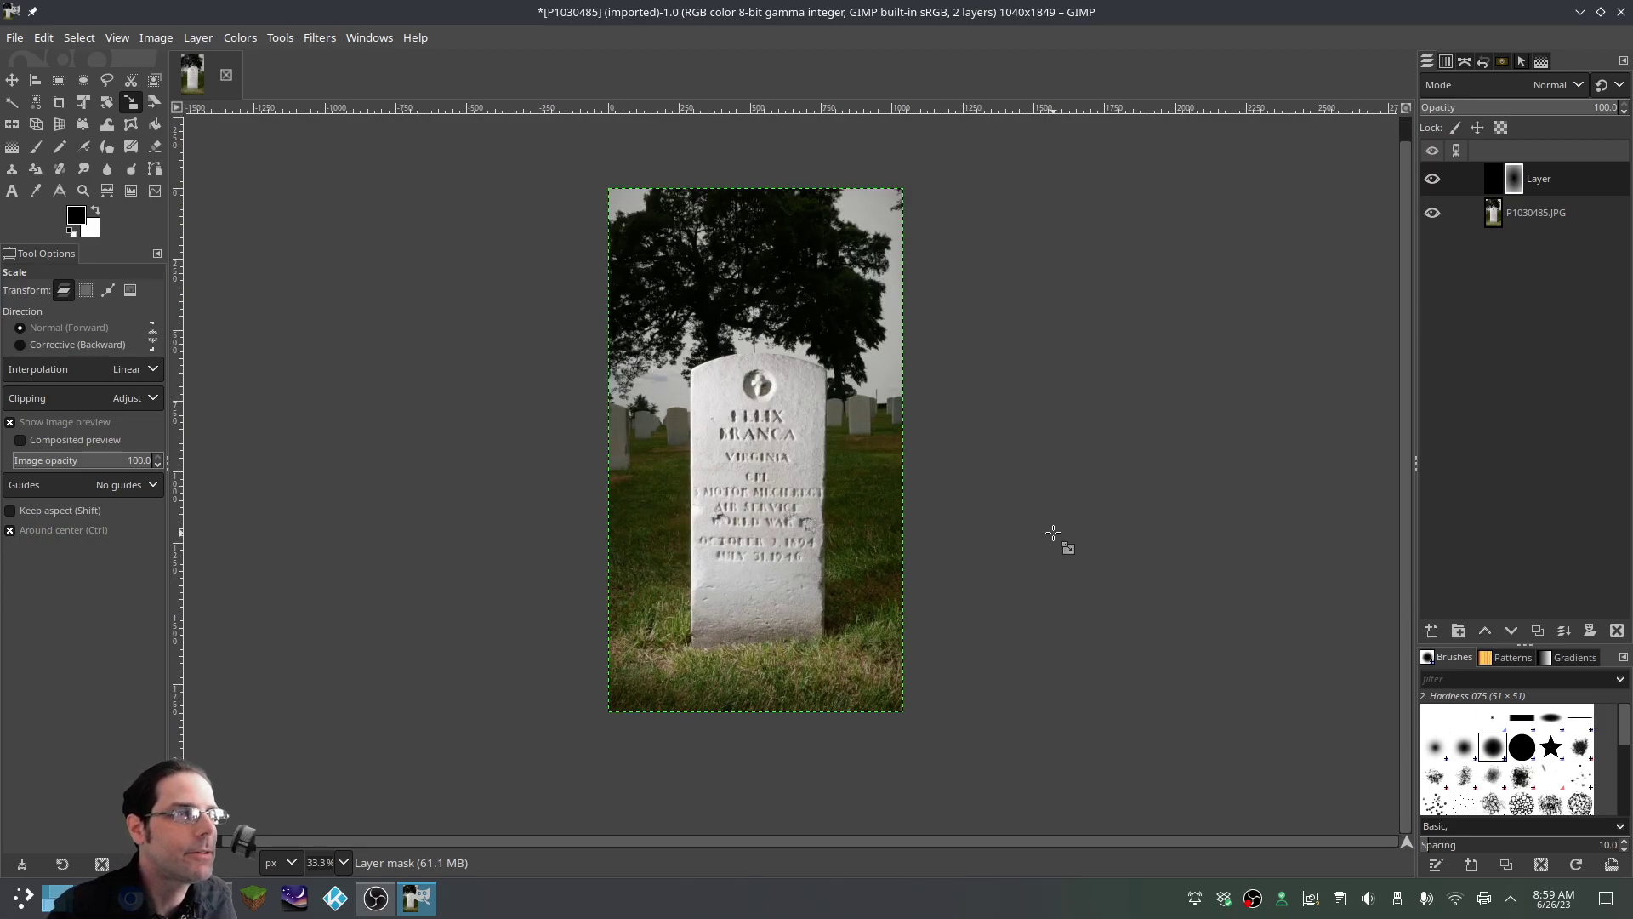
{"action": "scroll", "coordinate": [1406, 481], "scroll_direction": "up", "scroll_amount": 1}
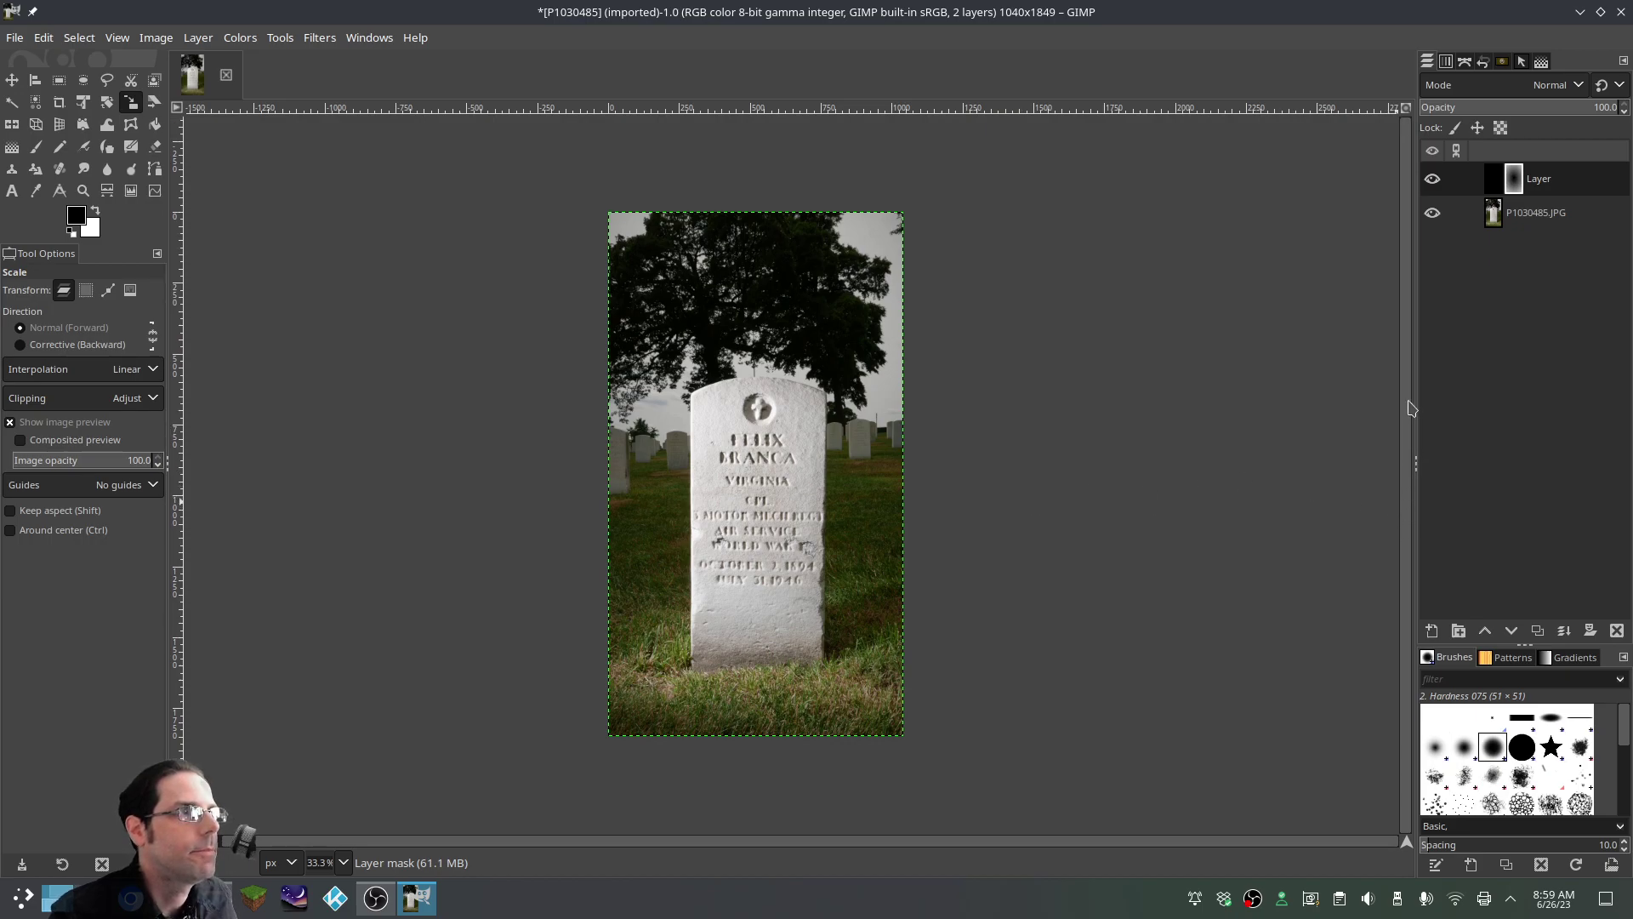
{"action": "left_click", "coordinate": [1432, 180]}
{"action": "left_click", "coordinate": [1432, 180]}
{"action": "left_click", "coordinate": [1432, 180]}
{"action": "left_click", "coordinate": [1432, 179]}
{"action": "left_click", "coordinate": [1432, 179]}
{"action": "left_click", "coordinate": [1432, 180]}
{"action": "left_click", "coordinate": [1431, 180]}
{"action": "left_click", "coordinate": [1432, 180]}
{"action": "left_click", "coordinate": [1432, 180]}
{"action": "left_click", "coordinate": [1432, 180]}
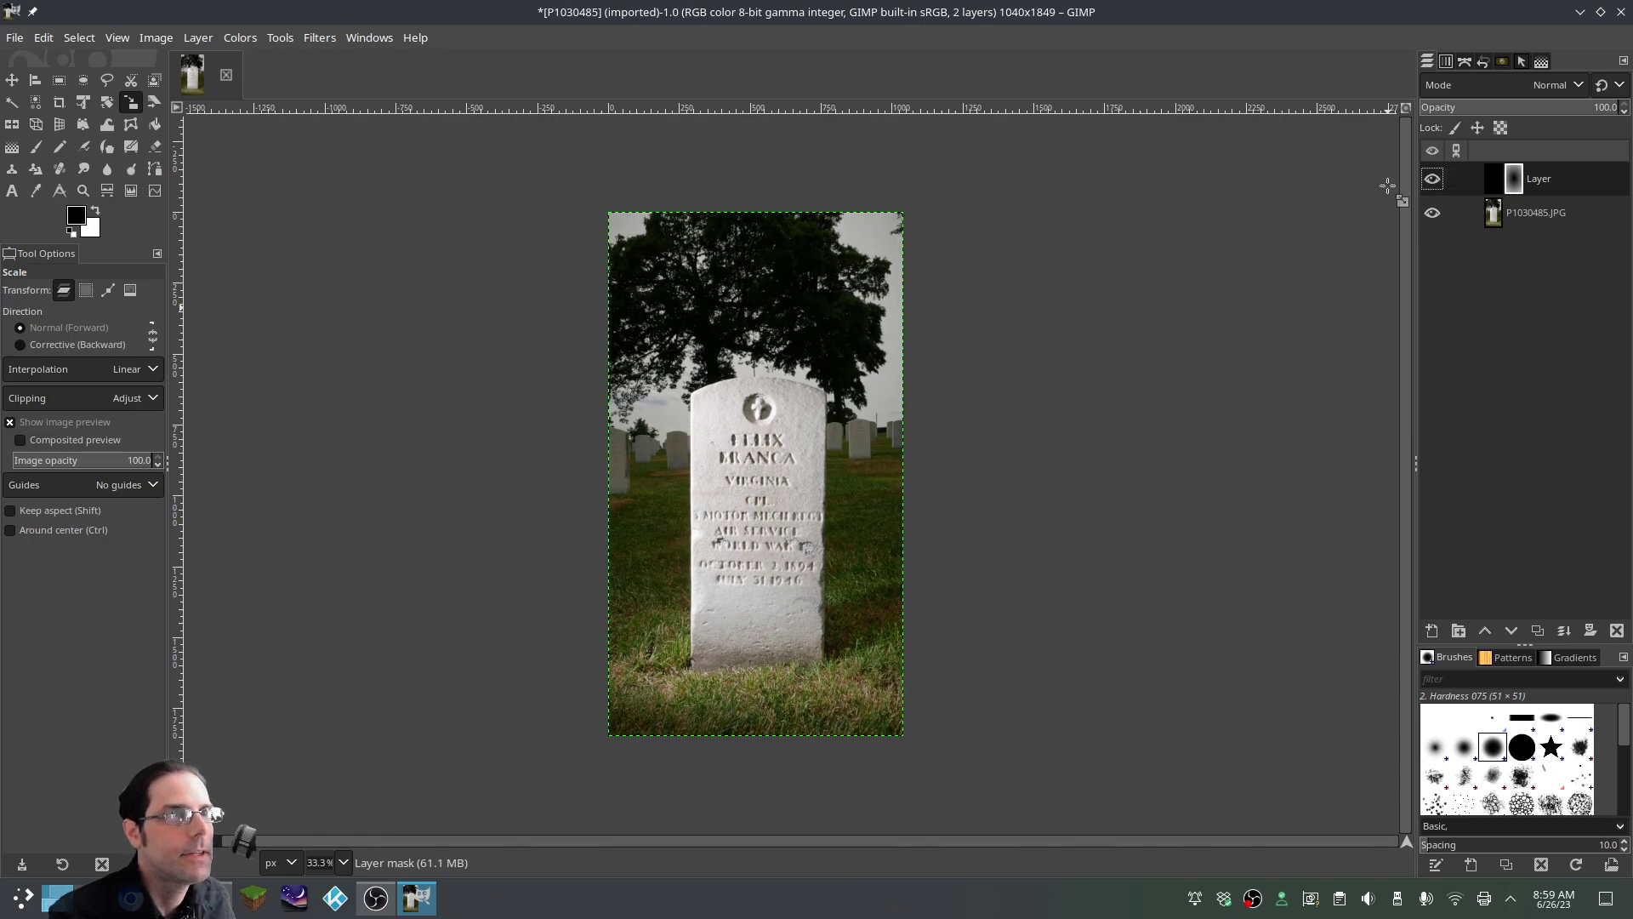
Redraw the radial vignette gradient on the mask outward from the stone's centre
{"action": "left_click", "coordinate": [12, 146]}
{"action": "left_click_drag", "start_coordinate": [756, 491], "coordinate": [928, 487]}
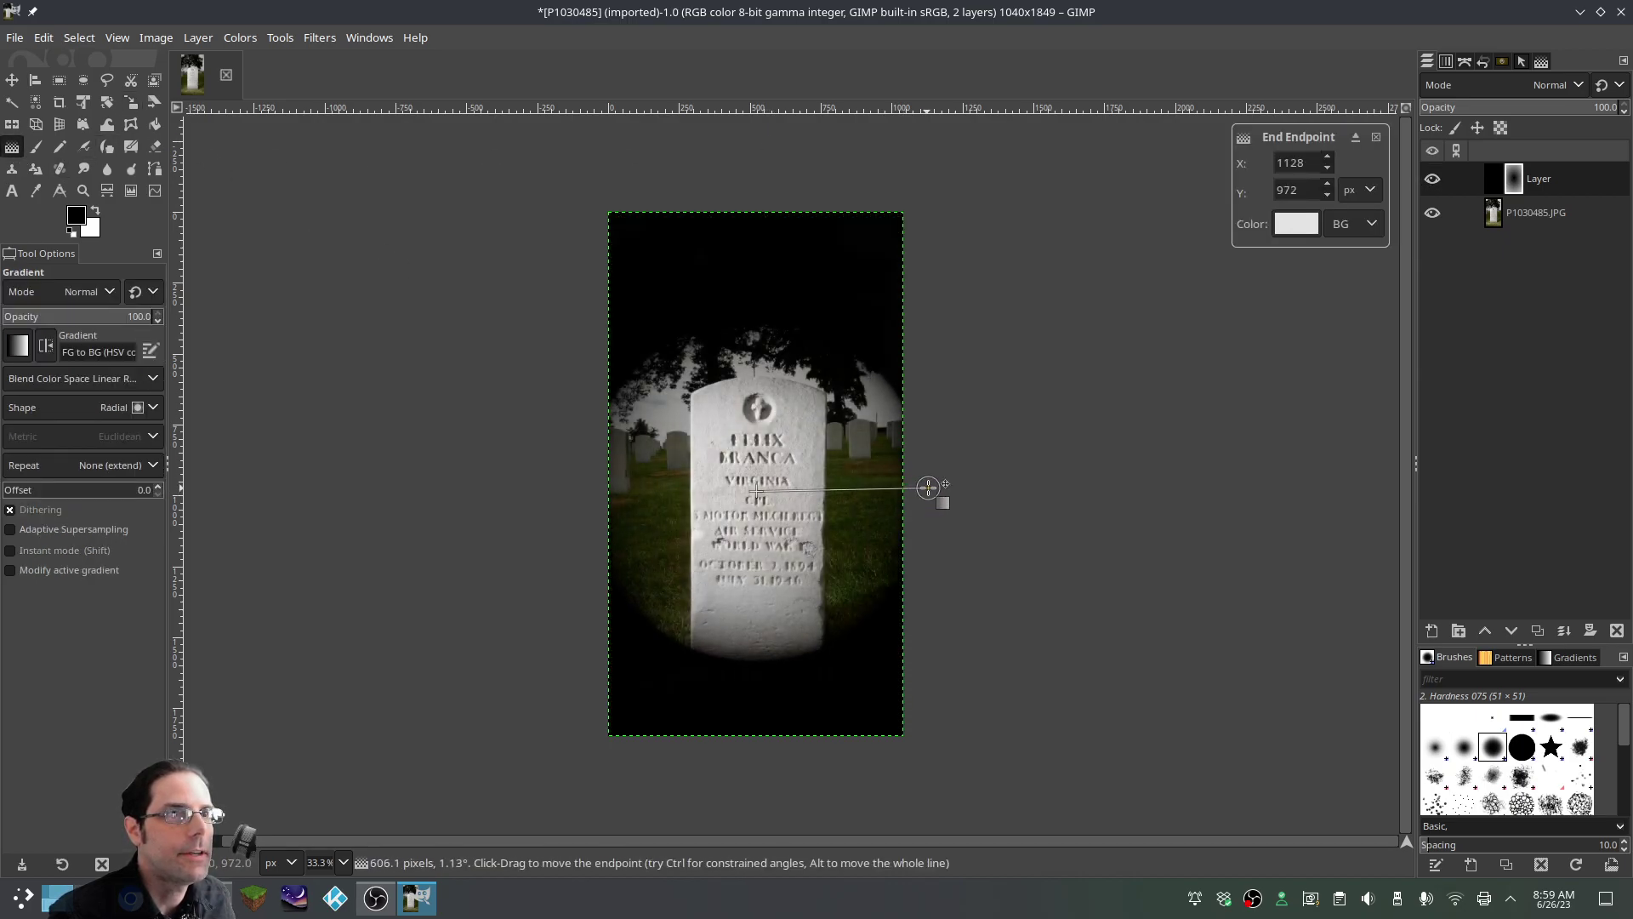
{"action": "key", "text": "Return"}
{"action": "scroll", "coordinate": [1029, 443], "scroll_direction": "down", "scroll_amount": 2}
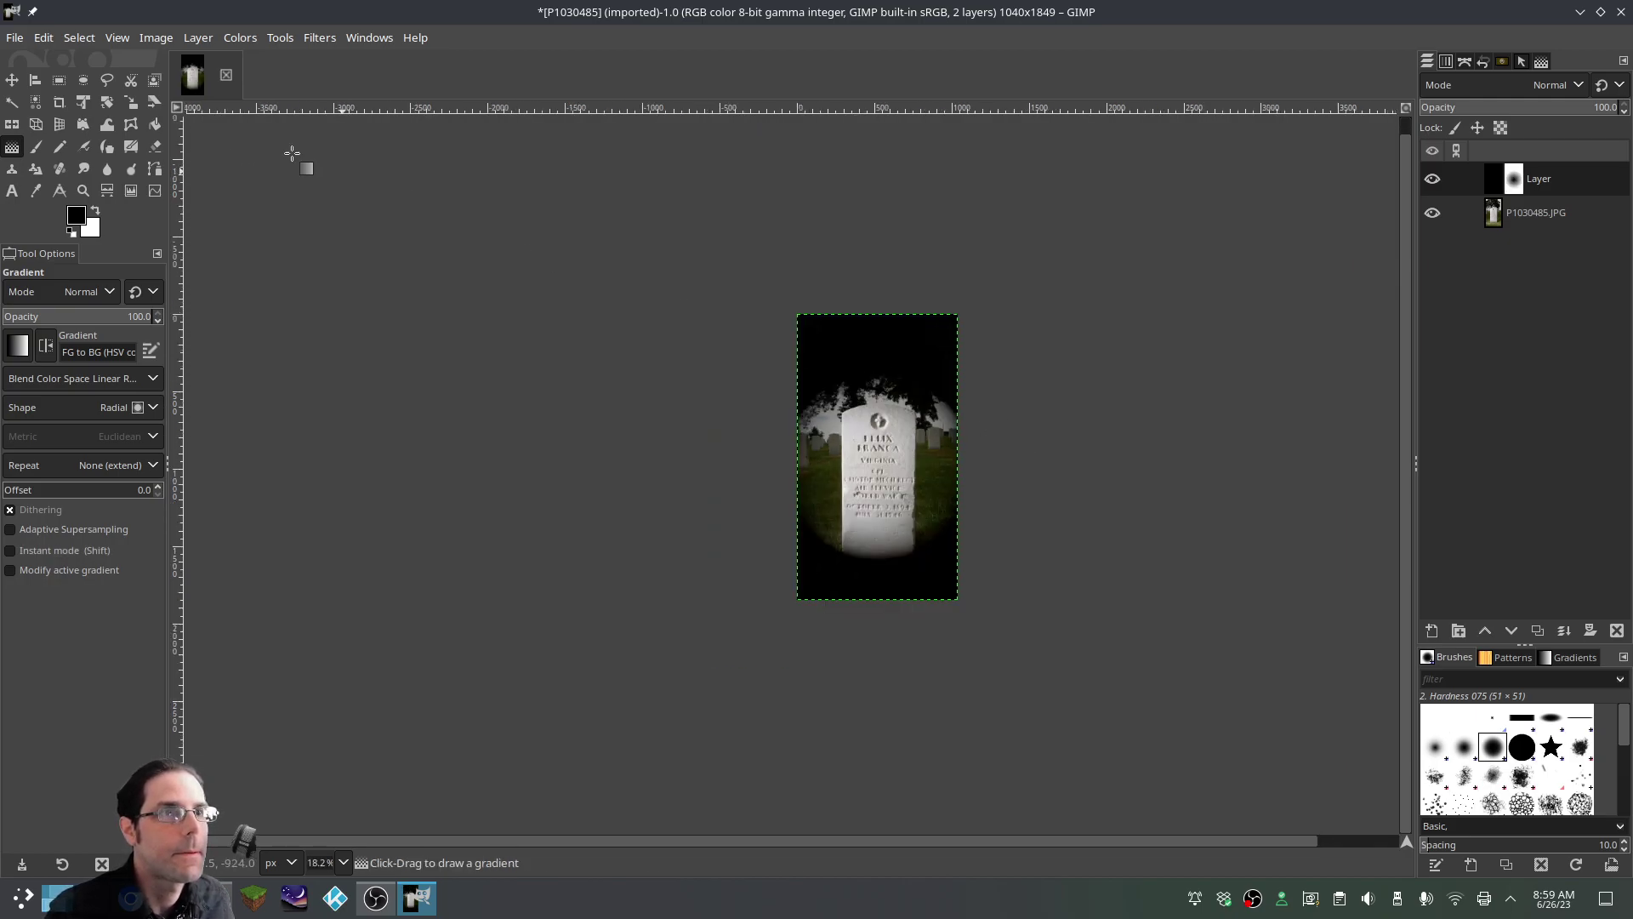
Scale the layer mask outward, stretching it up-left, downward and taller
{"action": "left_click", "coordinate": [131, 102]}
{"action": "left_click", "coordinate": [889, 475]}
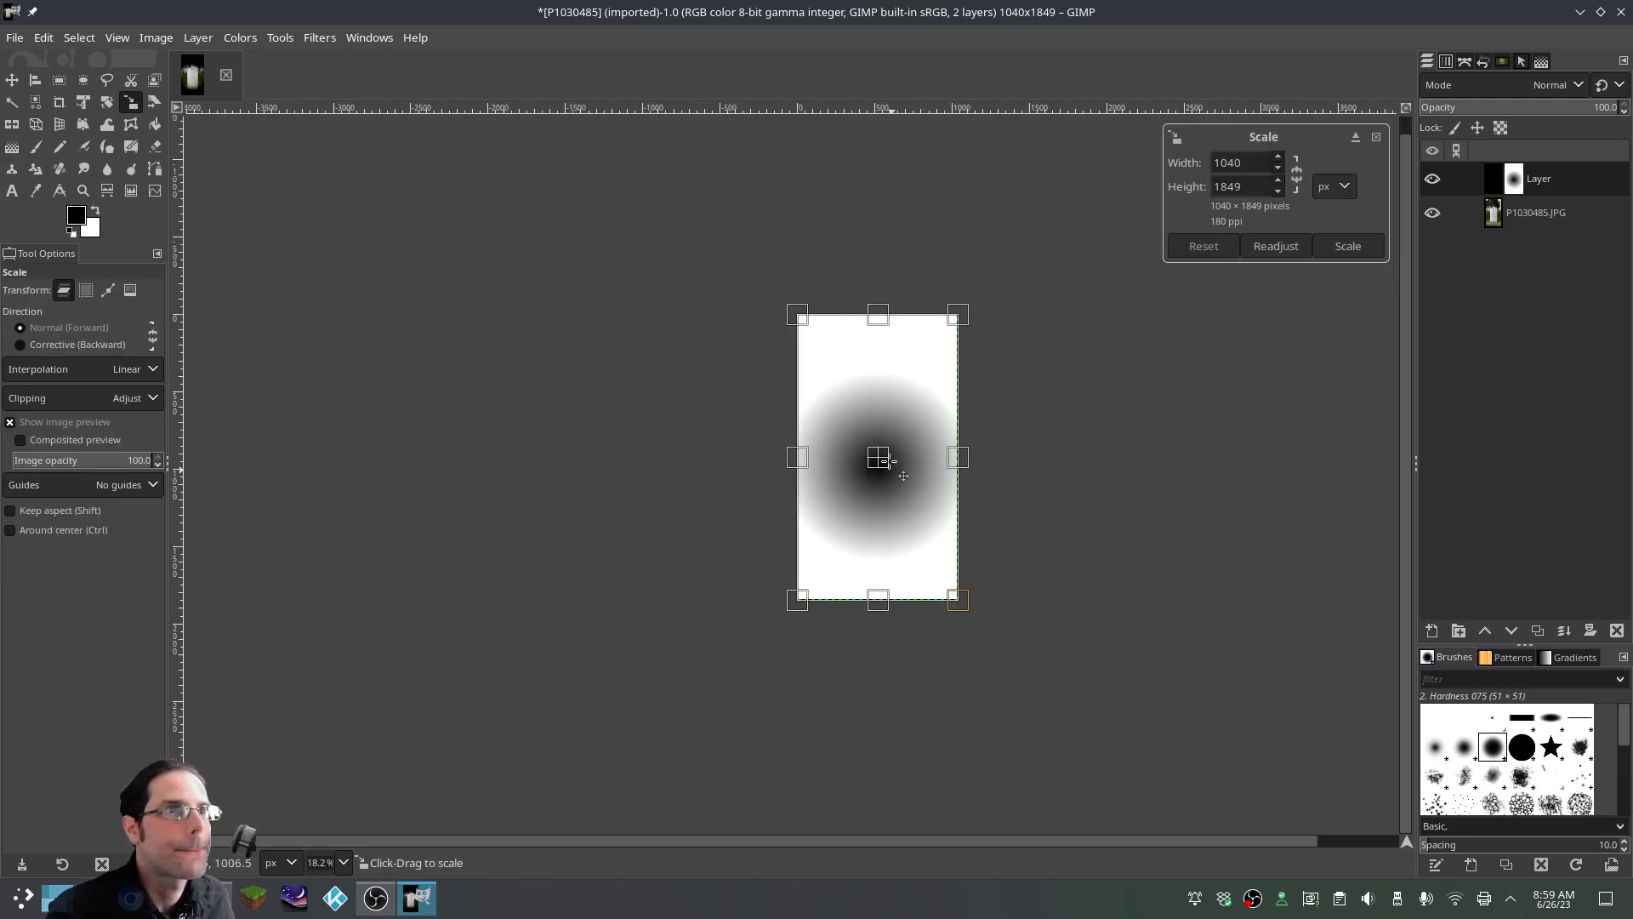
{"action": "left_click_drag", "start_coordinate": [800, 316], "coordinate": [781, 188]}
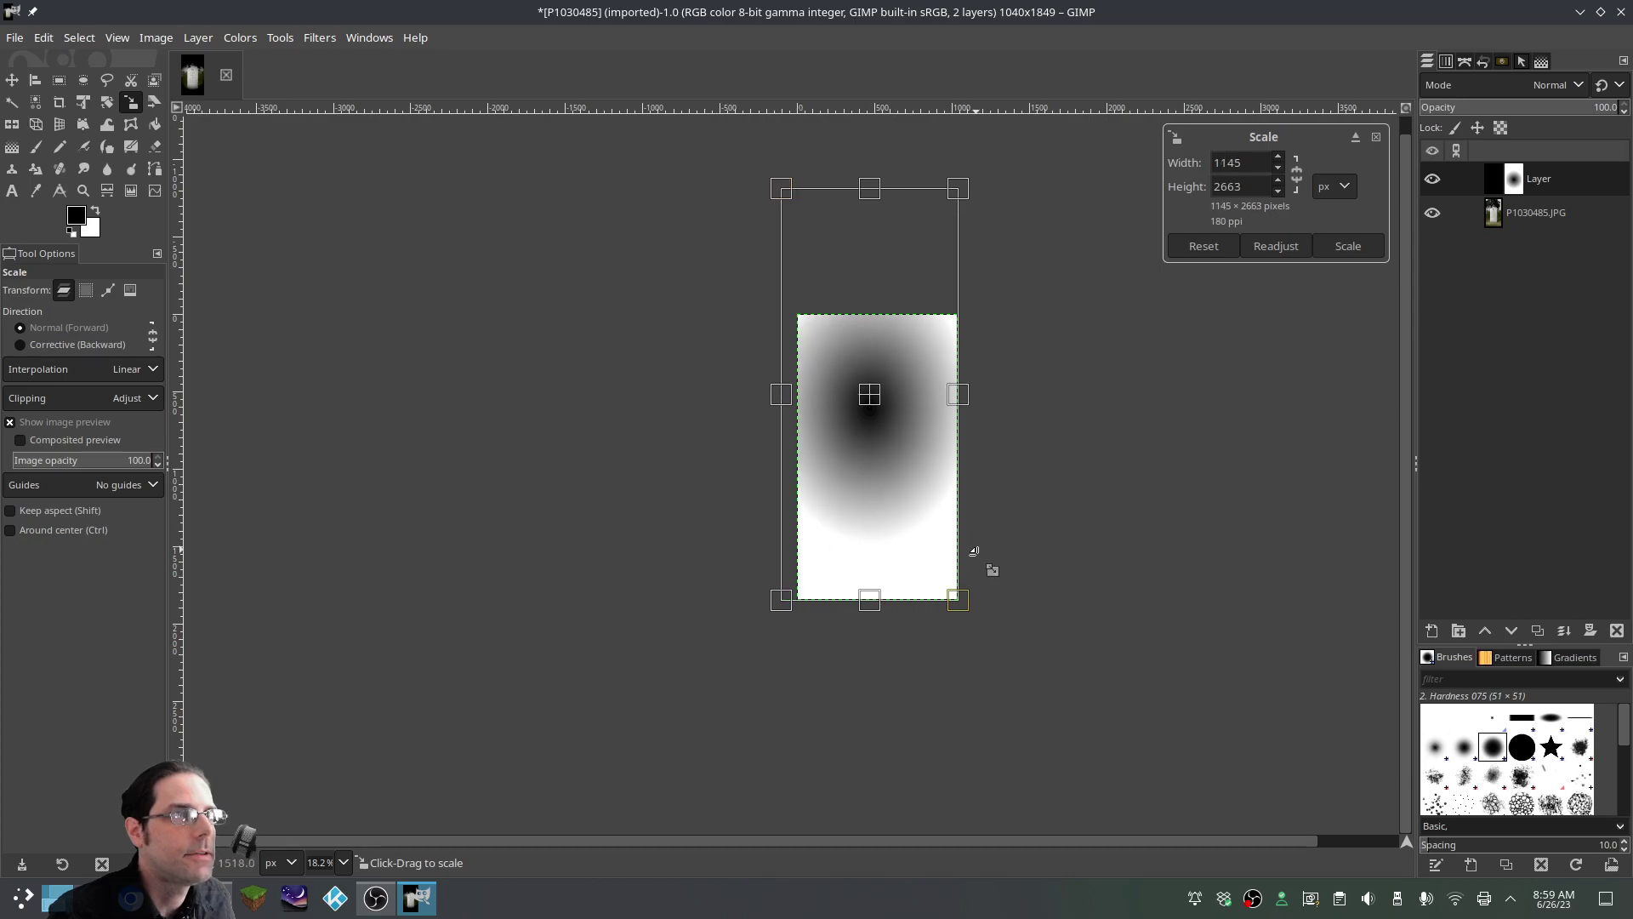
{"action": "left_click_drag", "start_coordinate": [960, 601], "coordinate": [979, 715]}
{"action": "left_click_drag", "start_coordinate": [877, 189], "coordinate": [873, 150]}
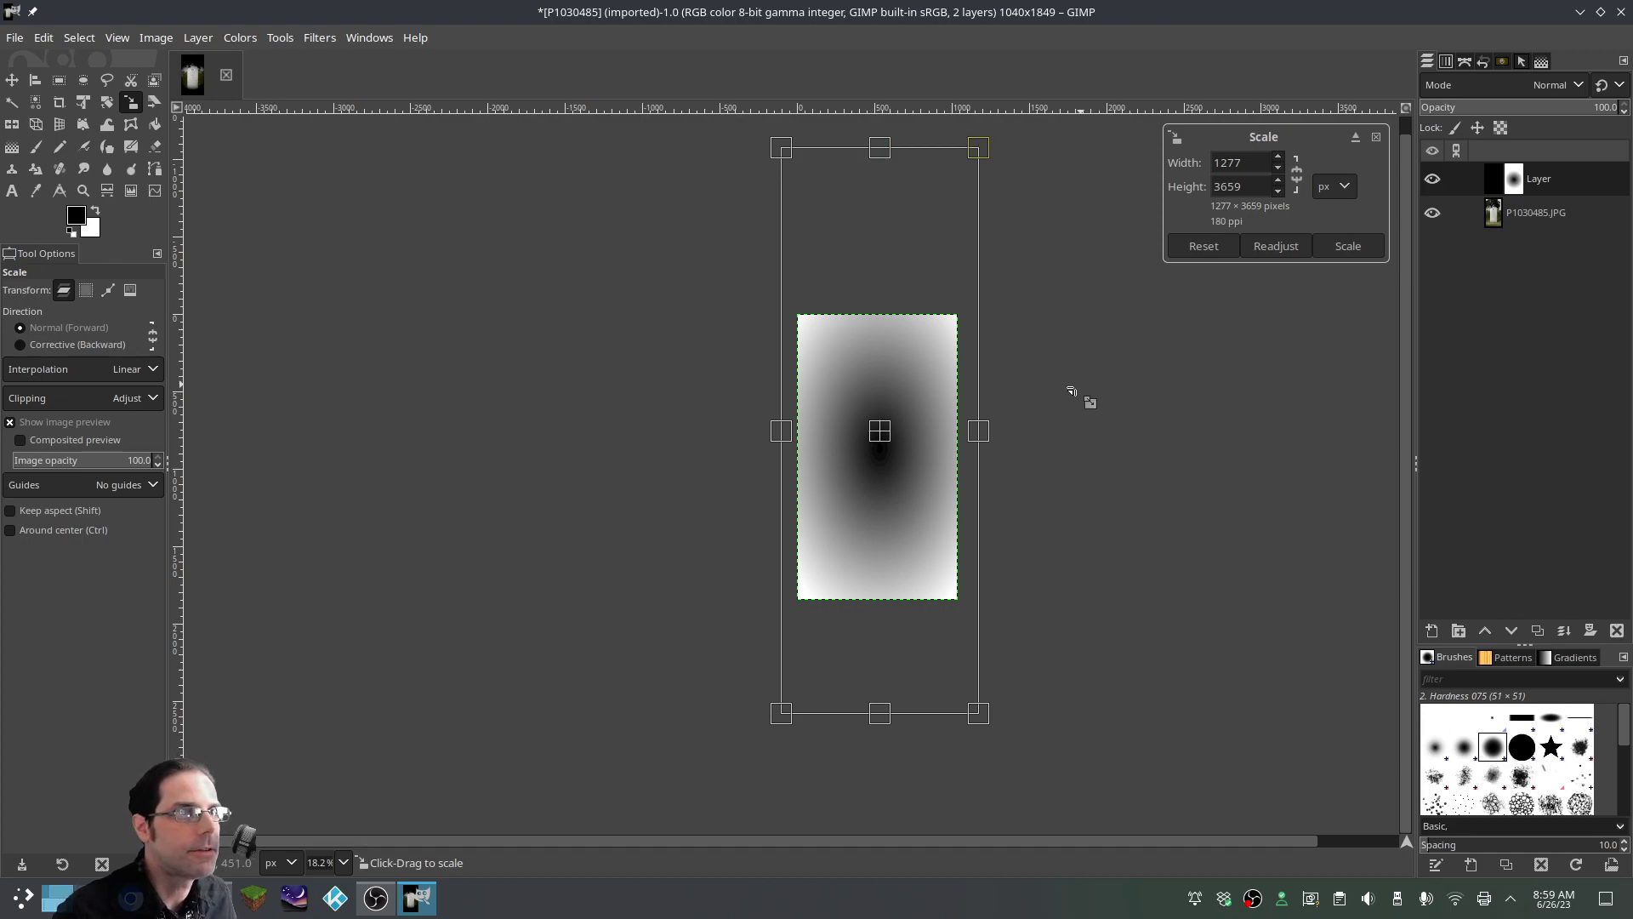
{"action": "key", "text": "Return"}
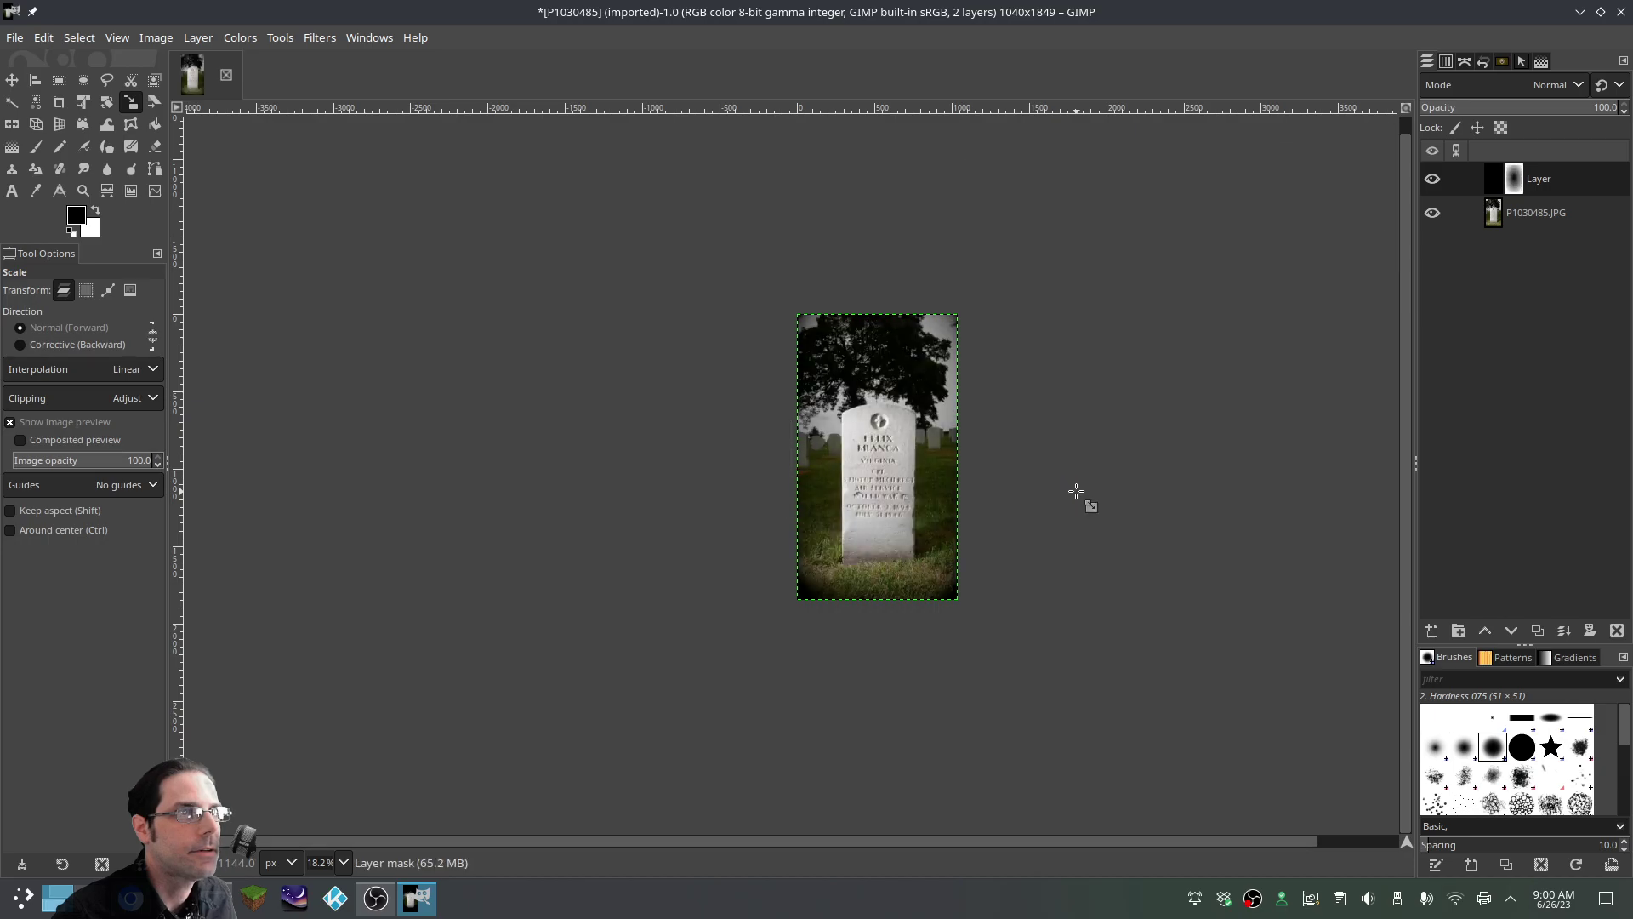
Enlarge the mask again to about 1164×2137 and commit the scale
{"action": "scroll", "coordinate": [978, 483], "scroll_direction": "up", "scroll_amount": 2, "text": "ctrl"}
{"action": "scroll", "coordinate": [984, 479], "scroll_direction": "up", "scroll_amount": 1, "text": "ctrl"}
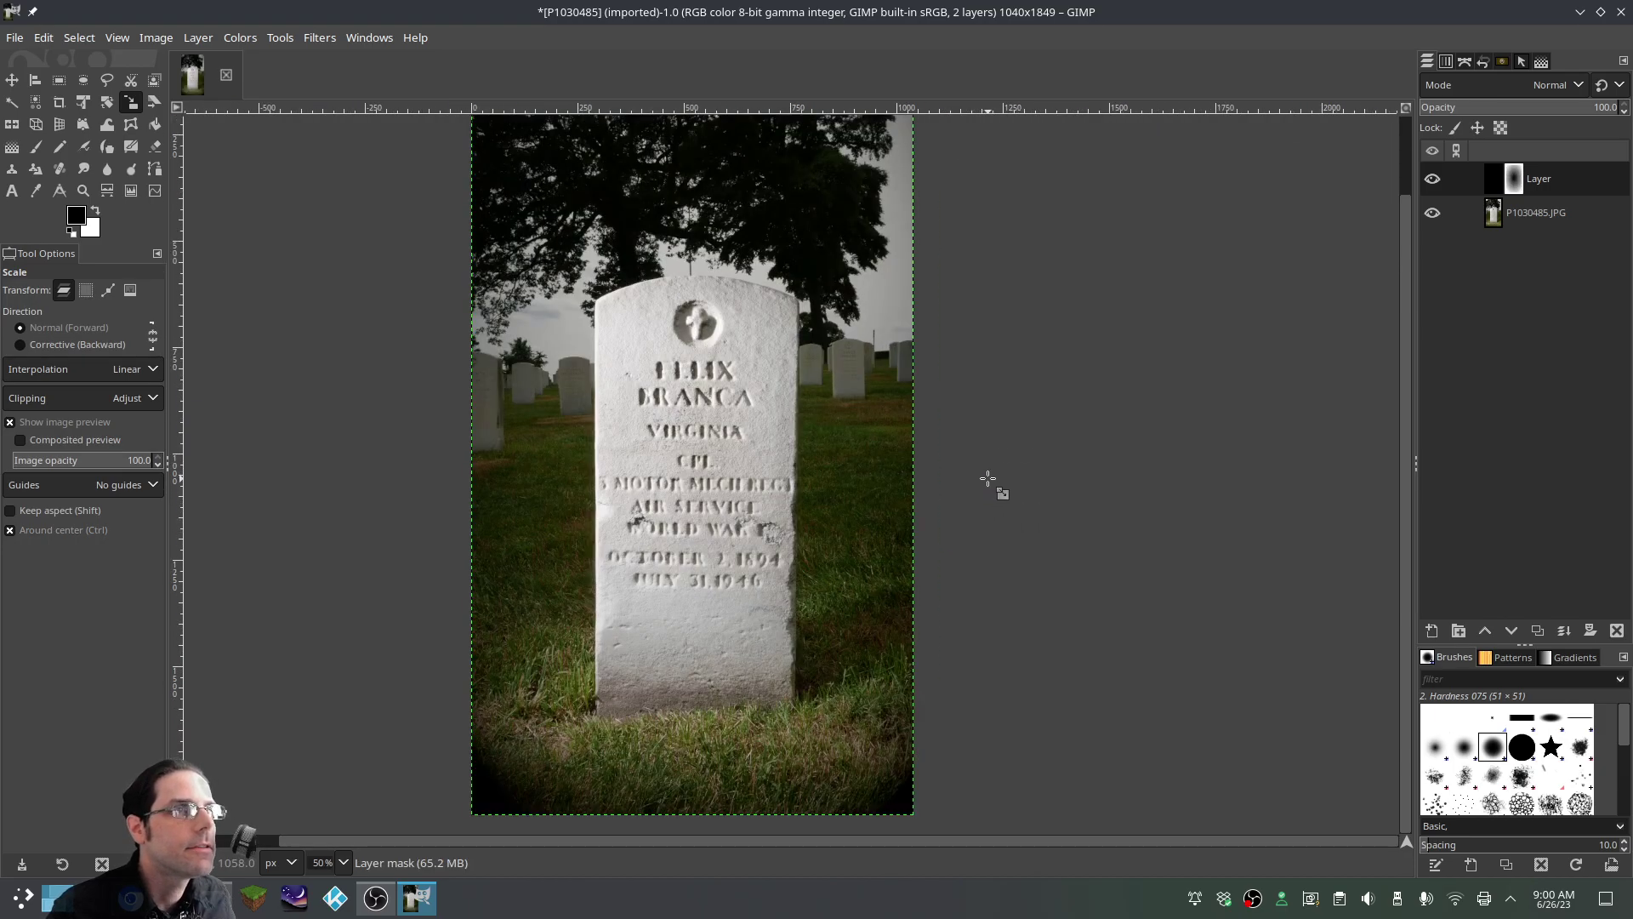
{"action": "scroll", "coordinate": [987, 481], "scroll_direction": "down", "scroll_amount": 1, "text": "ctrl"}
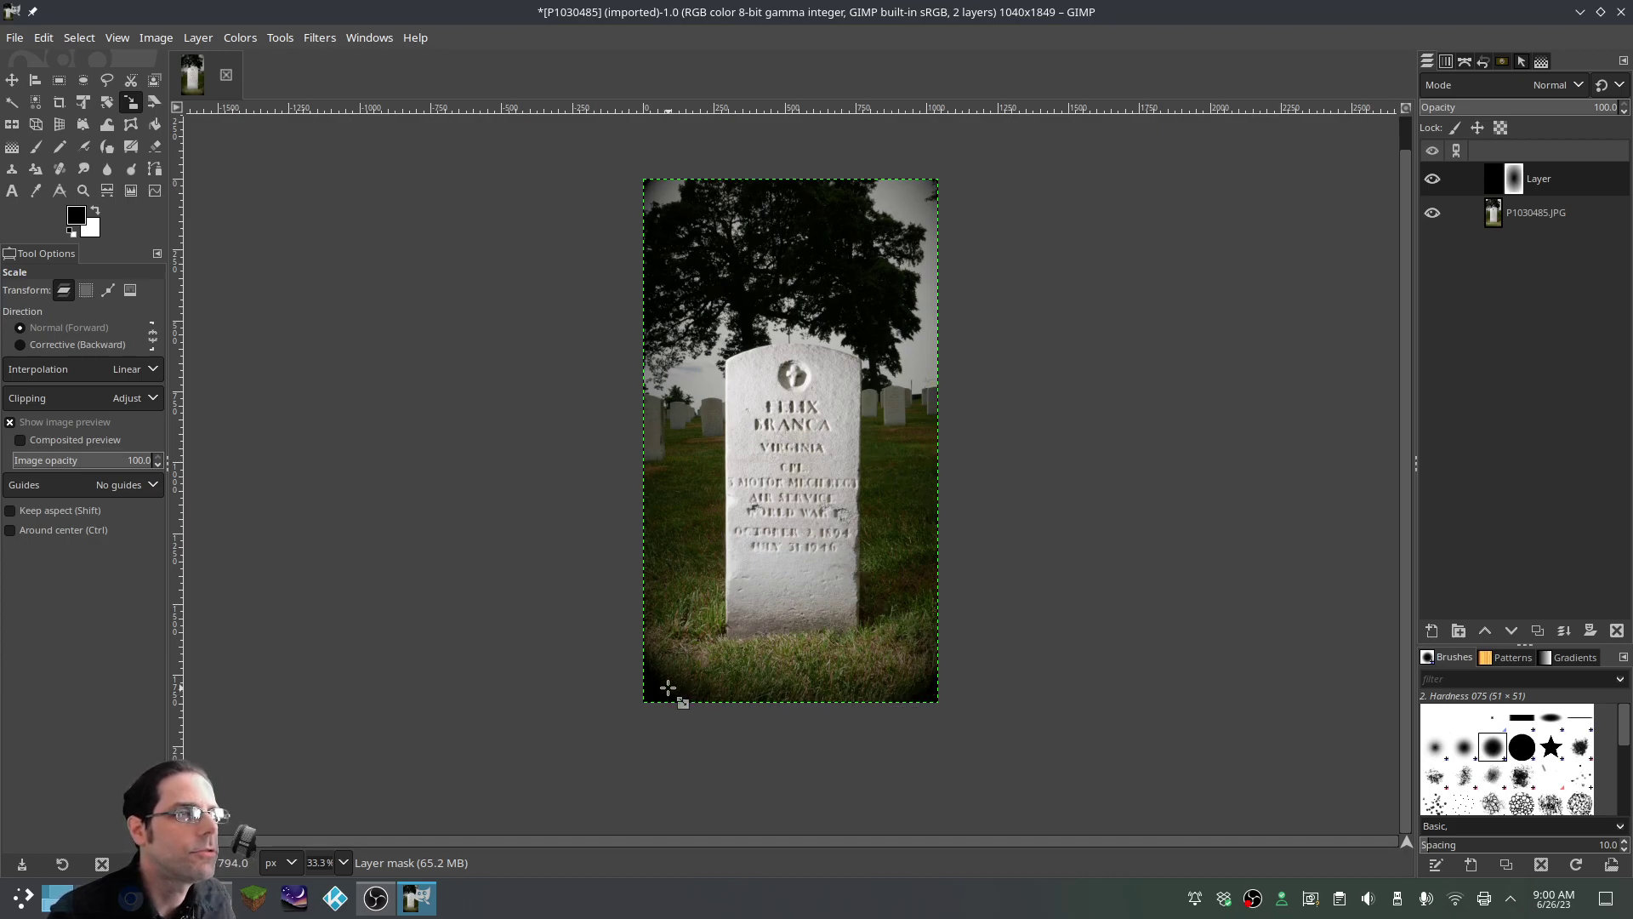
{"action": "key", "text": "ctrl"}
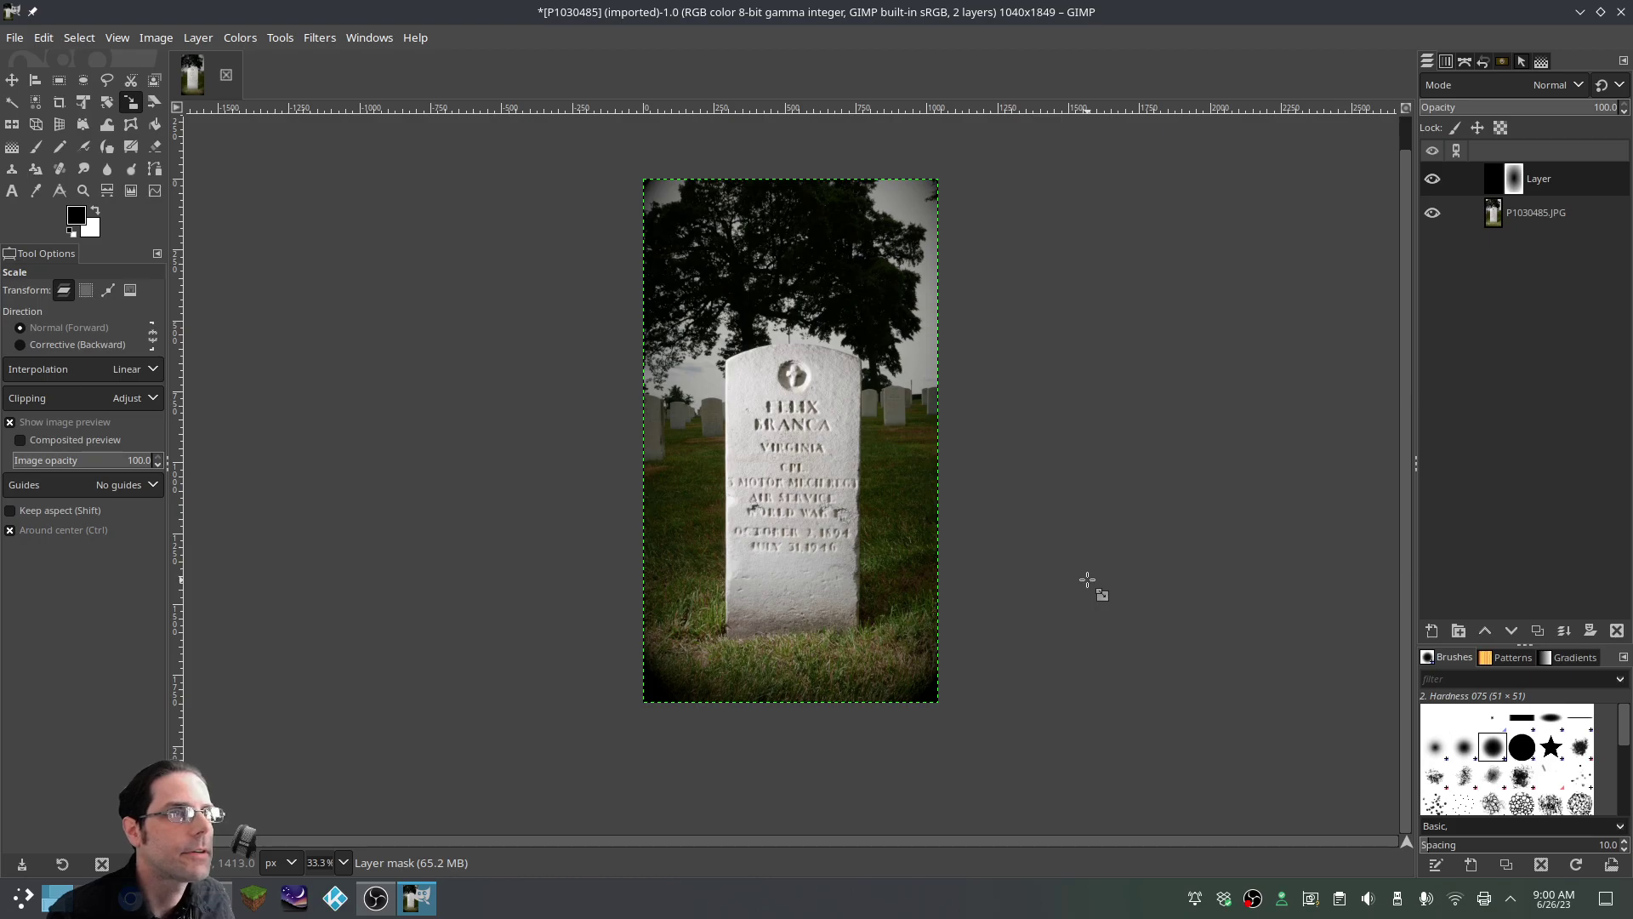
{"action": "scroll", "coordinate": [1087, 581], "scroll_direction": "down", "scroll_amount": 1}
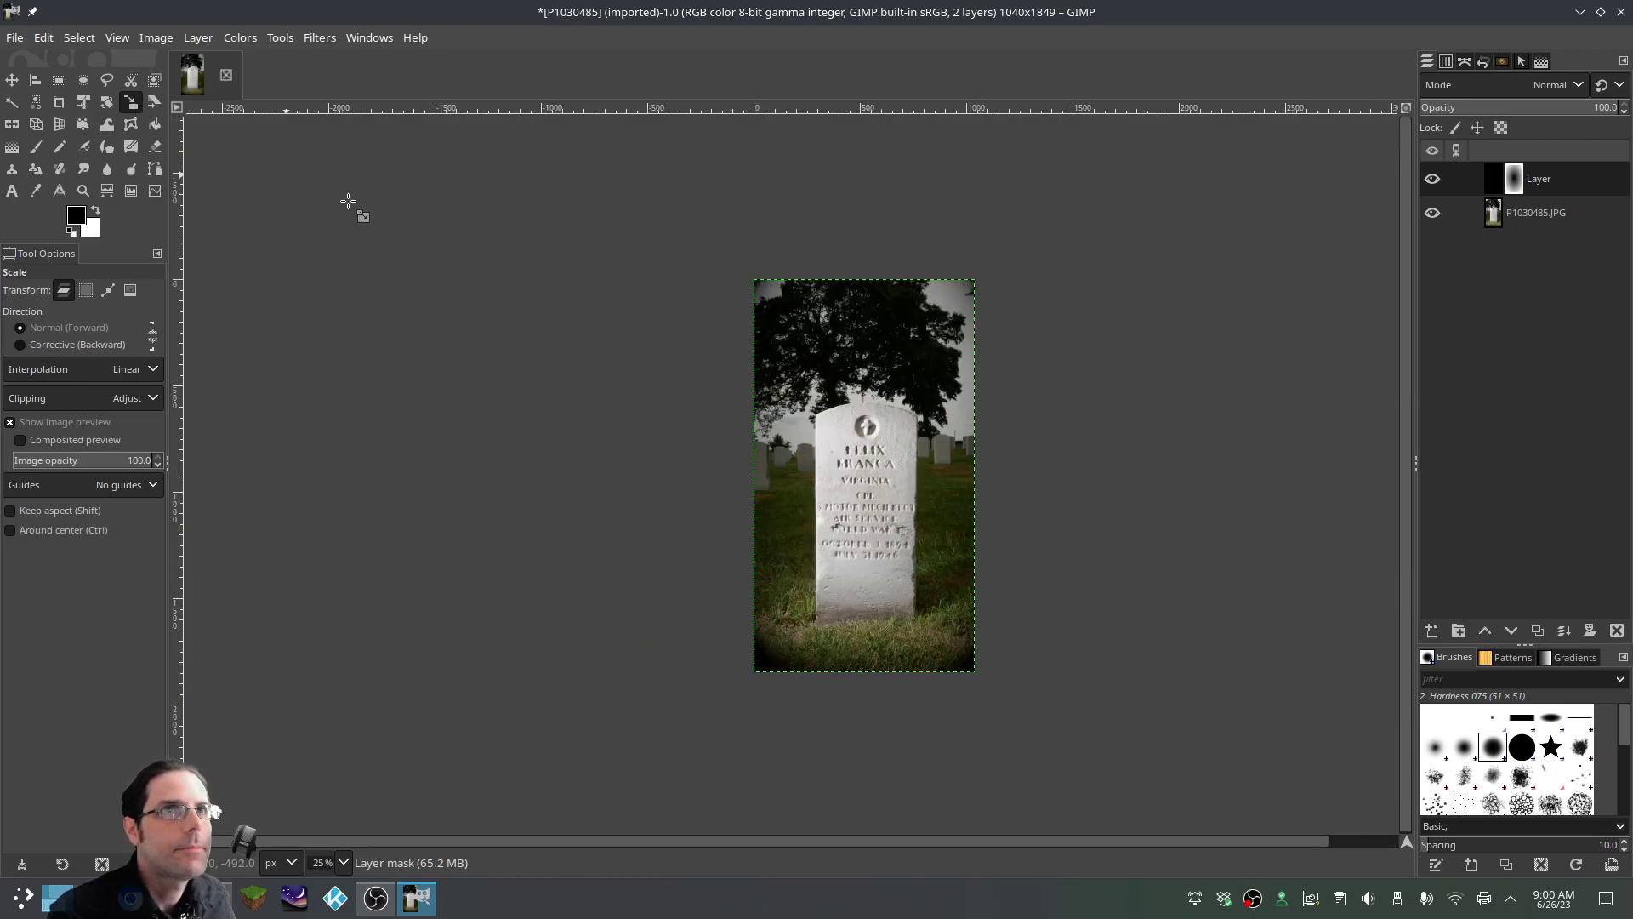
{"action": "left_click", "coordinate": [870, 459]}
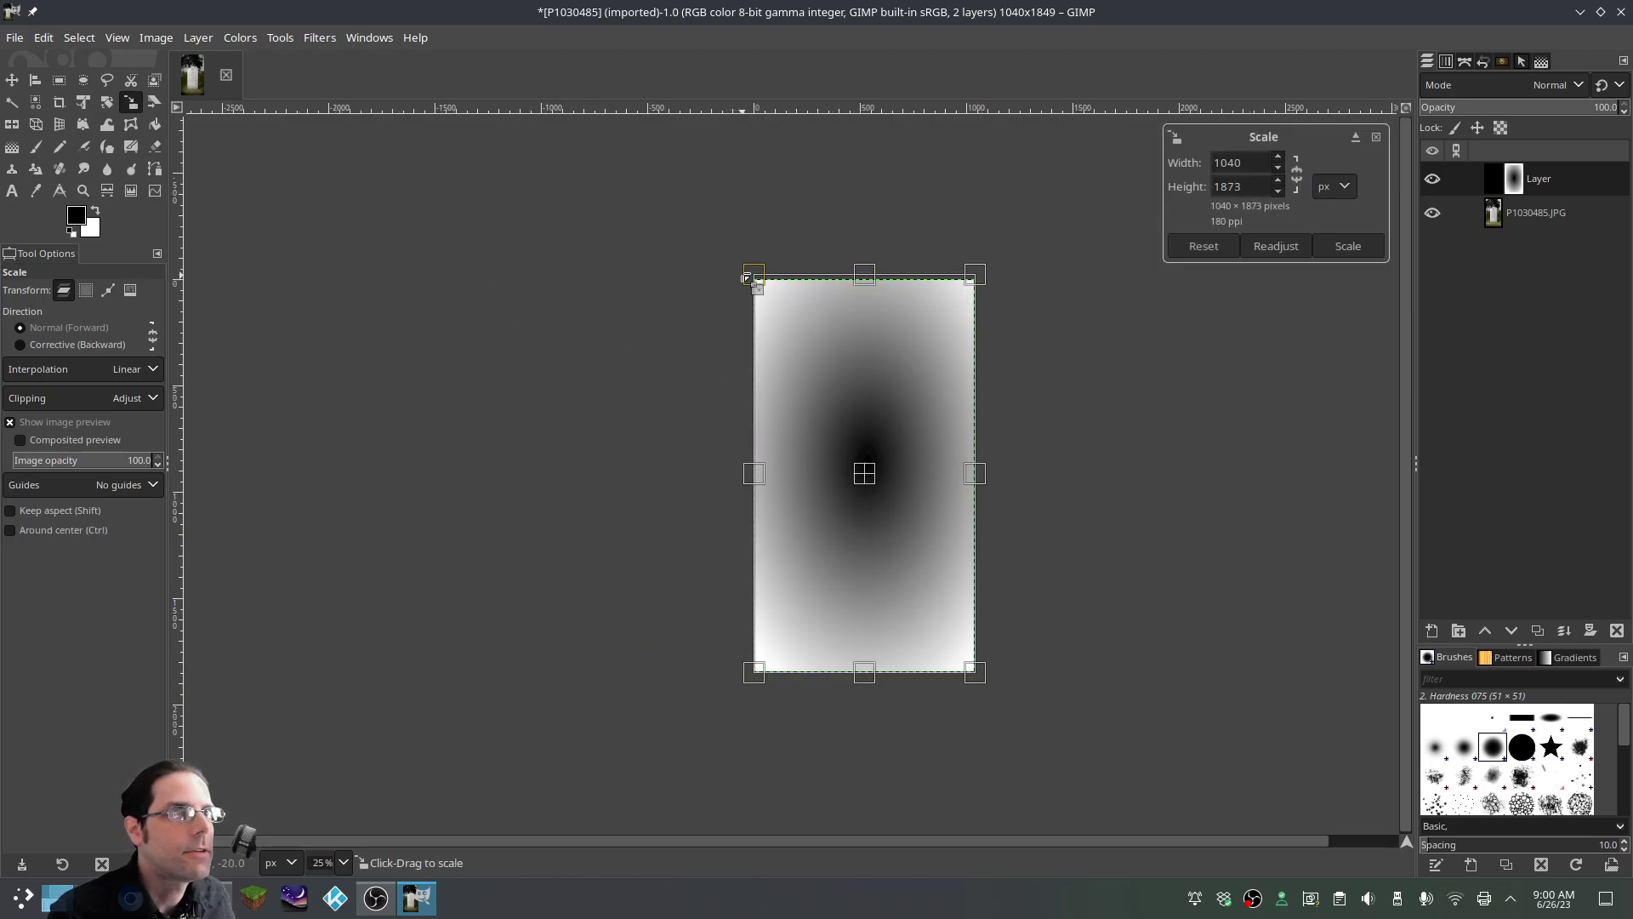
{"action": "left_click_drag", "start_coordinate": [747, 279], "coordinate": [747, 259]}
{"action": "left_click_drag", "start_coordinate": [977, 675], "coordinate": [981, 693]}
{"action": "left_click_drag", "start_coordinate": [753, 695], "coordinate": [740, 711]}
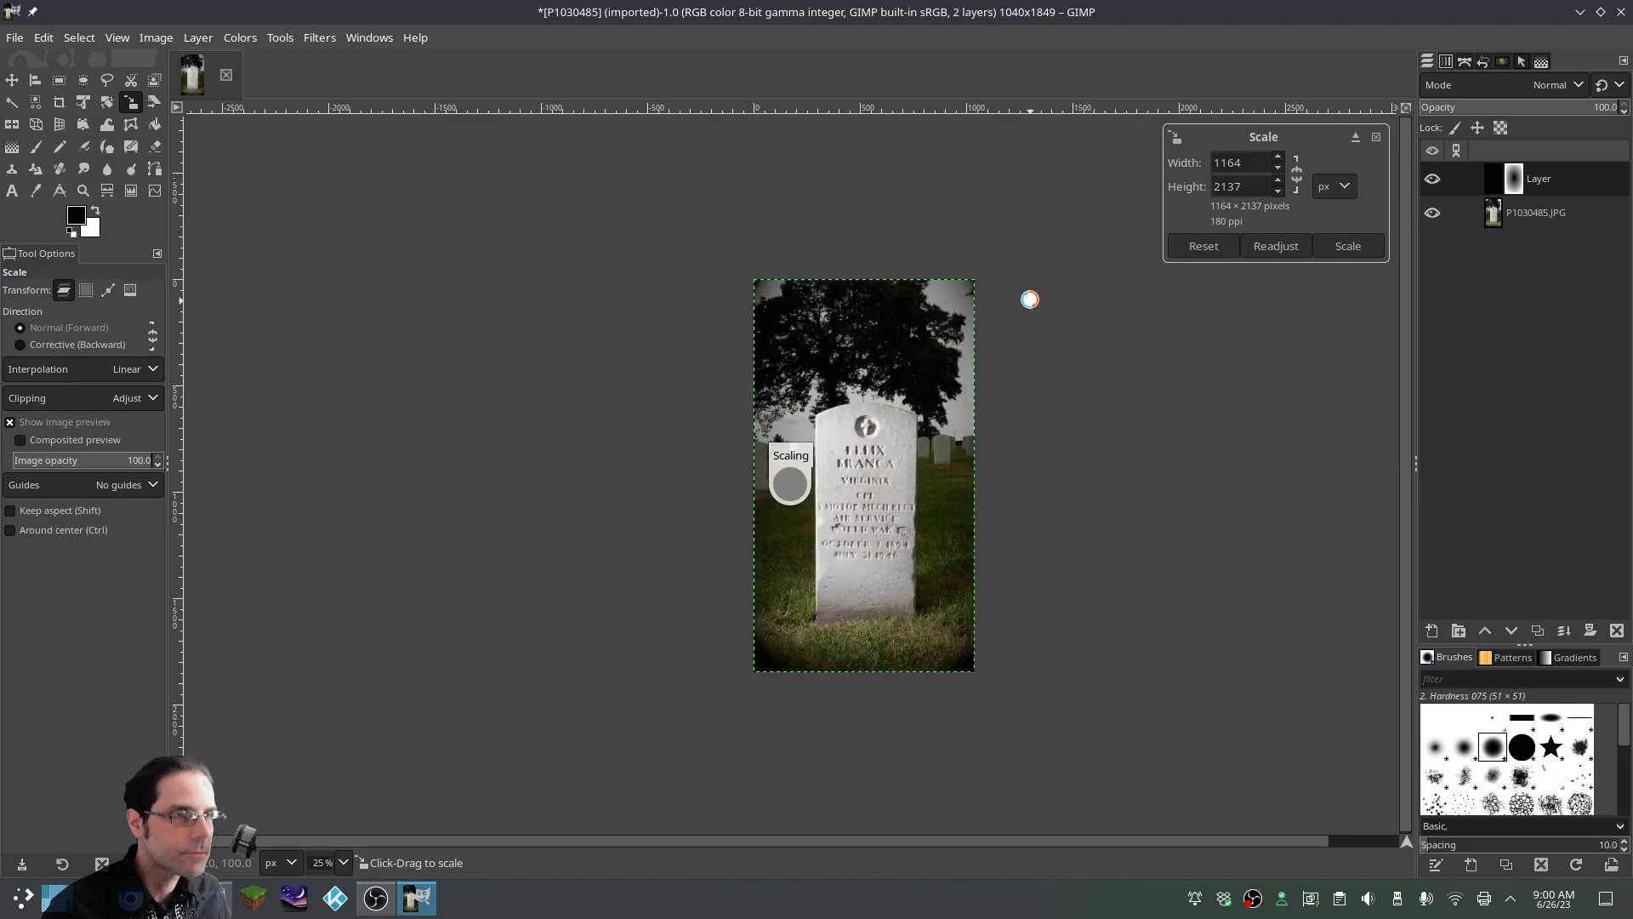
{"action": "key", "text": "Return"}
{"action": "scroll", "coordinate": [970, 544], "scroll_direction": "up", "scroll_amount": 2}
{"action": "scroll", "coordinate": [968, 540], "scroll_direction": "down", "scroll_amount": 1}
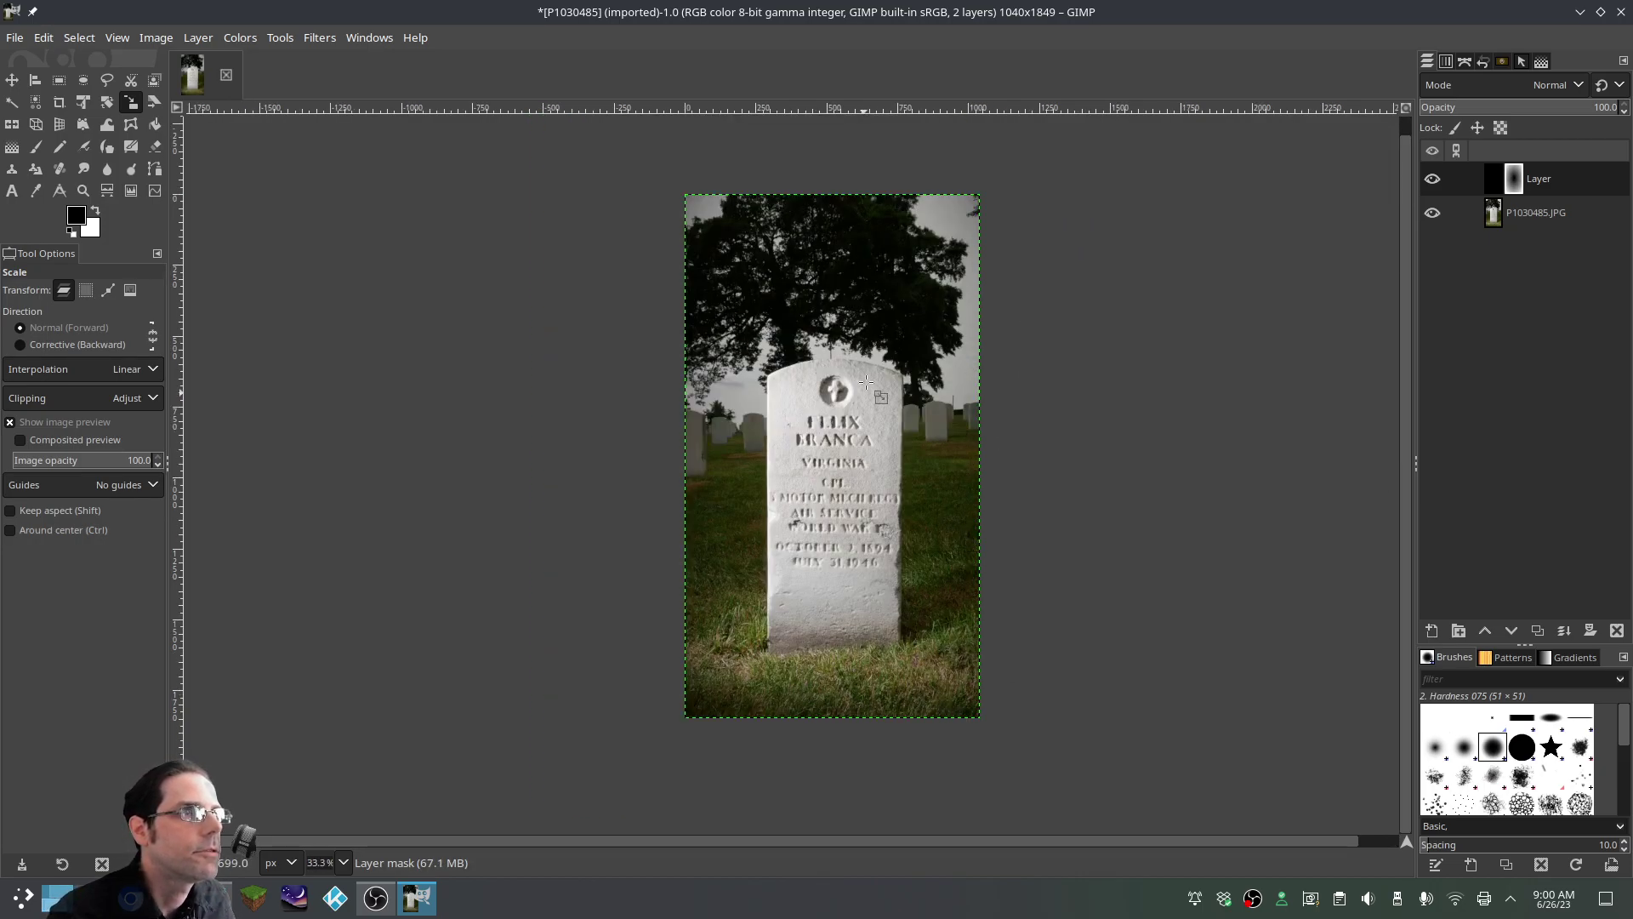
Set the vignette layer's opacity to 81.6, toggling its visibility to compare the edges
{"action": "left_click", "coordinate": [1433, 178]}
{"action": "left_click", "coordinate": [1432, 179]}
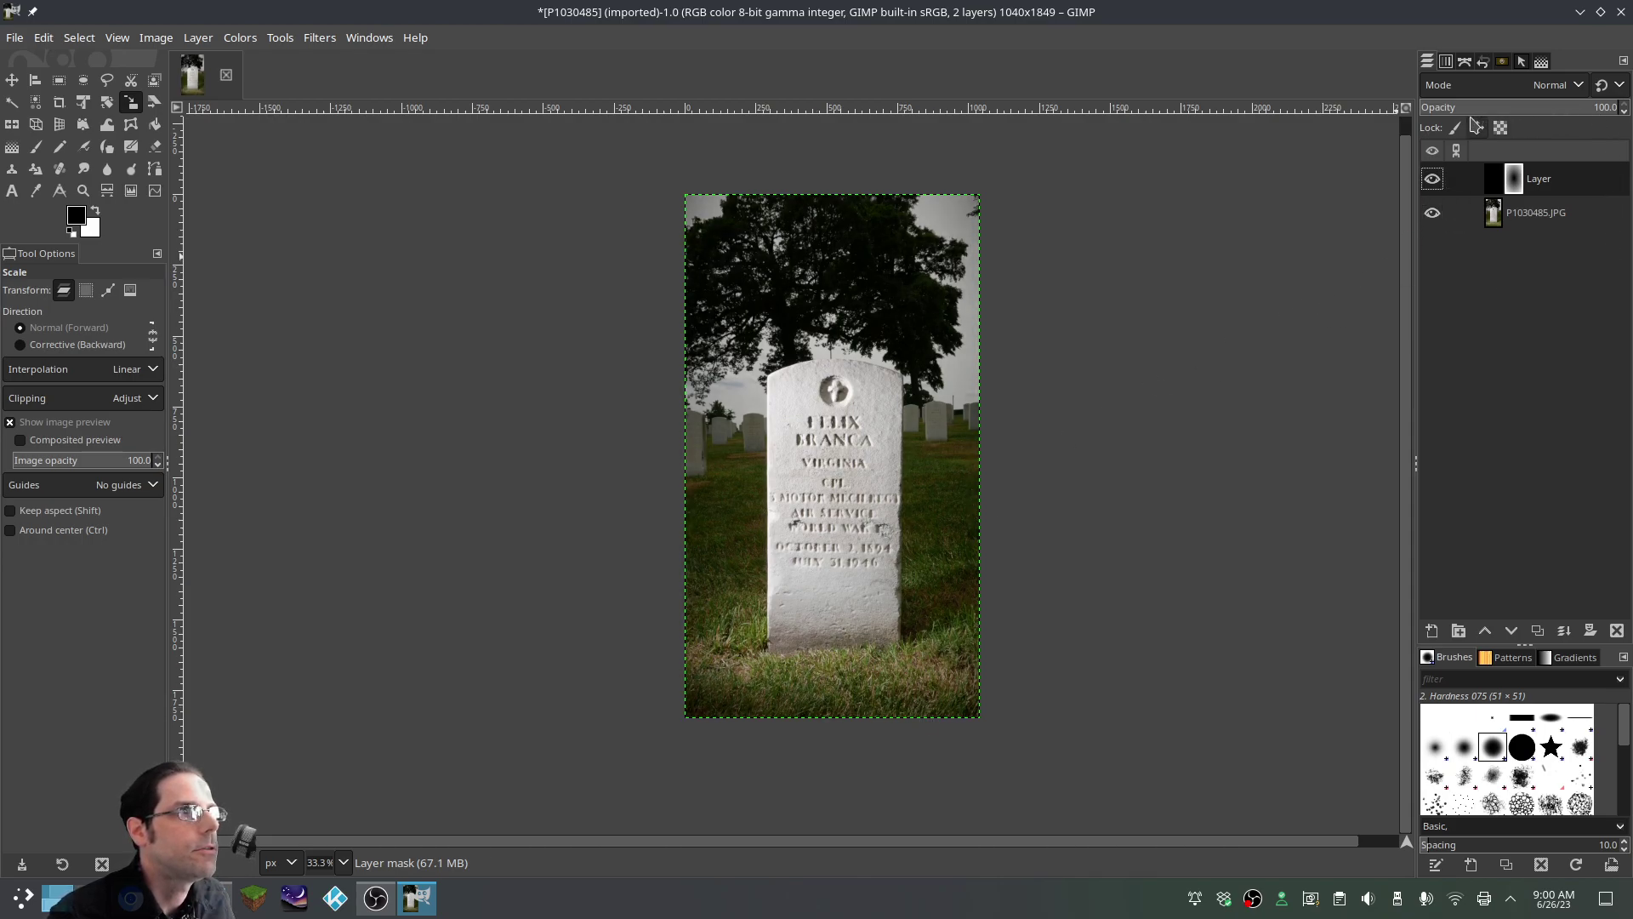
{"action": "mouse_move", "coordinate": [1588, 107]}
{"action": "left_mouse_down"}
{"action": "mouse_move", "coordinate": [1532, 108]}
{"action": "mouse_move", "coordinate": [1627, 109]}
{"action": "mouse_move", "coordinate": [1569, 108]}
{"action": "left_mouse_up"}
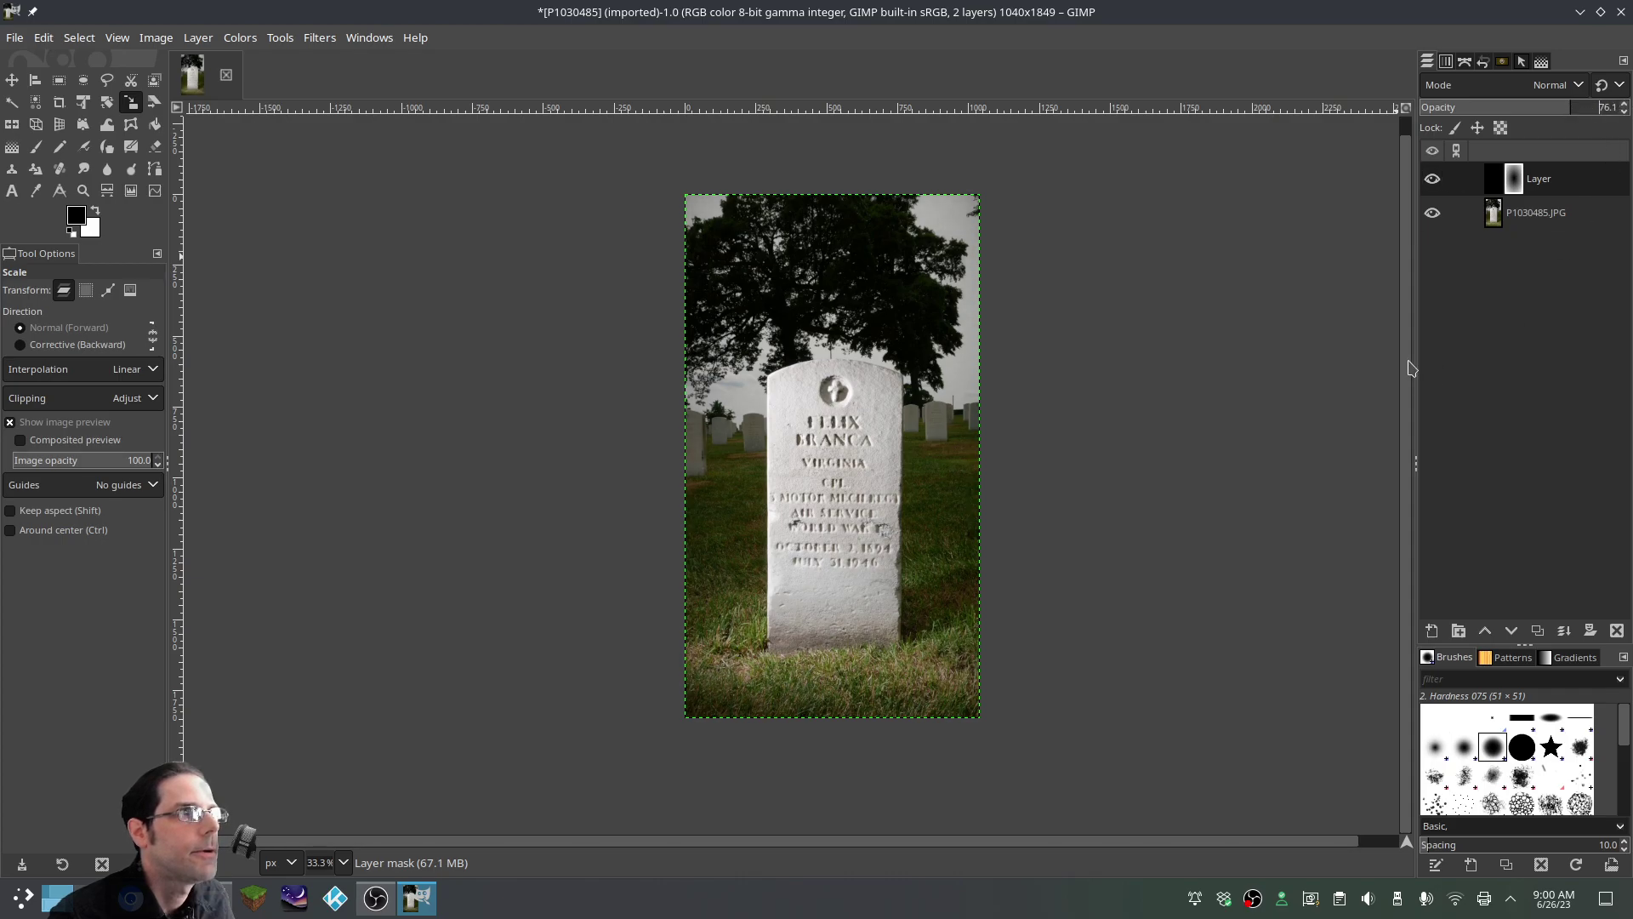
{"action": "left_click", "coordinate": [1435, 180]}
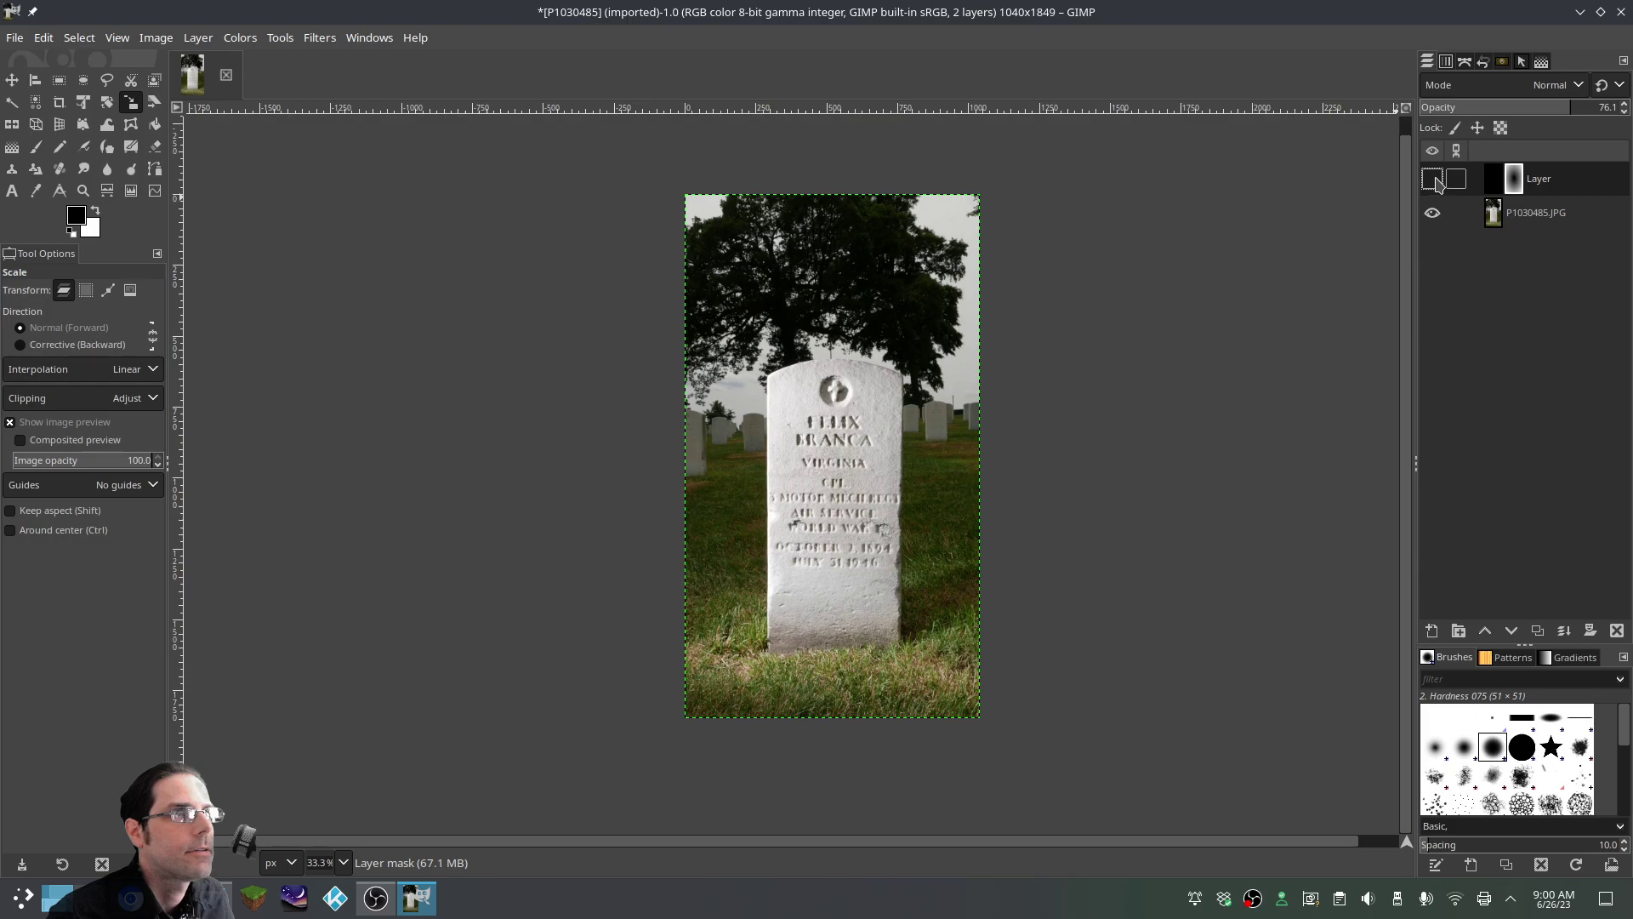
{"action": "left_click", "coordinate": [1434, 179]}
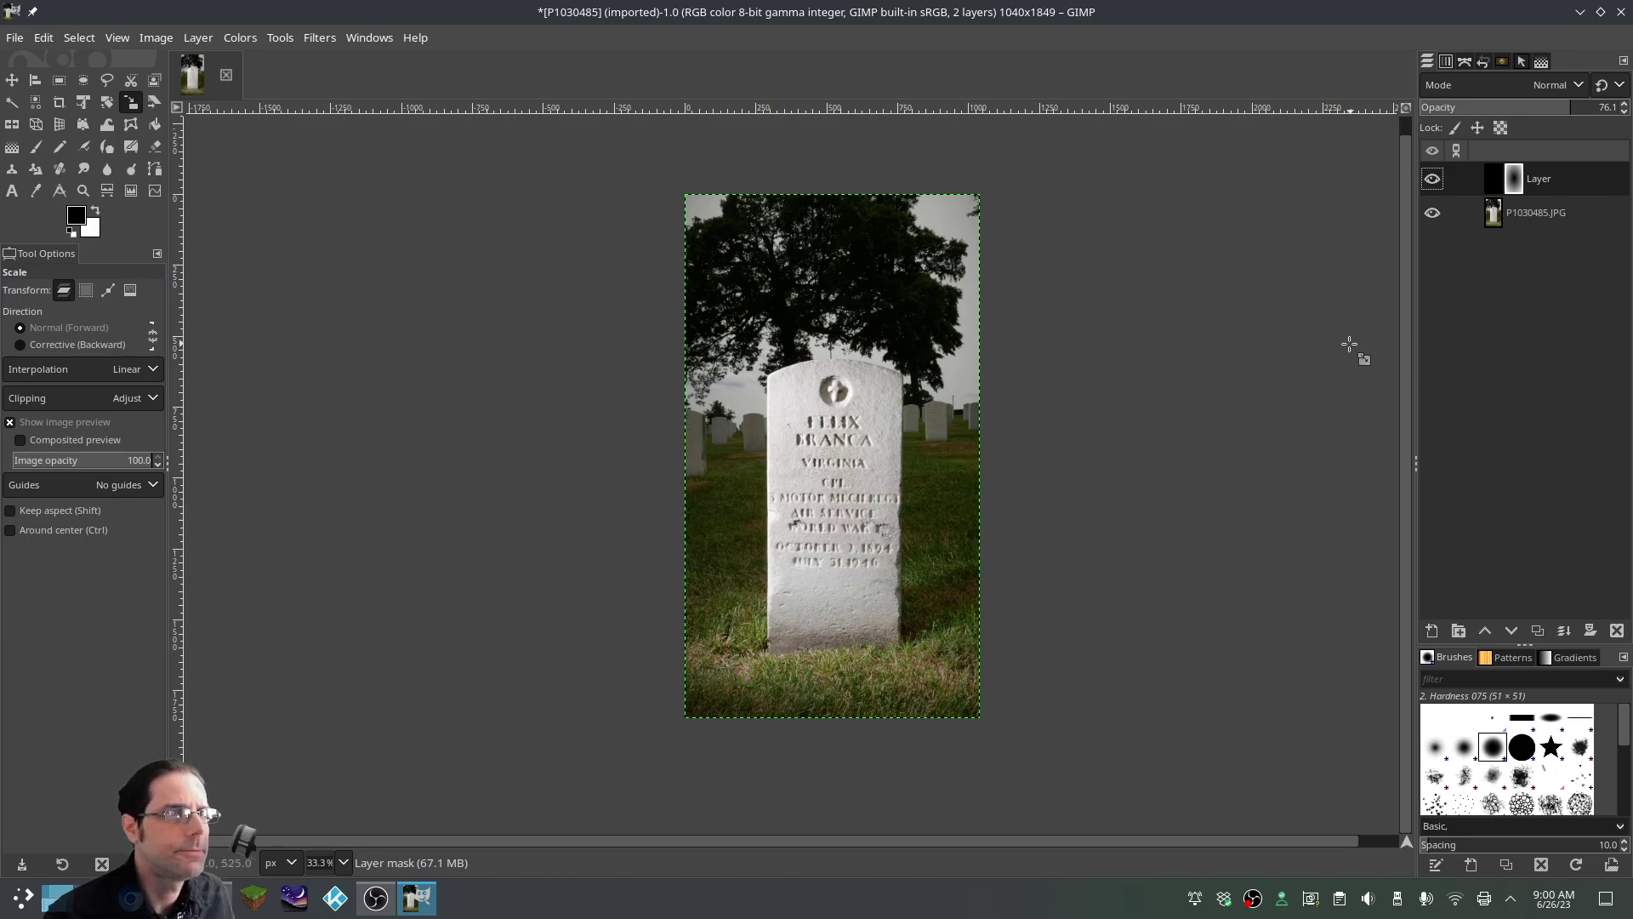
{"action": "left_click_drag", "start_coordinate": [1603, 109], "coordinate": [1627, 109]}
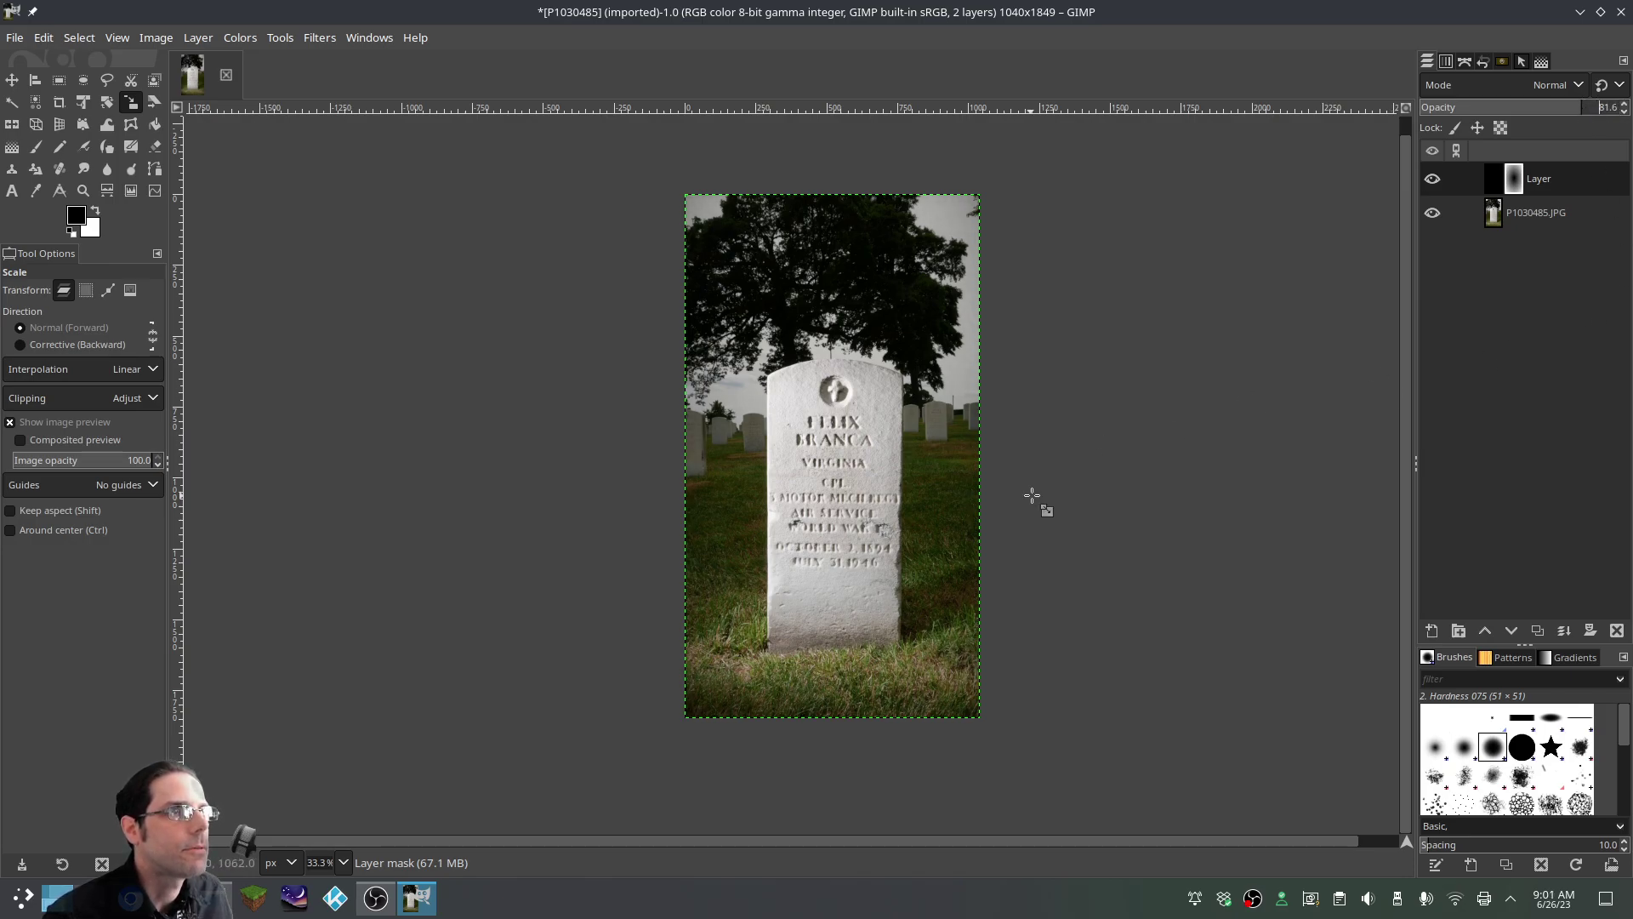
{"action": "scroll", "coordinate": [1029, 498], "scroll_direction": "up", "scroll_amount": 1}
{"action": "scroll", "coordinate": [1029, 498], "scroll_direction": "down", "scroll_amount": 1}
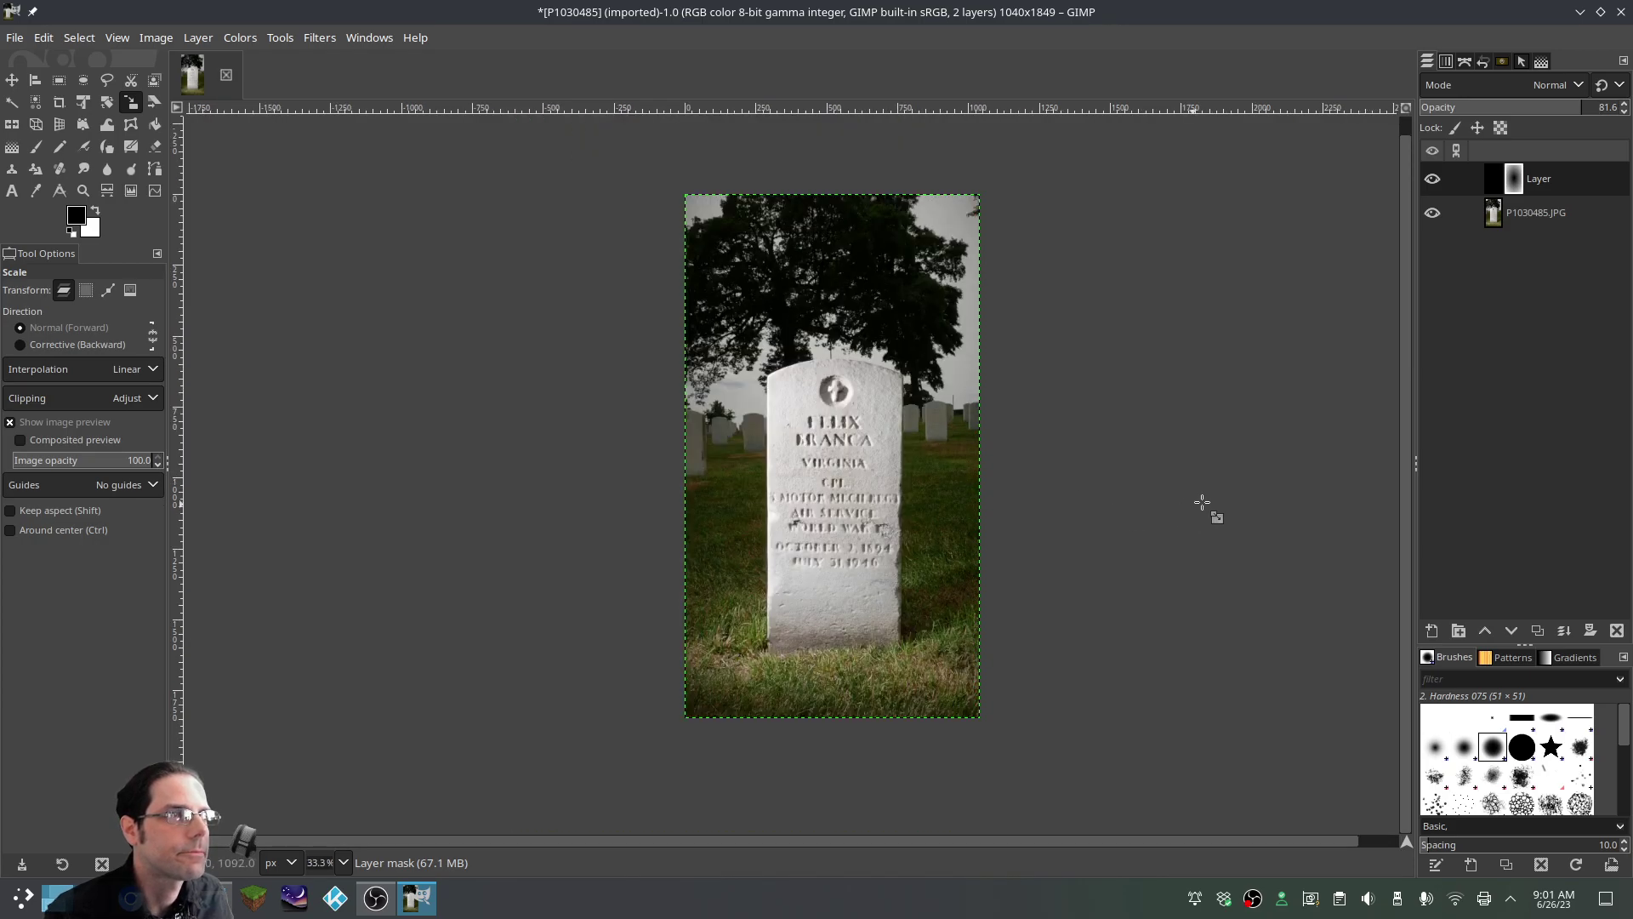
{"action": "left_click", "coordinate": [1432, 179]}
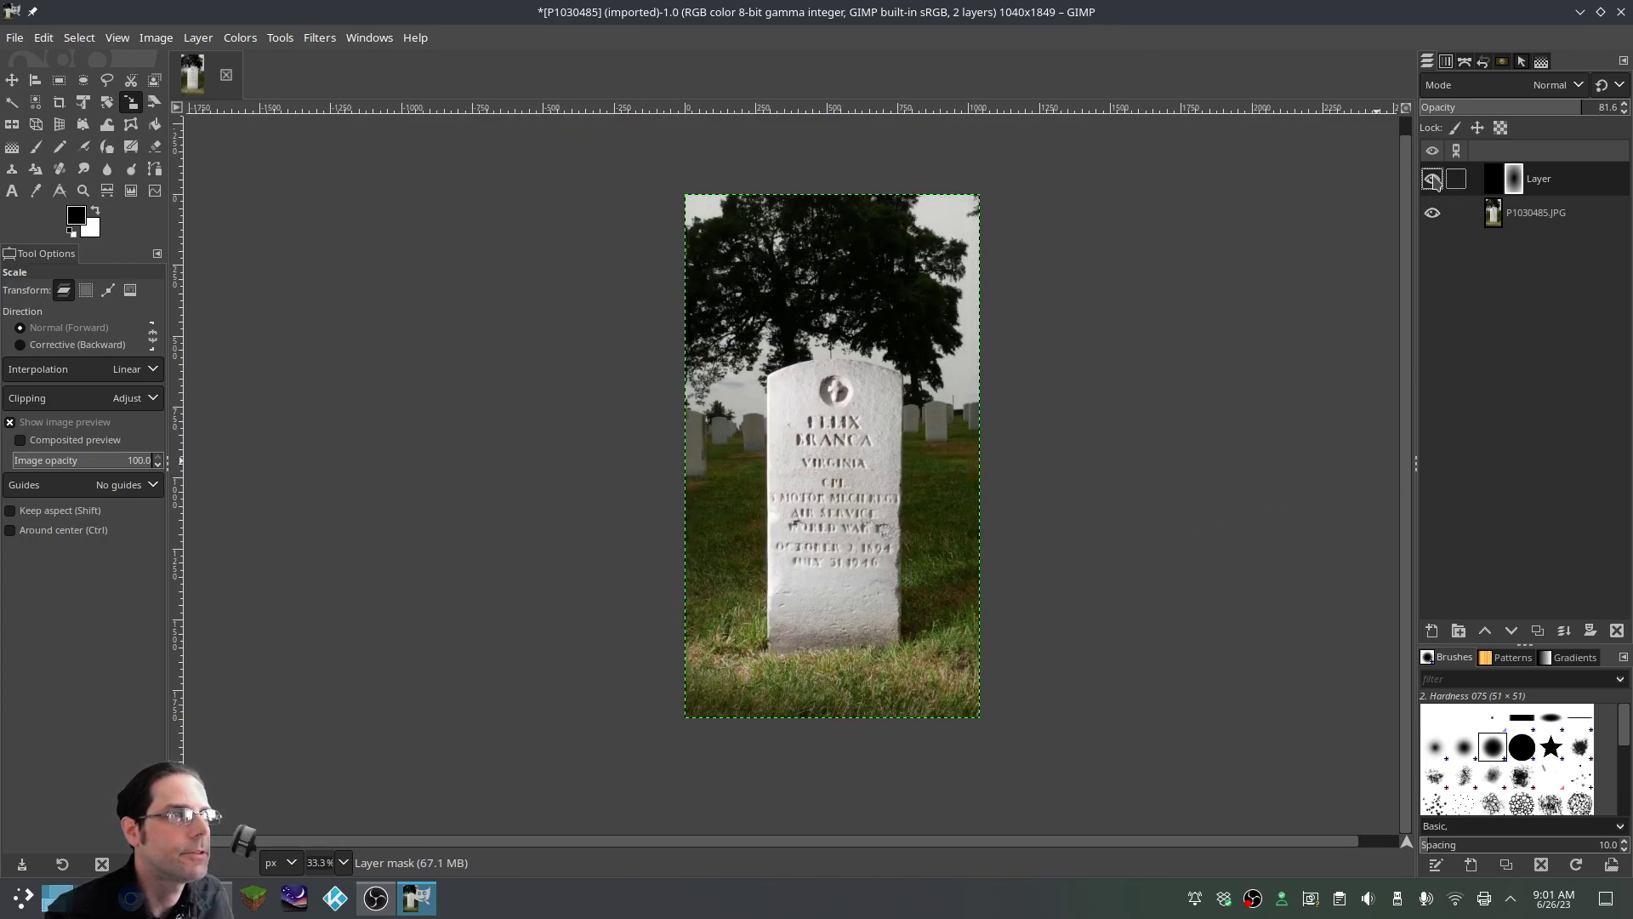
{"action": "left_click", "coordinate": [1432, 179]}
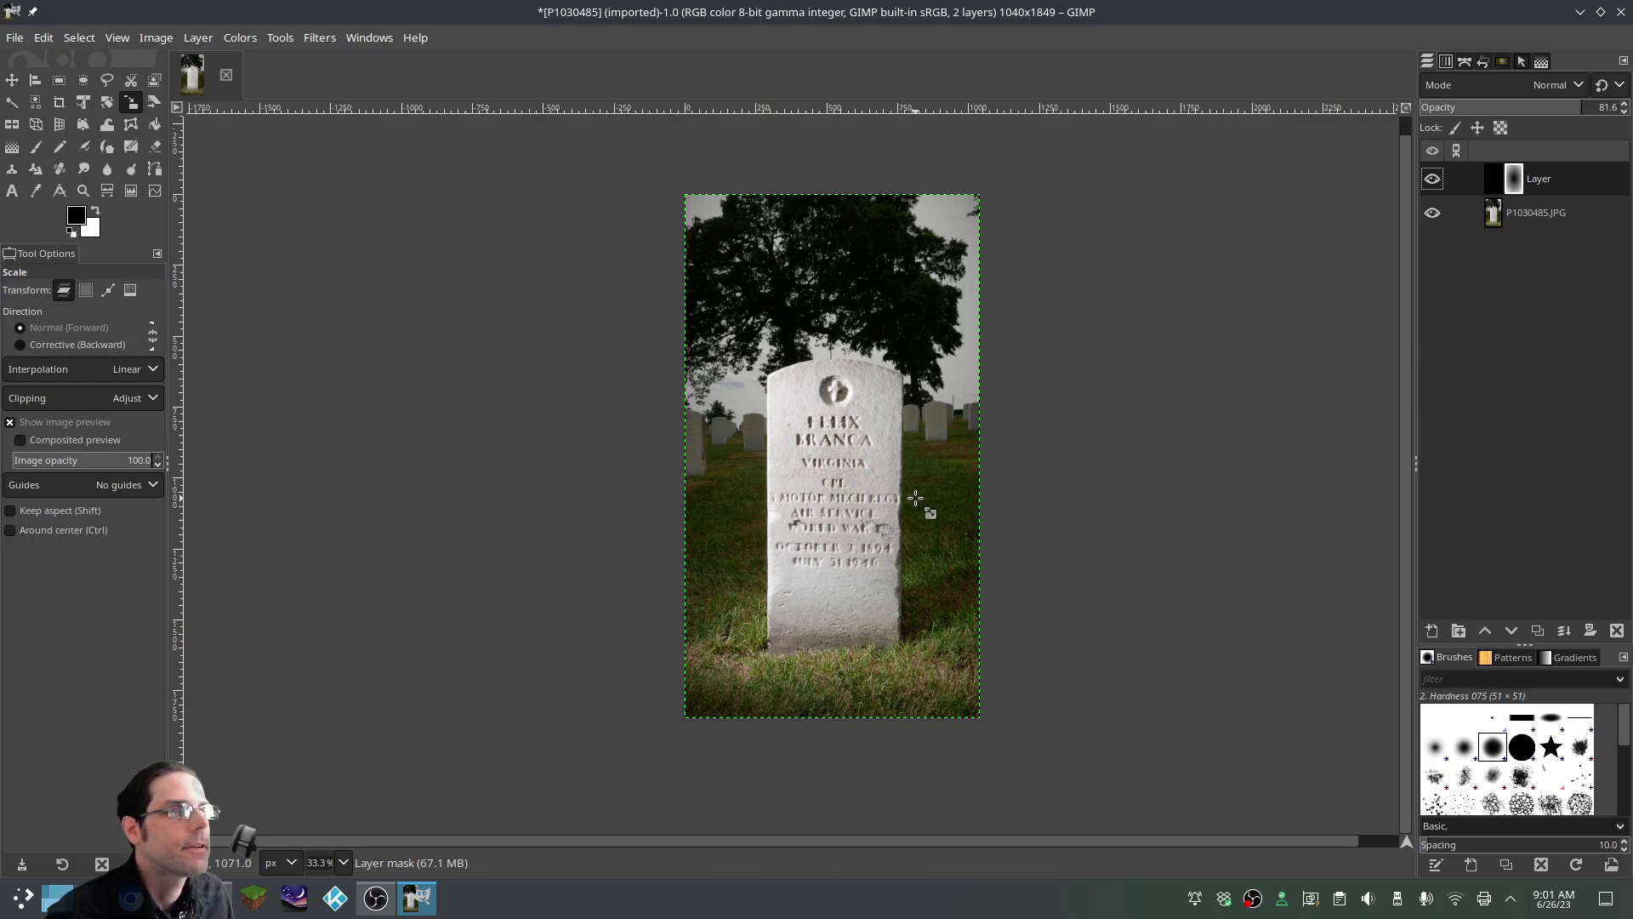
Merge the vignette layer down into the P1030485.JPG photo layer
{"action": "left_click", "coordinate": [1433, 180]}
{"action": "left_click", "coordinate": [1432, 179]}
{"action": "right_click", "coordinate": [1538, 188]}
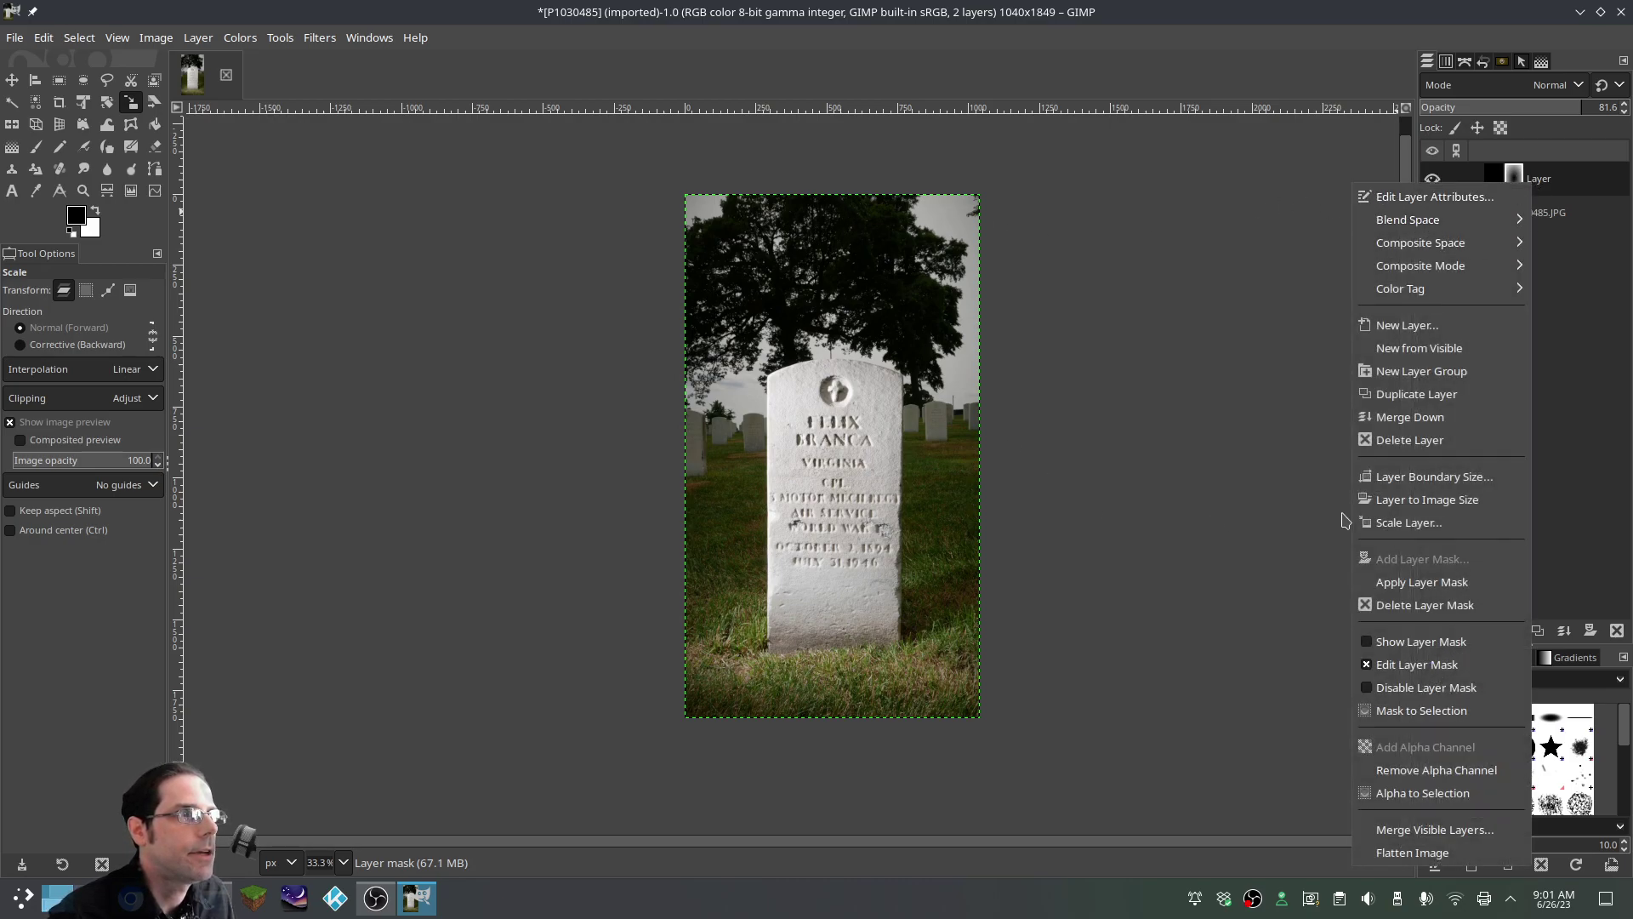
{"action": "left_click", "coordinate": [1412, 417]}
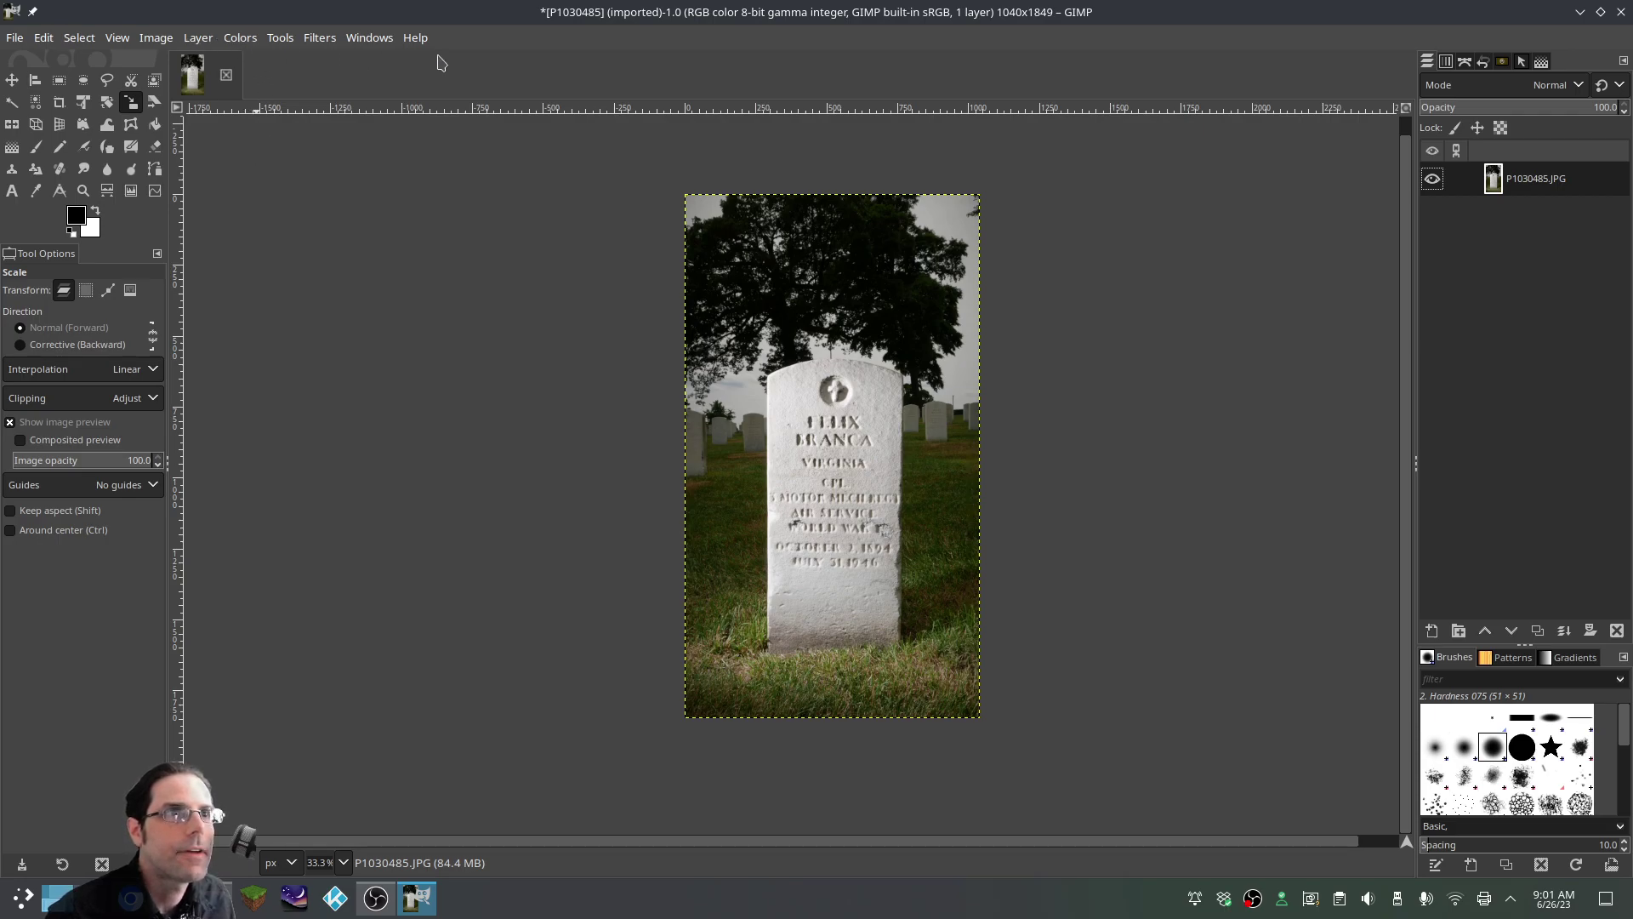
{"action": "left_click", "coordinate": [240, 39]}
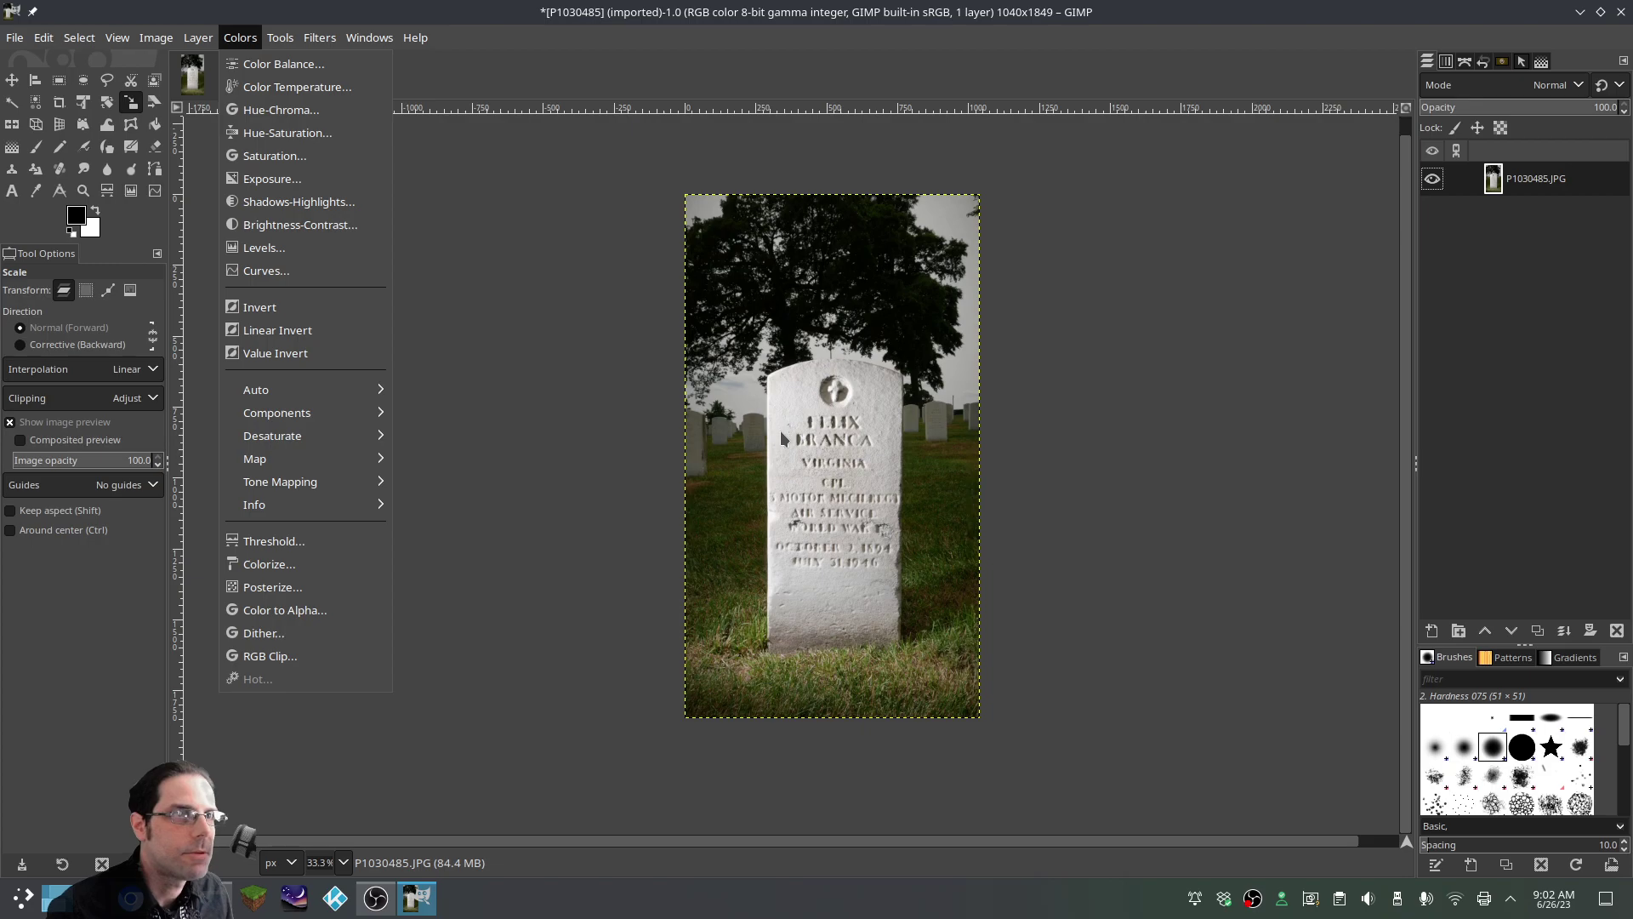
Apply Levels with Auto Input Levels to the flattened headstone photo
{"action": "left_click", "coordinate": [268, 249]}
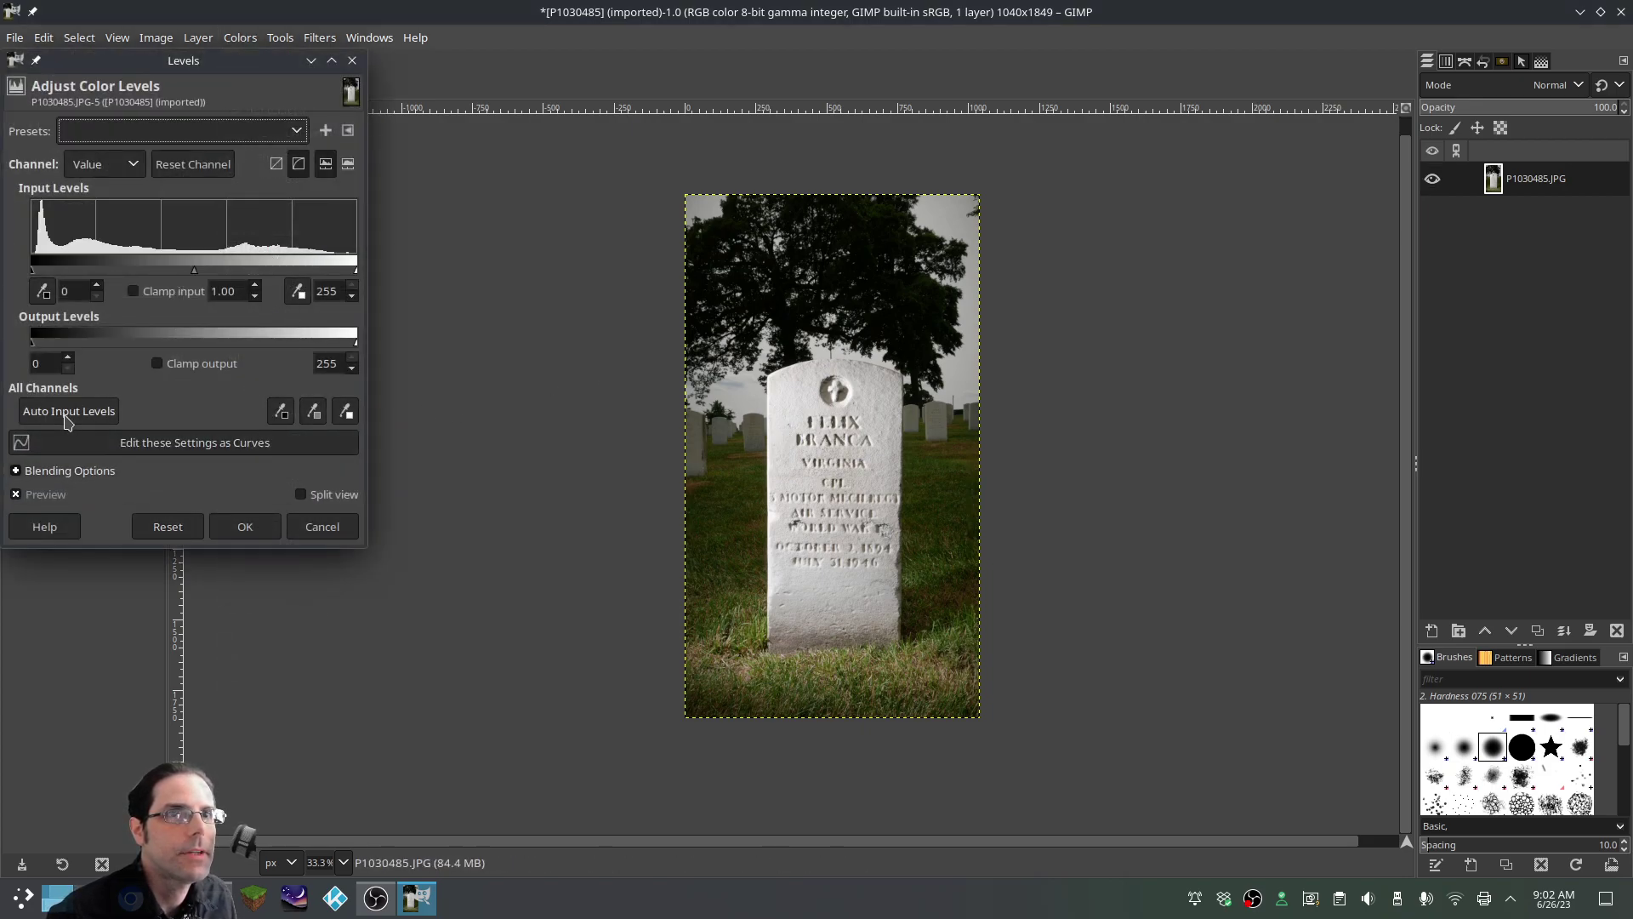
{"action": "left_click", "coordinate": [68, 417]}
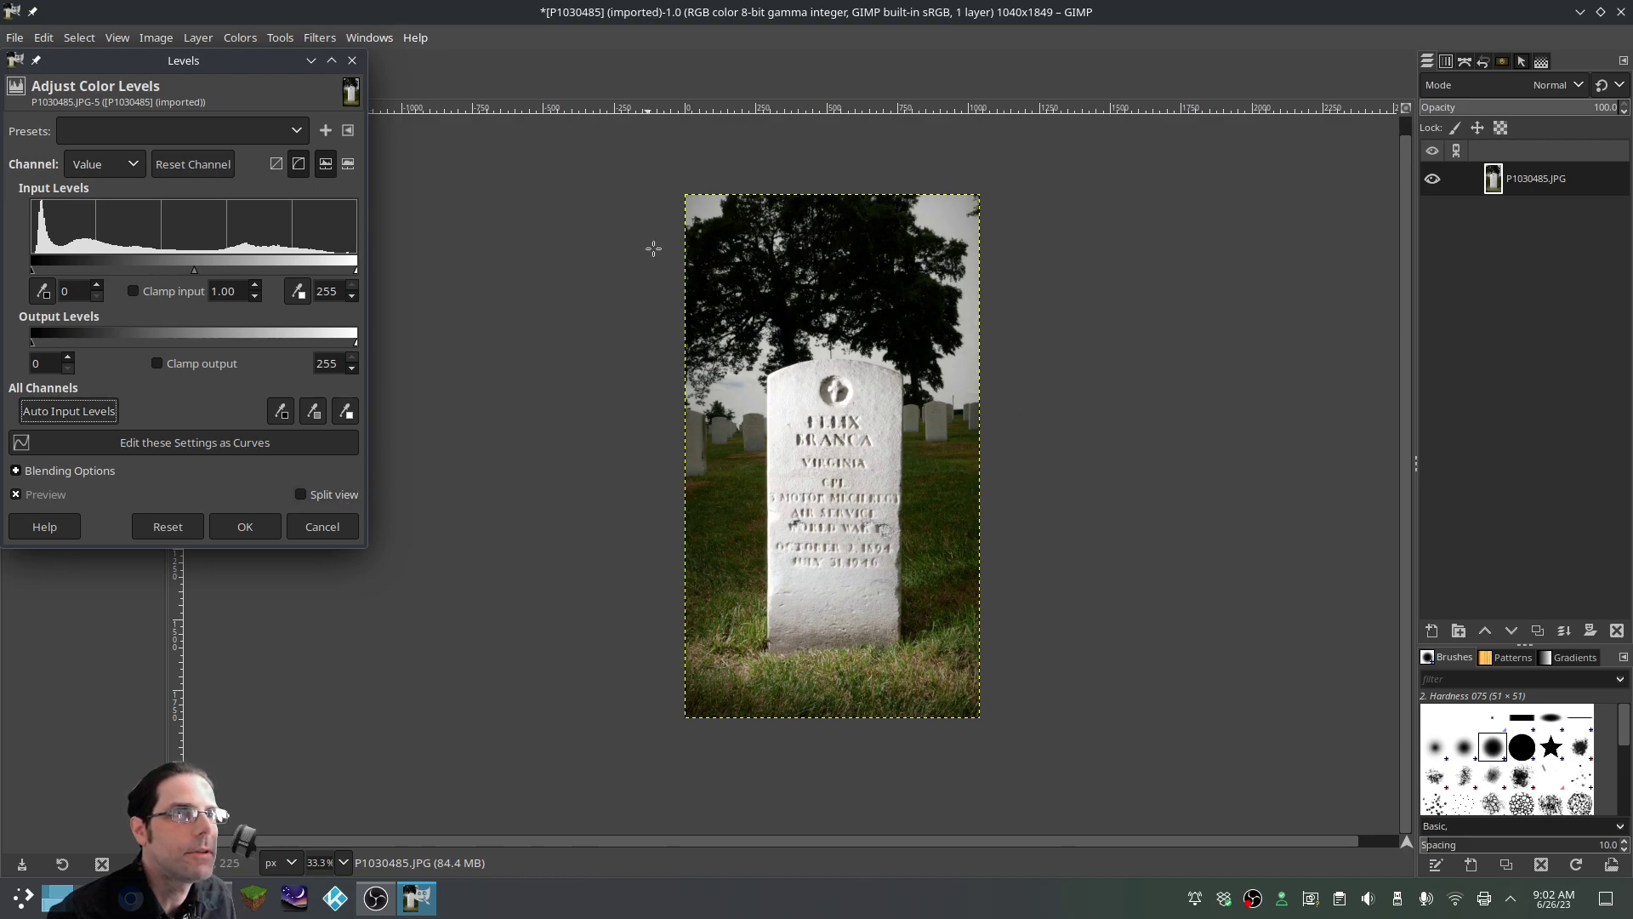
{"action": "left_click", "coordinate": [245, 527]}
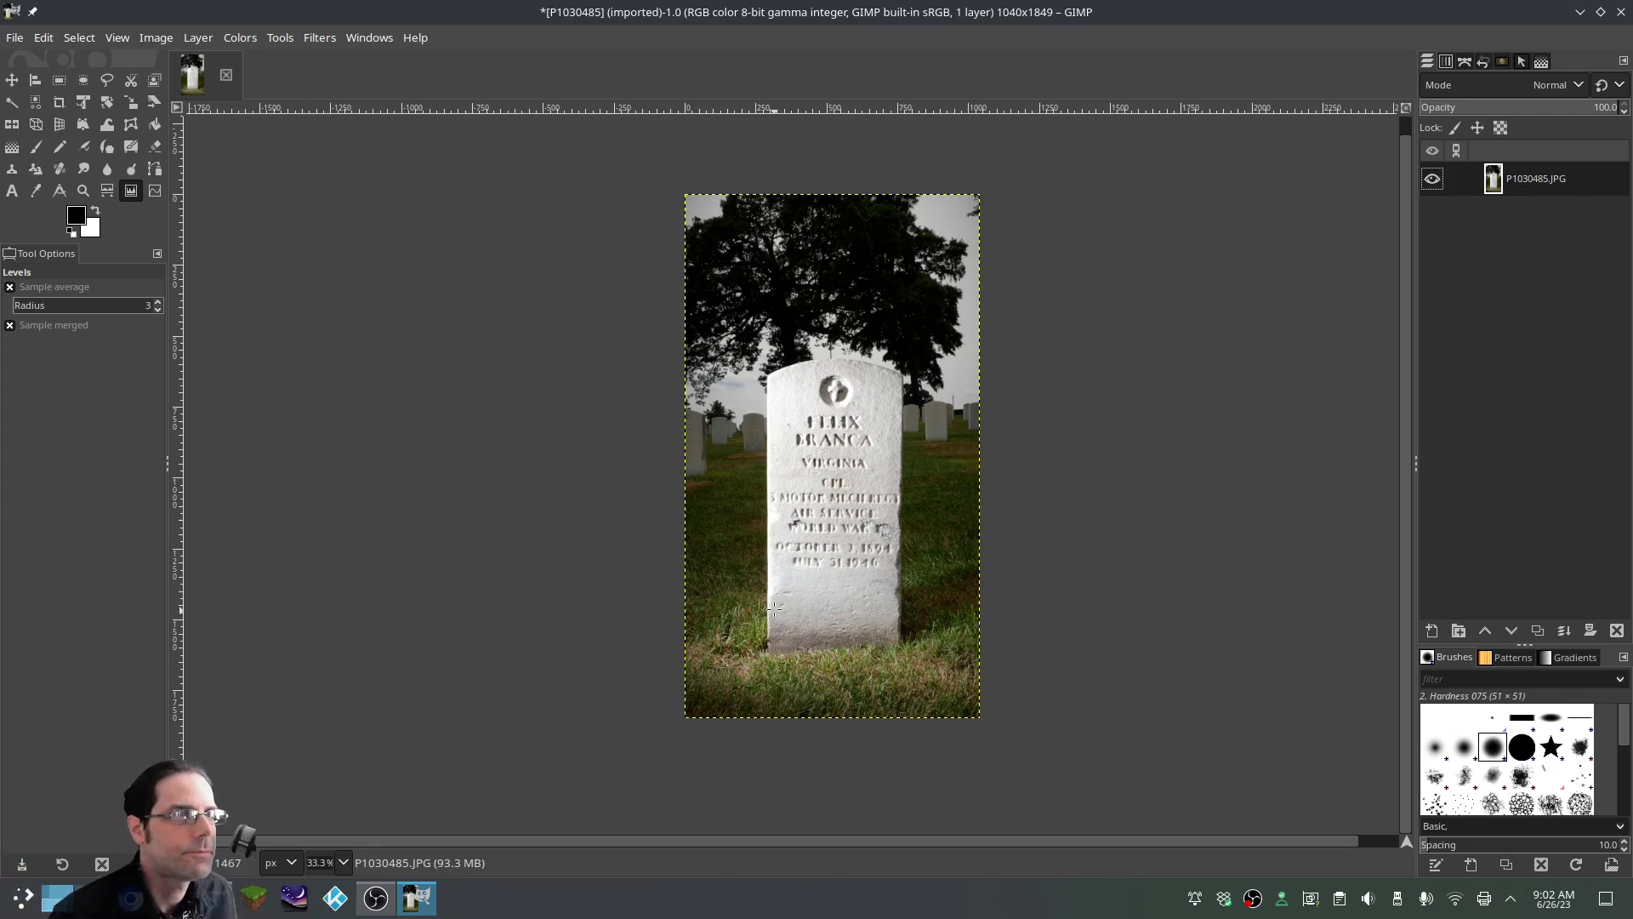
{"action": "left_click", "coordinate": [17, 39]}
Export the edited image as 1.JPG at JPEG quality 98
{"action": "left_click", "coordinate": [83, 347]}
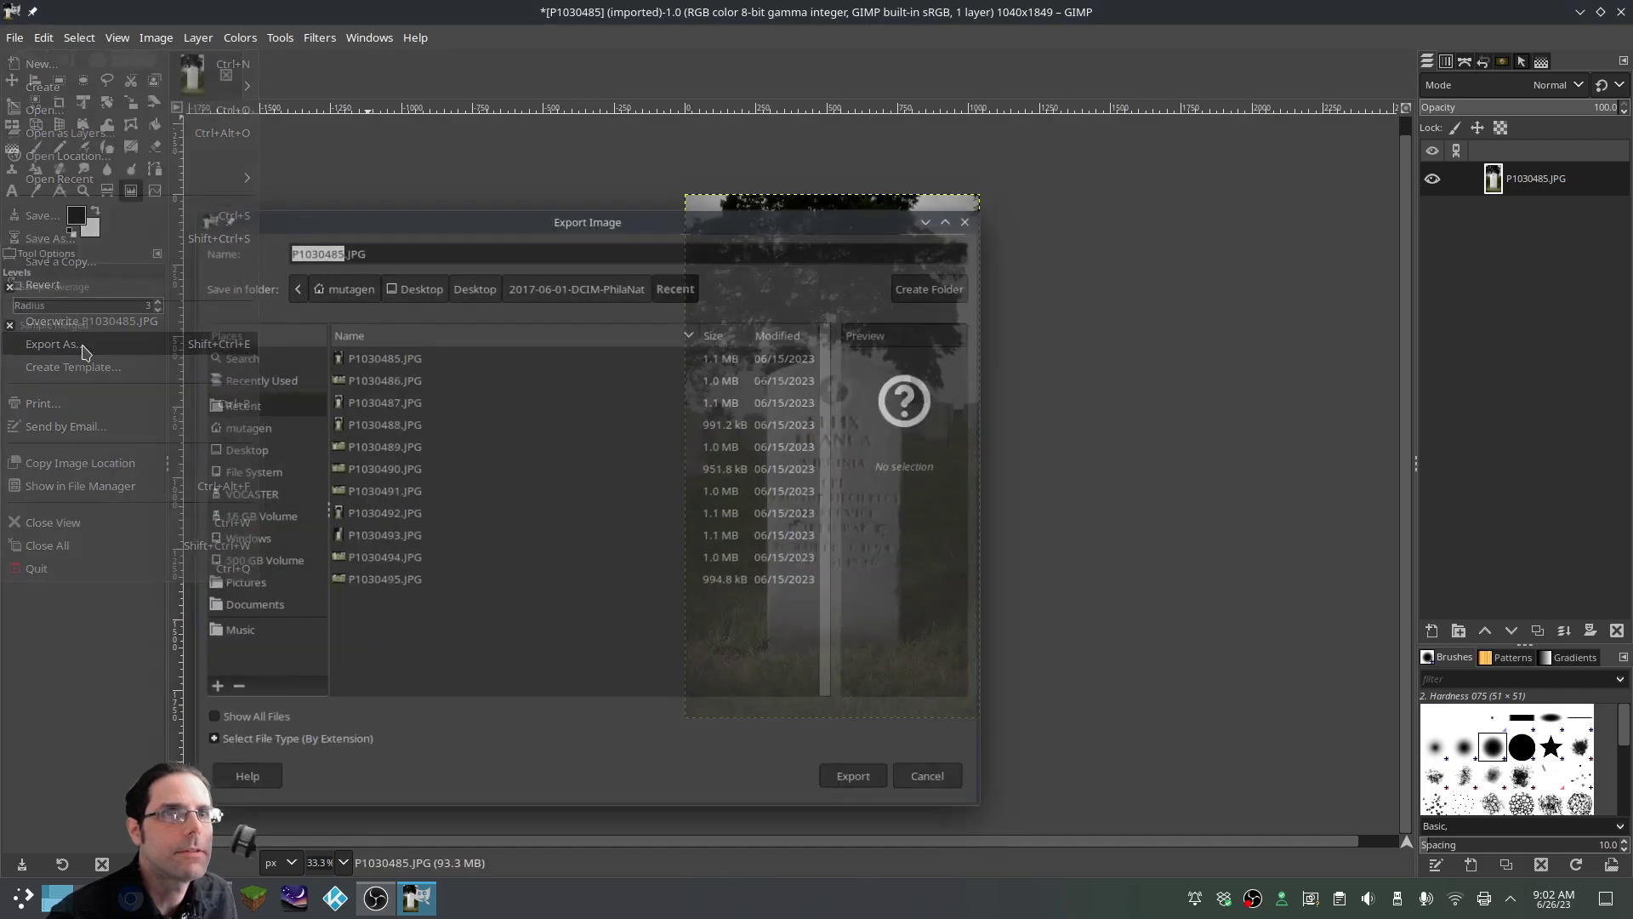
{"action": "left_click", "coordinate": [333, 247]}
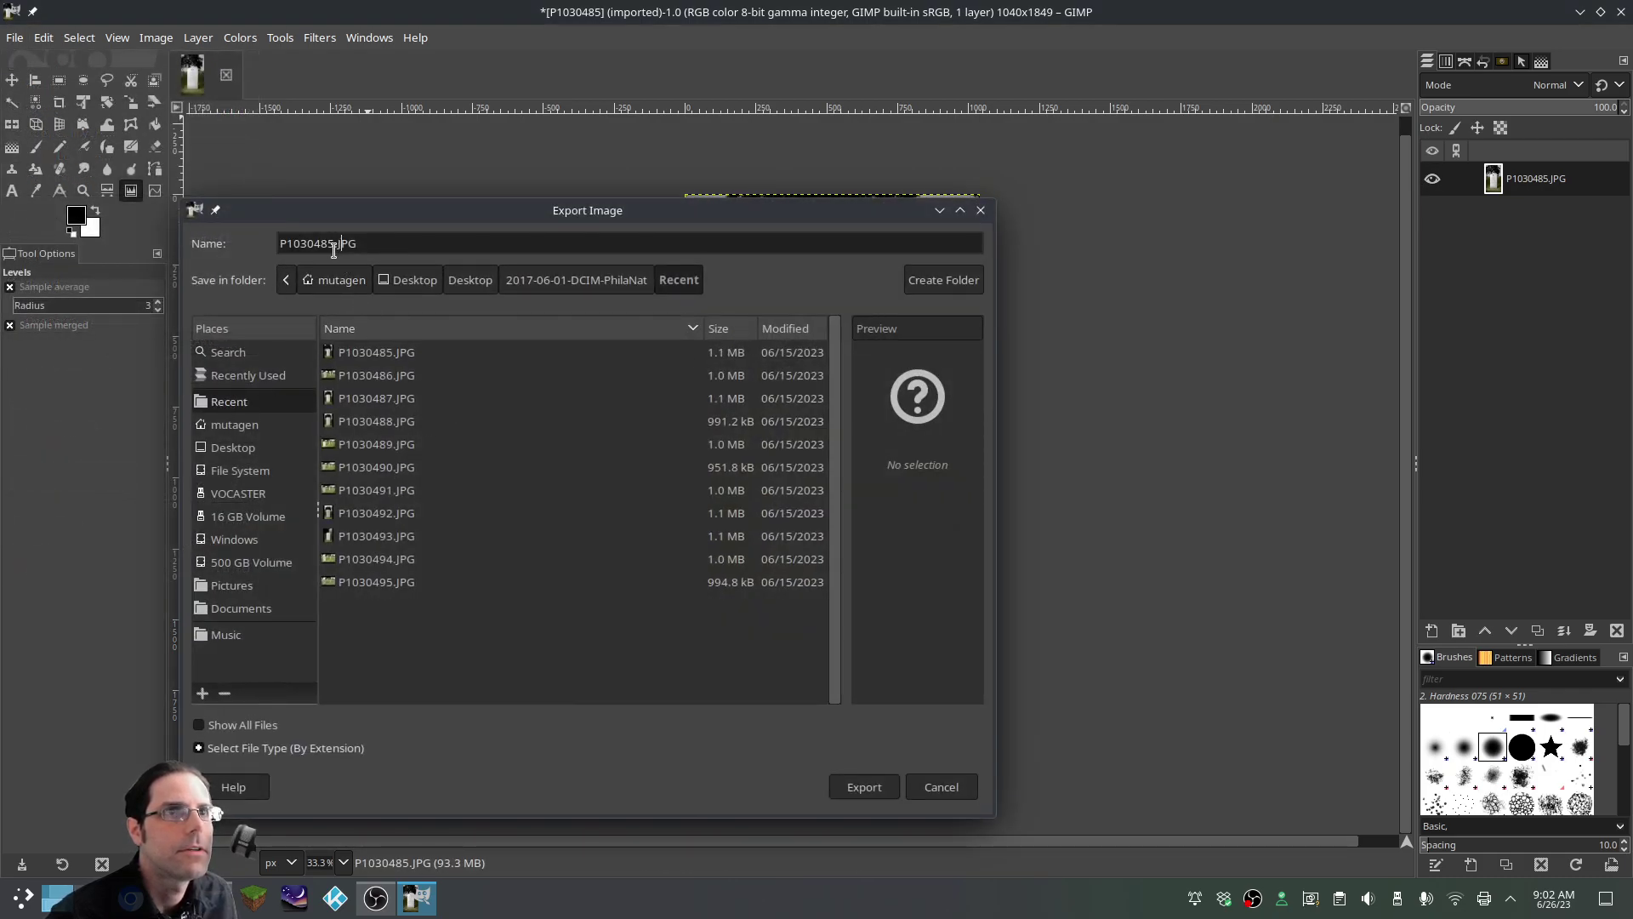
{"action": "left_click_drag", "start_coordinate": [334, 246], "coordinate": [219, 240]}
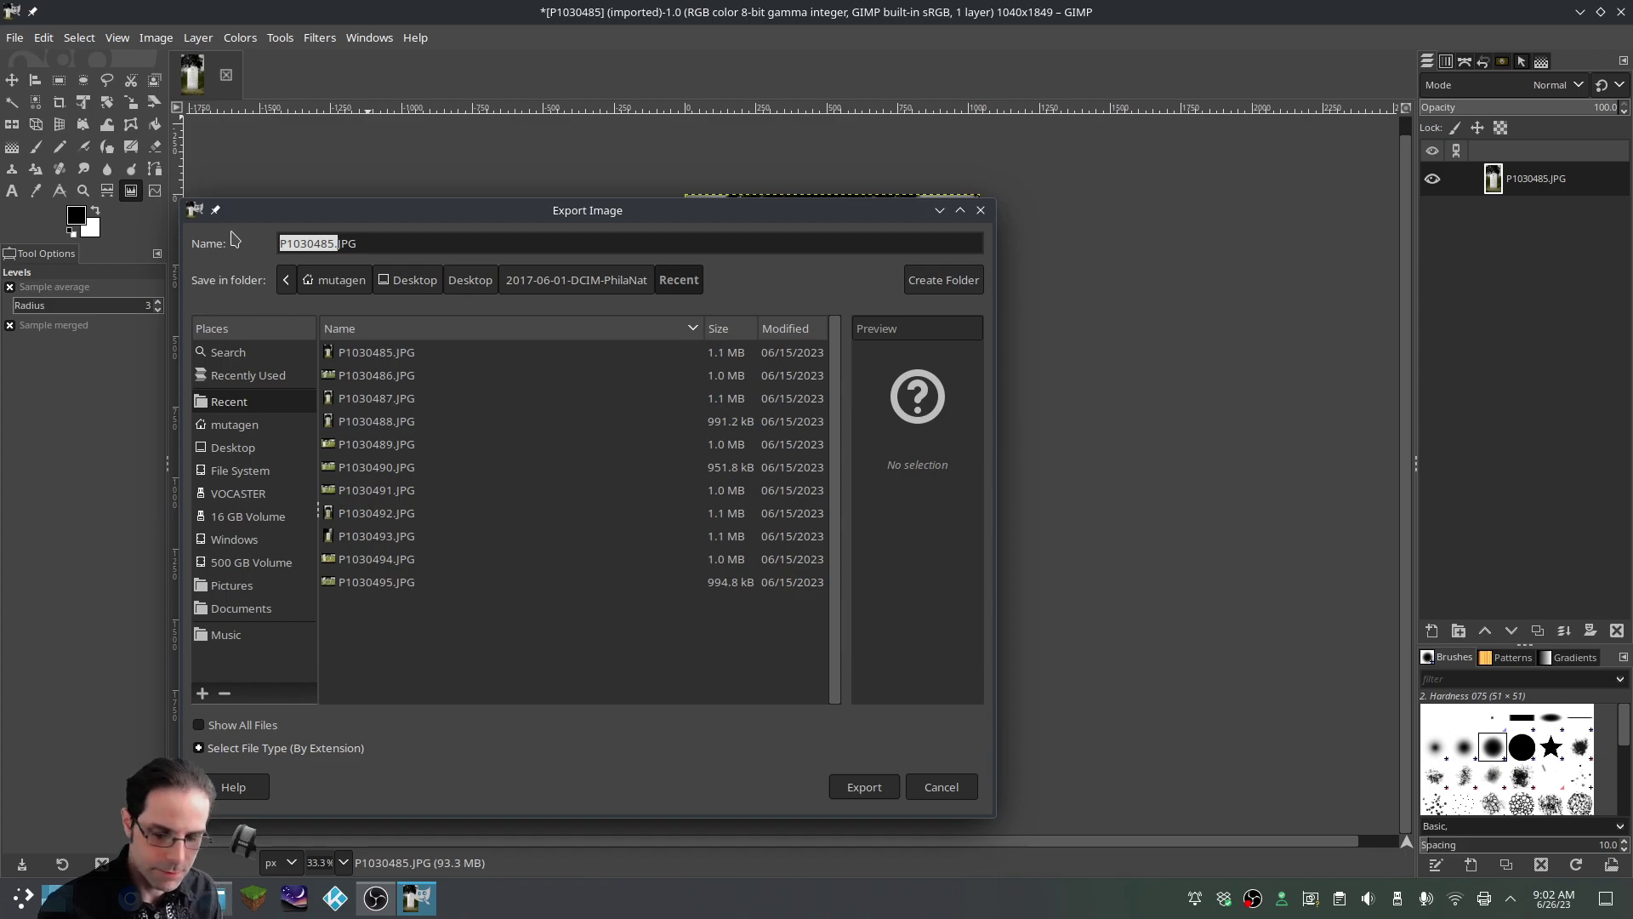
{"action": "type", "text": "1"}
{"action": "left_click", "coordinate": [877, 786]}
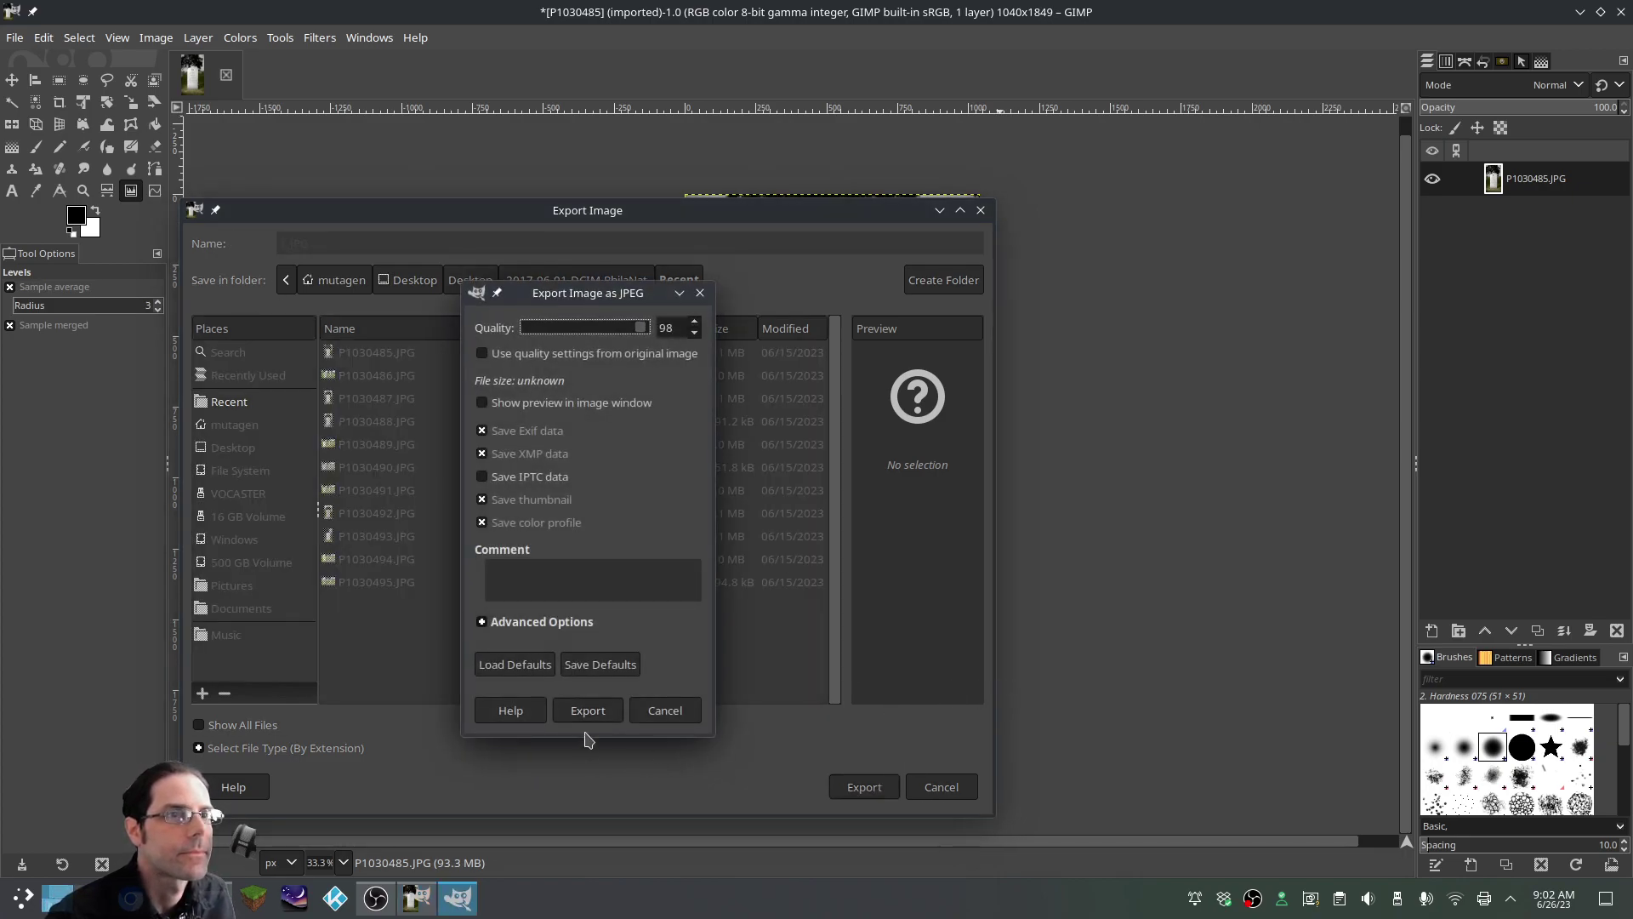
{"action": "left_click", "coordinate": [593, 716]}
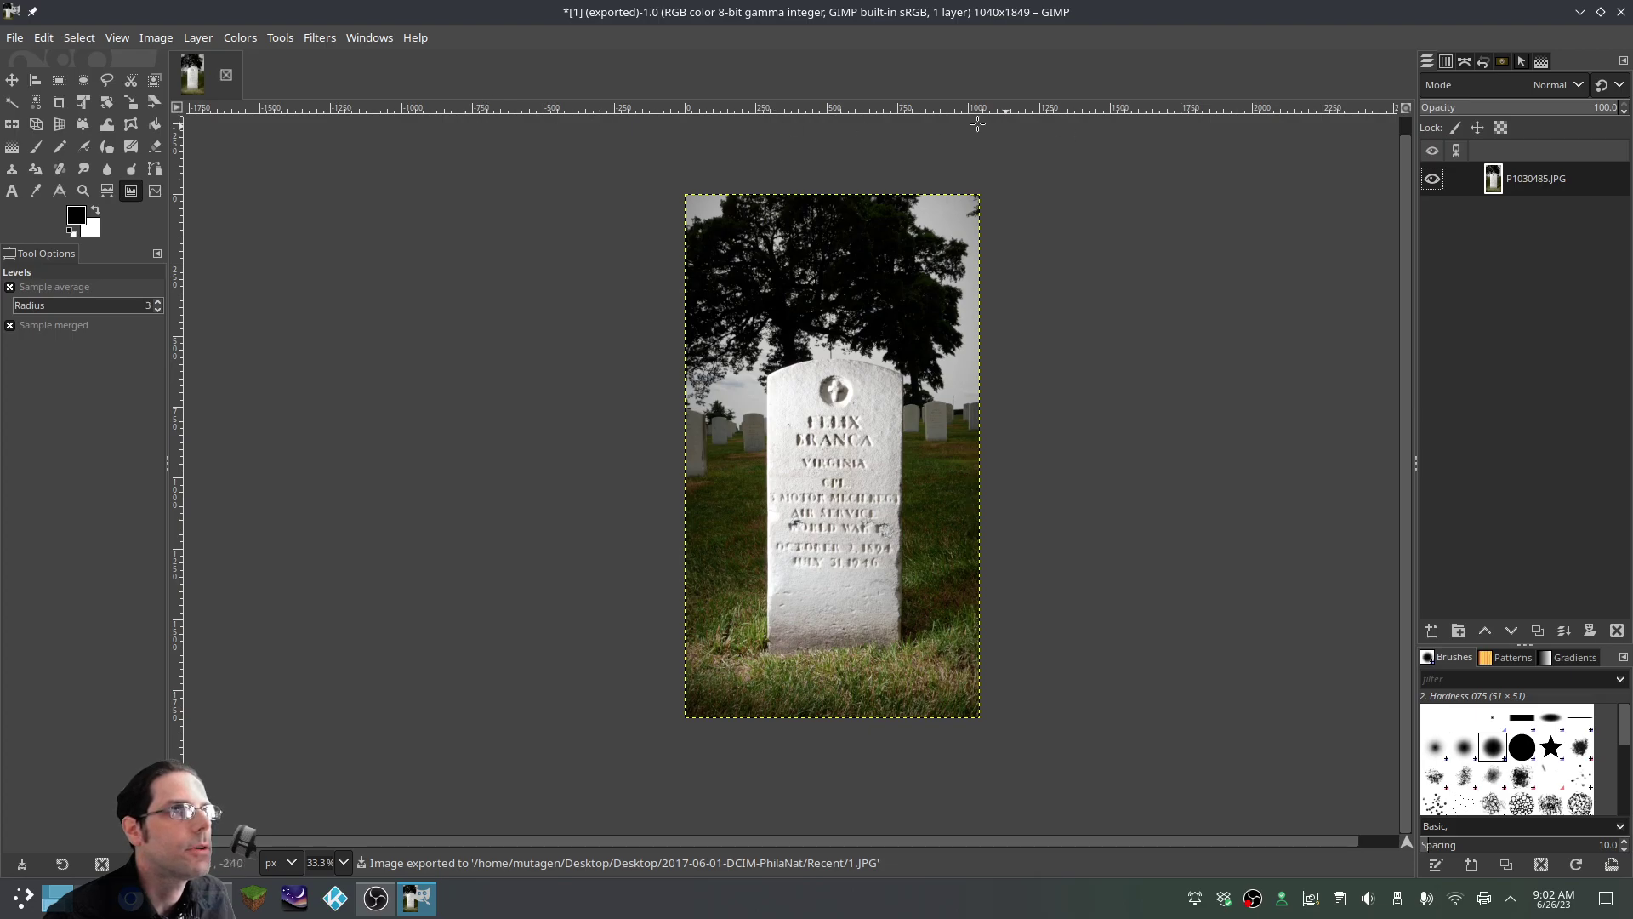
Open the next photo, P1030486.JPG
{"action": "left_click", "coordinate": [15, 38]}
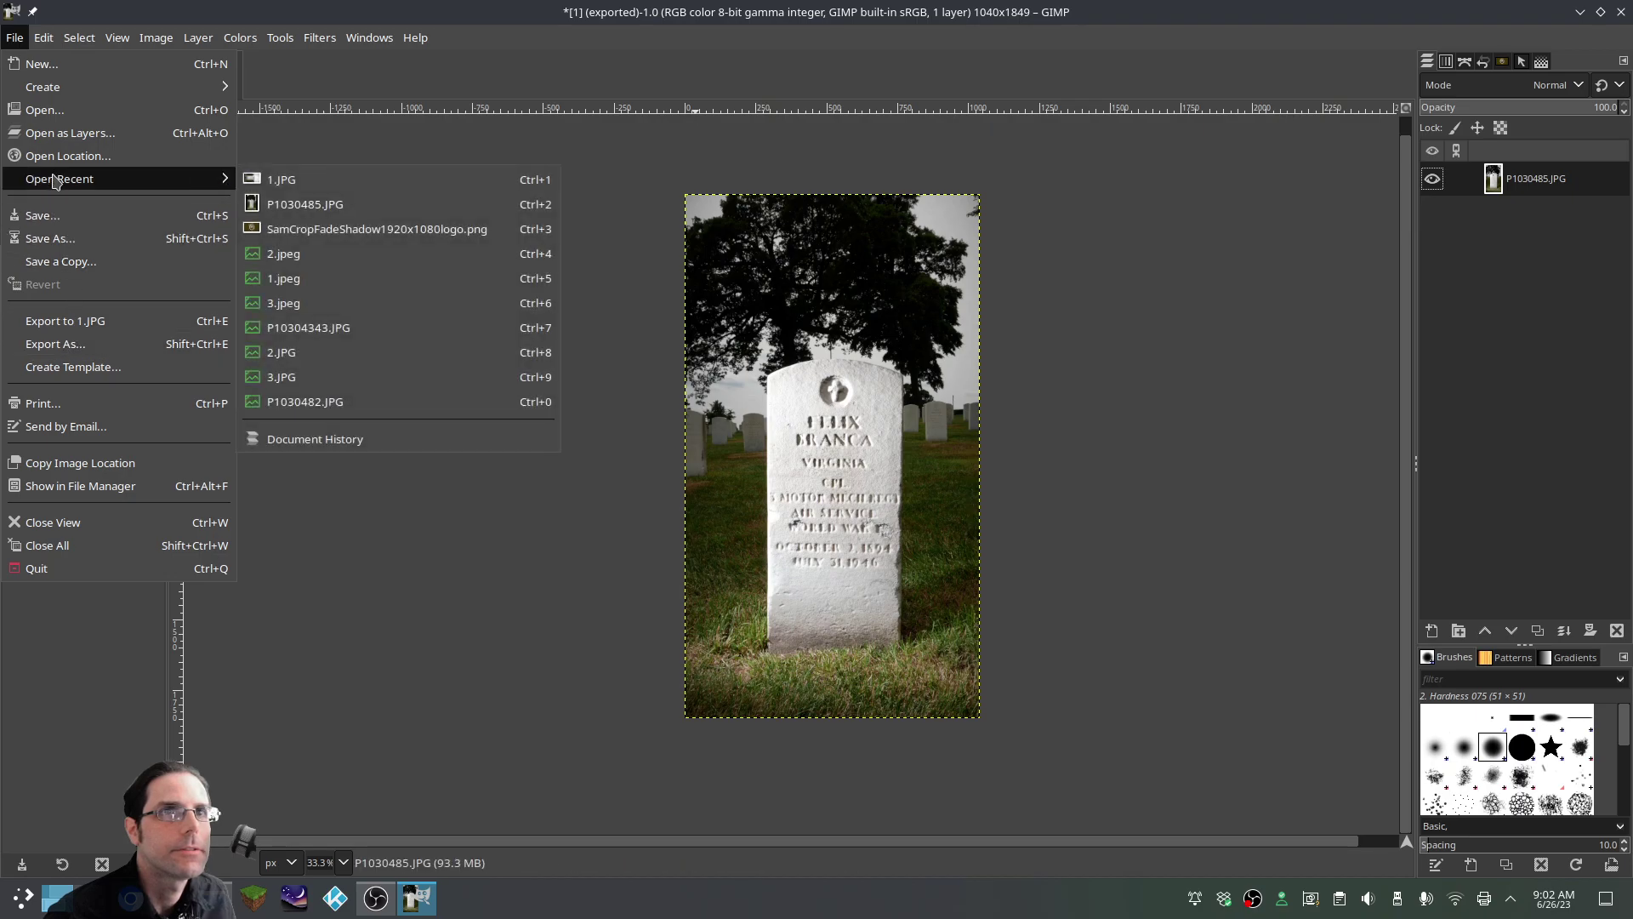
{"action": "left_click", "coordinate": [48, 113]}
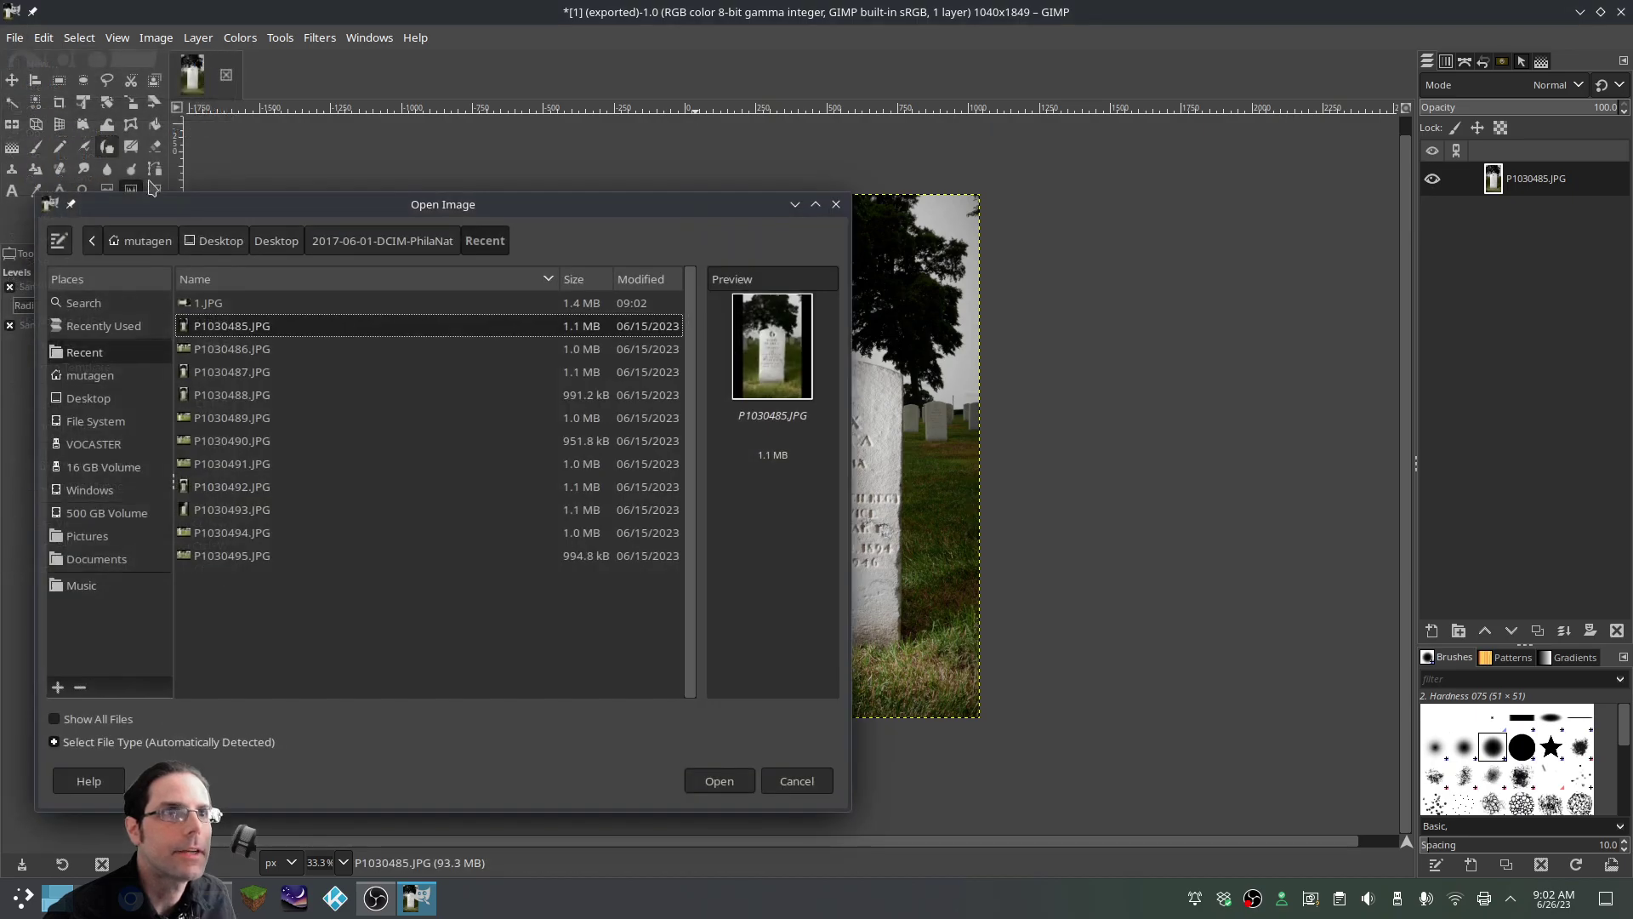
{"action": "left_click", "coordinate": [240, 350]}
{"action": "left_click", "coordinate": [737, 781]}
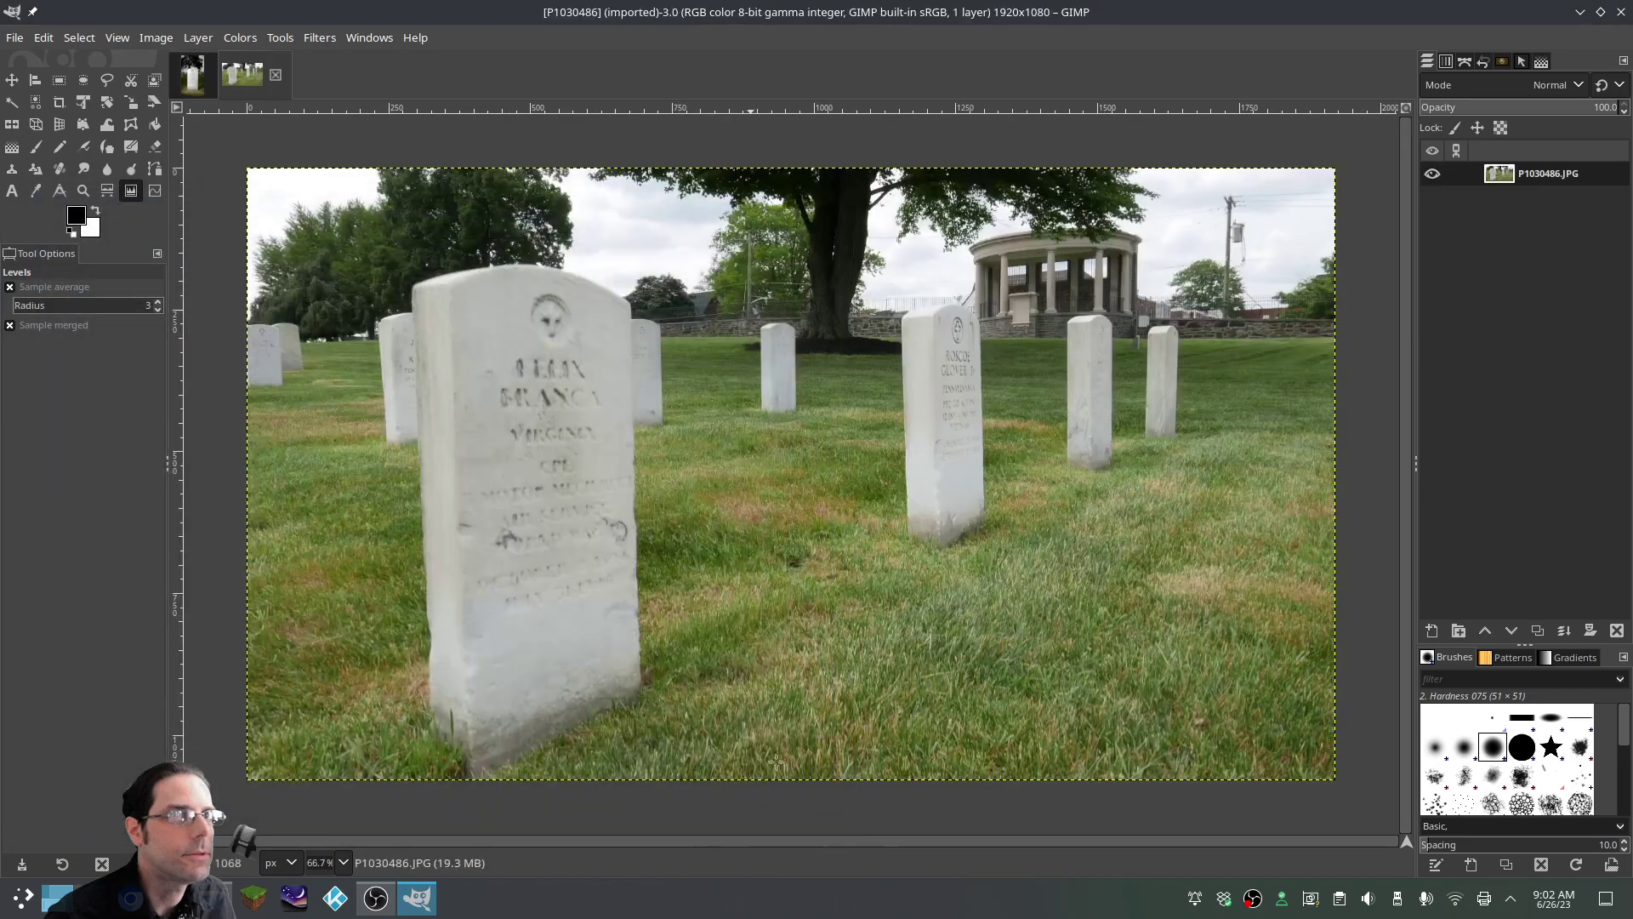
{"action": "scroll", "coordinate": [1010, 592], "scroll_direction": "down", "scroll_amount": 1}
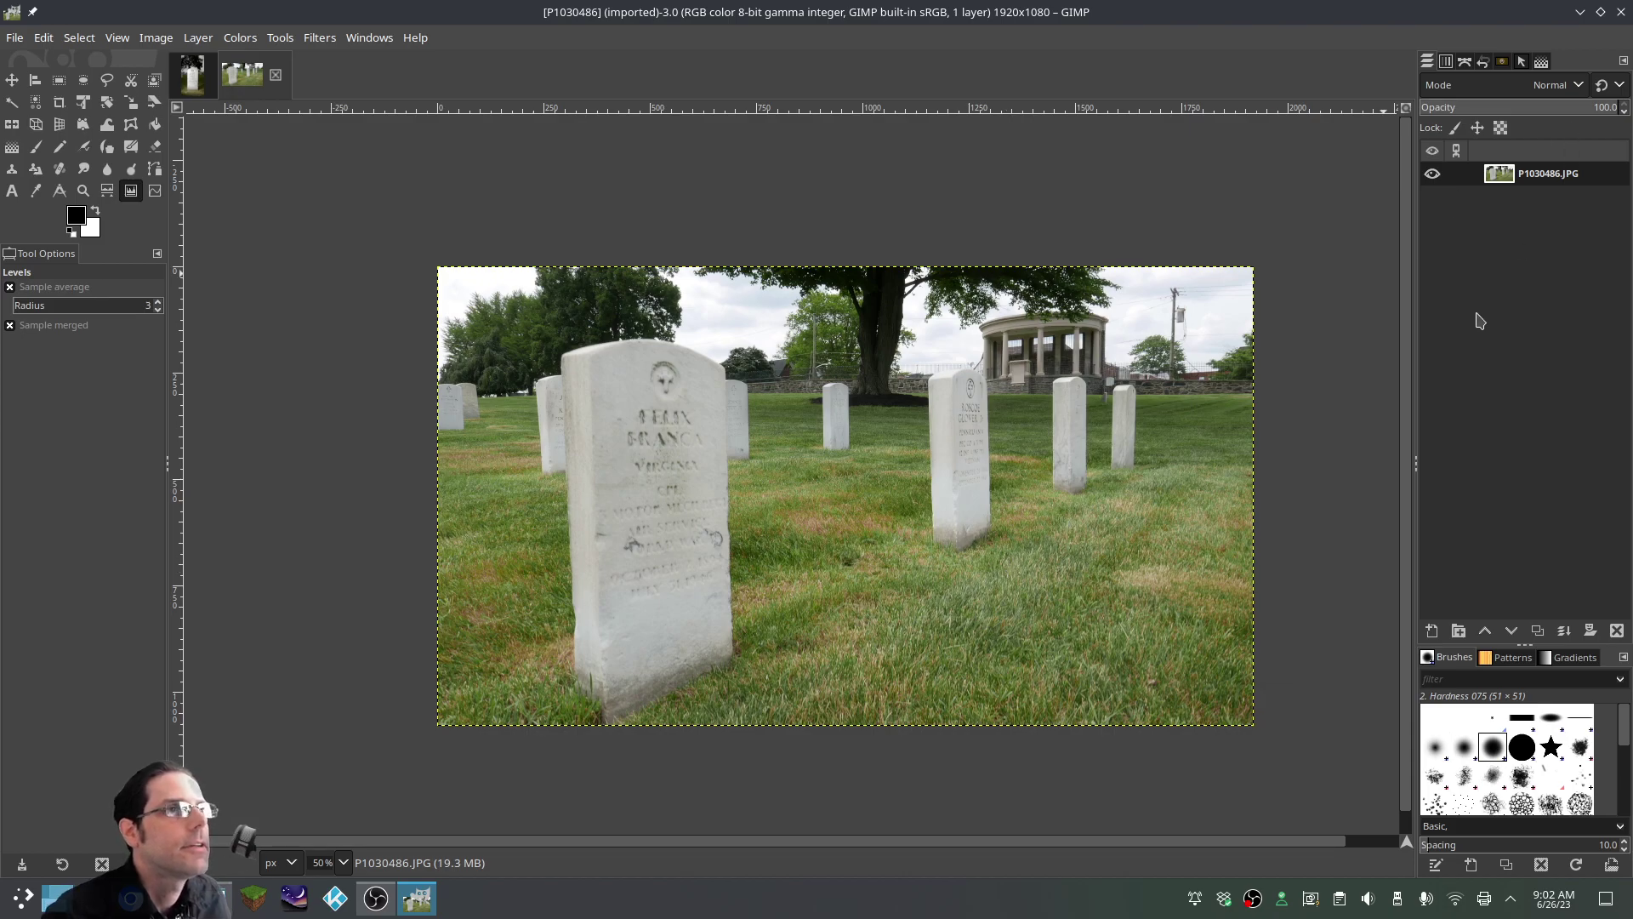
Add a black-filled layer above the photo with a black, fully transparent mask
{"action": "right_click", "coordinate": [1497, 295]}
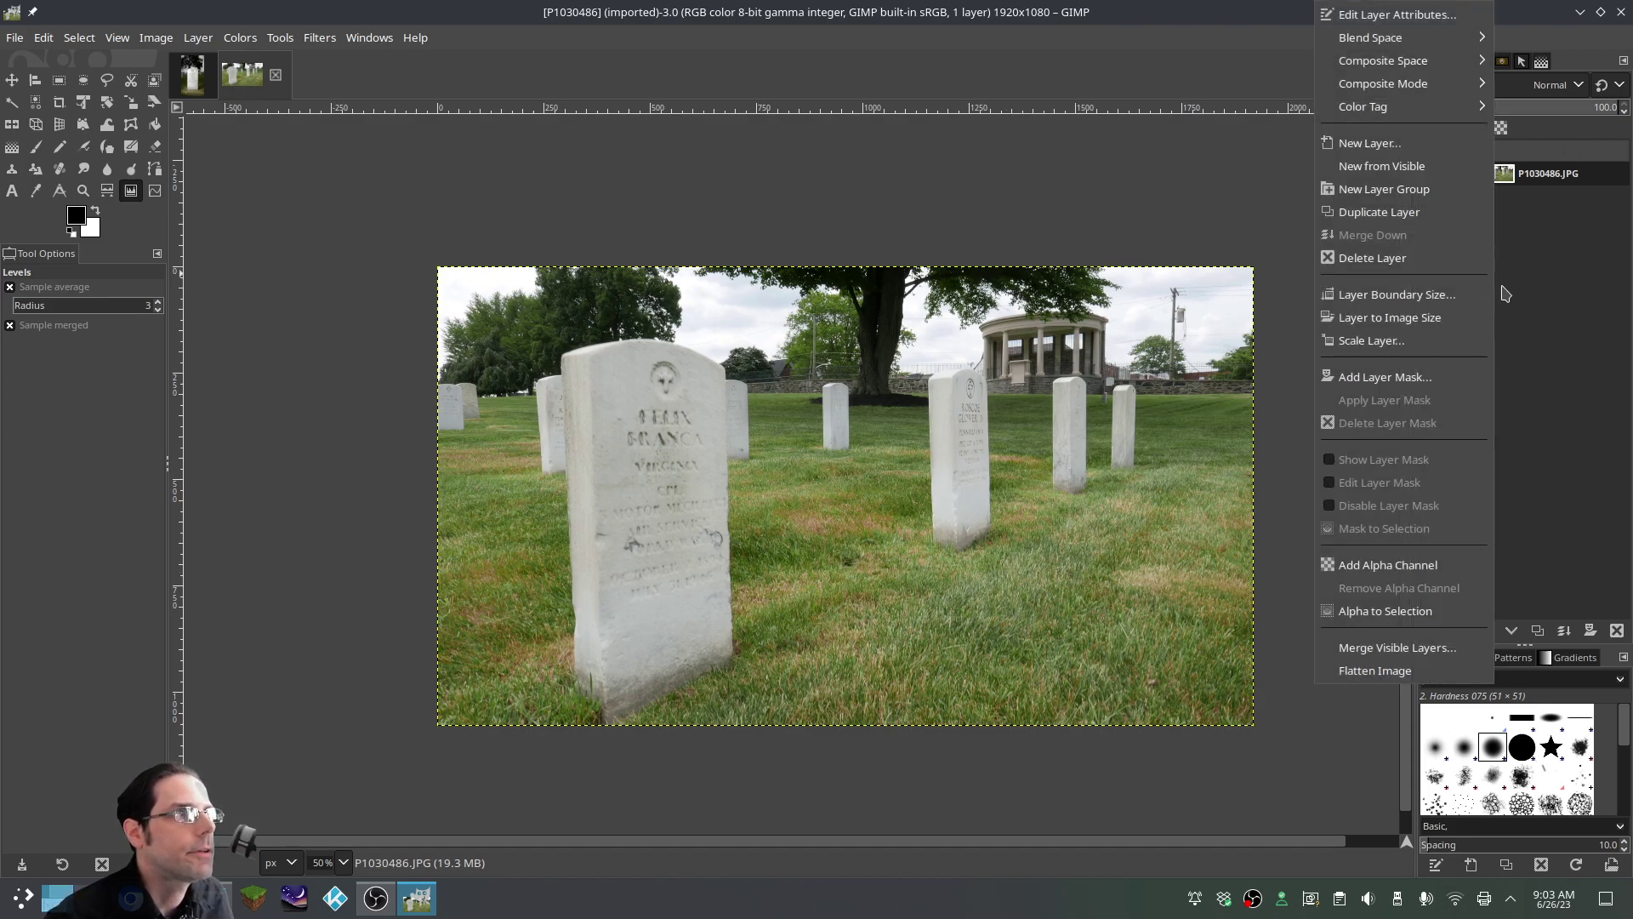
{"action": "left_click", "coordinate": [1383, 145]}
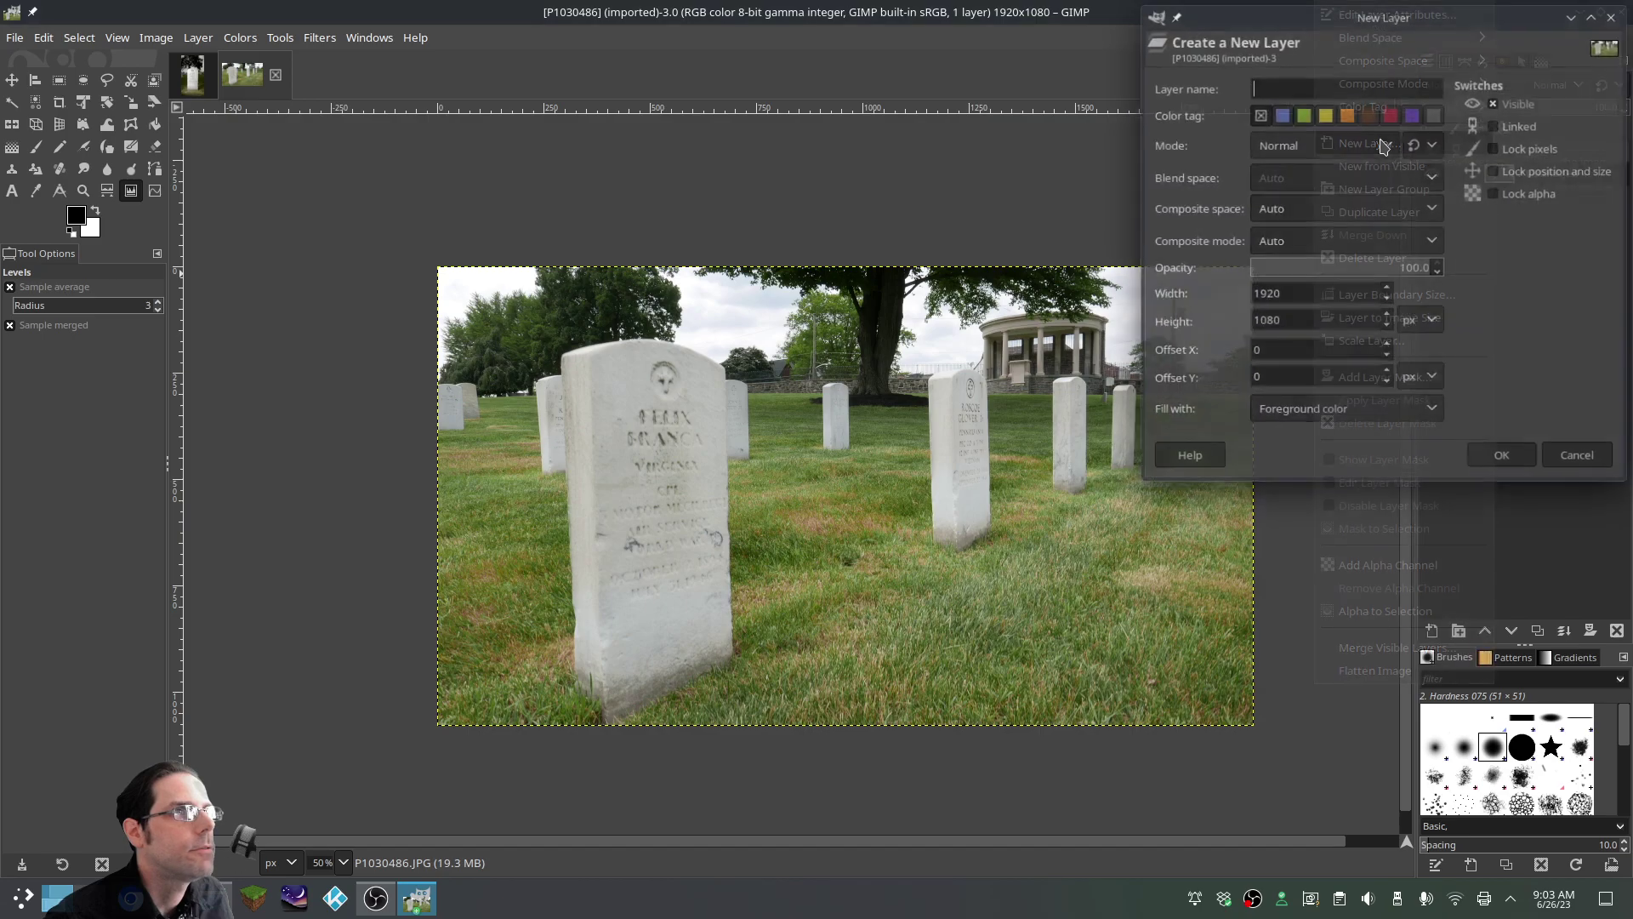
{"action": "left_click", "coordinate": [1506, 460]}
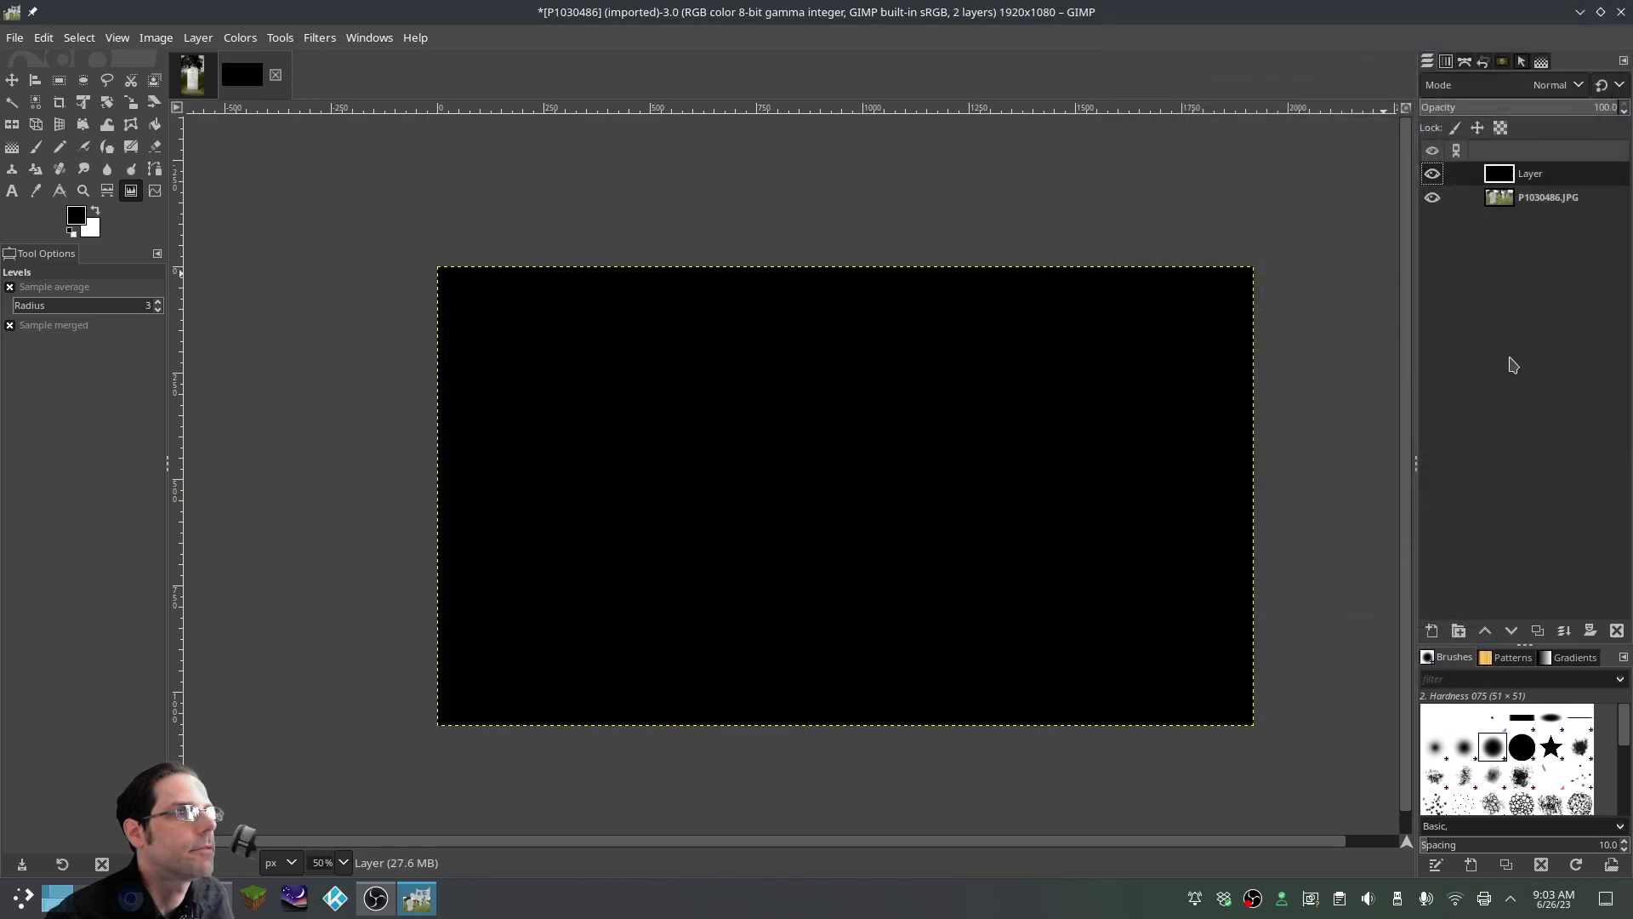
{"action": "right_click", "coordinate": [1518, 174]}
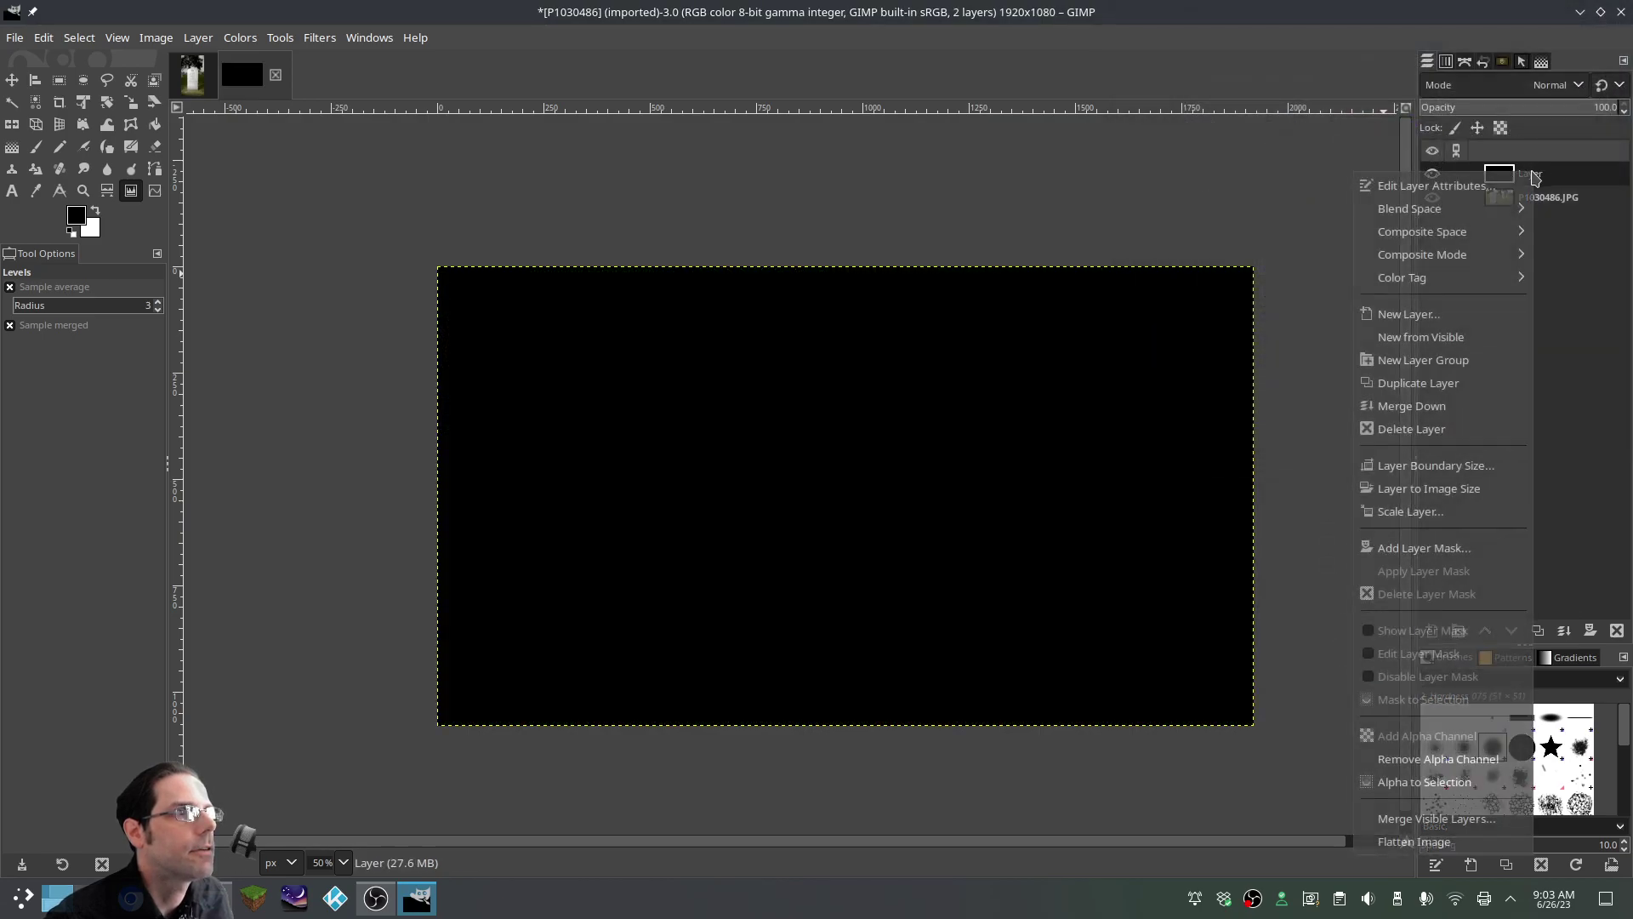
{"action": "left_click", "coordinate": [1465, 548]}
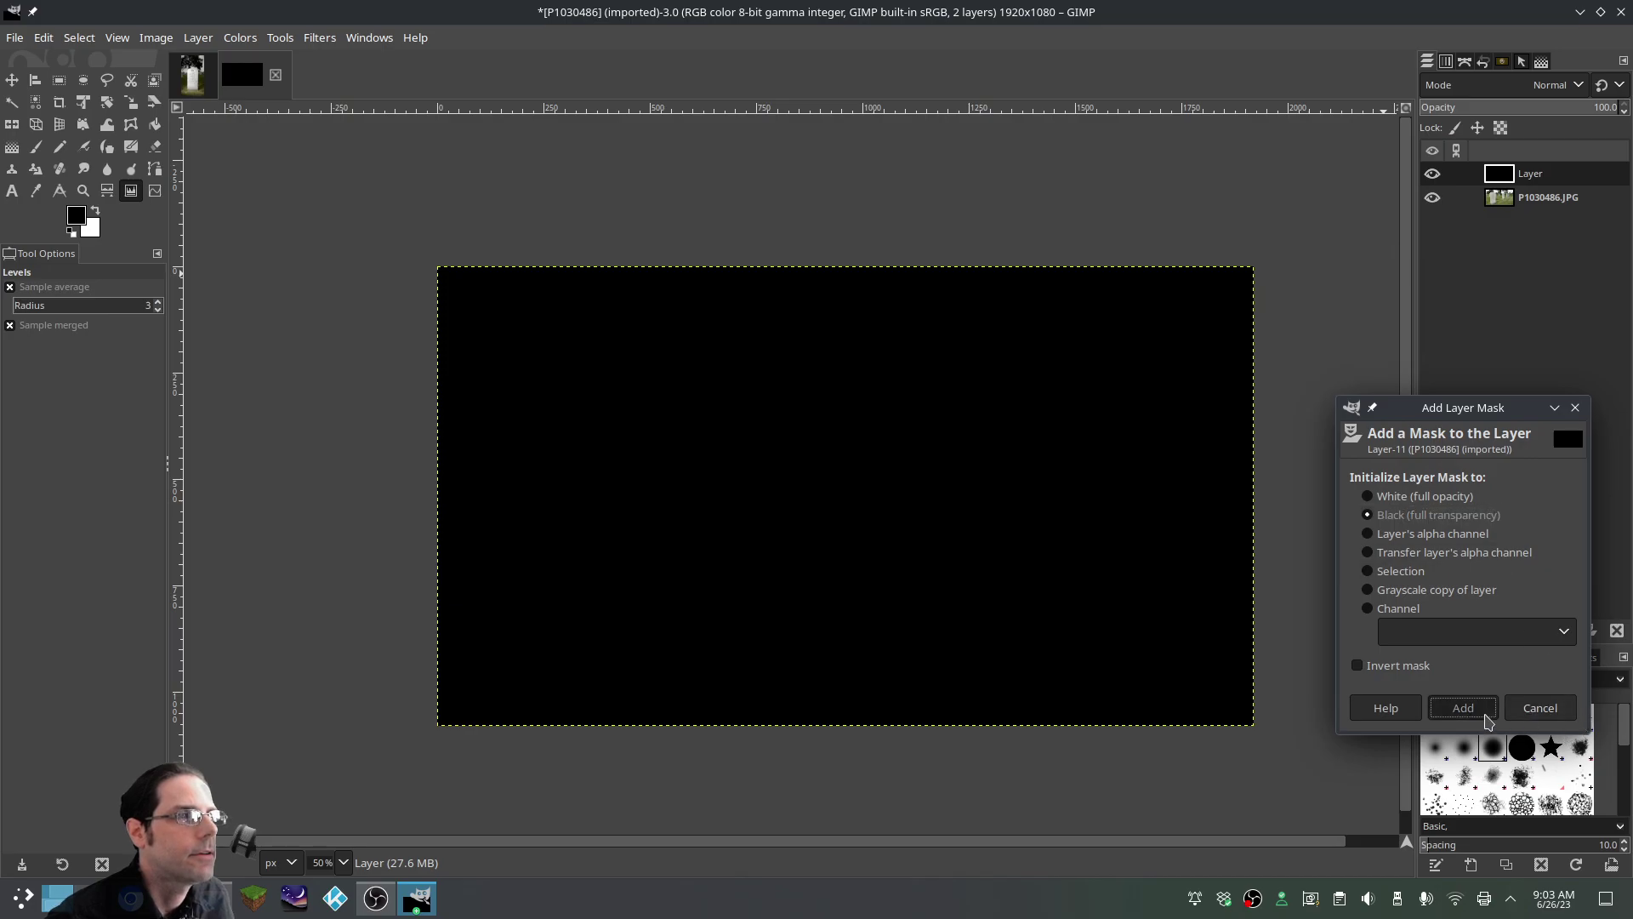
{"action": "left_click", "coordinate": [1463, 708]}
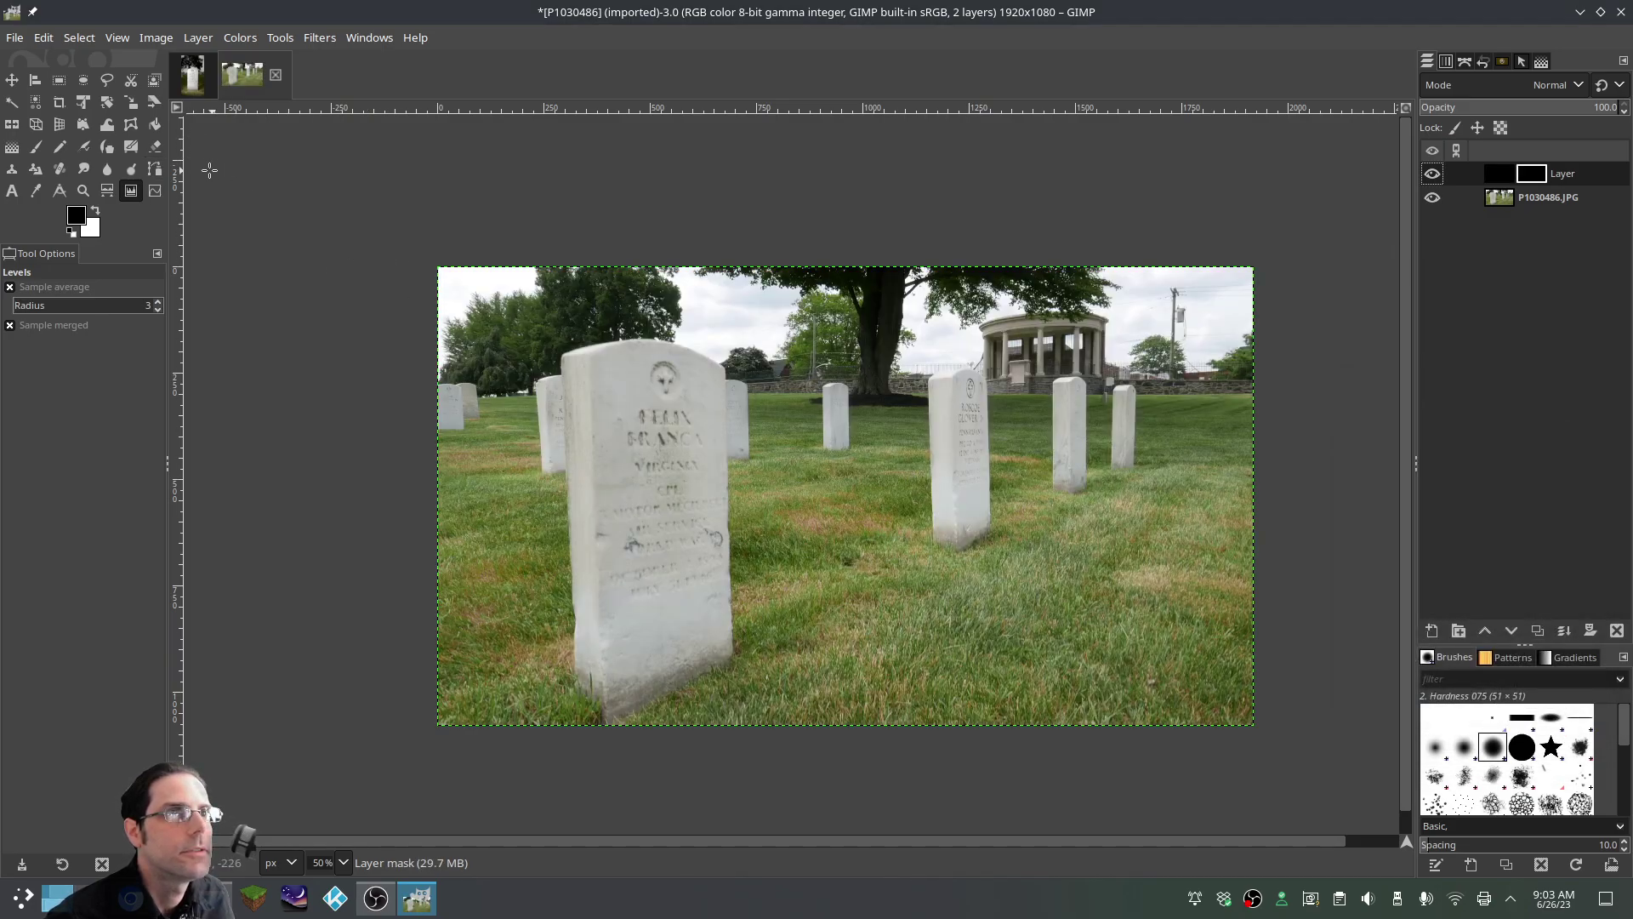
Draw a radial gradient on the mask from the photo's centre
{"action": "left_click", "coordinate": [13, 148]}
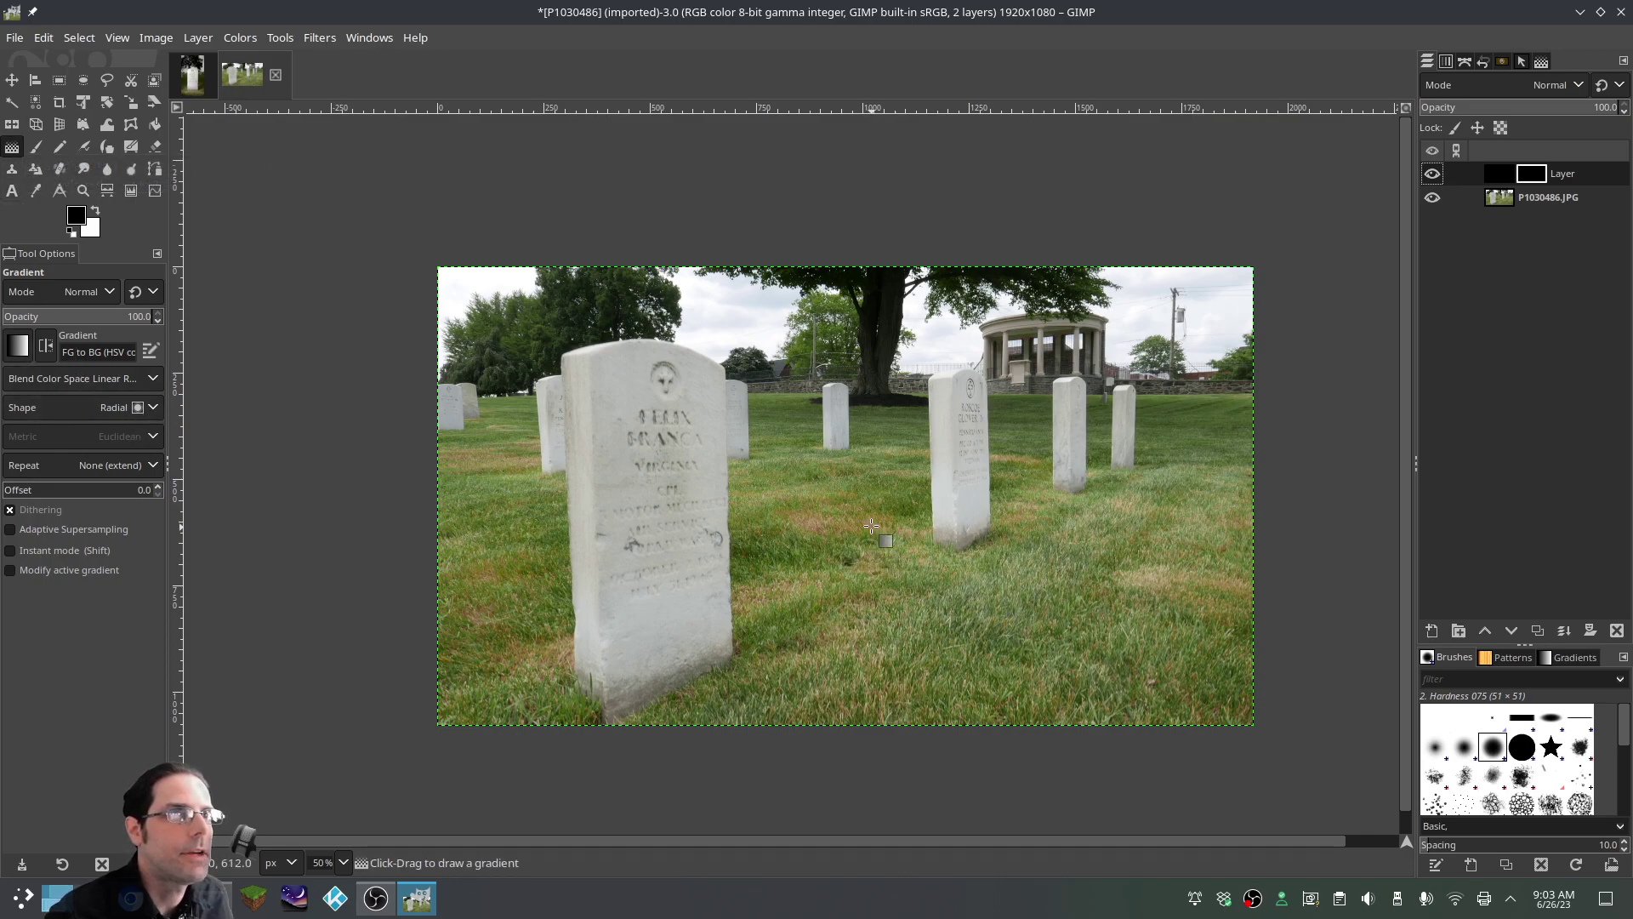
{"action": "scroll", "coordinate": [910, 502], "scroll_direction": "down", "scroll_amount": 3, "text": "ctrl"}
{"action": "left_click_drag", "start_coordinate": [887, 504], "coordinate": [895, 624]}
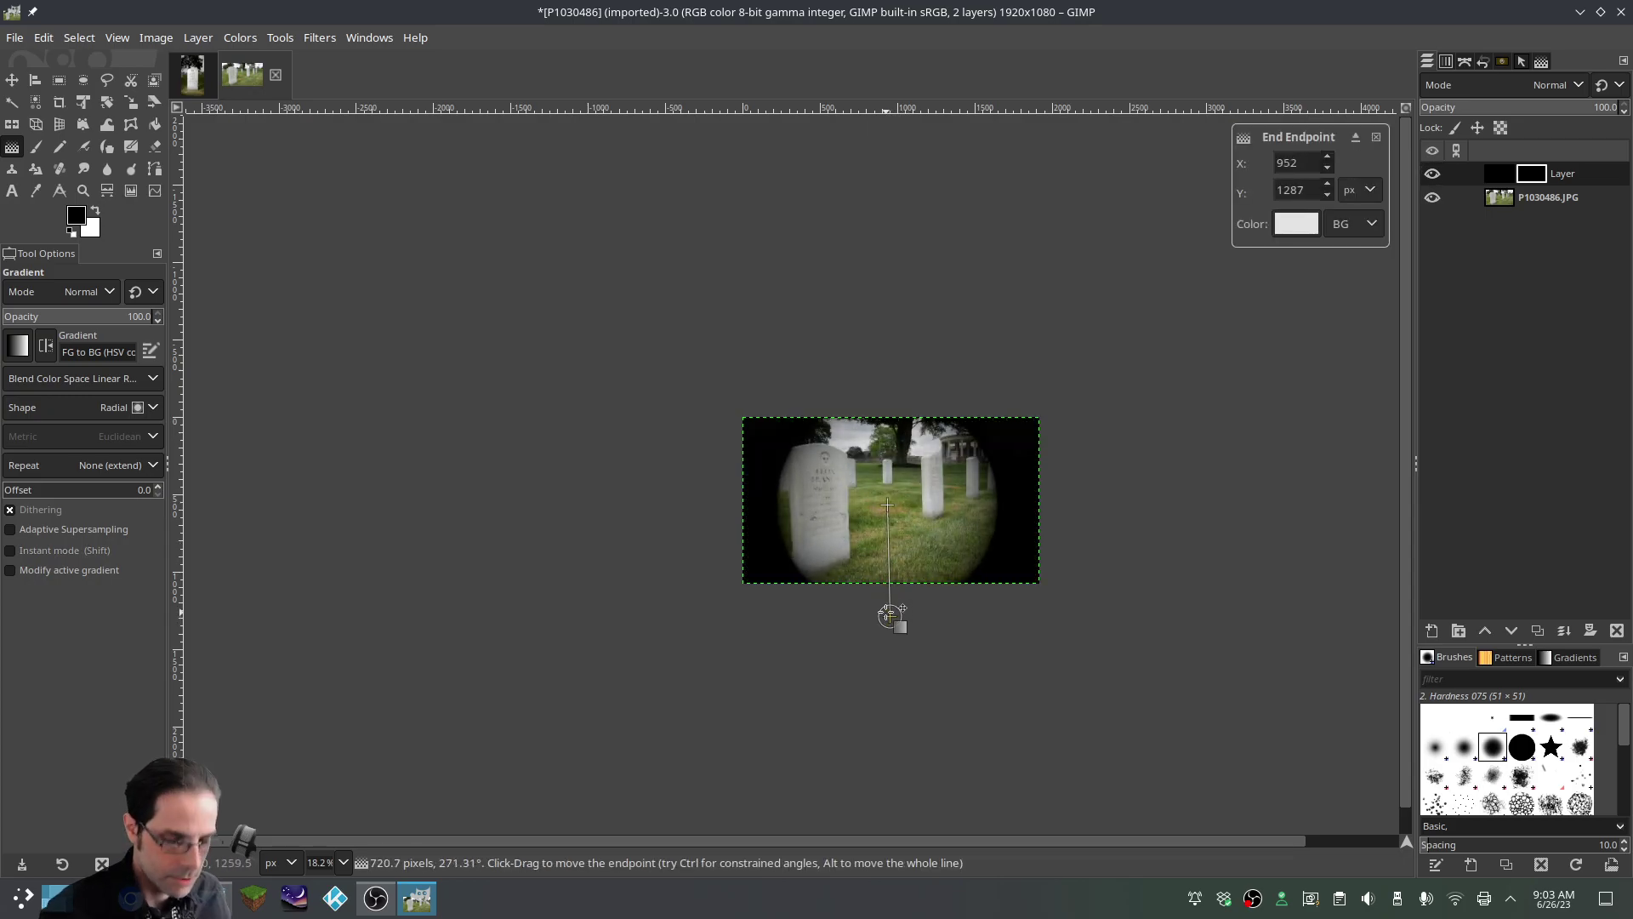
{"action": "key", "text": "Return"}
Scale the gradient mask up to about 4615×1575 for faint edge darkening
{"action": "left_click", "coordinate": [130, 102]}
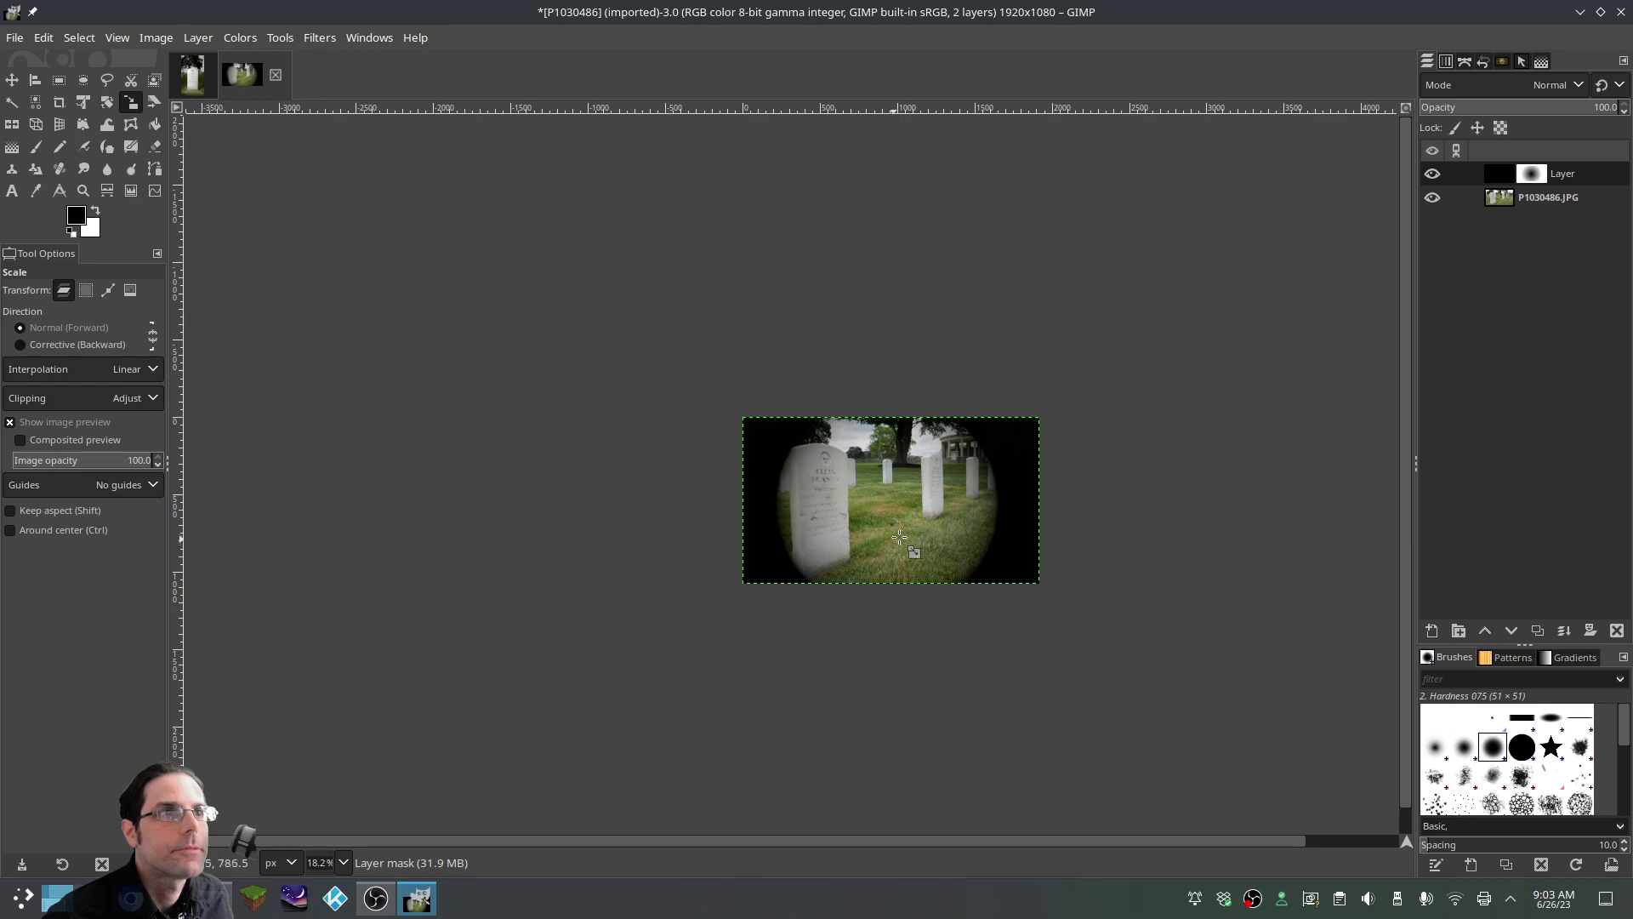
{"action": "left_click", "coordinate": [897, 545]}
{"action": "left_click_drag", "start_coordinate": [739, 417], "coordinate": [536, 372]}
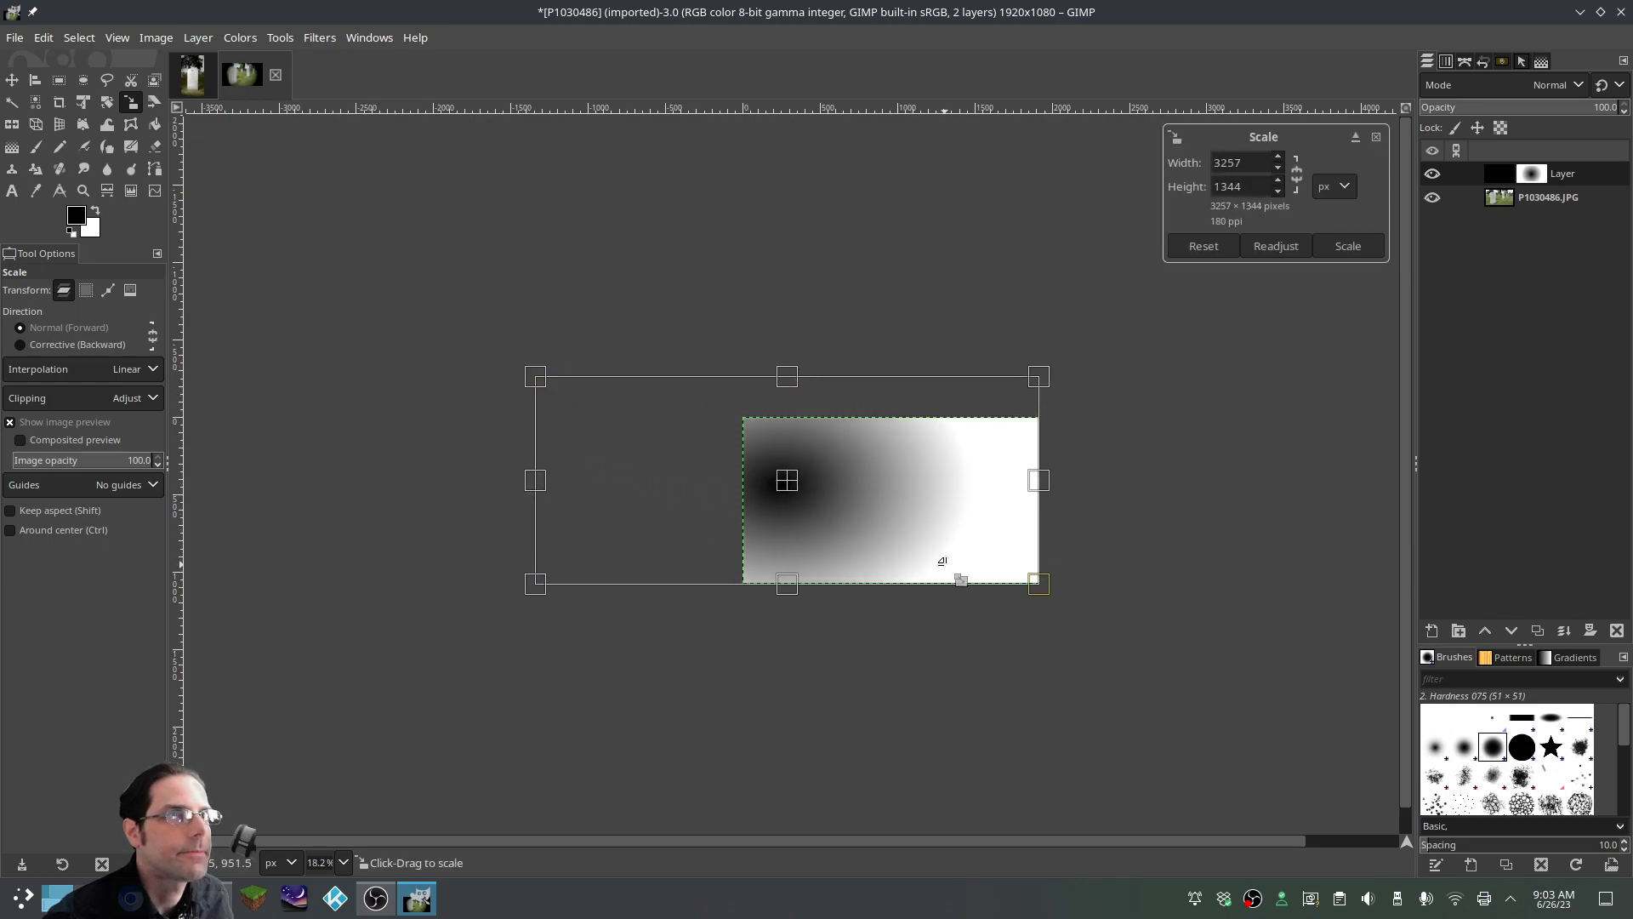
{"action": "left_click_drag", "start_coordinate": [1046, 587], "coordinate": [1250, 609]}
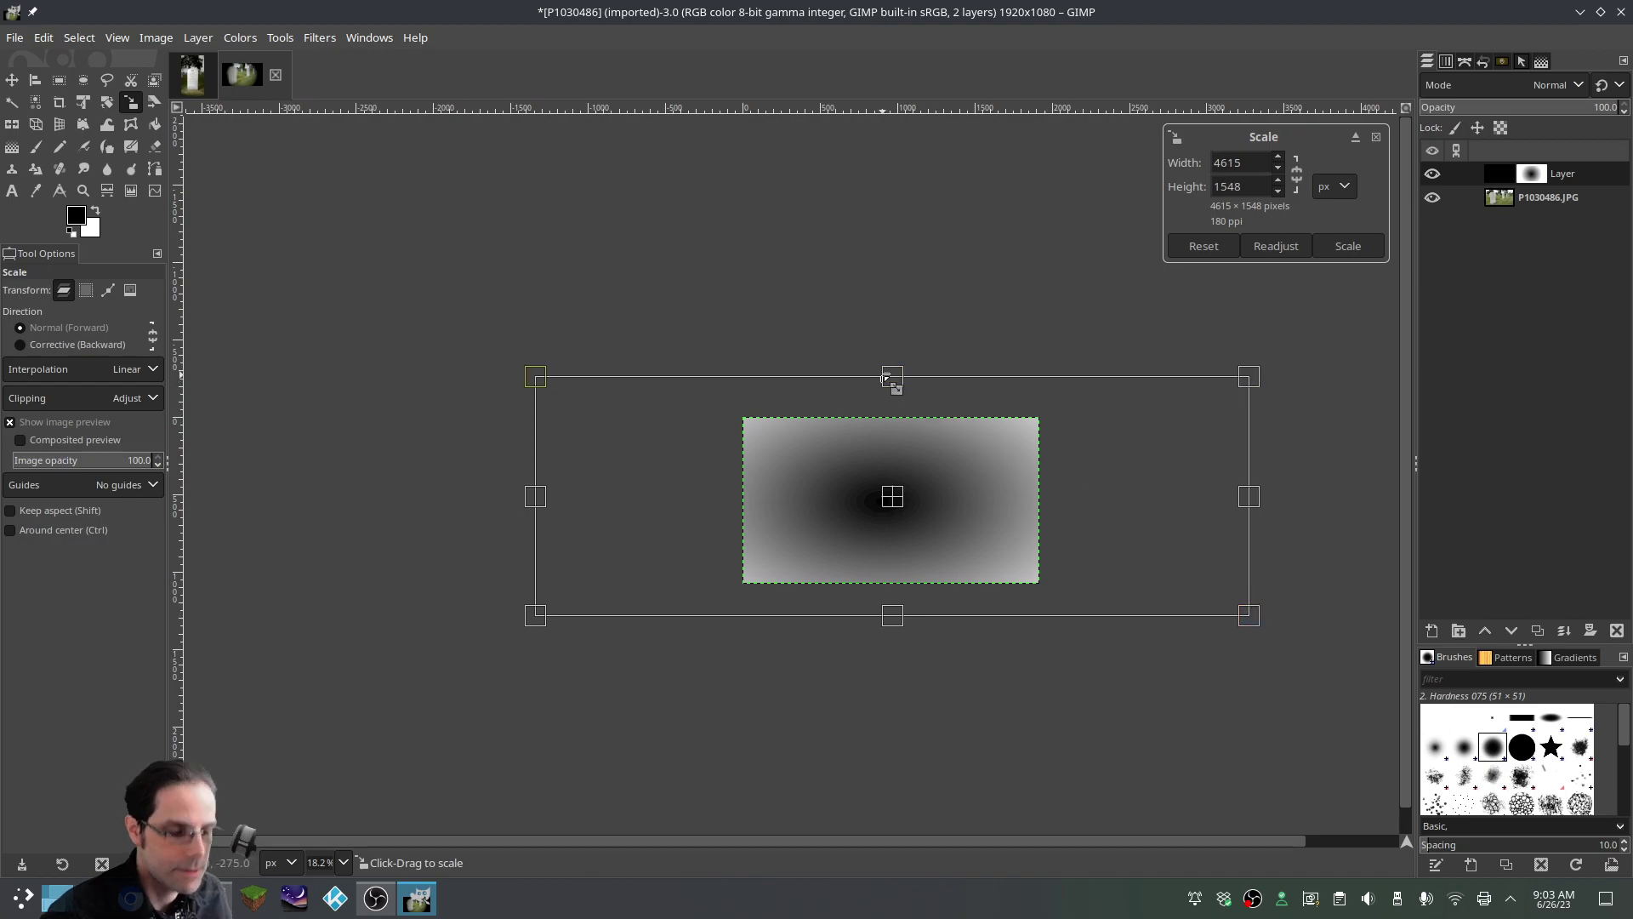
{"action": "left_click_drag", "start_coordinate": [892, 376], "coordinate": [892, 368]}
{"action": "key", "text": "Return"}
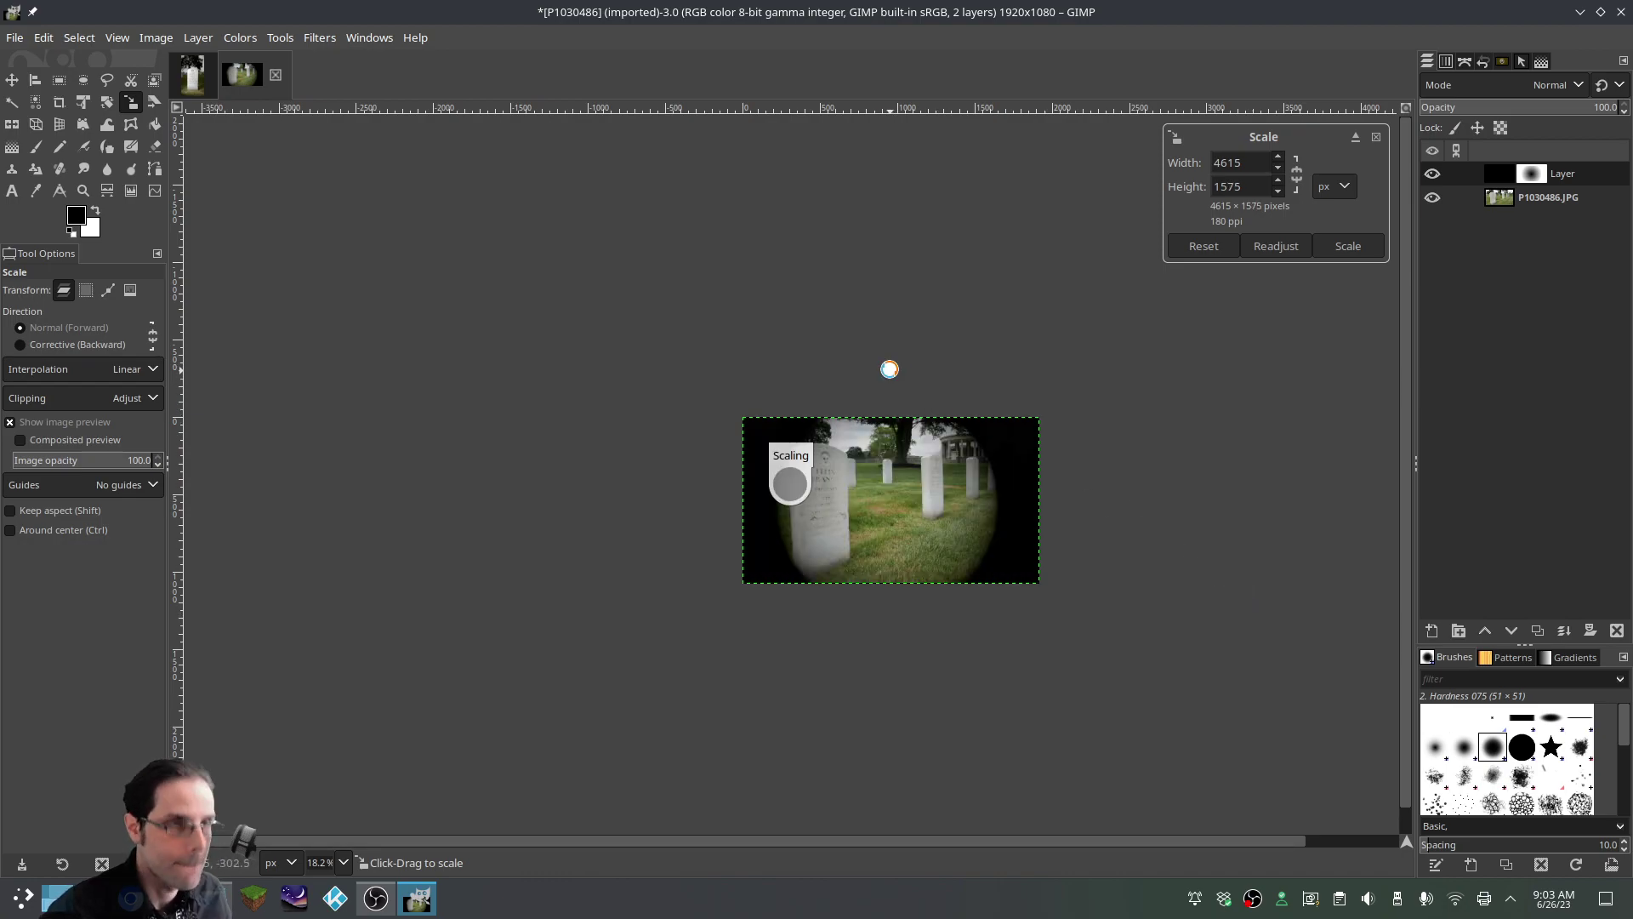
Zoom in and toggle the vignette layer on and off to compare
{"action": "key", "text": "plus"}
{"action": "key", "text": "plus"}
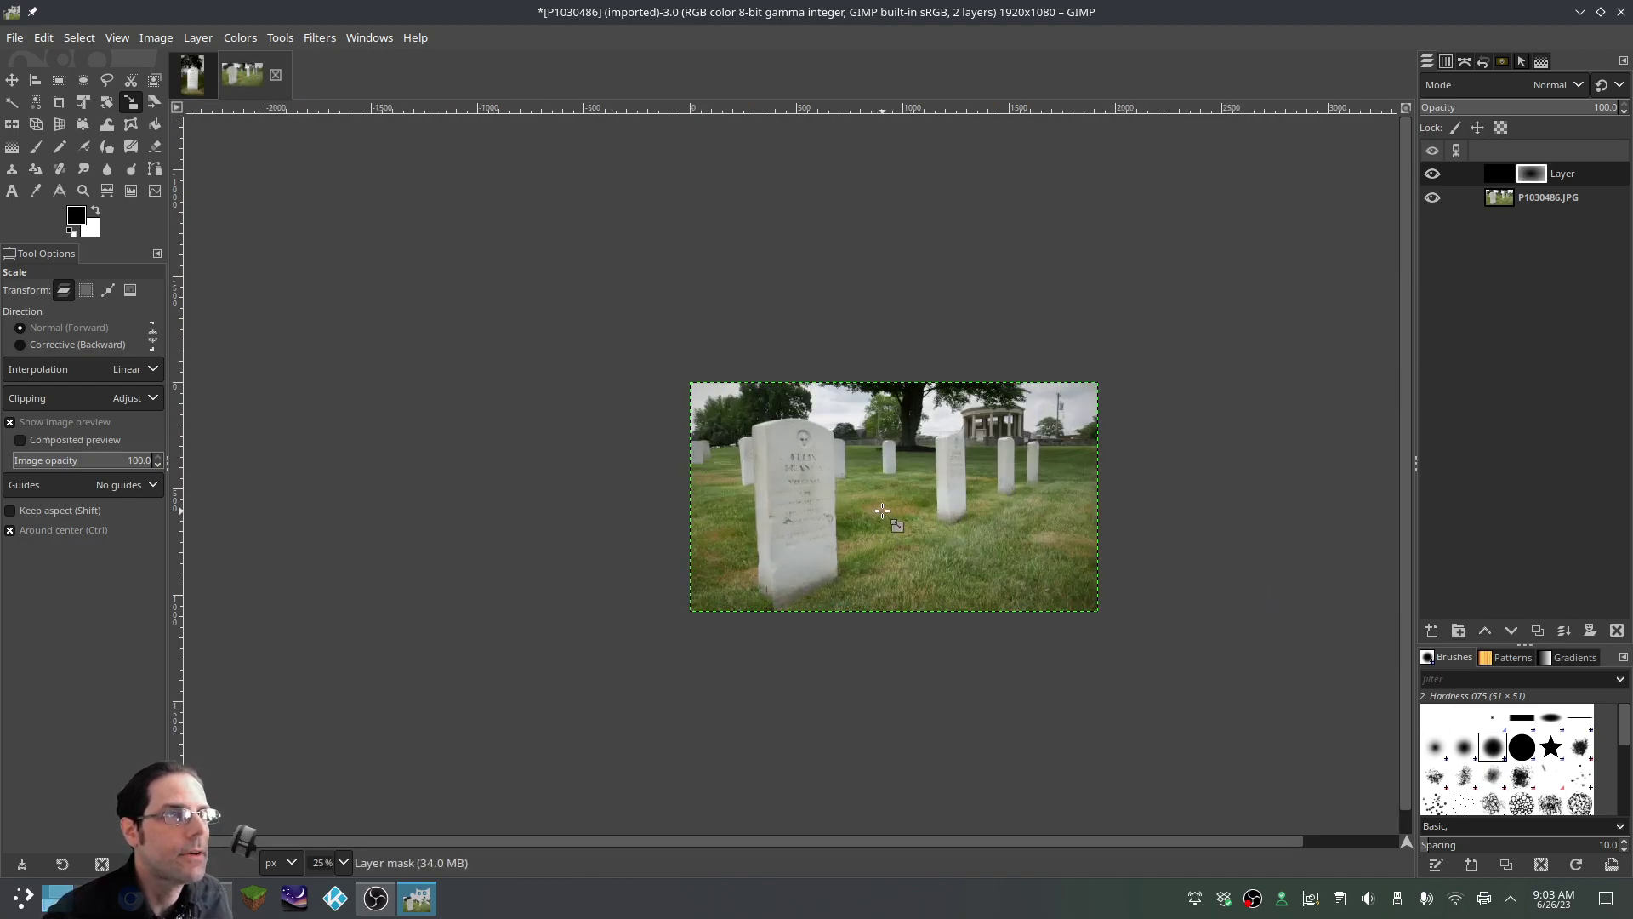
{"action": "left_click", "coordinate": [1433, 174]}
{"action": "left_click", "coordinate": [1433, 175]}
{"action": "left_click", "coordinate": [1432, 174]}
{"action": "left_click", "coordinate": [1432, 174]}
{"action": "left_click", "coordinate": [1432, 174]}
{"action": "left_click", "coordinate": [1432, 174]}
{"action": "left_click", "coordinate": [1433, 174]}
{"action": "left_click", "coordinate": [1433, 175]}
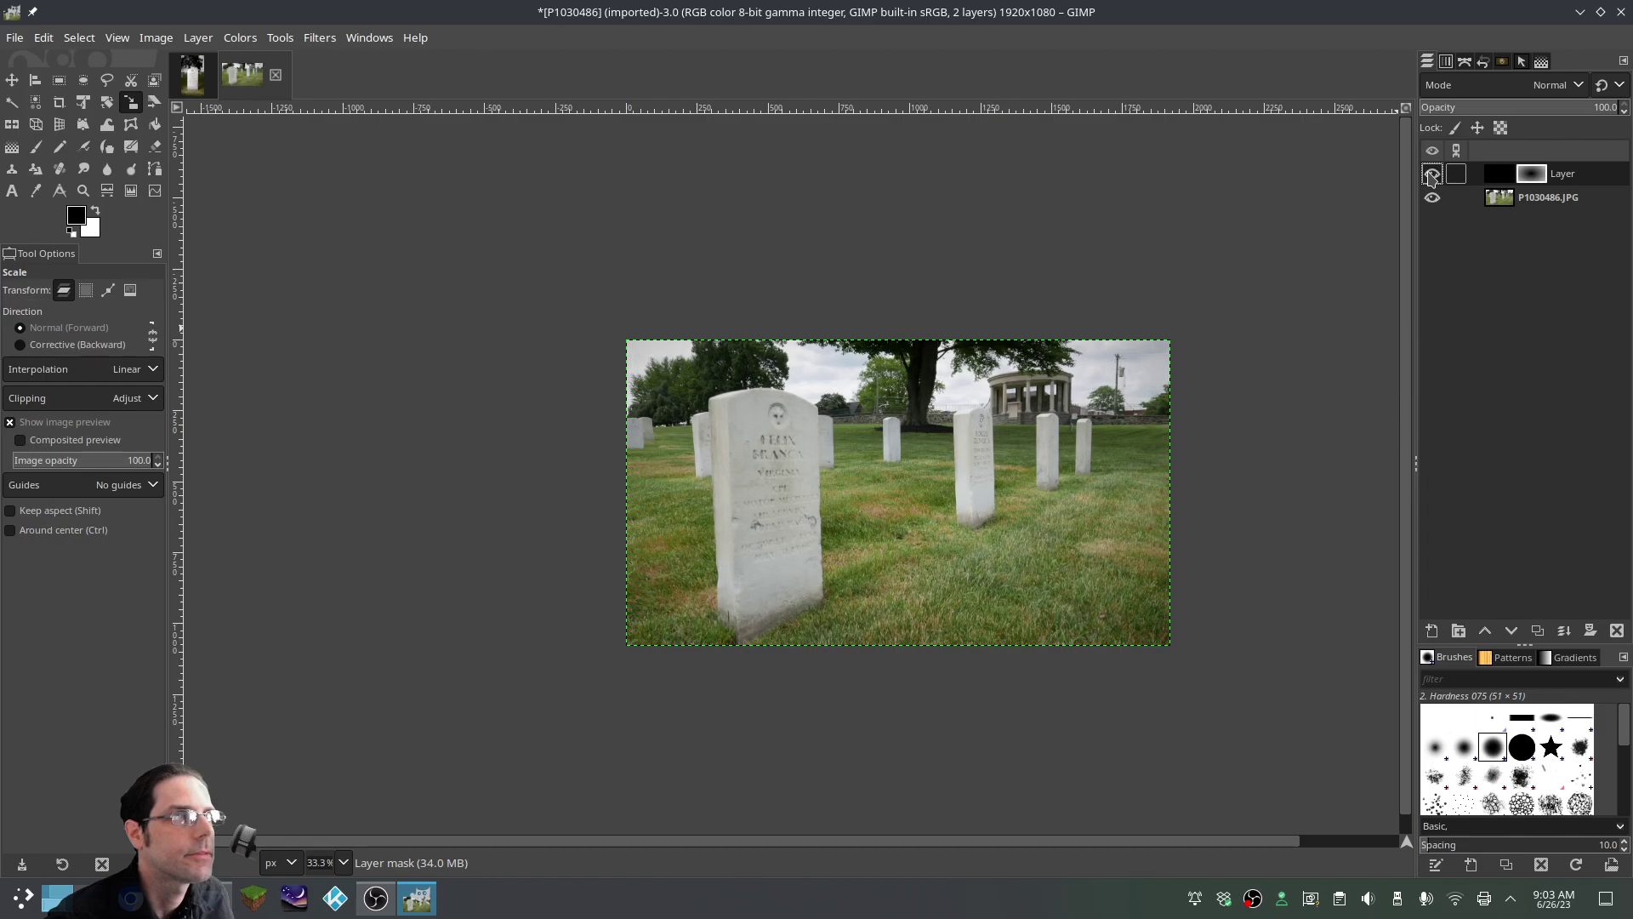
{"action": "left_click", "coordinate": [1433, 174]}
{"action": "left_click", "coordinate": [1432, 174]}
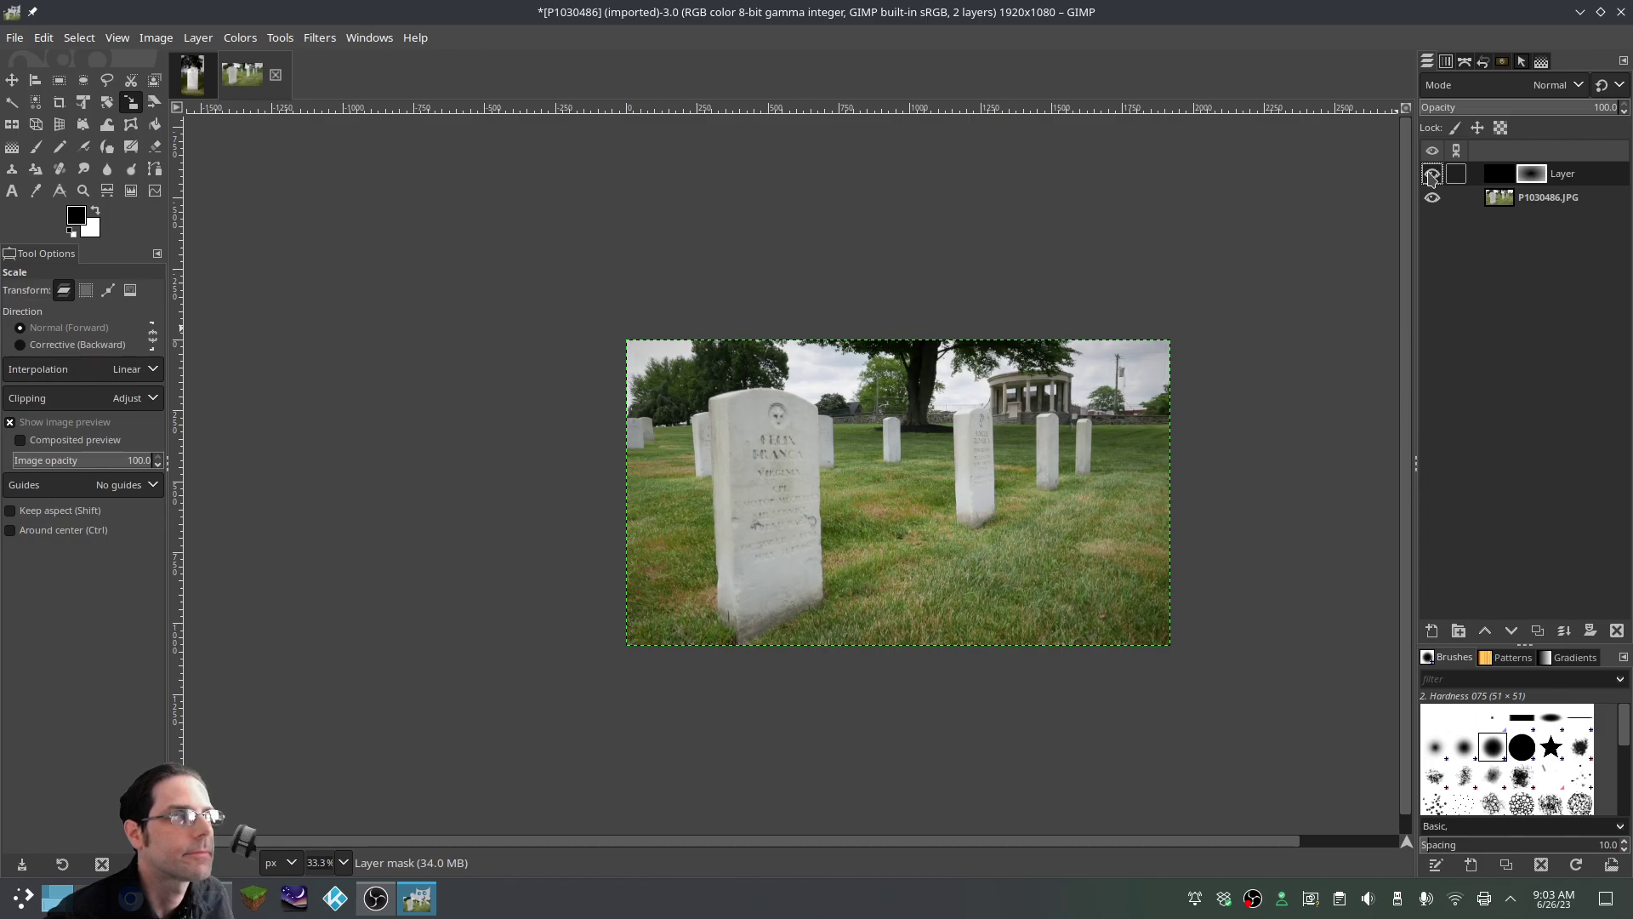
{"action": "left_click", "coordinate": [1433, 174]}
{"action": "left_click", "coordinate": [1432, 174]}
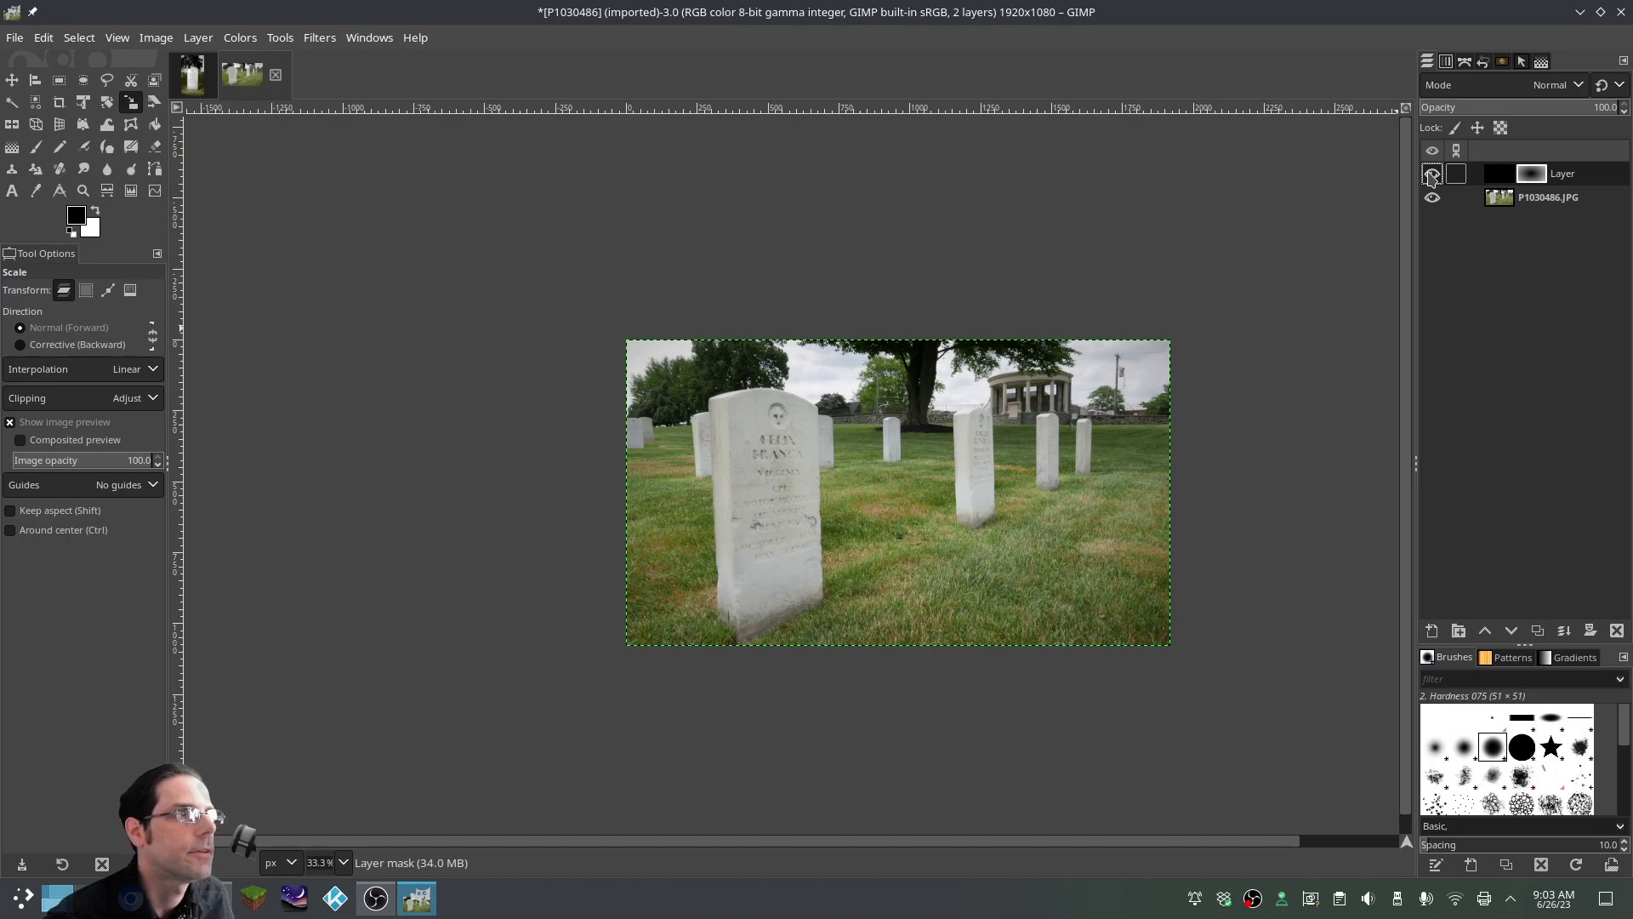
Reduce the image to one layer and apply Levels with Auto Input Levels
{"action": "right_click", "coordinate": [1532, 182]}
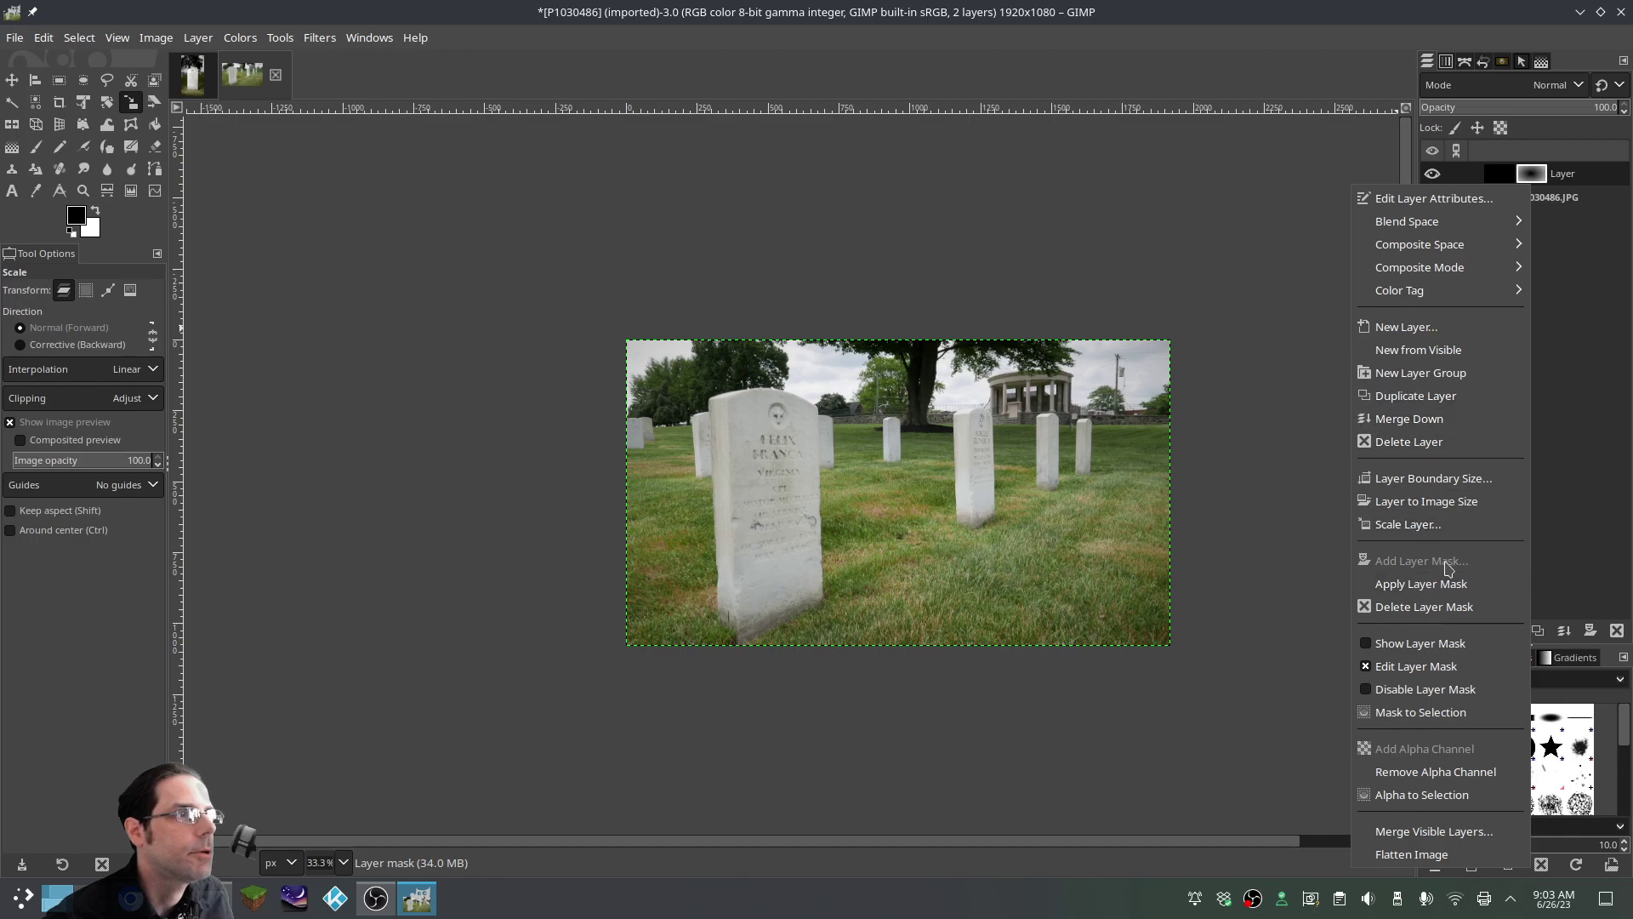
{"action": "left_click", "coordinate": [1417, 434]}
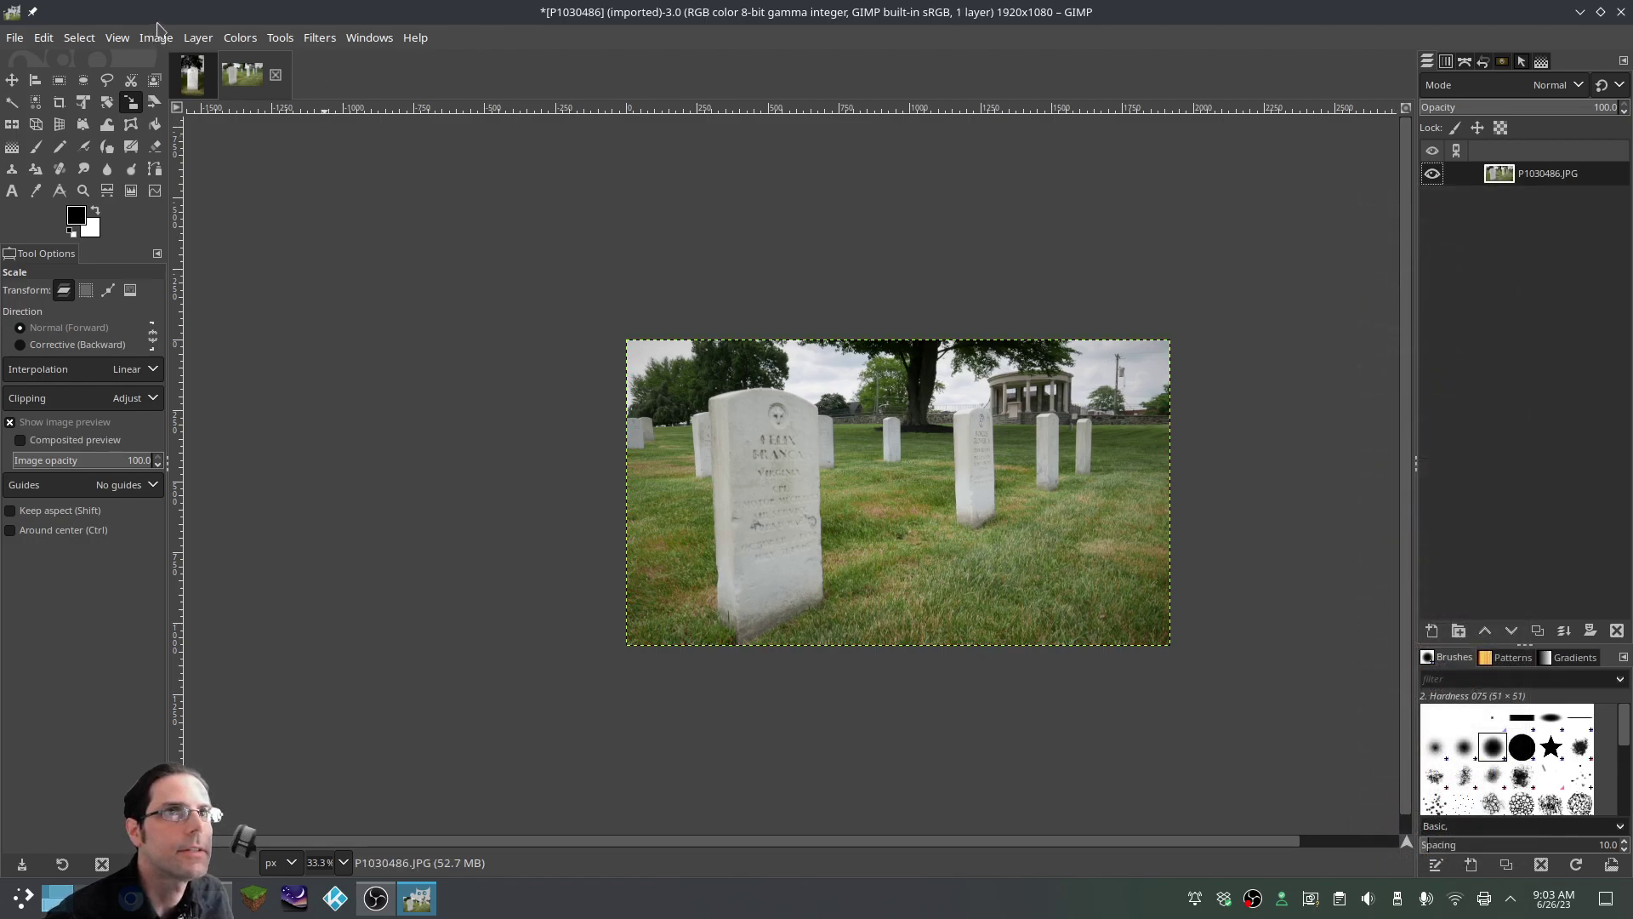
{"action": "left_click", "coordinate": [241, 37]}
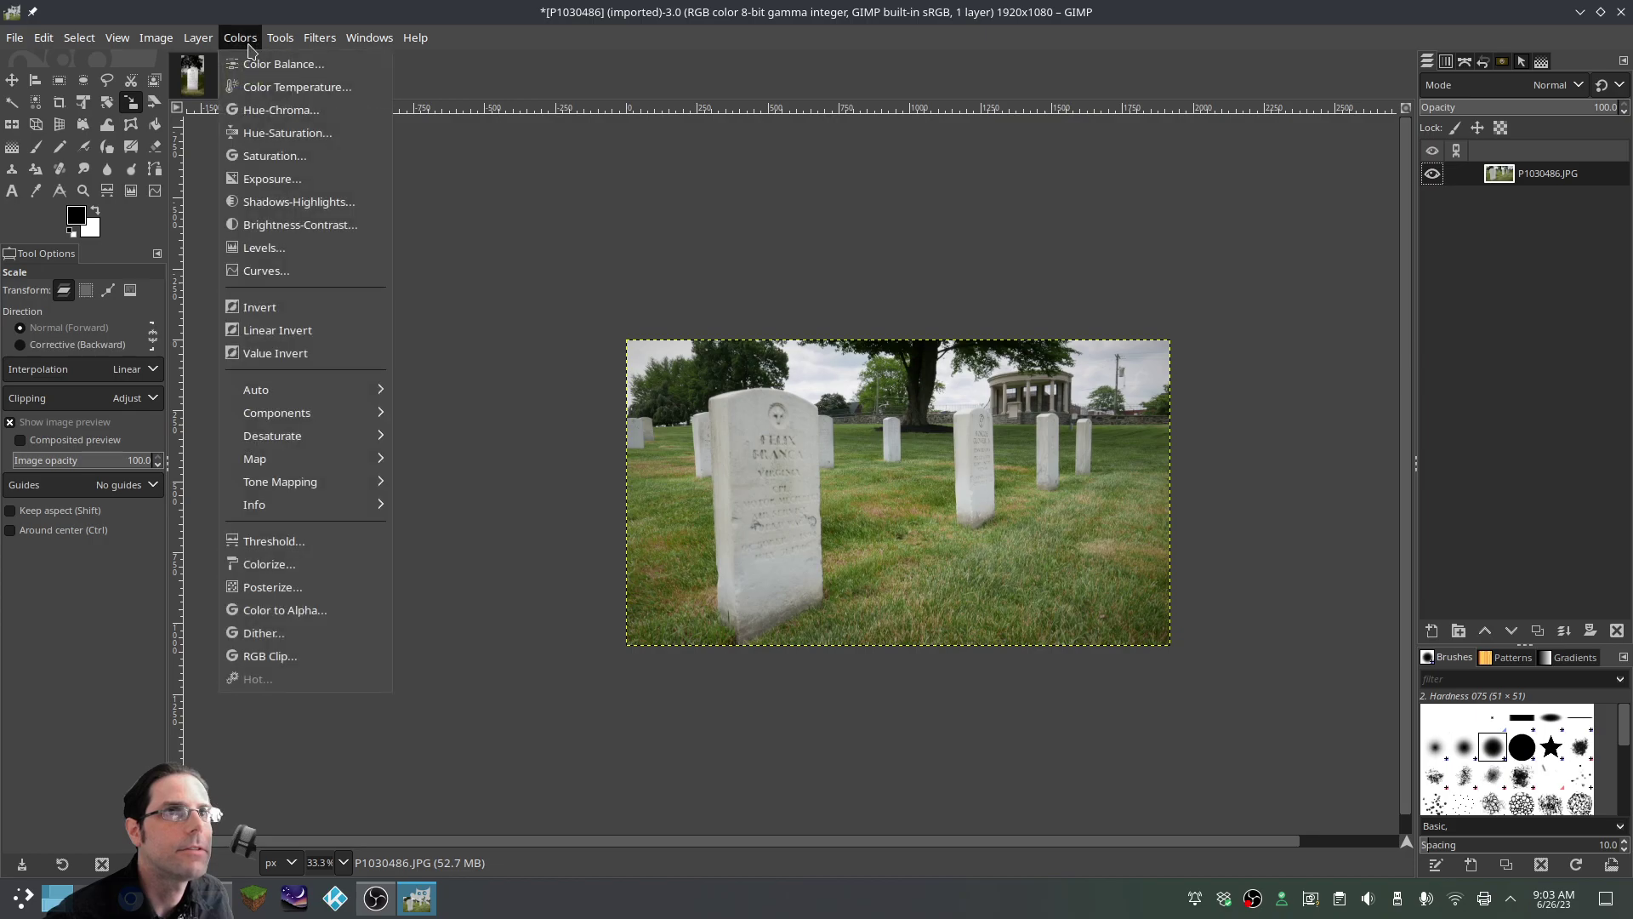
{"action": "left_click", "coordinate": [255, 245]}
{"action": "left_click", "coordinate": [68, 411]}
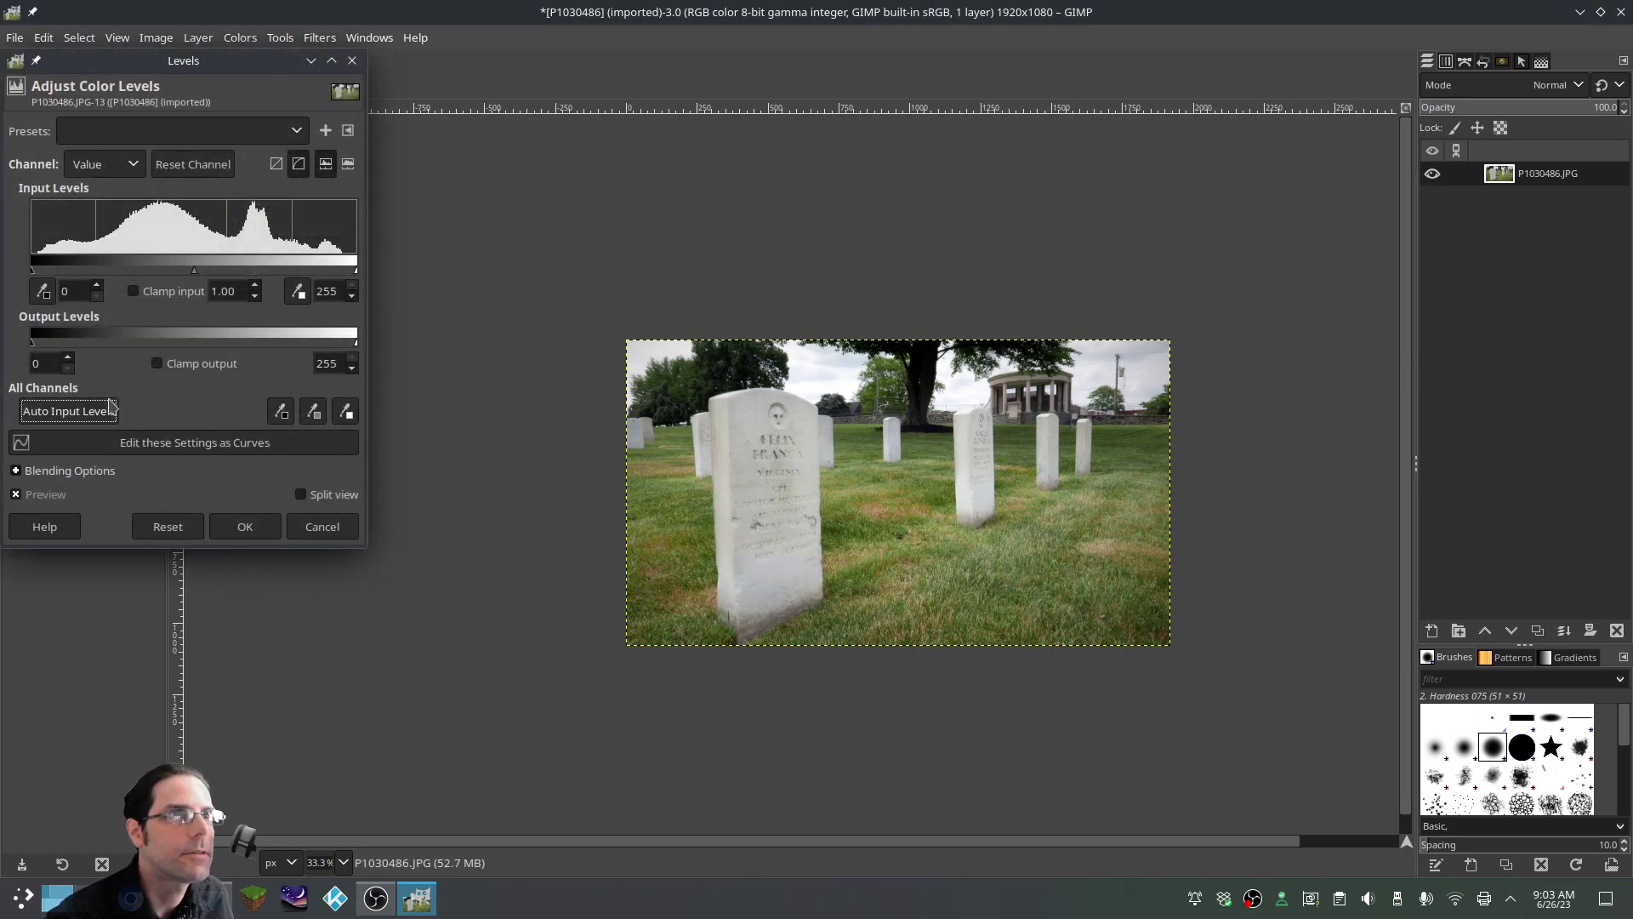
{"action": "left_click", "coordinate": [245, 526]}
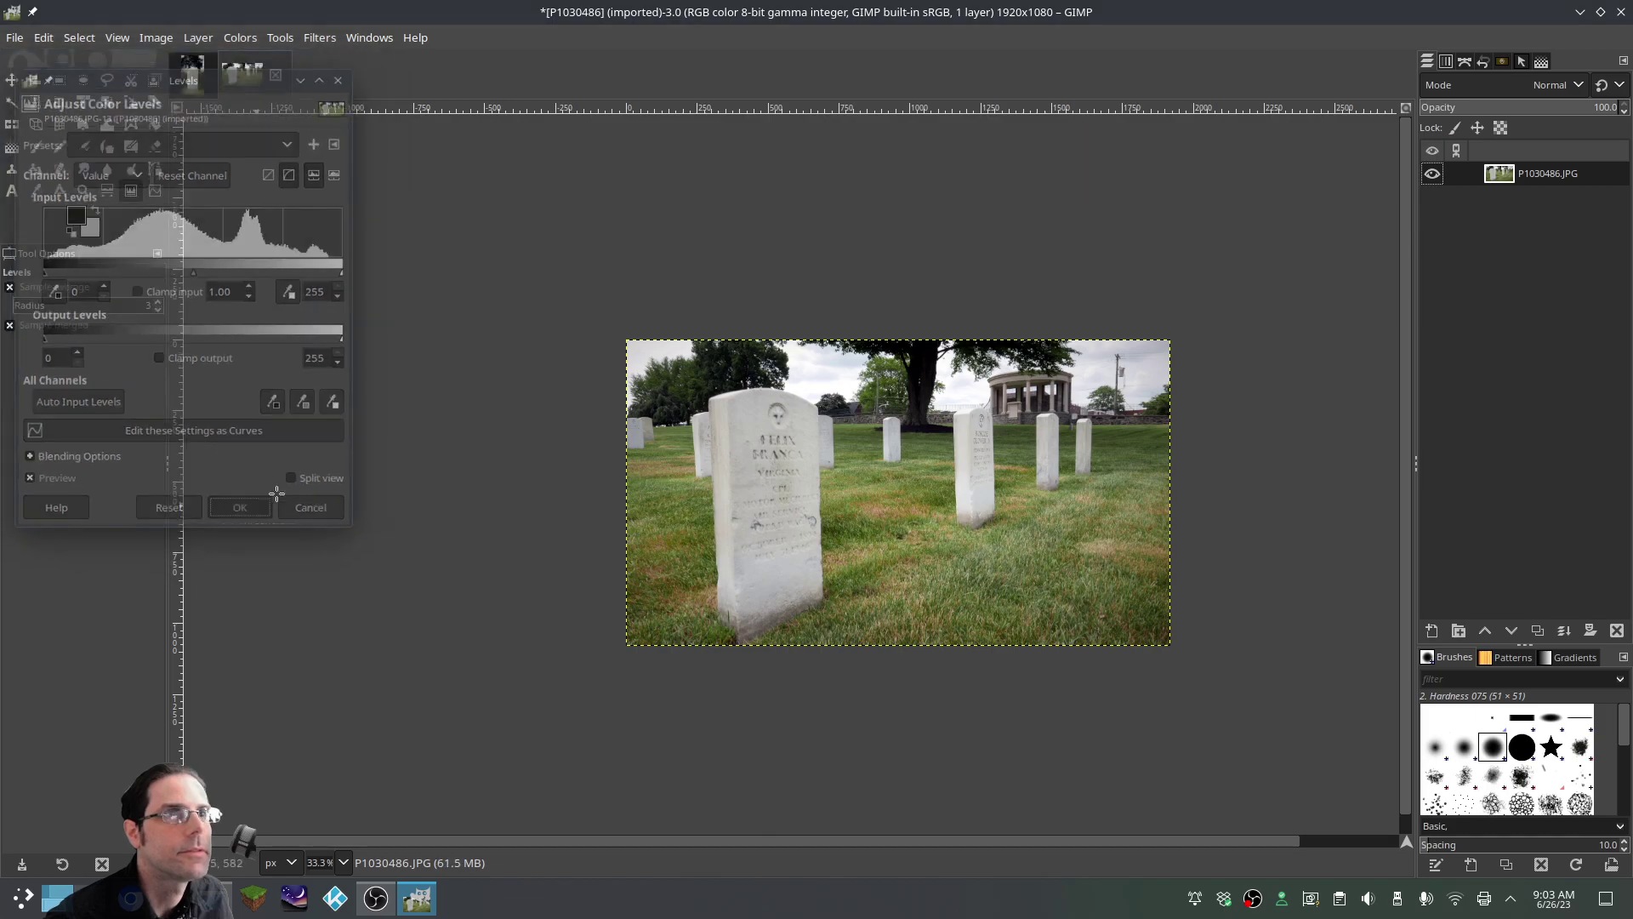
Export the photo as 2.JPG with default JPEG settings, then quit GIMP
{"action": "left_click", "coordinate": [15, 37]}
{"action": "left_click", "coordinate": [94, 344]}
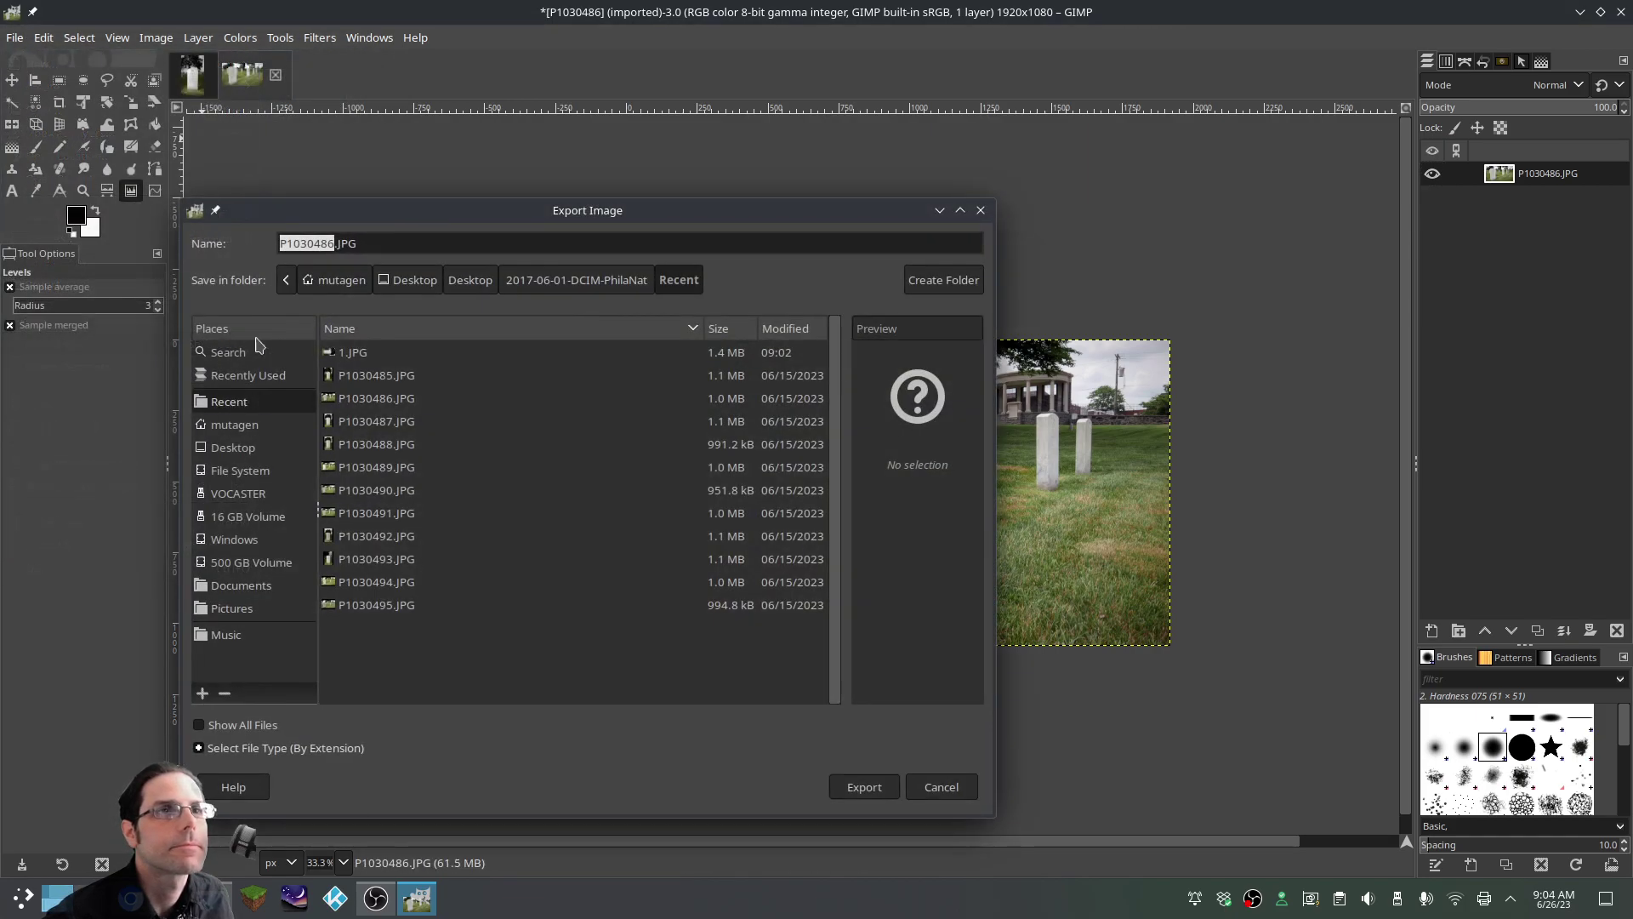
{"action": "left_click", "coordinate": [334, 244]}
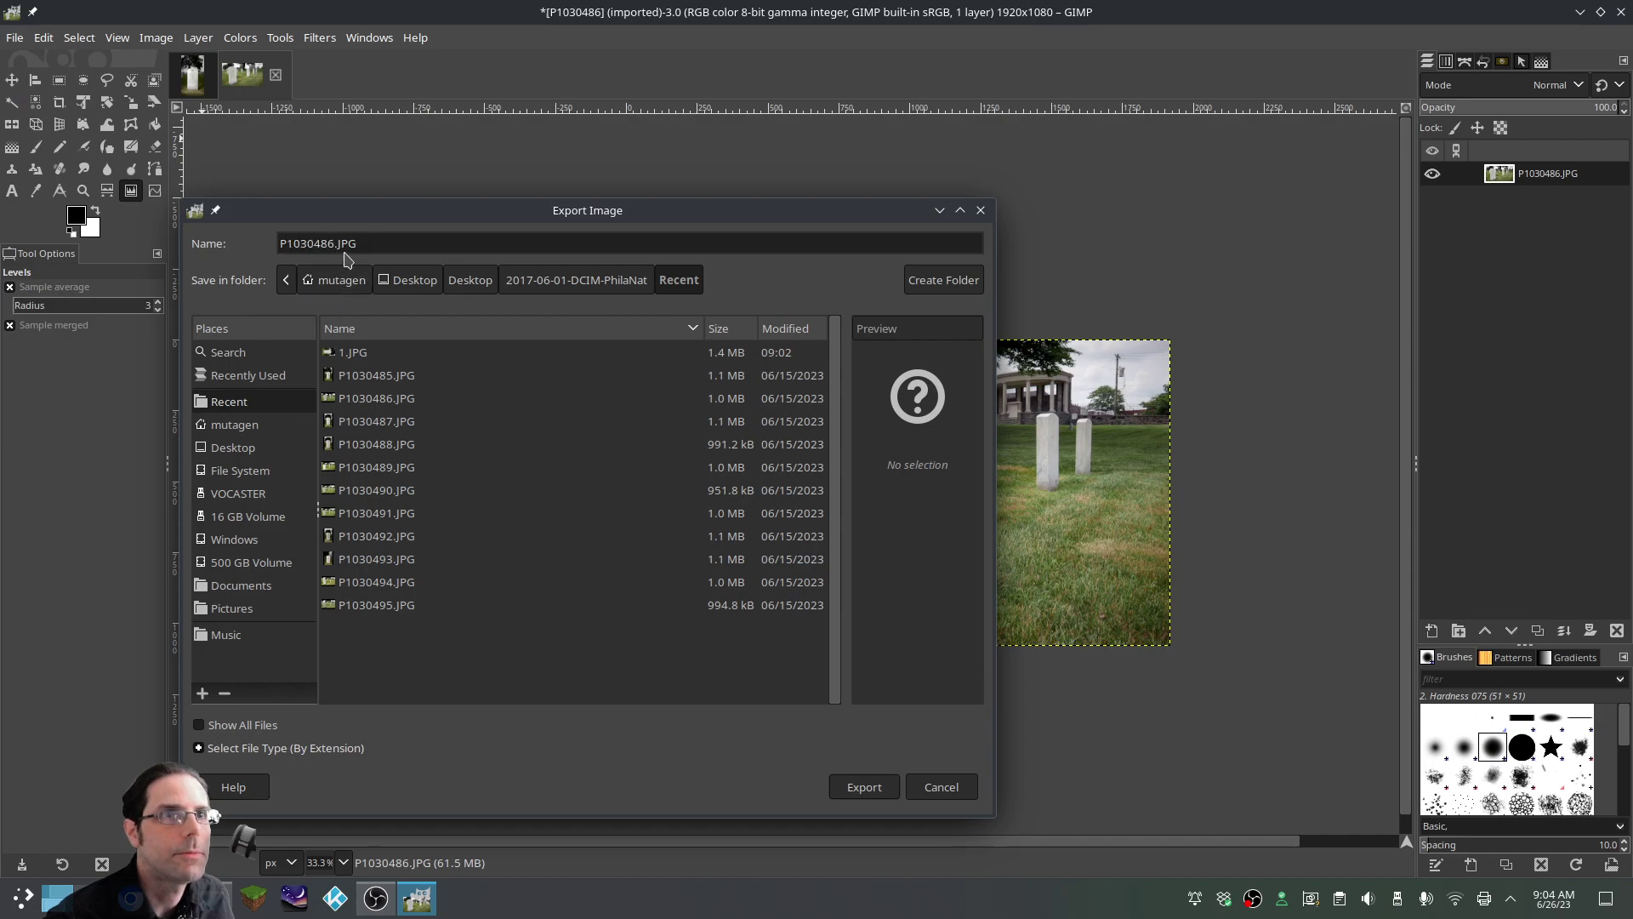
{"action": "key", "text": "BackSpace"}
{"action": "key", "text": "BackSpace"}
{"action": "key", "text": "BackSpace"}
{"action": "key", "text": "BackSpace"}
{"action": "key", "text": "BackSpace"}
{"action": "key", "text": "BackSpace"}
{"action": "key", "text": "BackSpace"}
{"action": "key", "text": "BackSpace"}
{"action": "type", "text": "3"}
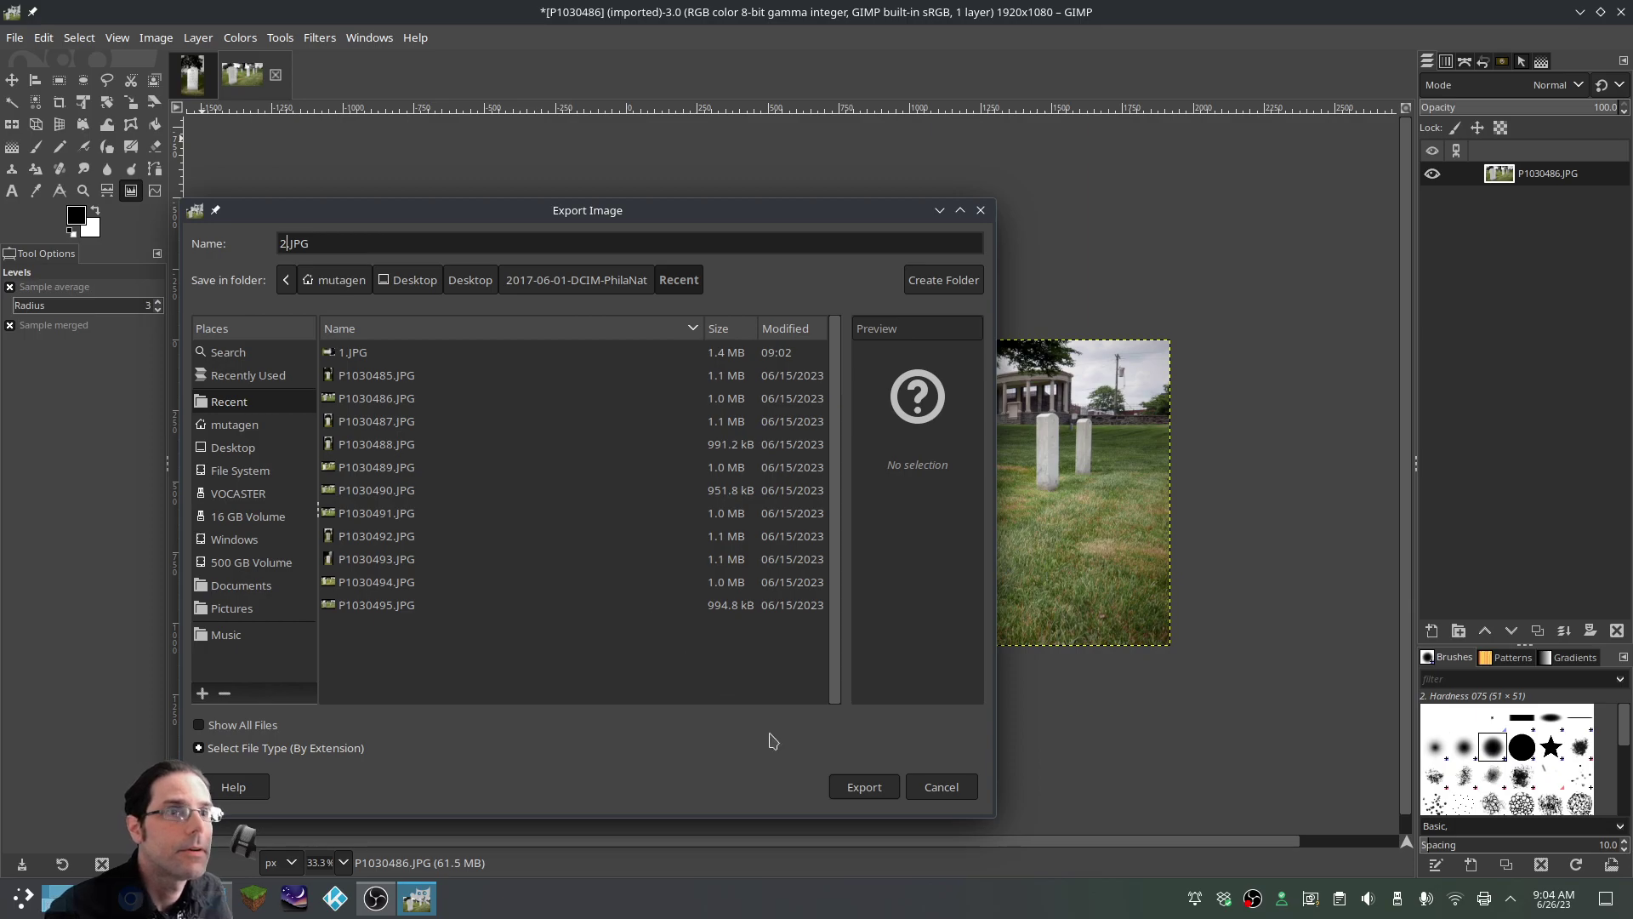
{"action": "left_click", "coordinate": [886, 788]}
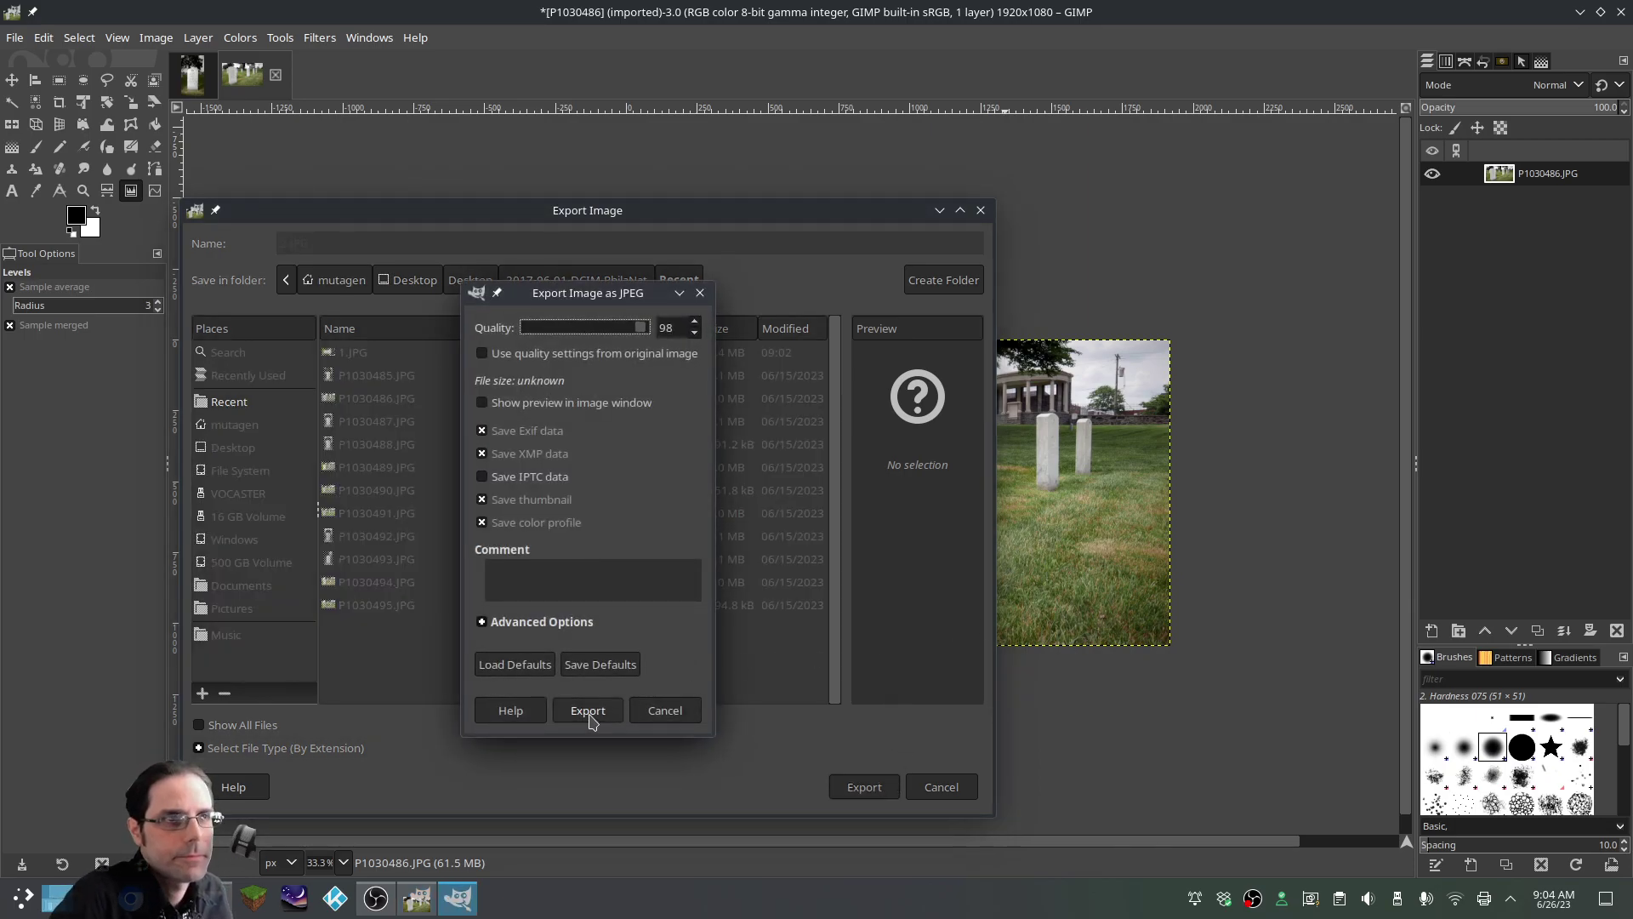
{"action": "left_click", "coordinate": [589, 715]}
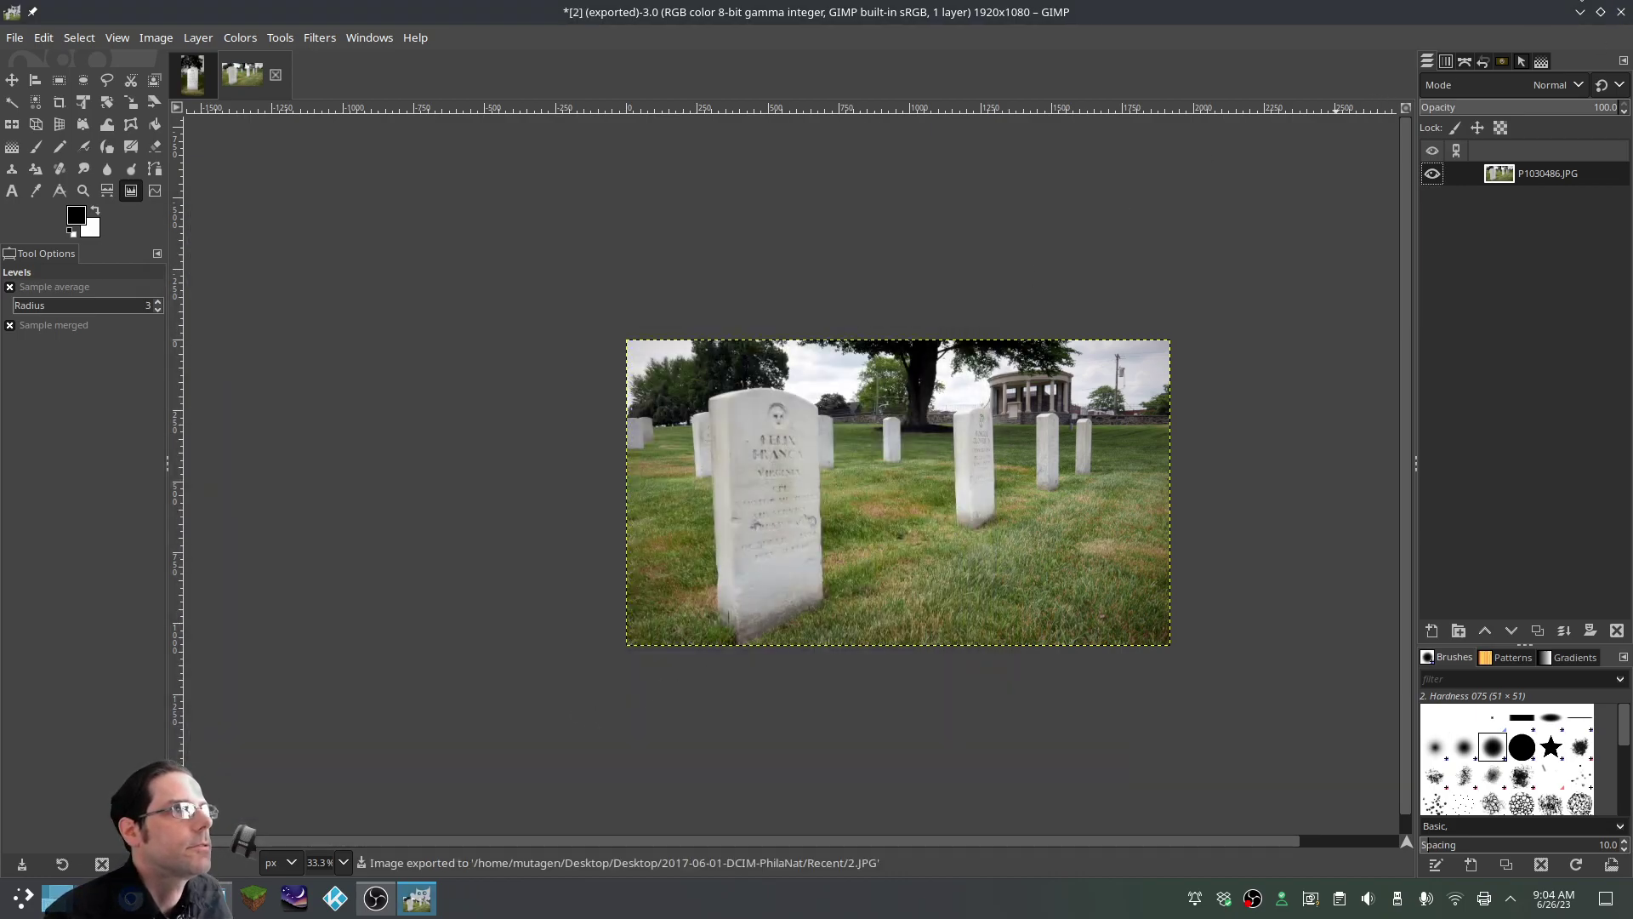
{"action": "left_click", "coordinate": [1621, 12]}
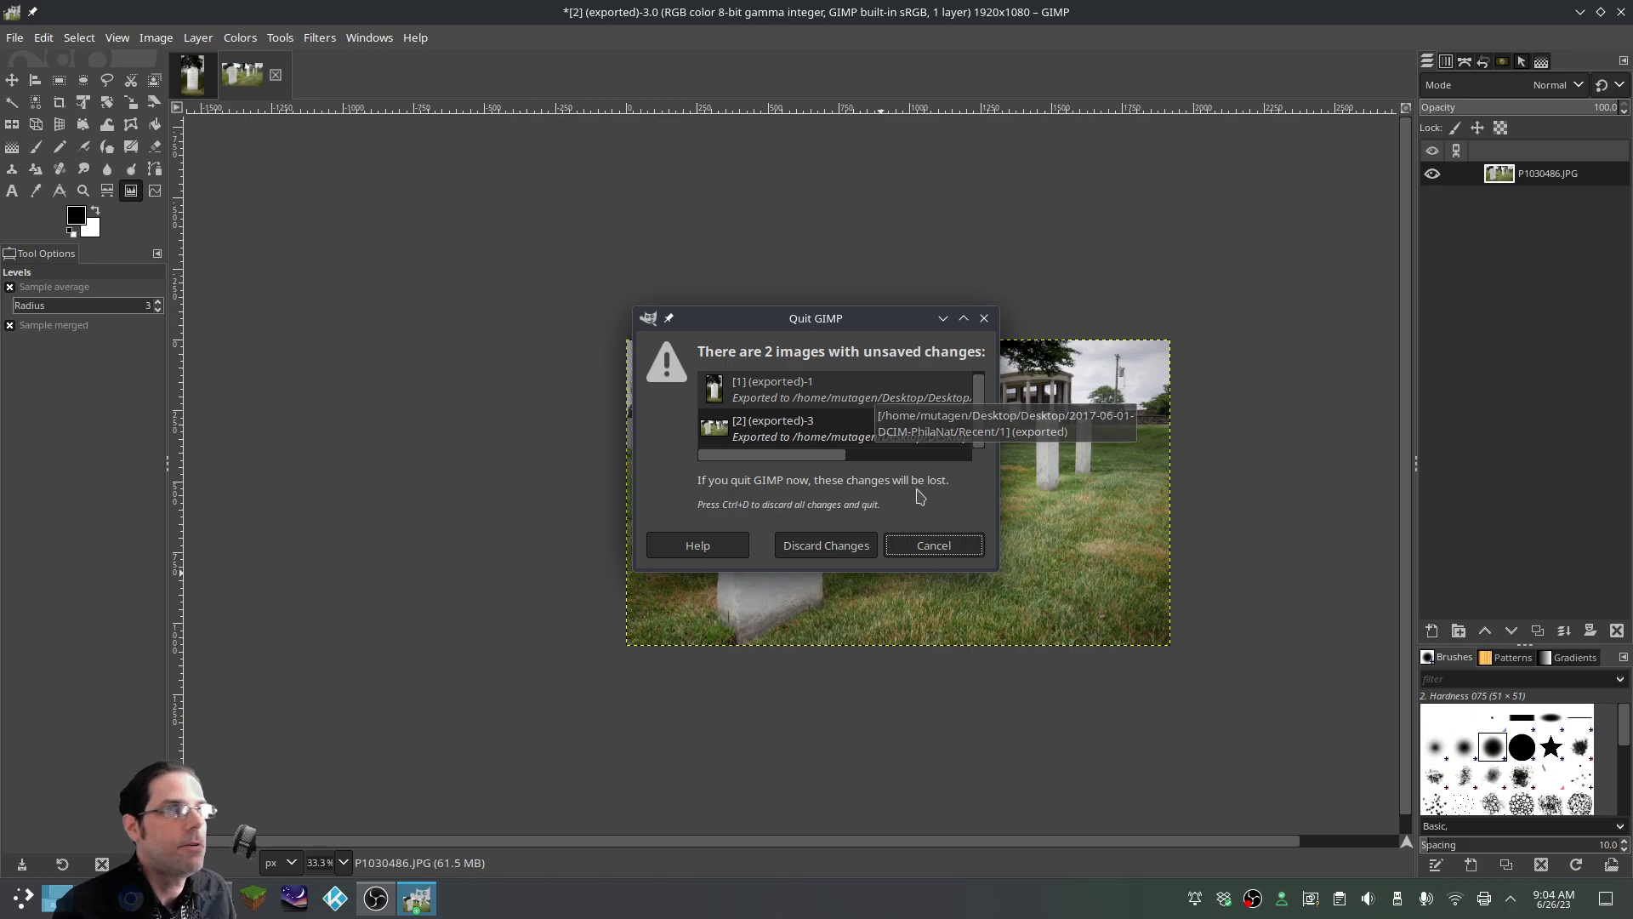
Discard changes, preview 1.JPG in the viewer, then return to the Photo Requests page
{"action": "left_click", "coordinate": [855, 546]}
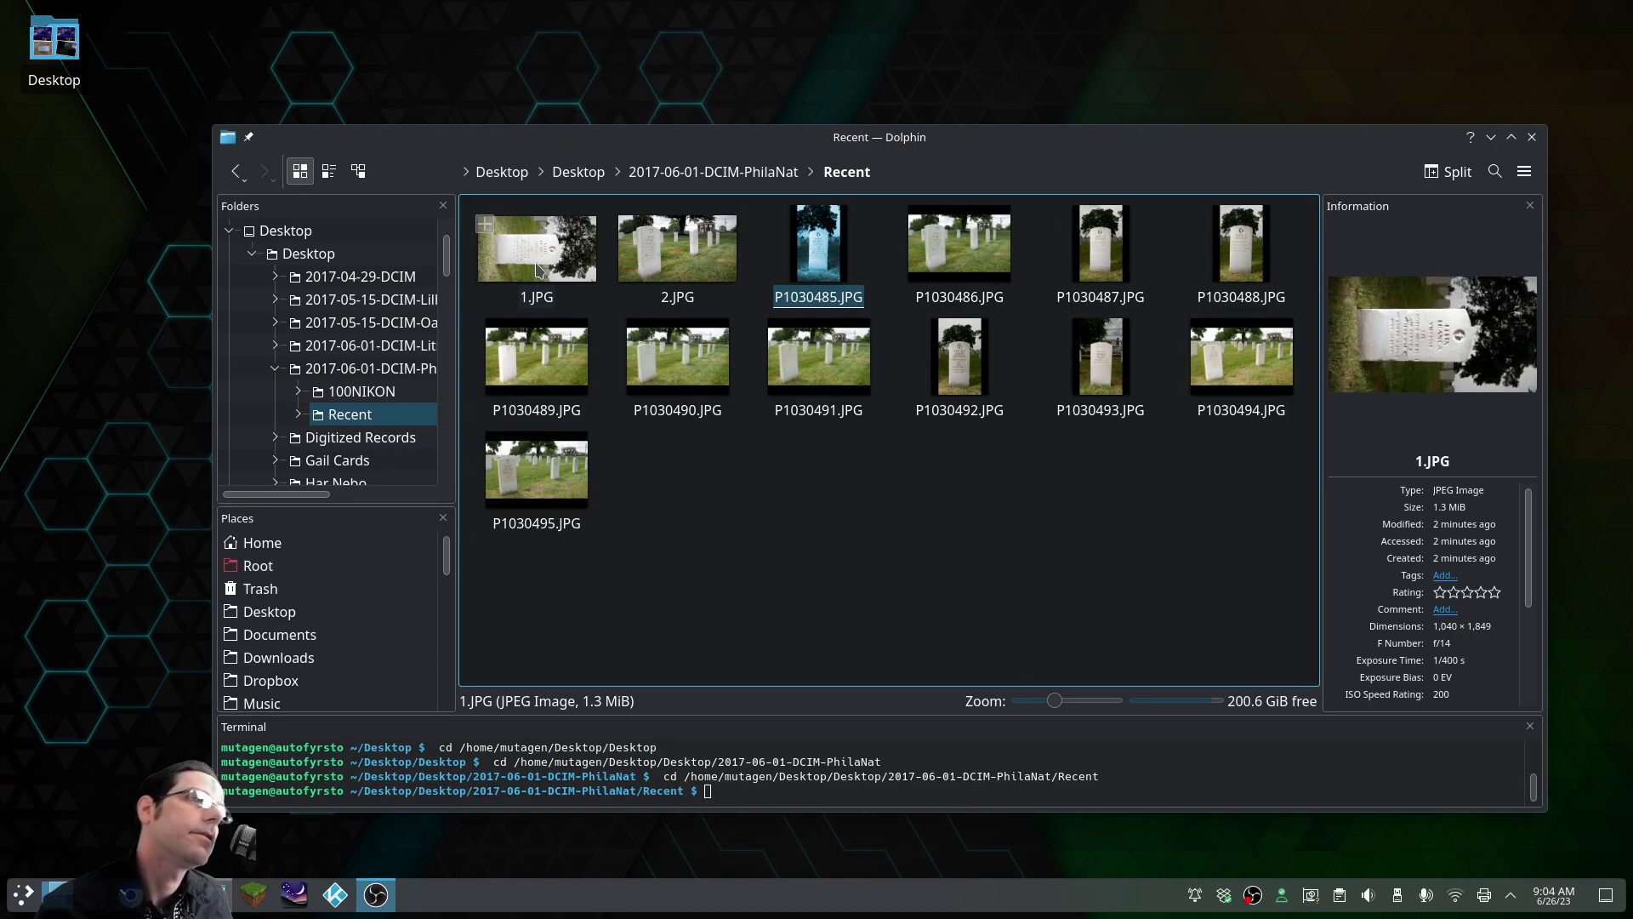
{"action": "double_click", "coordinate": [538, 270]}
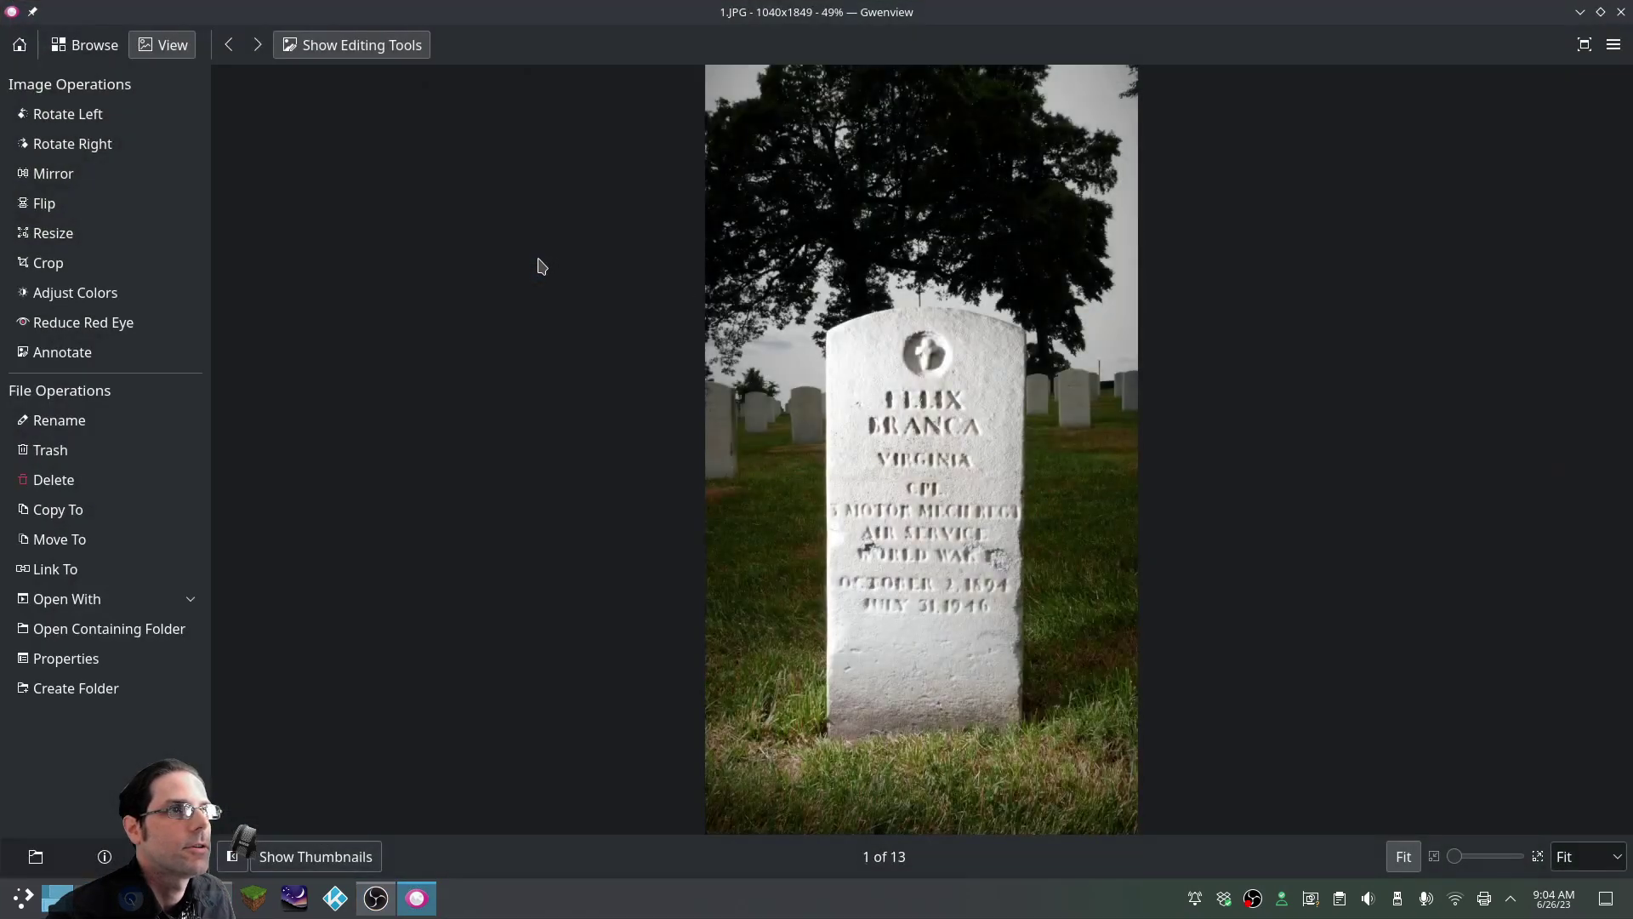
{"action": "left_click", "coordinate": [1622, 11]}
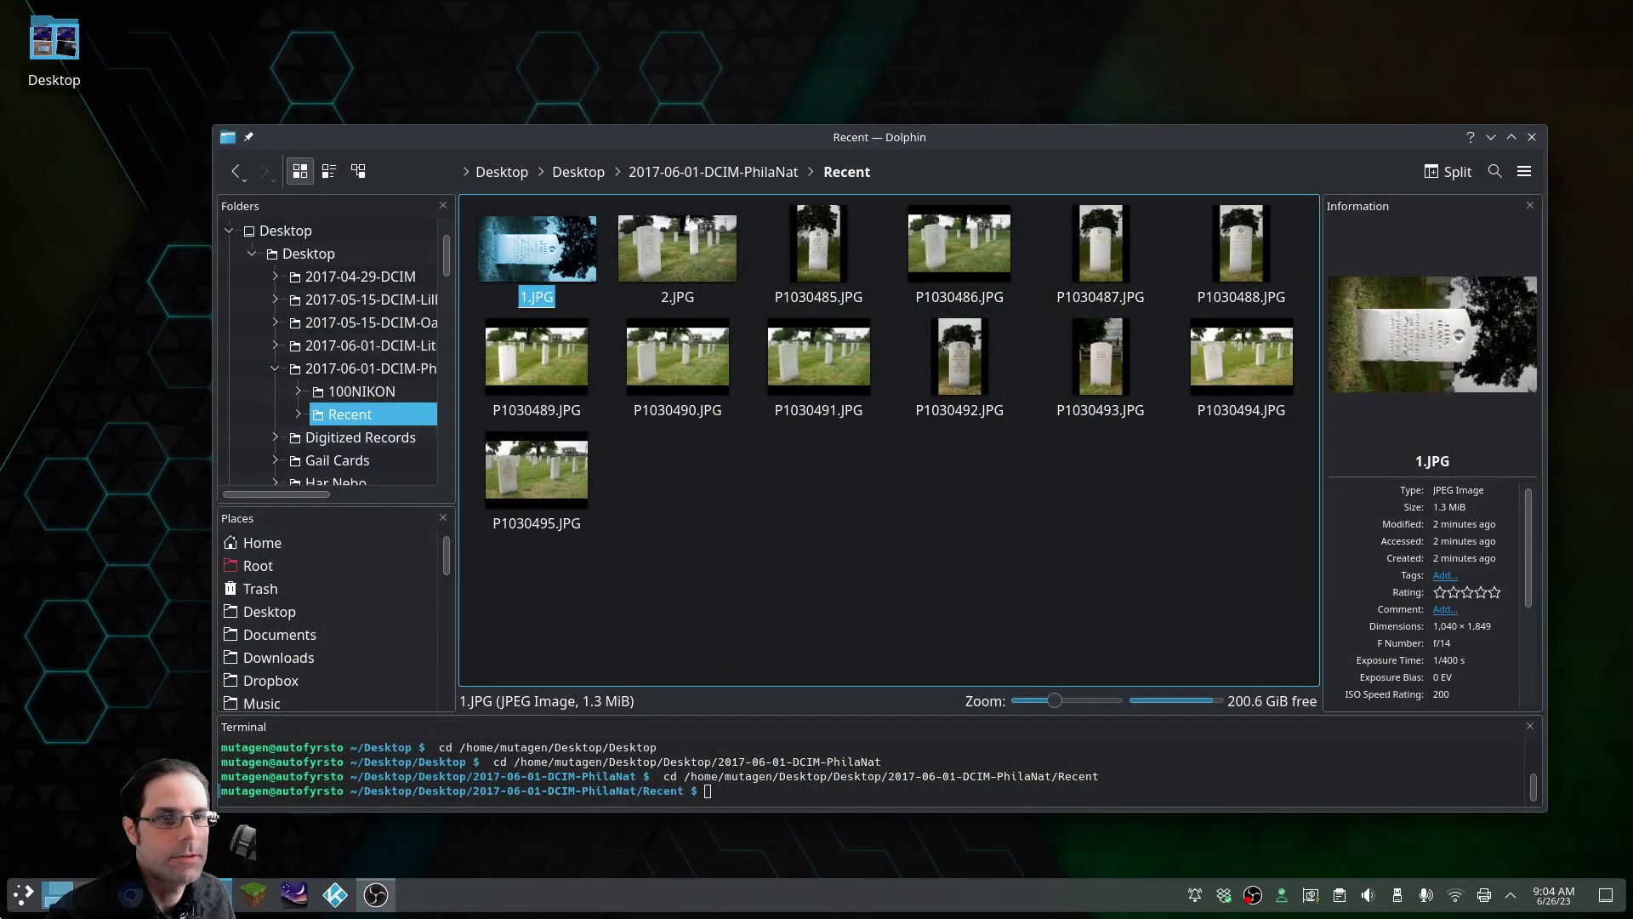
{"action": "left_click", "coordinate": [130, 895]}
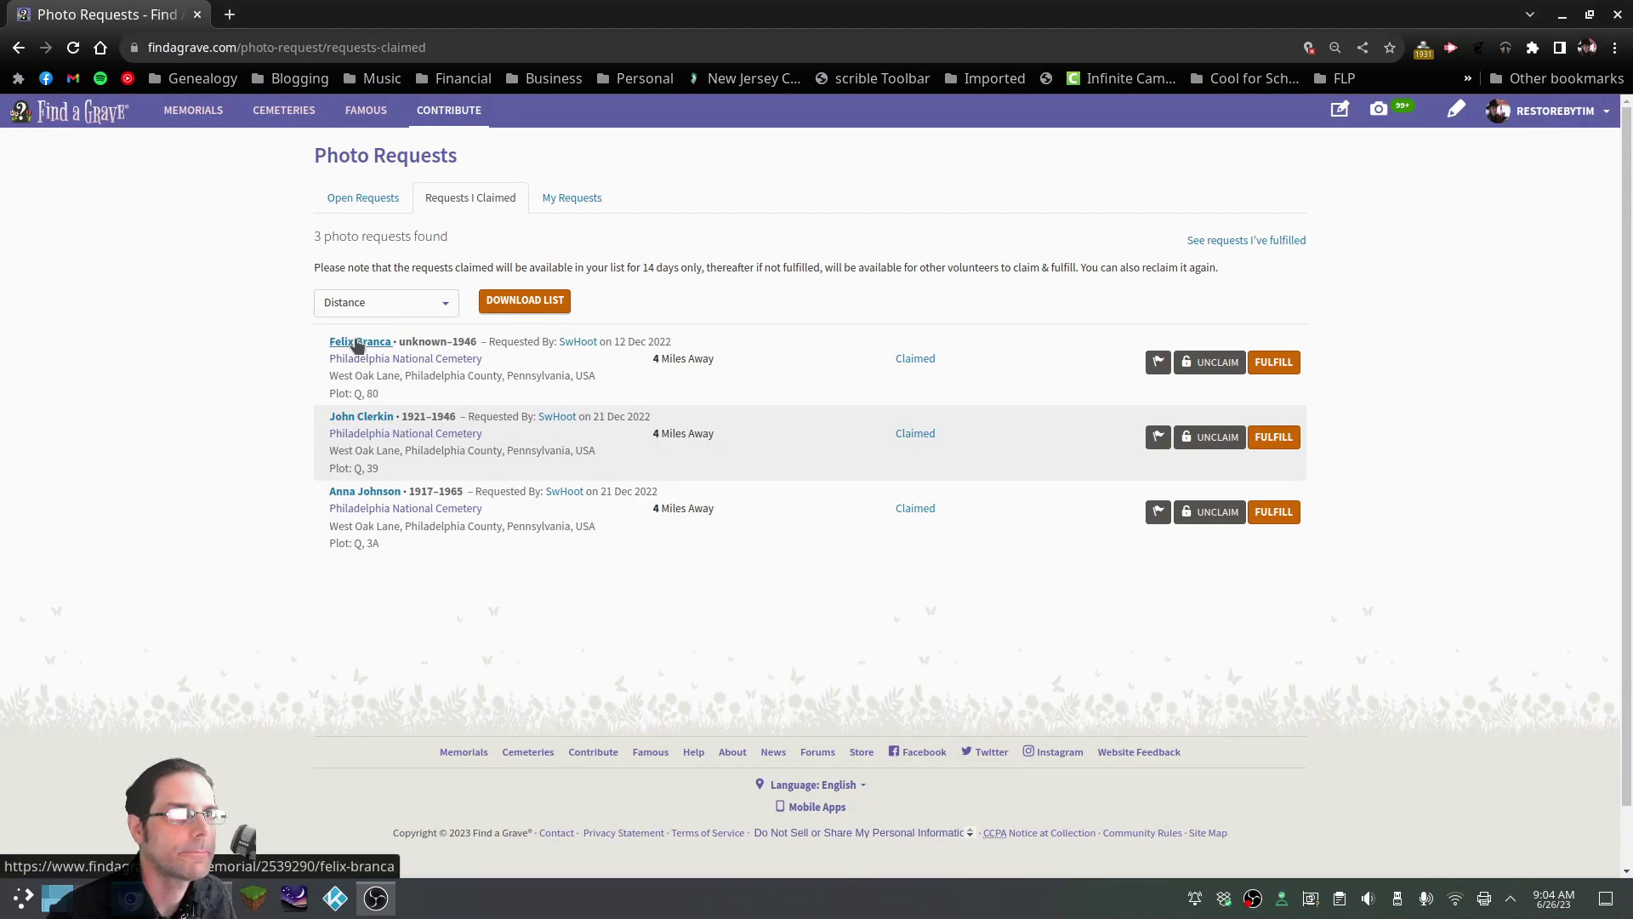
Upload 2.JPG to the first claimed memorial, fulfilling its photo request
{"action": "left_click", "coordinate": [357, 342]}
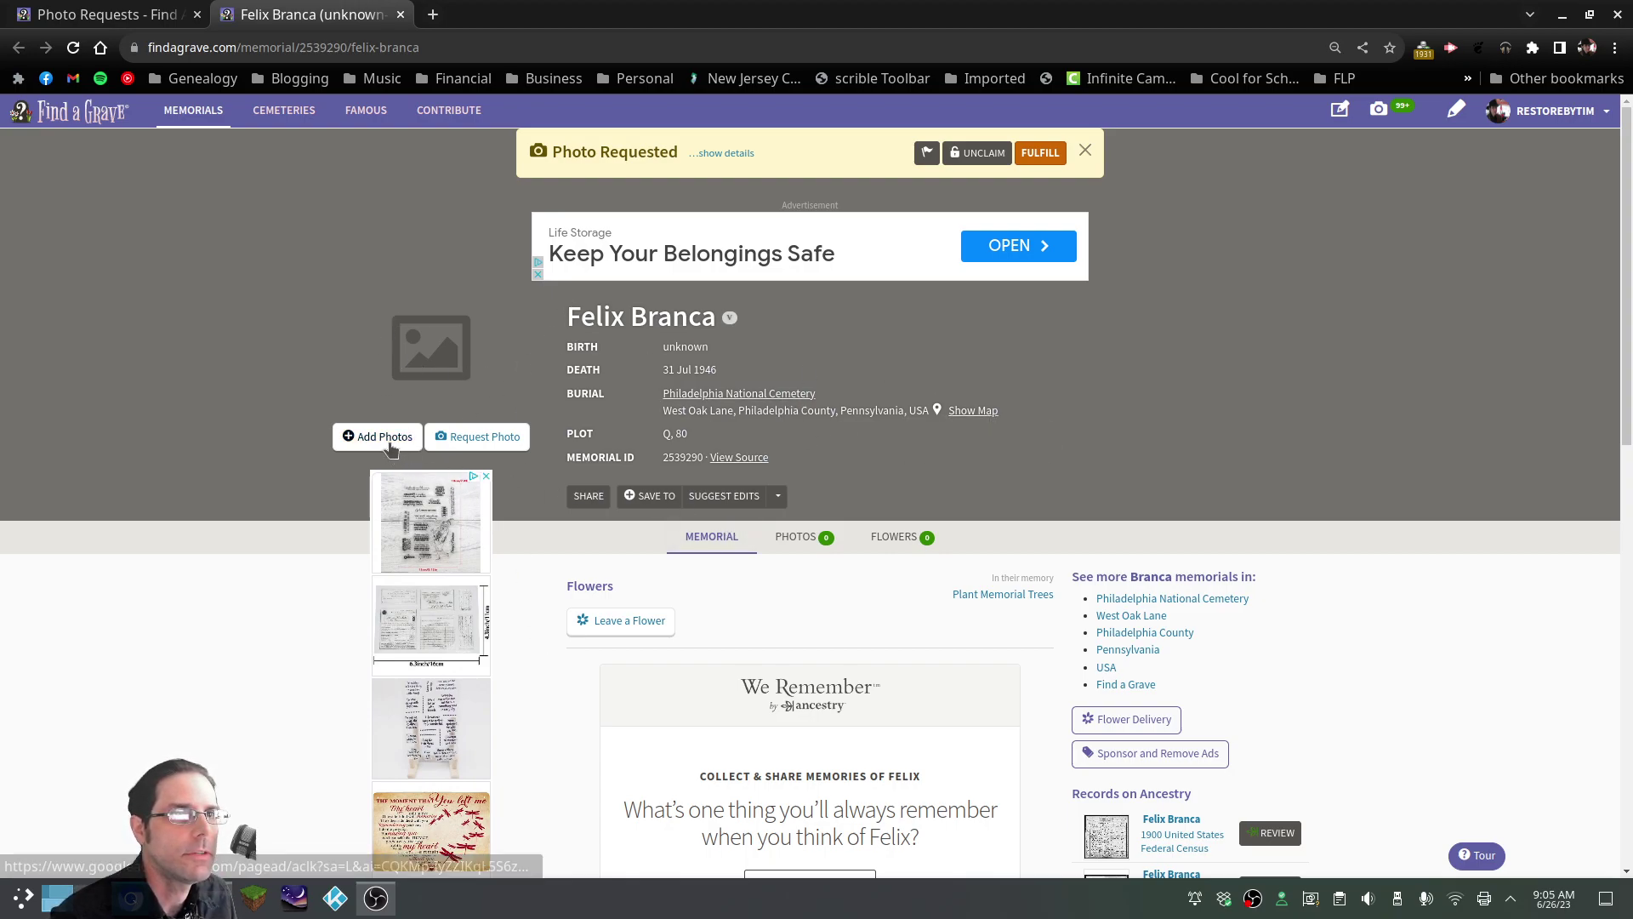
{"action": "left_click", "coordinate": [384, 437]}
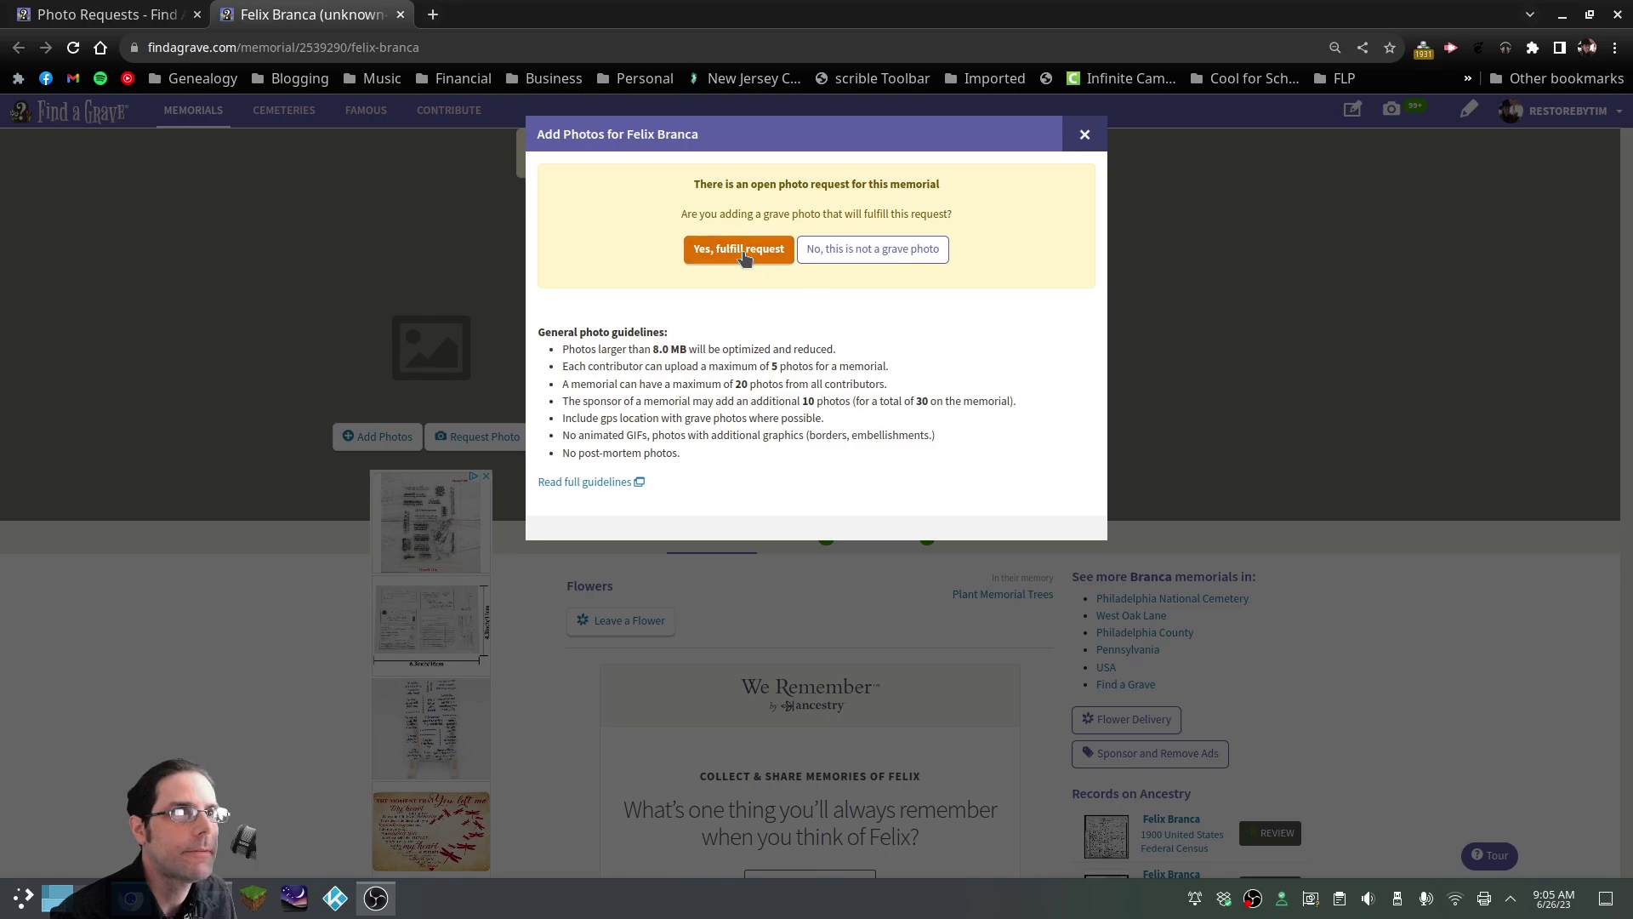
{"action": "left_click", "coordinate": [746, 255]}
{"action": "left_click", "coordinate": [816, 308]}
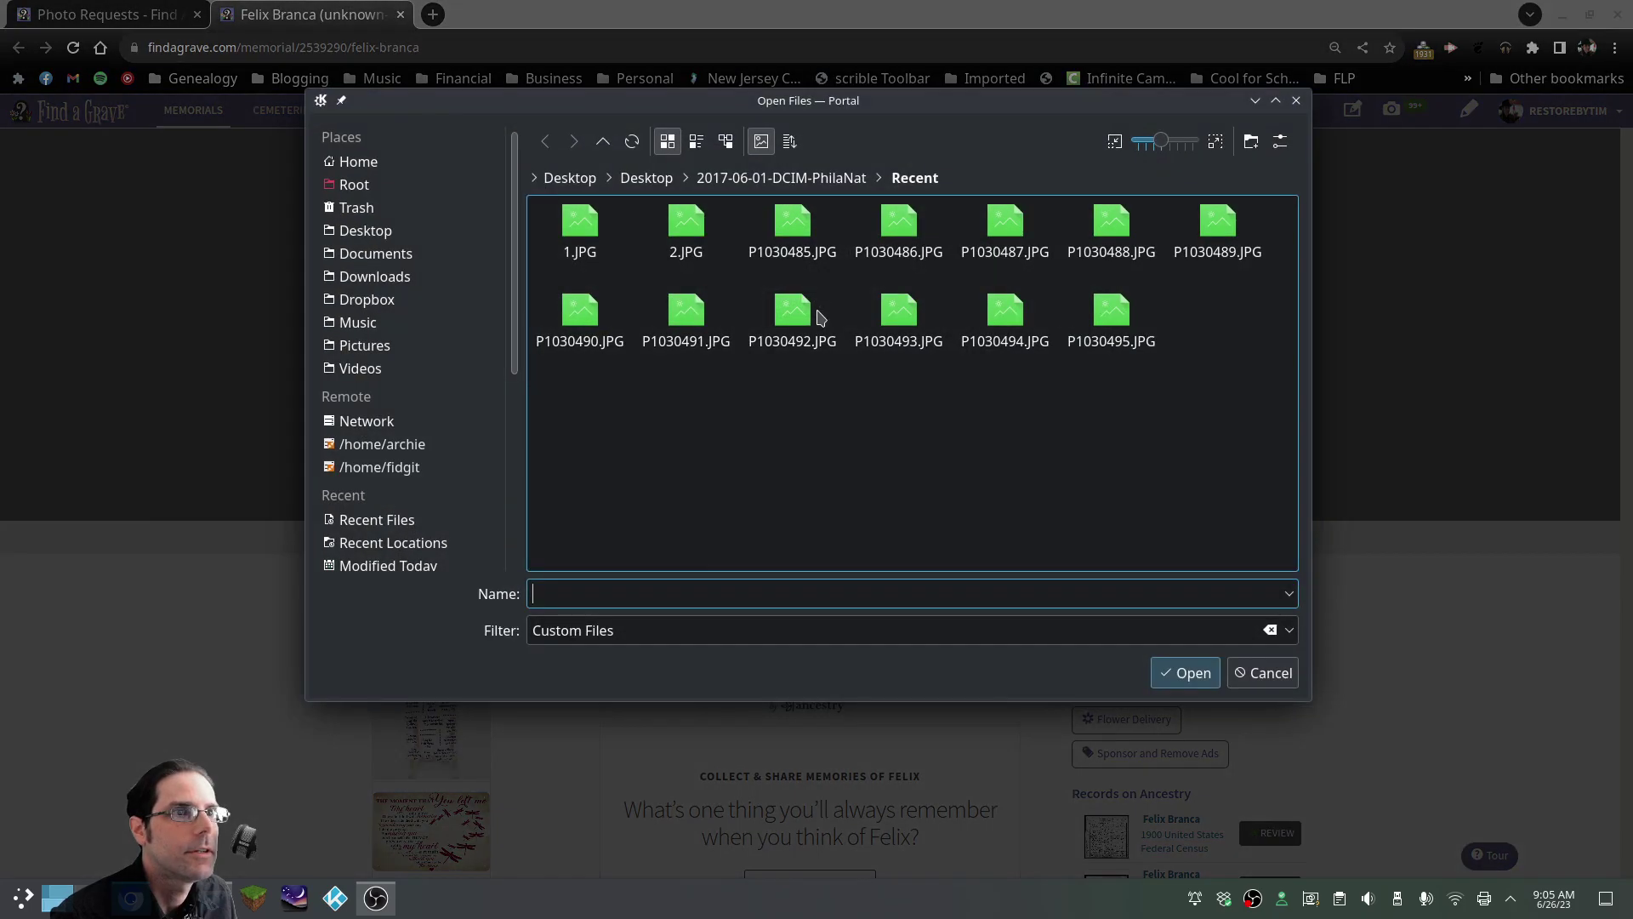
{"action": "left_click", "coordinate": [700, 228]}
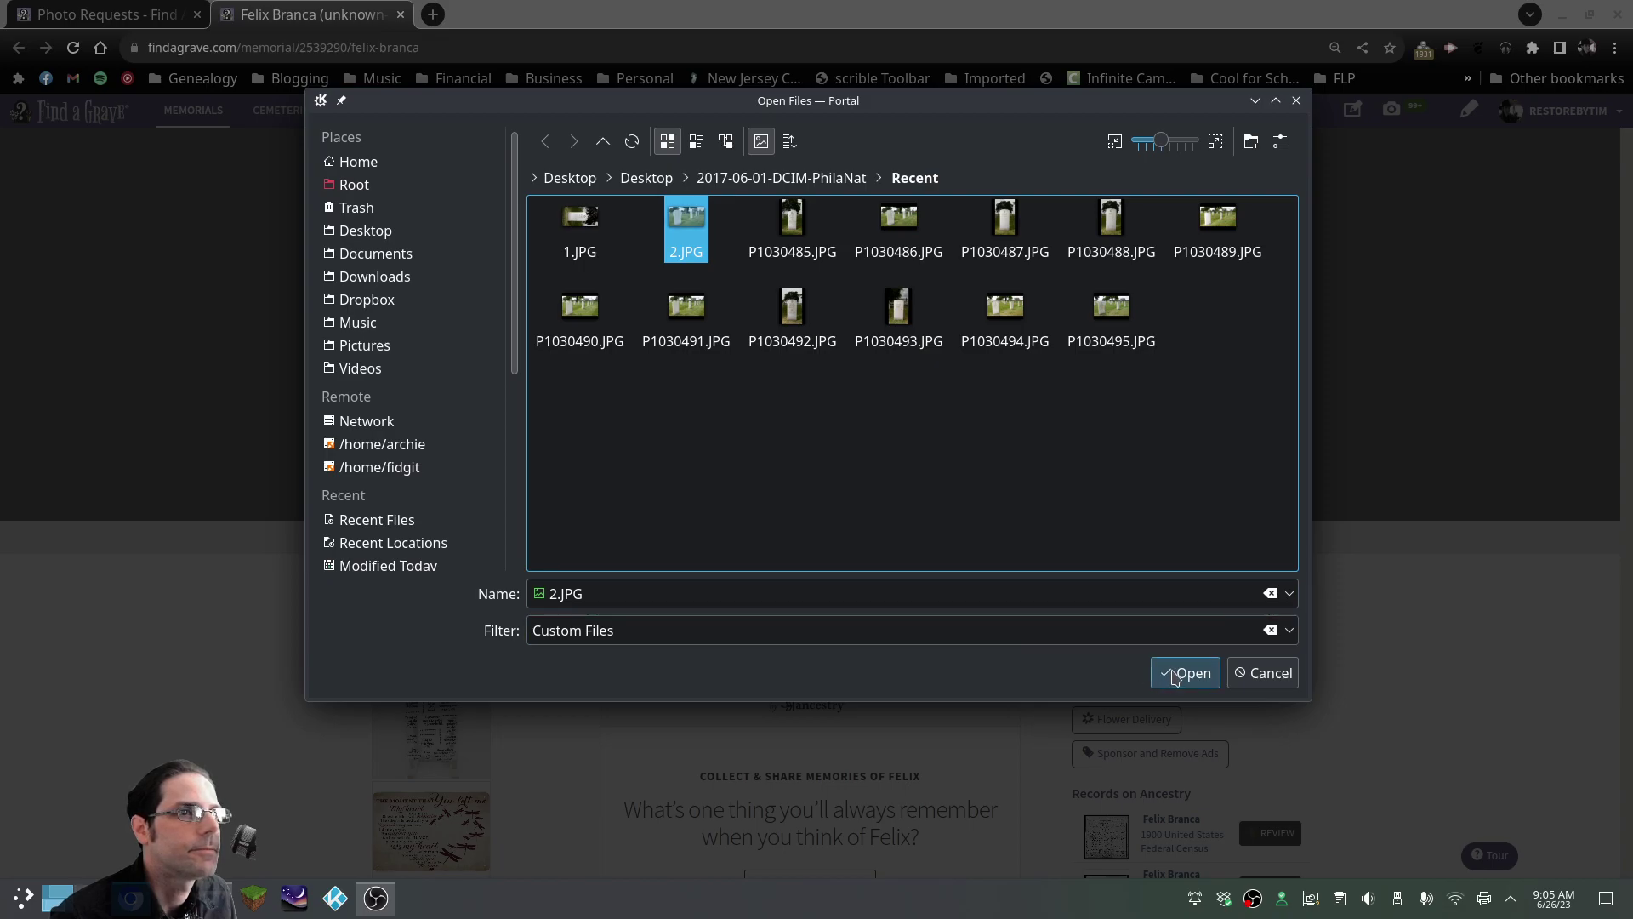
{"action": "left_click", "coordinate": [1175, 678]}
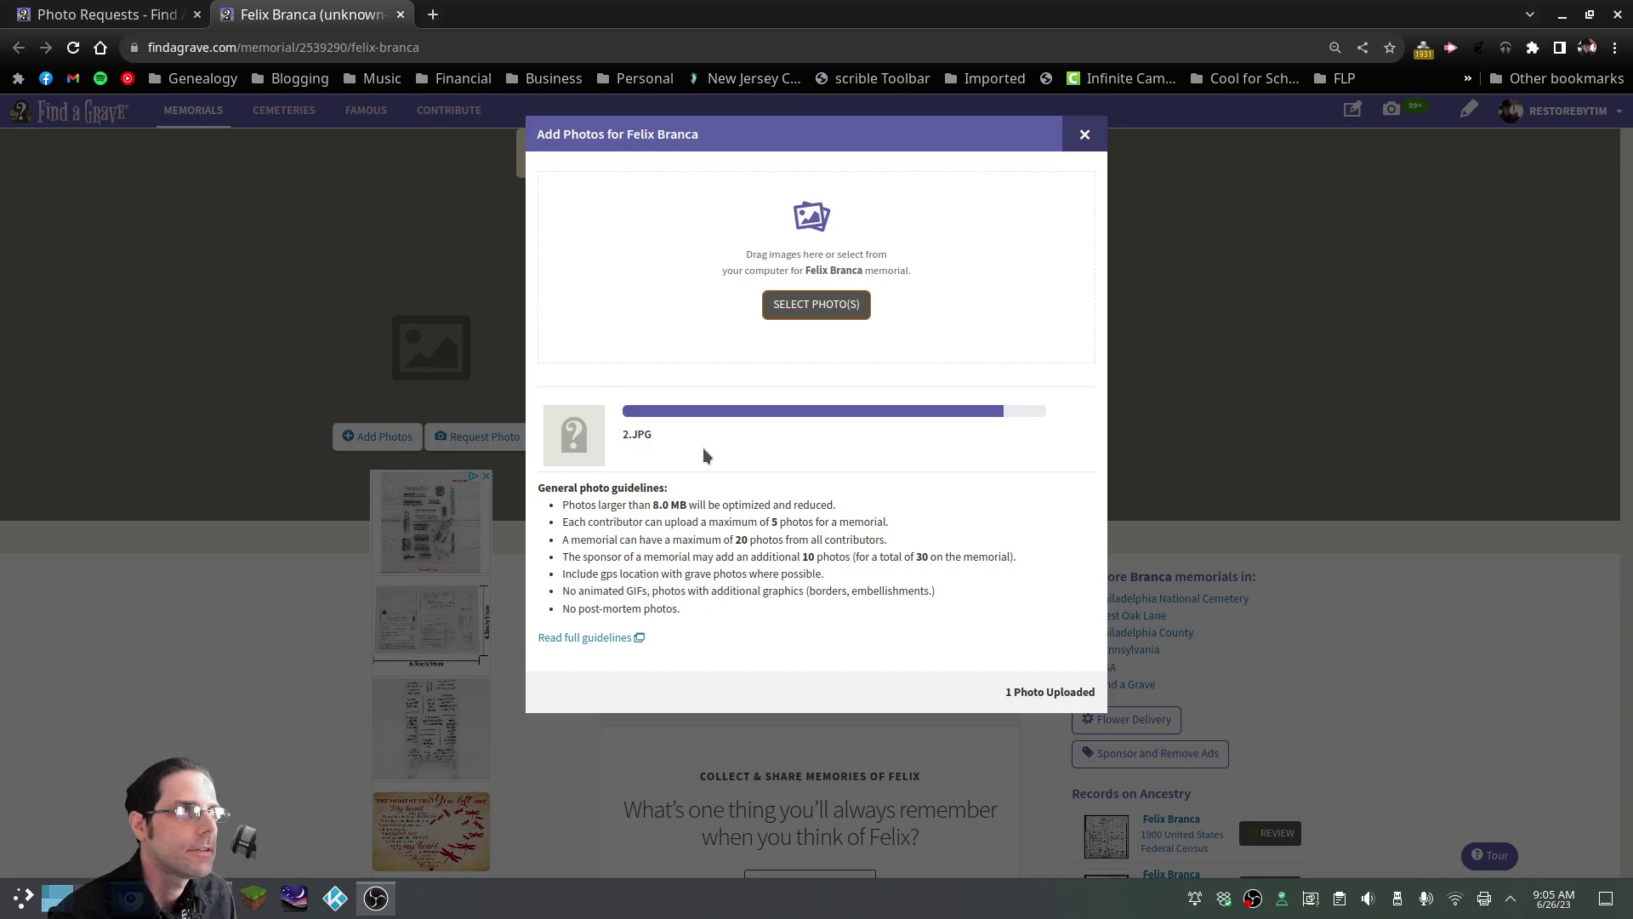
Caption the photo with the deceased's name and 'front left', finish, and view it
{"action": "left_click", "coordinate": [713, 569]}
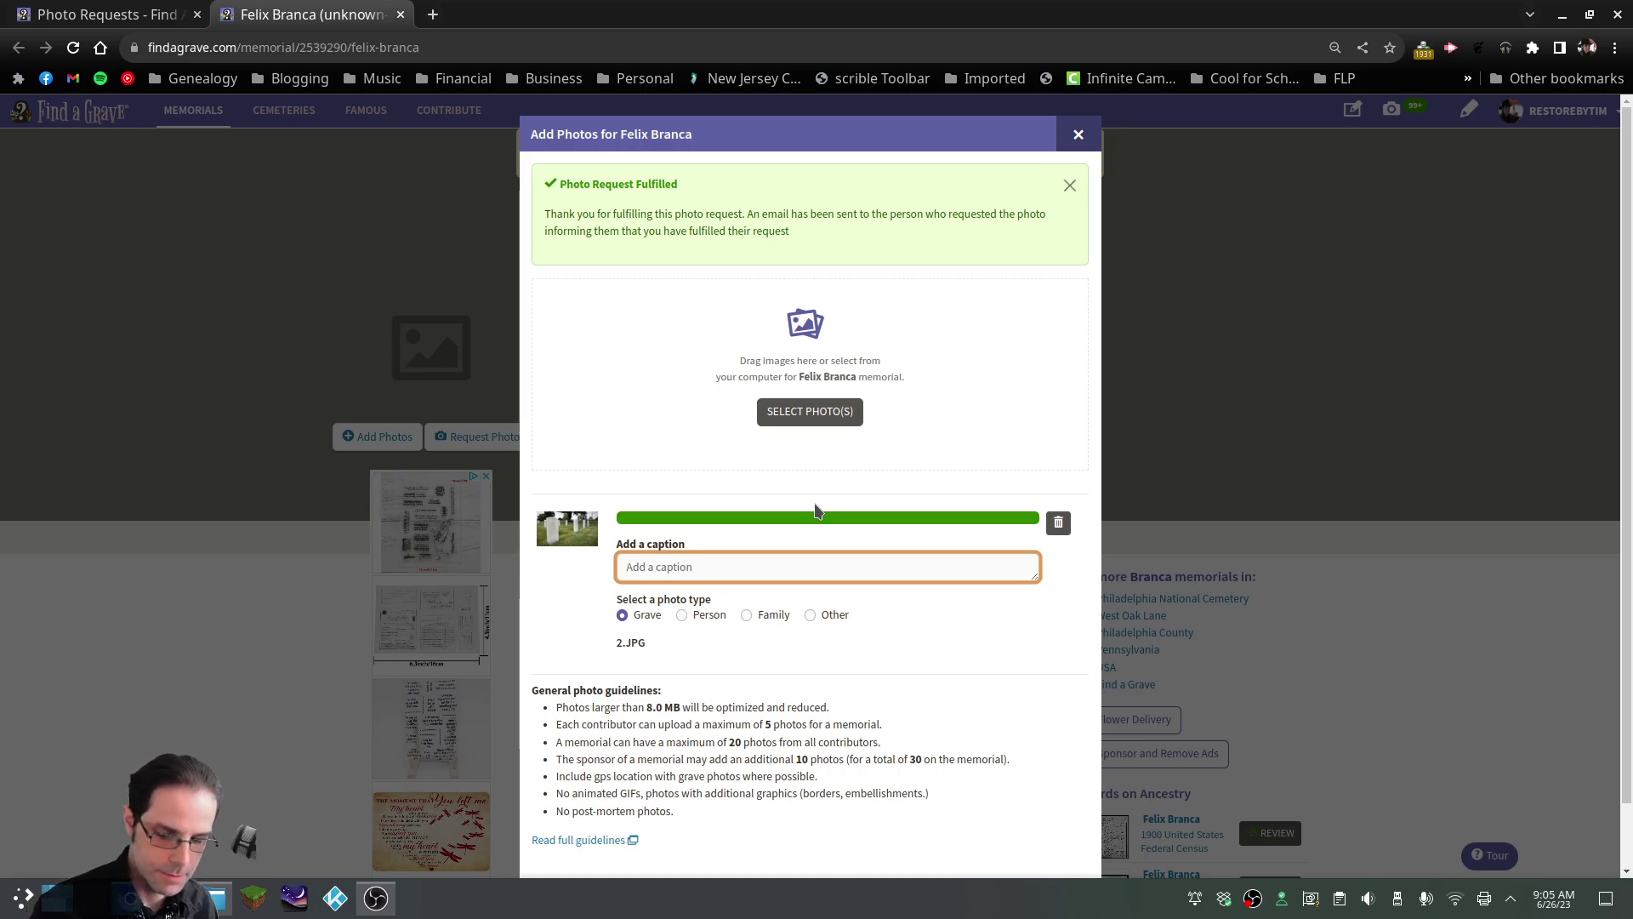
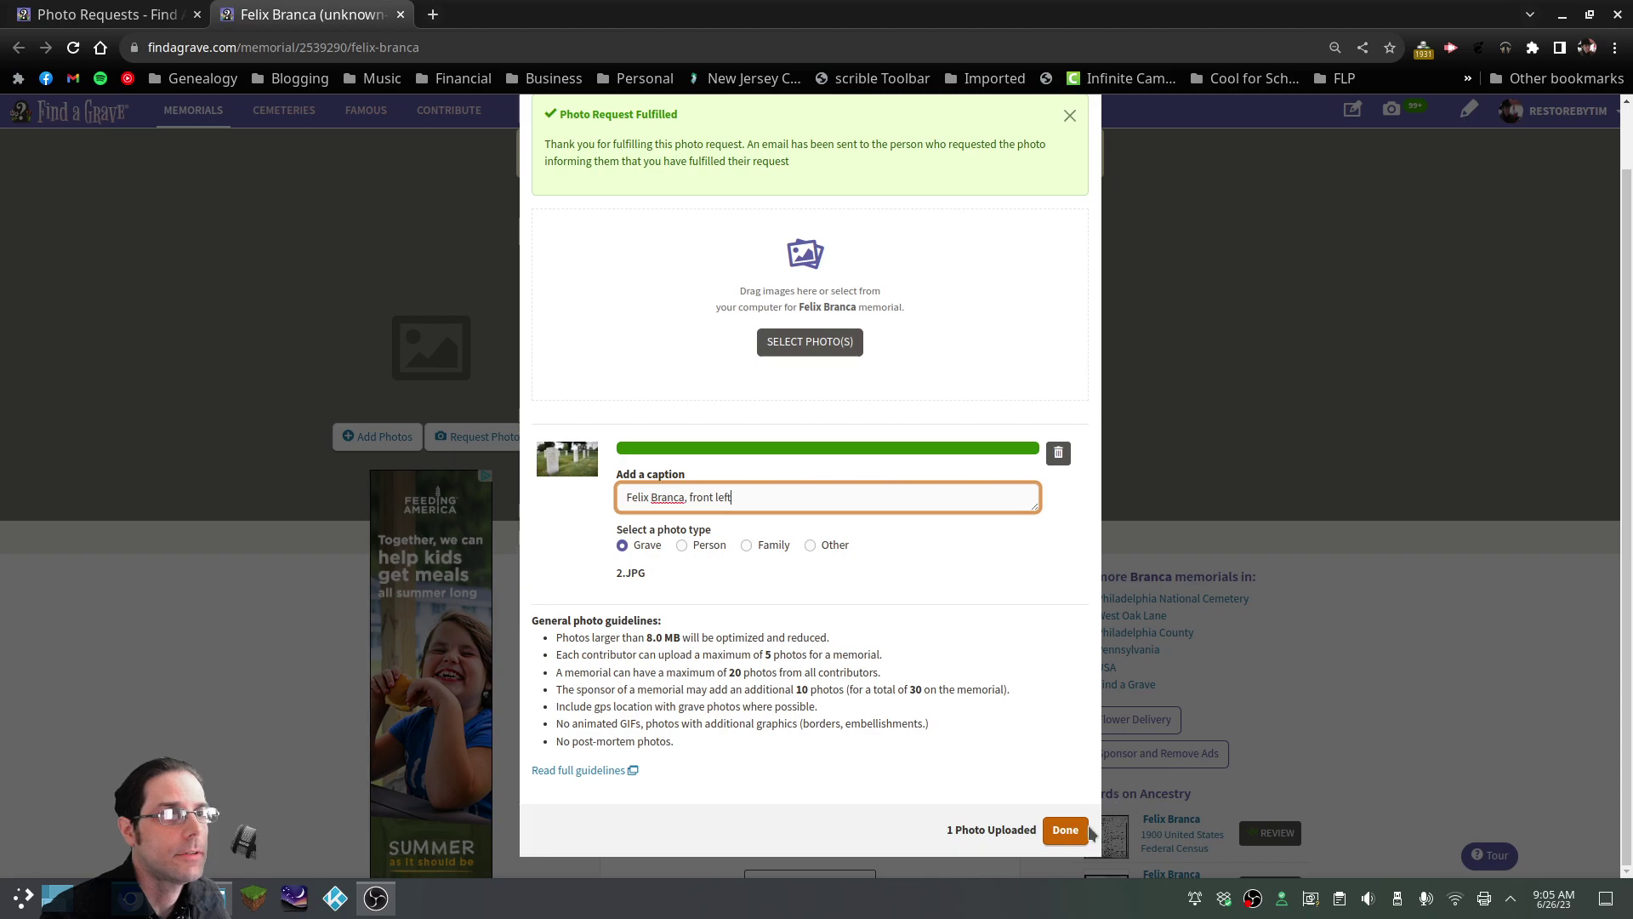
{"action": "left_click", "coordinate": [1065, 830]}
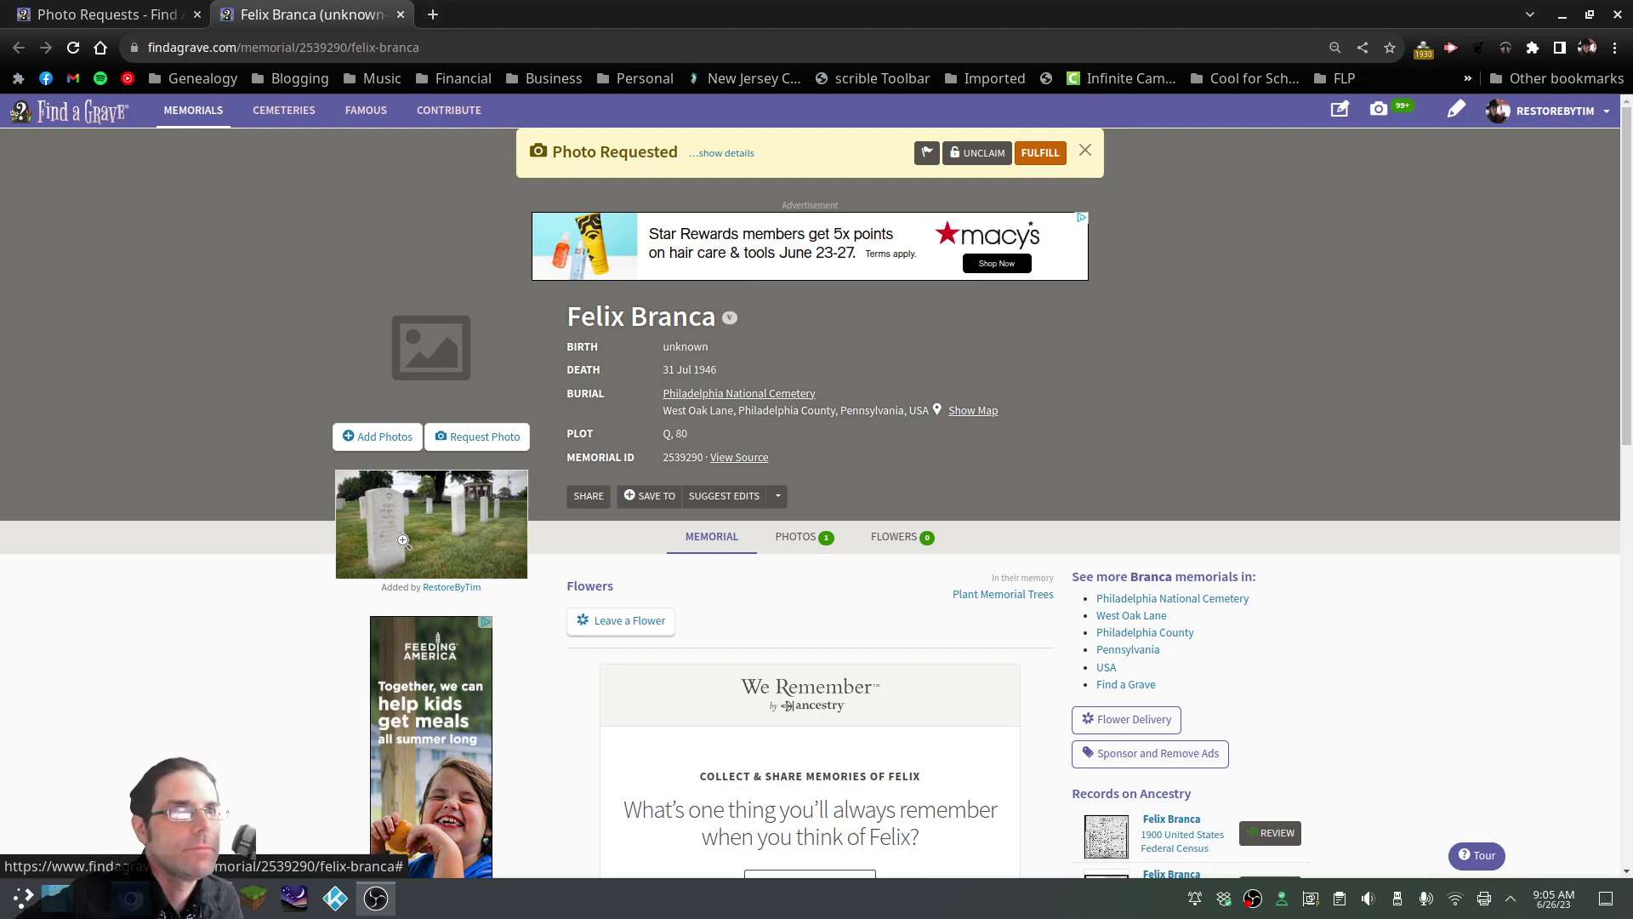
{"action": "left_click", "coordinate": [435, 551]}
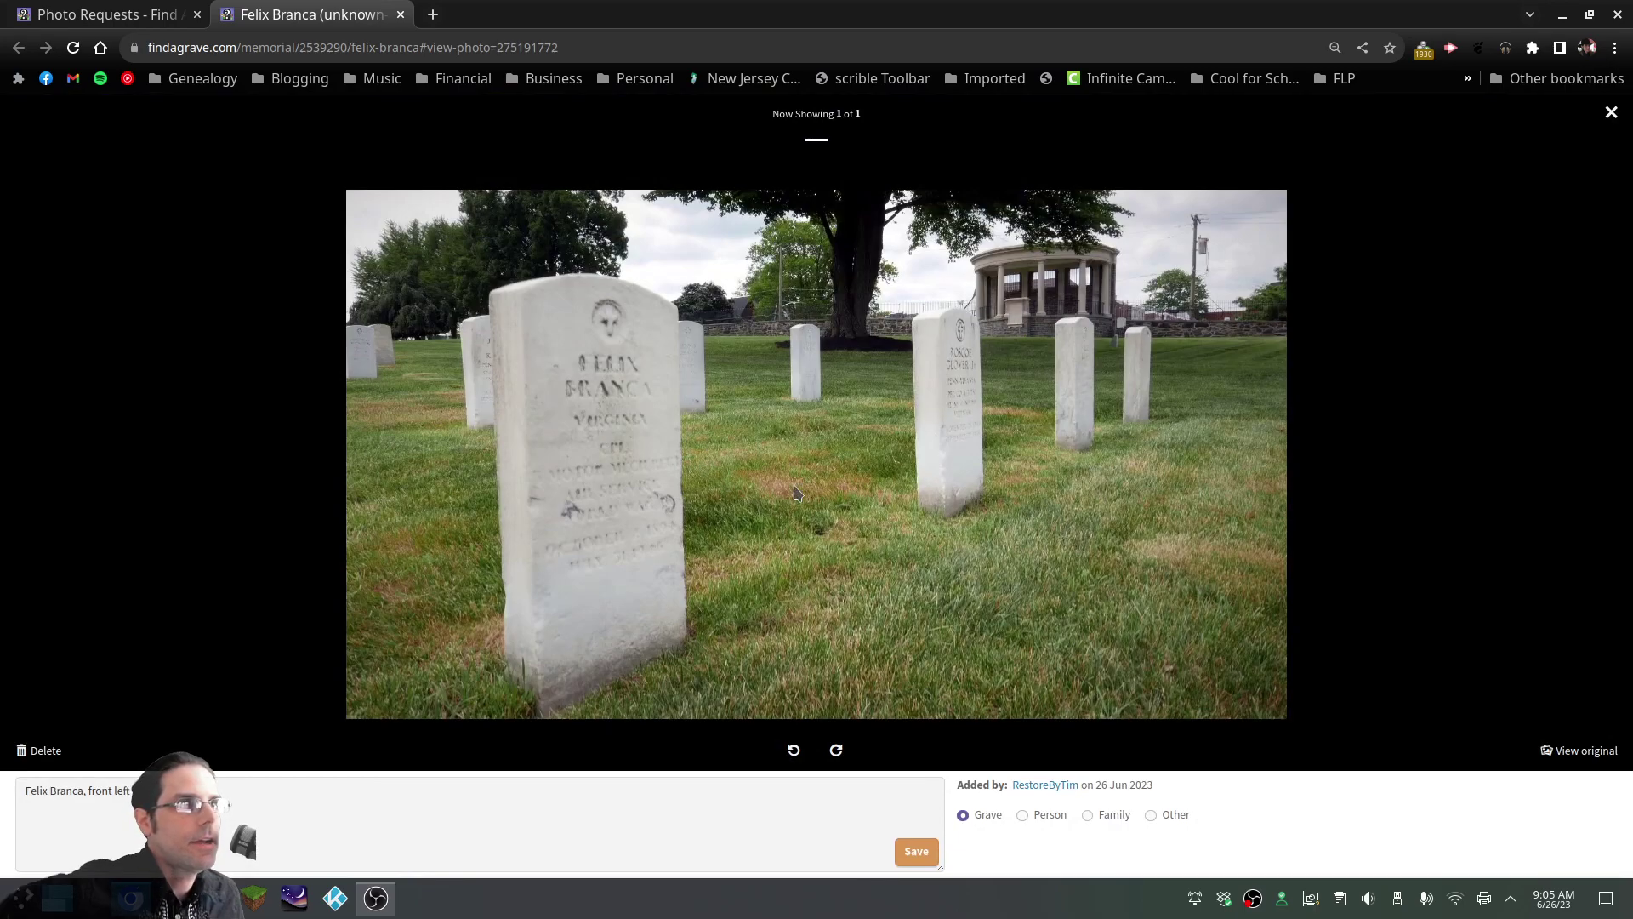
{"action": "left_click", "coordinate": [1611, 112]}
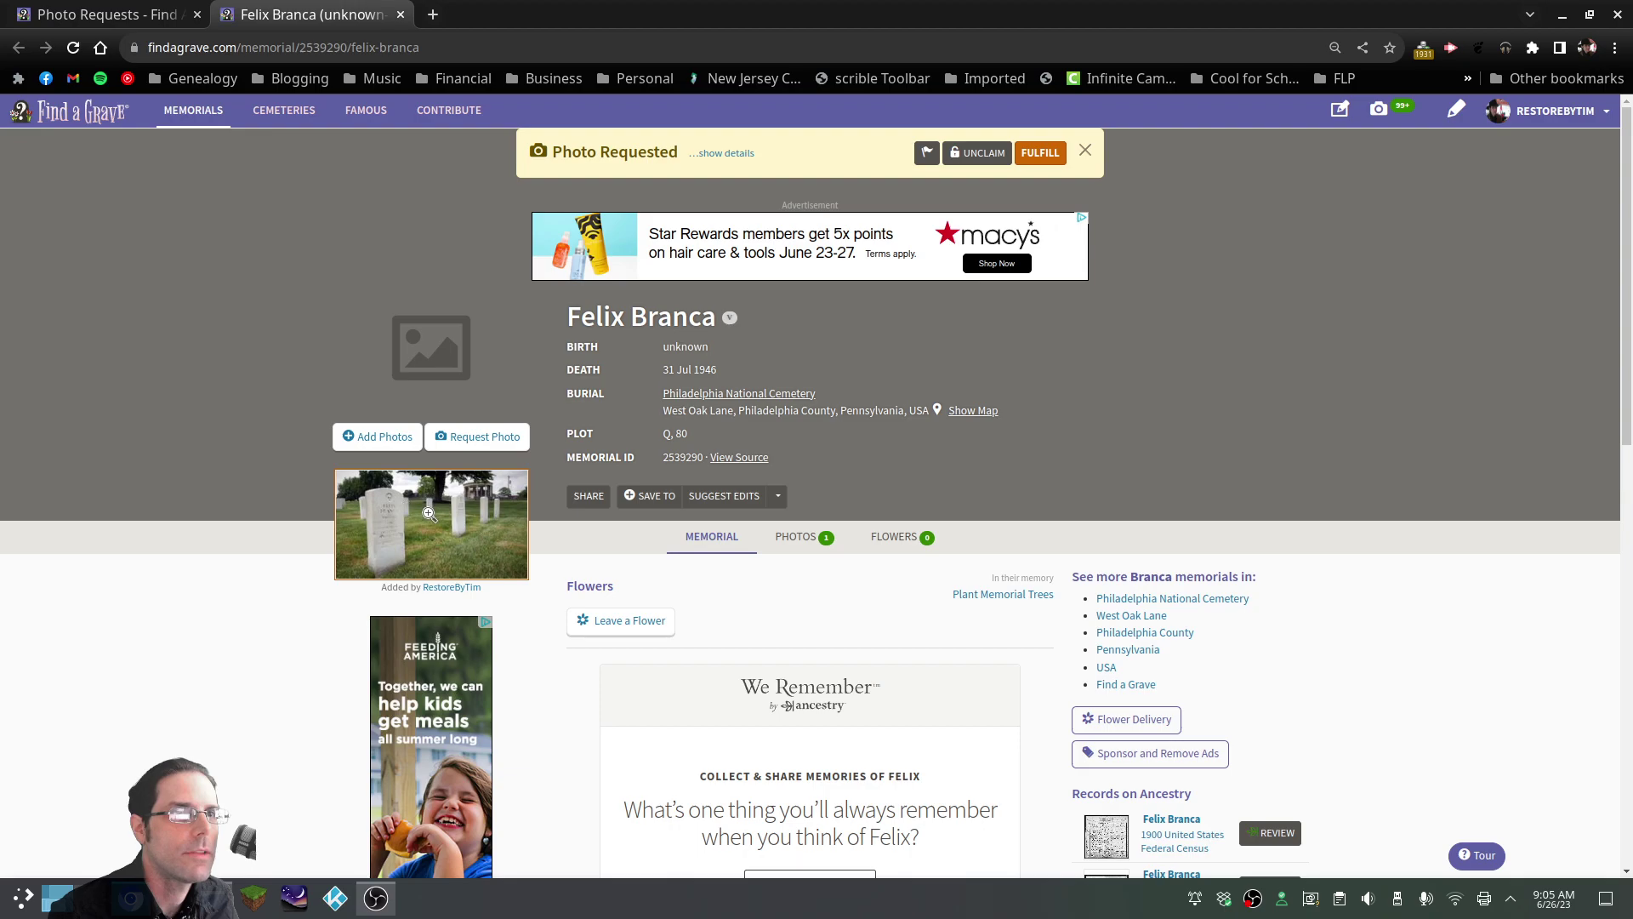
Upload 1.JPG as a second request-fulfilling photo on the plot Q, 80 memorial, then reload it
{"action": "left_click", "coordinate": [379, 436]}
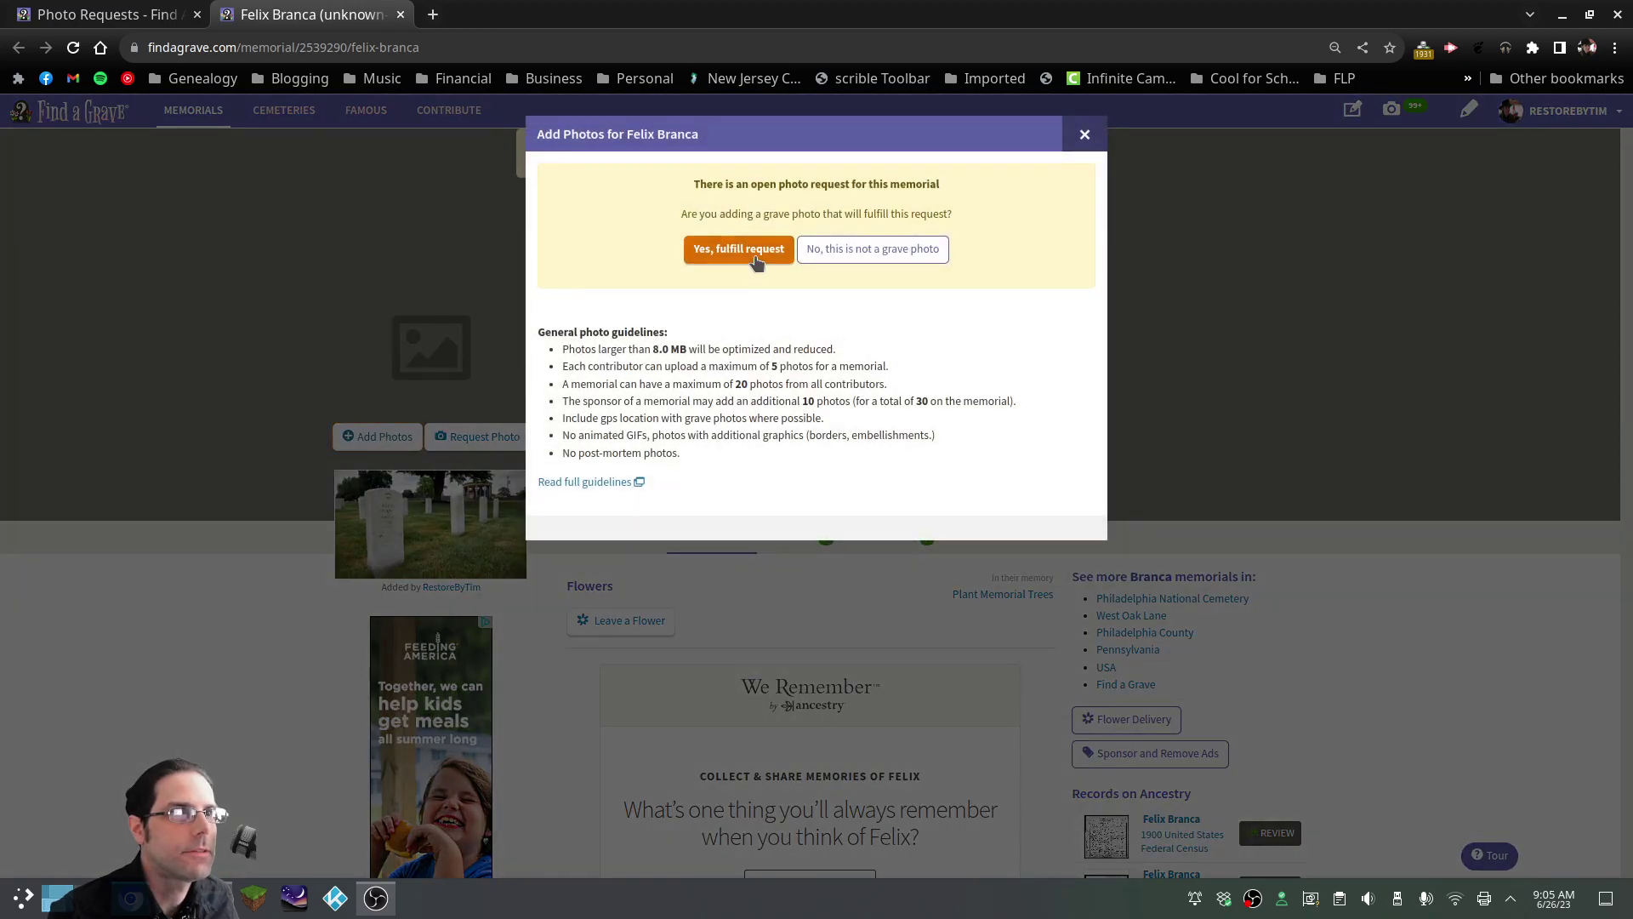
{"action": "left_click", "coordinate": [756, 260]}
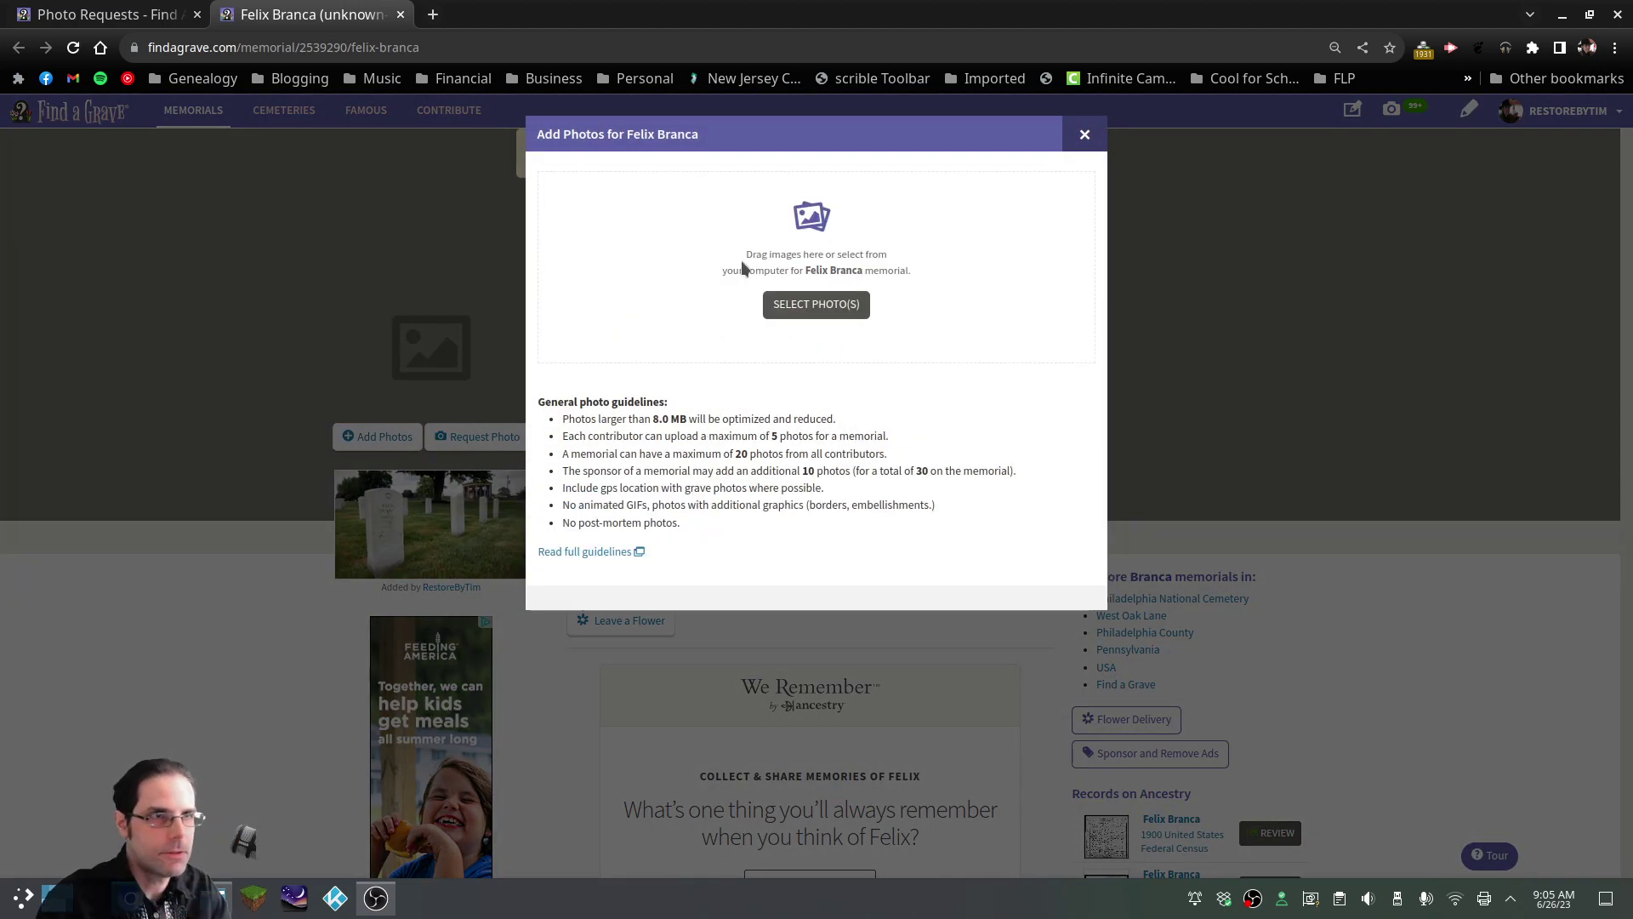
{"action": "left_click", "coordinate": [742, 261]}
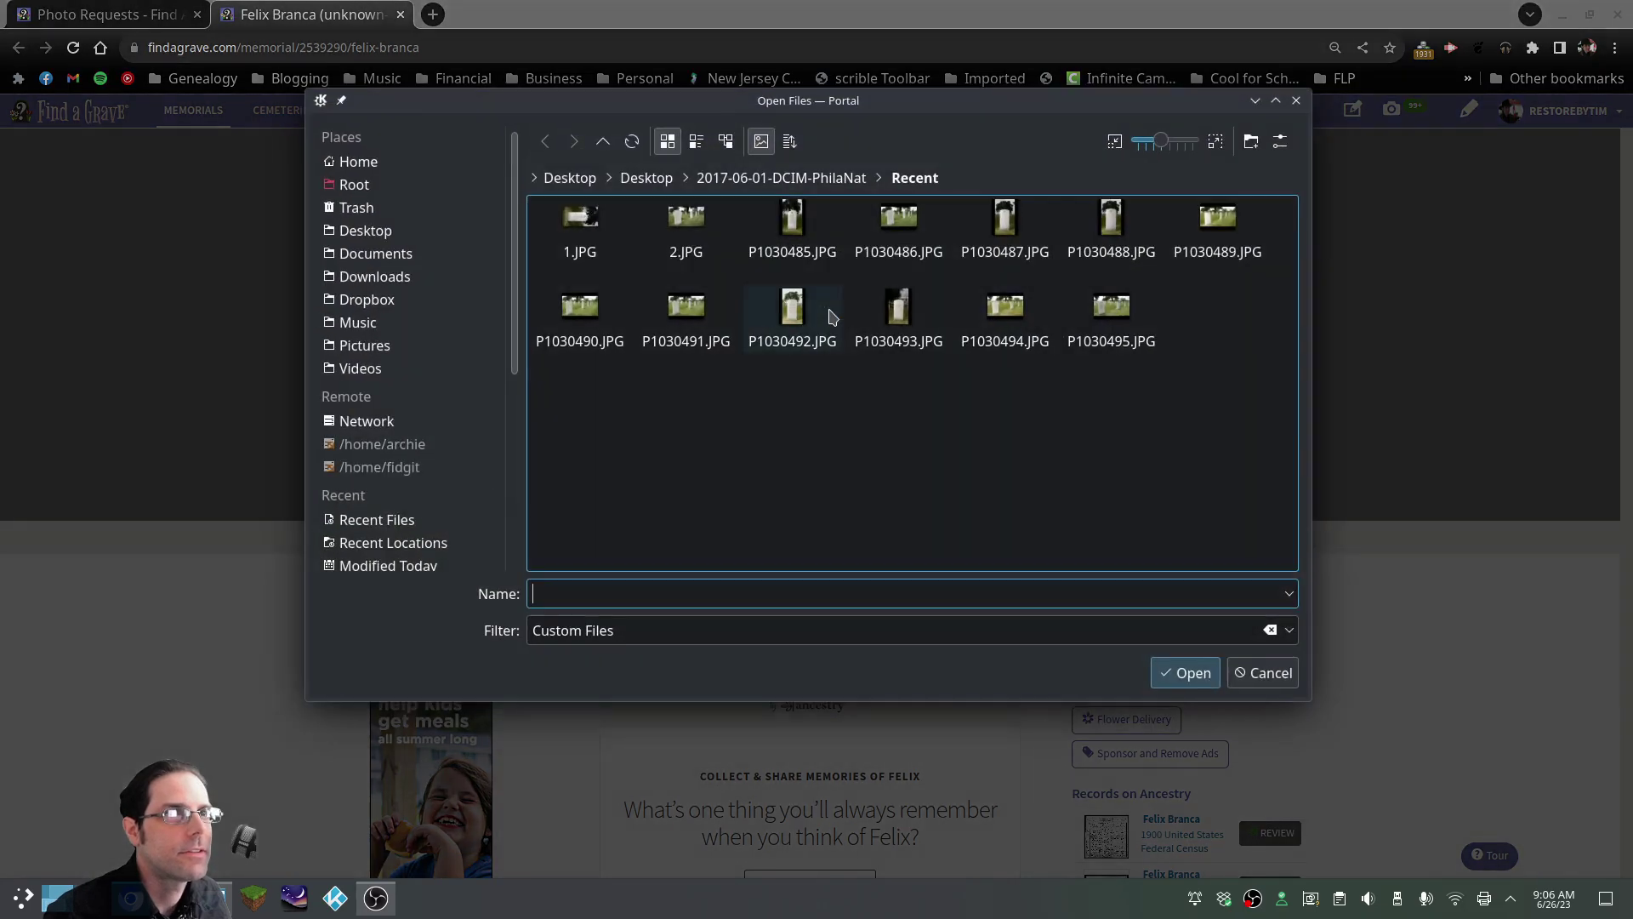
{"action": "left_click", "coordinate": [588, 234]}
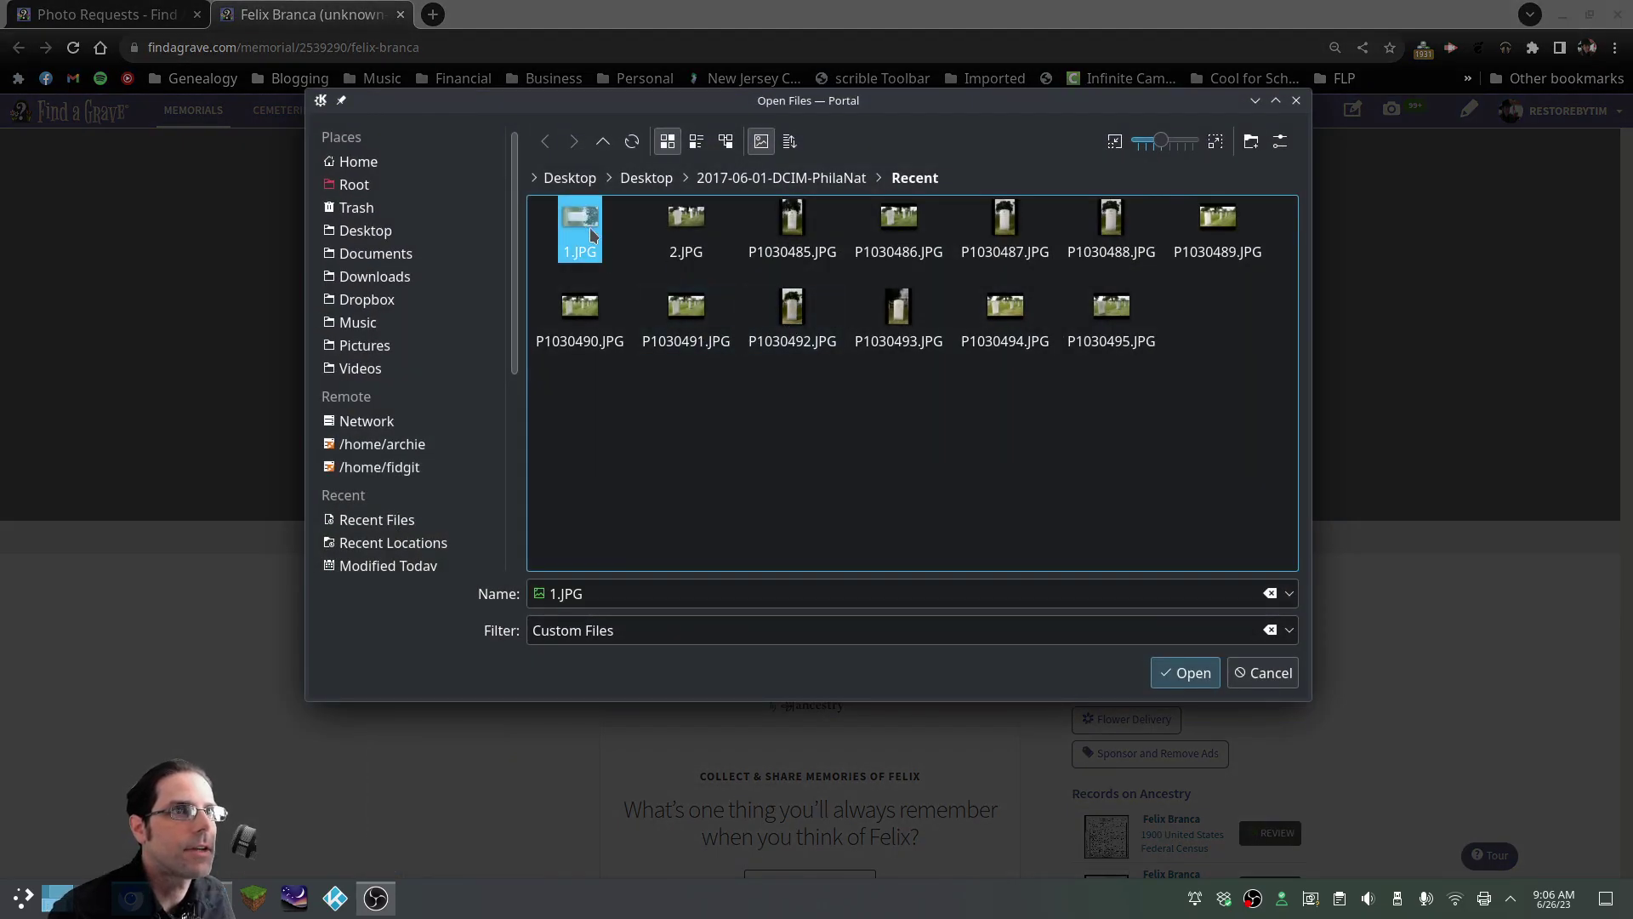
{"action": "left_click", "coordinate": [1185, 673]}
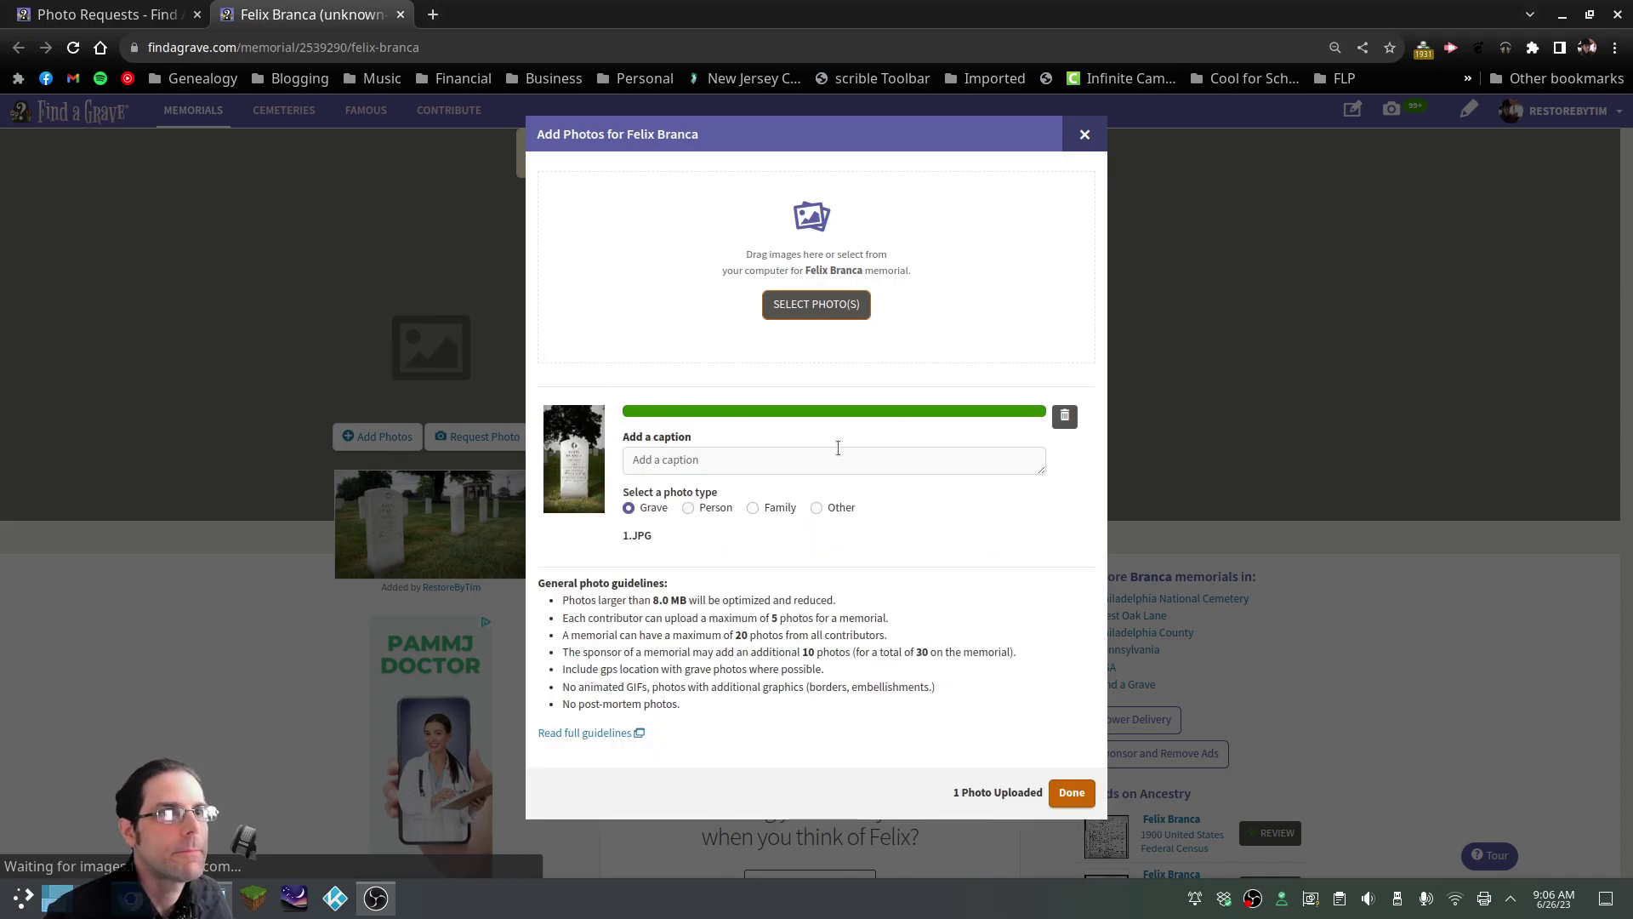
{"action": "left_click", "coordinate": [1072, 792]}
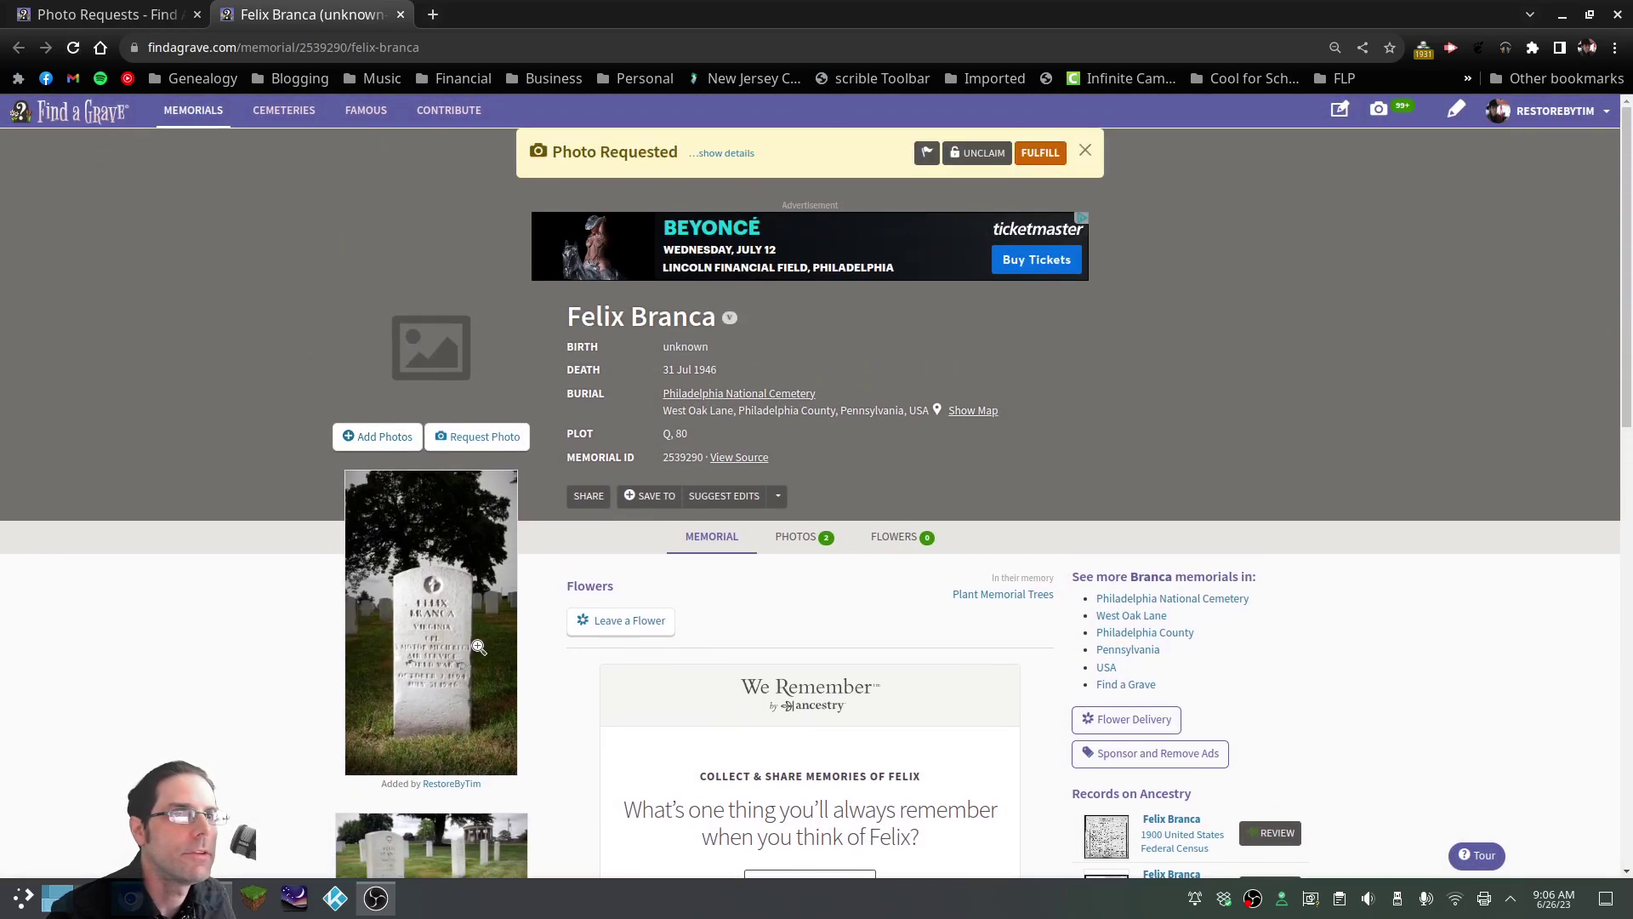
{"action": "left_click", "coordinate": [73, 47]}
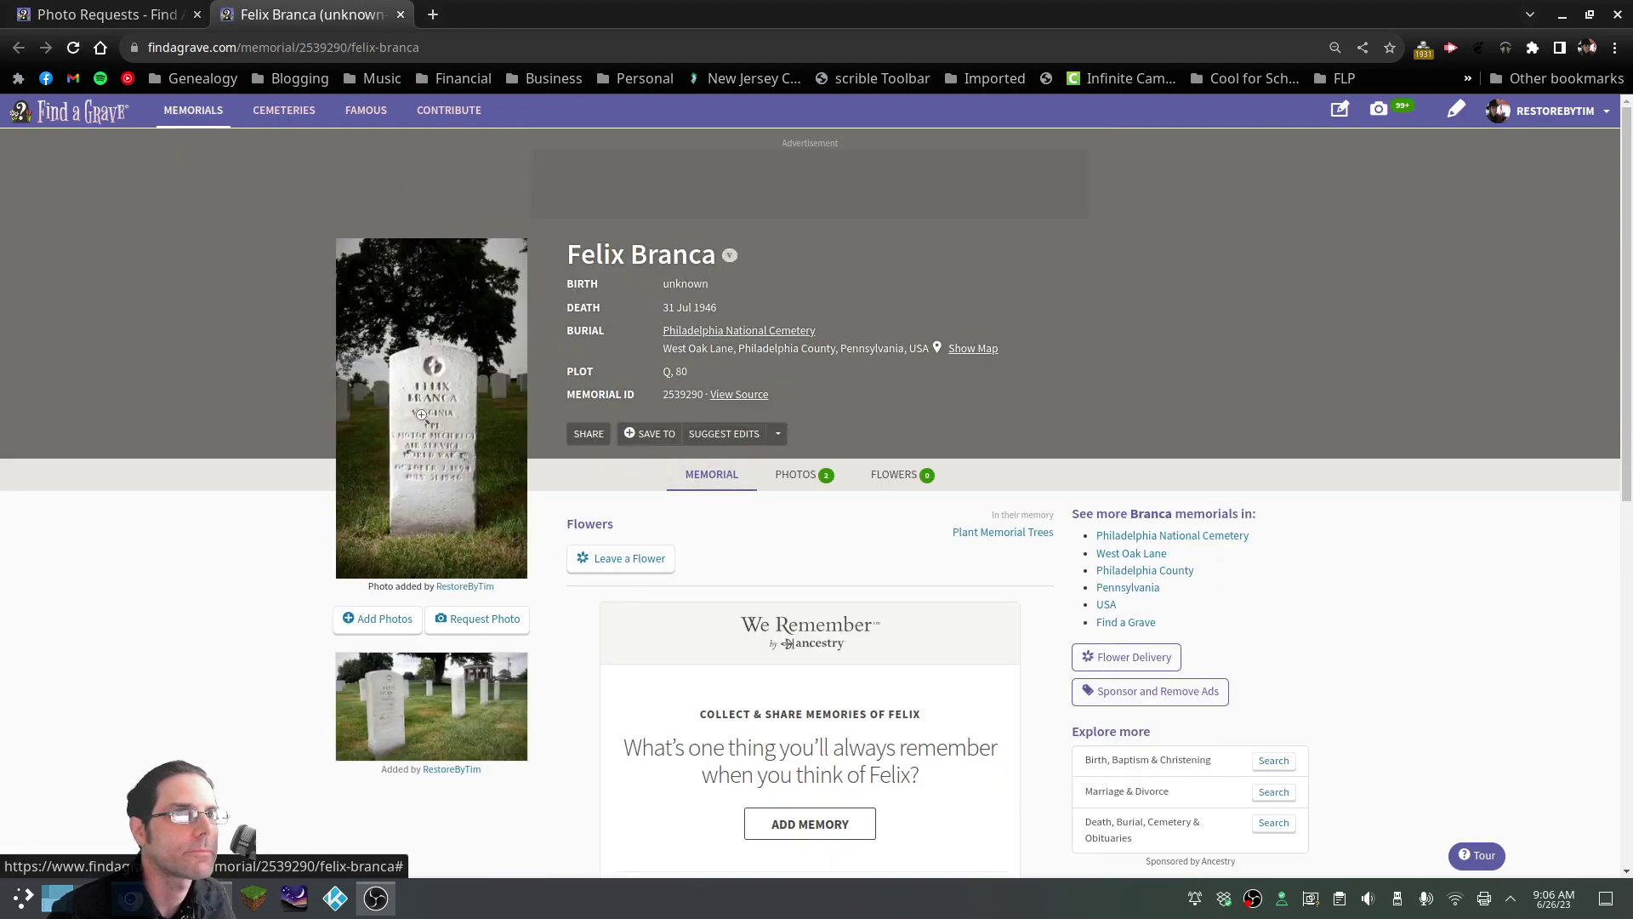
Check the updated memorial, visit the member profile and back, then close the memorial tab
{"action": "scroll", "coordinate": [528, 578], "scroll_direction": "down", "scroll_amount": 3}
{"action": "scroll", "coordinate": [529, 578], "scroll_direction": "up", "scroll_amount": 3}
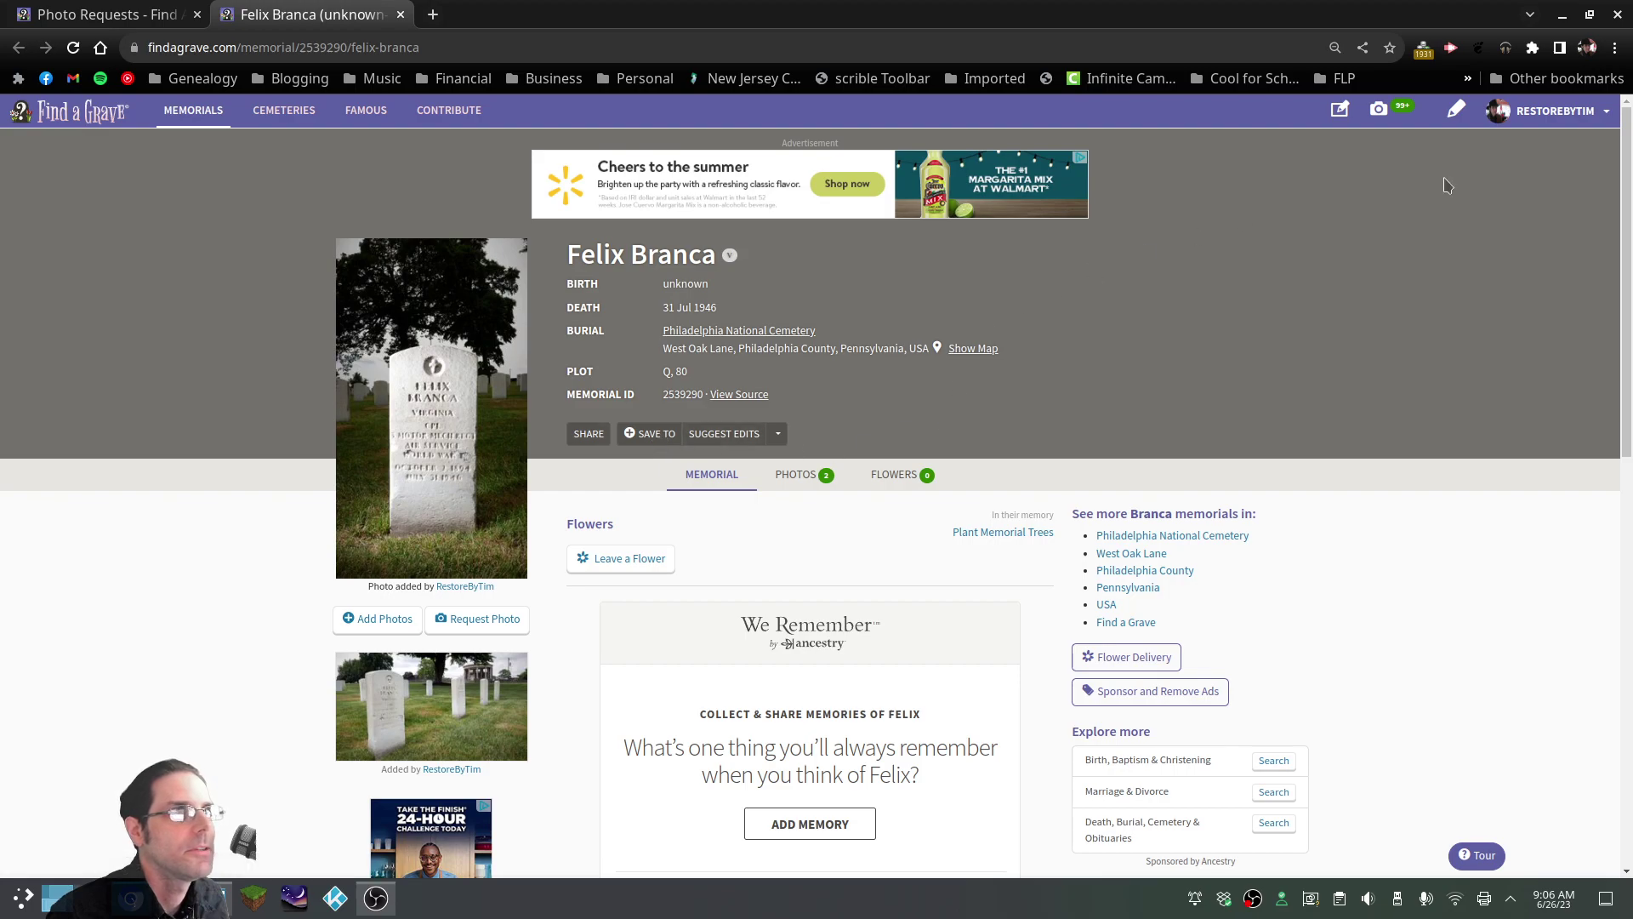
{"action": "left_click", "coordinate": [1550, 120]}
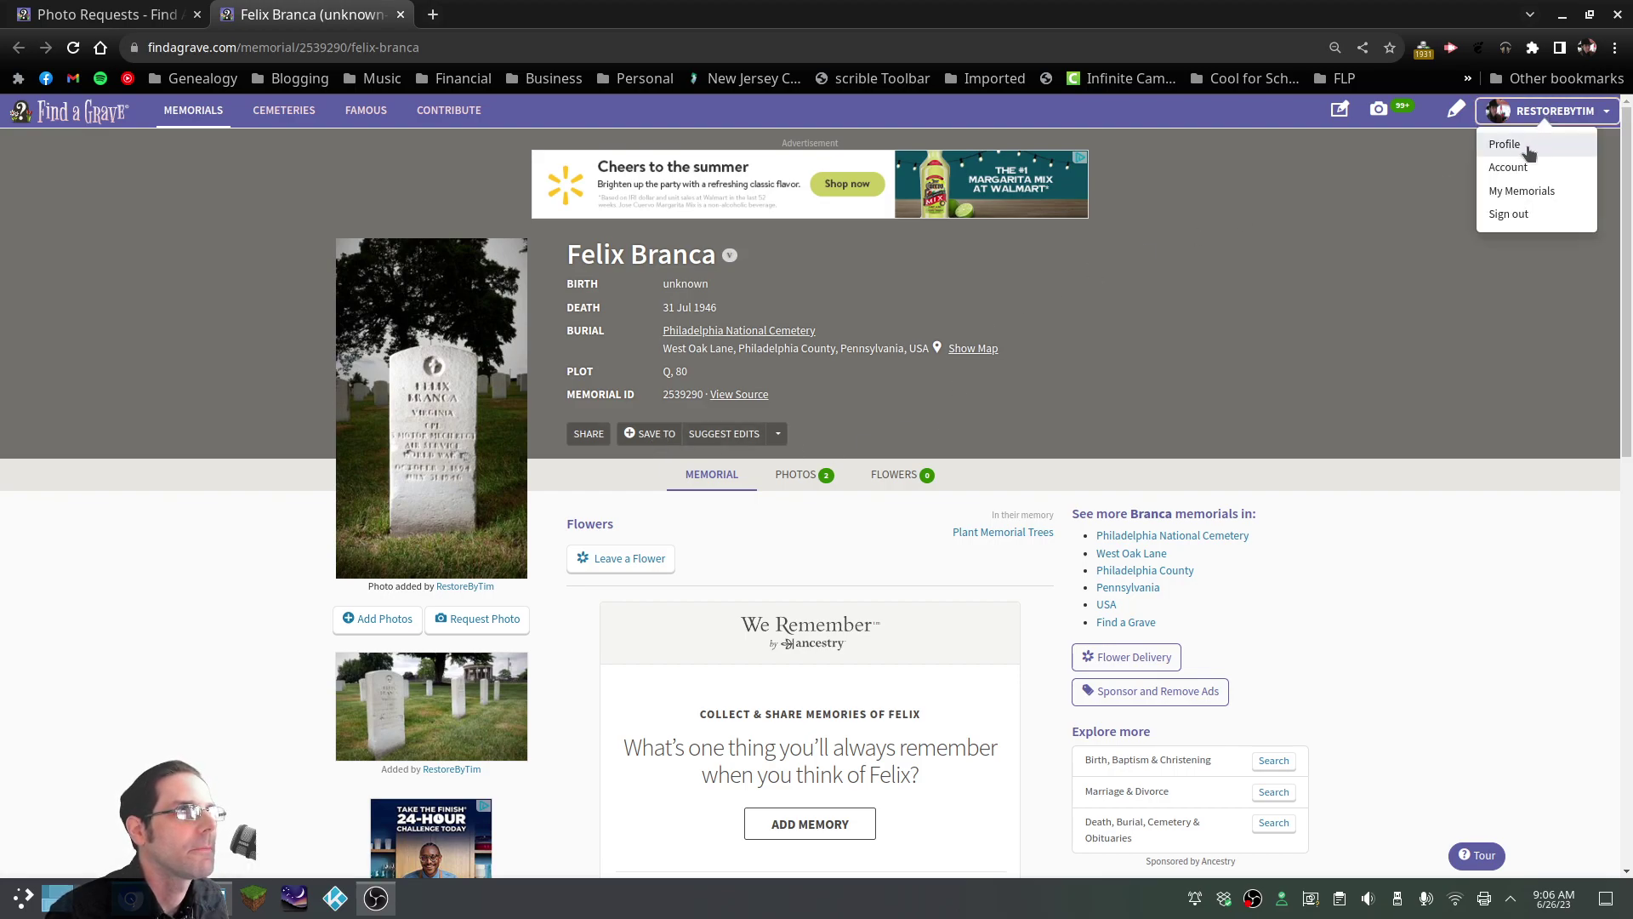
{"action": "left_click", "coordinate": [1525, 147]}
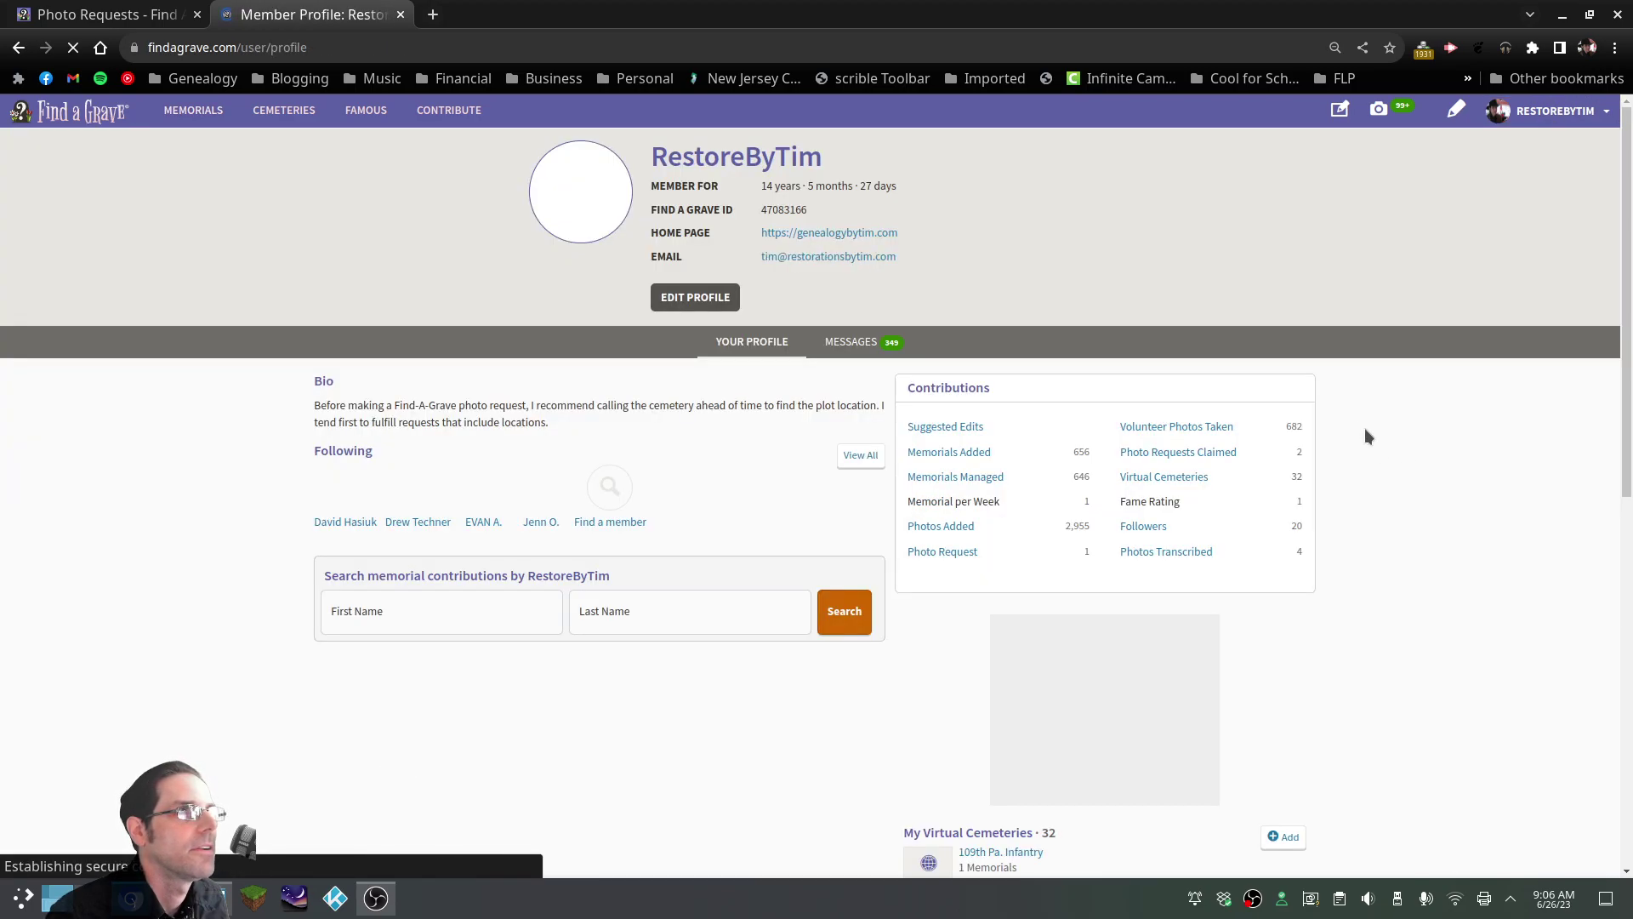
{"action": "left_click_drag", "start_coordinate": [1090, 528], "coordinate": [983, 533]}
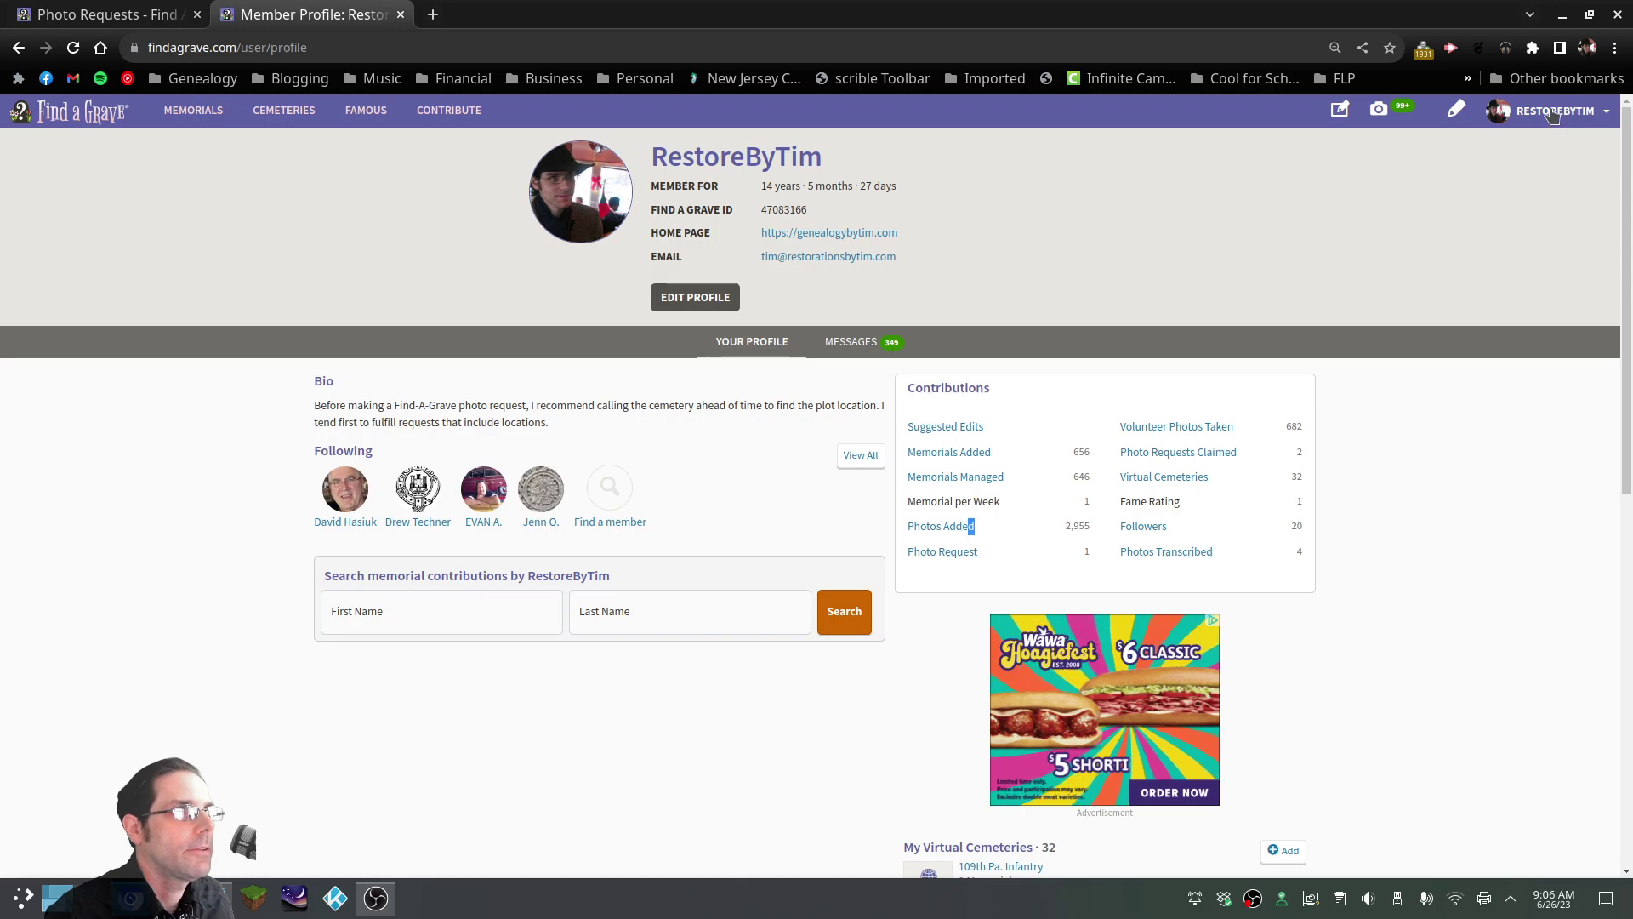
{"action": "left_click", "coordinate": [19, 47]}
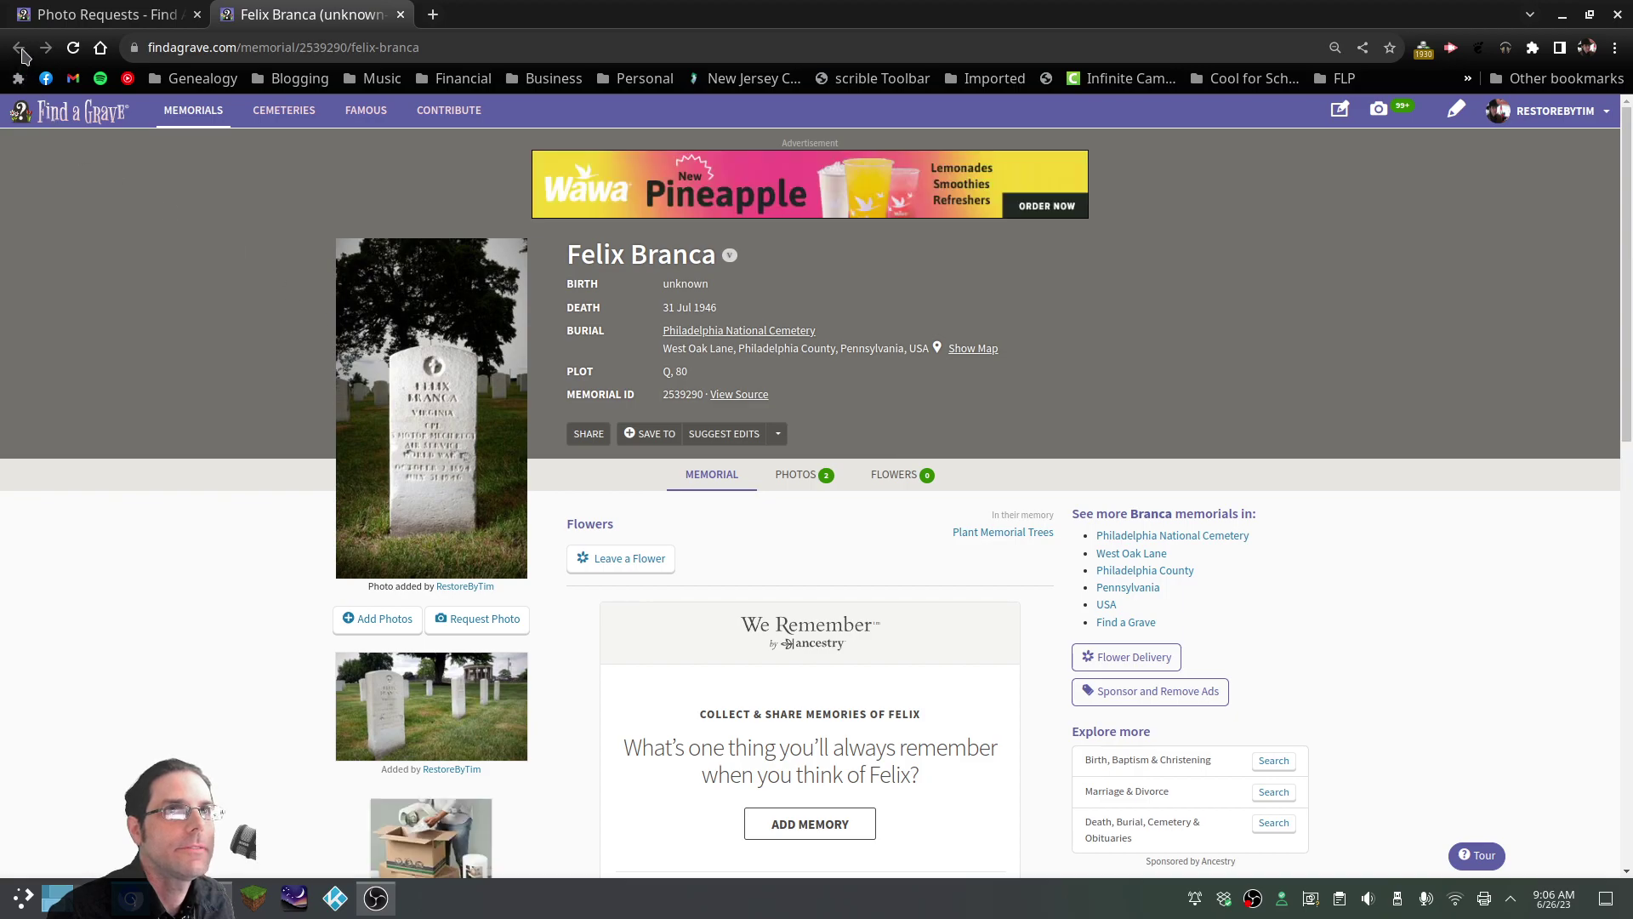
{"action": "left_click", "coordinate": [401, 15]}
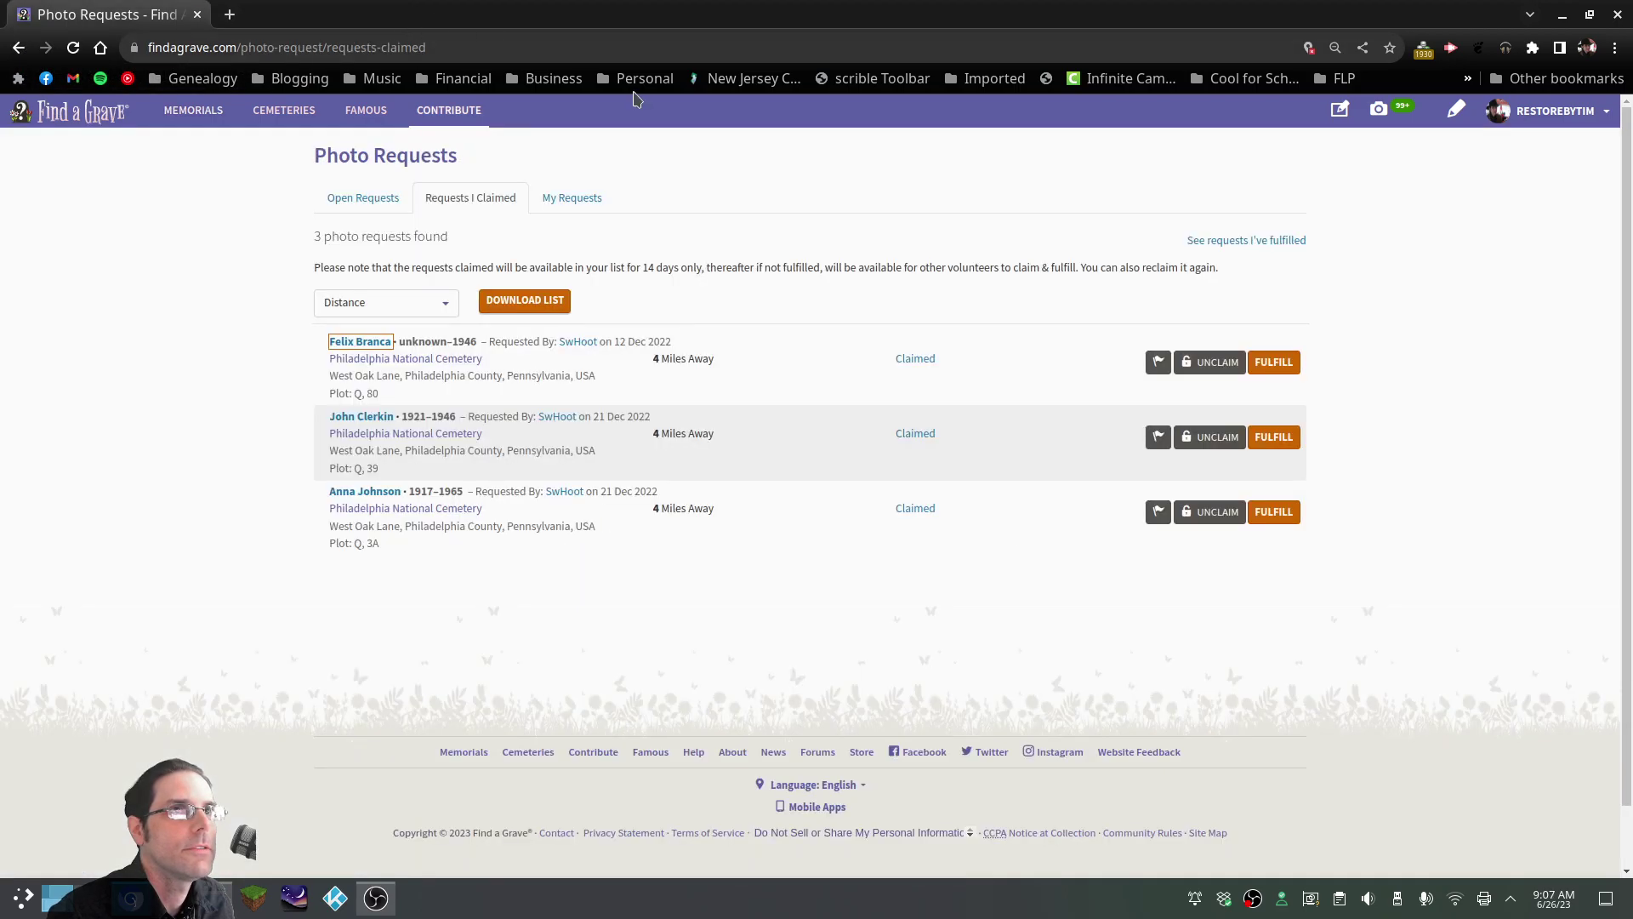
Reload Requests I Claimed so only two remain, then switch to Dolphin
{"action": "left_click", "coordinate": [73, 46]}
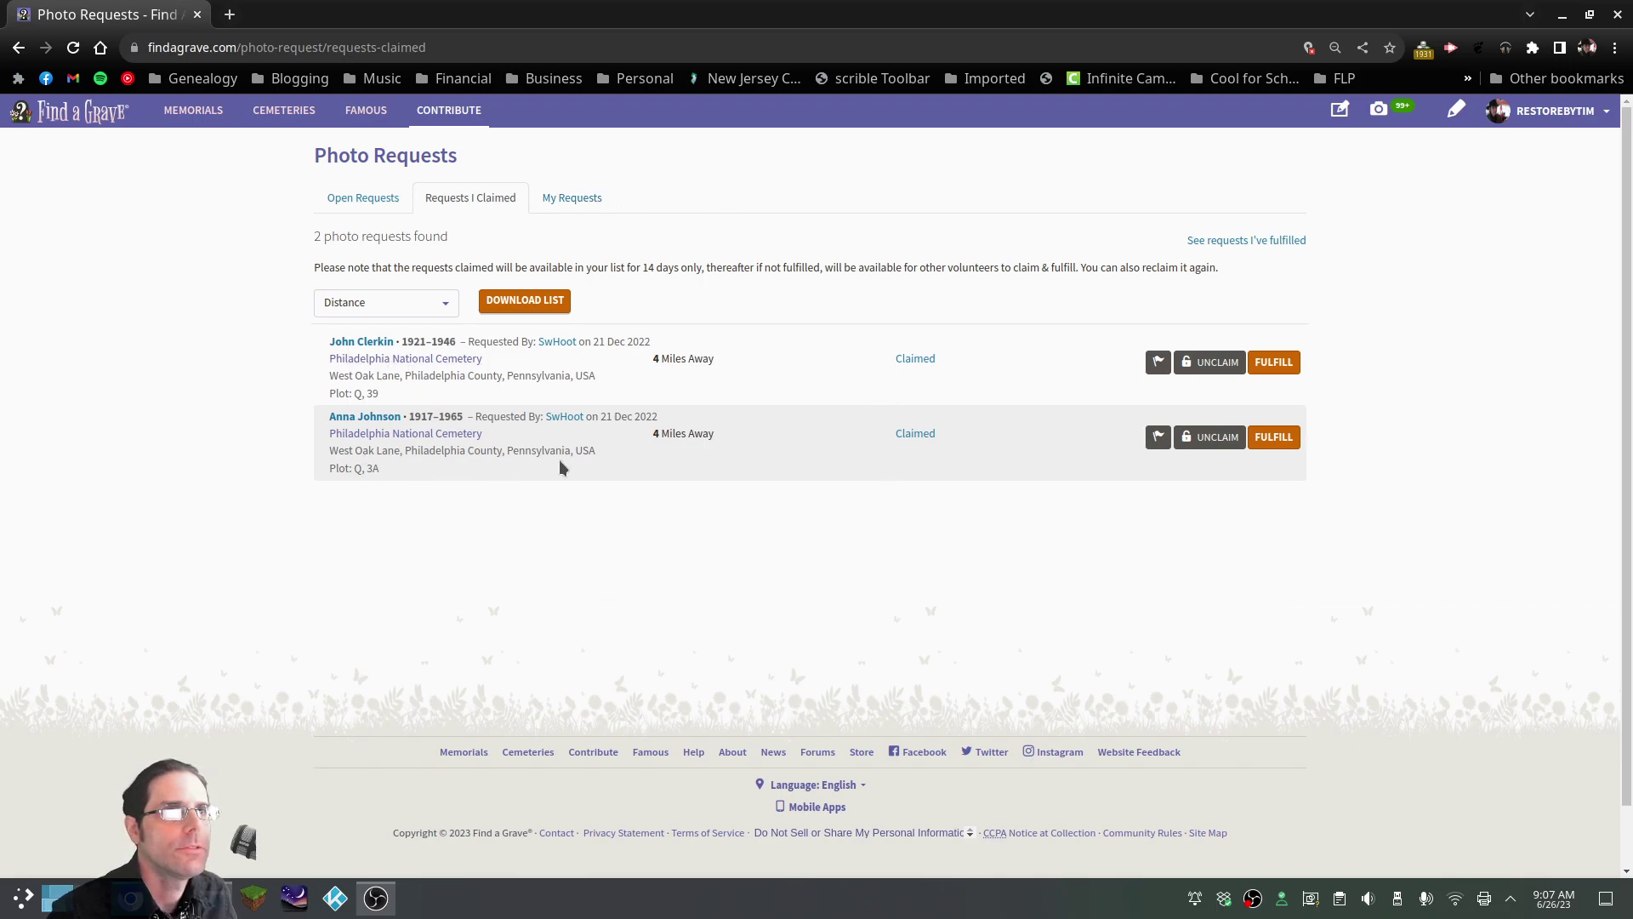
{"action": "key", "text": "alt+Tab"}
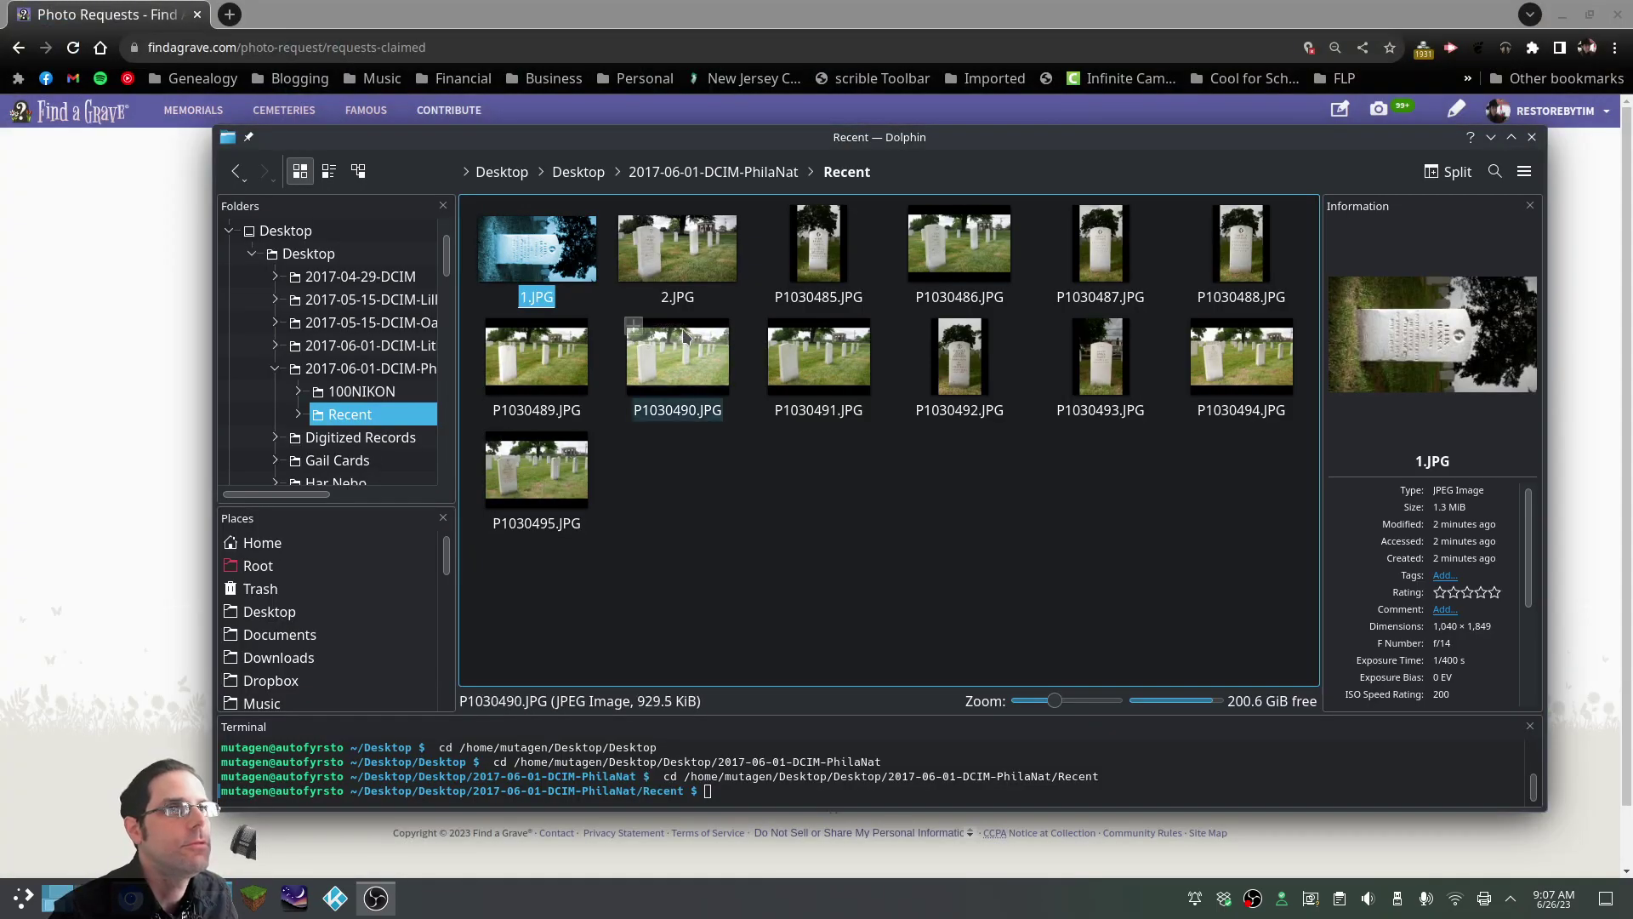
Delete the four top-row files 1.JPG, 2.JPG, P1030485 and P1030486, then view P1030487.JPG in Gwenview
{"action": "left_click", "coordinate": [1047, 243]}
{"action": "left_click_drag", "start_coordinate": [1047, 242], "coordinate": [540, 264]}
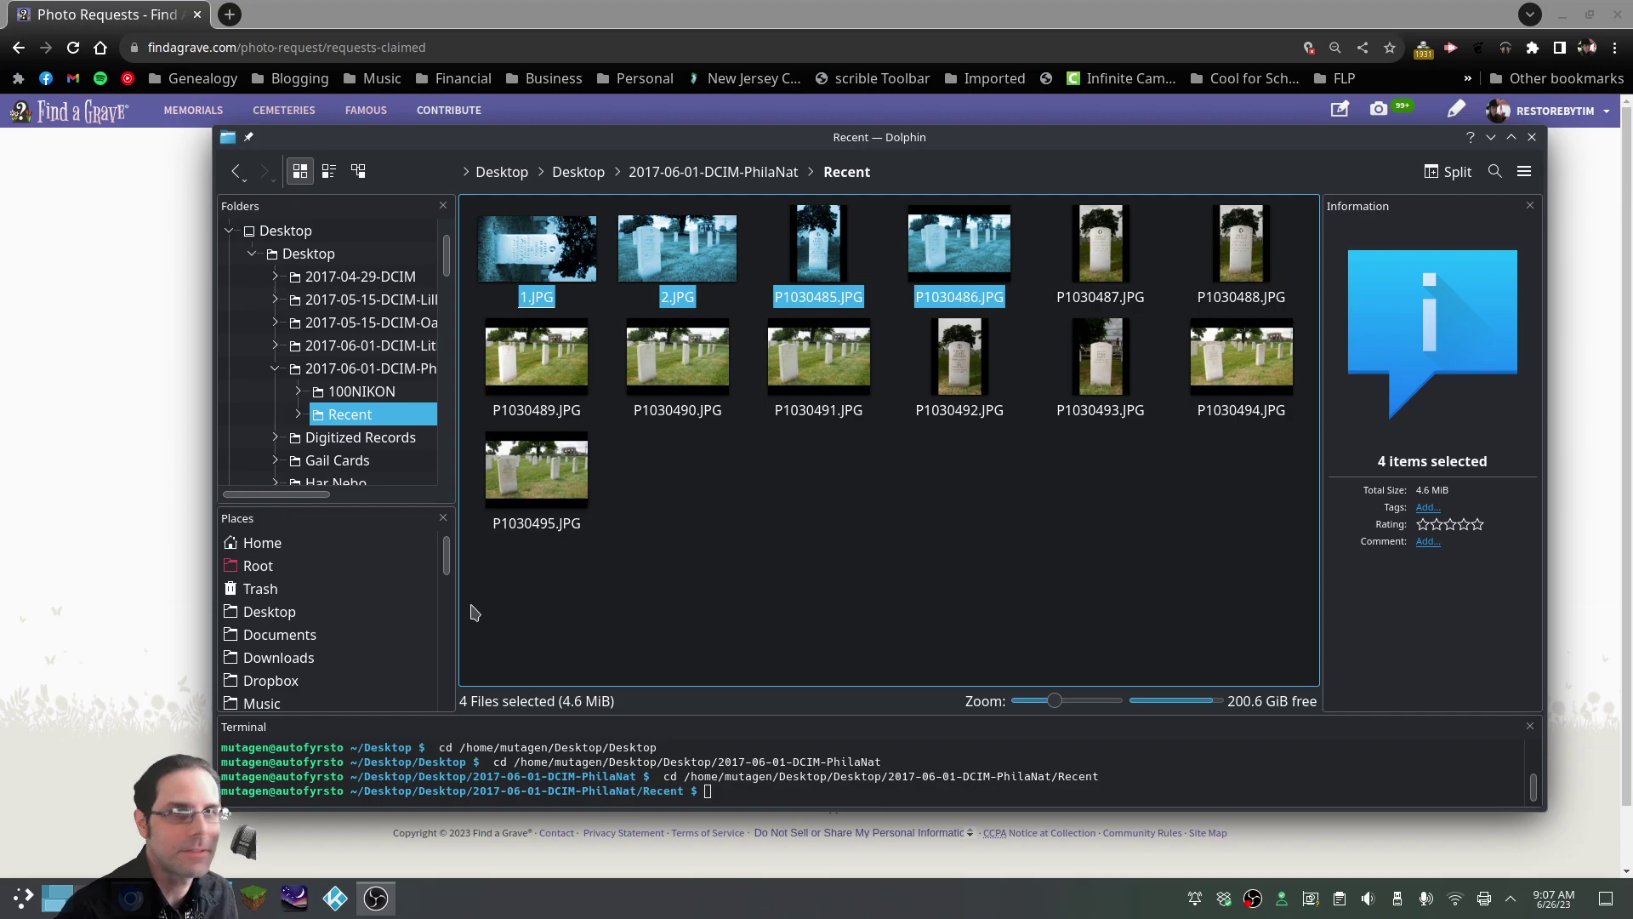
{"action": "key", "text": "Delete"}
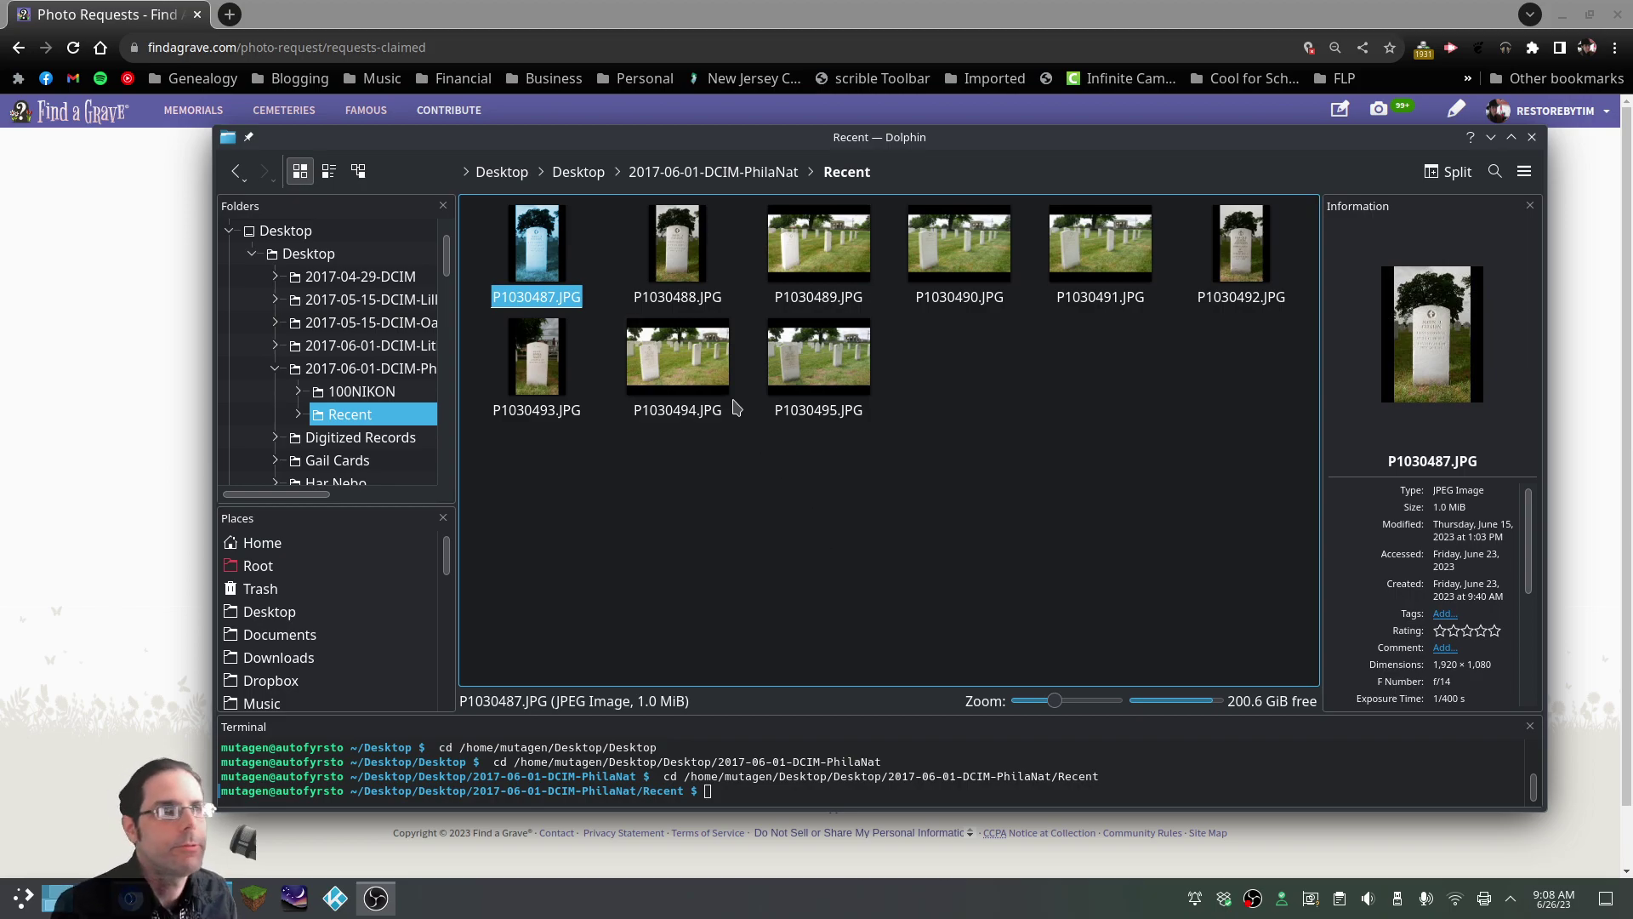
{"action": "double_click", "coordinate": [549, 268]}
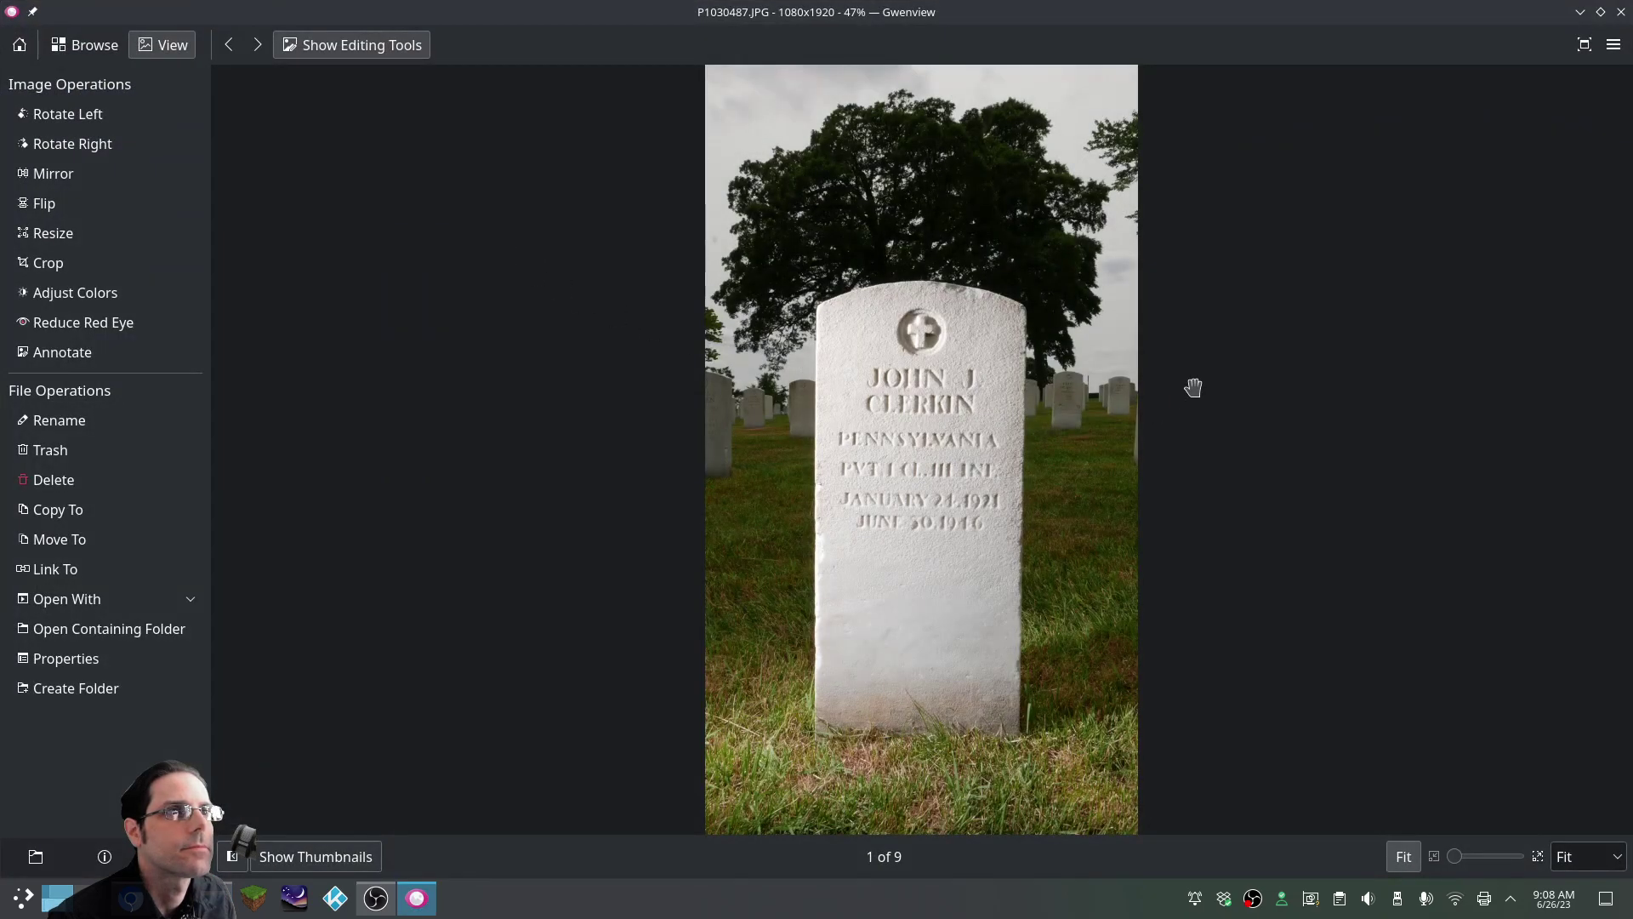
Flip back and forth through photos P1030487–P1030491, ending on P1030488 (2 of 9)
{"action": "left_click", "coordinate": [256, 46]}
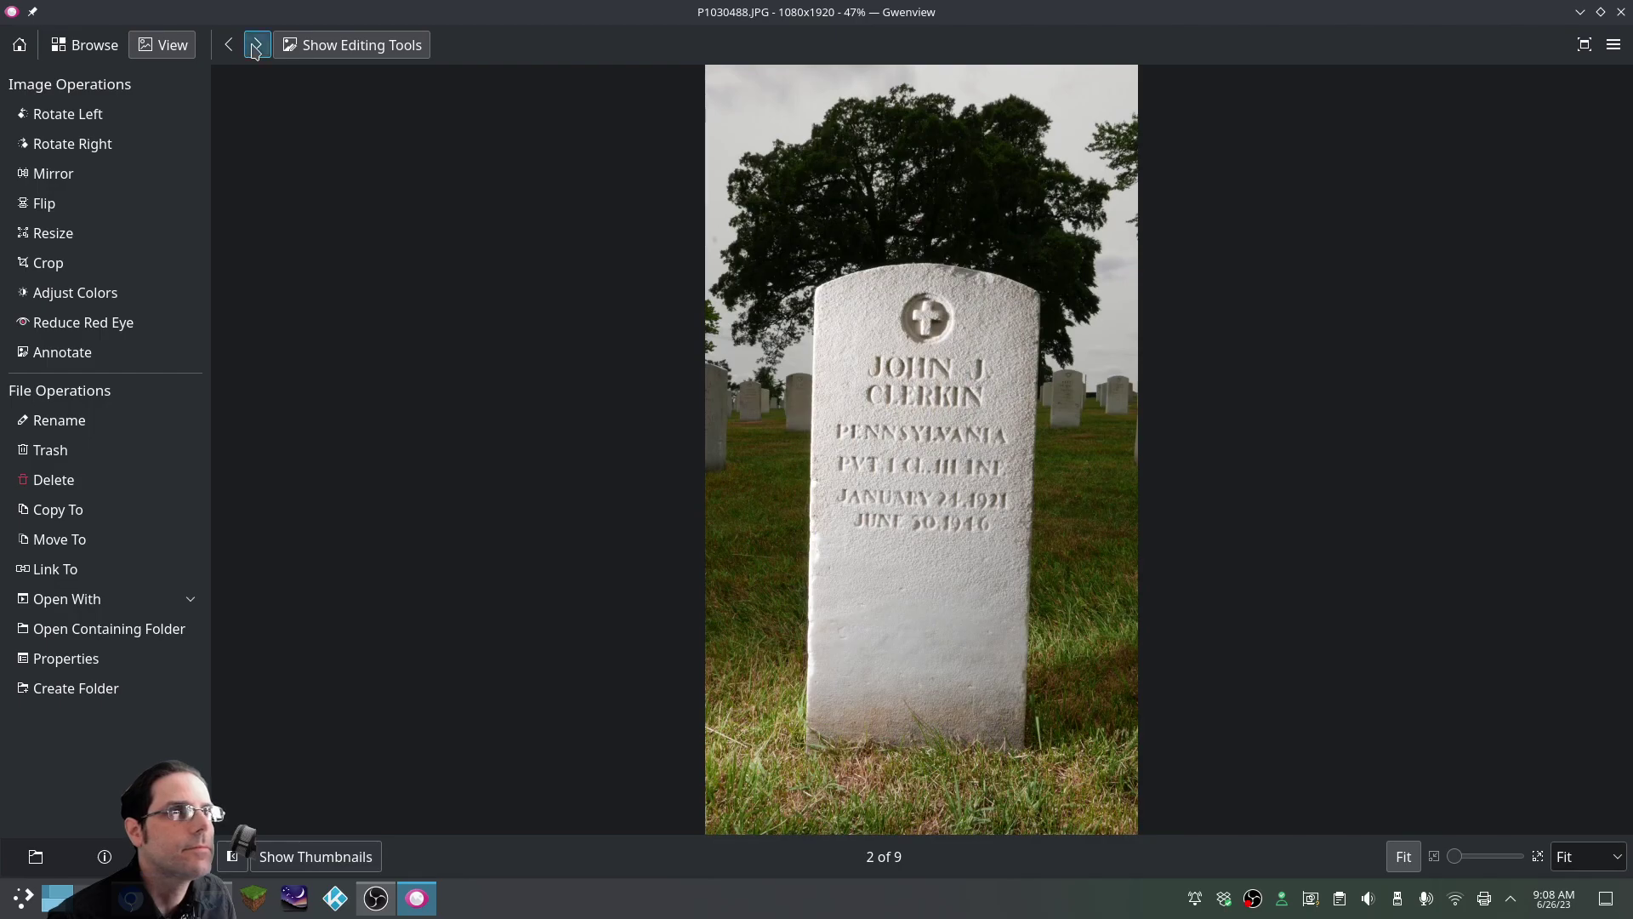
{"action": "left_click", "coordinate": [257, 46]}
{"action": "left_click", "coordinate": [256, 46]}
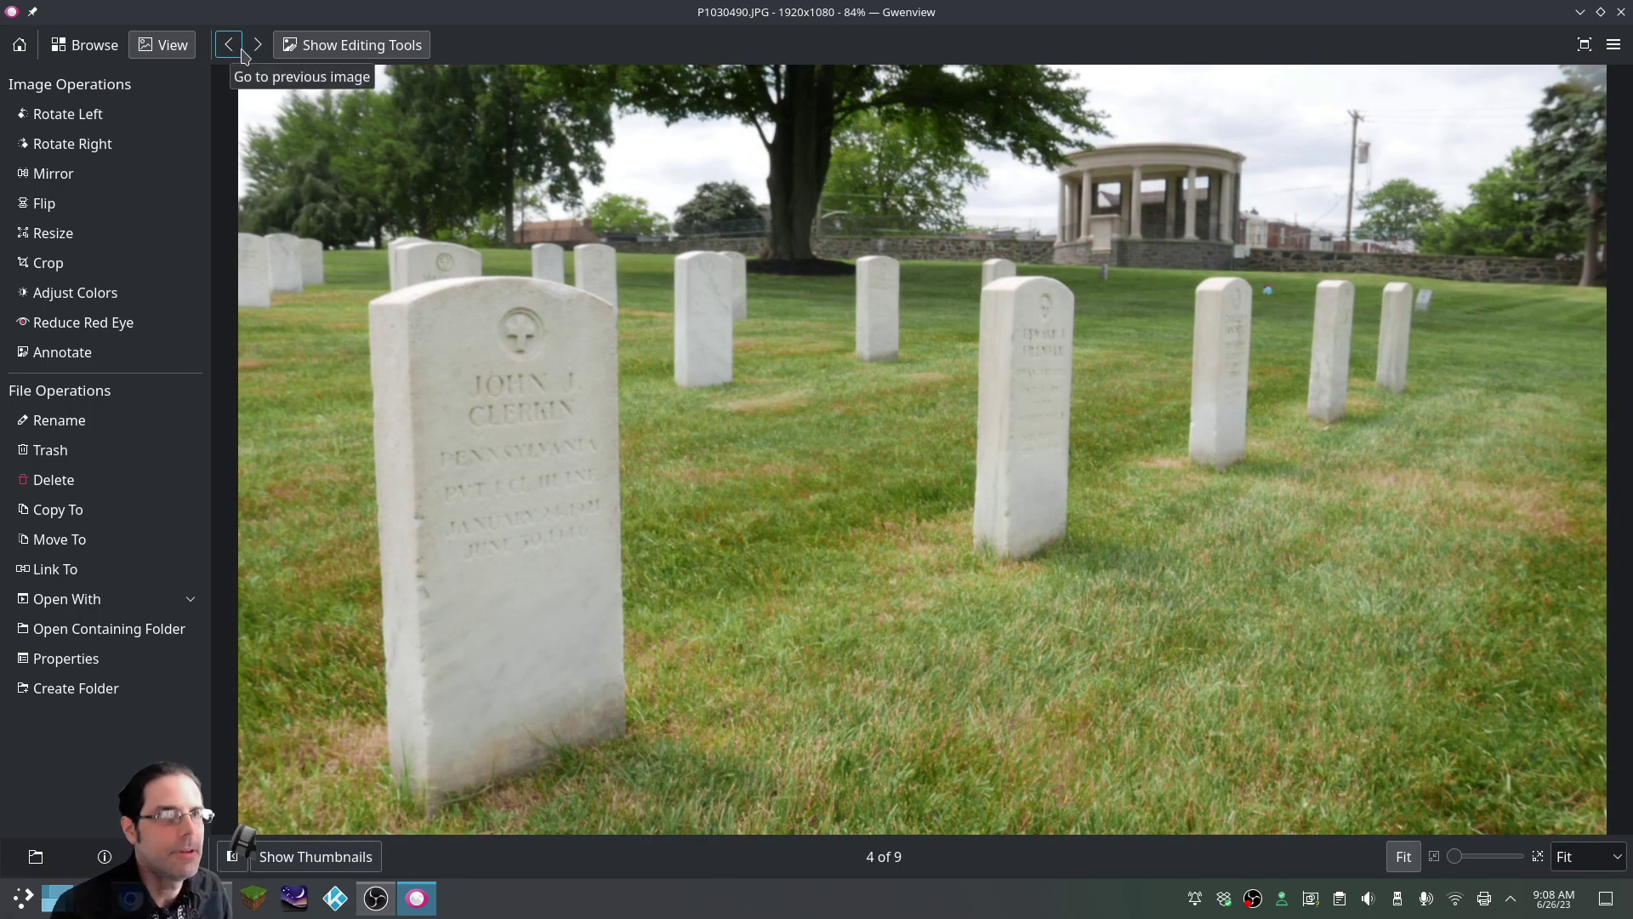
{"action": "left_click", "coordinate": [223, 49]}
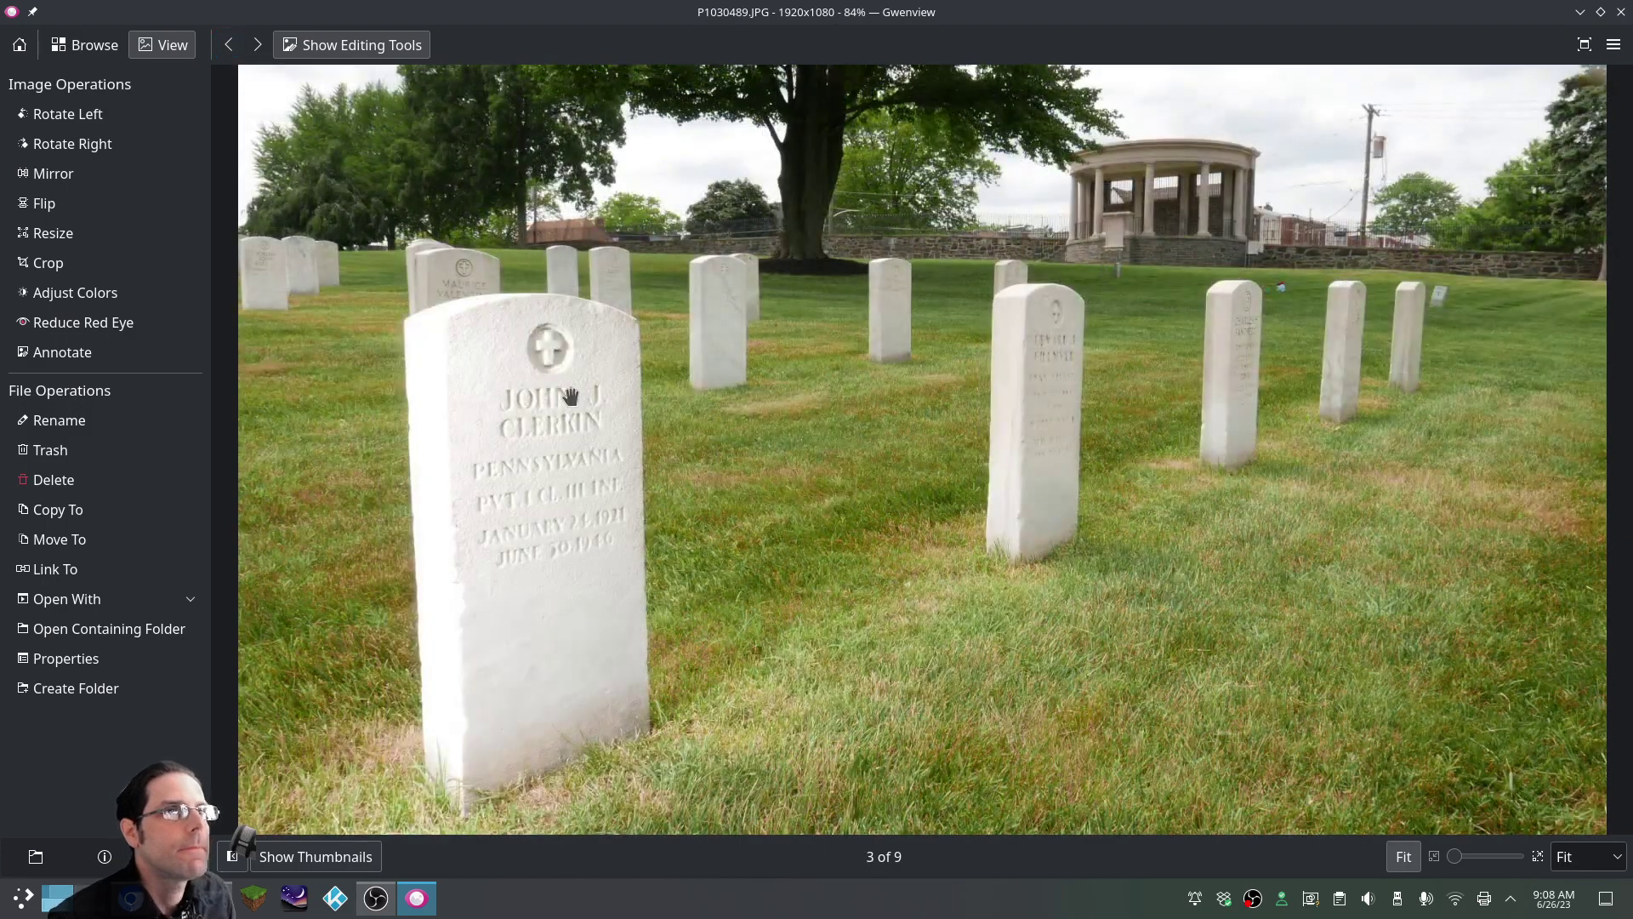
{"action": "left_click", "coordinate": [257, 46]}
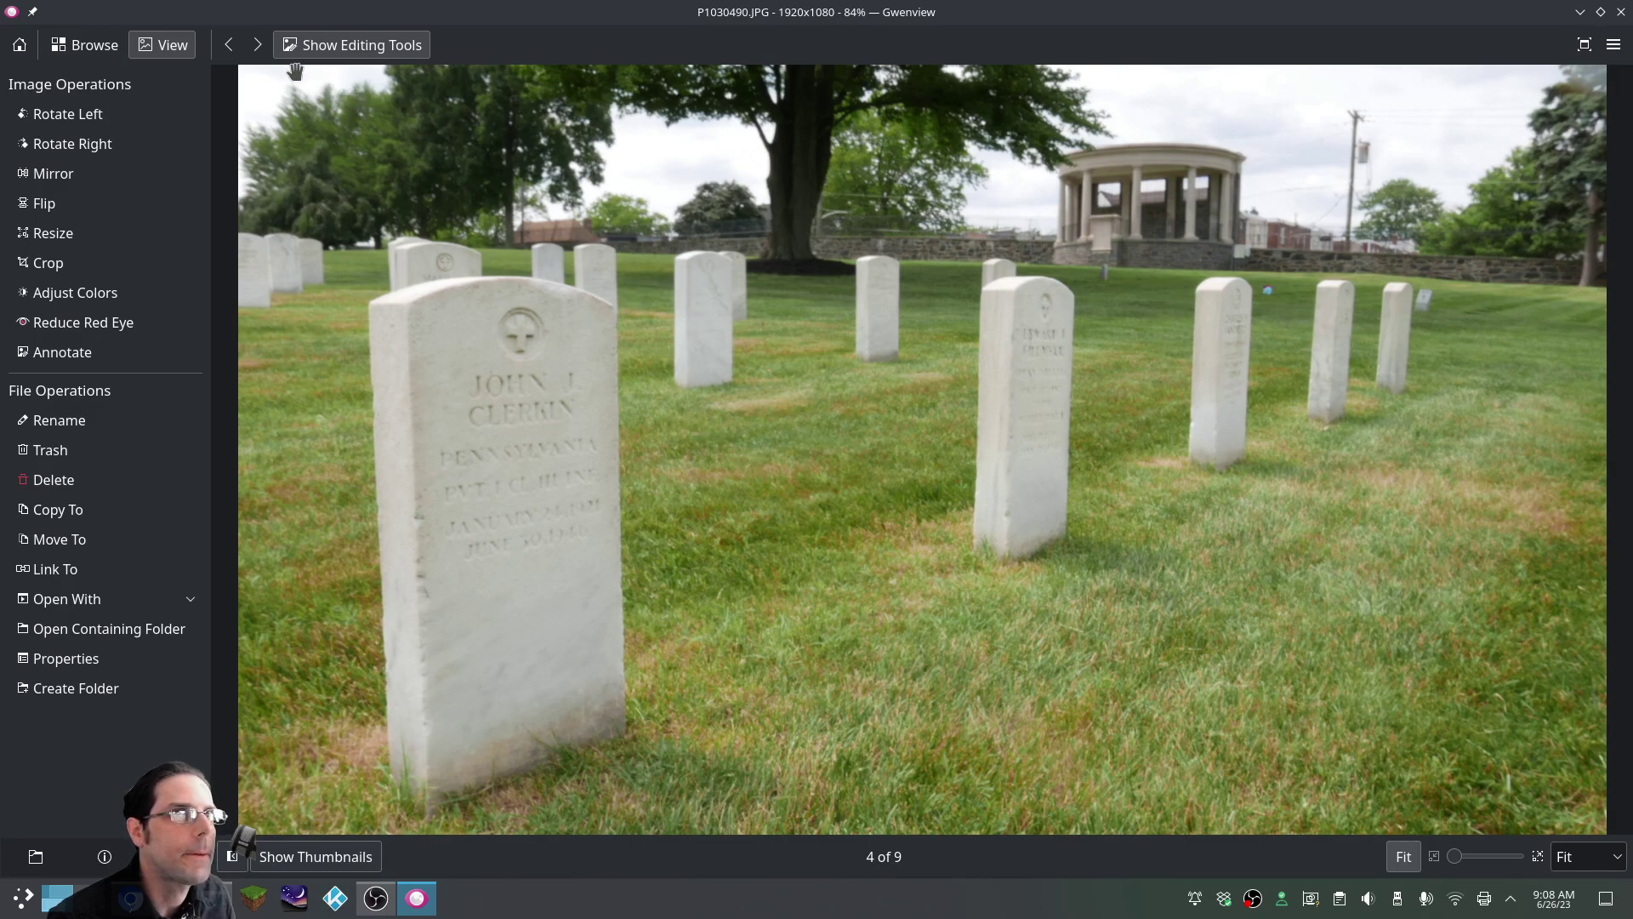
{"action": "left_click", "coordinate": [257, 45]}
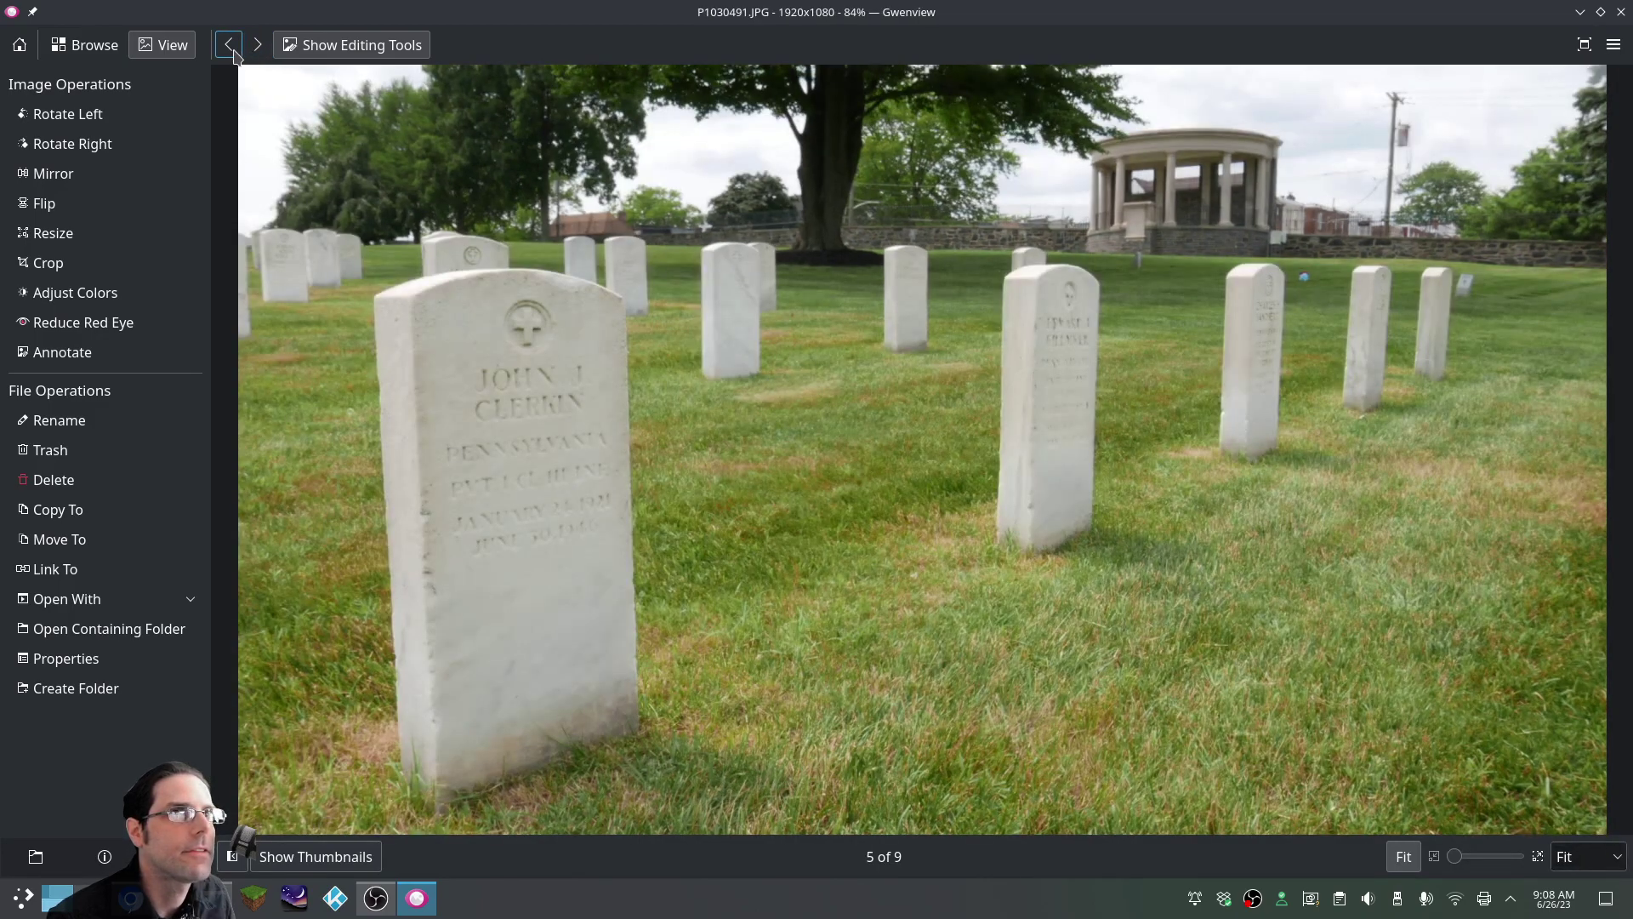
{"action": "left_click", "coordinate": [232, 48]}
{"action": "left_click", "coordinate": [231, 47]}
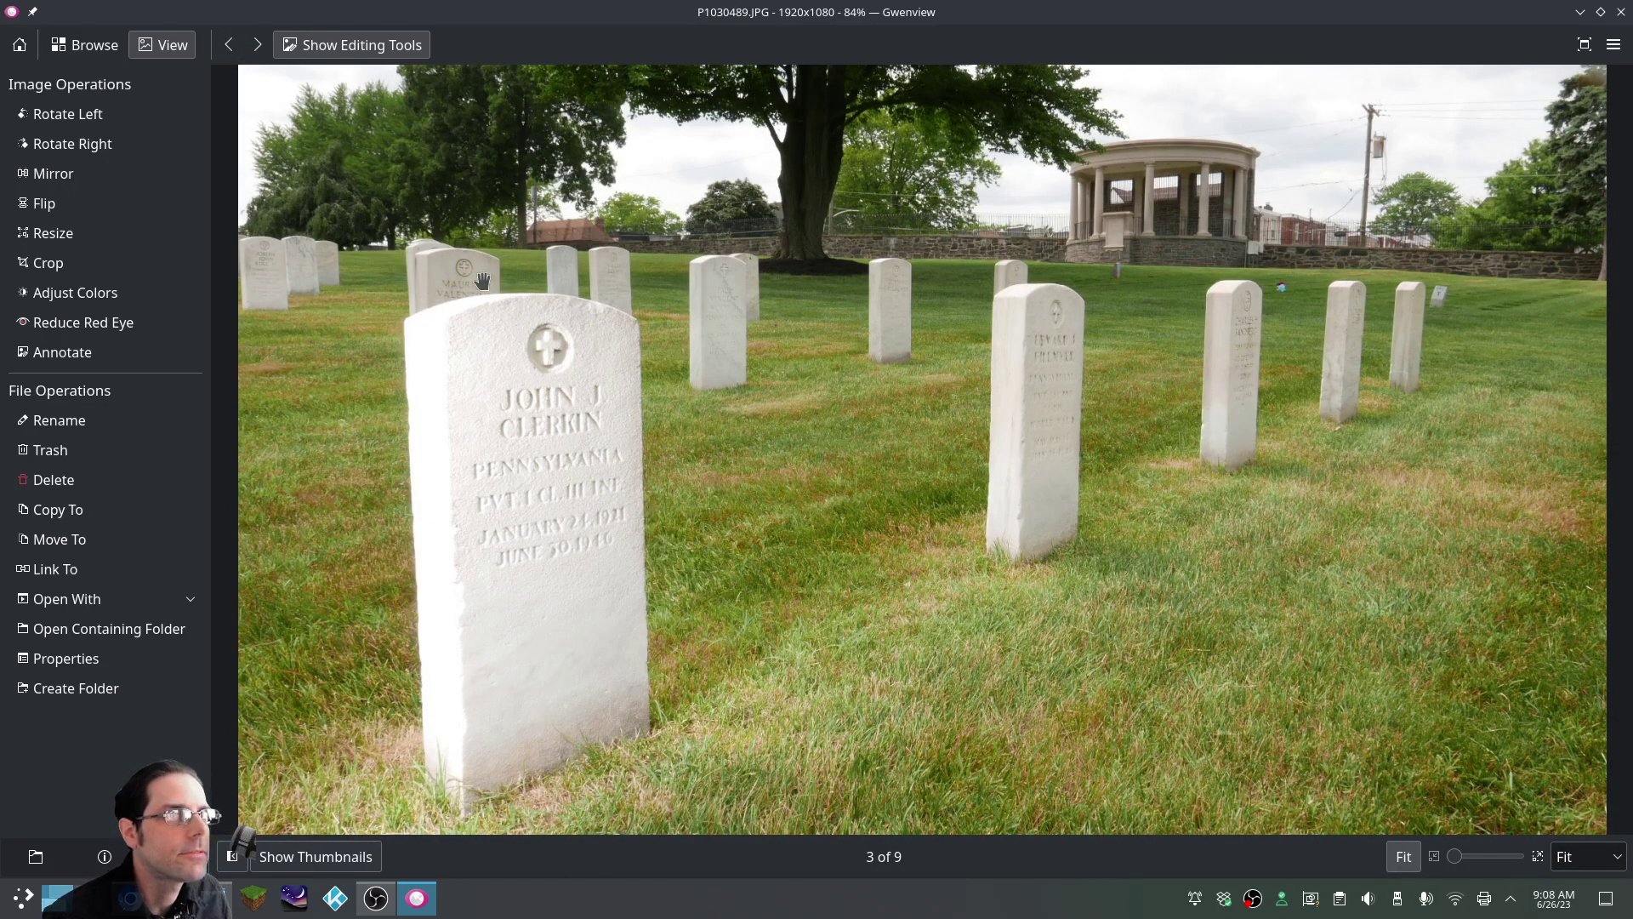
{"action": "left_click", "coordinate": [258, 46]}
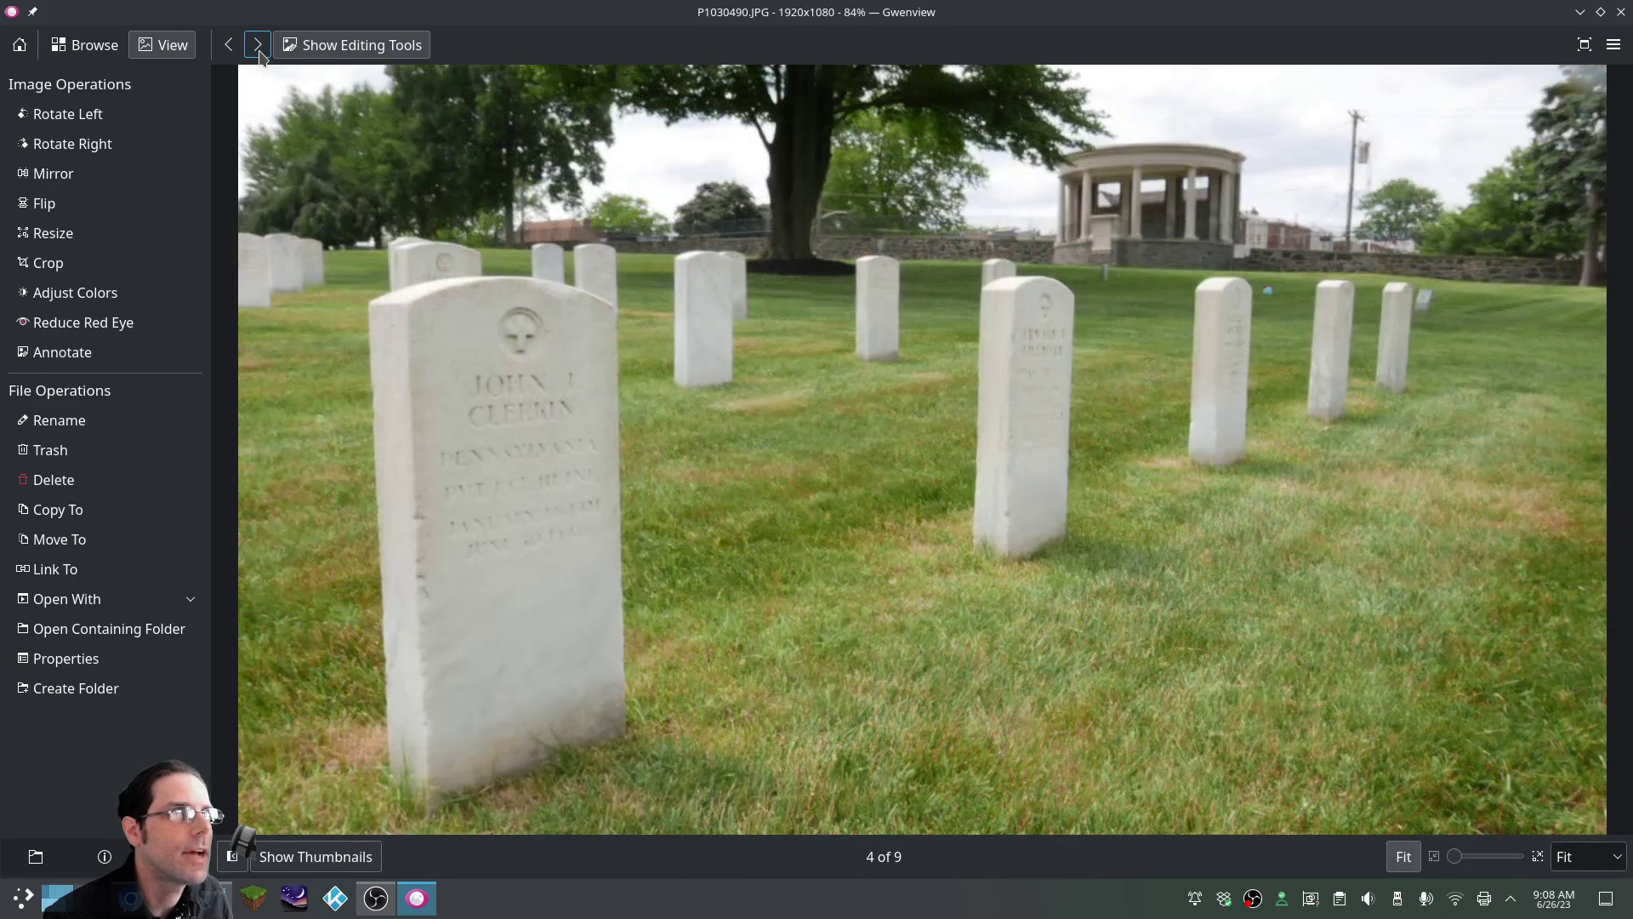
{"action": "left_click", "coordinate": [258, 46]}
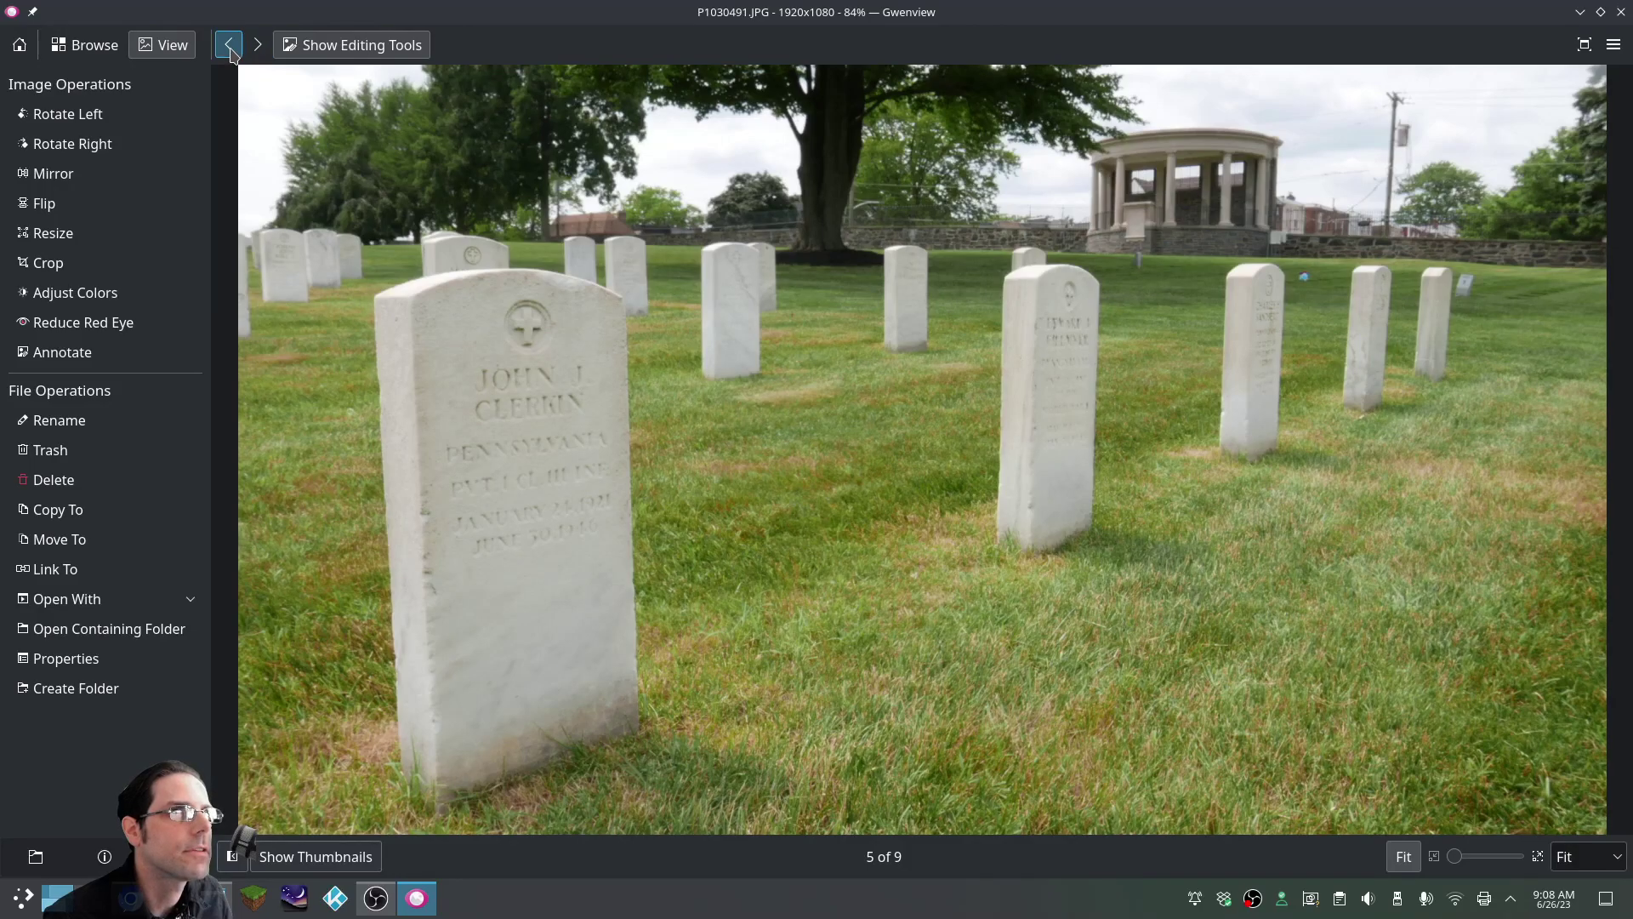
{"action": "left_click", "coordinate": [228, 45]}
{"action": "left_click", "coordinate": [228, 45]}
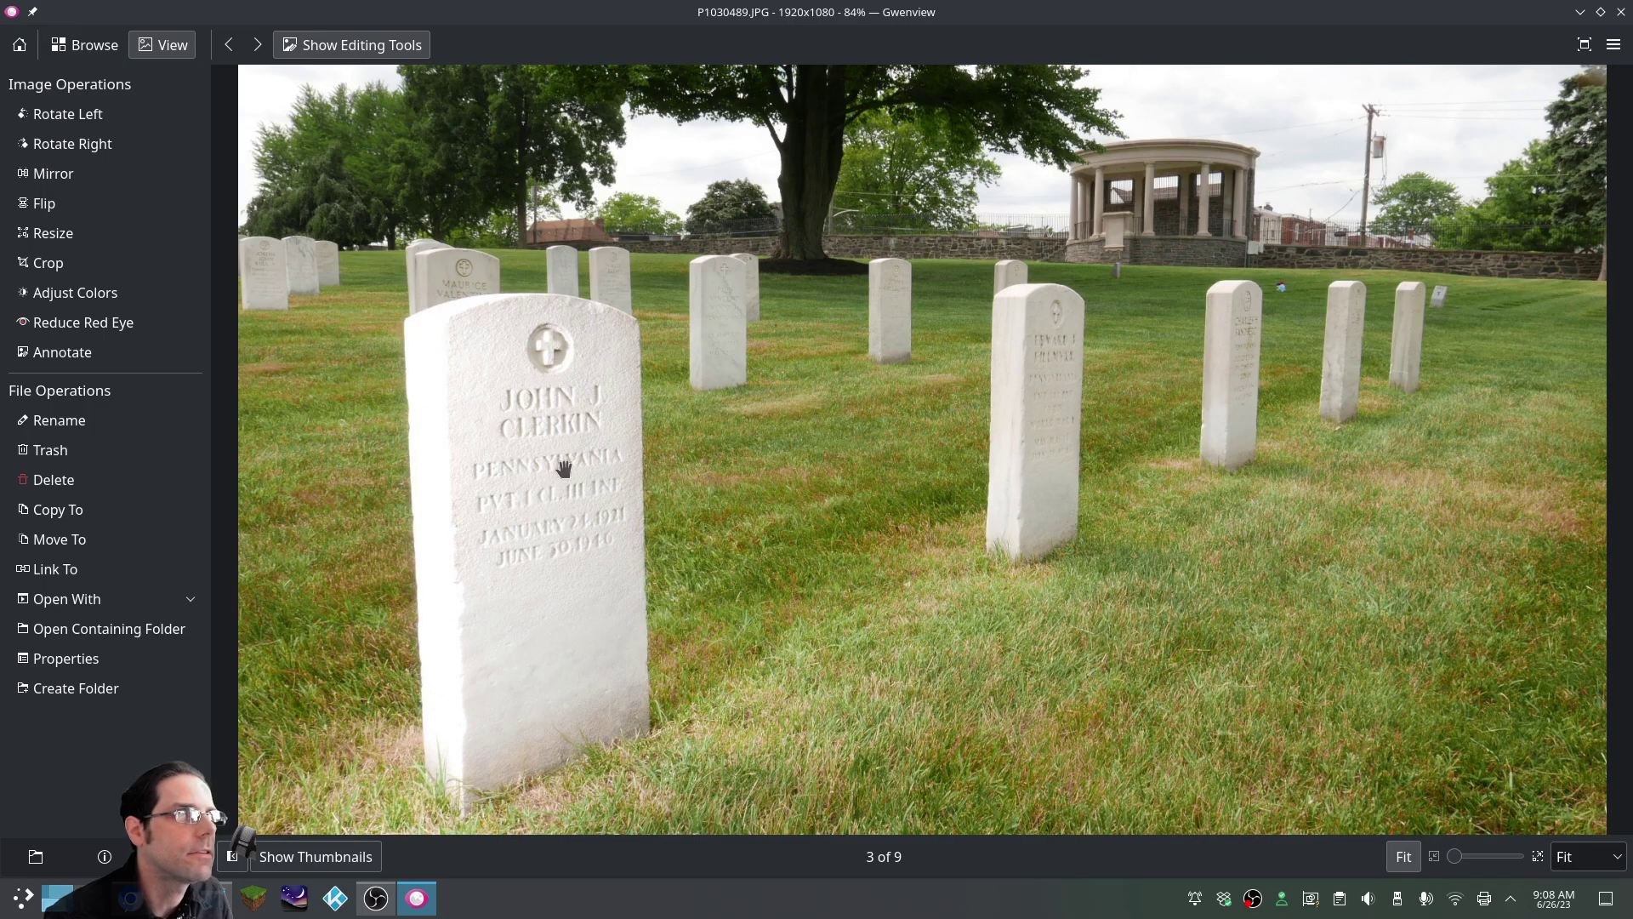
{"action": "left_click", "coordinate": [258, 45]}
{"action": "left_click", "coordinate": [257, 45]}
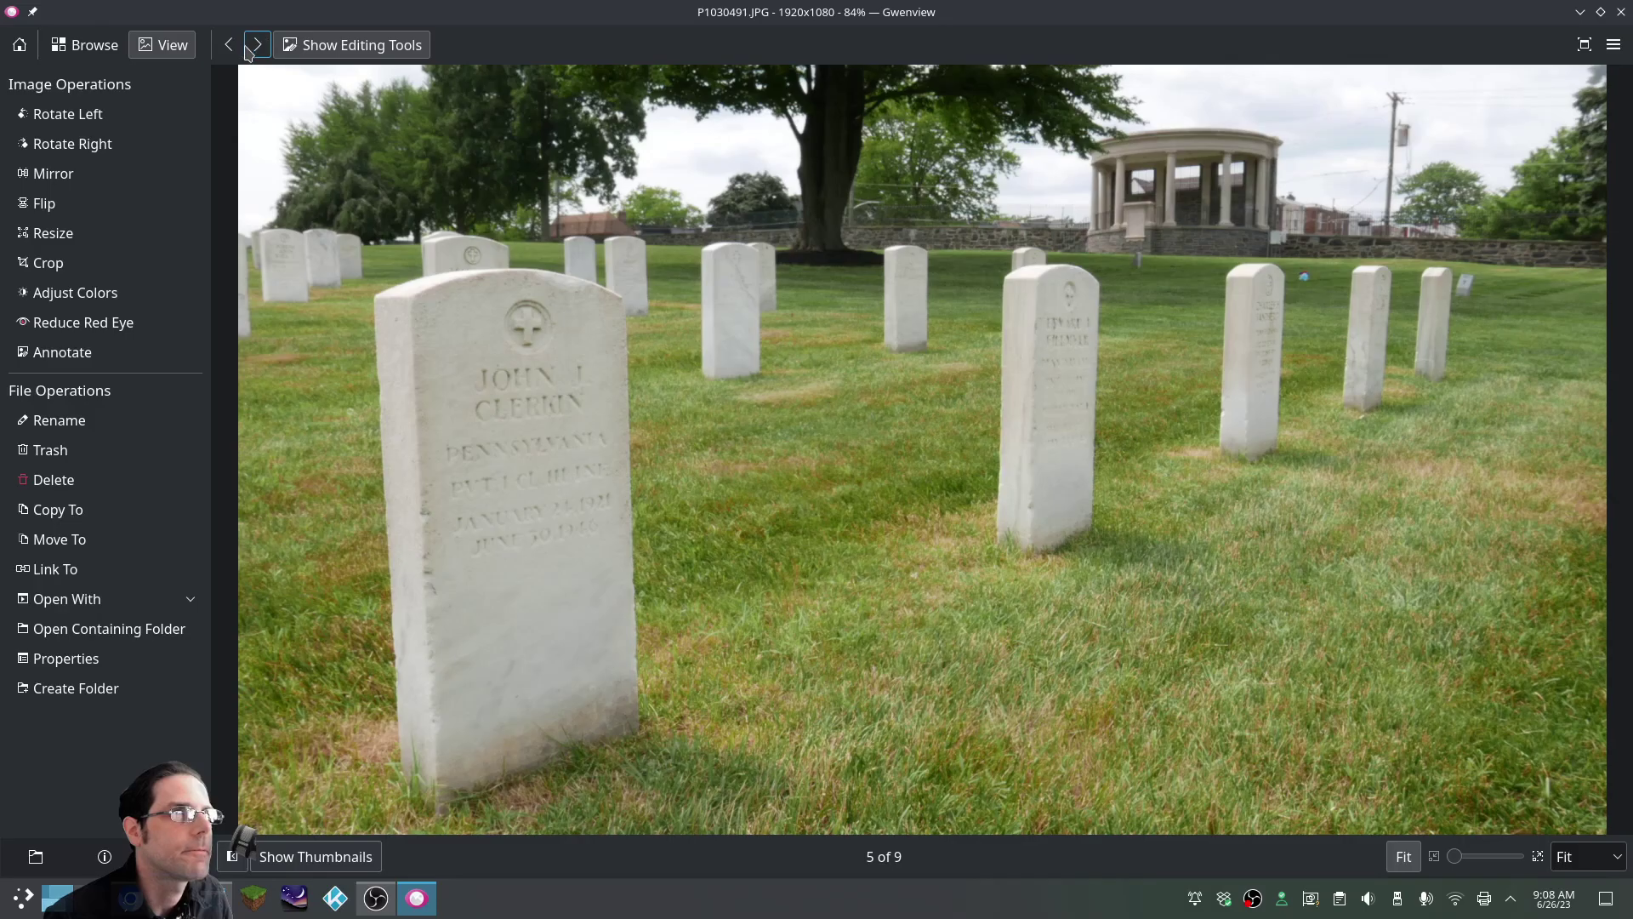
{"action": "left_click", "coordinate": [227, 44]}
{"action": "left_click", "coordinate": [223, 45]}
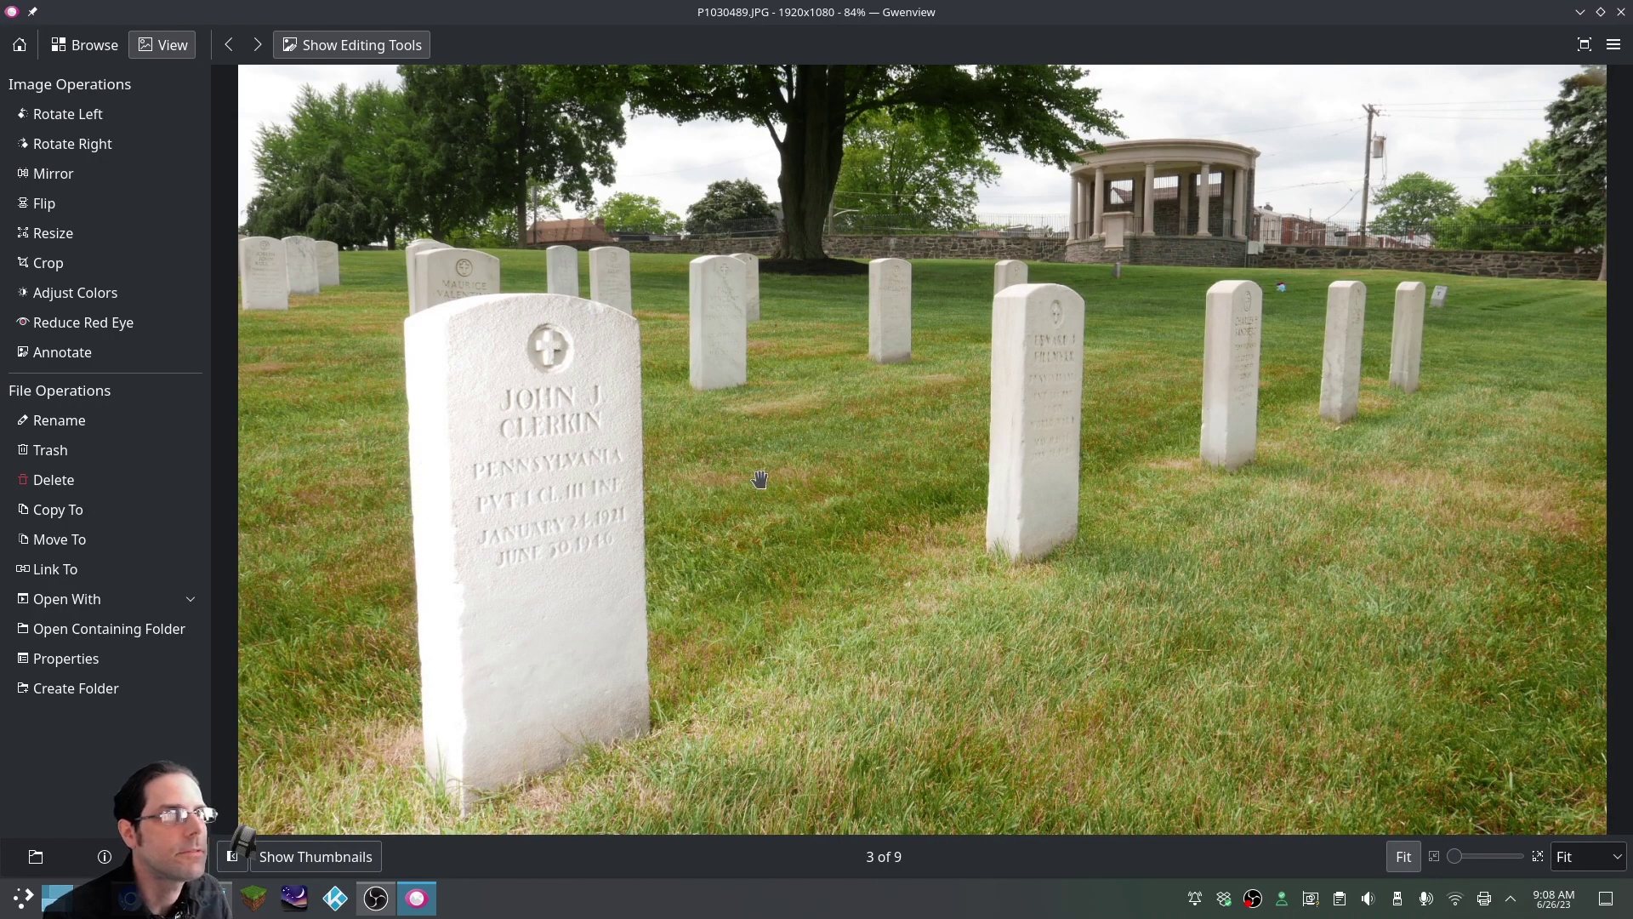
{"action": "left_click", "coordinate": [257, 45]}
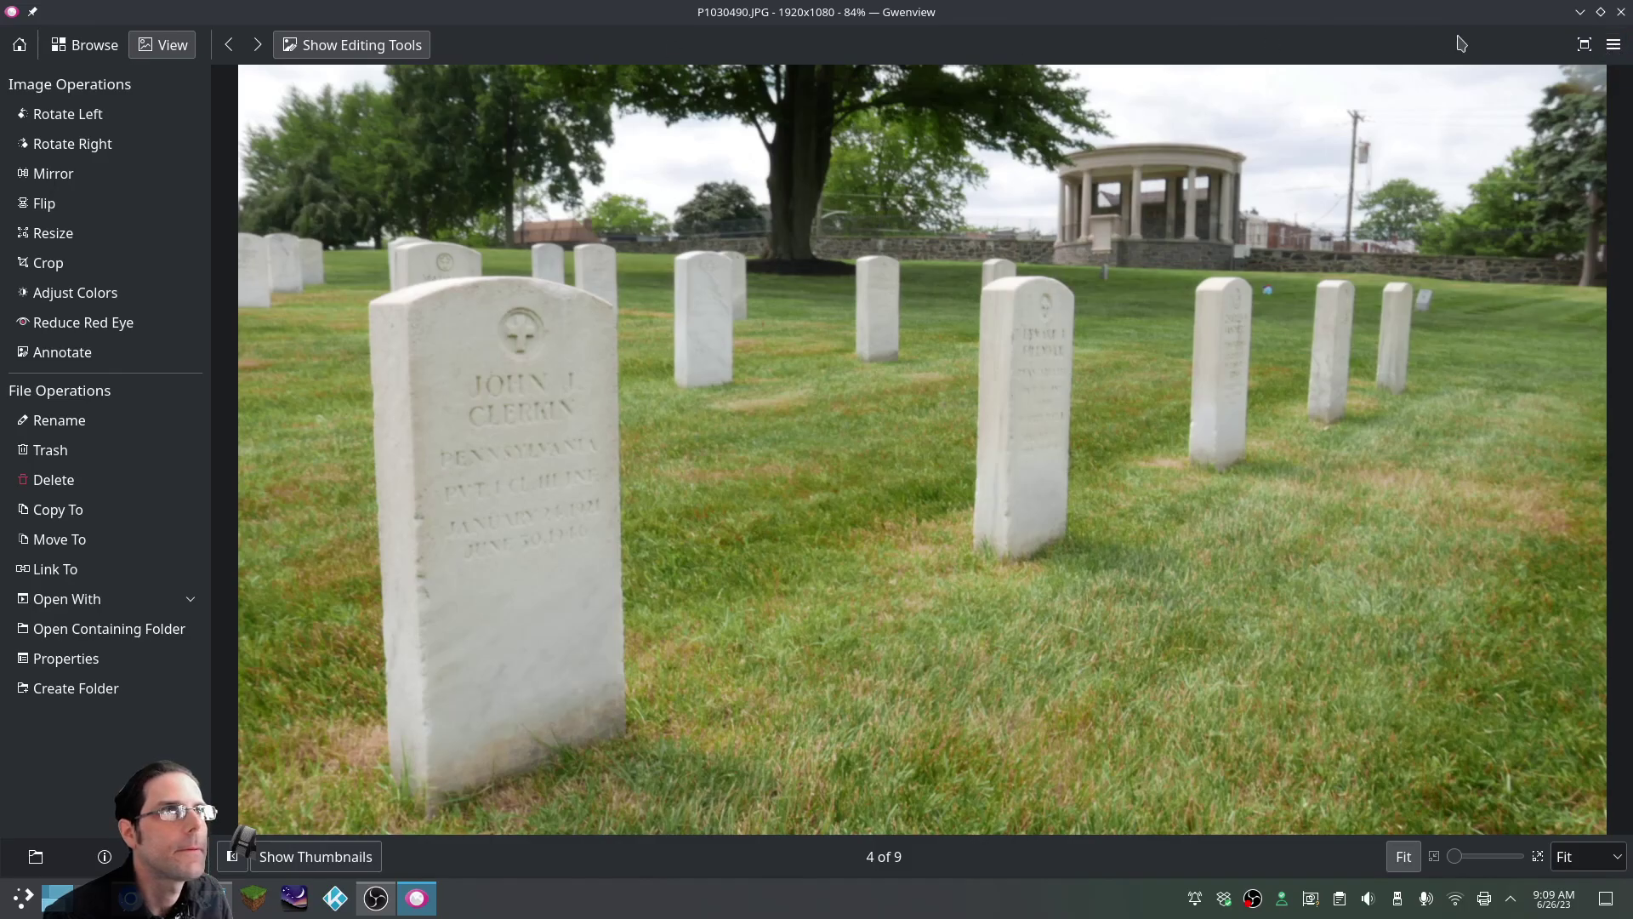
{"action": "left_click", "coordinate": [237, 57]}
{"action": "left_click", "coordinate": [237, 56]}
{"action": "left_click", "coordinate": [237, 56]}
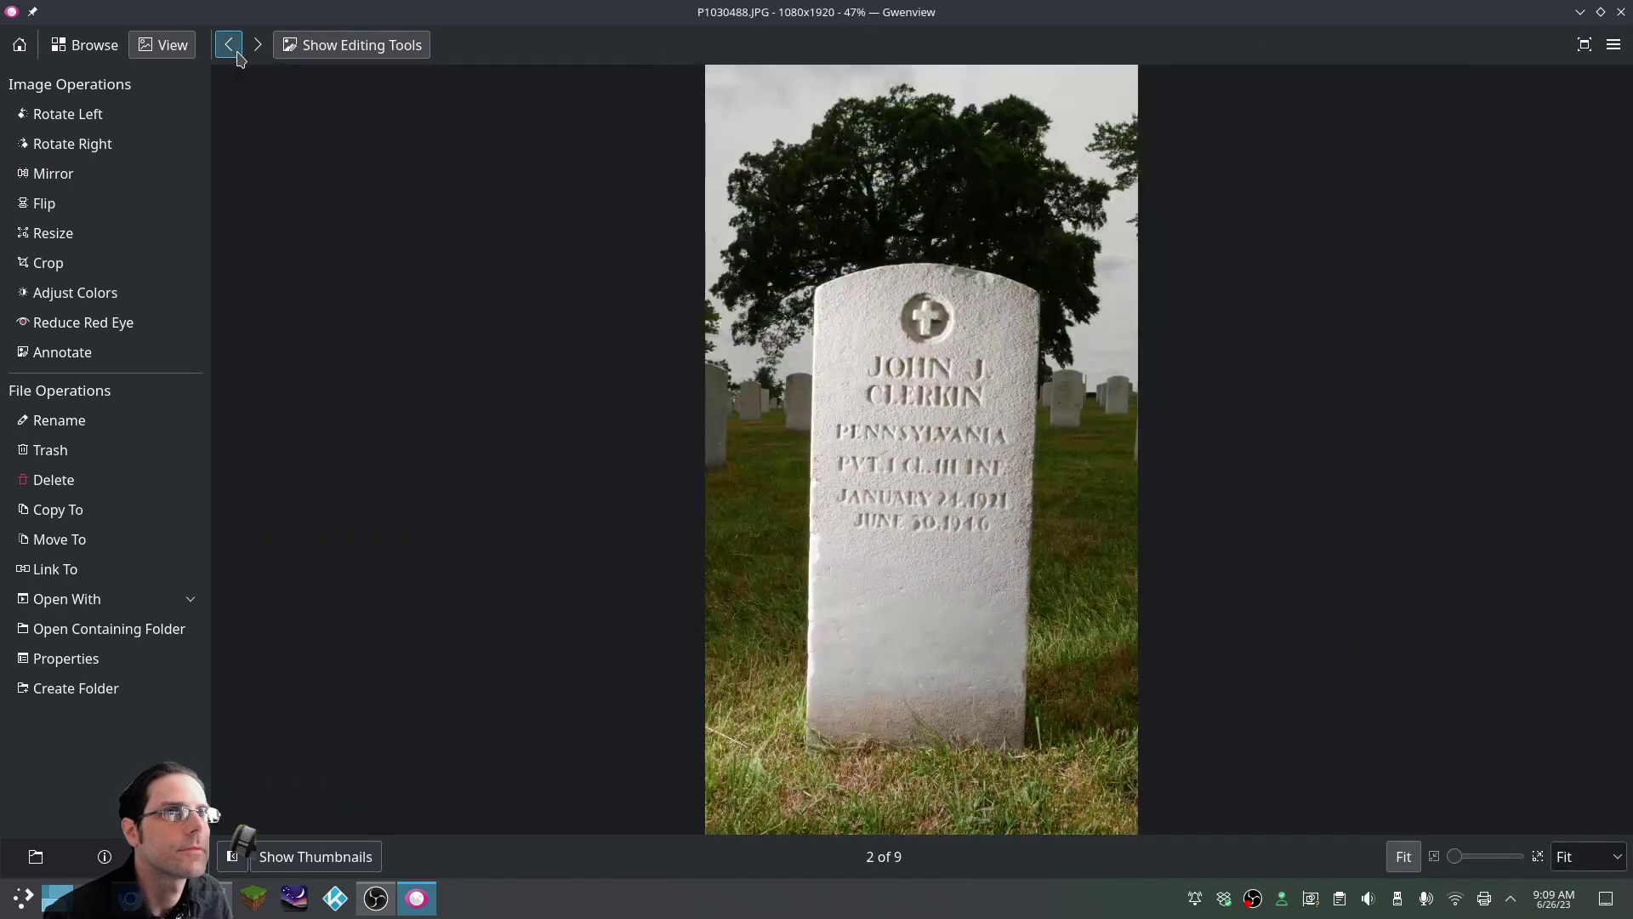
{"action": "left_click", "coordinate": [237, 56]}
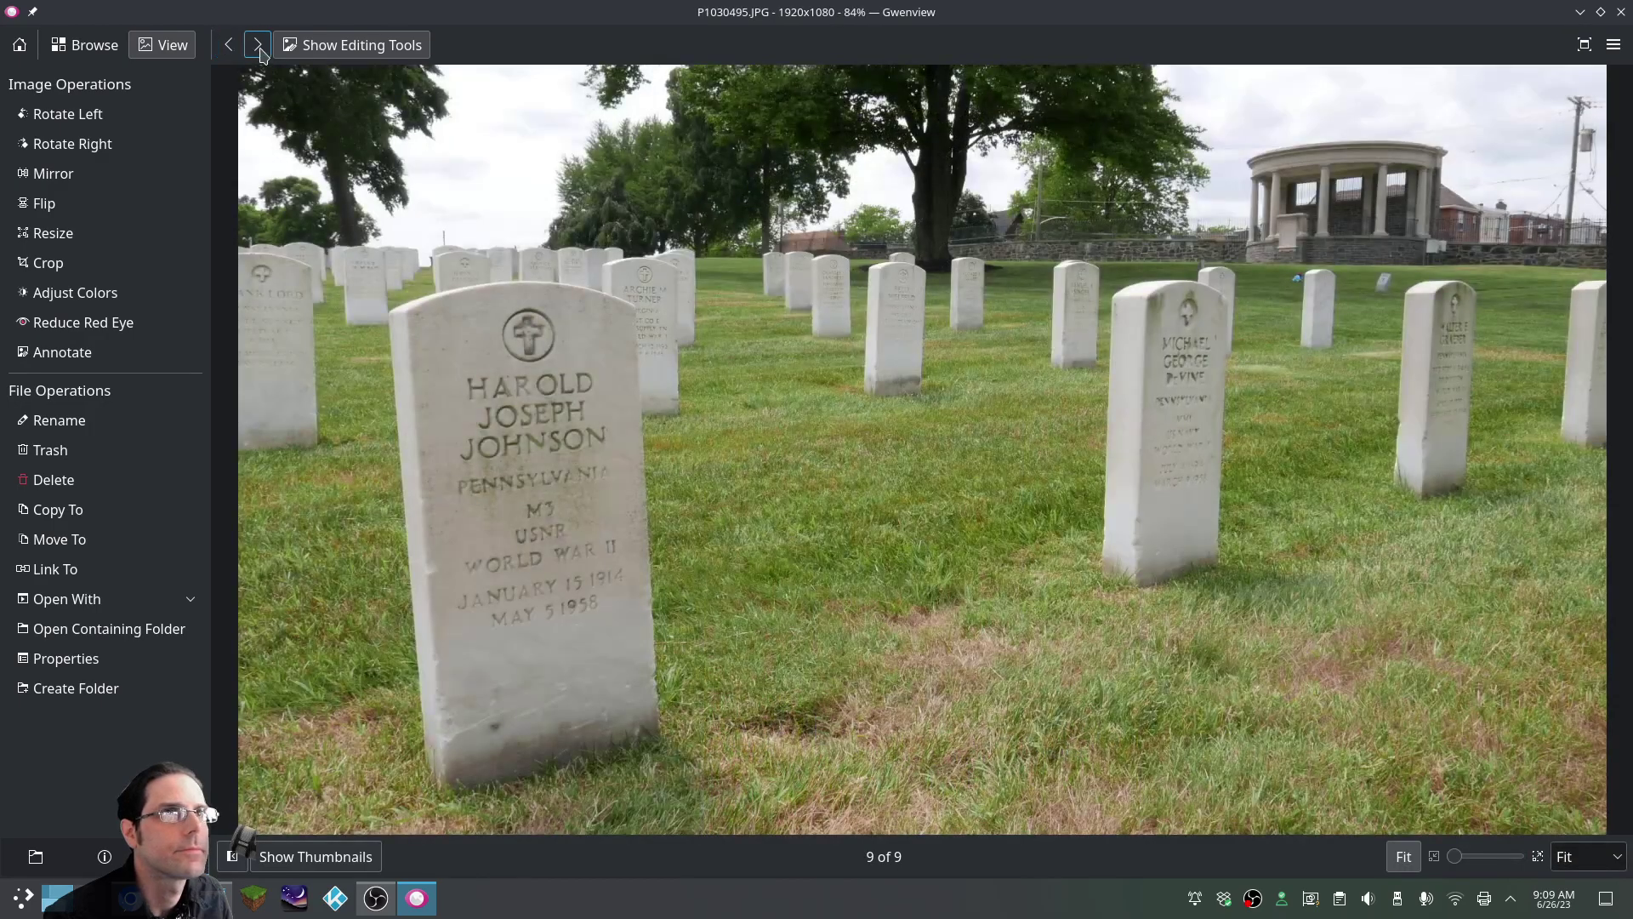
{"action": "left_click", "coordinate": [258, 52]}
{"action": "left_click", "coordinate": [259, 52]}
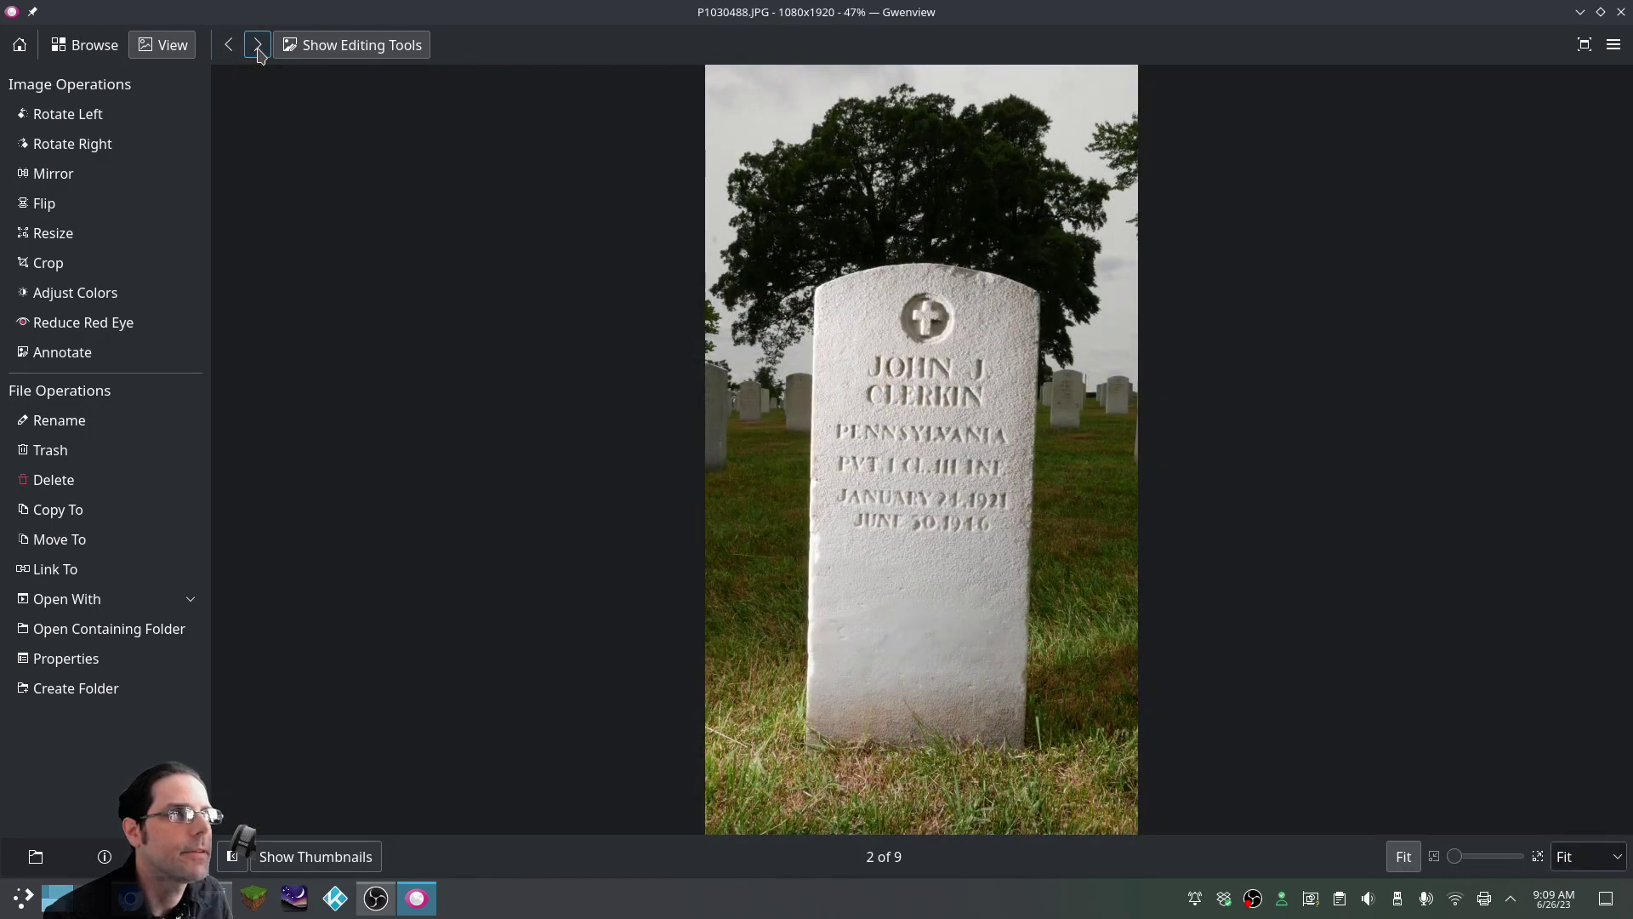
{"action": "left_click", "coordinate": [228, 45]}
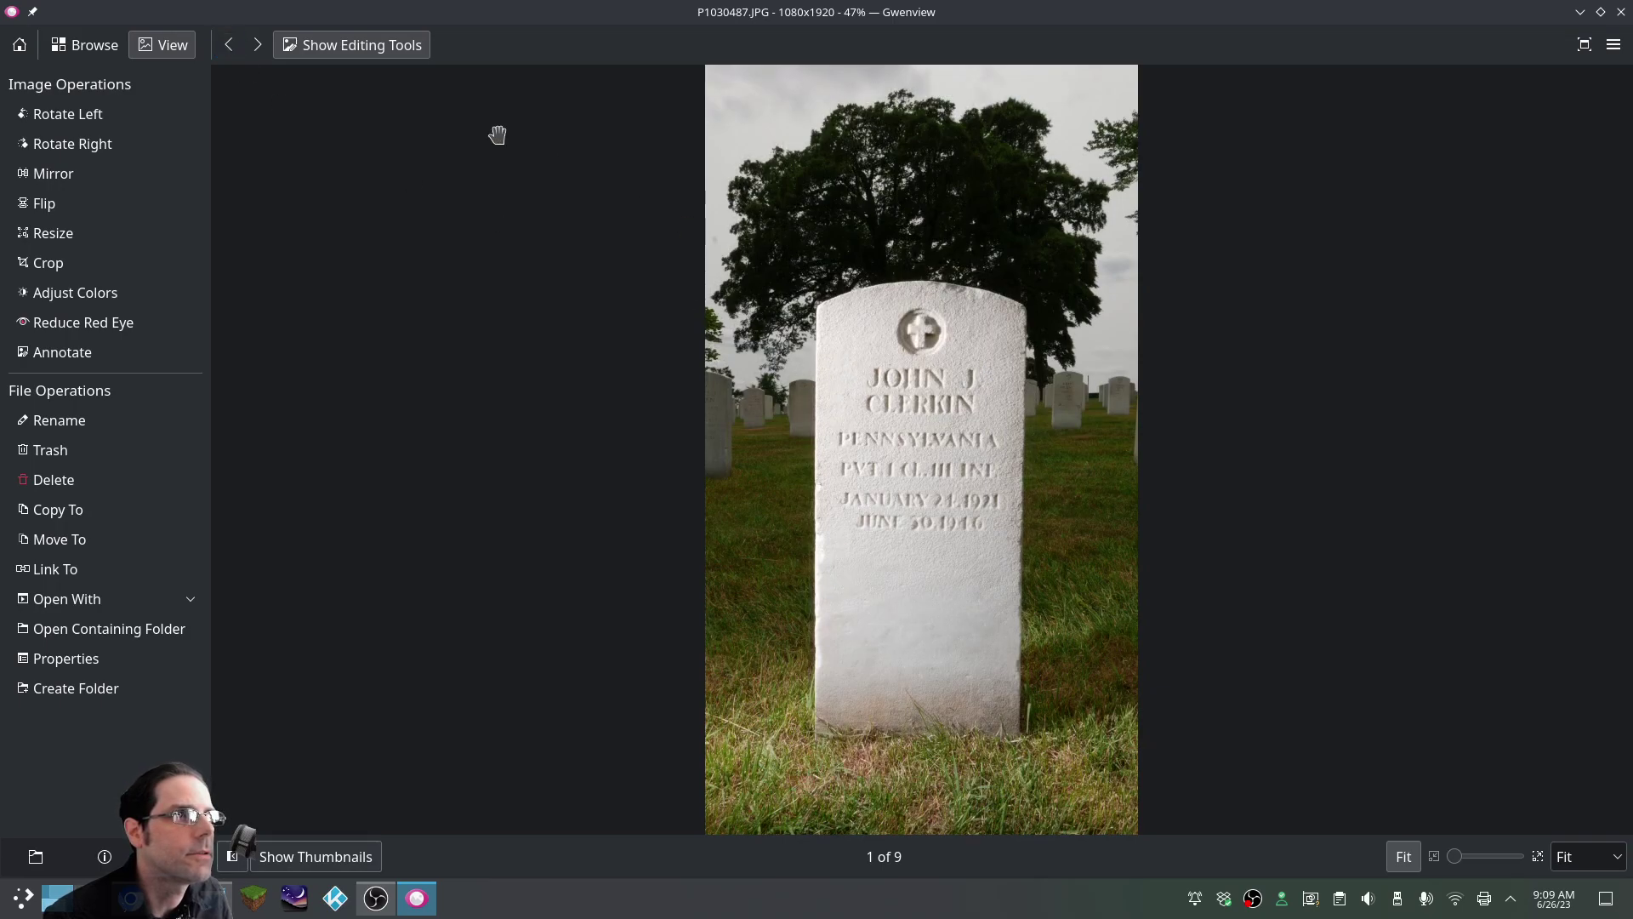
{"action": "left_click", "coordinate": [256, 46]}
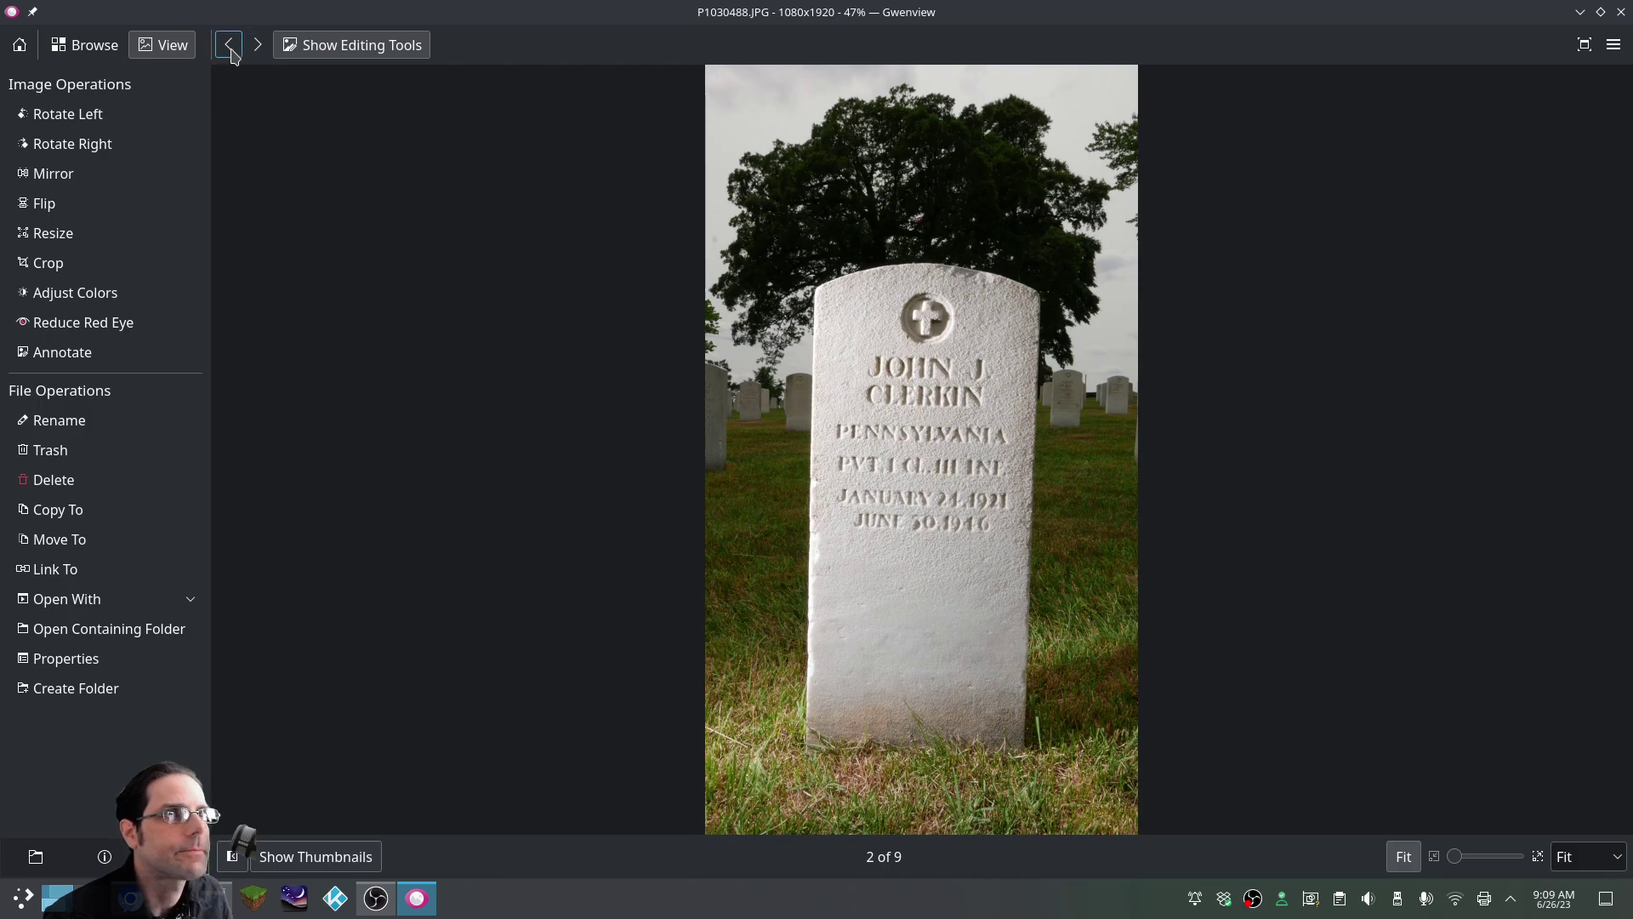
Close Gwenview and delete the rejected photos P1030487, P1030490 and P1030491
{"action": "left_click", "coordinate": [256, 49]}
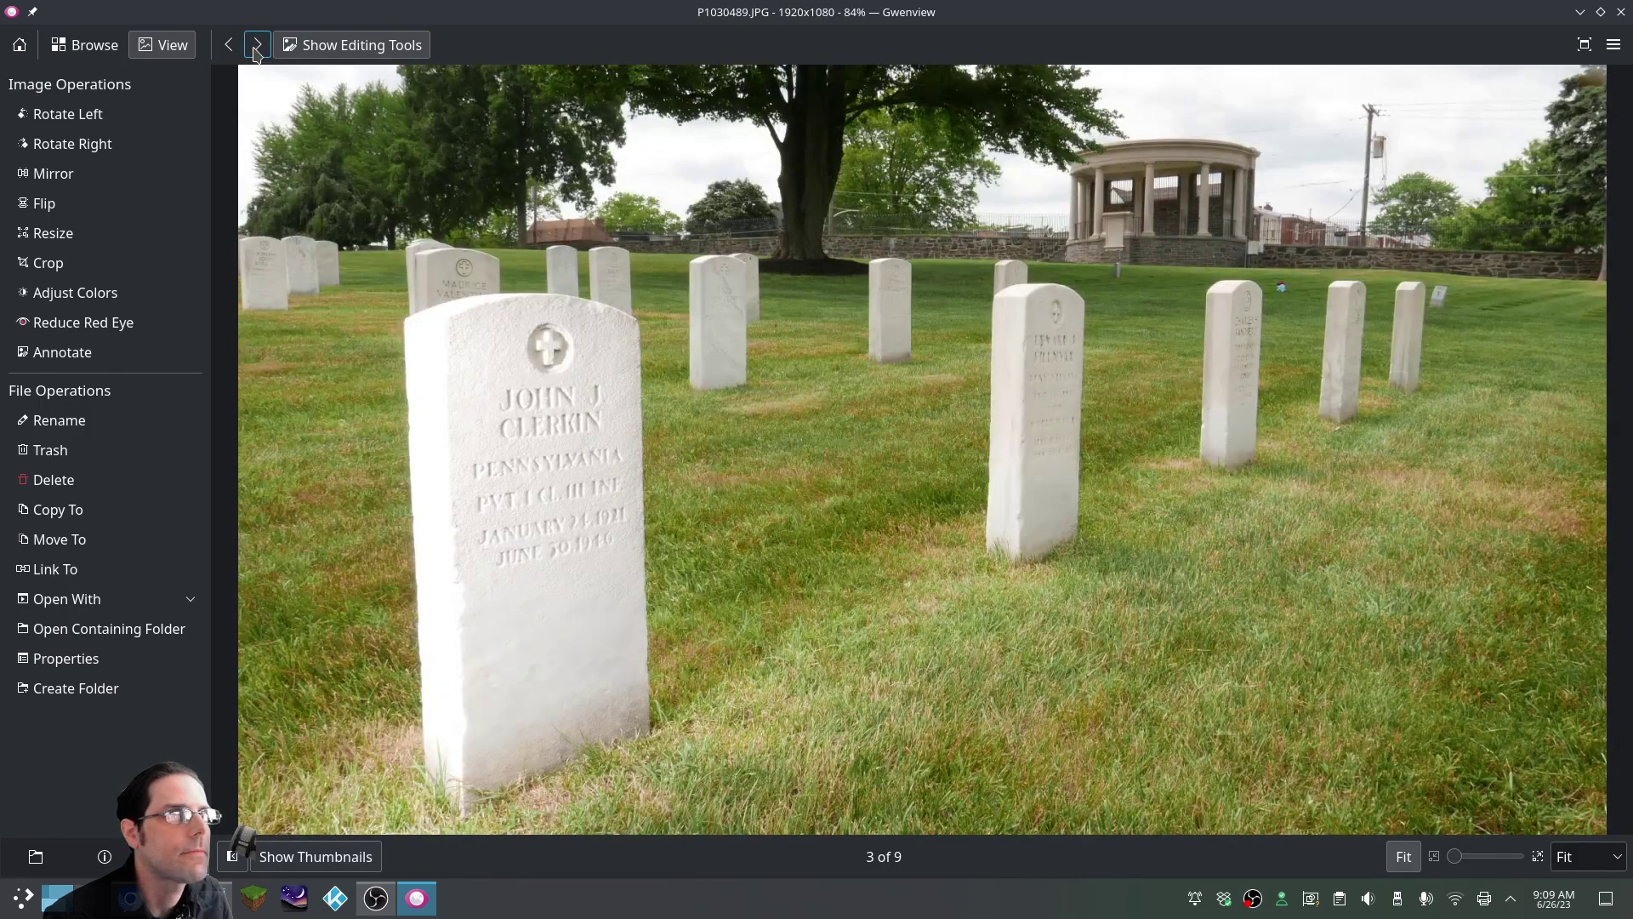
{"action": "left_click", "coordinate": [1620, 14]}
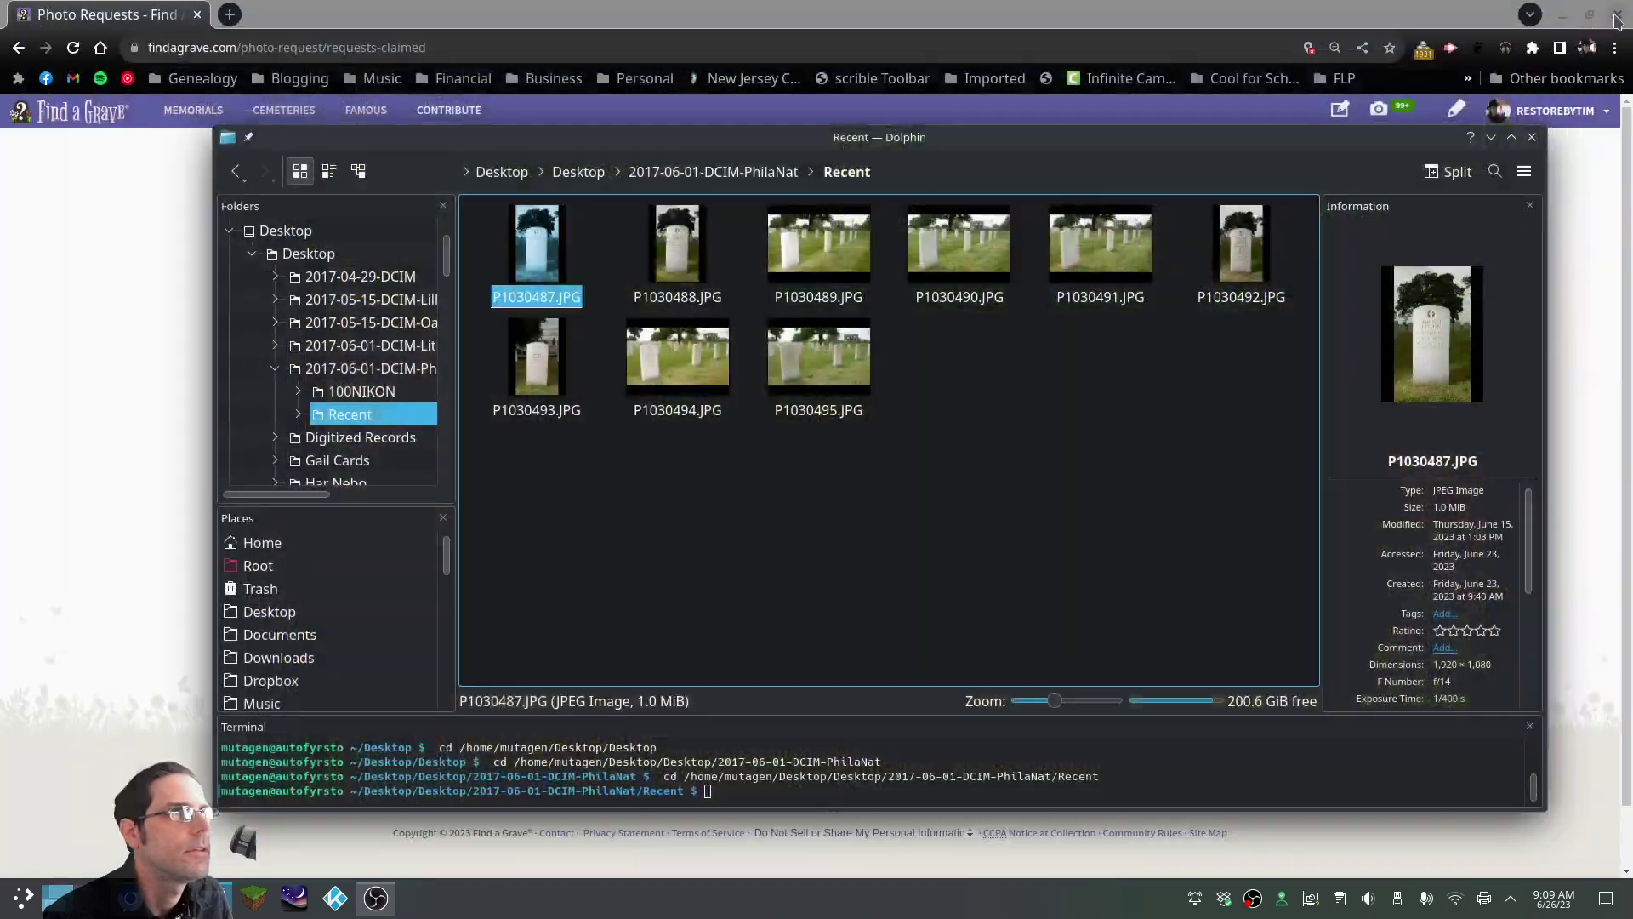
{"action": "left_click", "coordinate": [955, 248], "text": "ctrl"}
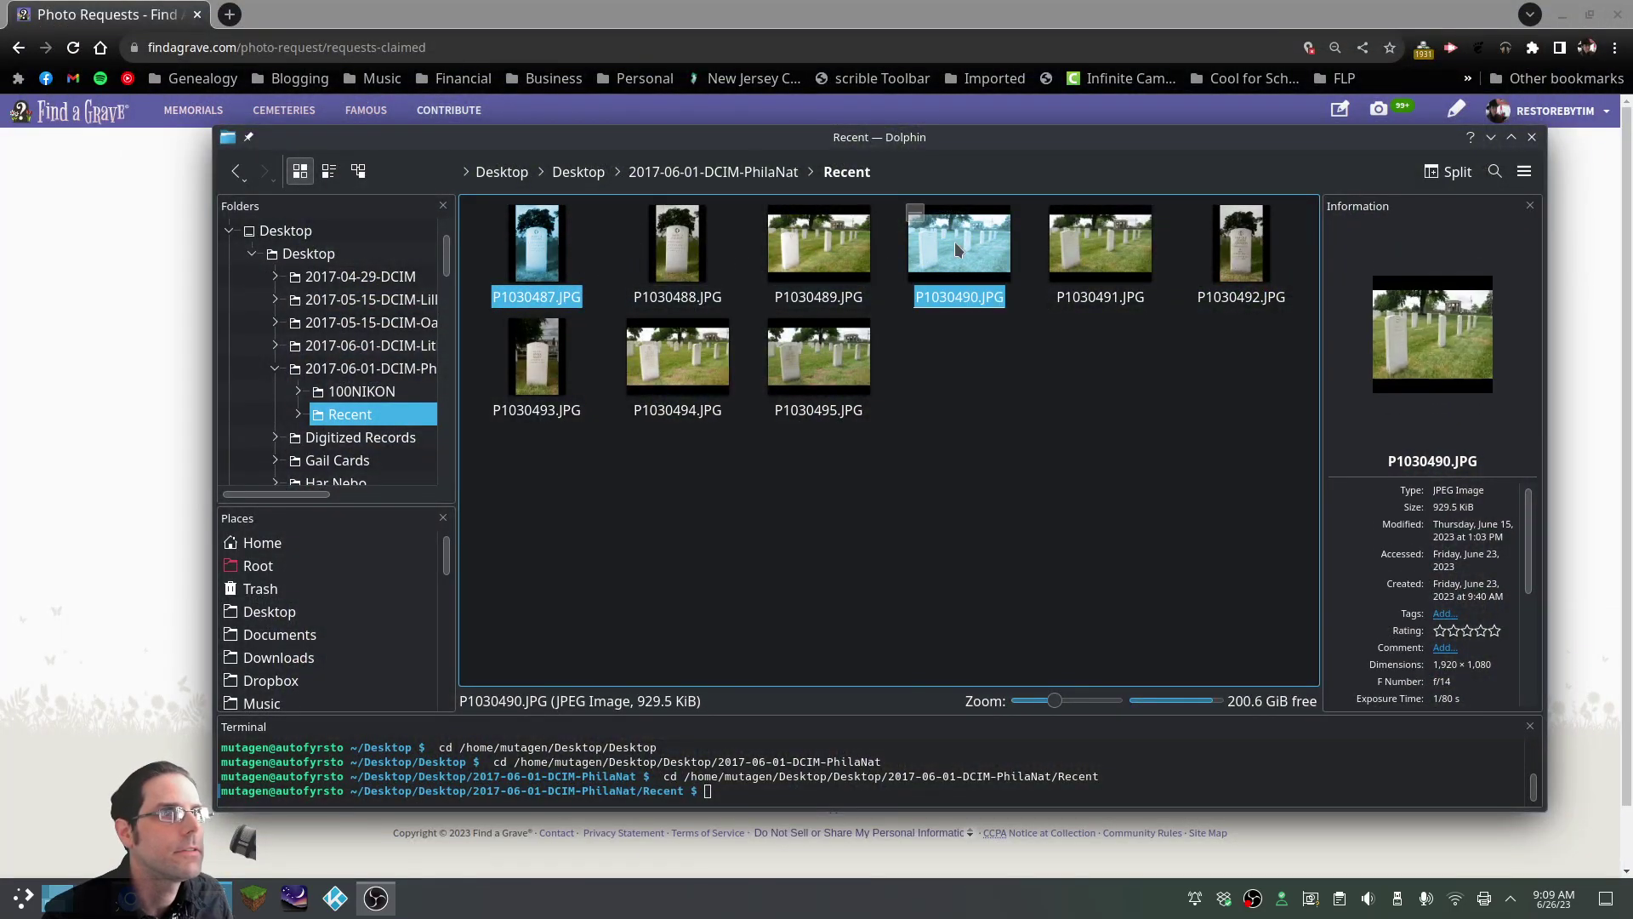
{"action": "left_click", "coordinate": [1069, 245], "text": "ctrl"}
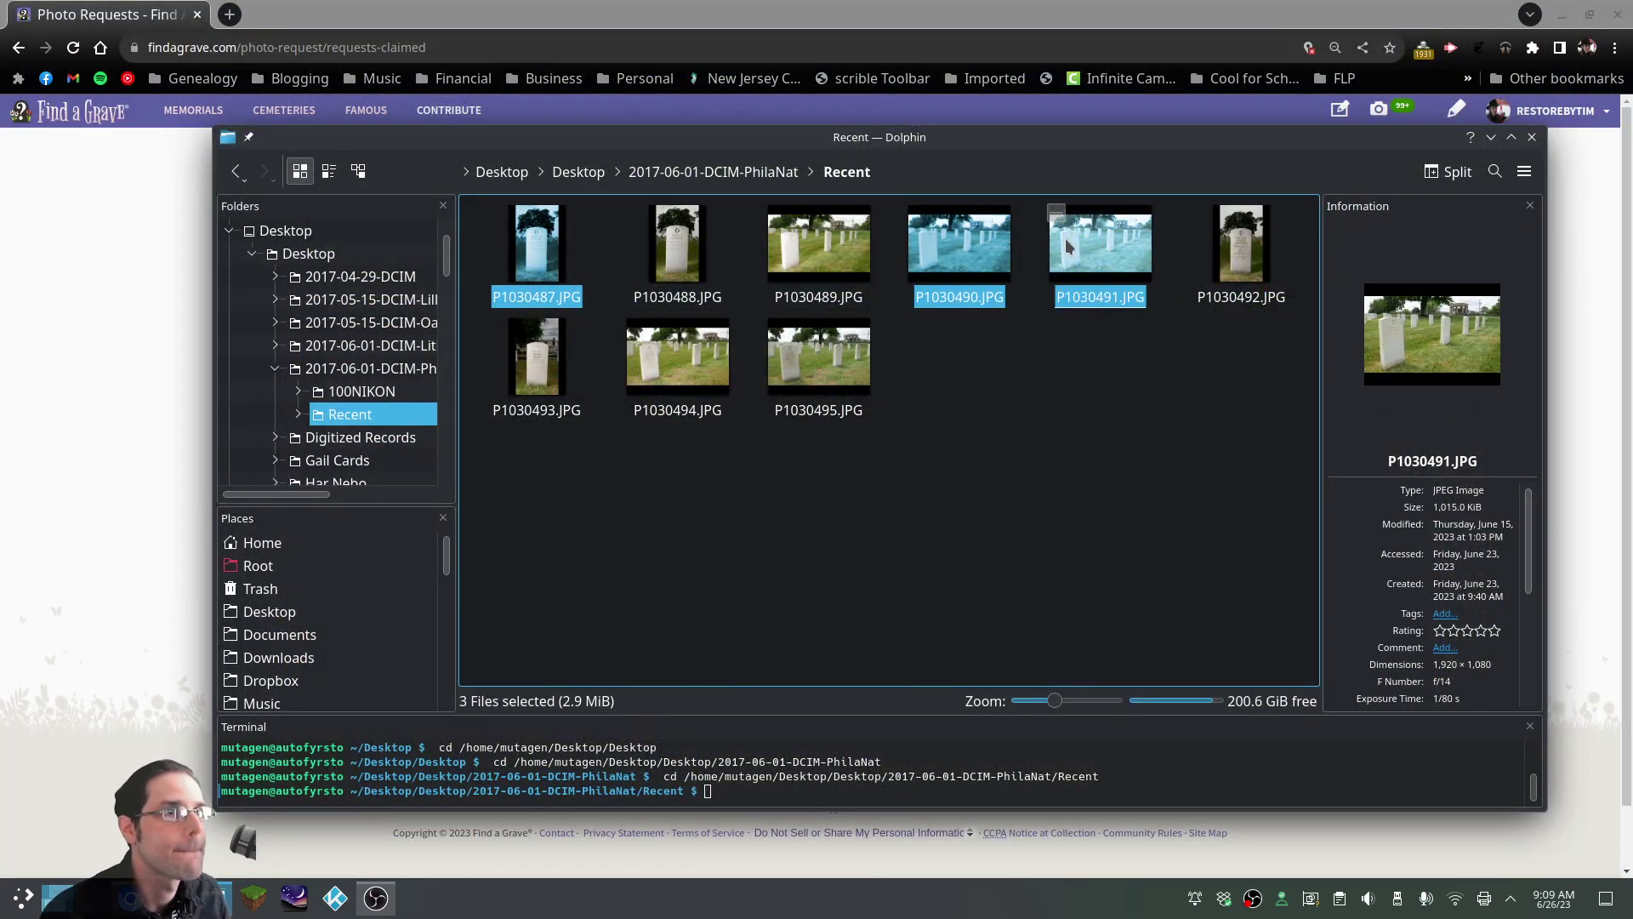
{"action": "key", "text": "Delete"}
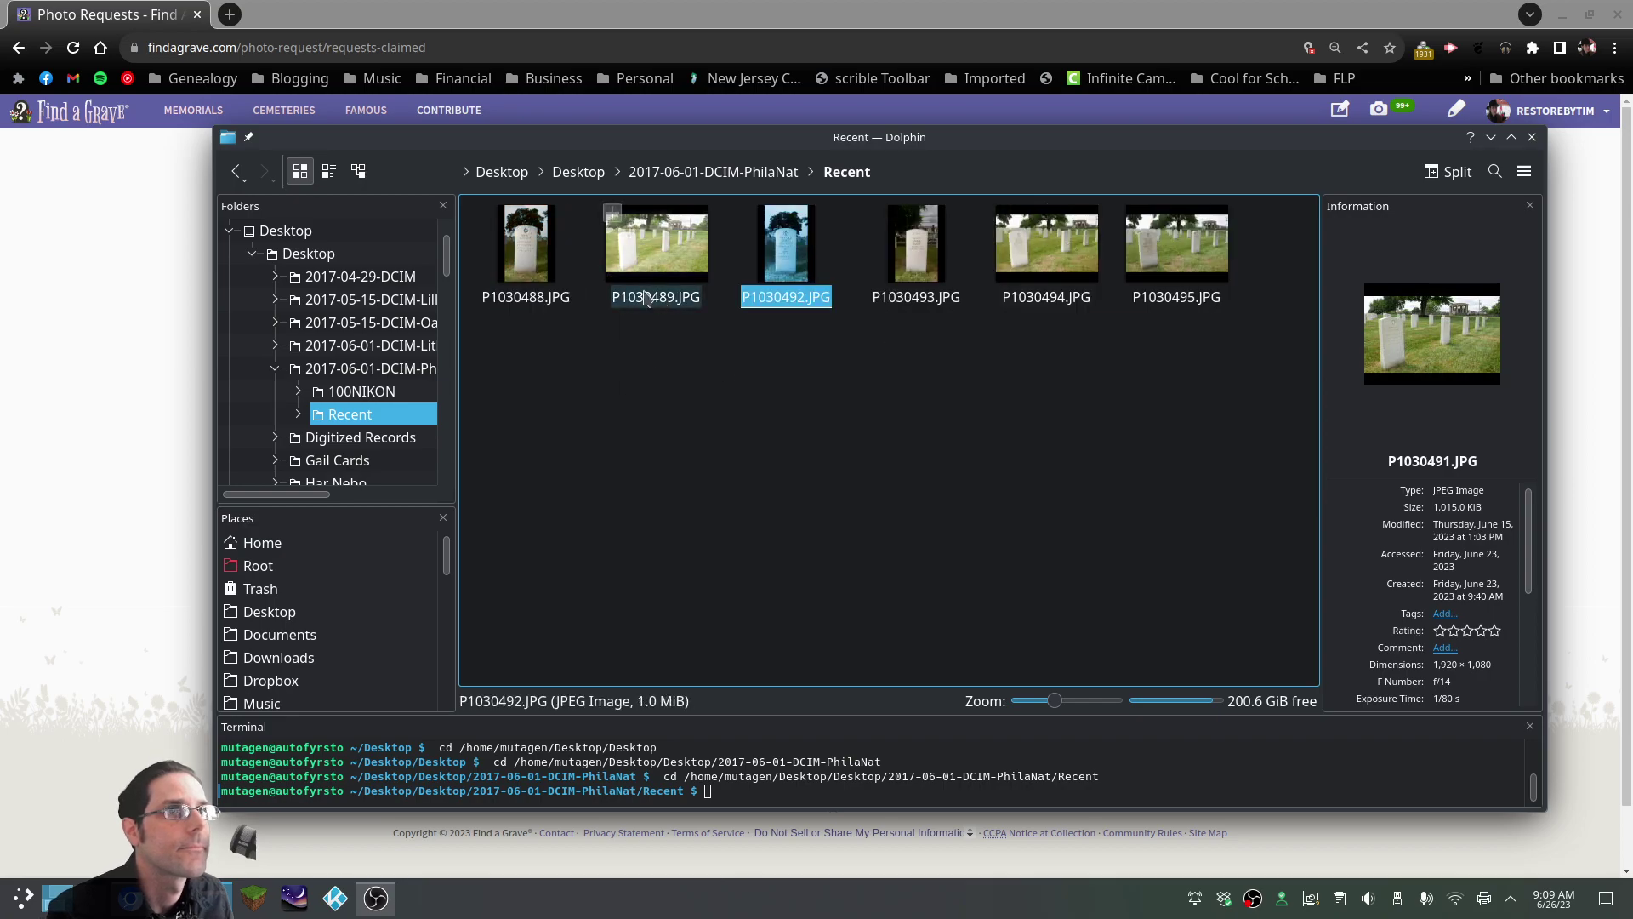
Open P1030488.JPG with GNU Image Manipulation Program
{"action": "left_click", "coordinate": [522, 327]}
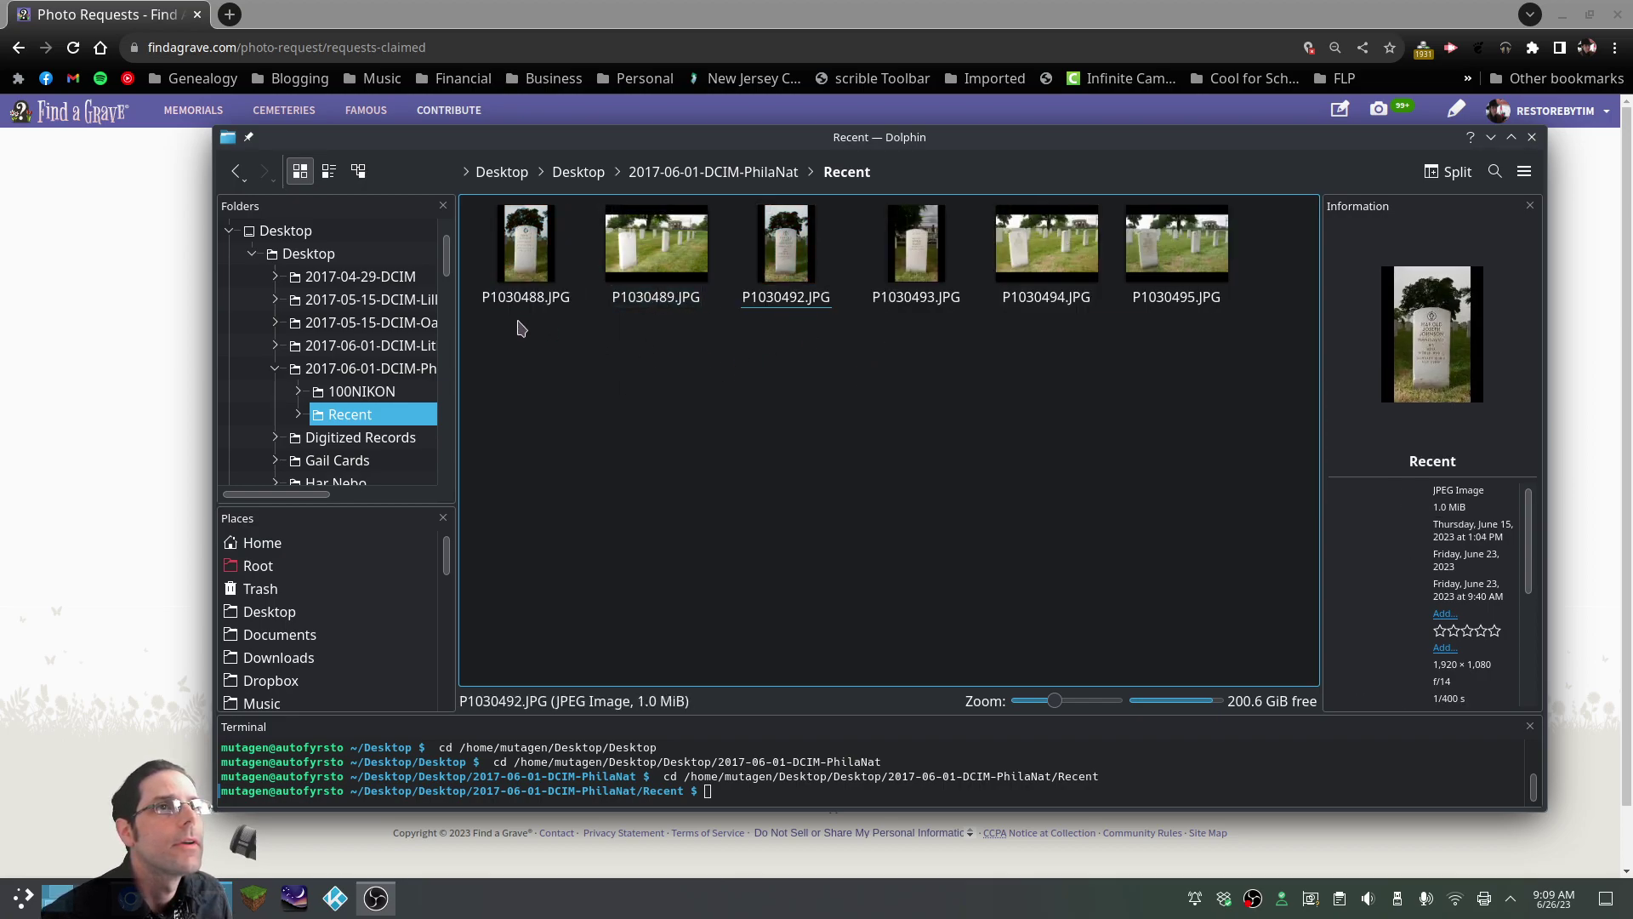
{"action": "right_click", "coordinate": [531, 260]}
{"action": "mouse_move", "coordinate": [559, 297]}
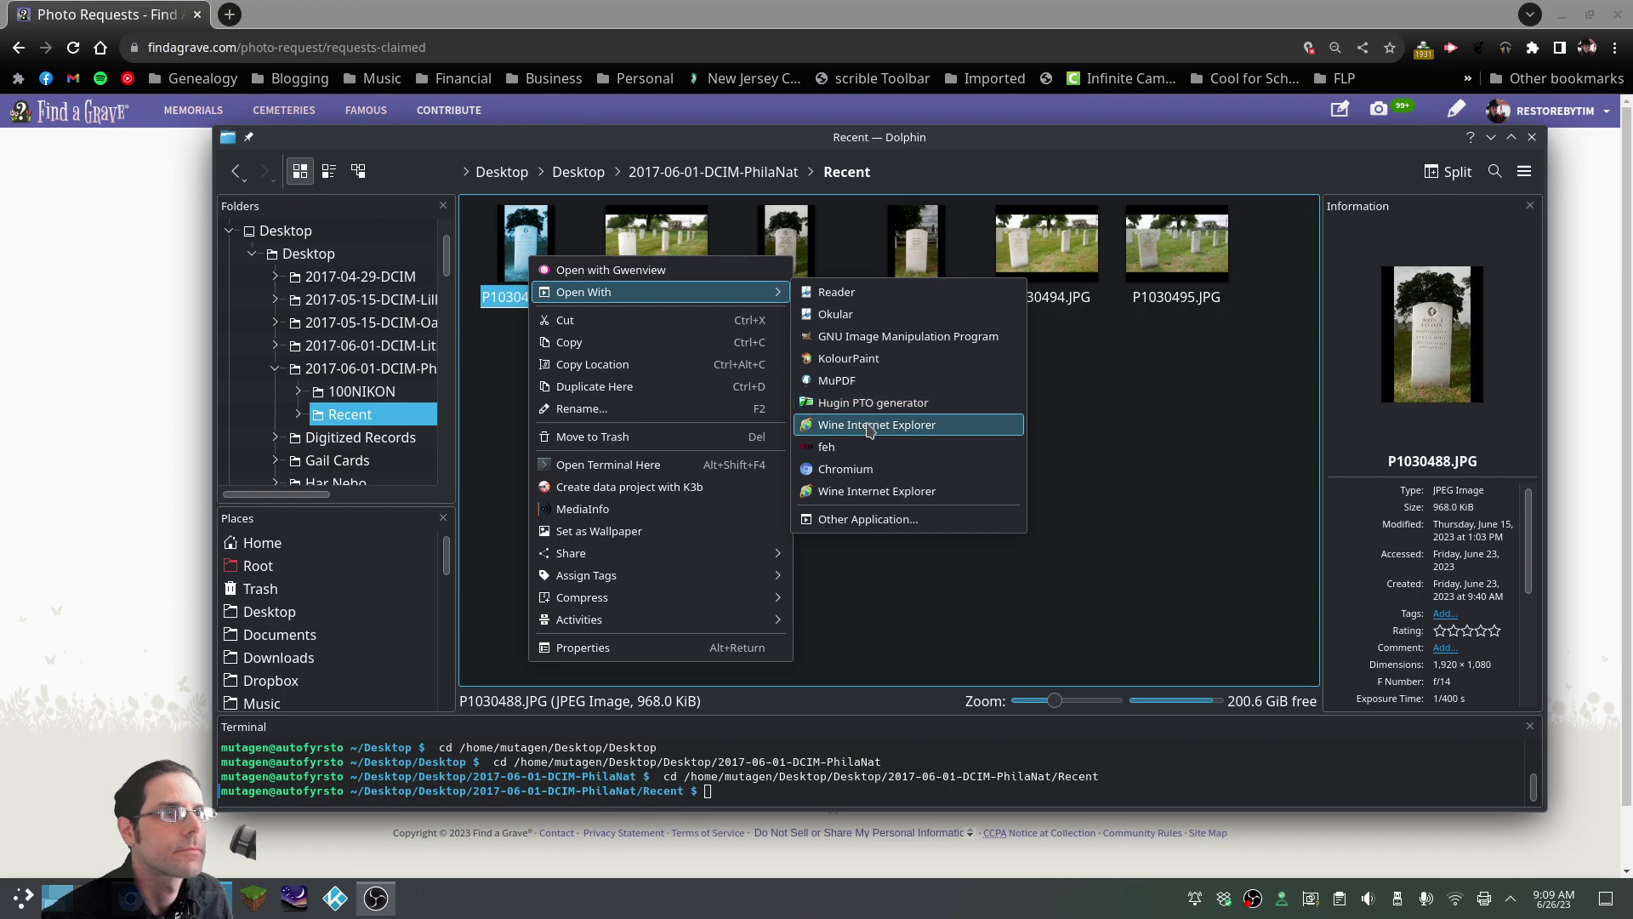
{"action": "left_click", "coordinate": [848, 337]}
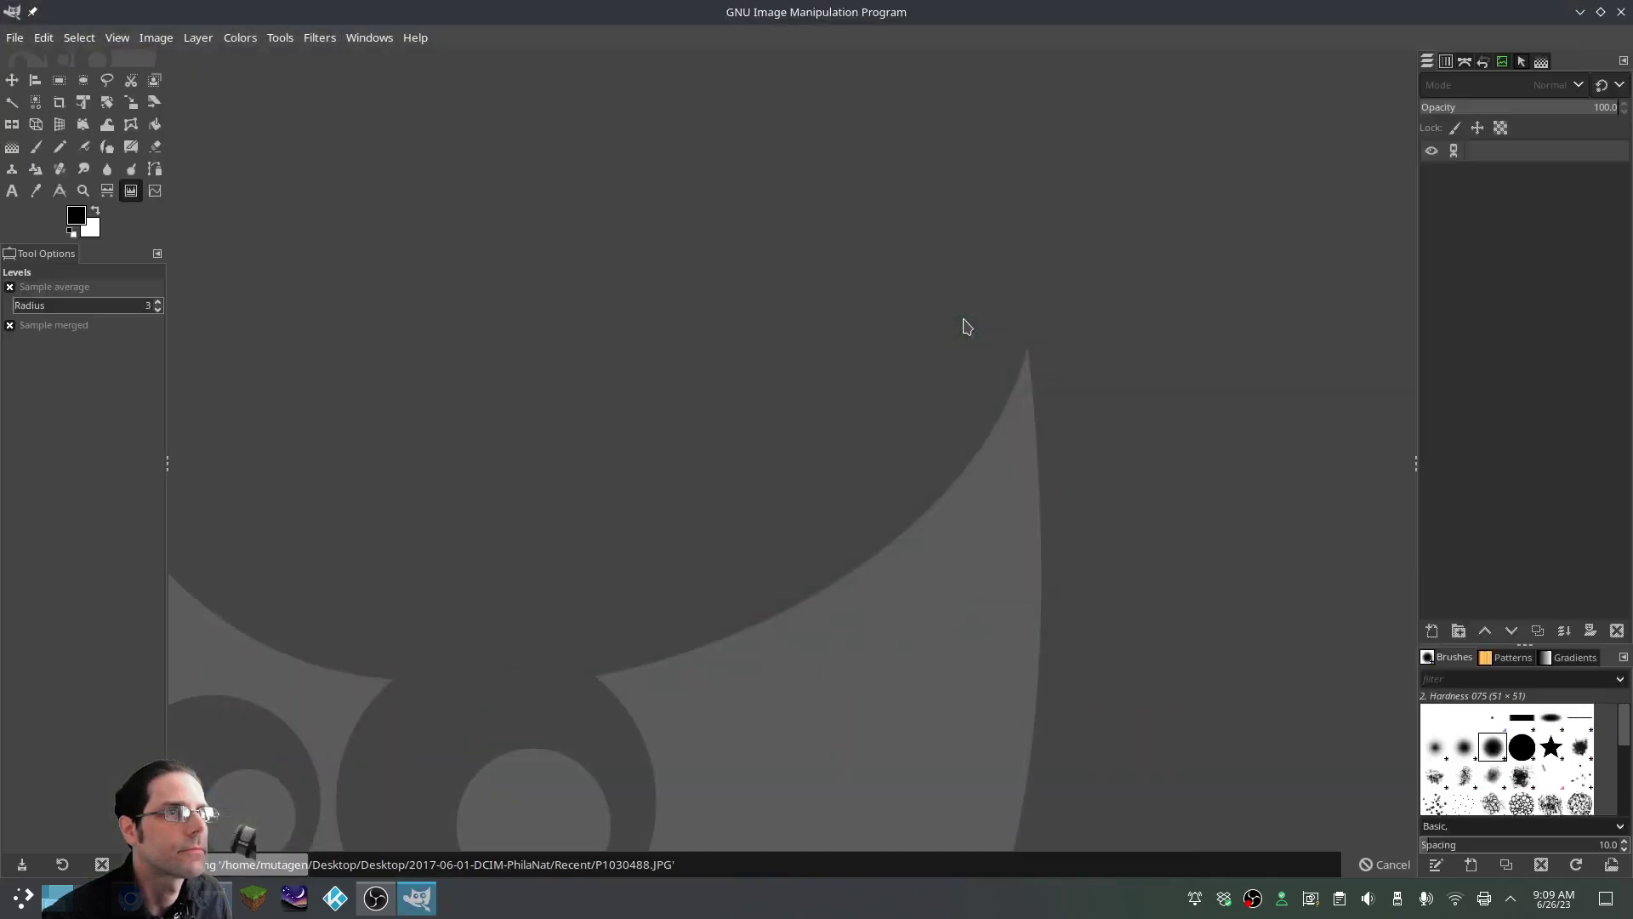
Rotate the photo layer about its centre by -1.36 degrees to straighten the headstone
{"action": "scroll", "coordinate": [993, 368], "scroll_direction": "down", "scroll_amount": 2}
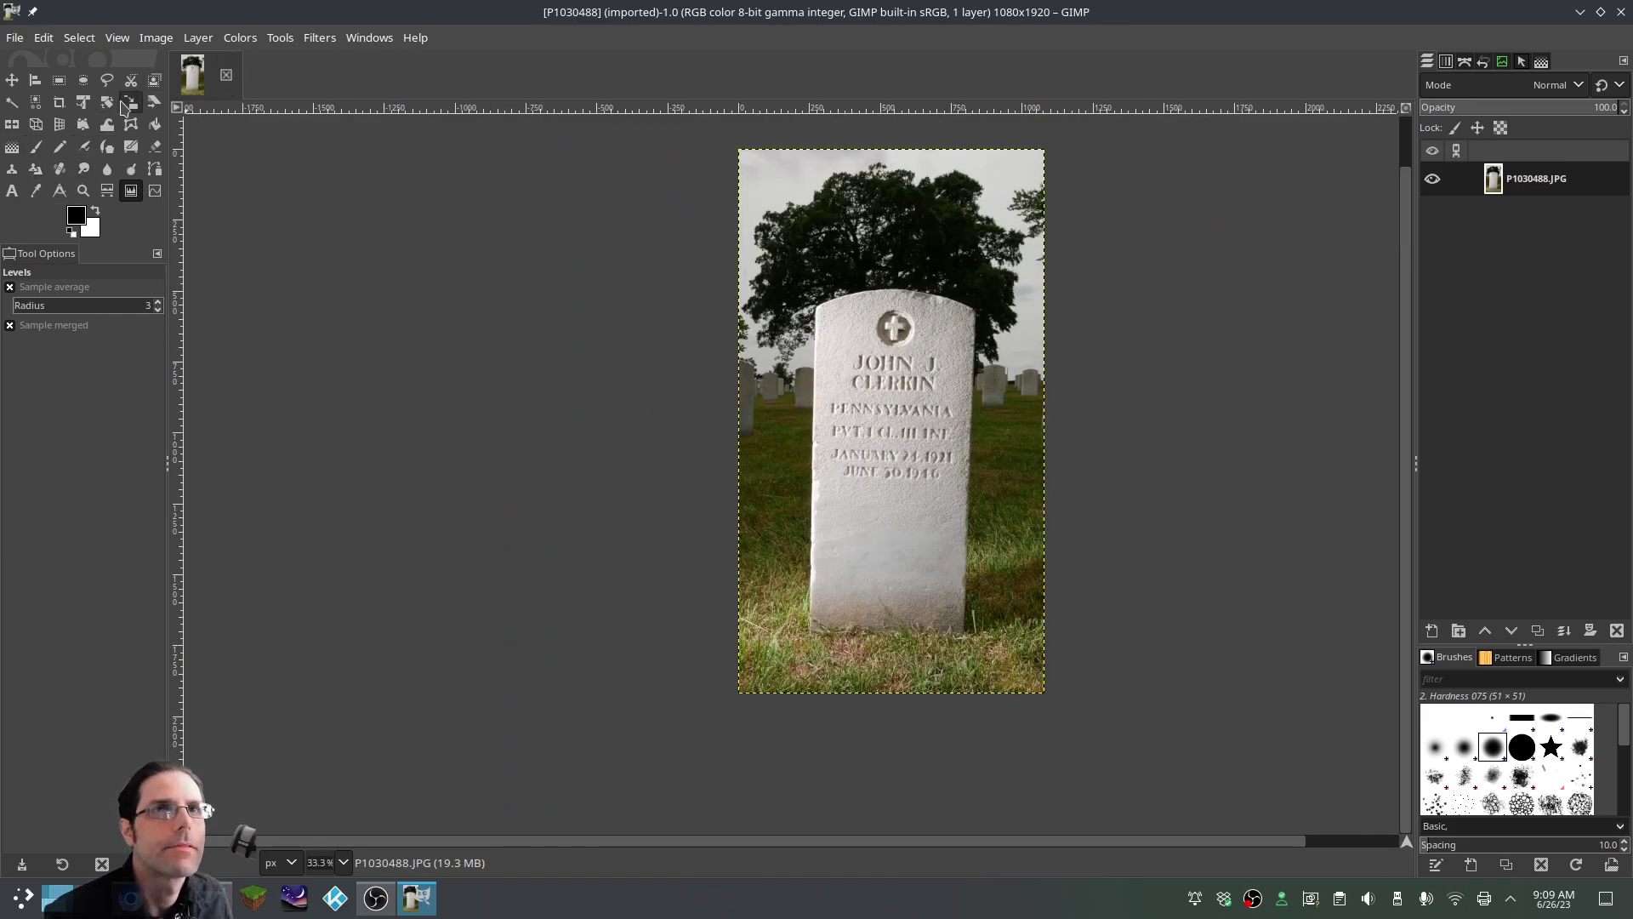
{"action": "left_click", "coordinate": [107, 102]}
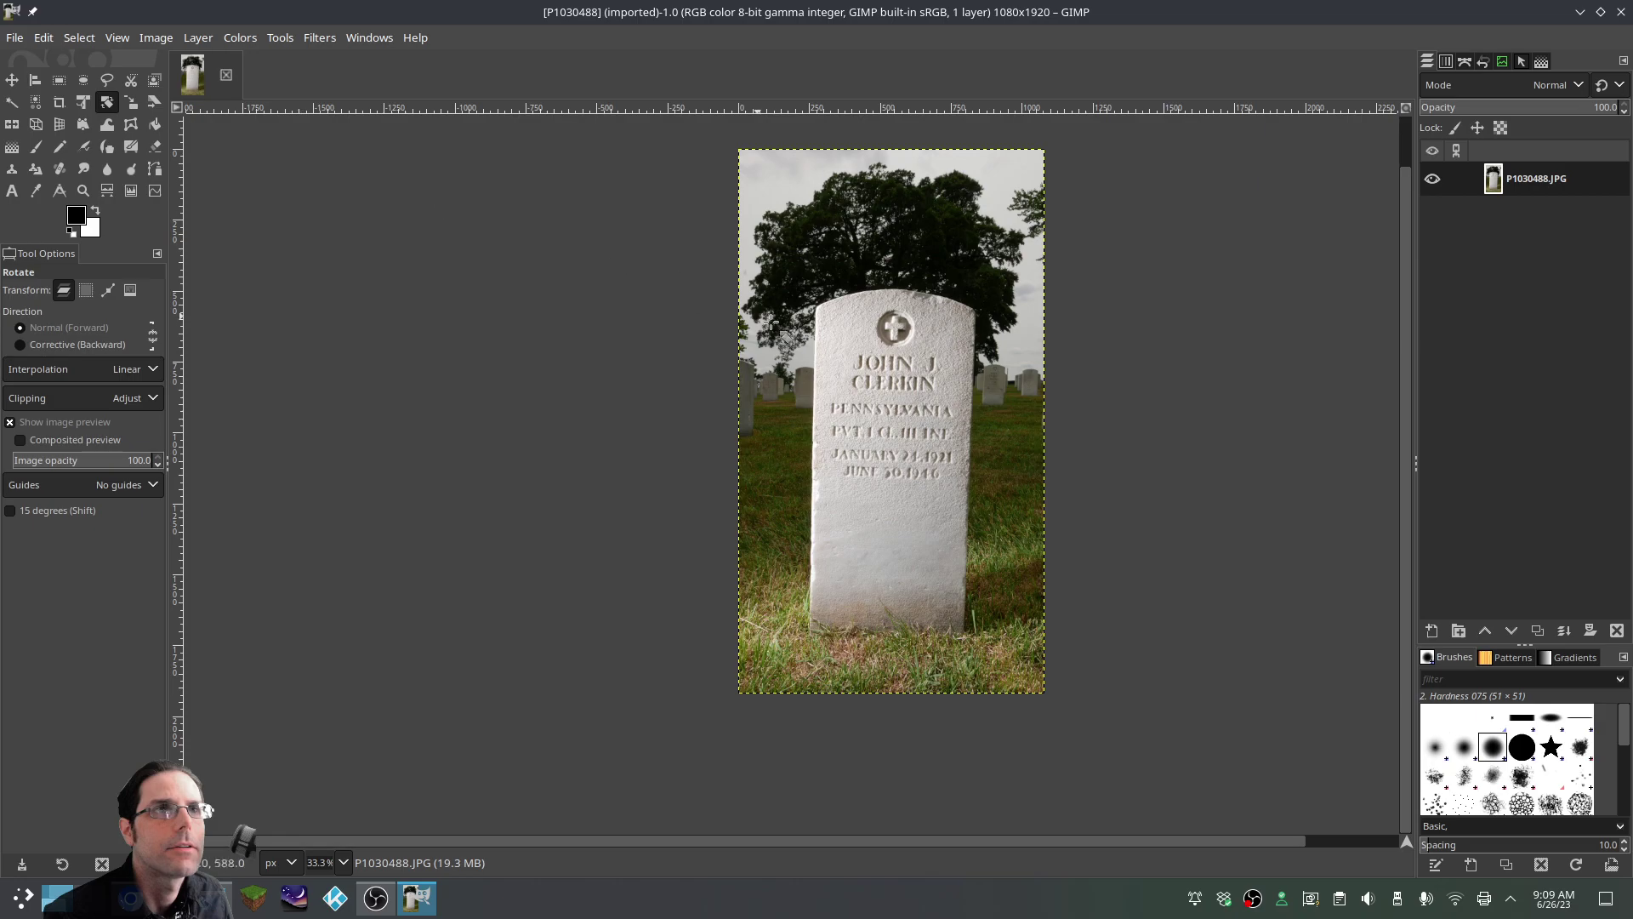
{"action": "left_click", "coordinate": [876, 421]}
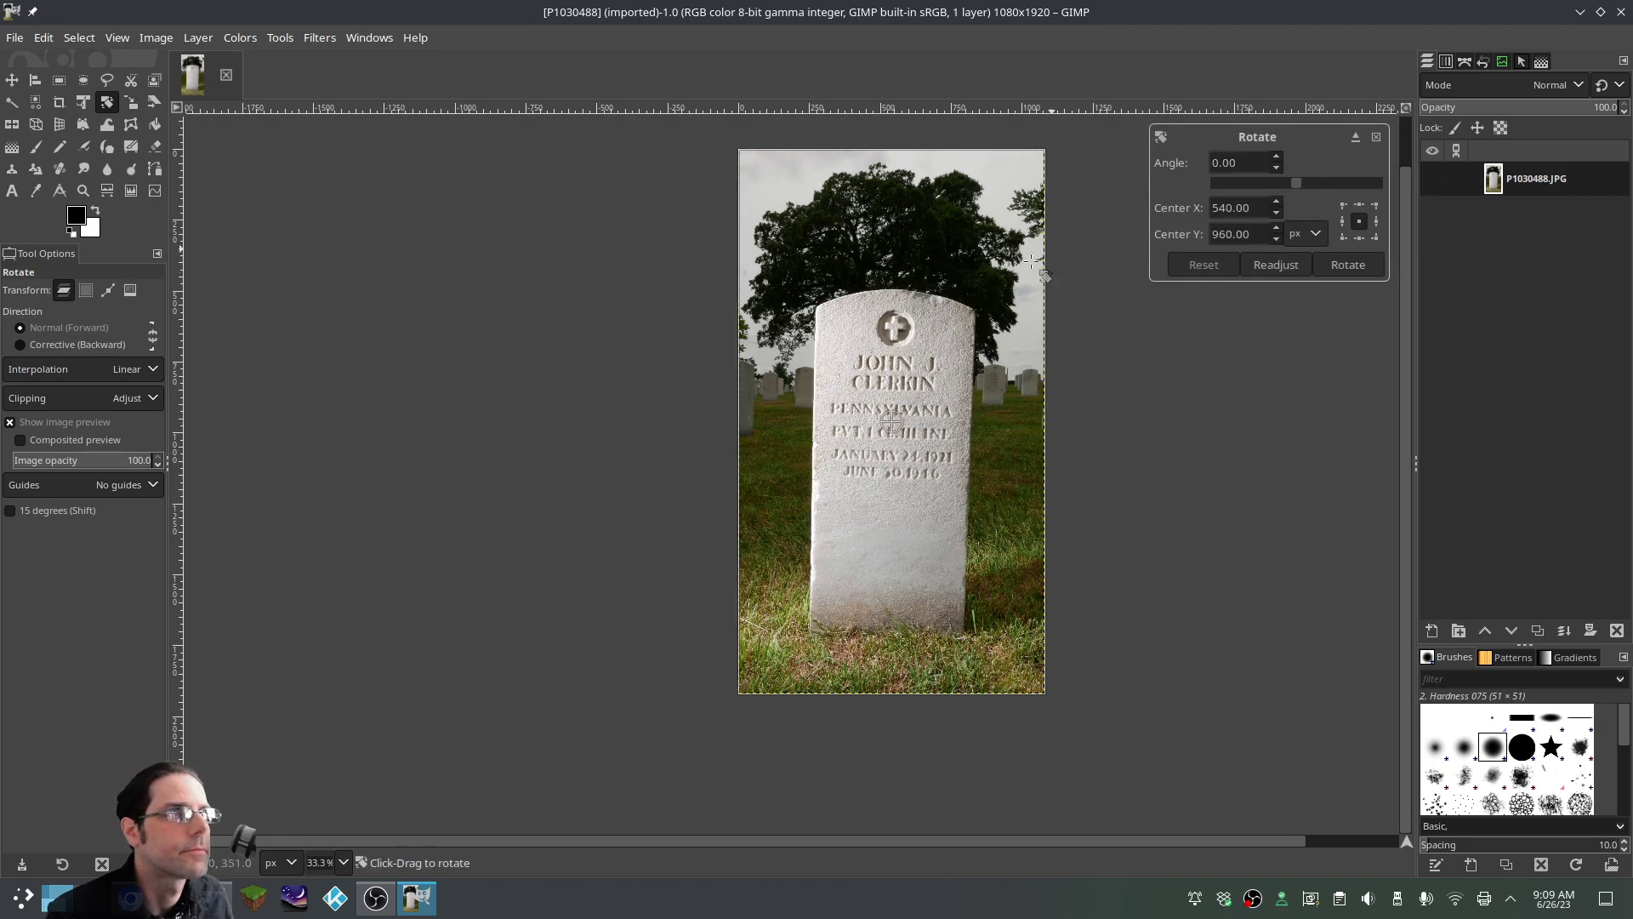
{"action": "left_click_drag", "start_coordinate": [920, 324], "coordinate": [909, 306]}
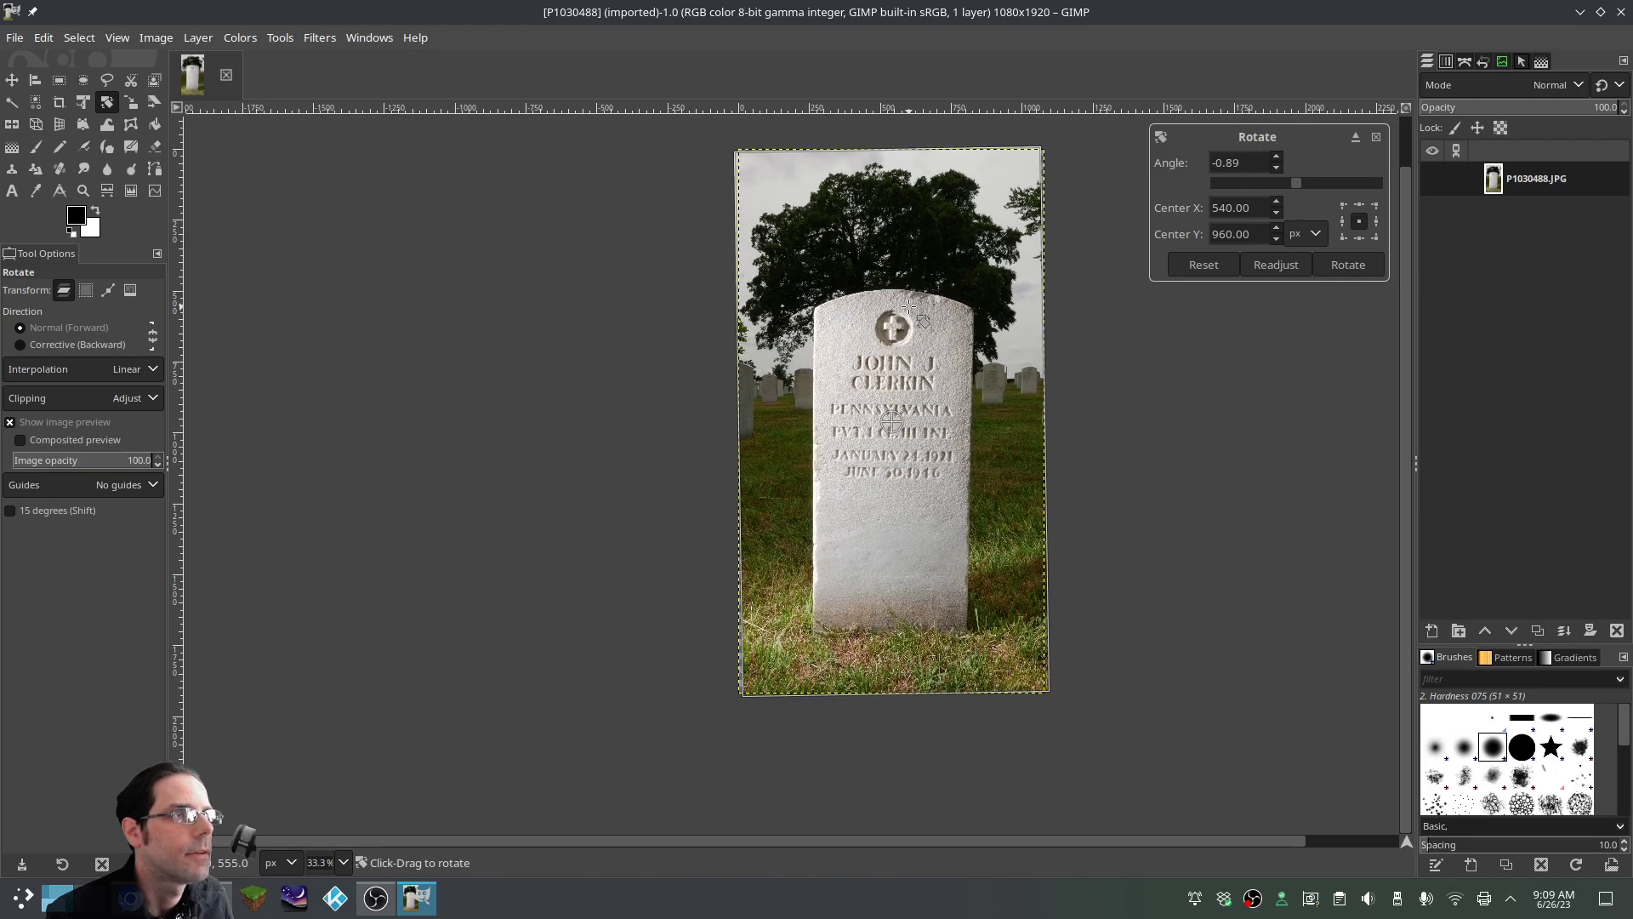
{"action": "left_click_drag", "start_coordinate": [909, 307], "coordinate": [908, 304]}
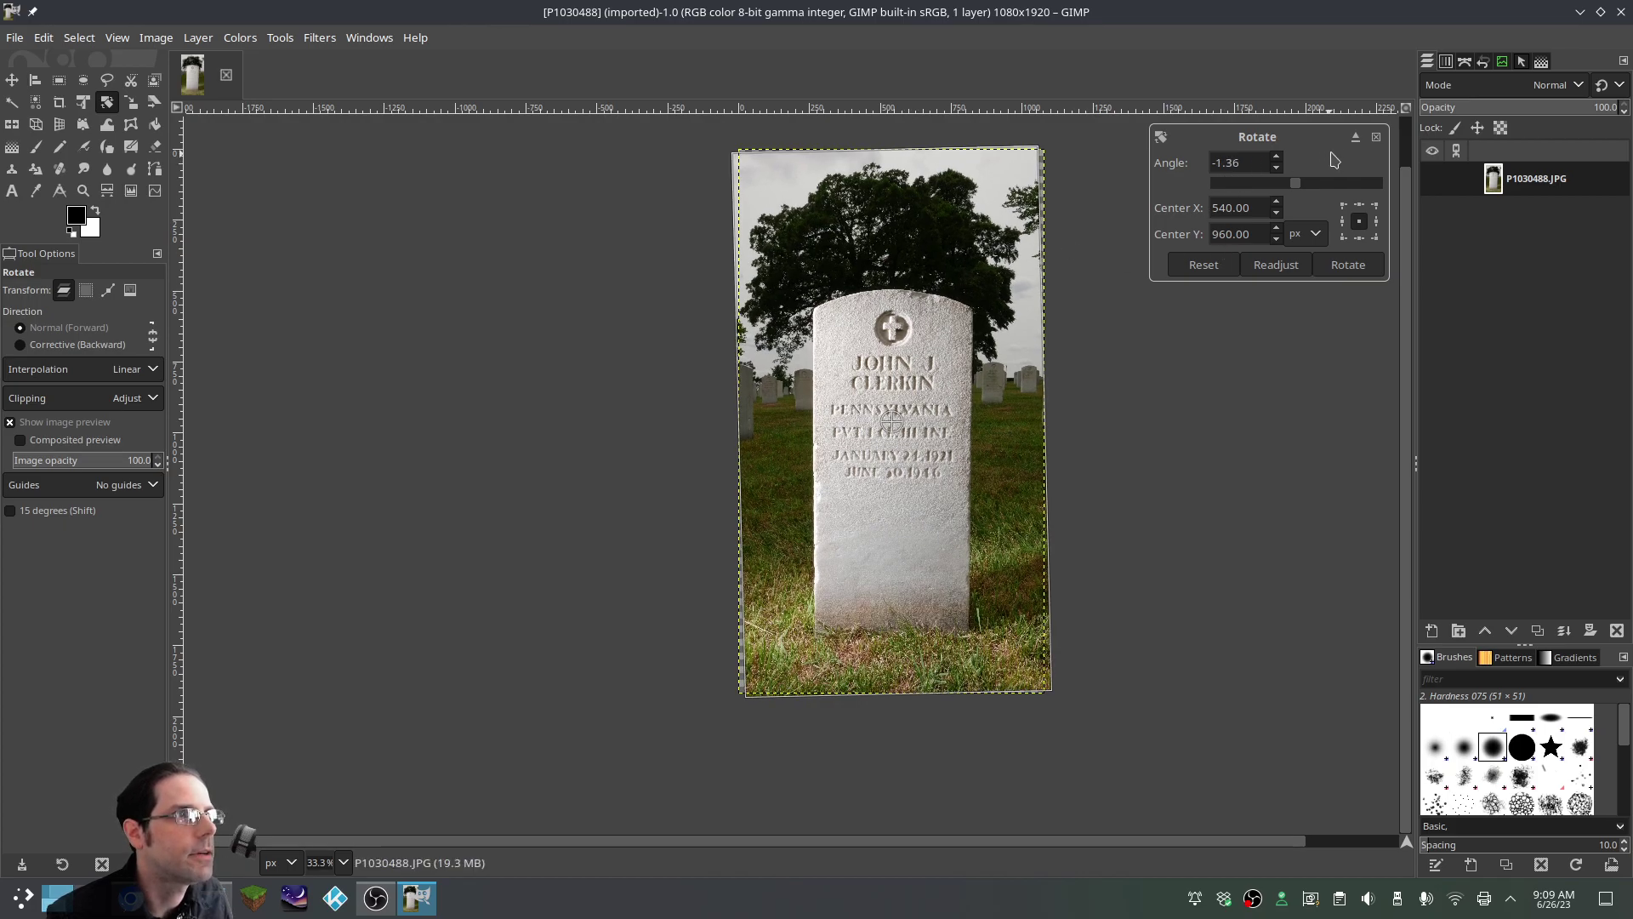
{"action": "left_click", "coordinate": [1356, 137]}
{"action": "left_click_drag", "start_coordinate": [560, 269], "coordinate": [1266, 342]}
{"action": "left_click", "coordinate": [1256, 520]}
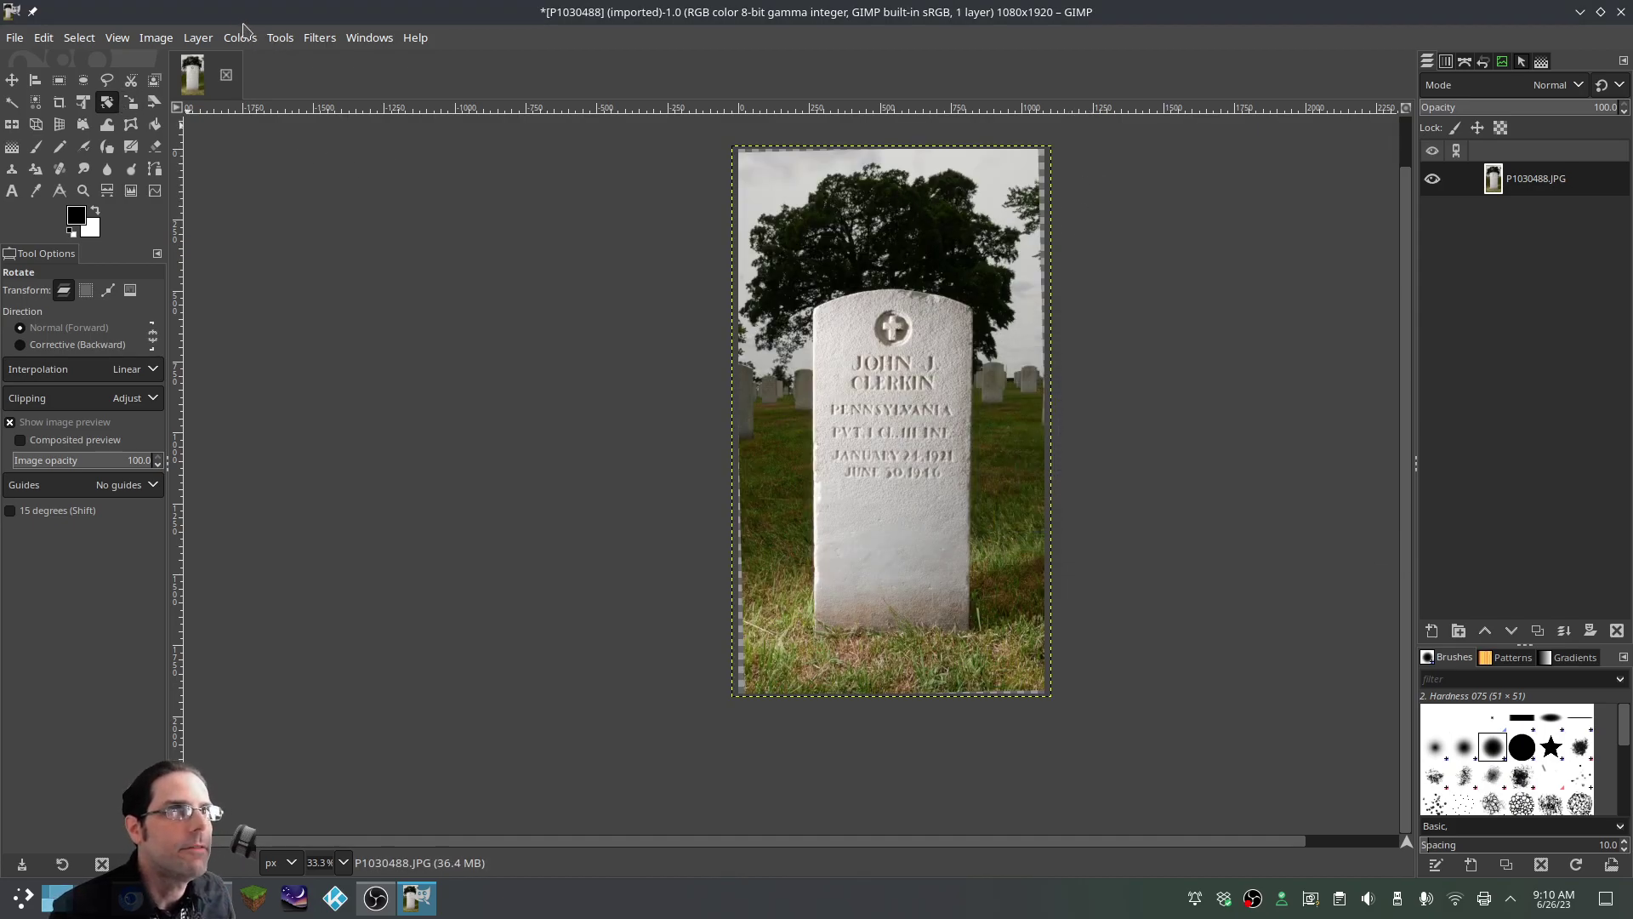
Shrink the canvas proportionally to 1023×1818, centred at offset −28, −51
{"action": "left_click", "coordinate": [165, 41]}
{"action": "left_click", "coordinate": [200, 204]}
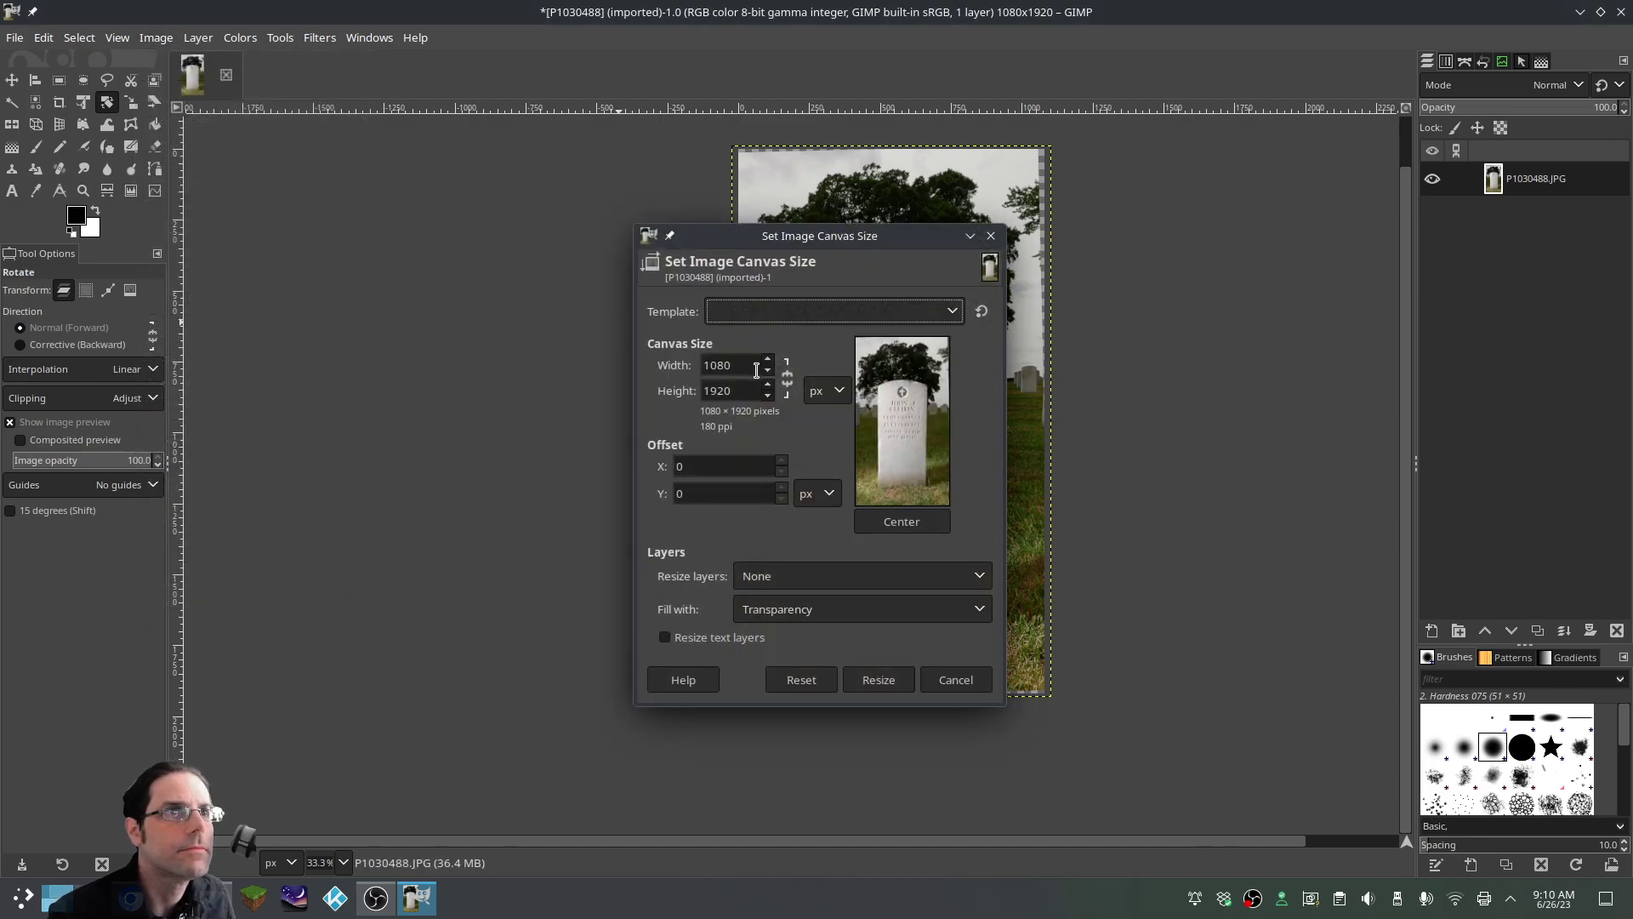
{"action": "left_click", "coordinate": [787, 379]}
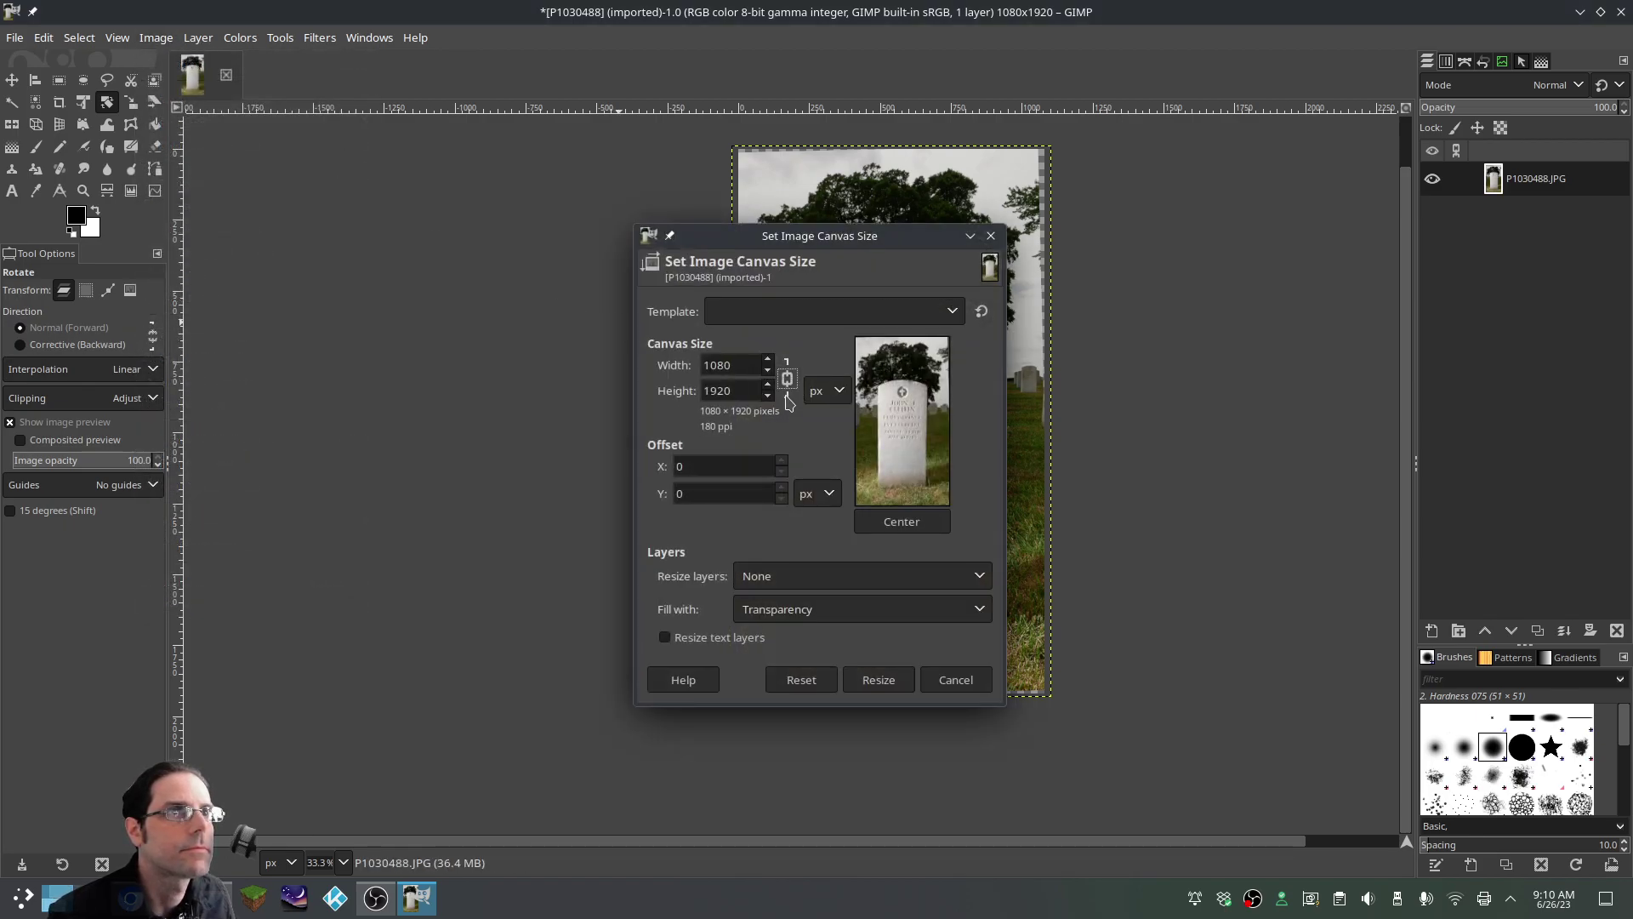
{"action": "left_click", "coordinate": [768, 397]}
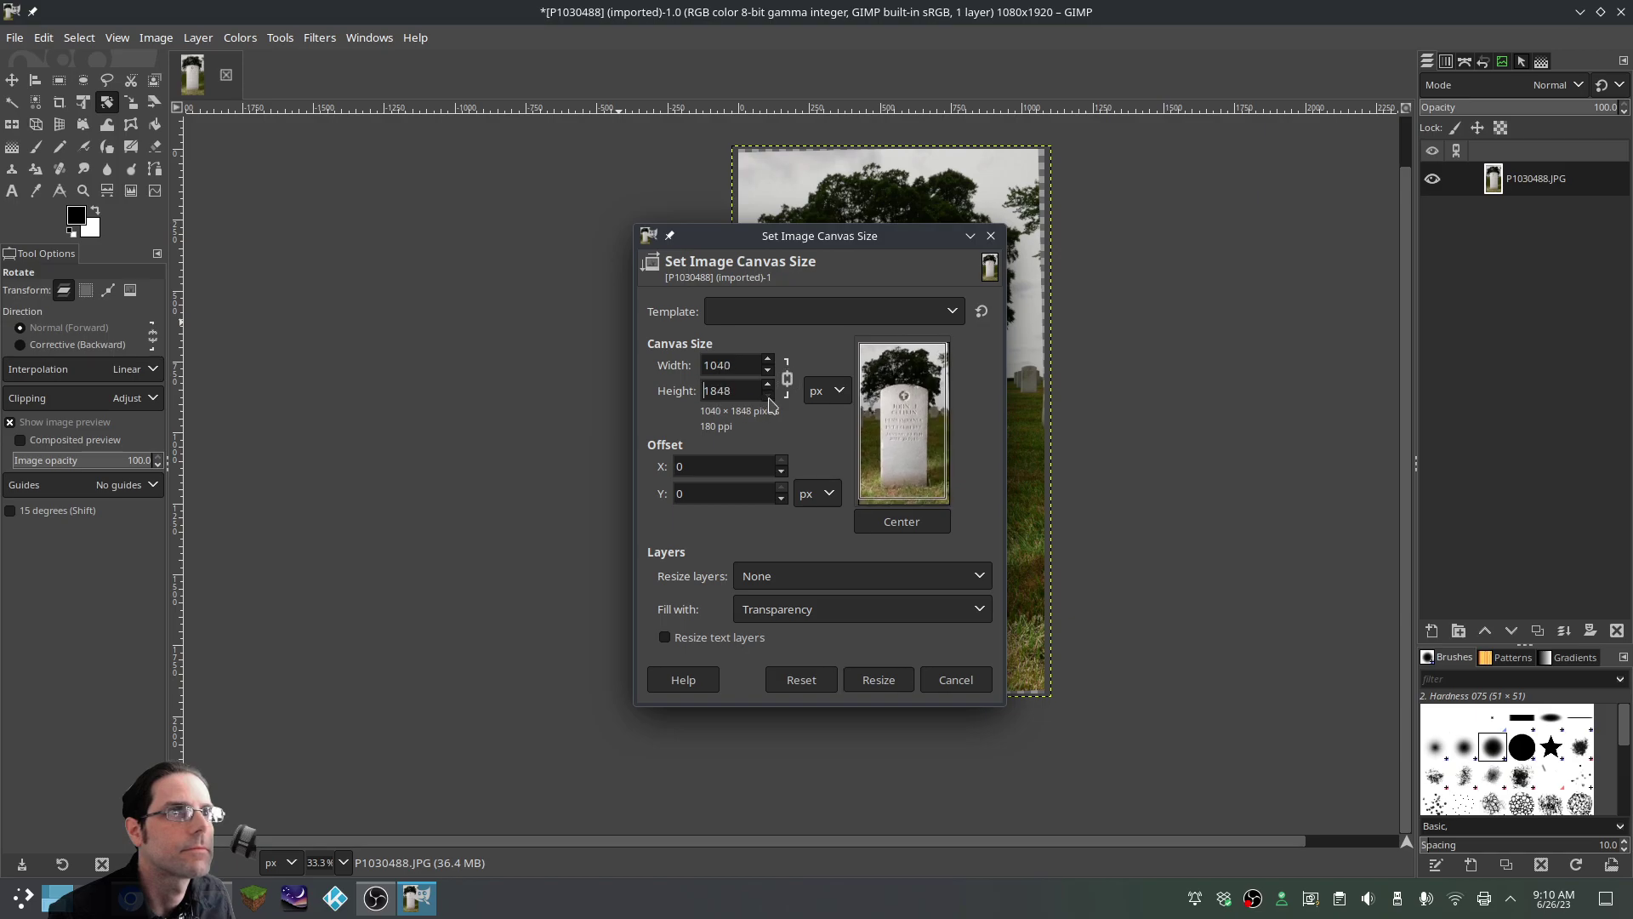
{"action": "left_click", "coordinate": [885, 521]}
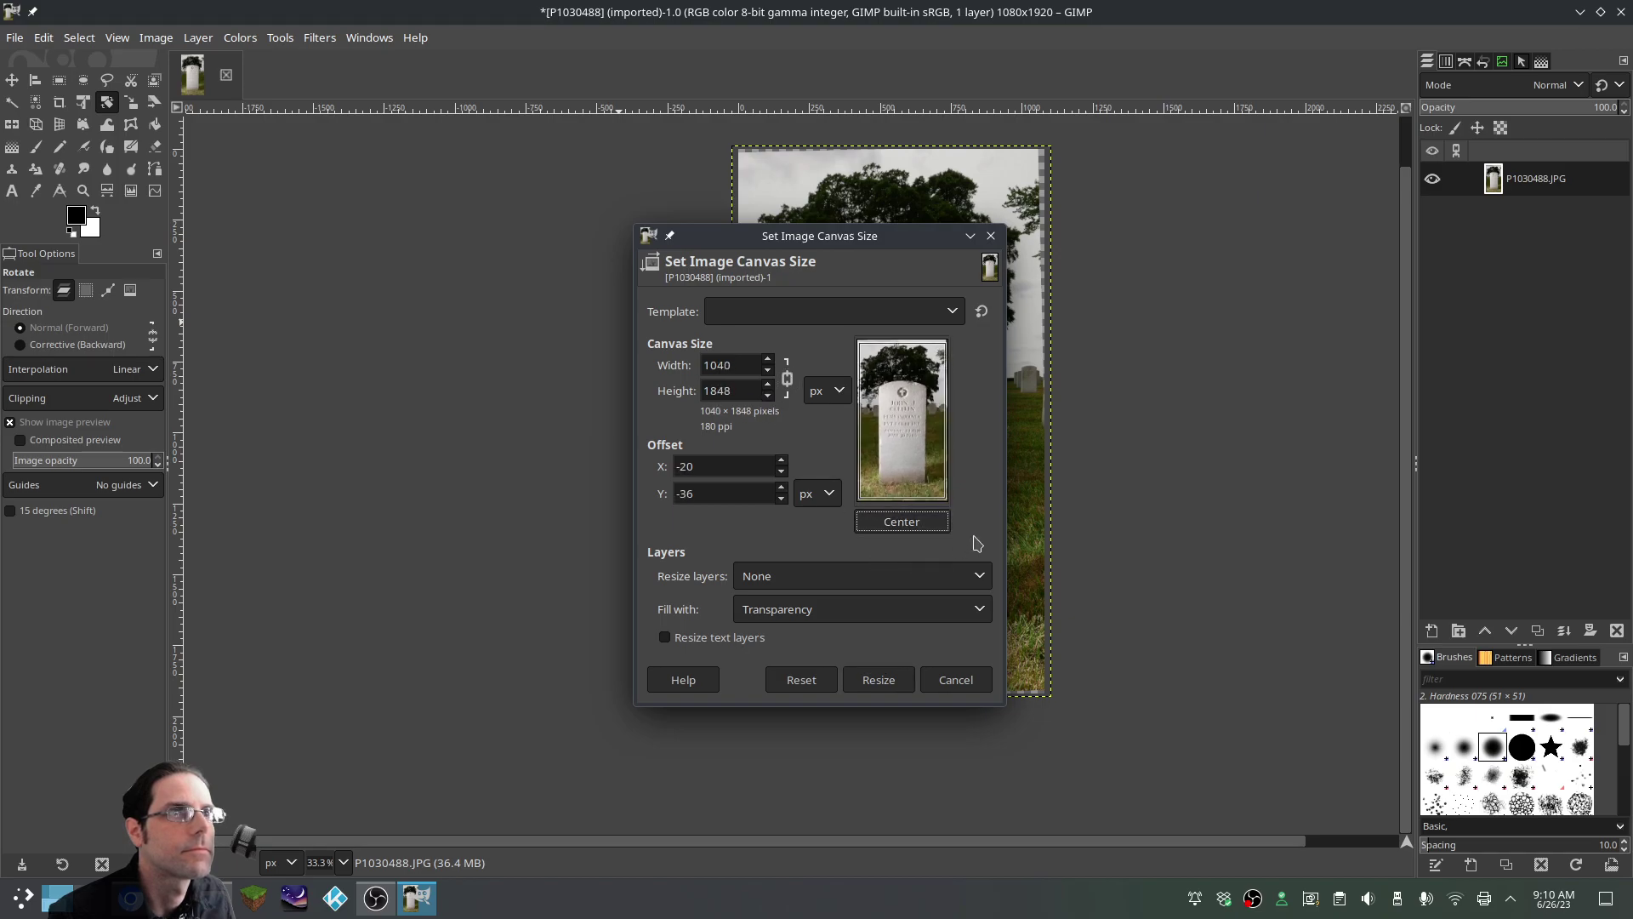
{"action": "left_click", "coordinate": [768, 397]}
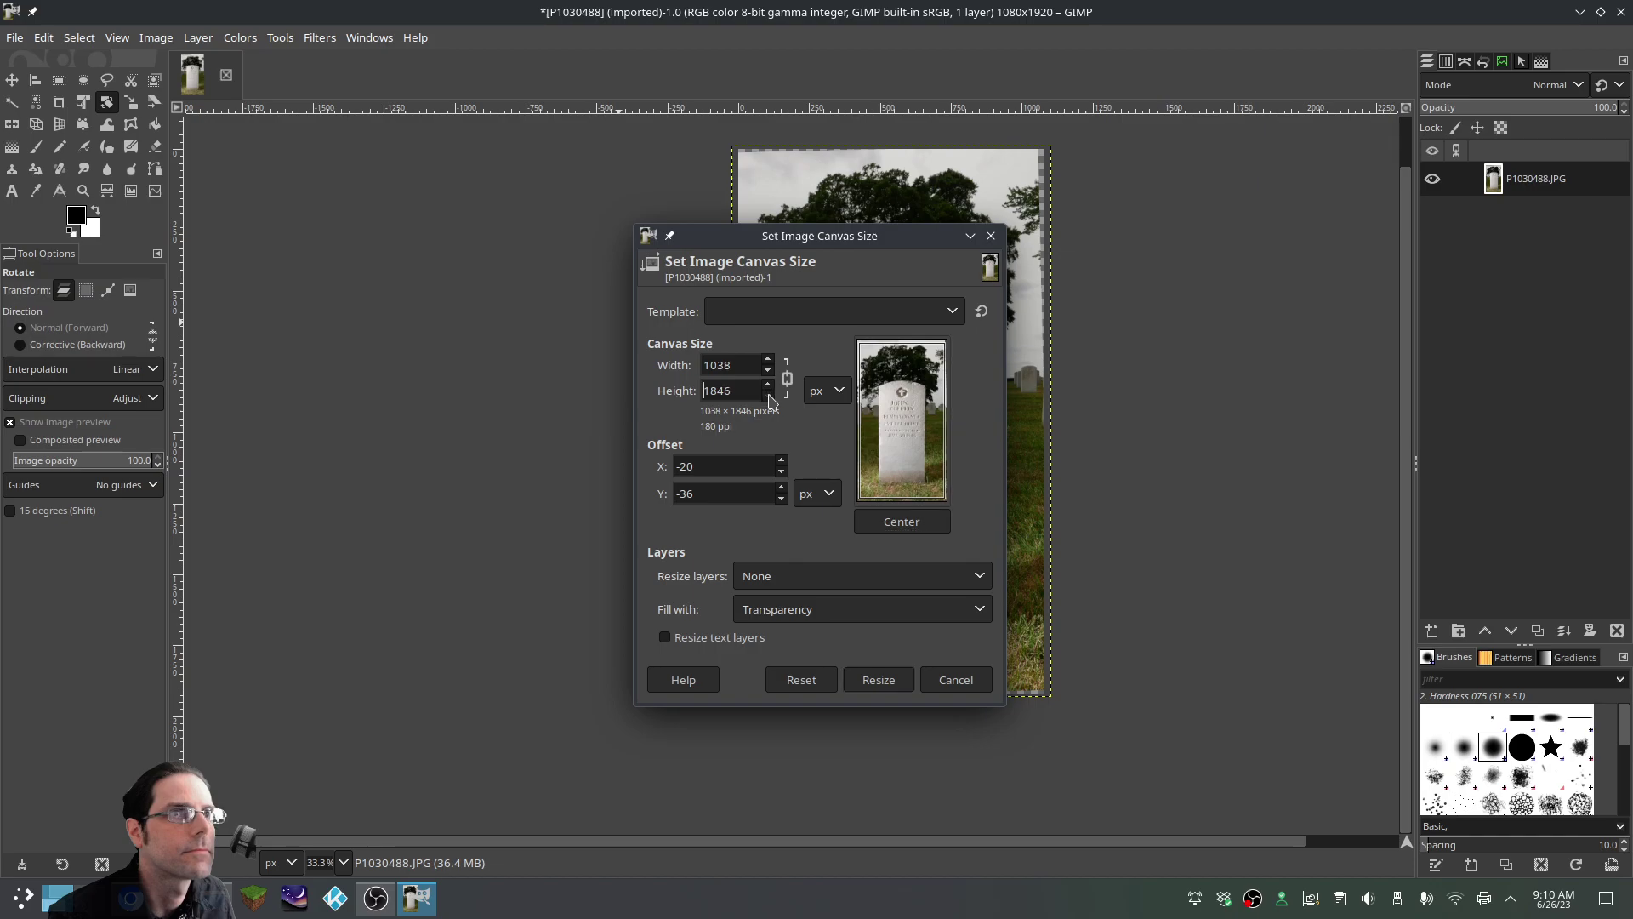
{"action": "left_click", "coordinate": [883, 523]}
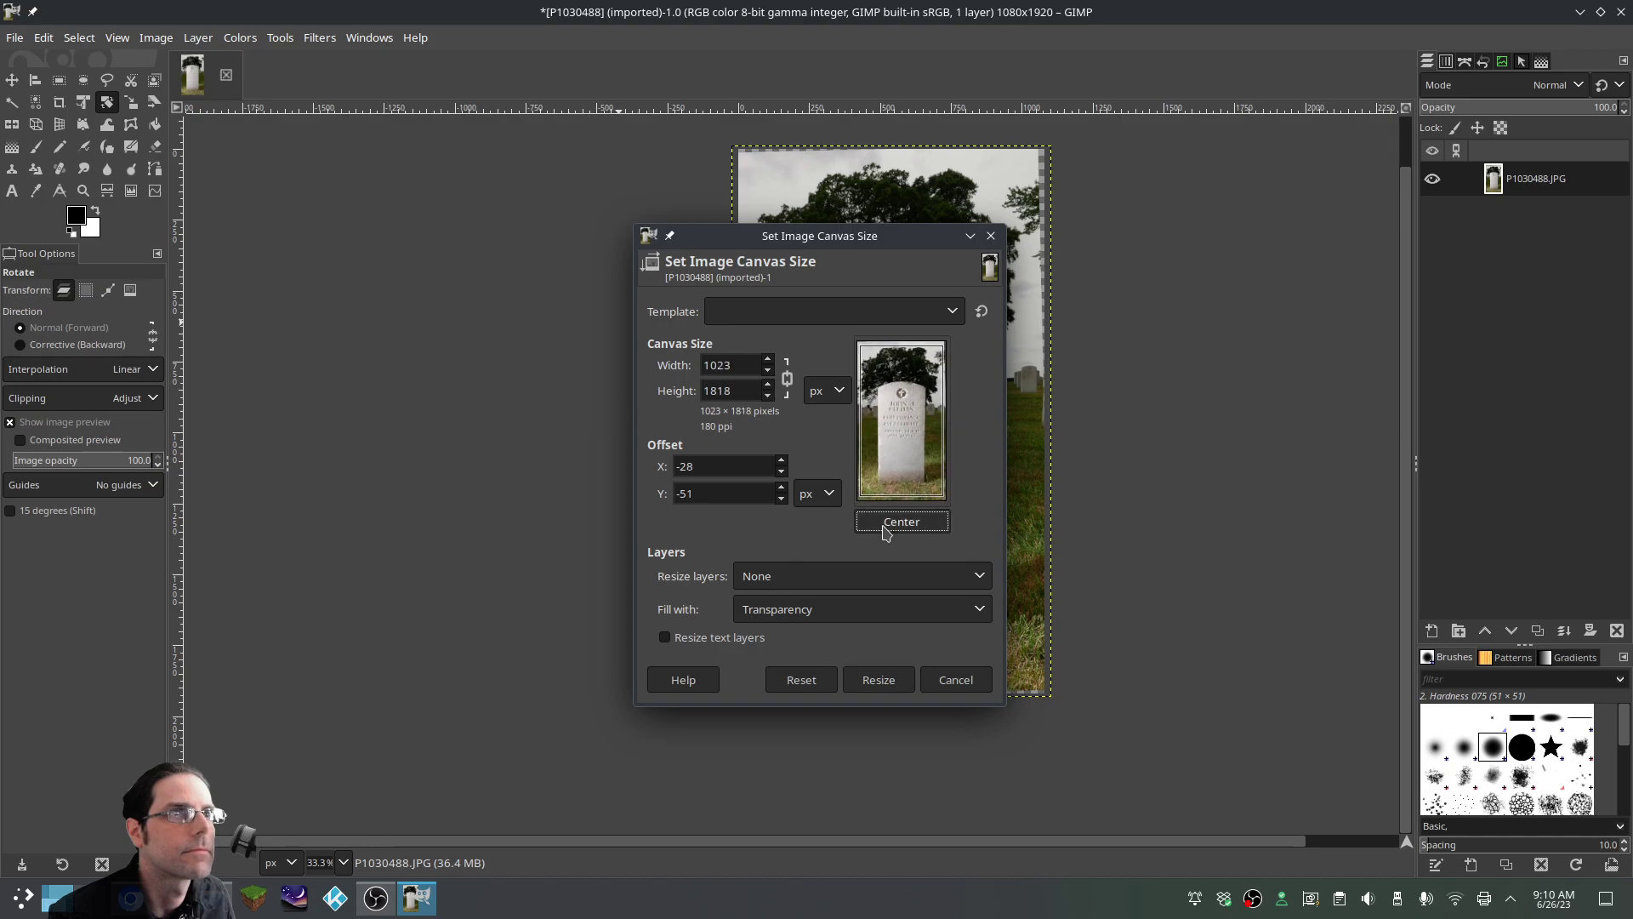
{"action": "left_click", "coordinate": [890, 681]}
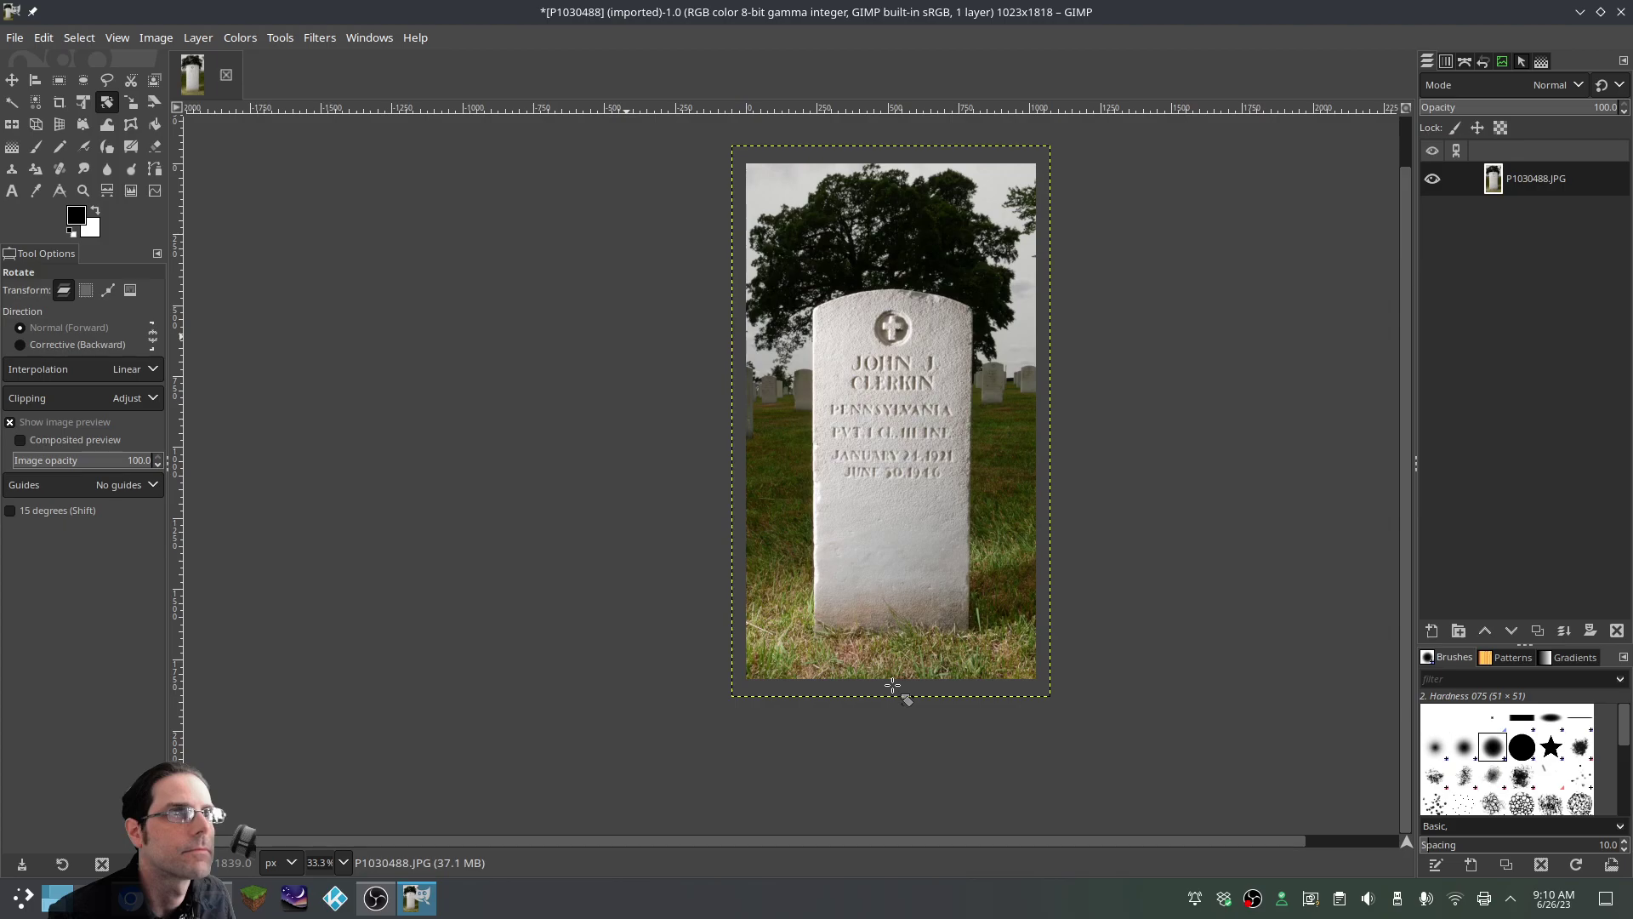
Resize the photo layer to the 1023×1818 image size
{"action": "right_click", "coordinate": [992, 411]}
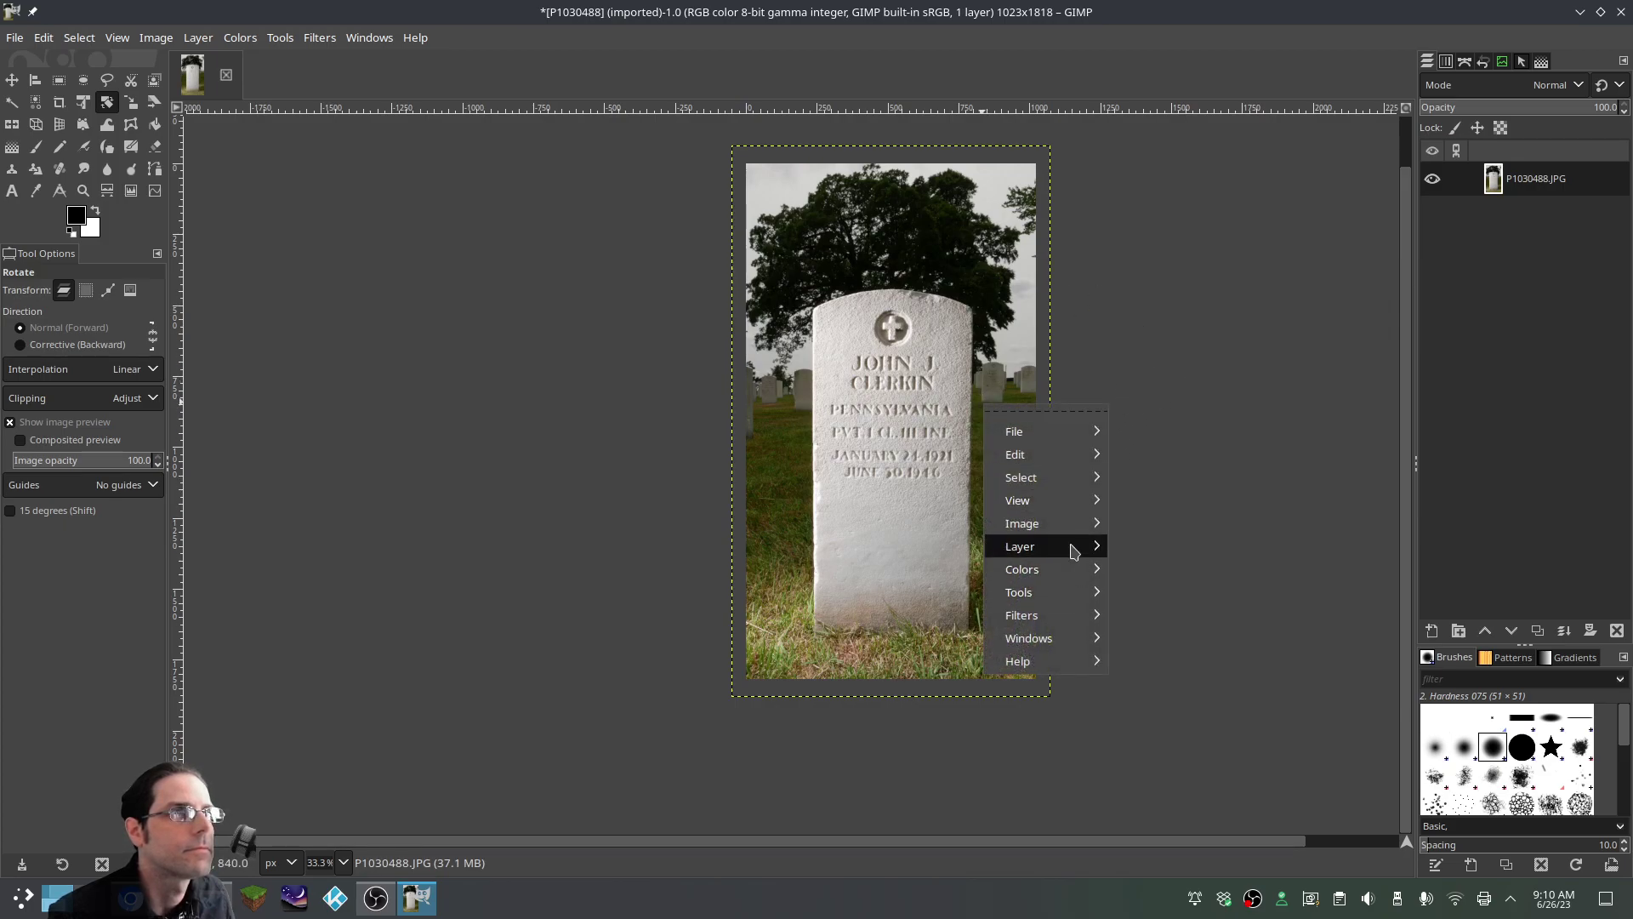
{"action": "mouse_move", "coordinate": [1080, 546]}
{"action": "left_click", "coordinate": [1134, 839]}
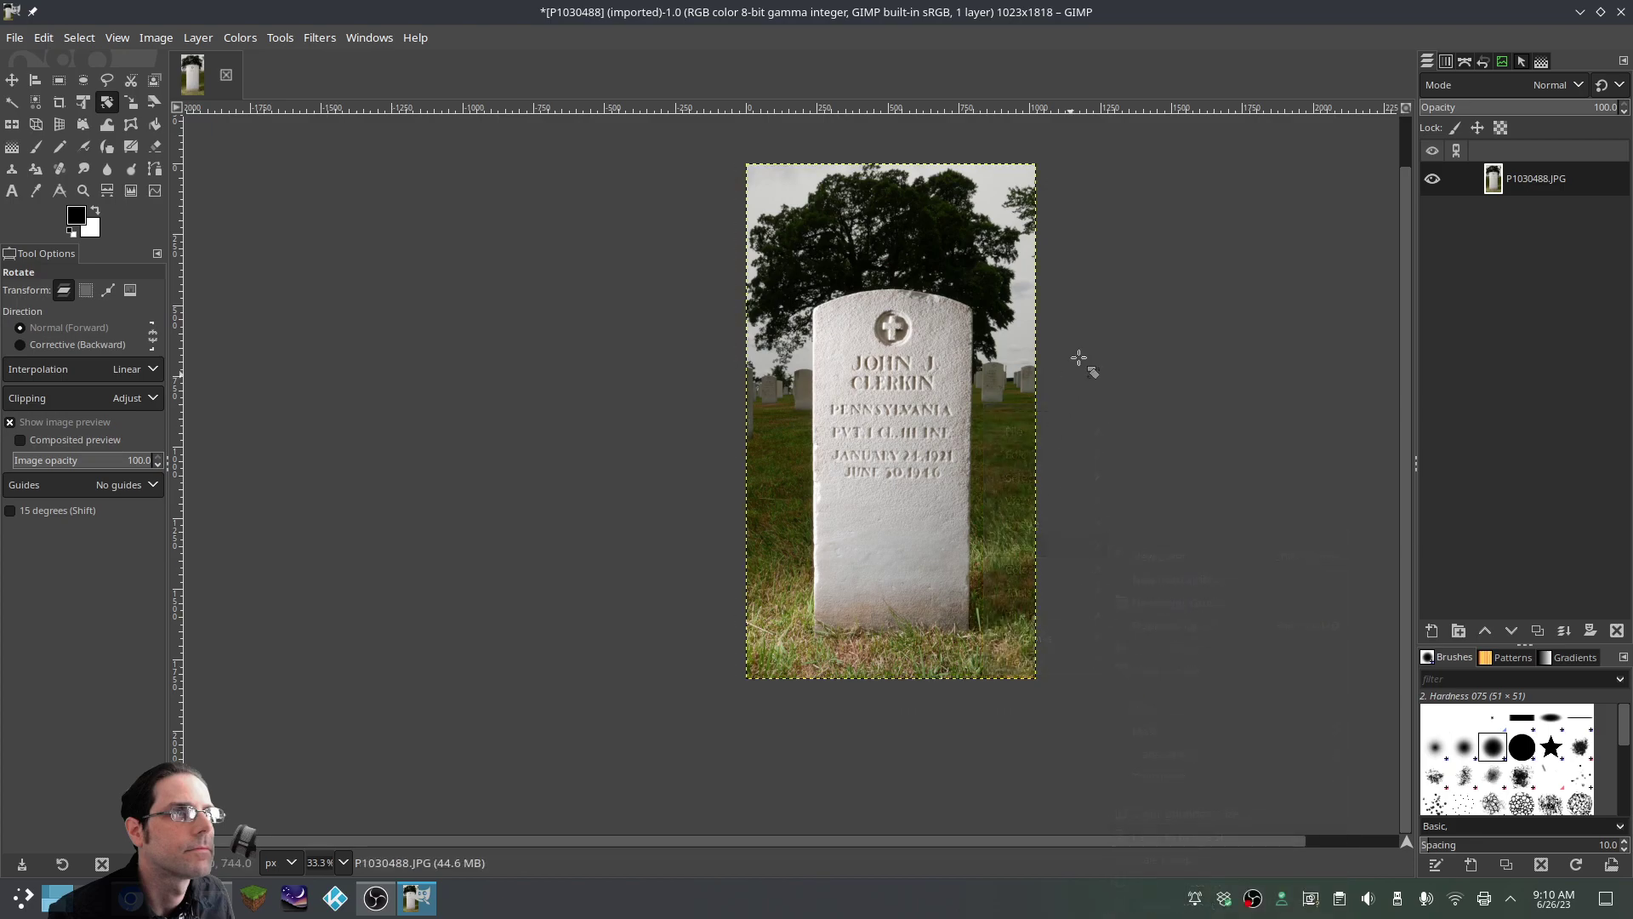
{"action": "scroll", "coordinate": [1080, 374], "scroll_direction": "up", "scroll_amount": 1}
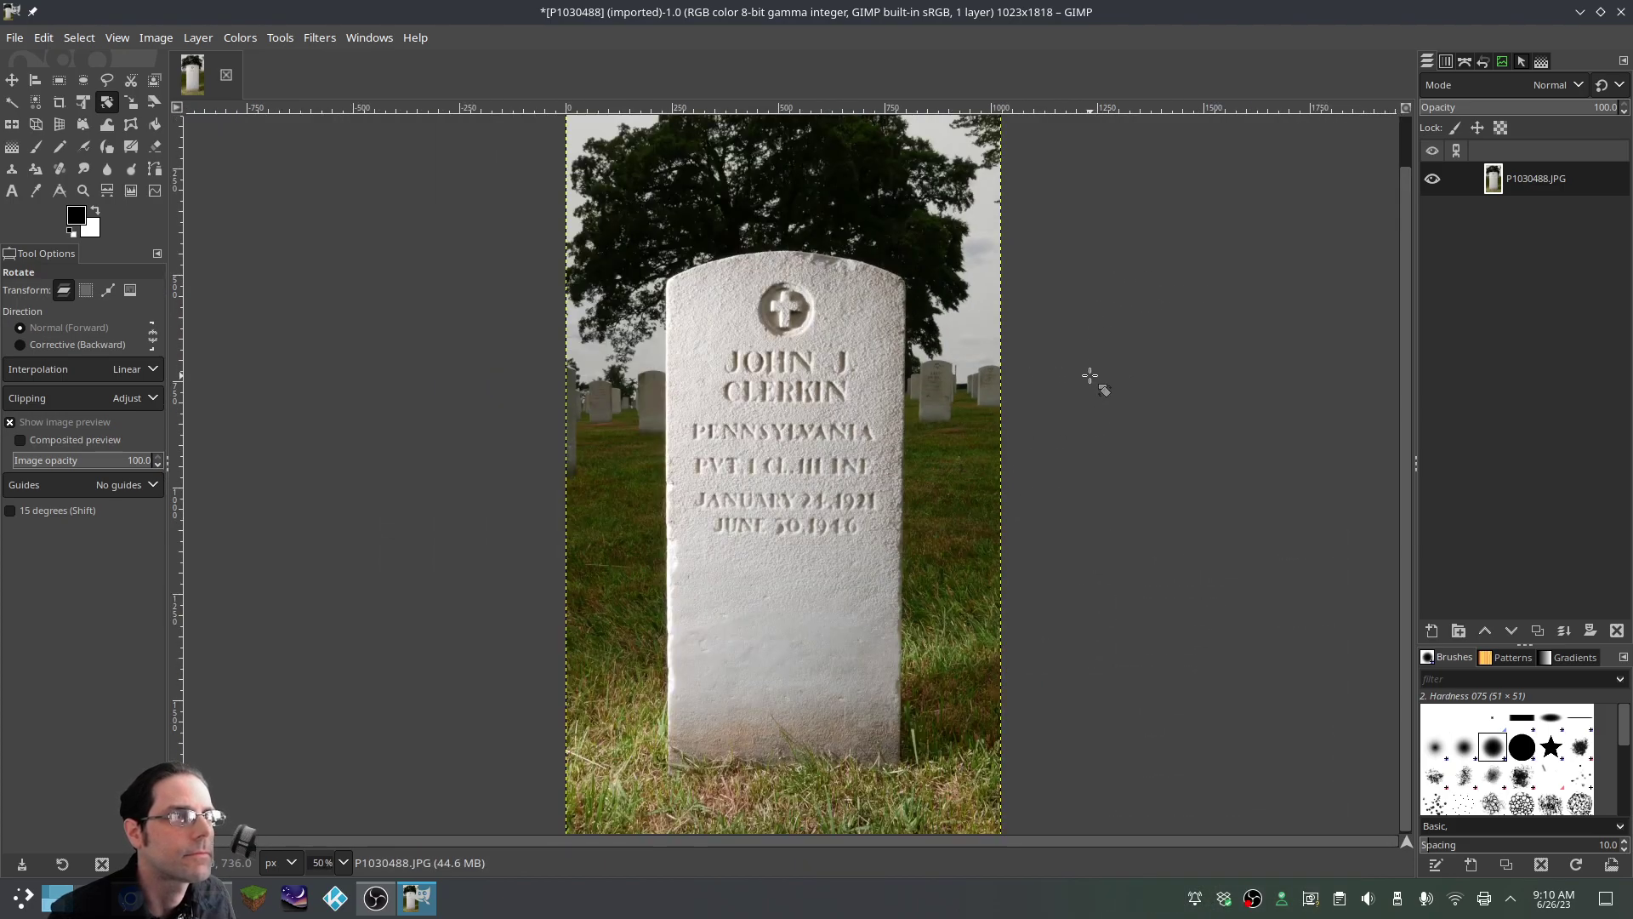
{"action": "scroll", "coordinate": [1091, 376], "scroll_direction": "down", "scroll_amount": 1}
Add a black-filled layer above the photo with a black, fully transparent layer mask
{"action": "right_click", "coordinate": [1487, 338]}
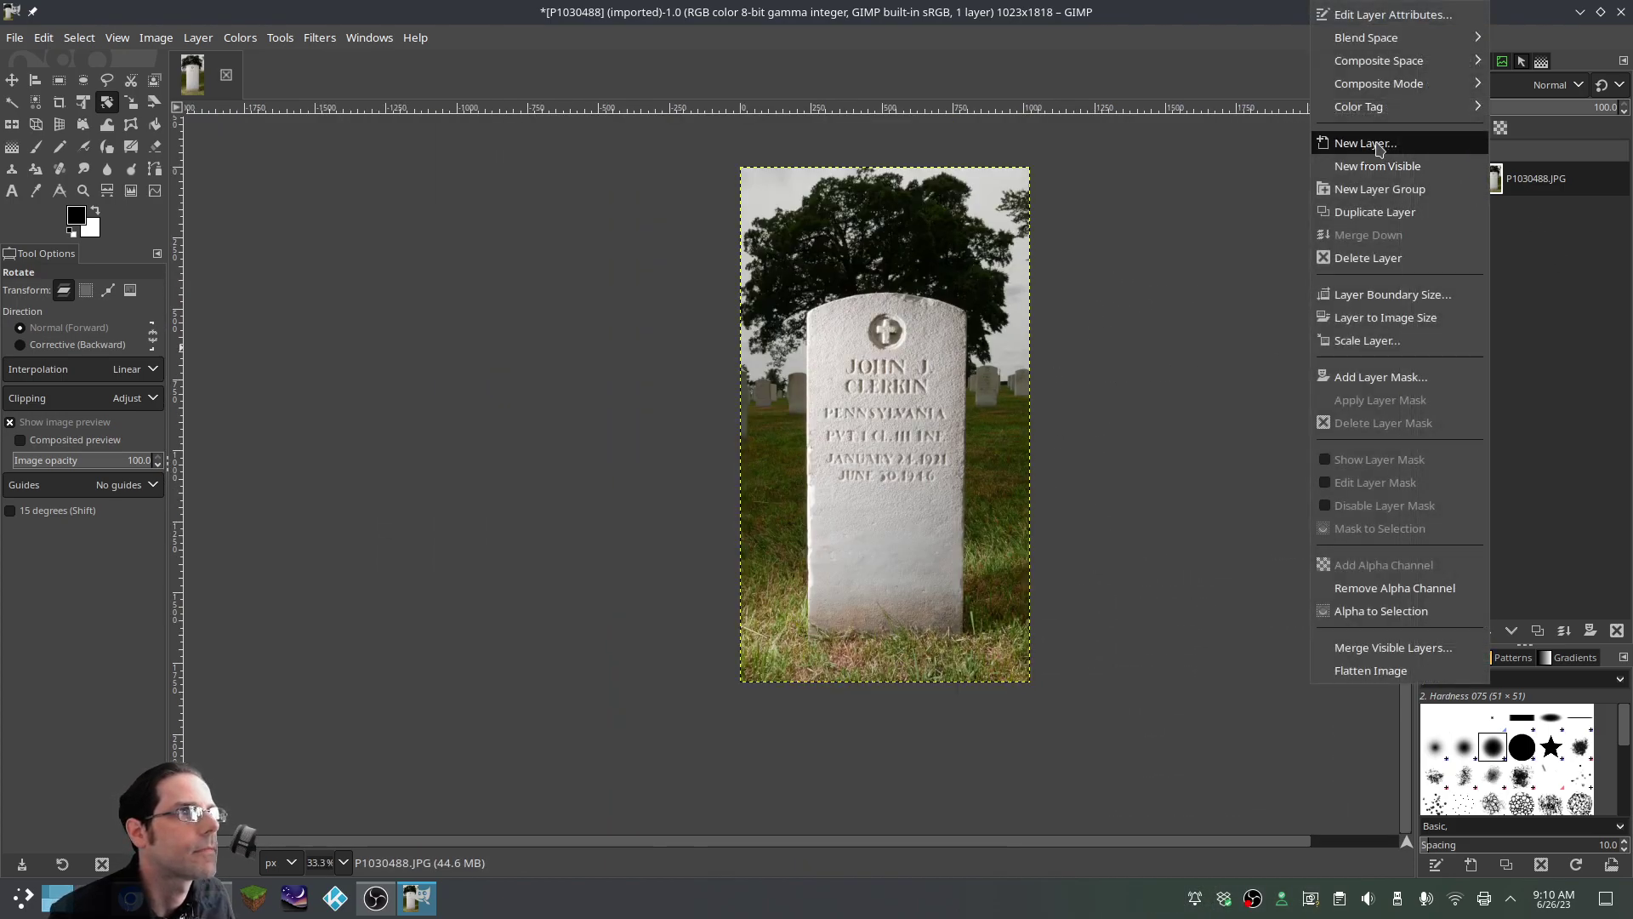
{"action": "left_click", "coordinate": [1382, 145]}
{"action": "left_click", "coordinate": [1499, 460]}
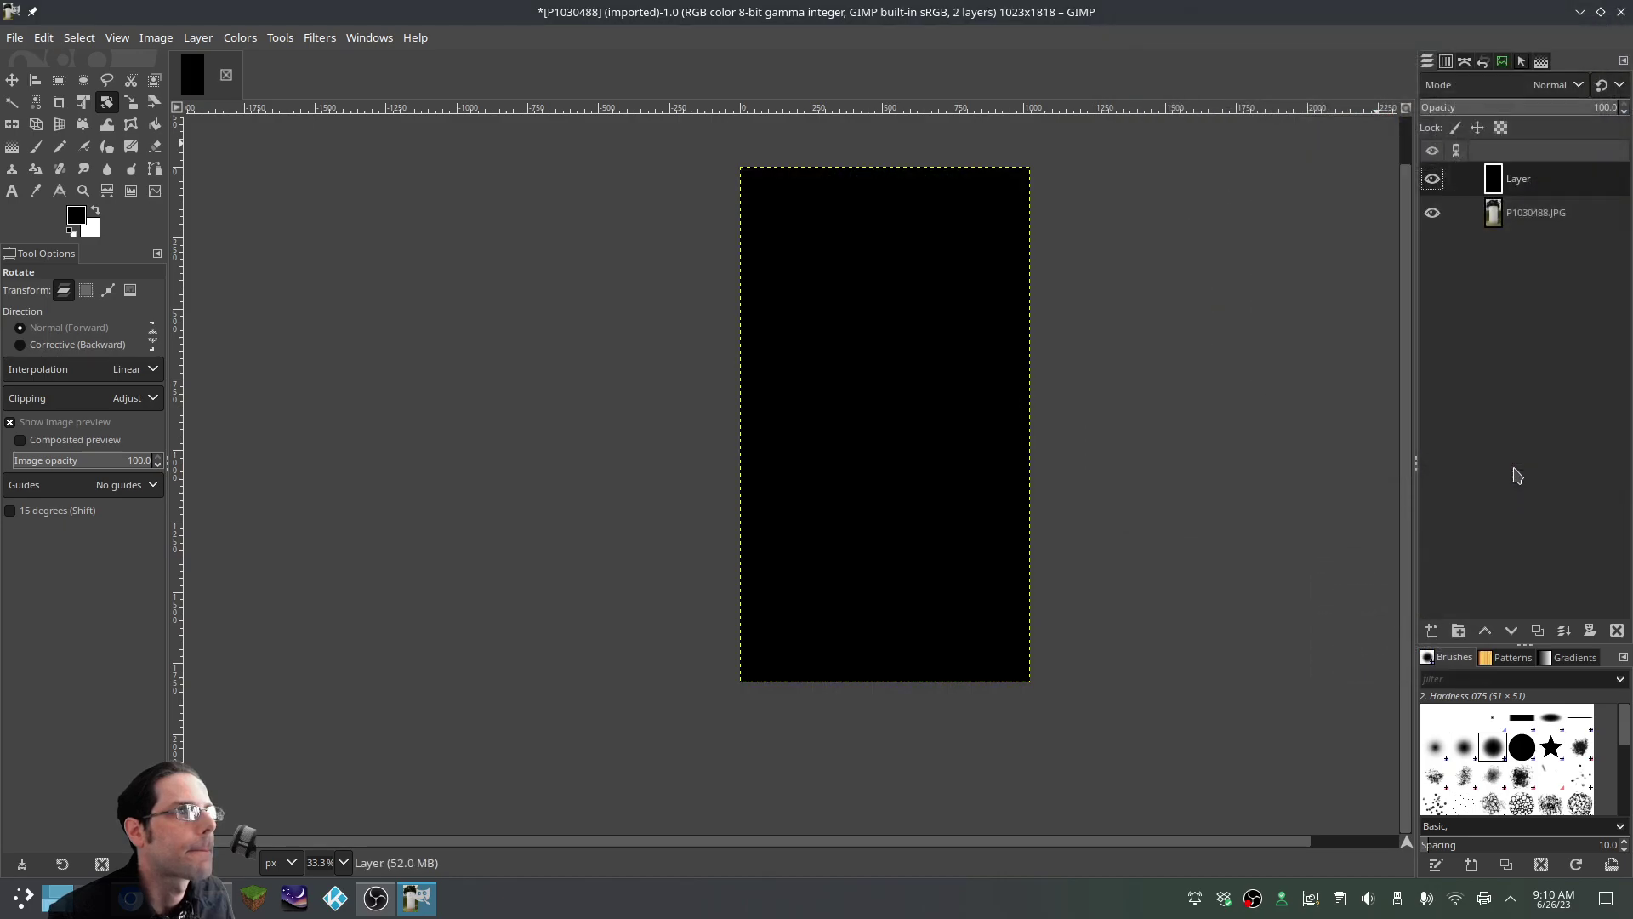
{"action": "right_click", "coordinate": [1529, 270]}
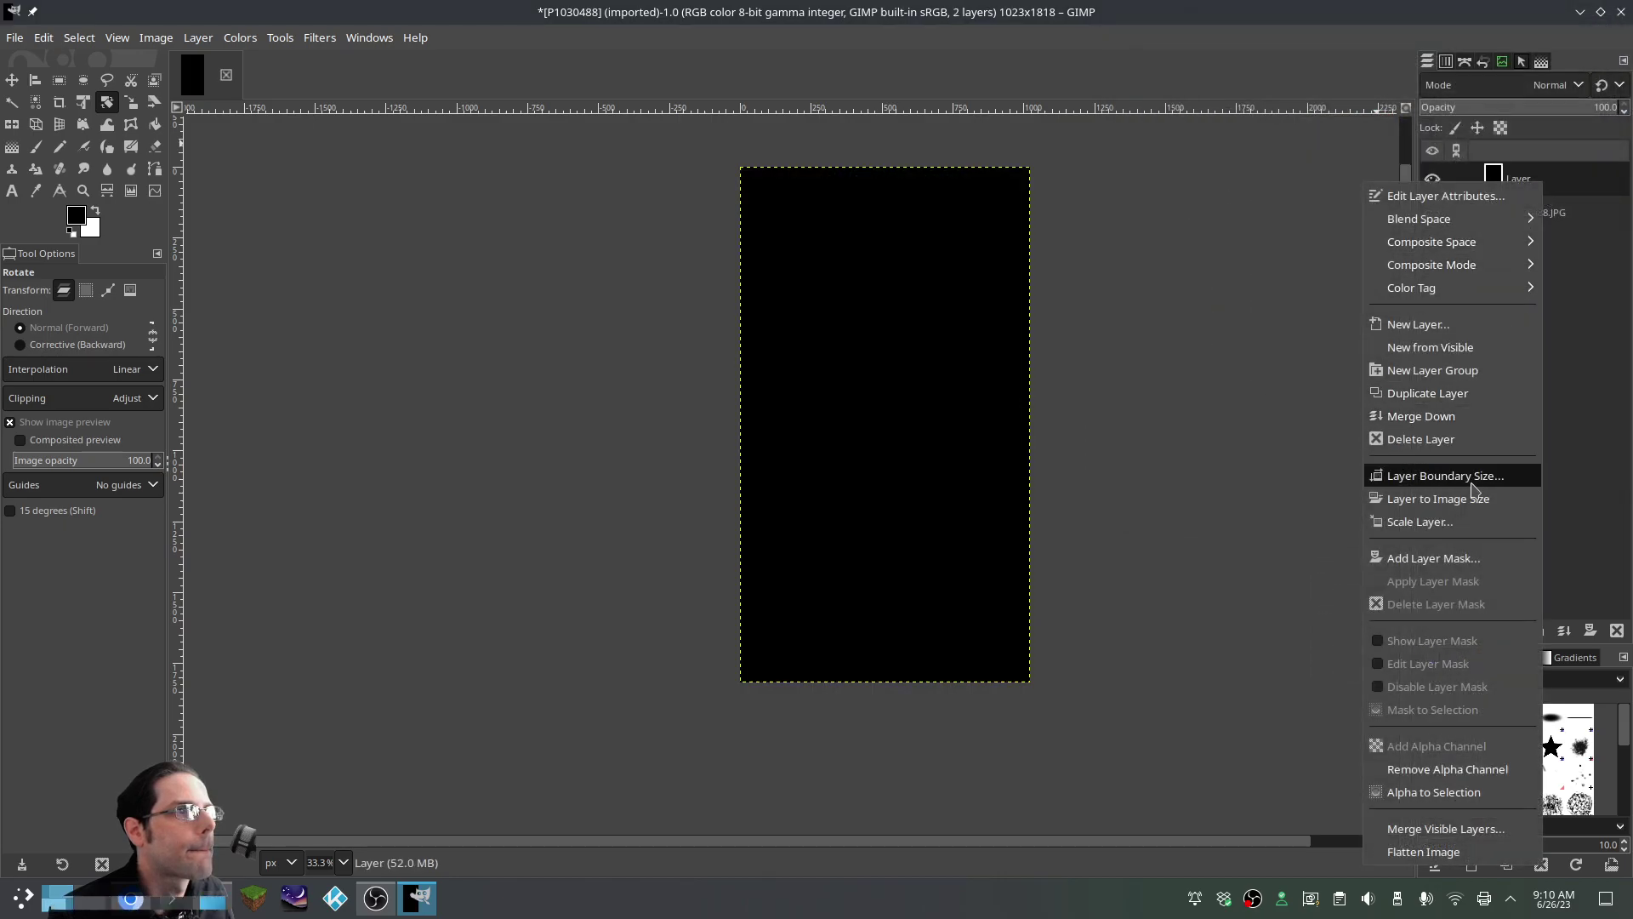
{"action": "left_click", "coordinate": [1451, 559]}
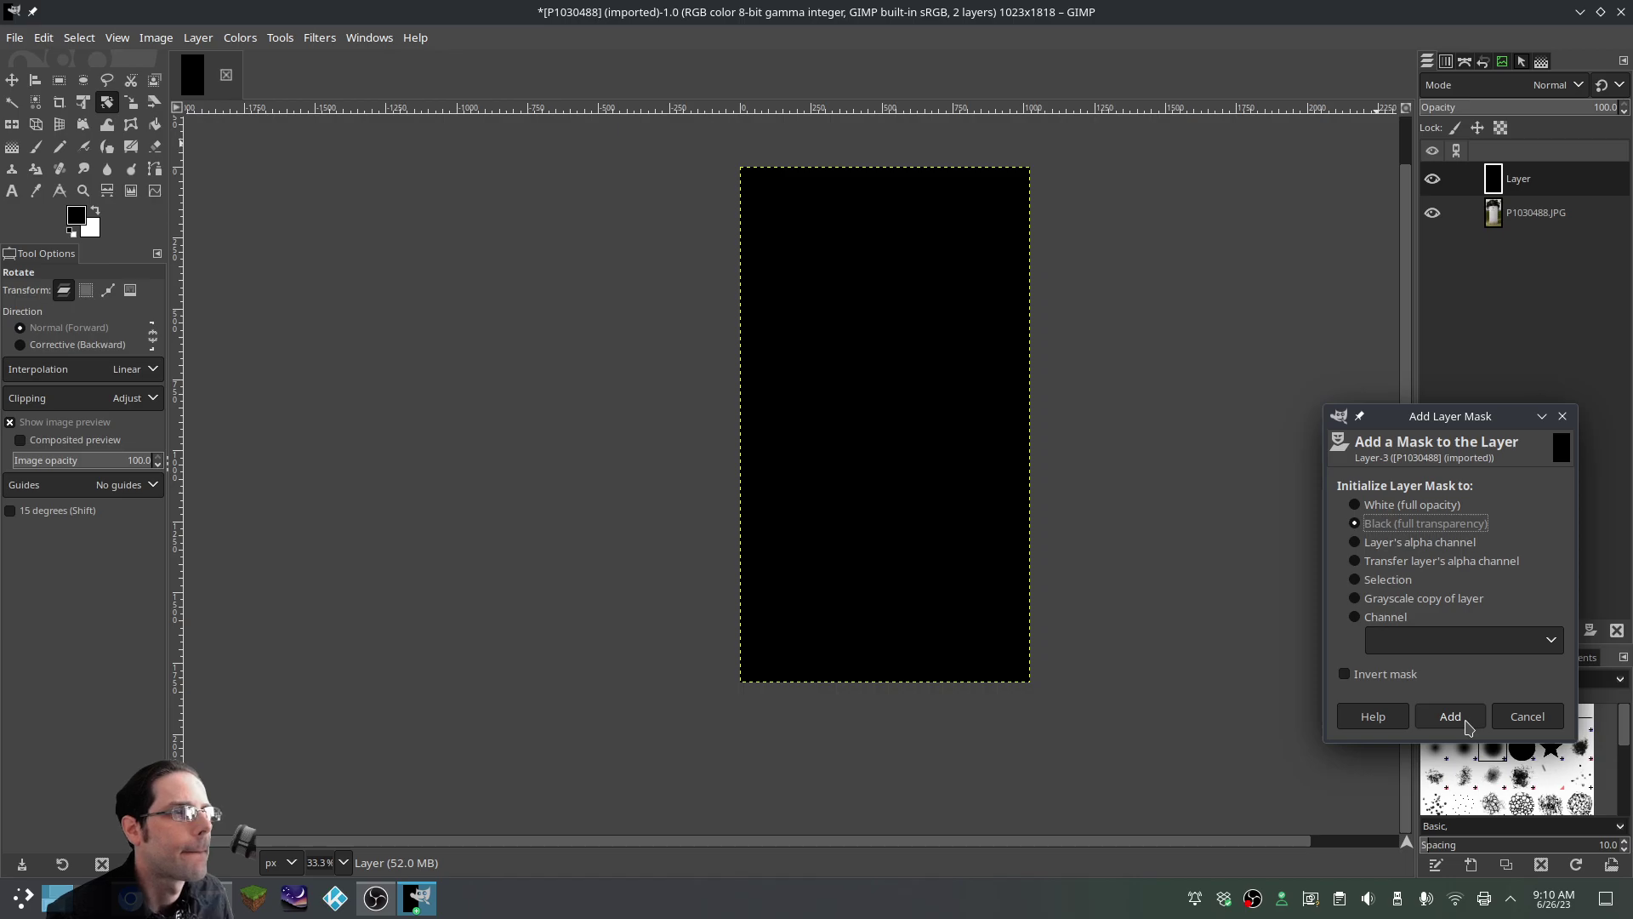
{"action": "left_click", "coordinate": [1451, 717]}
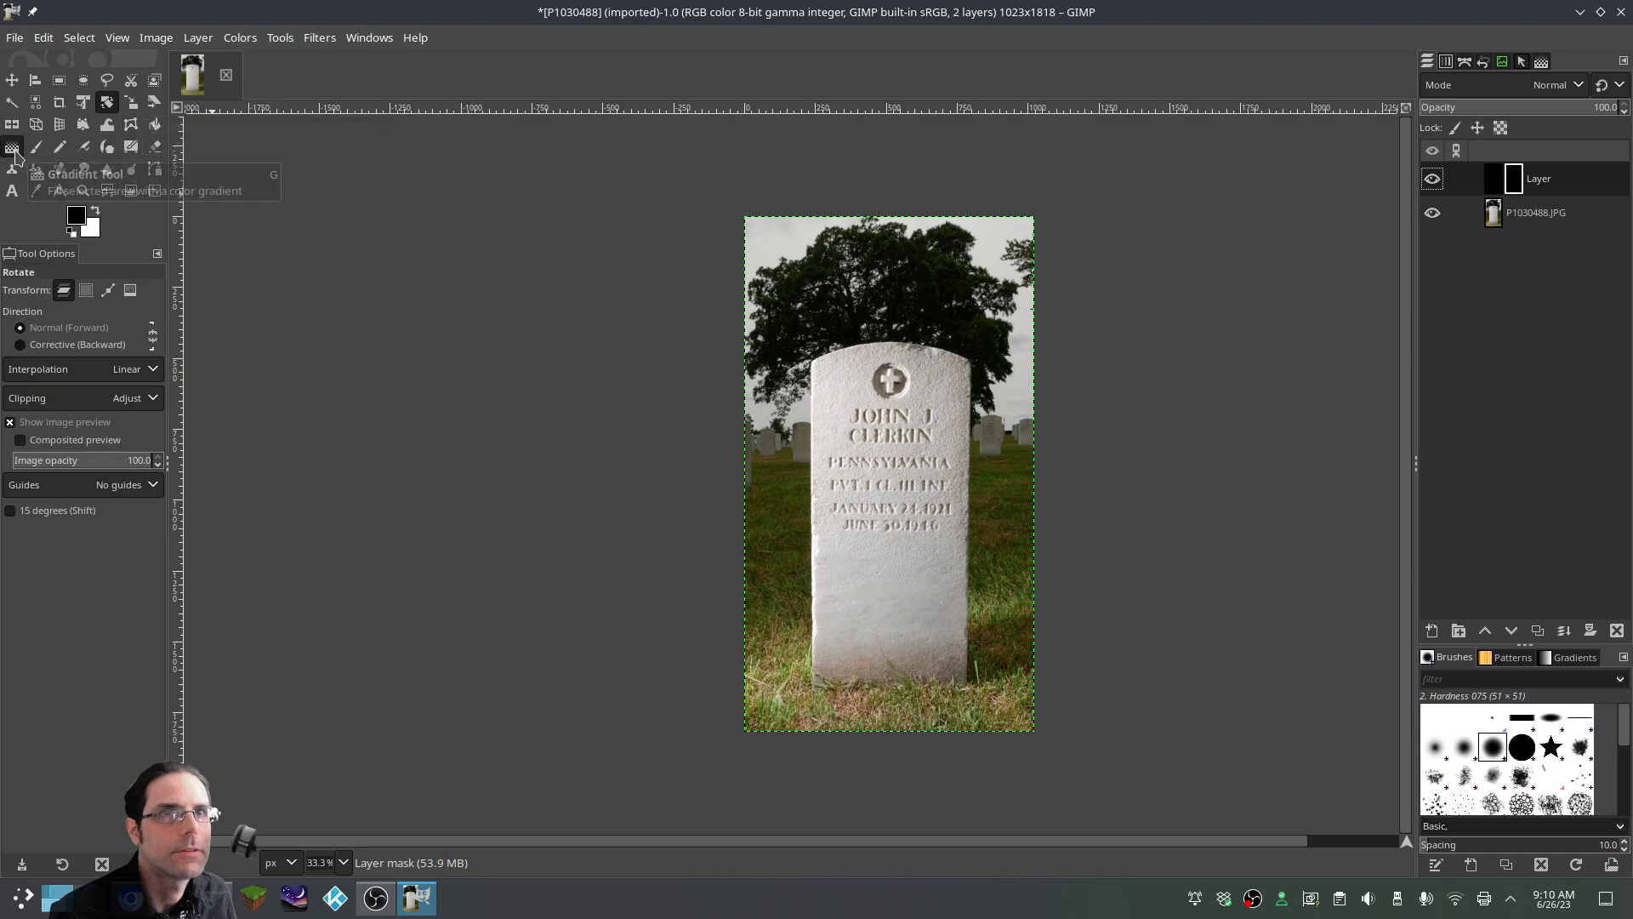
Cancel the accidental rotation started on the mask
{"action": "left_click", "coordinate": [893, 472]}
{"action": "left_click_drag", "start_coordinate": [893, 473], "coordinate": [1064, 469]}
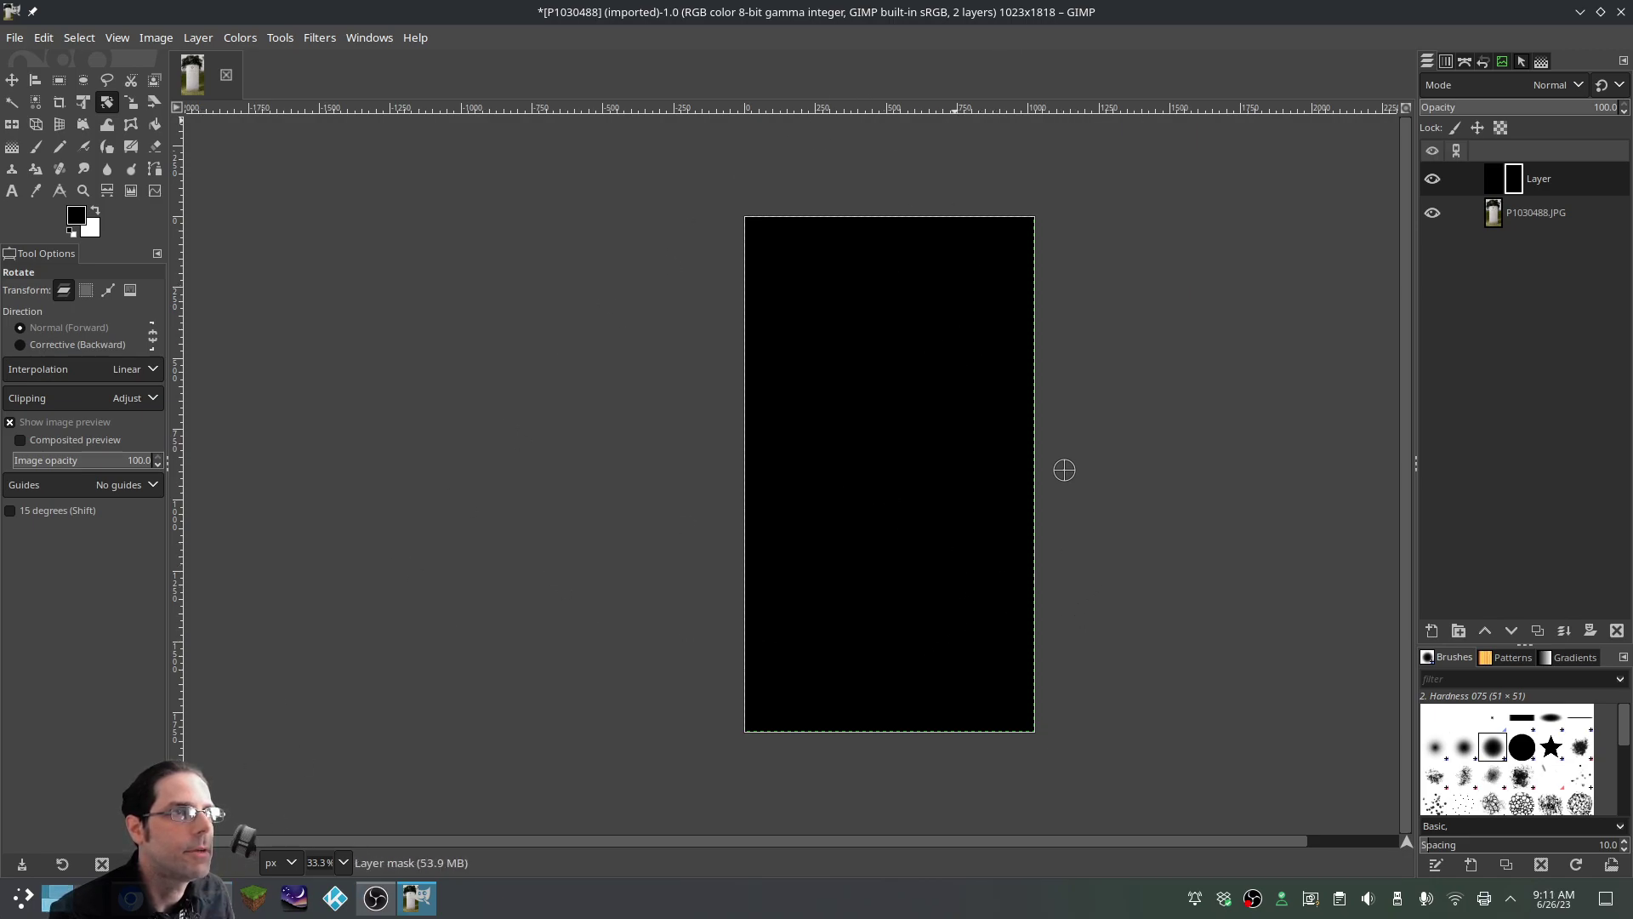
{"action": "left_click", "coordinate": [1064, 470]}
{"action": "left_click", "coordinate": [773, 499]}
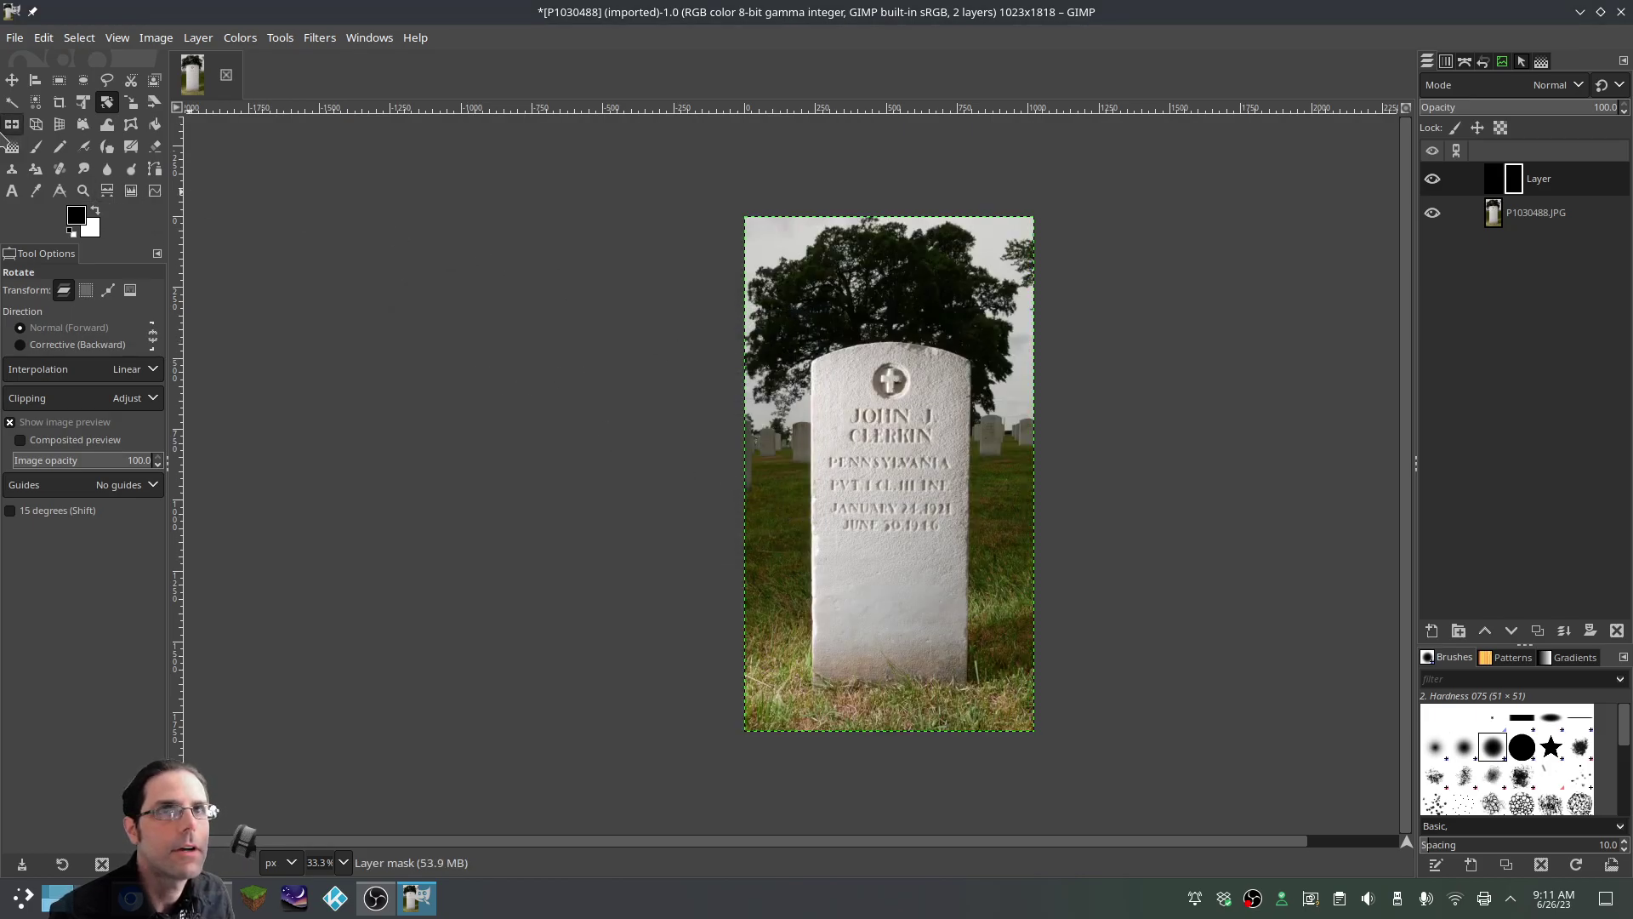
Draw a radial gradient on the mask outward from the stone's centre and commit it
{"action": "left_click", "coordinate": [12, 146]}
{"action": "left_click_drag", "start_coordinate": [888, 464], "coordinate": [1046, 463]}
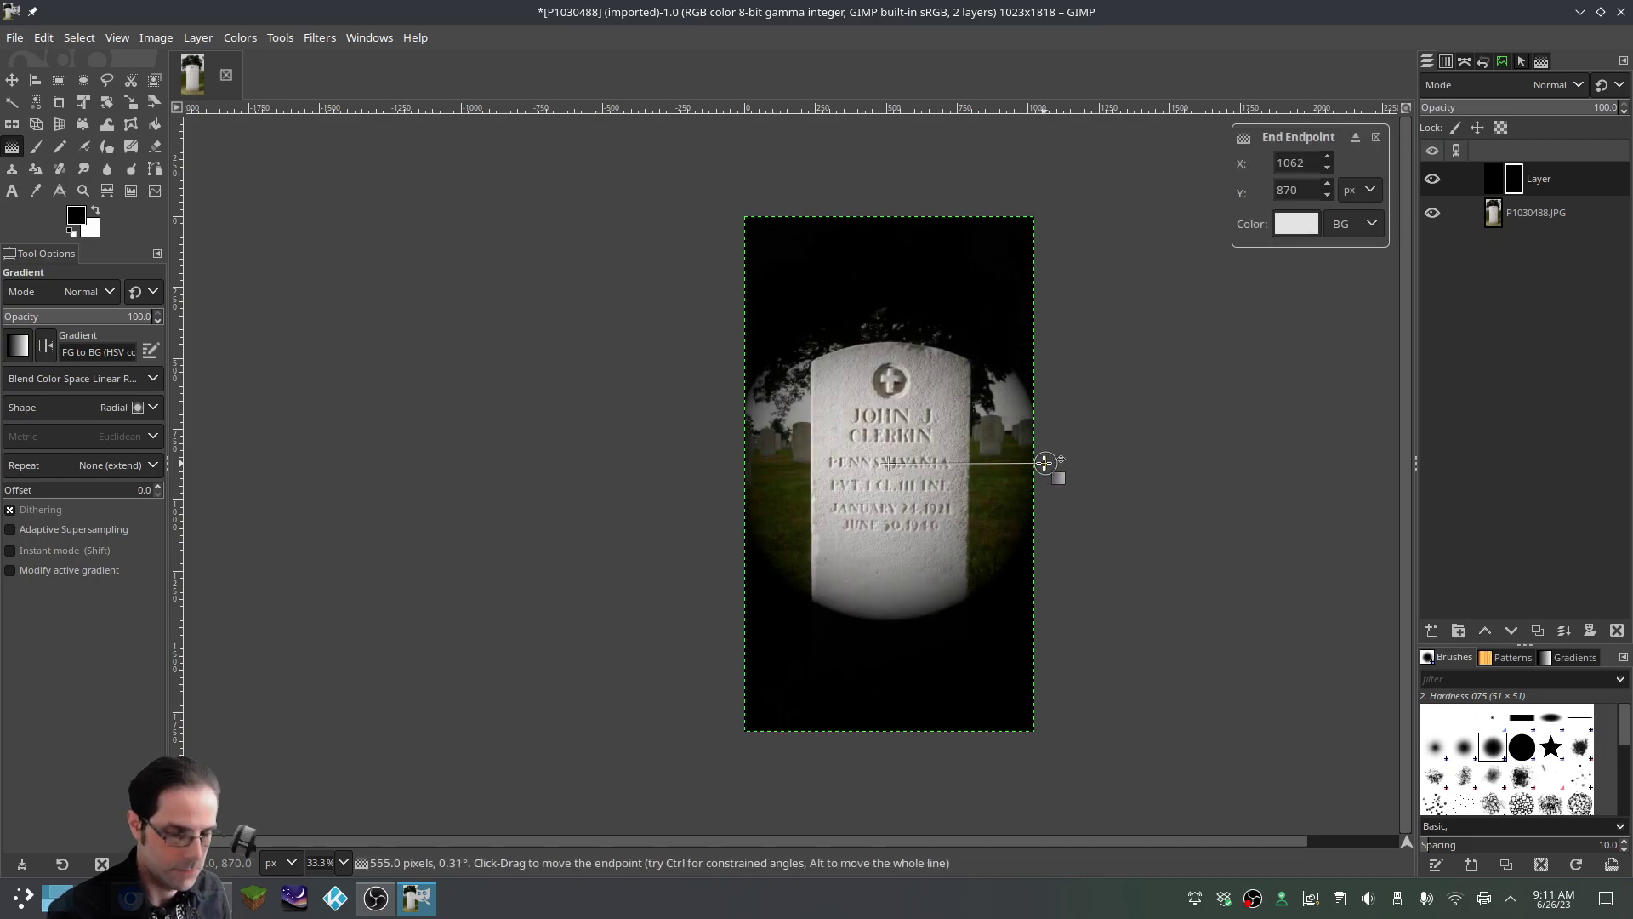
{"action": "key", "text": "Return"}
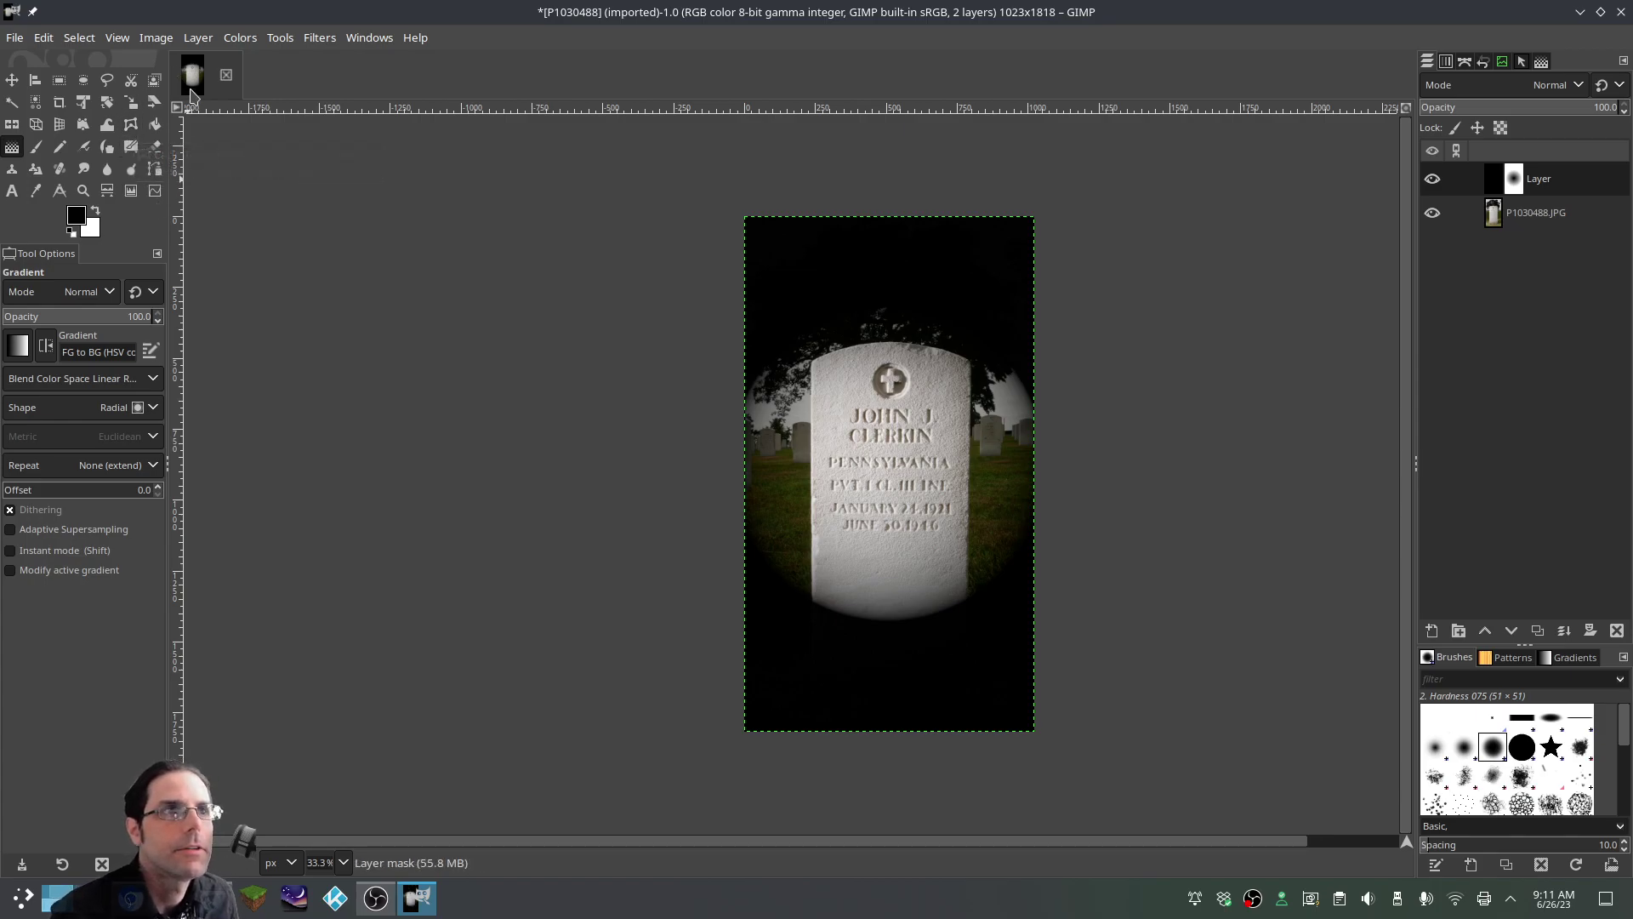
Stretch the vignette mask to about 1590×4309 pixels so only faint darkening remains at the edges
{"action": "left_click", "coordinate": [131, 102]}
{"action": "scroll", "coordinate": [970, 459], "scroll_direction": "down", "scroll_amount": 2}
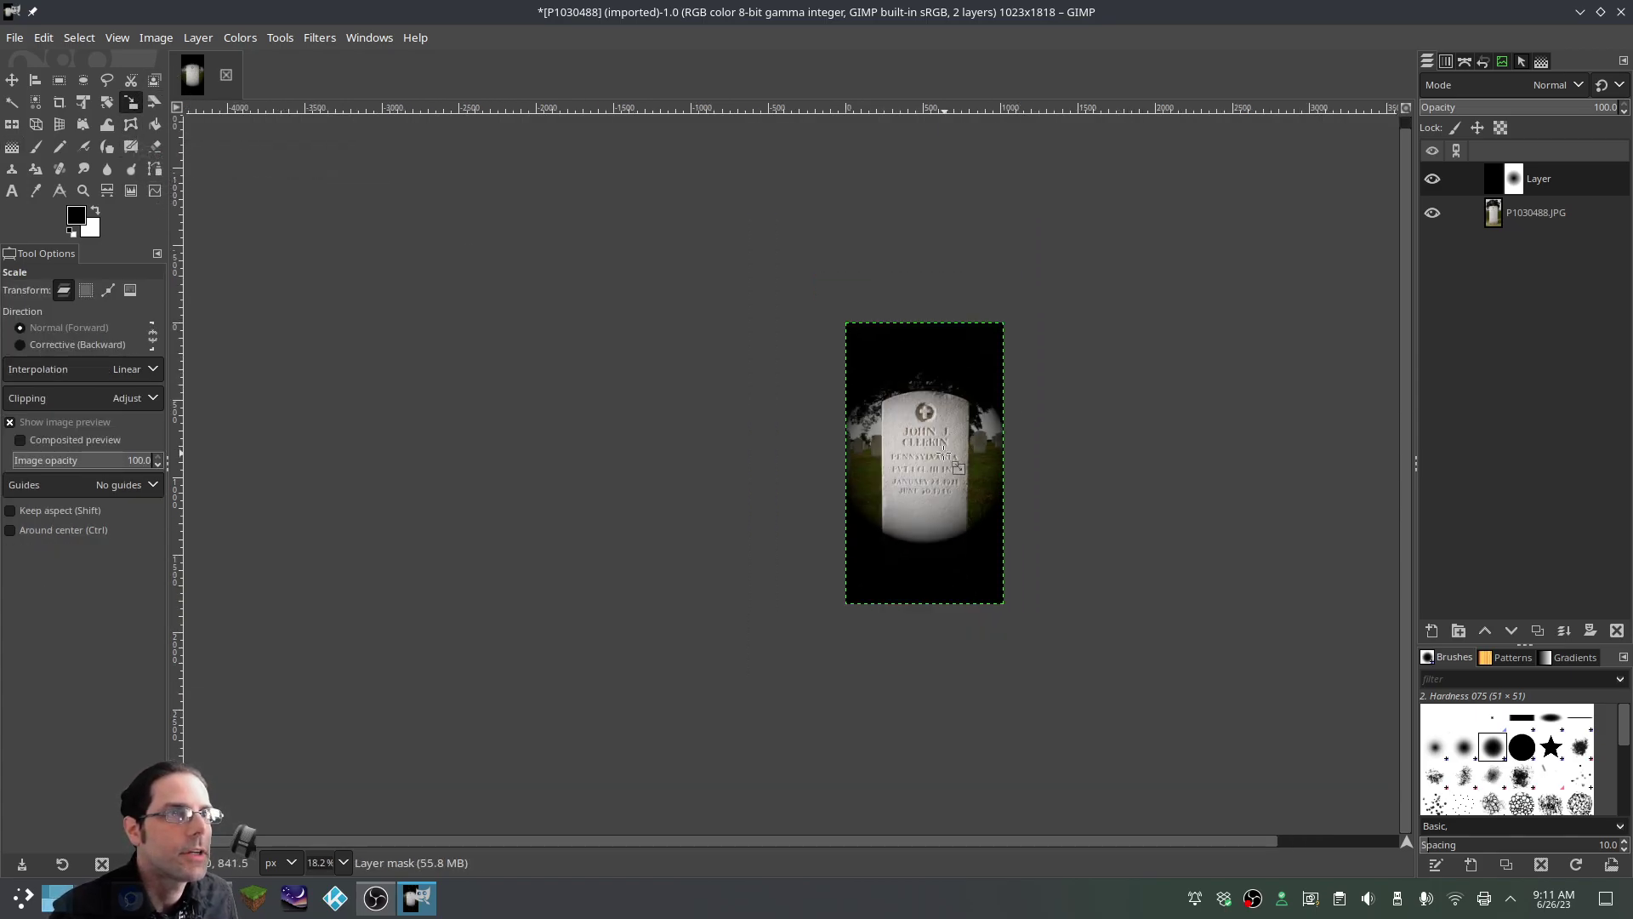
{"action": "left_click", "coordinate": [946, 448]}
{"action": "left_click_drag", "start_coordinate": [847, 331], "coordinate": [810, 191]}
{"action": "left_click_drag", "start_coordinate": [1005, 606], "coordinate": [1047, 779]}
{"action": "left_click_drag", "start_coordinate": [817, 197], "coordinate": [786, 121]}
{"action": "left_click_drag", "start_coordinate": [1037, 781], "coordinate": [1064, 807]}
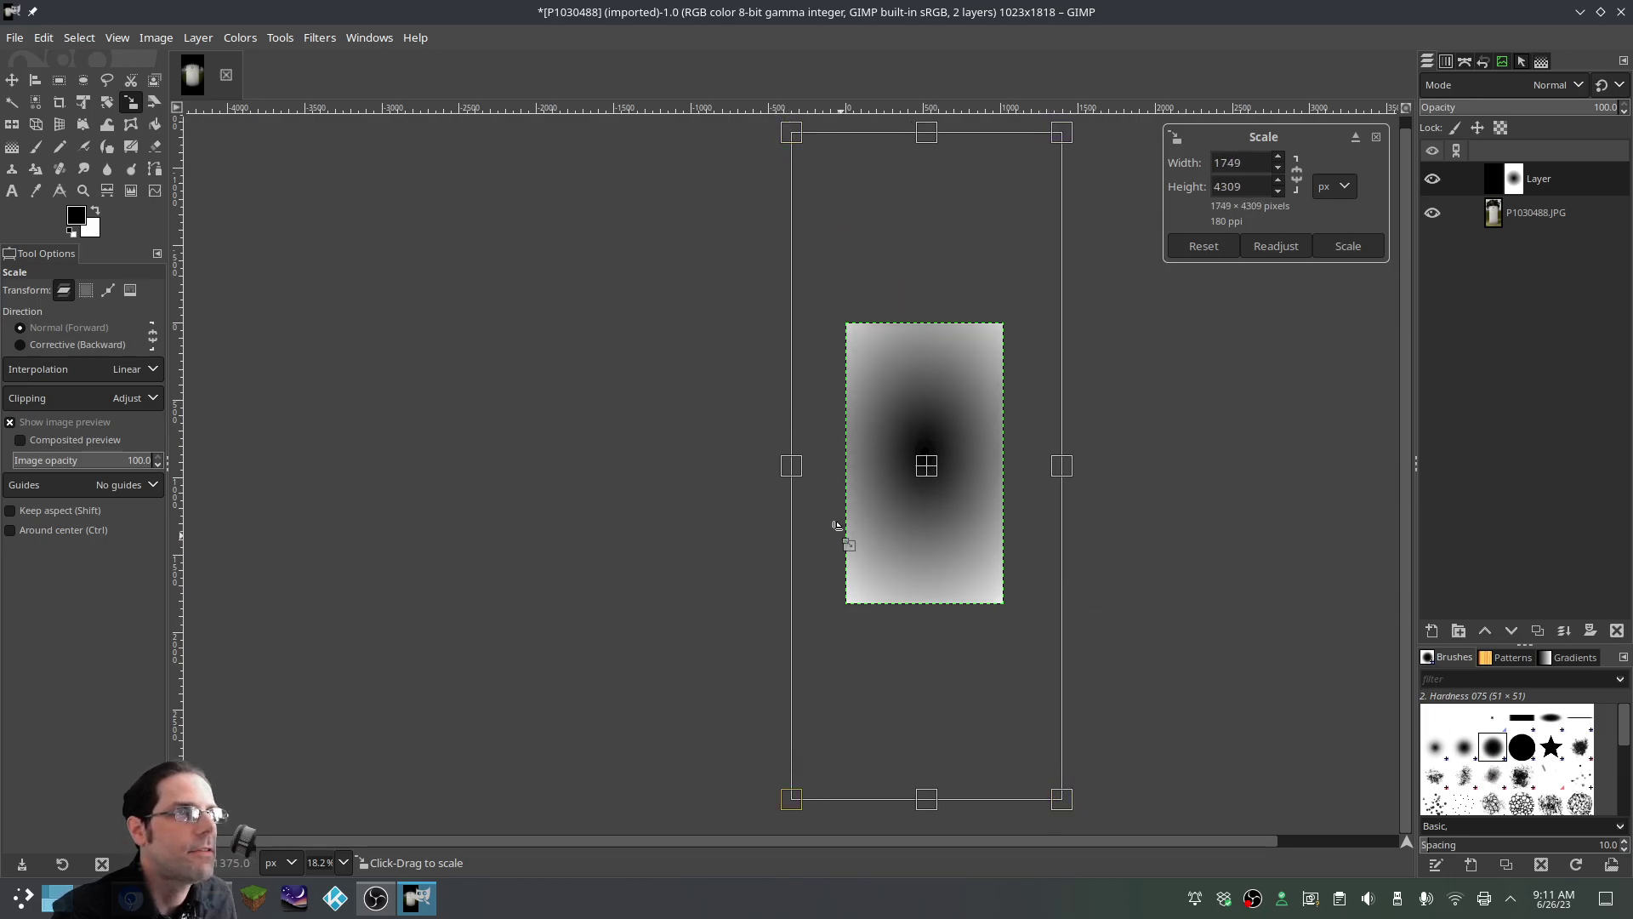
{"action": "left_click_drag", "start_coordinate": [793, 467], "coordinate": [786, 467]}
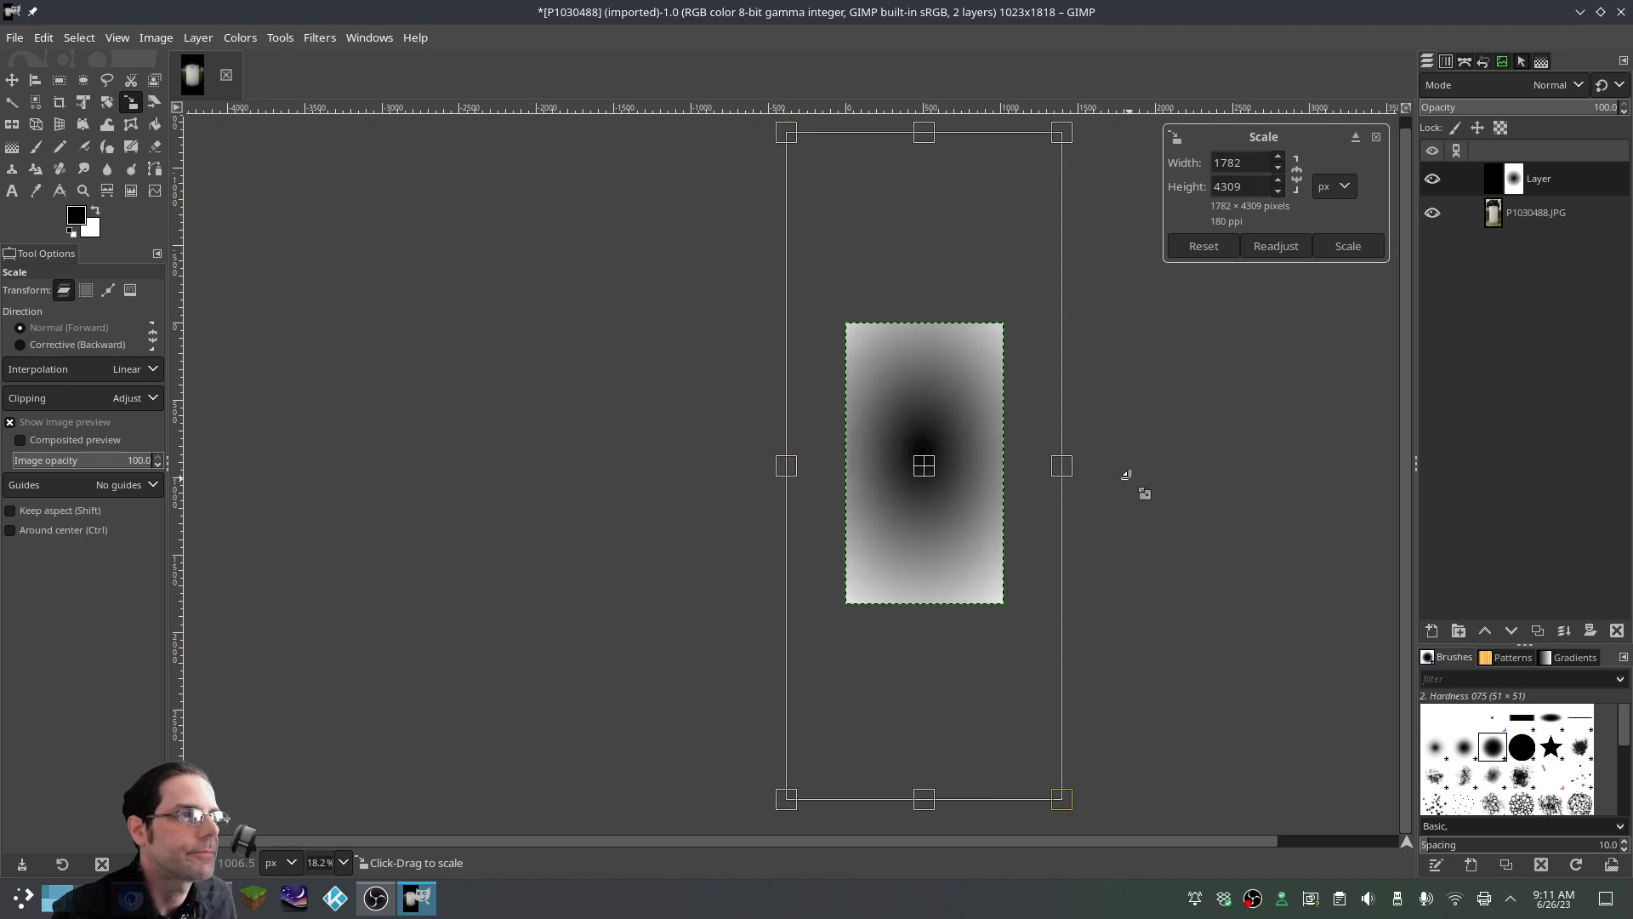
{"action": "left_click_drag", "start_coordinate": [1062, 465], "coordinate": [1056, 465]}
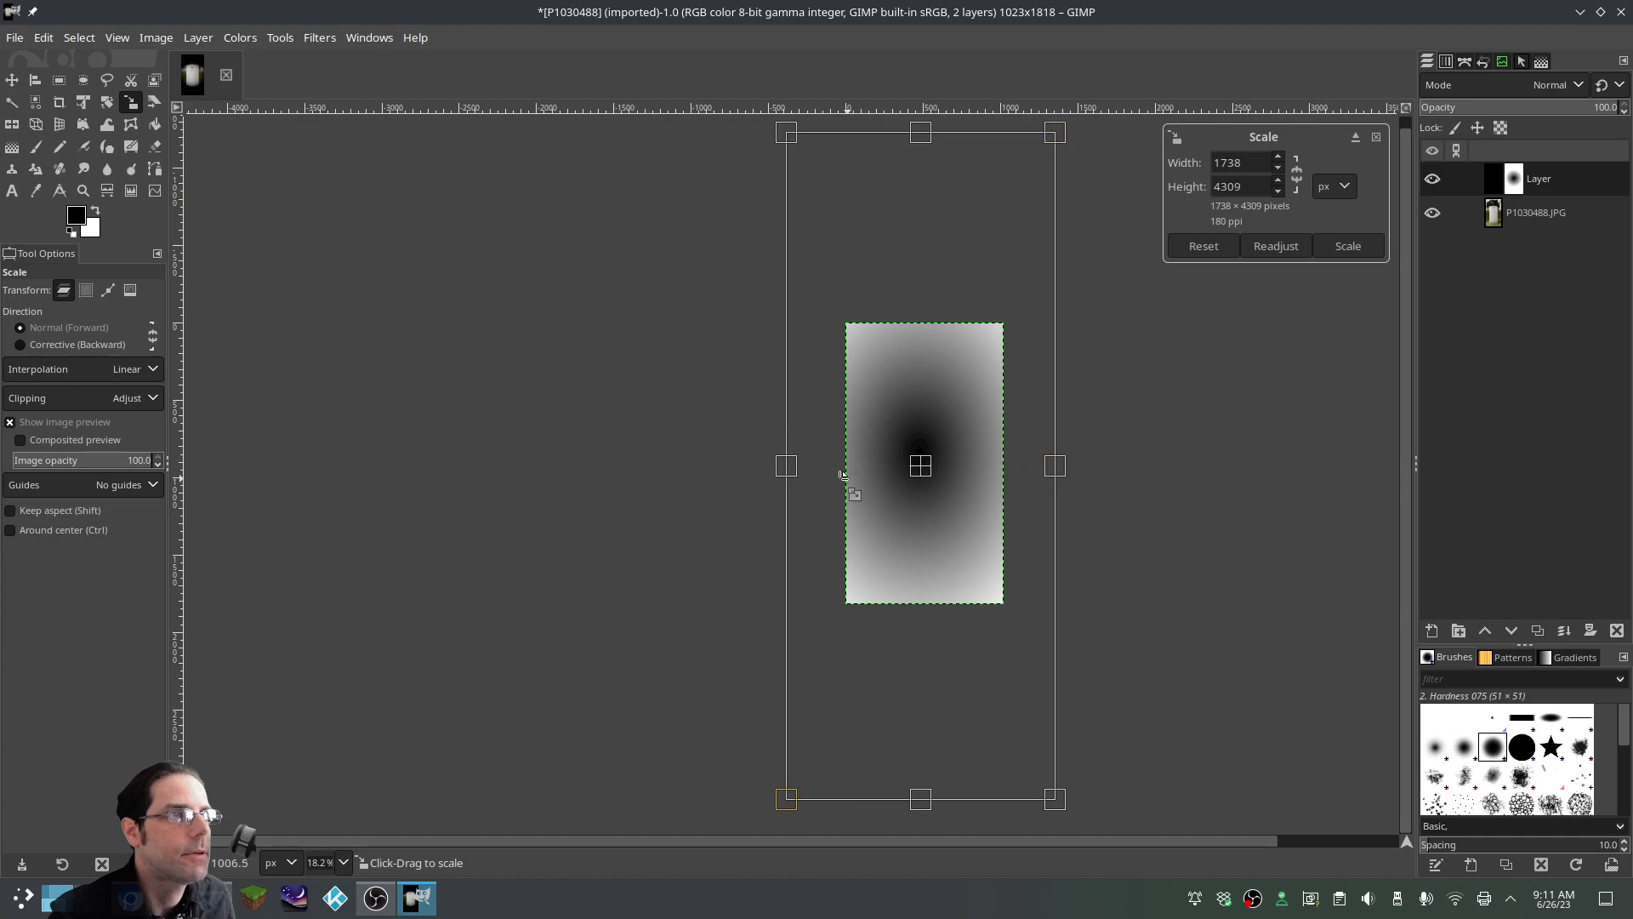
{"action": "left_click_drag", "start_coordinate": [788, 467], "coordinate": [803, 467]}
{"action": "left_click_drag", "start_coordinate": [1058, 468], "coordinate": [1050, 468]}
{"action": "key", "text": "Return"}
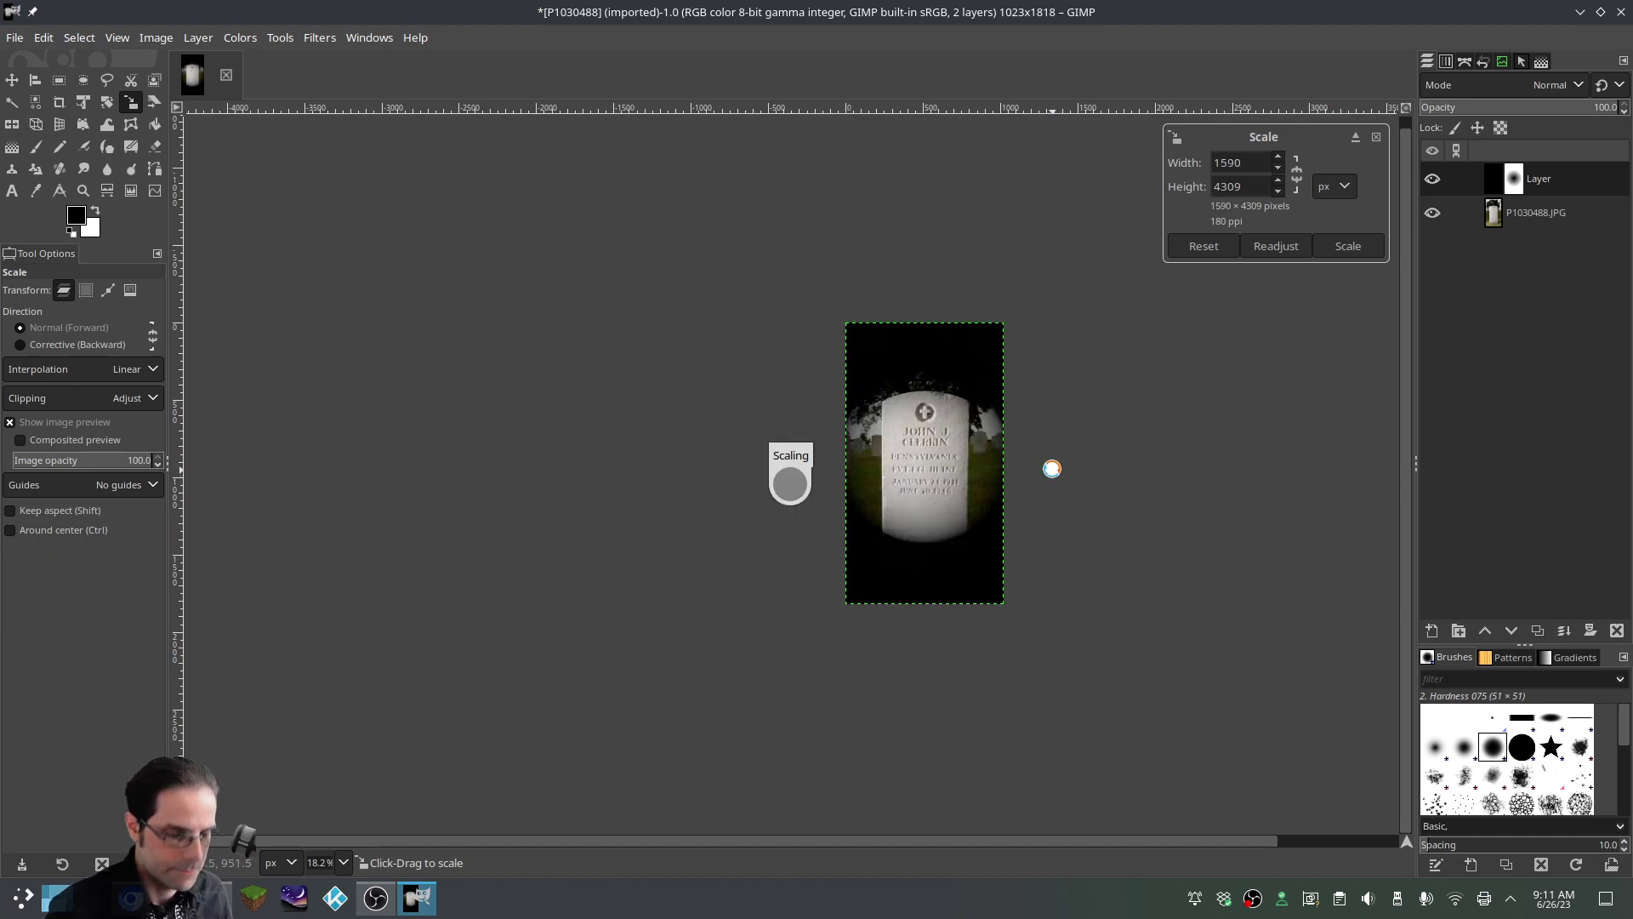
Hide the photo layer to view the vignette mask on its own
{"action": "scroll", "coordinate": [983, 473], "scroll_direction": "up", "scroll_amount": 2, "text": "ctrl"}
{"action": "scroll", "coordinate": [983, 473], "scroll_direction": "up", "scroll_amount": 2, "text": "ctrl"}
{"action": "scroll", "coordinate": [983, 473], "scroll_direction": "down", "scroll_amount": 2, "text": "ctrl"}
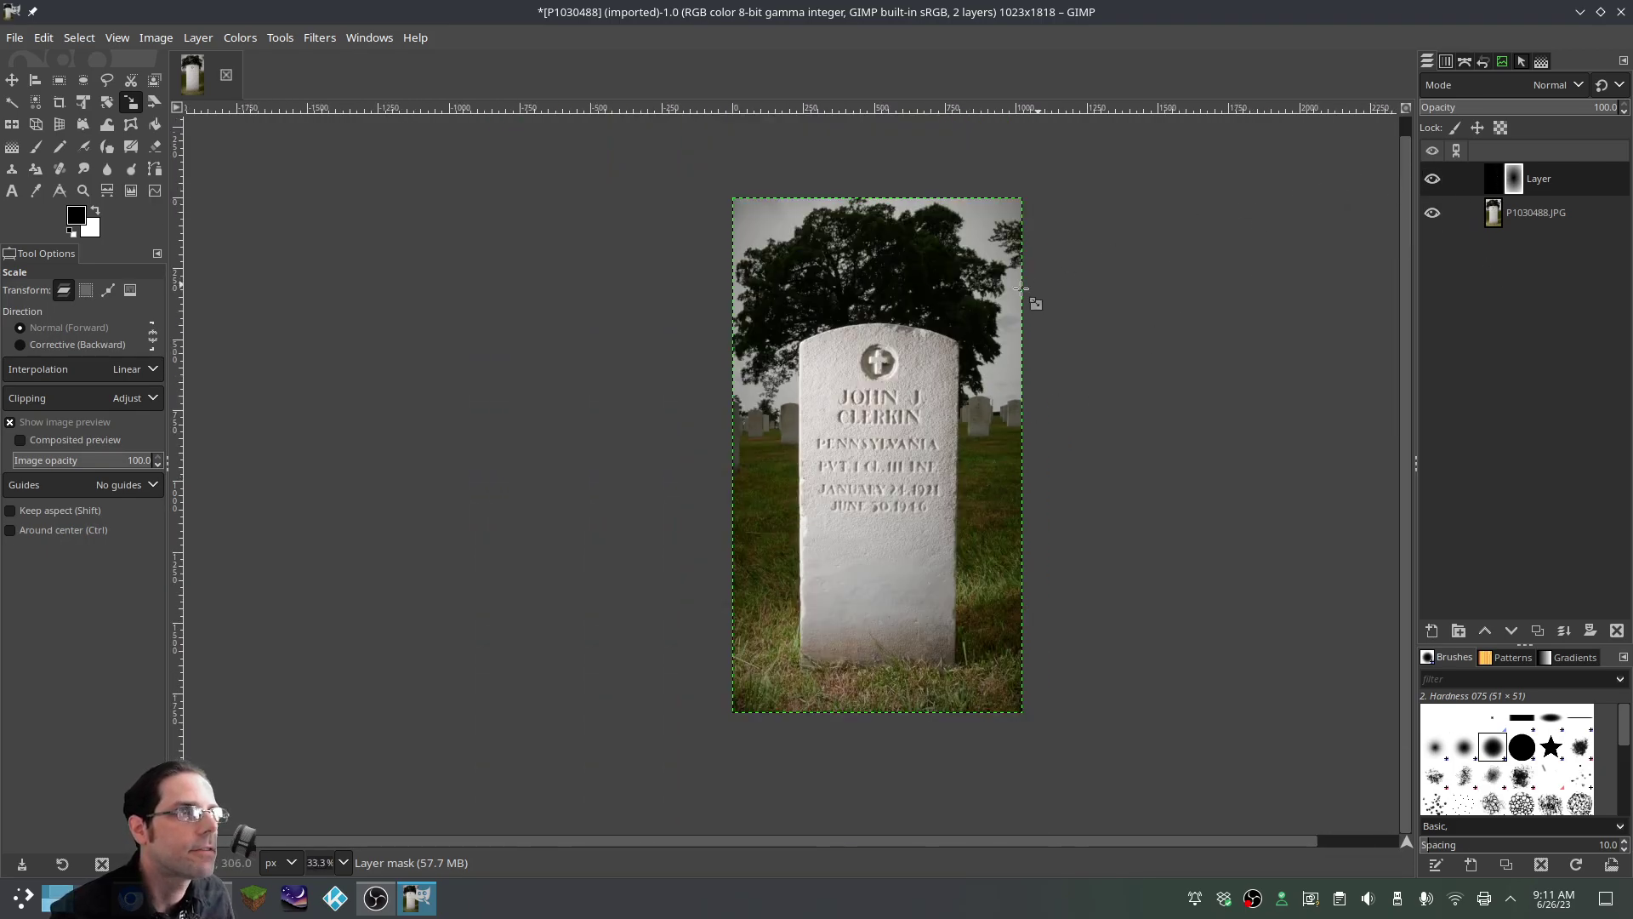
{"action": "left_click", "coordinate": [1432, 212]}
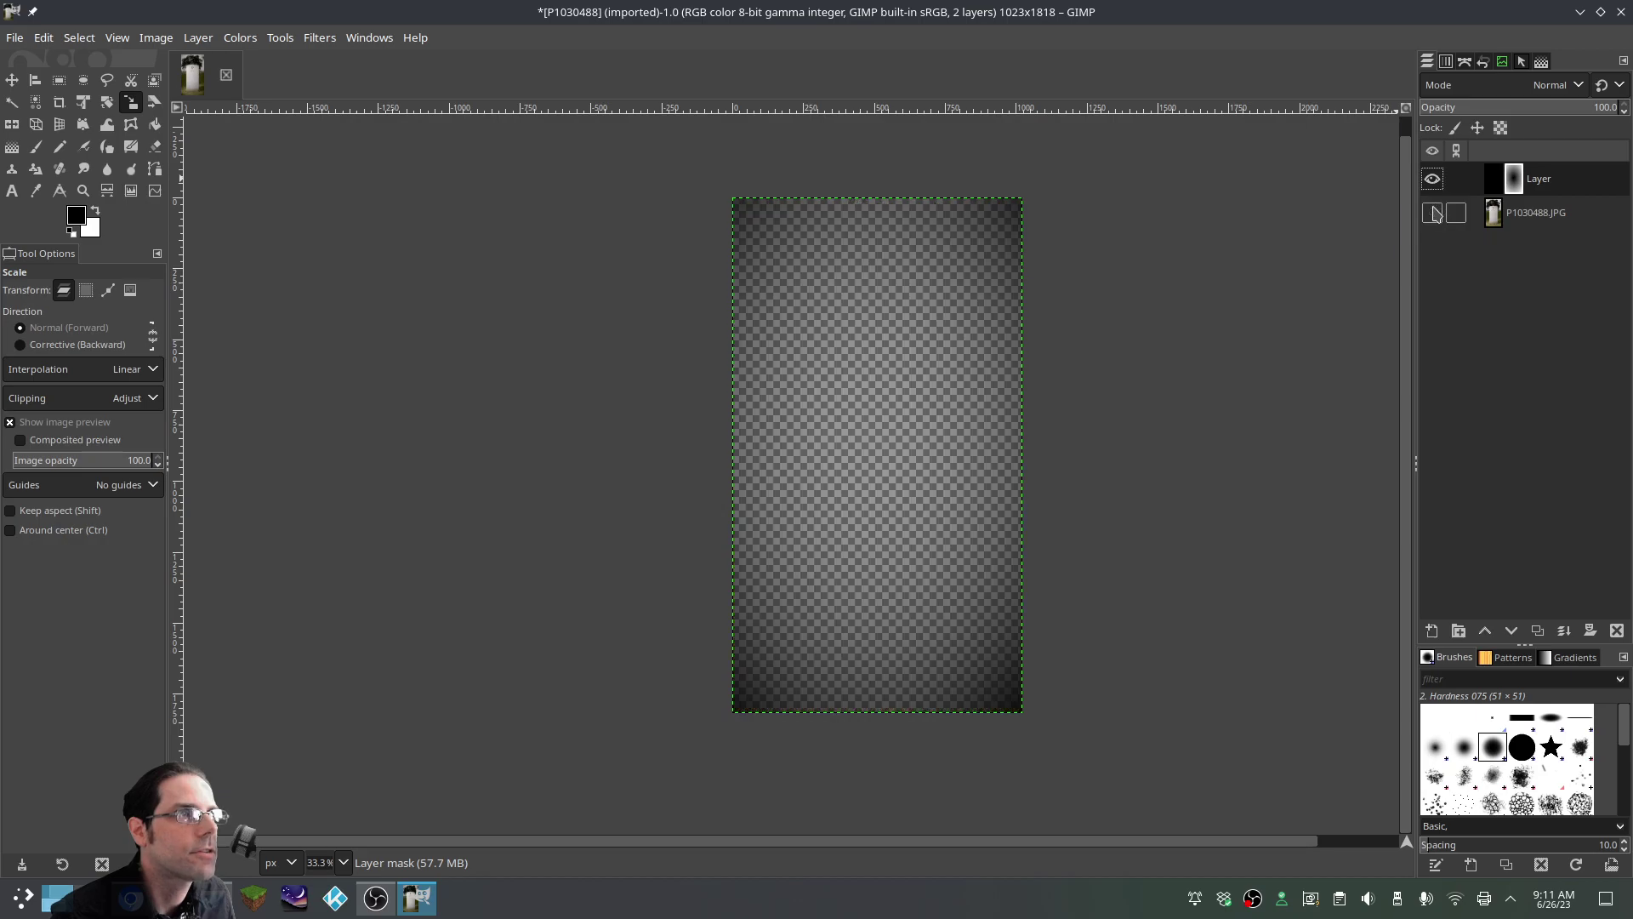
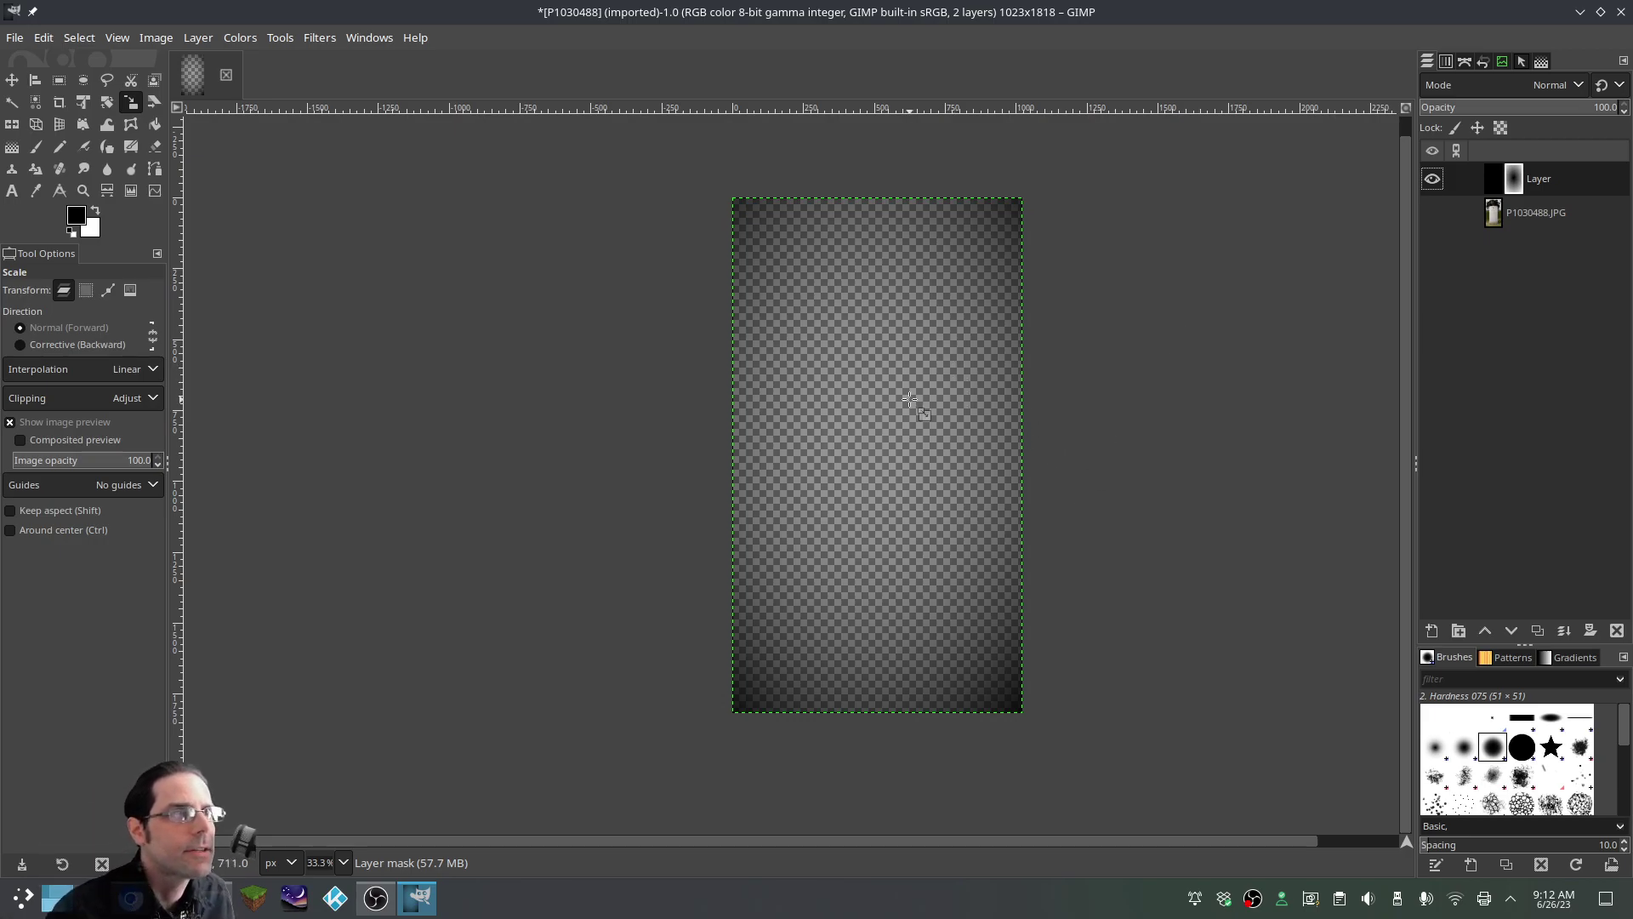
Export the vignette-only image as Vin.png, keeping the default PNG options
{"action": "left_click", "coordinate": [15, 40]}
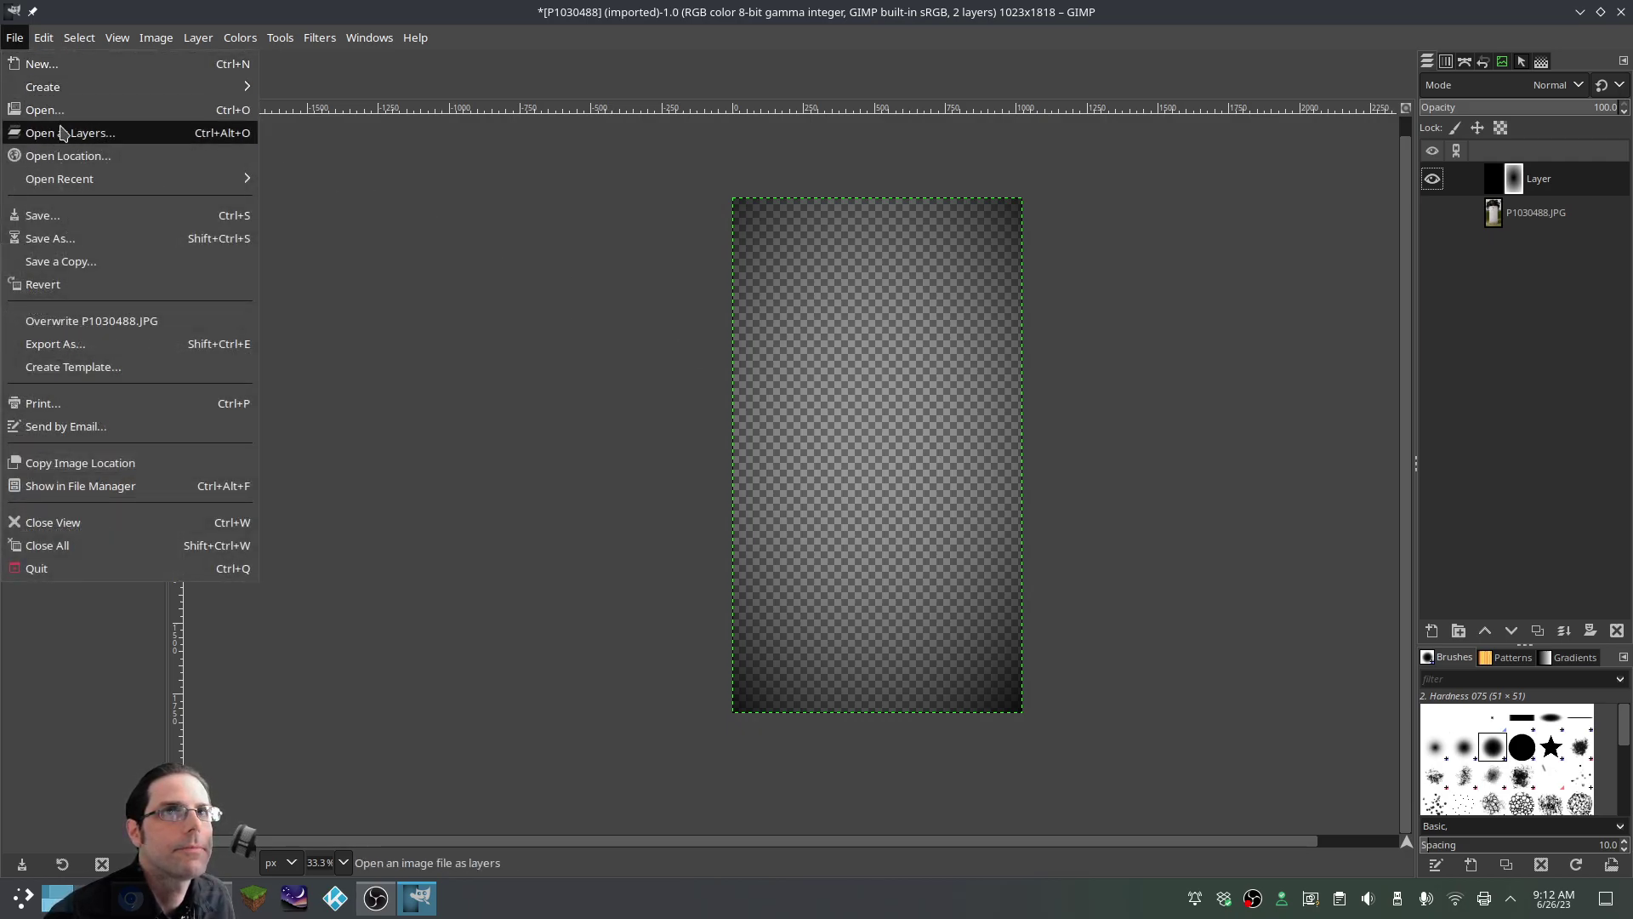
{"action": "left_click", "coordinate": [111, 351]}
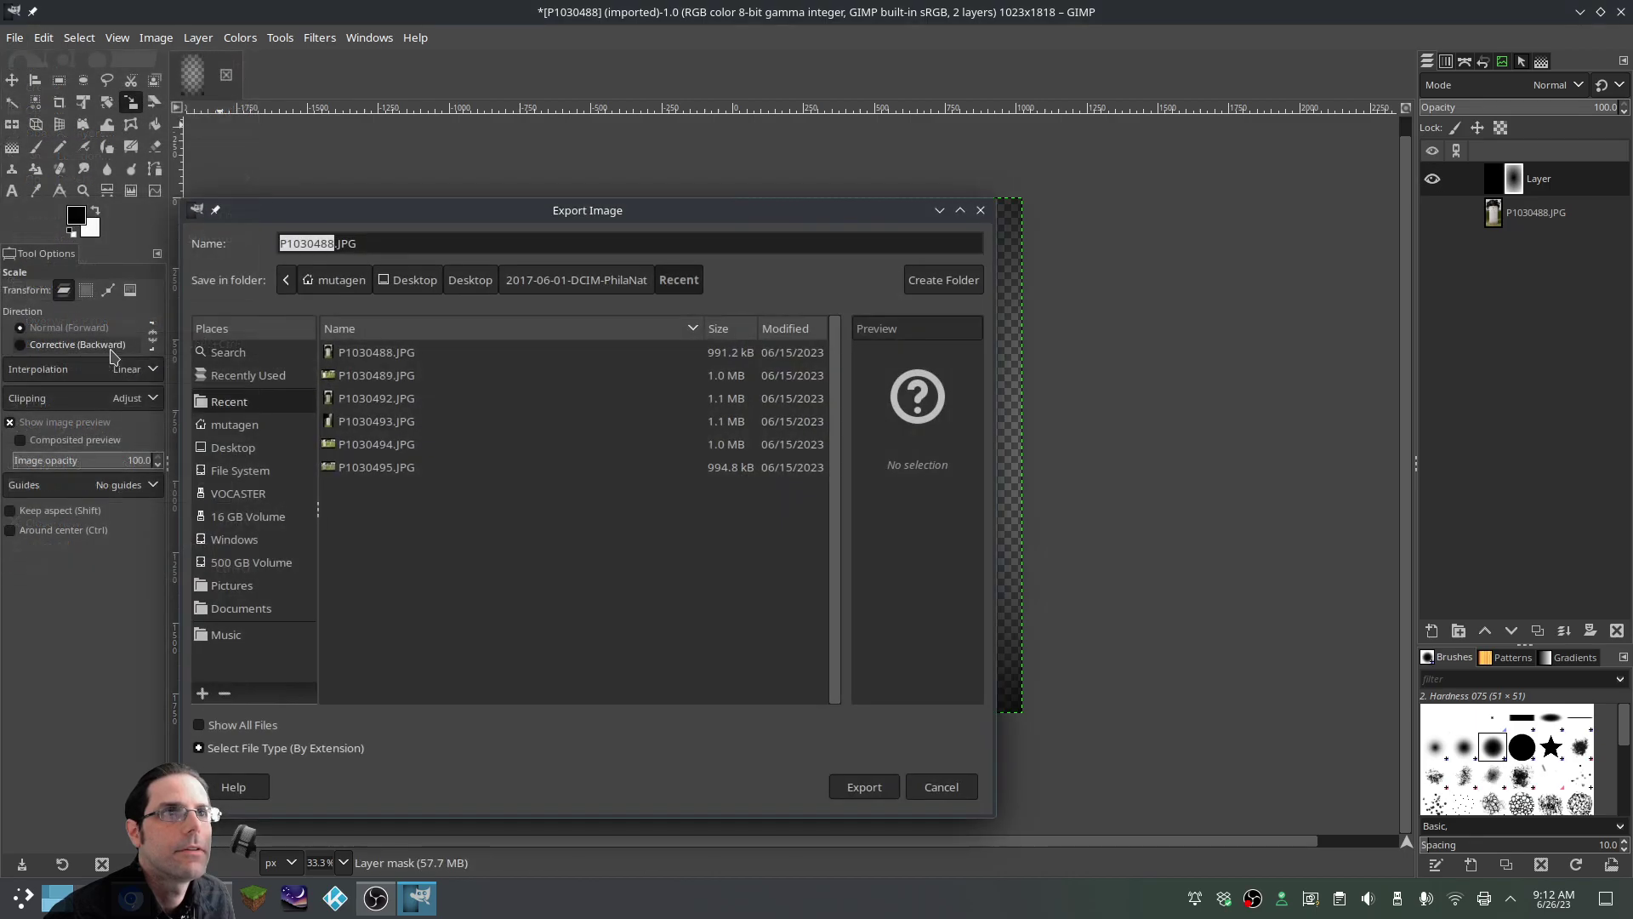
{"action": "left_click", "coordinate": [359, 248]}
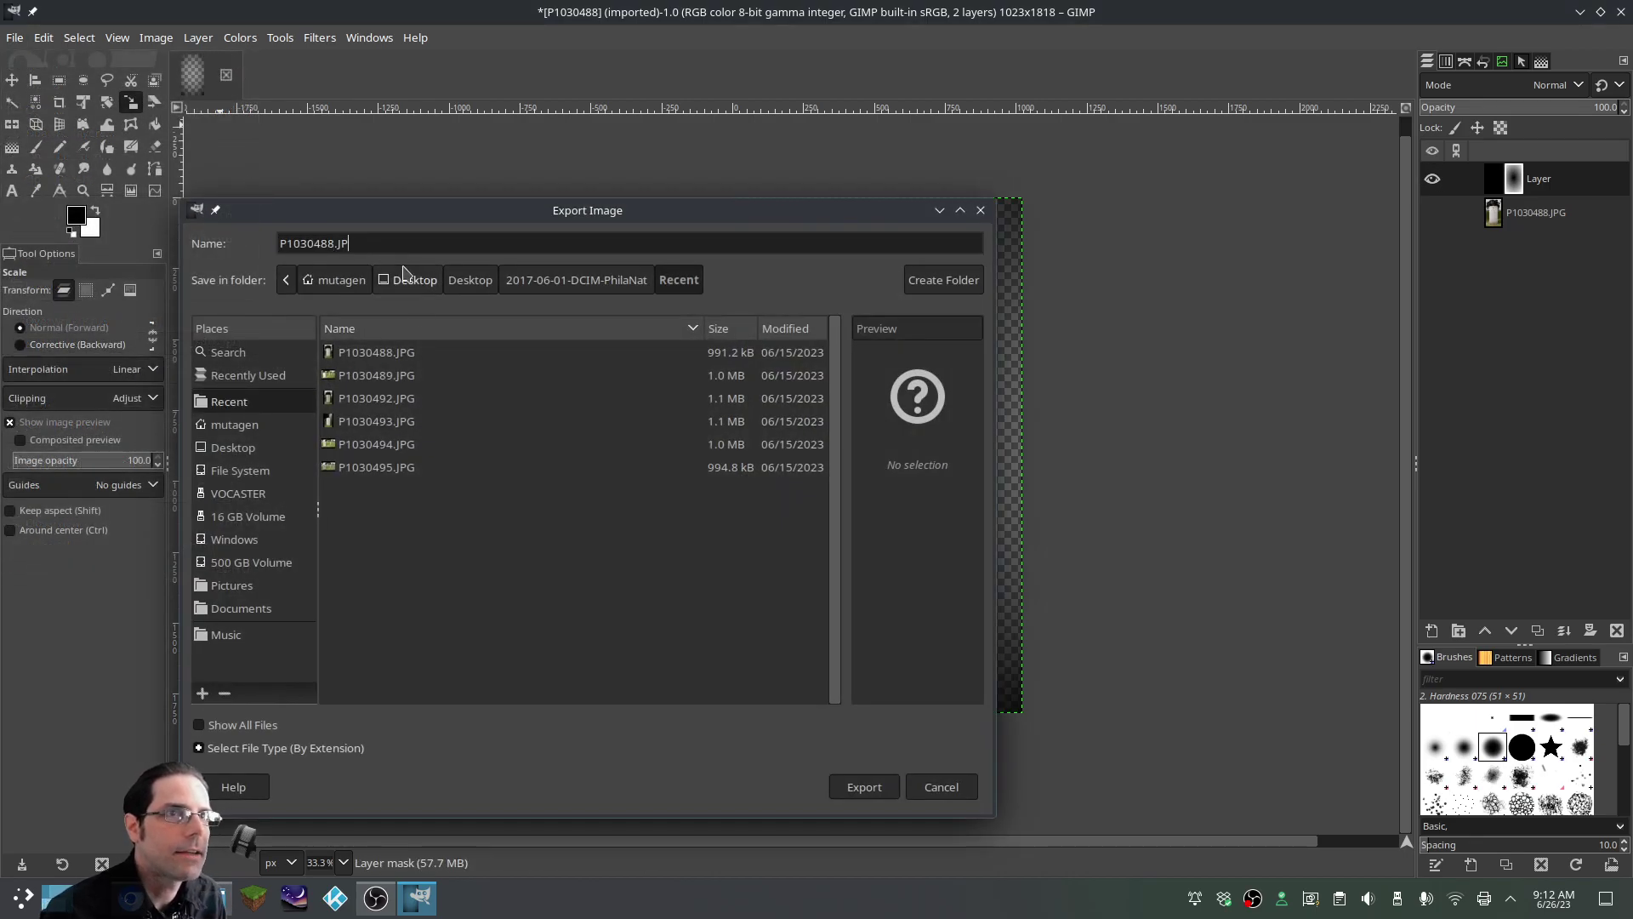
{"action": "type", "text": "png"}
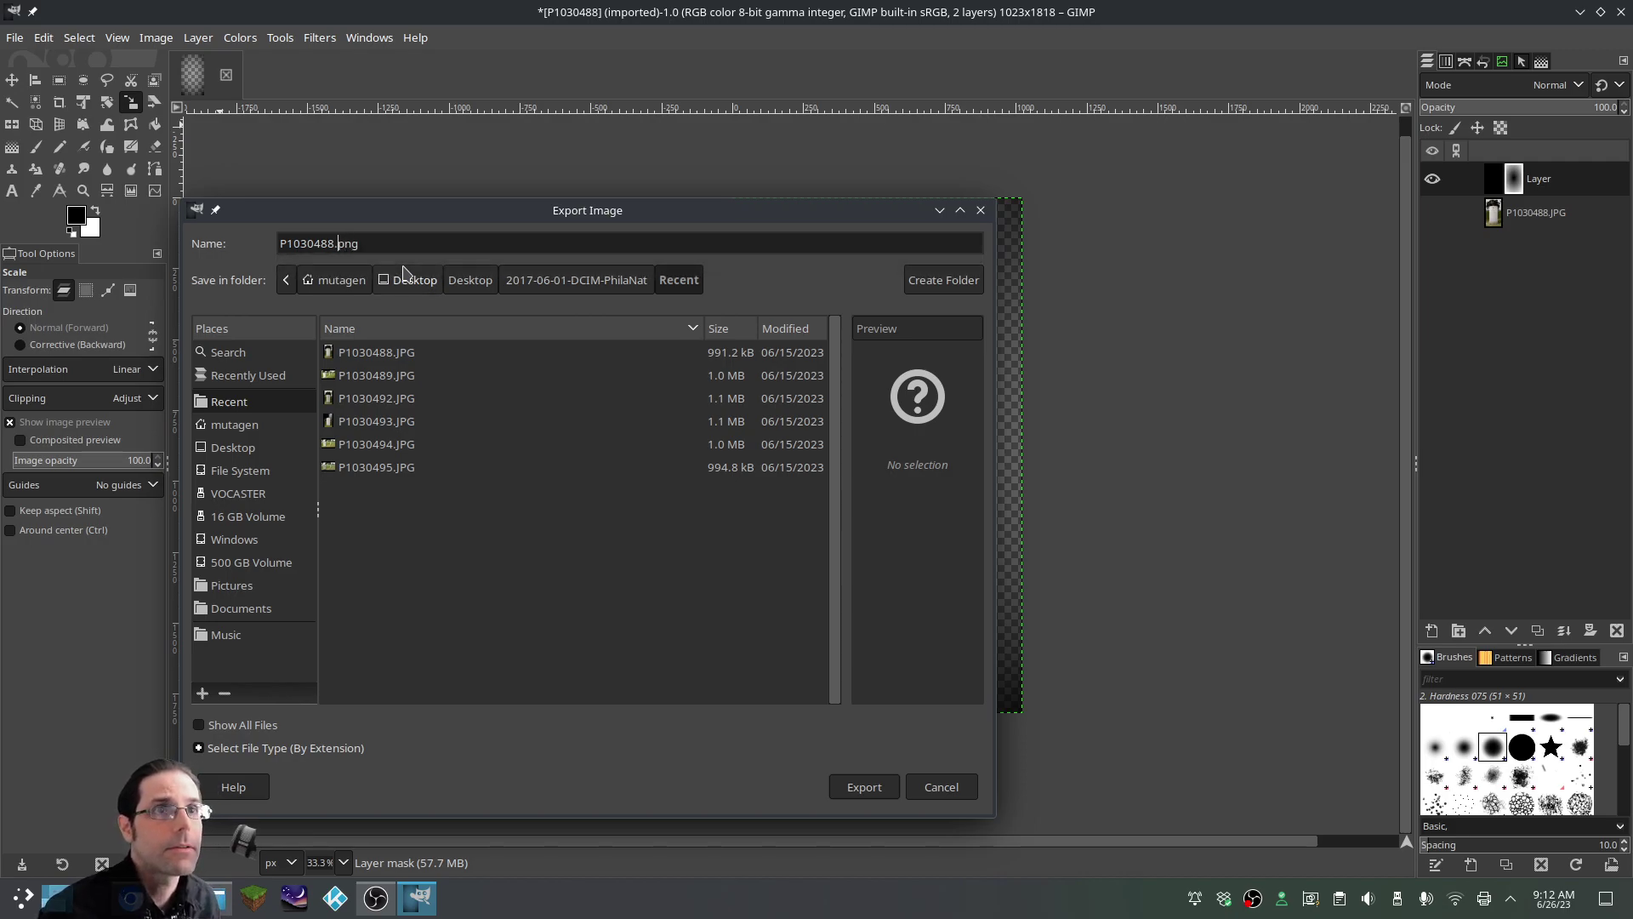
{"action": "key", "text": "BackSpace"}
{"action": "key", "text": "BackSpace"}
{"action": "key", "text": "BackSpace"}
{"action": "key", "text": "BackSpace"}
{"action": "key", "text": "BackSpace"}
{"action": "key", "text": "BackSpace"}
{"action": "key", "text": "BackSpace"}
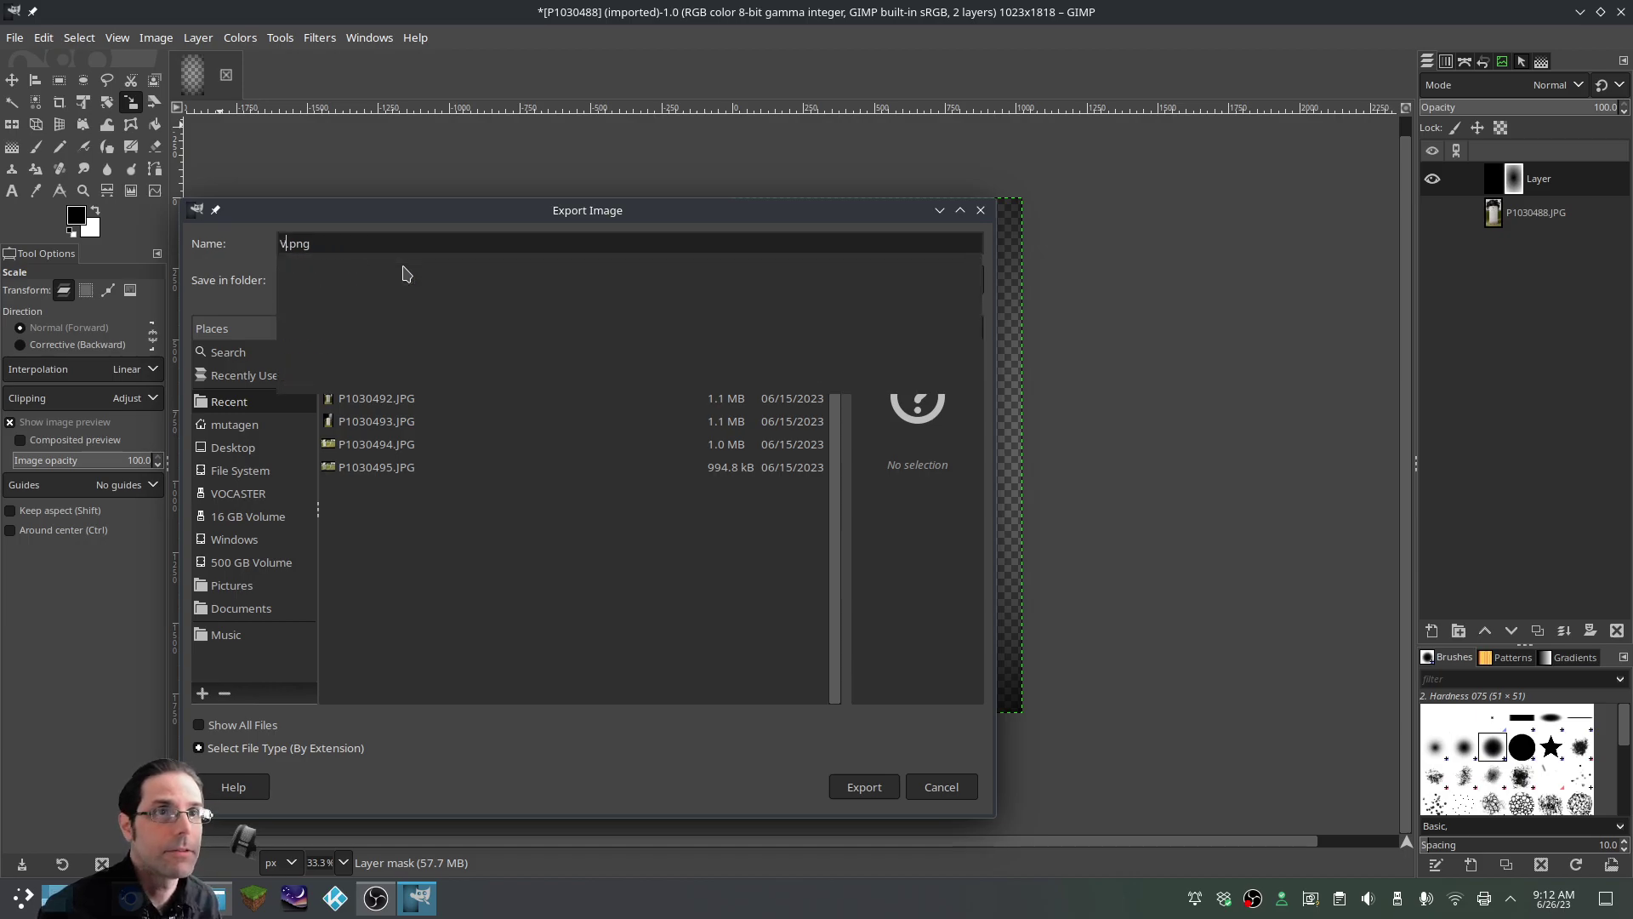
{"action": "type", "text": "Vin"}
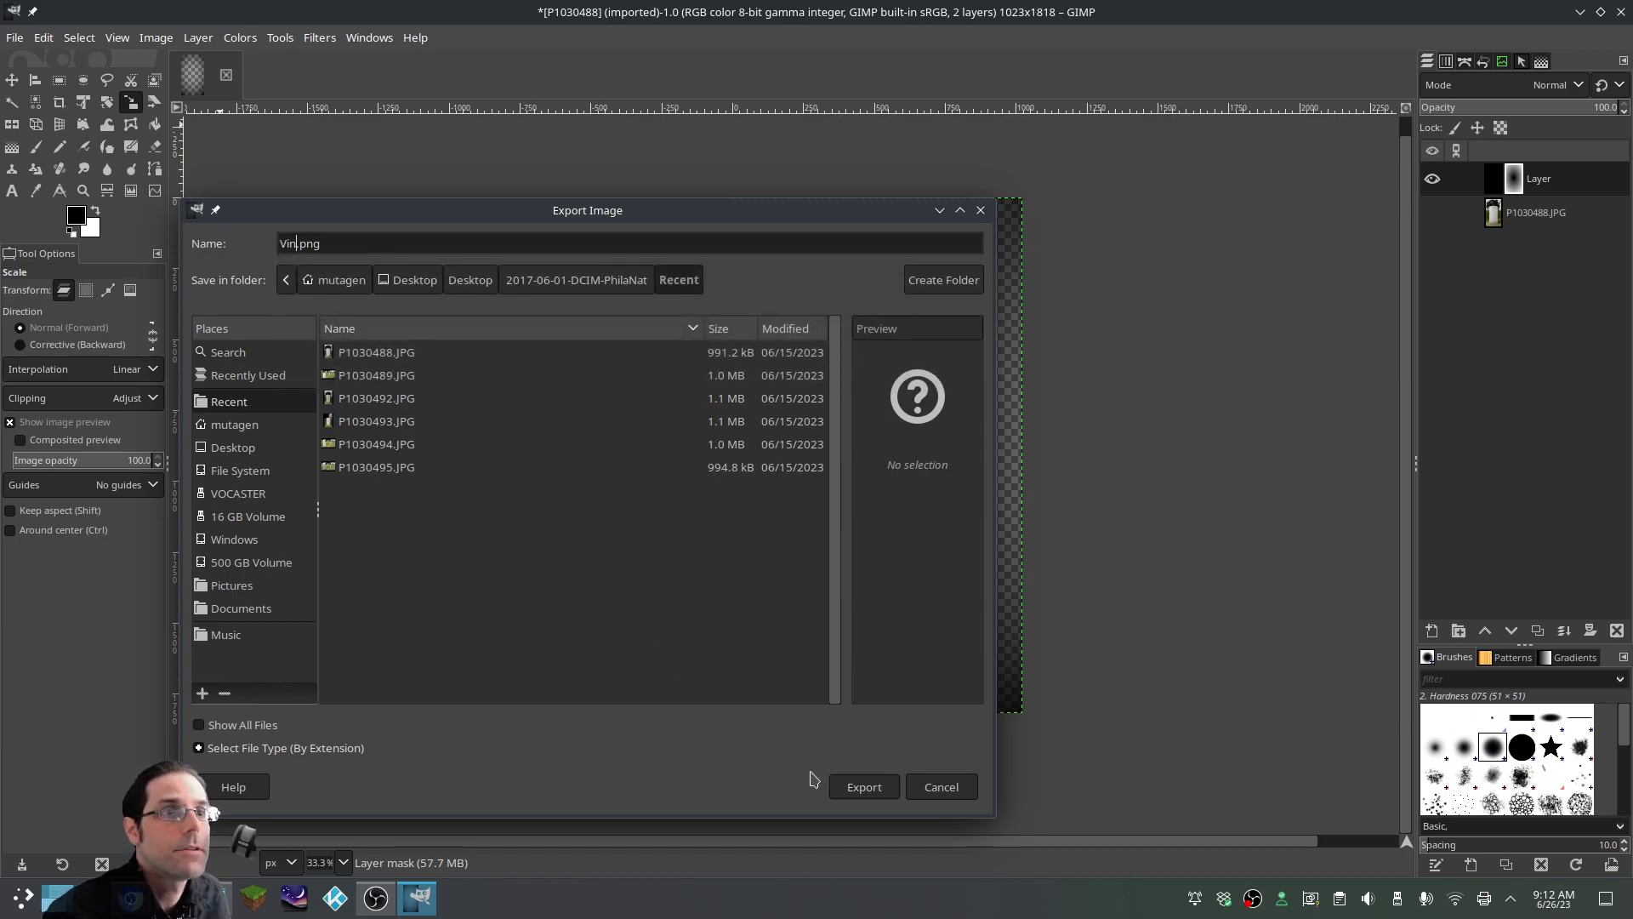
{"action": "left_click", "coordinate": [881, 788]}
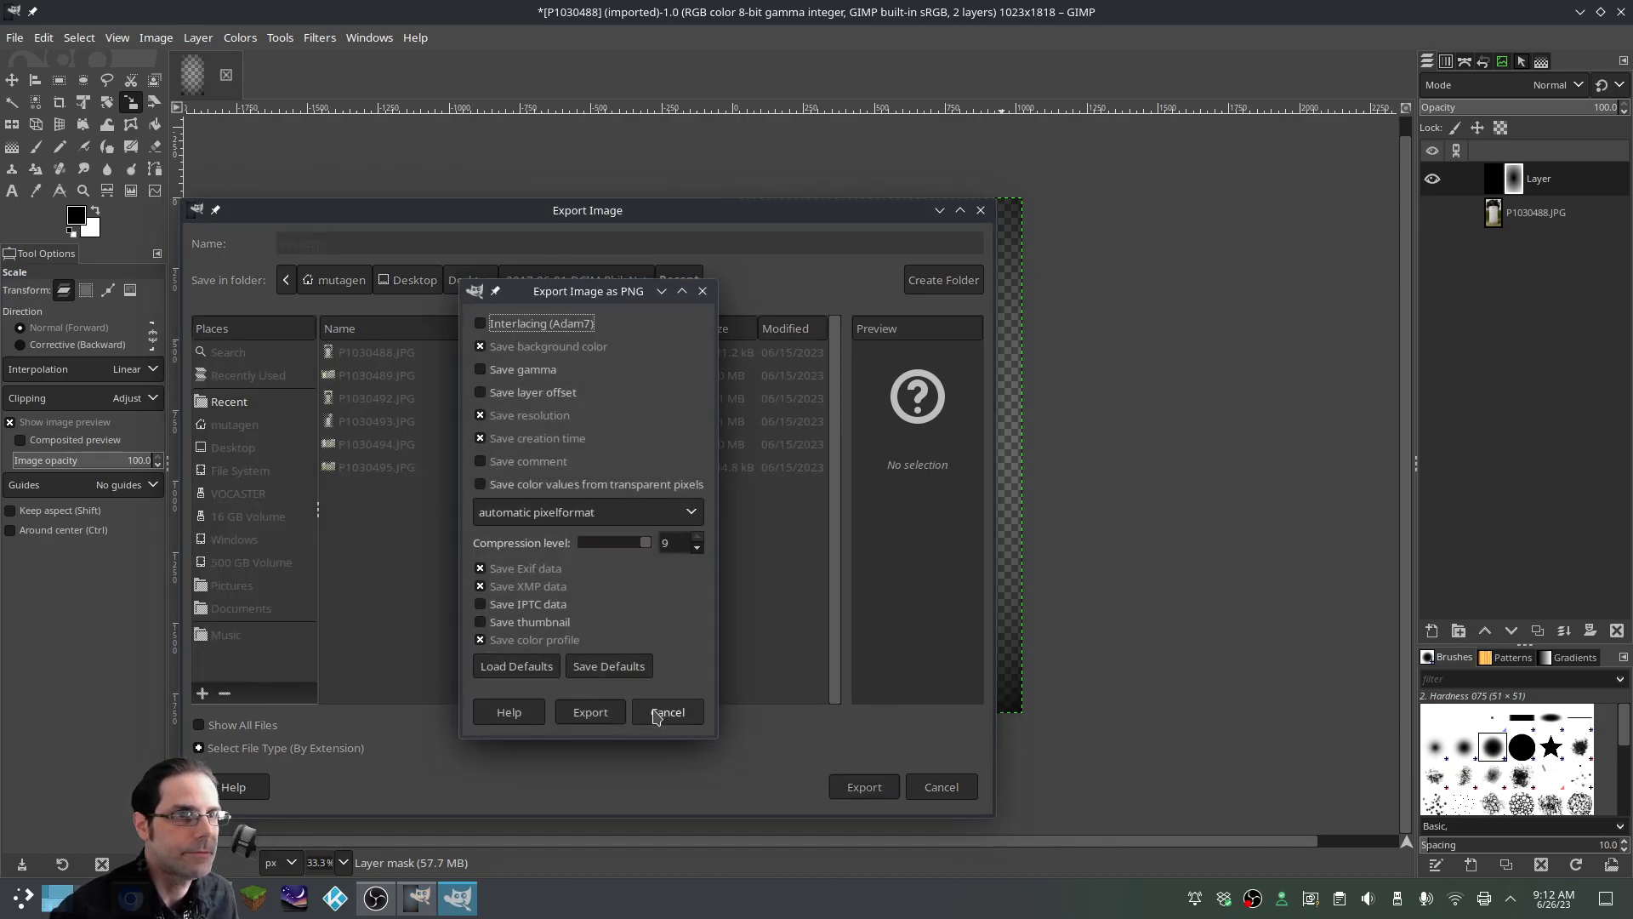
{"action": "left_click", "coordinate": [590, 713]}
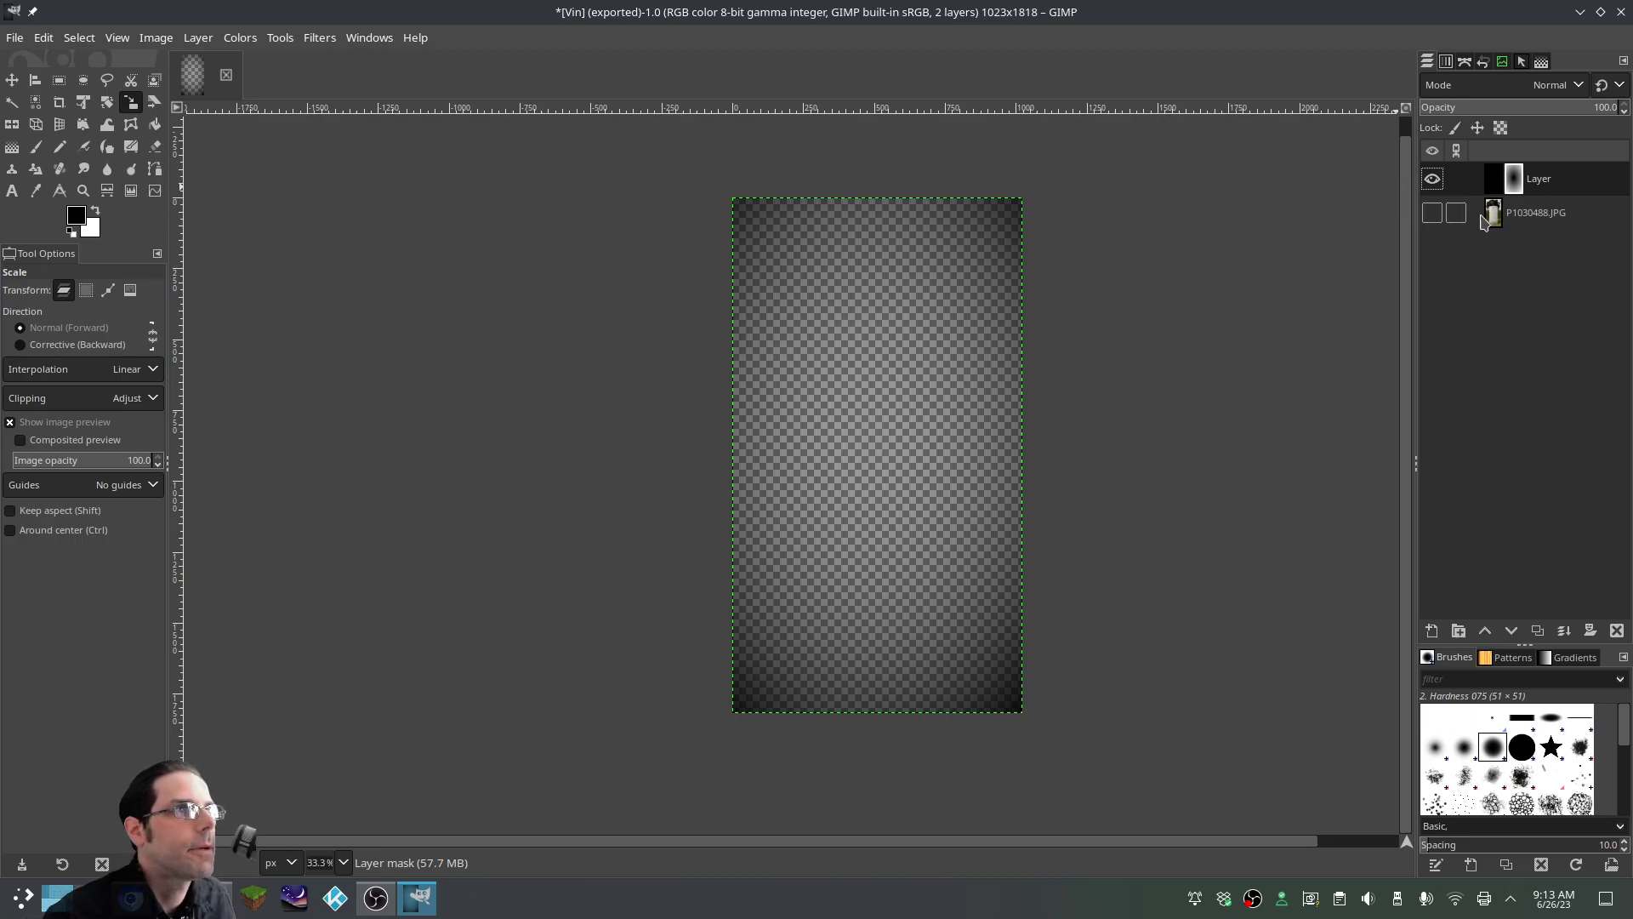
Show the P1030488.JPG photo layer and delete the masked vignette layer
{"action": "left_click", "coordinate": [1432, 213]}
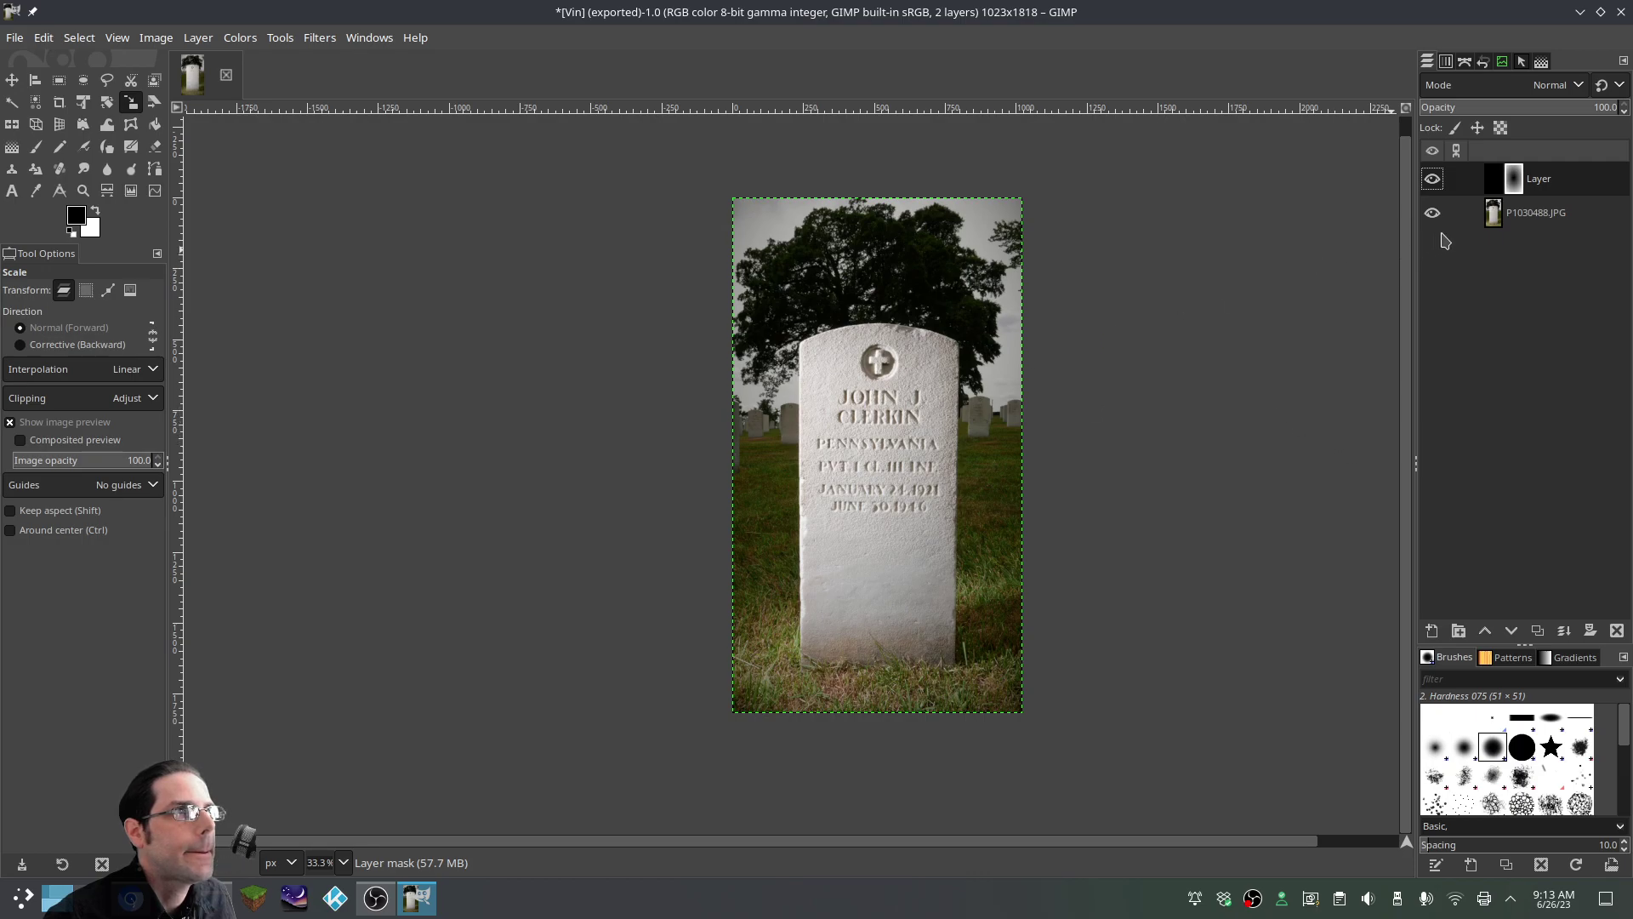
{"action": "right_click", "coordinate": [1451, 180]}
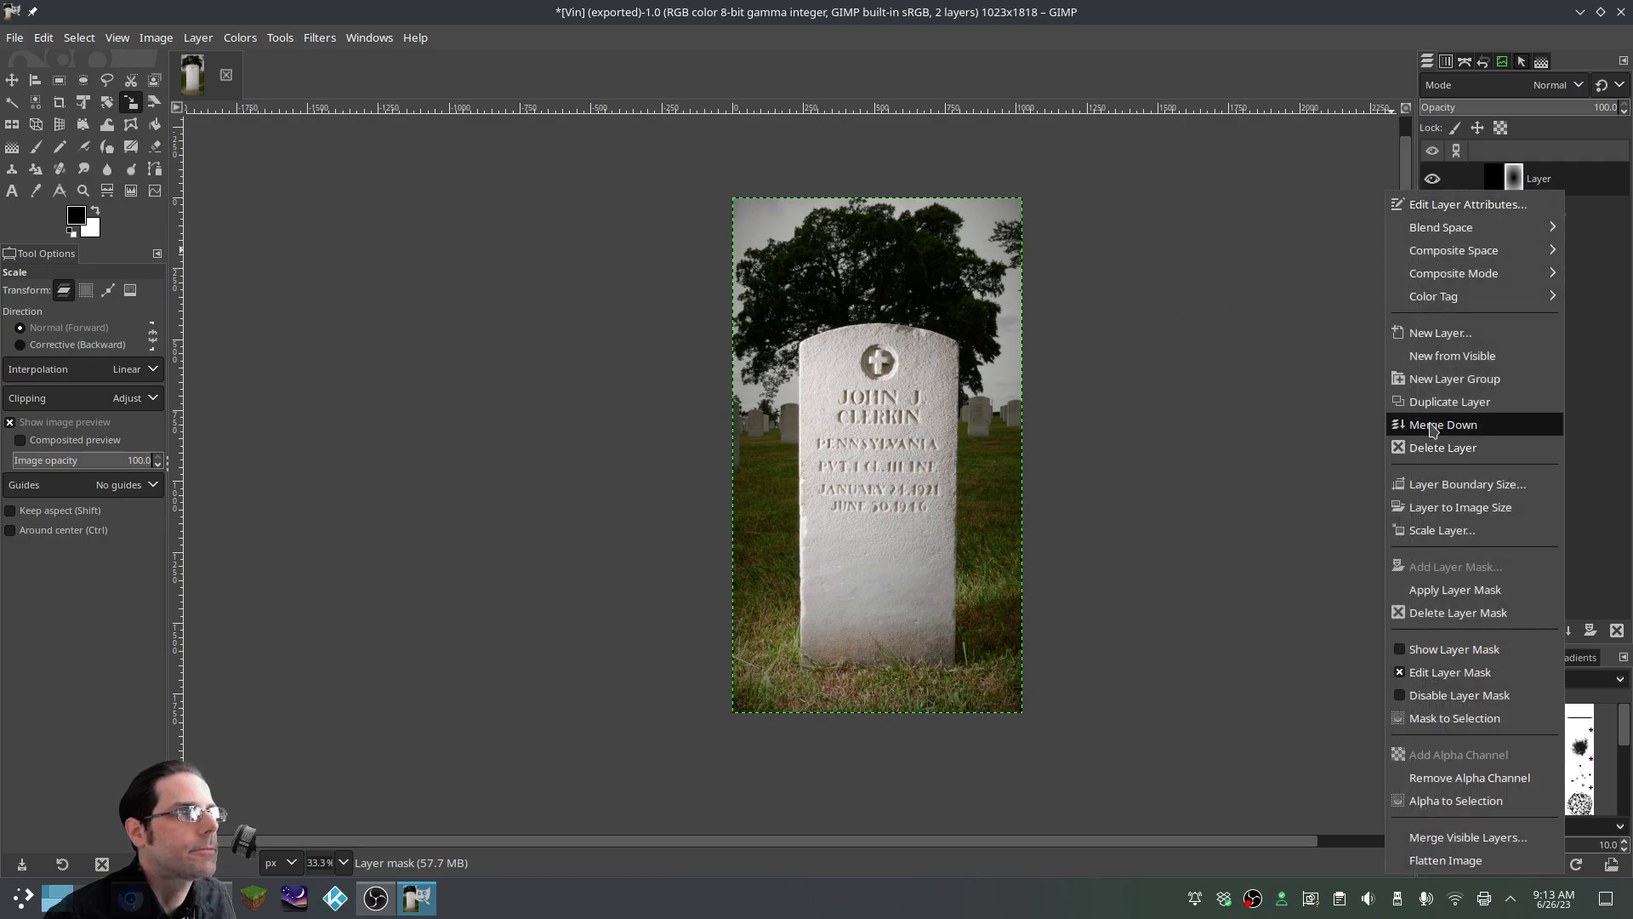
{"action": "left_click", "coordinate": [1398, 448]}
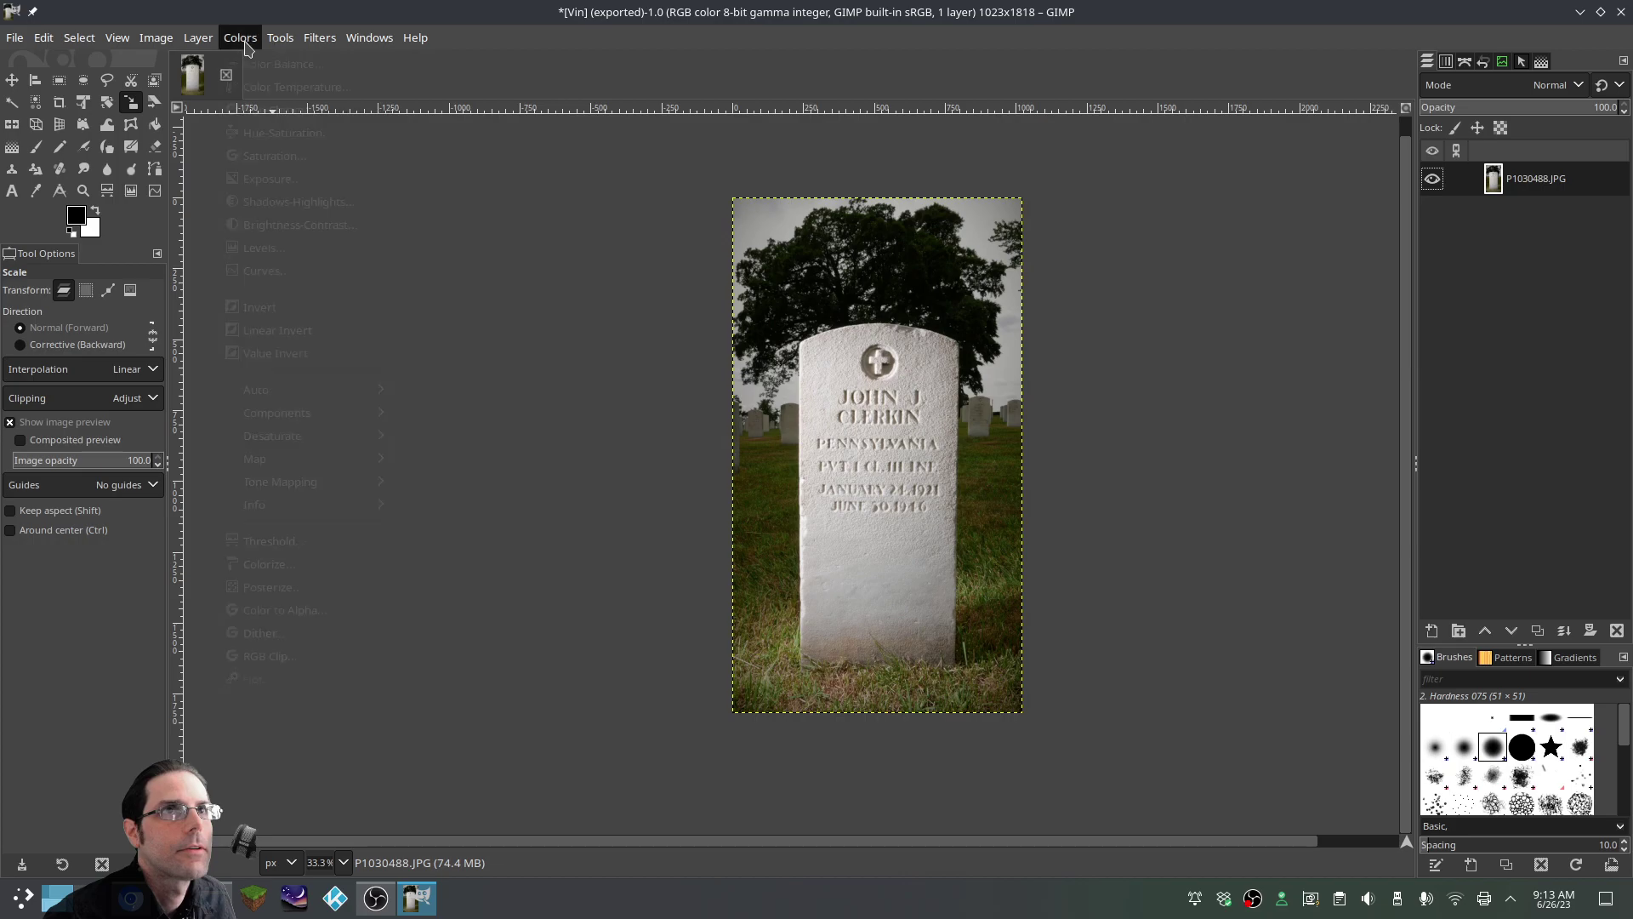
Apply Auto Input Levels to the gravestone photo
{"action": "left_click", "coordinate": [240, 37]}
{"action": "left_click", "coordinate": [259, 245]}
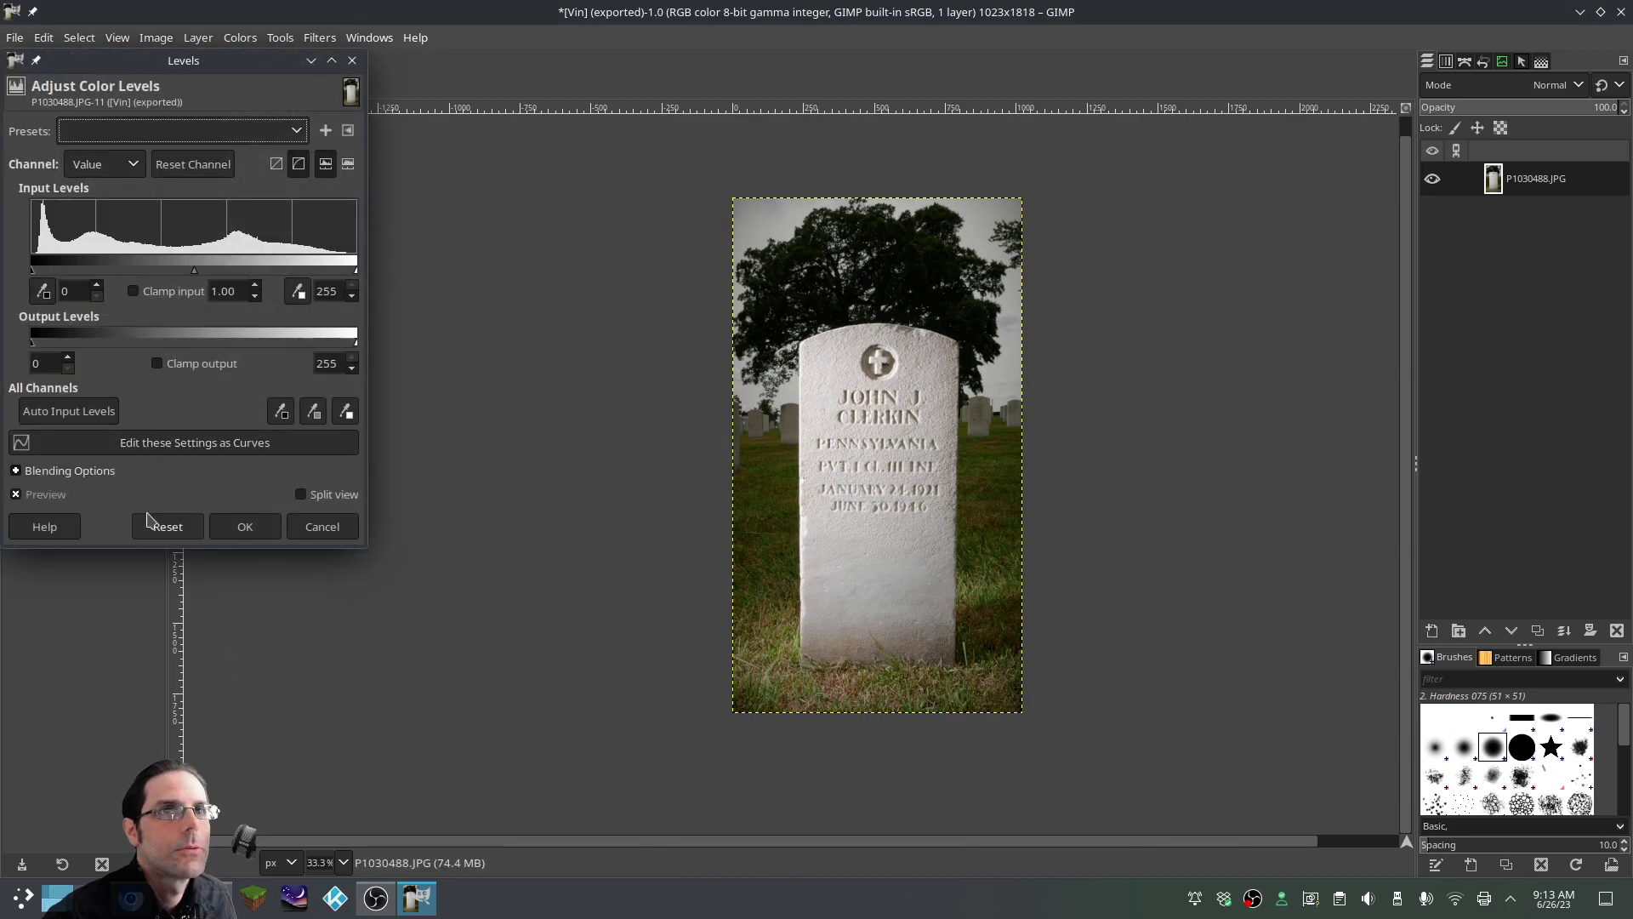
{"action": "left_click", "coordinate": [70, 412]}
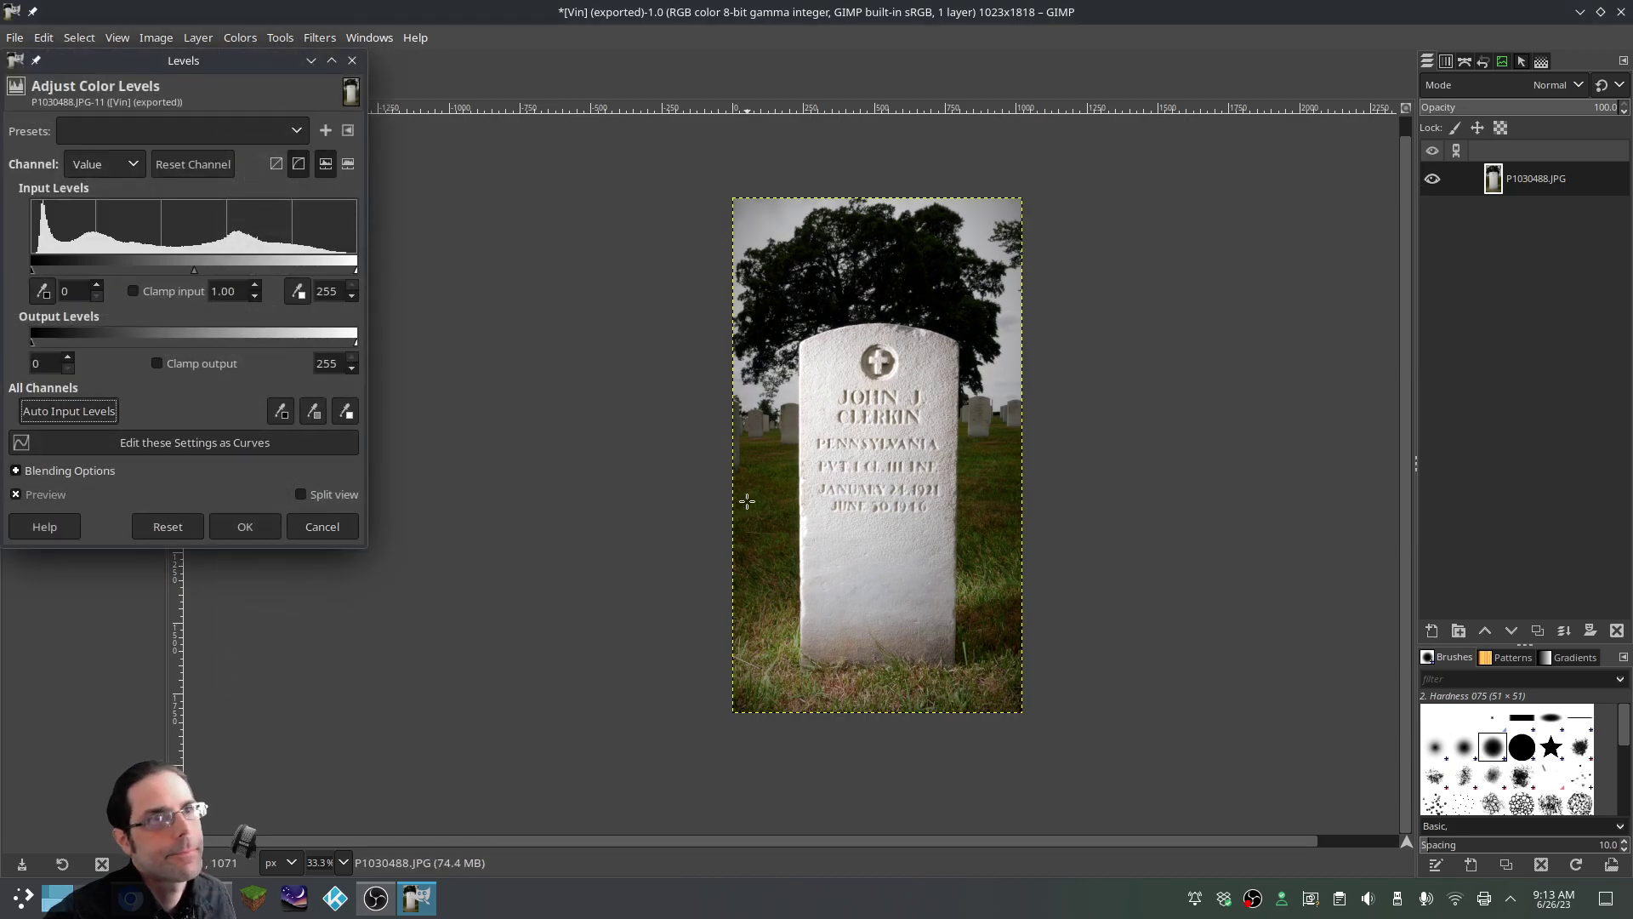
{"action": "left_click", "coordinate": [245, 527]}
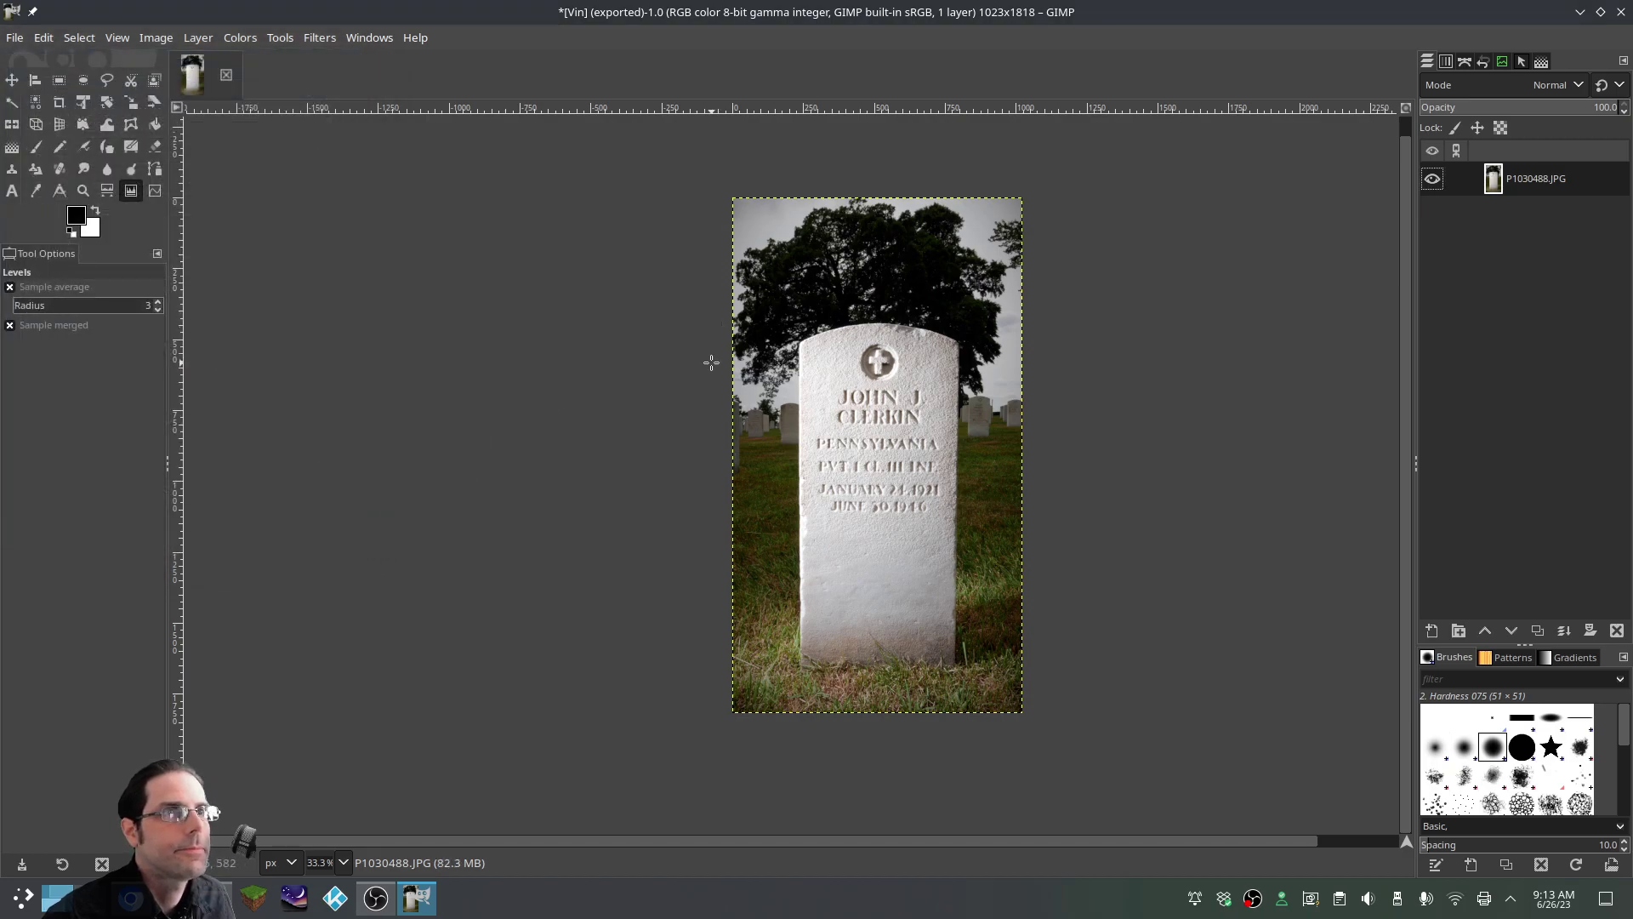
Export the adjusted photo as 1.png in the same folder
{"action": "left_click", "coordinate": [14, 37]}
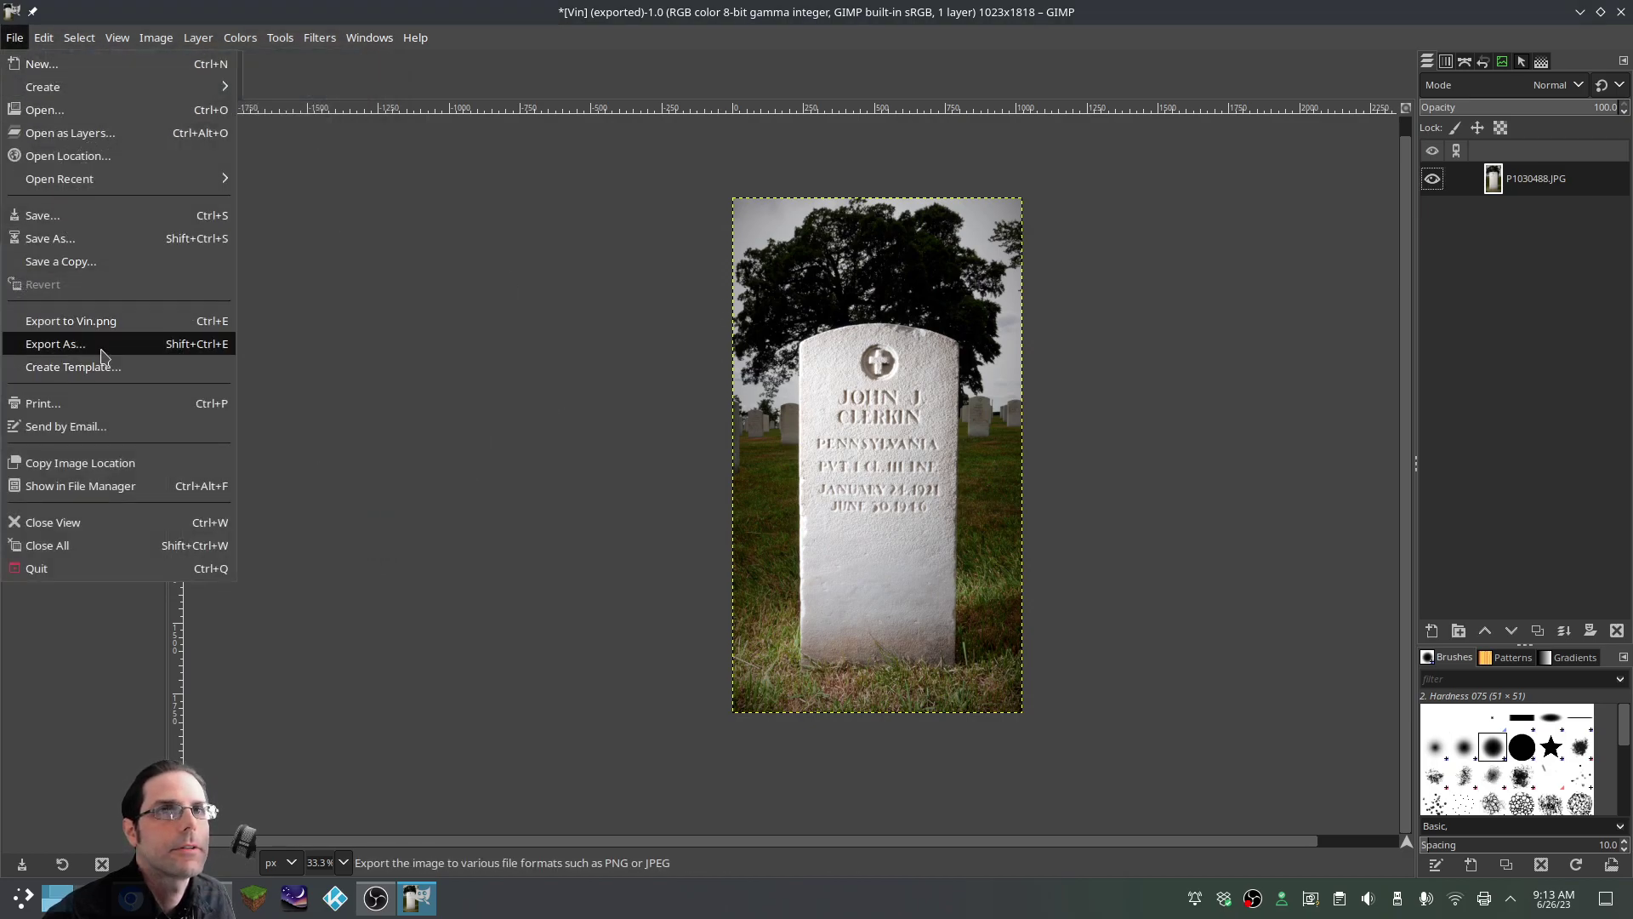
{"action": "left_click", "coordinate": [55, 343]}
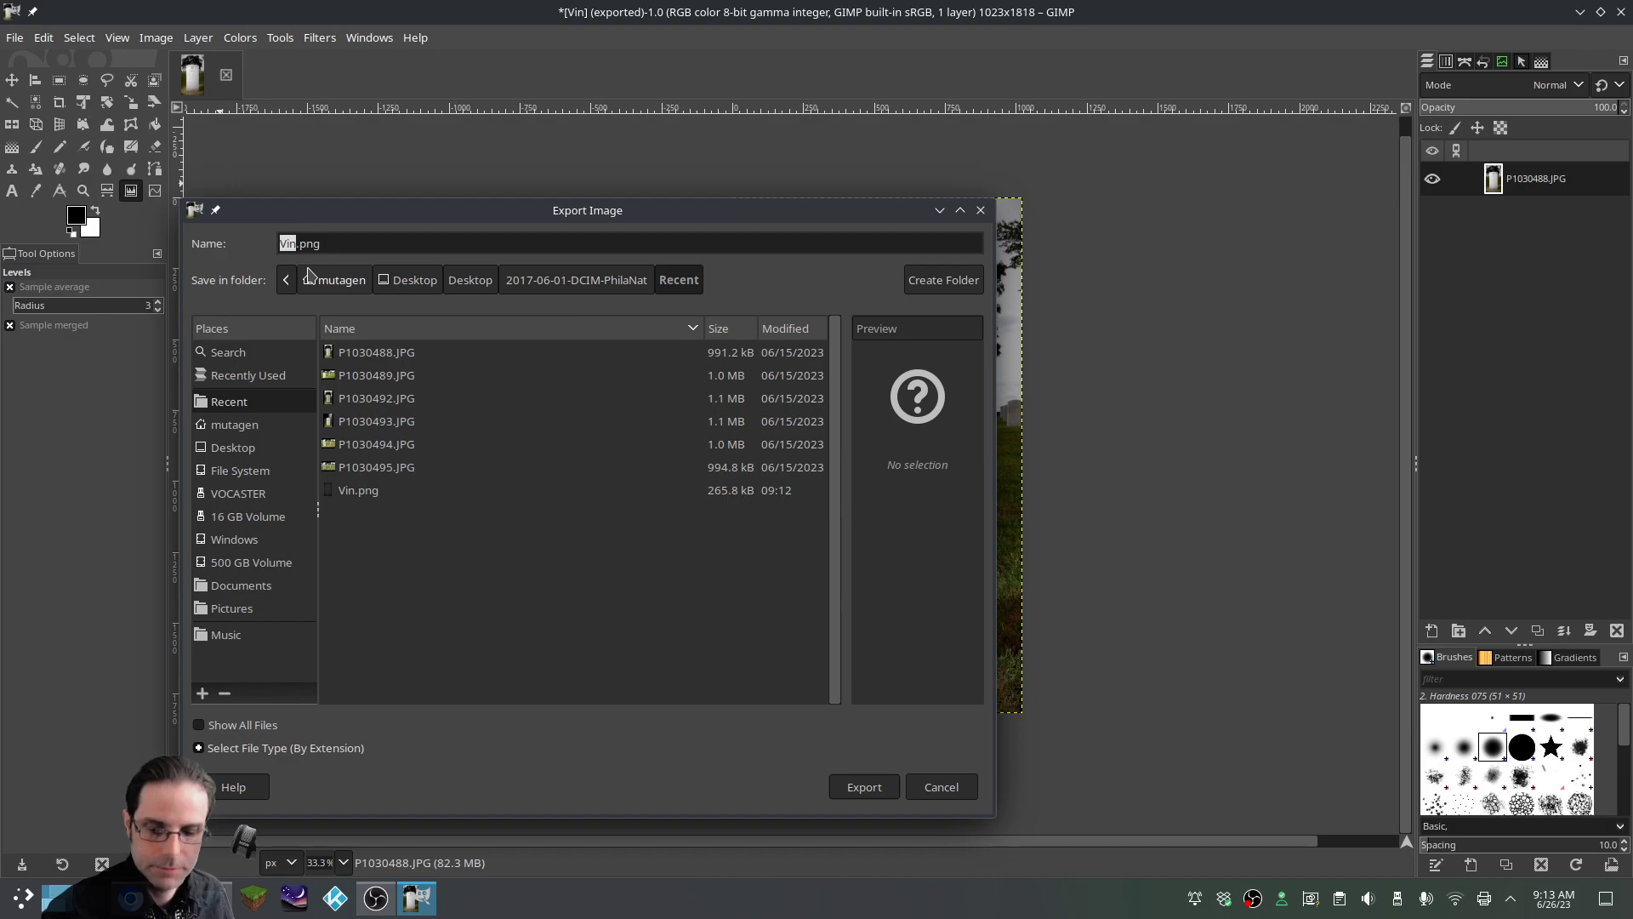
{"action": "type", "text": "2"}
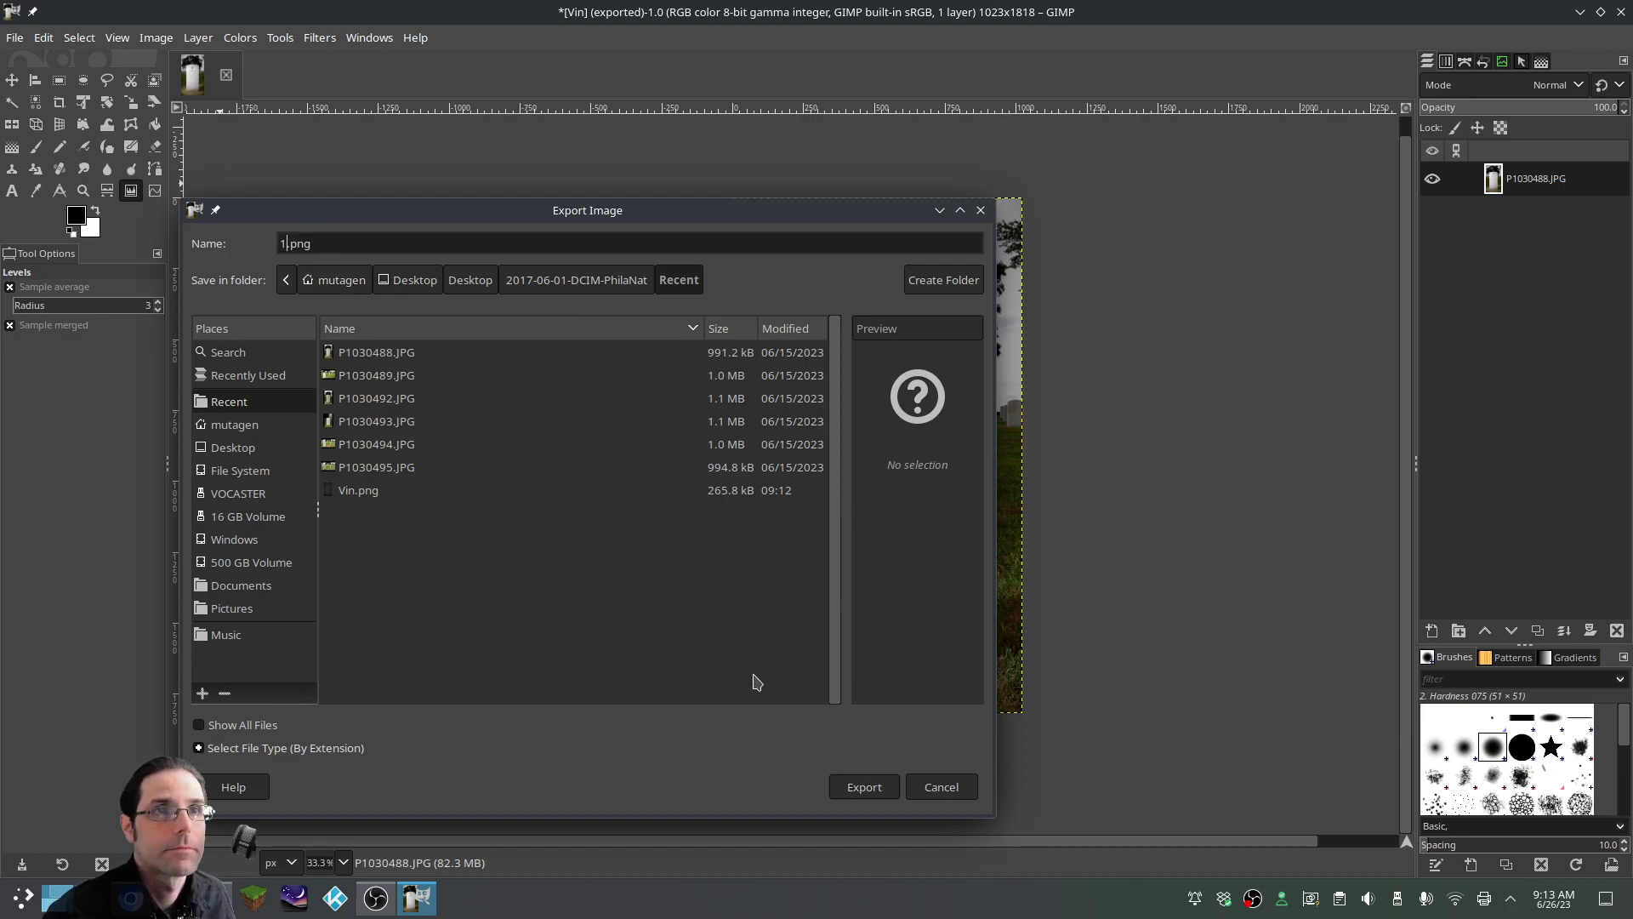
{"action": "left_click", "coordinate": [861, 787]}
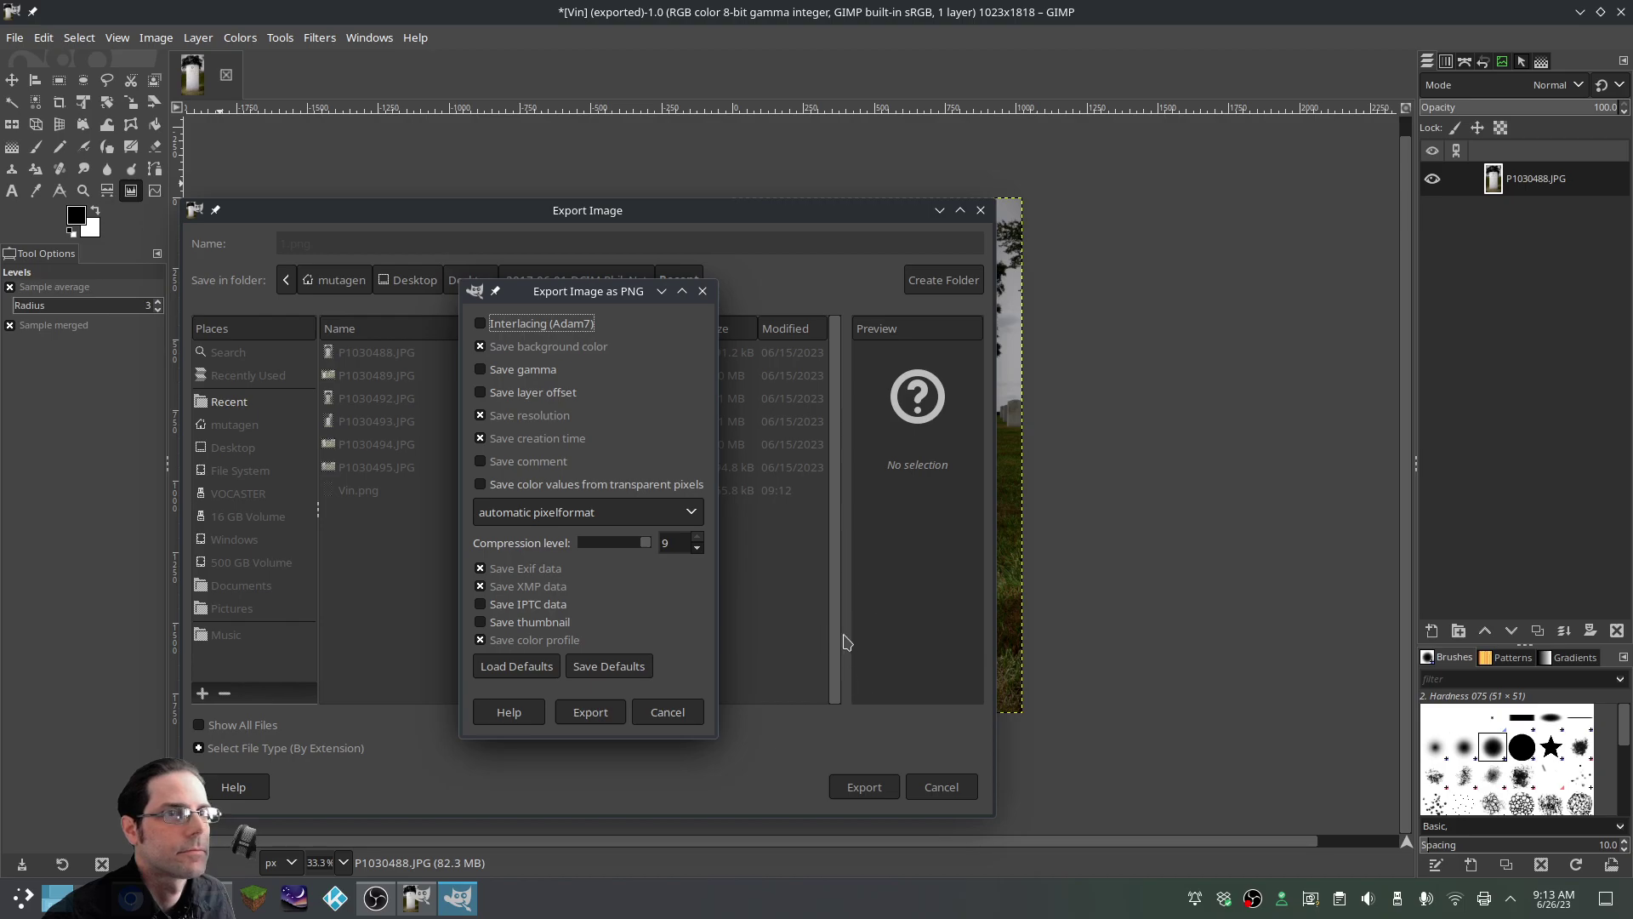
{"action": "left_click", "coordinate": [585, 715]}
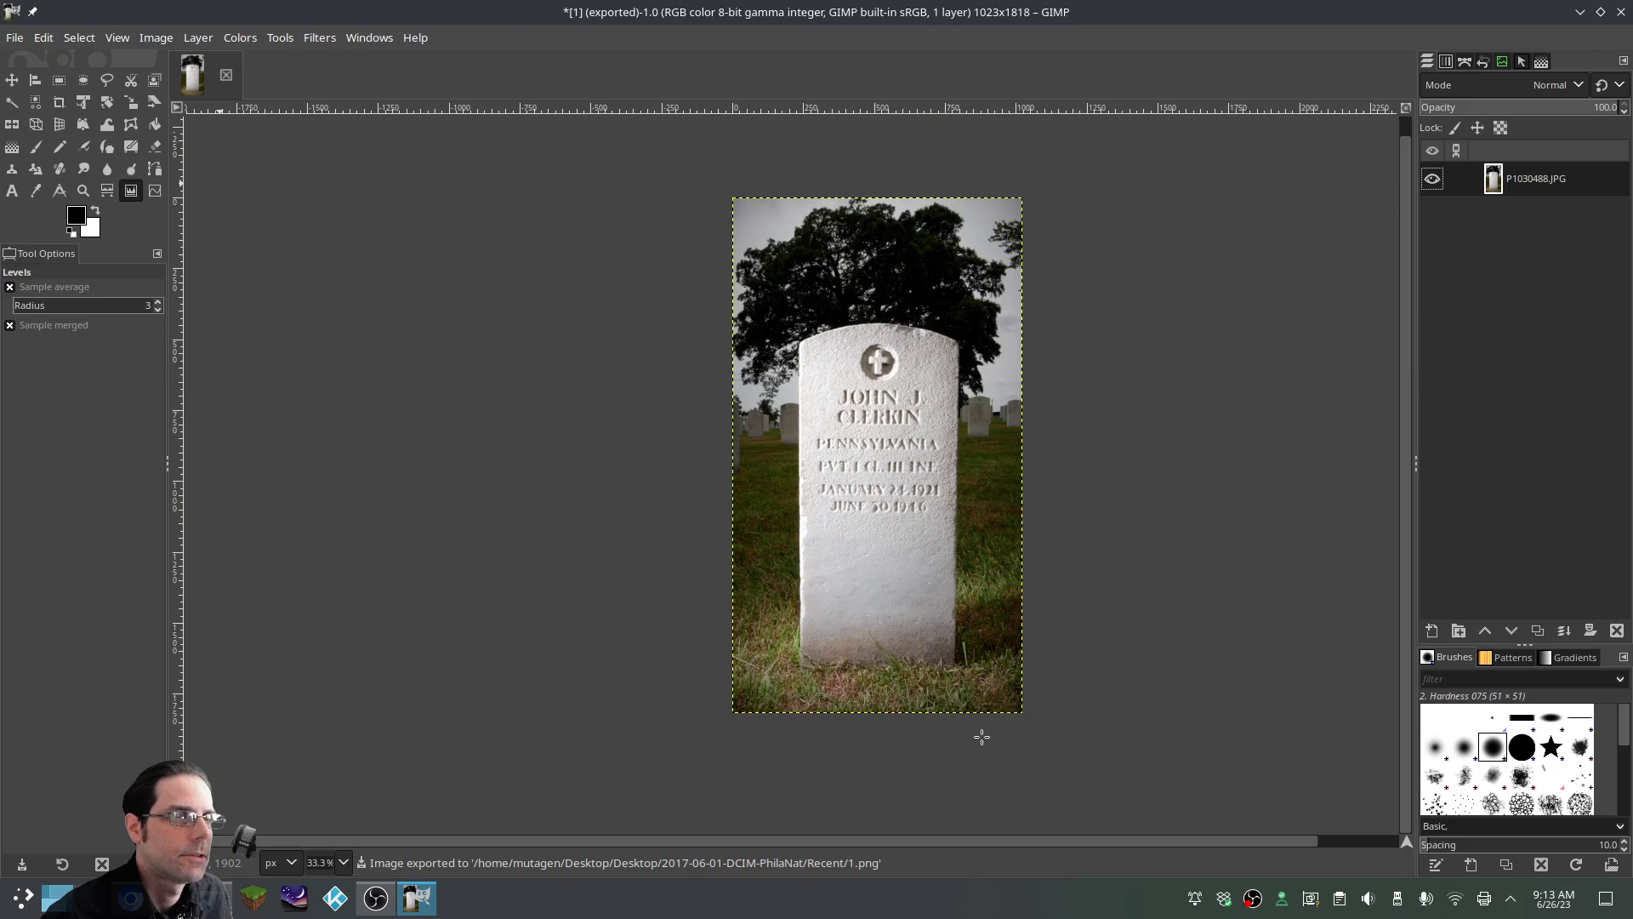
Open P1030489.JPG as a new image and zoom in on its headstone
{"action": "left_click", "coordinate": [17, 36]}
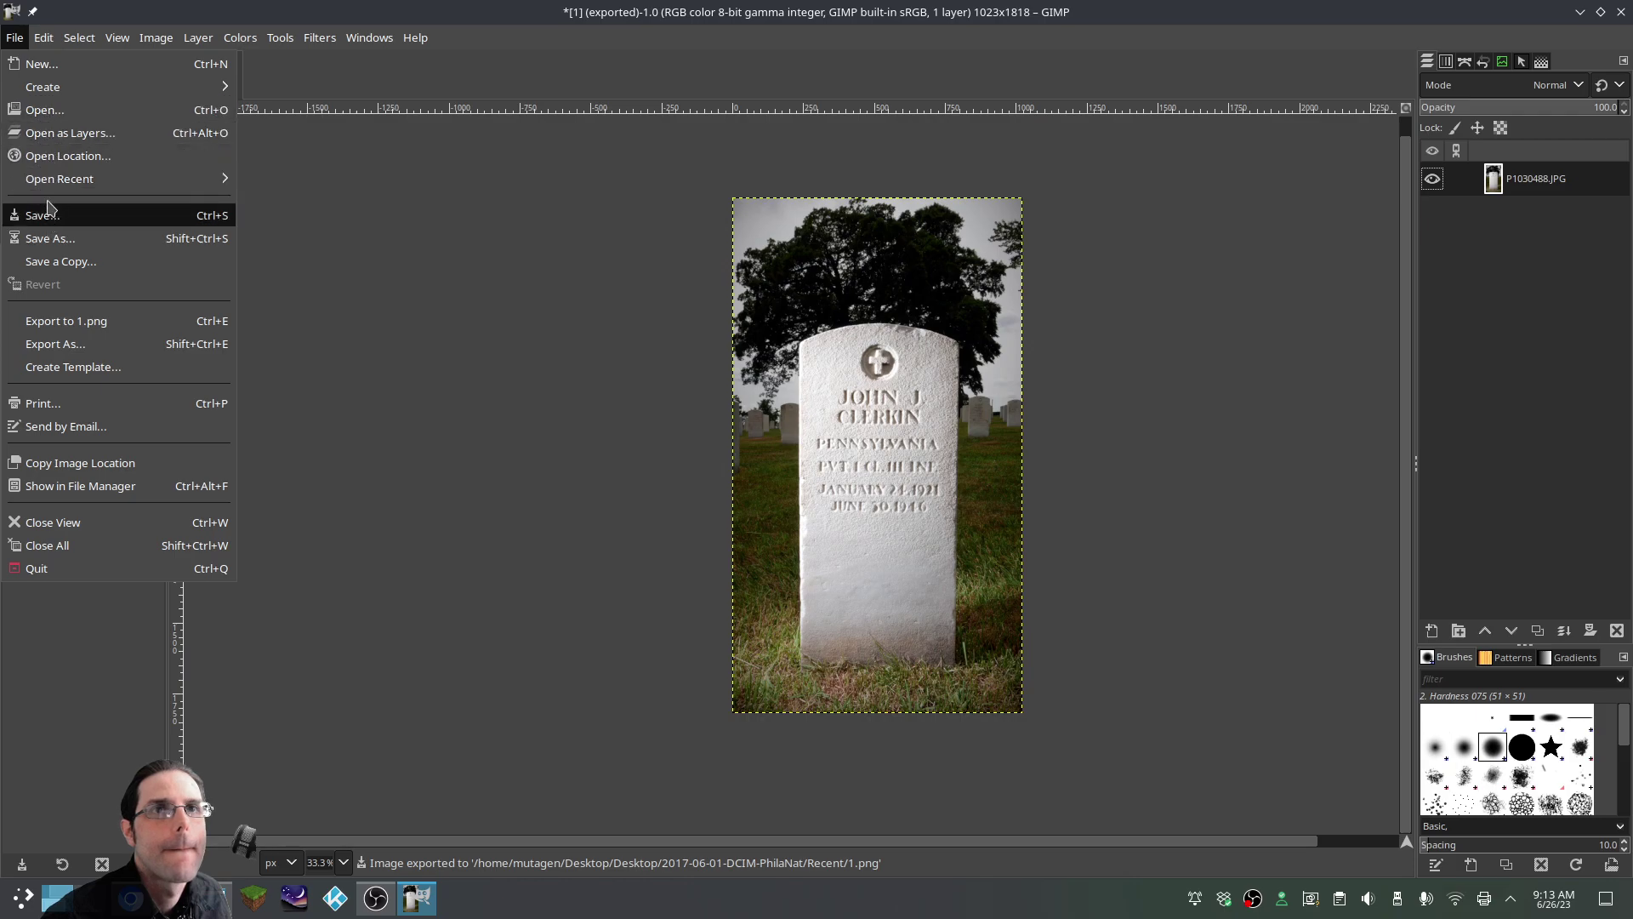
{"action": "left_click", "coordinate": [44, 115]}
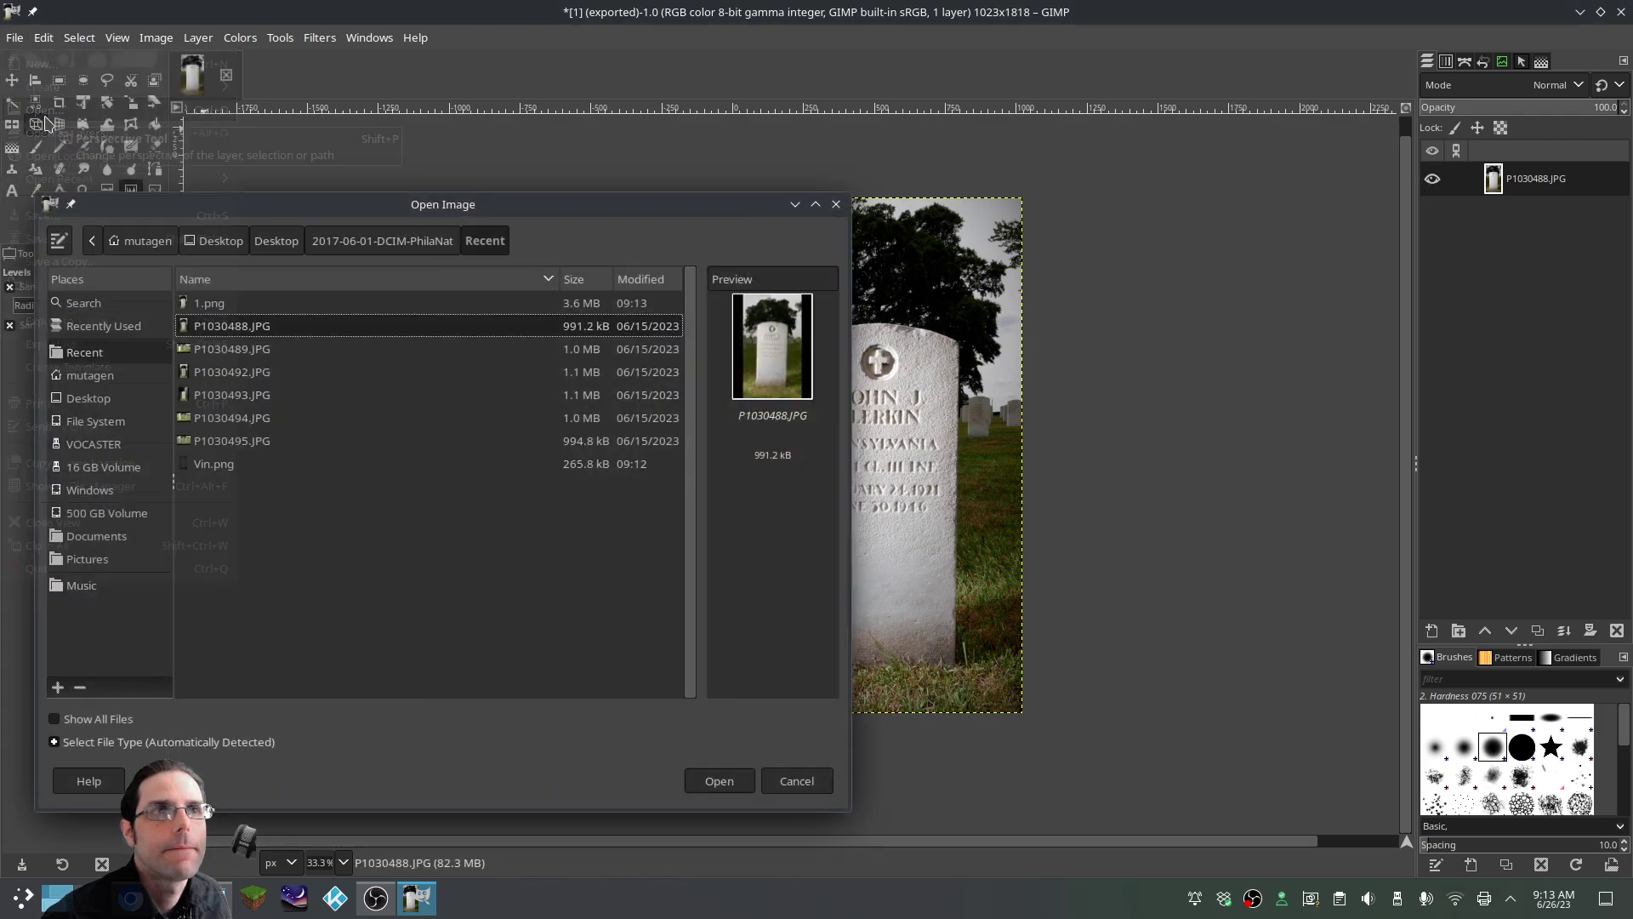
{"action": "left_click", "coordinate": [220, 351]}
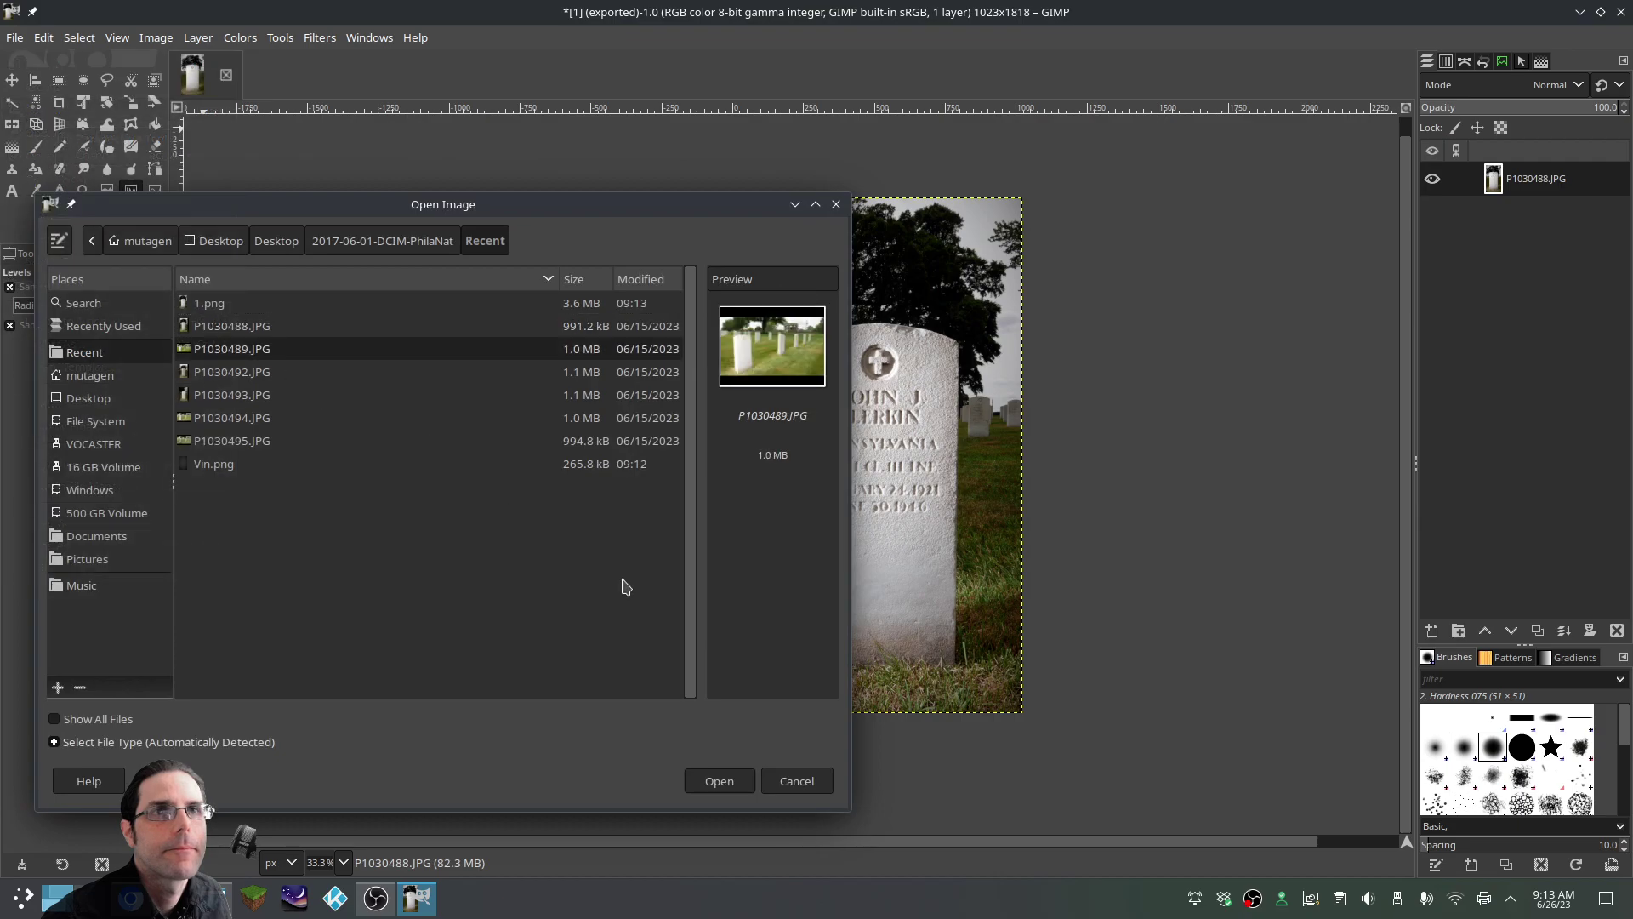
{"action": "left_click", "coordinate": [722, 782]}
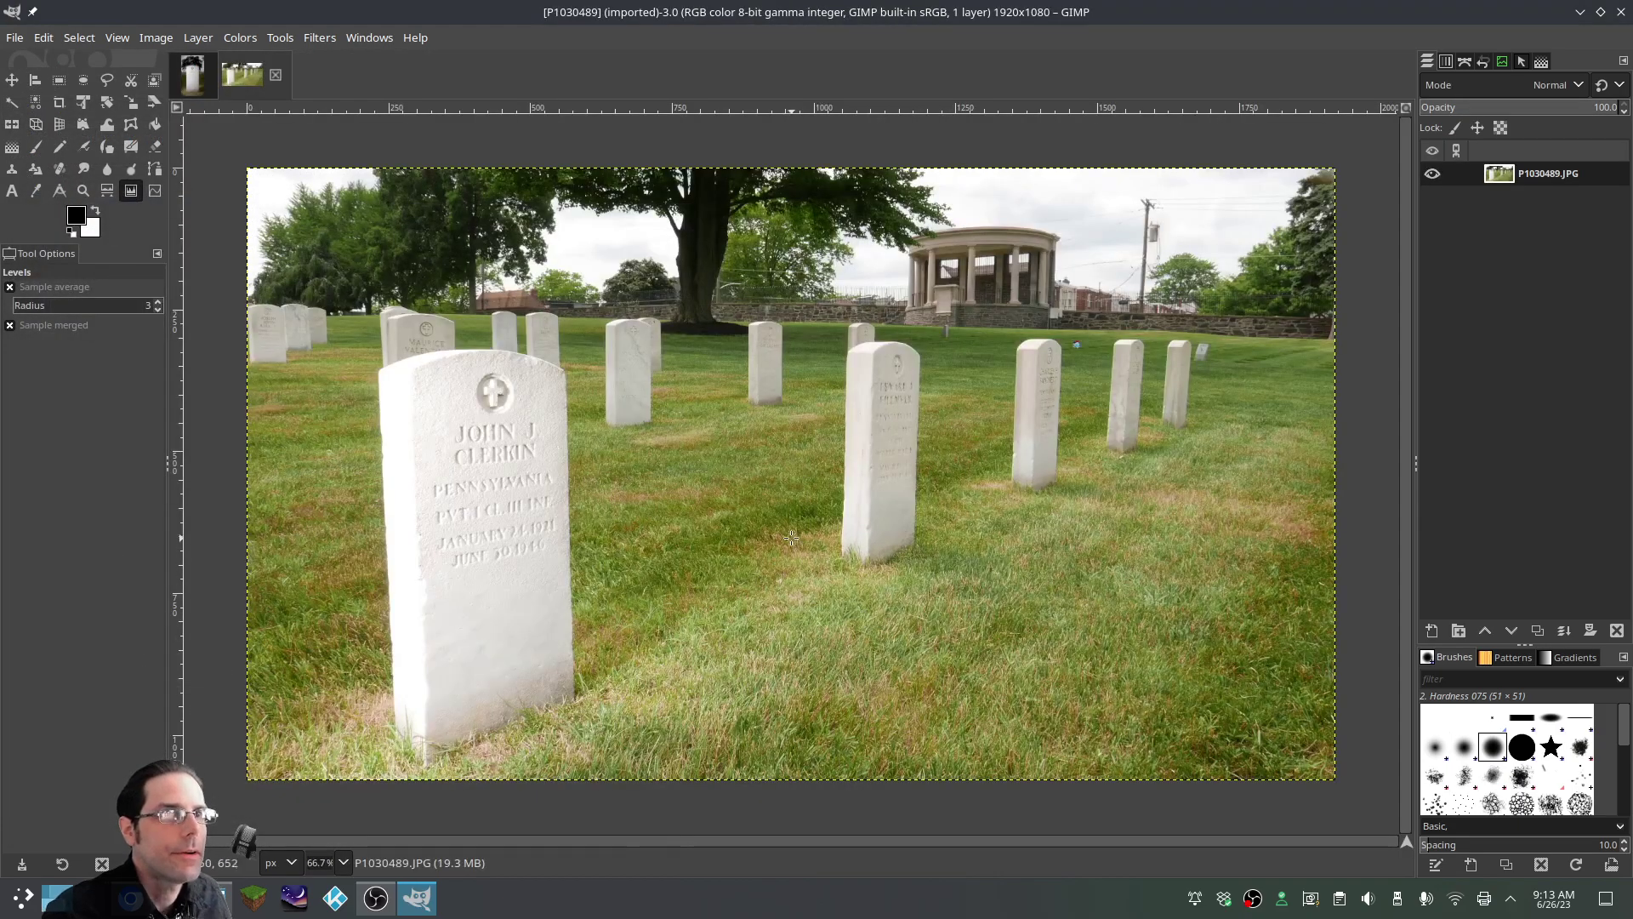
{"action": "scroll", "coordinate": [707, 527], "scroll_direction": "down", "scroll_amount": 2}
{"action": "scroll", "coordinate": [716, 522], "scroll_direction": "up", "scroll_amount": 2}
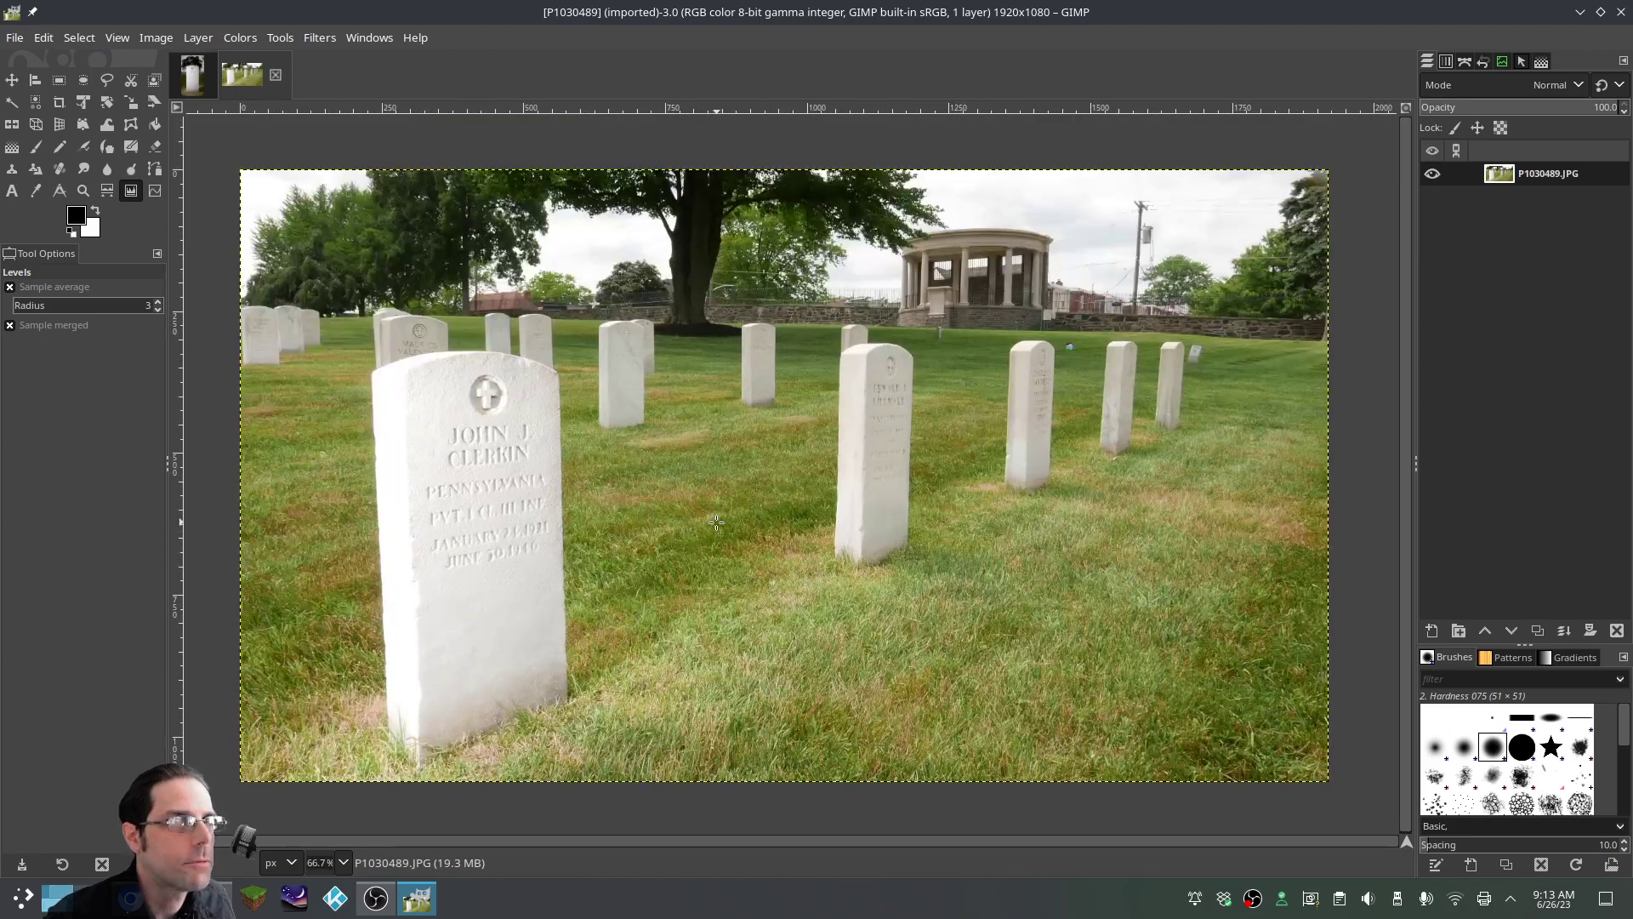
{"action": "left_click_drag", "start_coordinate": [1117, 845], "coordinate": [847, 852]}
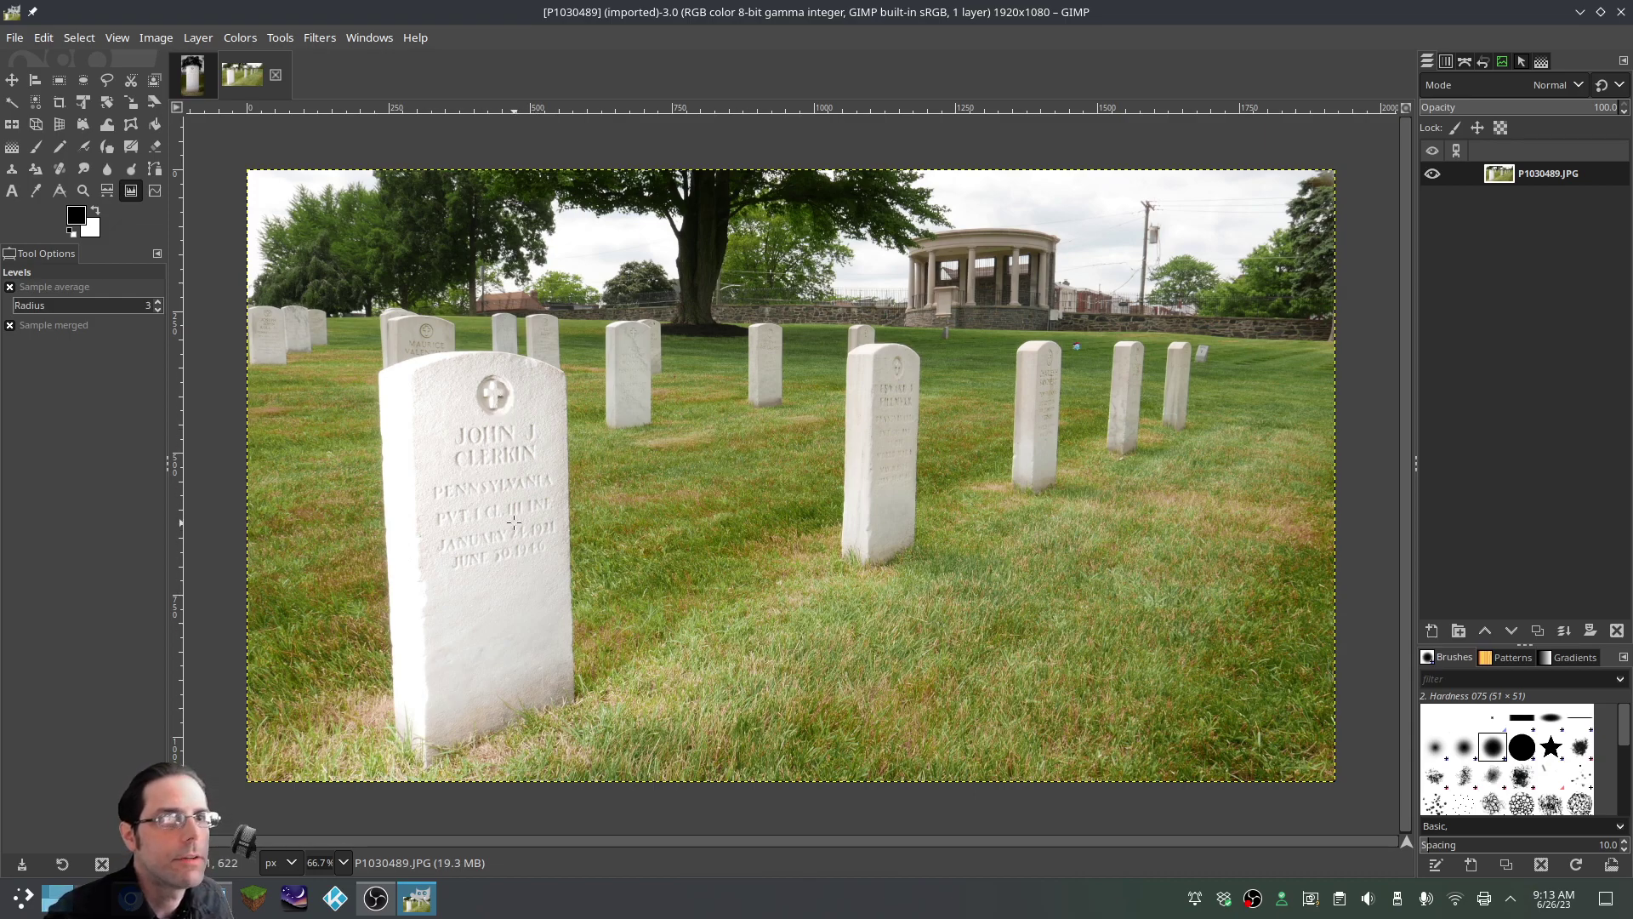
{"action": "scroll", "coordinate": [345, 569], "scroll_direction": "up", "scroll_amount": 5}
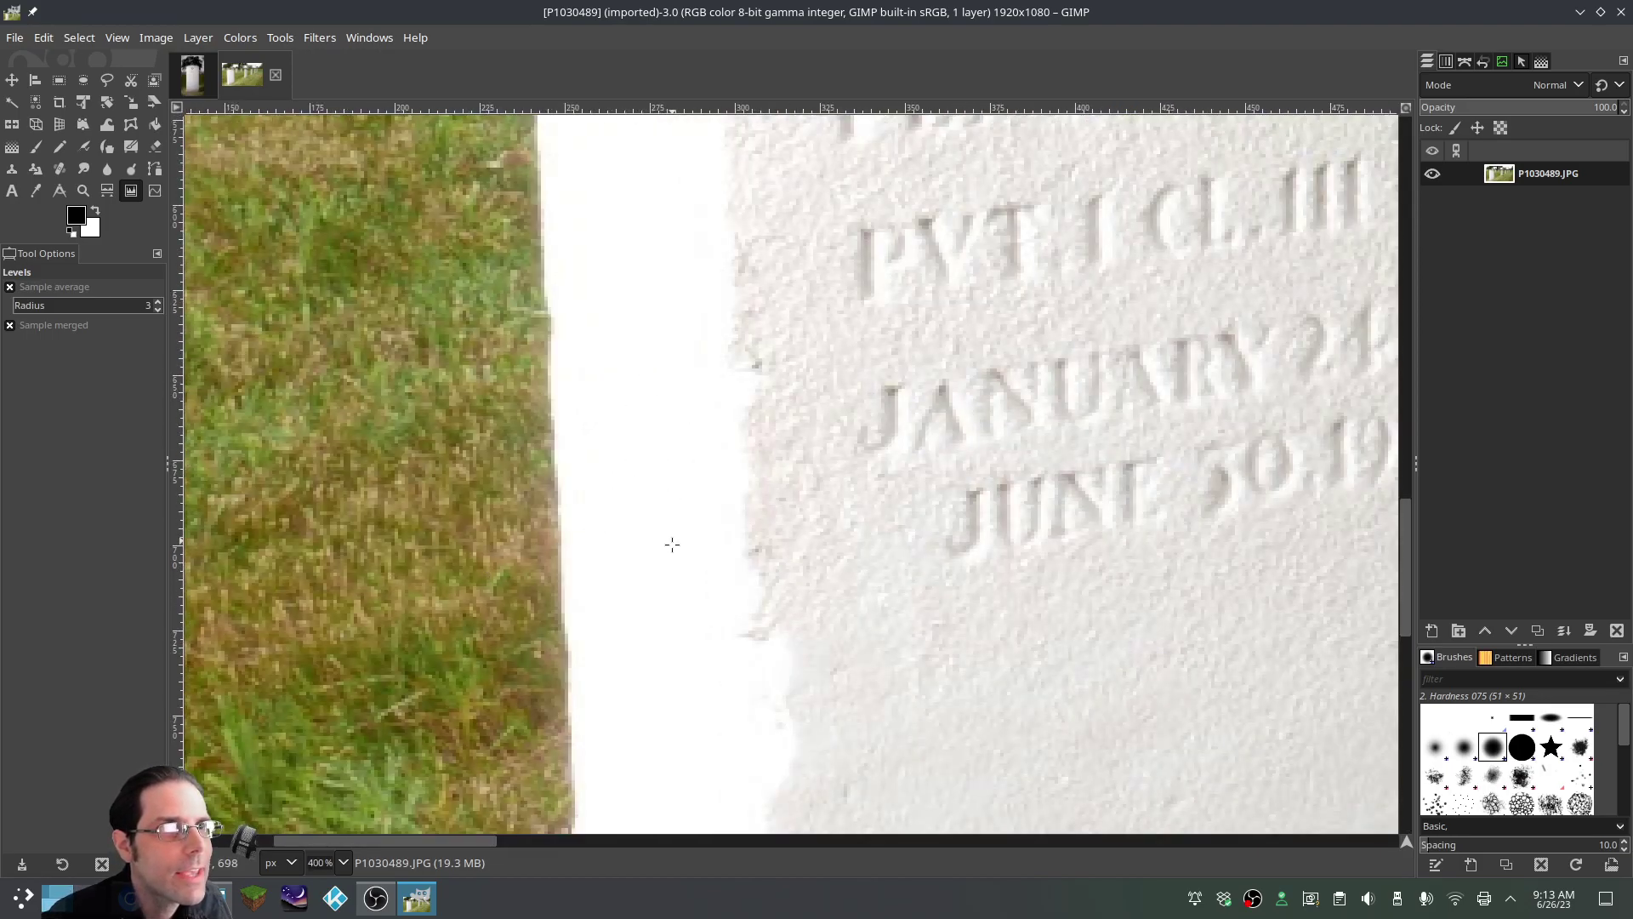
{"action": "scroll", "coordinate": [684, 430], "scroll_direction": "down", "scroll_amount": 4}
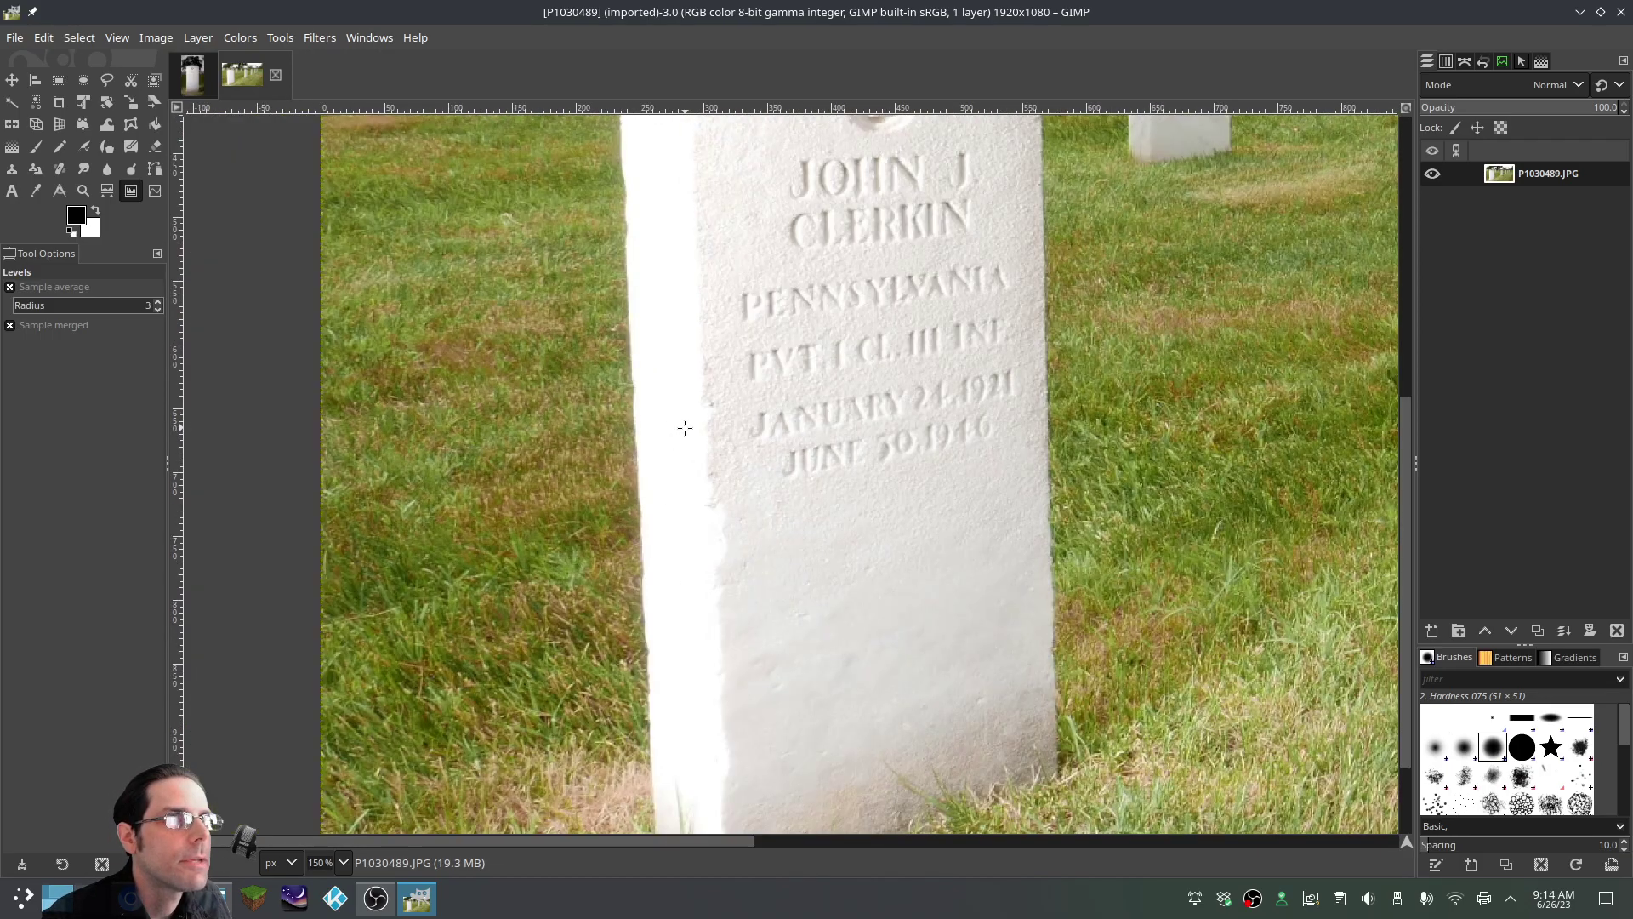
{"action": "scroll", "coordinate": [841, 366], "scroll_direction": "down", "scroll_amount": 1}
{"action": "scroll", "coordinate": [957, 382], "scroll_direction": "up", "scroll_amount": 1}
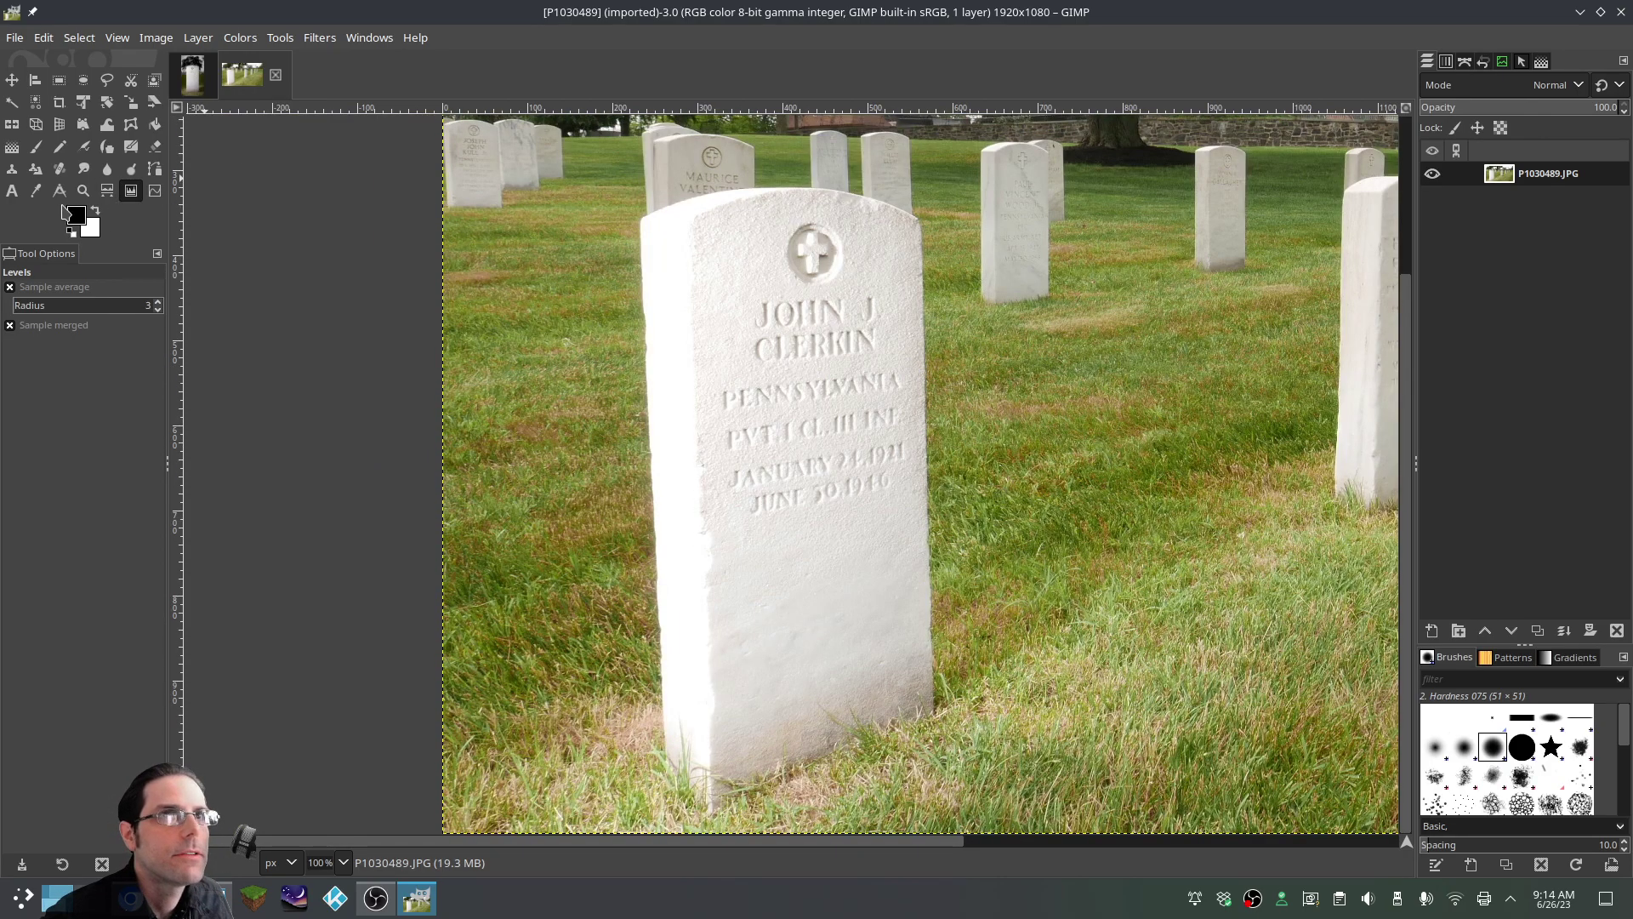
Try a Paintbrush stroke down the headstone's left edge, then undo it
{"action": "left_click", "coordinate": [36, 154]}
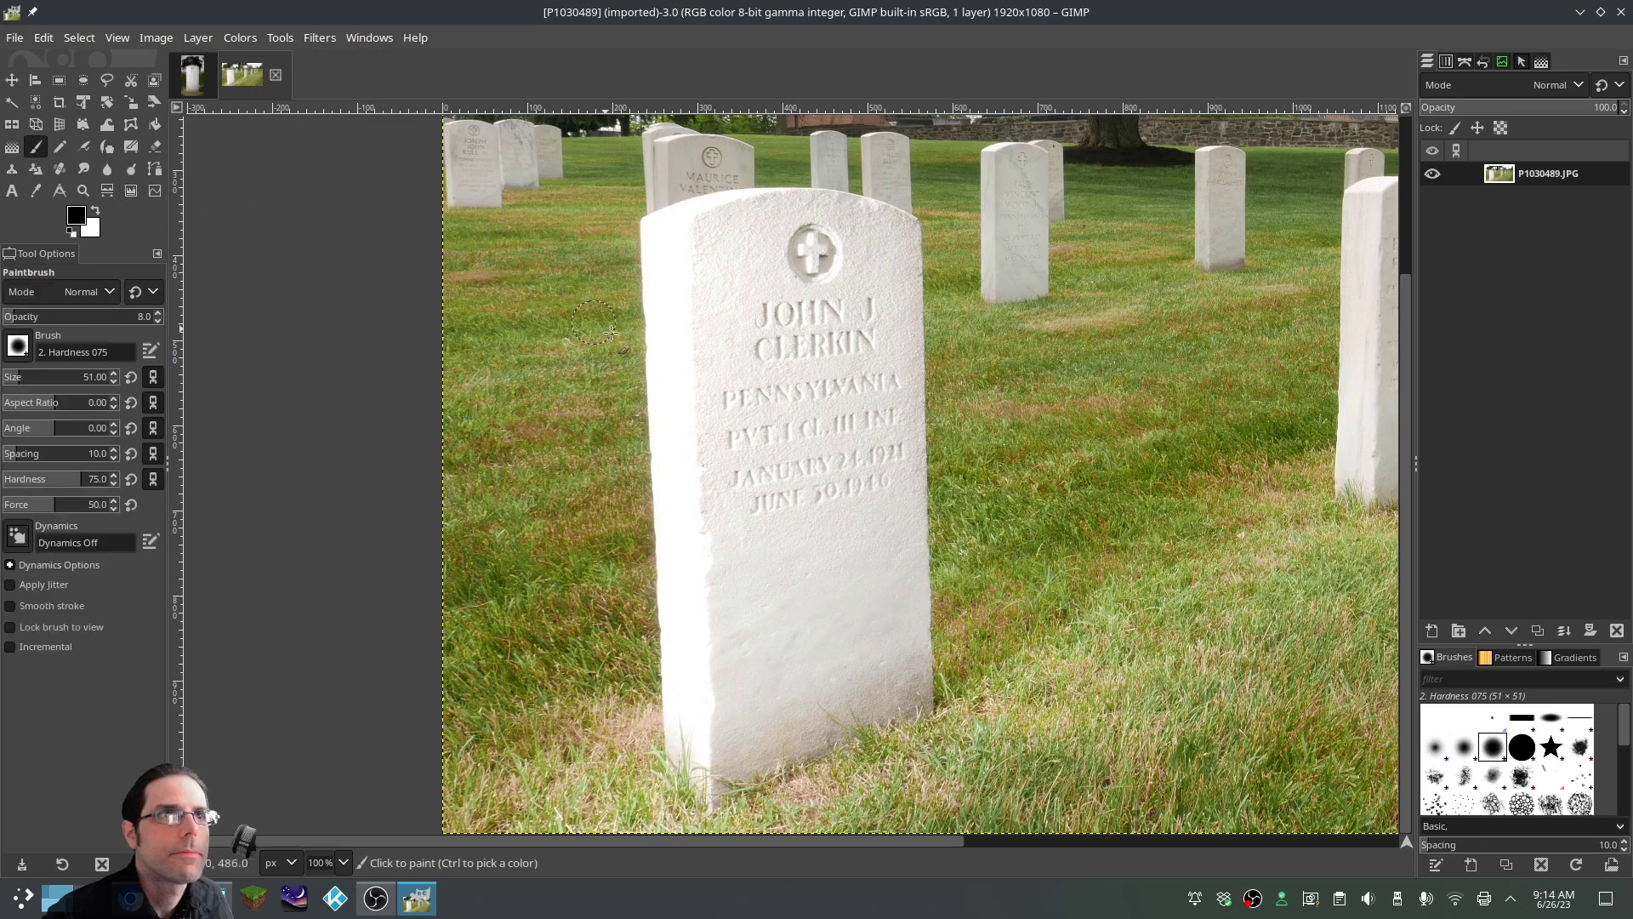
{"action": "left_click_drag", "start_coordinate": [671, 375], "coordinate": [692, 656]}
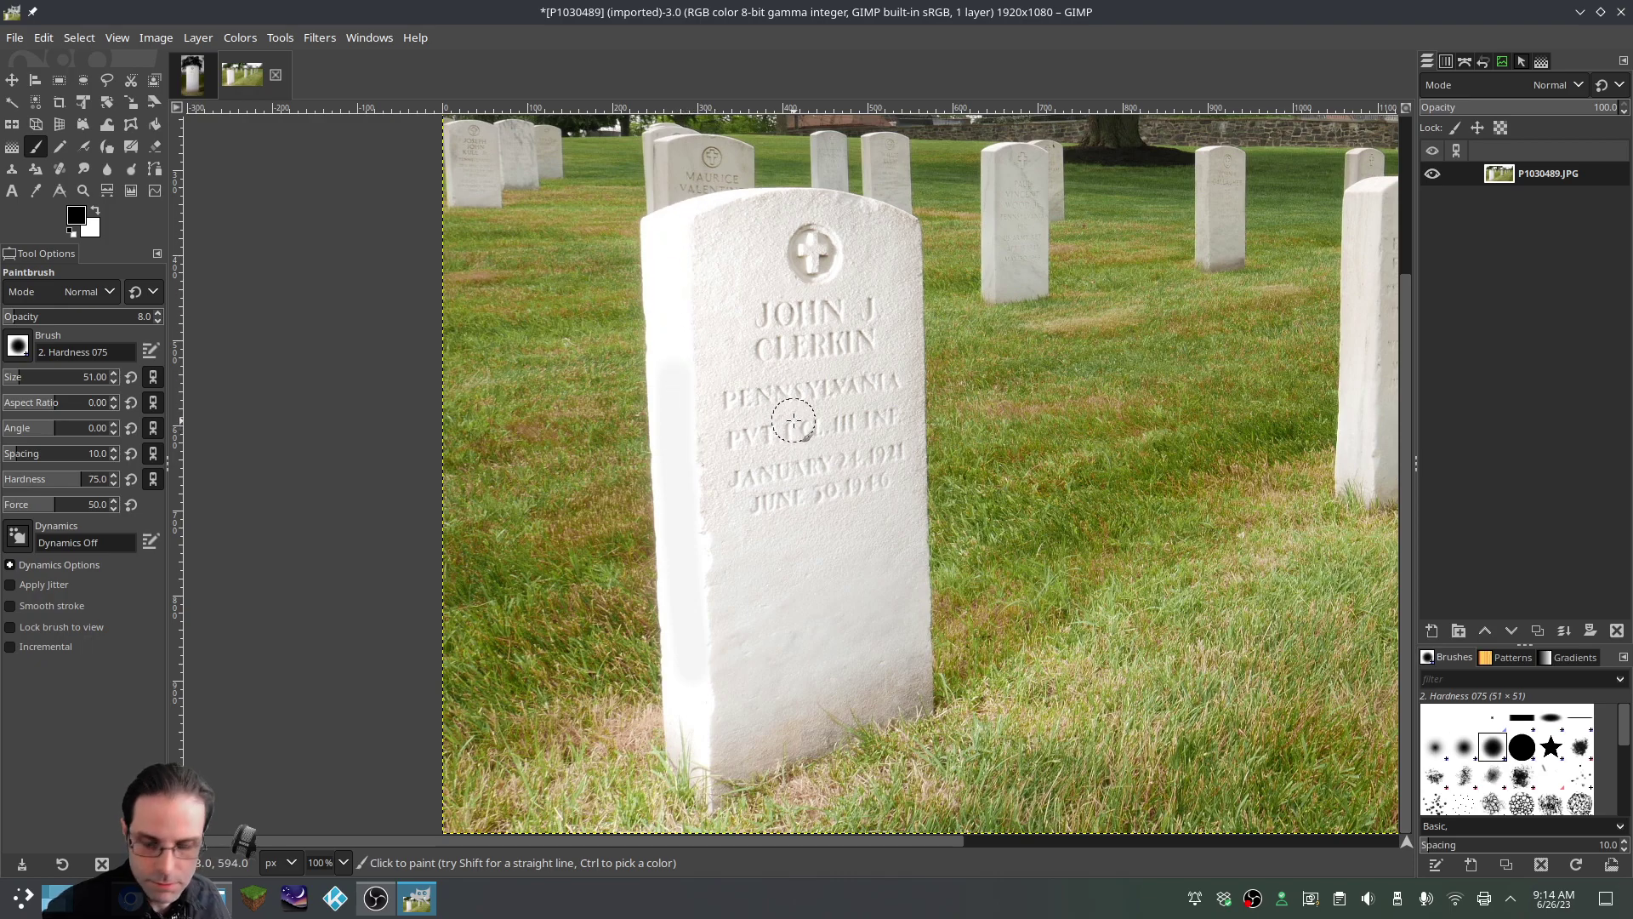
{"action": "key", "text": "ctrl+z"}
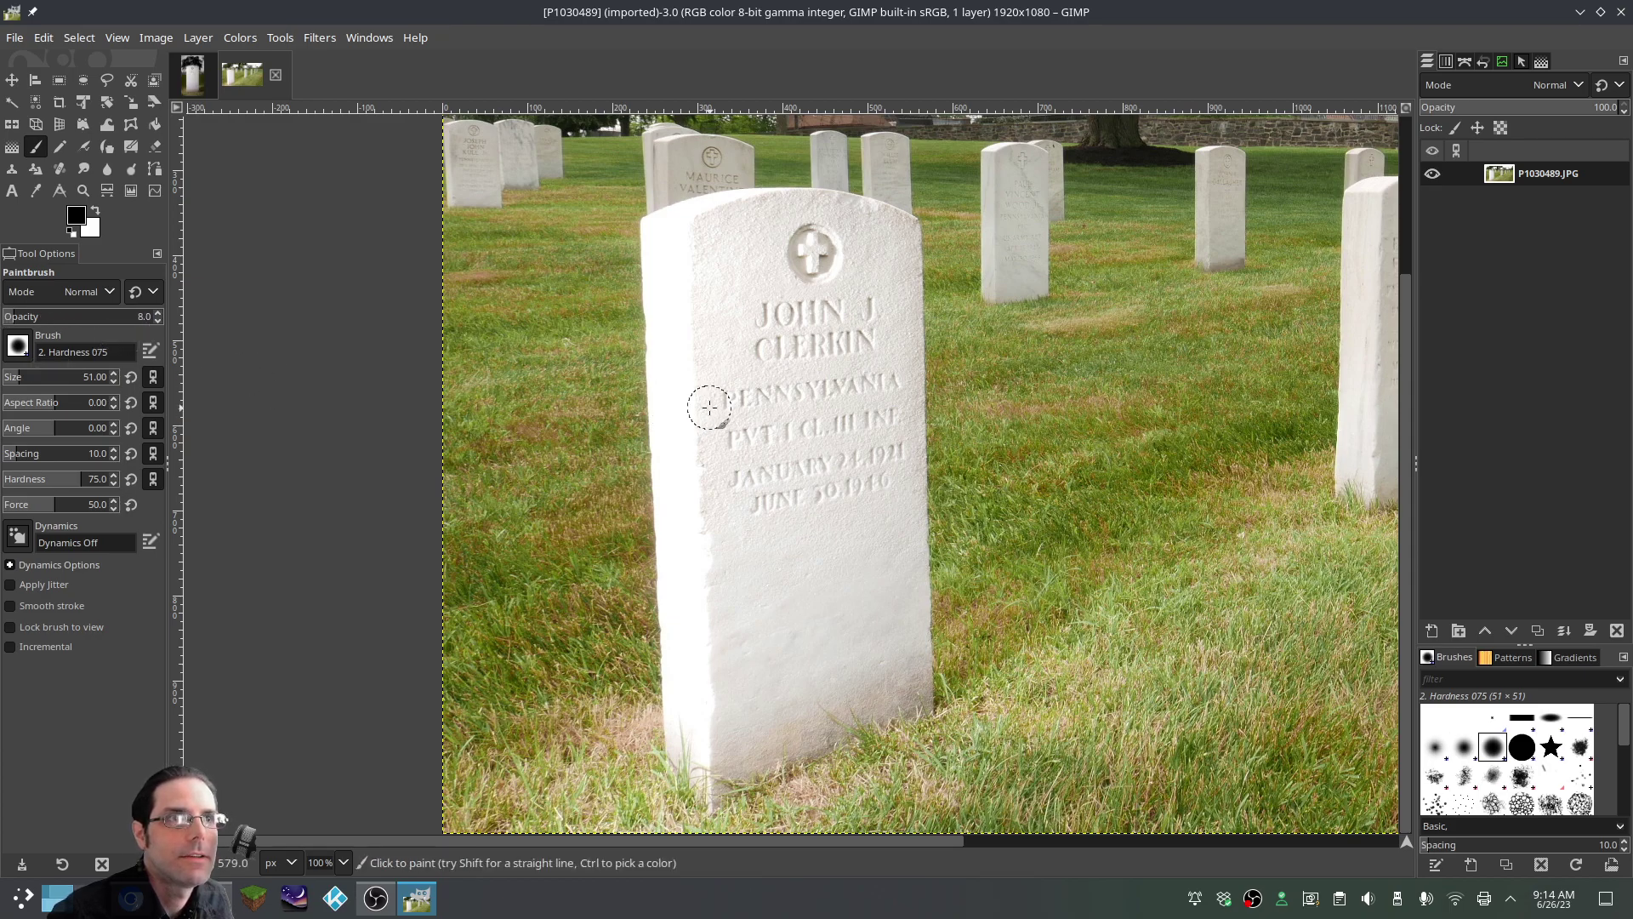
Test a higher brush opacity with a stroke, undo it, and restore opacity to 8.0
{"action": "left_click", "coordinate": [122, 317]}
{"action": "left_click_drag", "start_coordinate": [122, 317], "coordinate": [136, 317]}
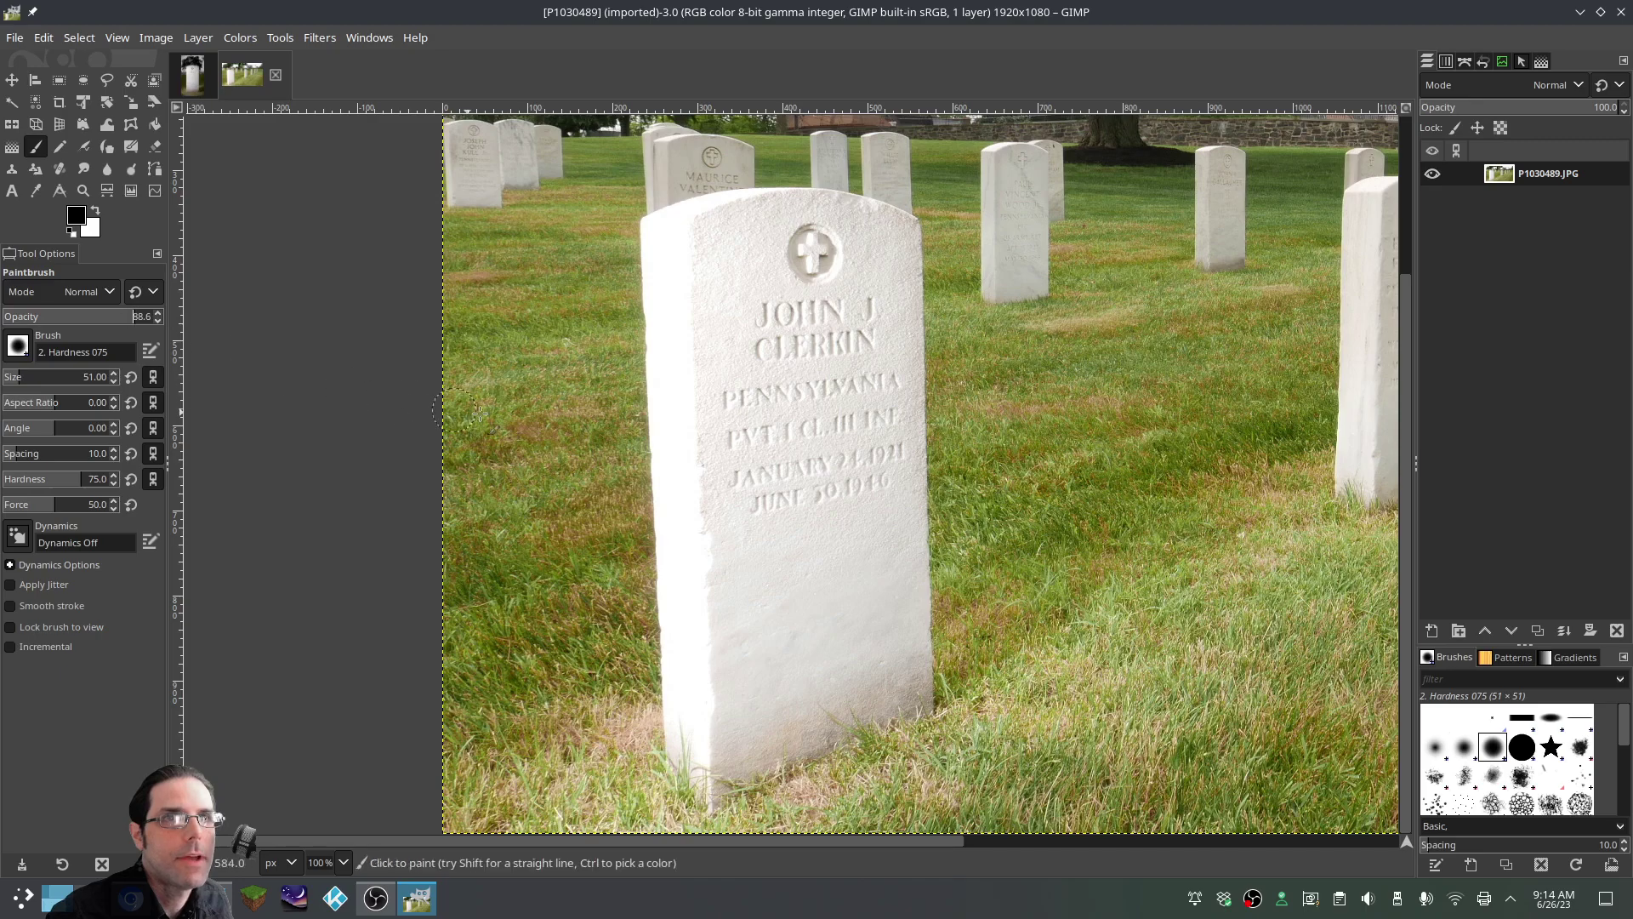
{"action": "left_click_drag", "start_coordinate": [679, 340], "coordinate": [685, 606]}
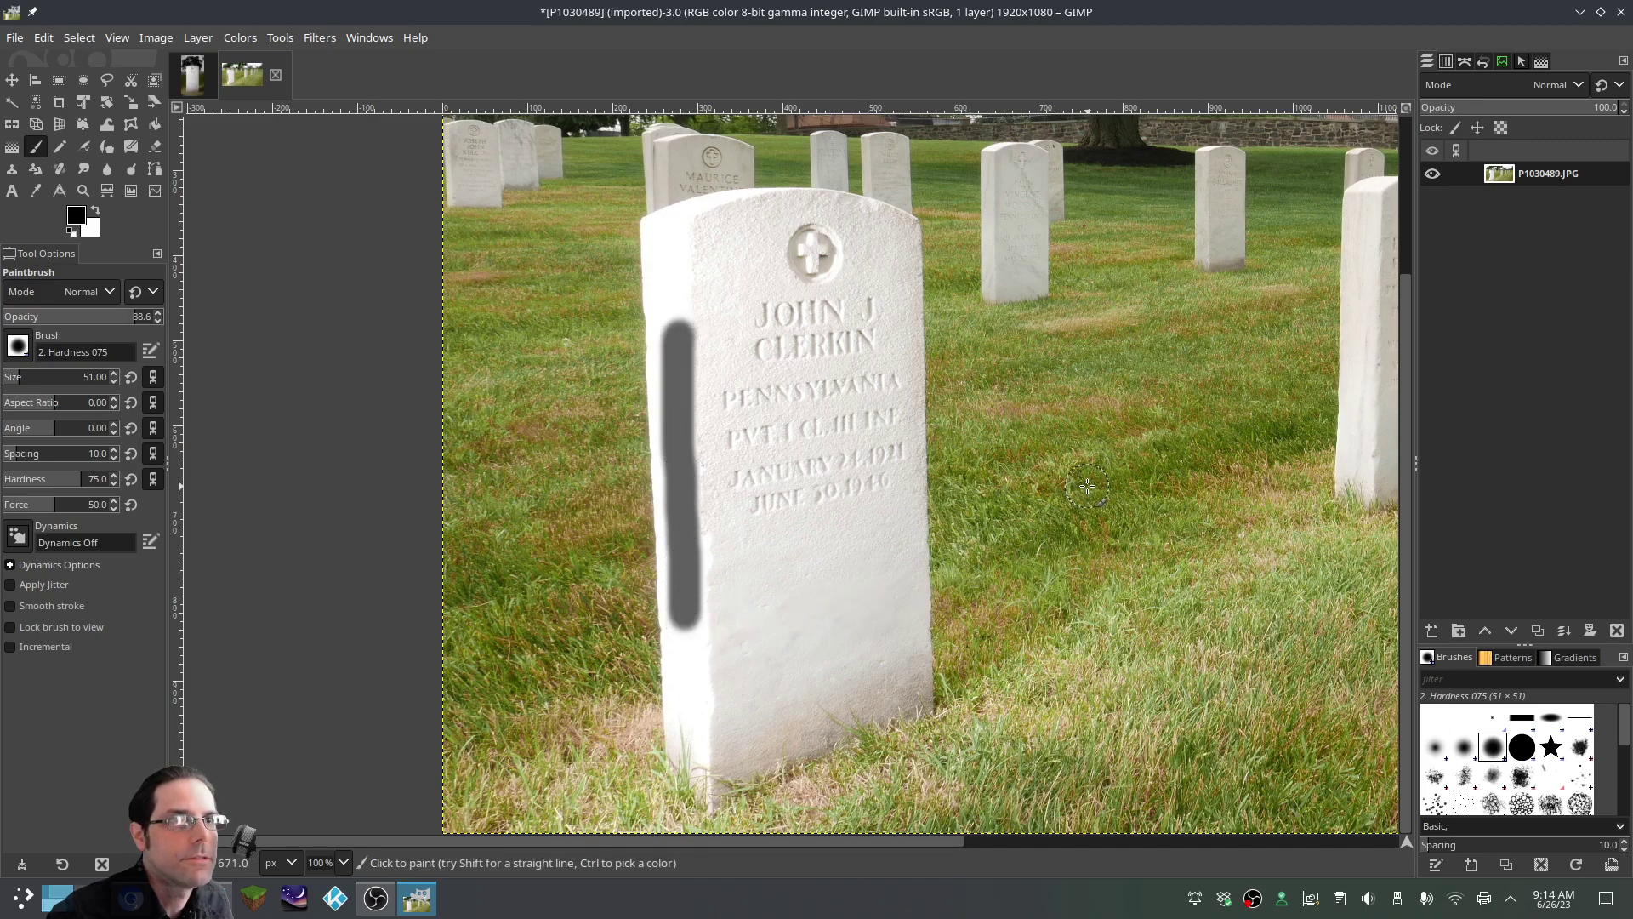
{"action": "key", "text": "ctrl"}
{"action": "key", "text": "ctrl+z"}
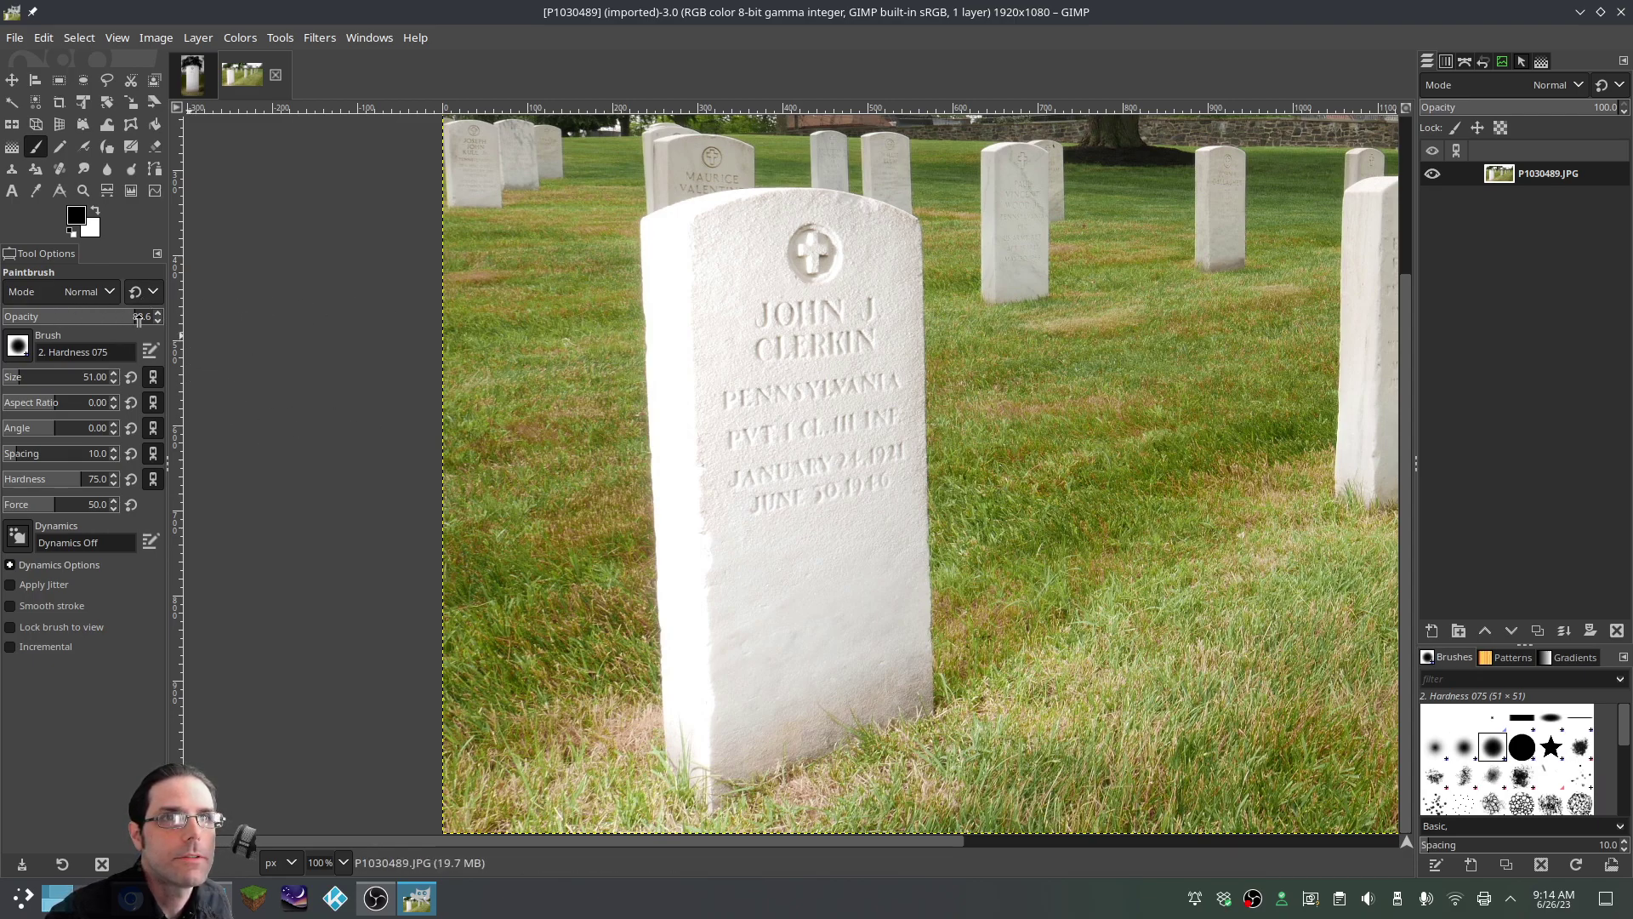
{"action": "scroll", "coordinate": [159, 325], "scroll_direction": "down", "scroll_amount": 20}
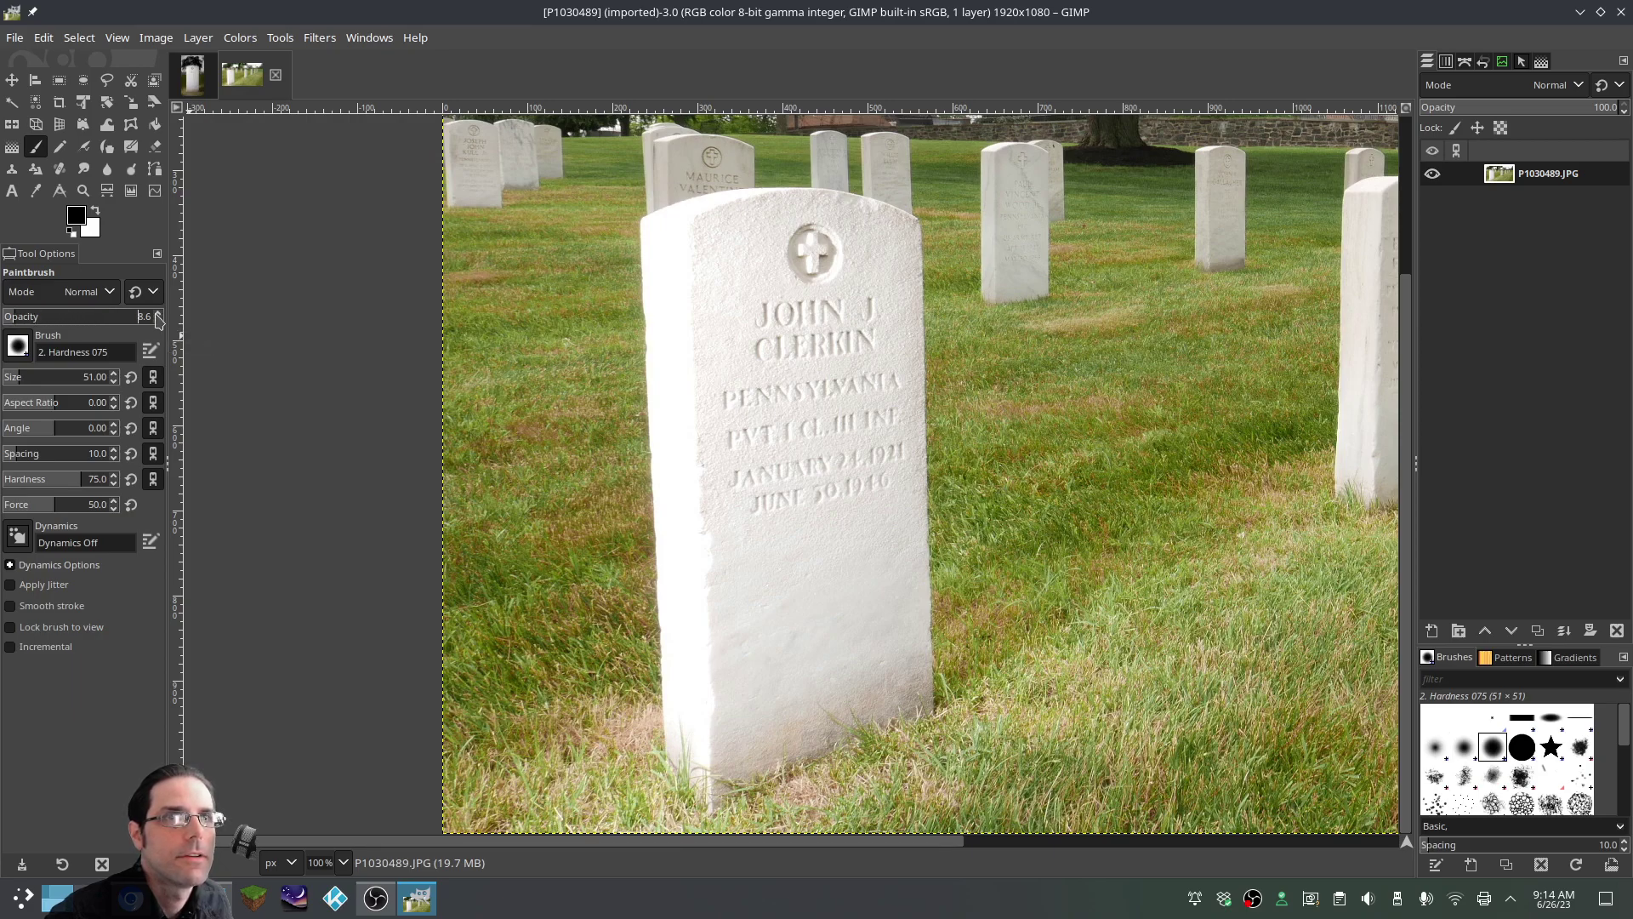
{"action": "scroll", "coordinate": [150, 327], "scroll_direction": "up", "scroll_amount": 20}
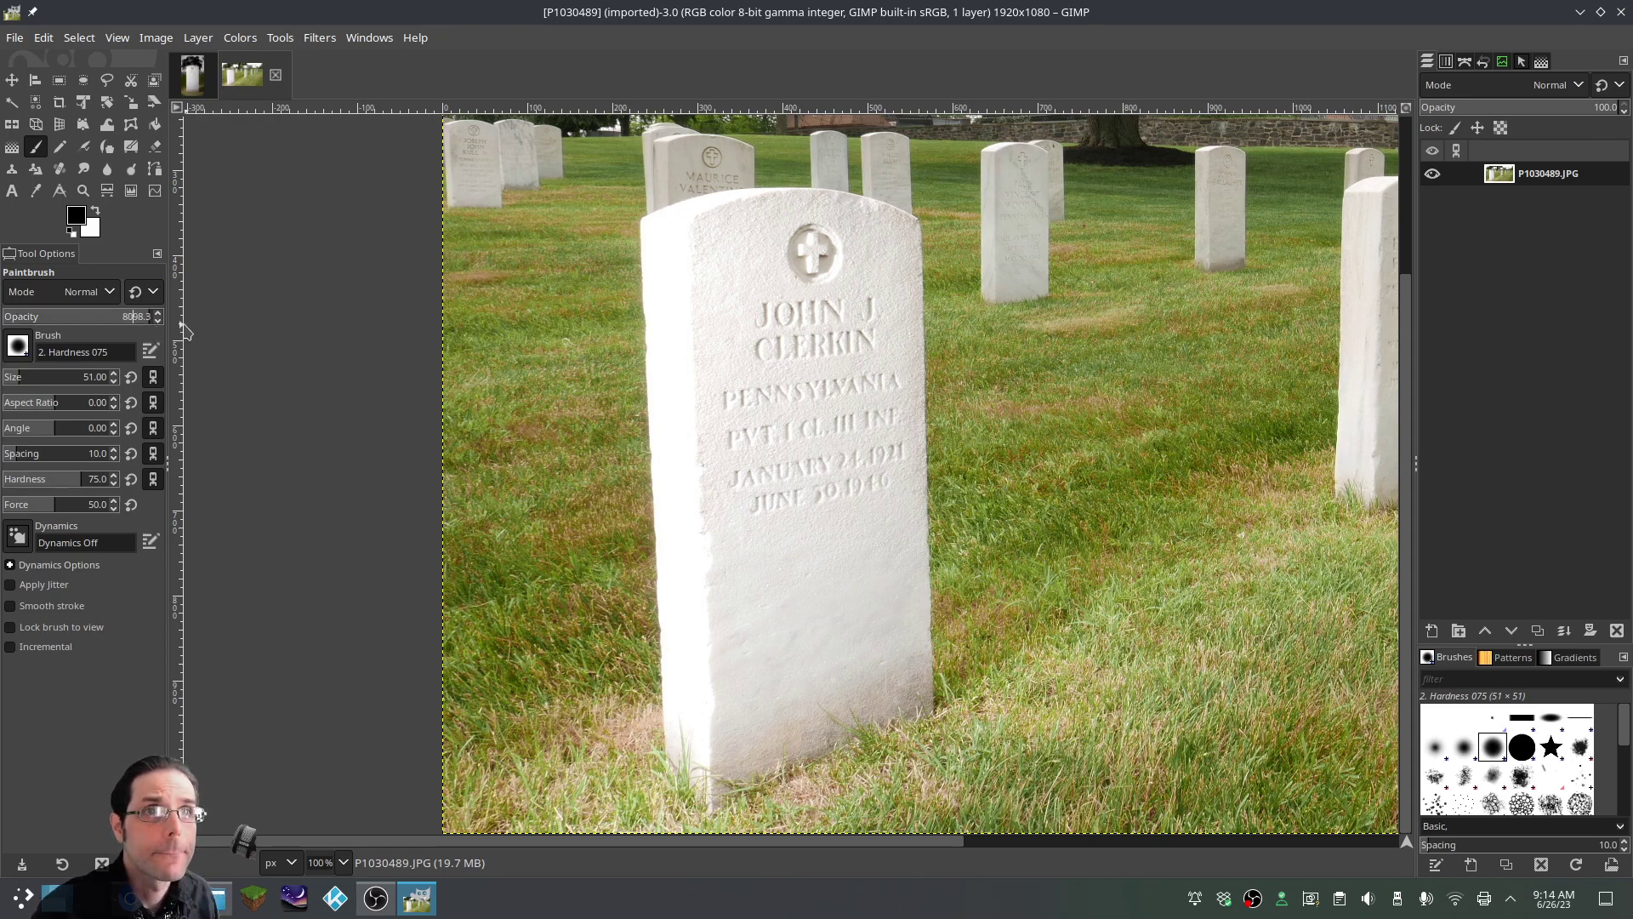
{"action": "key", "text": "Delete"}
{"action": "key", "text": "Delete"}
{"action": "key", "text": "Delete"}
{"action": "key", "text": "Return"}
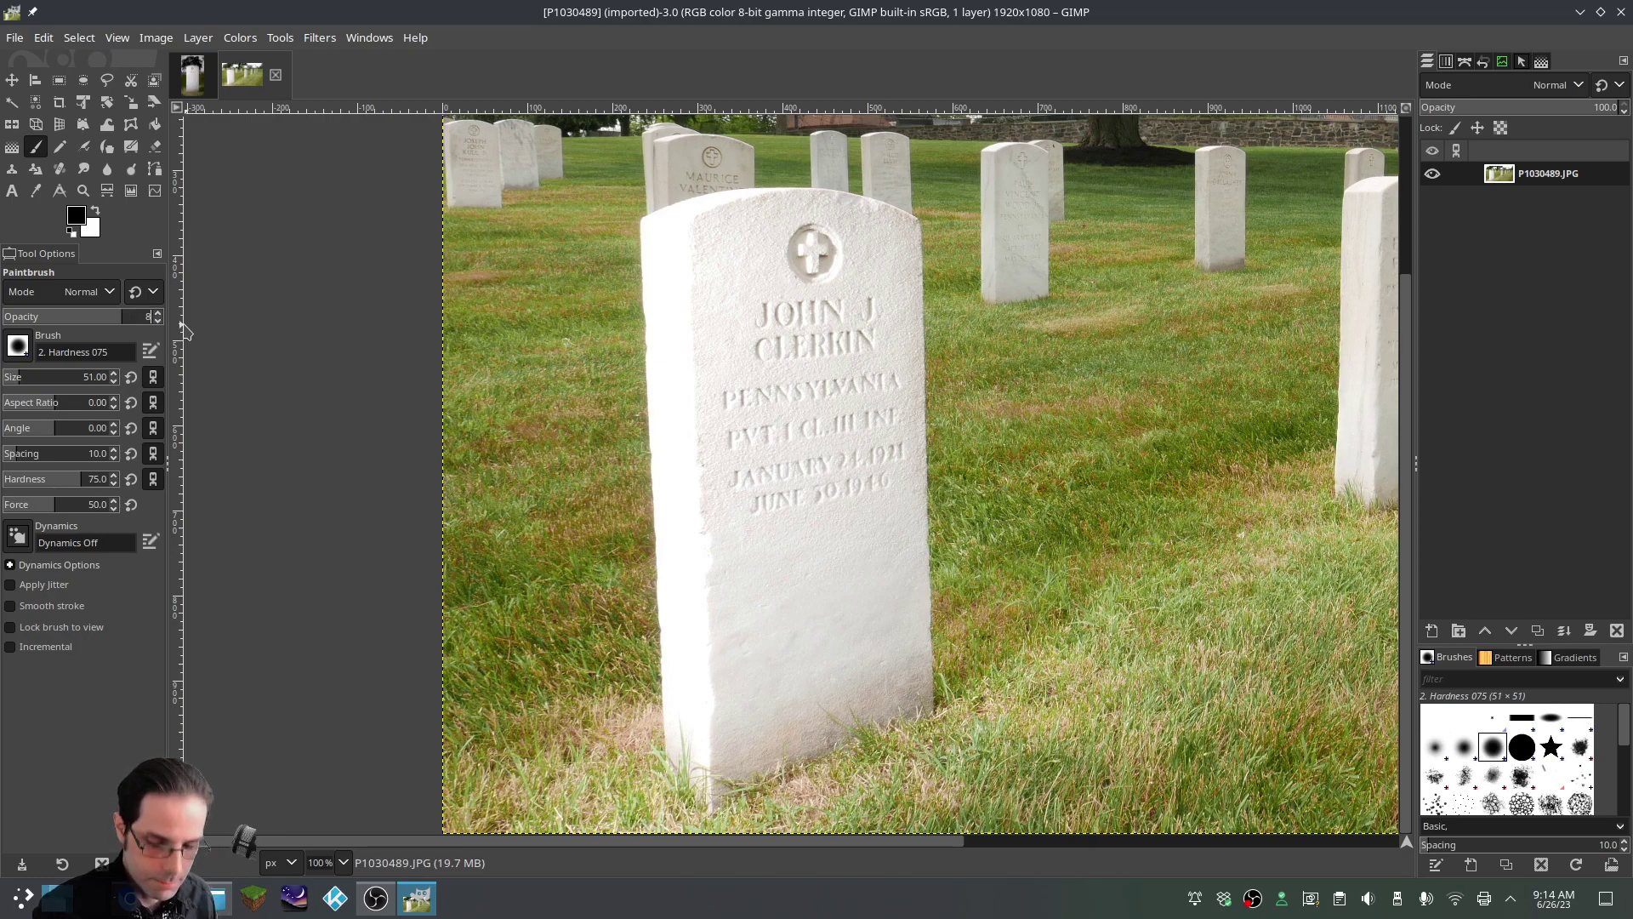
{"action": "key", "text": "Return"}
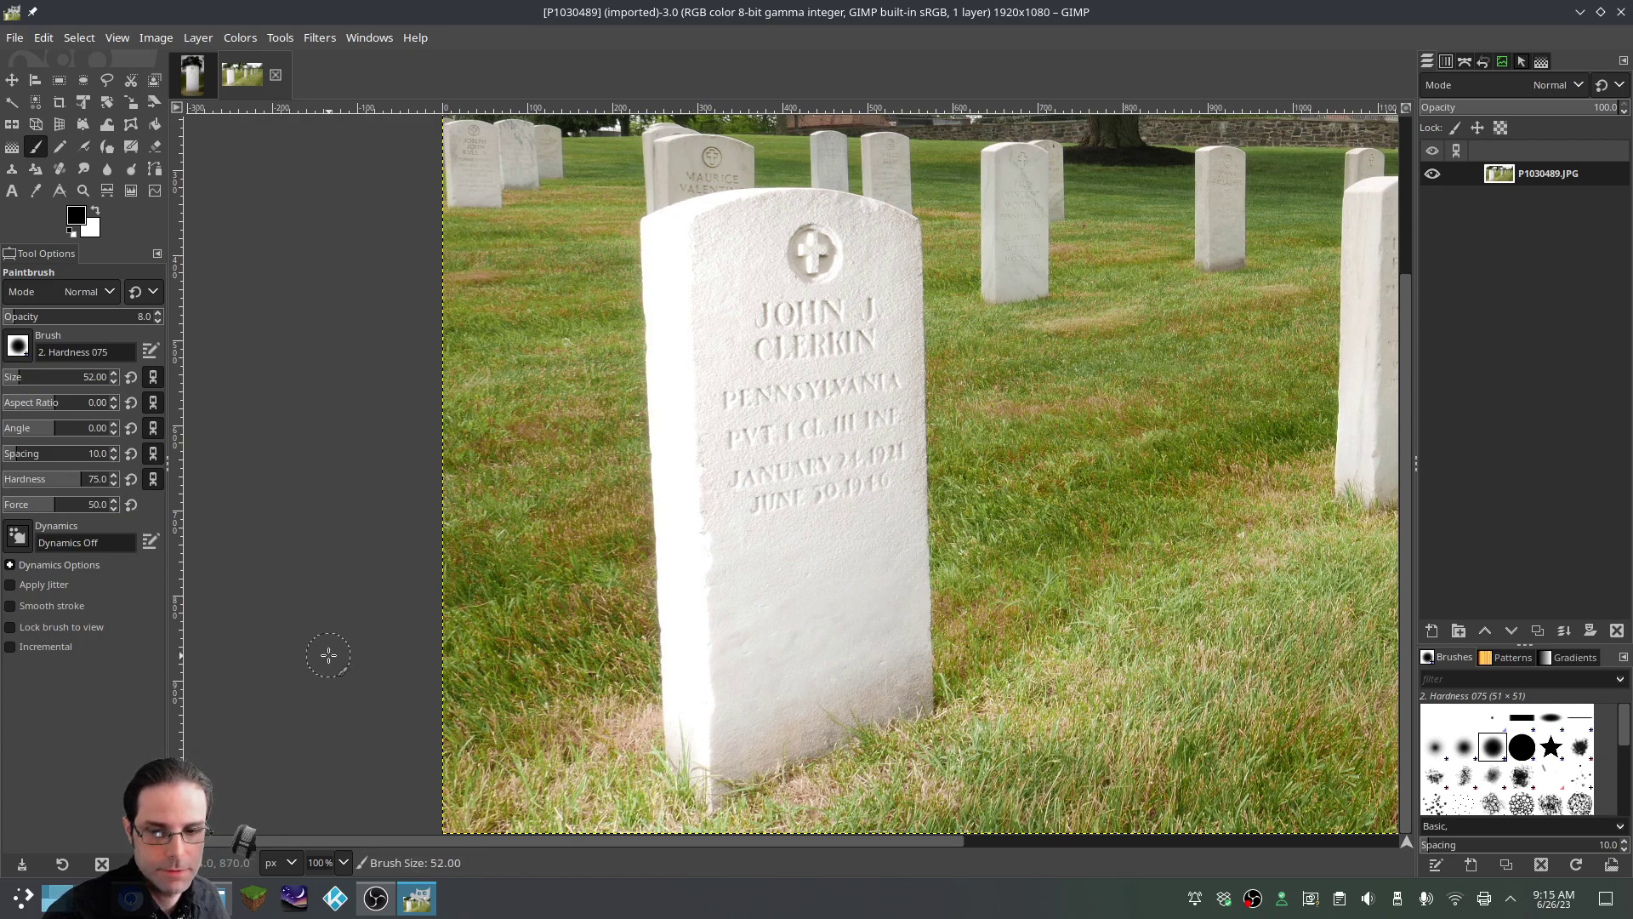
Enlarge the brush to 72, sample the stone's white, and brighten its upper-left edge
{"action": "key", "text": "bracketright"}
{"action": "key", "text": "bracketright"}
{"action": "key", "text": "bracketright"}
{"action": "key", "text": "bracketright"}
{"action": "key", "text": "bracketright"}
{"action": "key", "text": "bracketright"}
{"action": "key", "text": "bracketright"}
{"action": "key", "text": "bracketright"}
{"action": "key", "text": "bracketright"}
{"action": "left_click_drag", "start_coordinate": [667, 264], "coordinate": [667, 394]}
{"action": "key", "text": "ctrl+z"}
{"action": "key", "text": "bracketright"}
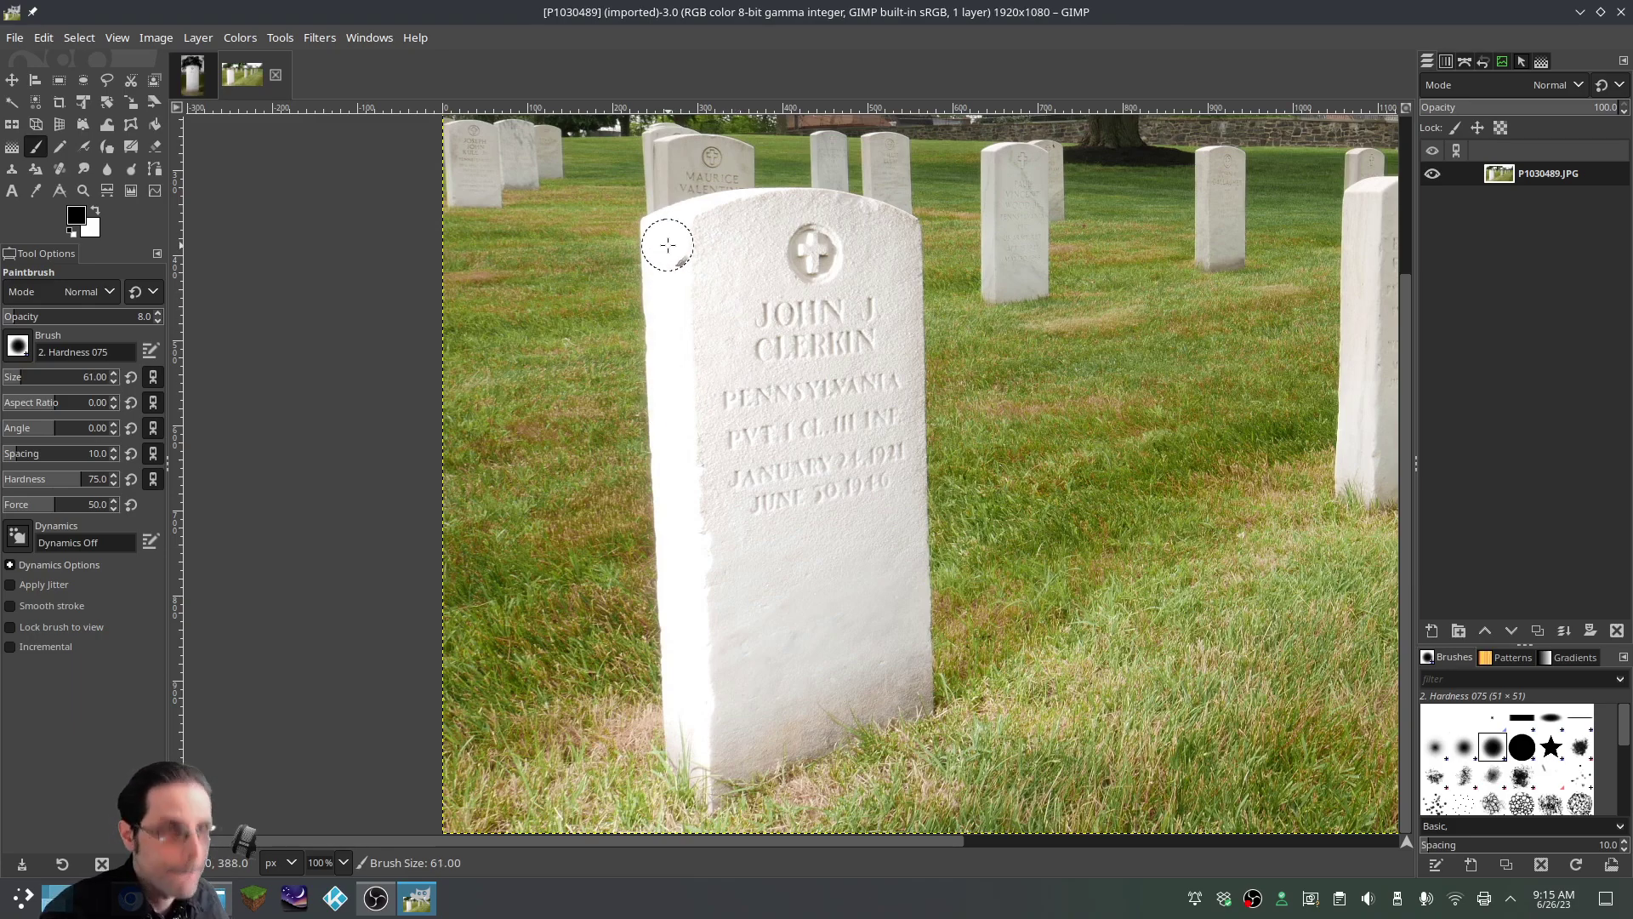
{"action": "key", "text": "bracketright"}
{"action": "key", "text": "bracketright"}
{"action": "key", "text": "bracketright"}
{"action": "key", "text": "bracketright"}
{"action": "key", "text": "bracketright"}
{"action": "key", "text": "bracketright"}
{"action": "key", "text": "bracketright"}
{"action": "key", "text": "bracketright"}
{"action": "key", "text": "bracketright"}
{"action": "key", "text": "bracketright"}
{"action": "key", "text": "bracketright"}
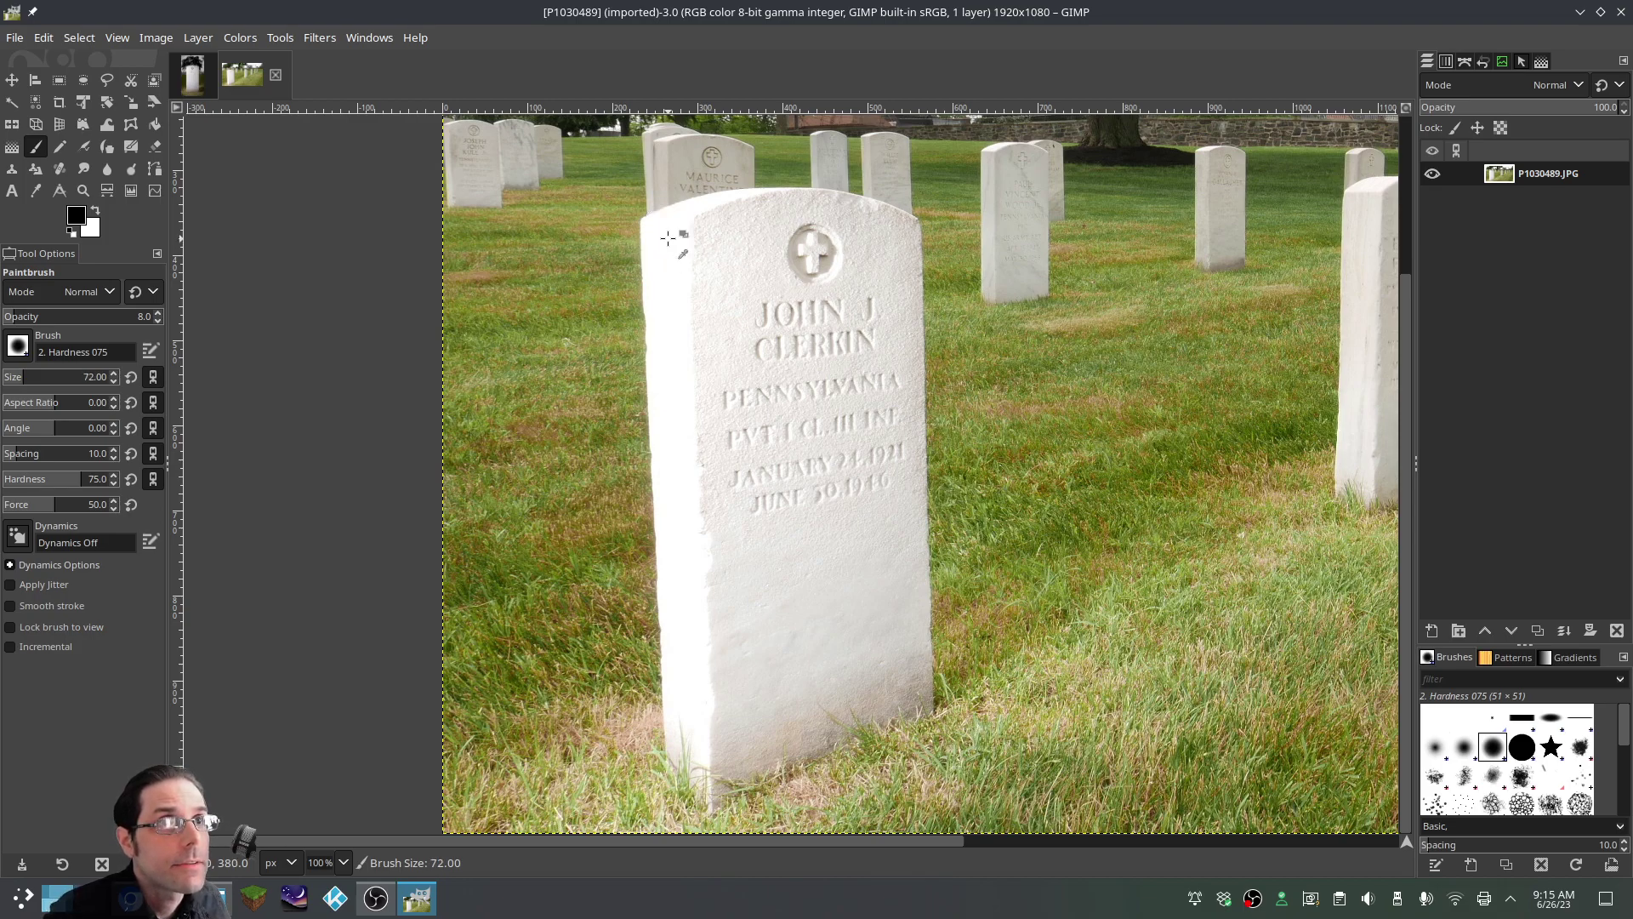
{"action": "left_click", "coordinate": [669, 237], "text": "ctrl"}
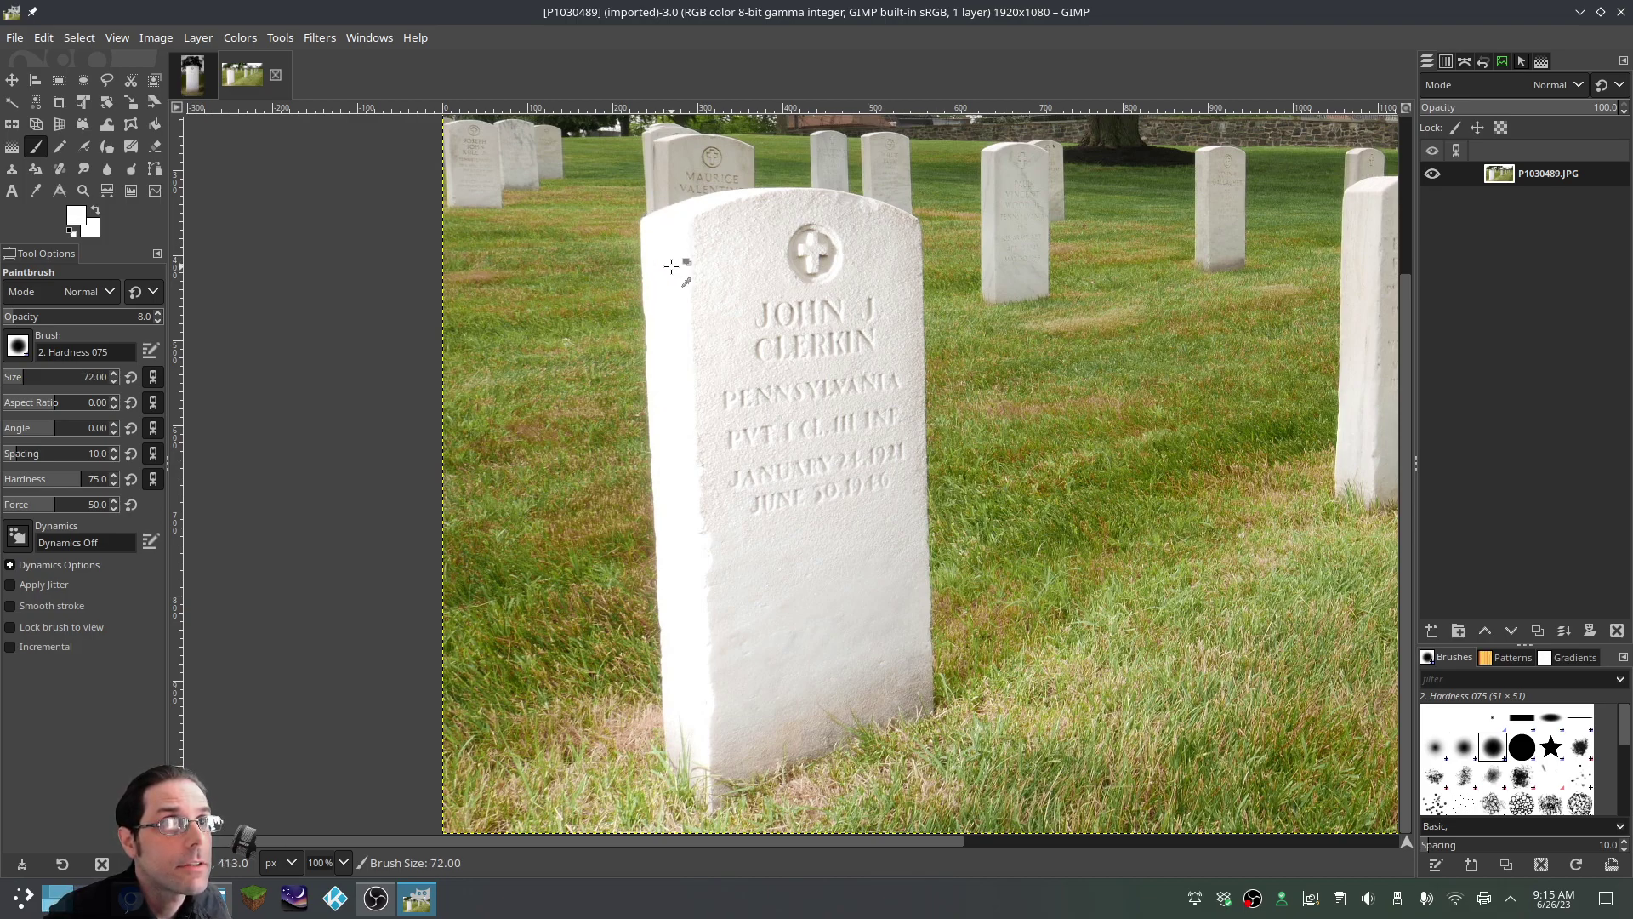
{"action": "left_click_drag", "start_coordinate": [666, 242], "coordinate": [666, 244]}
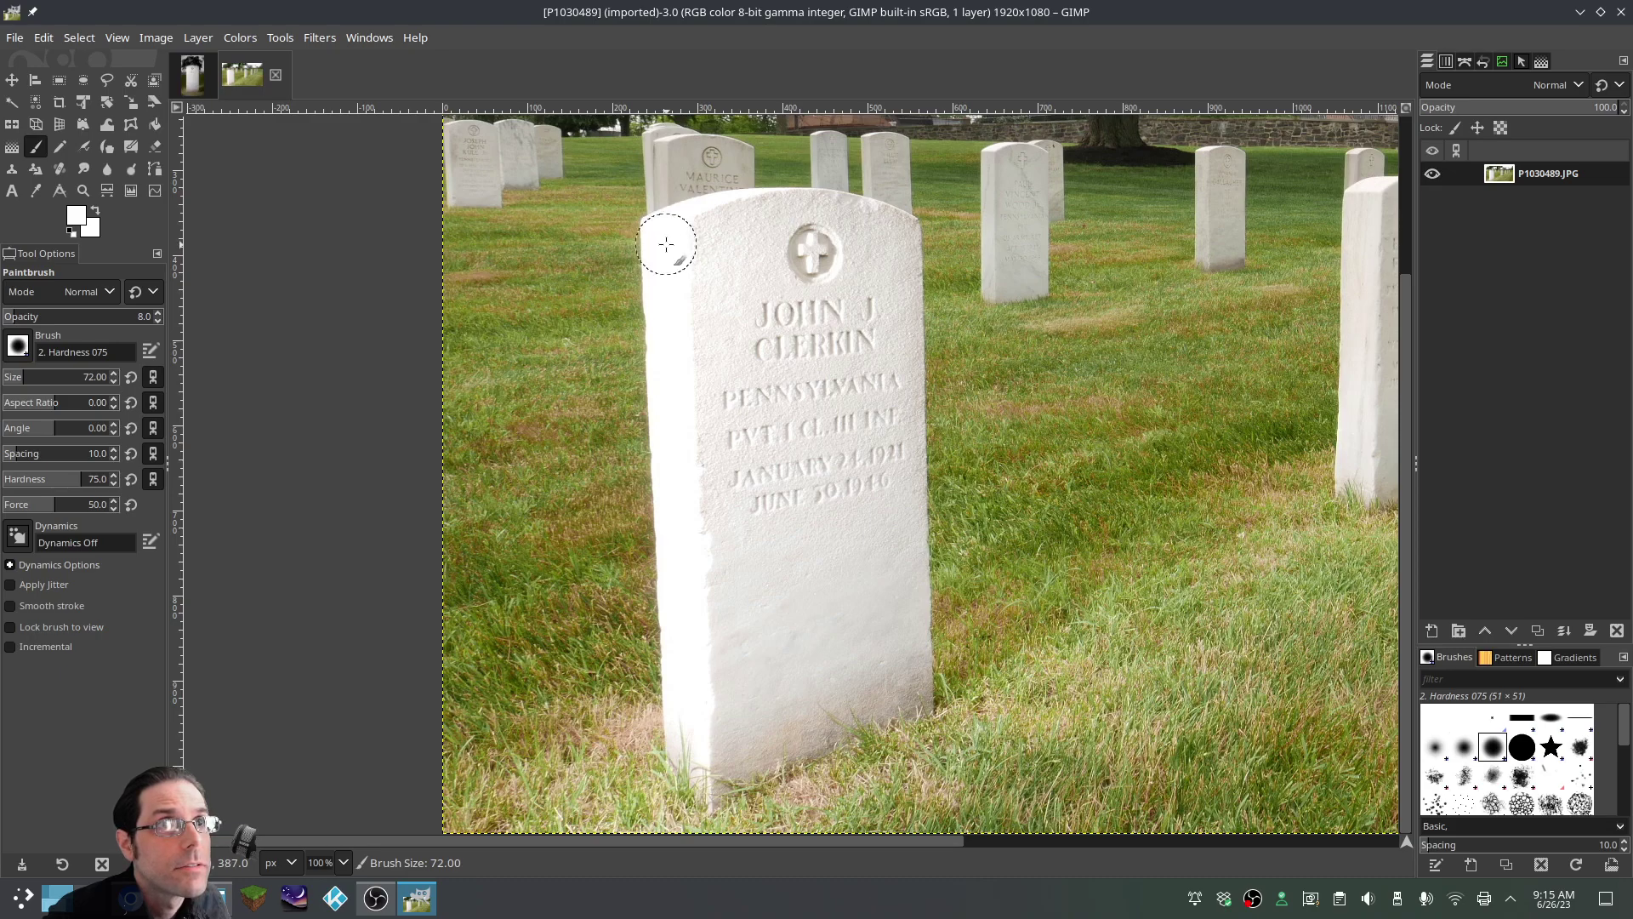
Sample stone tones, reset colours, and paint a straight line down the left edge
{"action": "left_click", "coordinate": [71, 230]}
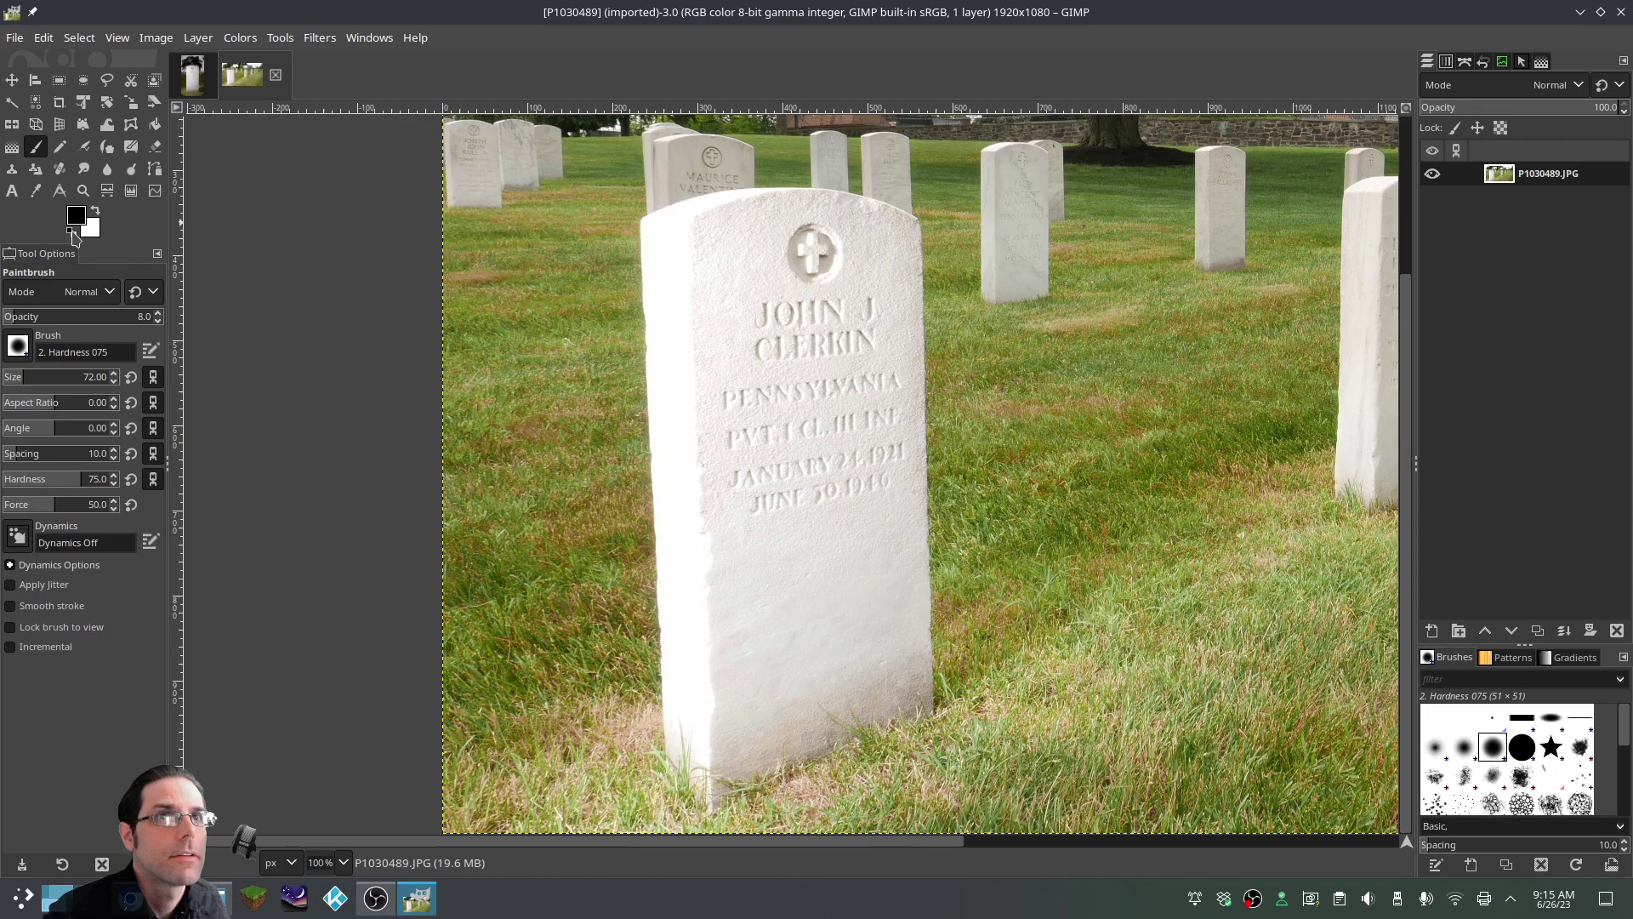
{"action": "left_click", "coordinate": [681, 265], "text": "ctrl"}
{"action": "left_click", "coordinate": [752, 316], "text": "ctrl"}
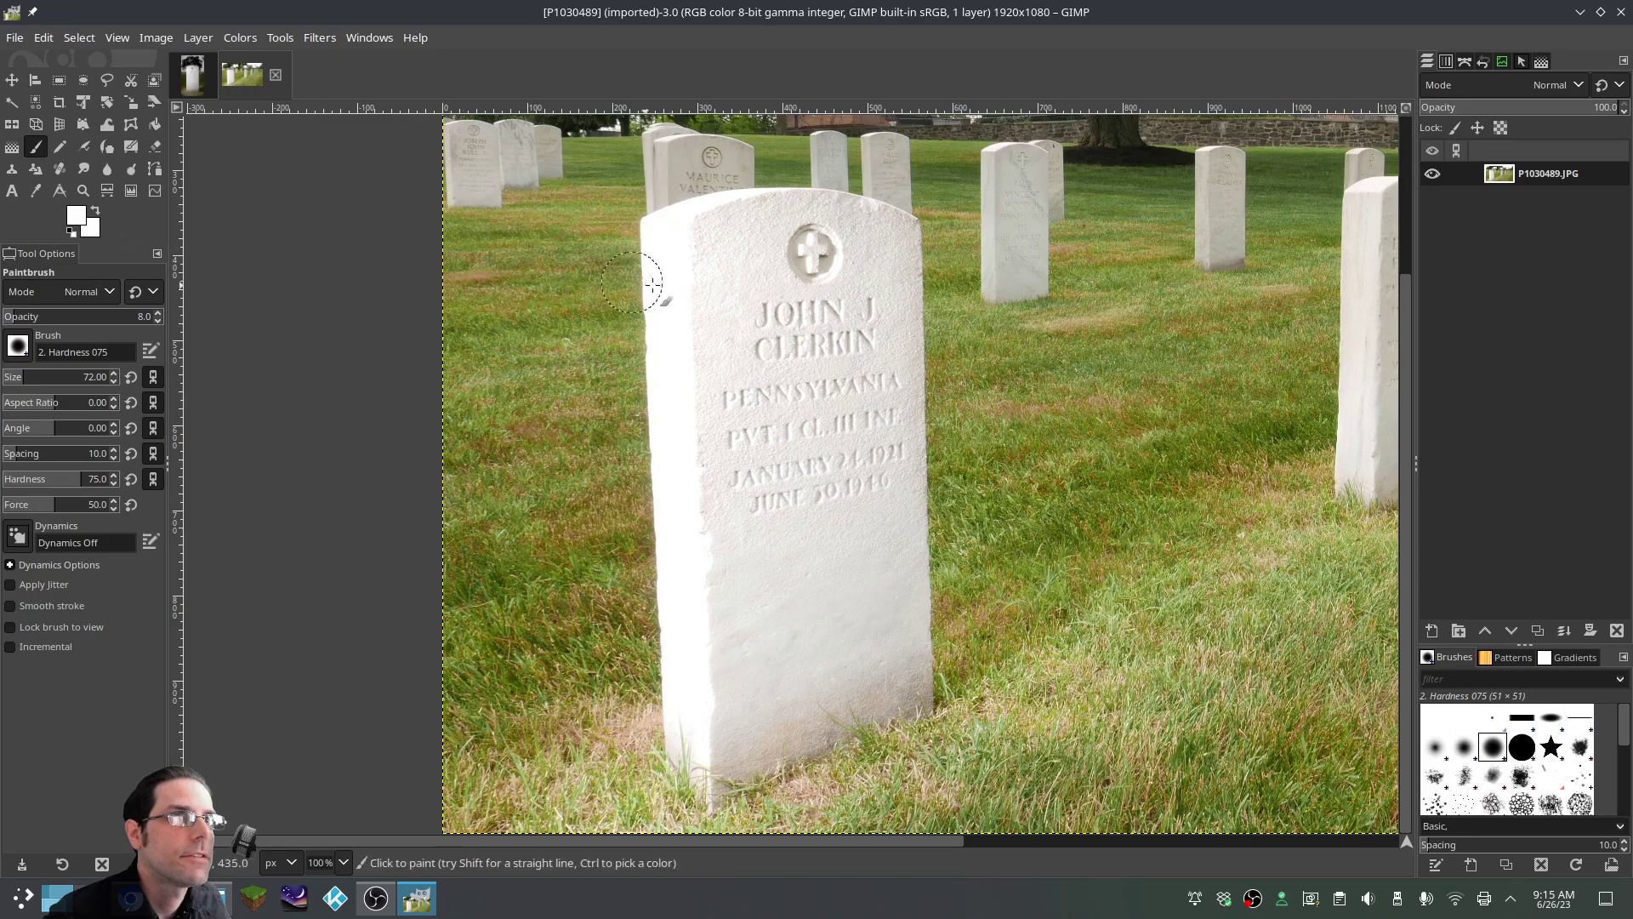
{"action": "left_click", "coordinate": [826, 260], "text": "ctrl"}
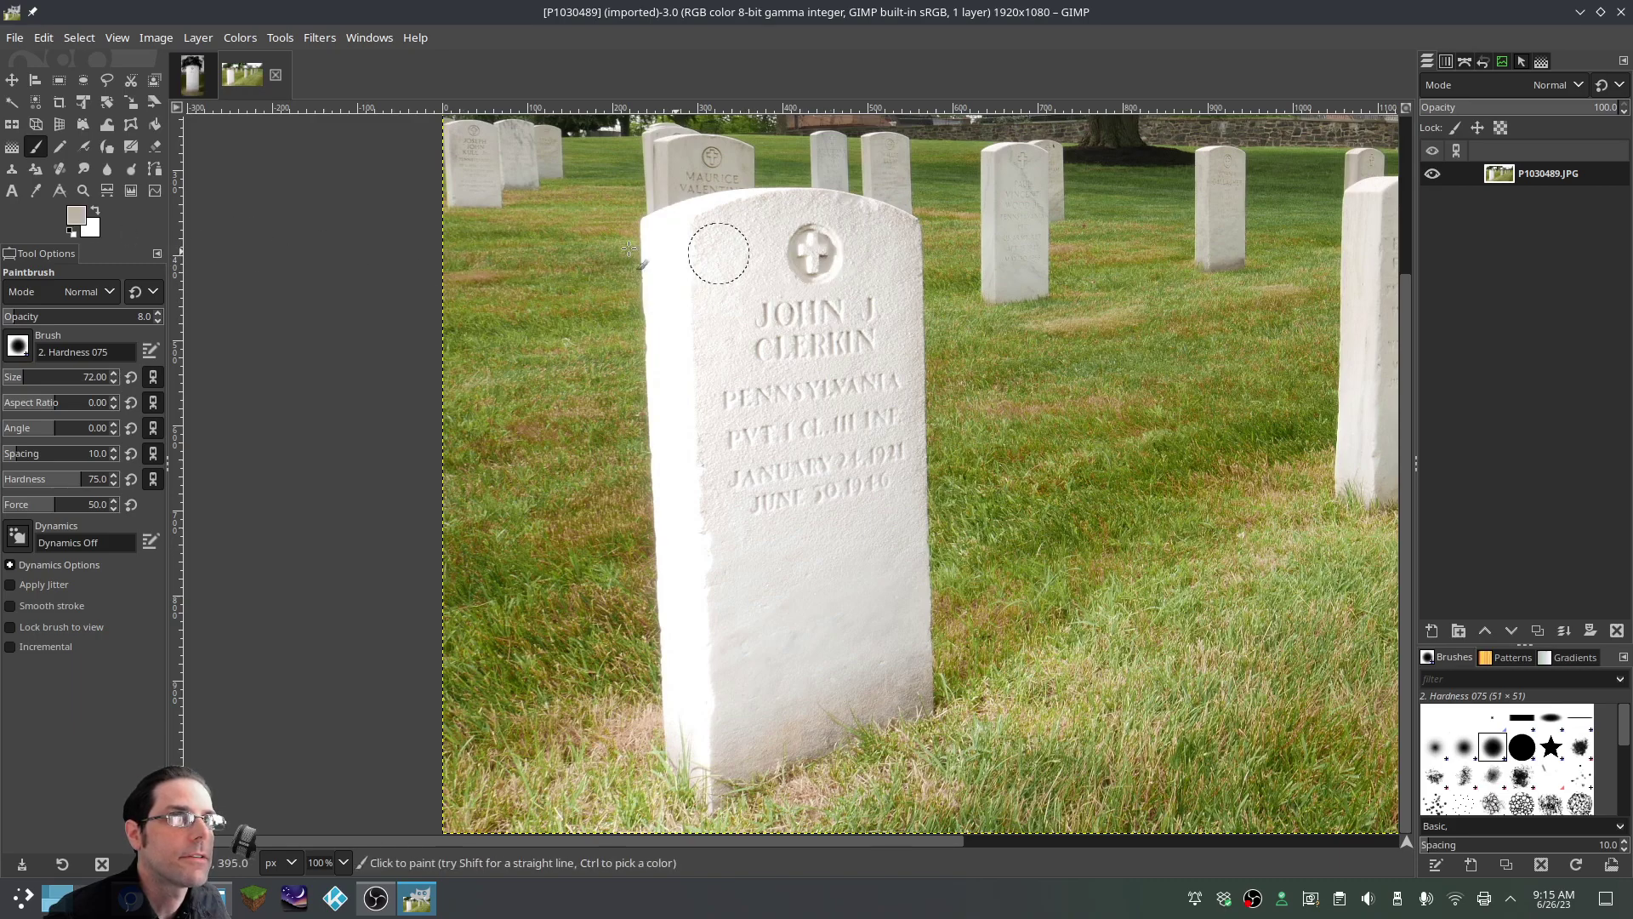
{"action": "left_click", "coordinate": [71, 232]}
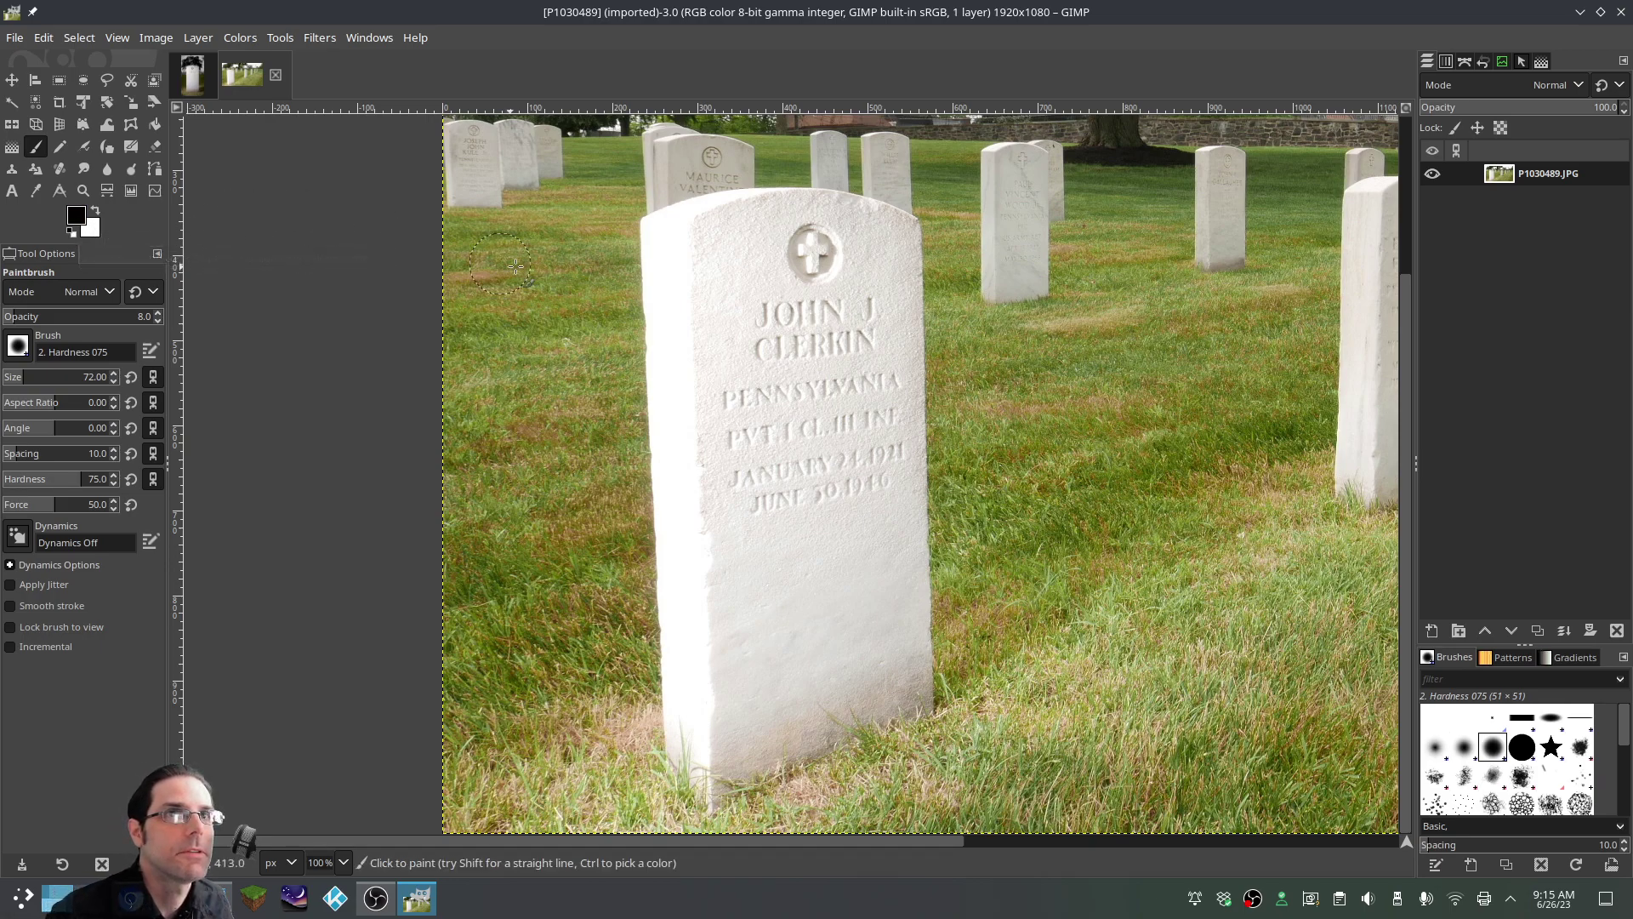
{"action": "left_click", "coordinate": [663, 235]}
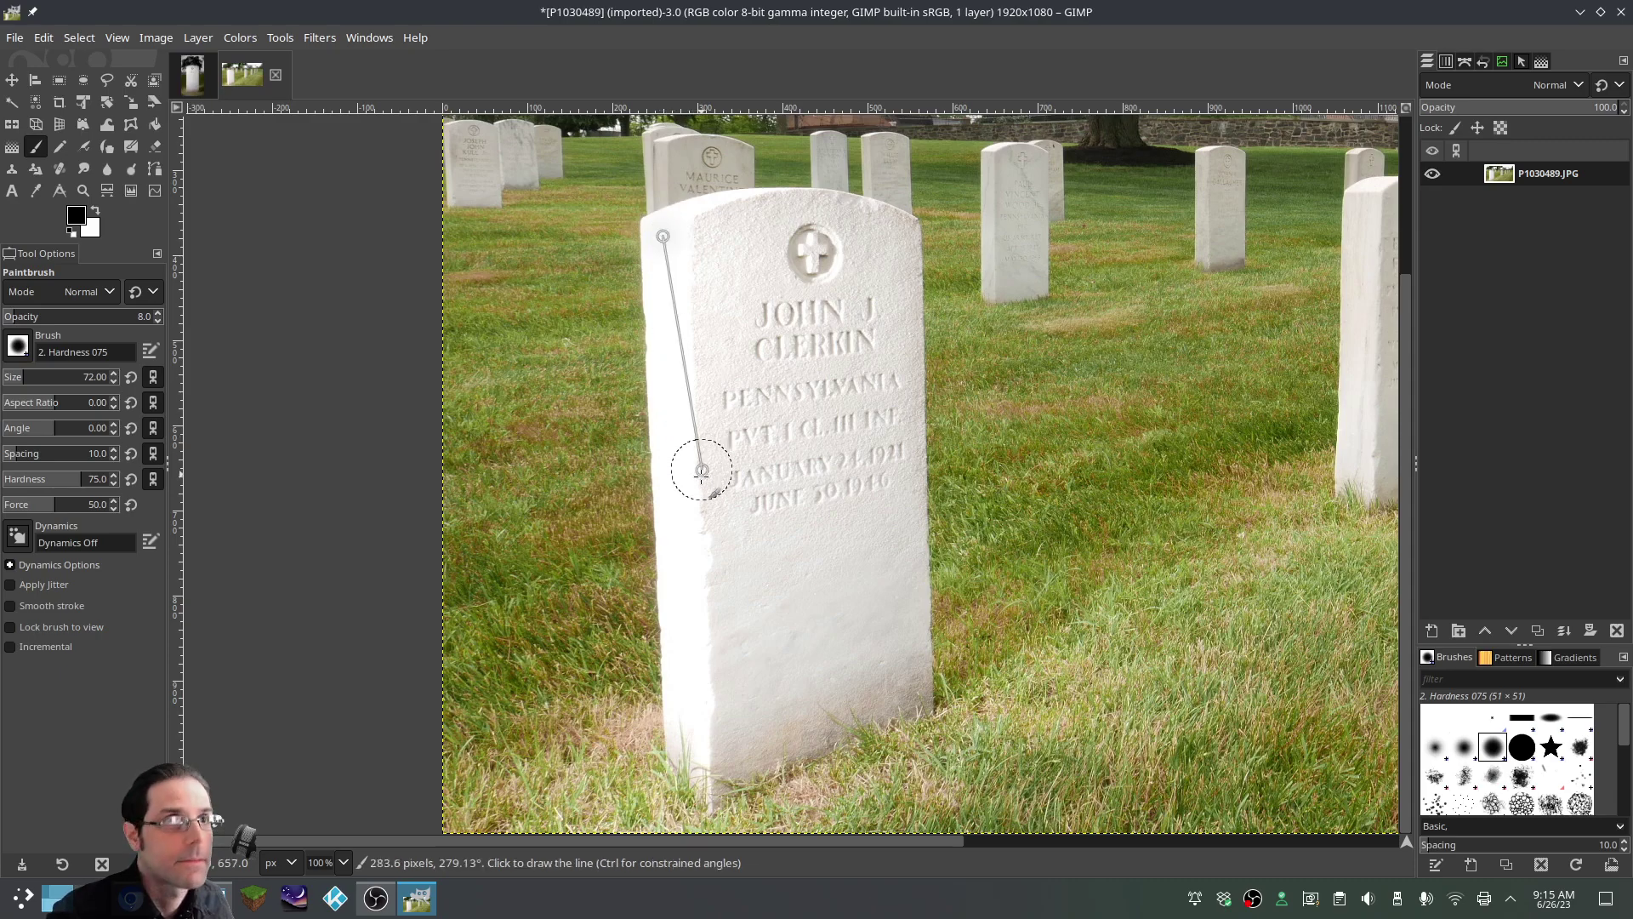
{"action": "left_click", "coordinate": [688, 776], "text": "shift"}
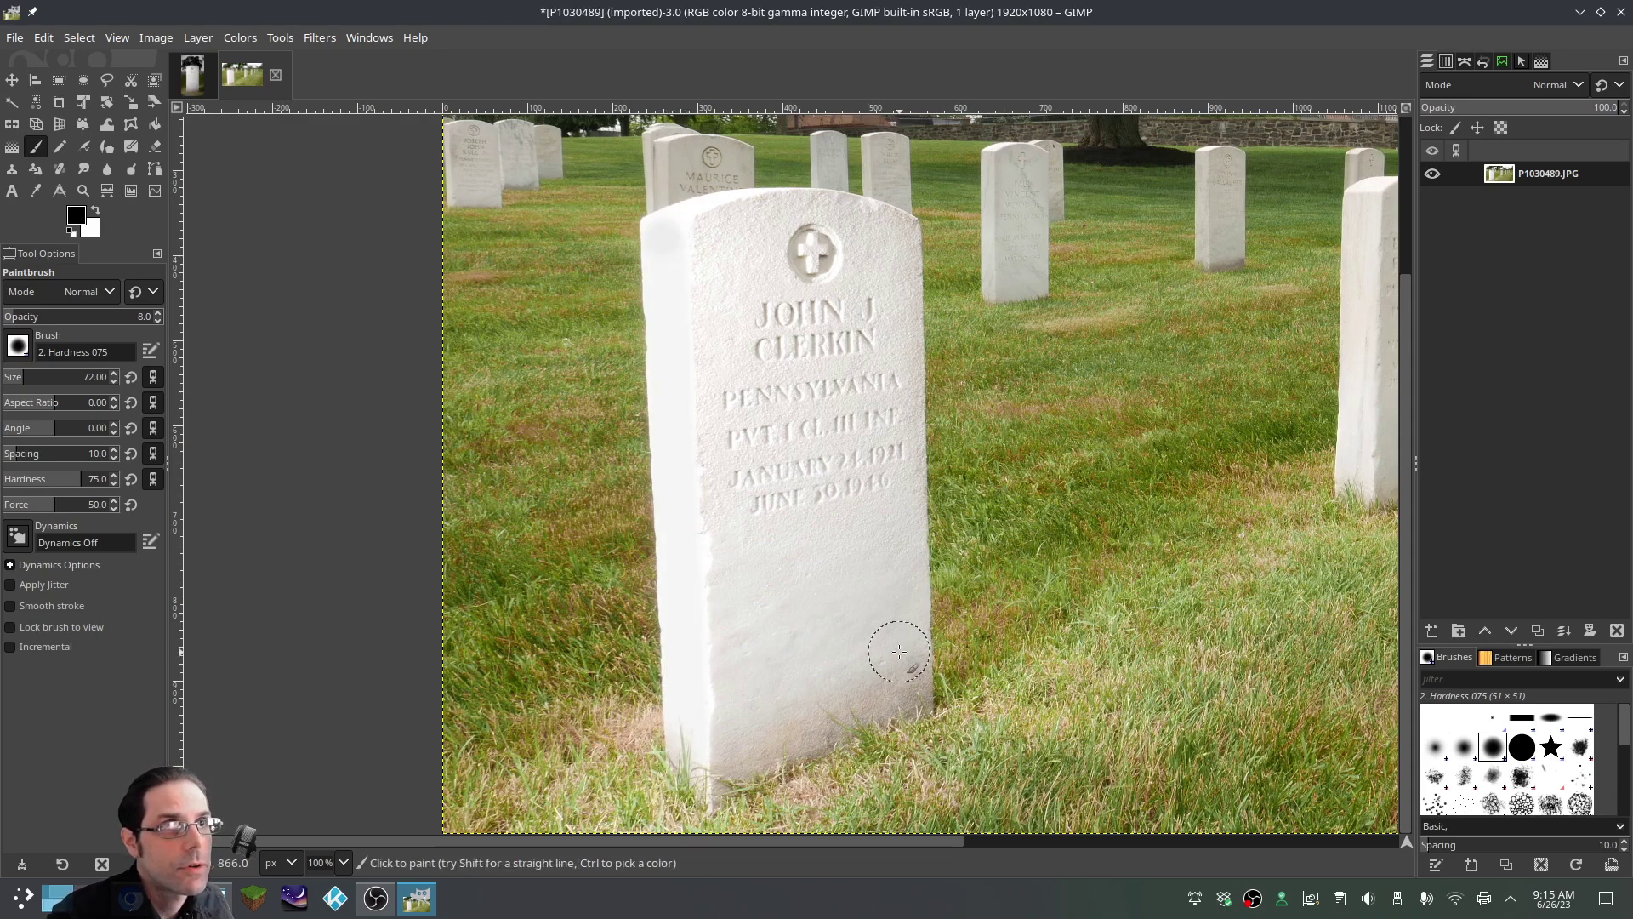
Enlarge the brush to 84 and lay straight white strokes down the stone's left edge
{"action": "key", "text": "ctrl"}
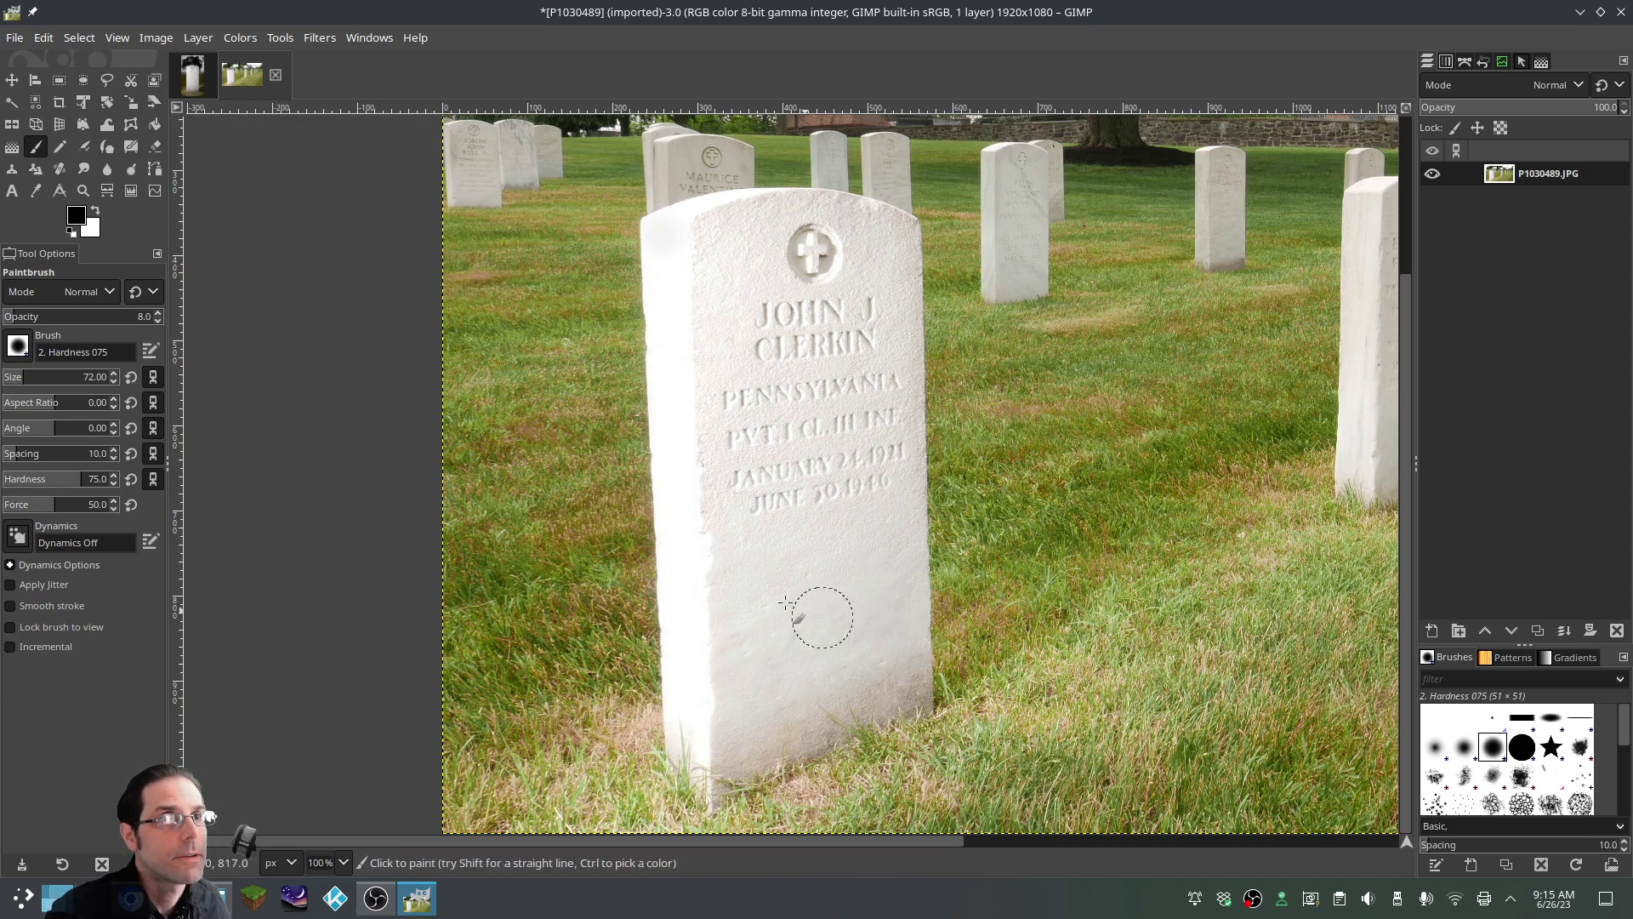
{"action": "key", "text": "bracketright"}
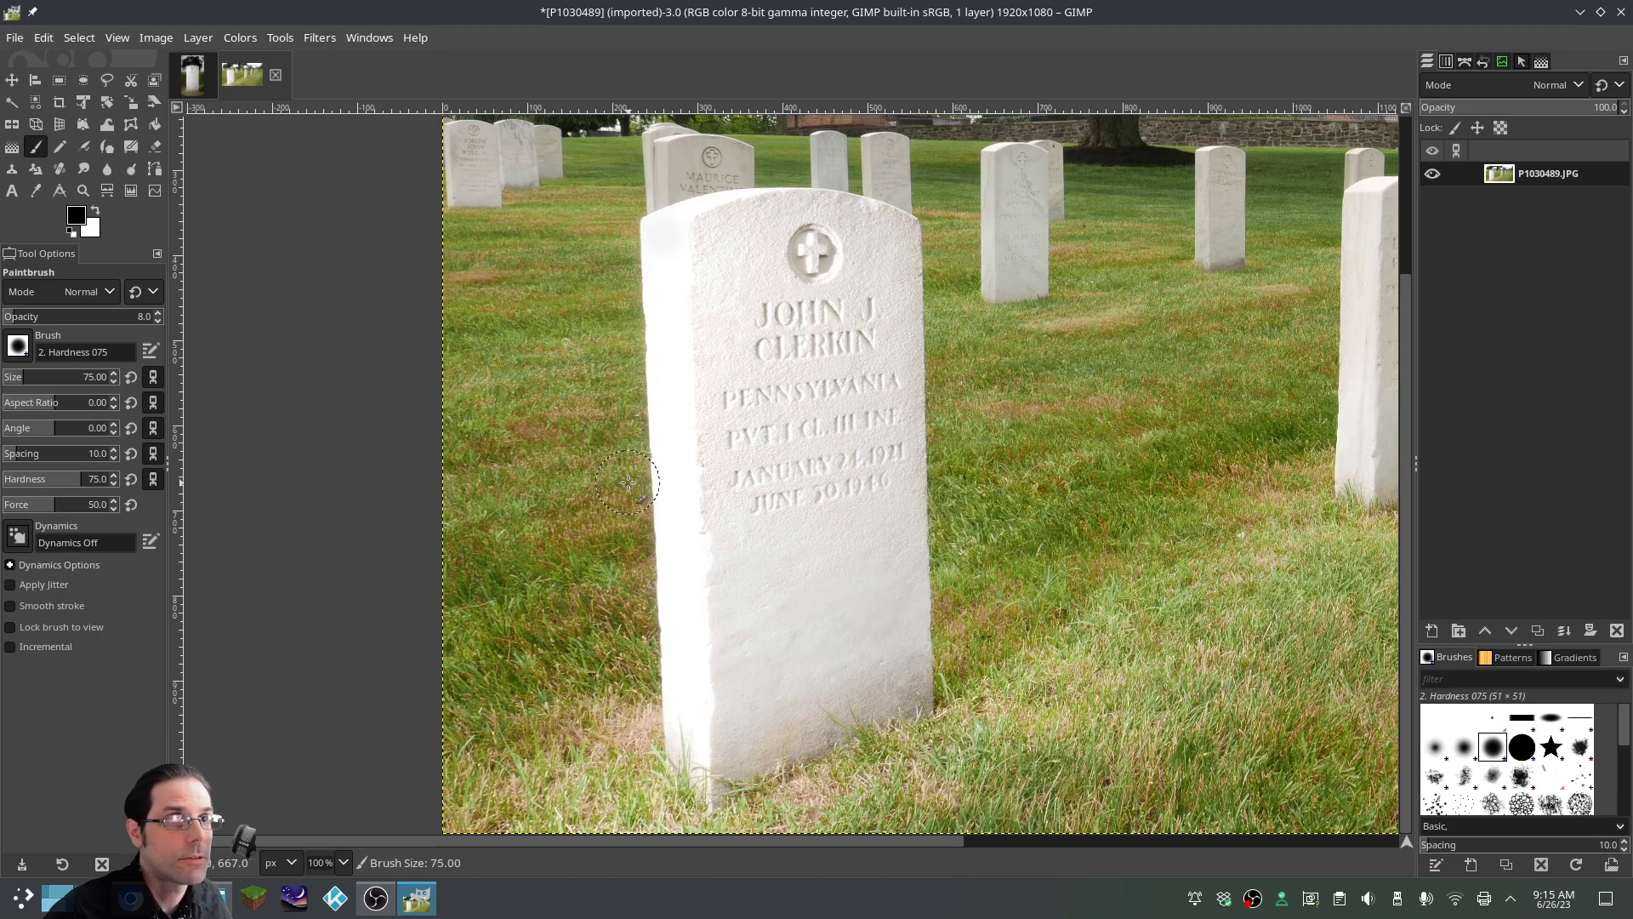
{"action": "key", "text": "bracketright"}
{"action": "key", "text": "bracketright"}
{"action": "key", "text": "bracketright"}
{"action": "key", "text": "bracketright"}
{"action": "key", "text": "bracketright"}
{"action": "key", "text": "bracketright"}
{"action": "key", "text": "bracketright"}
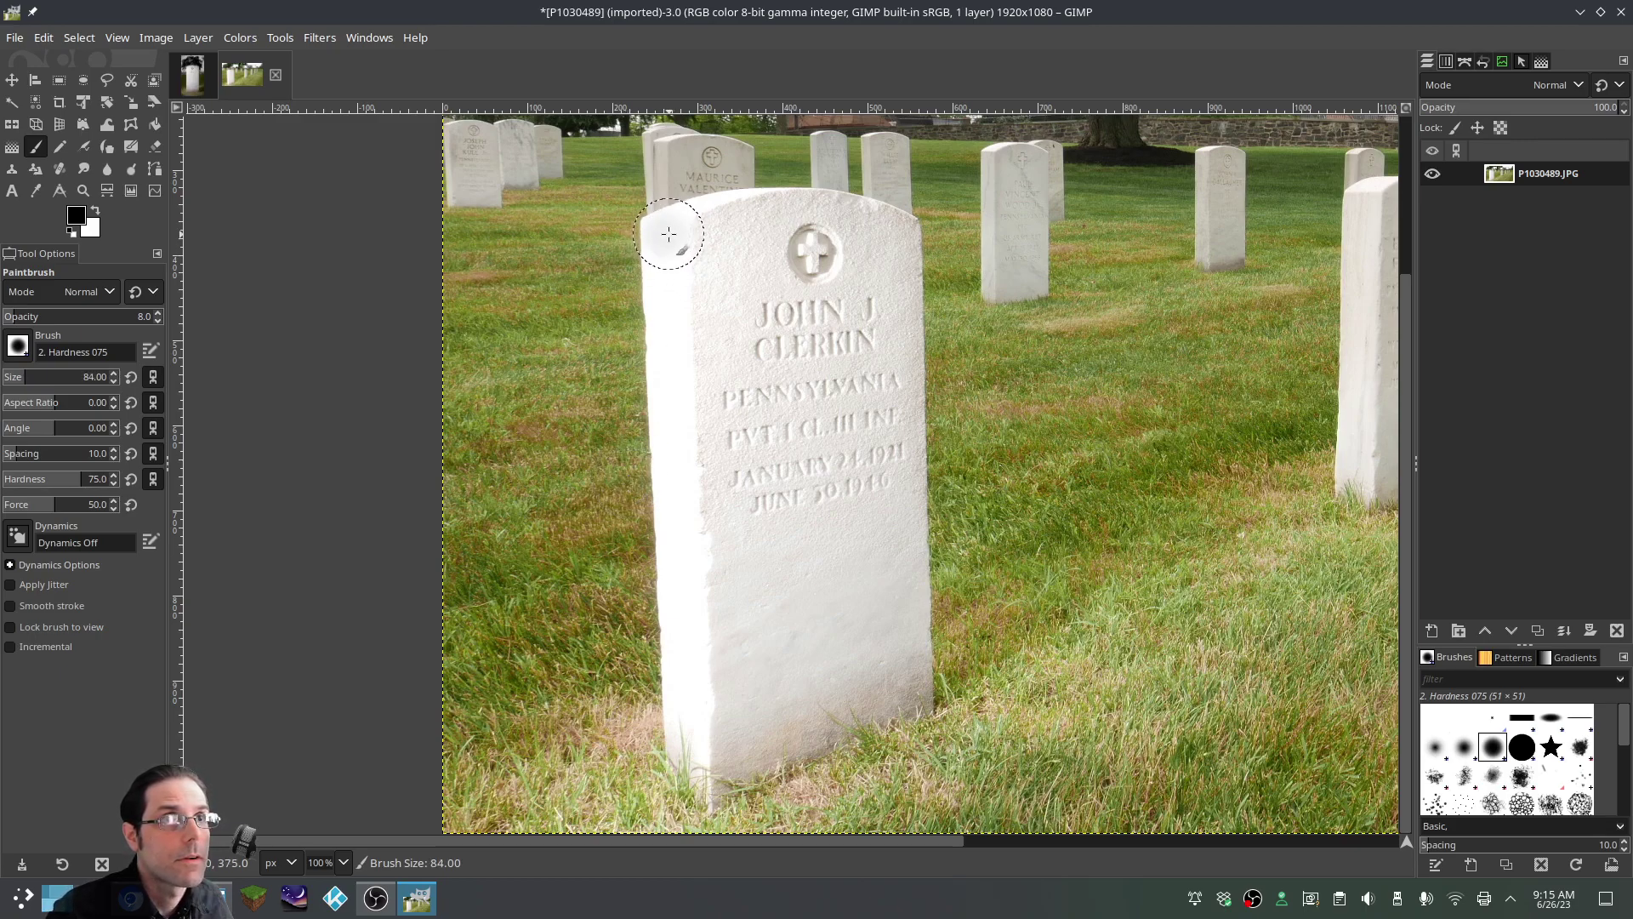
{"action": "left_click", "coordinate": [669, 234]}
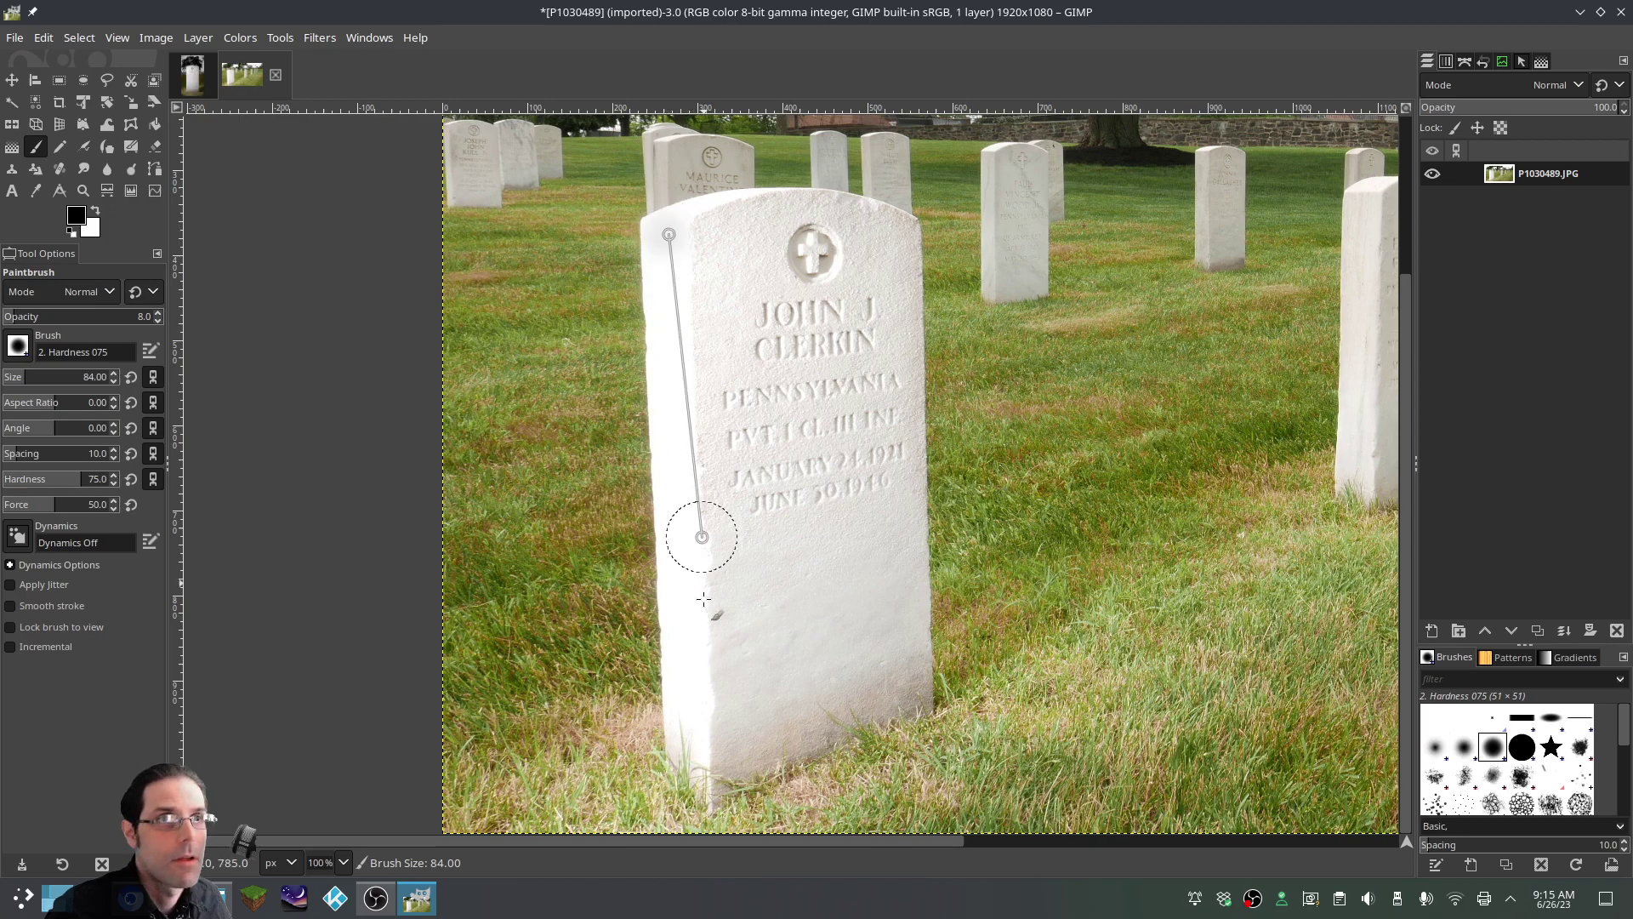
{"action": "left_click", "coordinate": [684, 761], "text": "shift"}
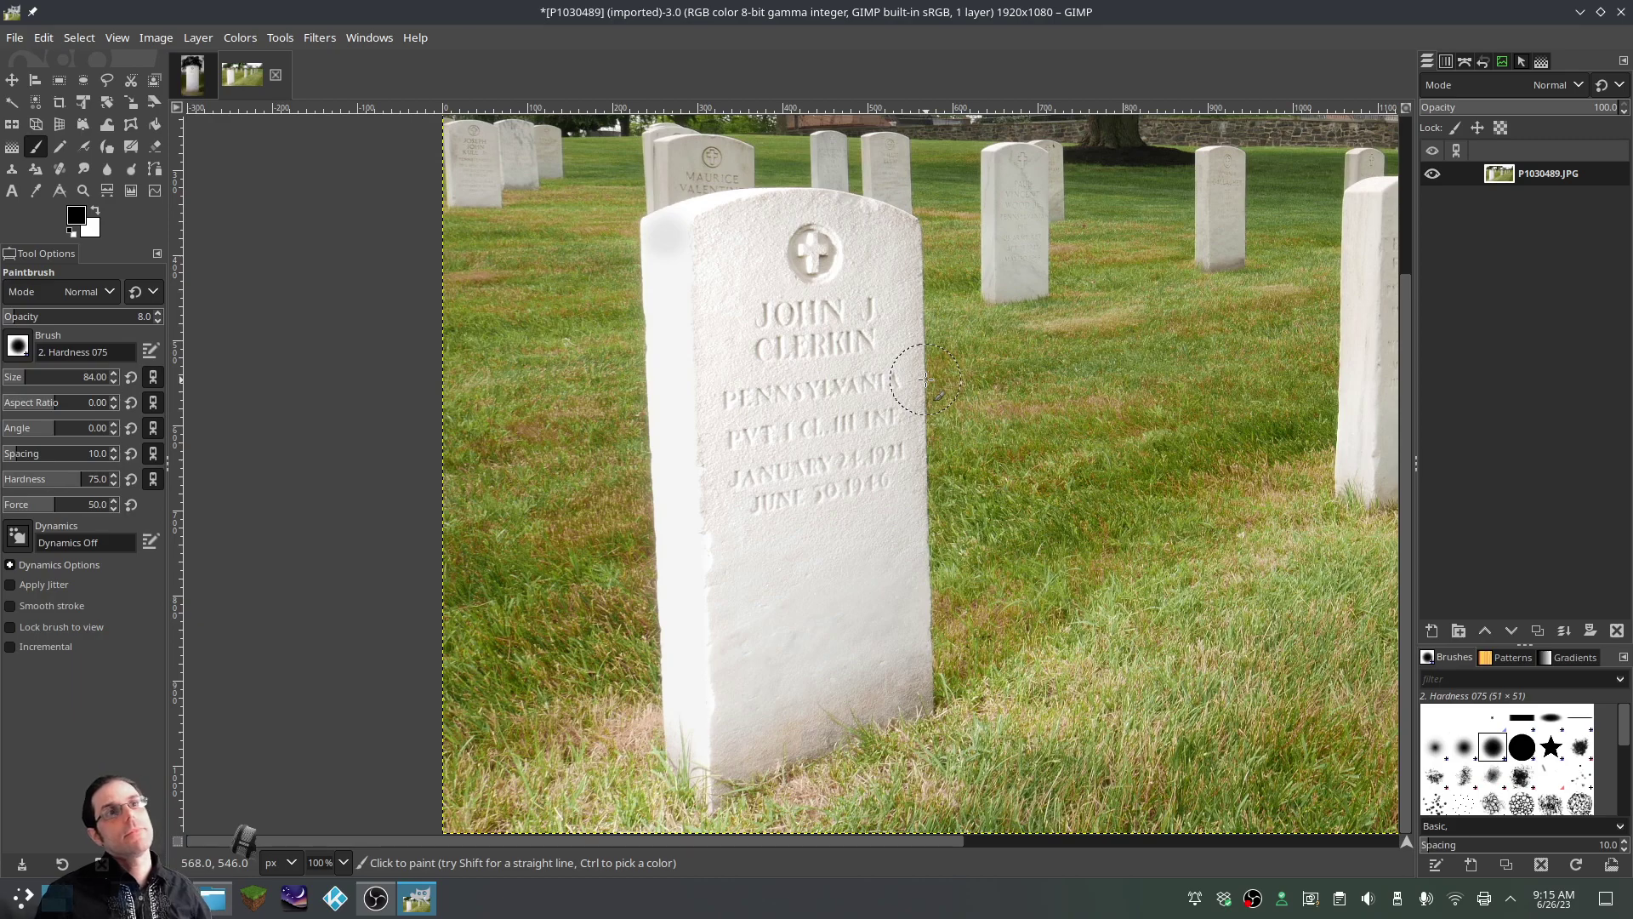
{"action": "key", "text": "ctrl+y"}
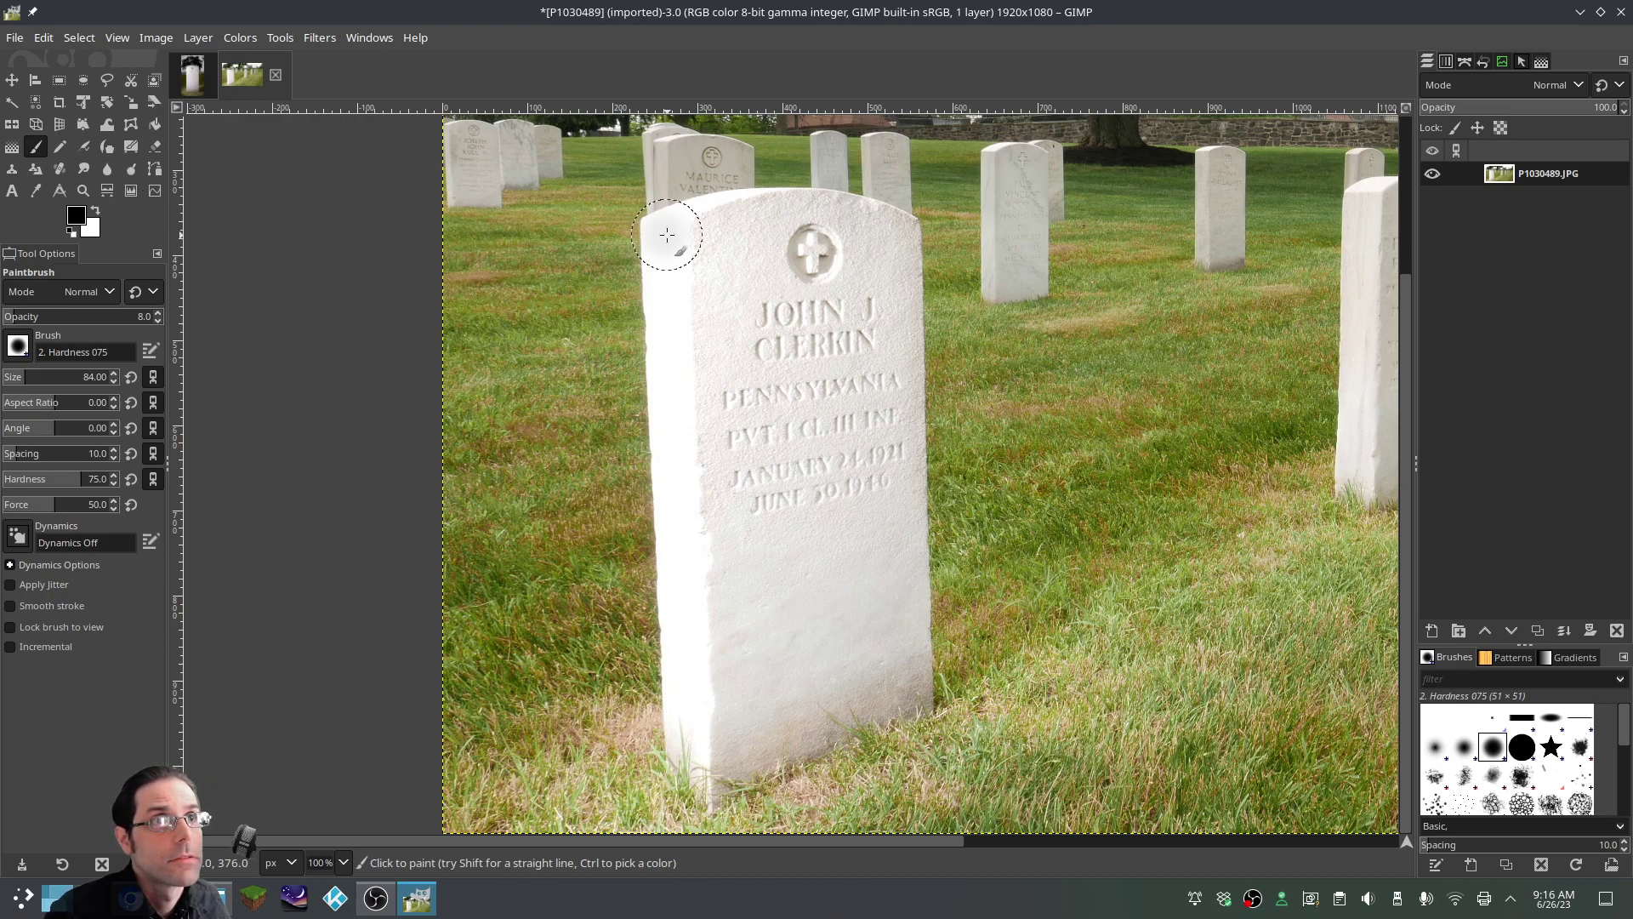
{"action": "left_click", "coordinate": [690, 751], "text": "shift"}
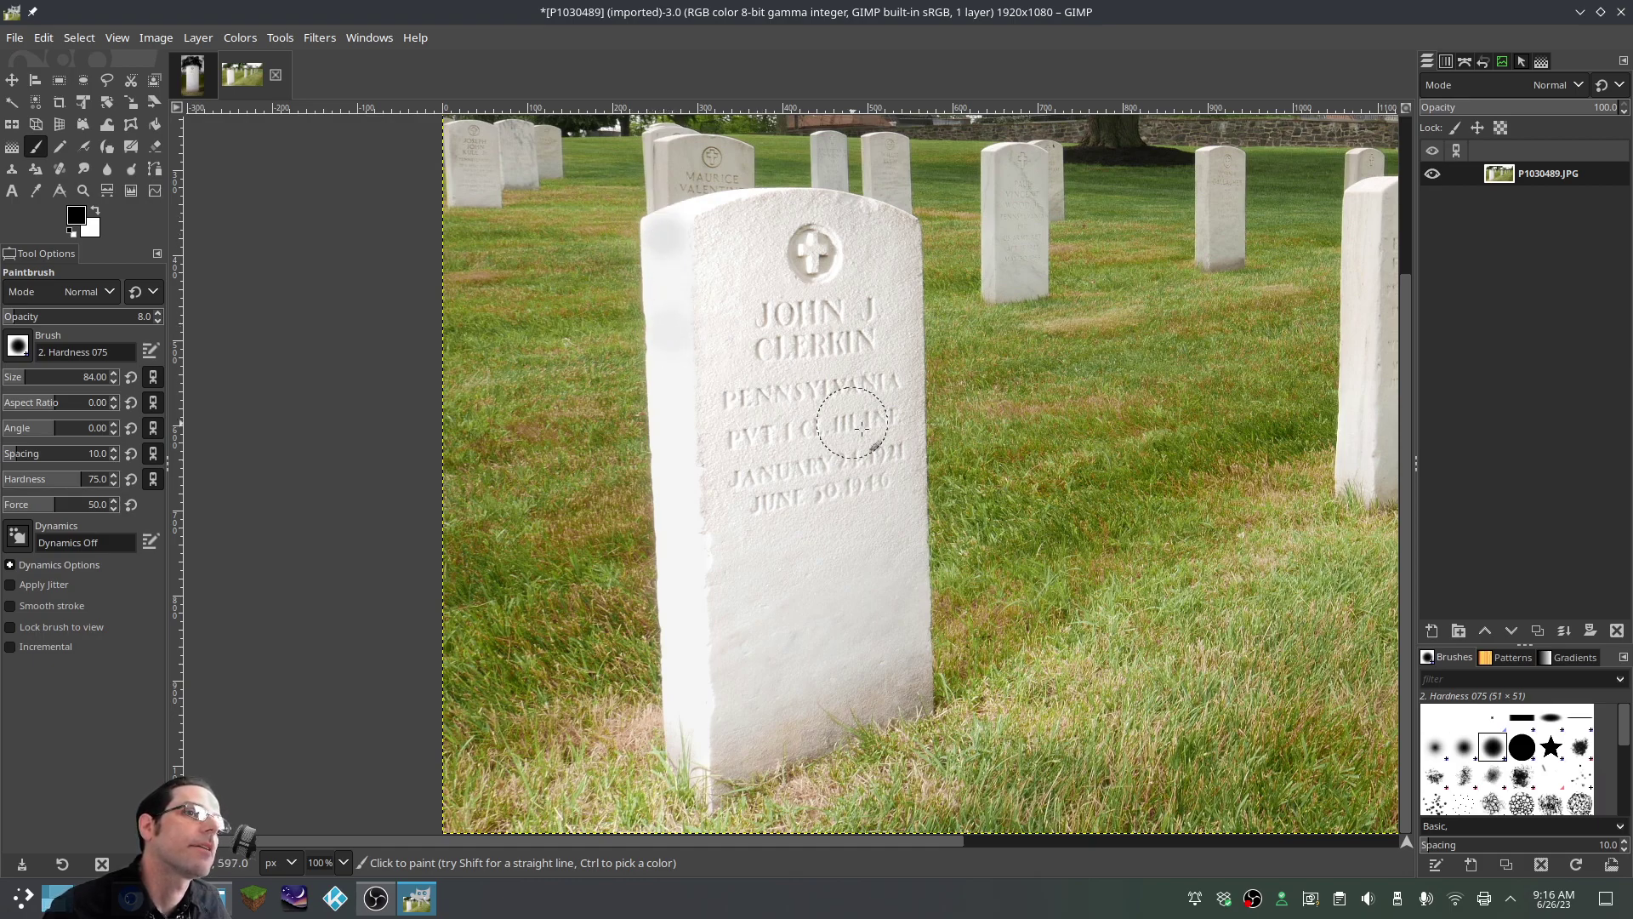
Undo and repaint the left-edge strokes until the straight white line looks right
{"action": "key", "text": "ctrl"}
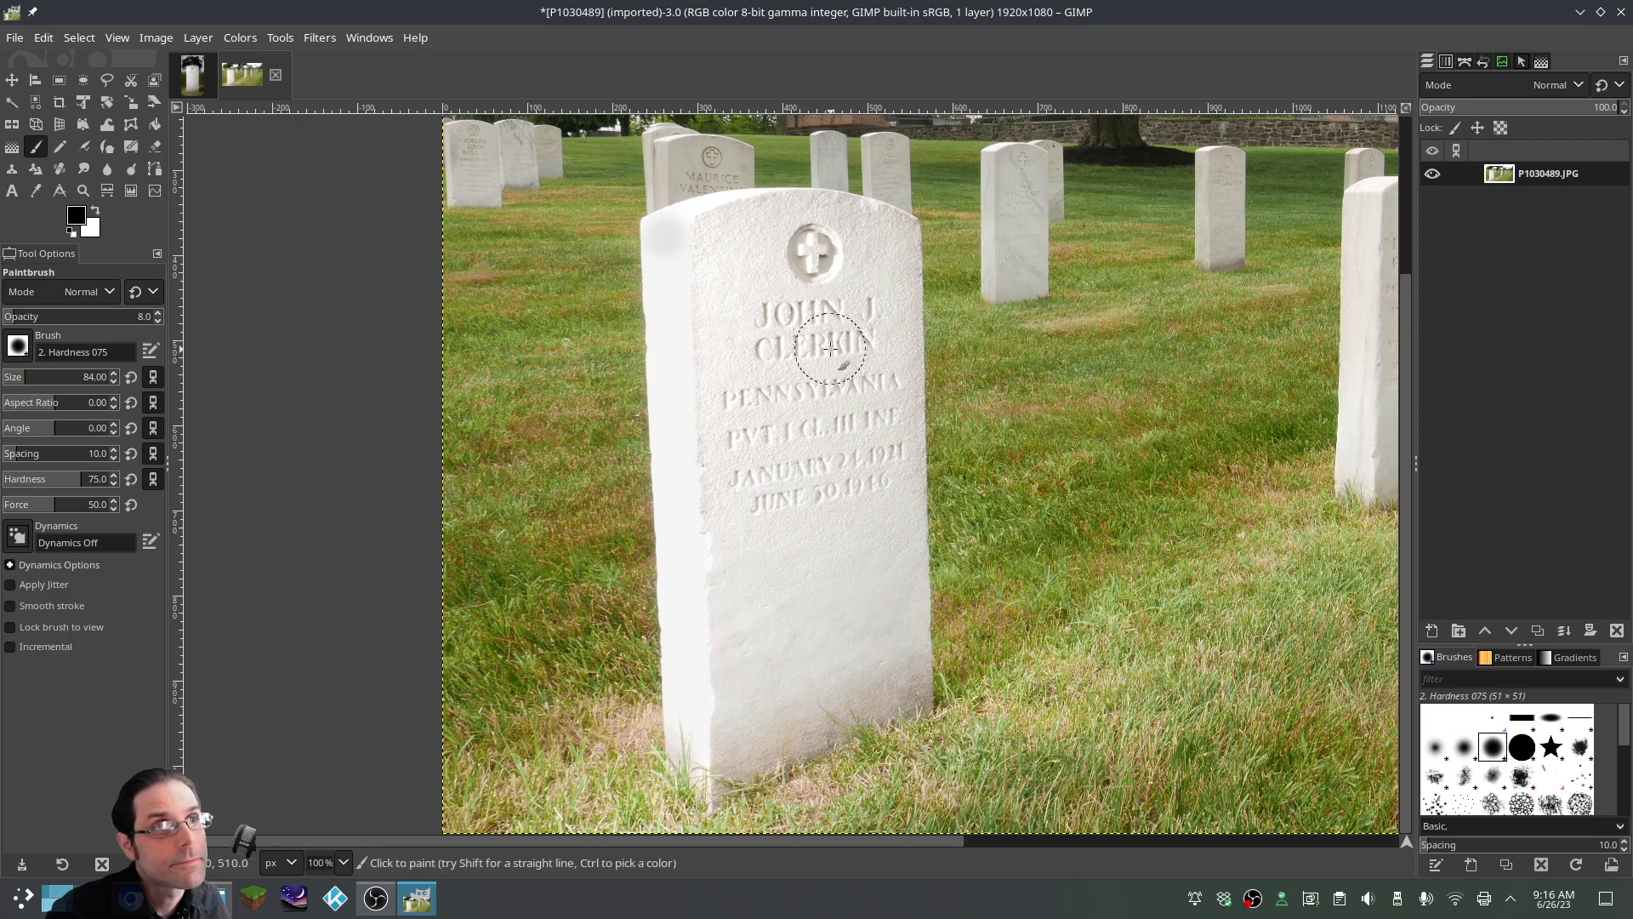
{"action": "key", "text": "ctrl+z"}
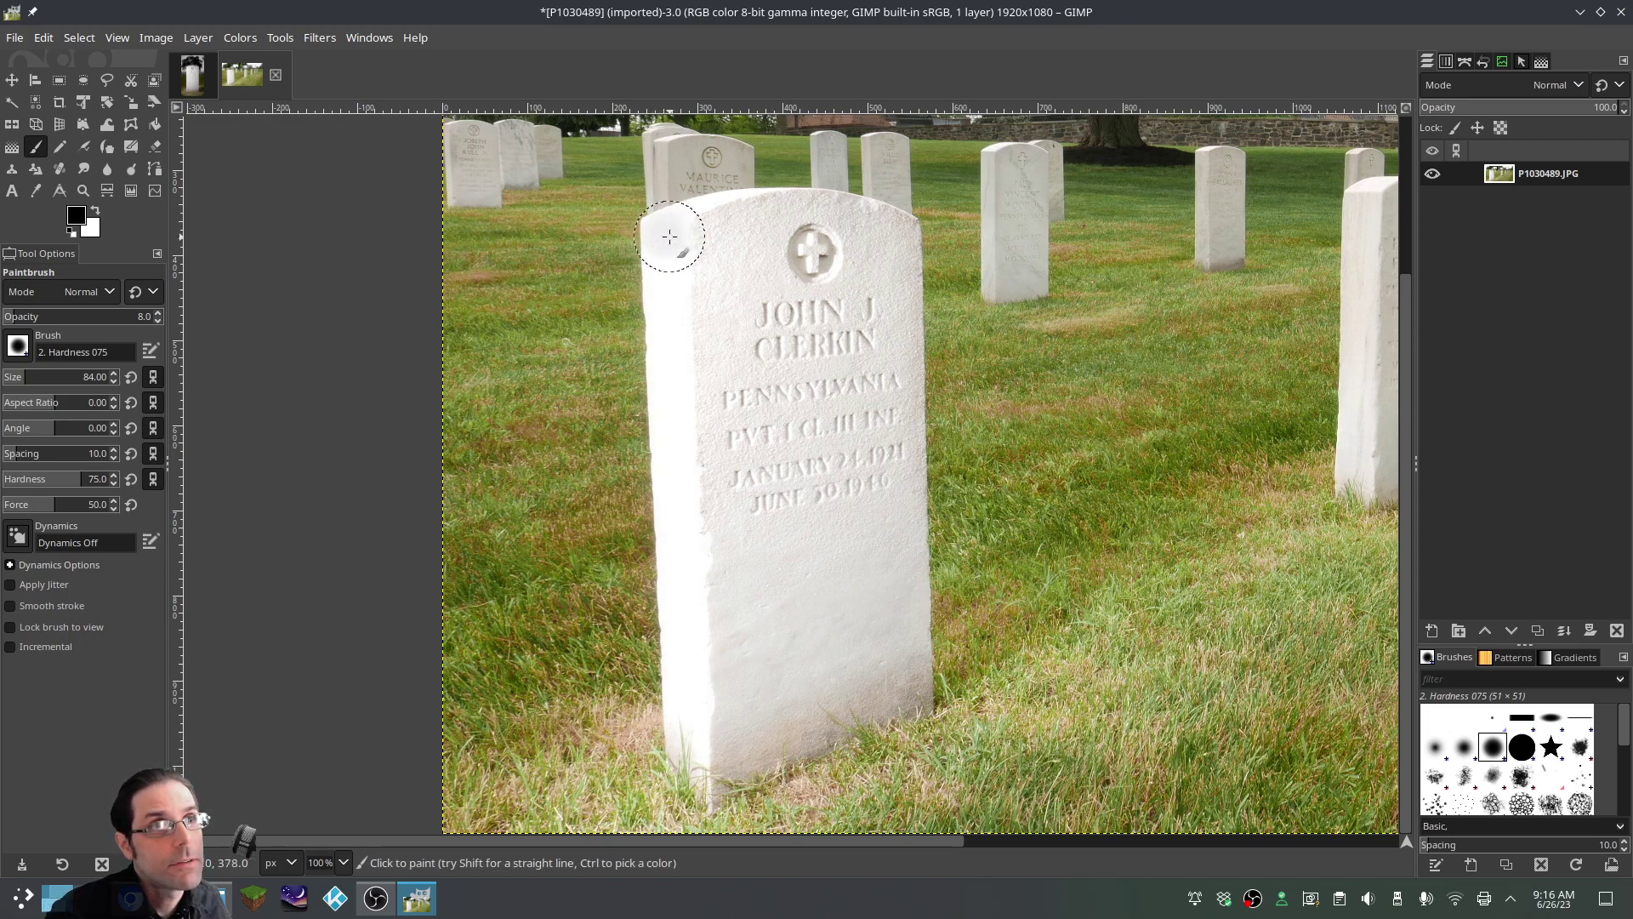
{"action": "mouse_move", "coordinate": [664, 236]}
{"action": "left_mouse_down"}
{"action": "mouse_move", "coordinate": [683, 708]}
{"action": "mouse_move", "coordinate": [672, 331]}
{"action": "mouse_move", "coordinate": [678, 540]}
{"action": "left_mouse_up"}
{"action": "key", "text": "ctrl"}
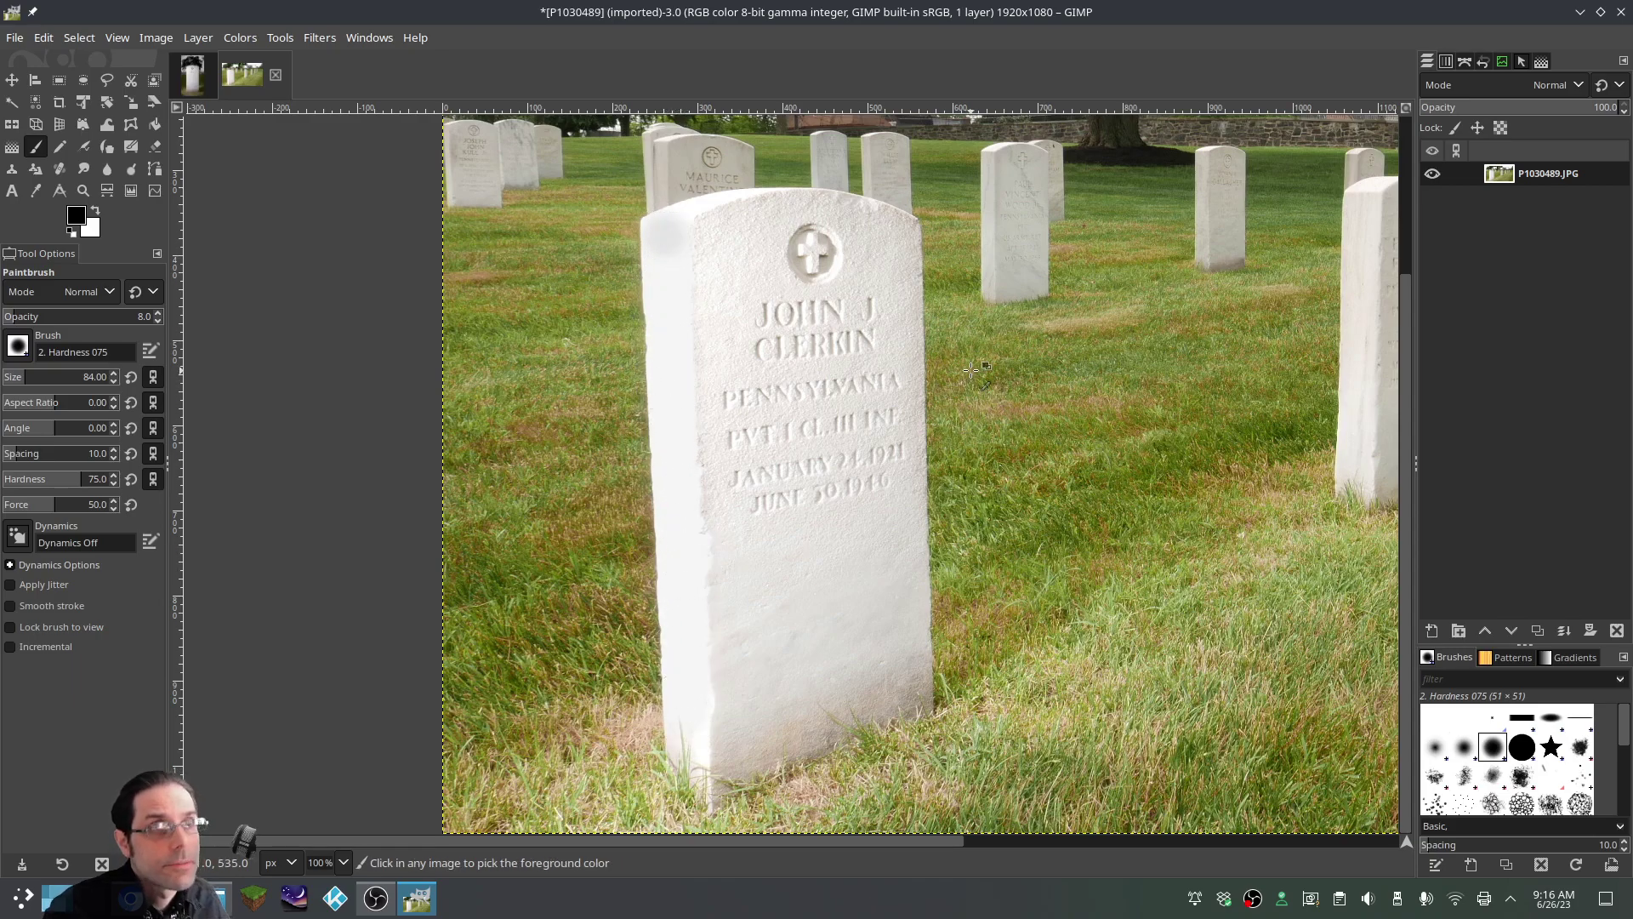
{"action": "key", "text": "ctrl"}
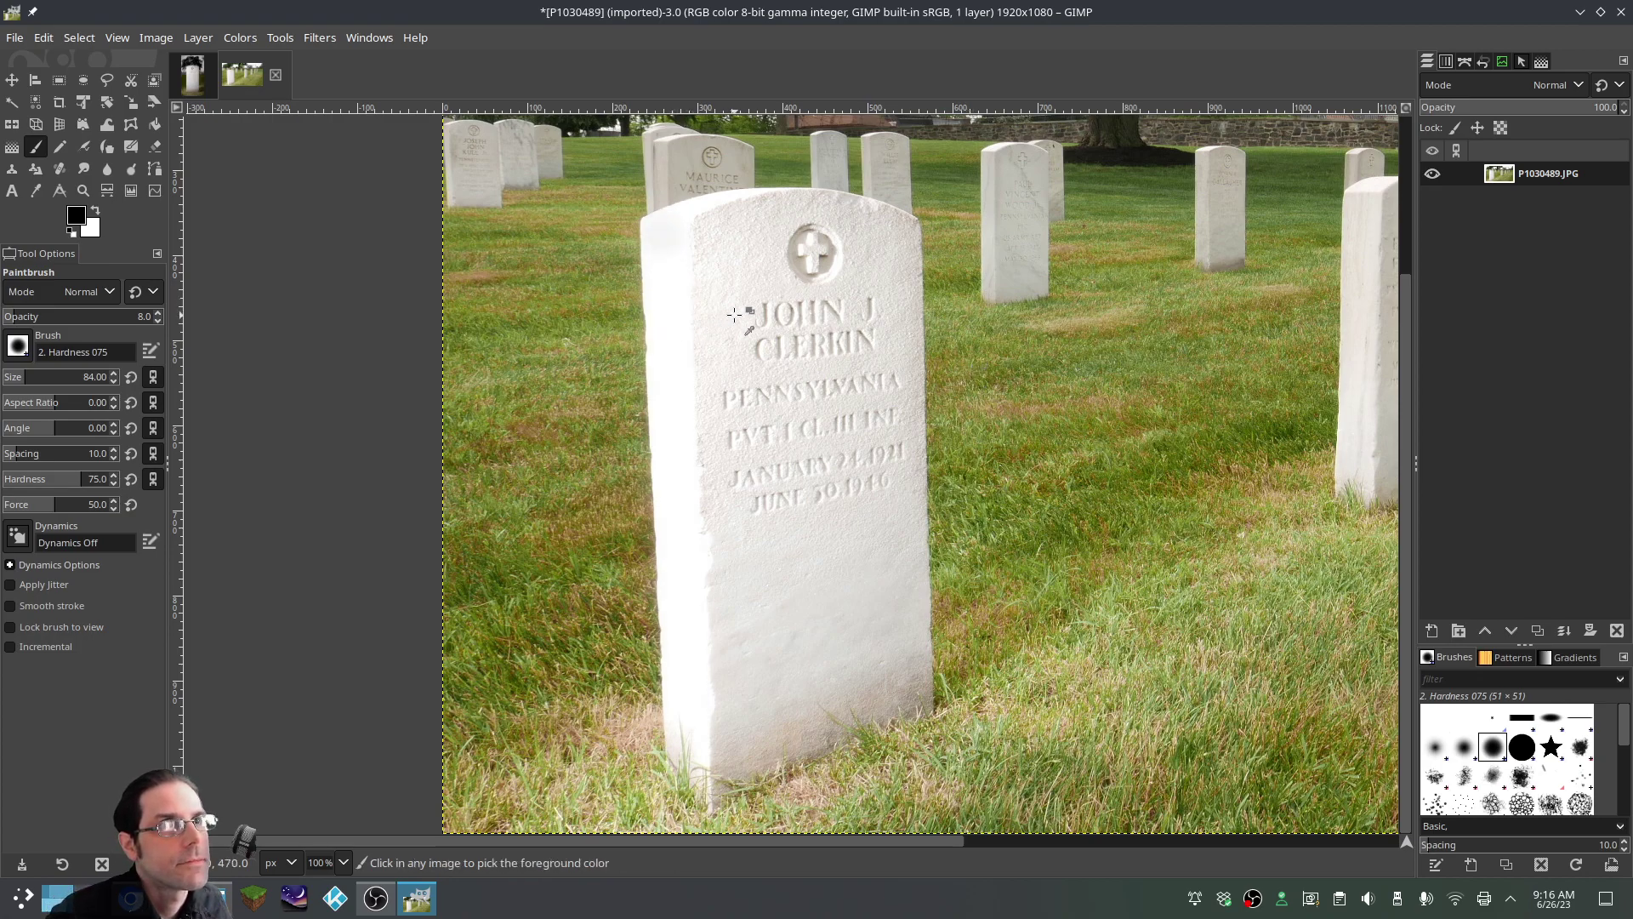
{"action": "key", "text": "ctrl+z"}
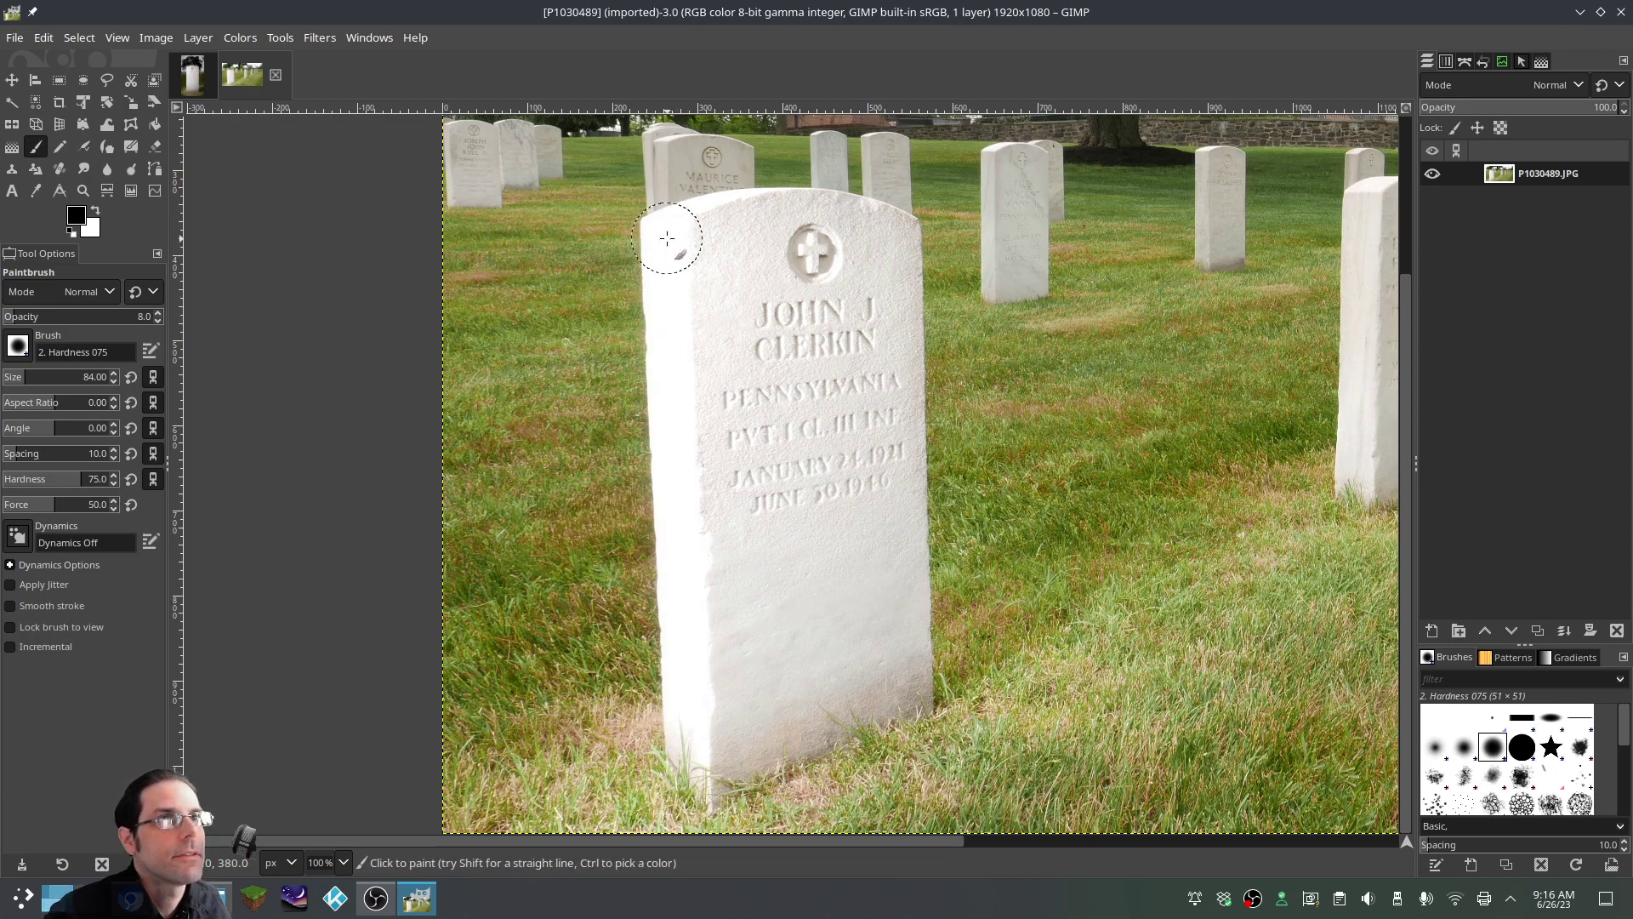
{"action": "left_click", "coordinate": [663, 235]}
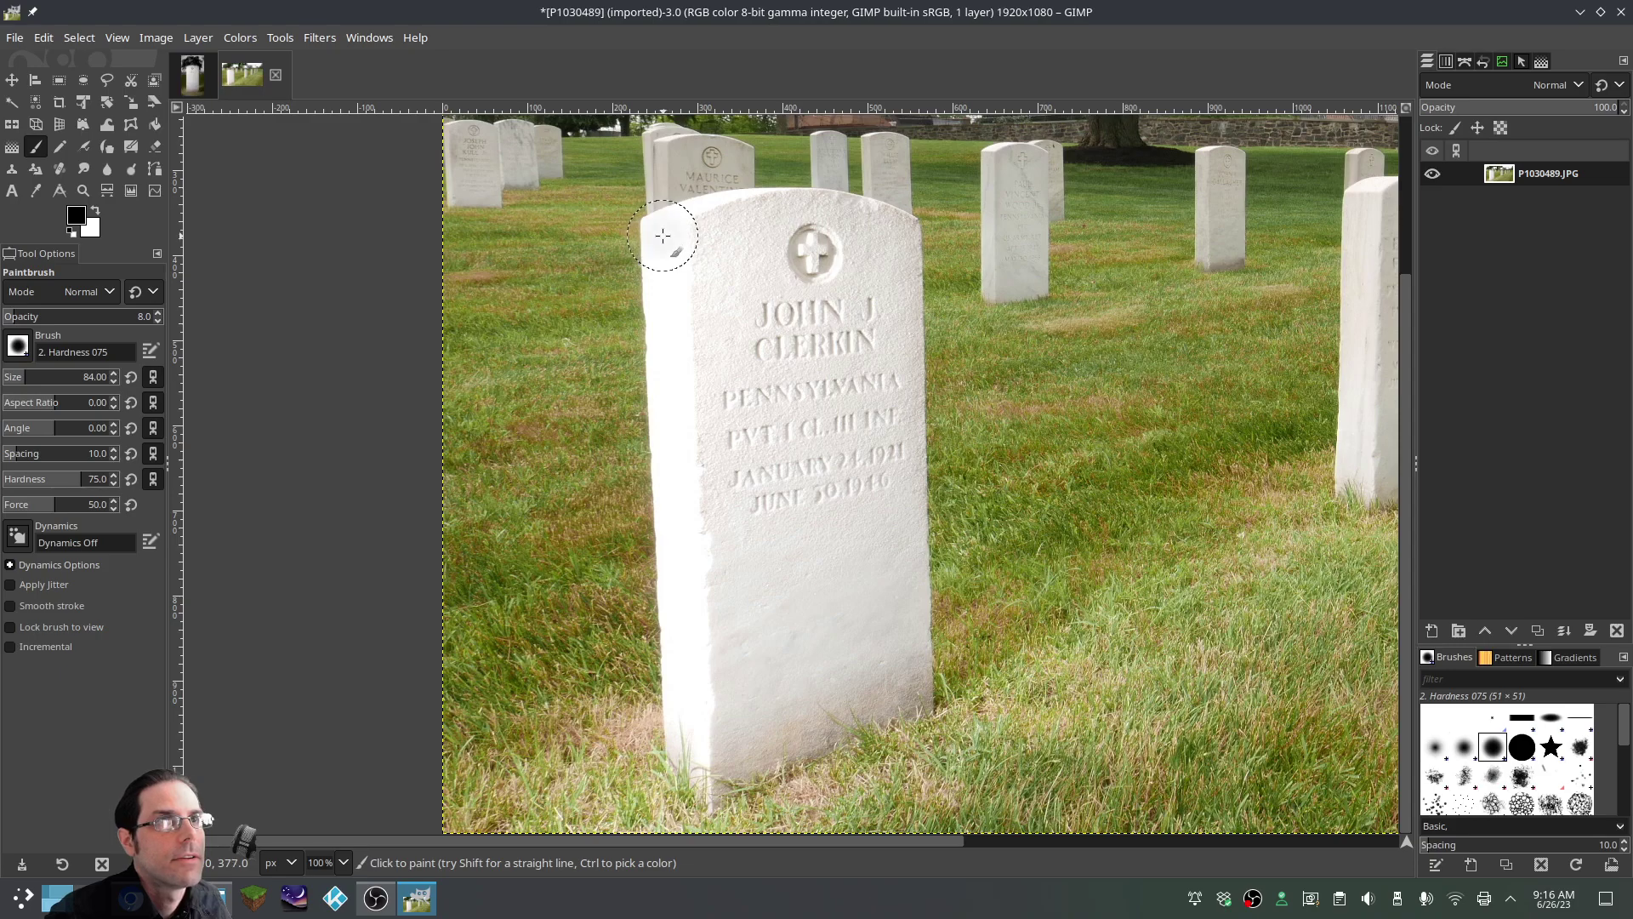
{"action": "left_click", "coordinate": [686, 780], "text": "shift"}
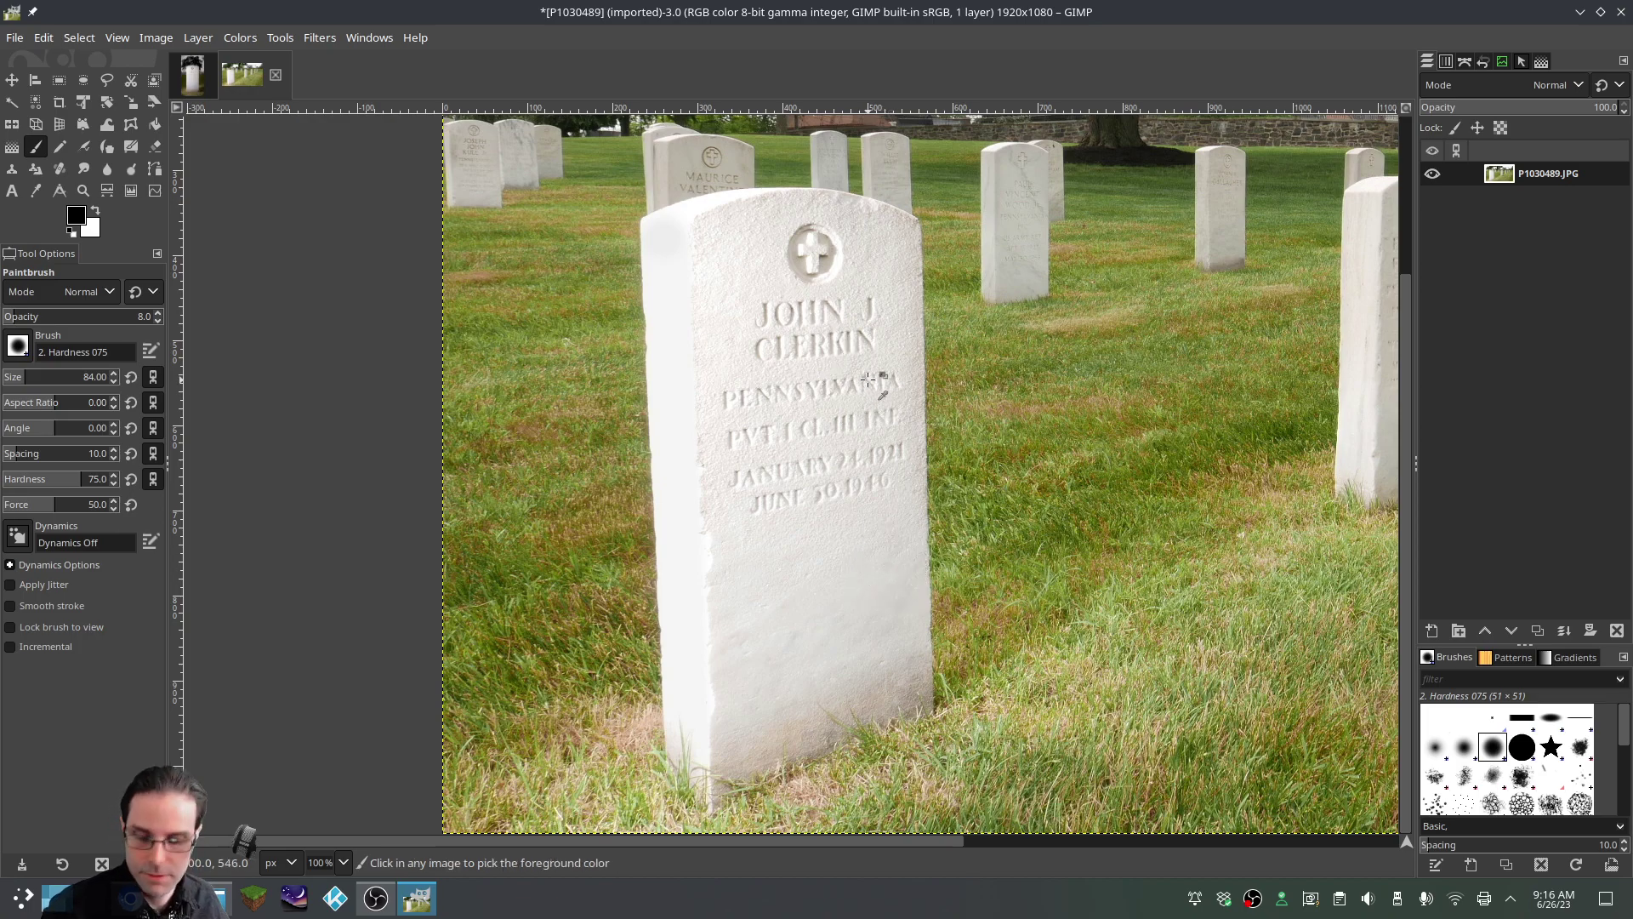
{"action": "key", "text": "ctrl+z"}
{"action": "key", "text": "ctrl+z"}
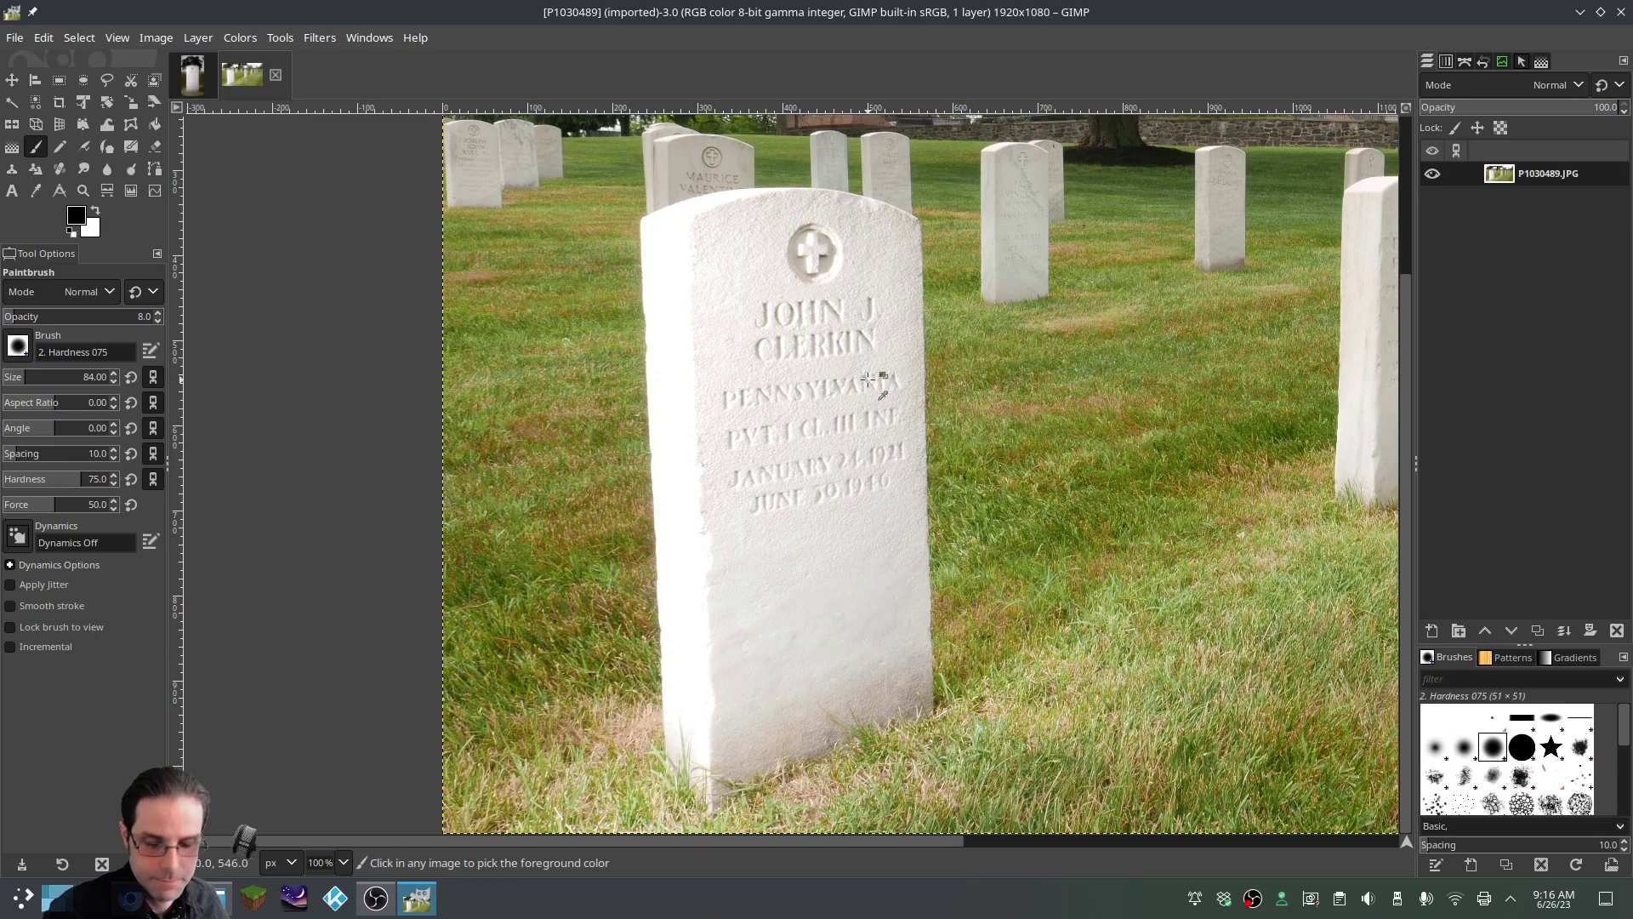
{"action": "key", "text": "ctrl+y"}
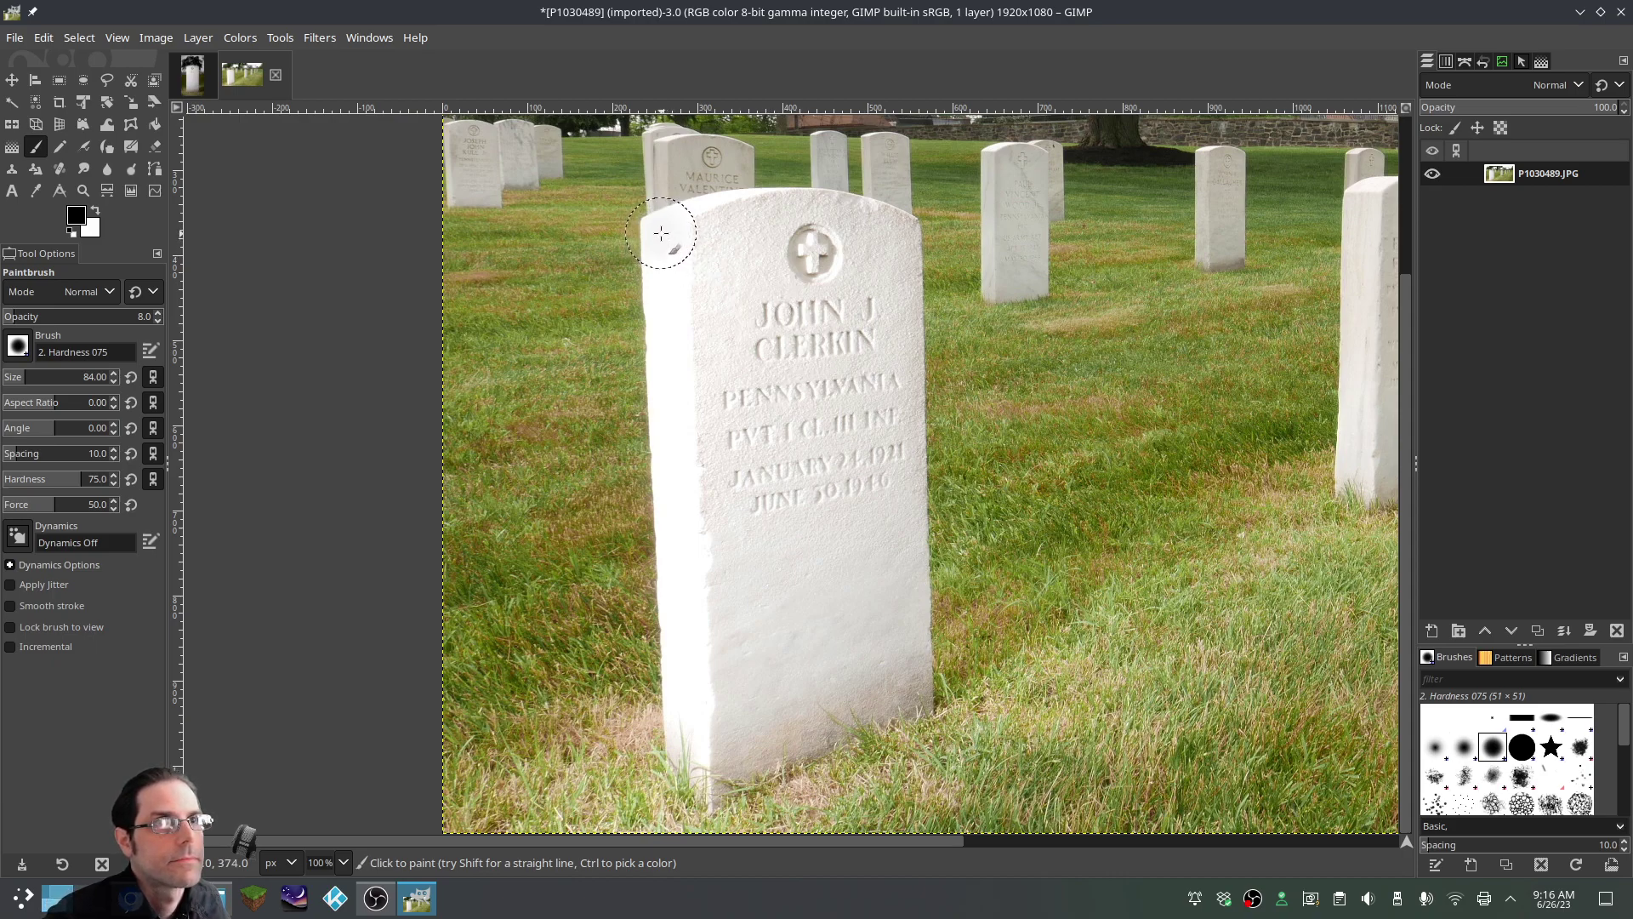
Whiten the left edge, soften the top-left corner, and shrink the brush to about 52
{"action": "mouse_move", "coordinate": [661, 233]}
{"action": "left_mouse_down"}
{"action": "mouse_move", "coordinate": [690, 757]}
{"action": "mouse_move", "coordinate": [678, 292]}
{"action": "left_mouse_up"}
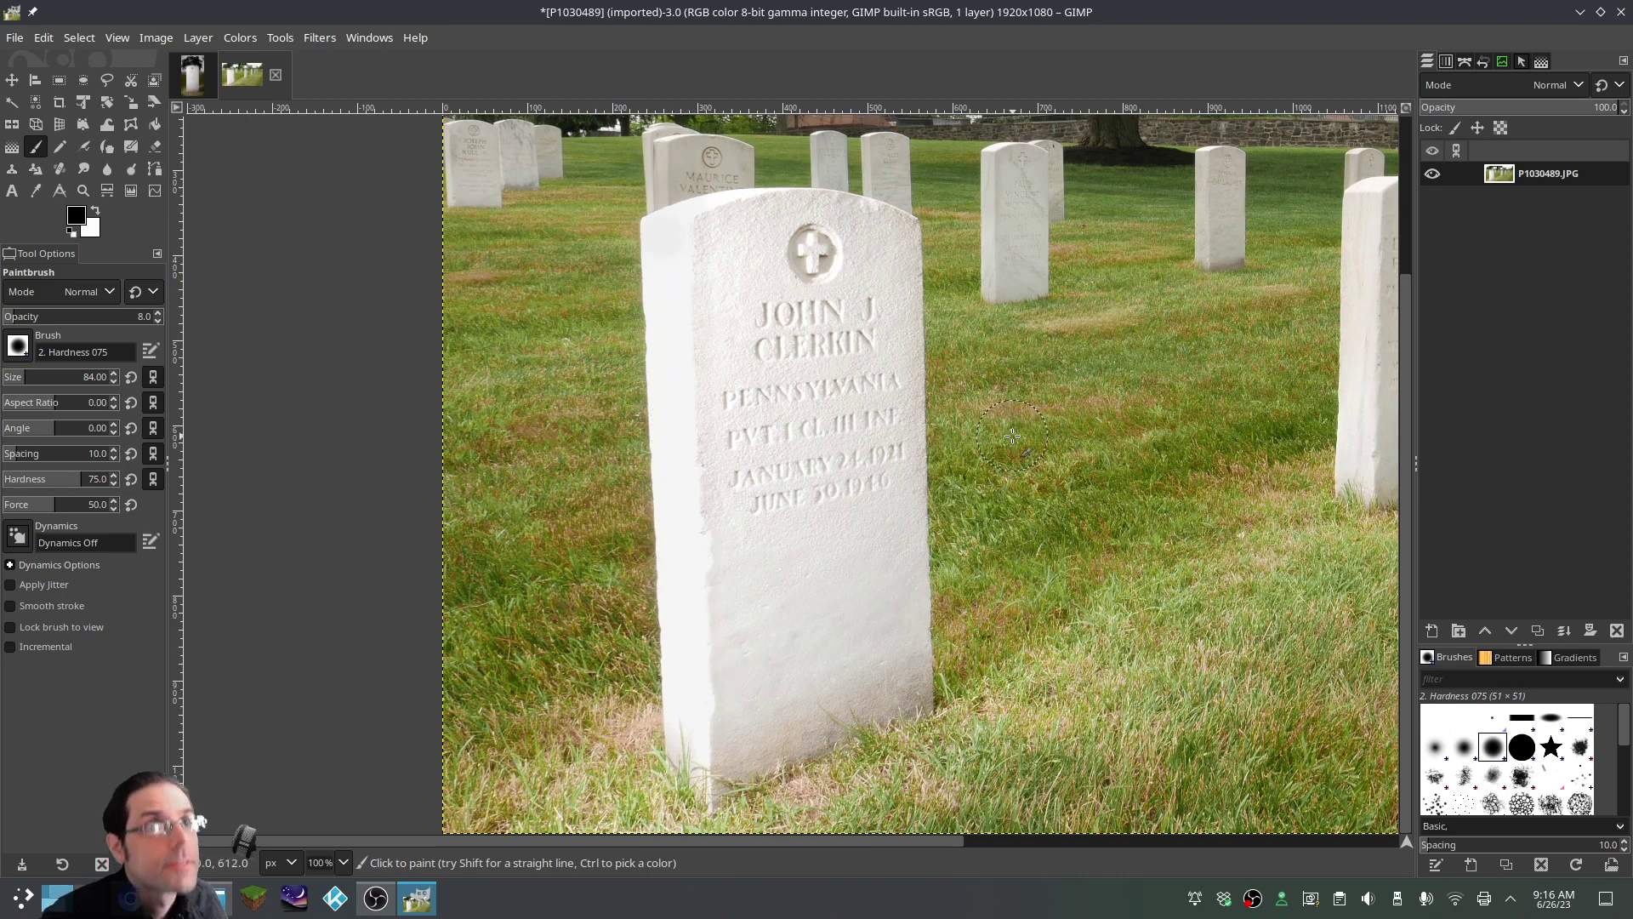
{"action": "mouse_move", "coordinate": [677, 166]}
{"action": "left_mouse_down"}
{"action": "mouse_move", "coordinate": [668, 187]}
{"action": "mouse_move", "coordinate": [695, 209]}
{"action": "left_mouse_up"}
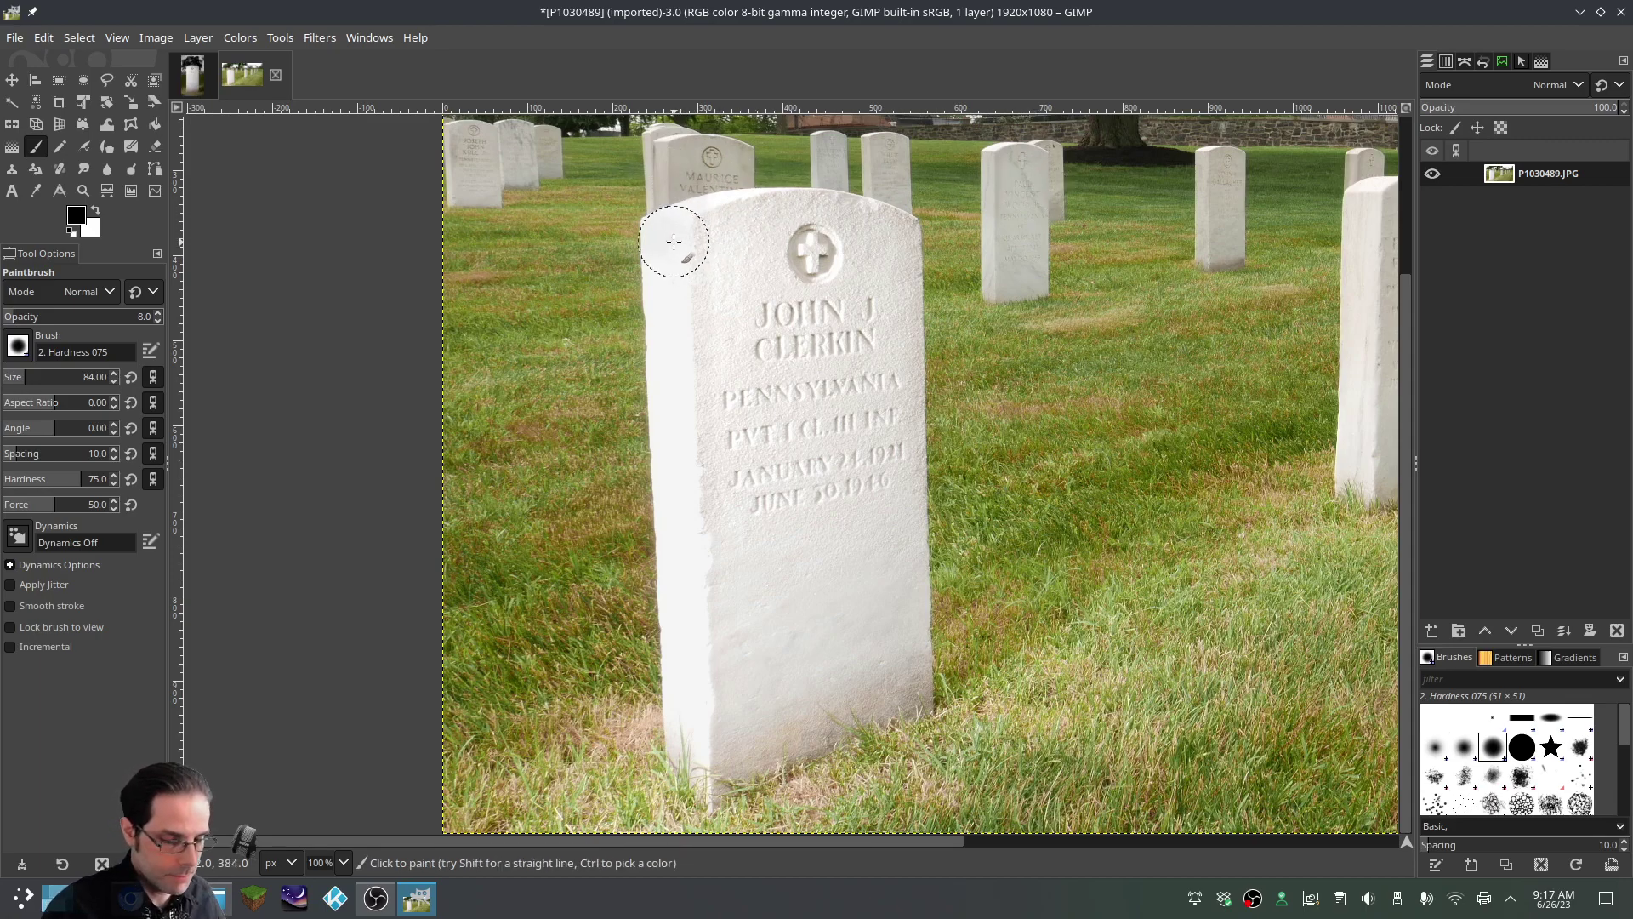
{"action": "key", "text": "bracketleft"}
{"action": "key", "text": "bracketleft"}
{"action": "key", "text": "bracketleft"}
{"action": "key", "text": "bracketleft"}
{"action": "key", "text": "bracketleft"}
{"action": "key", "text": "bracketleft"}
{"action": "key", "text": "bracketleft"}
{"action": "key", "text": "bracketleft"}
{"action": "key", "text": "bracketleft"}
{"action": "key", "text": "bracketleft"}
{"action": "key", "text": "bracketleft"}
{"action": "key", "text": "bracketleft"}
{"action": "key", "text": "bracketleft"}
{"action": "key", "text": "bracketleft"}
{"action": "key", "text": "bracketleft"}
{"action": "key", "text": "bracketleft"}
{"action": "key", "text": "bracketleft"}
{"action": "key", "text": "bracketleft"}
{"action": "key", "text": "bracketleft"}
{"action": "key", "text": "bracketleft"}
{"action": "key", "text": "bracketleft"}
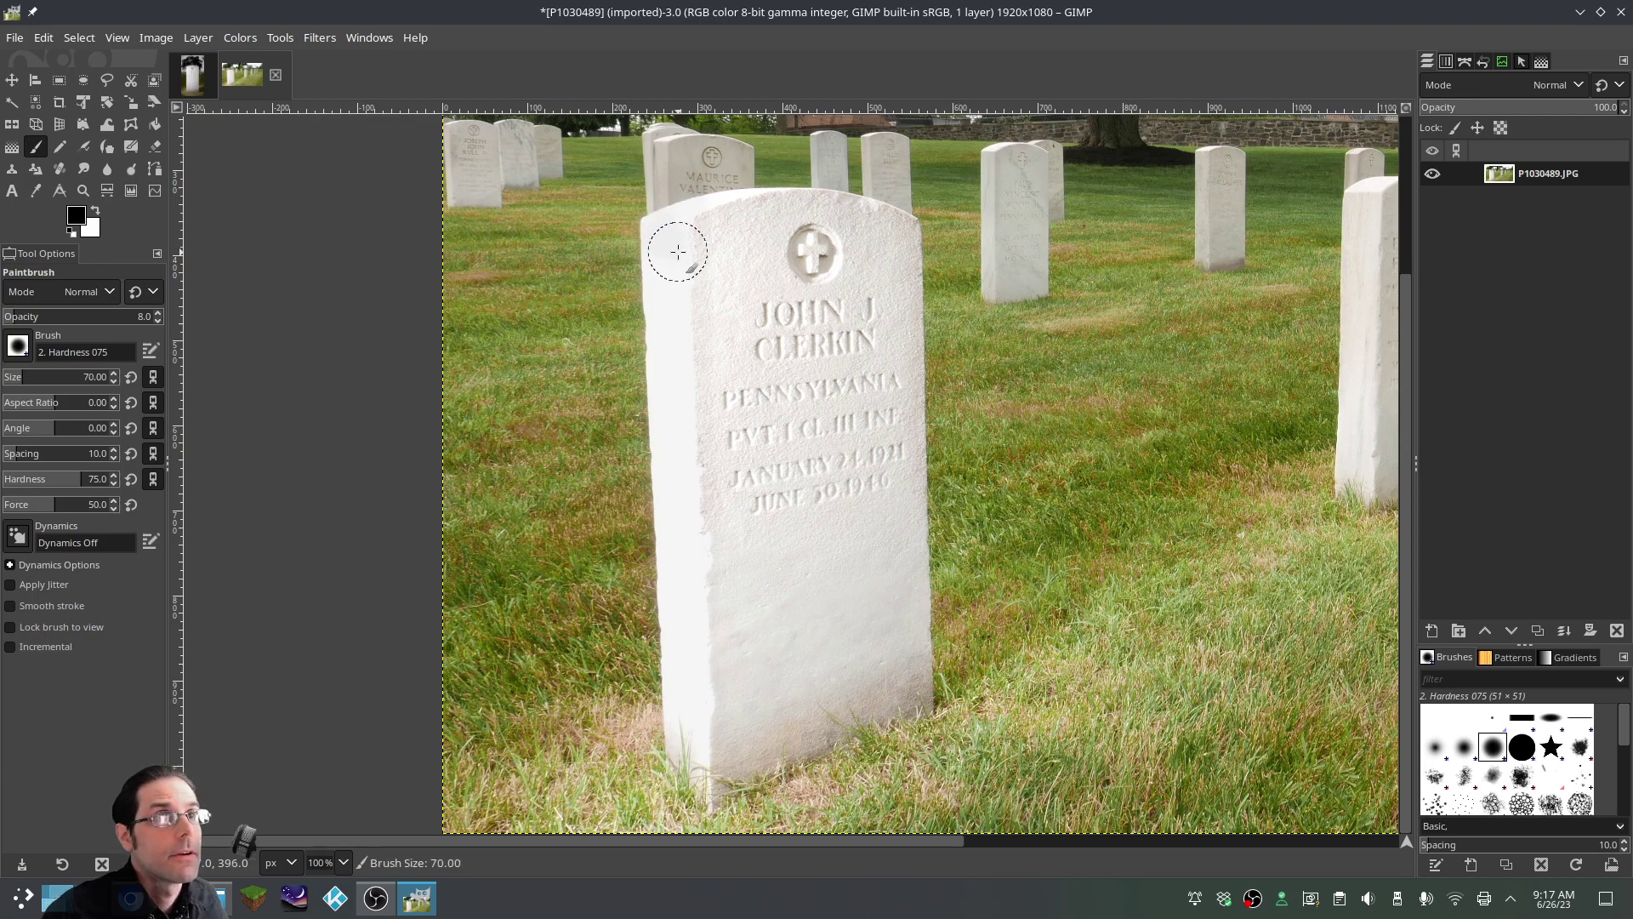
{"action": "key", "text": "bracketleft"}
{"action": "key", "text": "bracketleft"}
{"action": "key", "text": "bracketleft"}
{"action": "key", "text": "bracketleft"}
{"action": "key", "text": "bracketleft"}
{"action": "key", "text": "bracketleft"}
{"action": "key", "text": "bracketleft"}
{"action": "key", "text": "bracketleft"}
{"action": "key", "text": "bracketleft"}
{"action": "key", "text": "bracketleft"}
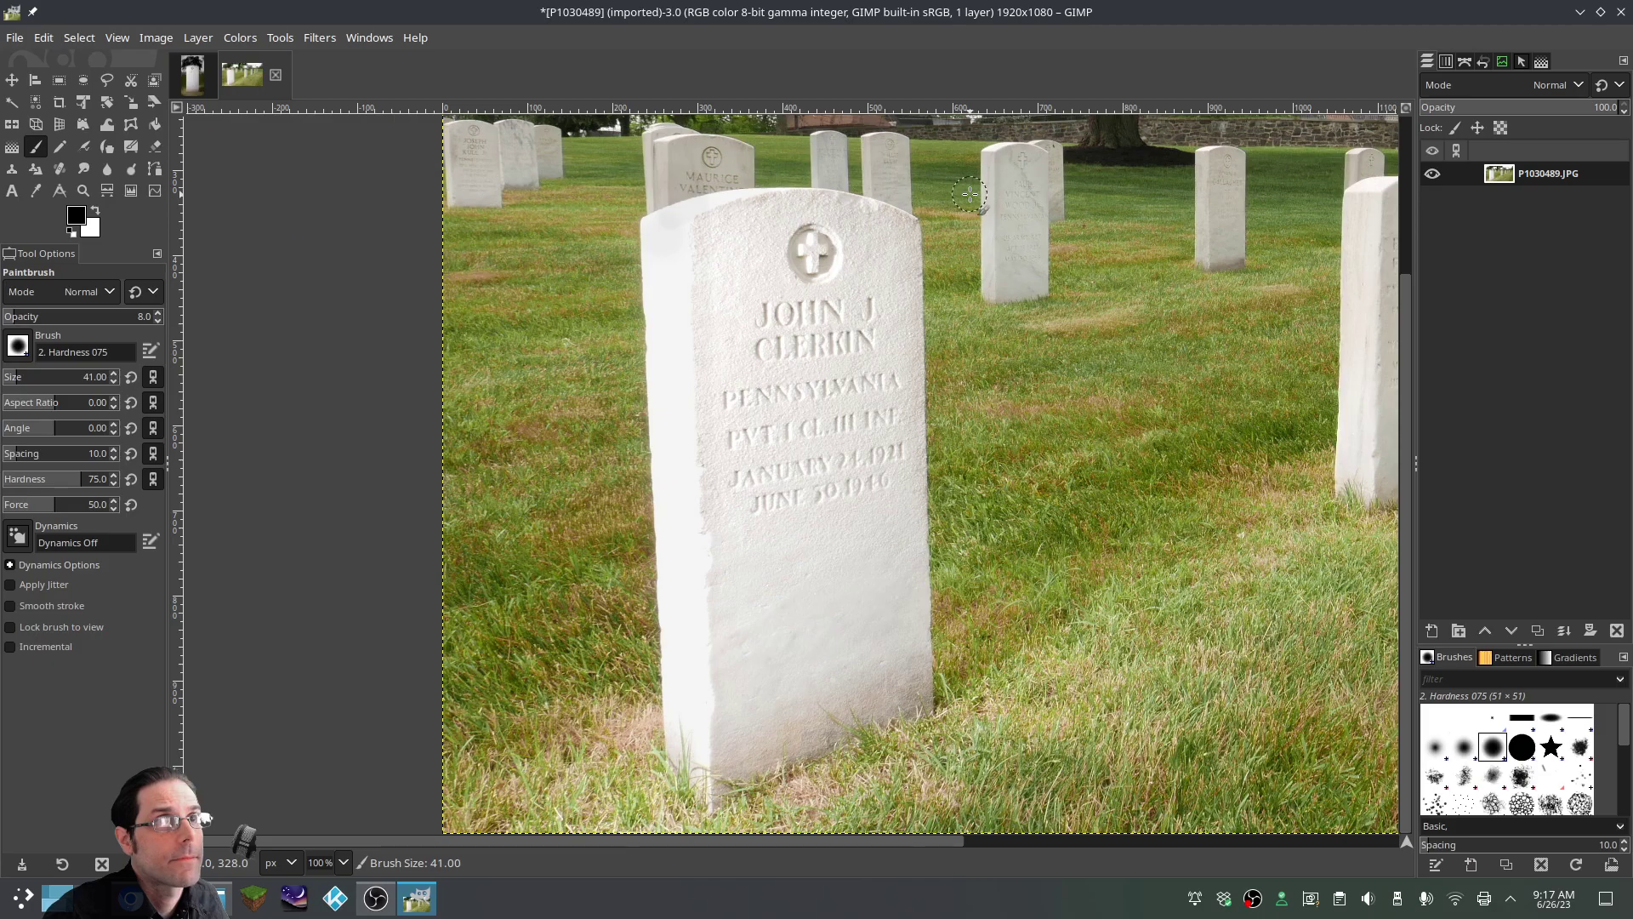
{"action": "scroll", "coordinate": [712, 466], "scroll_direction": "up", "scroll_amount": 4}
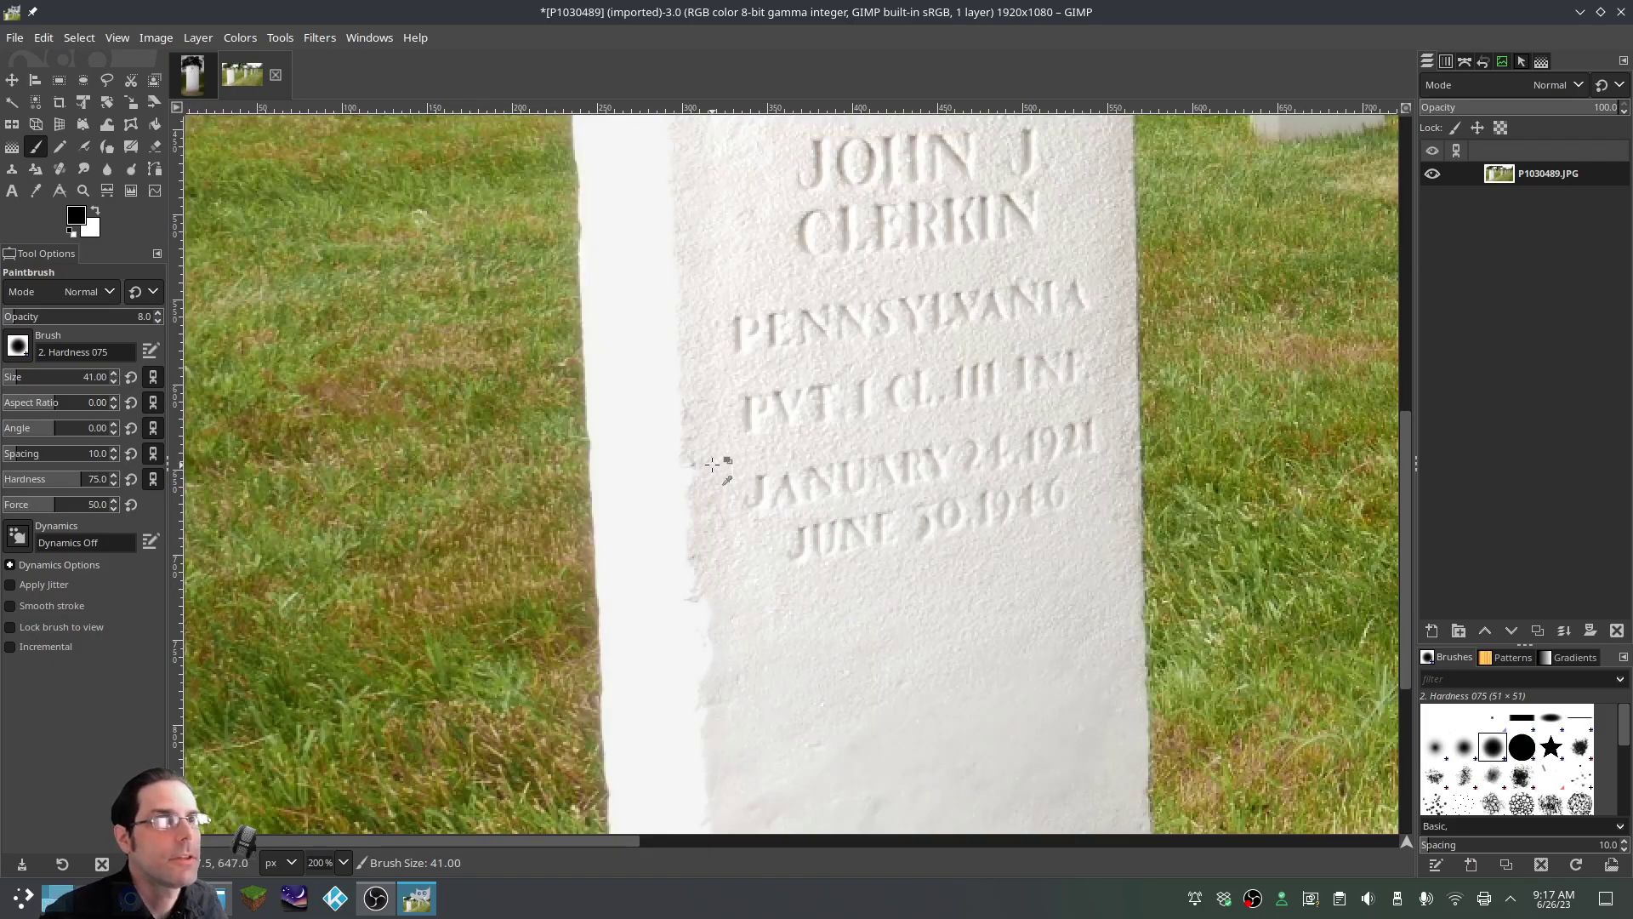
{"action": "scroll", "coordinate": [712, 463], "scroll_direction": "down", "scroll_amount": 4}
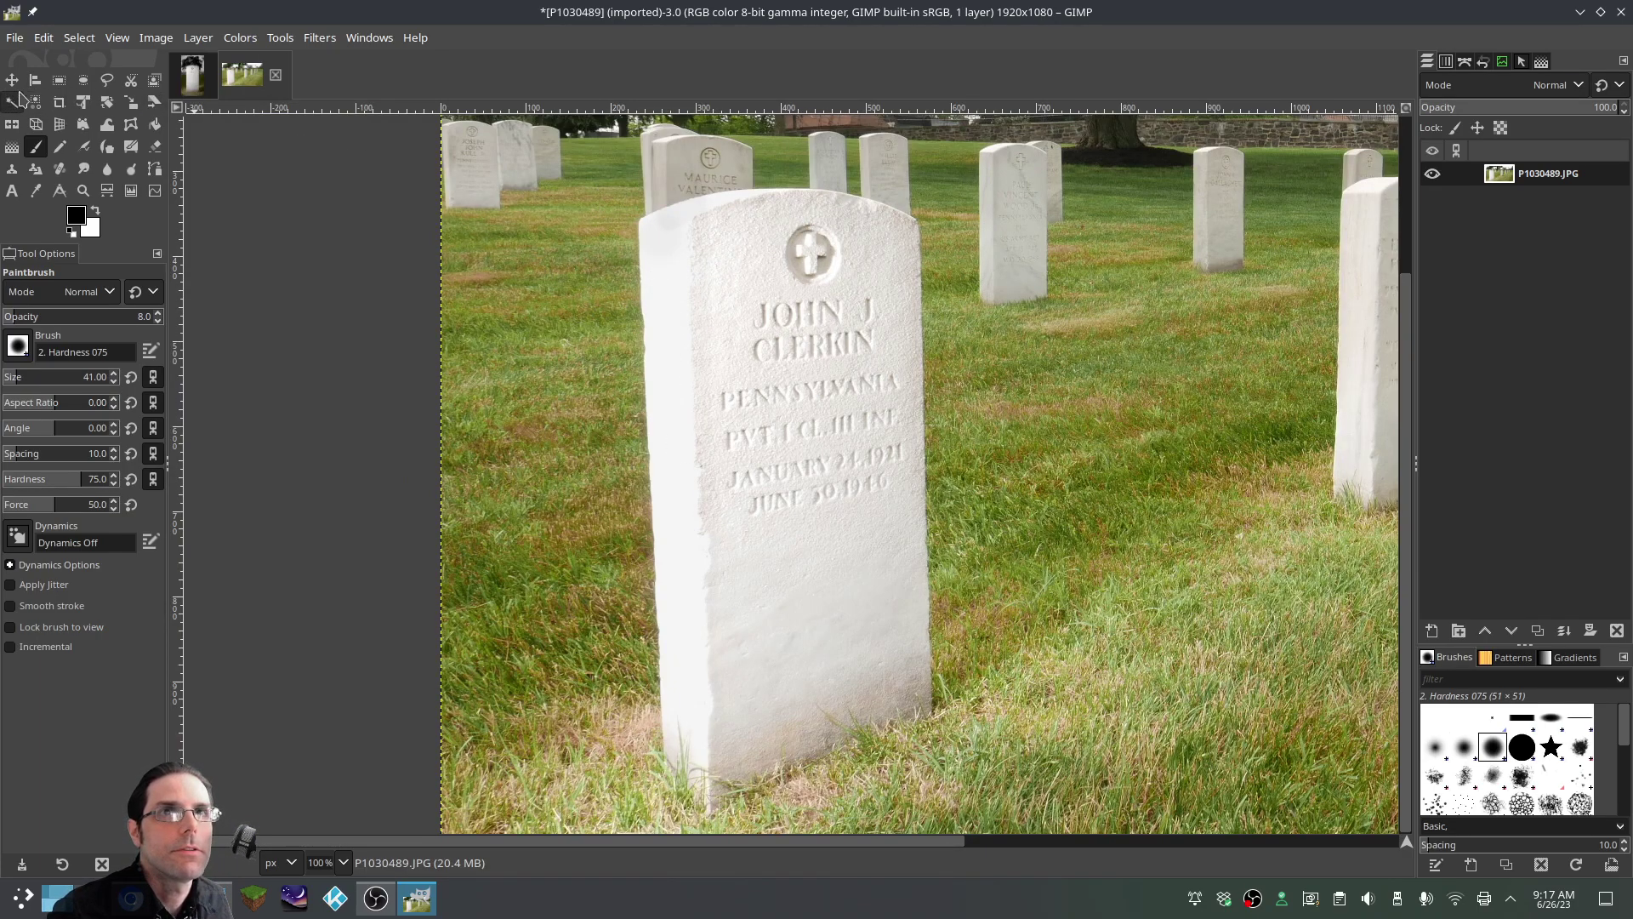
With Free Select, outline the headstone from its bottom-left up the left edge and rounded top
{"action": "left_click", "coordinate": [108, 86]}
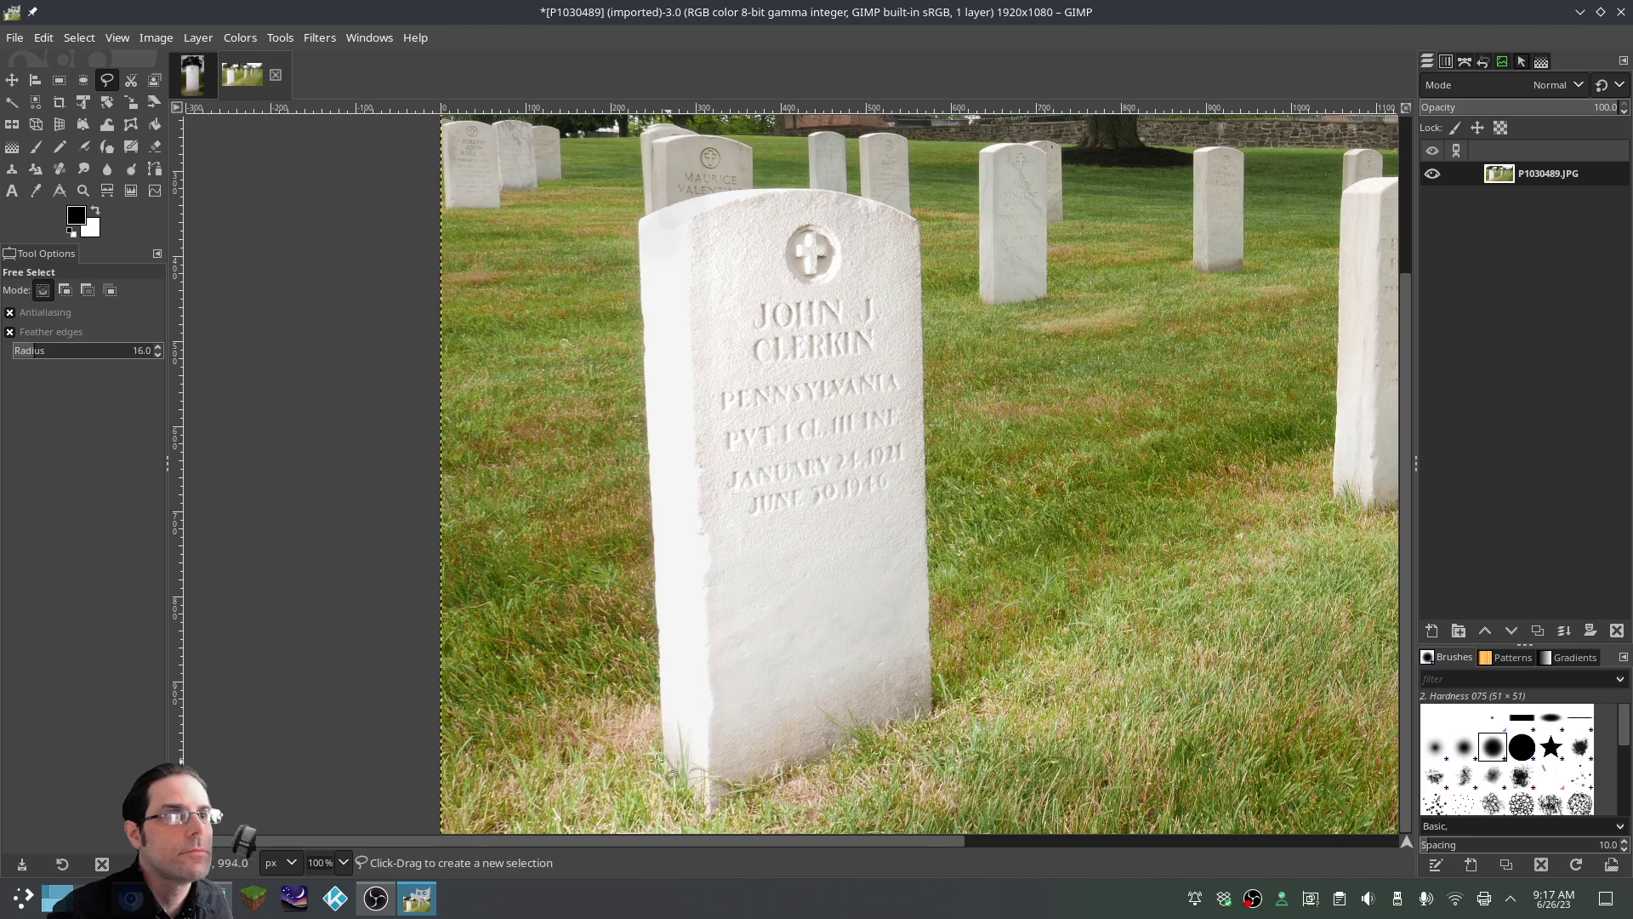
{"action": "left_click", "coordinate": [665, 768]}
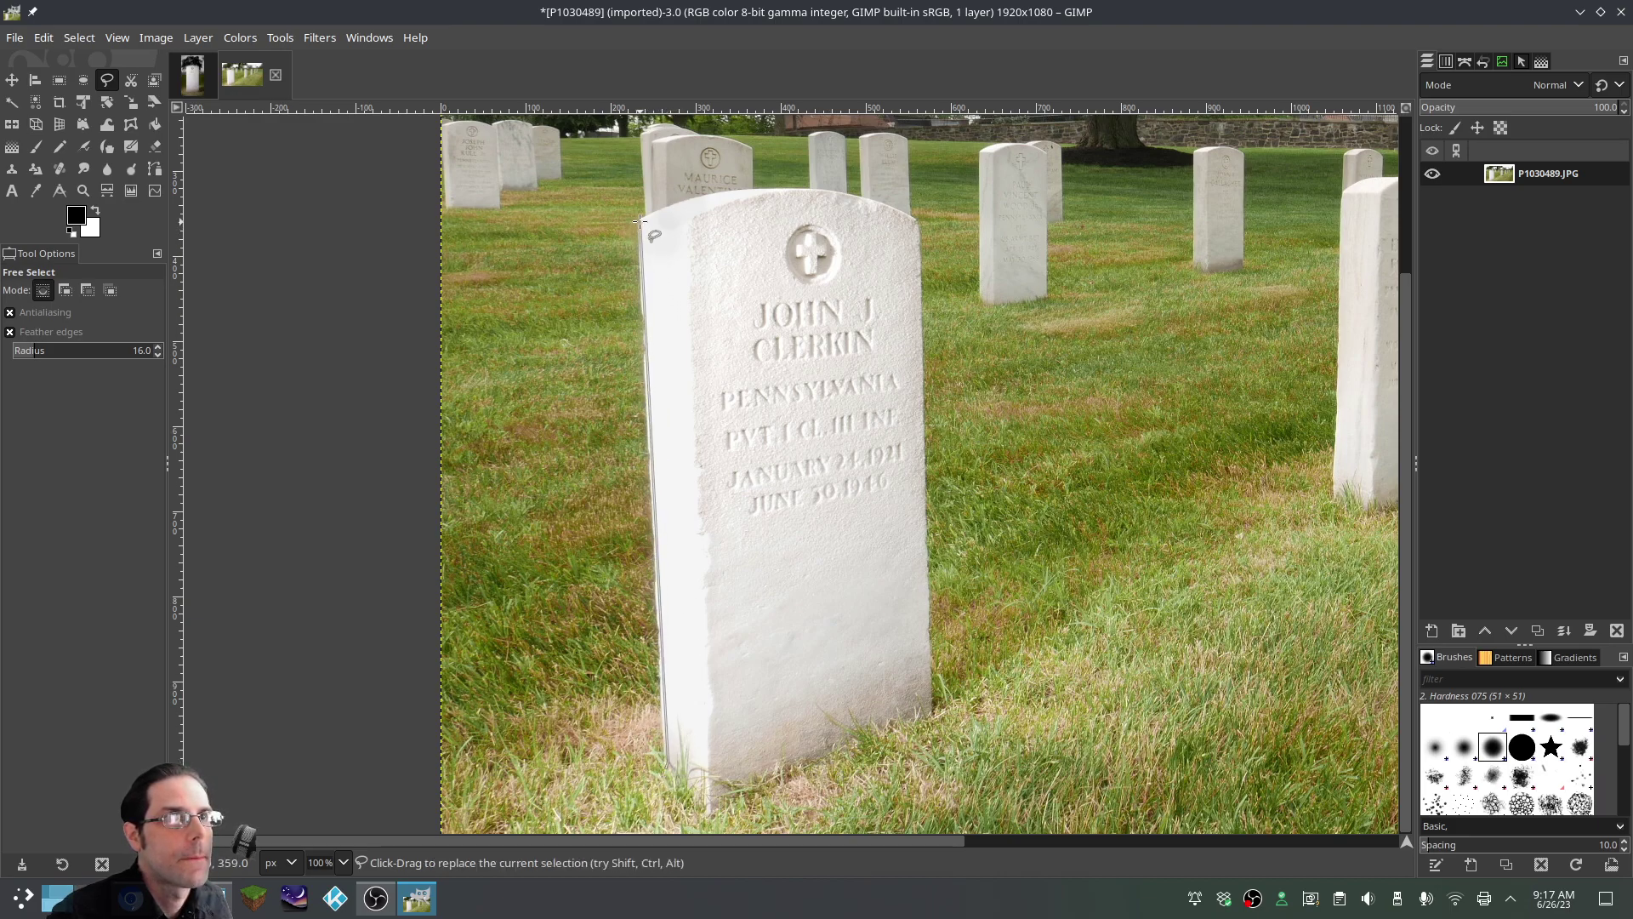
{"action": "key", "text": "Escape"}
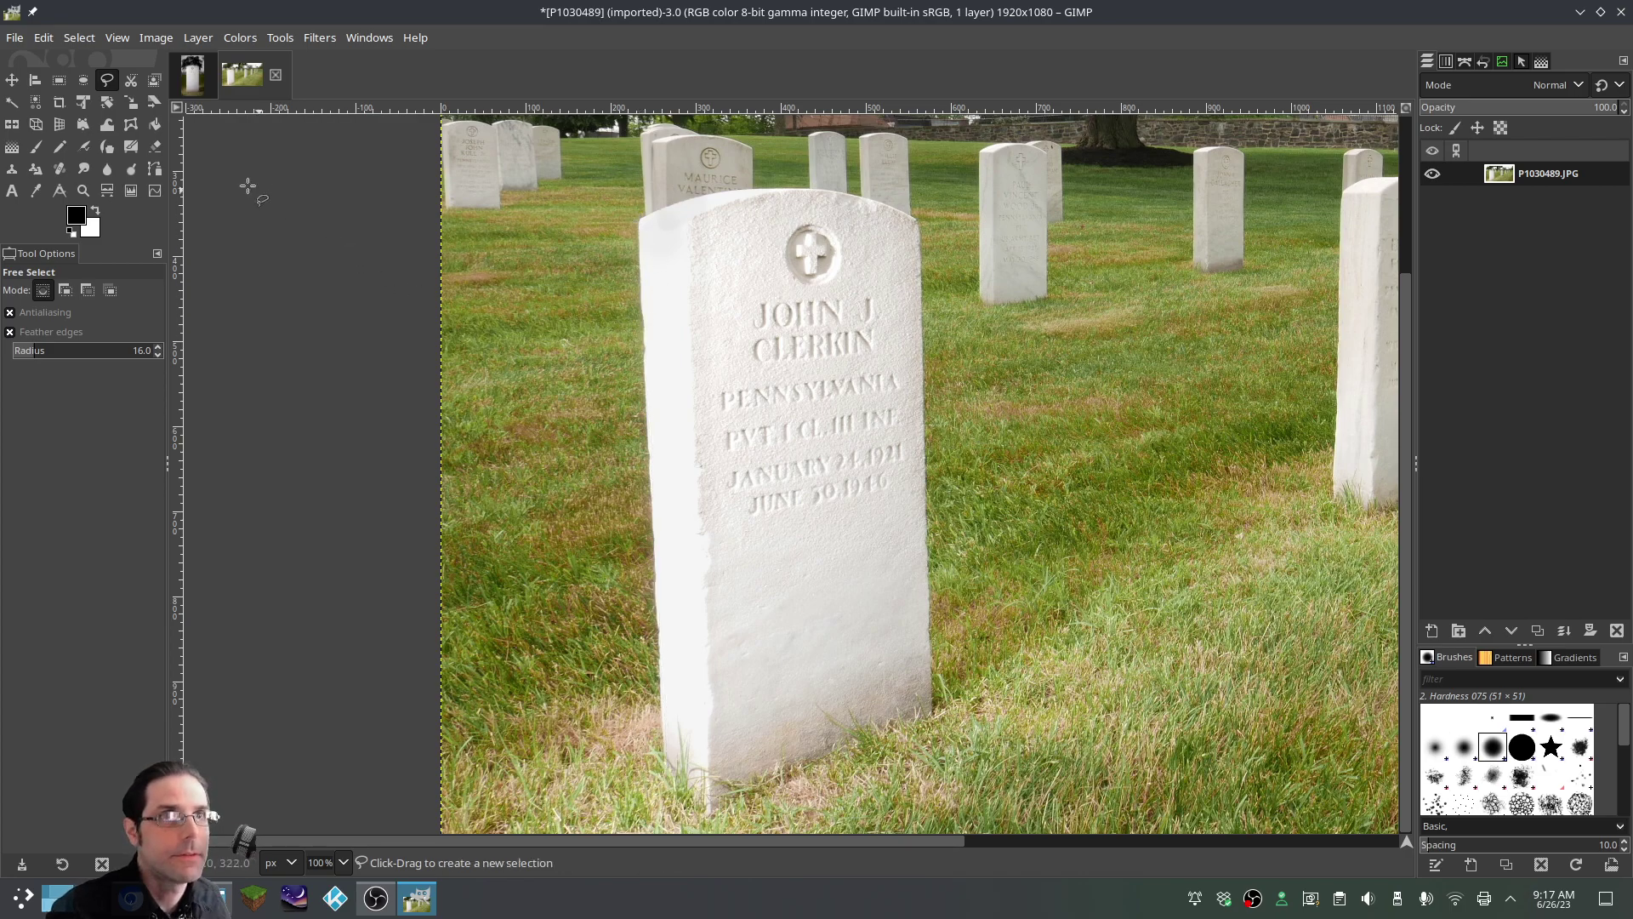
{"action": "left_click", "coordinate": [663, 763]}
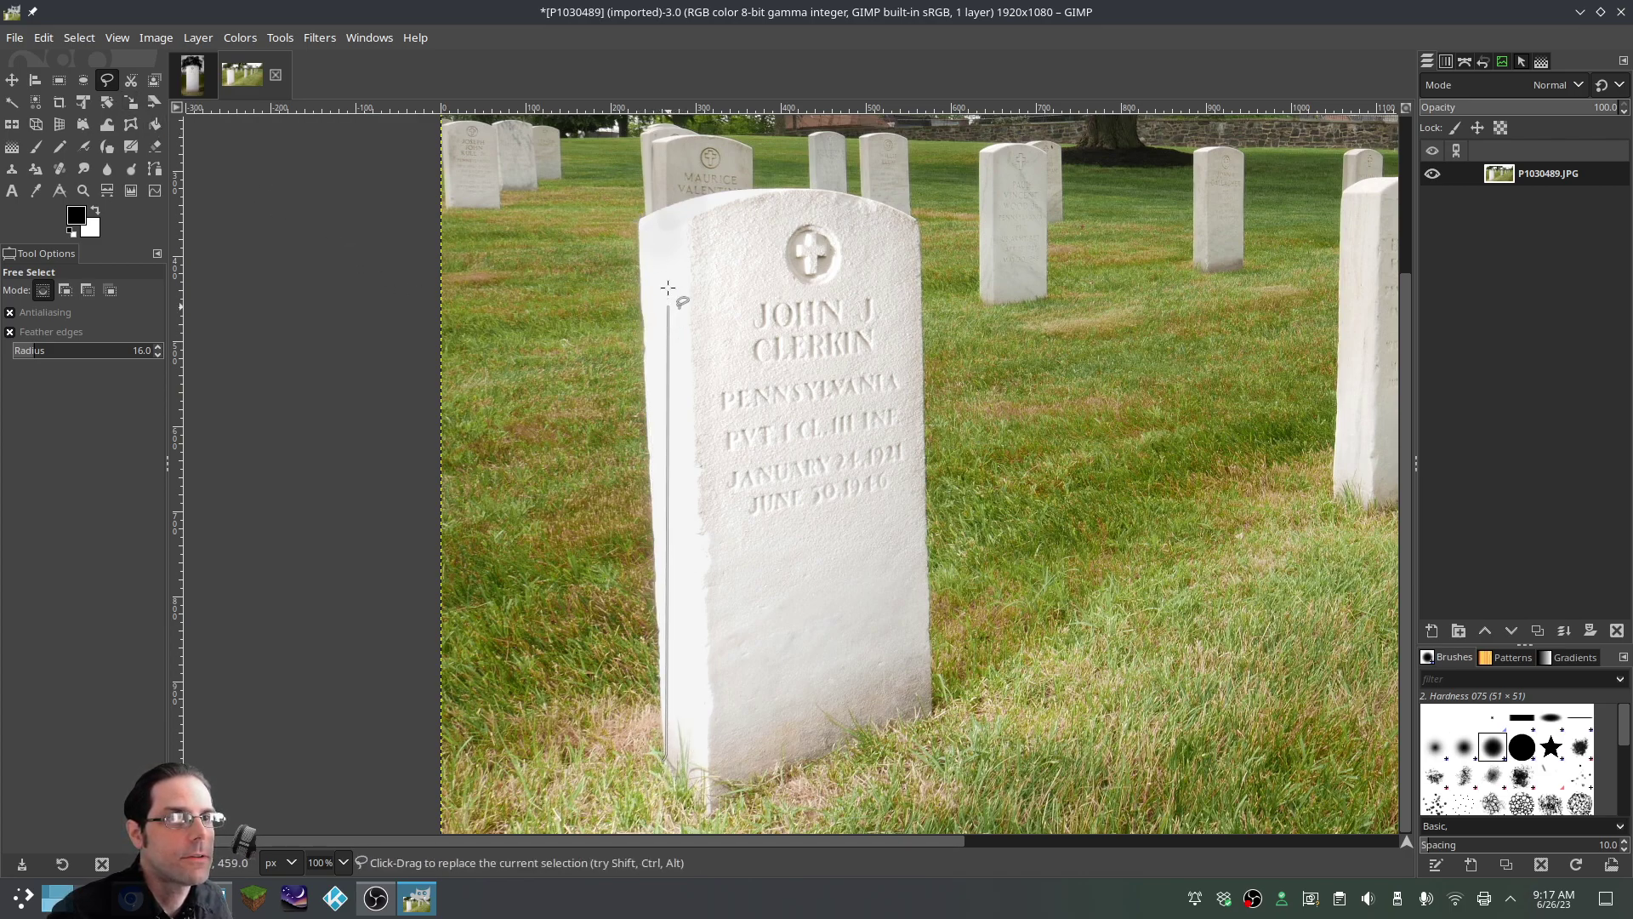
{"action": "left_click", "coordinate": [638, 221]}
{"action": "left_click", "coordinate": [674, 204]}
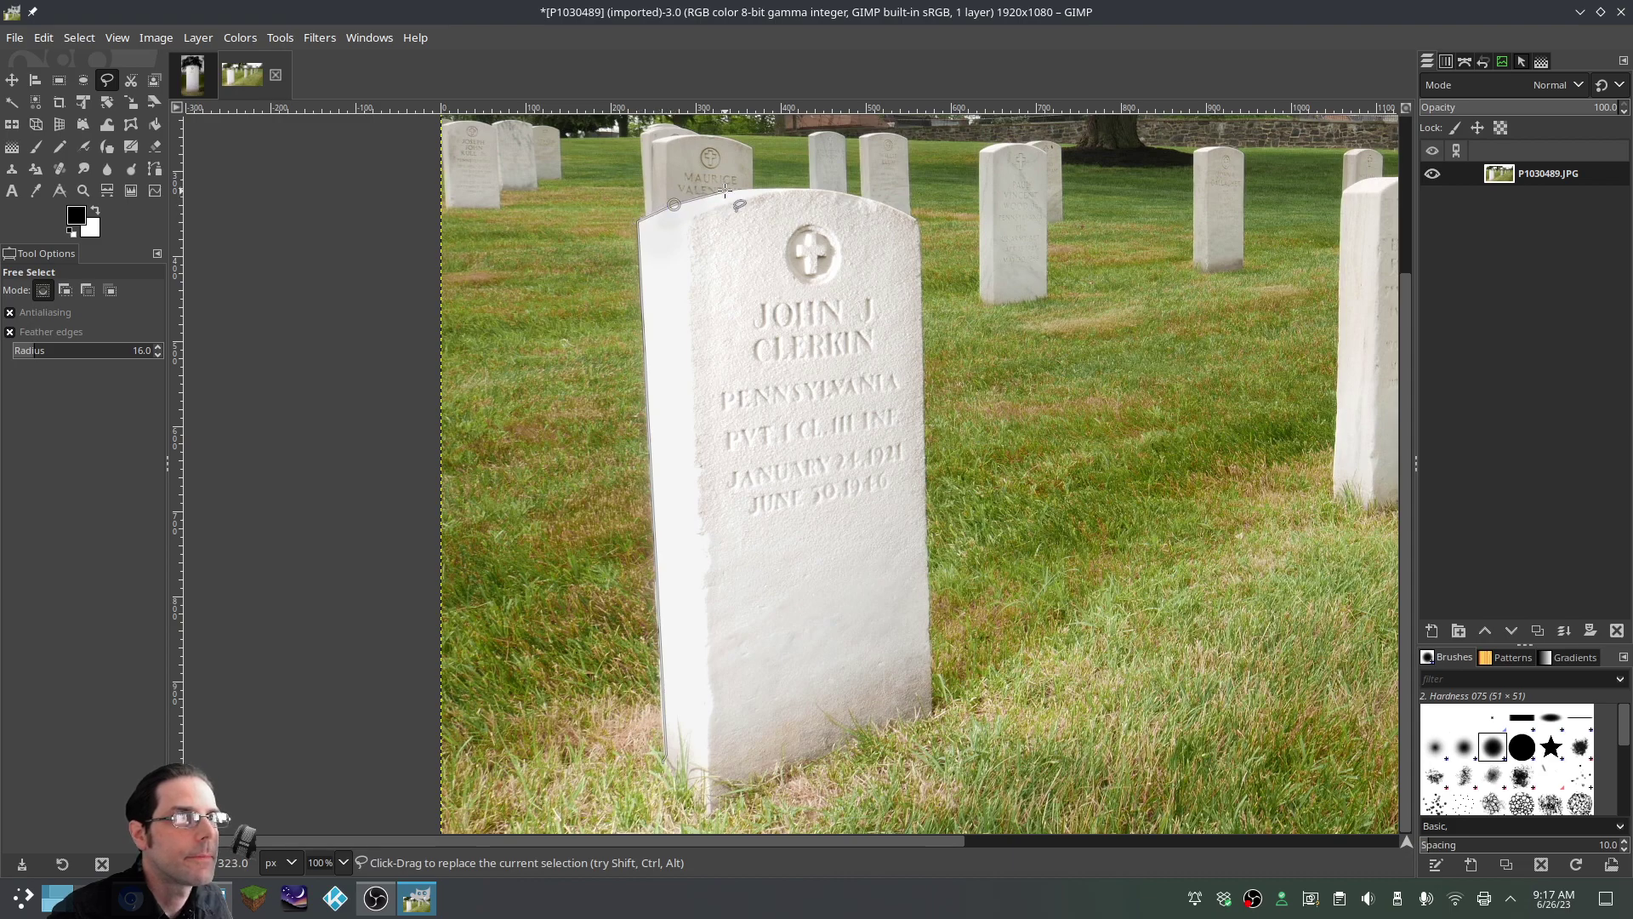
{"action": "left_click", "coordinate": [725, 190]}
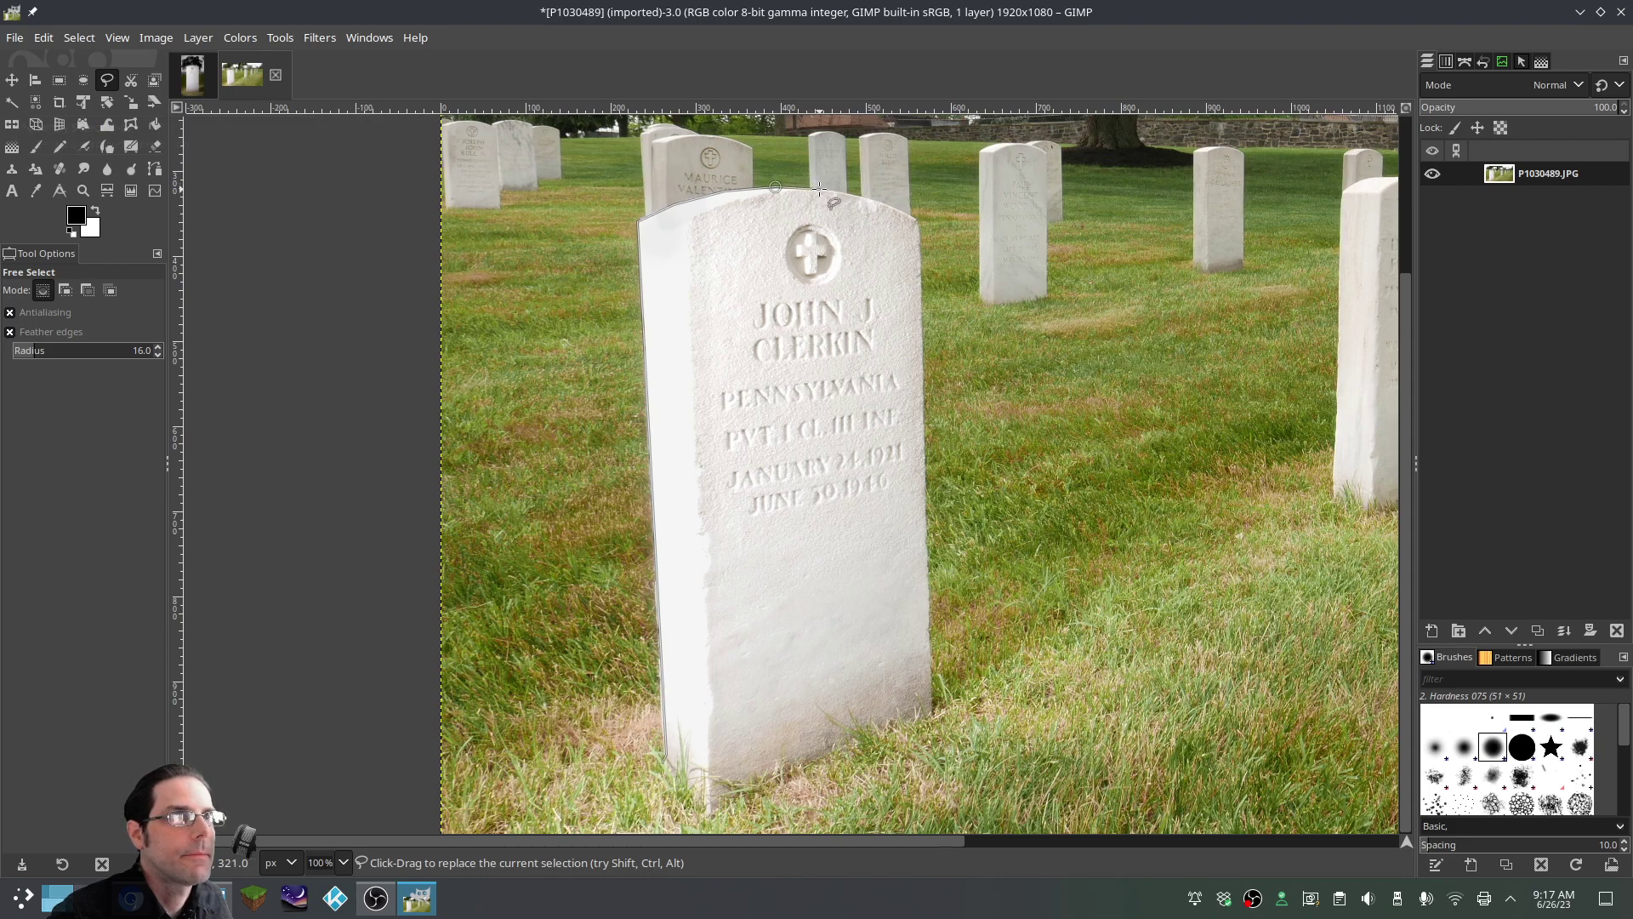
Finish the outline across the top-right and bottom edge, closing it into a headstone selection
{"action": "left_click", "coordinate": [819, 189]}
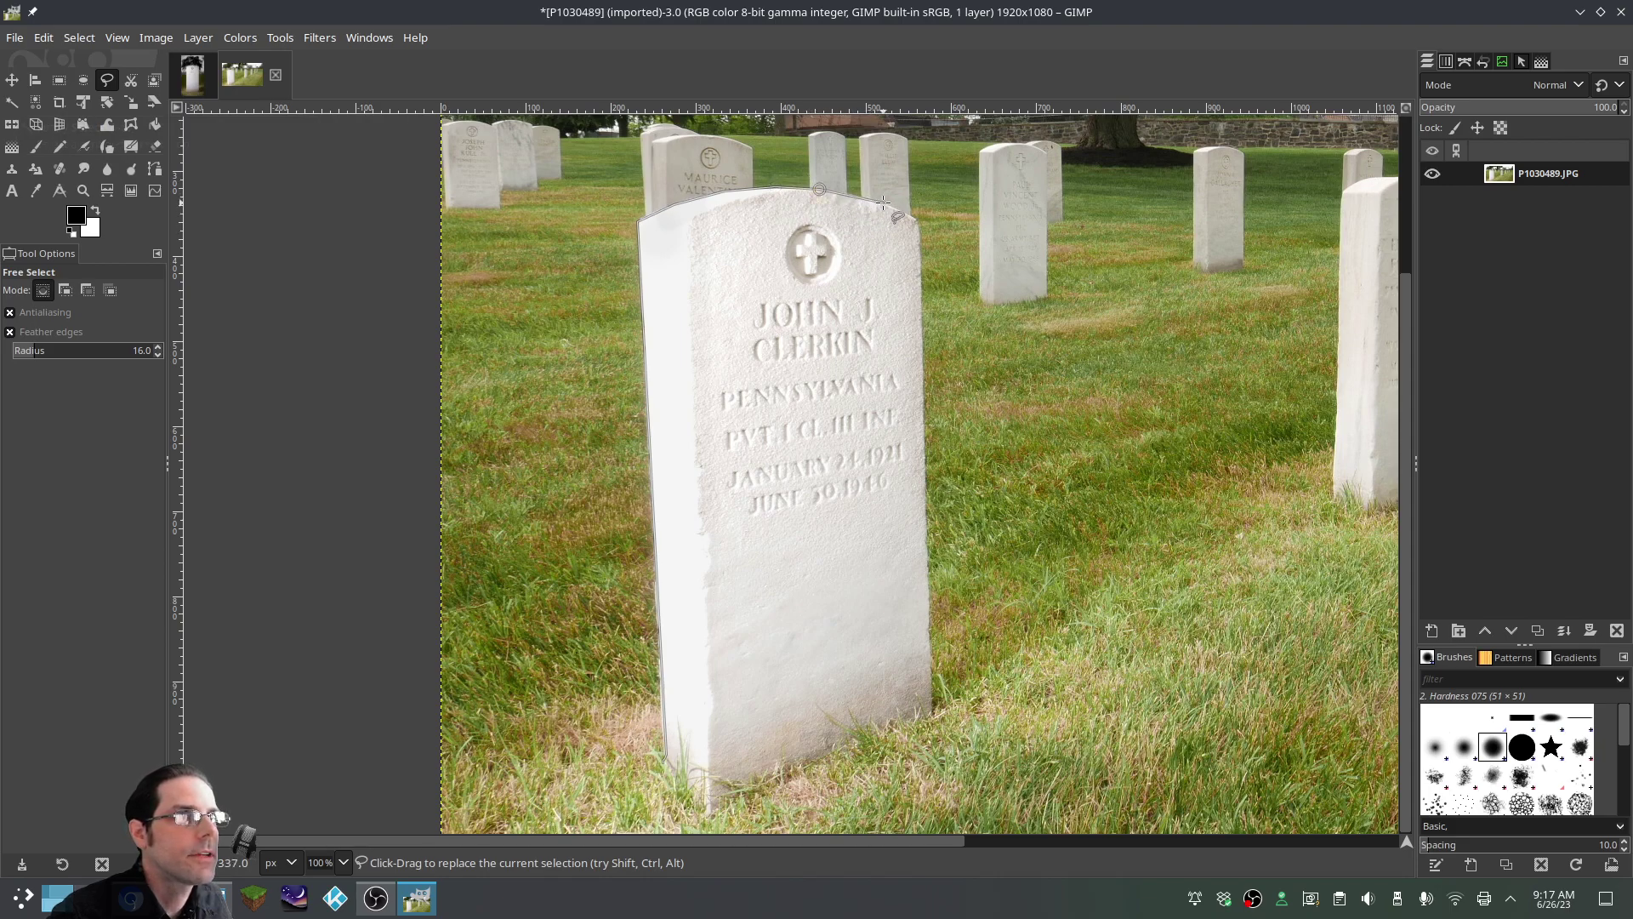
{"action": "left_click", "coordinate": [921, 221]}
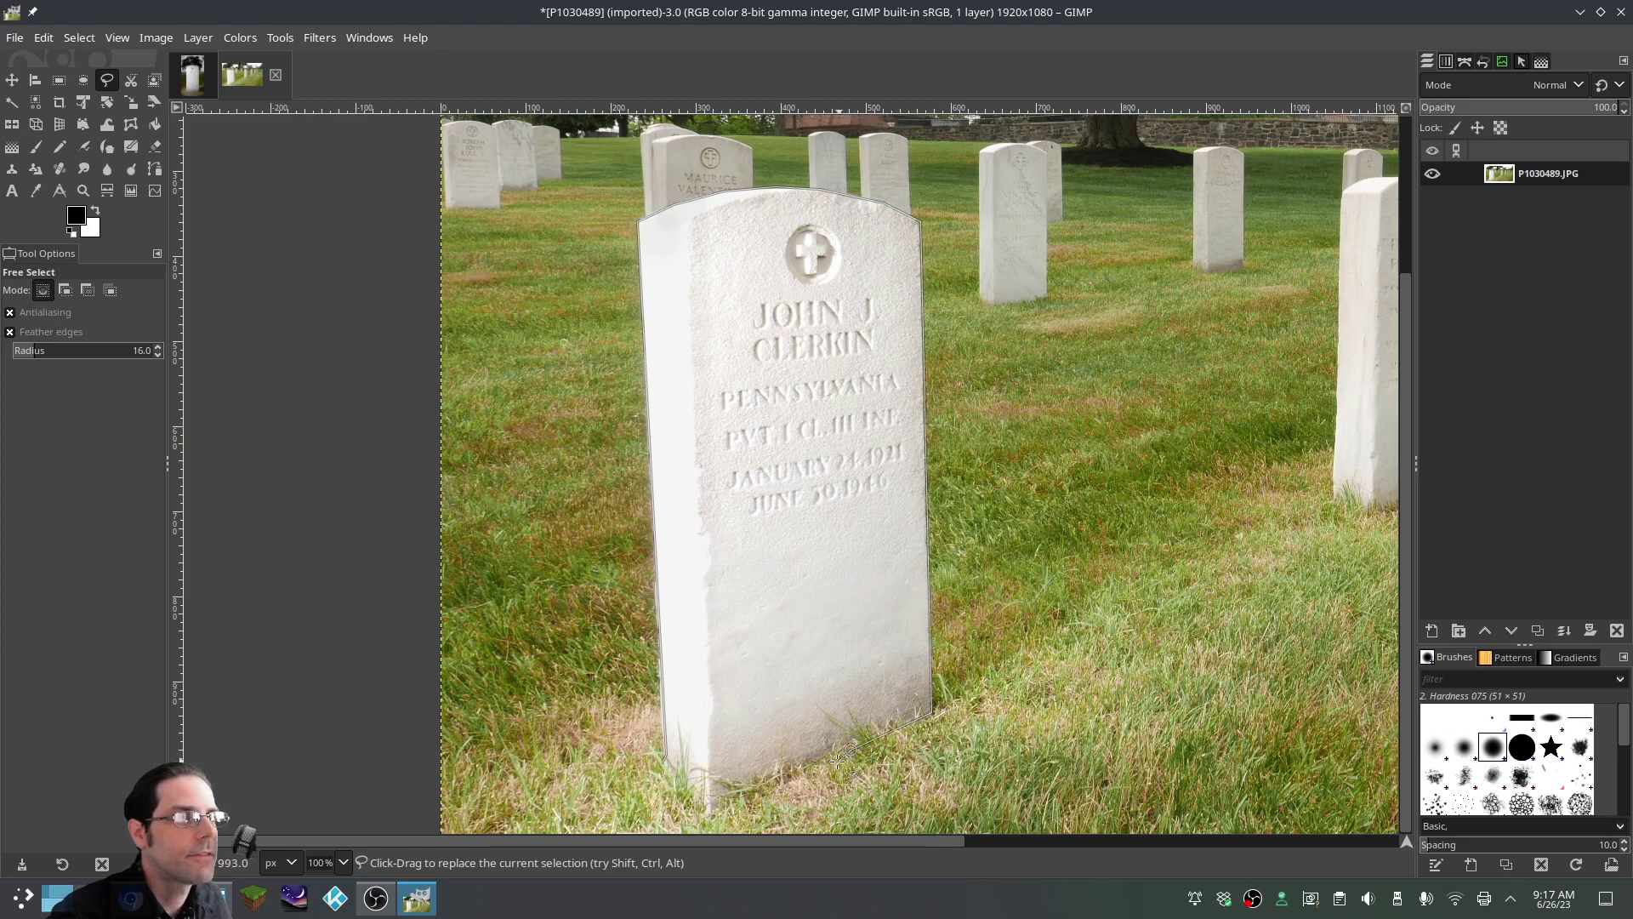
{"action": "left_click", "coordinate": [779, 776]}
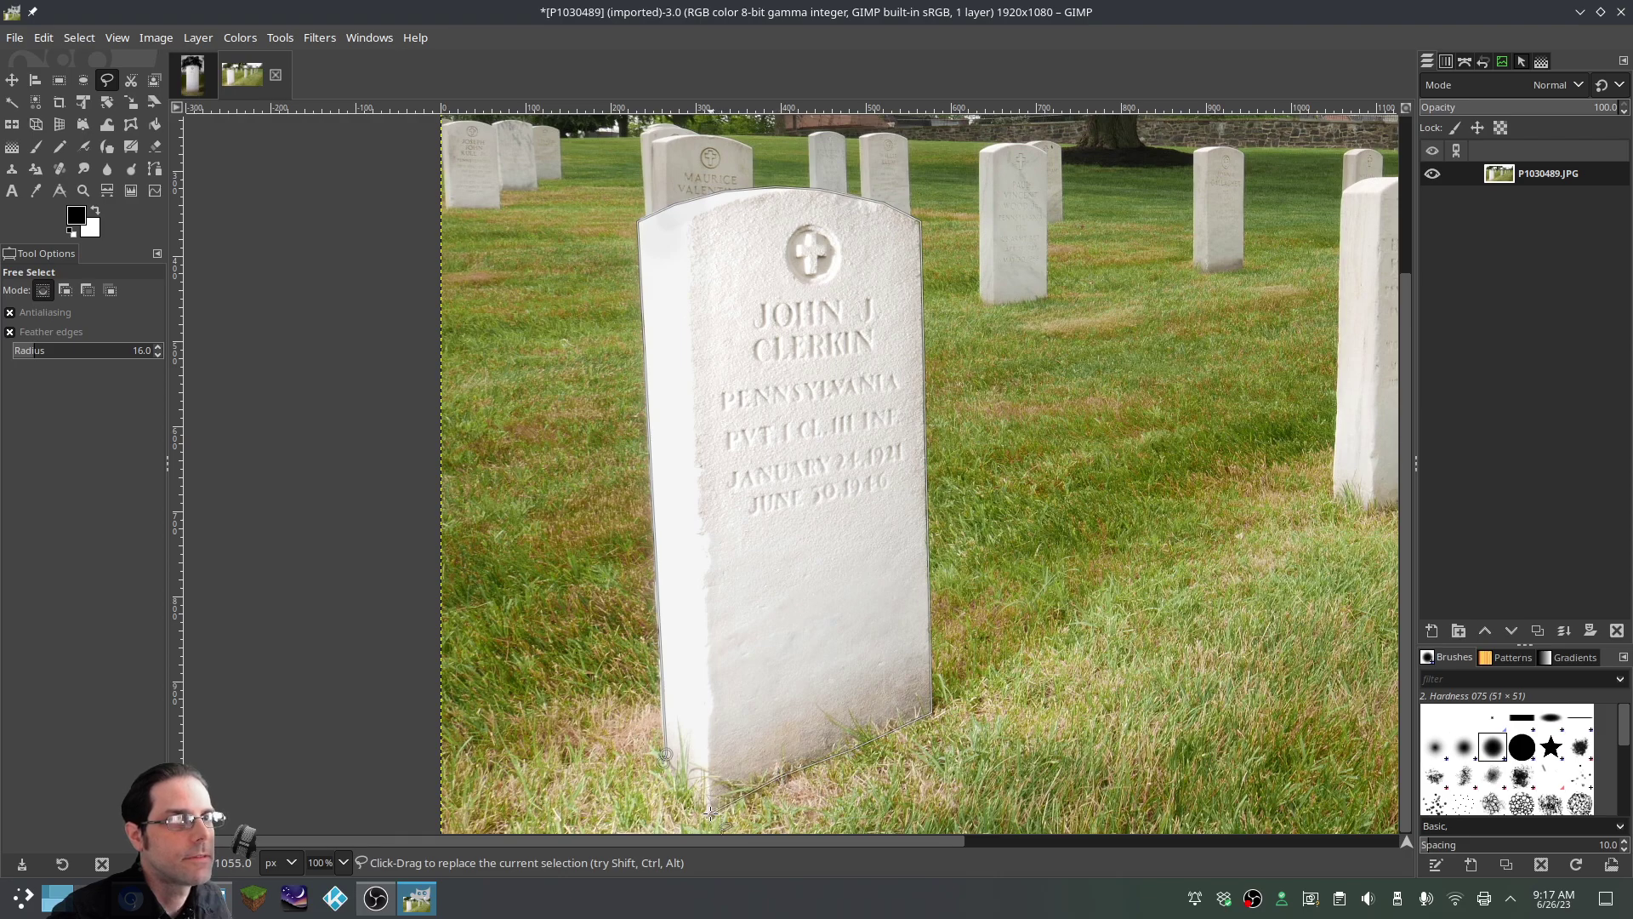
{"action": "left_click", "coordinate": [710, 814]}
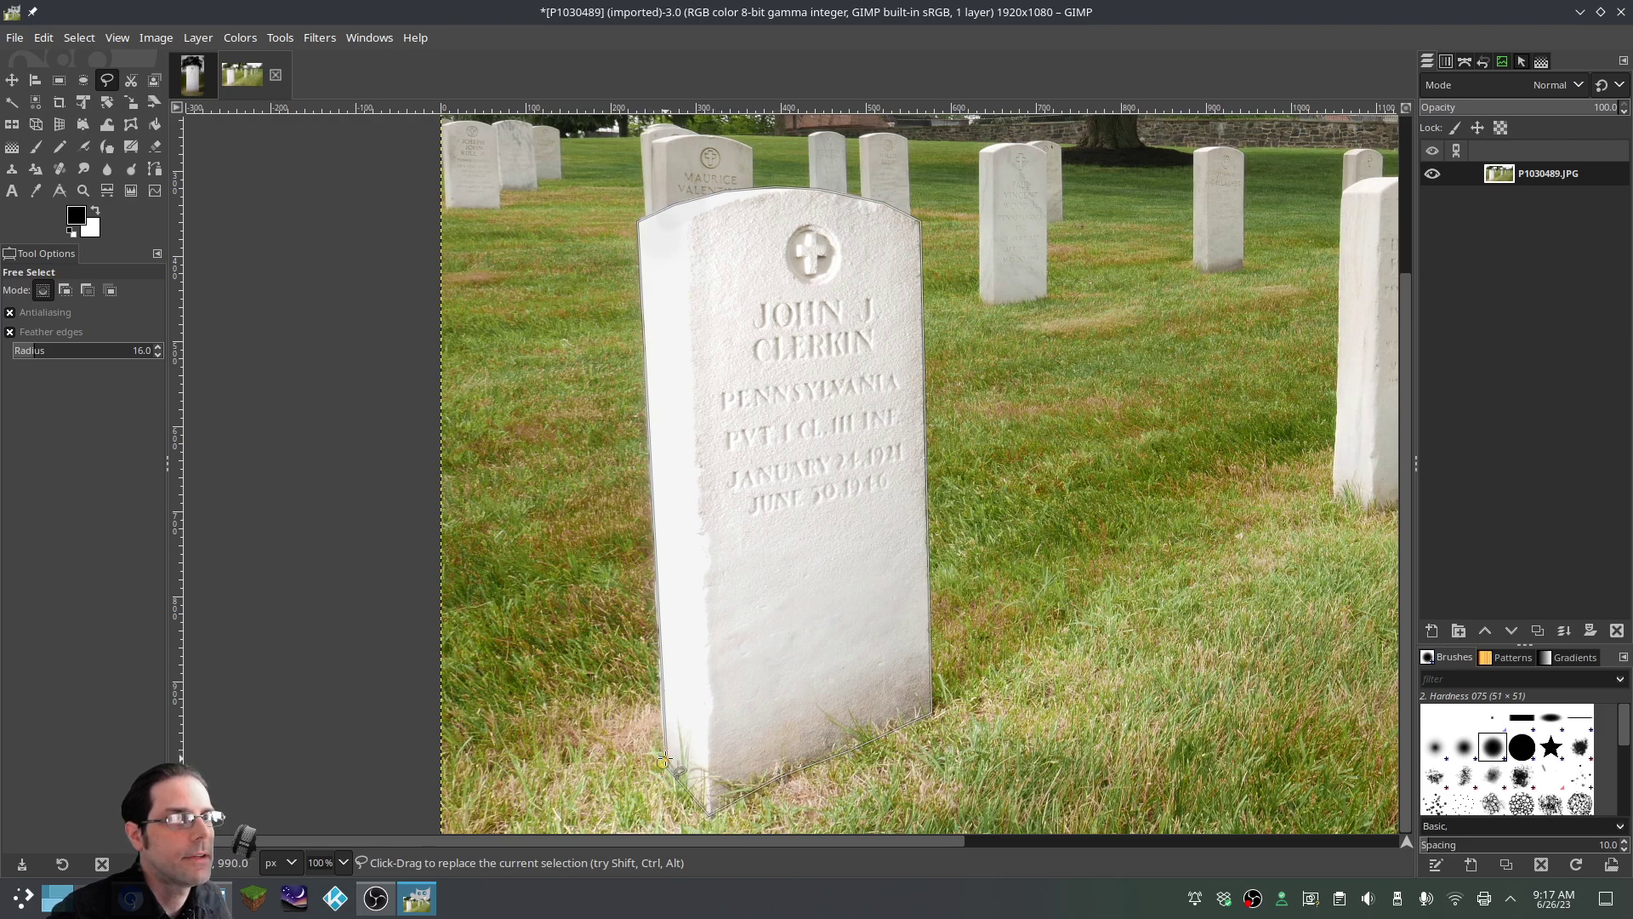
{"action": "left_click", "coordinate": [663, 762]}
{"action": "left_click", "coordinate": [691, 538]}
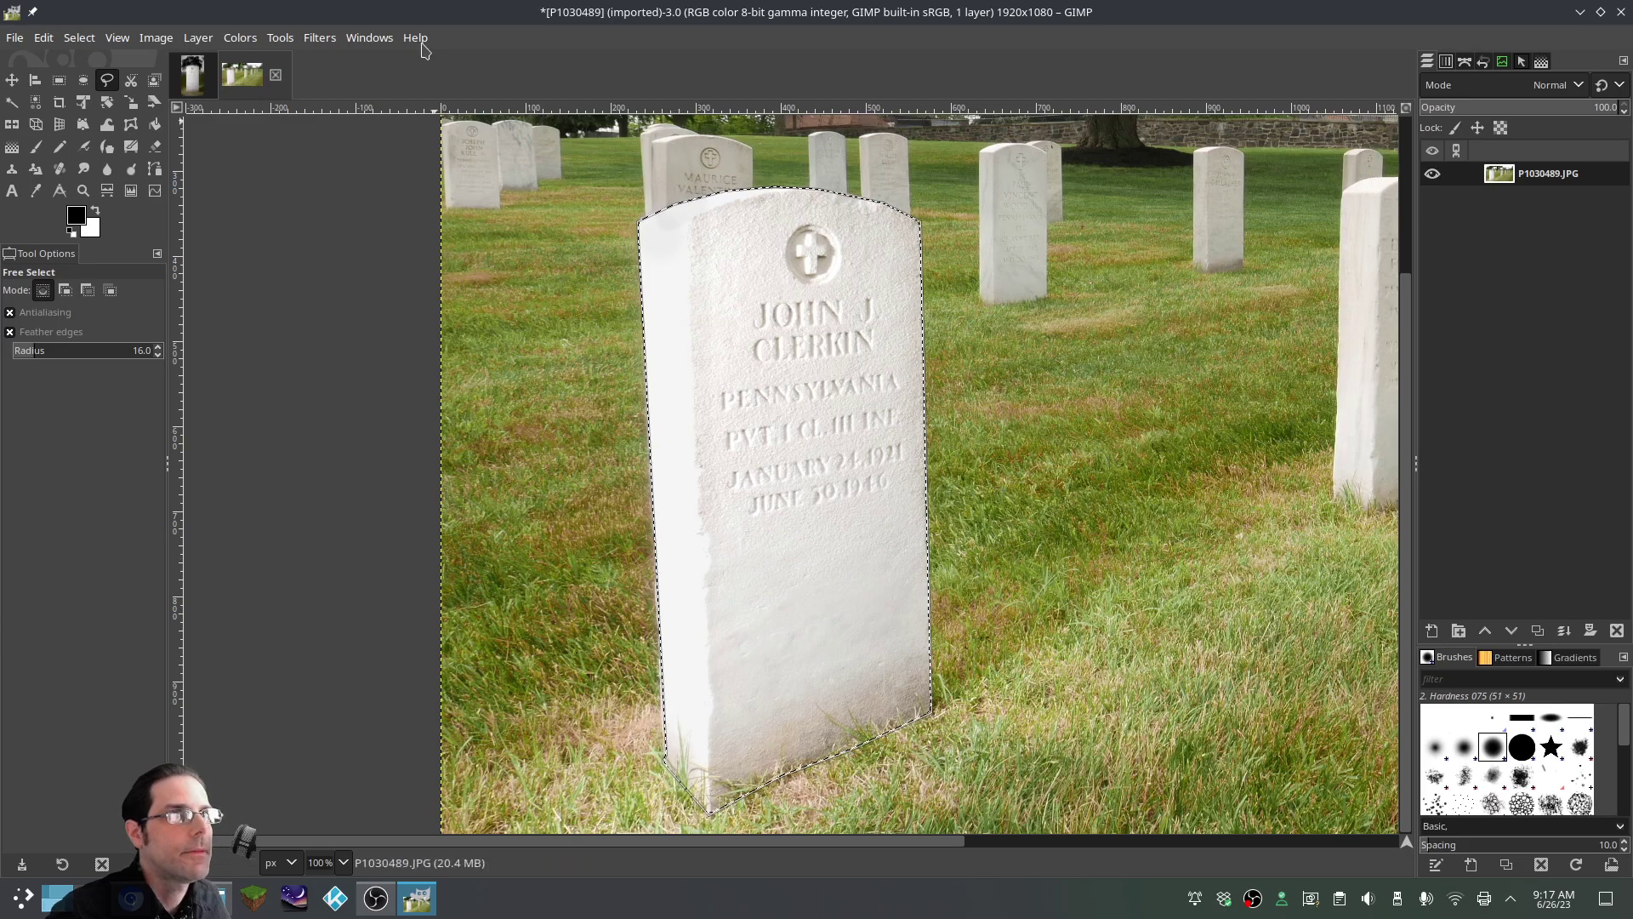
{"action": "scroll", "coordinate": [859, 323], "scroll_direction": "down", "scroll_amount": 2}
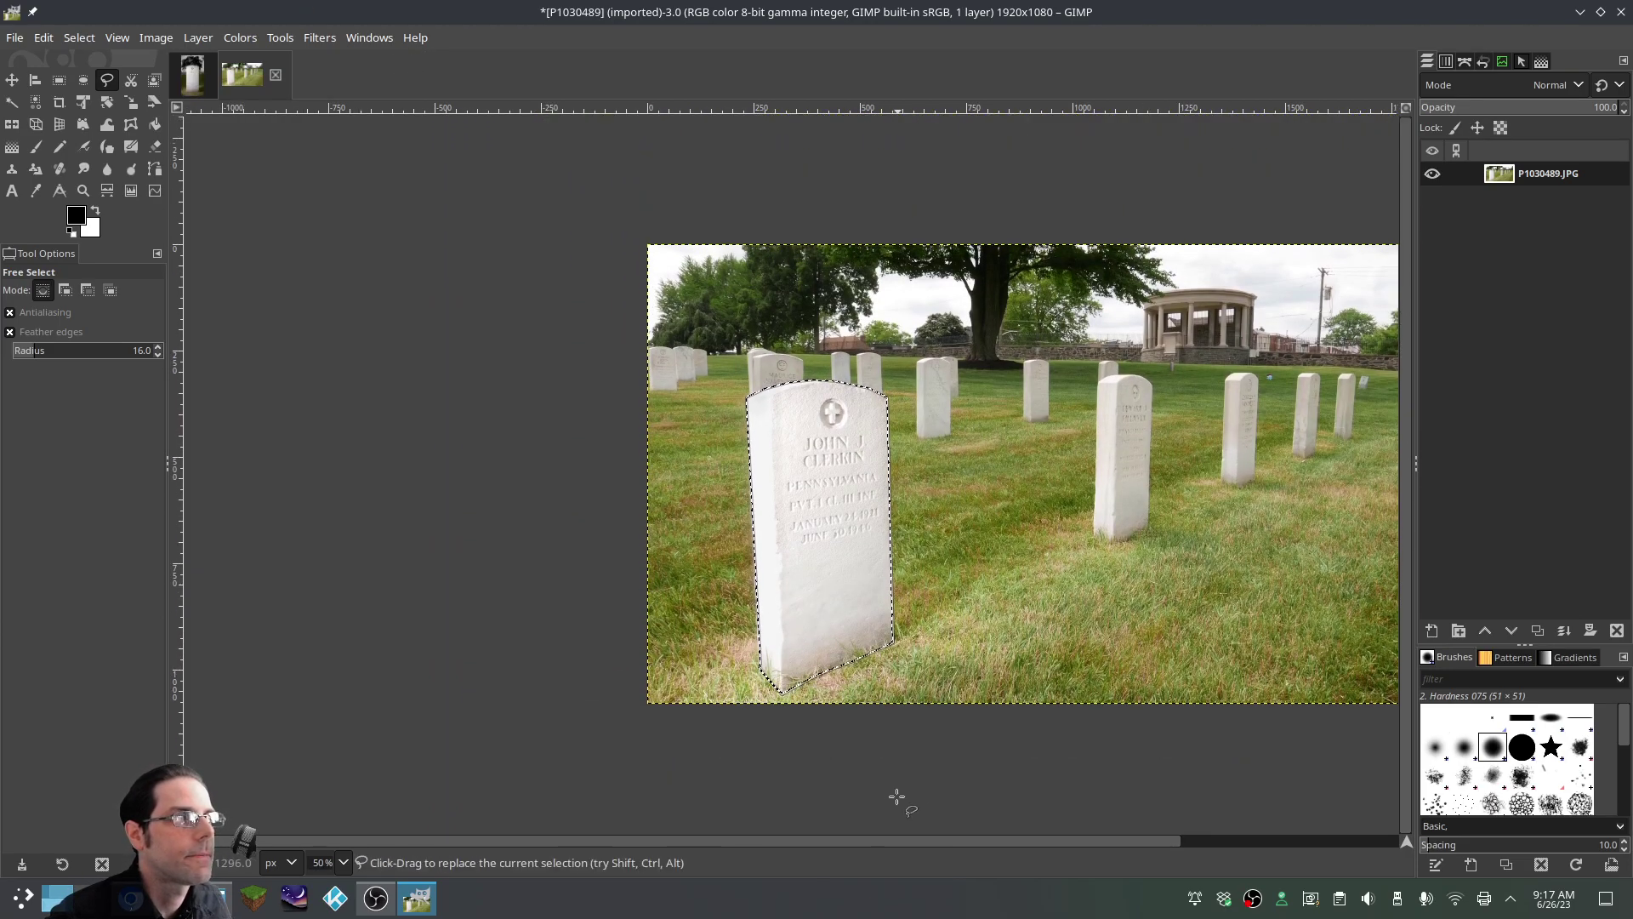
{"action": "scroll", "coordinate": [328, 408], "scroll_direction": "up", "scroll_amount": 1}
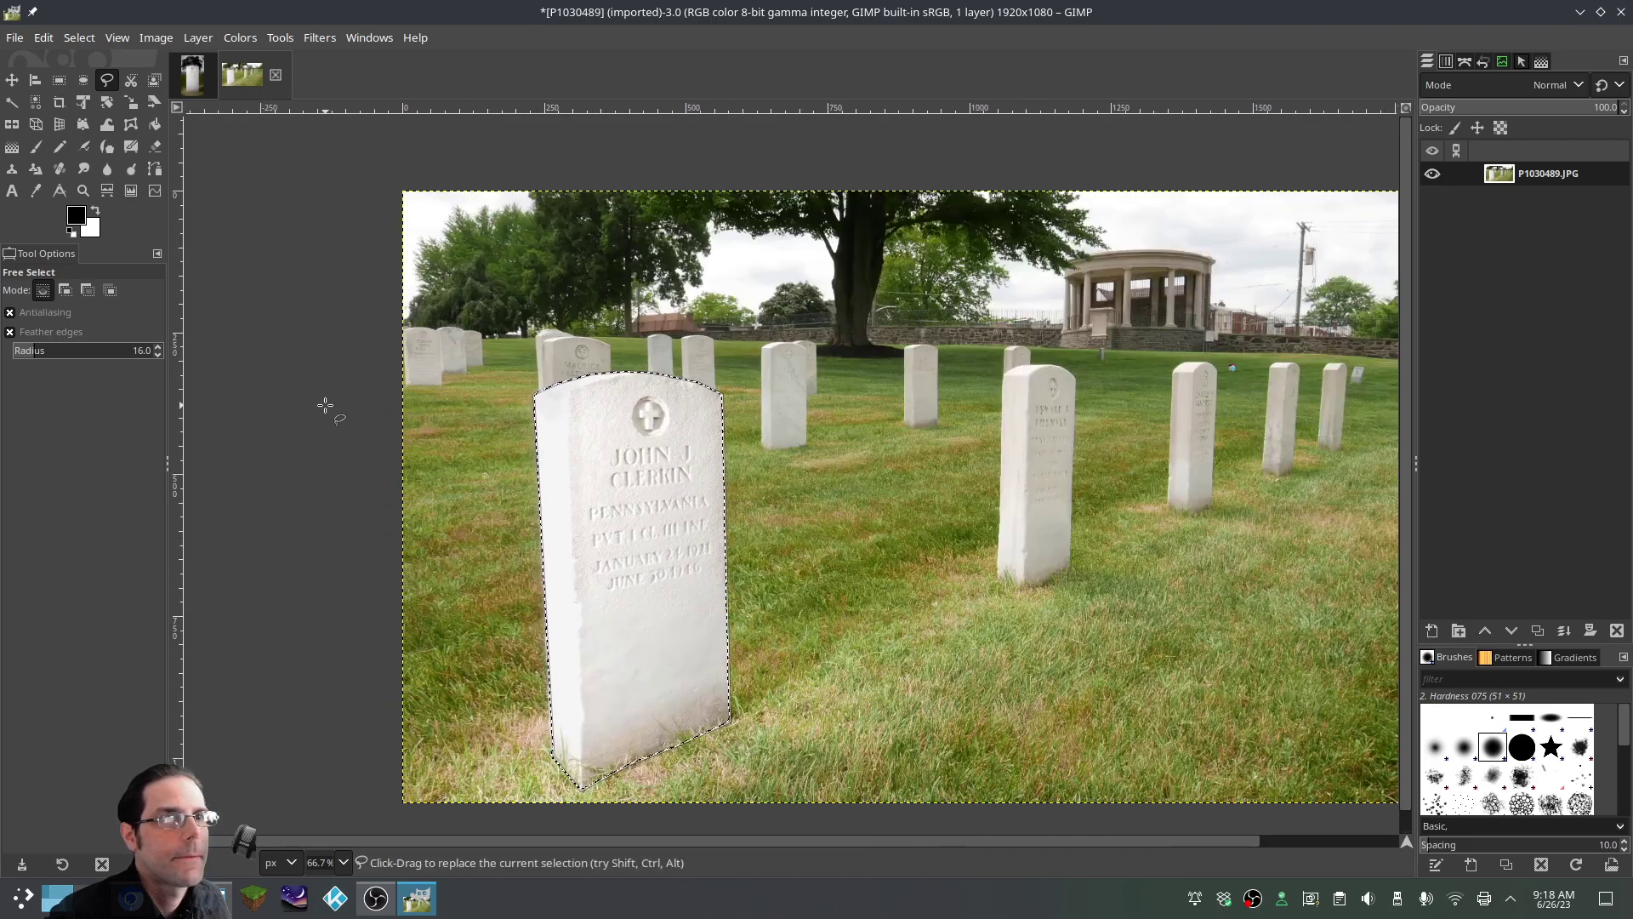
Apply a Curves adjustment mapping input 111 to output 53 on the selected headstone
{"action": "left_click", "coordinate": [230, 37]}
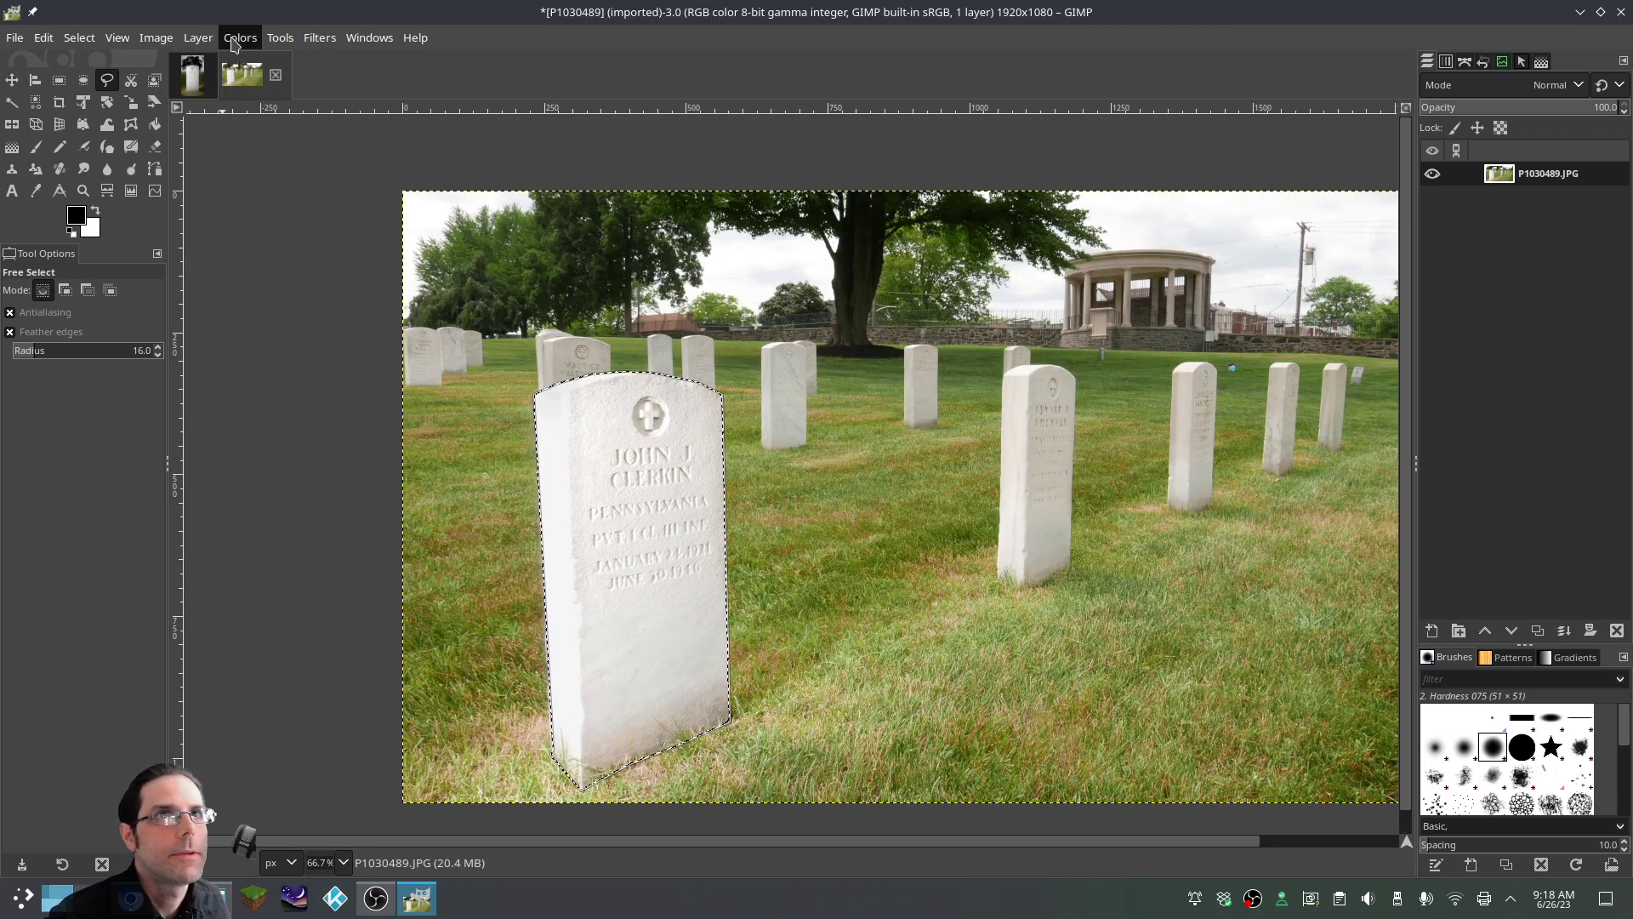
{"action": "left_click", "coordinate": [266, 271]}
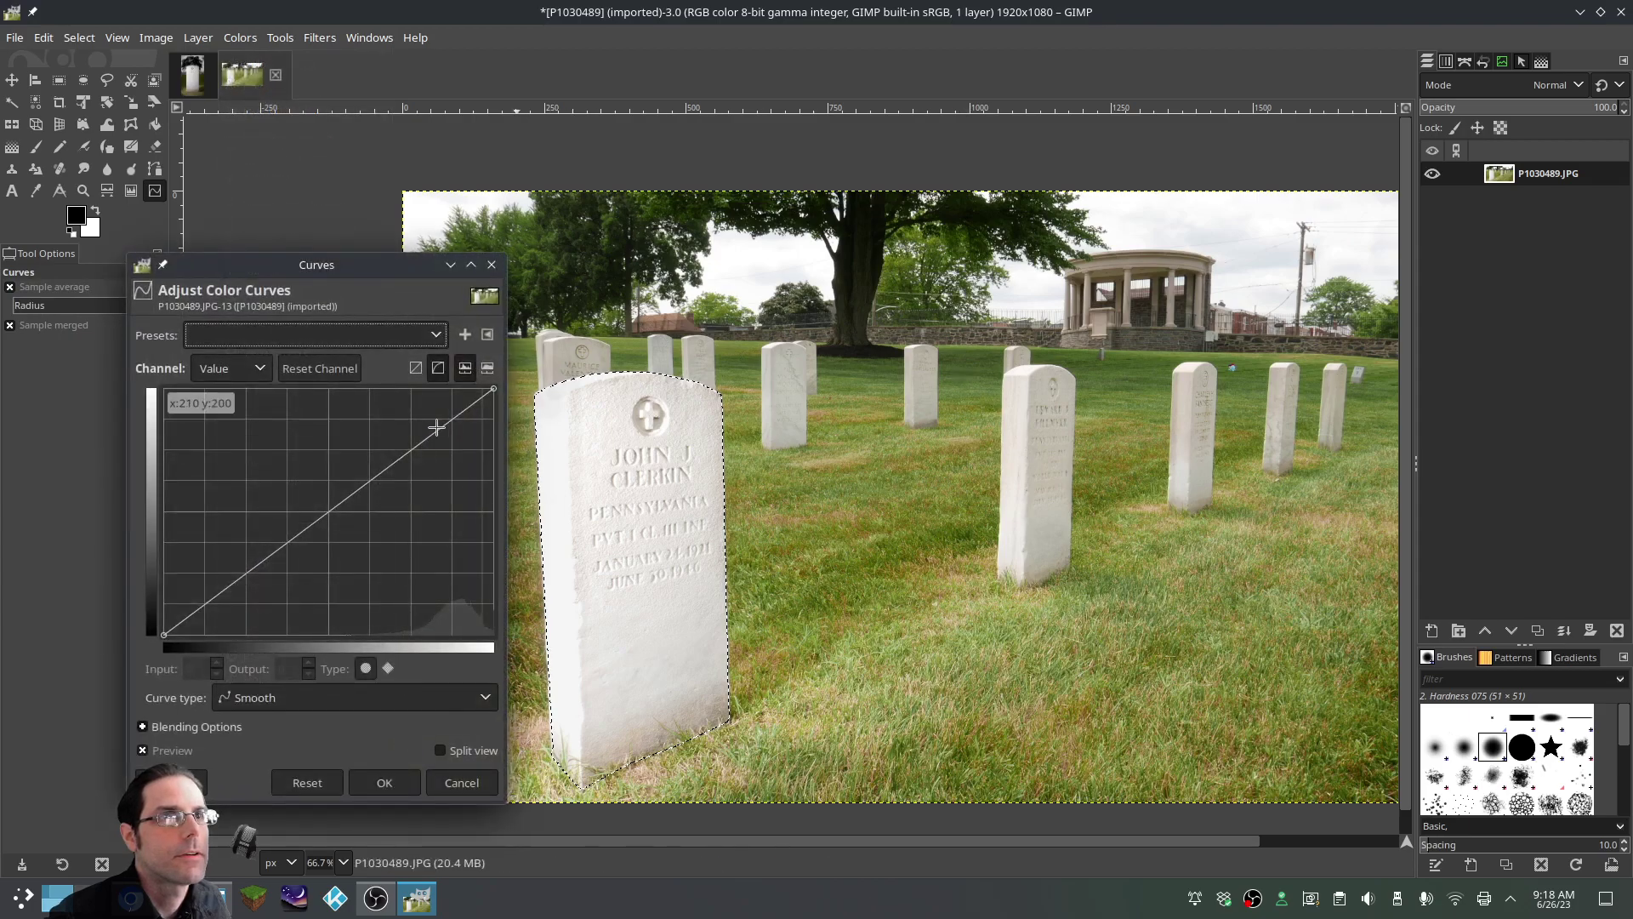
{"action": "left_click_drag", "start_coordinate": [373, 264], "coordinate": [1188, 186]}
{"action": "left_click_drag", "start_coordinate": [1130, 431], "coordinate": [1122, 493]}
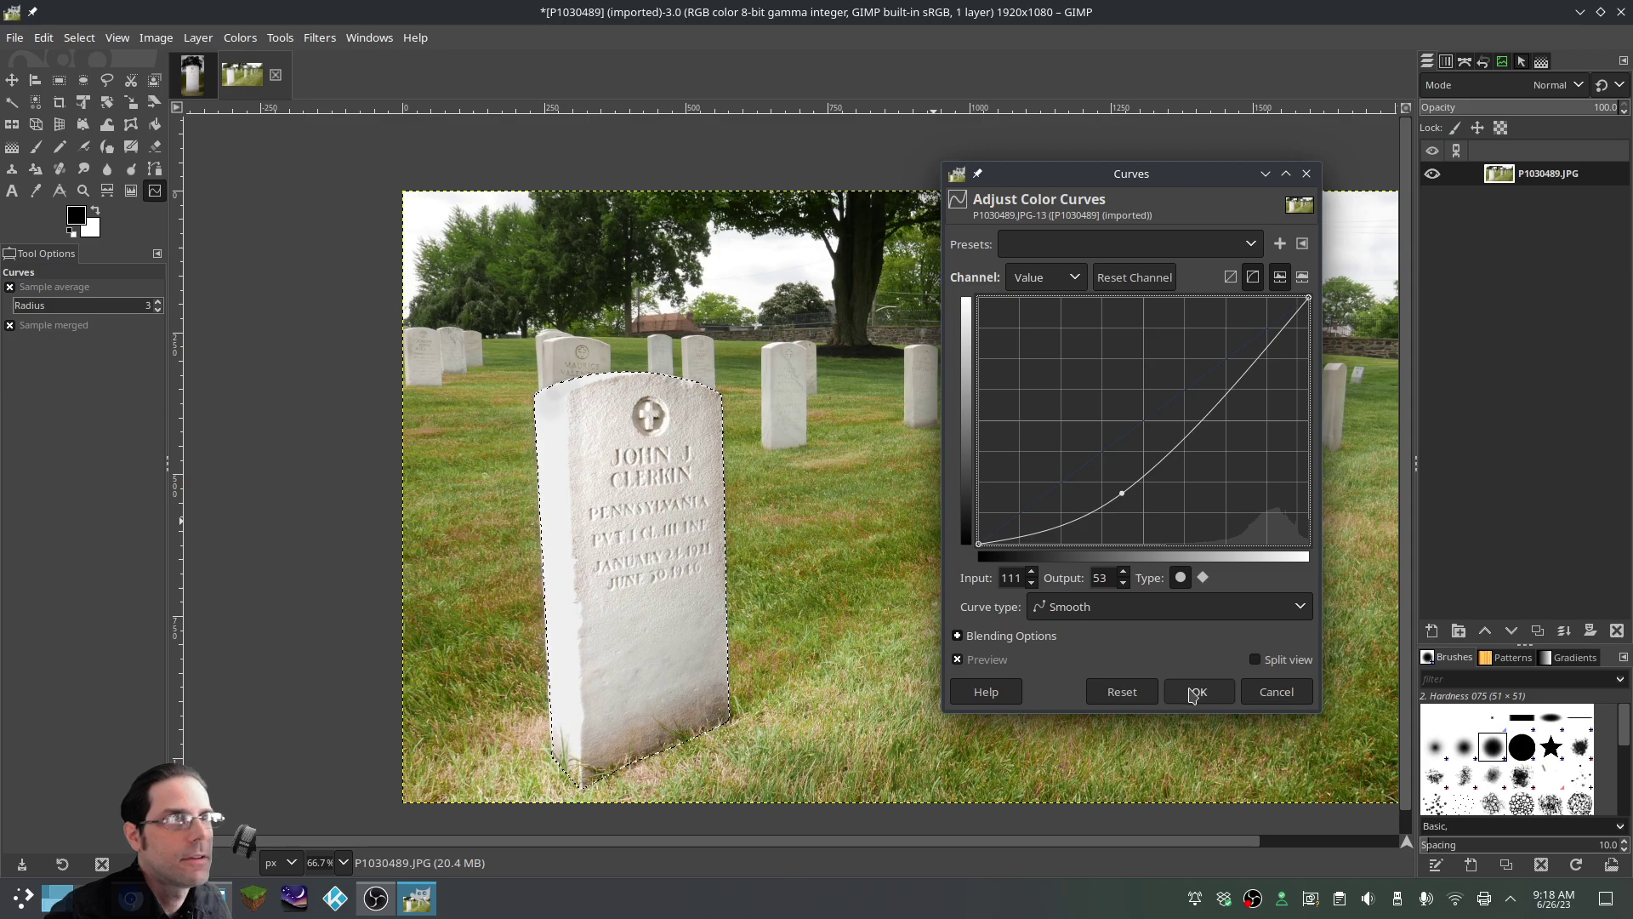
{"action": "left_click", "coordinate": [1195, 694]}
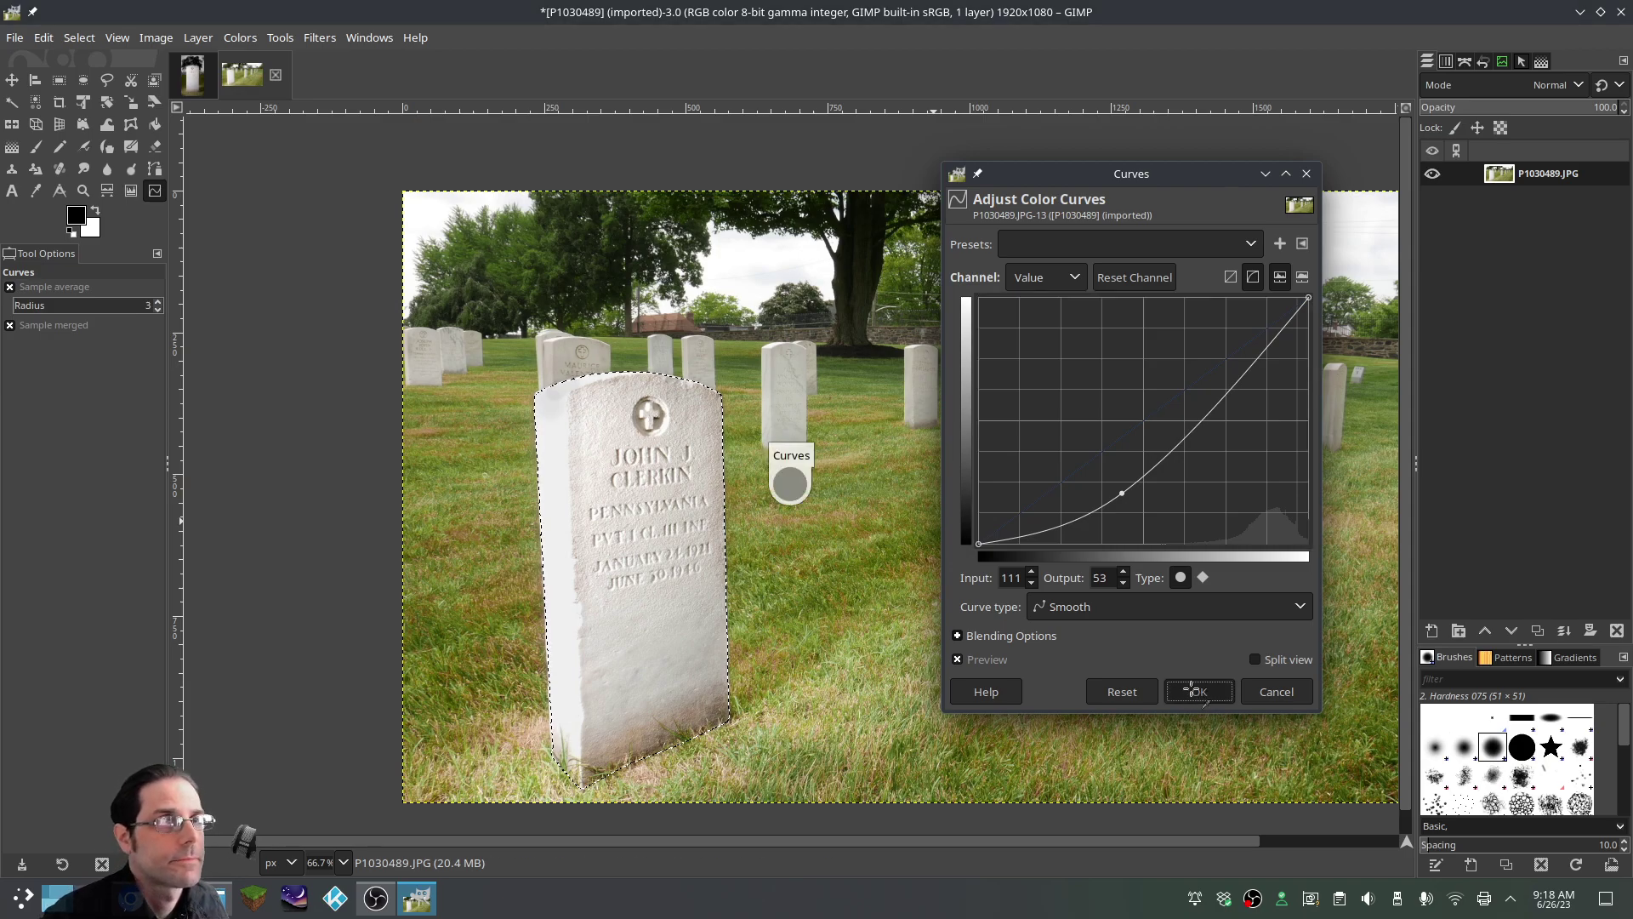
Zoom out to 66.7% and click with Rectangle Select to drop the tombstone selection
{"action": "scroll", "coordinate": [457, 386], "scroll_direction": "up", "scroll_amount": 3}
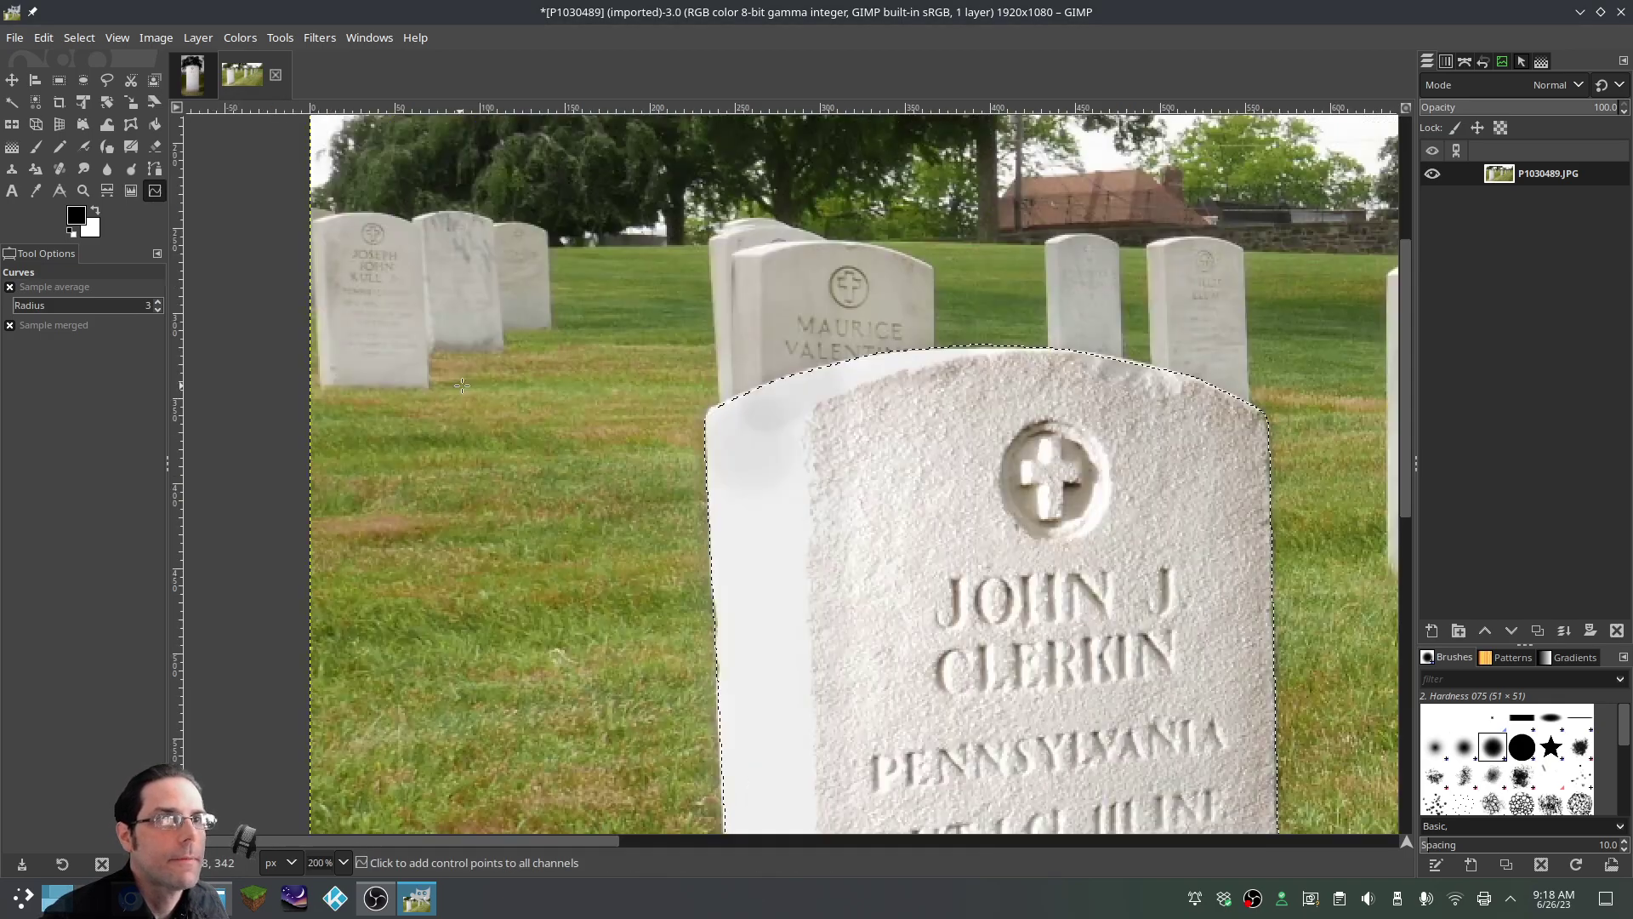
{"action": "scroll", "coordinate": [632, 435], "scroll_direction": "up", "scroll_amount": 3}
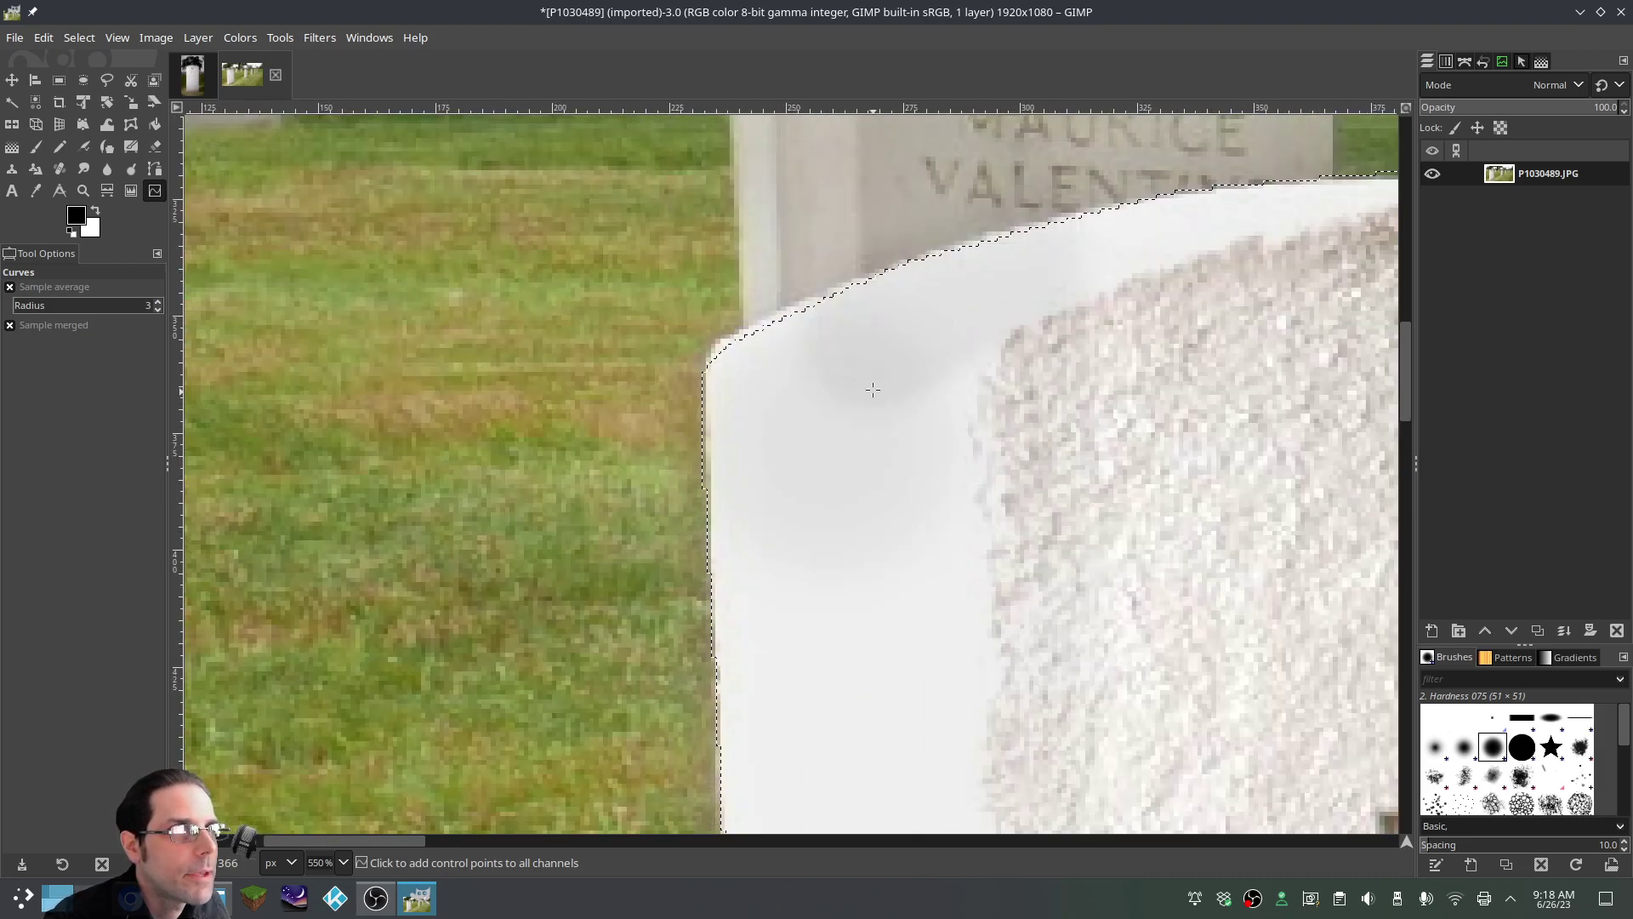
{"action": "scroll", "coordinate": [917, 363], "scroll_direction": "down", "scroll_amount": 4}
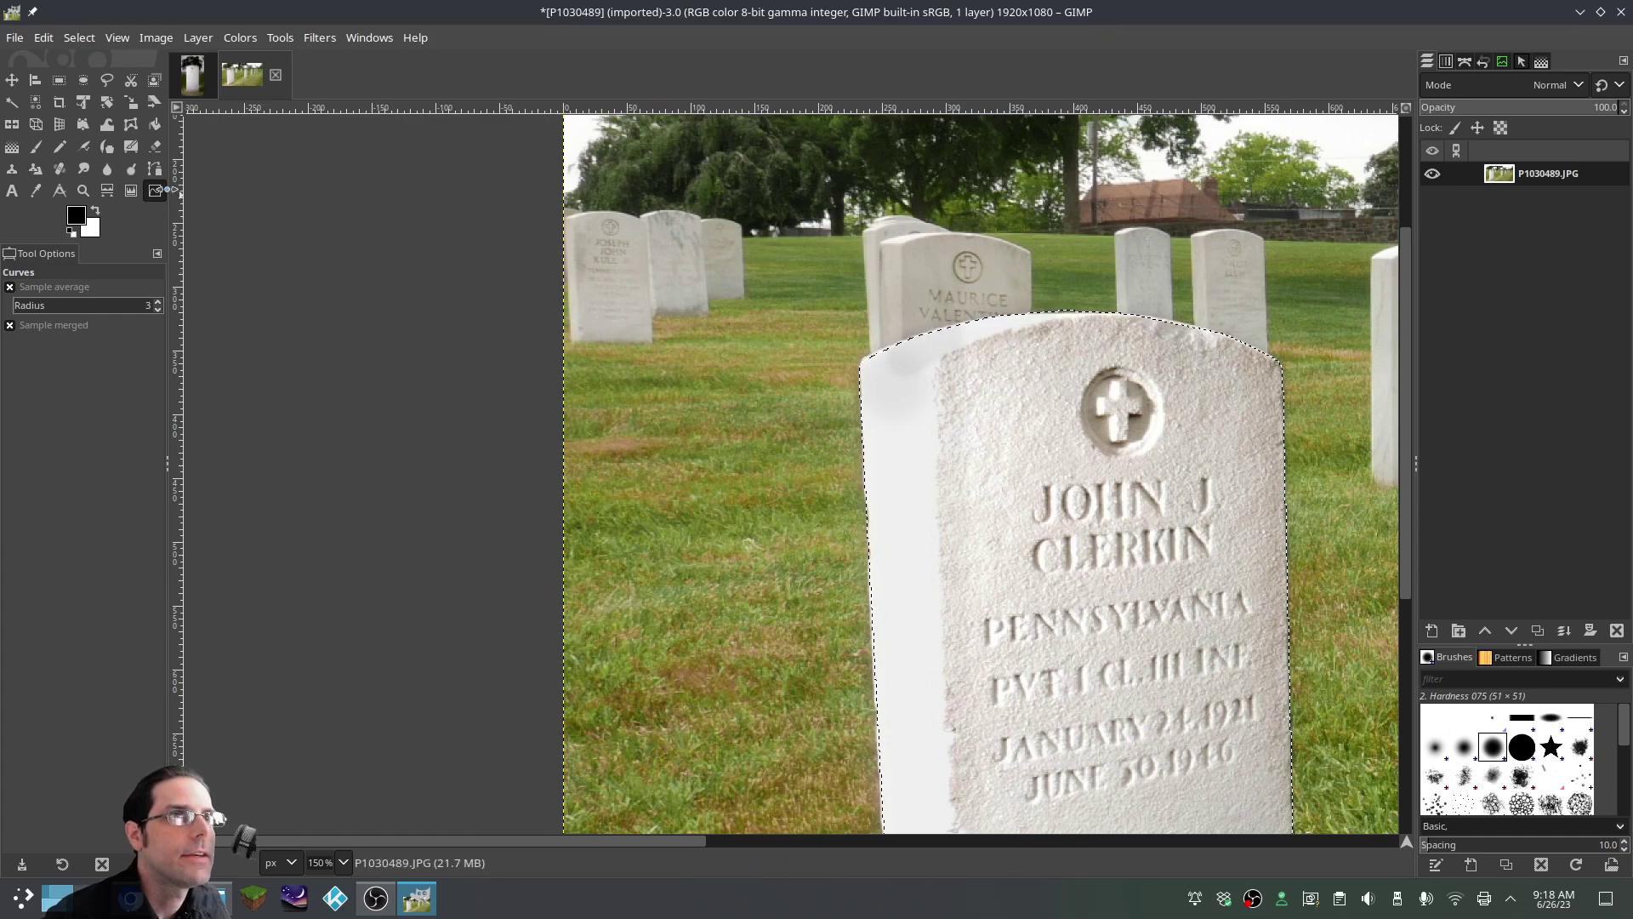
{"action": "scroll", "coordinate": [1060, 444], "scroll_direction": "down", "scroll_amount": 2}
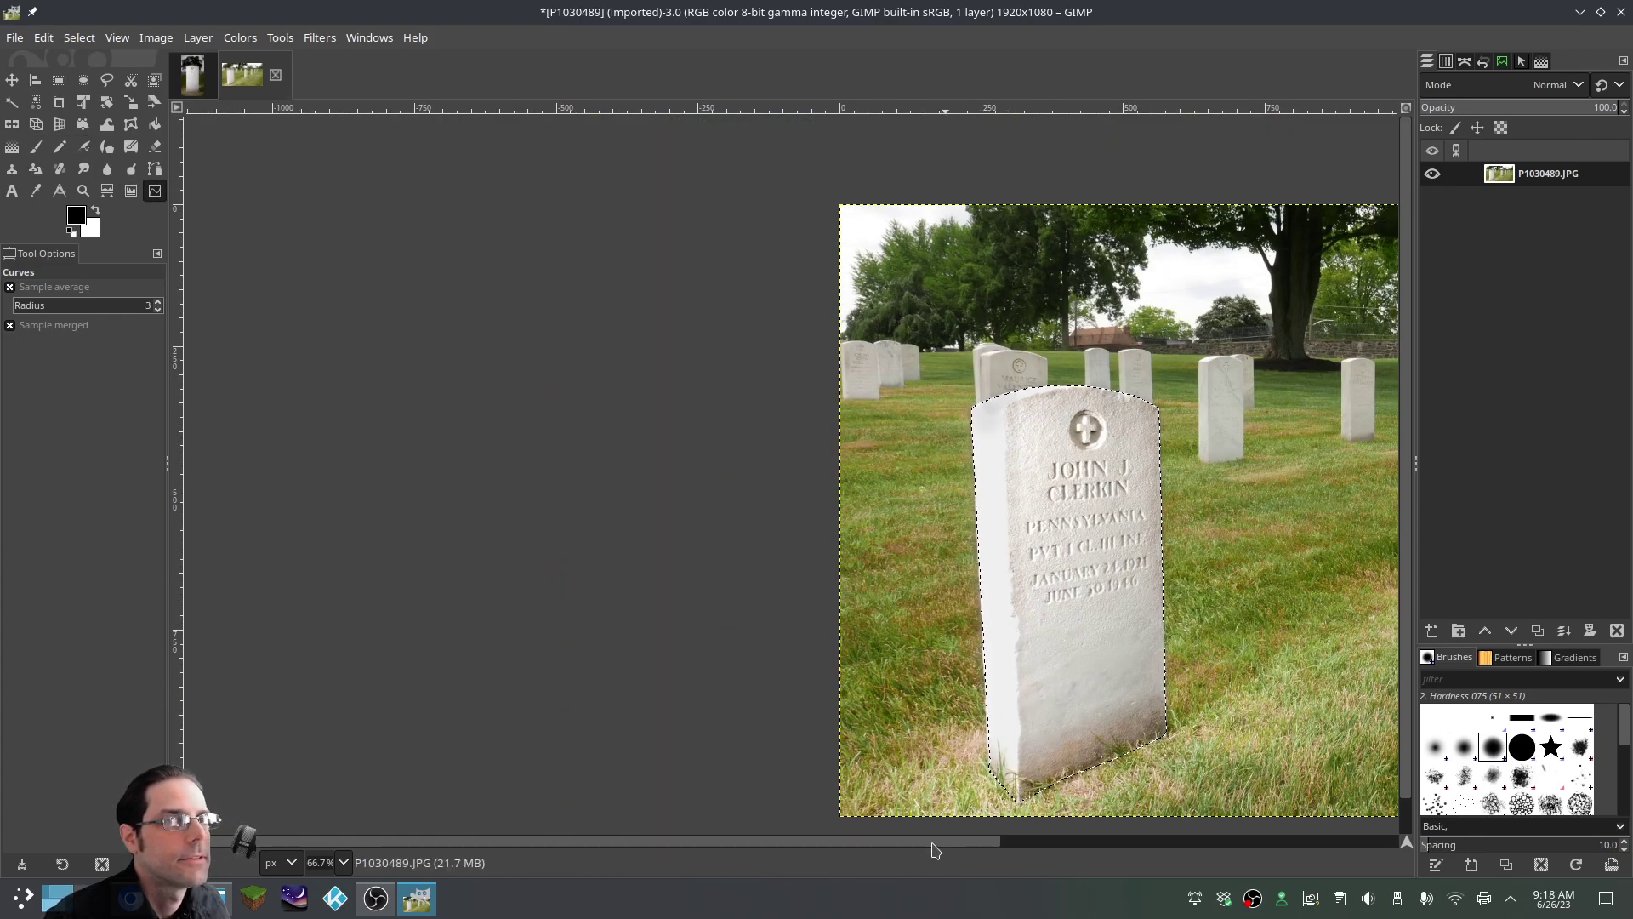
{"action": "scroll", "coordinate": [936, 845], "scroll_direction": "right", "scroll_amount": 5}
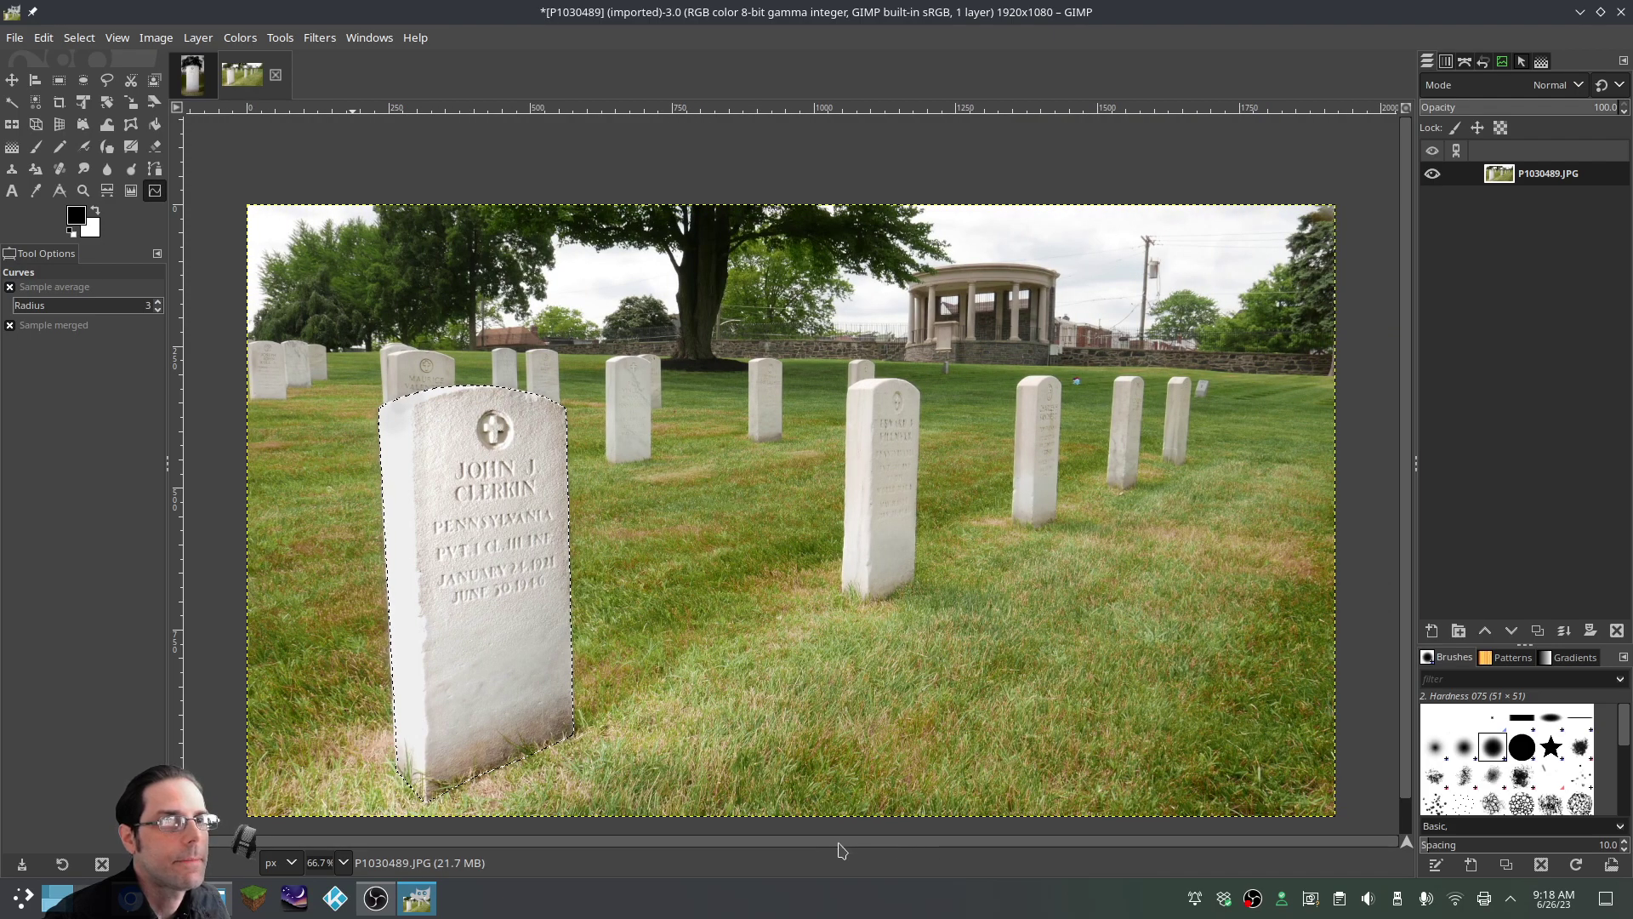
{"action": "left_click", "coordinate": [58, 80]}
{"action": "left_click", "coordinate": [777, 475]}
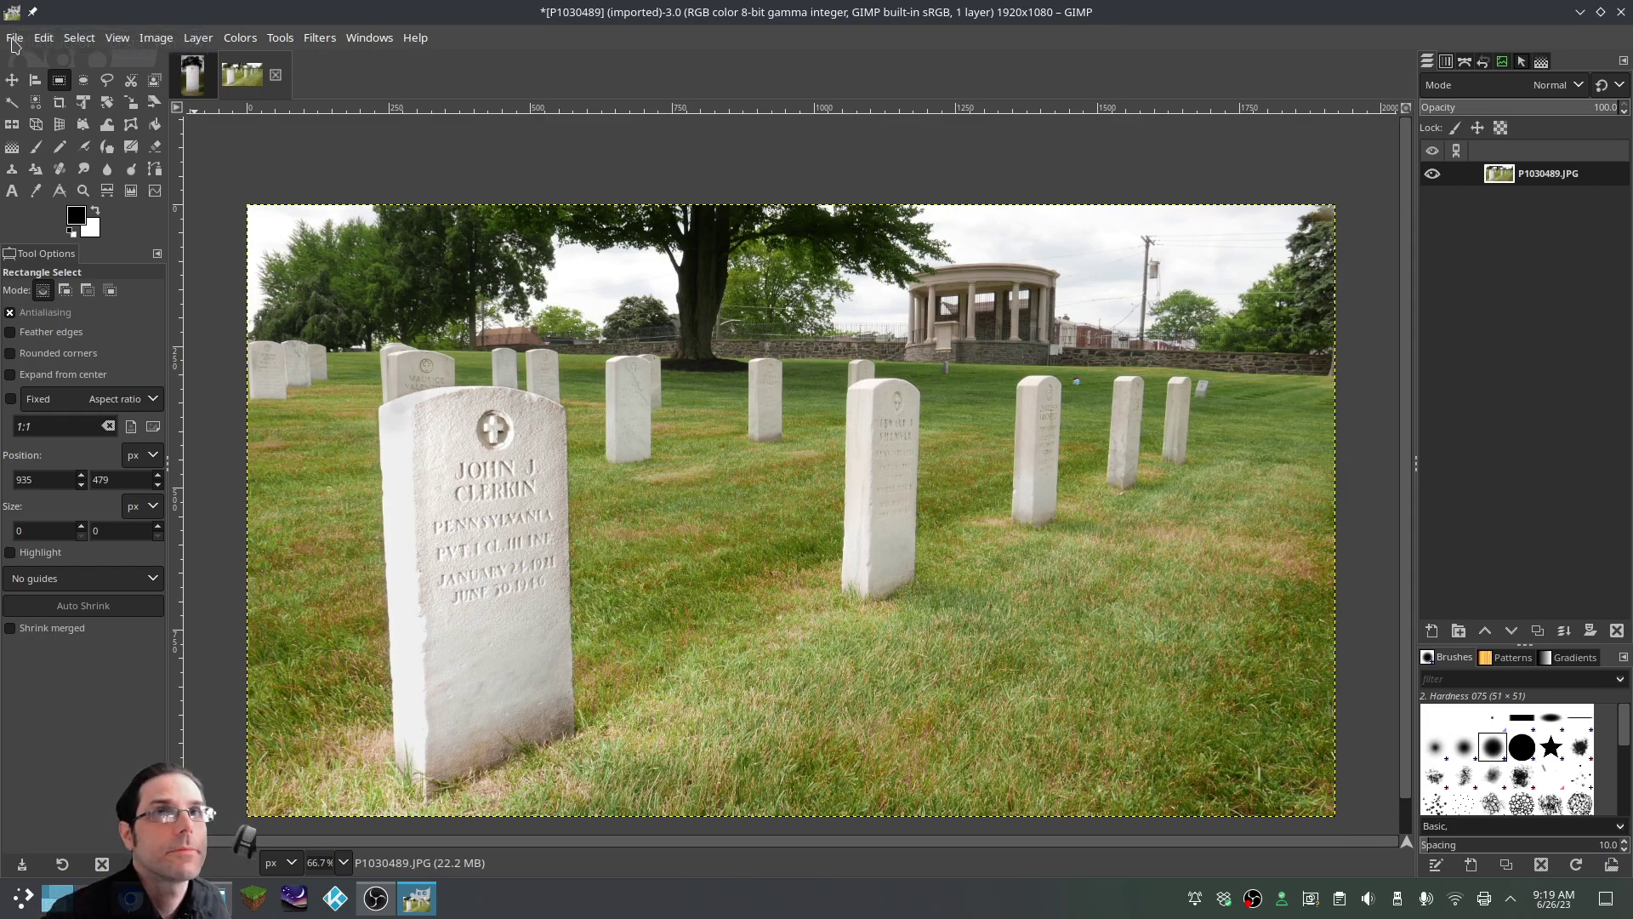
Load P1030489.JPG as a new layer via Open as Layers and drag it in the layer stack
{"action": "left_click", "coordinate": [15, 37]}
{"action": "left_click", "coordinate": [68, 134]}
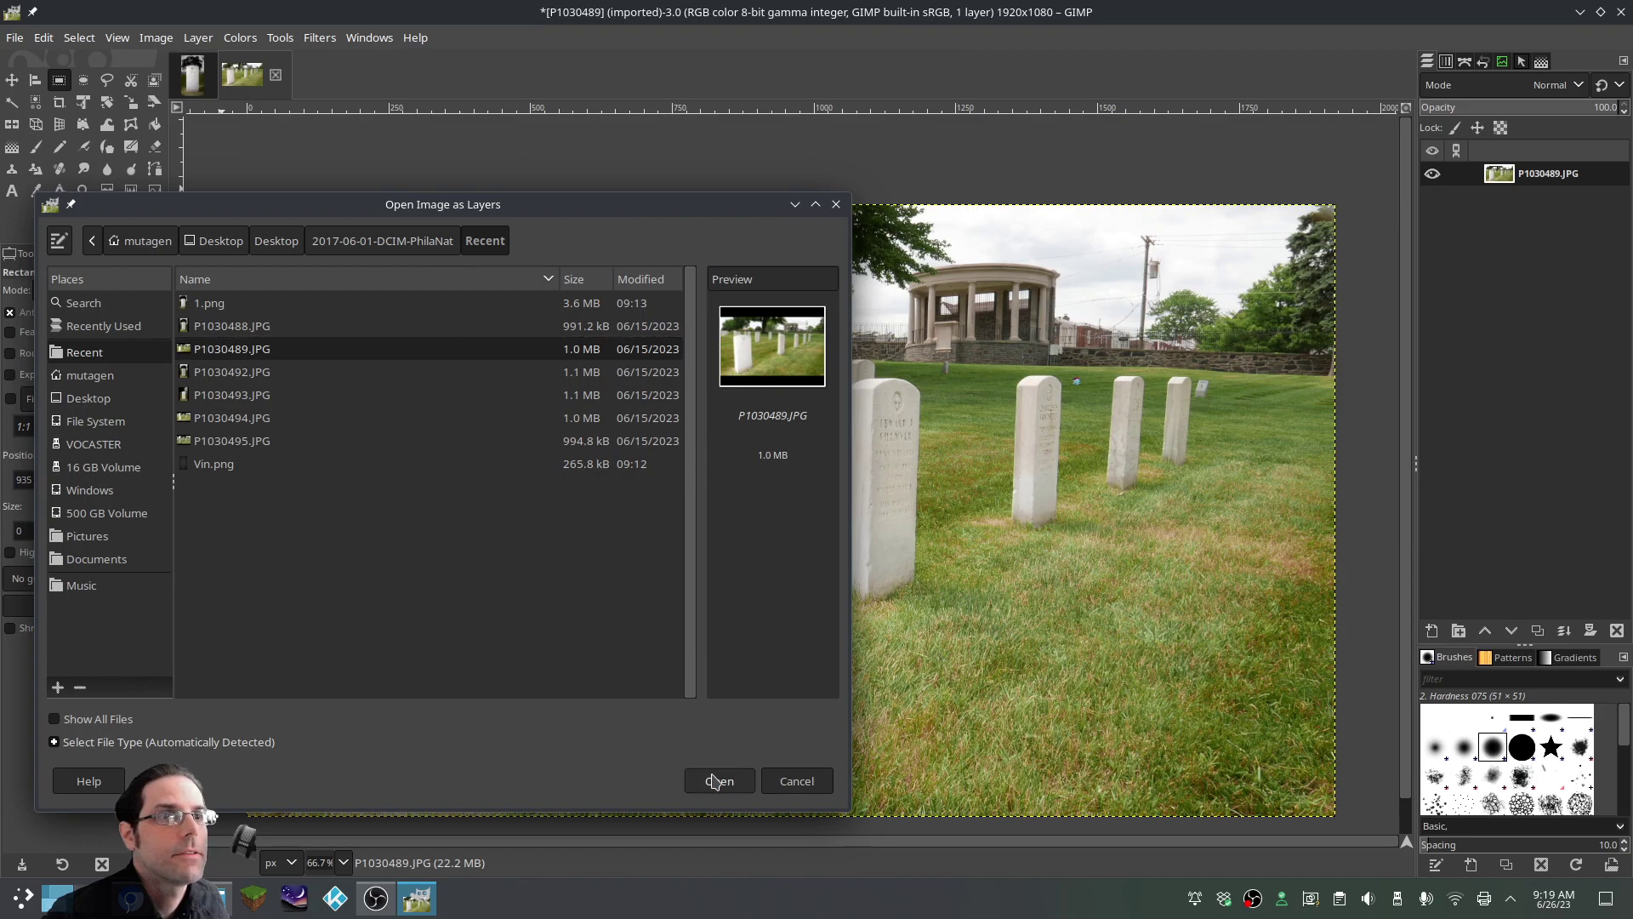
{"action": "left_click", "coordinate": [722, 781]}
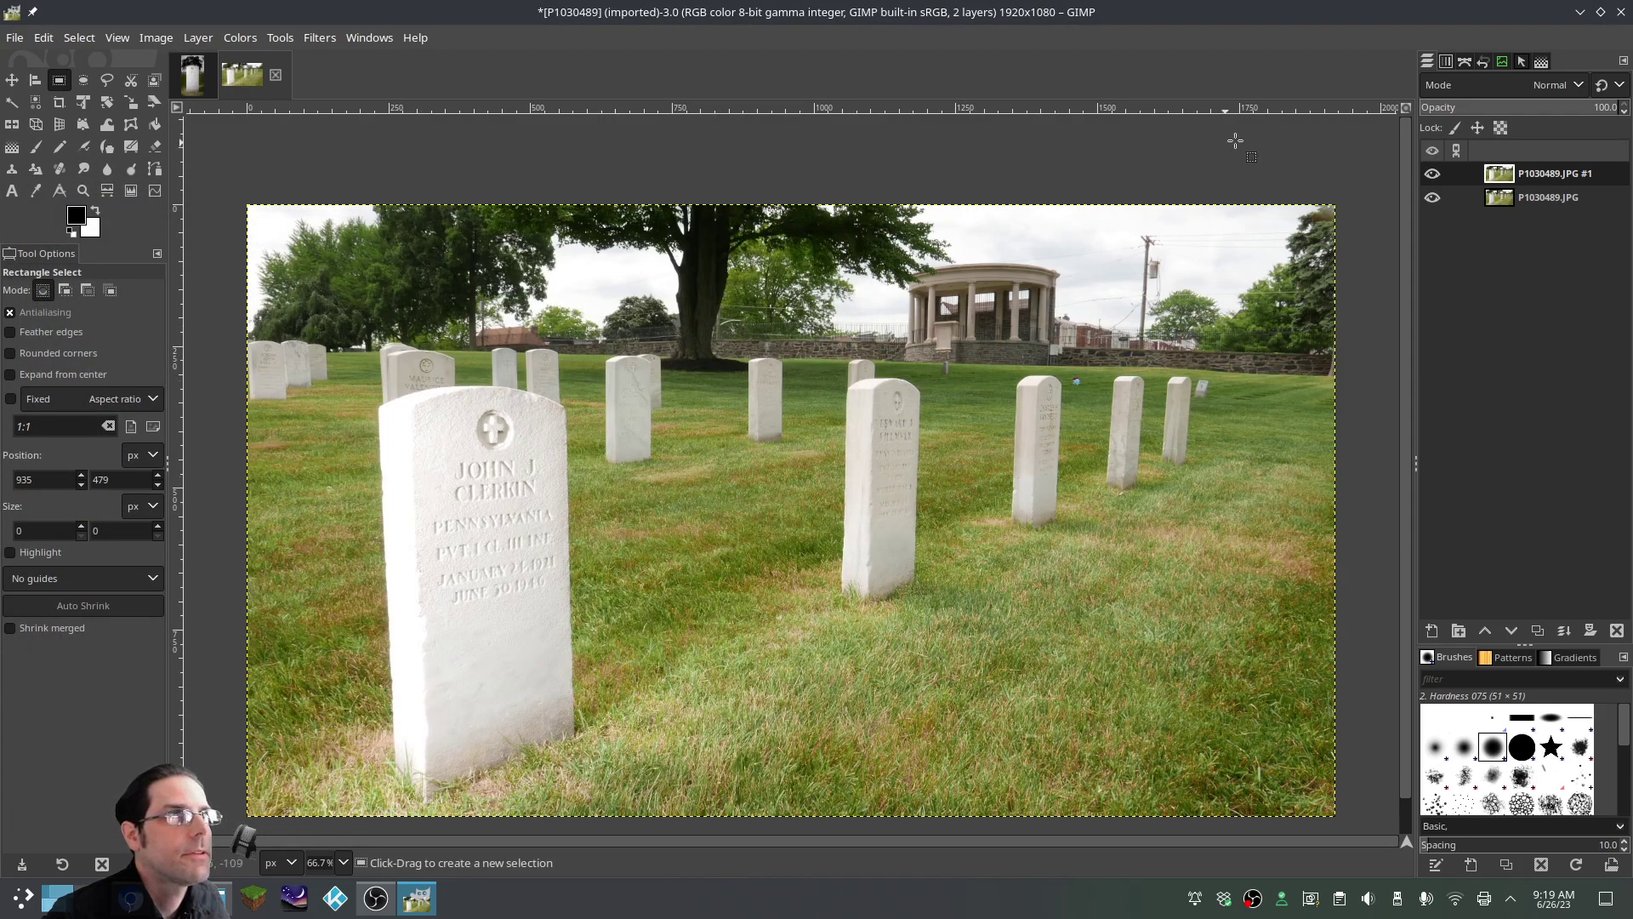
{"action": "left_click_drag", "start_coordinate": [1539, 182], "coordinate": [1535, 210]}
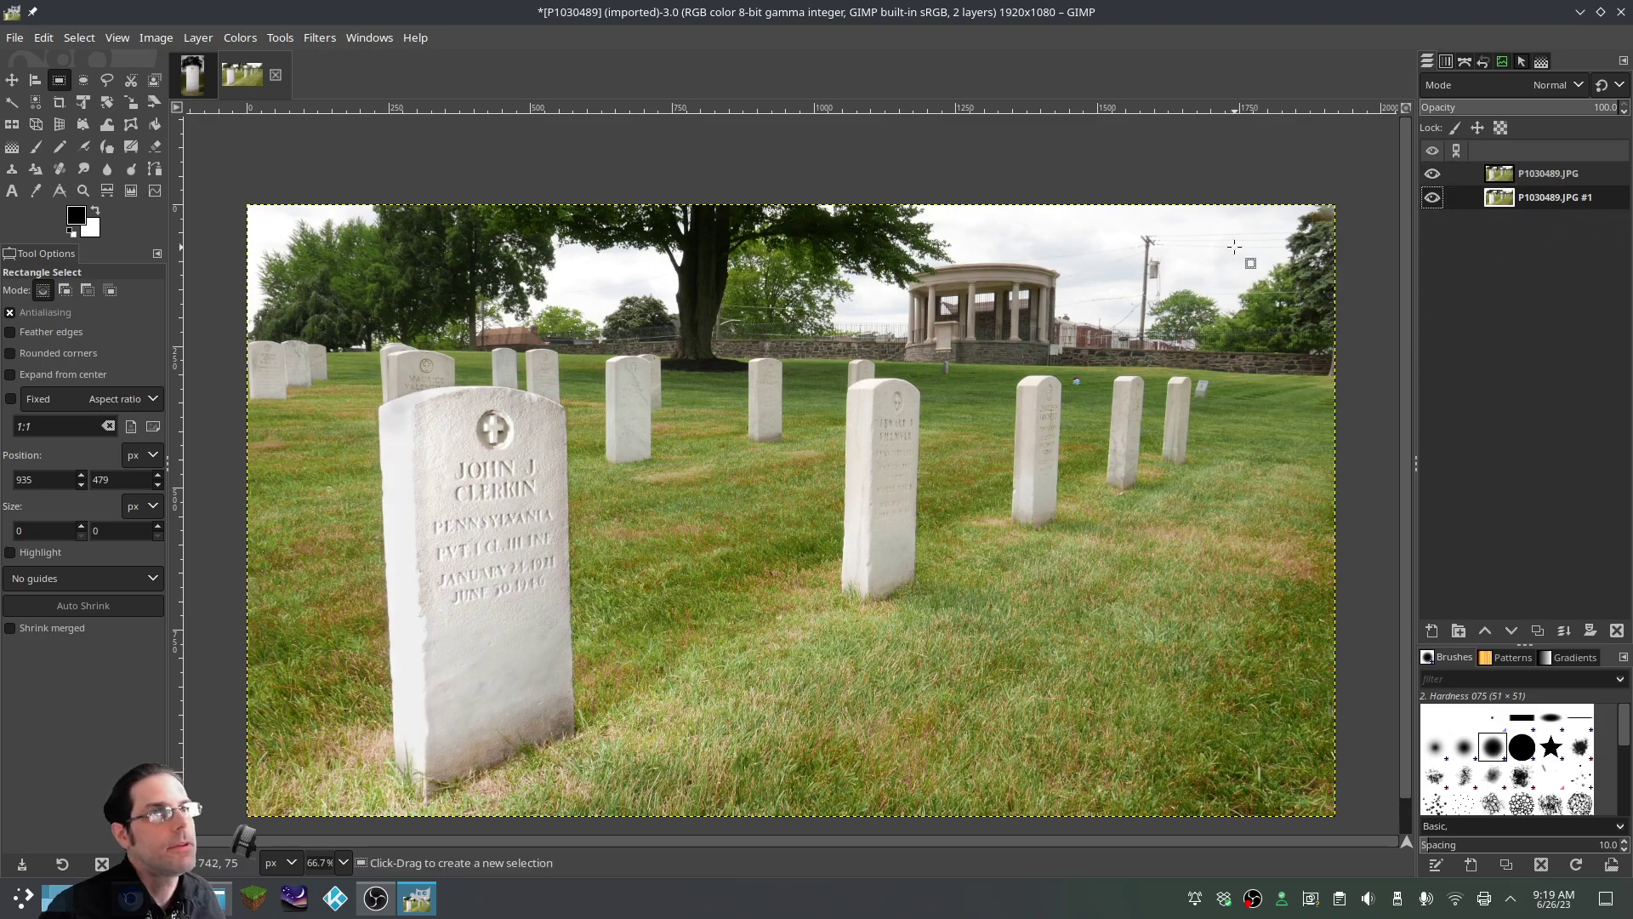
Place the unedited P1030489.JPG #1 copy below the edited layer and flip the edited layer on and off
{"action": "left_click_drag", "start_coordinate": [1433, 197], "coordinate": [1432, 175]}
{"action": "left_click", "coordinate": [1433, 175]}
{"action": "left_click", "coordinate": [1433, 175]}
{"action": "left_click", "coordinate": [1433, 175]}
{"action": "left_click", "coordinate": [1433, 175]}
{"action": "left_click", "coordinate": [1432, 175]}
{"action": "left_click", "coordinate": [1432, 175]}
{"action": "left_click", "coordinate": [1432, 176]}
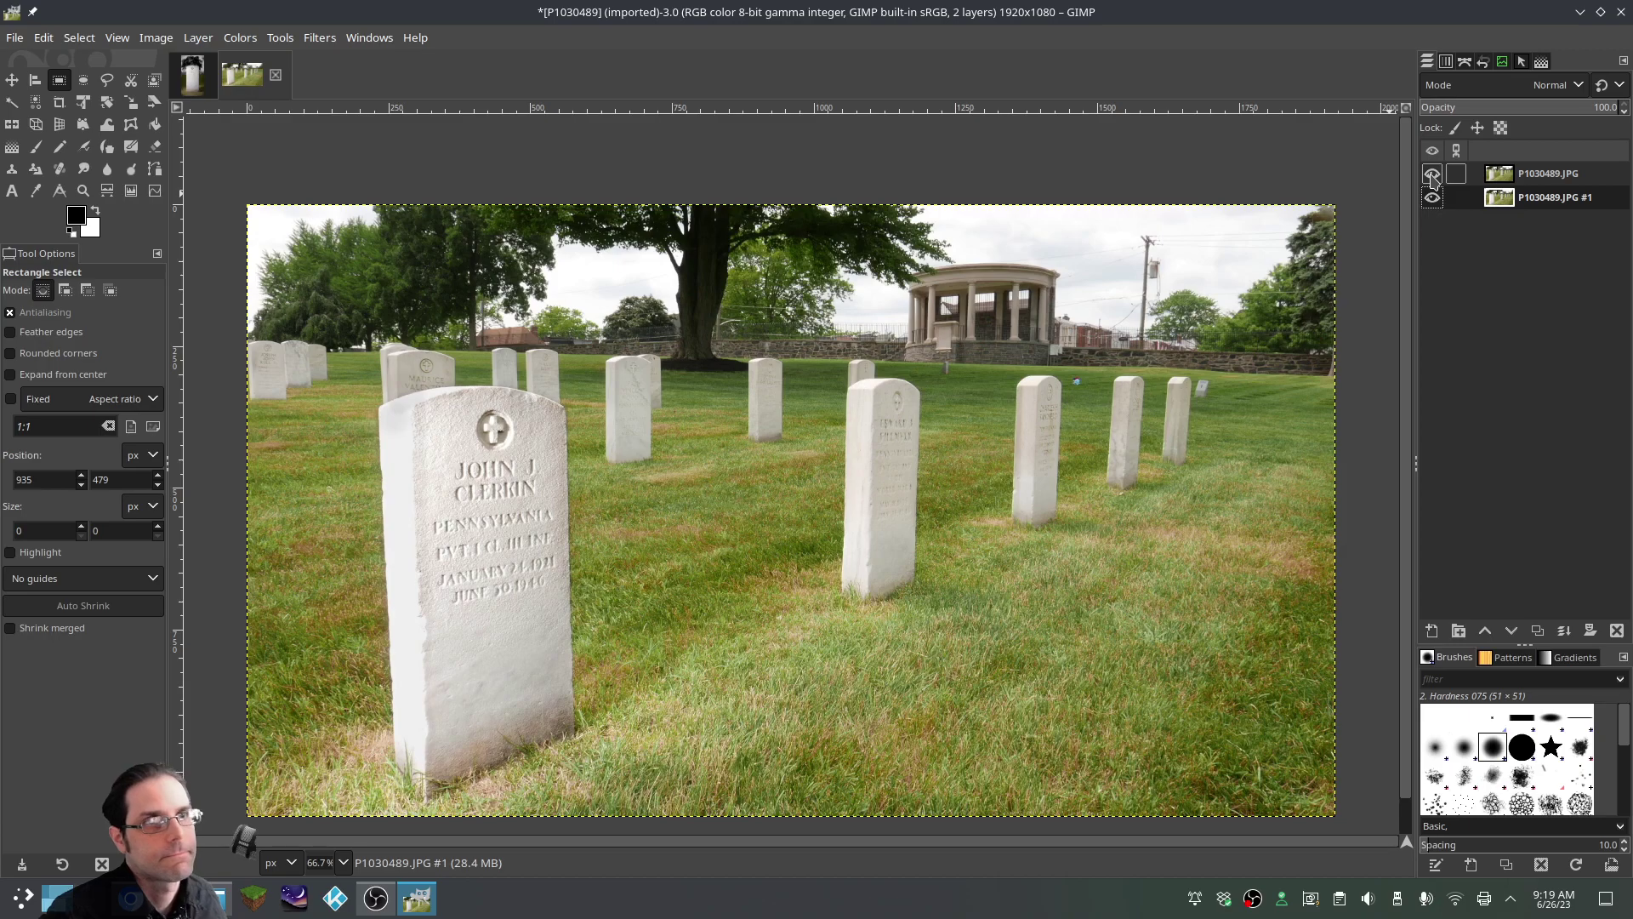
{"action": "left_click", "coordinate": [1433, 175]}
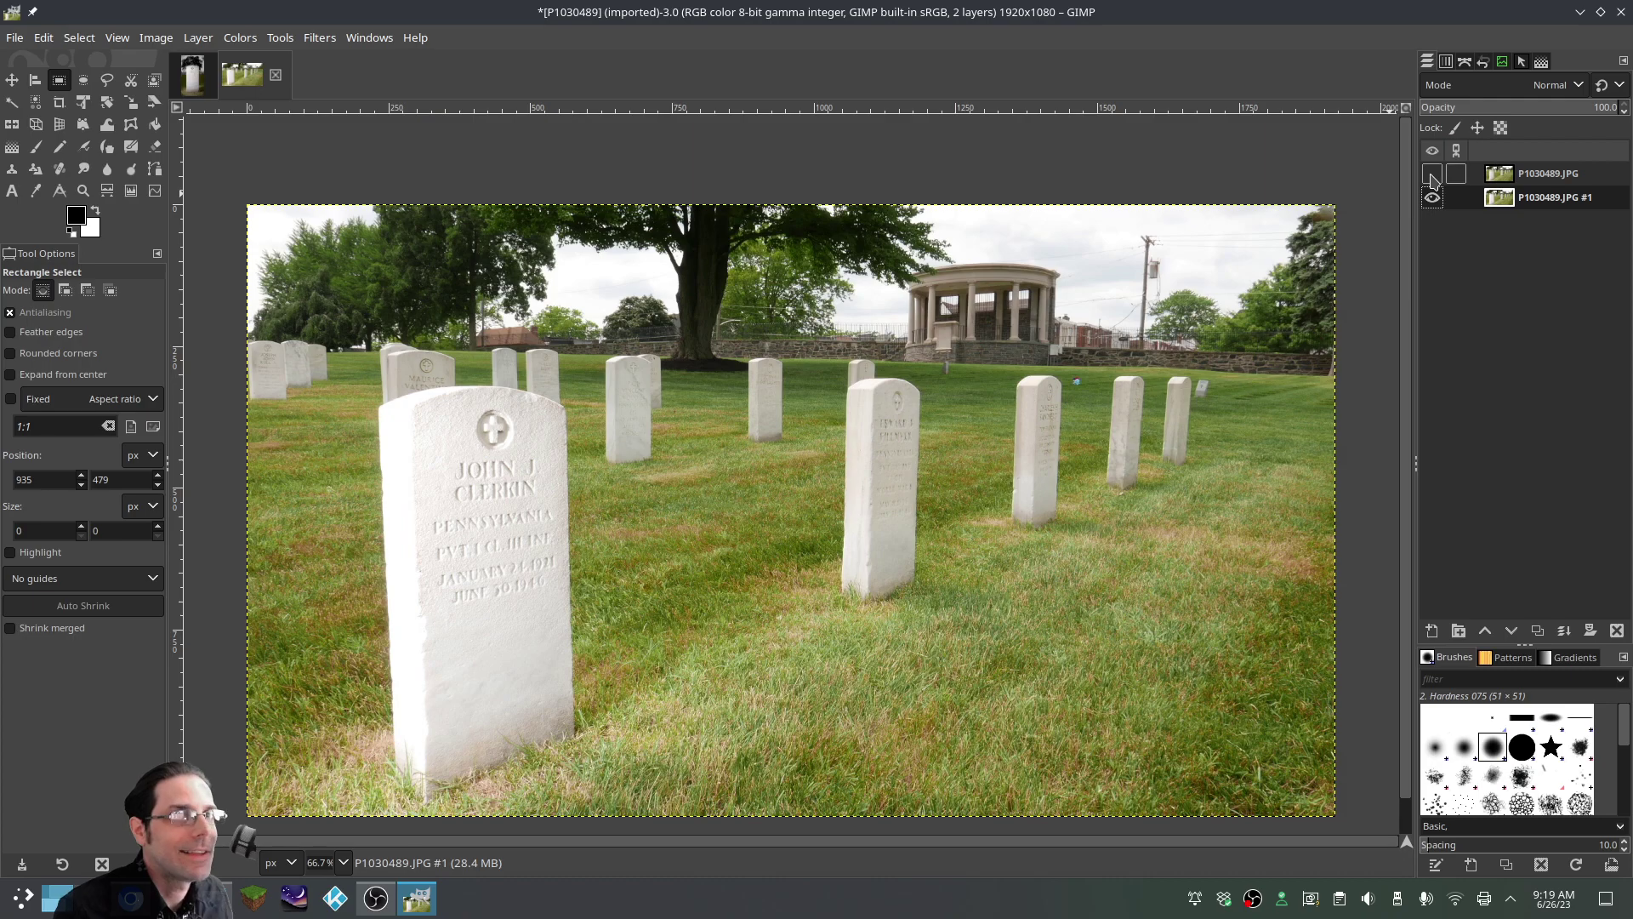
Compare again by toggling the curves-adjusted headstone layer's visibility several more times
{"action": "left_click", "coordinate": [1433, 174]}
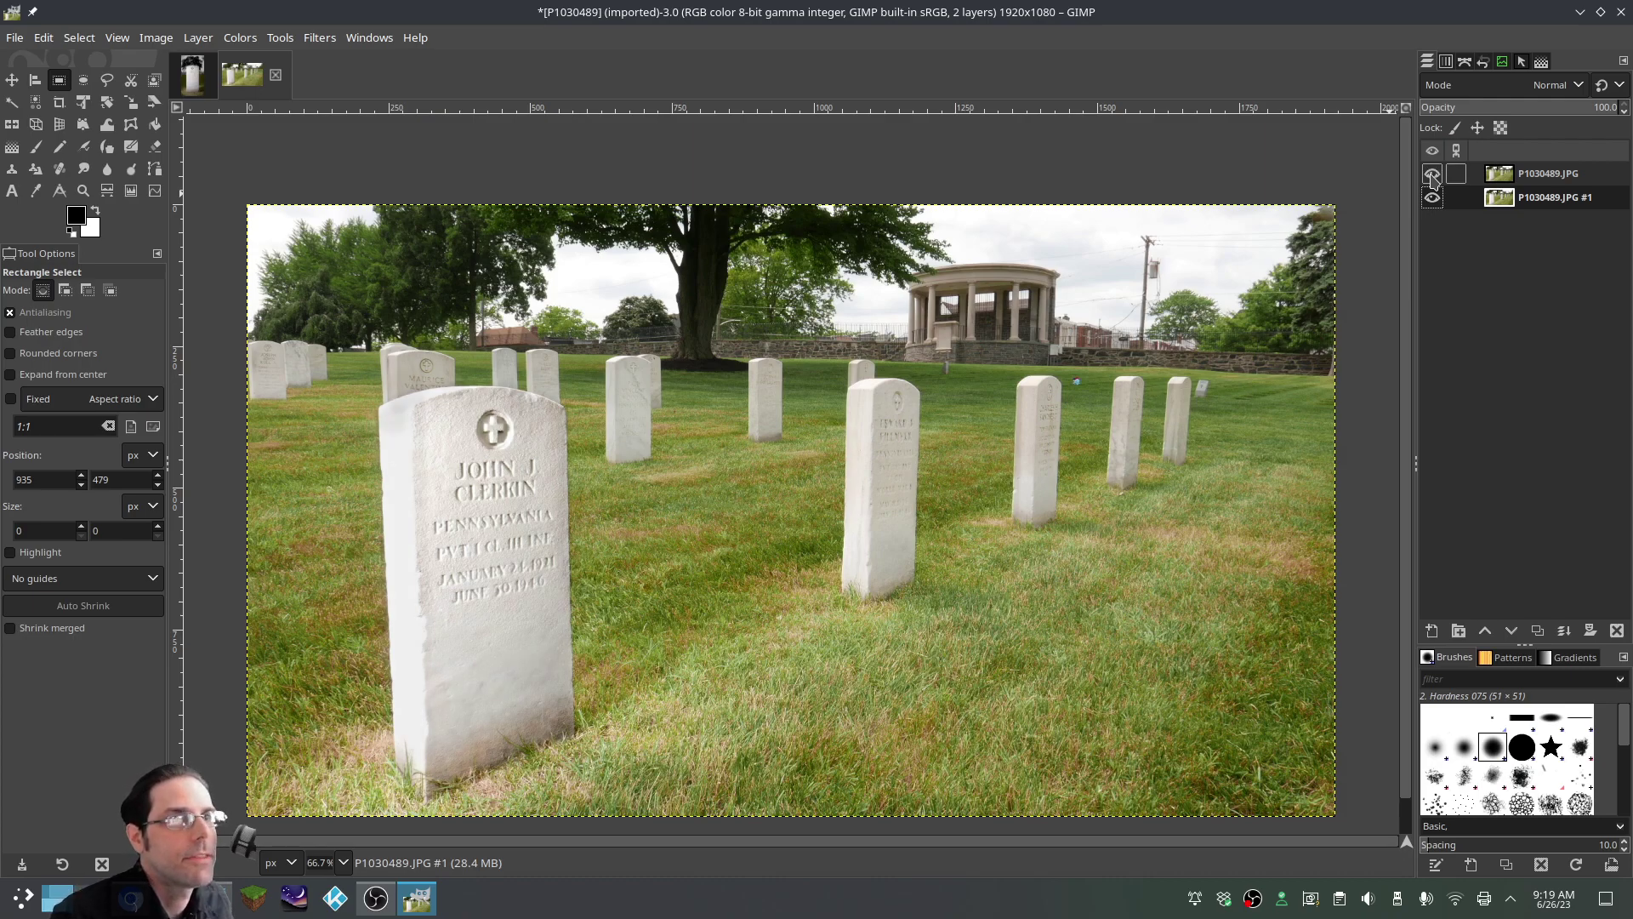
{"action": "left_click", "coordinate": [1432, 174]}
{"action": "left_click", "coordinate": [1433, 175]}
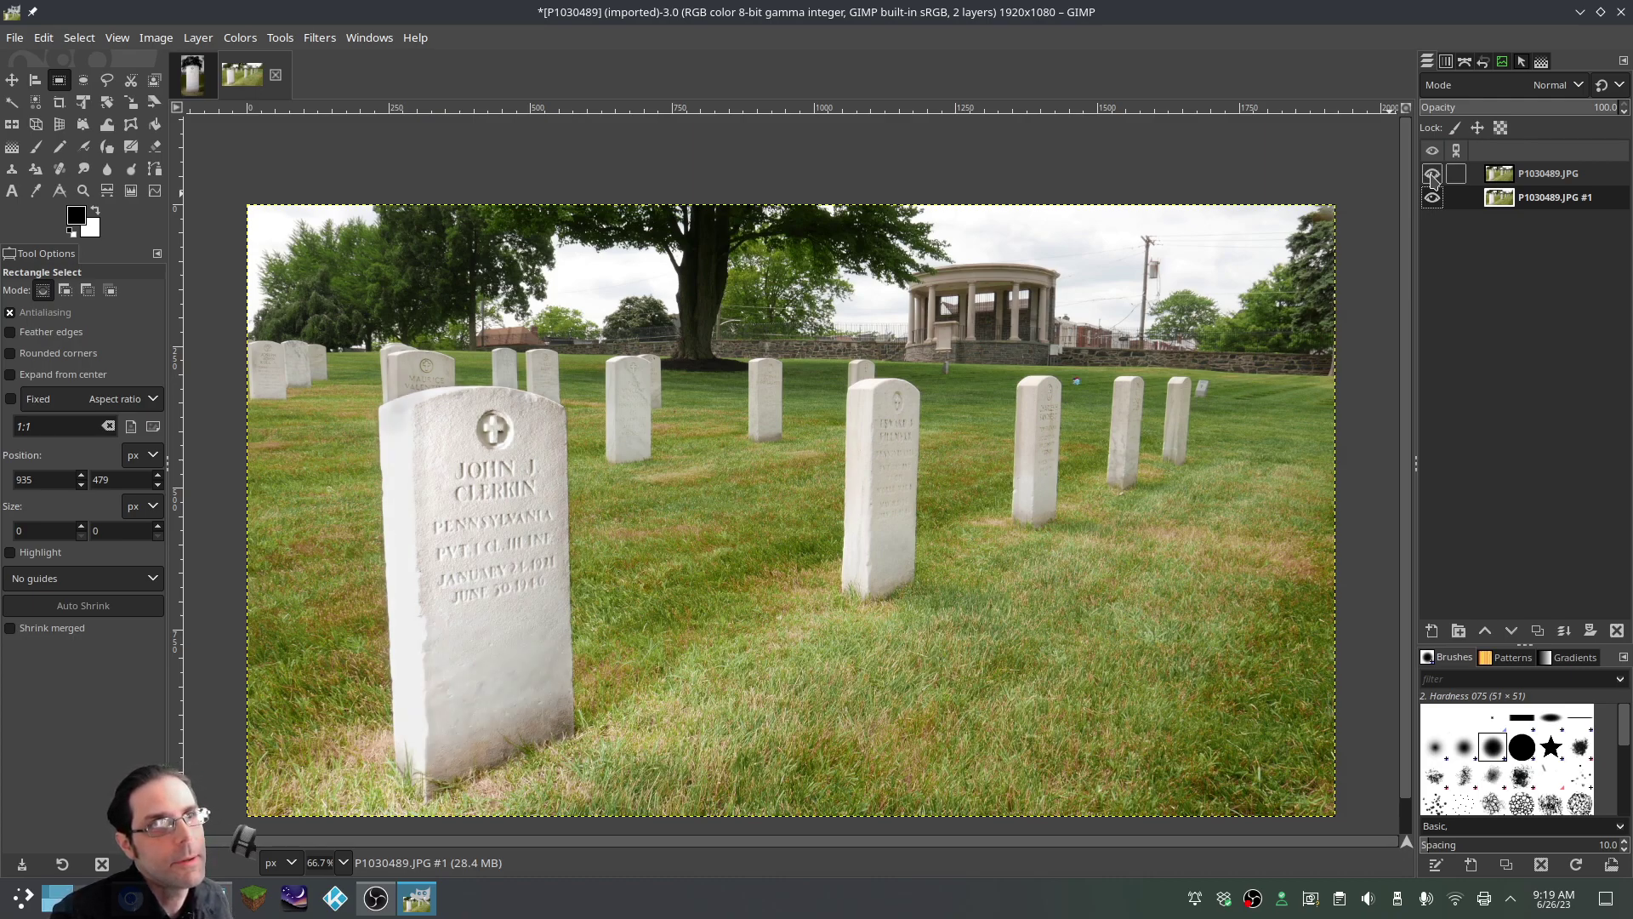
{"action": "left_click", "coordinate": [1433, 174]}
{"action": "left_click", "coordinate": [1433, 174]}
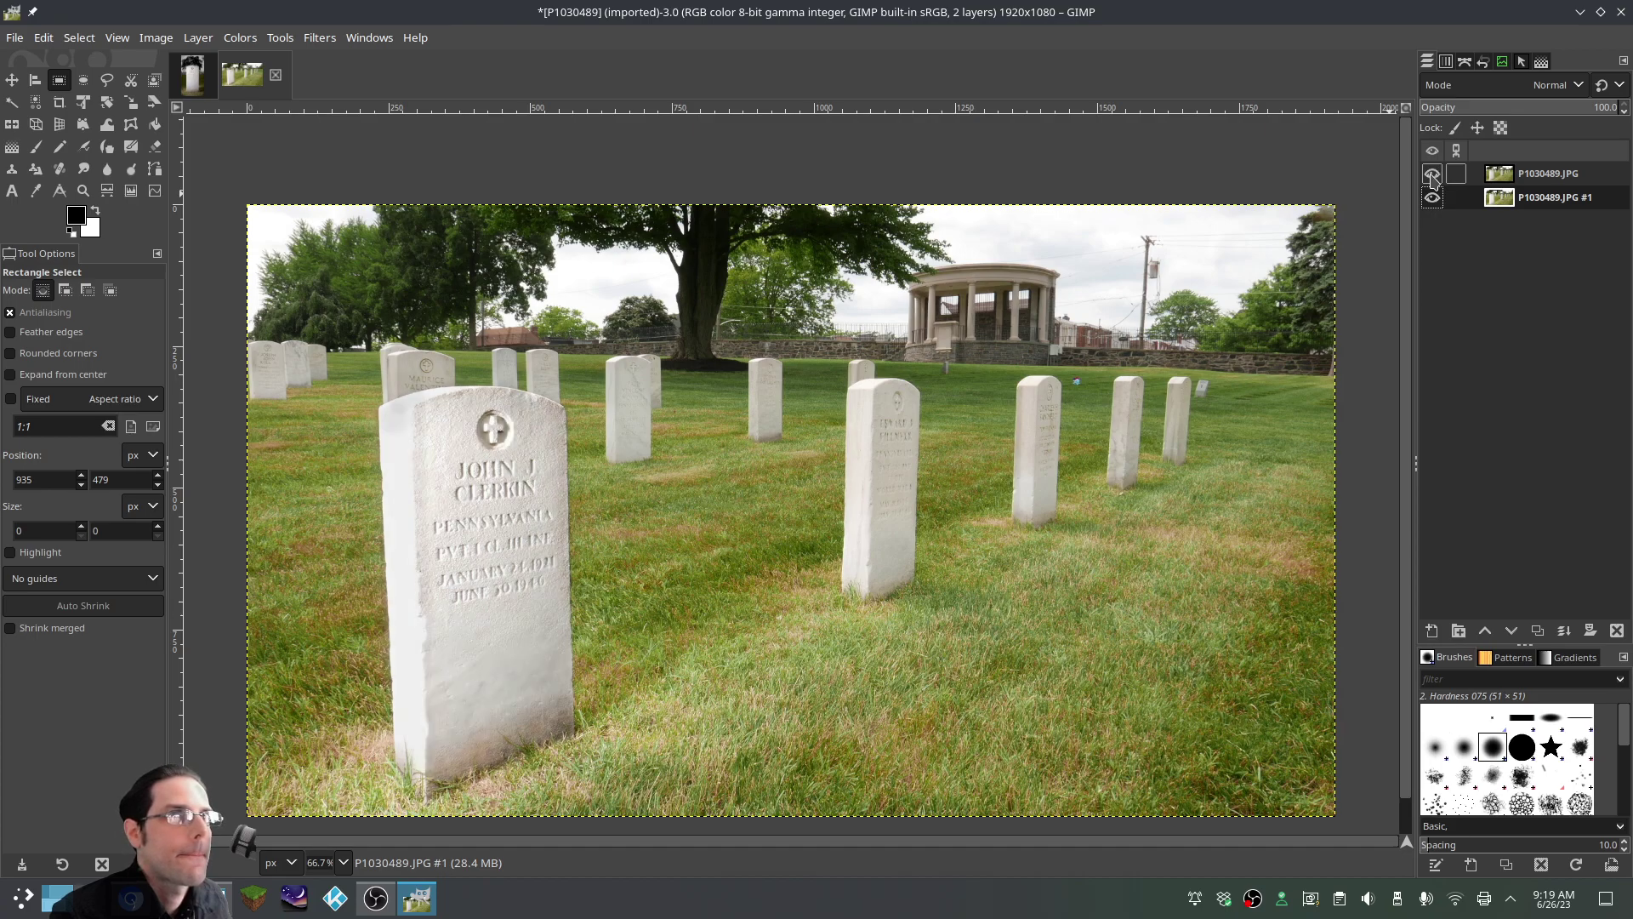
{"action": "left_click", "coordinate": [1433, 175]}
{"action": "left_click", "coordinate": [1433, 174]}
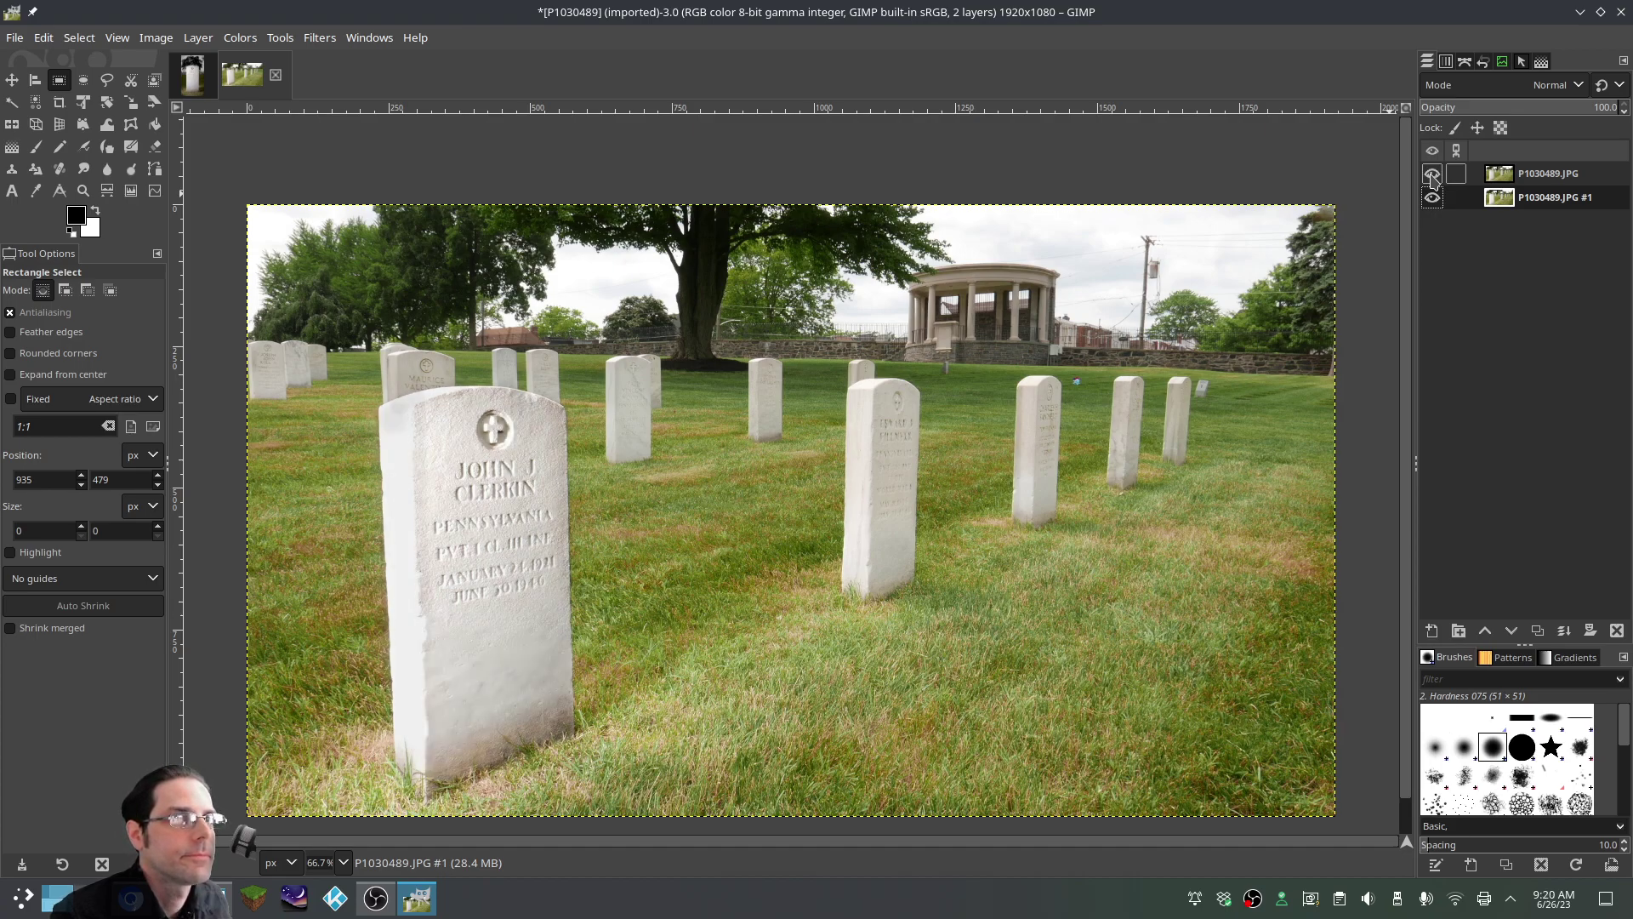
{"action": "left_click", "coordinate": [1433, 174]}
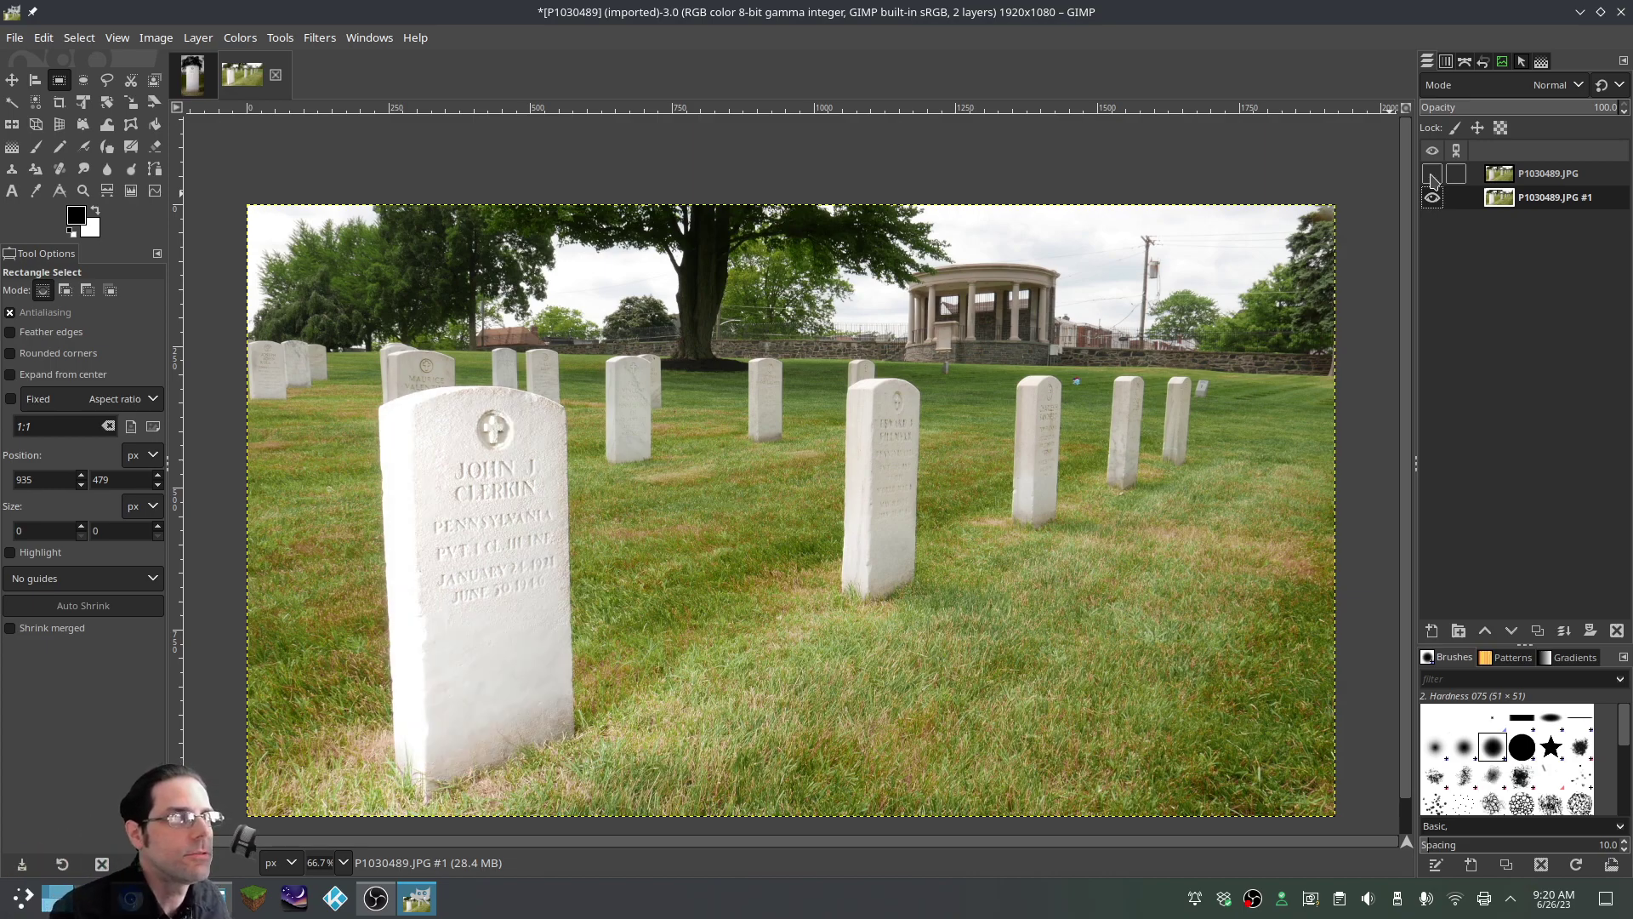
{"action": "left_click", "coordinate": [1433, 174]}
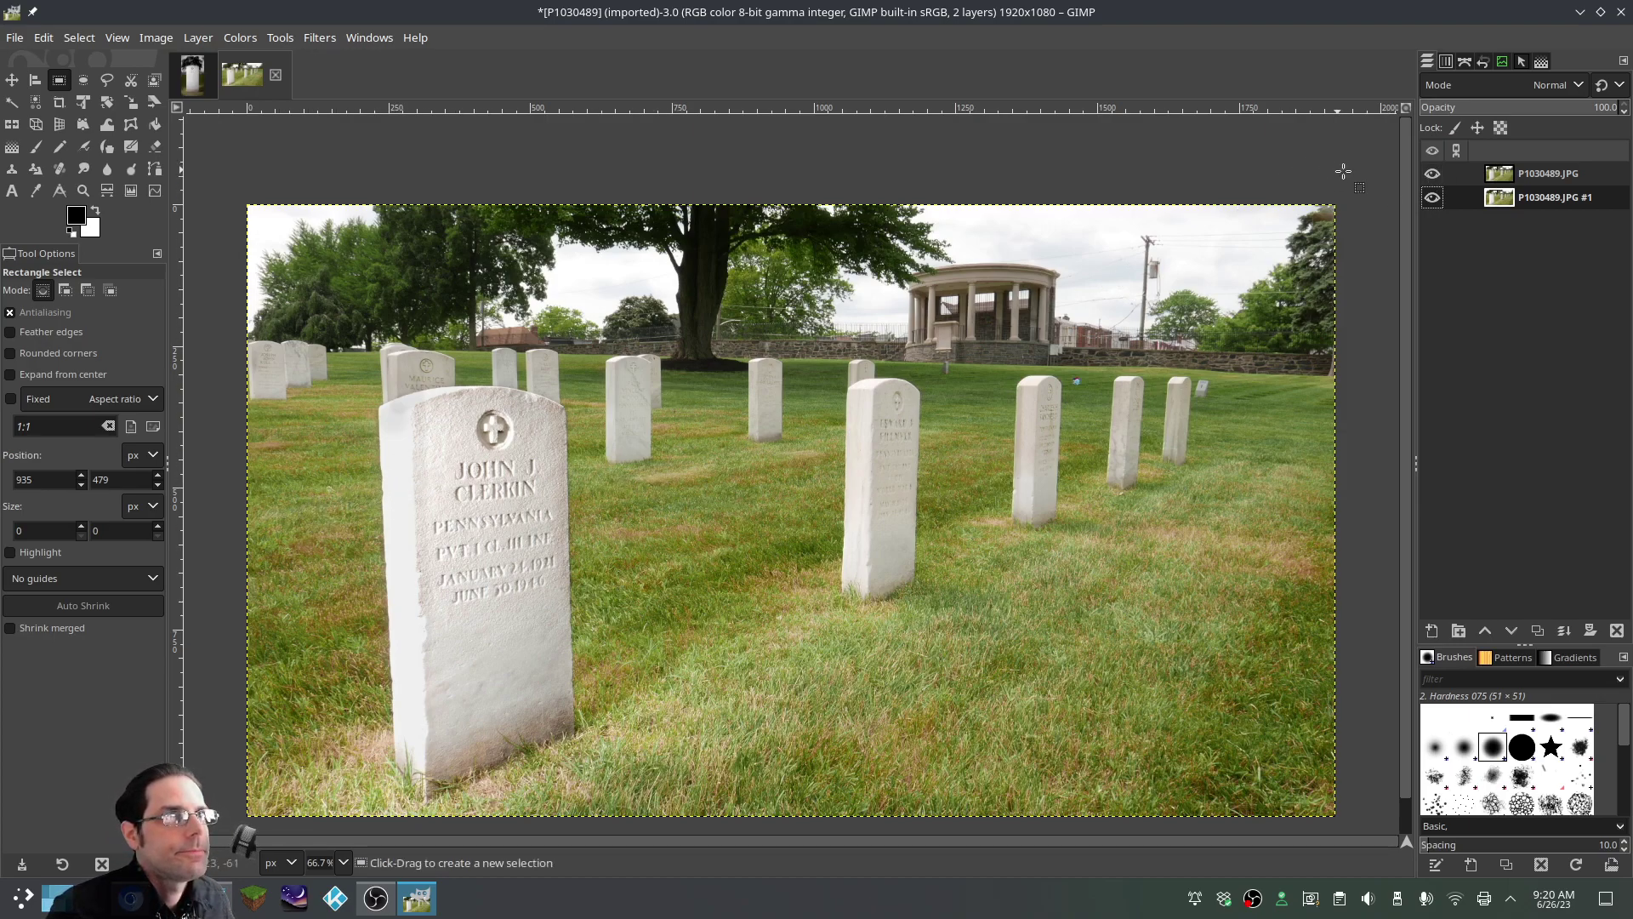
Zoom the tombstone to 200% and make white the foreground colour
{"action": "right_click", "coordinate": [1534, 202]}
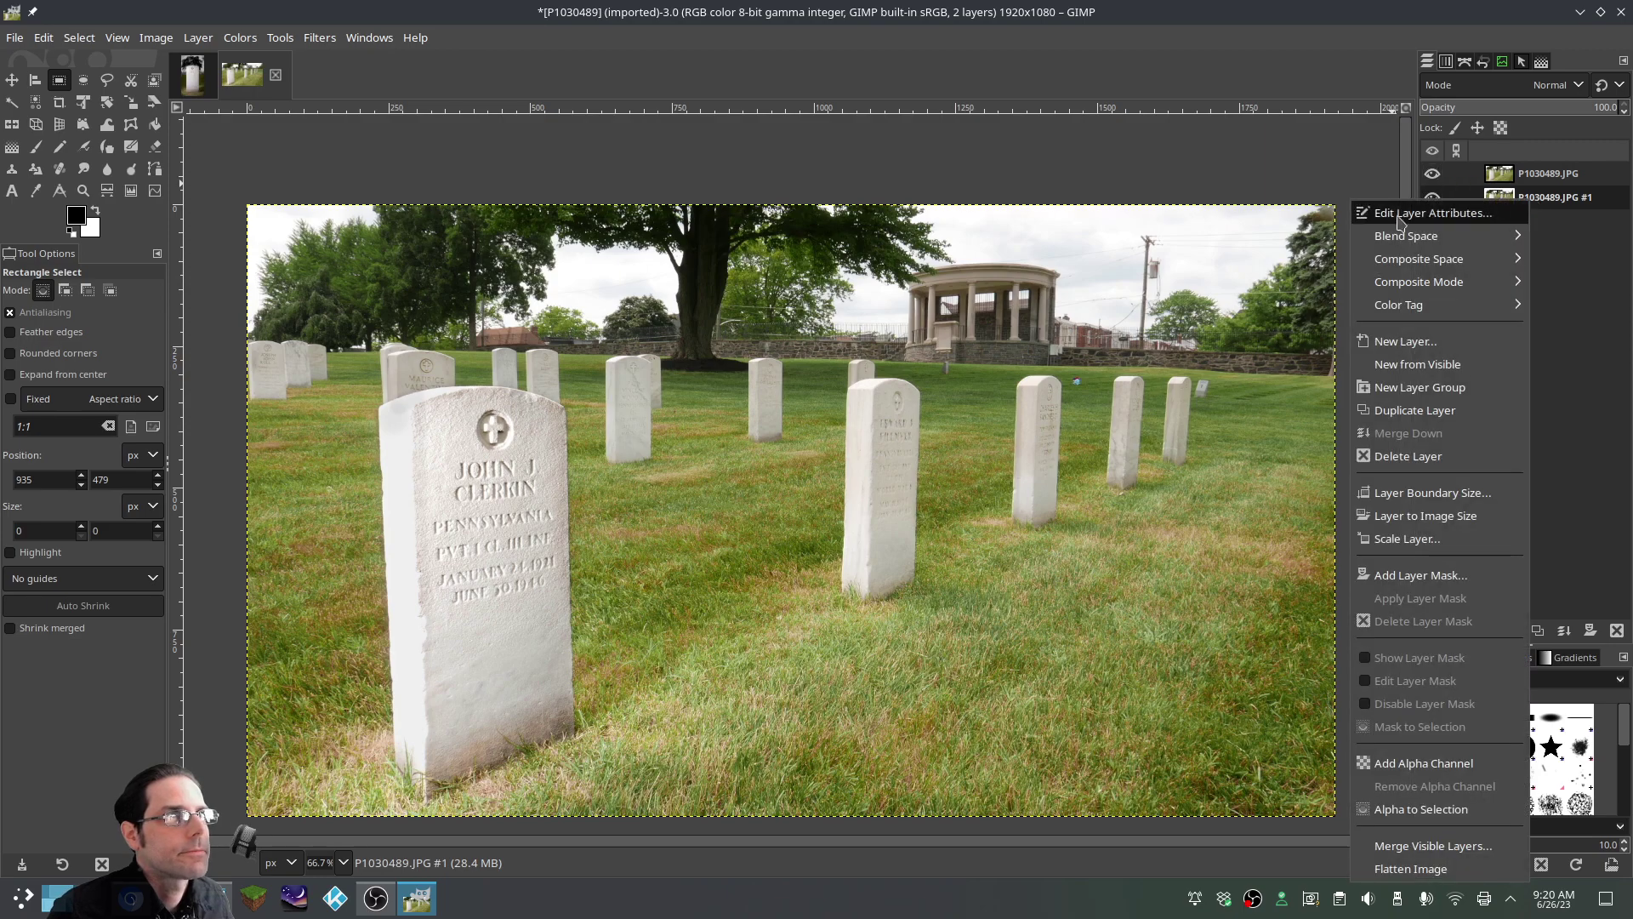
{"action": "left_click", "coordinate": [1584, 370]}
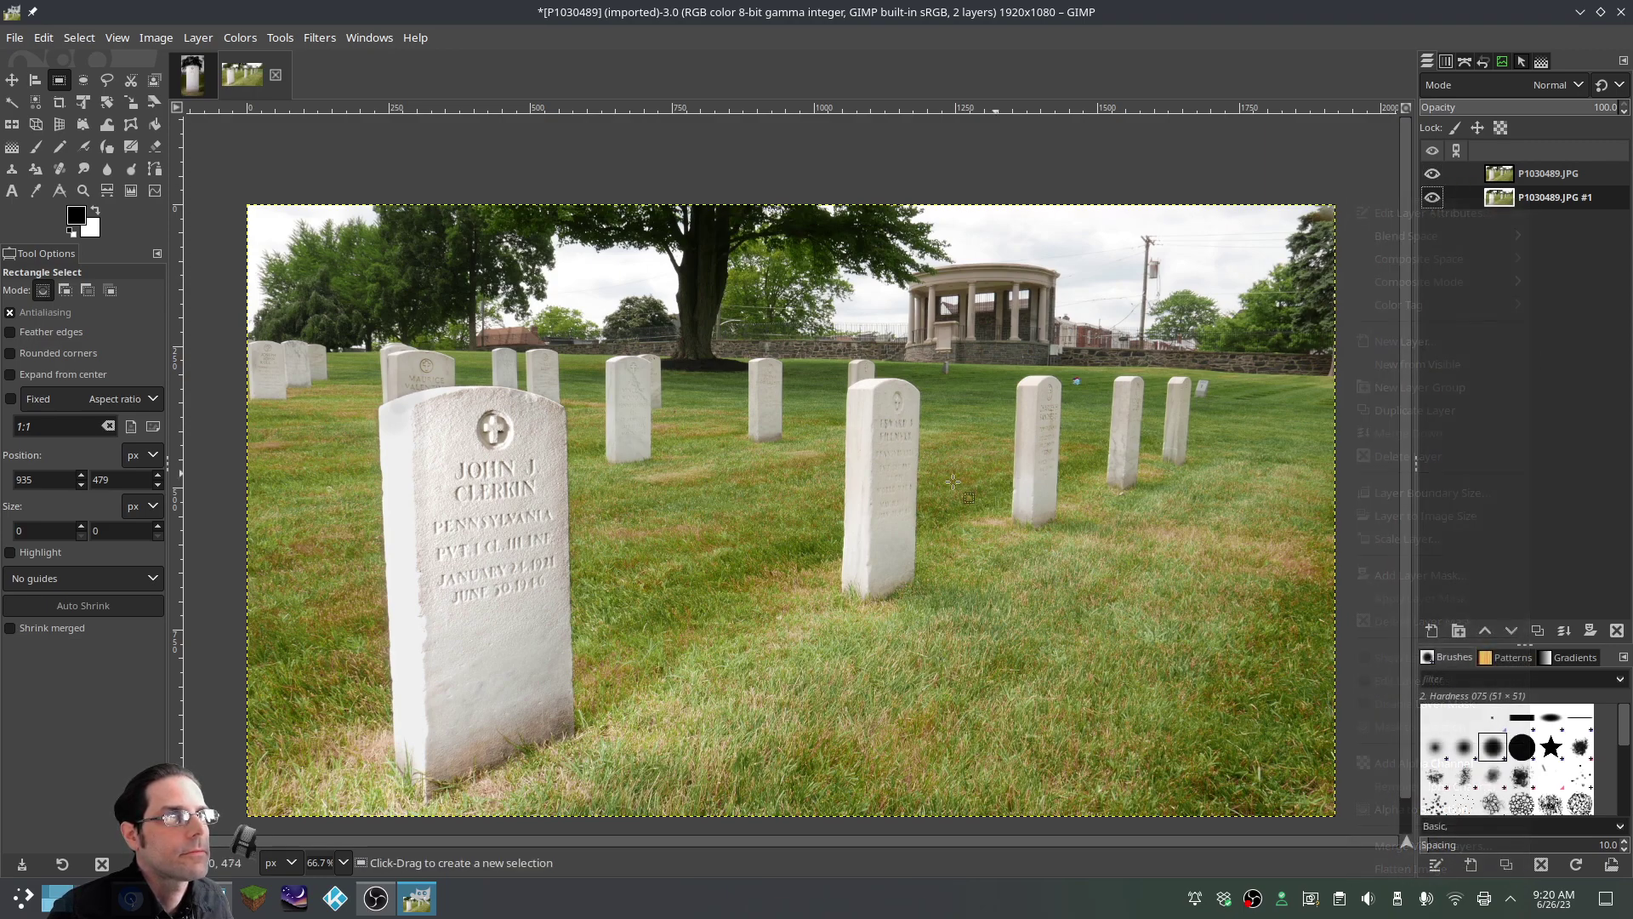
{"action": "key", "text": "2"}
{"action": "left_click_drag", "start_coordinate": [882, 848], "coordinate": [652, 848]}
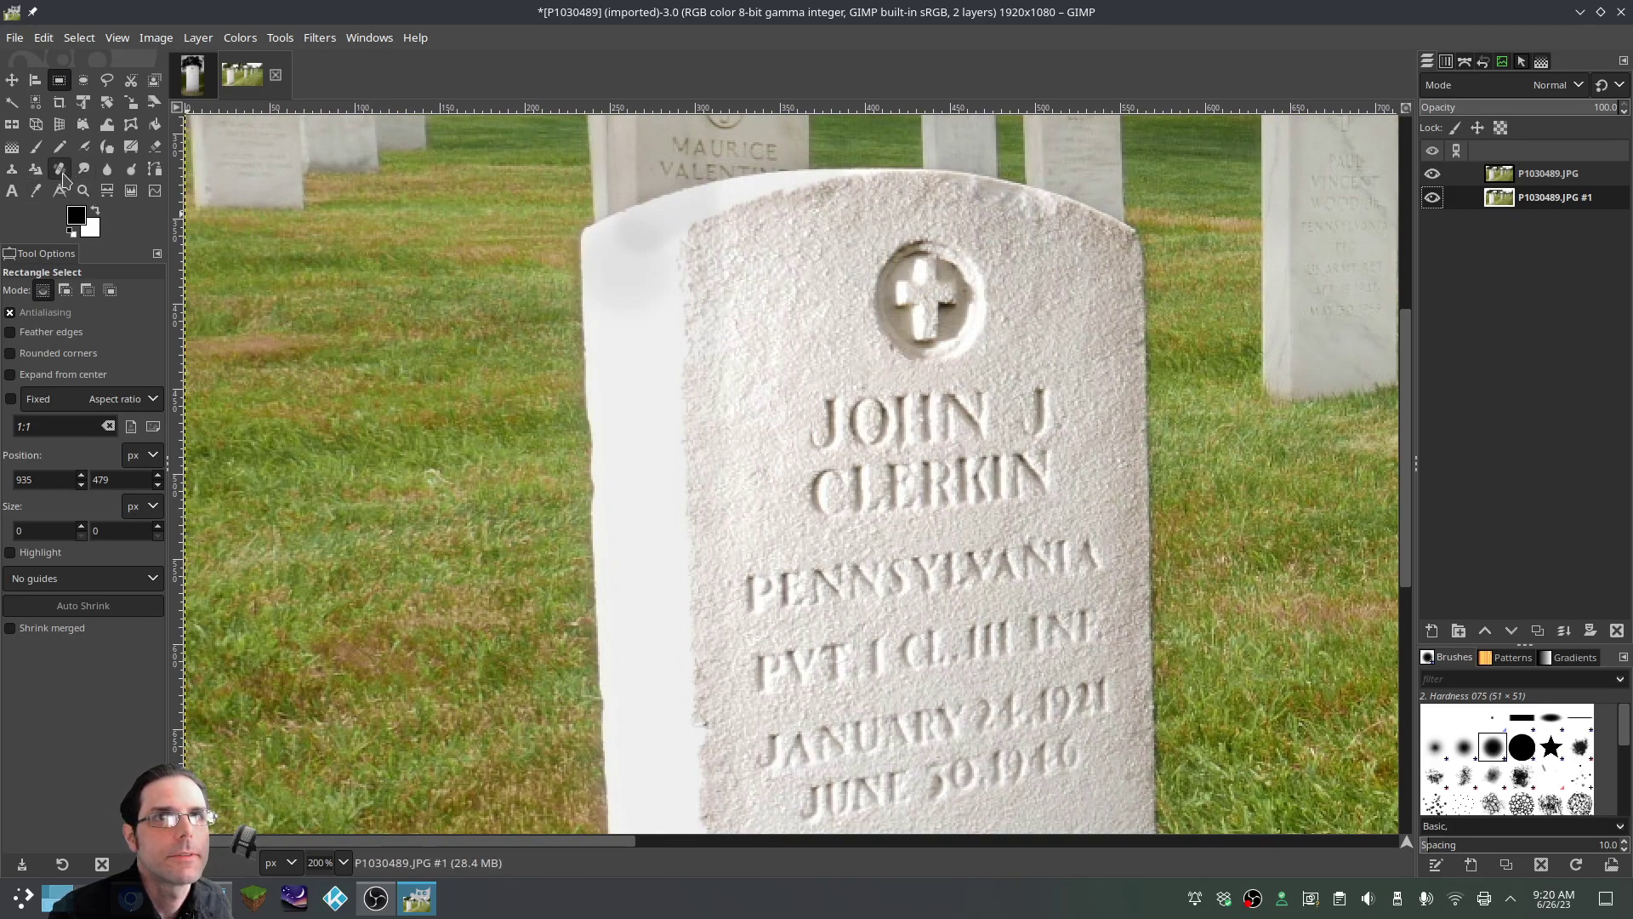
{"action": "left_click", "coordinate": [95, 211]}
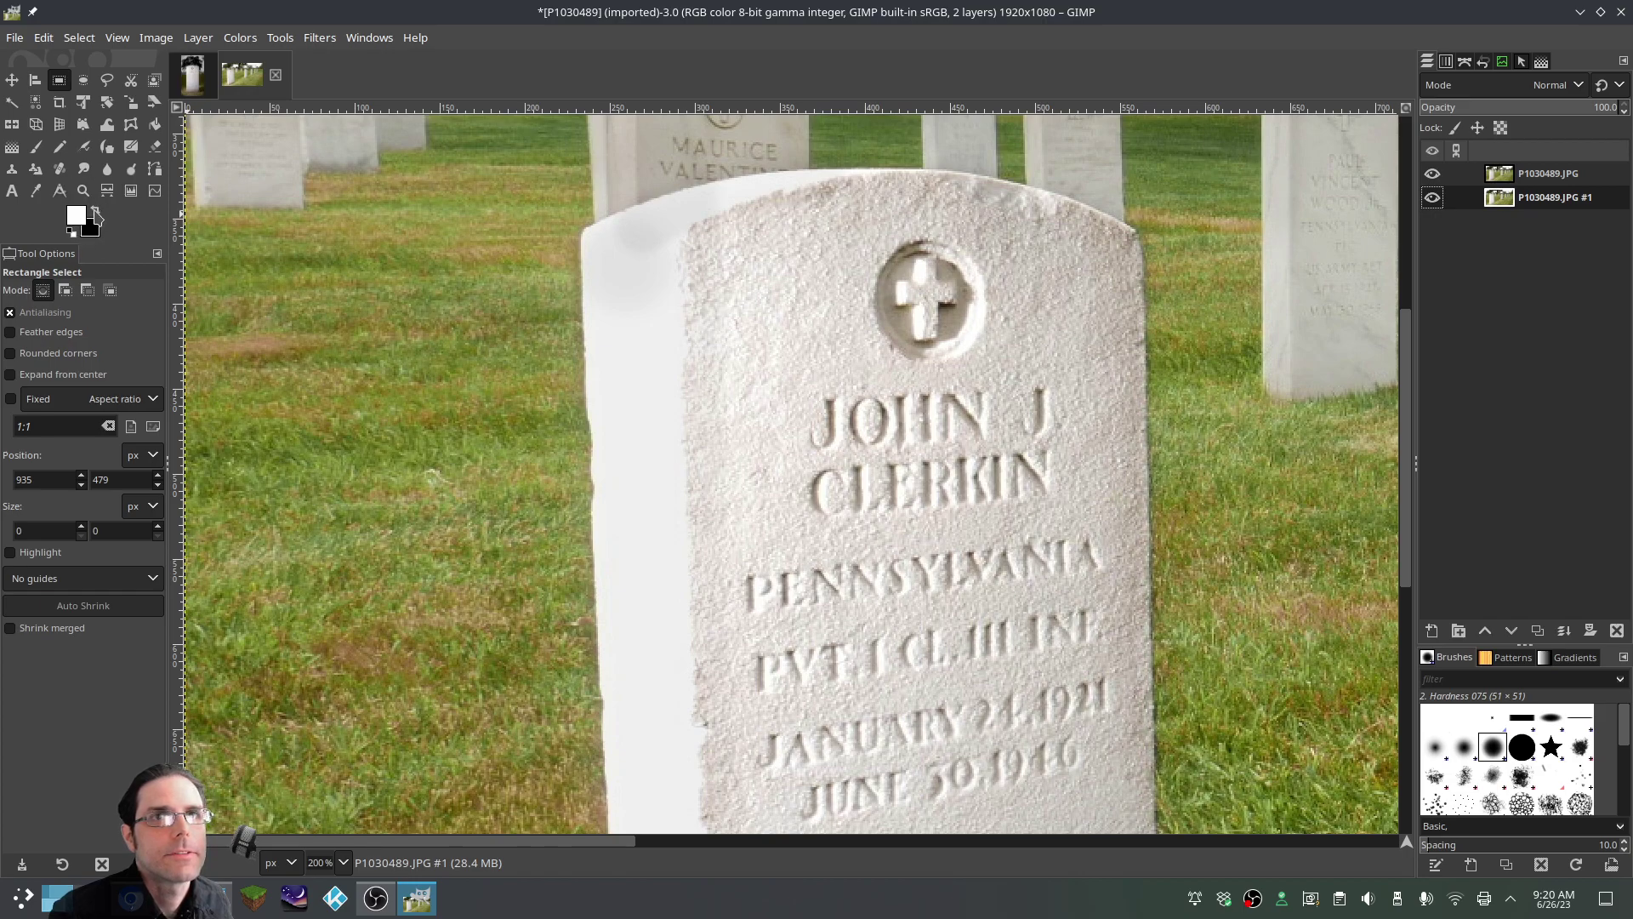
{"action": "left_click", "coordinate": [15, 147]}
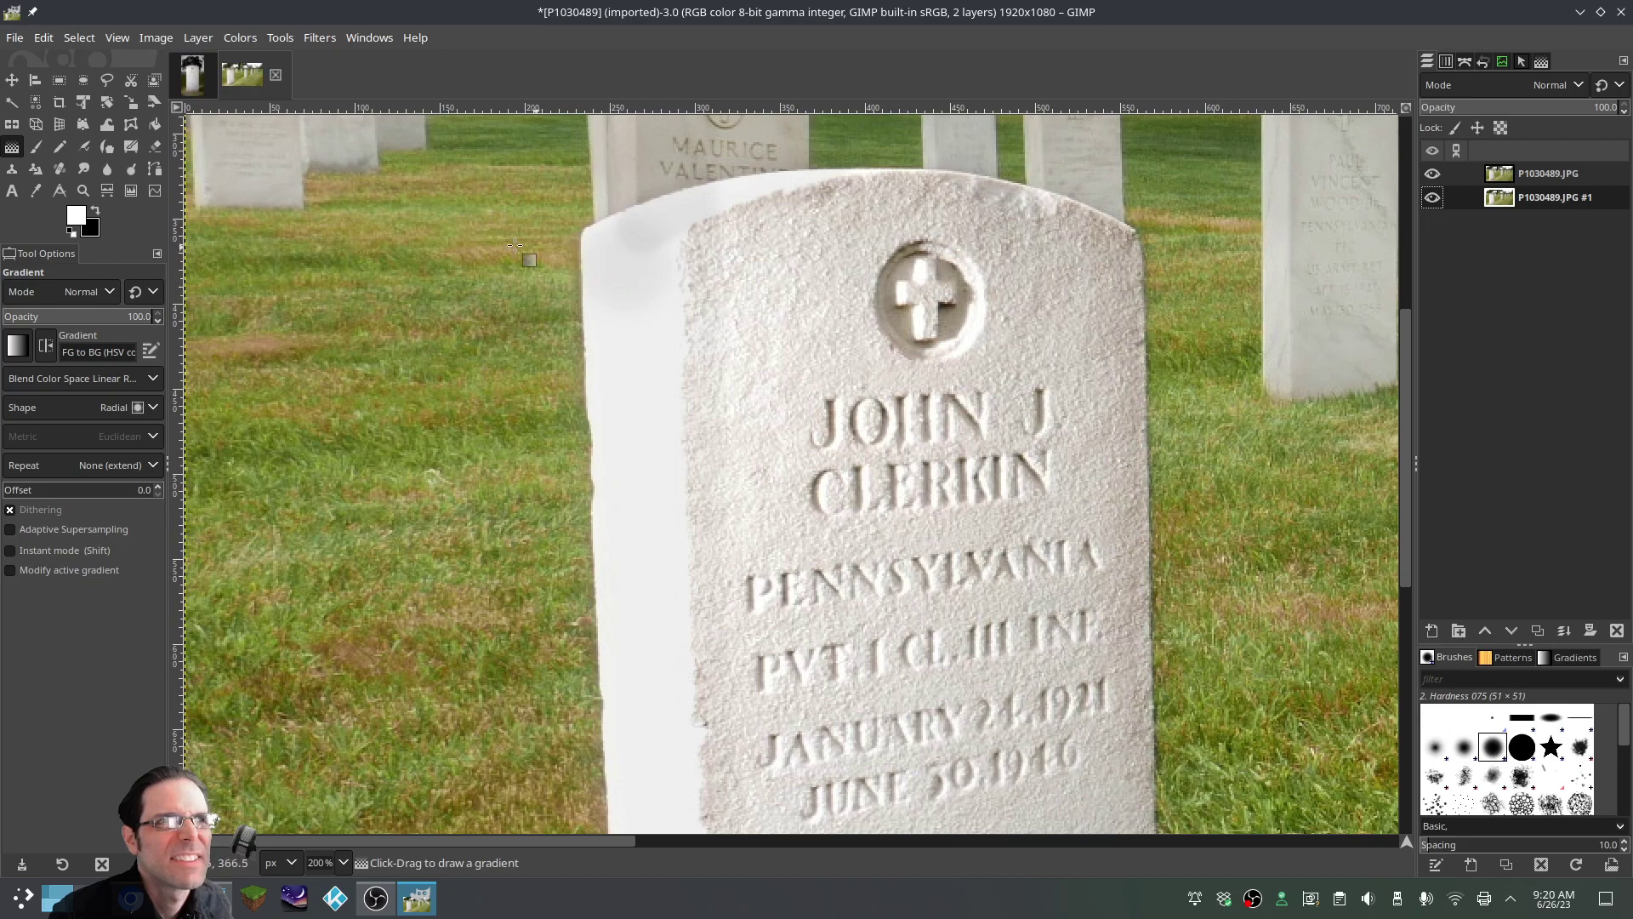
Paintbrush white over the stone's upper-left edge, raising opacity to 73.3 then 86.3
{"action": "left_click", "coordinate": [36, 147]}
{"action": "left_click_drag", "start_coordinate": [647, 294], "coordinate": [642, 256]}
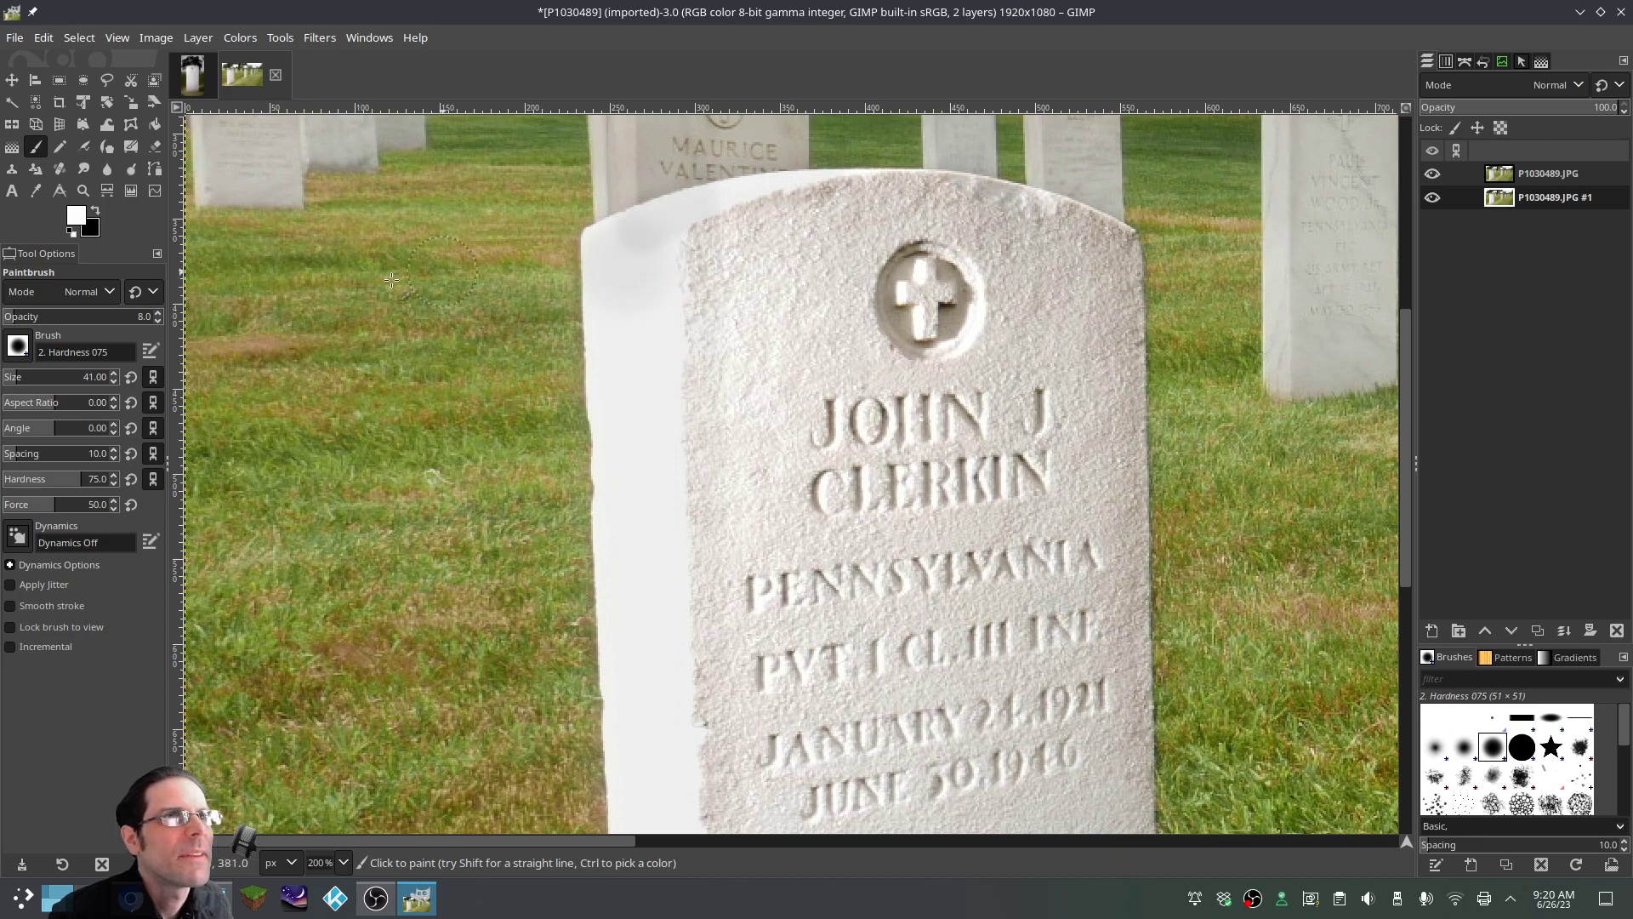
{"action": "left_click", "coordinate": [113, 316]}
{"action": "mouse_move", "coordinate": [600, 298]}
{"action": "left_mouse_down"}
{"action": "mouse_move", "coordinate": [634, 257]}
{"action": "mouse_move", "coordinate": [619, 252]}
{"action": "mouse_move", "coordinate": [644, 249]}
{"action": "mouse_move", "coordinate": [654, 290]}
{"action": "mouse_move", "coordinate": [656, 247]}
{"action": "left_mouse_up"}
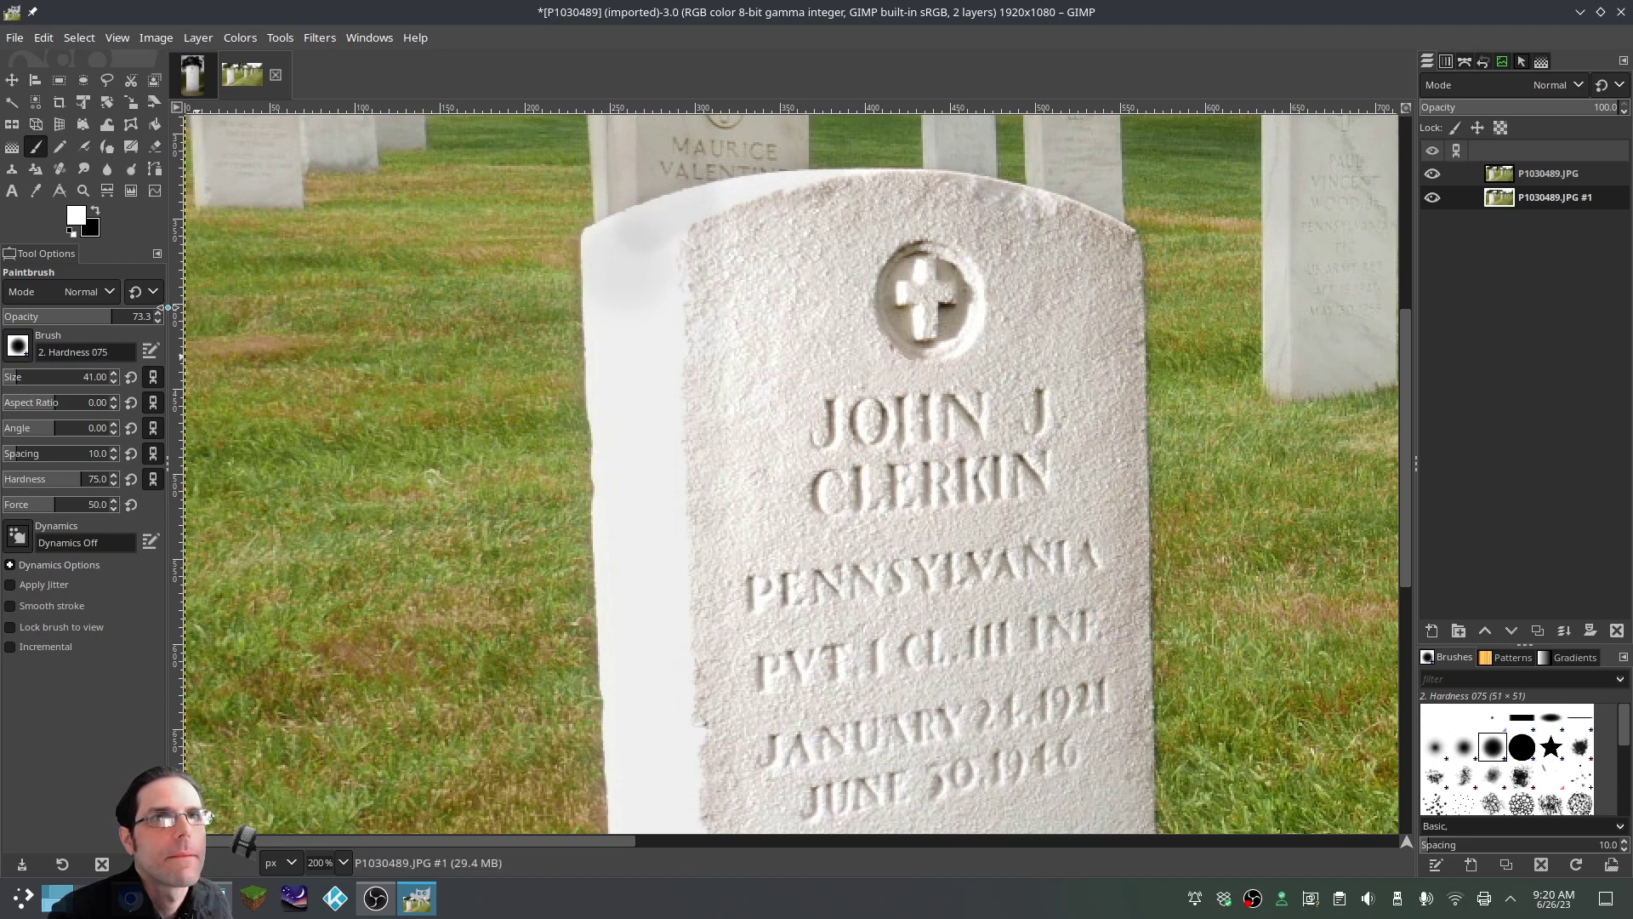
{"action": "left_click", "coordinate": [160, 315]}
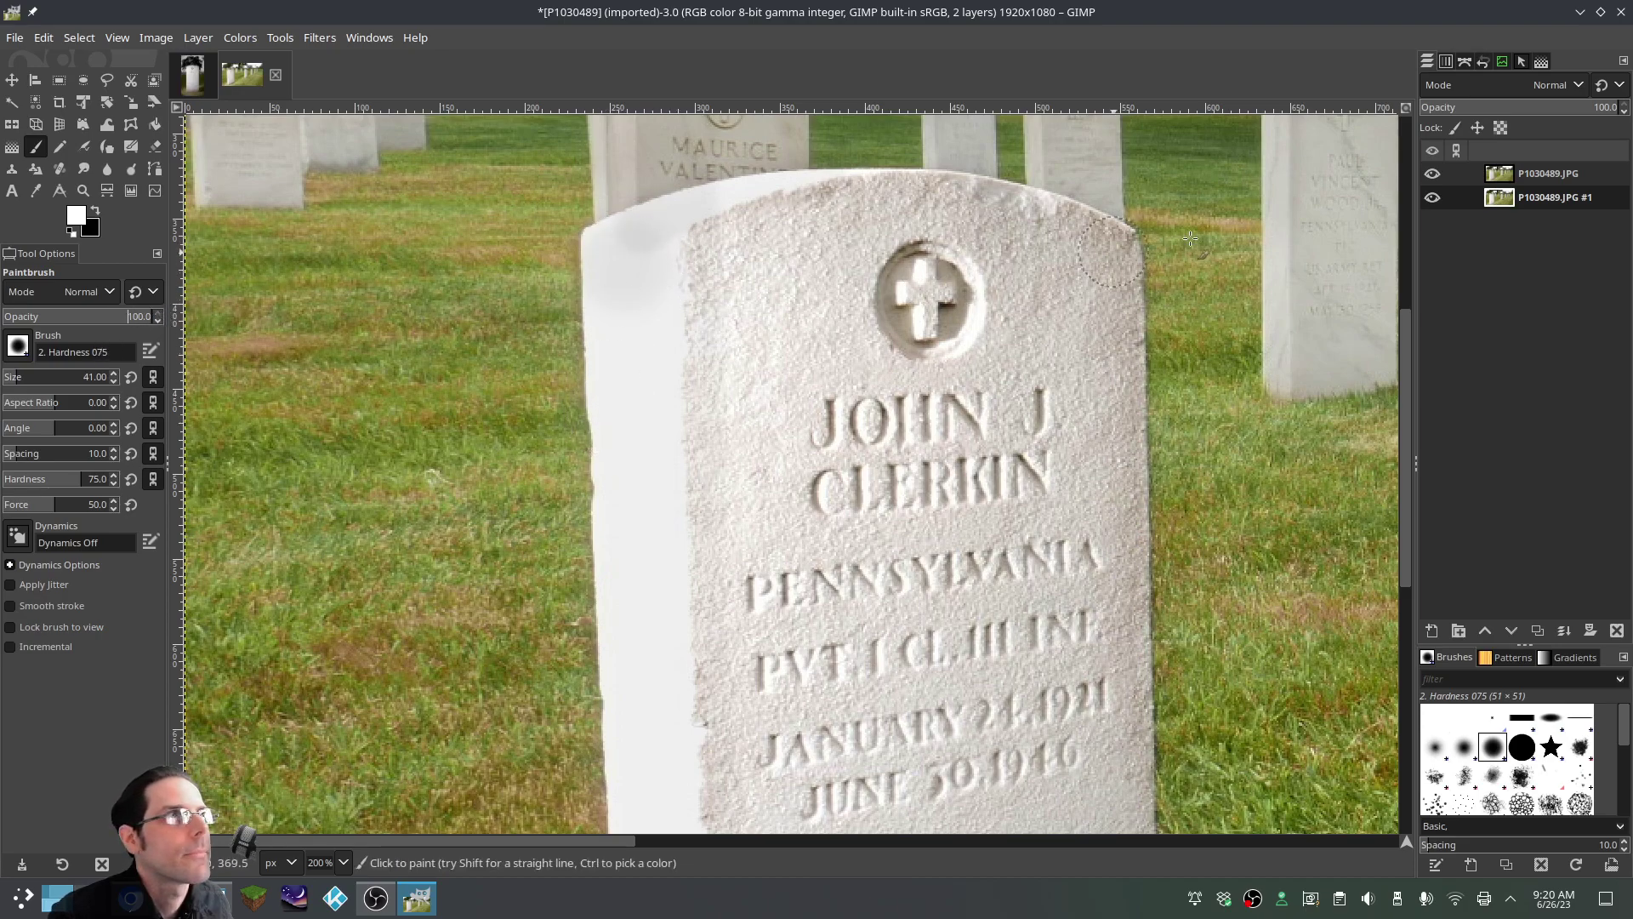
Show the edited top layer, hide the unedited copy, and undo an over-strong white dab
{"action": "left_click", "coordinate": [1435, 175]}
{"action": "left_click", "coordinate": [1478, 175]}
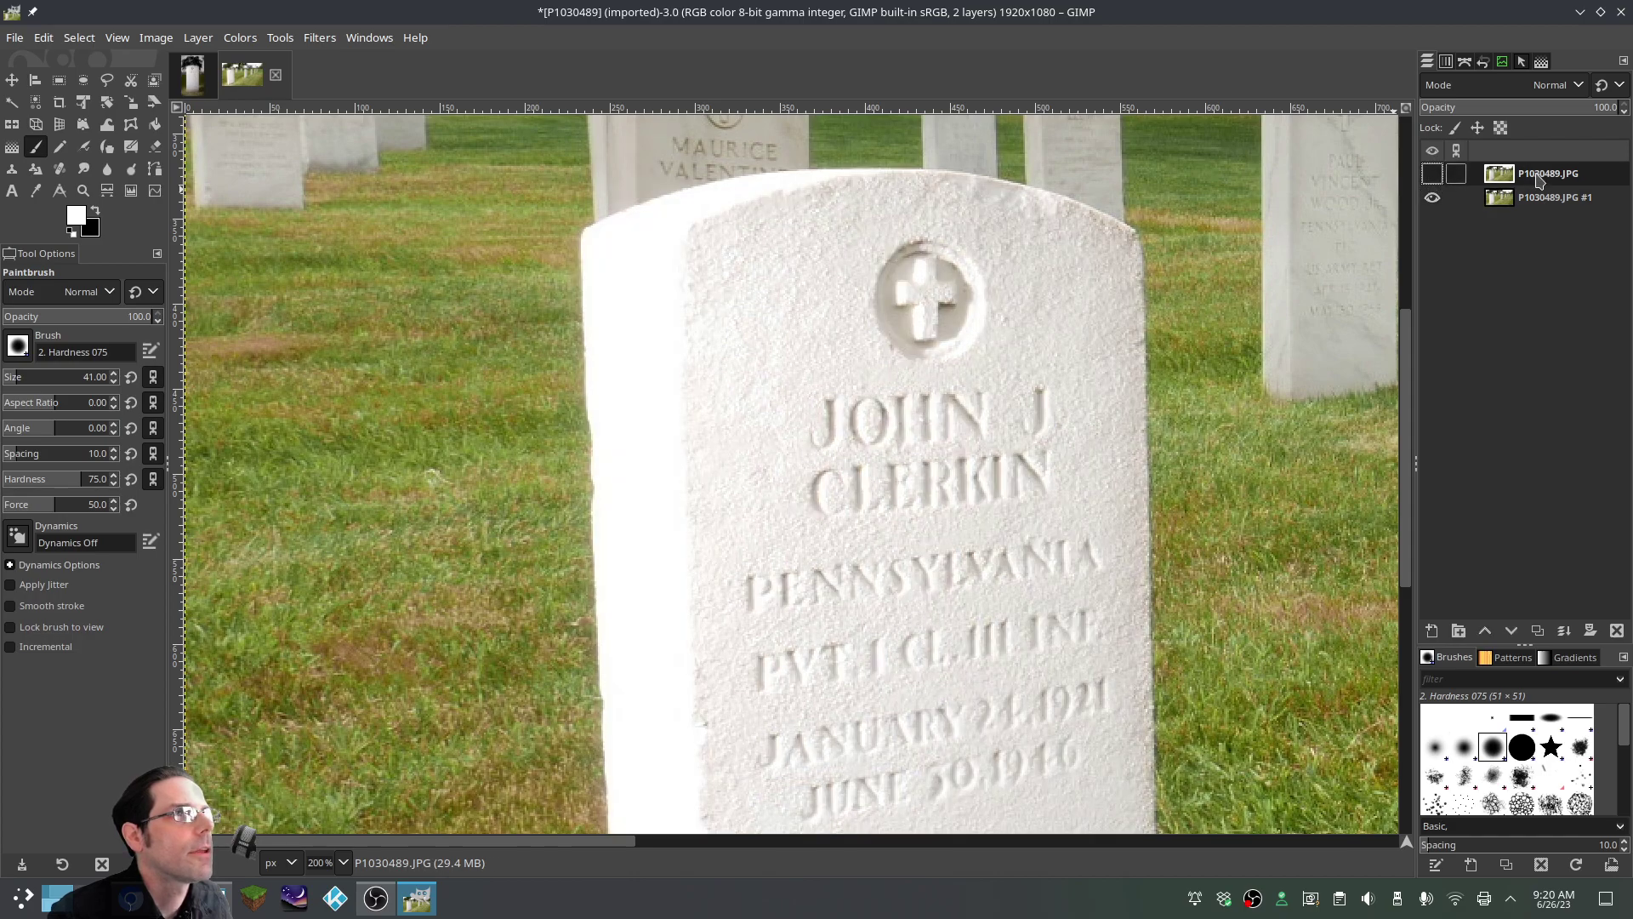
{"action": "left_click", "coordinate": [655, 333]}
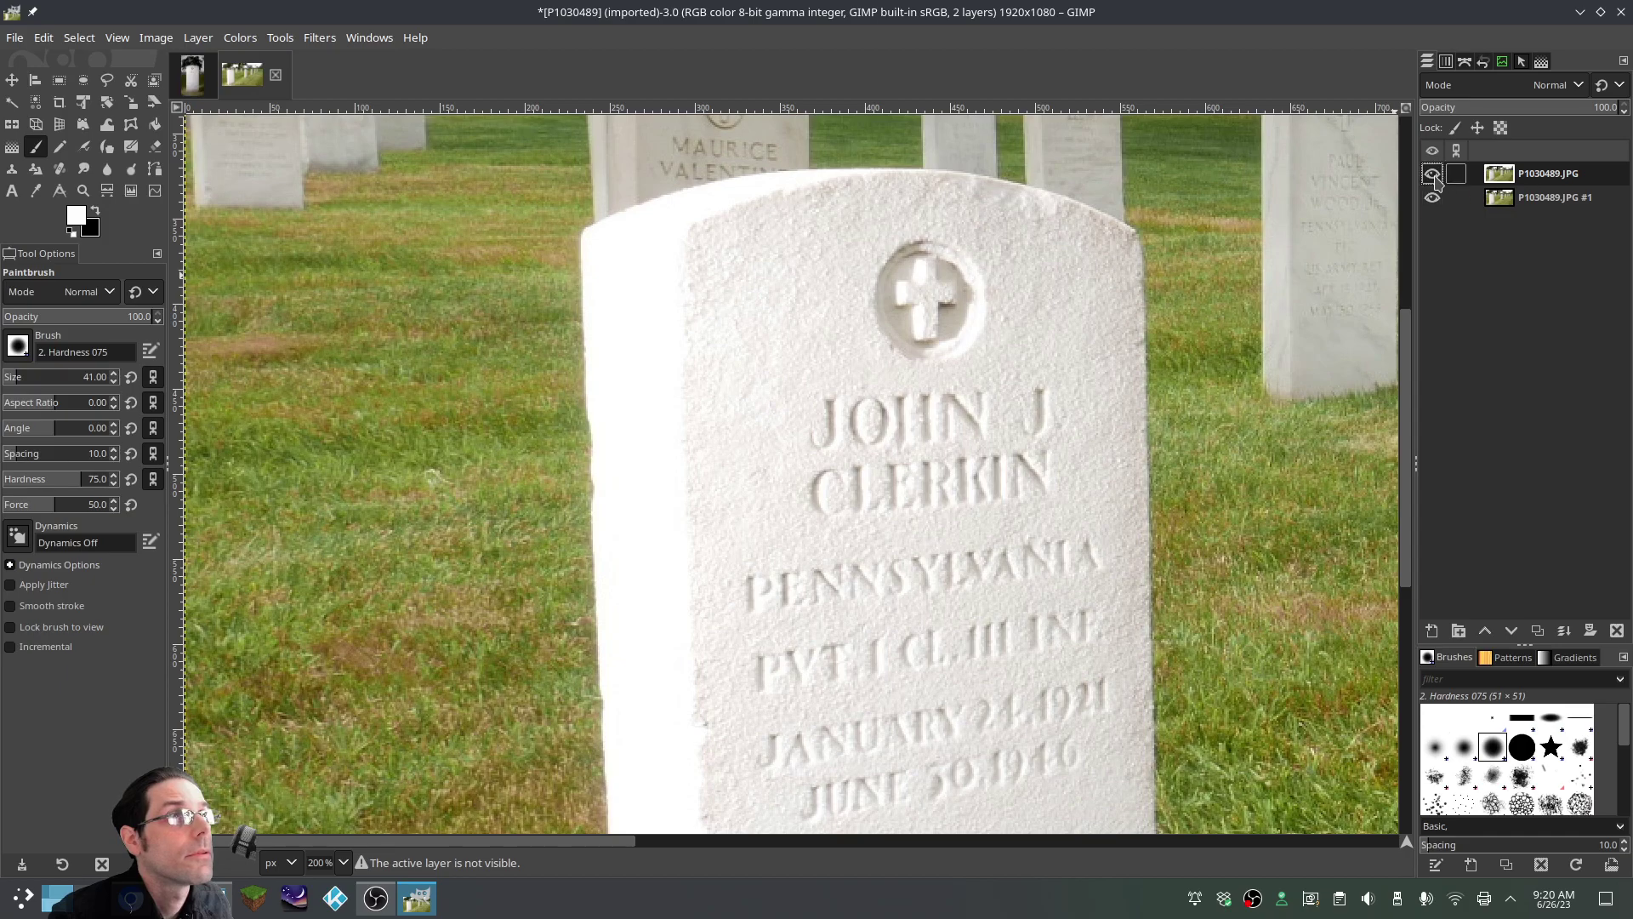
{"action": "left_click", "coordinate": [1433, 173]}
{"action": "left_click", "coordinate": [1432, 197]}
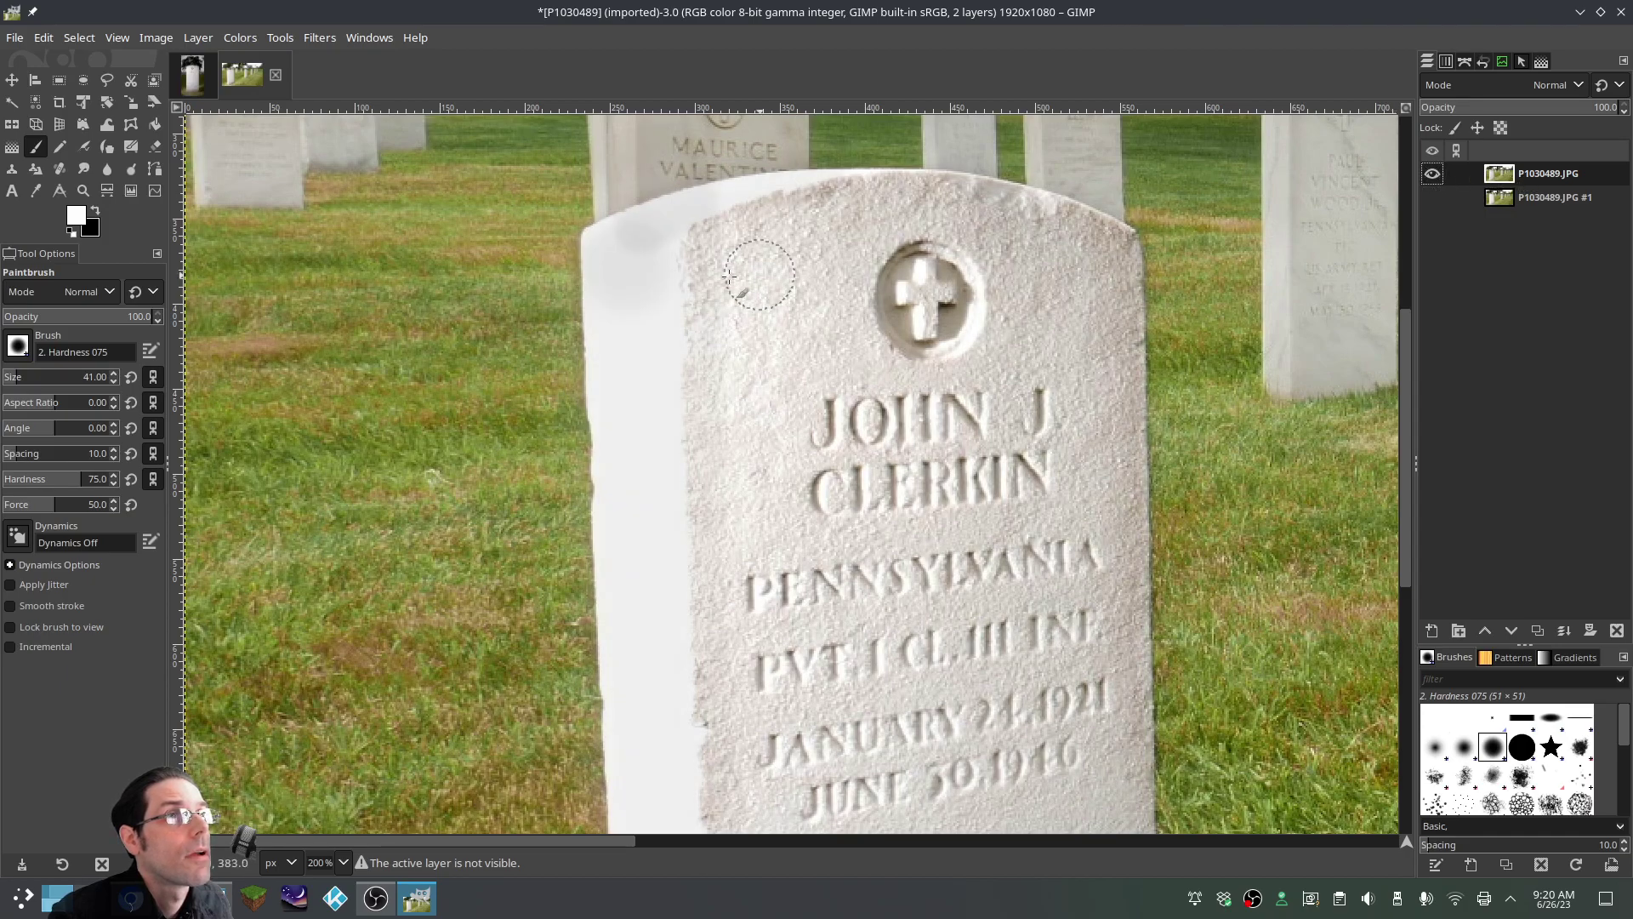
{"action": "left_click", "coordinate": [649, 282]}
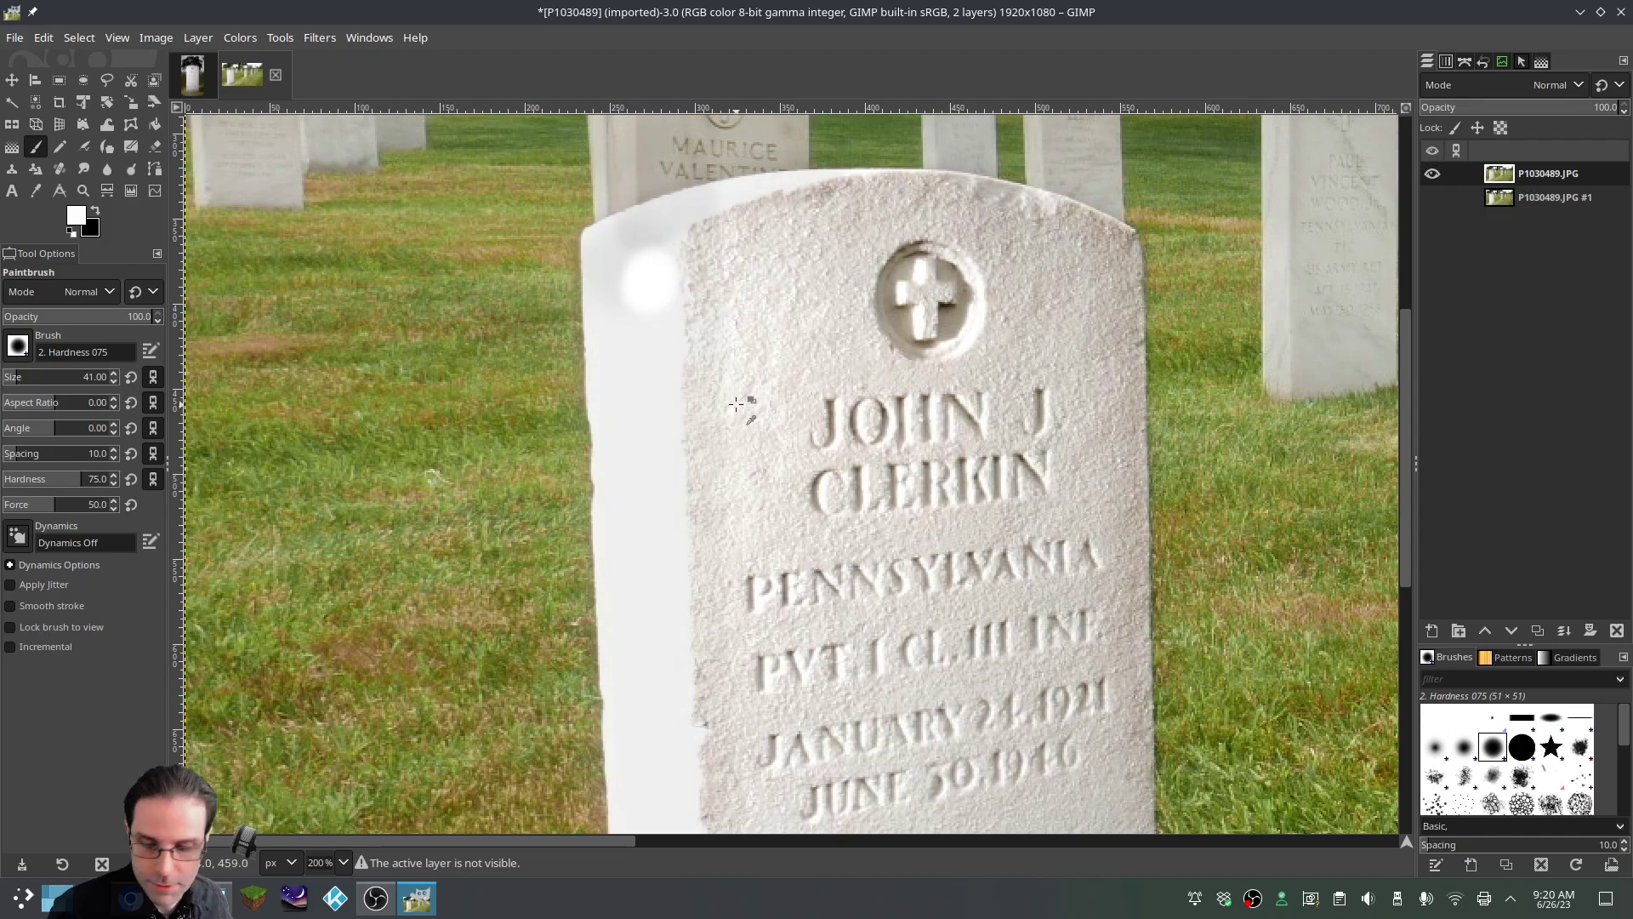
{"action": "key", "text": "ctrl+z"}
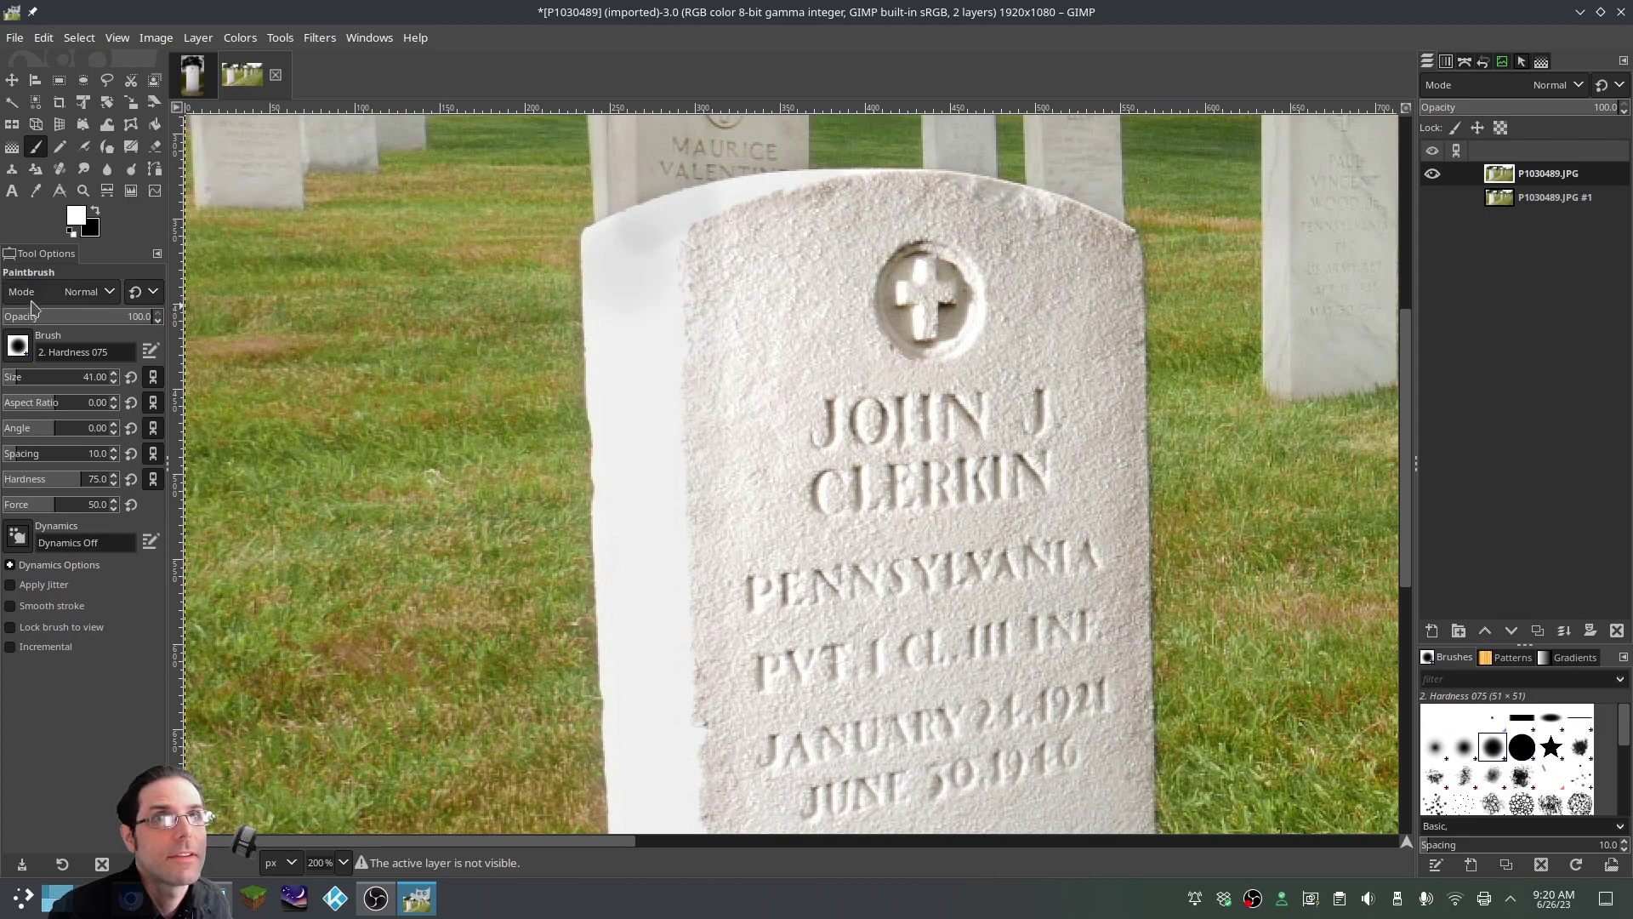
Lay faint white over the stone's upper-left and left edges at 12.5 brush opacity
{"action": "left_click", "coordinate": [21, 316]}
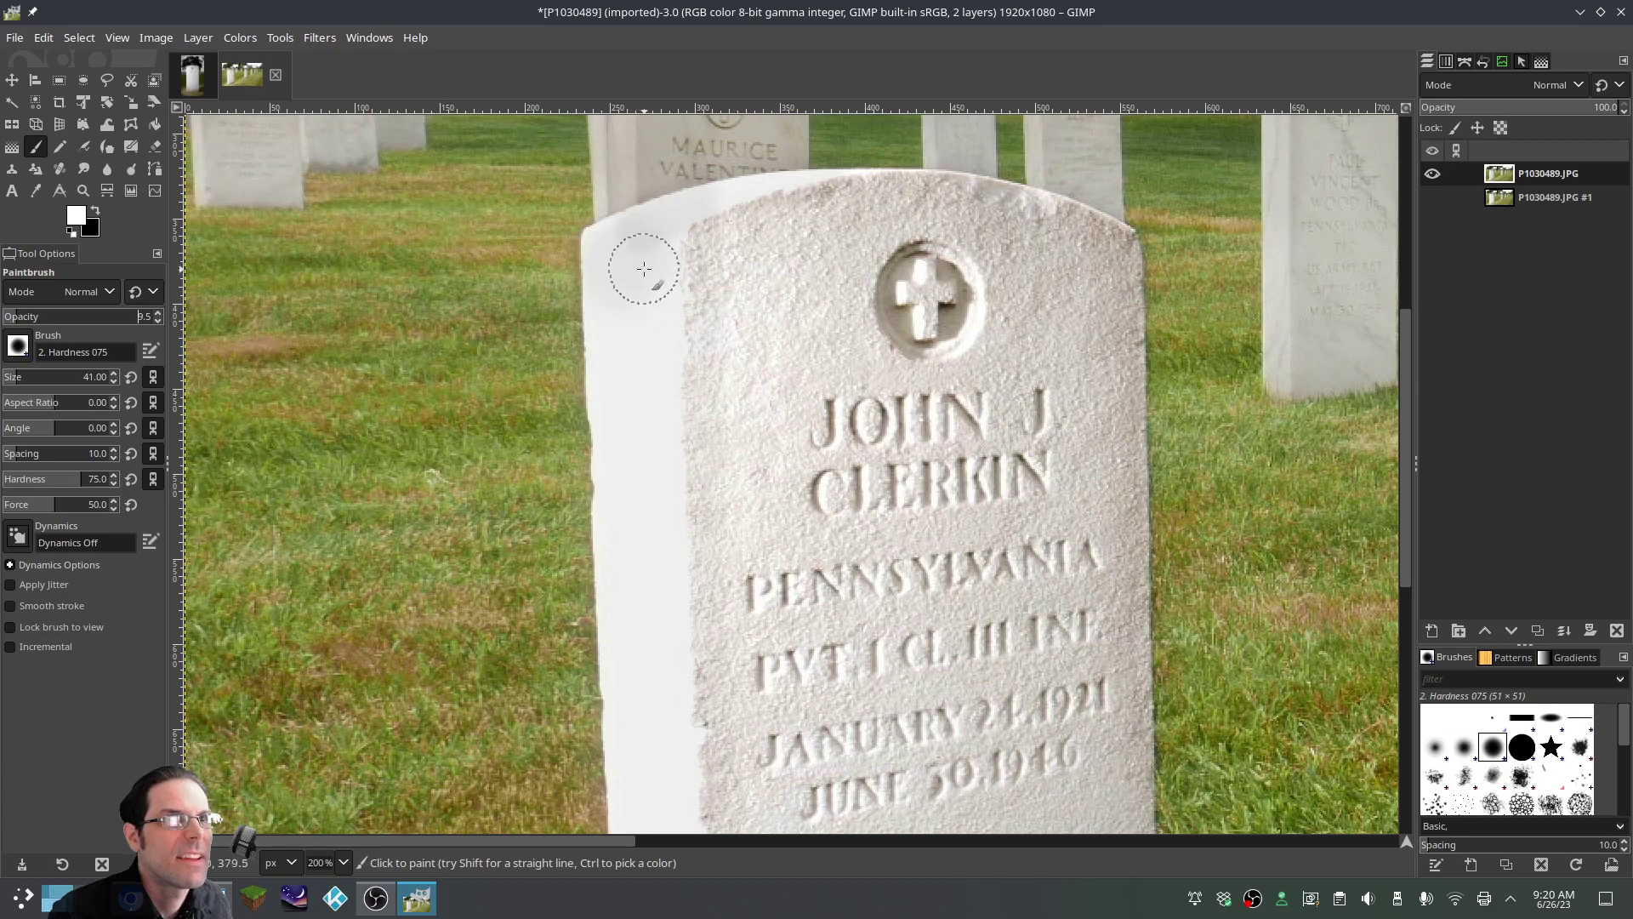
{"action": "mouse_move", "coordinate": [626, 247]}
{"action": "left_mouse_down"}
{"action": "mouse_move", "coordinate": [658, 258]}
{"action": "mouse_move", "coordinate": [650, 337]}
{"action": "mouse_move", "coordinate": [654, 274]}
{"action": "mouse_move", "coordinate": [626, 247]}
{"action": "mouse_move", "coordinate": [657, 247]}
{"action": "mouse_move", "coordinate": [653, 271]}
{"action": "mouse_move", "coordinate": [623, 247]}
{"action": "left_mouse_up"}
{"action": "mouse_move", "coordinate": [662, 469]}
{"action": "left_mouse_down"}
{"action": "mouse_move", "coordinate": [642, 409]}
{"action": "mouse_move", "coordinate": [665, 418]}
{"action": "mouse_move", "coordinate": [637, 396]}
{"action": "mouse_move", "coordinate": [639, 341]}
{"action": "mouse_move", "coordinate": [603, 243]}
{"action": "mouse_move", "coordinate": [662, 255]}
{"action": "mouse_move", "coordinate": [681, 404]}
{"action": "mouse_move", "coordinate": [663, 459]}
{"action": "mouse_move", "coordinate": [612, 286]}
{"action": "mouse_move", "coordinate": [666, 435]}
{"action": "mouse_move", "coordinate": [619, 310]}
{"action": "left_mouse_up"}
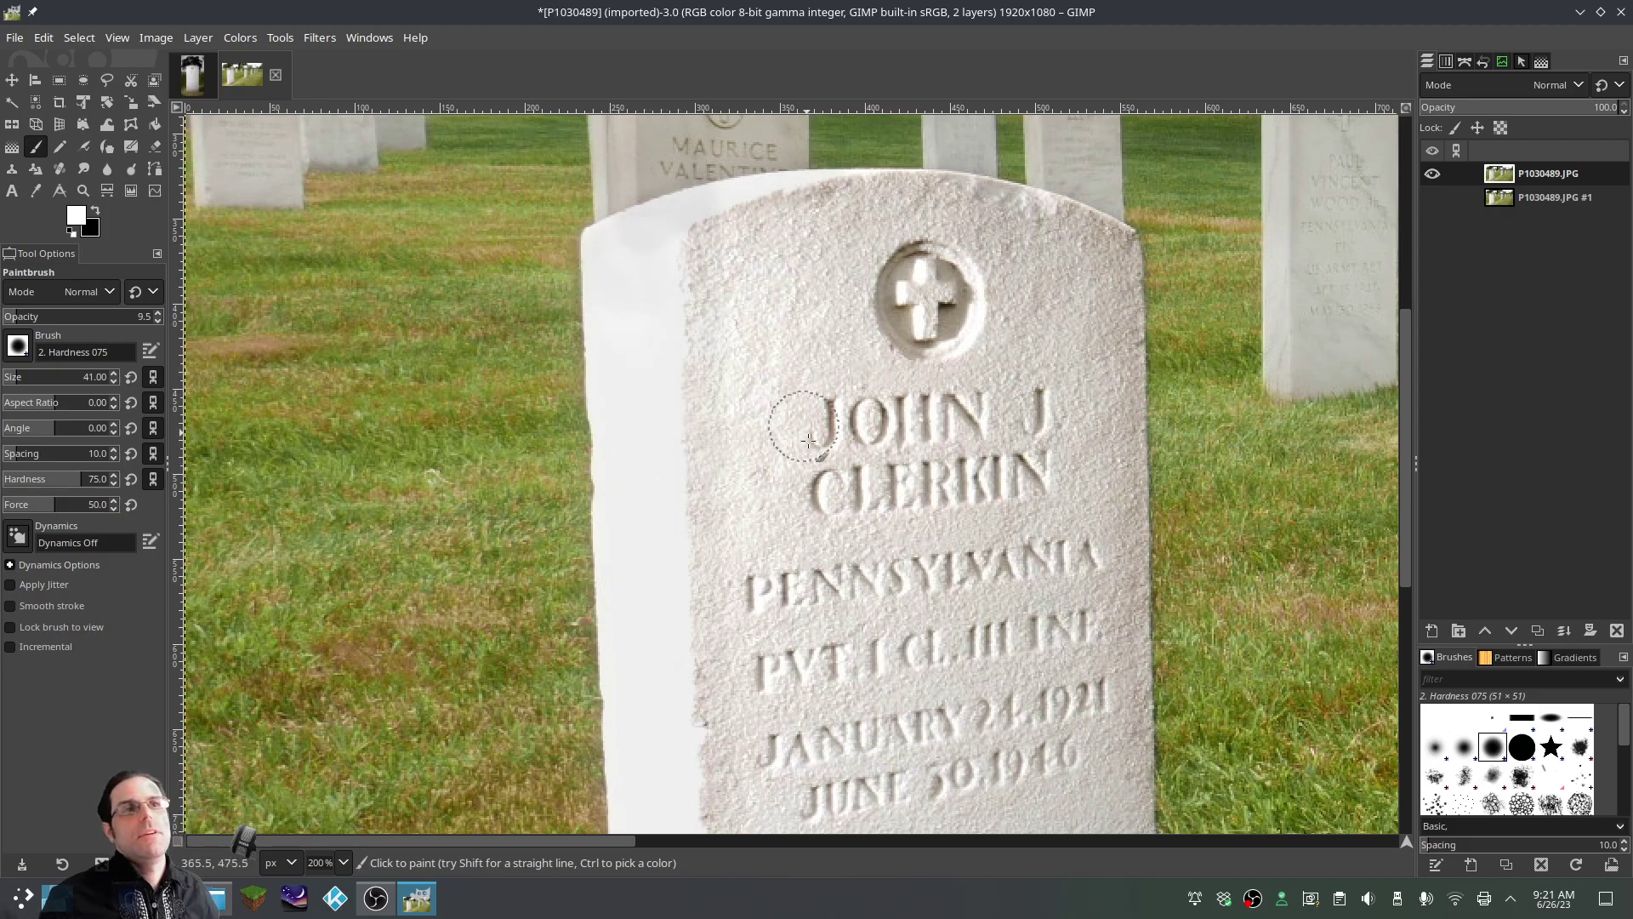
{"action": "scroll", "coordinate": [869, 438], "scroll_direction": "down", "scroll_amount": 5}
{"action": "scroll", "coordinate": [869, 438], "scroll_direction": "up", "scroll_amount": 4}
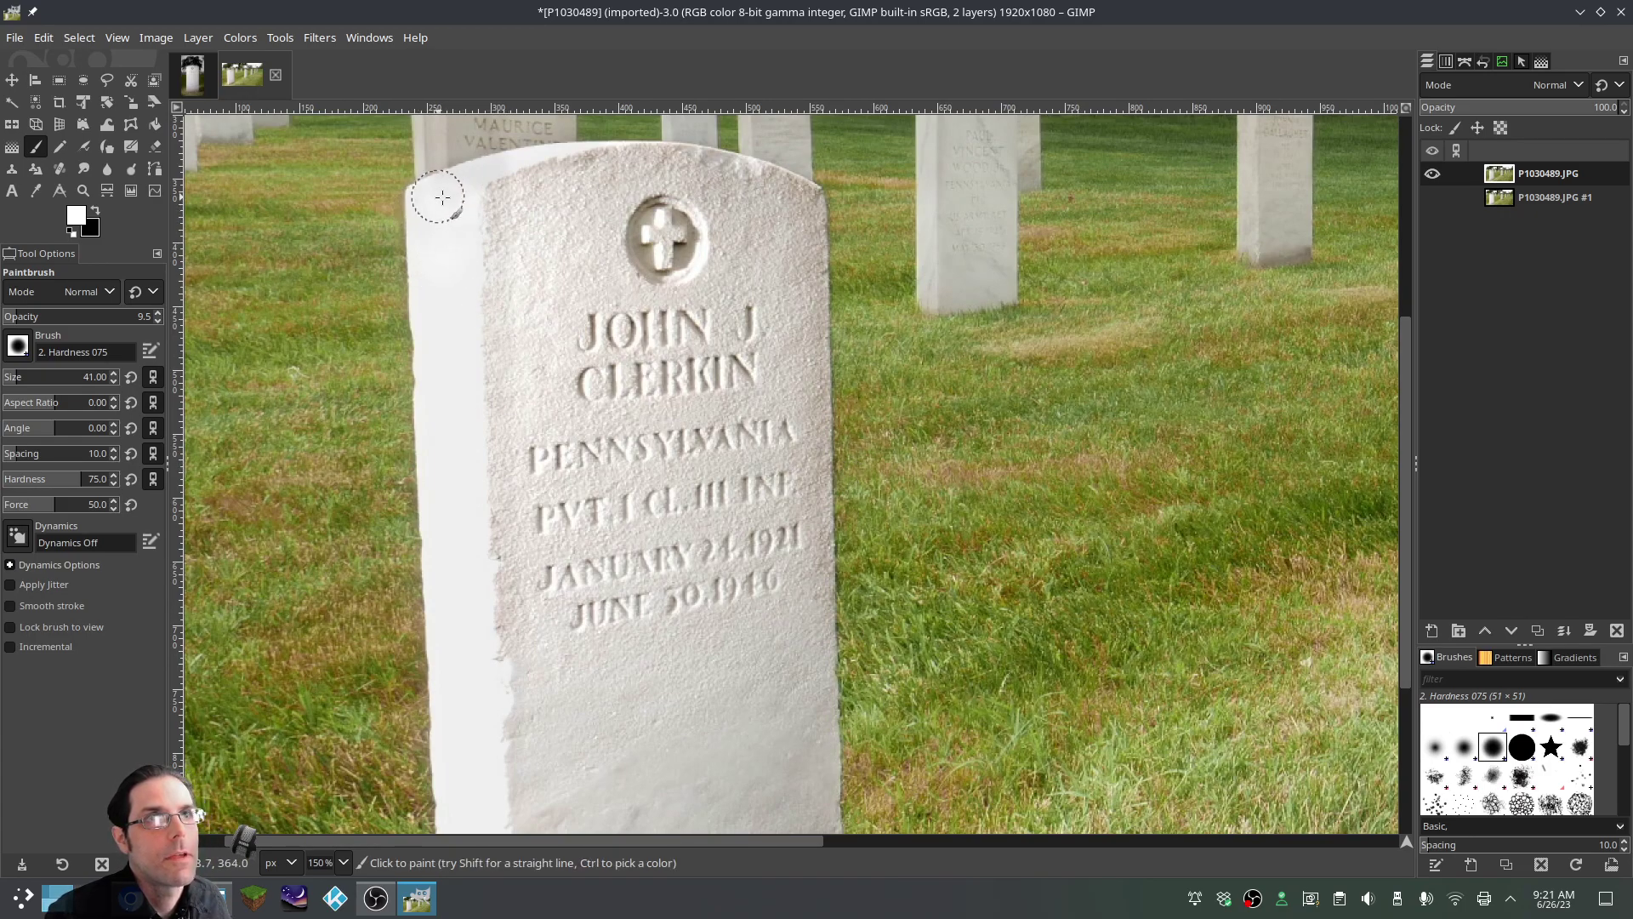
Paint white along the headstone's left edge at 21 opacity for a clean bright finish
{"action": "left_click", "coordinate": [35, 318]}
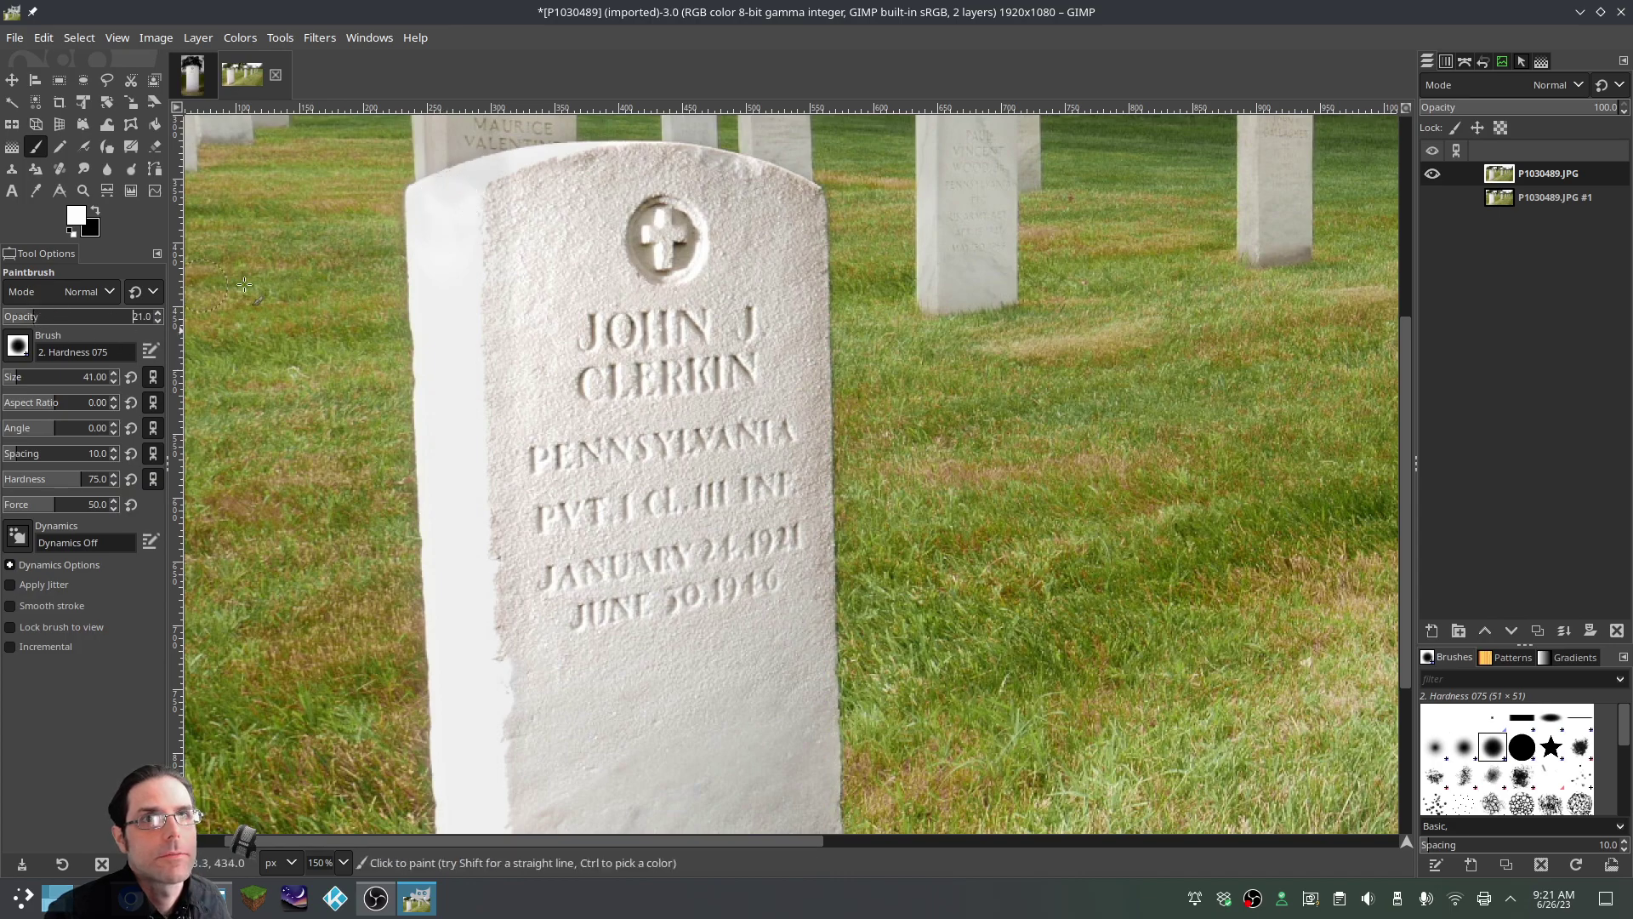
{"action": "mouse_move", "coordinate": [465, 257]}
{"action": "left_mouse_down"}
{"action": "mouse_move", "coordinate": [434, 236]}
{"action": "mouse_move", "coordinate": [432, 203]}
{"action": "mouse_move", "coordinate": [450, 196]}
{"action": "mouse_move", "coordinate": [464, 230]}
{"action": "mouse_move", "coordinate": [445, 310]}
{"action": "mouse_move", "coordinate": [476, 289]}
{"action": "mouse_move", "coordinate": [426, 227]}
{"action": "left_mouse_up"}
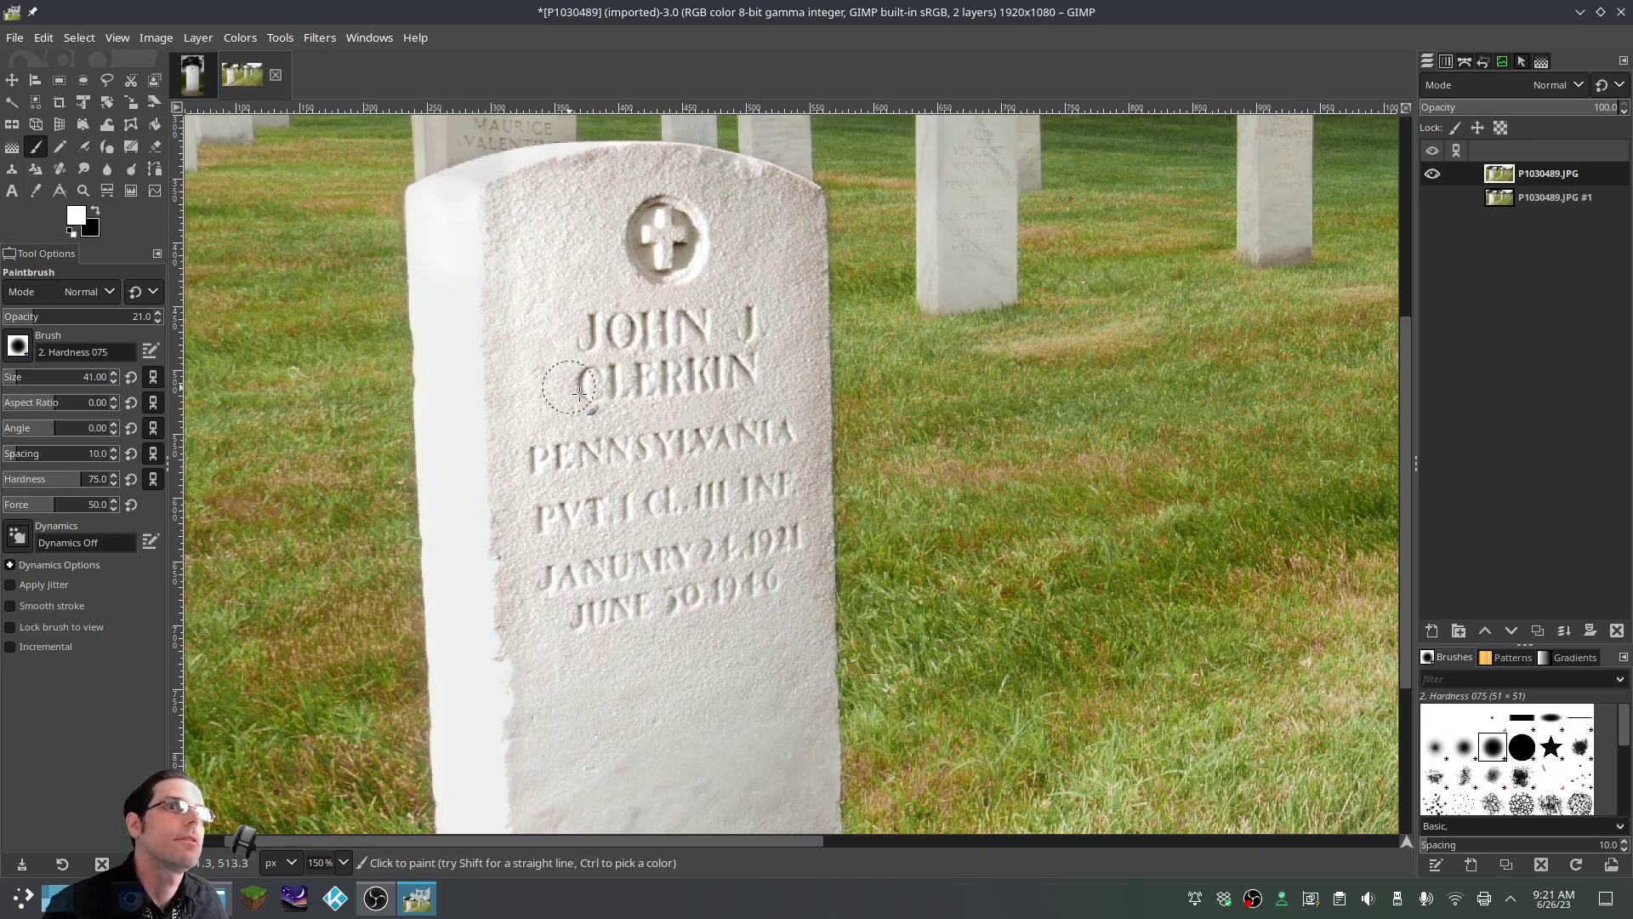
{"action": "scroll", "coordinate": [934, 384], "scroll_direction": "down", "scroll_amount": 4}
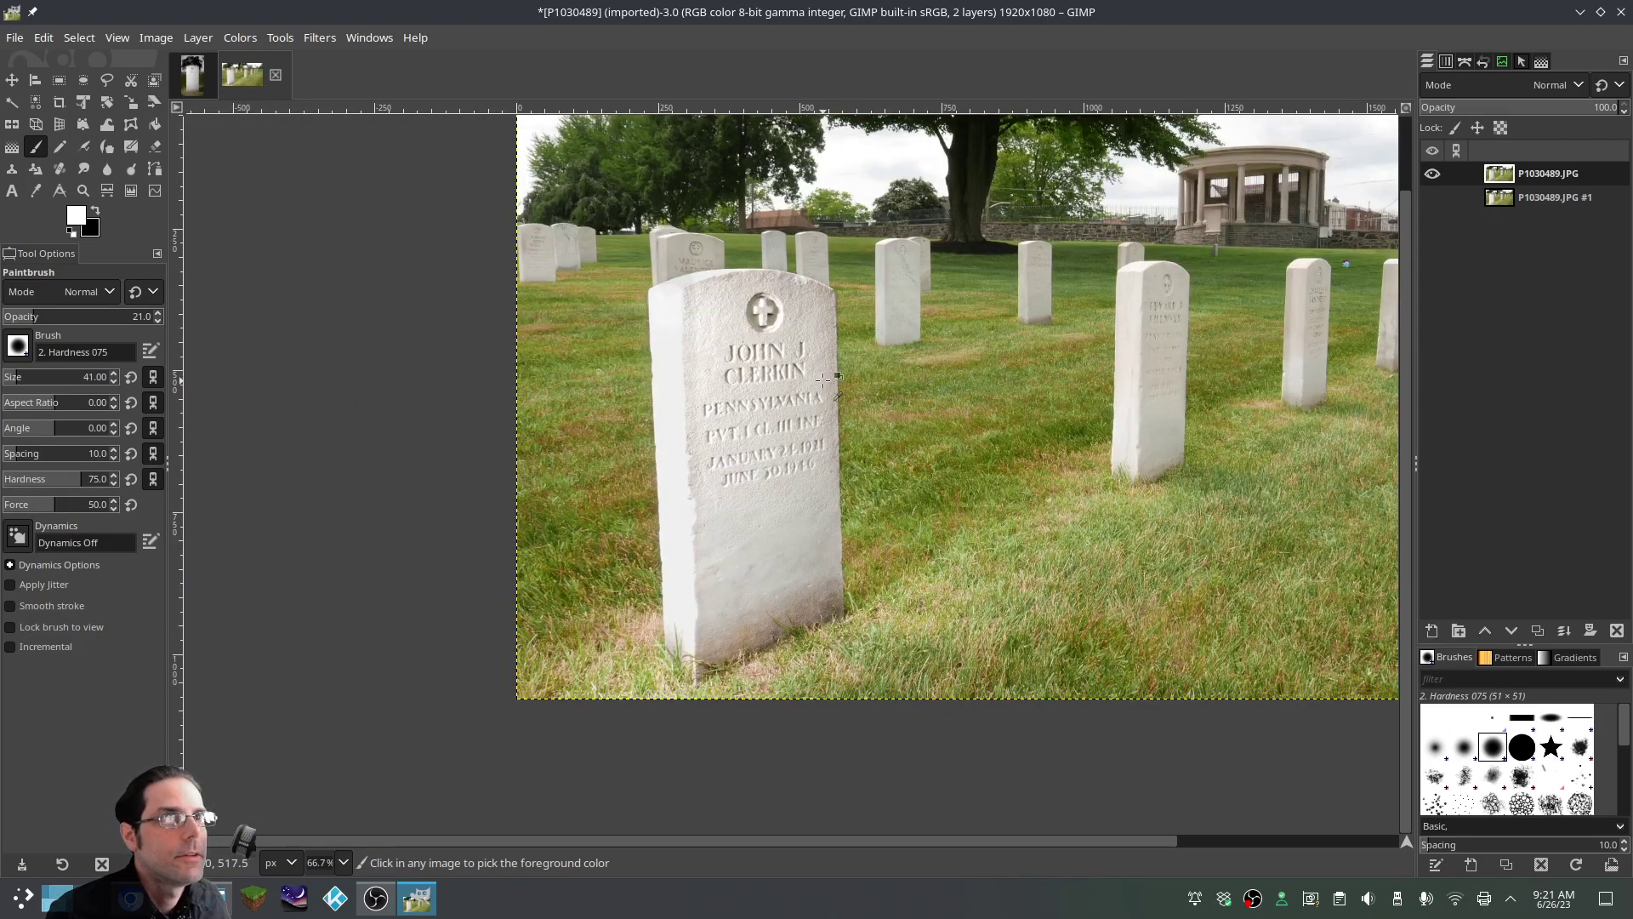
{"action": "scroll", "coordinate": [802, 374], "scroll_direction": "up", "scroll_amount": 2}
{"action": "mouse_move", "coordinate": [504, 221]}
{"action": "left_mouse_down"}
{"action": "mouse_move", "coordinate": [493, 187]}
{"action": "mouse_move", "coordinate": [516, 188]}
{"action": "mouse_move", "coordinate": [466, 272]}
{"action": "mouse_move", "coordinate": [519, 300]}
{"action": "mouse_move", "coordinate": [569, 286]}
{"action": "mouse_move", "coordinate": [535, 277]}
{"action": "mouse_move", "coordinate": [592, 284]}
{"action": "left_mouse_up"}
{"action": "key", "text": "ctrl"}
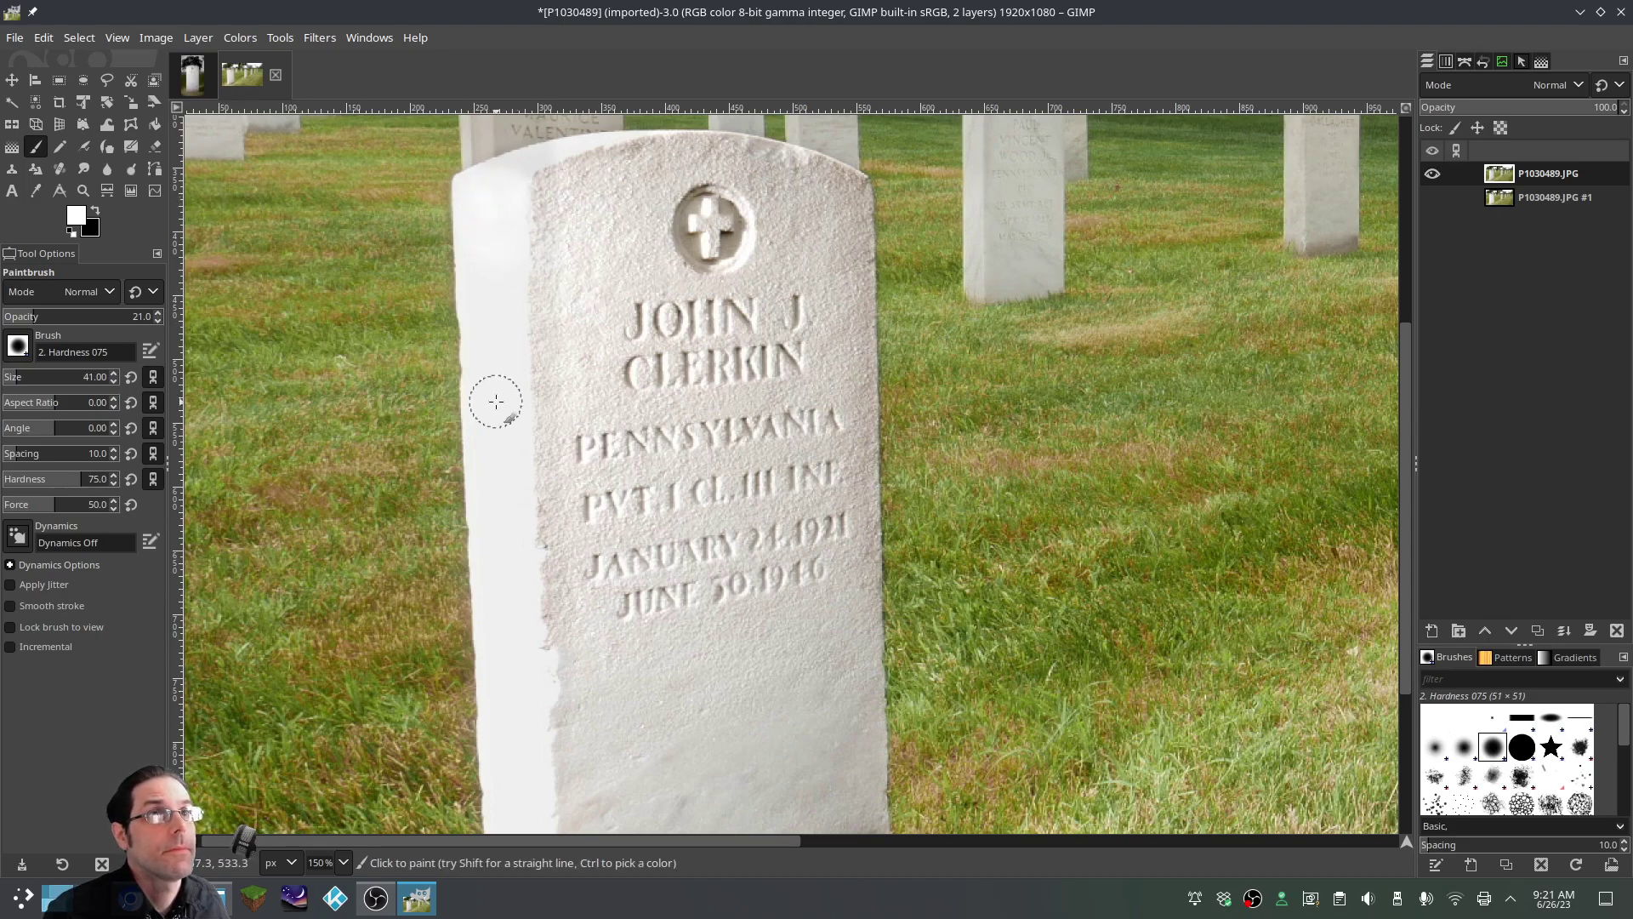
{"action": "scroll", "coordinate": [936, 361], "scroll_direction": "down", "scroll_amount": 3, "text": "ctrl"}
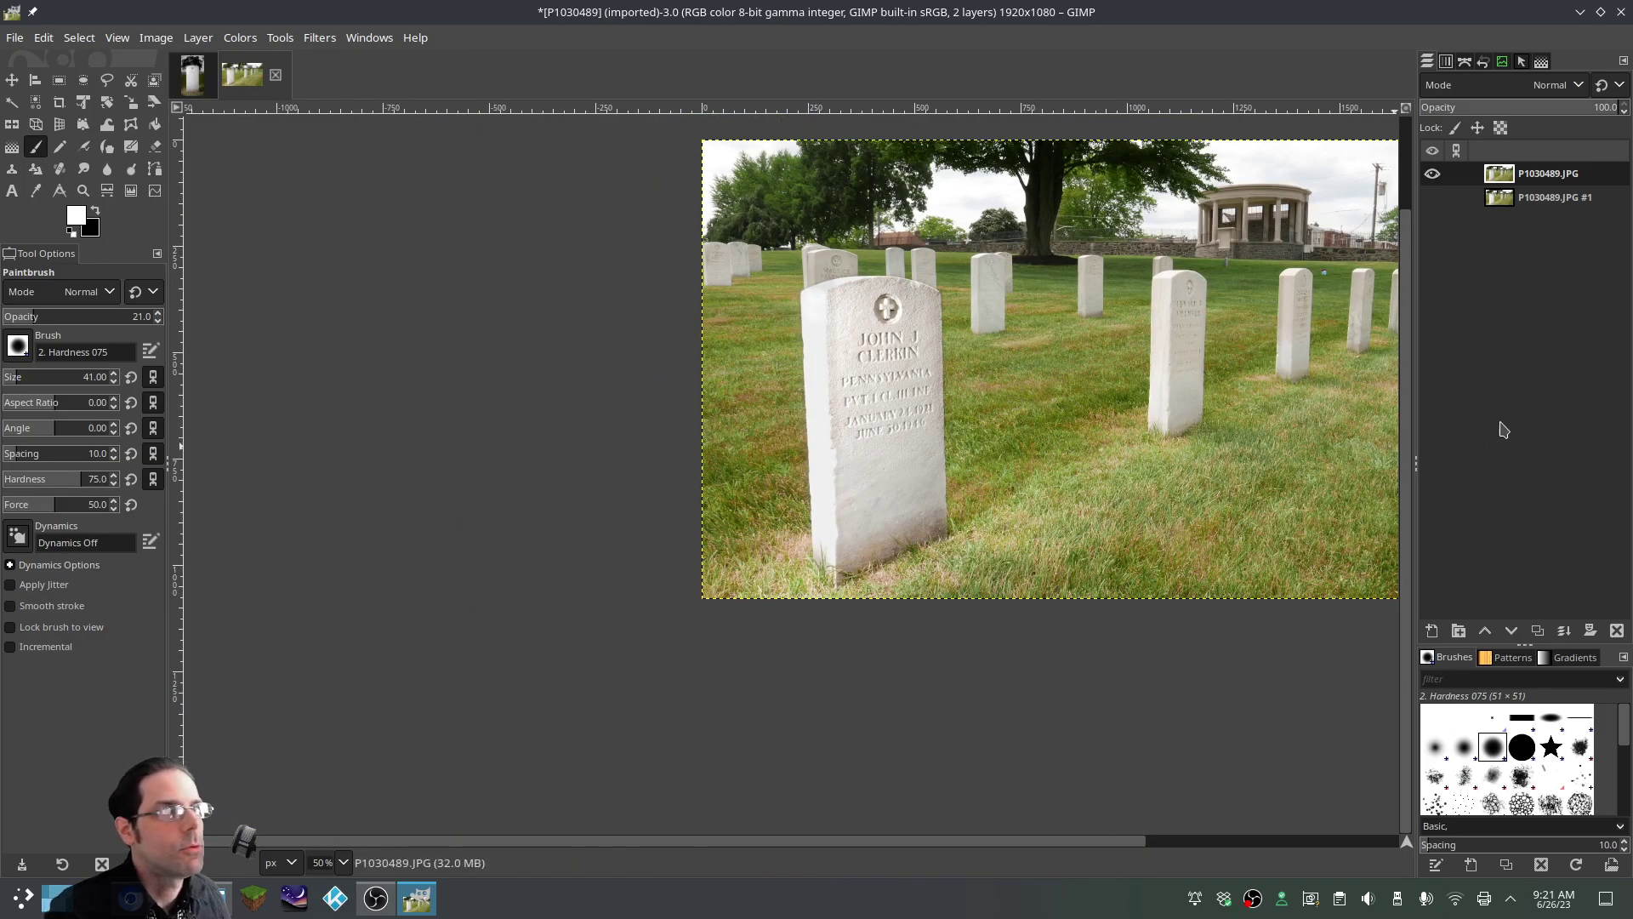
Delete the duplicate P1030489.JPG #1 layer
{"action": "scroll", "coordinate": [1142, 843], "scroll_direction": "right", "scroll_amount": 3}
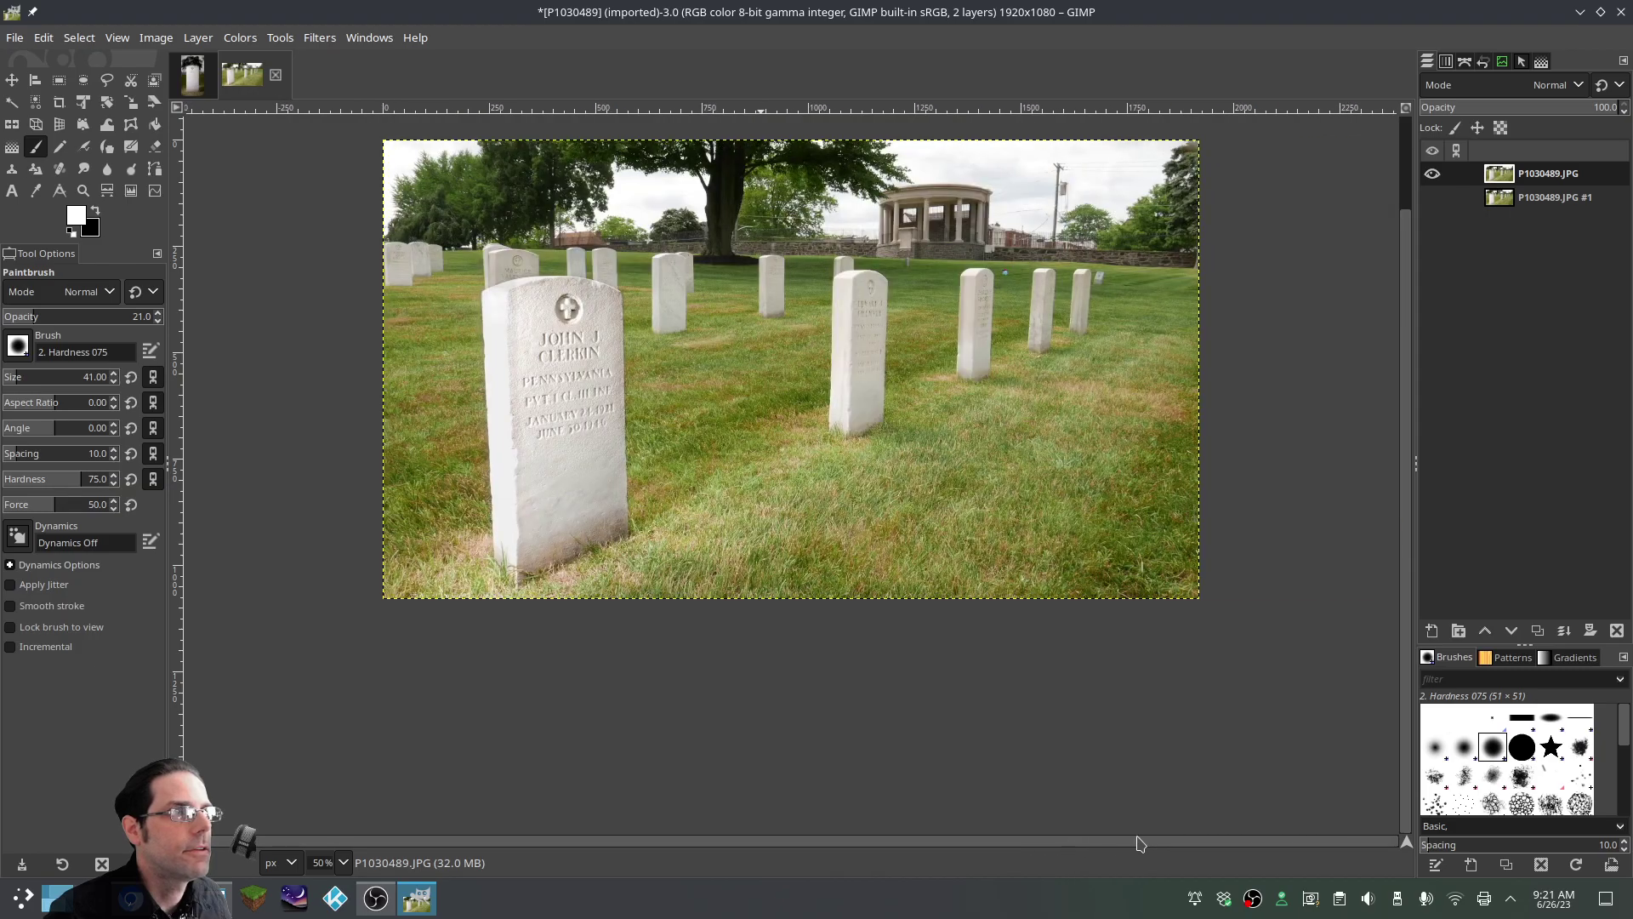
{"action": "scroll", "coordinate": [1106, 816], "scroll_direction": "up", "scroll_amount": 1}
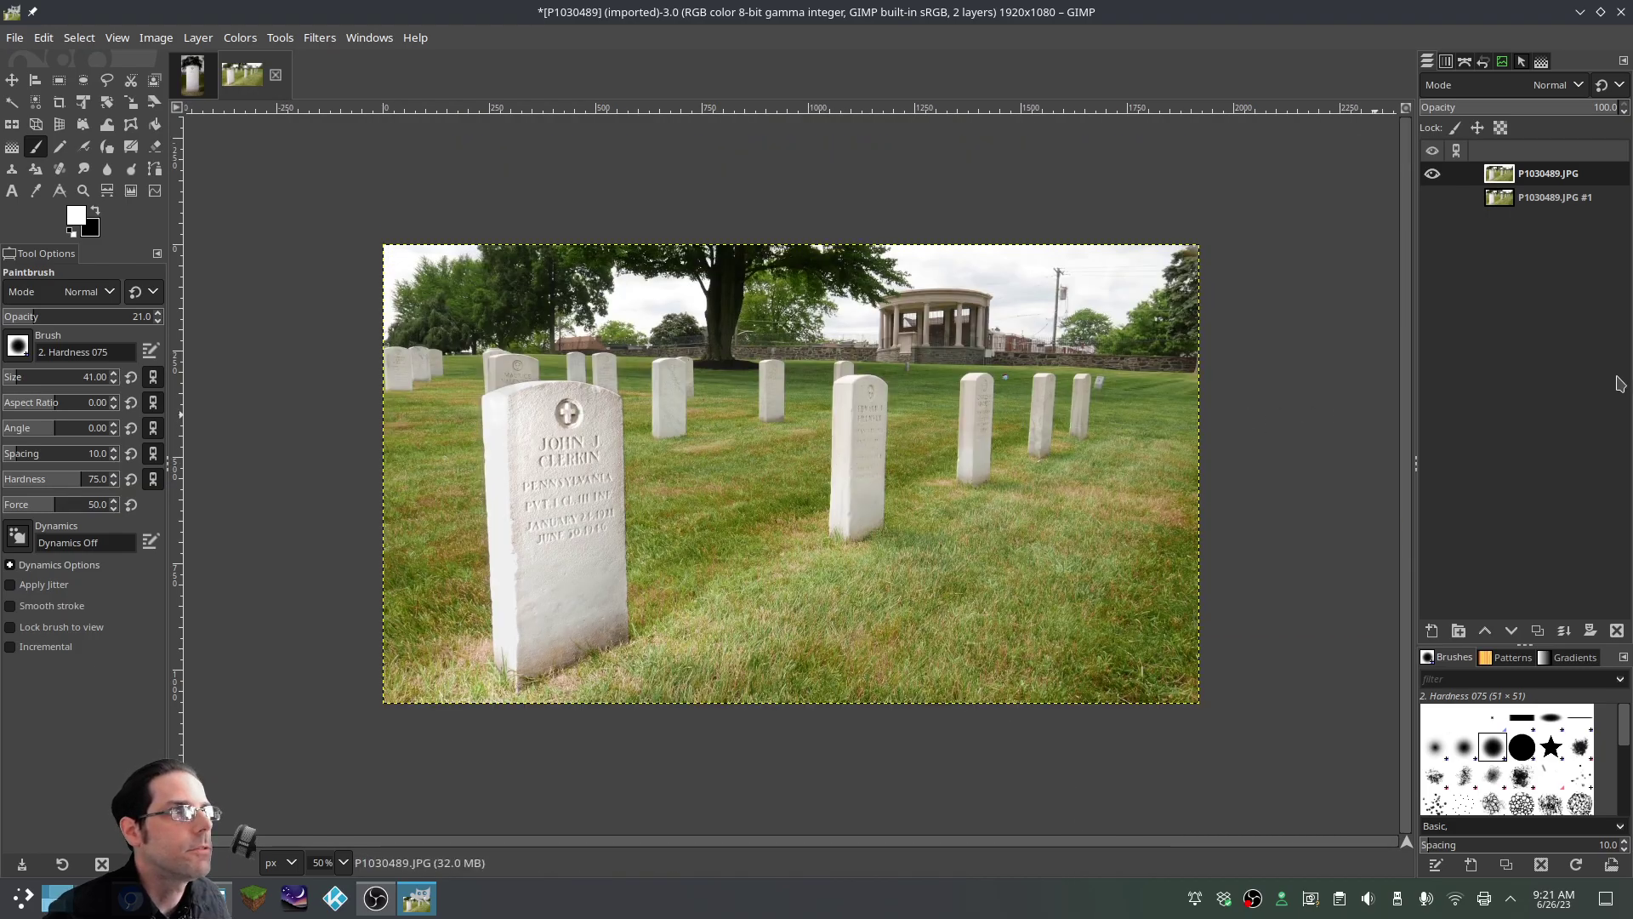
{"action": "left_click", "coordinate": [1550, 201]}
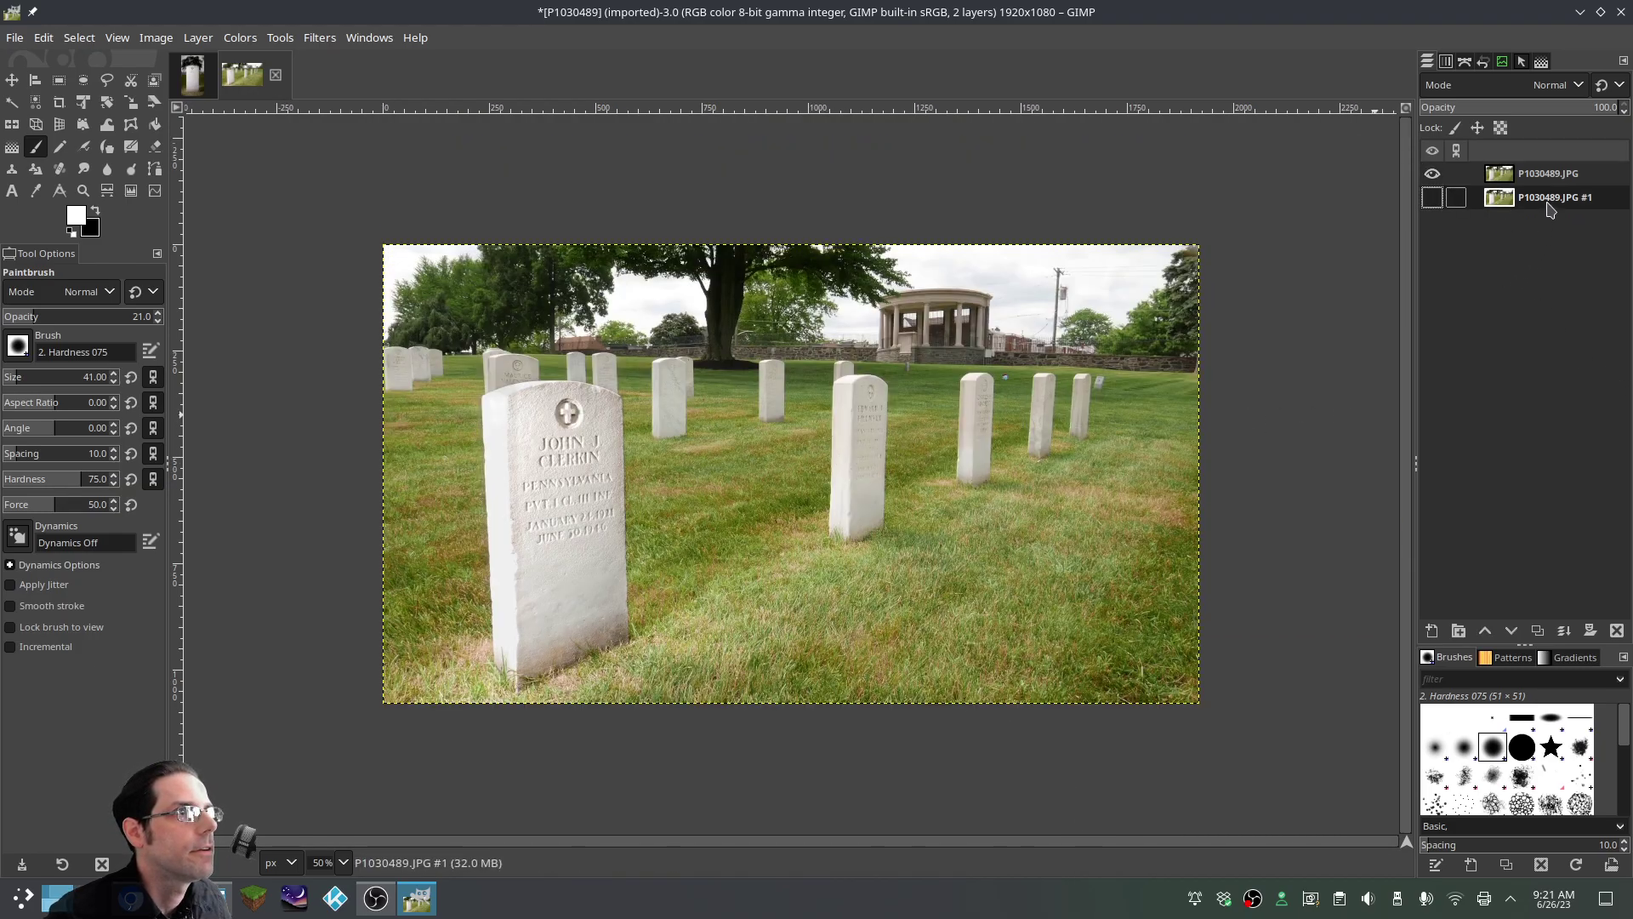
{"action": "right_click", "coordinate": [1551, 204]}
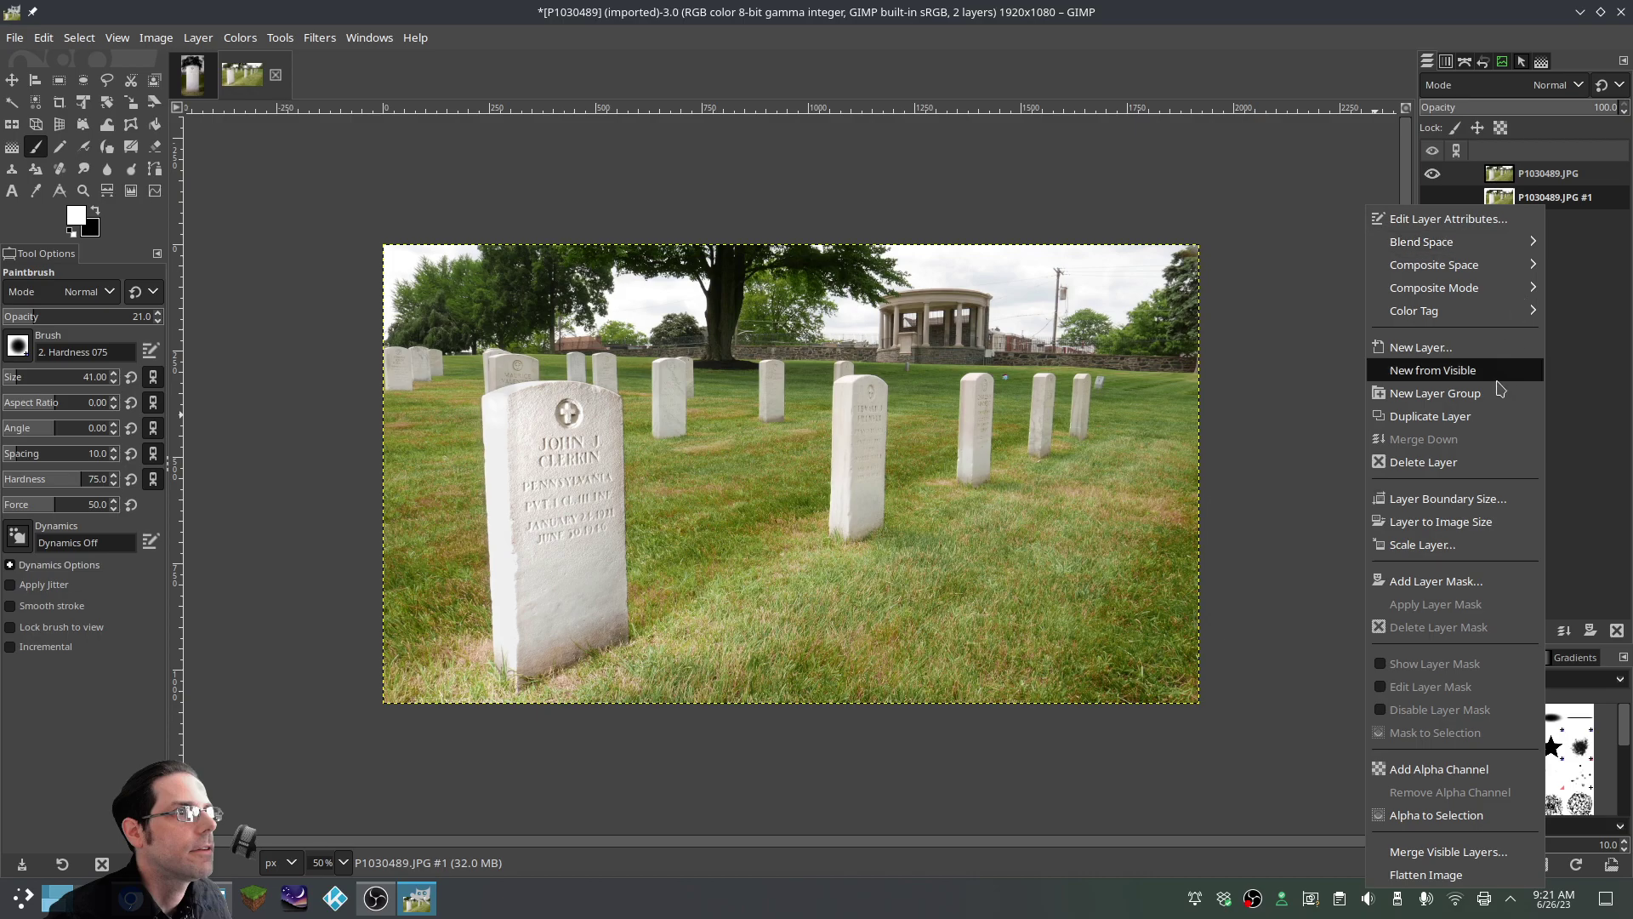
{"action": "left_click", "coordinate": [1442, 462]}
Add a white layer, reset colours to black/white defaults, then delete the white layer
{"action": "right_click", "coordinate": [1522, 304]}
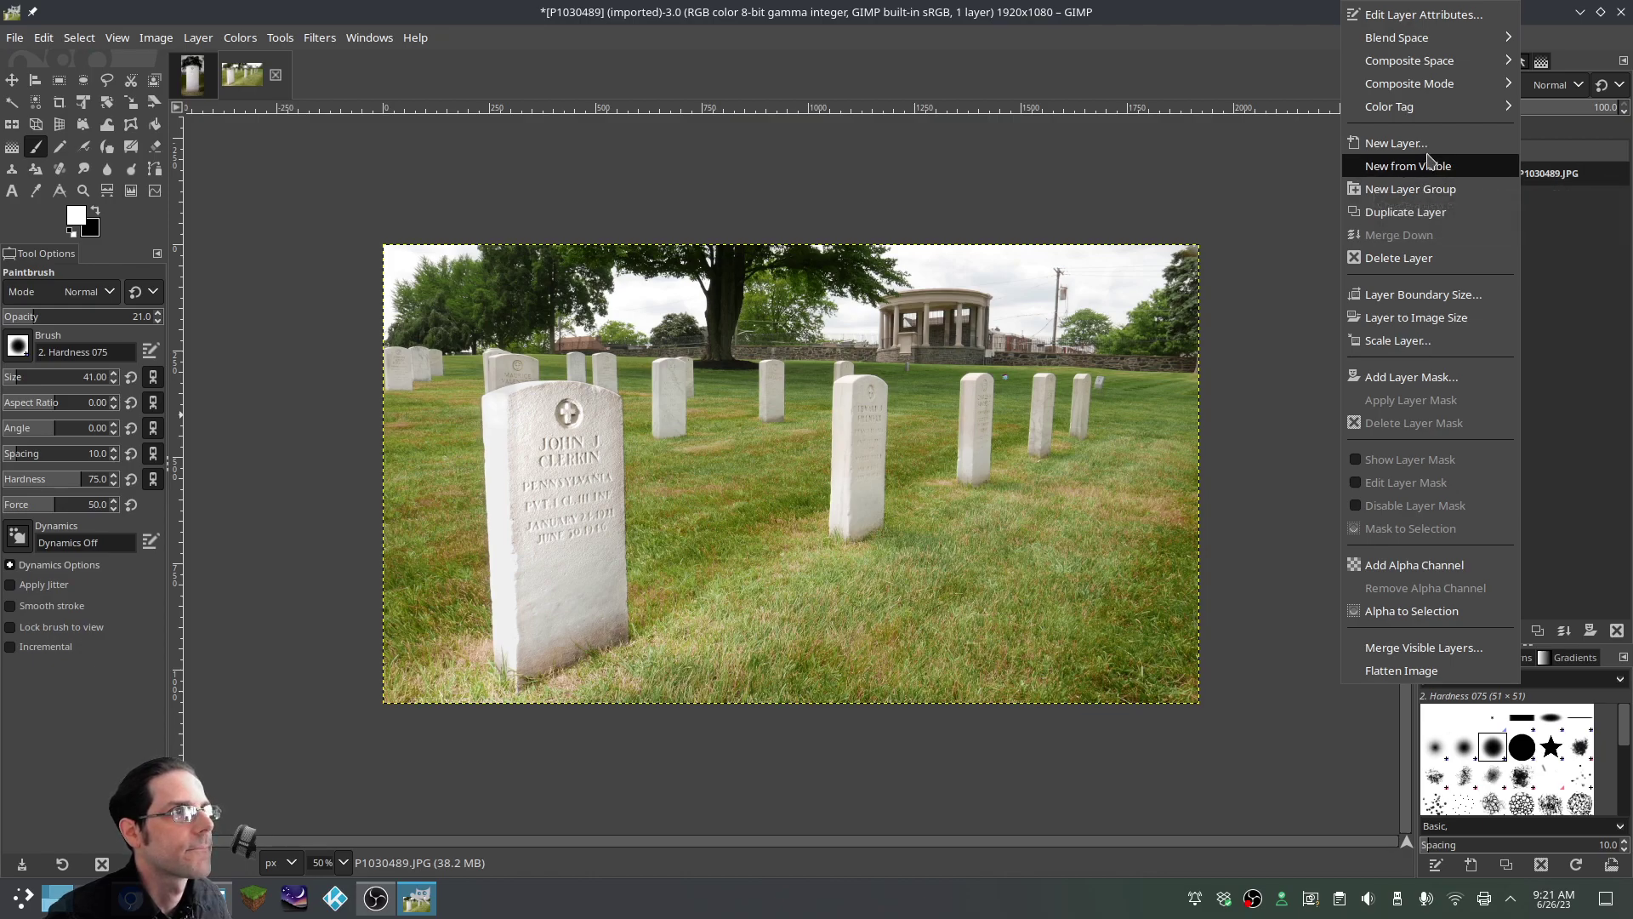
{"action": "left_click", "coordinate": [1423, 148]}
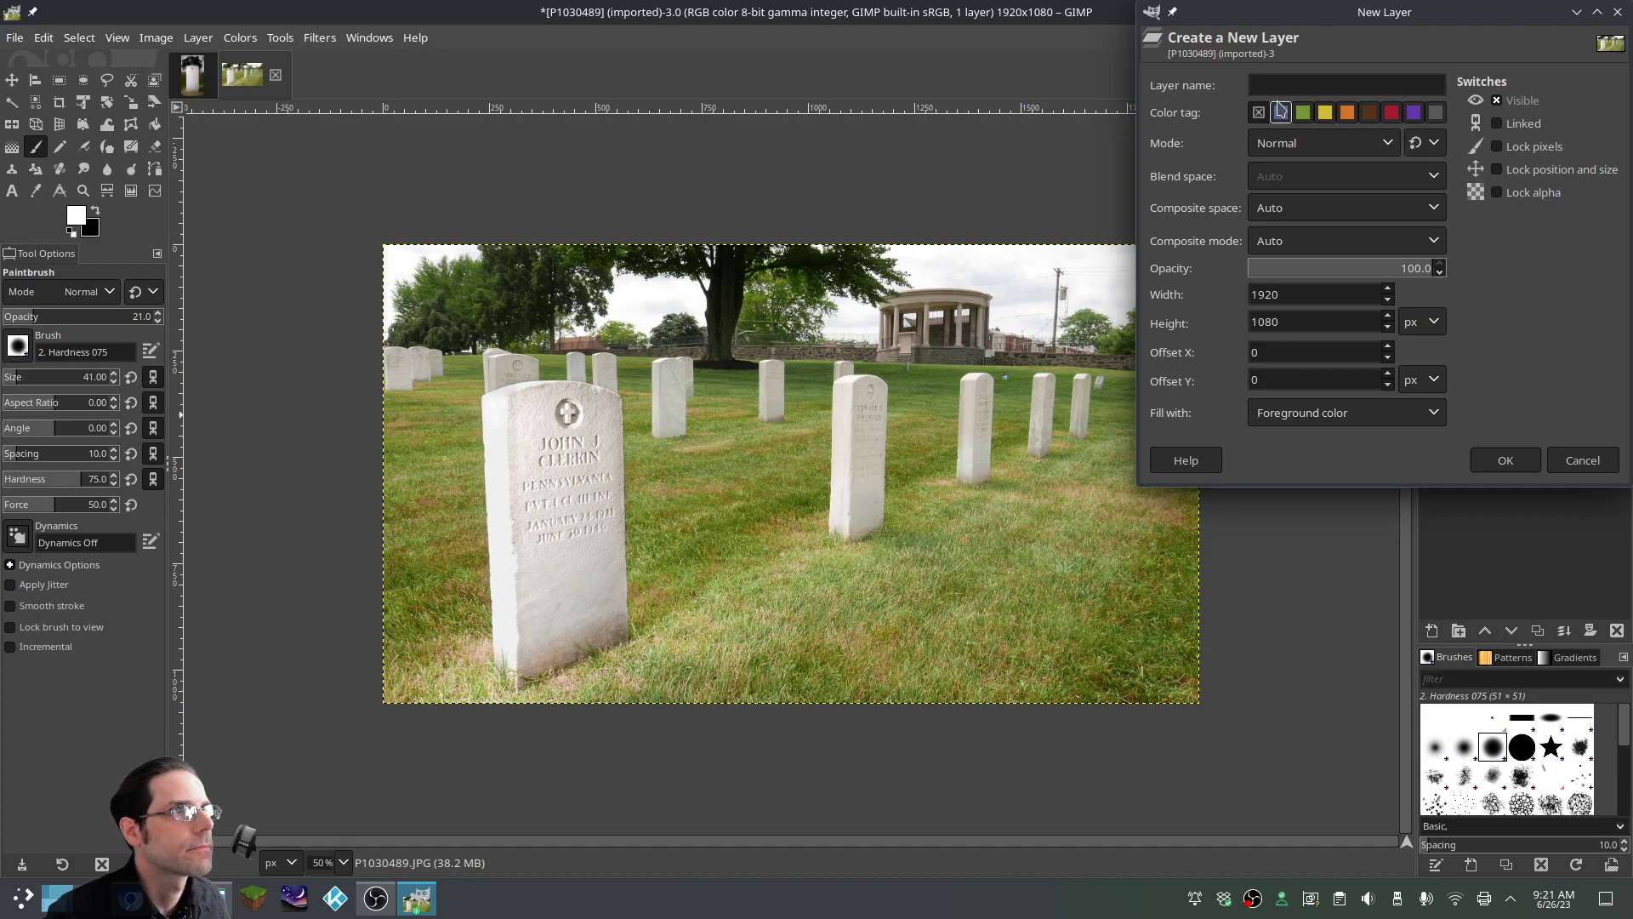
{"action": "left_click", "coordinate": [1488, 459]}
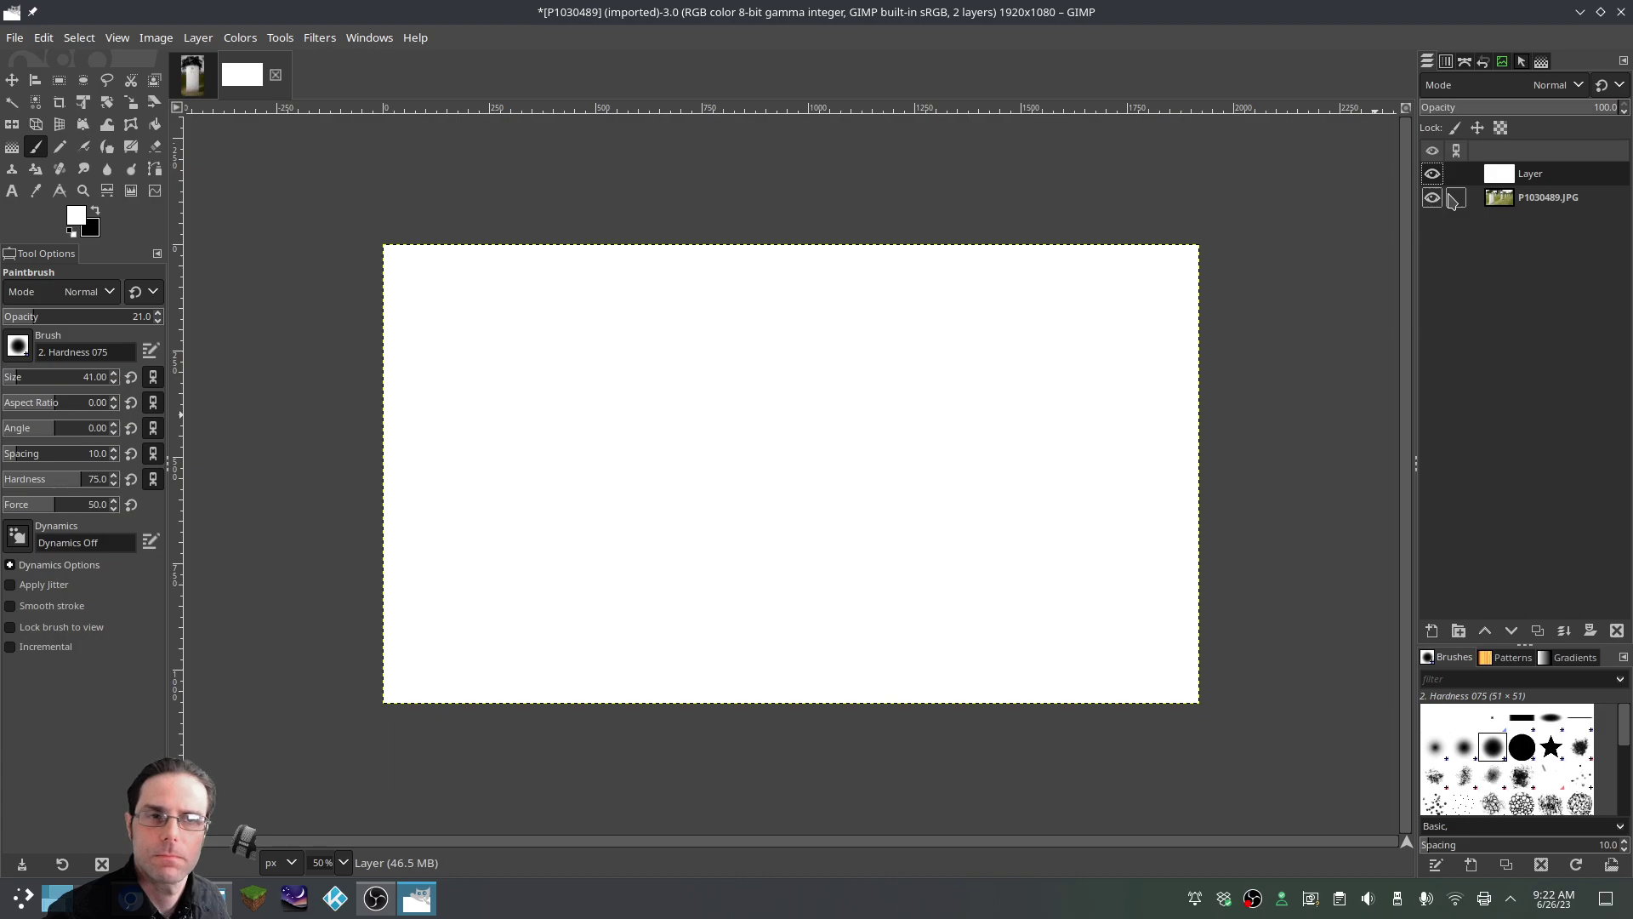
{"action": "left_click", "coordinate": [70, 231]}
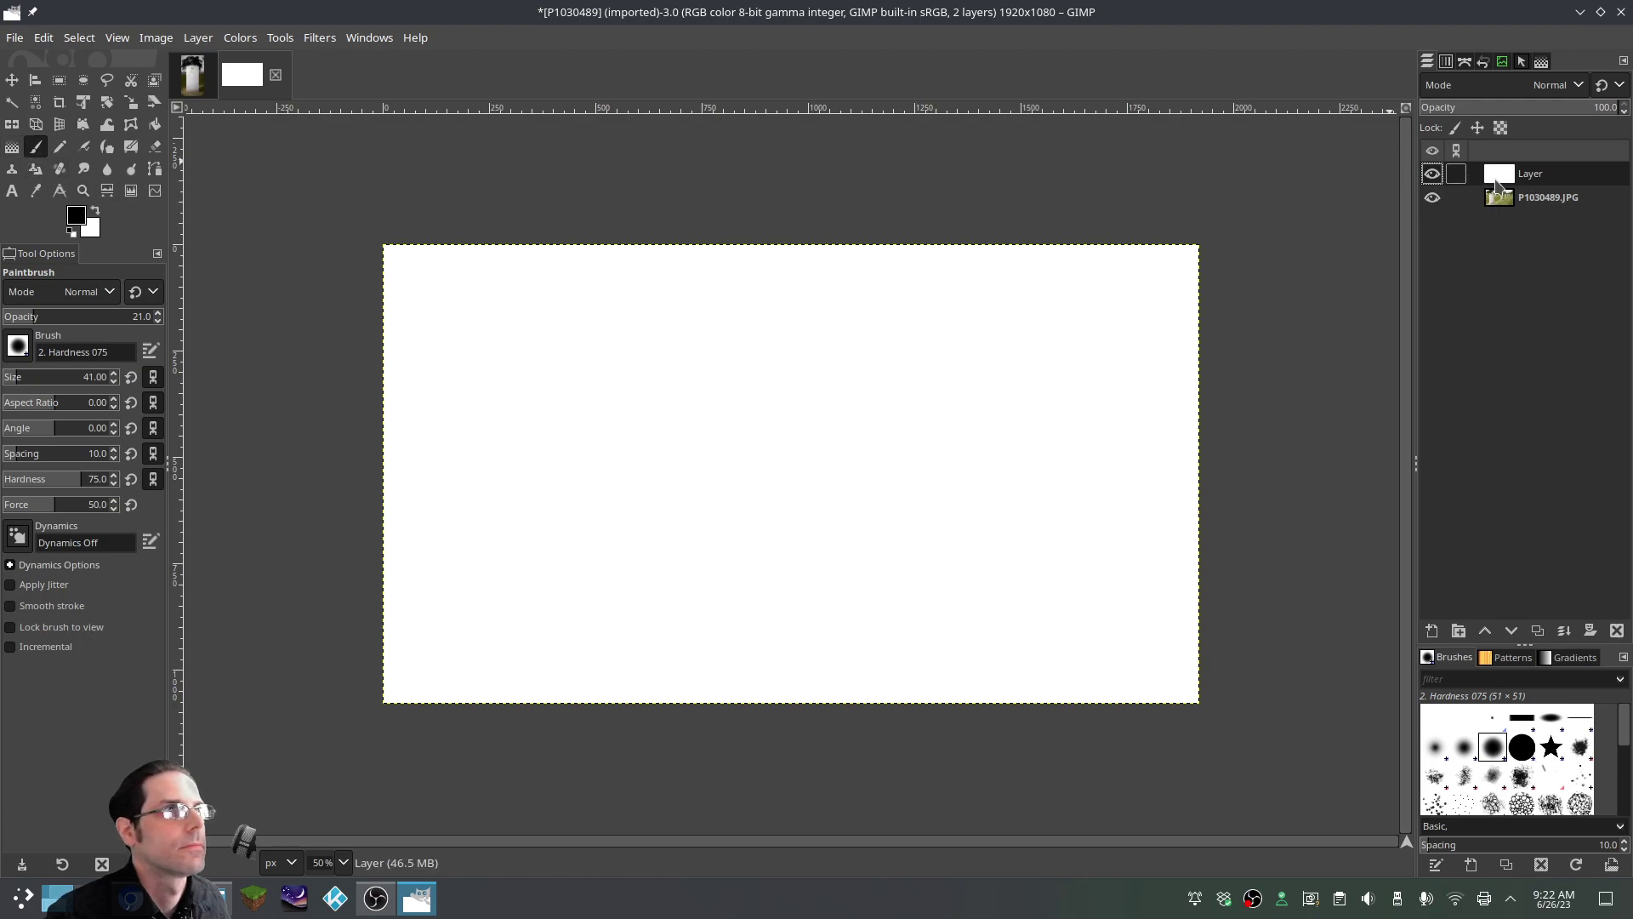
{"action": "right_click", "coordinate": [1499, 183]}
{"action": "left_click", "coordinate": [1386, 439]}
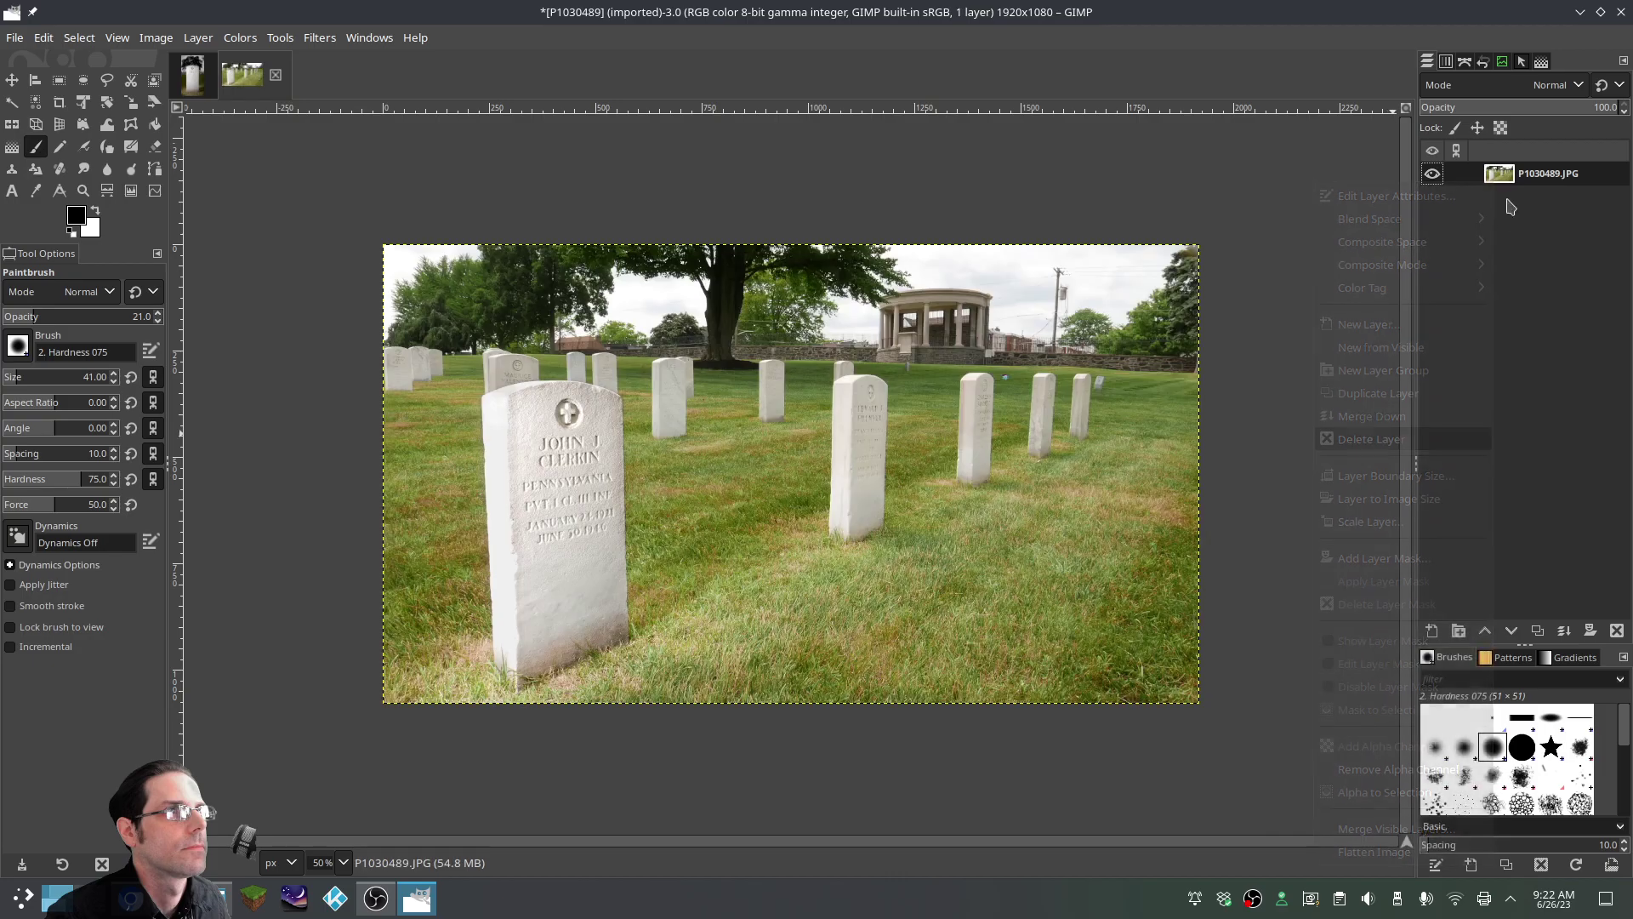
Add a black-filled layer above P1030489.JPG and give it a fully black layer mask
{"action": "right_click", "coordinate": [1523, 255]}
{"action": "left_click", "coordinate": [1412, 141]}
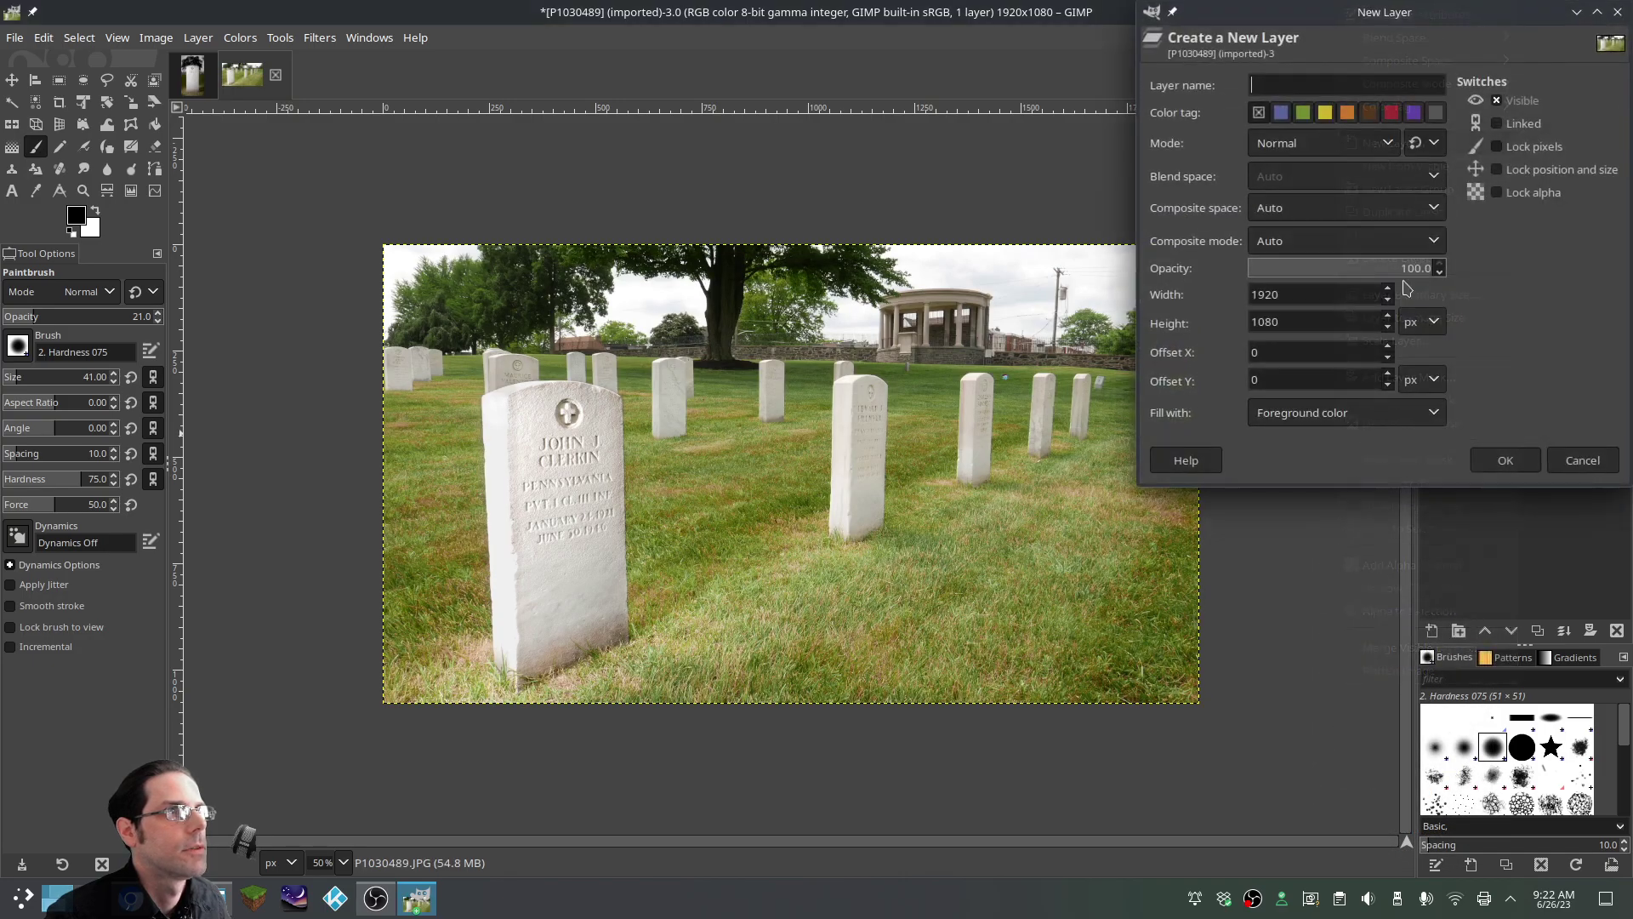
{"action": "left_click", "coordinate": [1504, 460]}
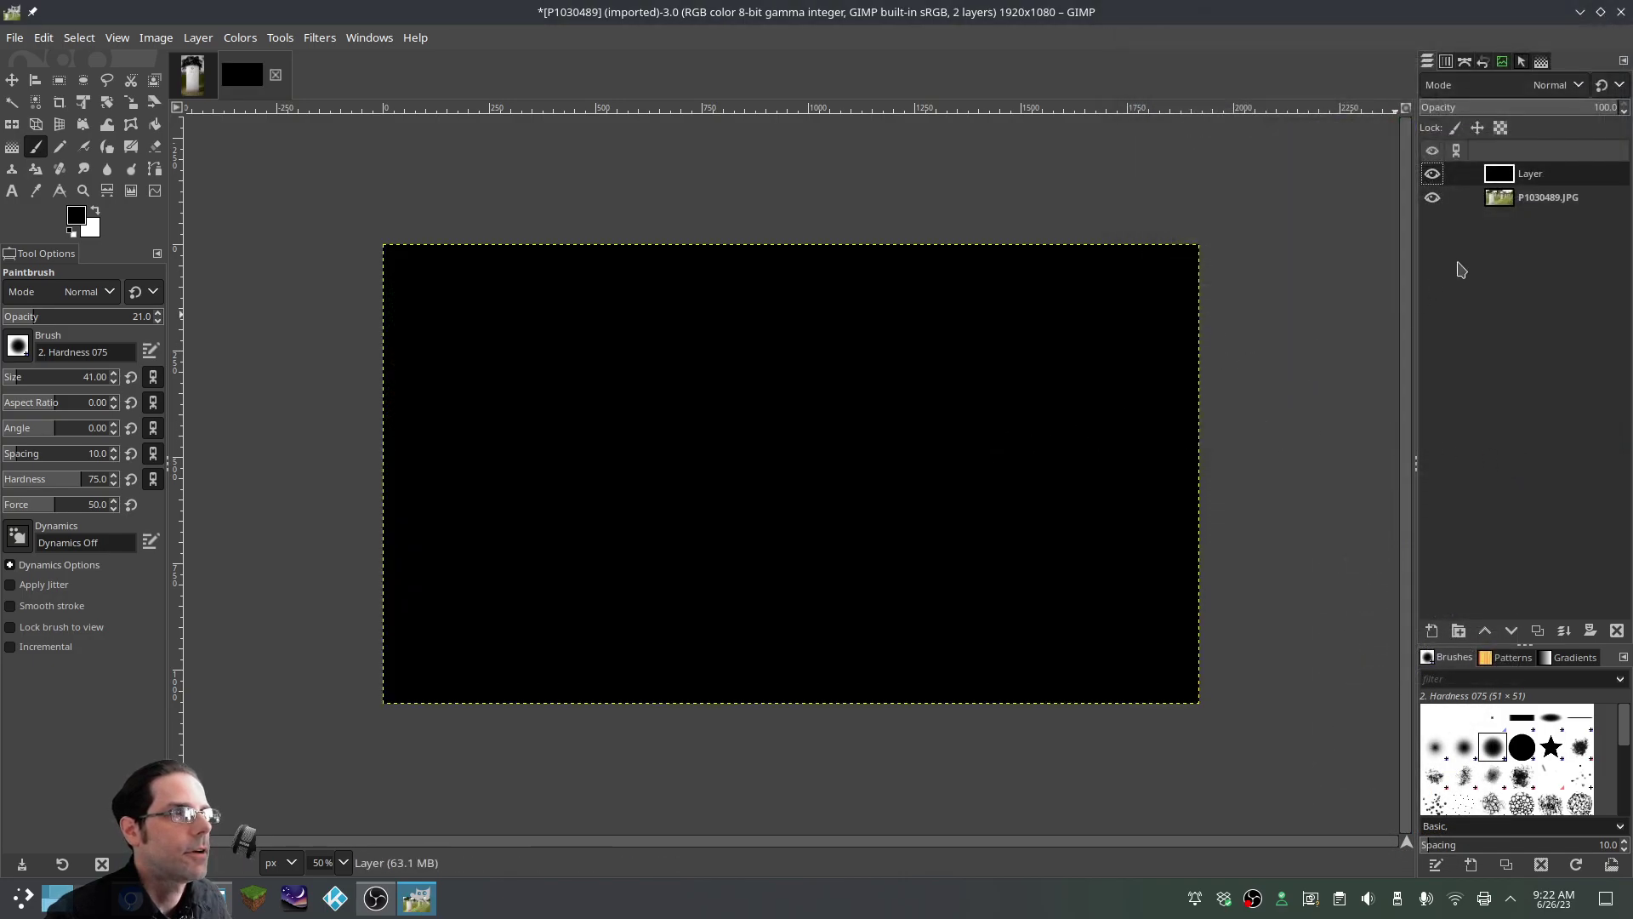
{"action": "right_click", "coordinate": [1504, 255]}
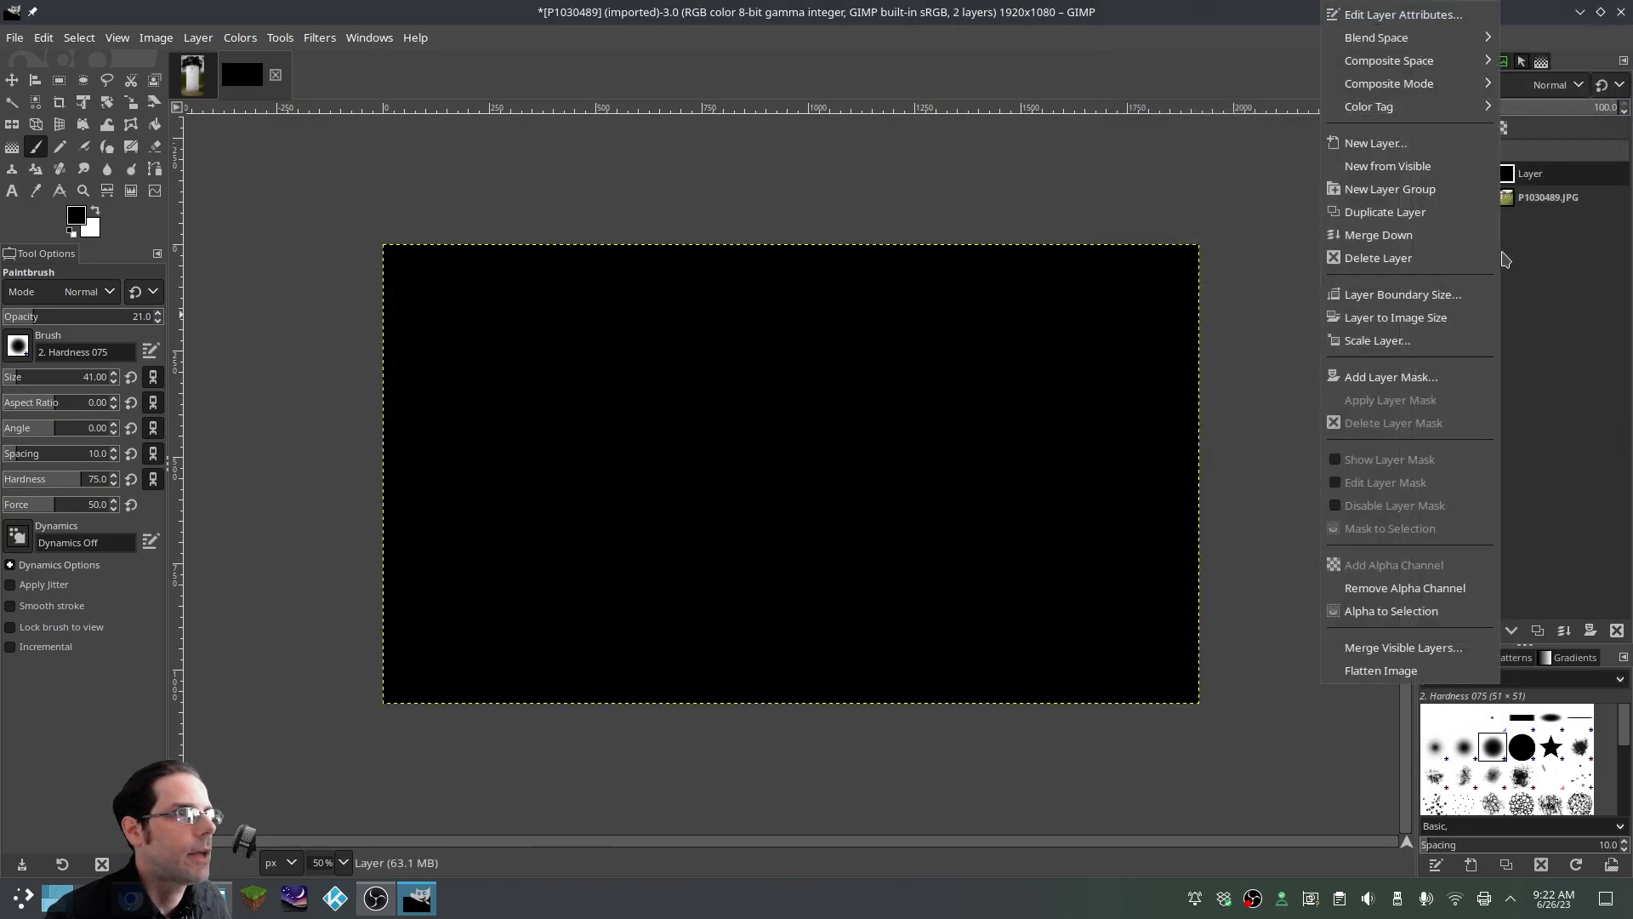
{"action": "left_click", "coordinate": [1403, 379]}
{"action": "left_click", "coordinate": [1403, 539]}
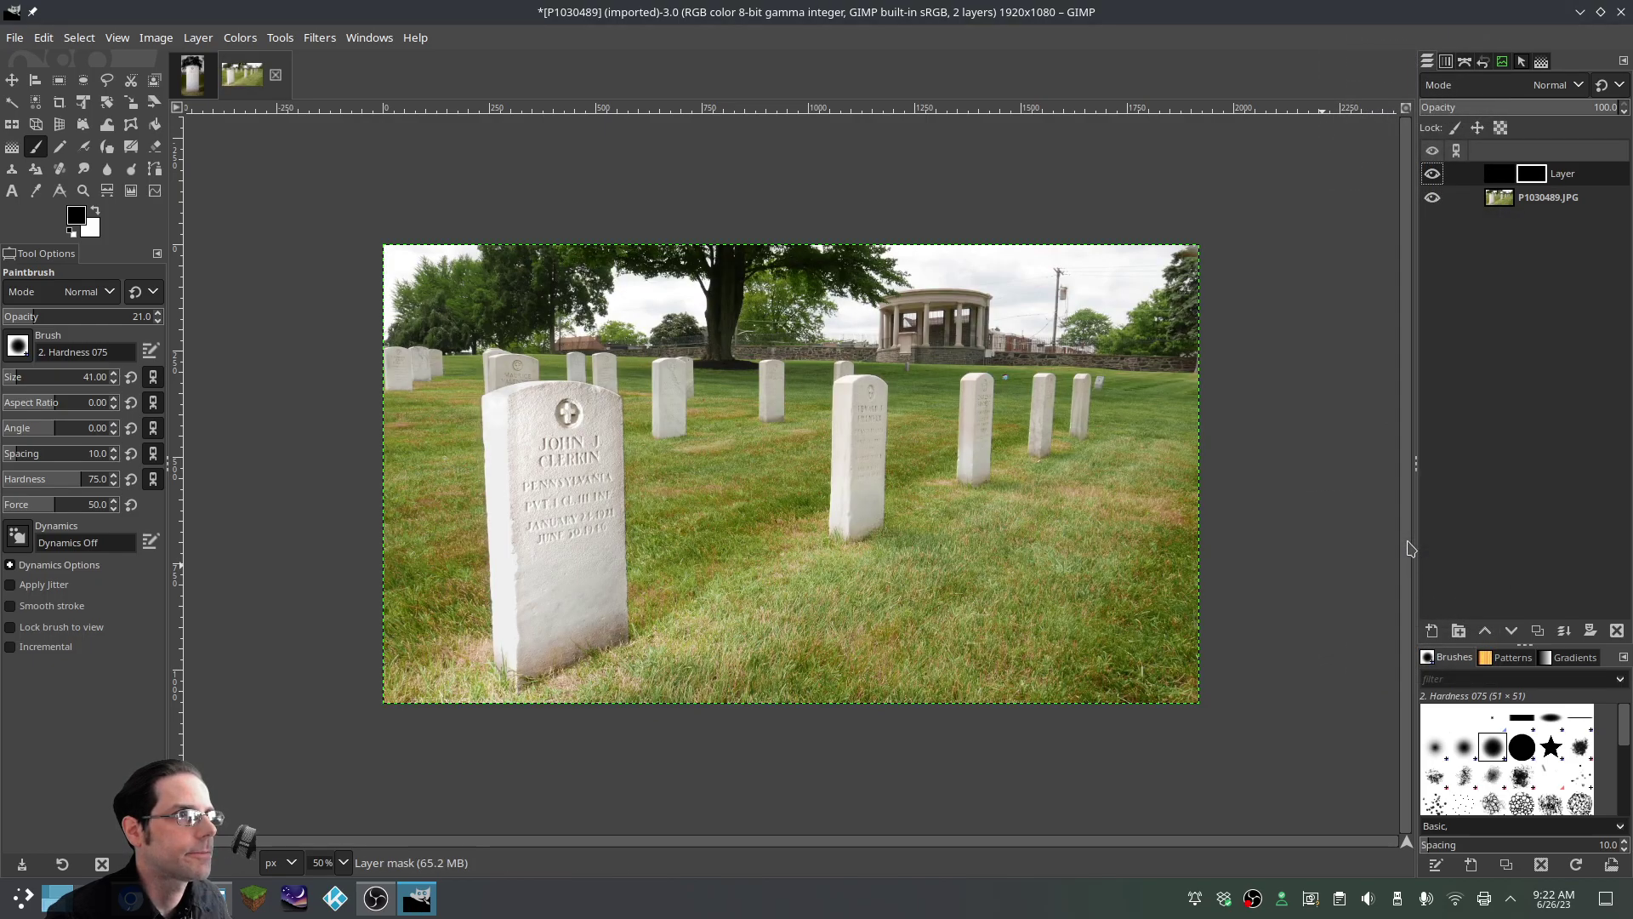
{"action": "scroll", "coordinate": [864, 425], "scroll_direction": "down", "scroll_amount": 2}
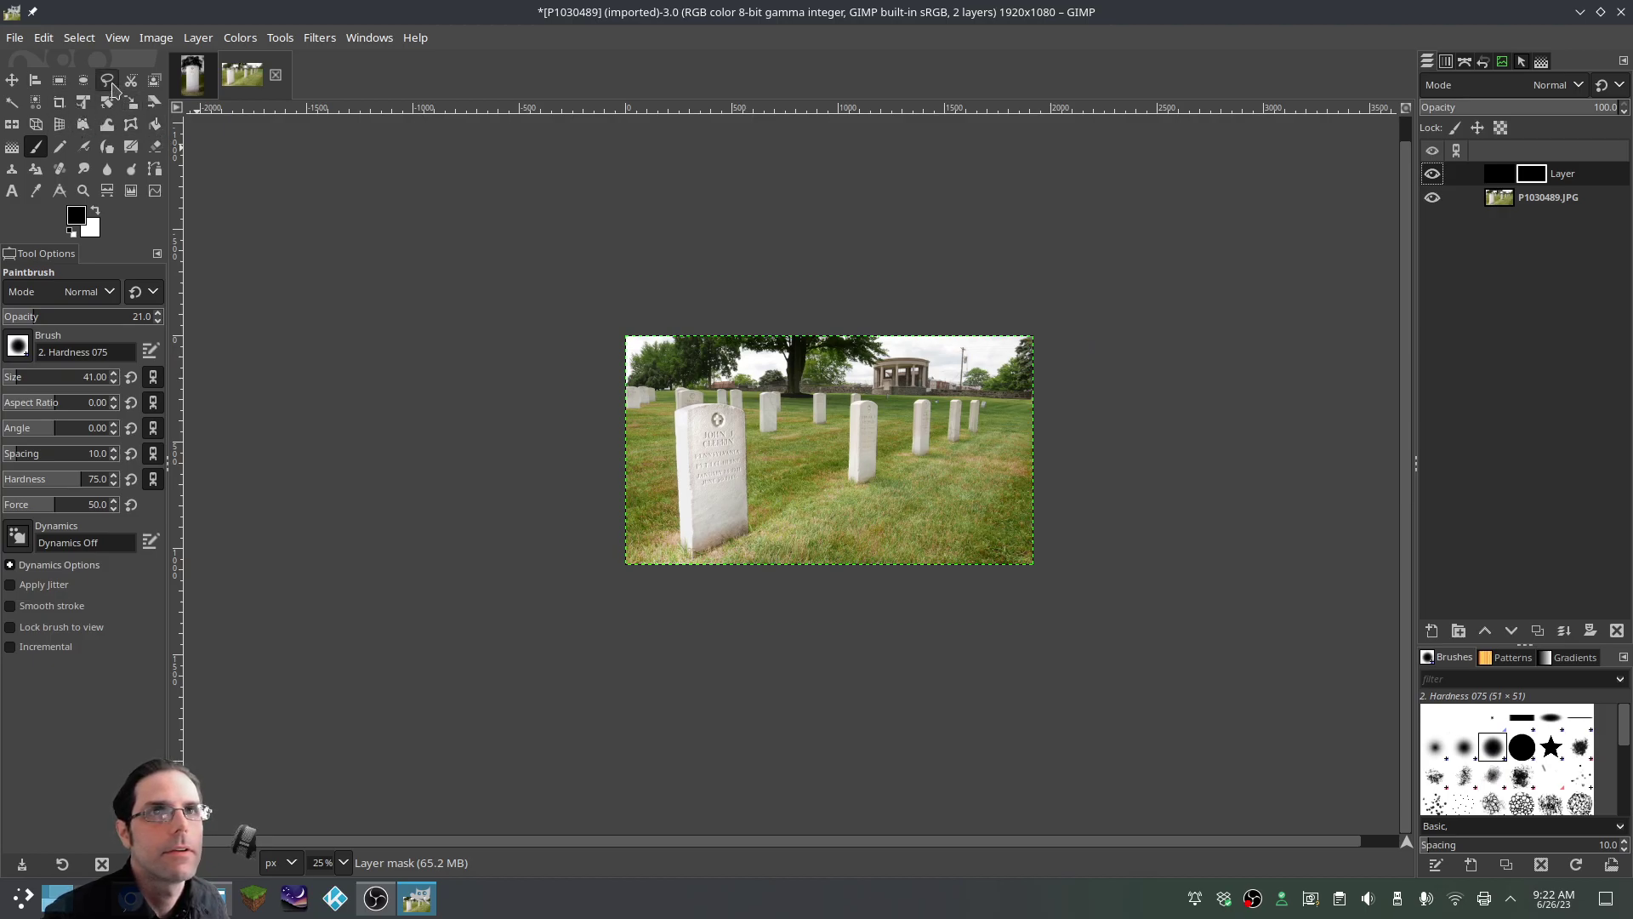
Draw a radial gradient on the mask from the centre outward and scale it to 4400×1516
{"action": "left_click", "coordinate": [12, 146]}
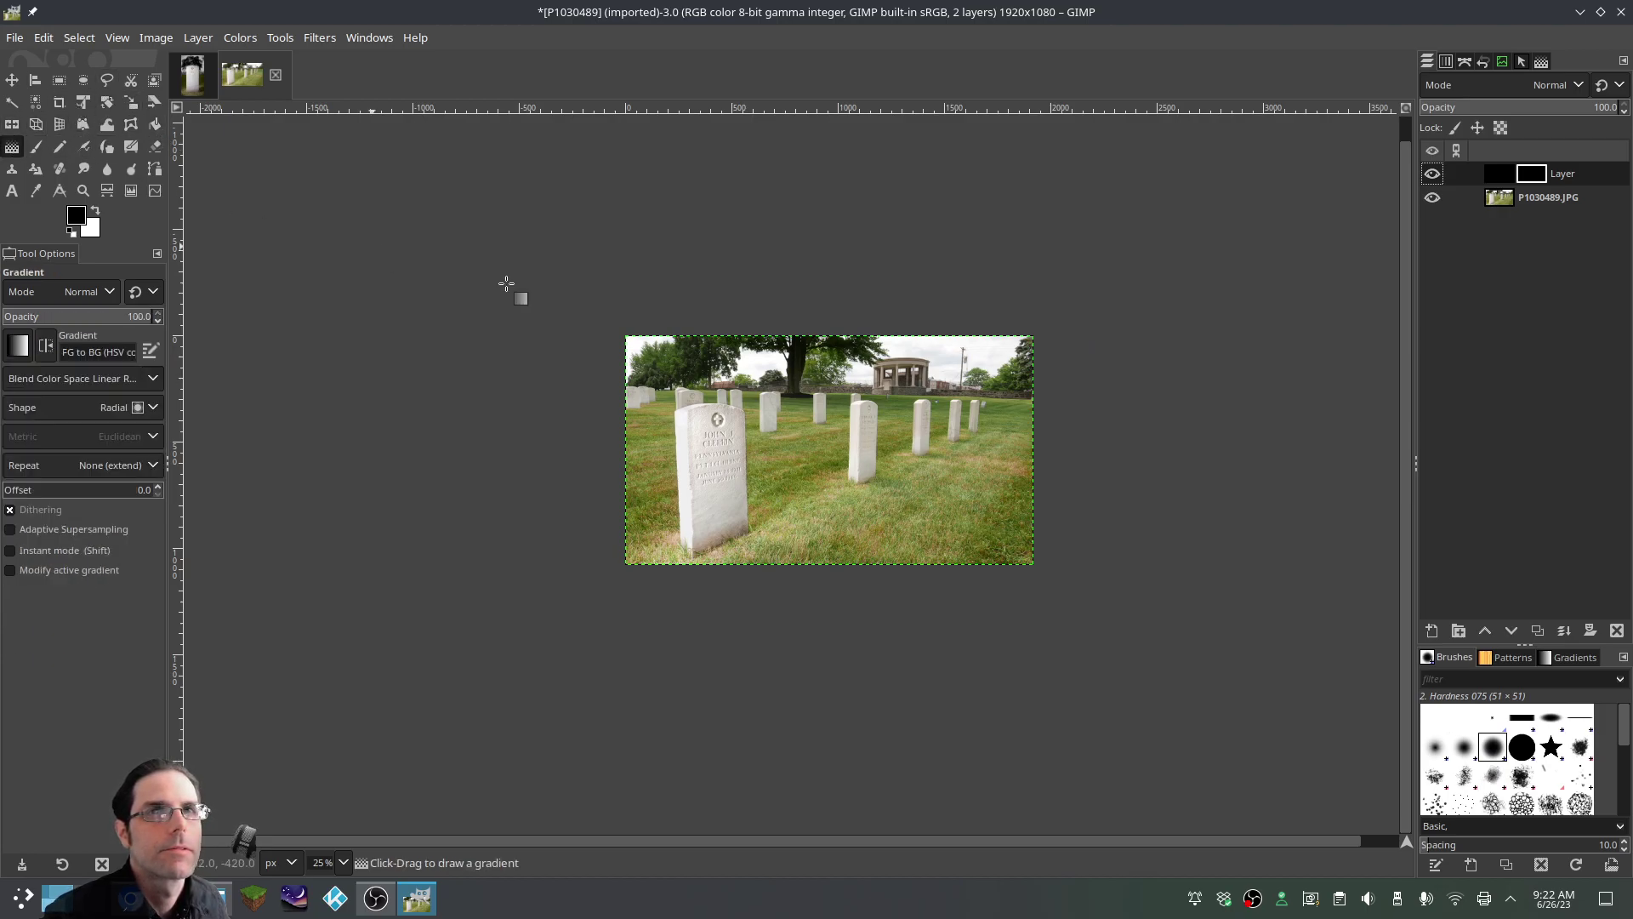
{"action": "left_click_drag", "start_coordinate": [824, 460], "coordinate": [827, 613]}
{"action": "key", "text": "Return"}
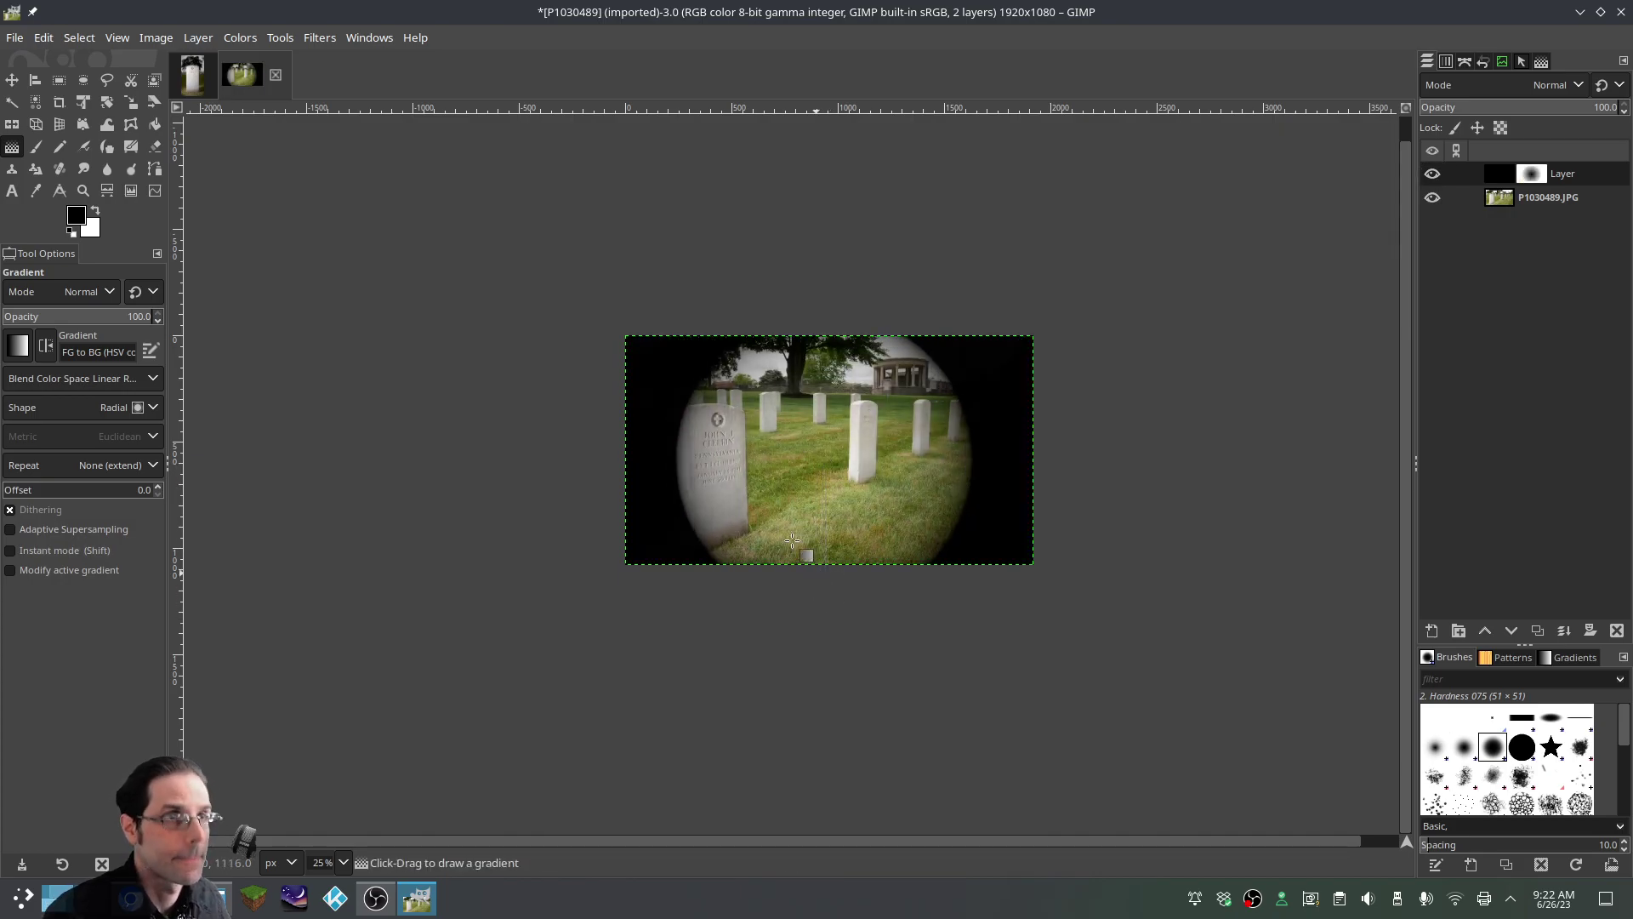
{"action": "left_click", "coordinate": [130, 102]}
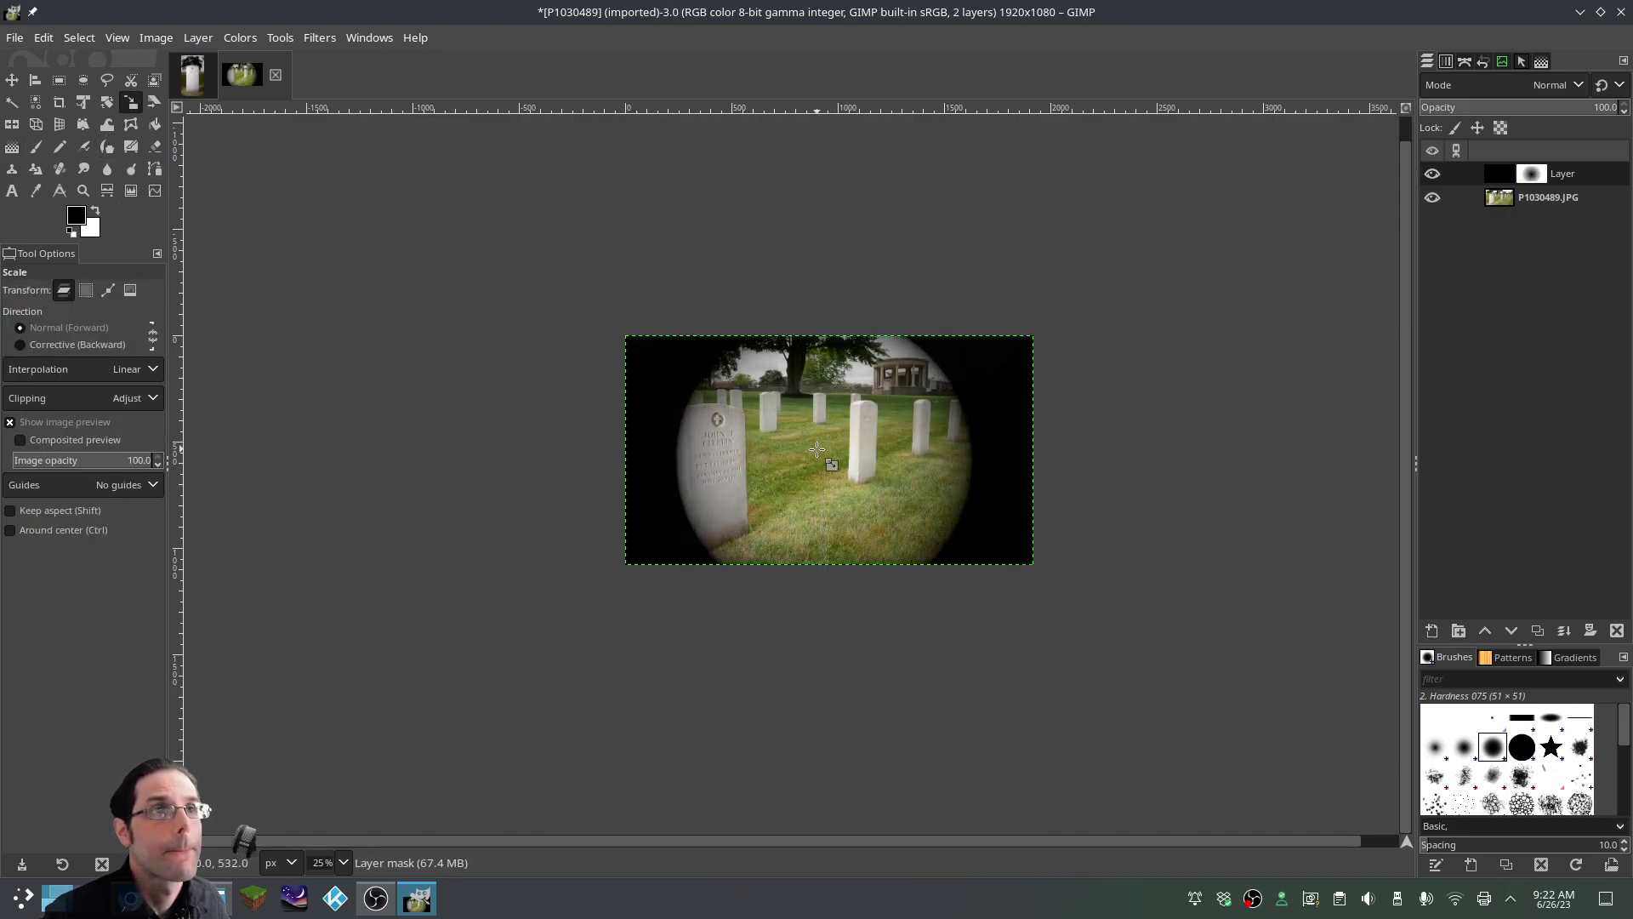
{"action": "left_click", "coordinate": [693, 379]}
{"action": "left_click_drag", "start_coordinate": [629, 342], "coordinate": [372, 278]}
{"action": "left_click_drag", "start_coordinate": [1036, 569], "coordinate": [1324, 605]}
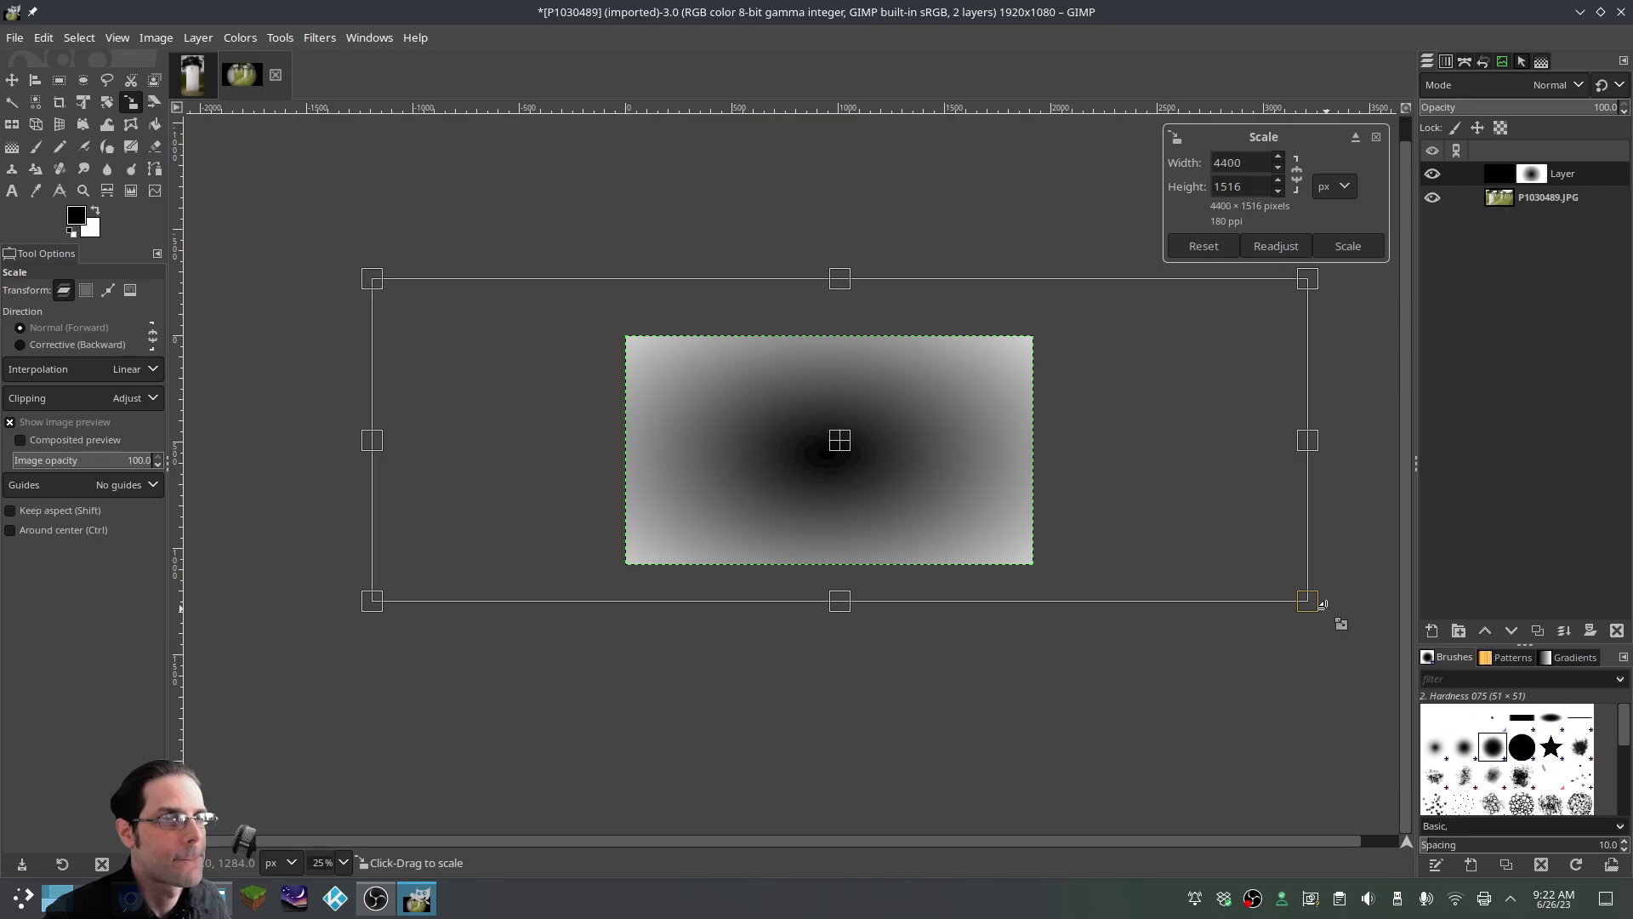
{"action": "key", "text": "Return"}
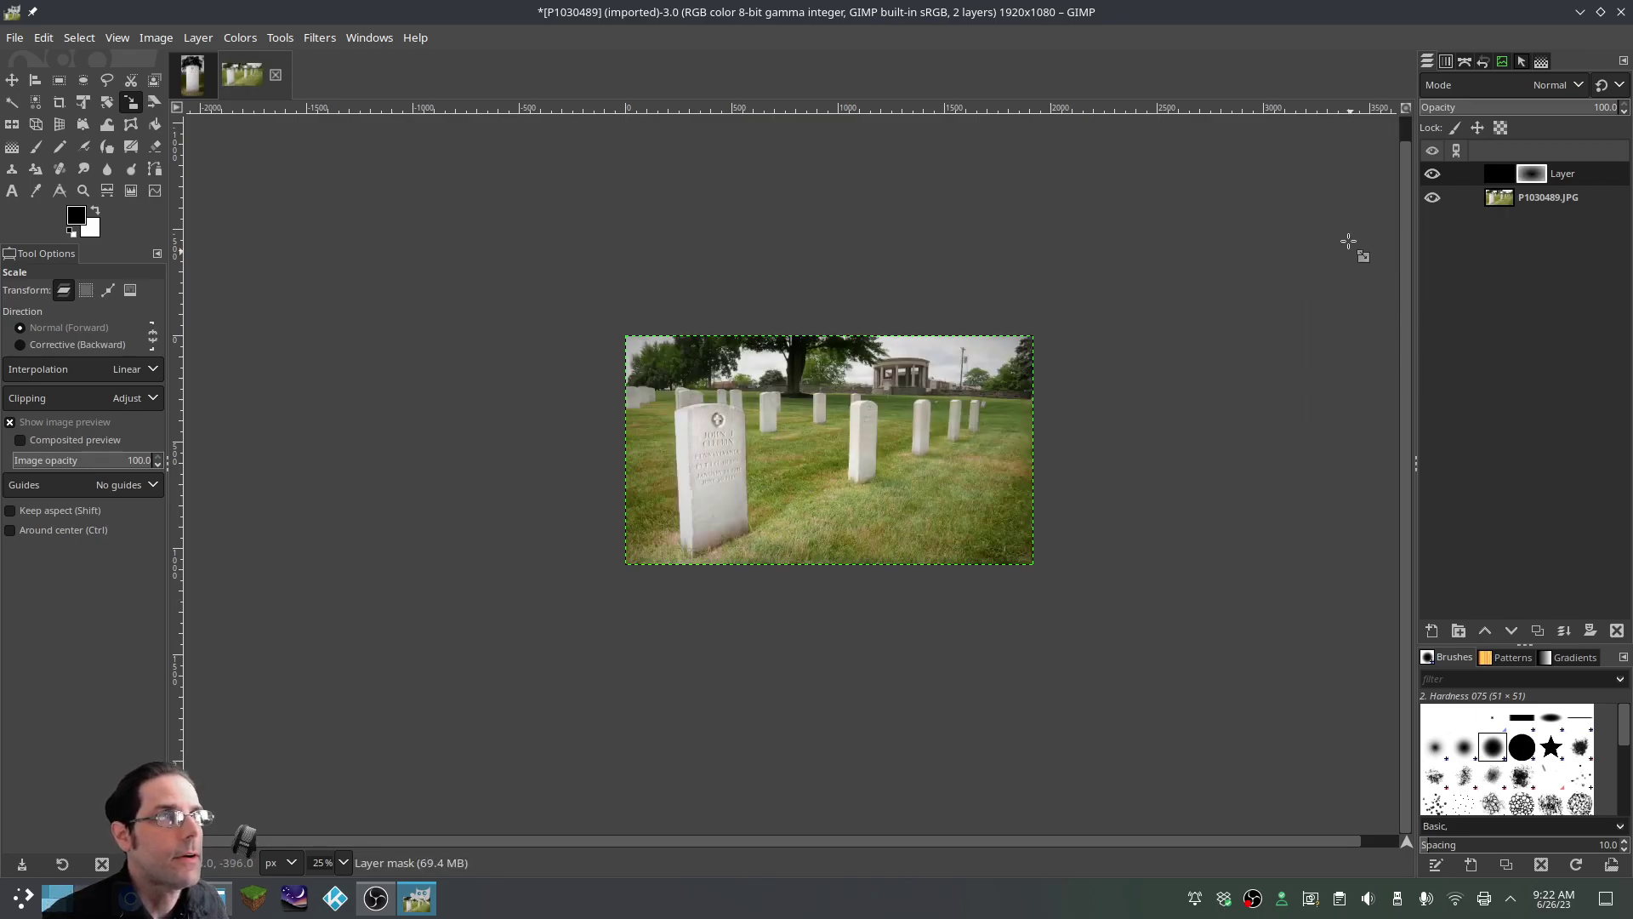
Toggle the vignette layer on and off to compare the effect
{"action": "left_click", "coordinate": [1432, 174]}
{"action": "left_click", "coordinate": [1432, 174]}
{"action": "left_click", "coordinate": [1432, 174]}
{"action": "left_click", "coordinate": [1432, 175]}
{"action": "left_click", "coordinate": [1433, 175]}
{"action": "left_click", "coordinate": [1432, 175]}
{"action": "left_click", "coordinate": [1433, 174]}
{"action": "left_click", "coordinate": [1433, 175]}
{"action": "left_click", "coordinate": [1432, 174]}
{"action": "left_click", "coordinate": [1433, 174]}
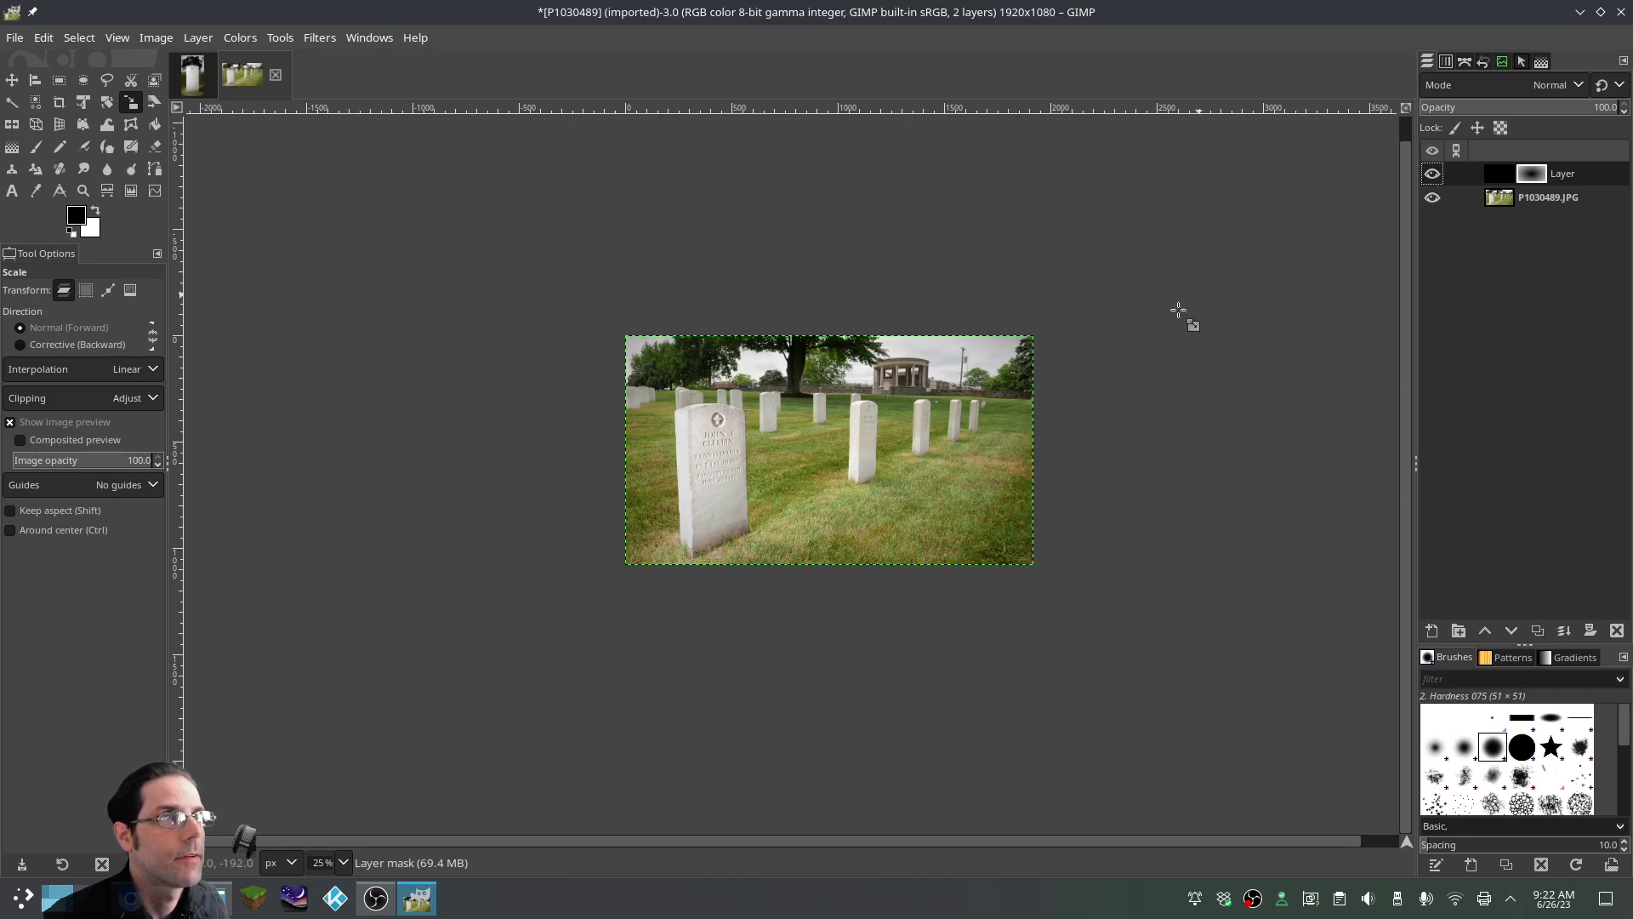
{"action": "right_click", "coordinate": [1482, 179]}
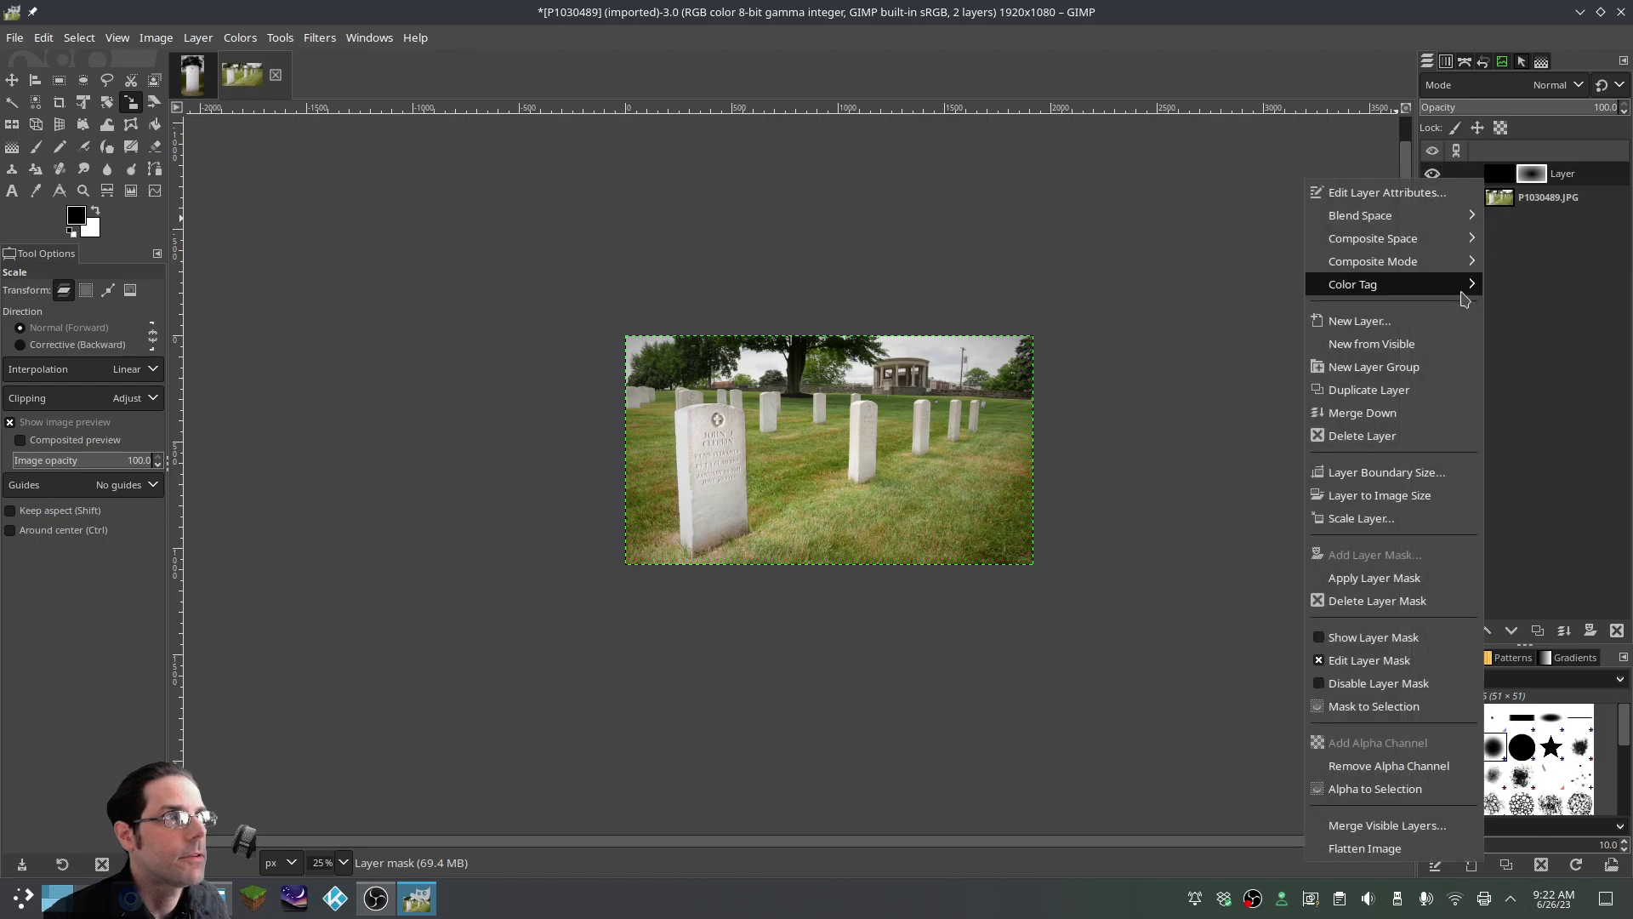
Merge the vignette into the photo and apply Auto Input Levels in Colors > Levels
{"action": "left_click", "coordinate": [1388, 417]}
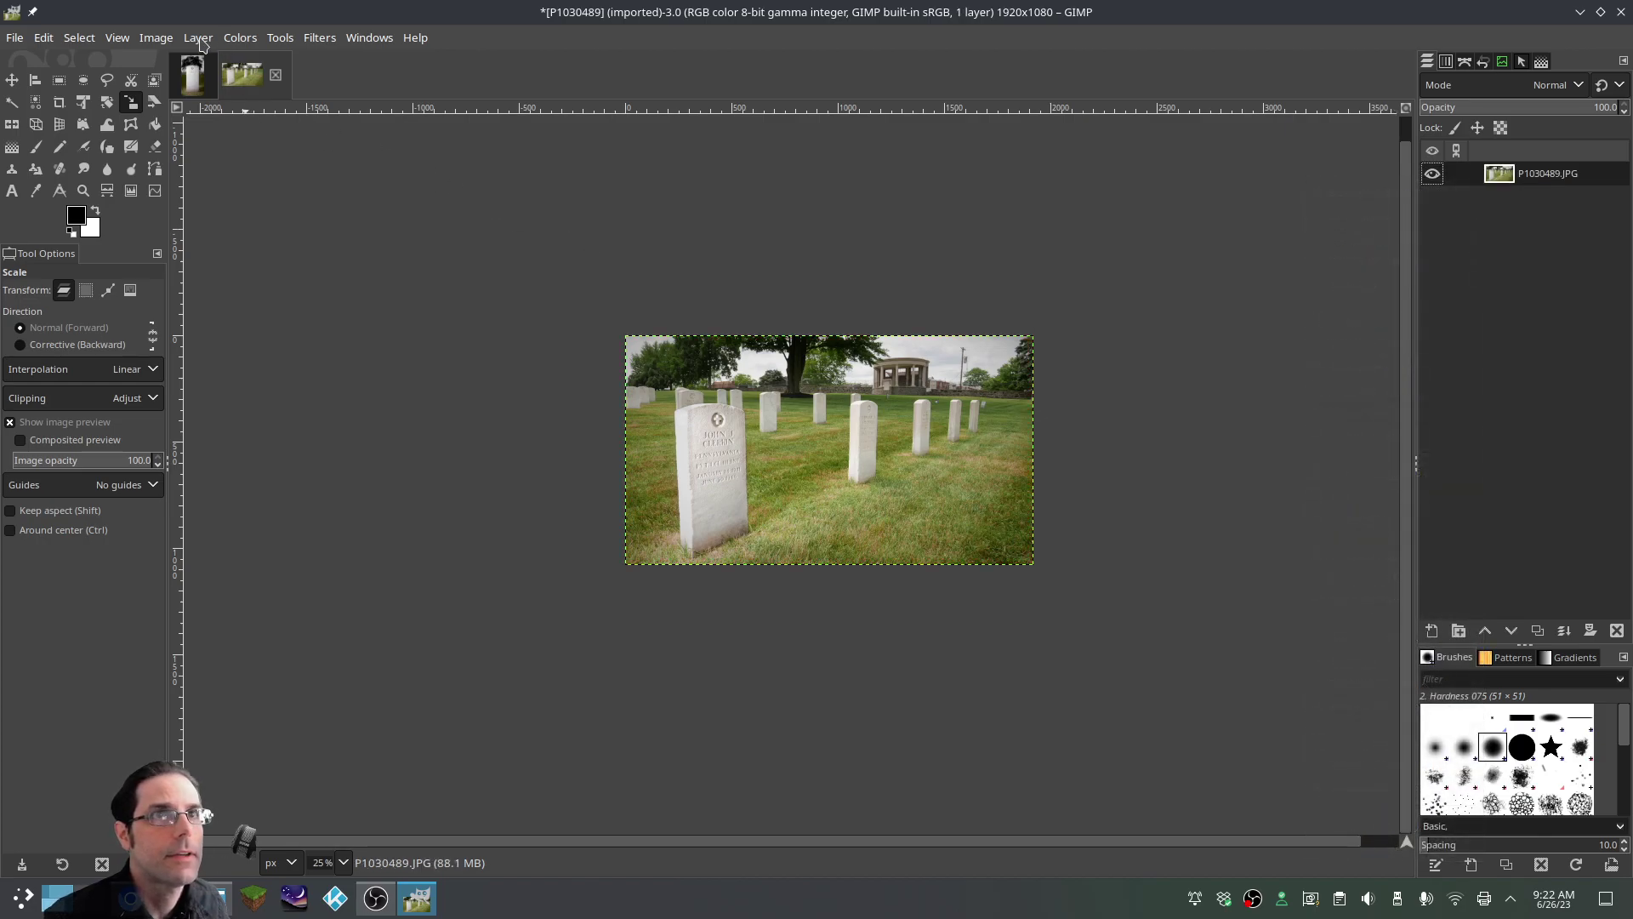
{"action": "left_click", "coordinate": [244, 39]}
{"action": "left_click", "coordinate": [253, 247]}
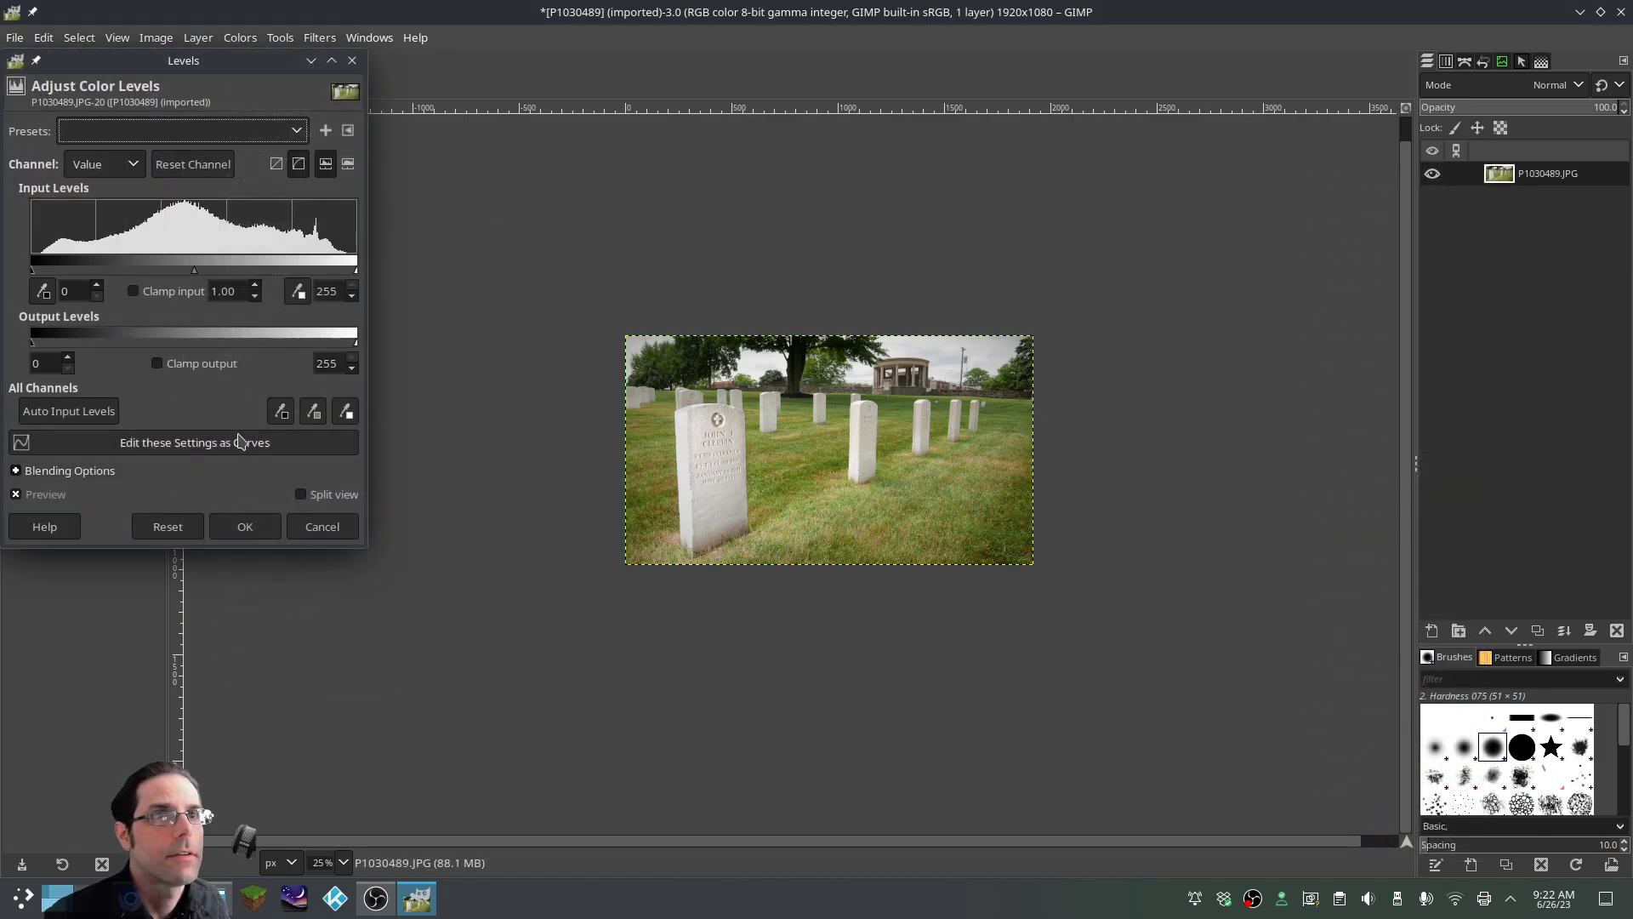
{"action": "left_click", "coordinate": [85, 412]}
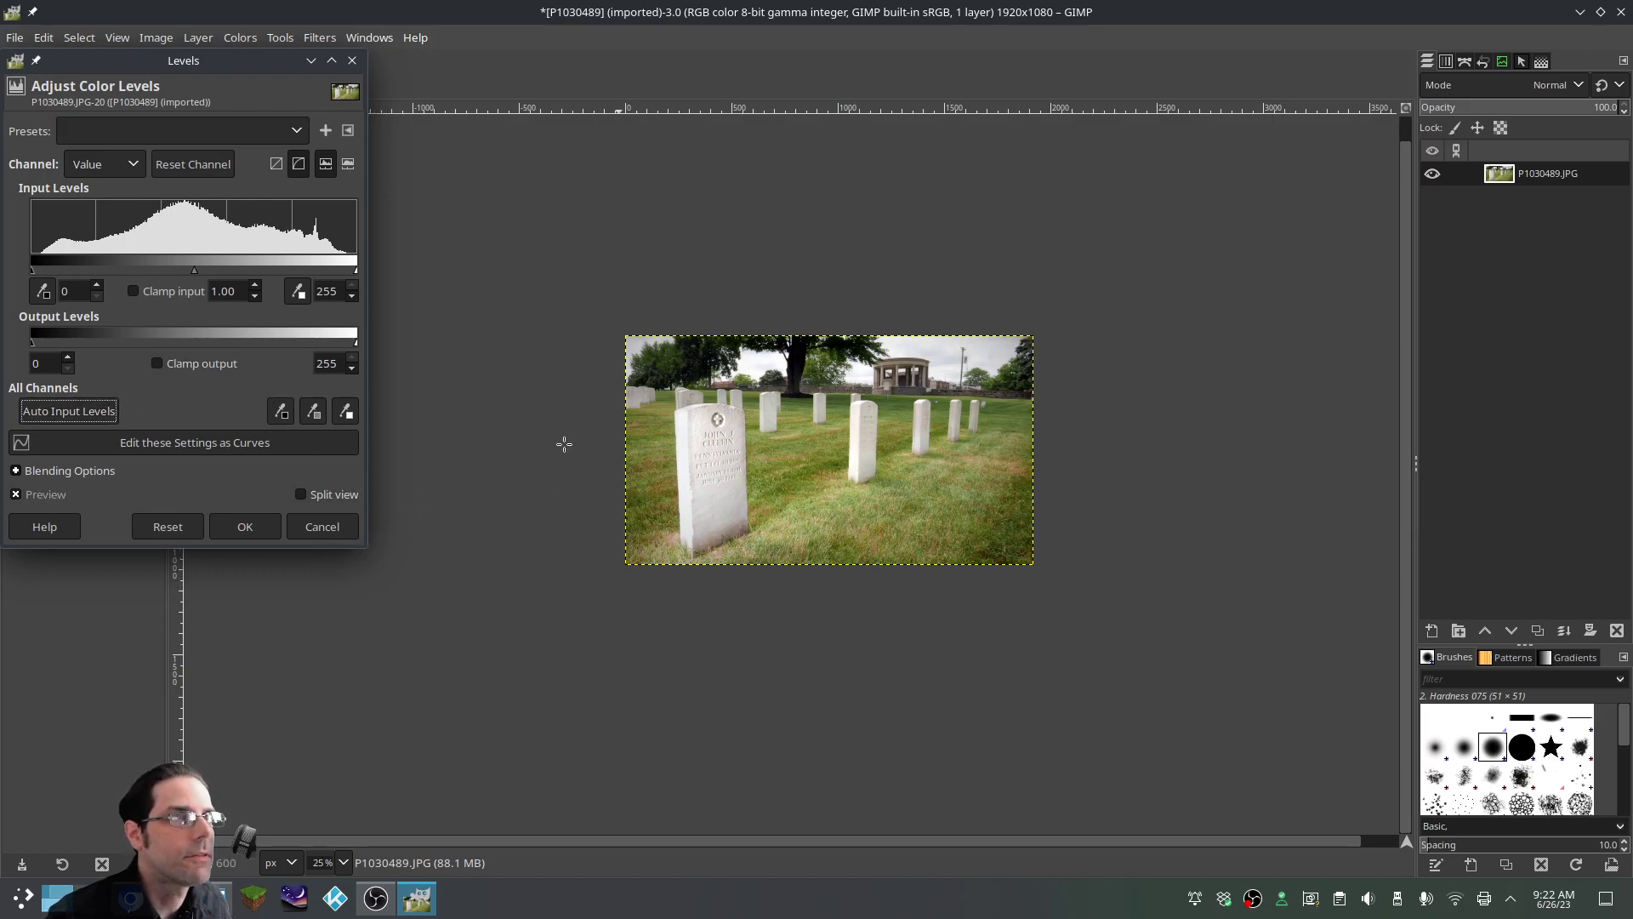
{"action": "left_click", "coordinate": [181, 528]}
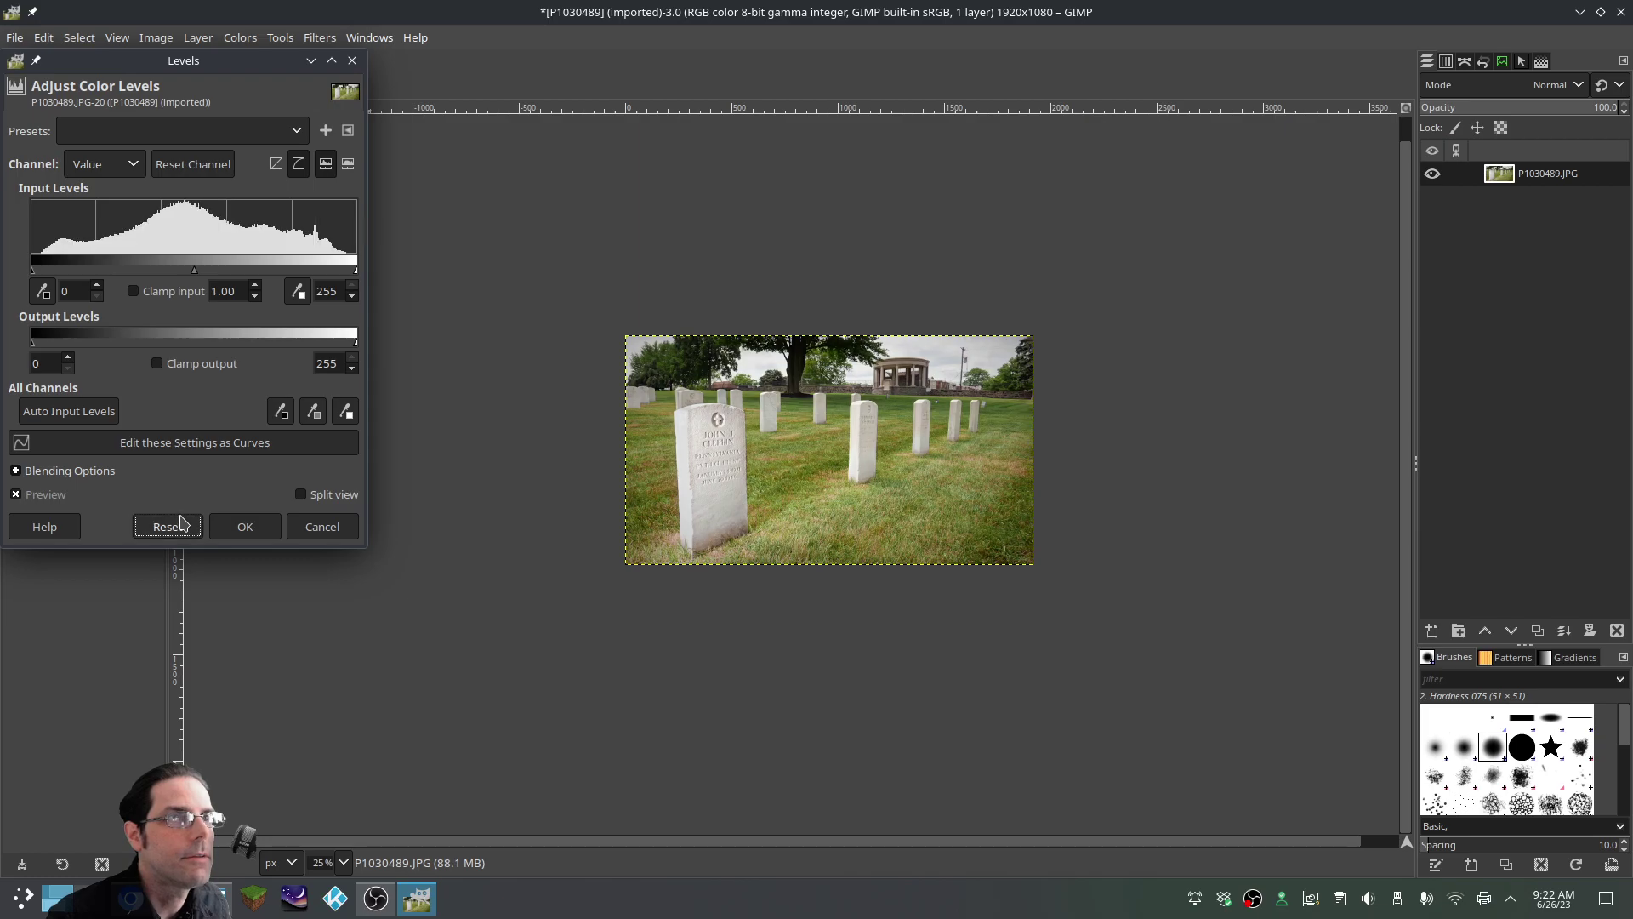
{"action": "left_click", "coordinate": [68, 411]}
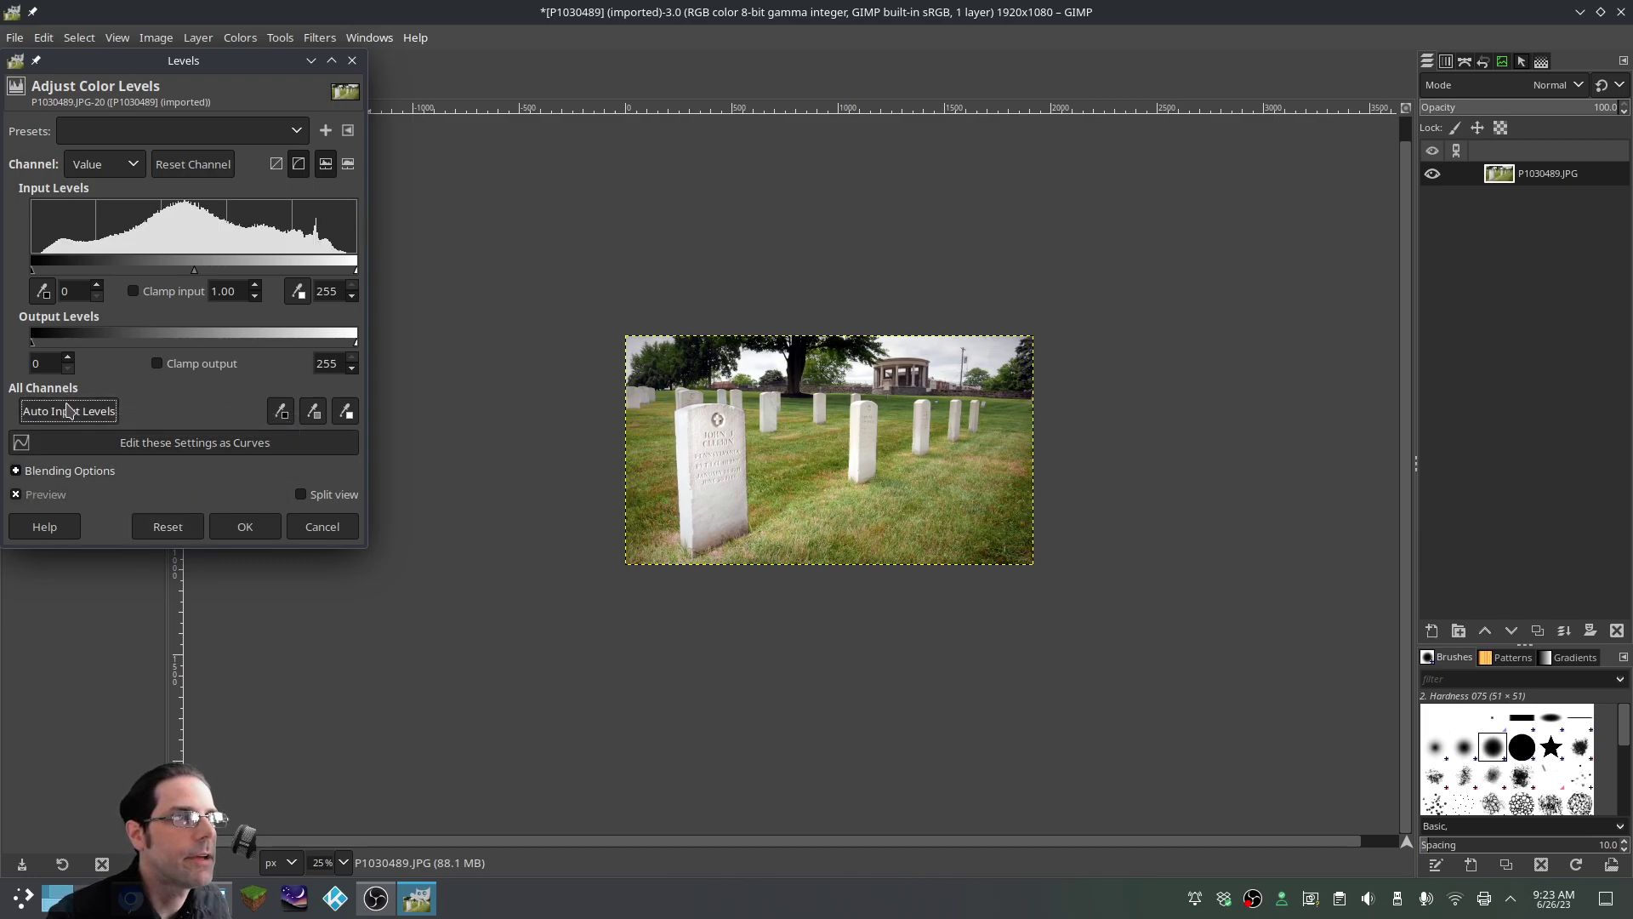
{"action": "left_click", "coordinate": [245, 526]}
{"action": "scroll", "coordinate": [749, 498], "scroll_direction": "up", "scroll_amount": 2}
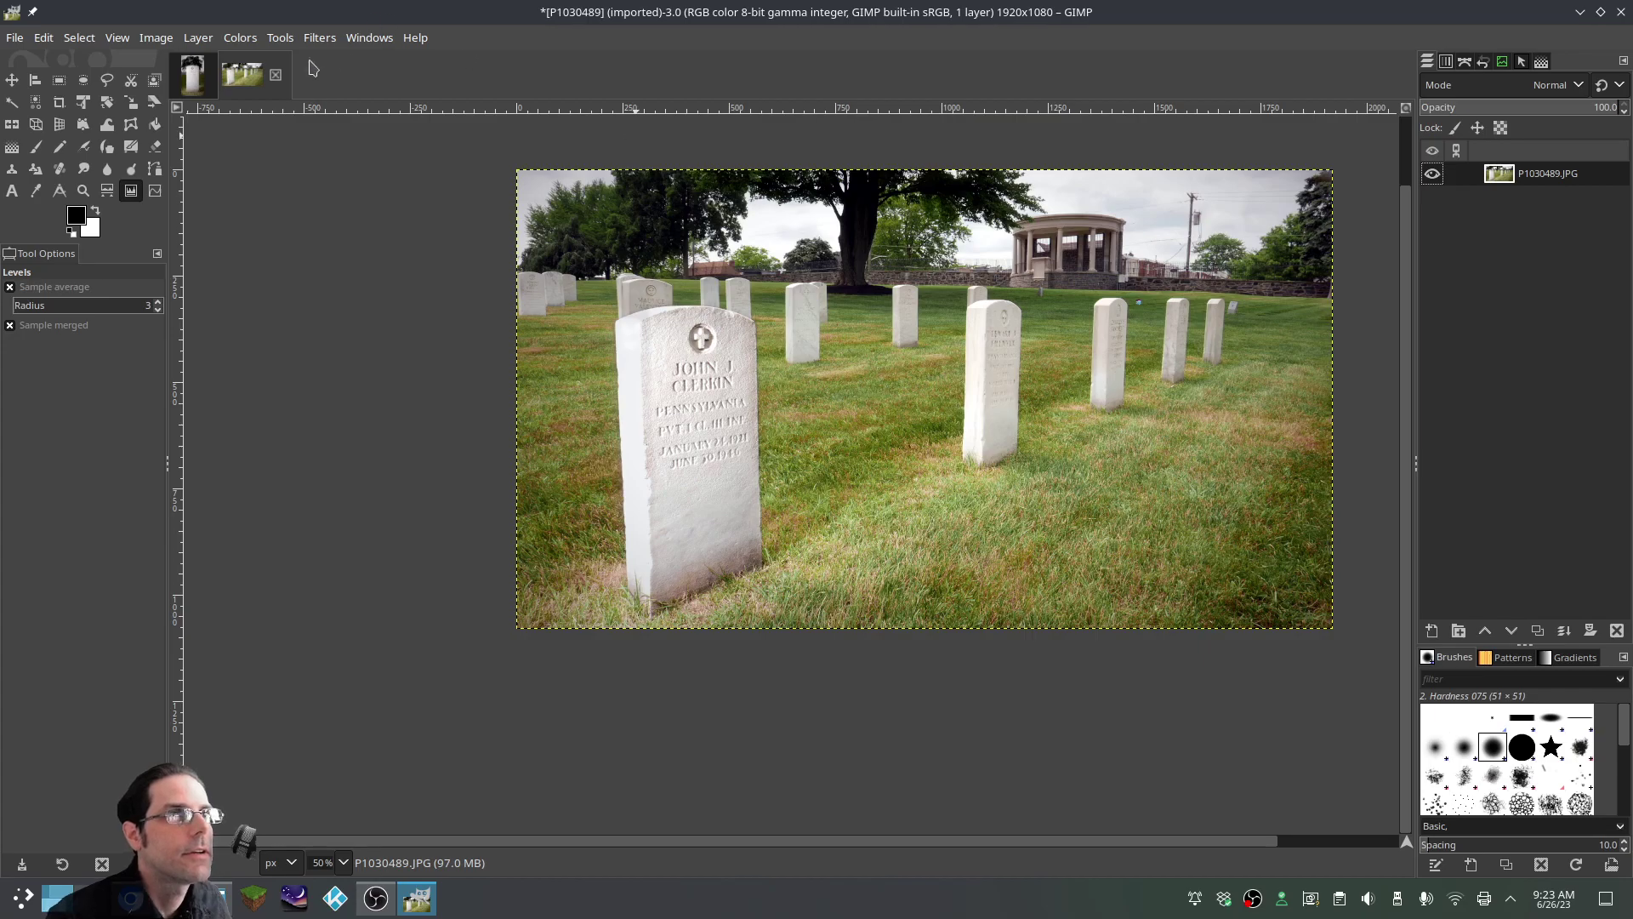
Apply a Red-channel curve lowering the midpoint from input 133 to output 117
{"action": "left_click", "coordinate": [245, 40]}
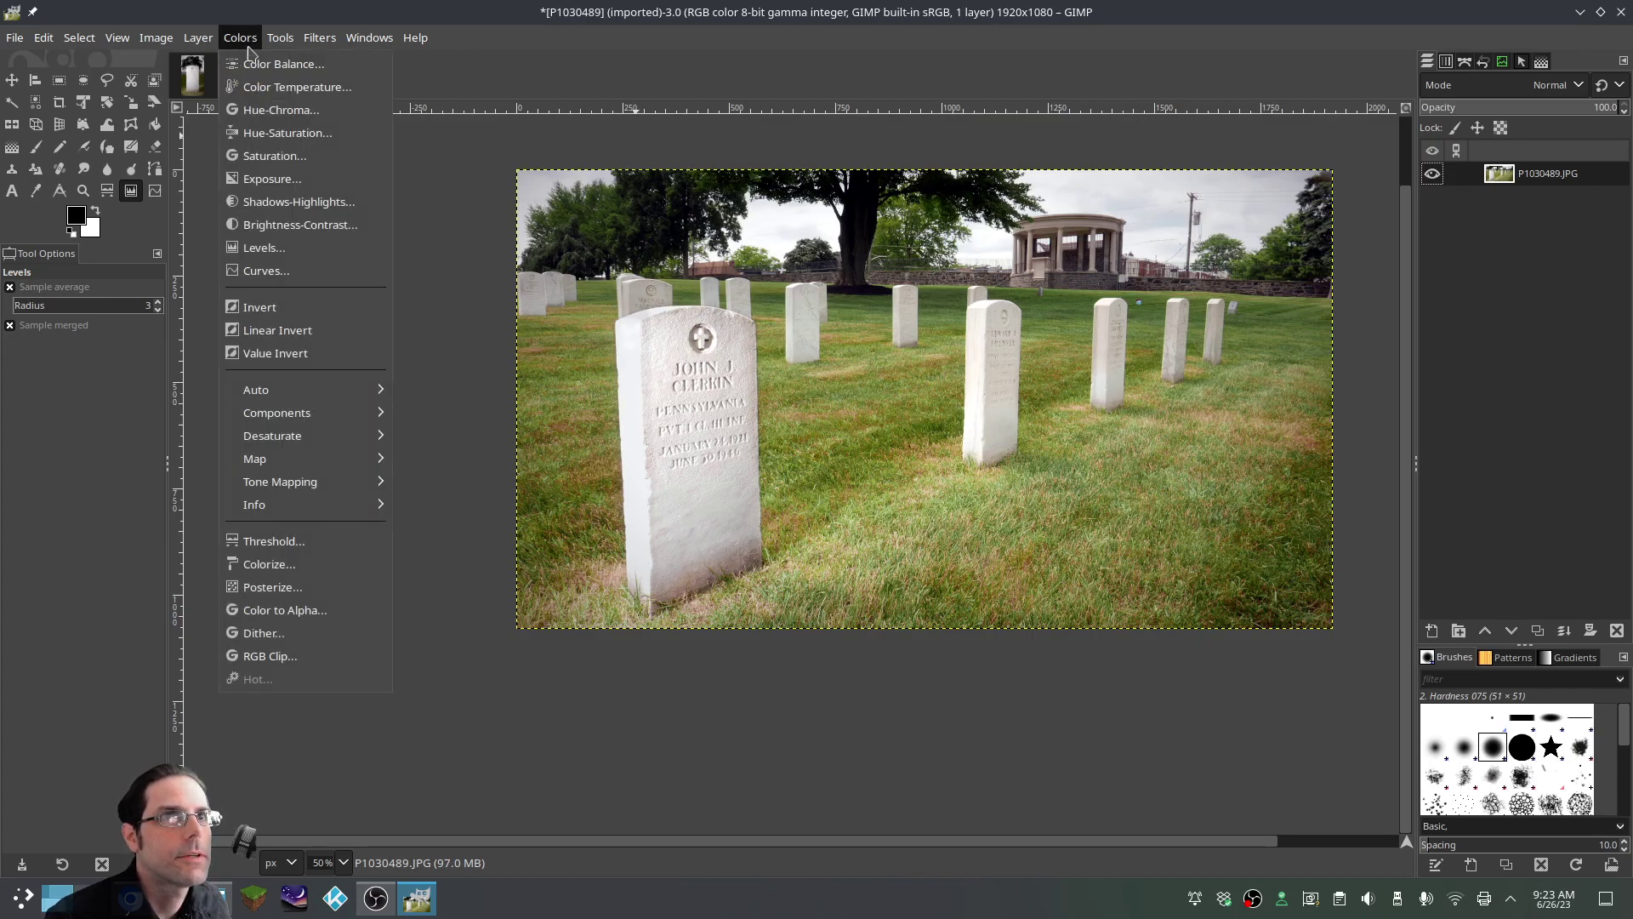
{"action": "left_click", "coordinate": [266, 271]}
{"action": "left_click_drag", "start_coordinate": [1168, 183], "coordinate": [304, 164]}
{"action": "left_click", "coordinate": [183, 257]}
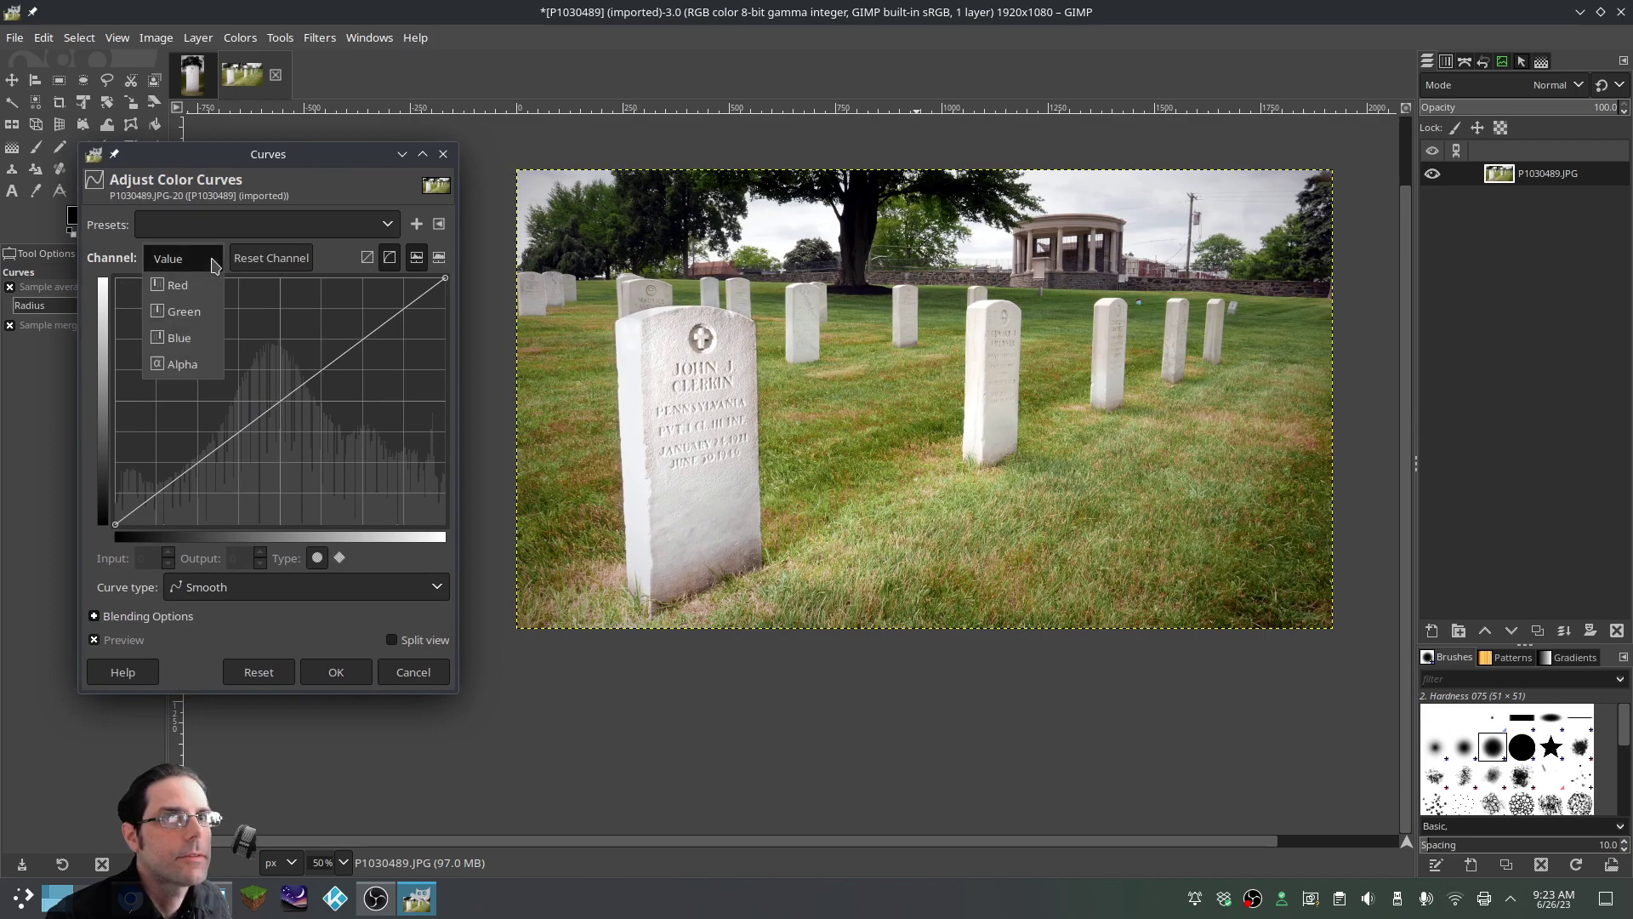
{"action": "left_click", "coordinate": [198, 286]}
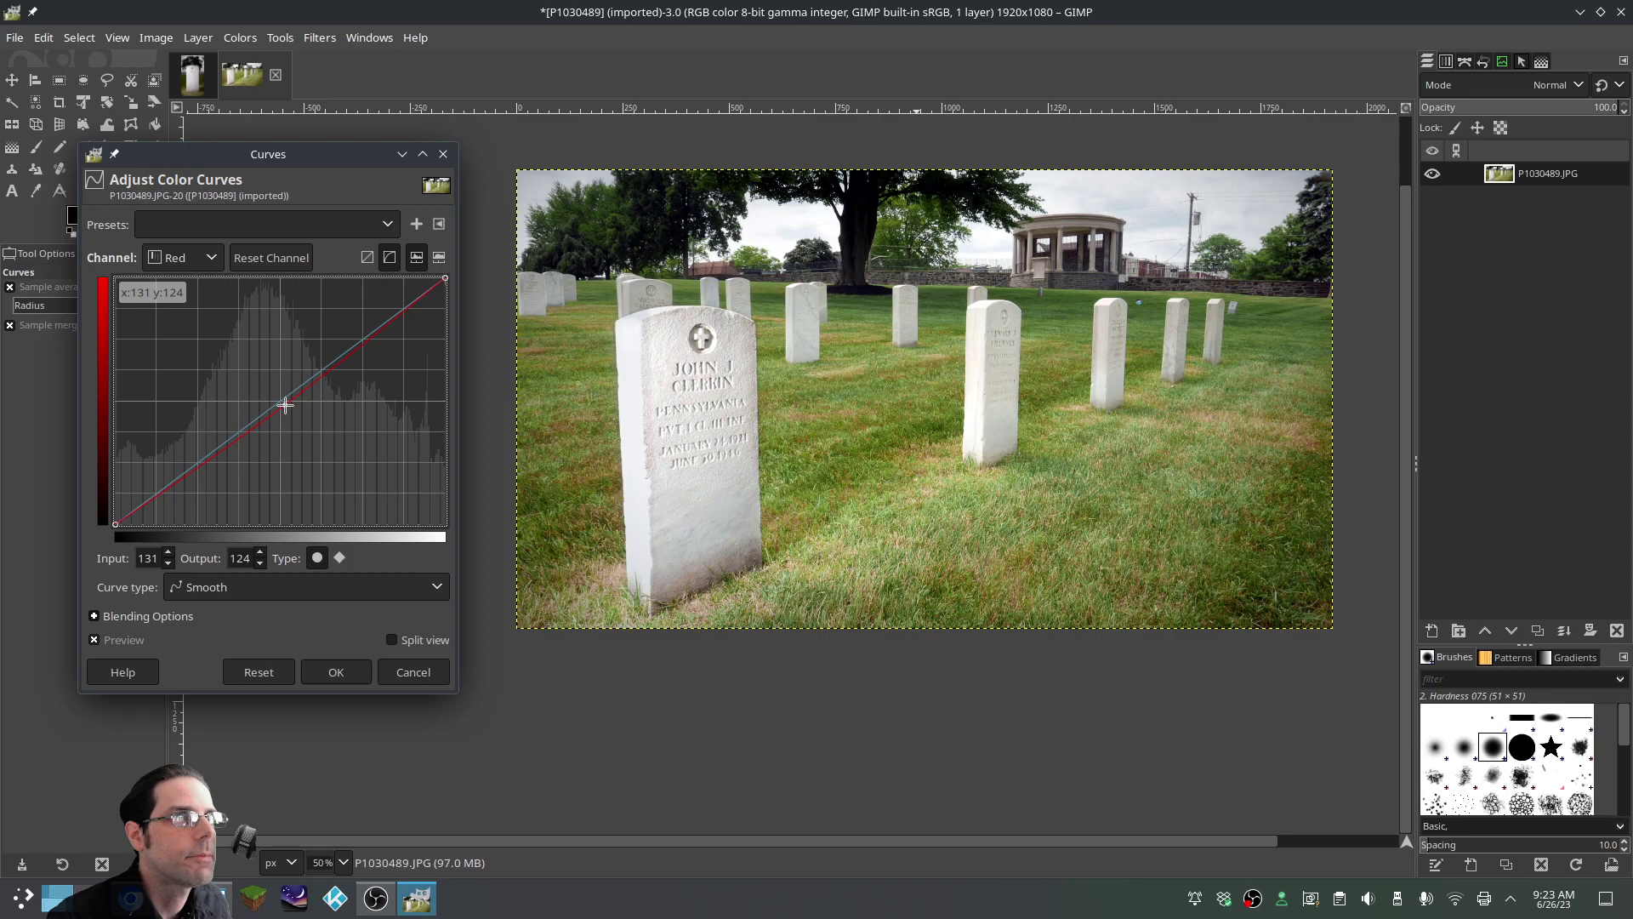
{"action": "left_click_drag", "start_coordinate": [291, 411], "coordinate": [293, 414]}
{"action": "left_click", "coordinate": [362, 674]}
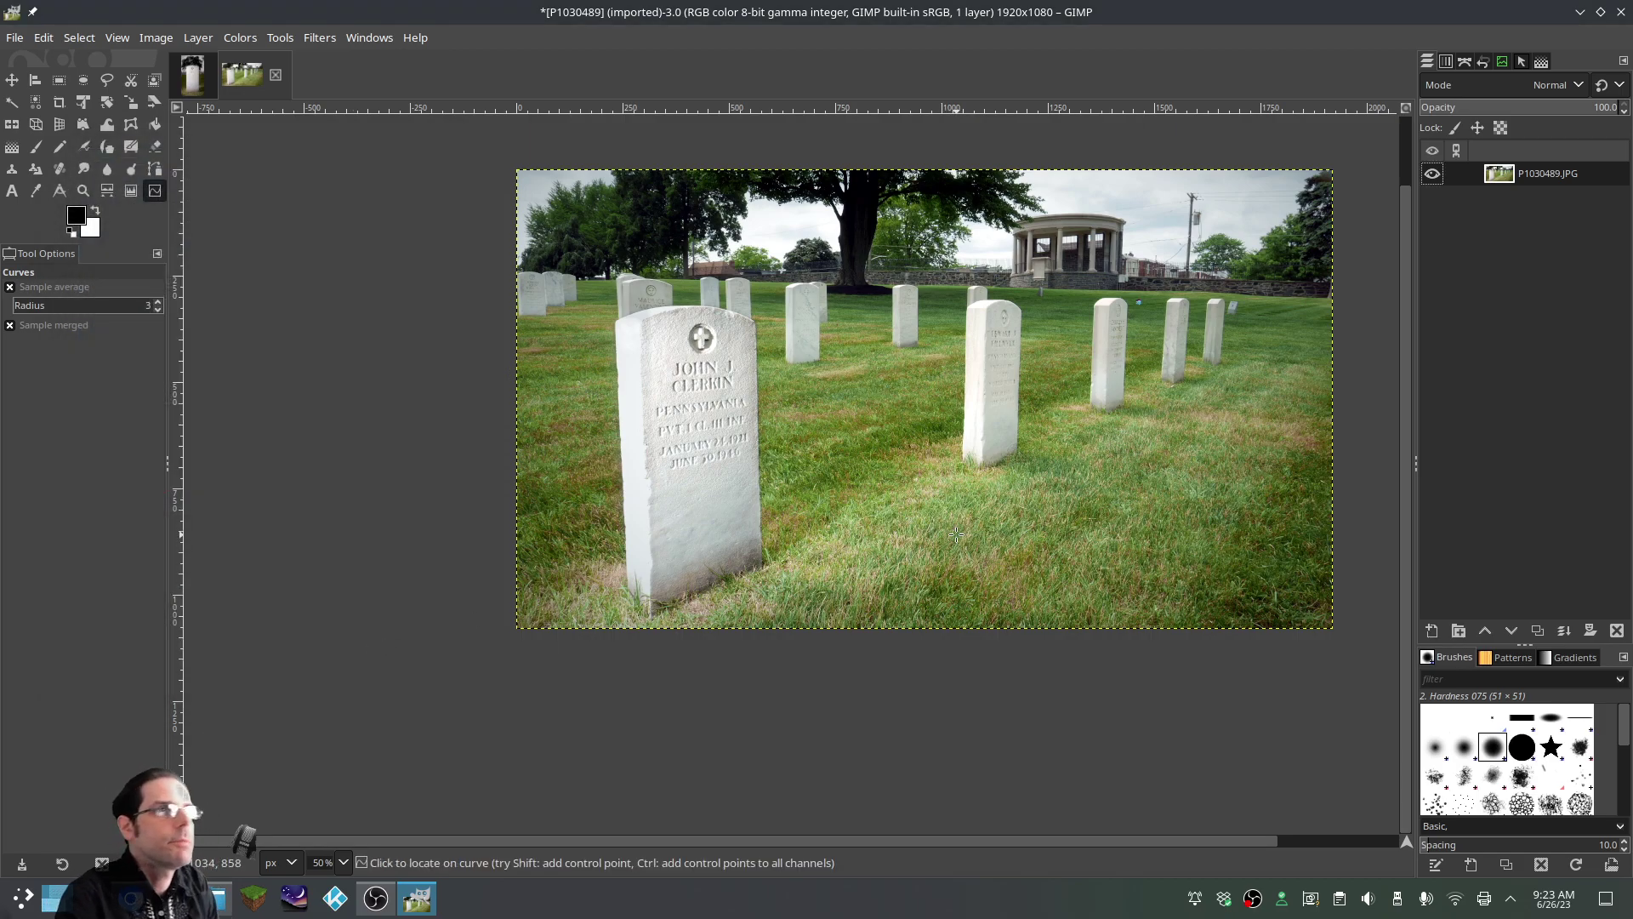
Export the photo as 2.JPG at JPEG quality 98, then start quitting GIMP
{"action": "left_click", "coordinate": [15, 38]}
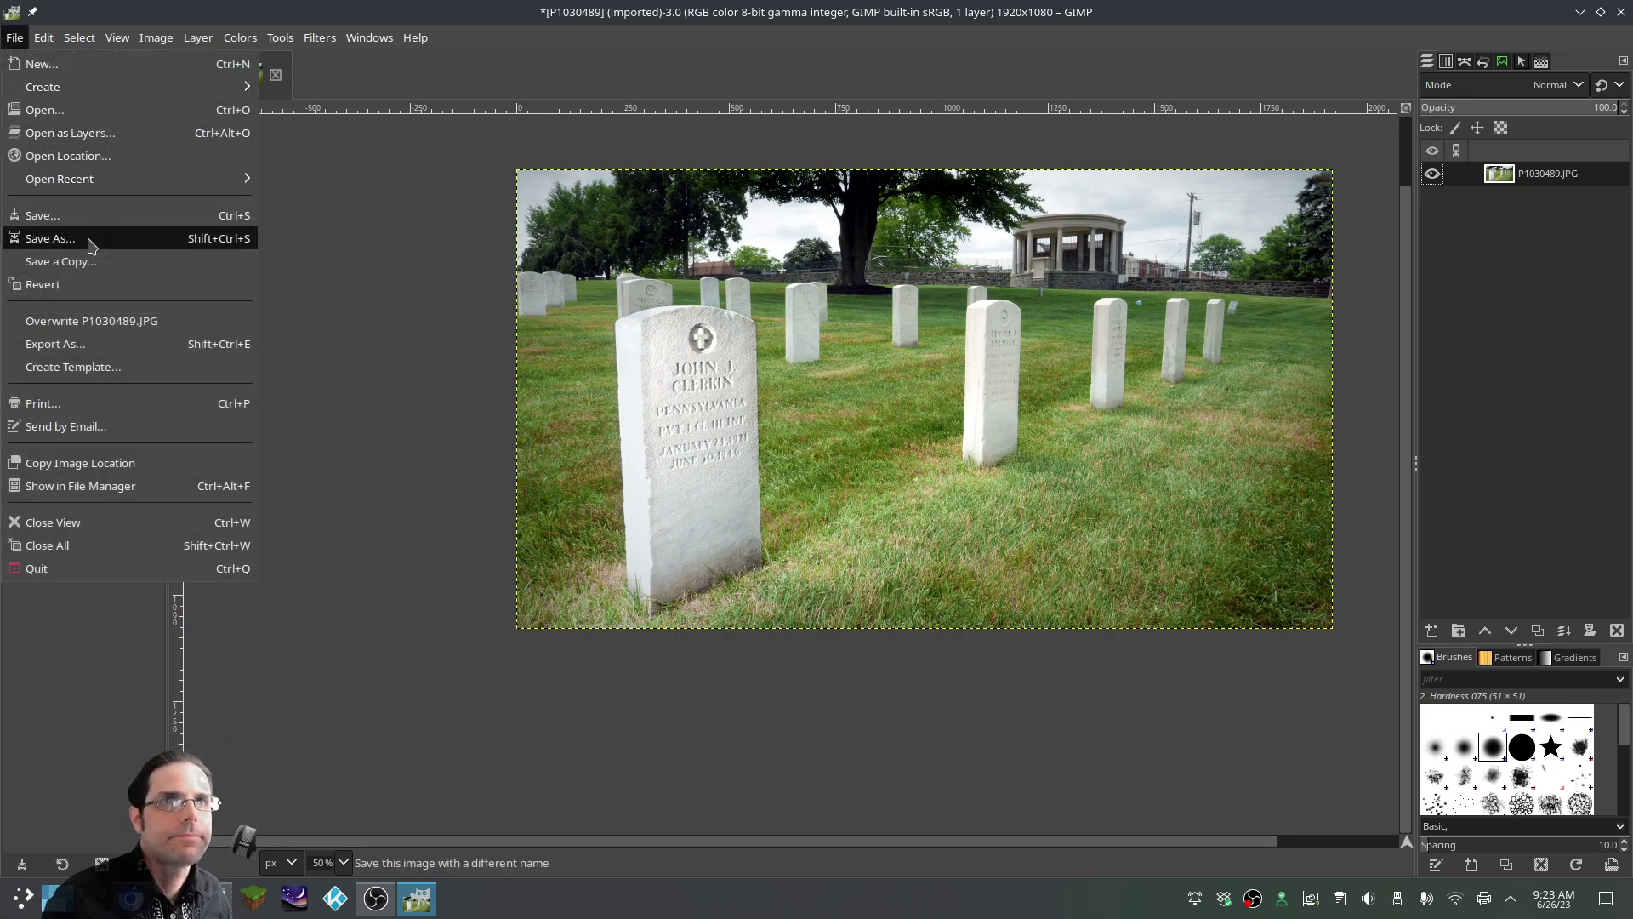
{"action": "left_click", "coordinate": [84, 344]}
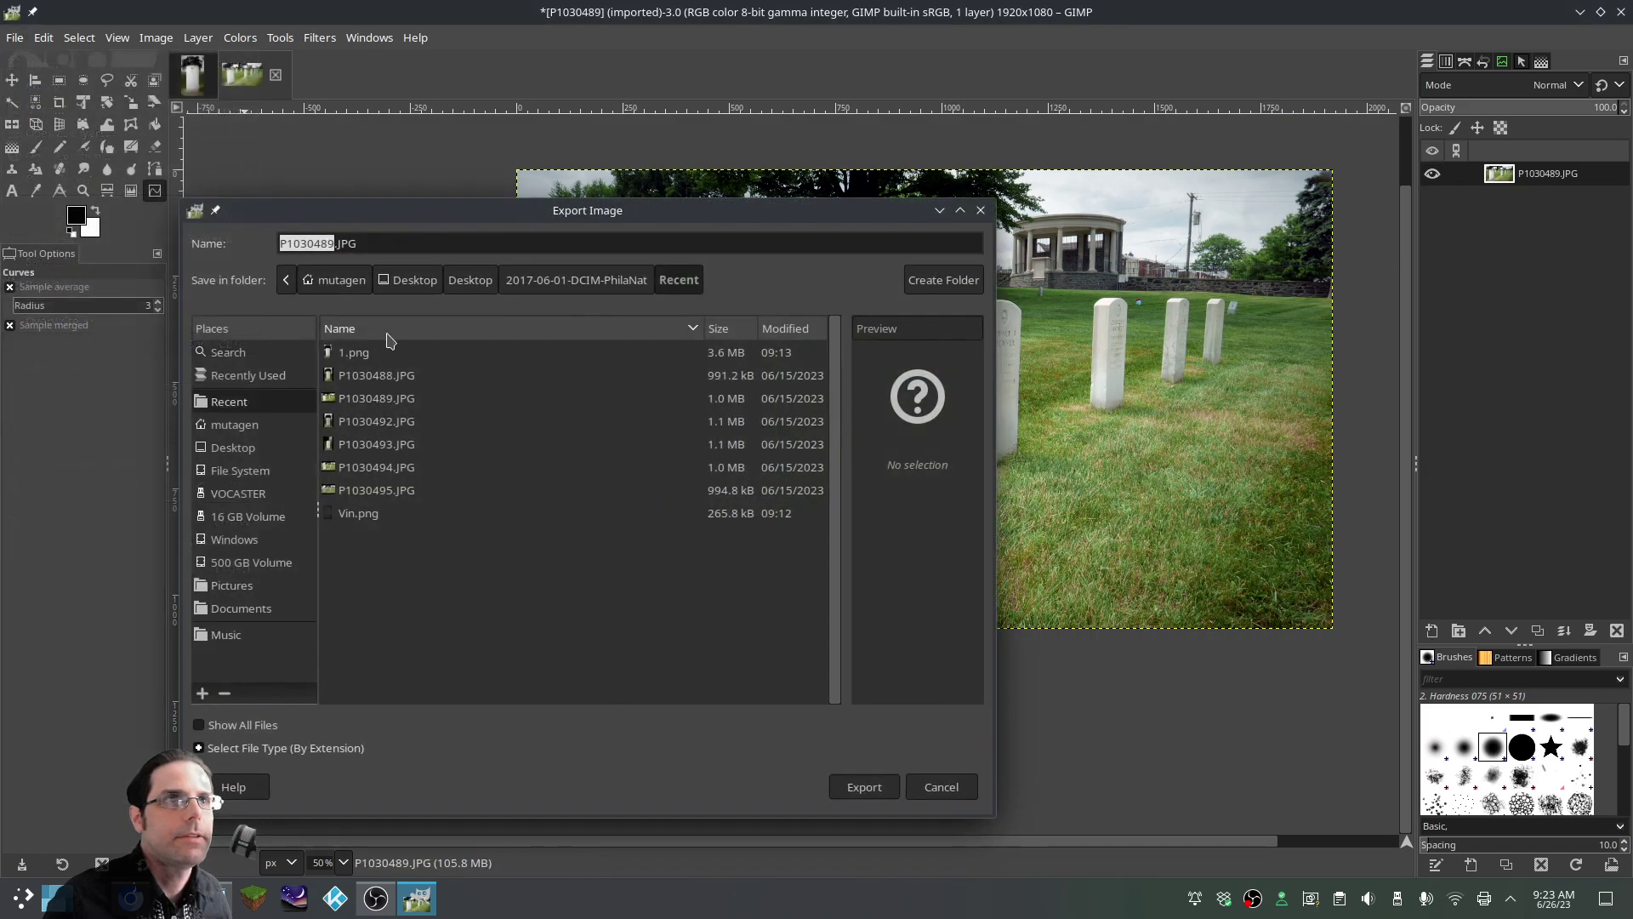
{"action": "left_click", "coordinate": [332, 244]}
{"action": "key", "text": "shift+End"}
{"action": "left_click", "coordinate": [303, 245]}
{"action": "left_click_drag", "start_coordinate": [331, 245], "coordinate": [201, 245]}
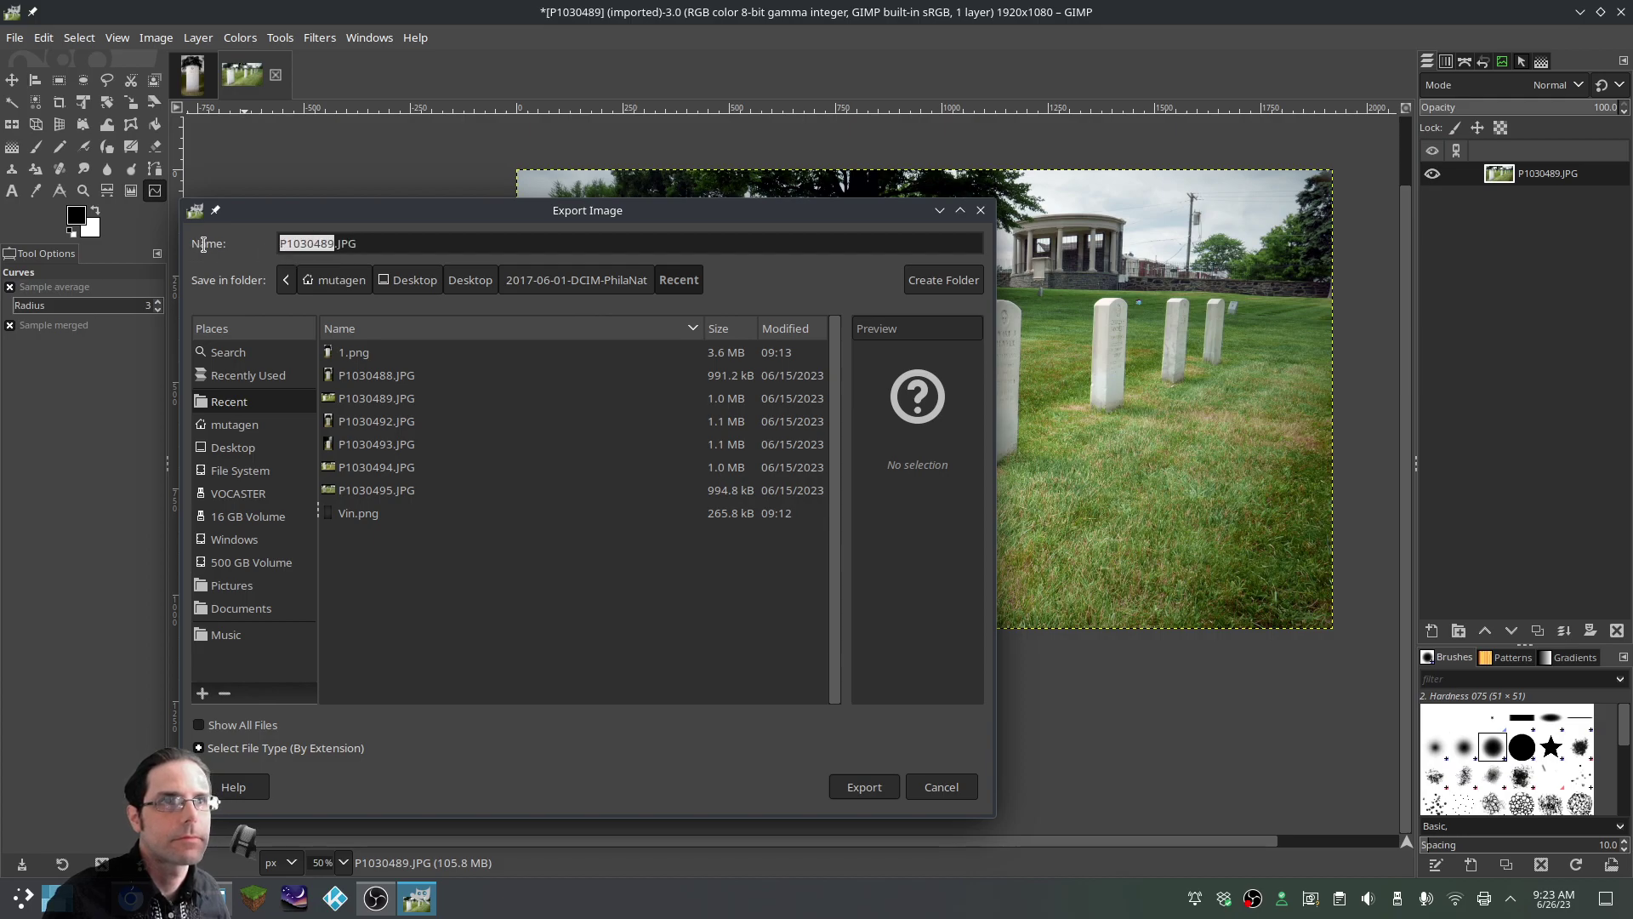
{"action": "type", "text": "2"}
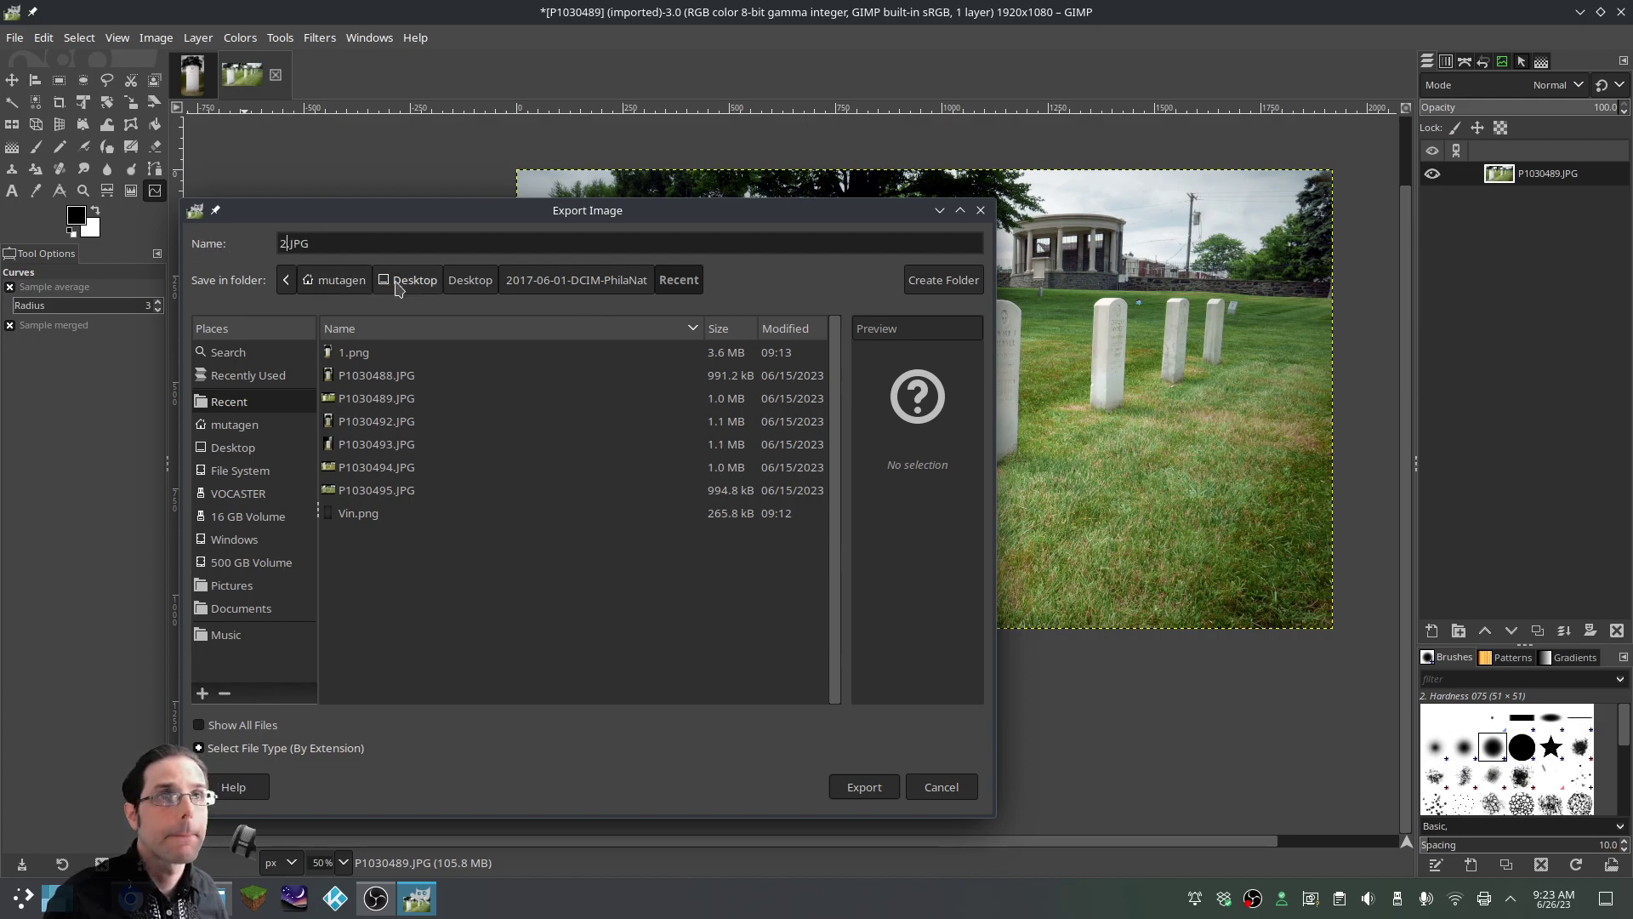
{"action": "left_click", "coordinate": [893, 798]}
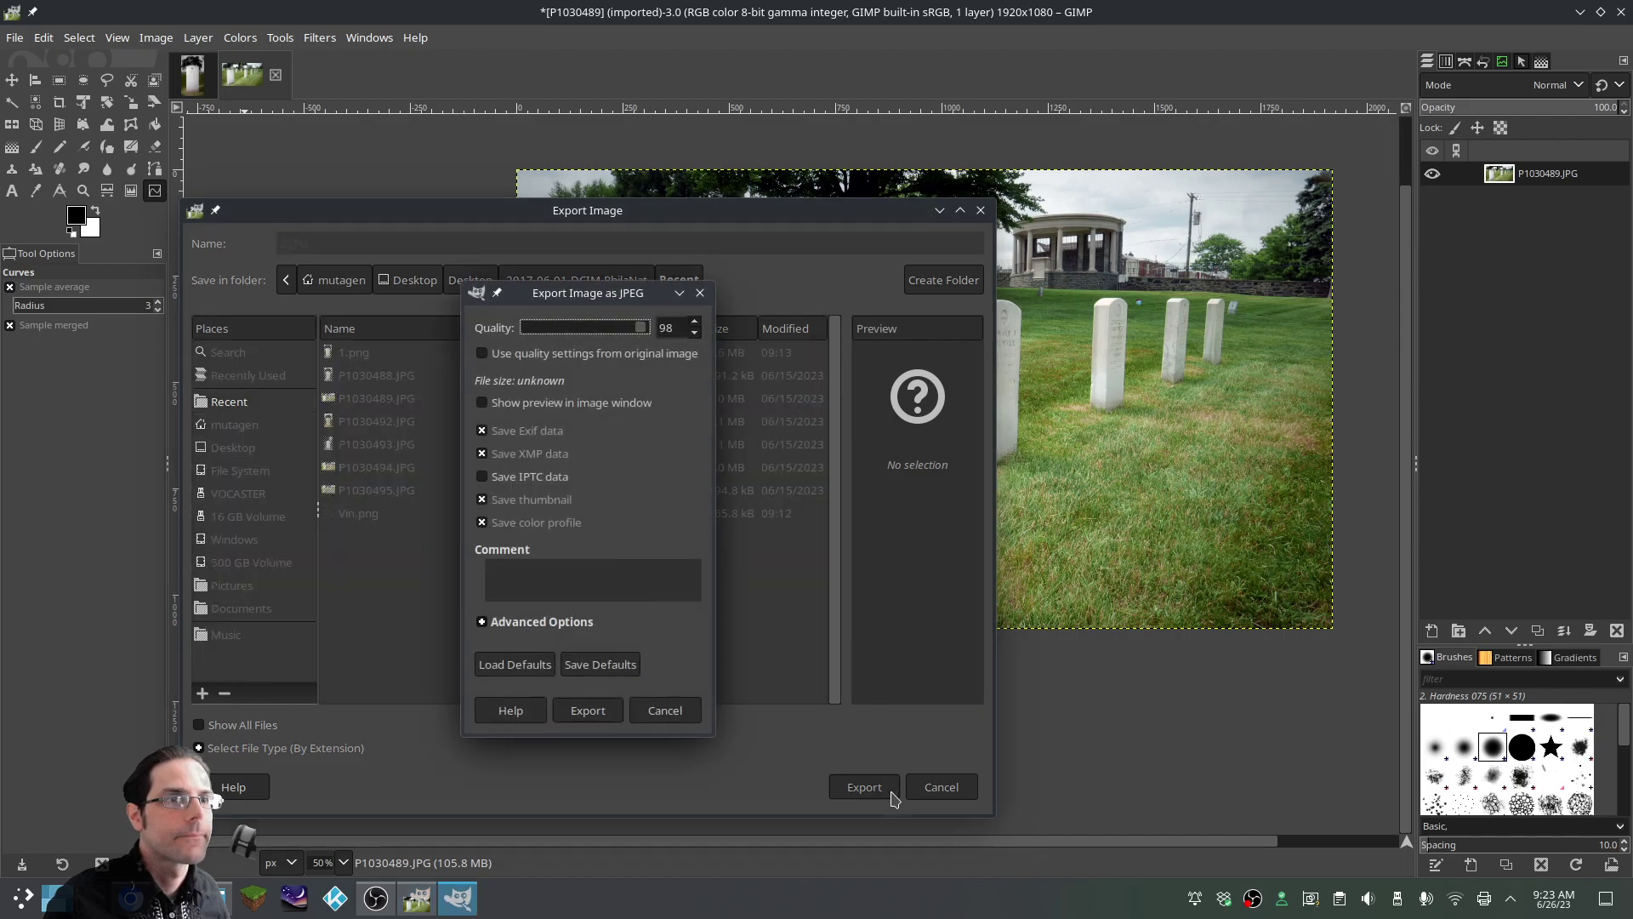
{"action": "left_click", "coordinate": [598, 716]}
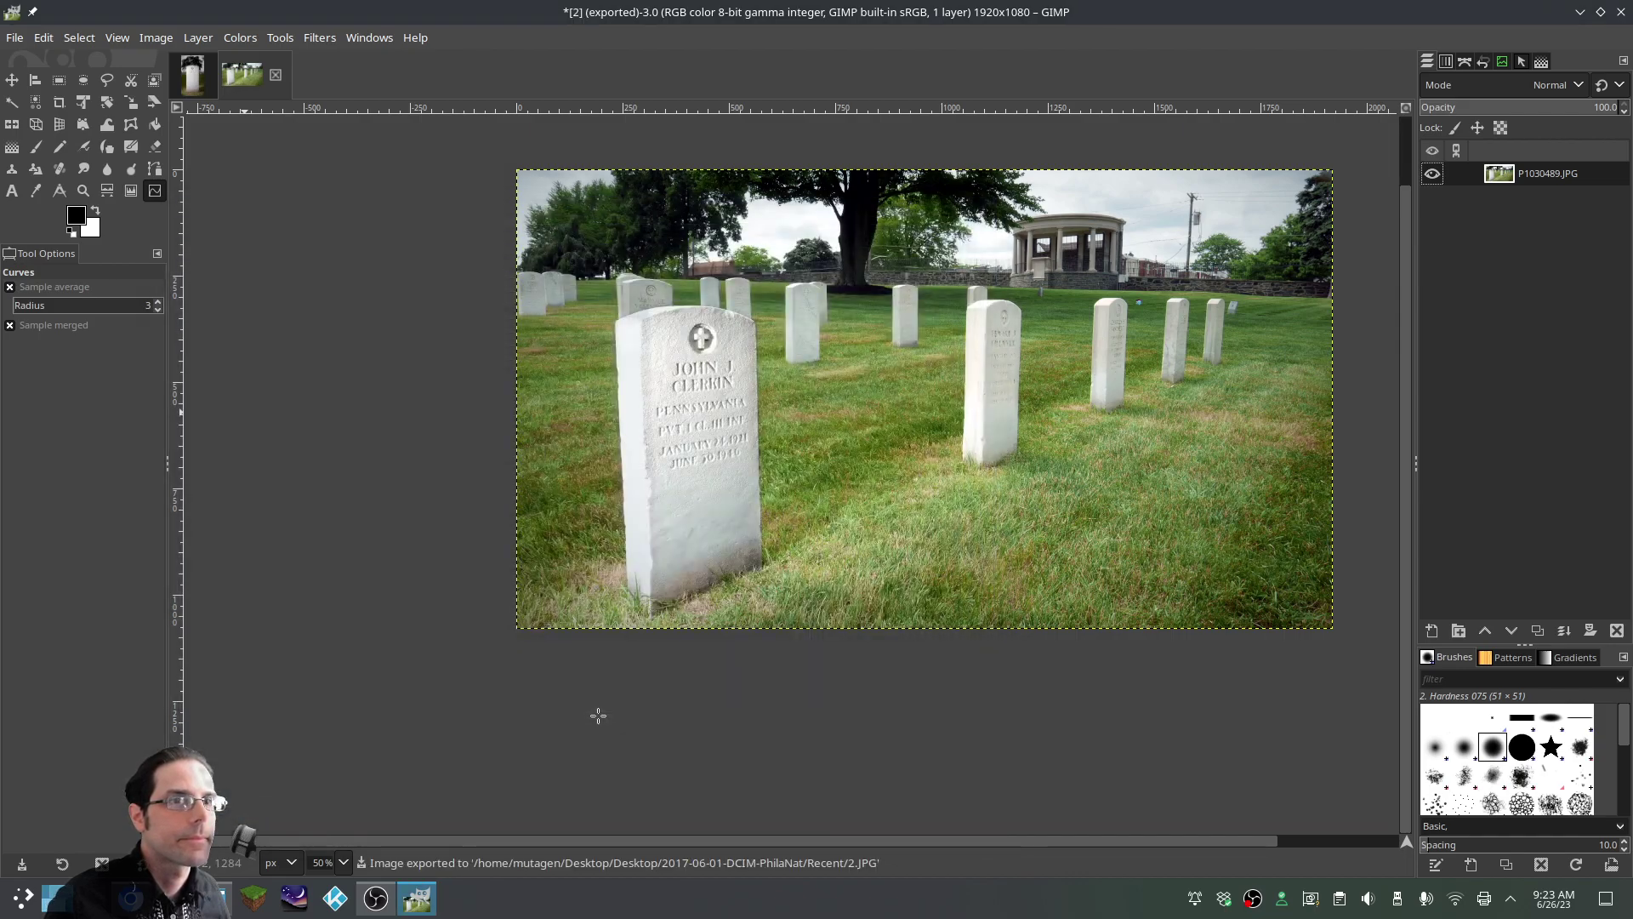
{"action": "scroll", "coordinate": [1188, 510], "scroll_direction": "up", "scroll_amount": 2}
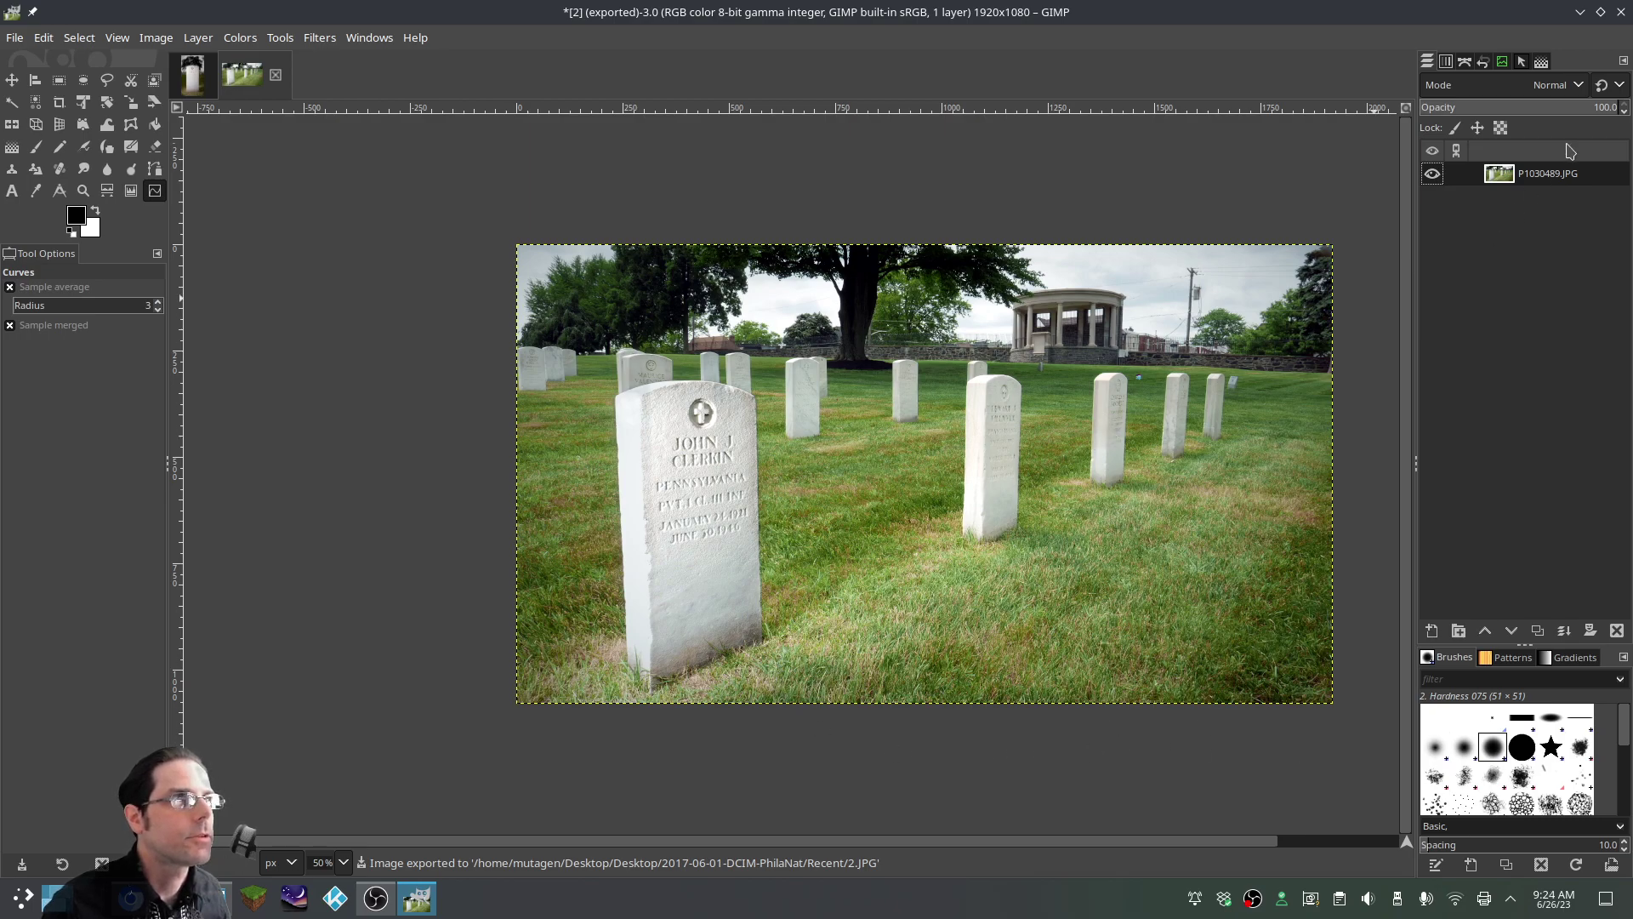
{"action": "left_click", "coordinate": [1618, 14]}
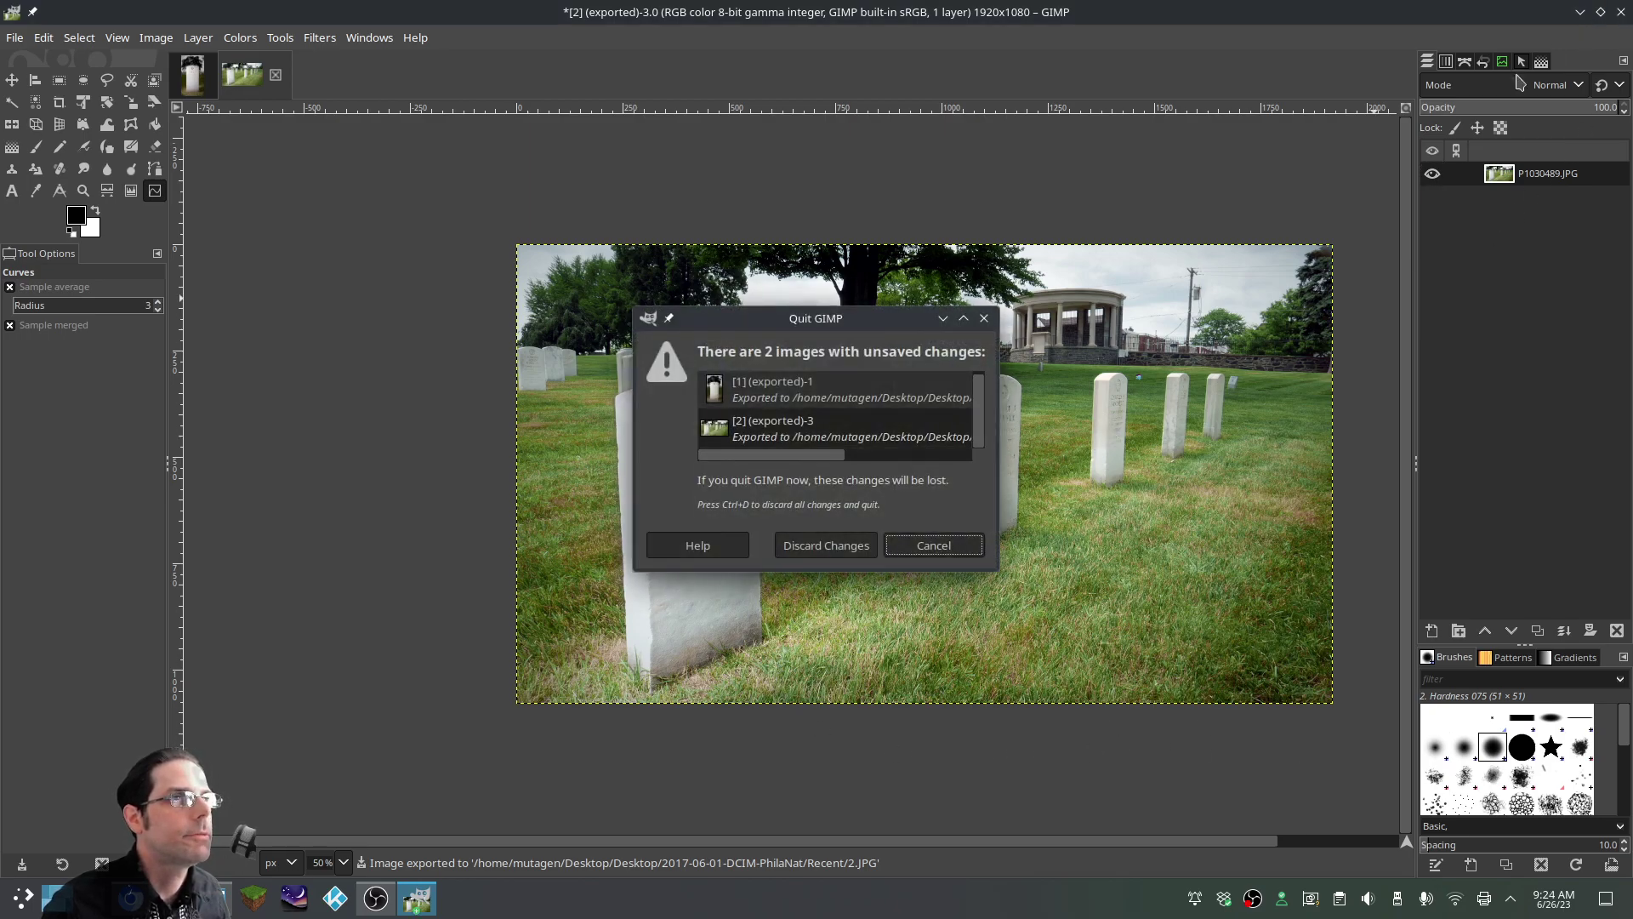
Quit GIMP discarding changes and open the first claimed request's memorial page in Chrome
{"action": "left_click", "coordinate": [822, 543]}
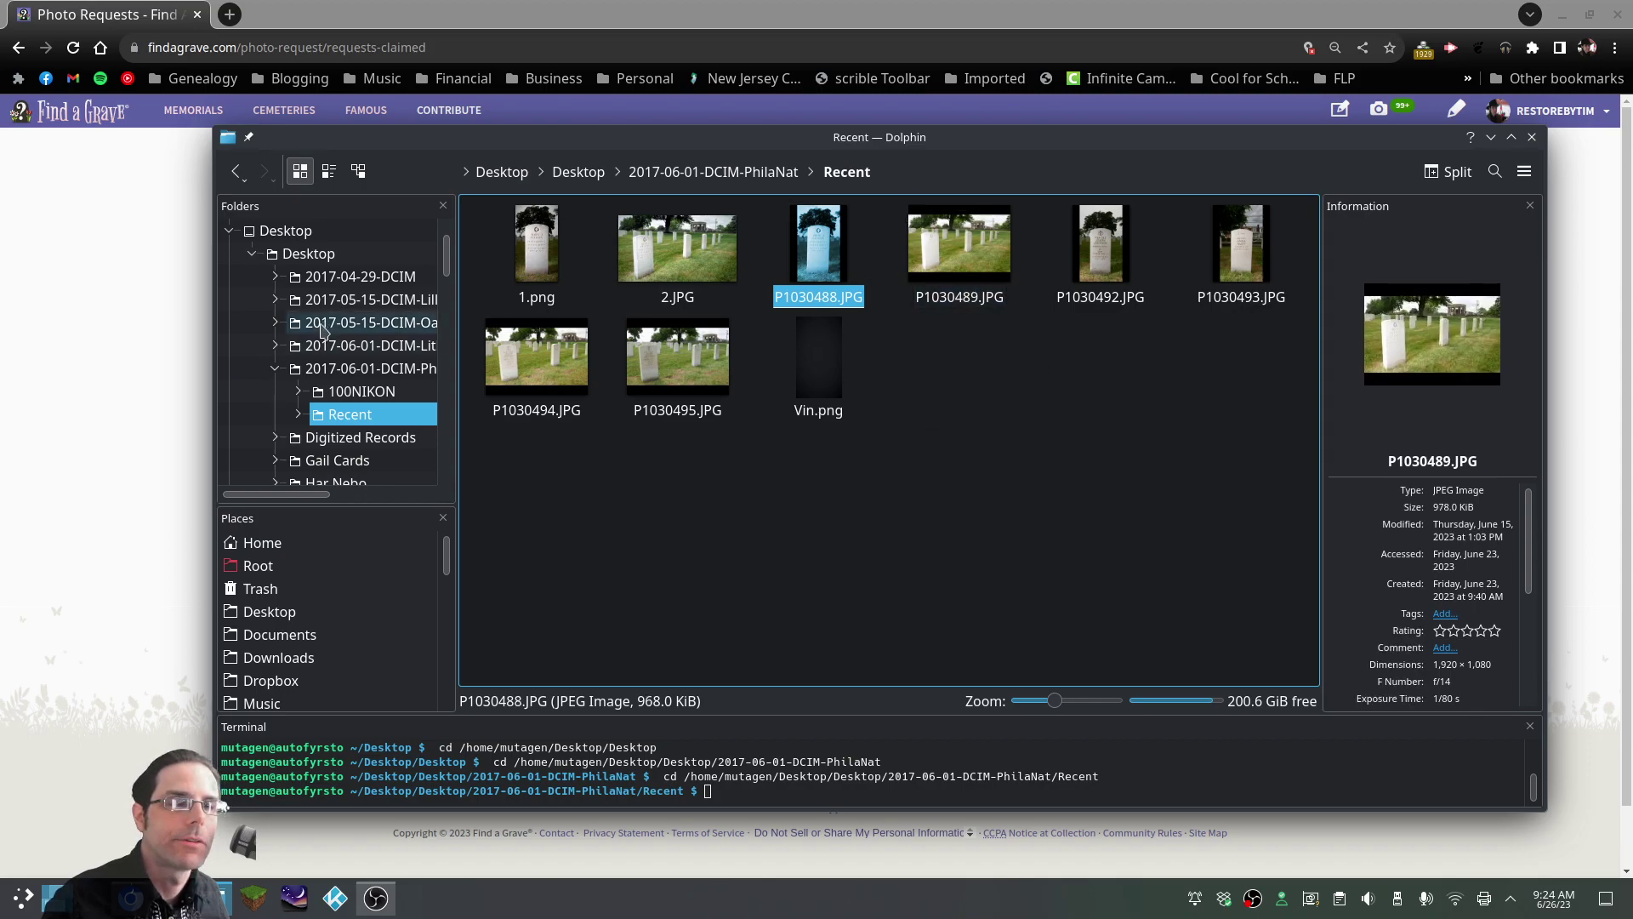
{"action": "left_click", "coordinate": [83, 320]}
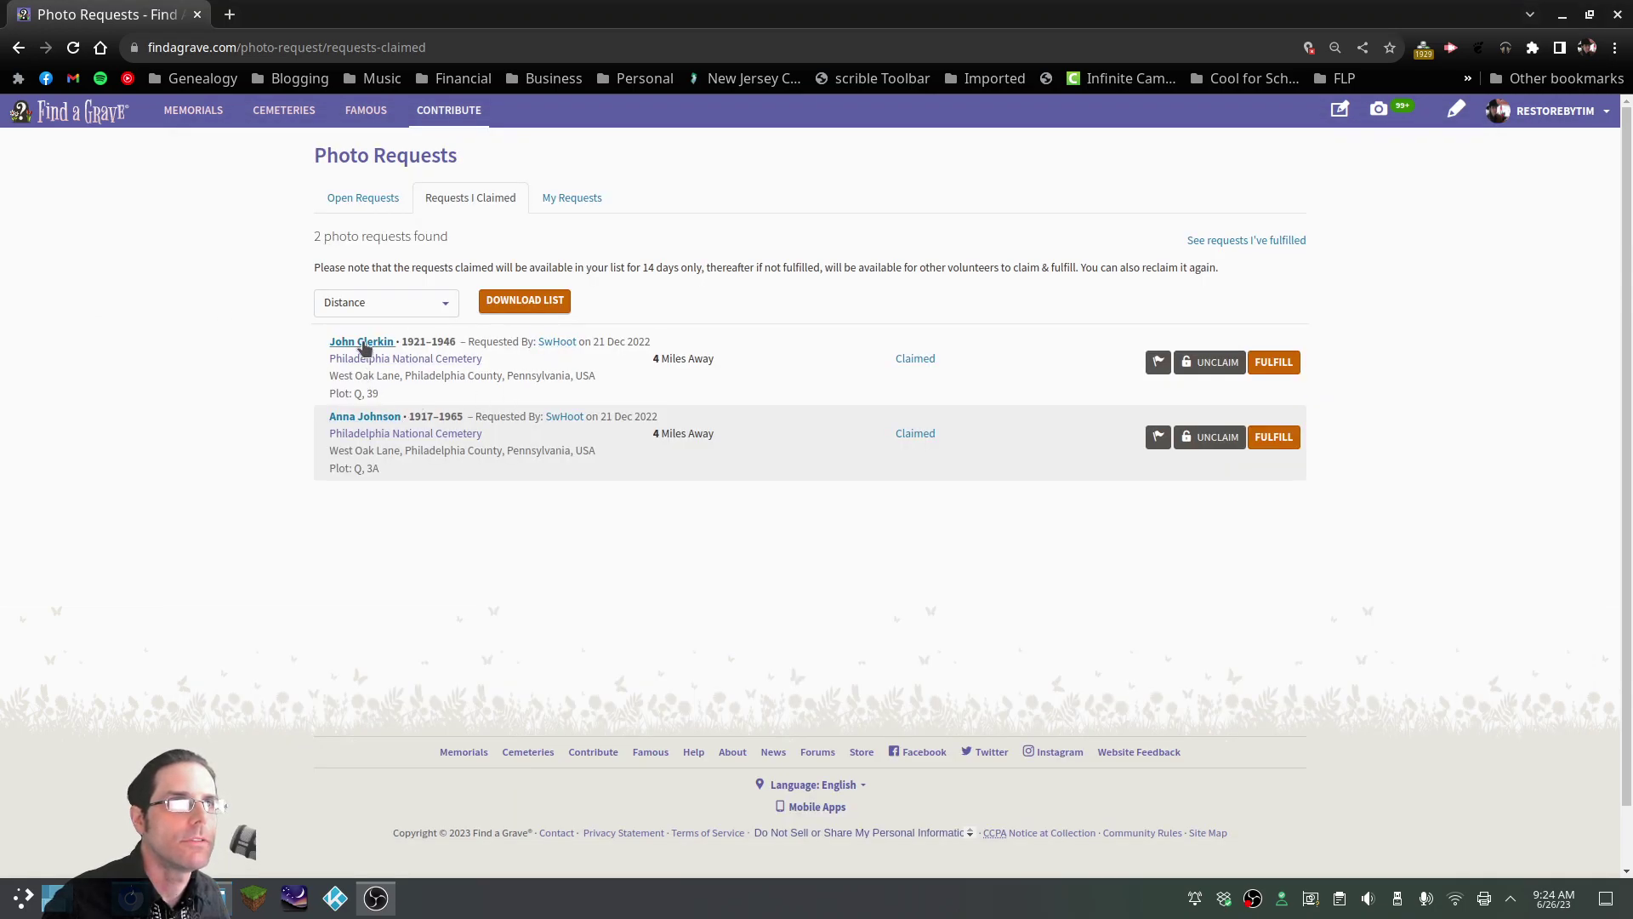
{"action": "left_click", "coordinate": [363, 343]}
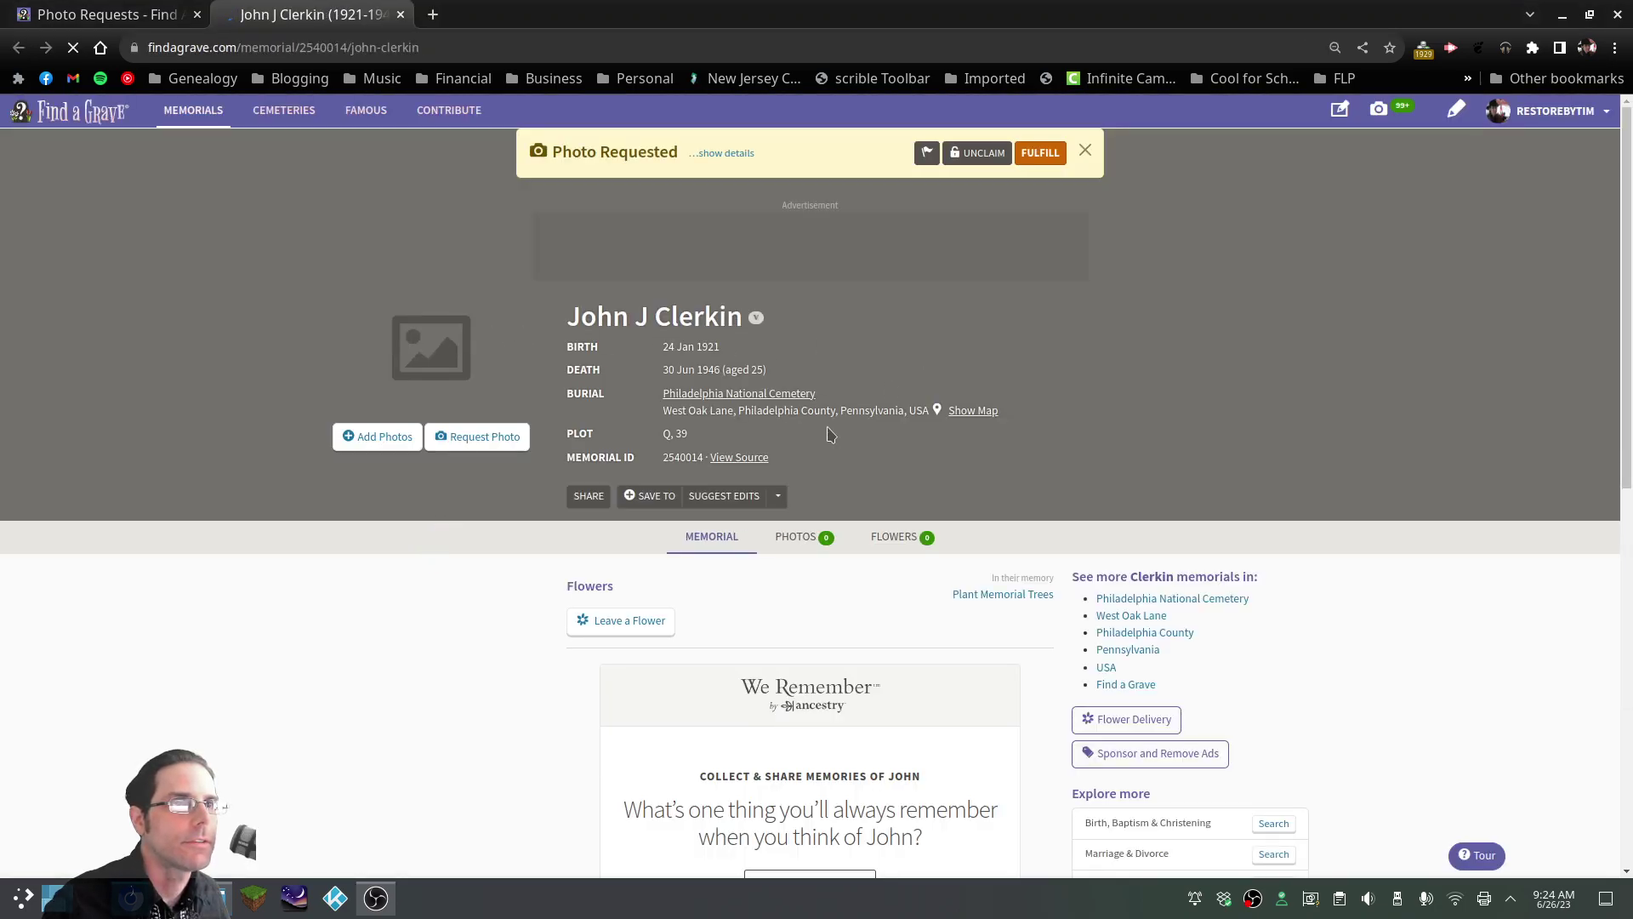
Preview 1.png from Dolphin's Recent folder, then return to the browser
{"action": "key", "text": "alt+Tab"}
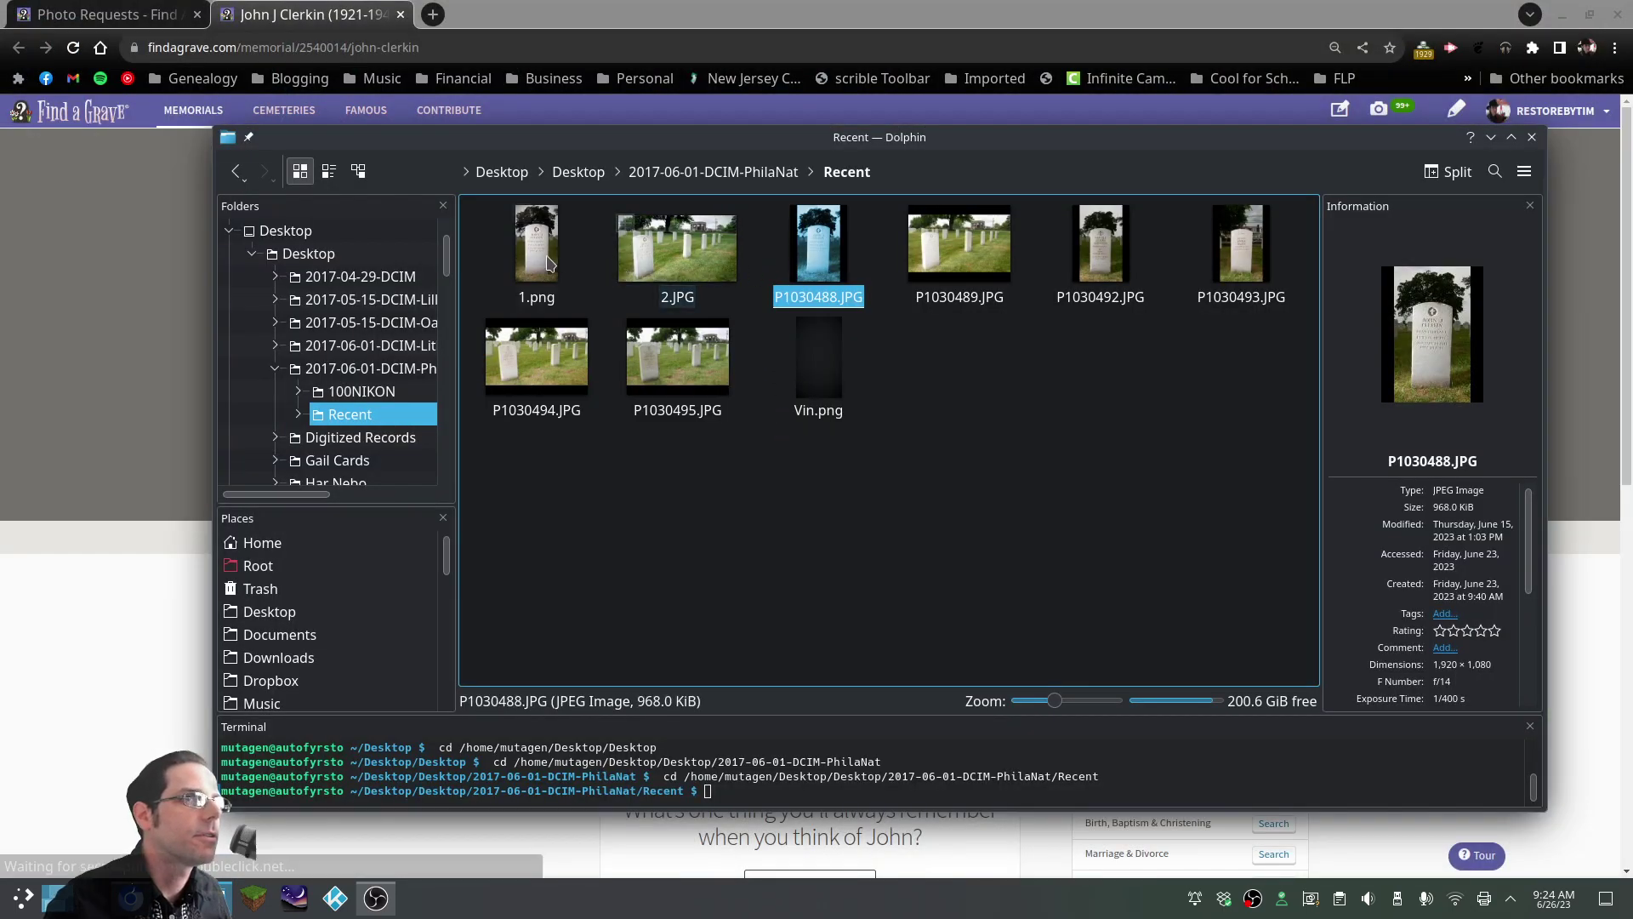
{"action": "double_click", "coordinate": [548, 263]}
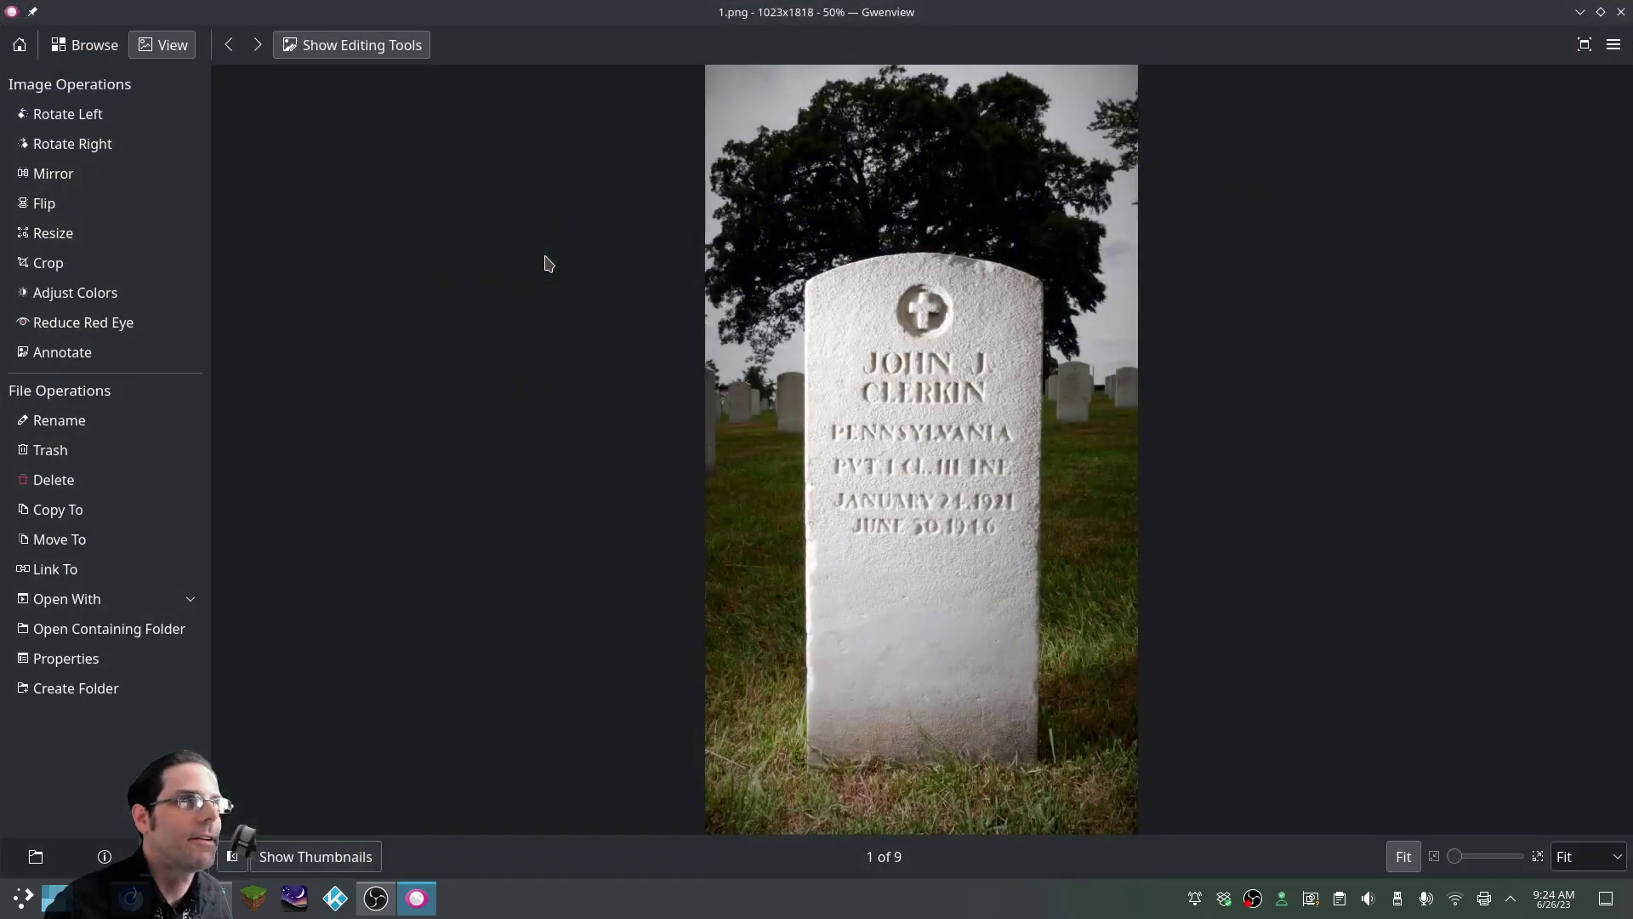
{"action": "left_click", "coordinate": [1620, 12]}
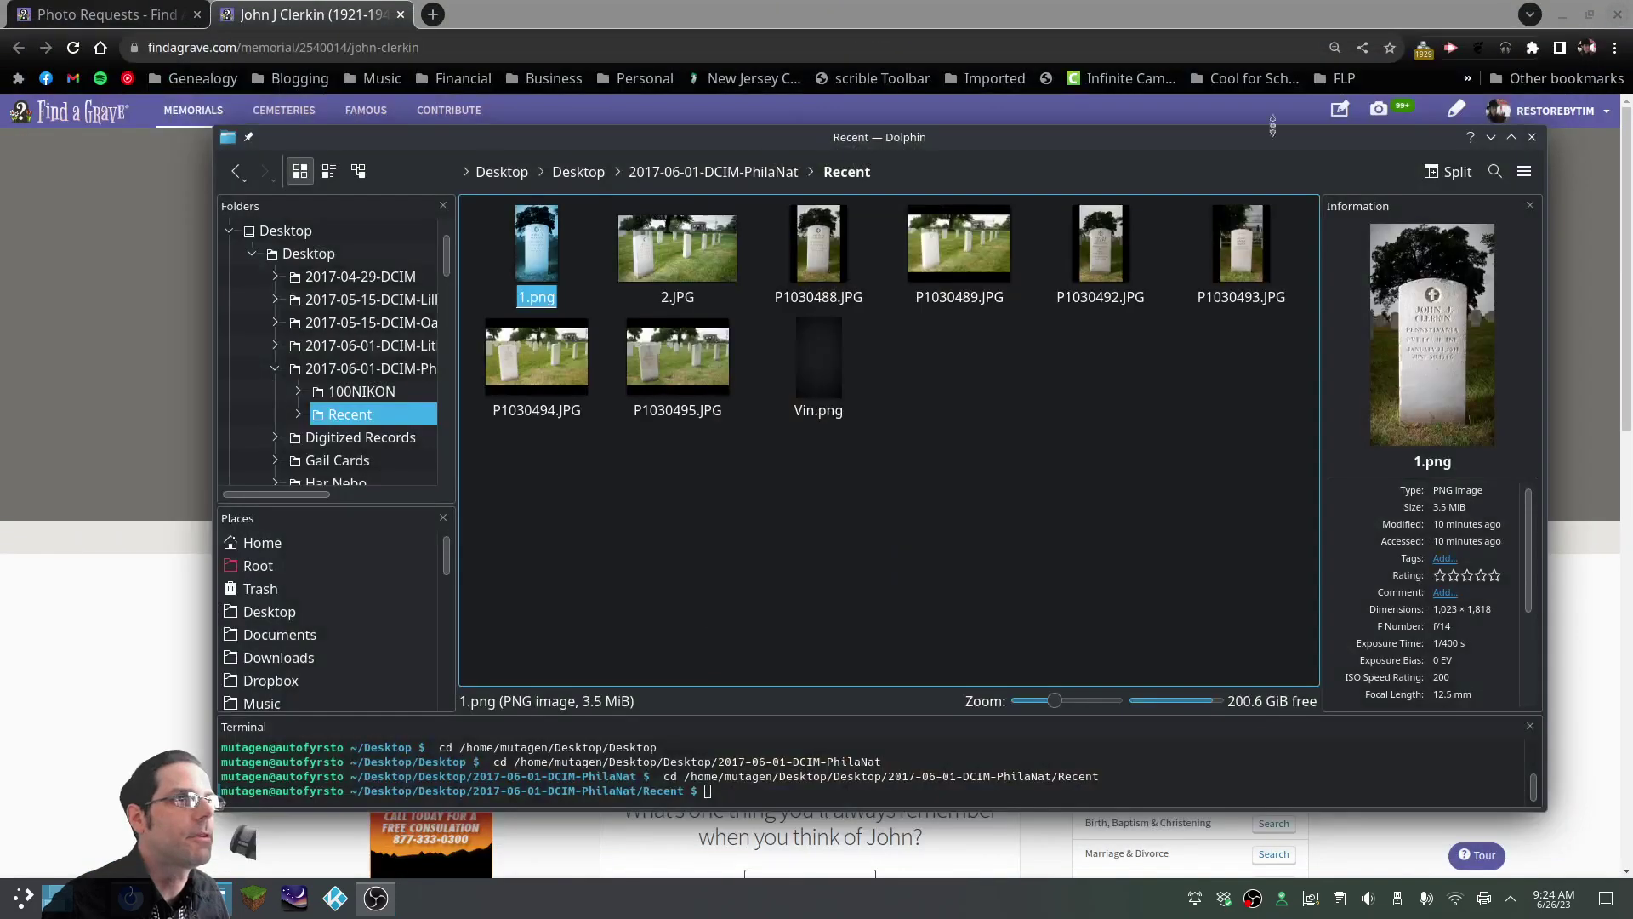
{"action": "key", "text": "alt+Tab"}
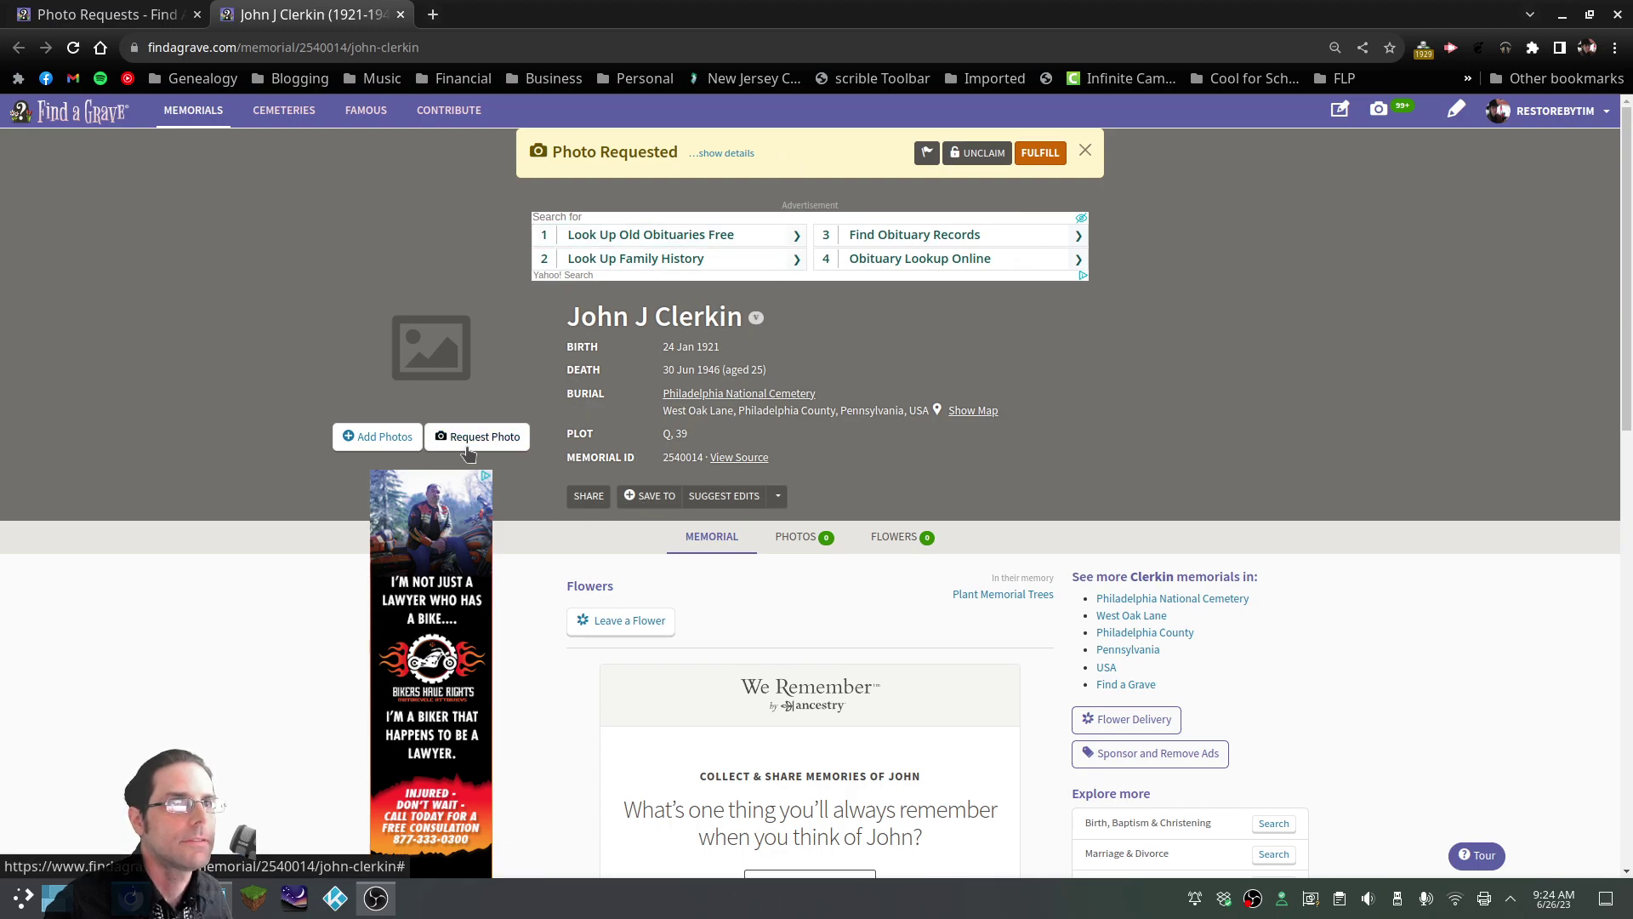
Upload 2.JPG to the memorial as the requested photo, captioned with the deceased's first name
{"action": "left_click", "coordinate": [378, 437]}
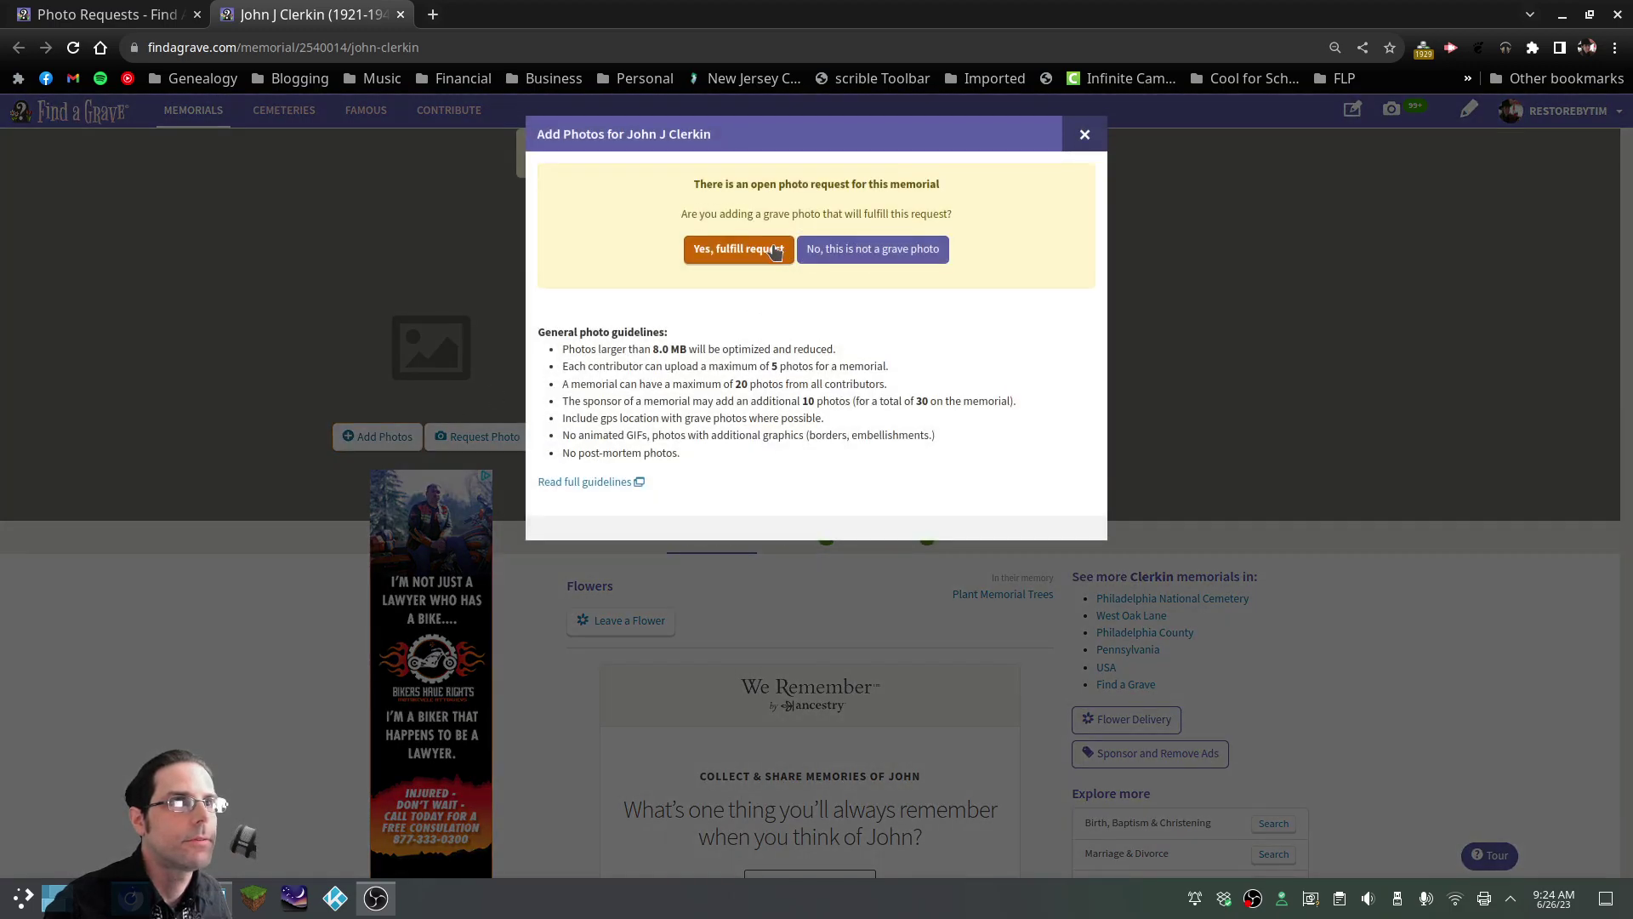
{"action": "left_click", "coordinate": [753, 250]}
{"action": "left_click", "coordinate": [816, 303]}
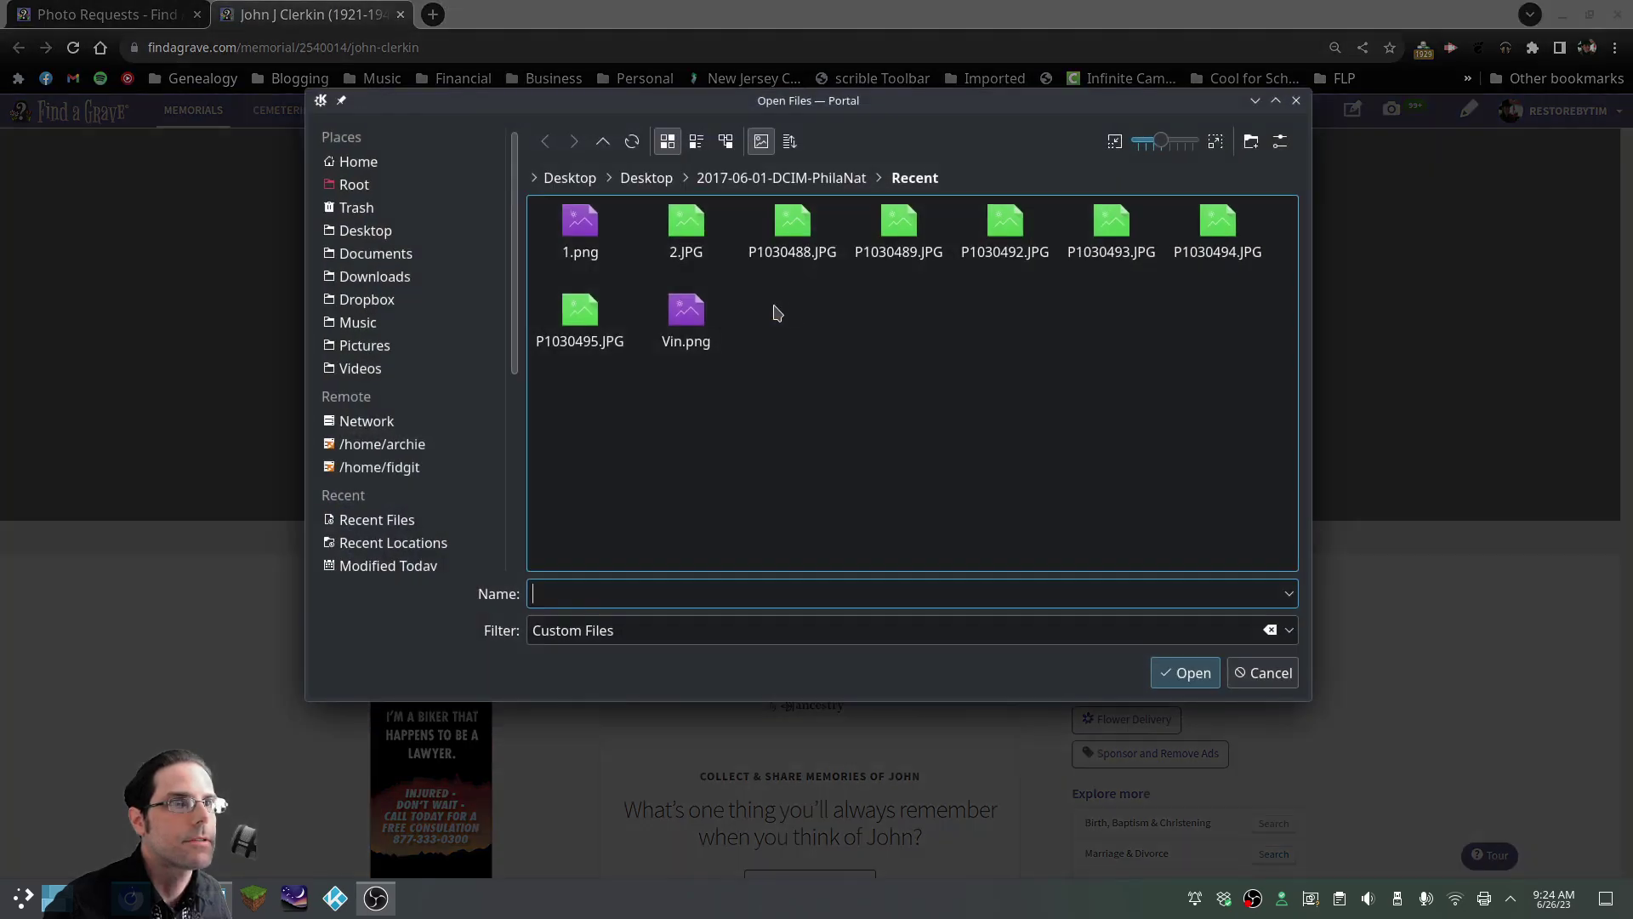
{"action": "left_click", "coordinate": [688, 235]}
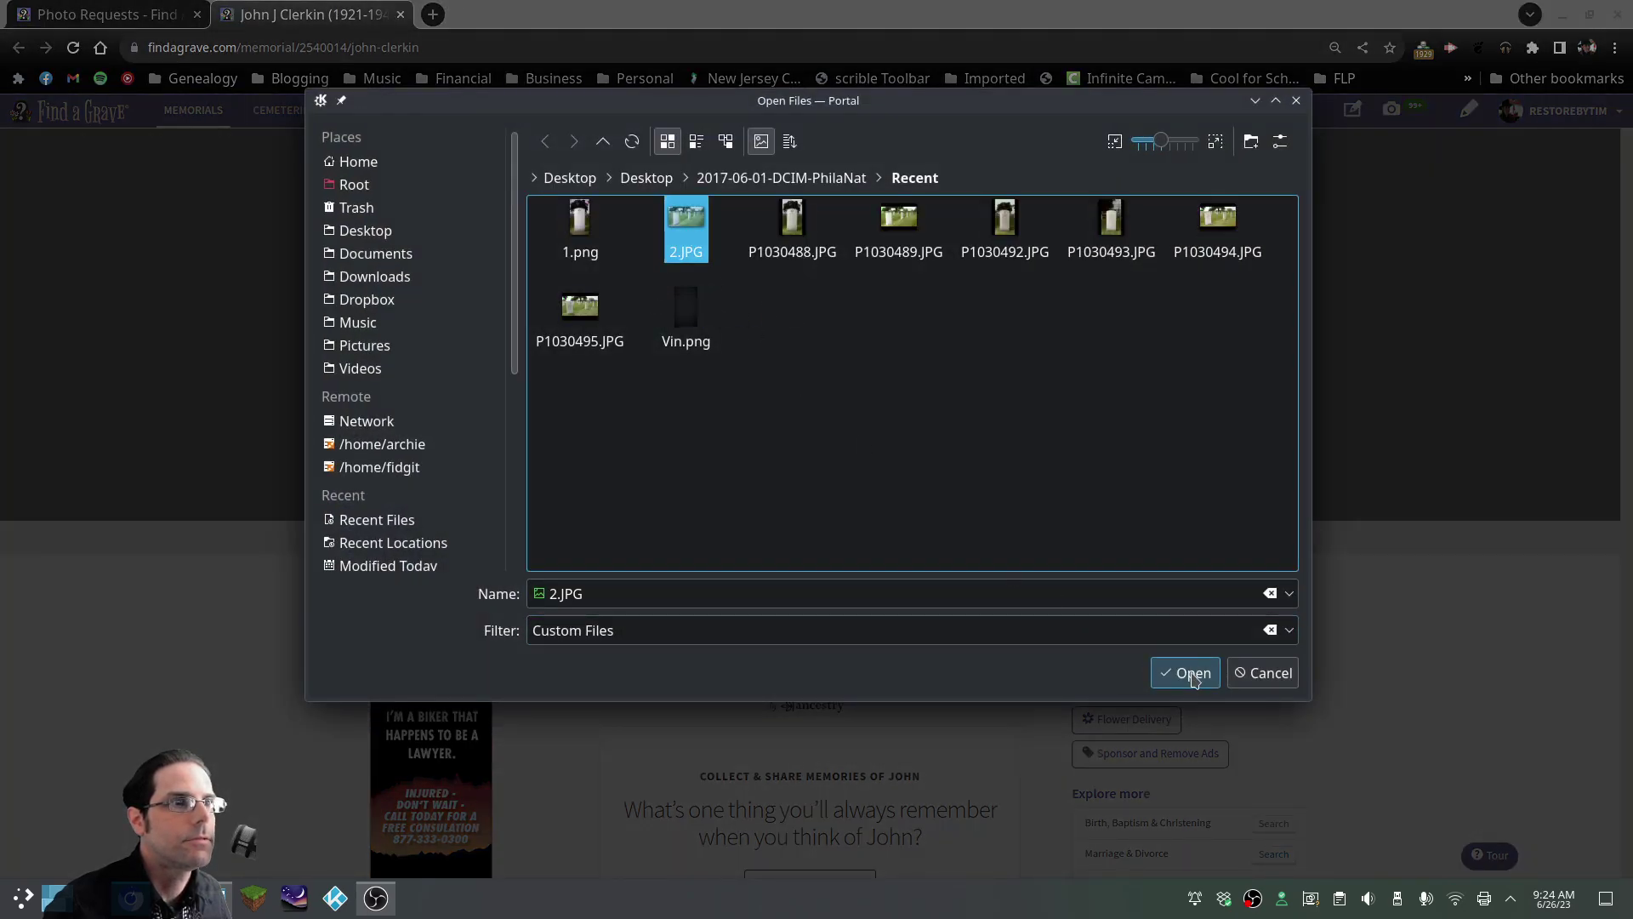
{"action": "left_click", "coordinate": [1184, 684]}
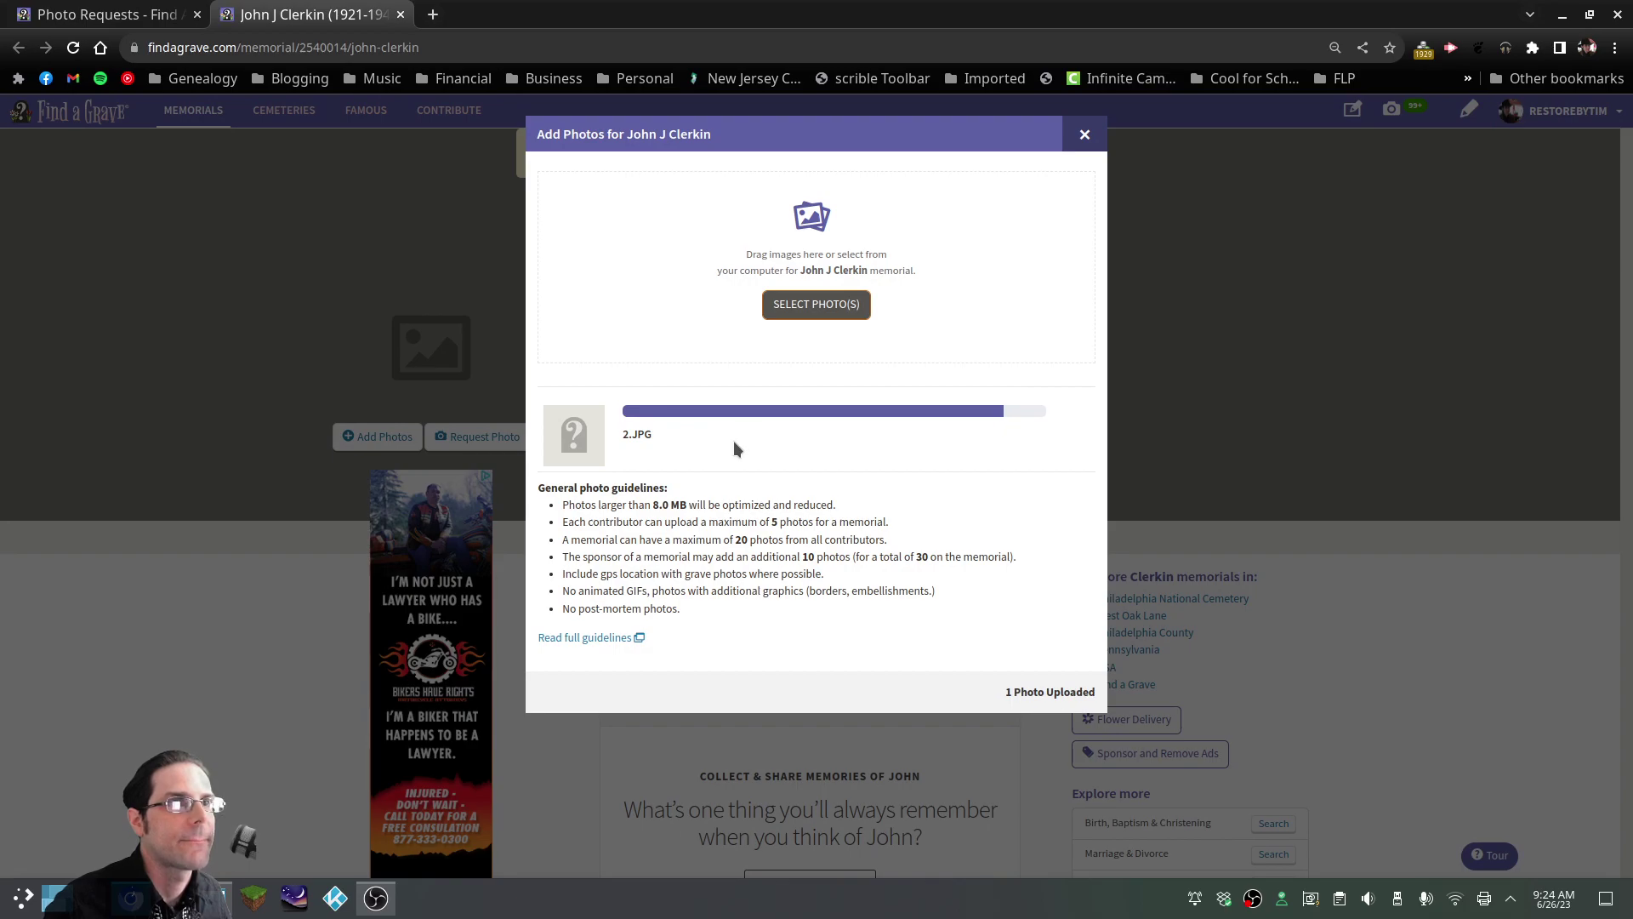
{"action": "left_click", "coordinate": [747, 567]}
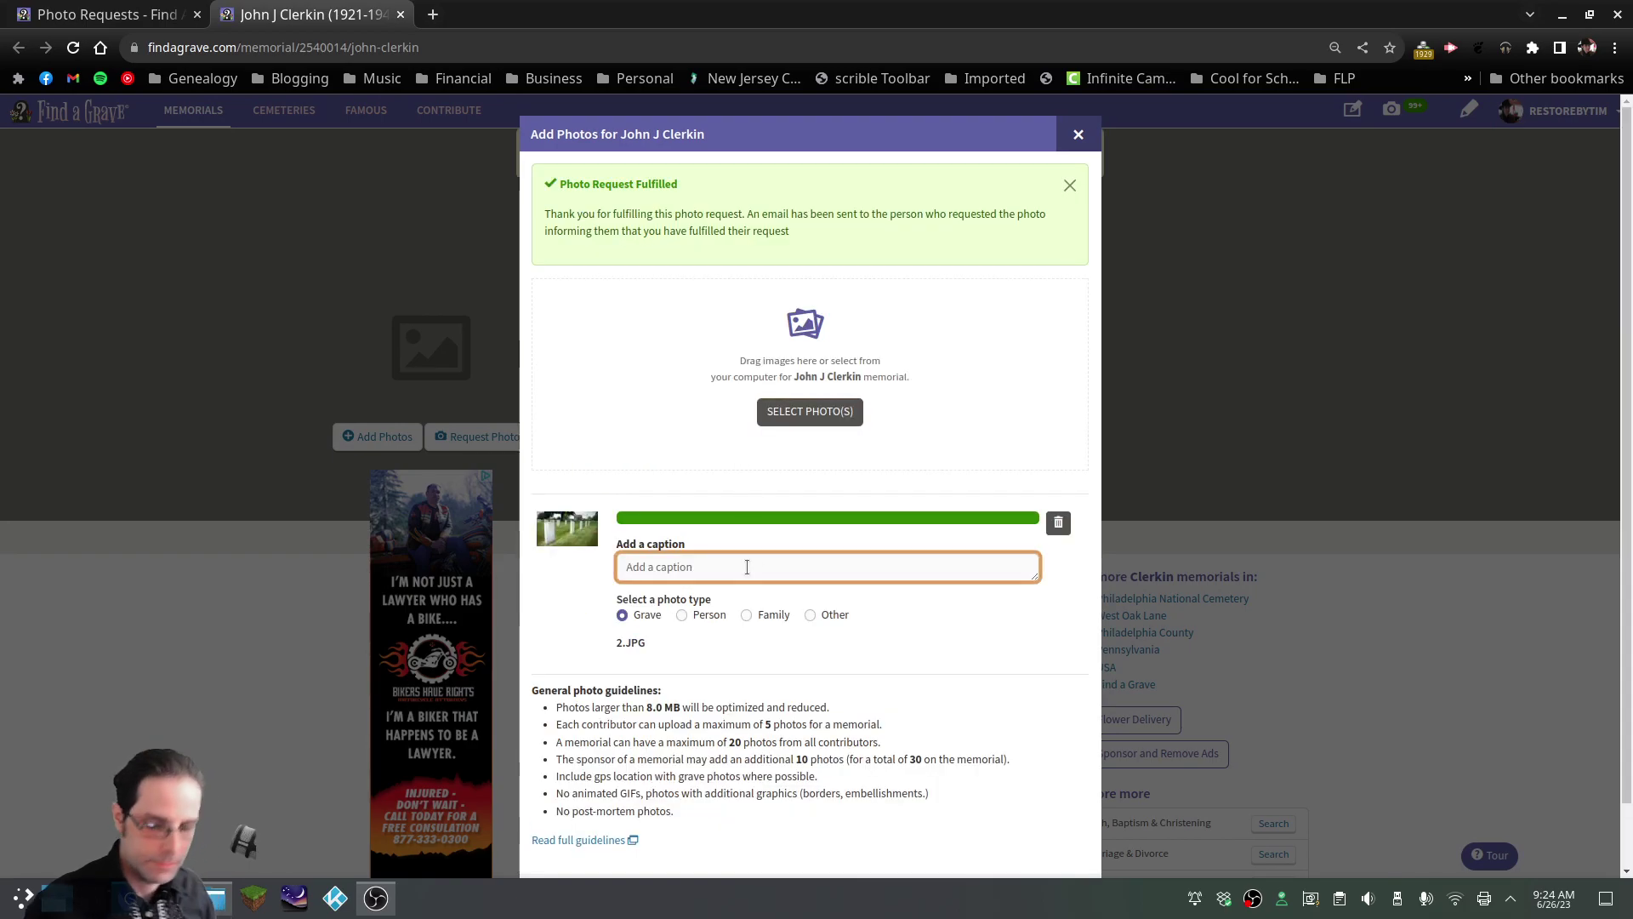
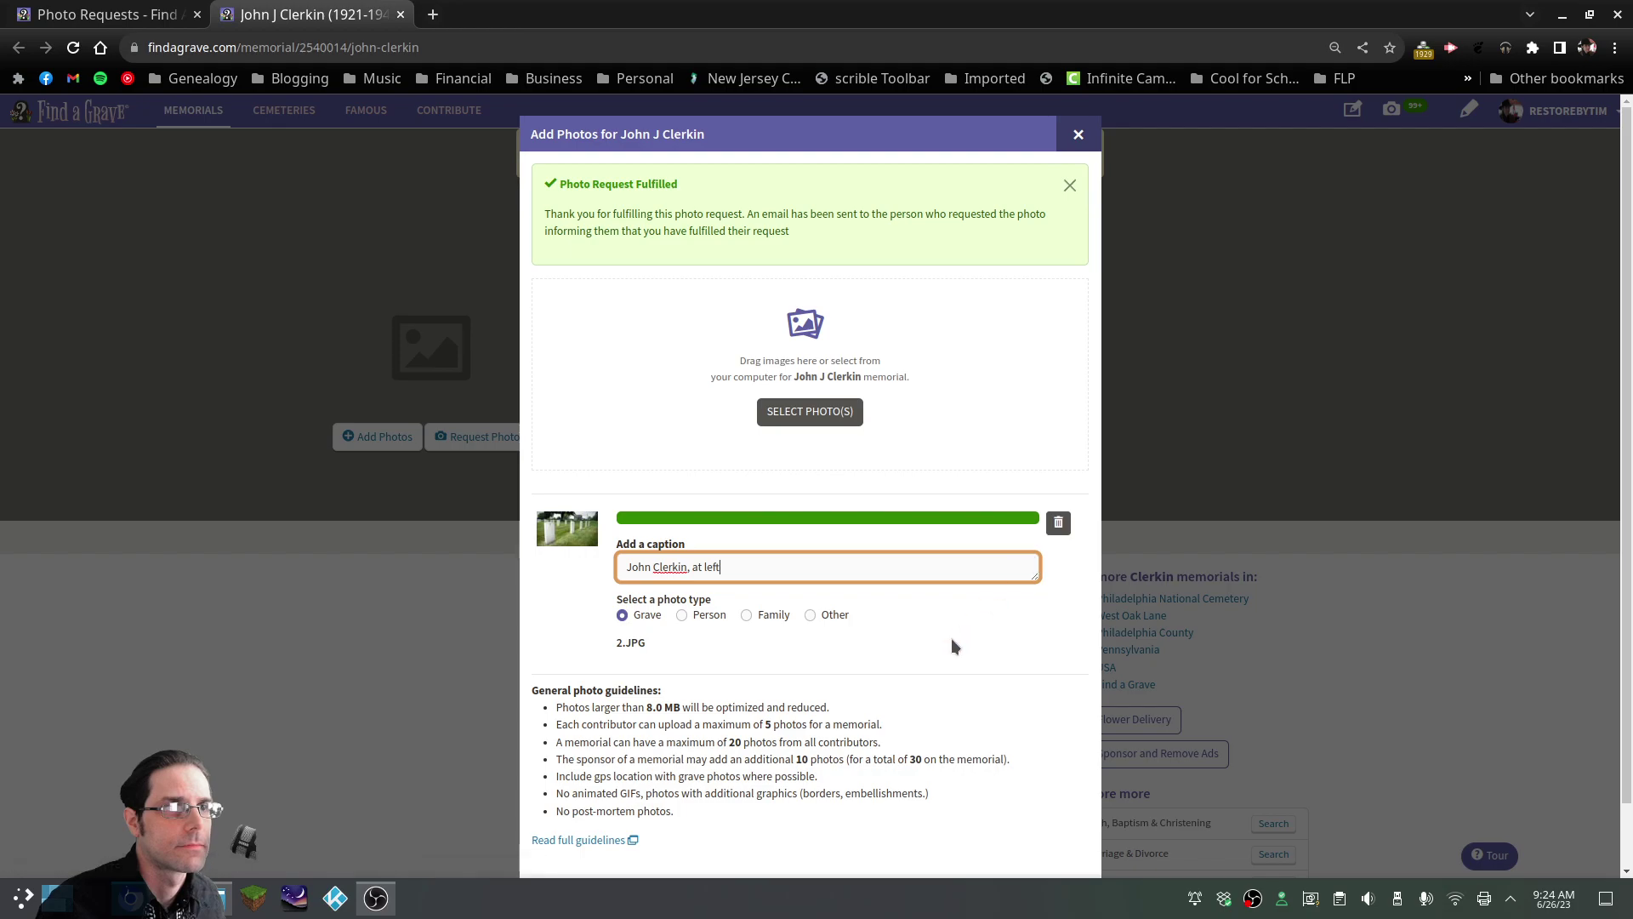
{"action": "scroll", "coordinate": [910, 707], "scroll_direction": "down", "scroll_amount": 1}
{"action": "left_click", "coordinate": [1064, 827]}
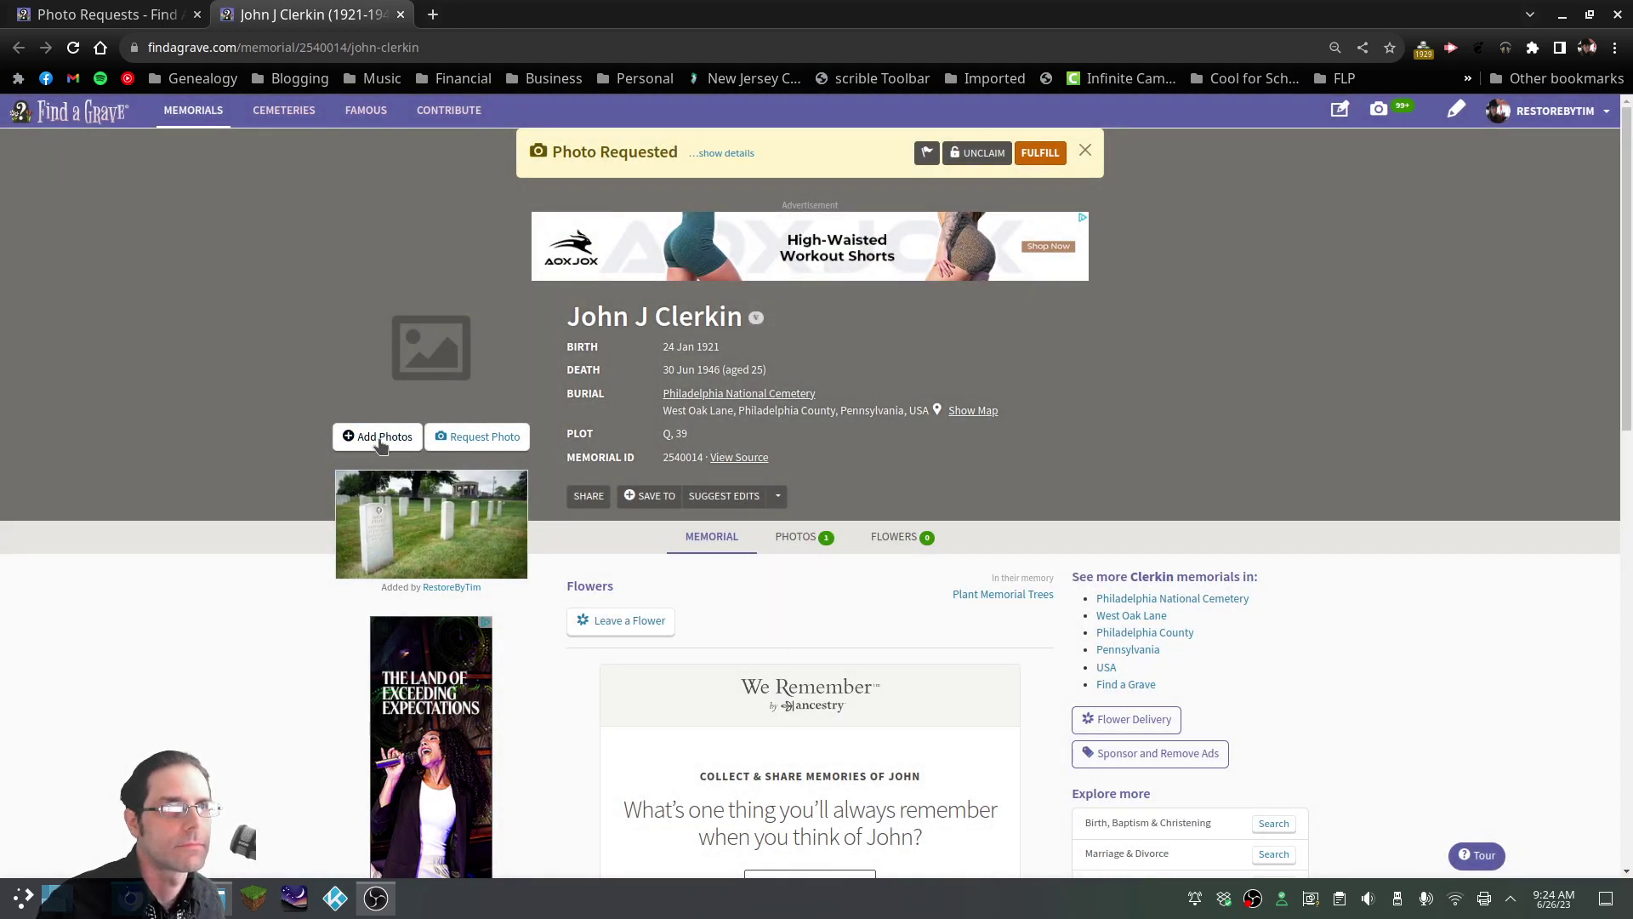
Upload 1.png as a second grave photo fulfilling the request
{"action": "left_click", "coordinate": [380, 440]}
{"action": "left_click", "coordinate": [749, 252]}
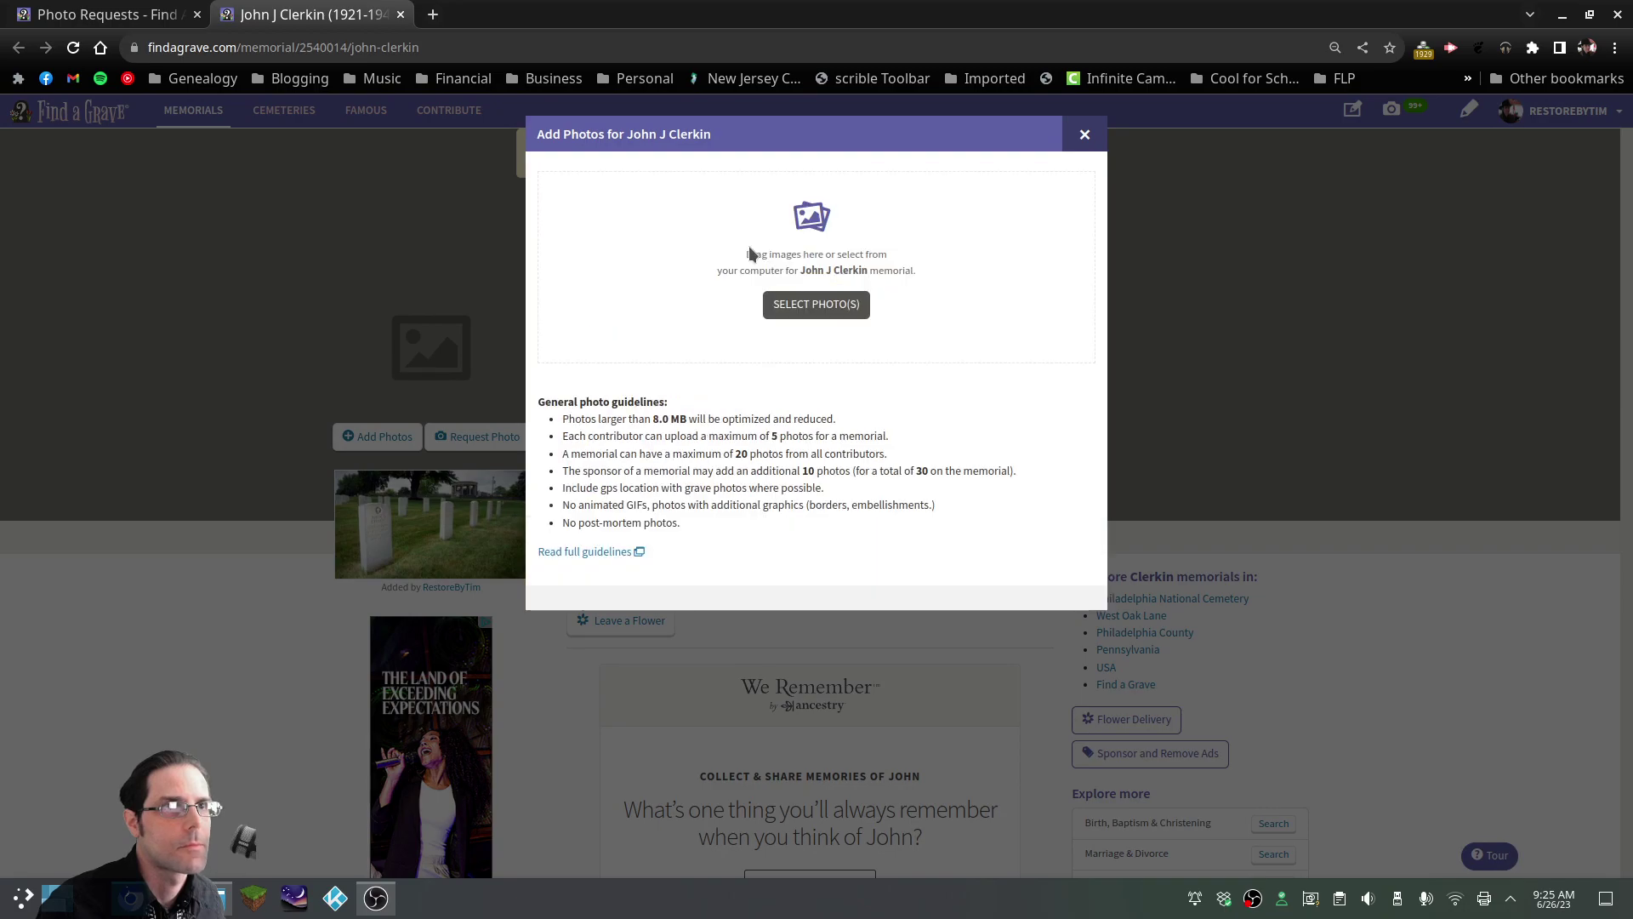
{"action": "left_click", "coordinate": [816, 304]}
{"action": "left_click", "coordinate": [581, 234]}
{"action": "left_click", "coordinate": [1185, 672]}
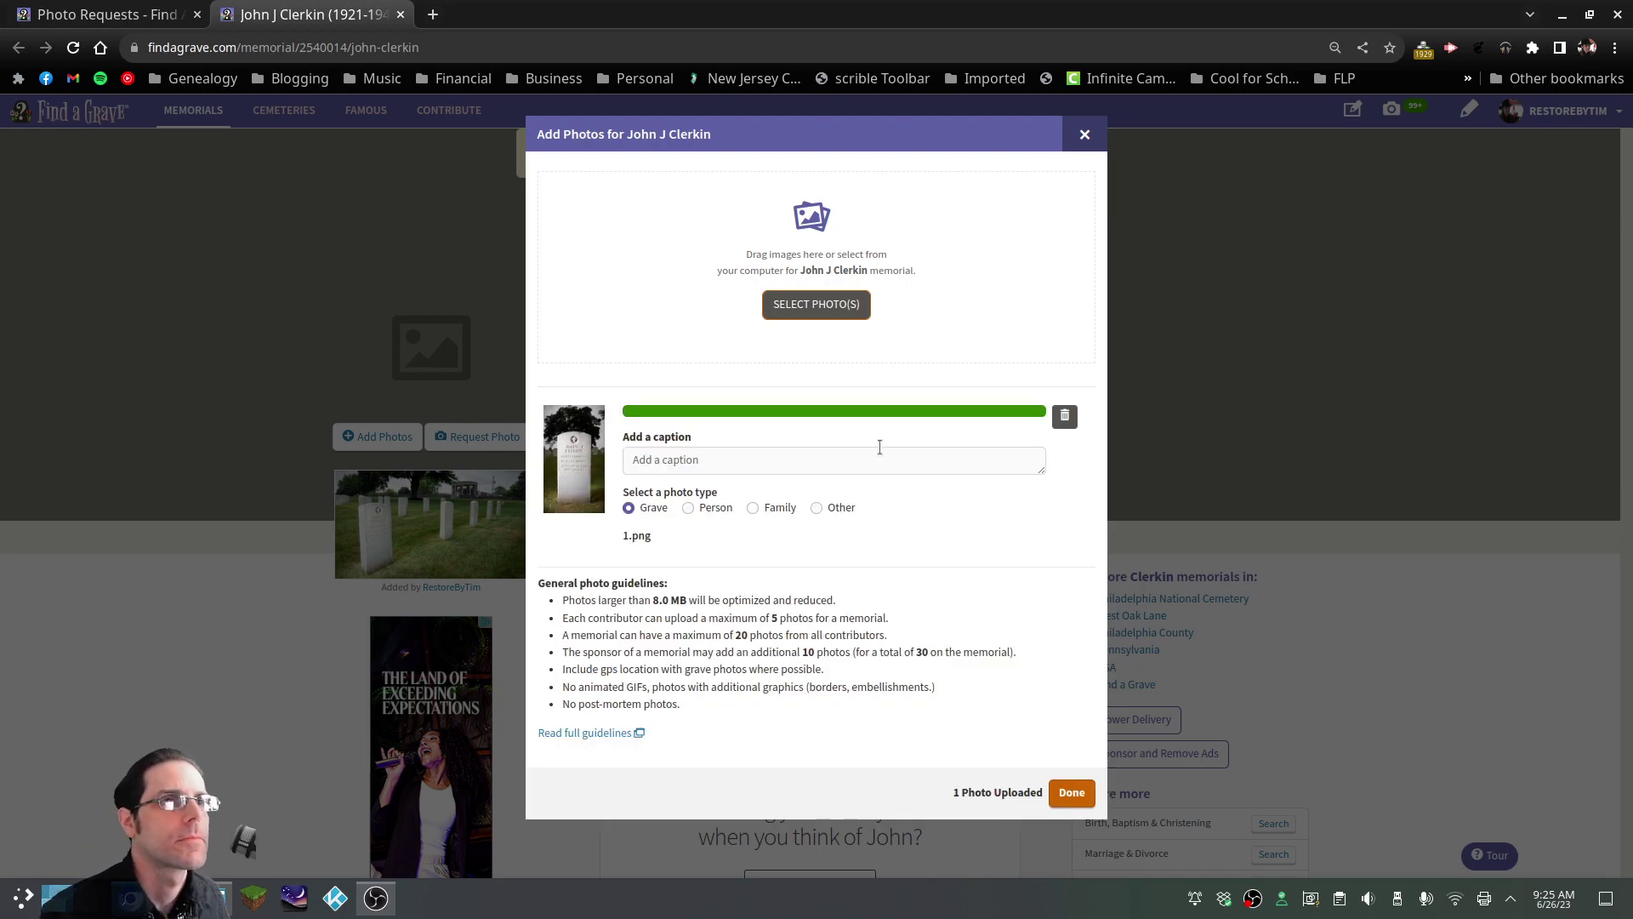
{"action": "left_click", "coordinate": [1073, 793]}
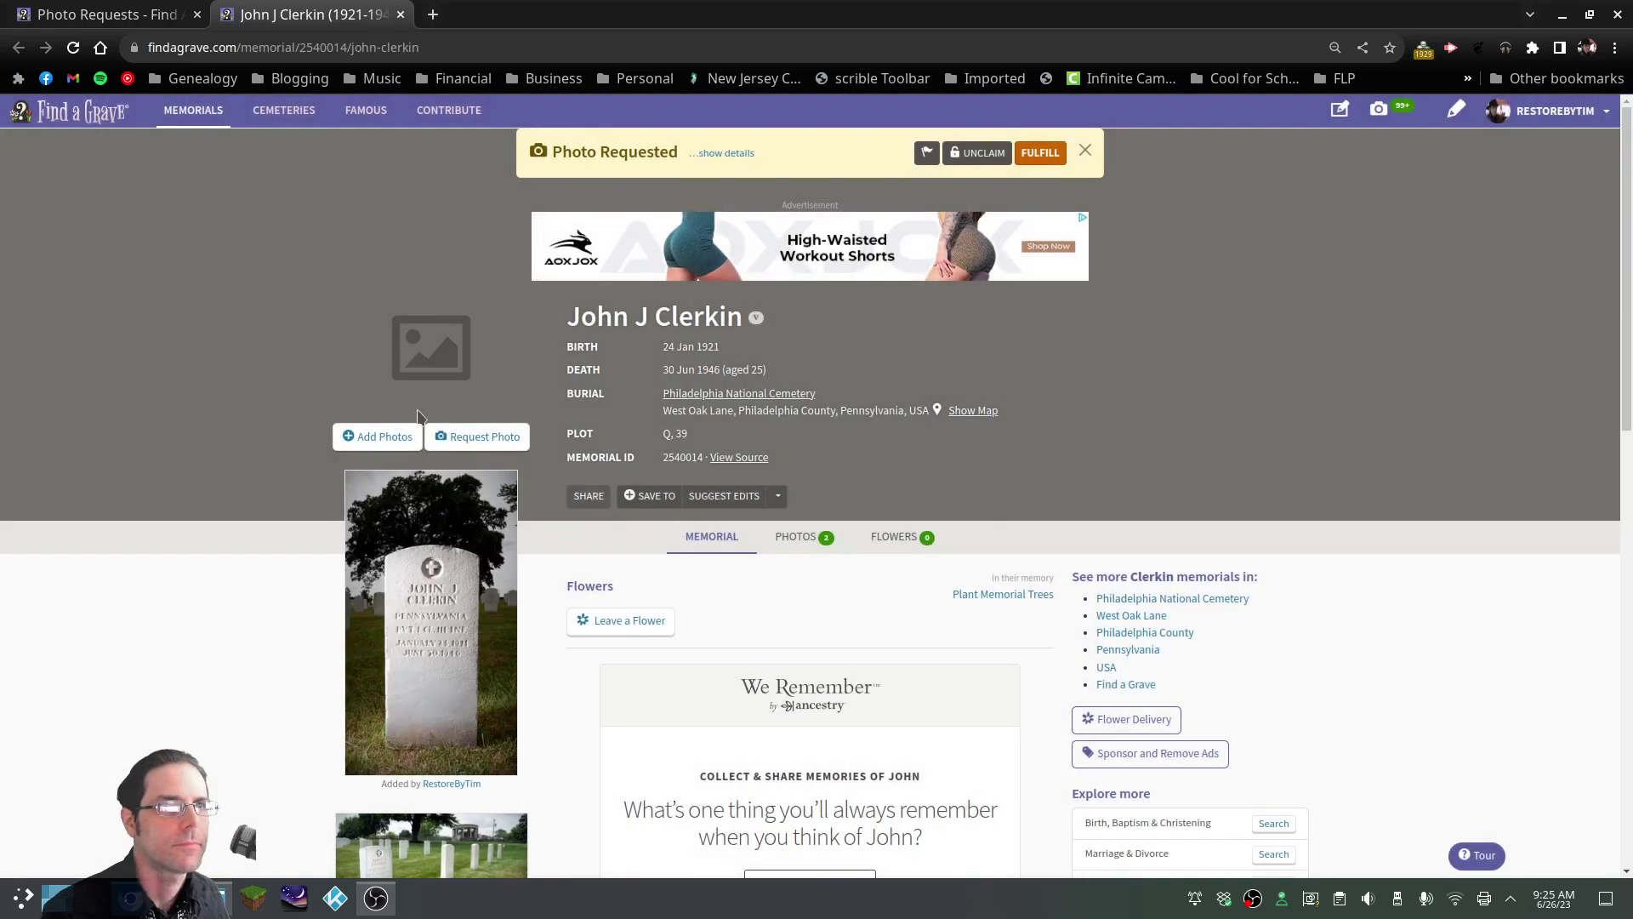
Mark the memorial's photo request fulfilled and refresh the Requests I Claimed list
{"action": "left_click", "coordinate": [73, 47]}
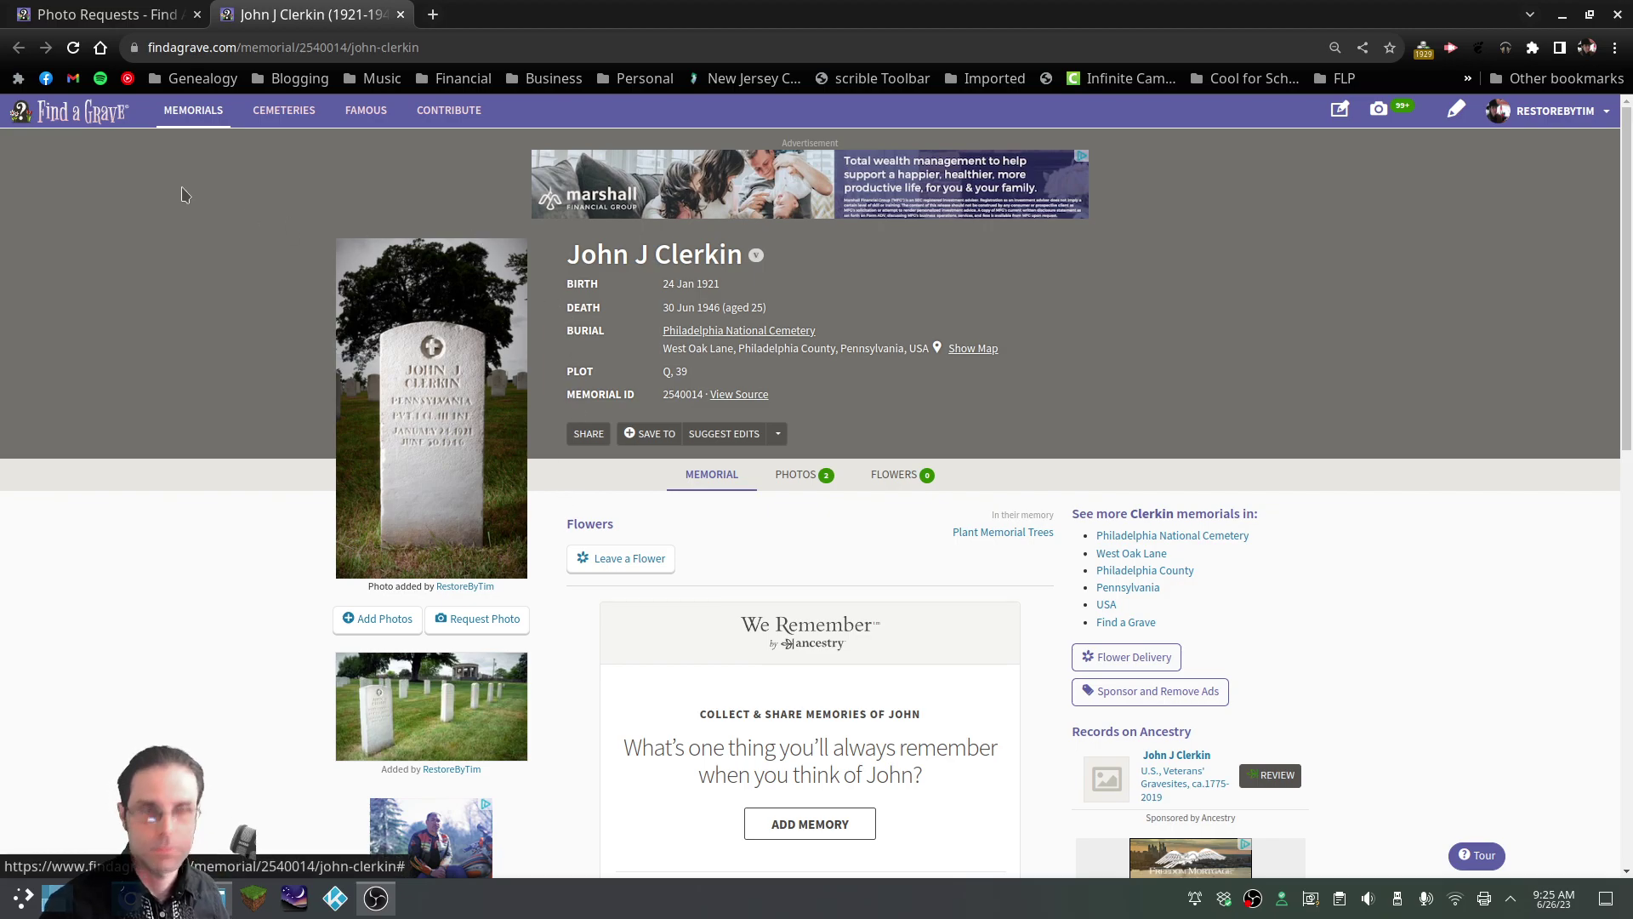
{"action": "left_click", "coordinate": [401, 14]}
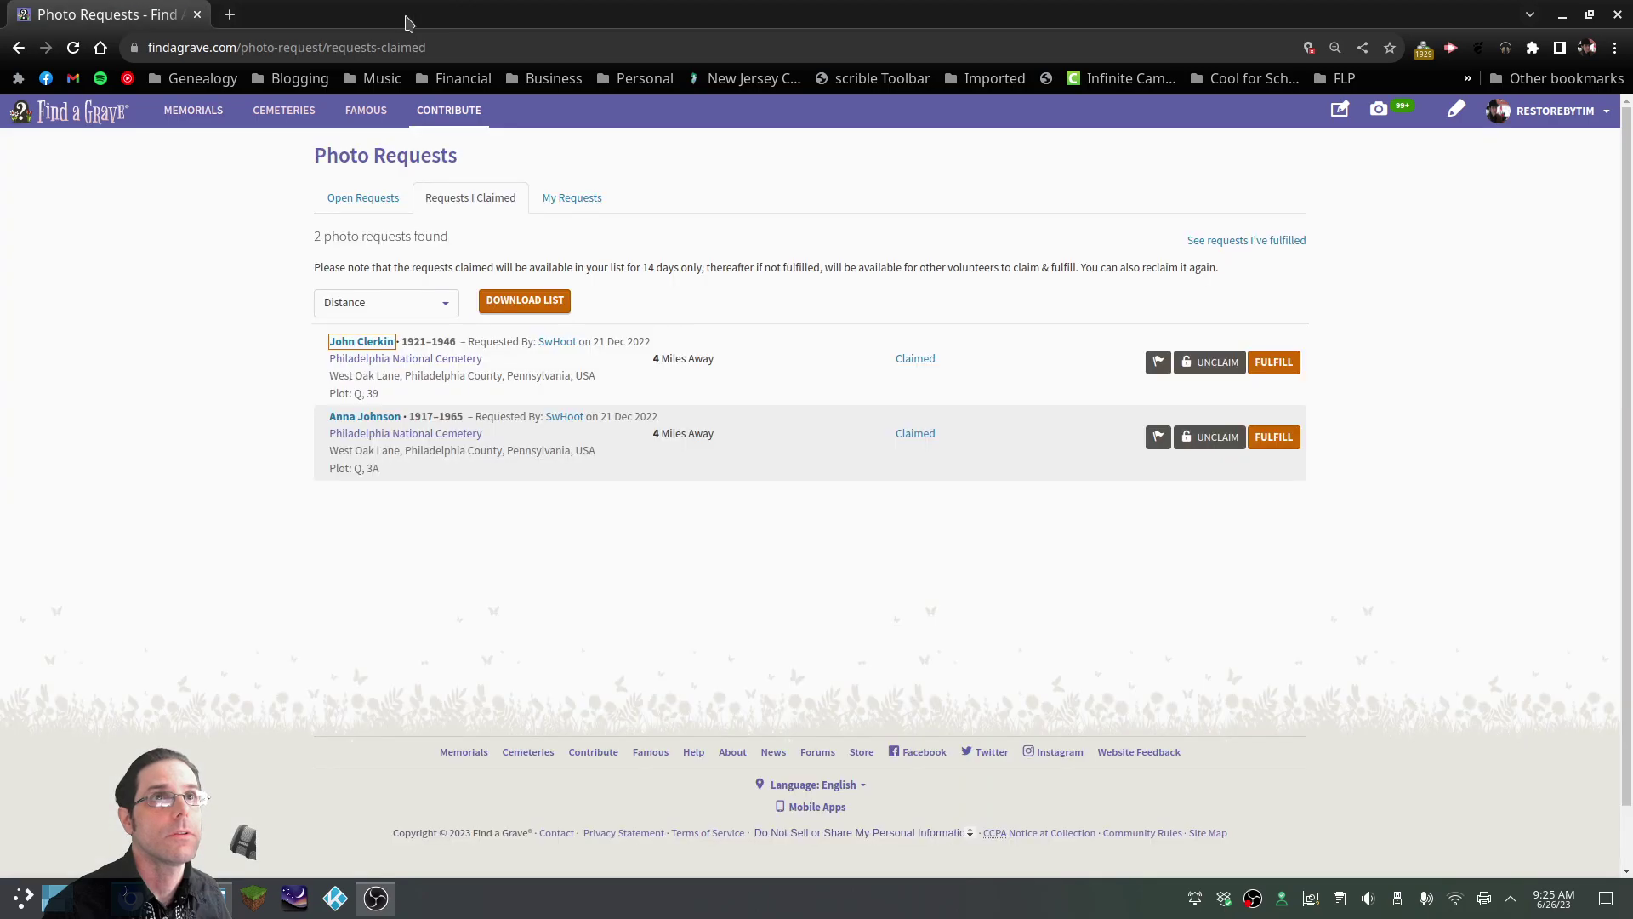
{"action": "key", "text": "F5"}
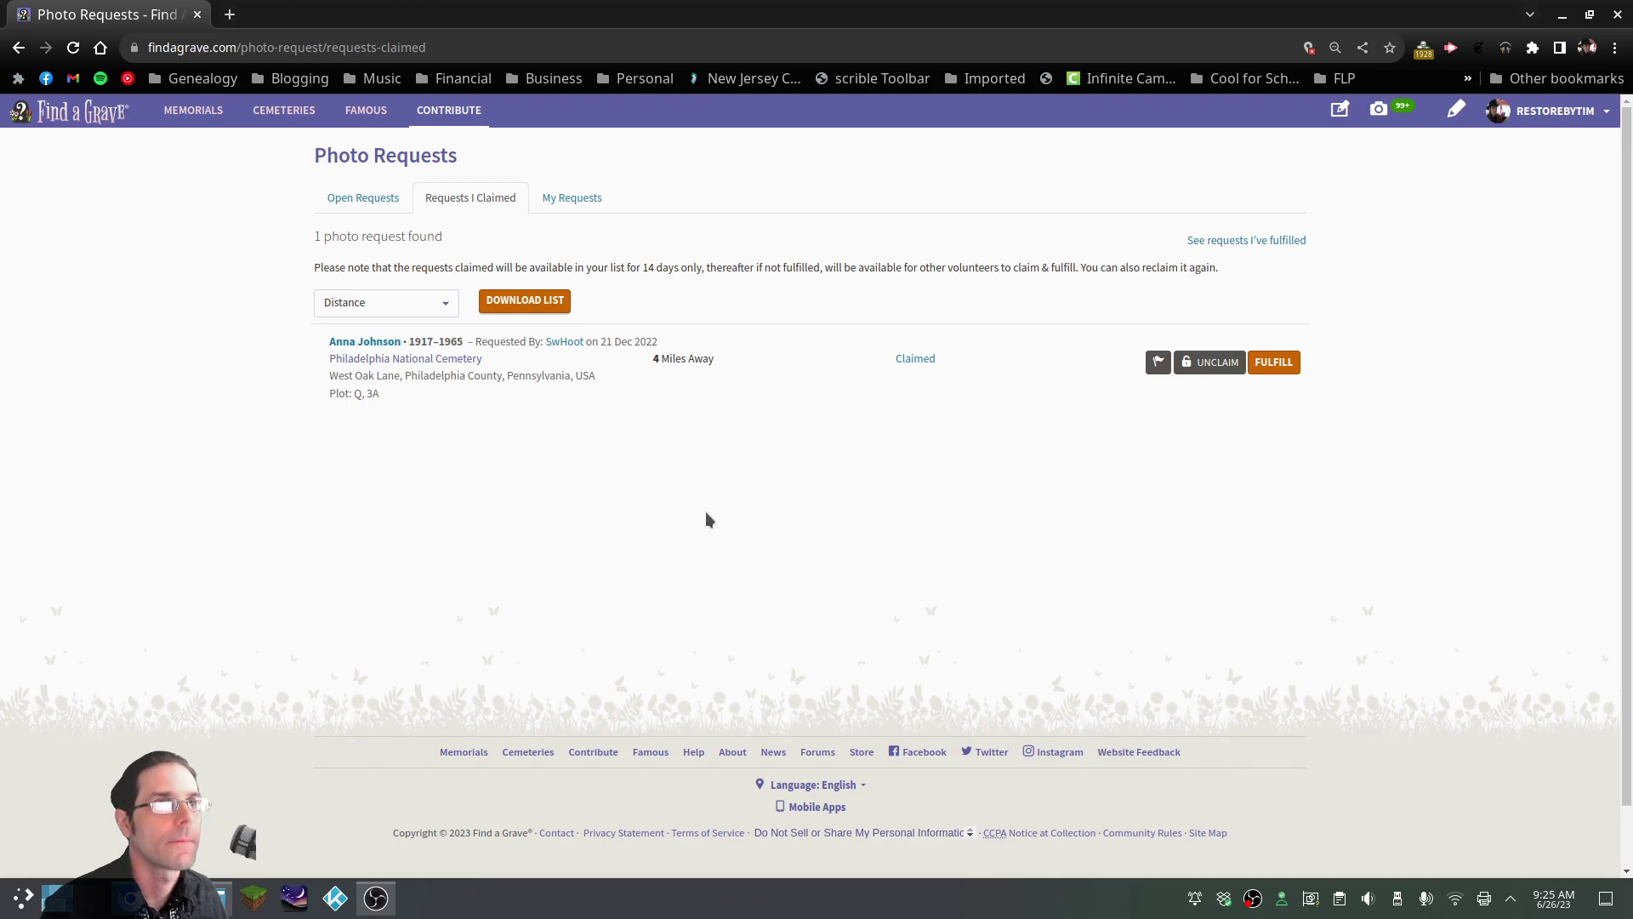
Trash the used photos 1.png, 2.JPG, P1030488.JPG and P1030489.JPG in Dolphin
{"action": "key", "text": "alt+Tab"}
{"action": "left_click_drag", "start_coordinate": [1037, 223], "coordinate": [492, 247]}
{"action": "key", "text": "Delete"}
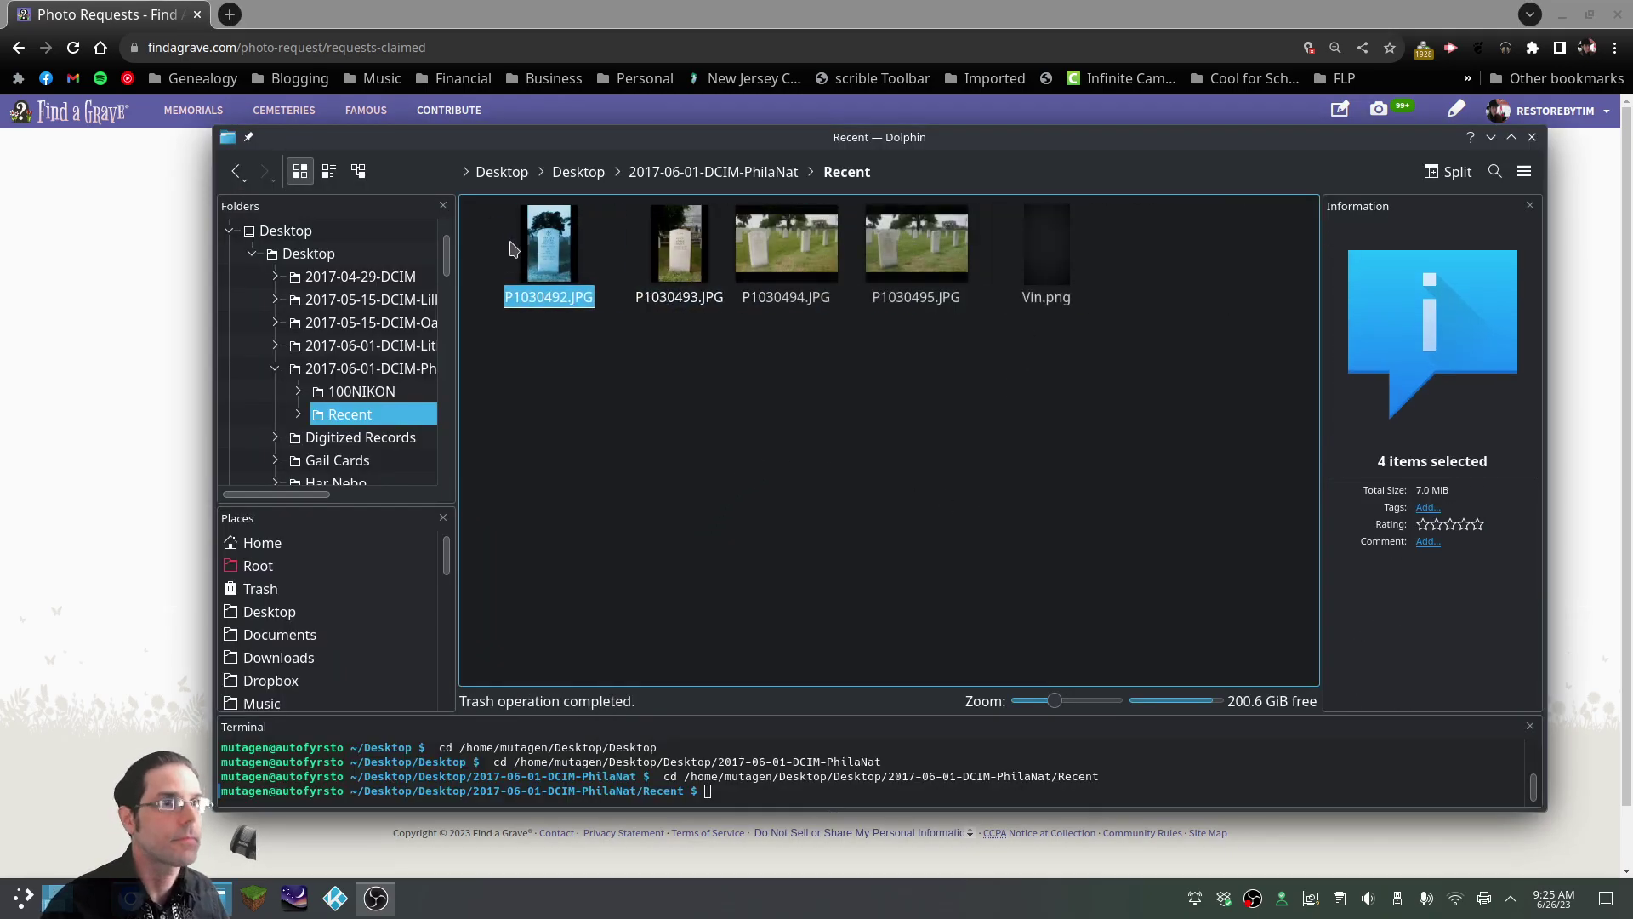
Open P1030492.JPG in Gwenview and browse the remaining stone photos, ending on P1030495.JPG
{"action": "double_click", "coordinate": [534, 259]}
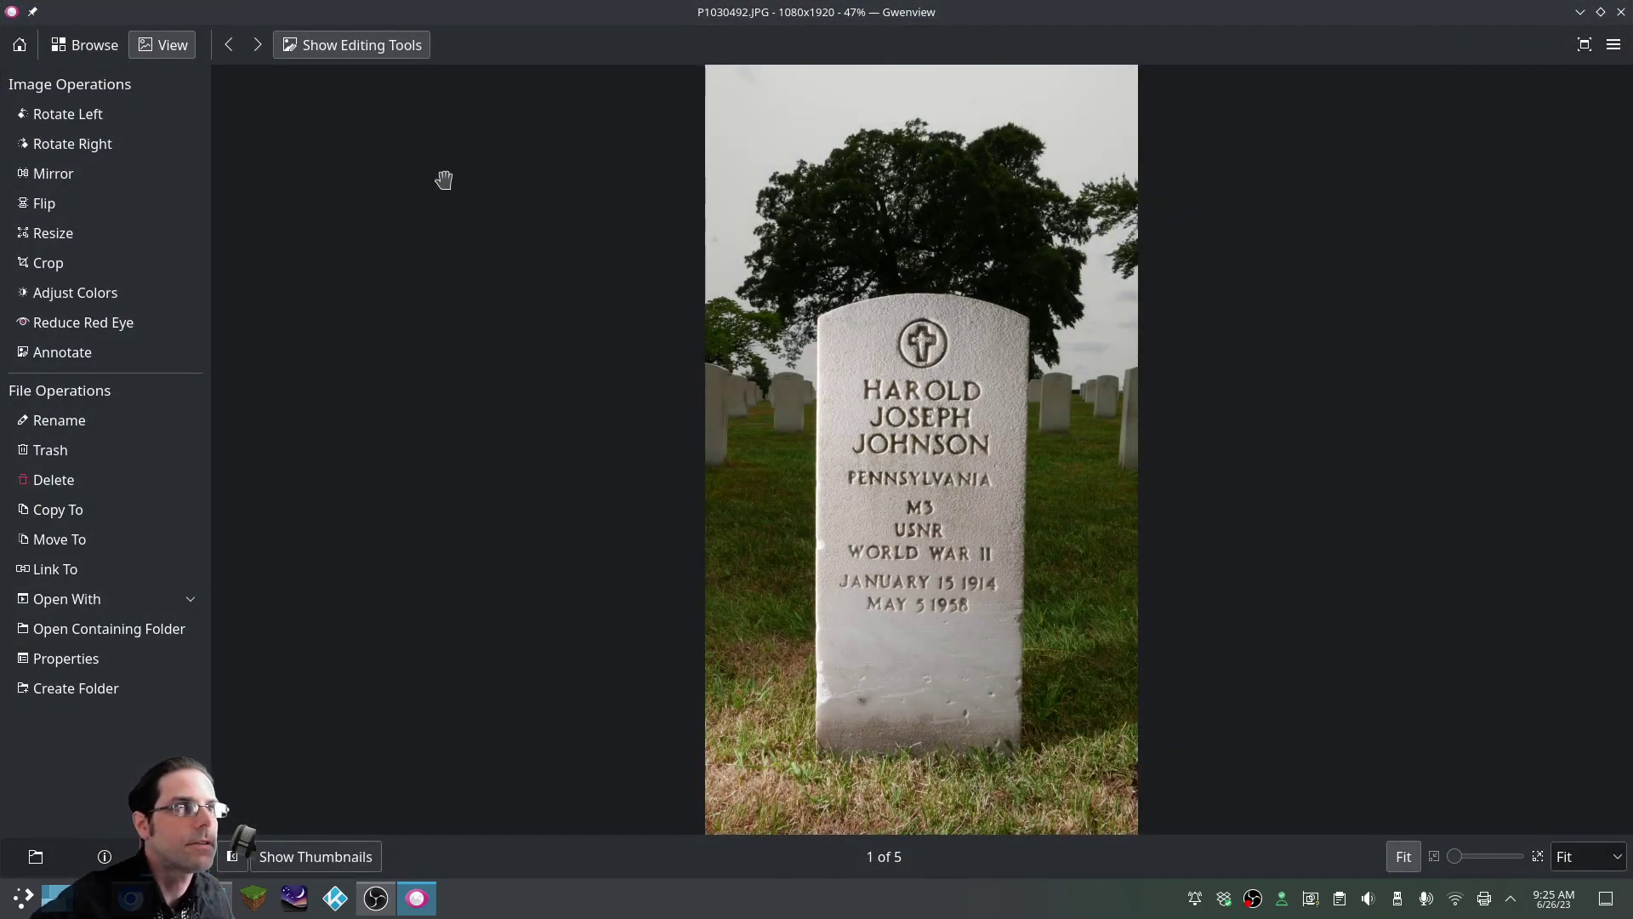
{"action": "left_click", "coordinate": [257, 47]}
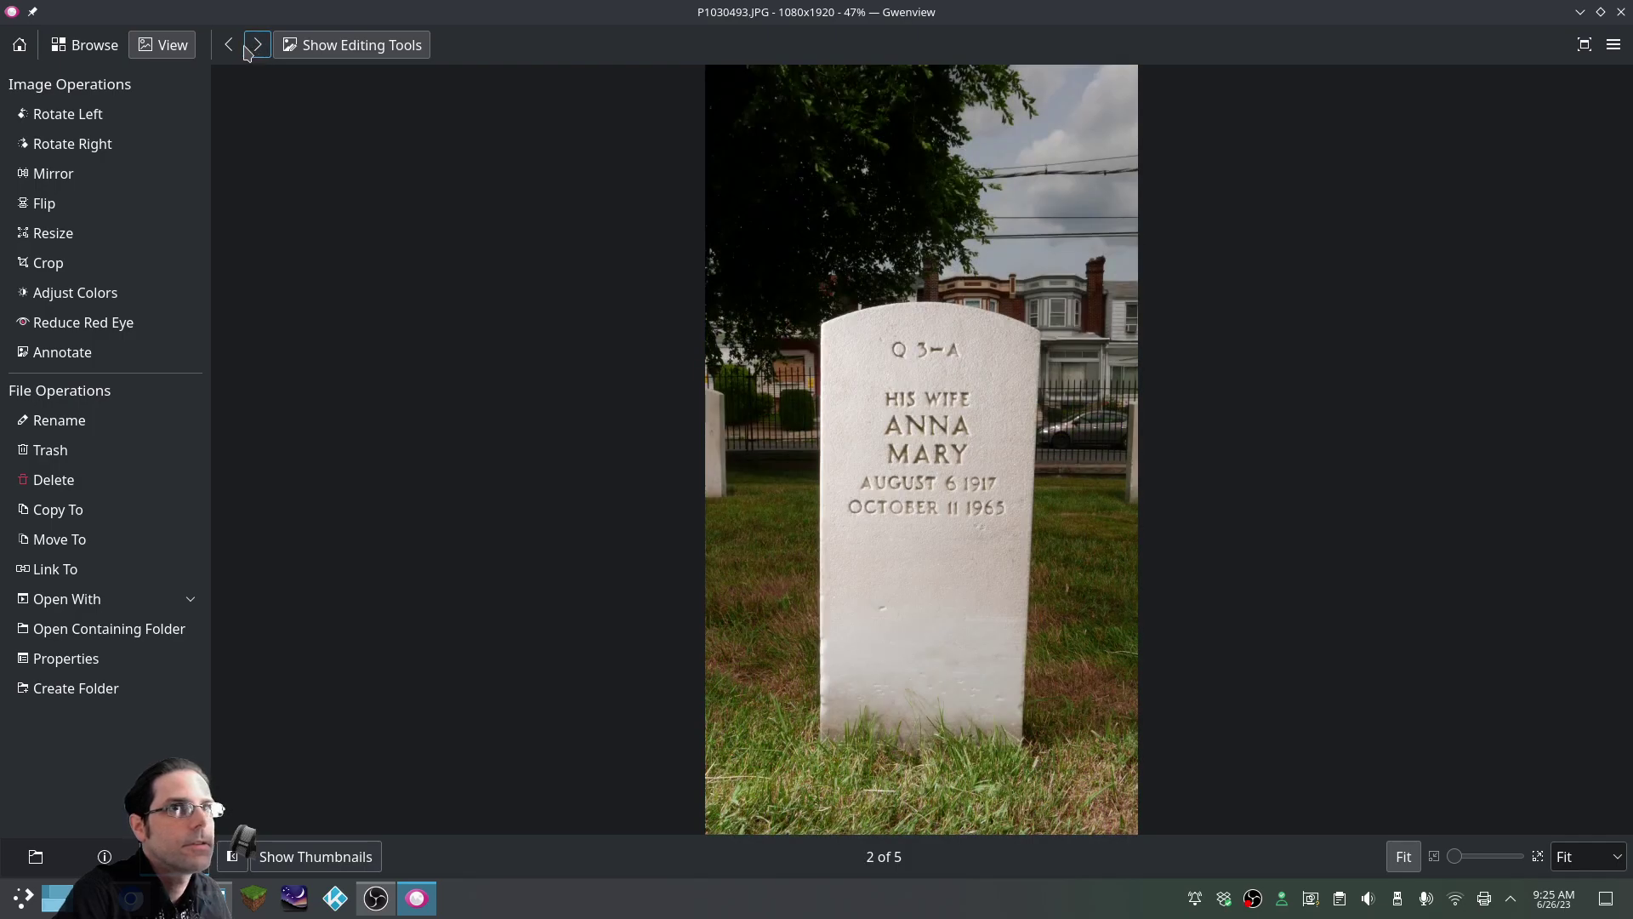
{"action": "left_click", "coordinate": [228, 45]}
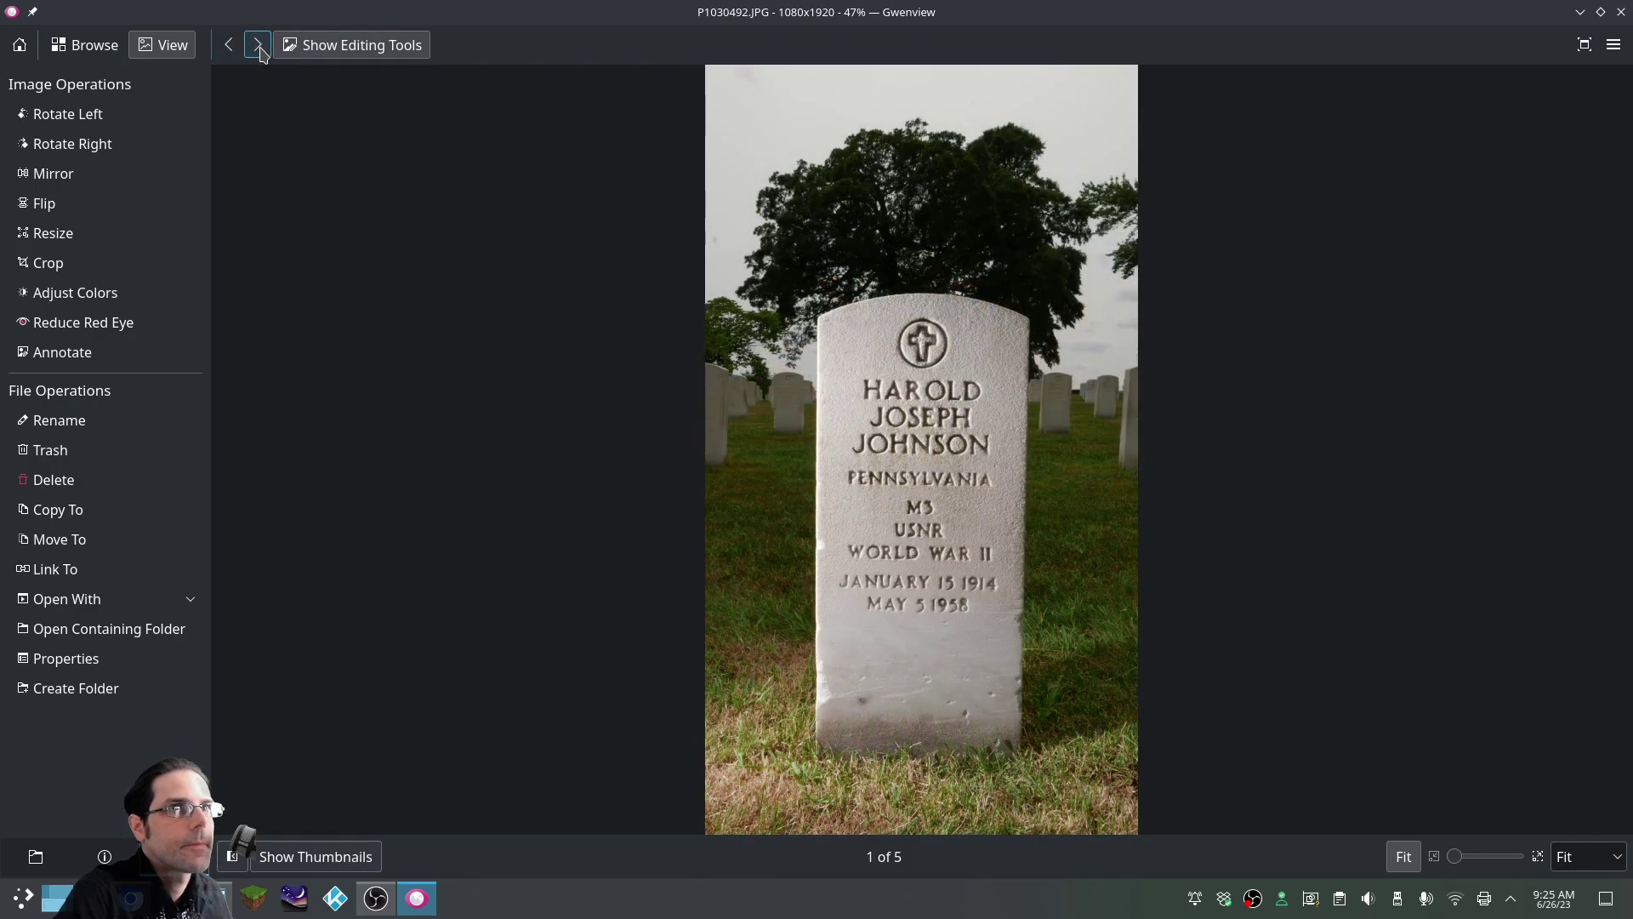
{"action": "left_click", "coordinate": [258, 47]}
{"action": "left_click", "coordinate": [258, 46]}
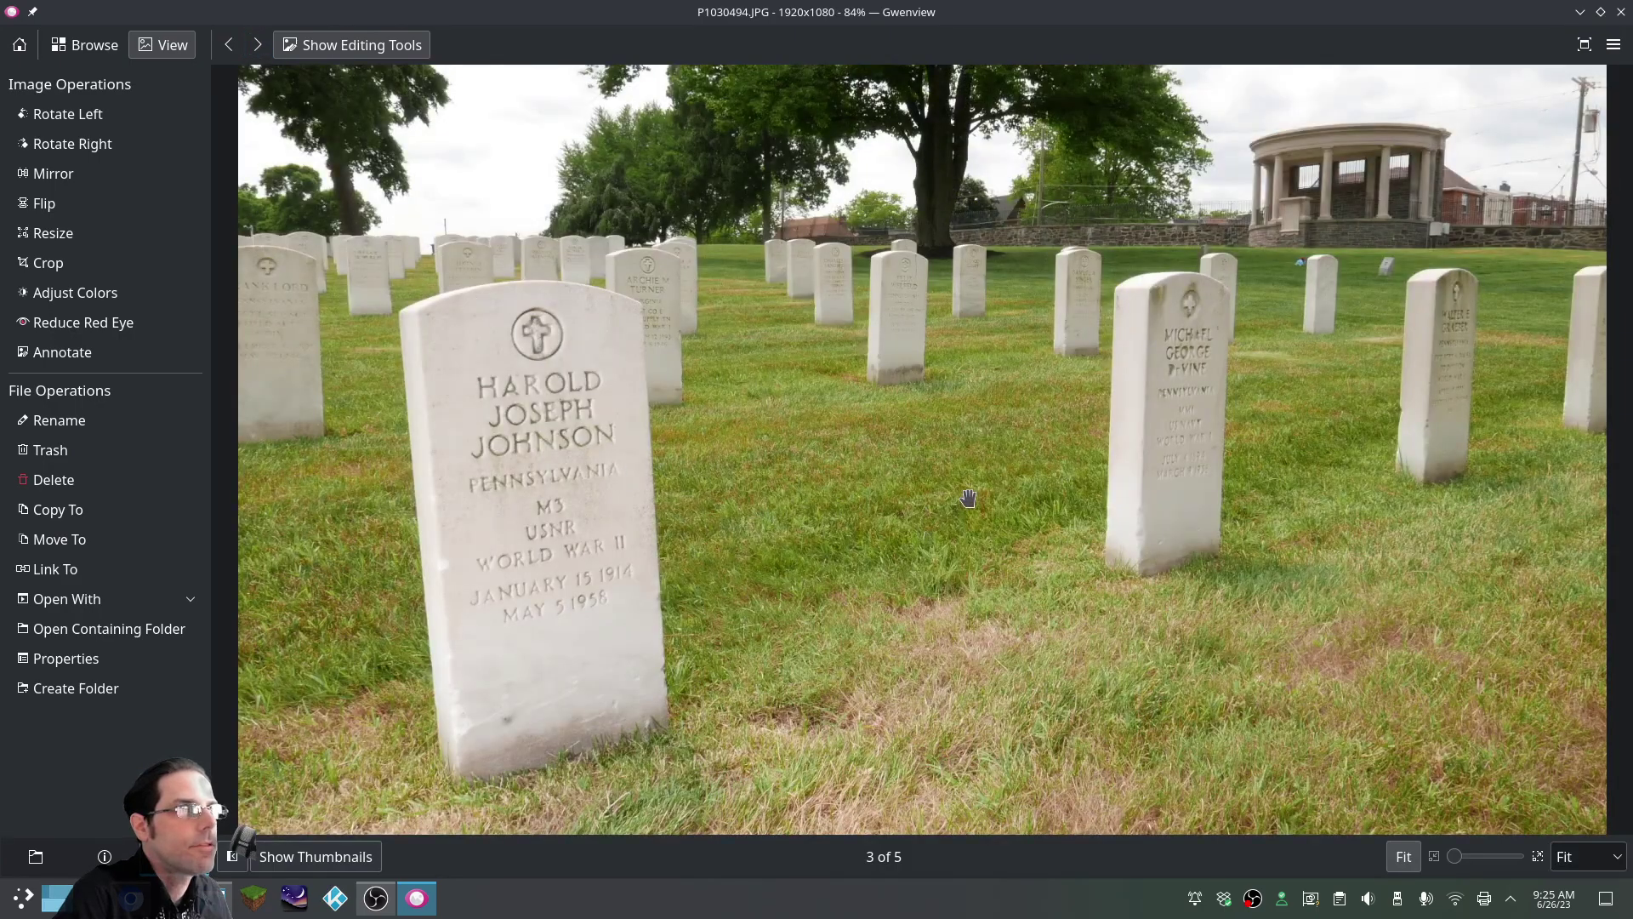
{"action": "left_click", "coordinate": [258, 49]}
{"action": "left_click", "coordinate": [230, 48]}
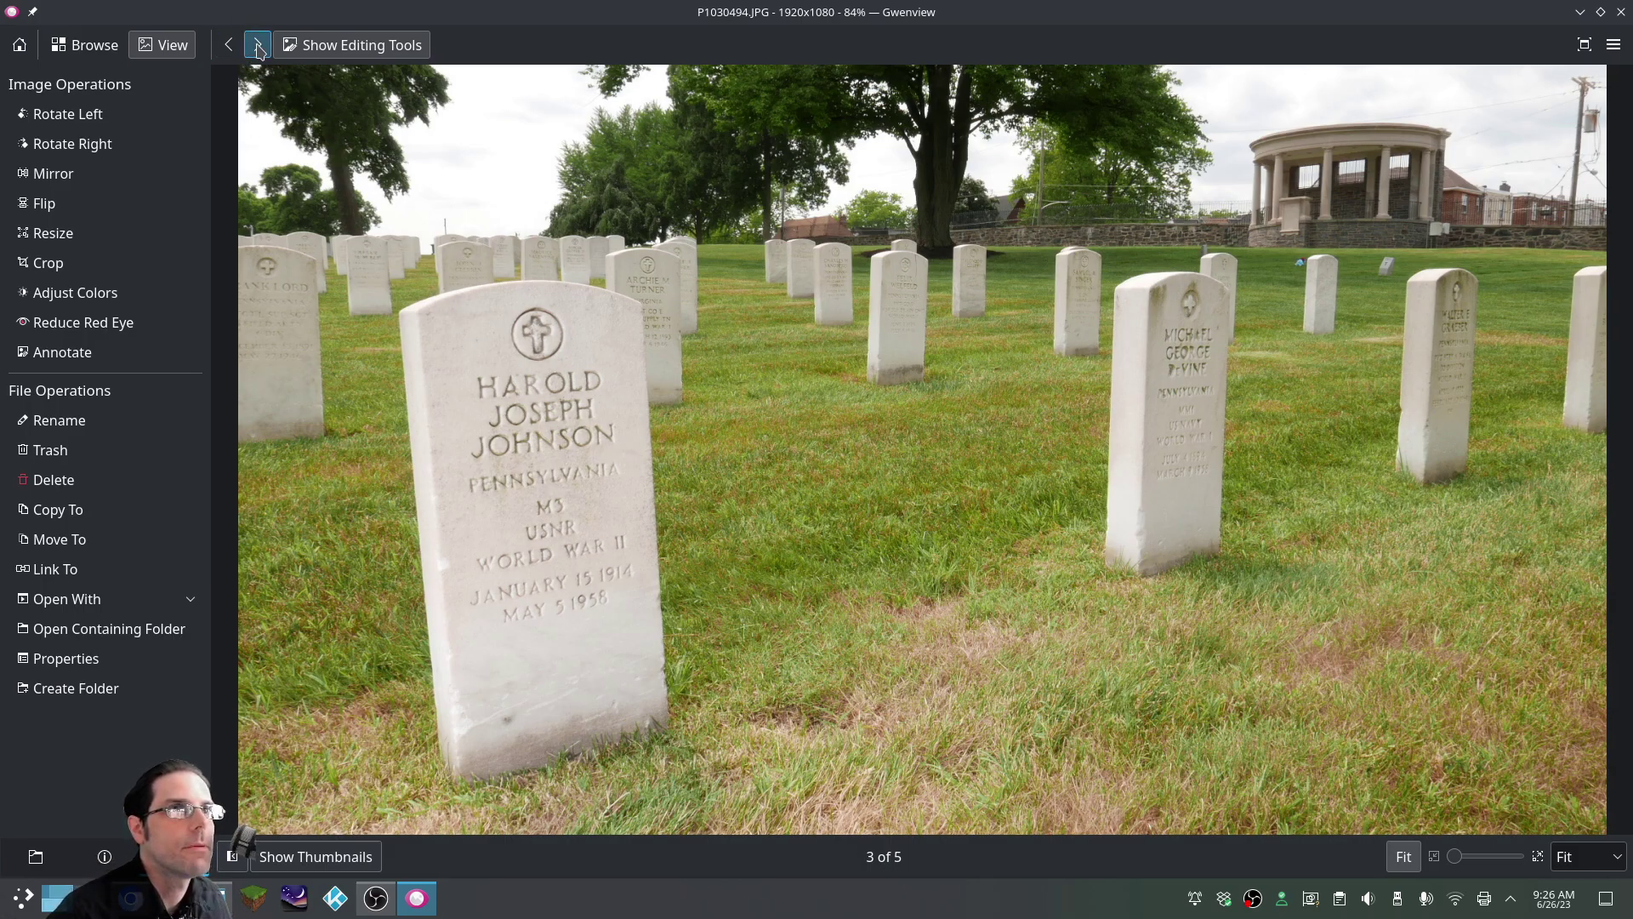
{"action": "left_click", "coordinate": [259, 47]}
{"action": "left_click", "coordinate": [258, 48]}
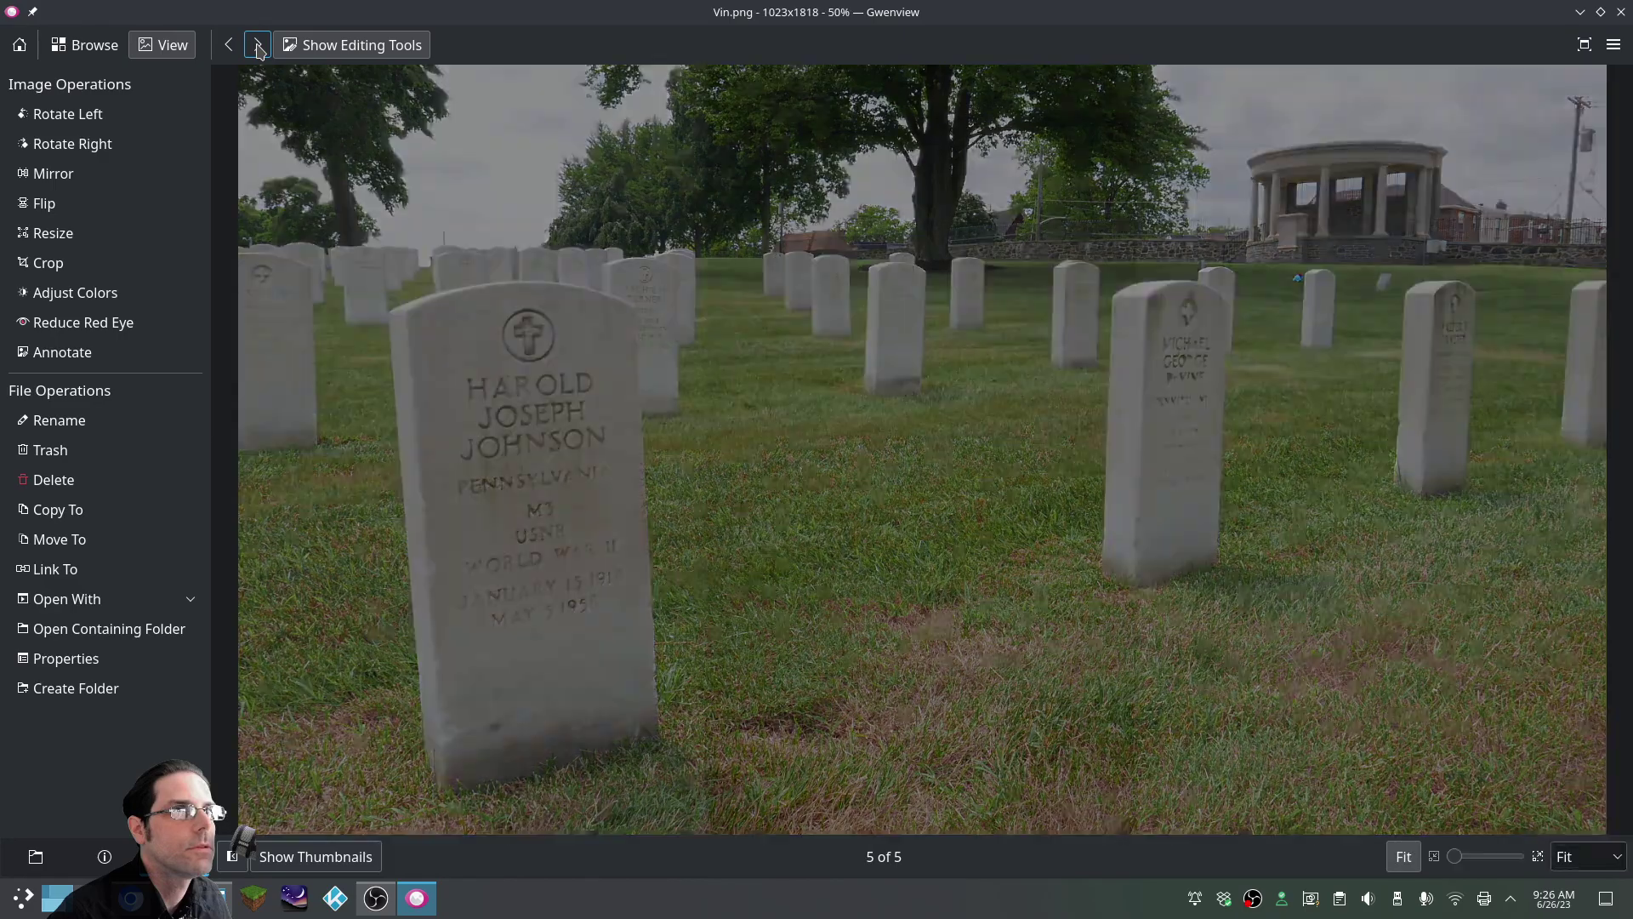
{"action": "left_click", "coordinate": [228, 47]}
{"action": "left_click", "coordinate": [258, 45]}
{"action": "left_click", "coordinate": [228, 45]}
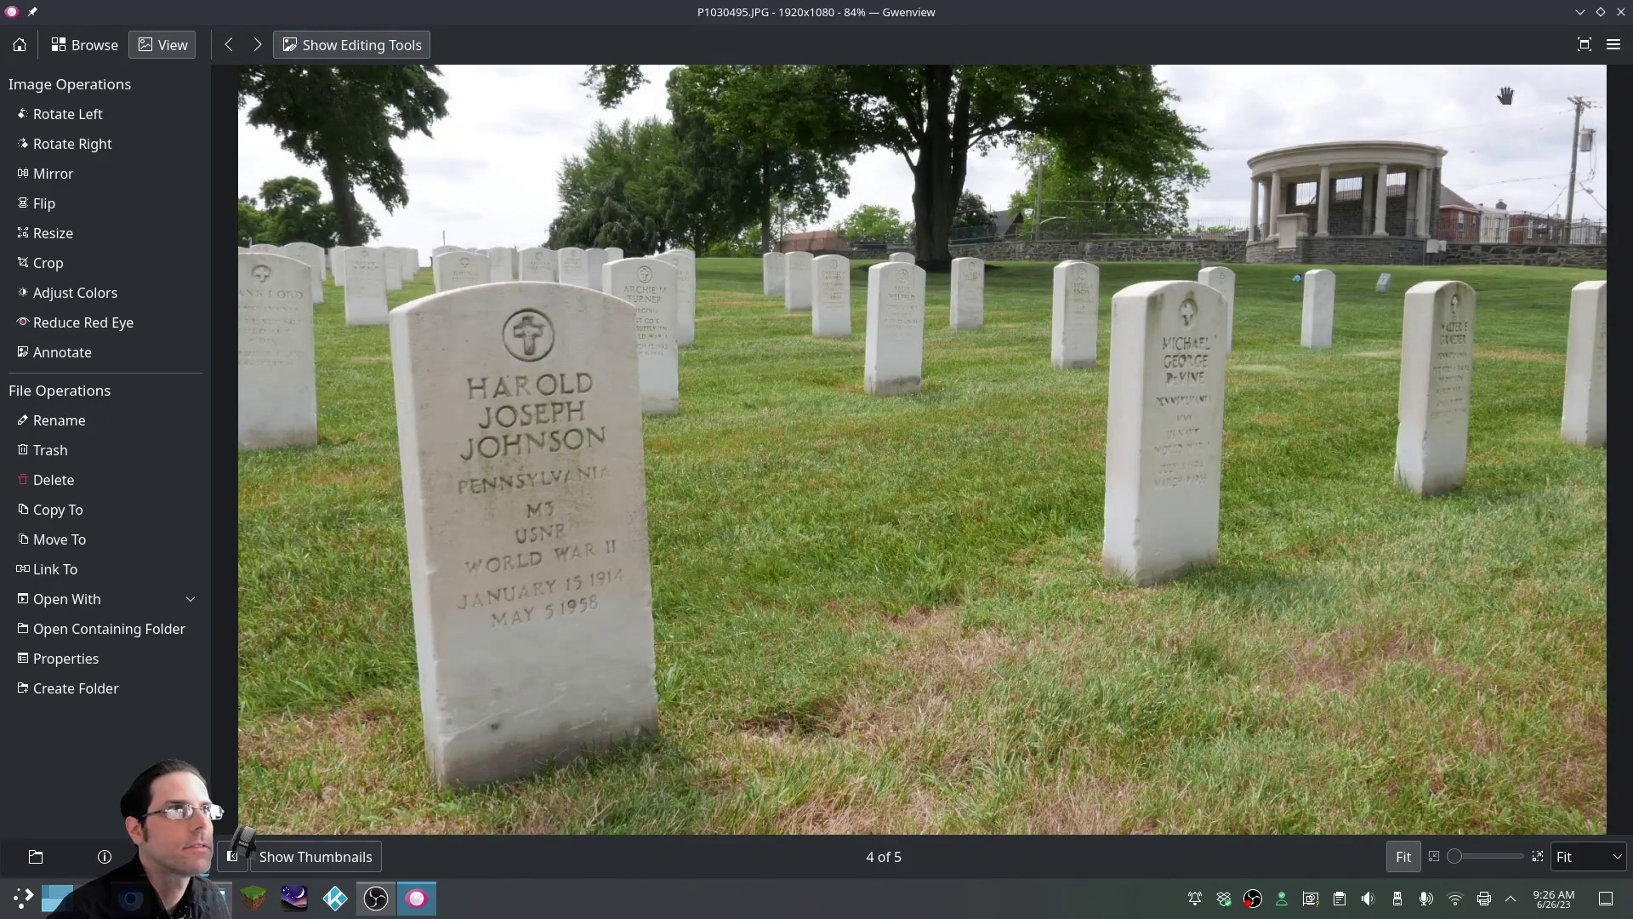
Close Gwenview and trash P1030495.JPG in Dolphin
{"action": "left_click", "coordinate": [1622, 12]}
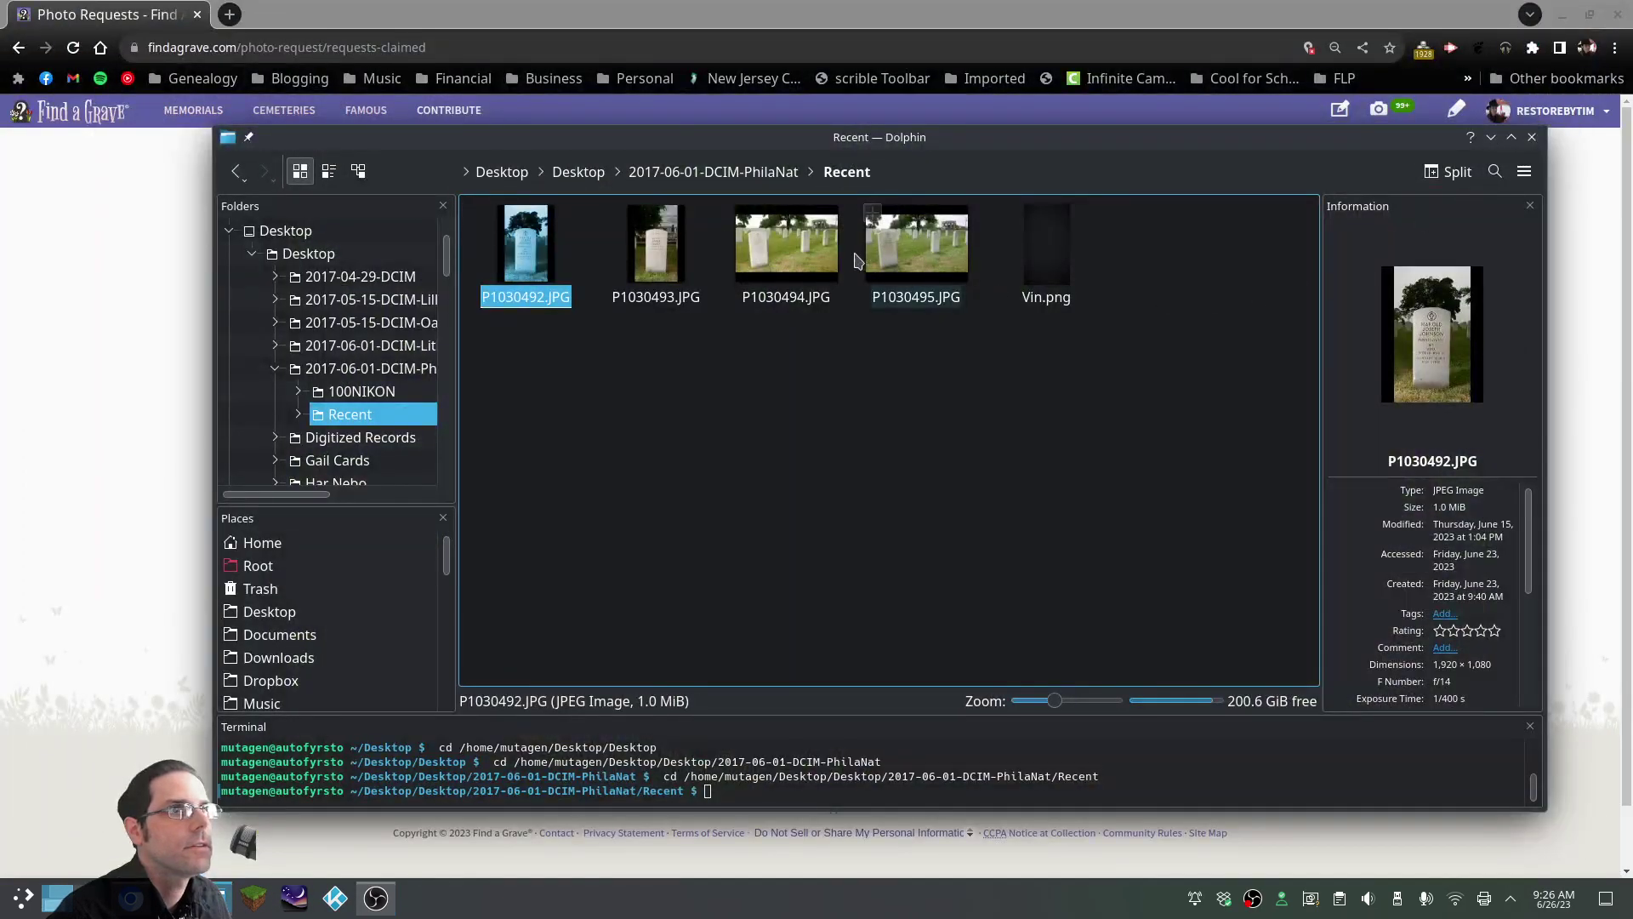
{"action": "left_click", "coordinate": [885, 251]}
{"action": "key", "text": "Delete"}
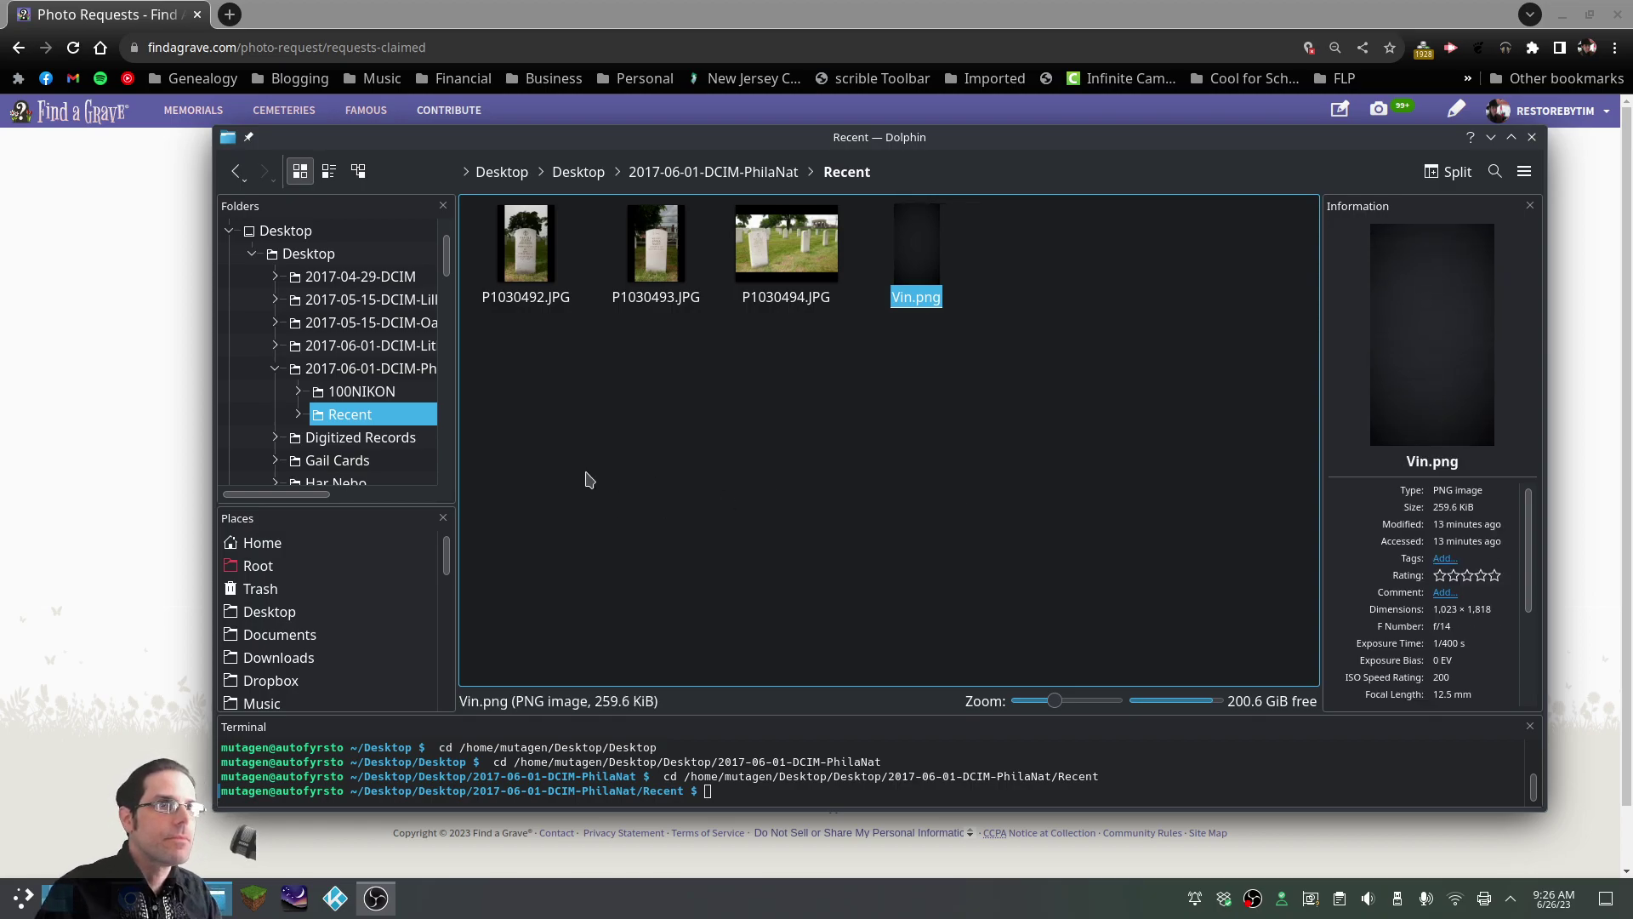
Open P1030492.JPG in GIMP from Dolphin's Open With menu
{"action": "left_click", "coordinate": [526, 246]}
{"action": "right_click", "coordinate": [528, 250]}
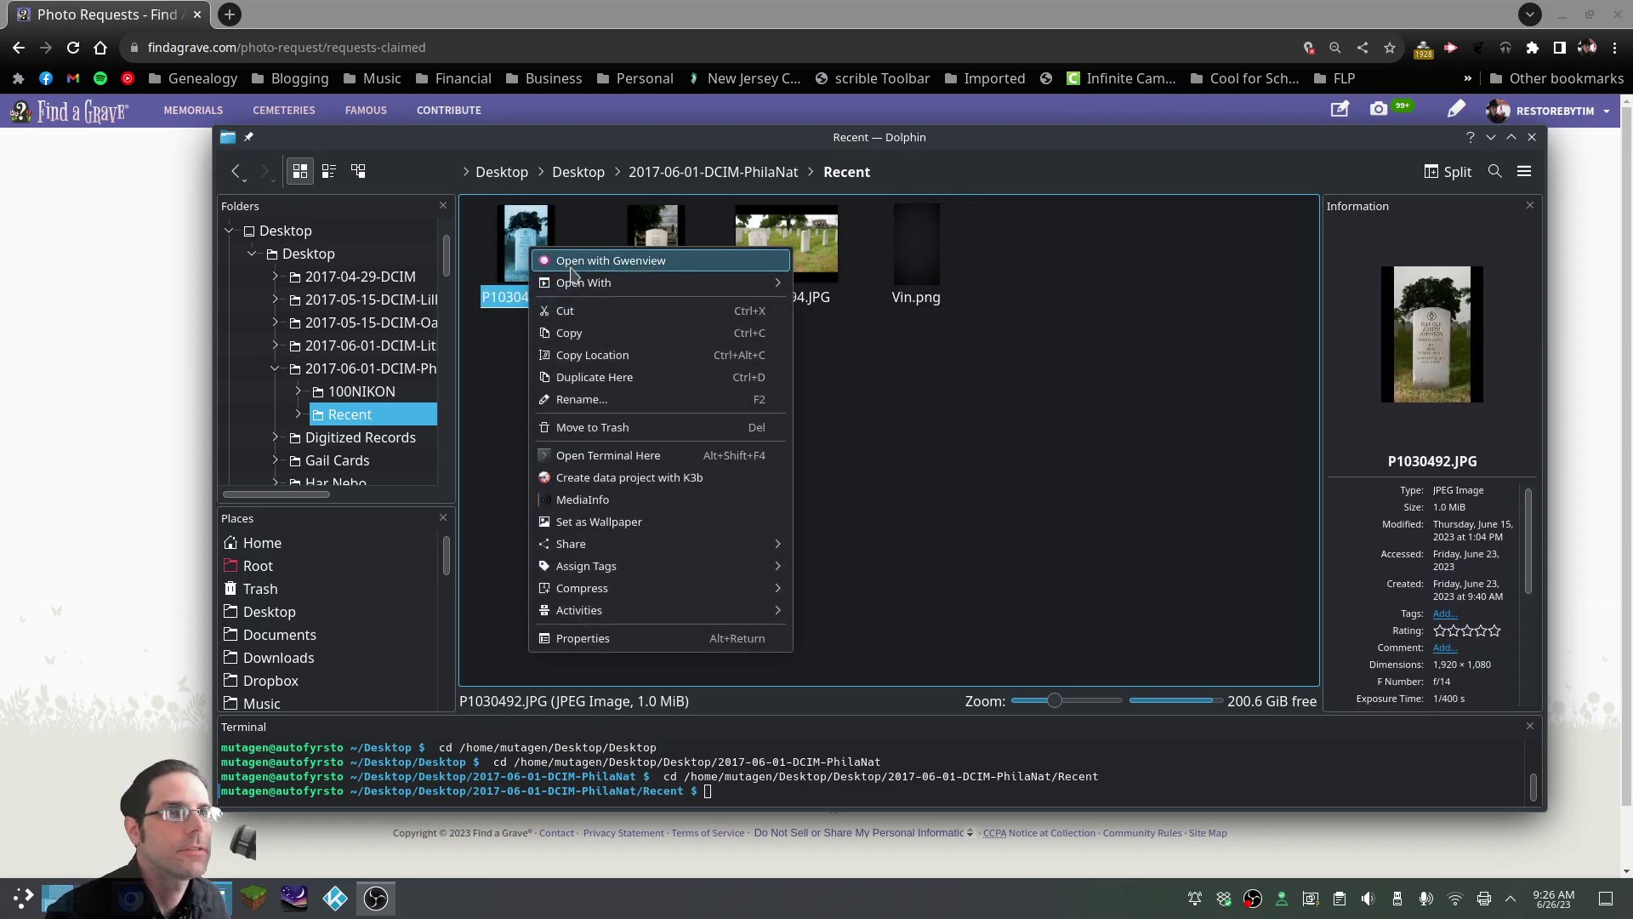
{"action": "mouse_move", "coordinate": [619, 297]}
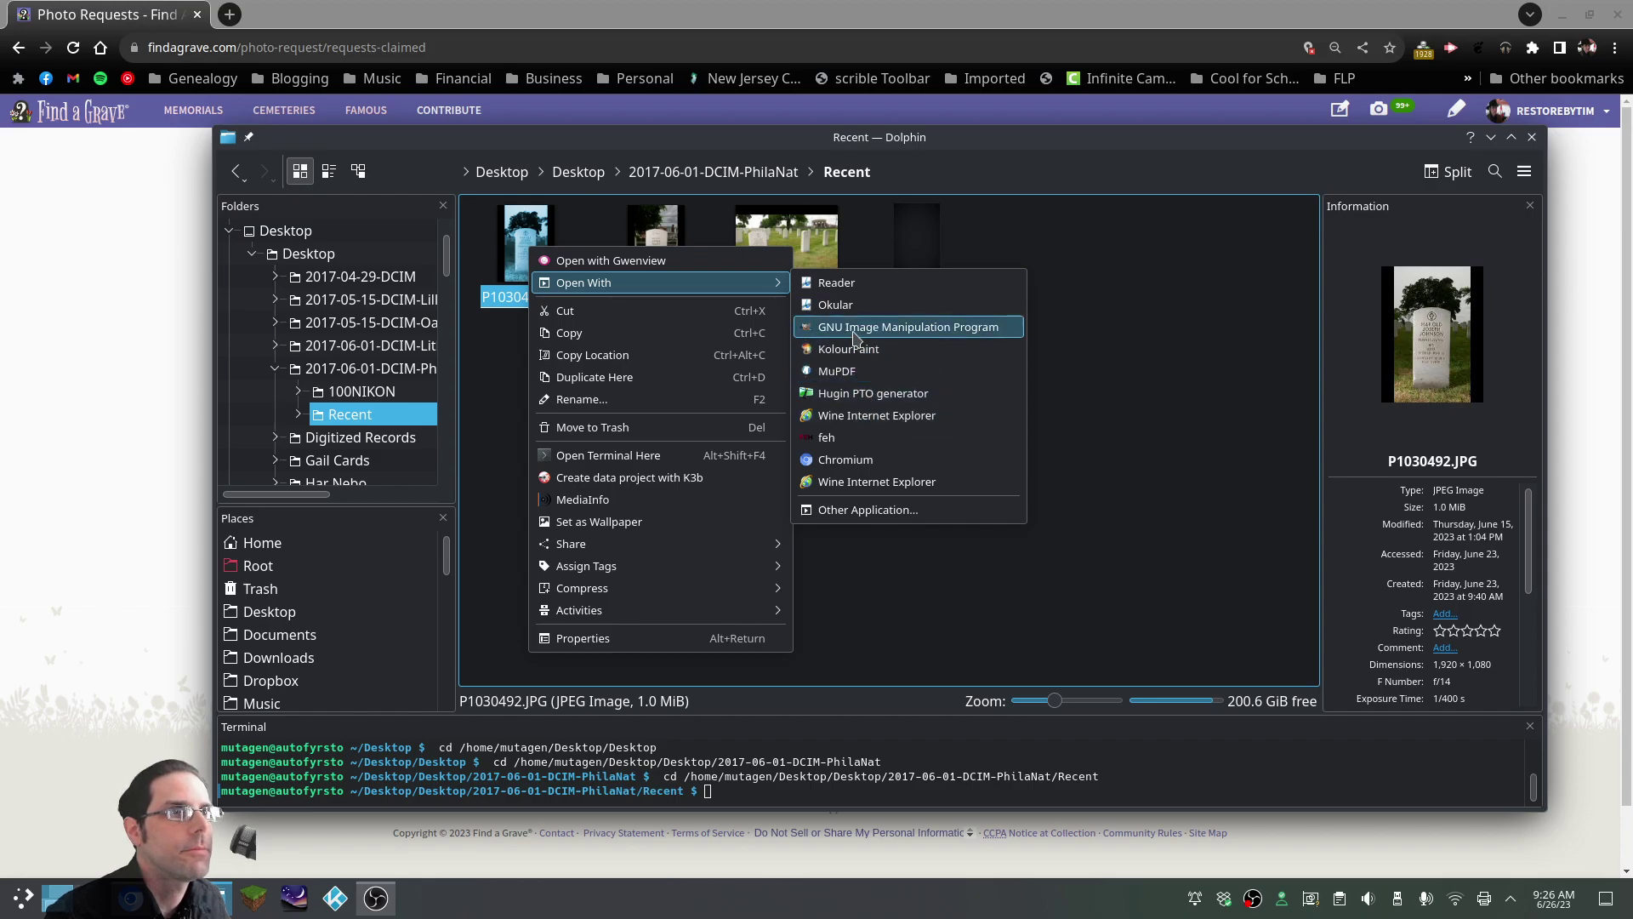
{"action": "left_click", "coordinate": [855, 338]}
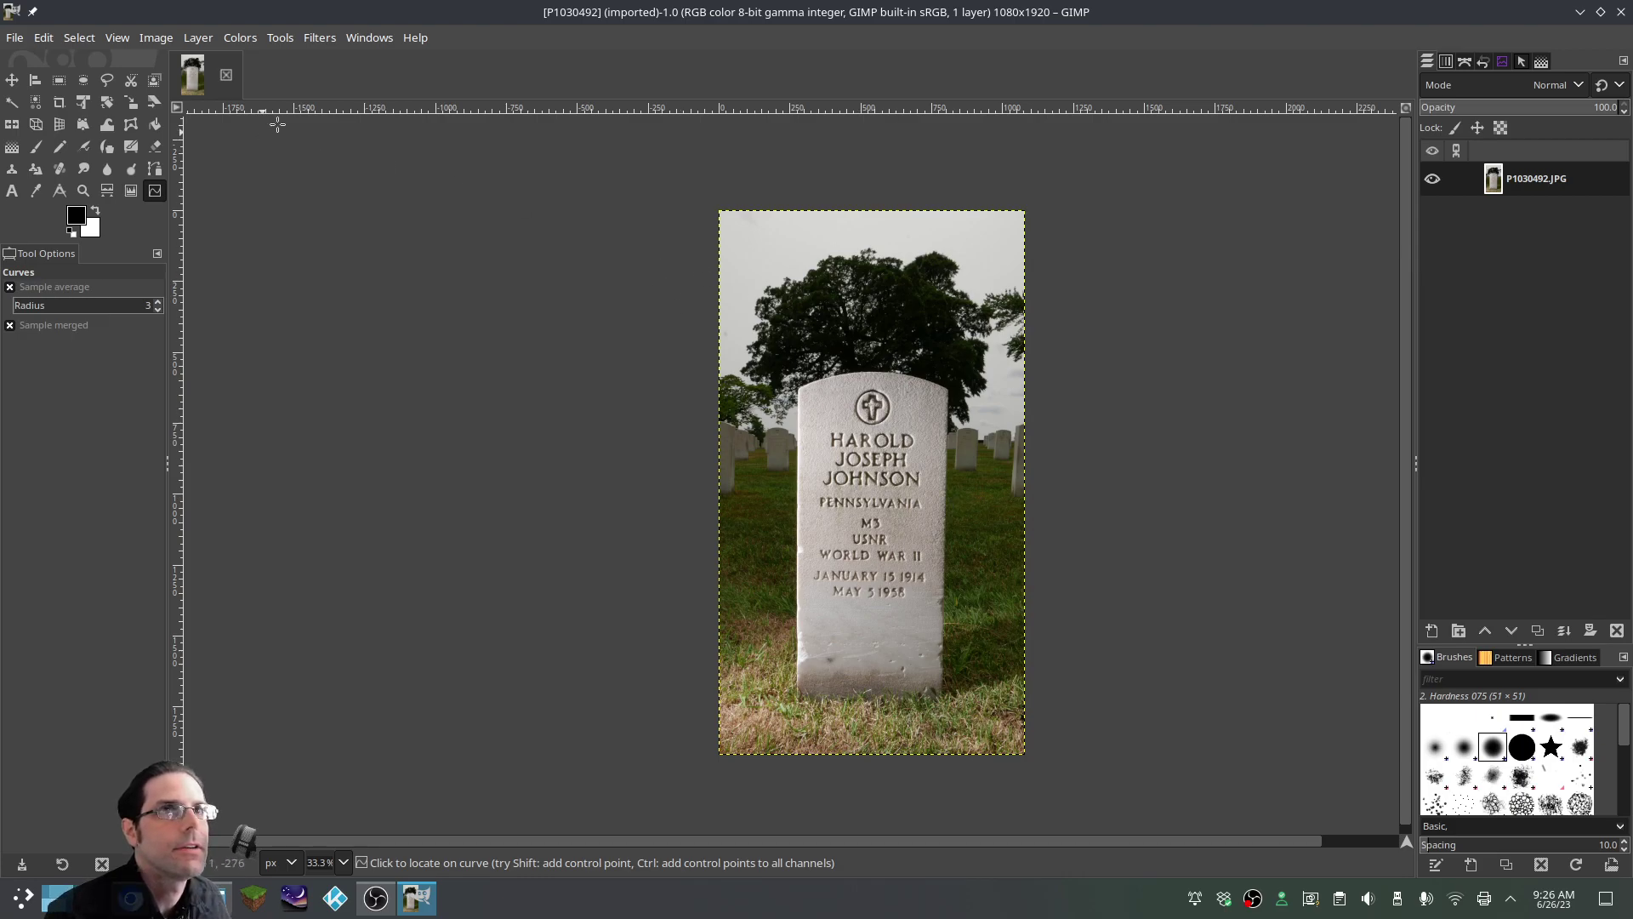
Add Vin.png as a new layer over the stone photo with Open as Layers
{"action": "left_click", "coordinate": [15, 39]}
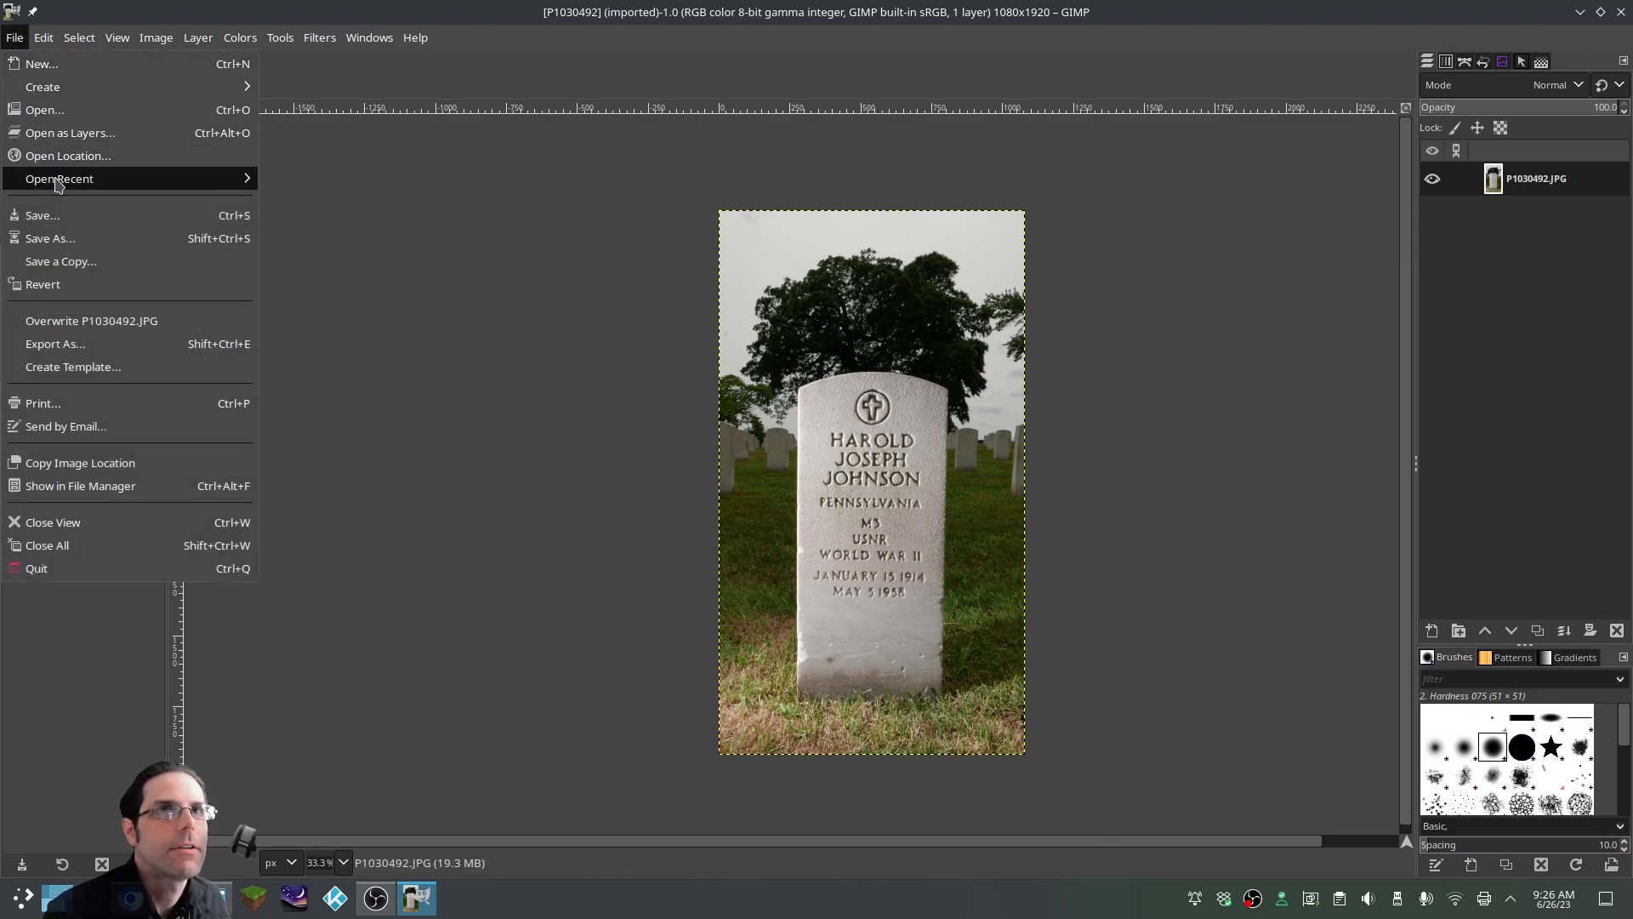
{"action": "left_click", "coordinate": [85, 134]}
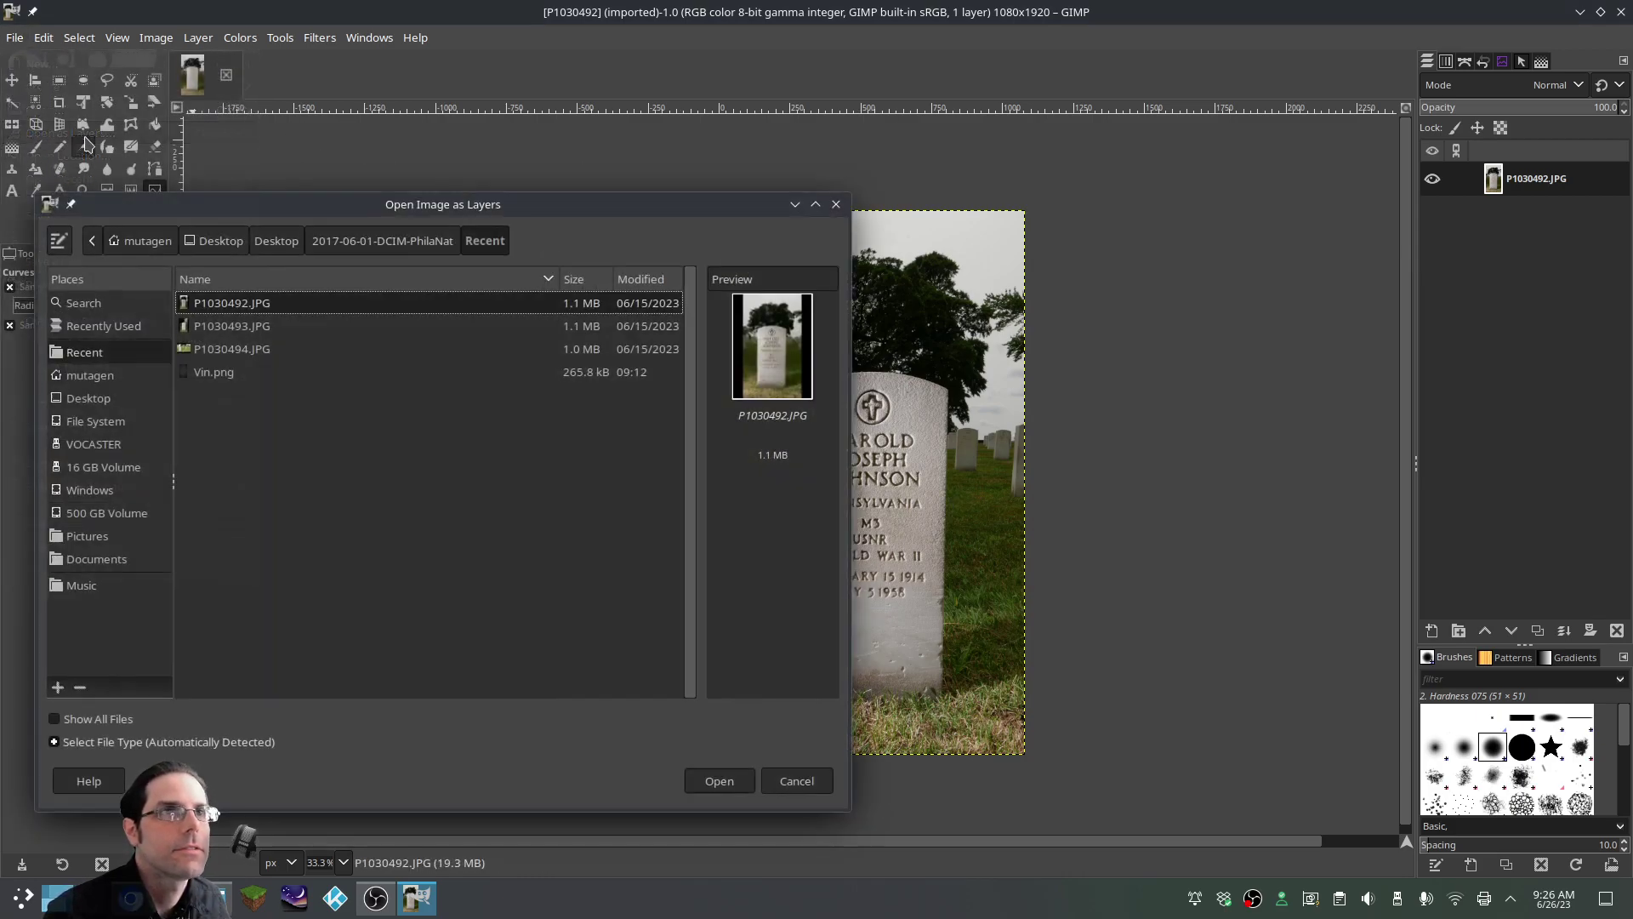
{"action": "left_click", "coordinate": [242, 379]}
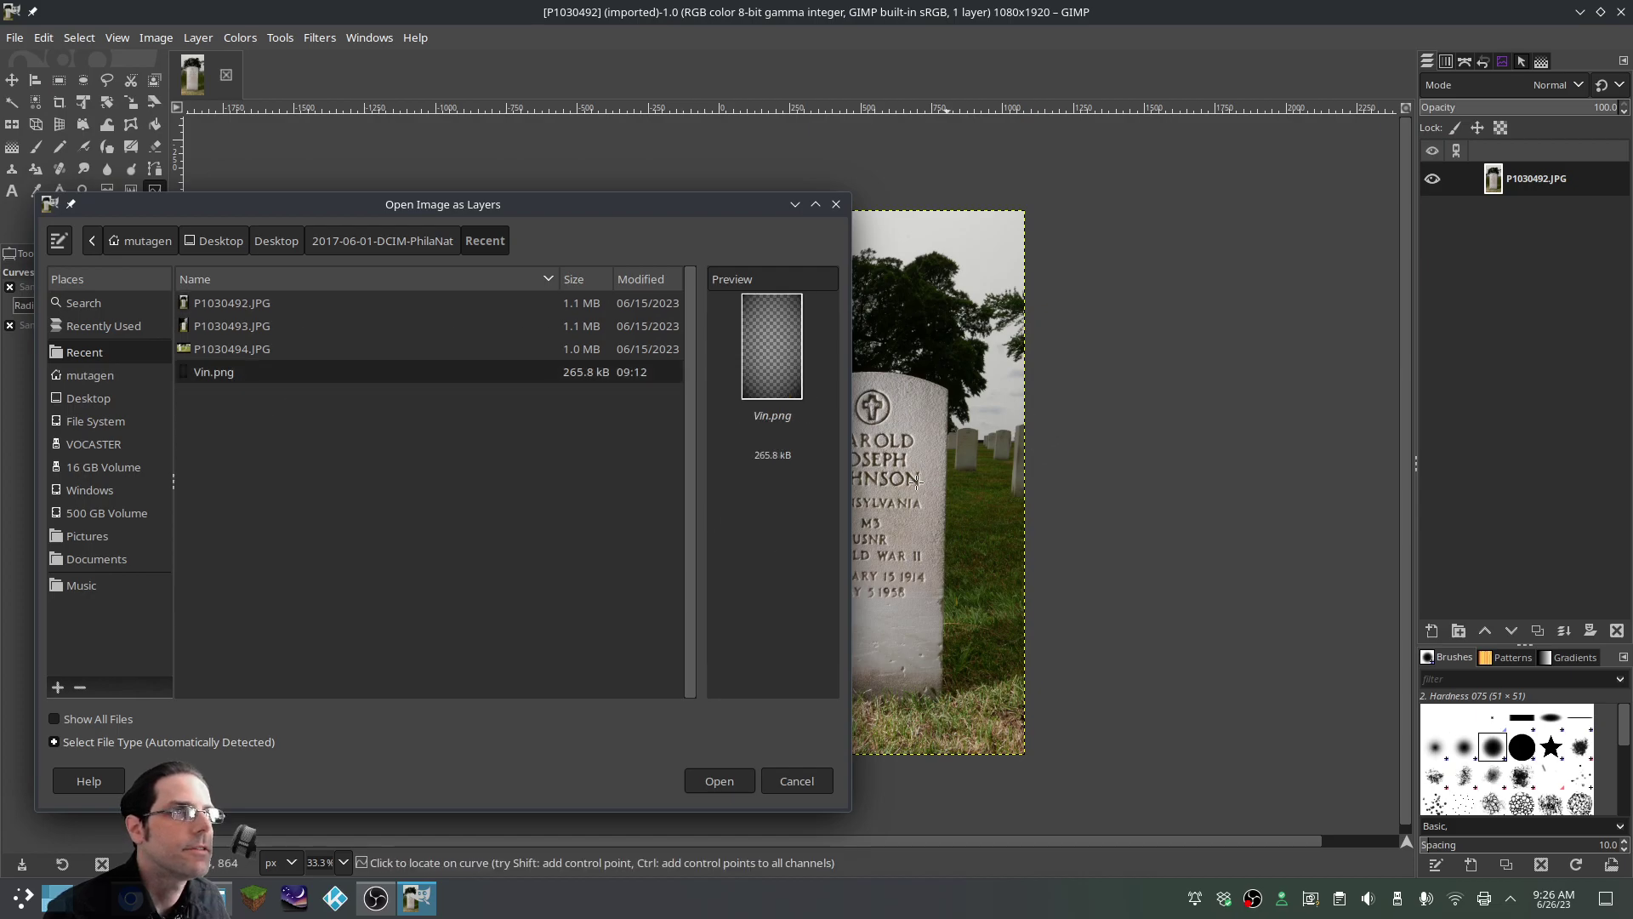
{"action": "left_click", "coordinate": [719, 782]}
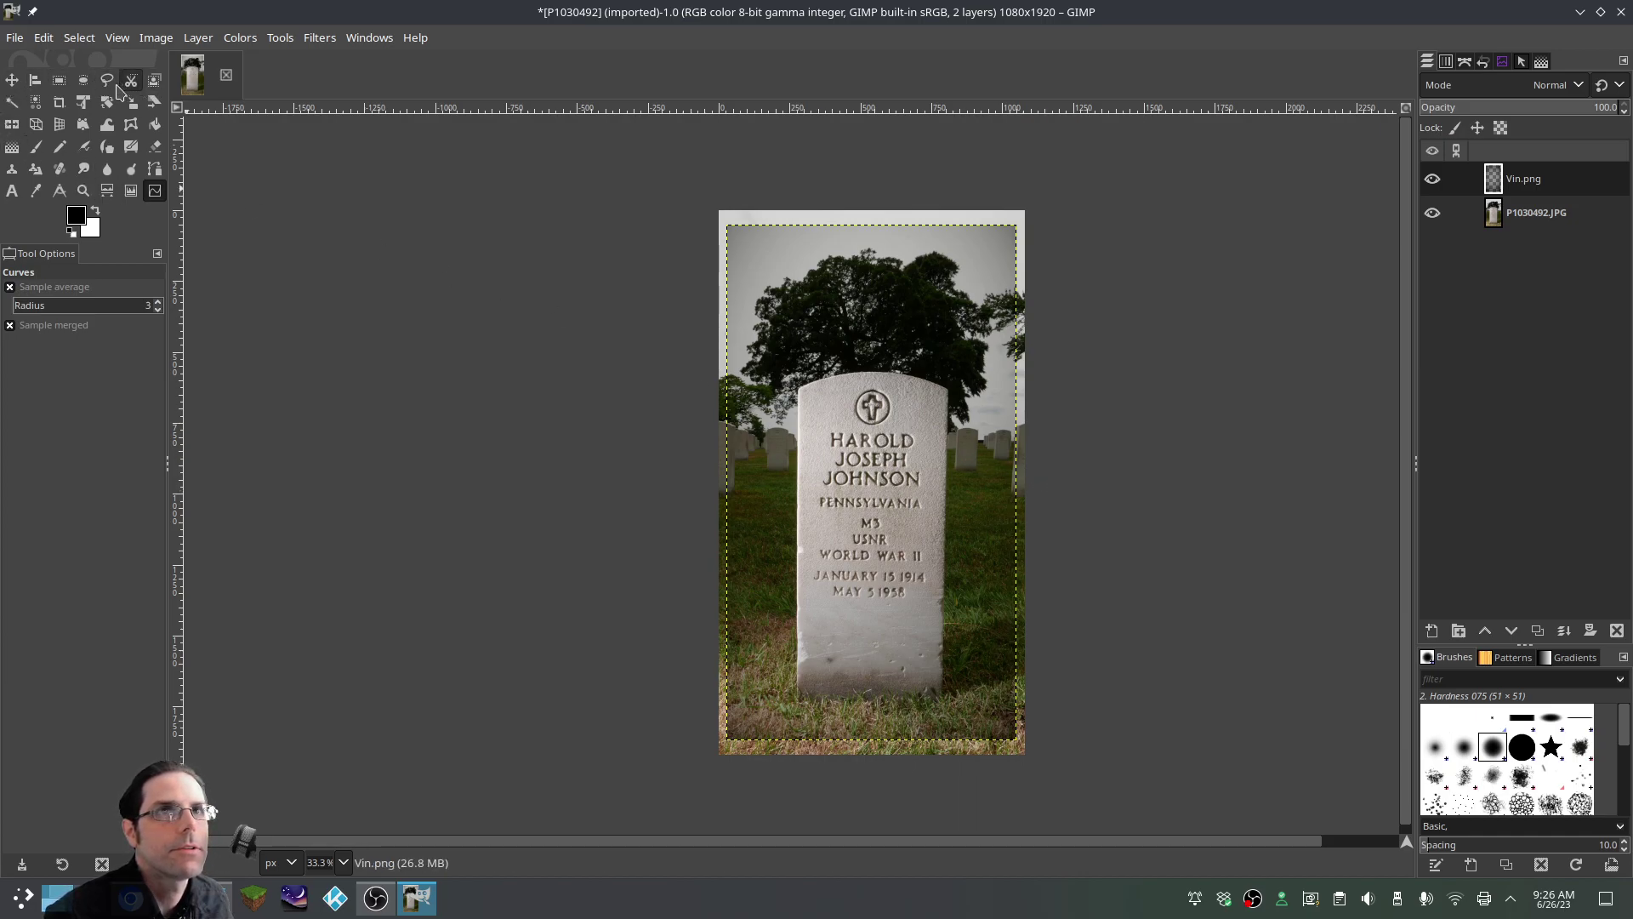
Scale the vignette layer to 1101×1950 so it covers the whole photo
{"action": "left_click", "coordinate": [131, 102]}
{"action": "left_click", "coordinate": [869, 495]}
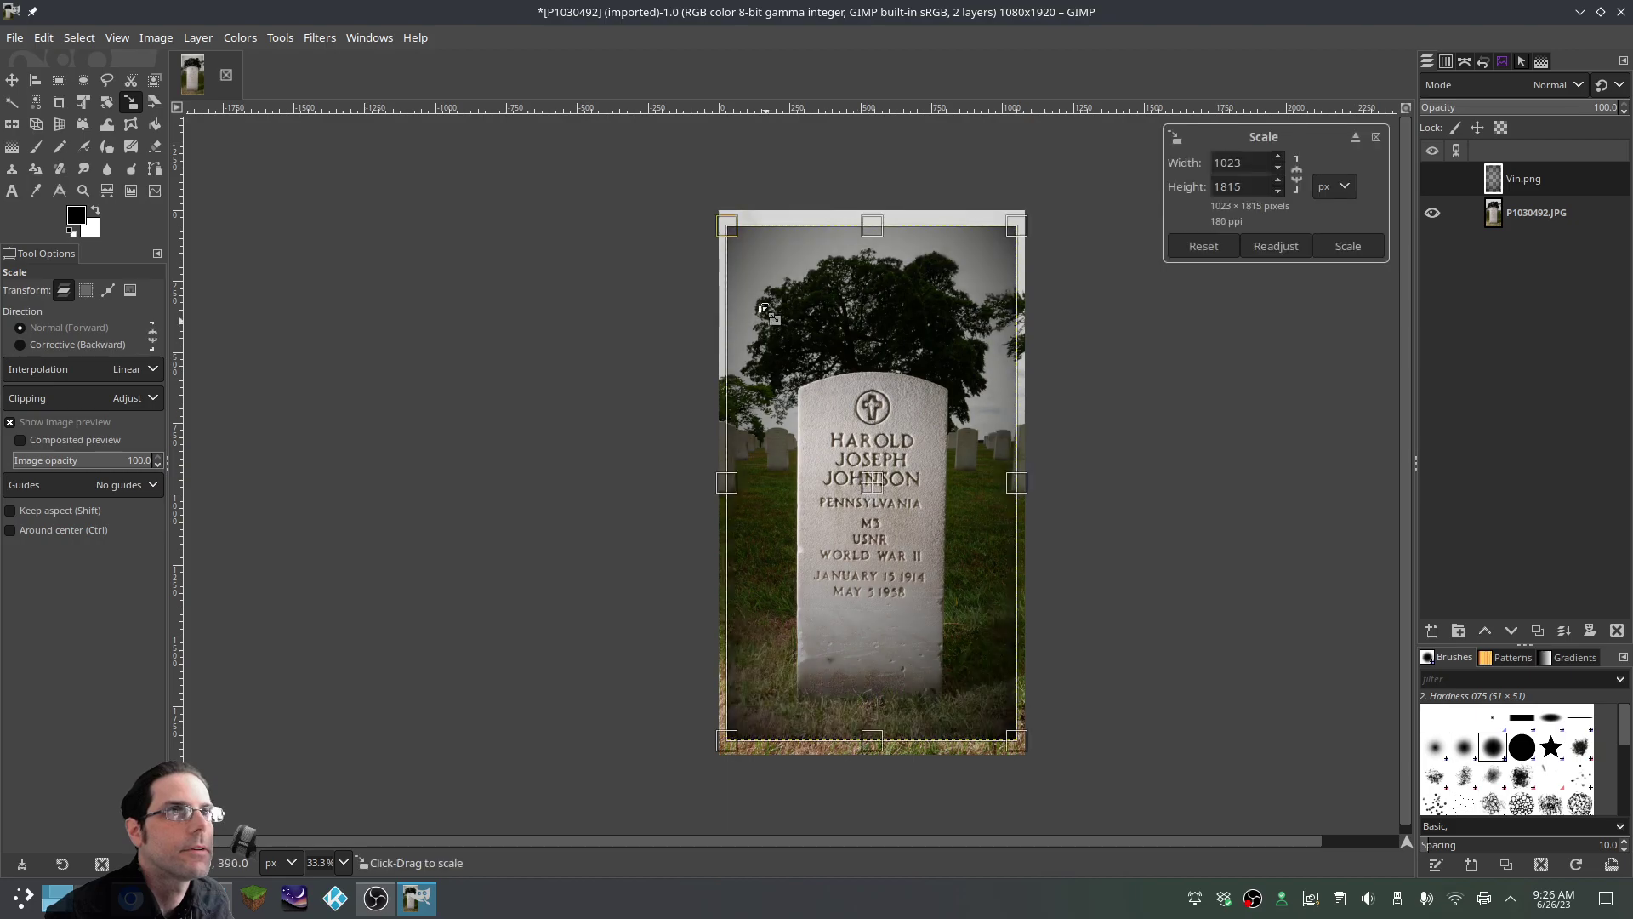
{"action": "left_click_drag", "start_coordinate": [728, 227], "coordinate": [713, 210]}
{"action": "left_click_drag", "start_coordinate": [1027, 749], "coordinate": [1039, 772]}
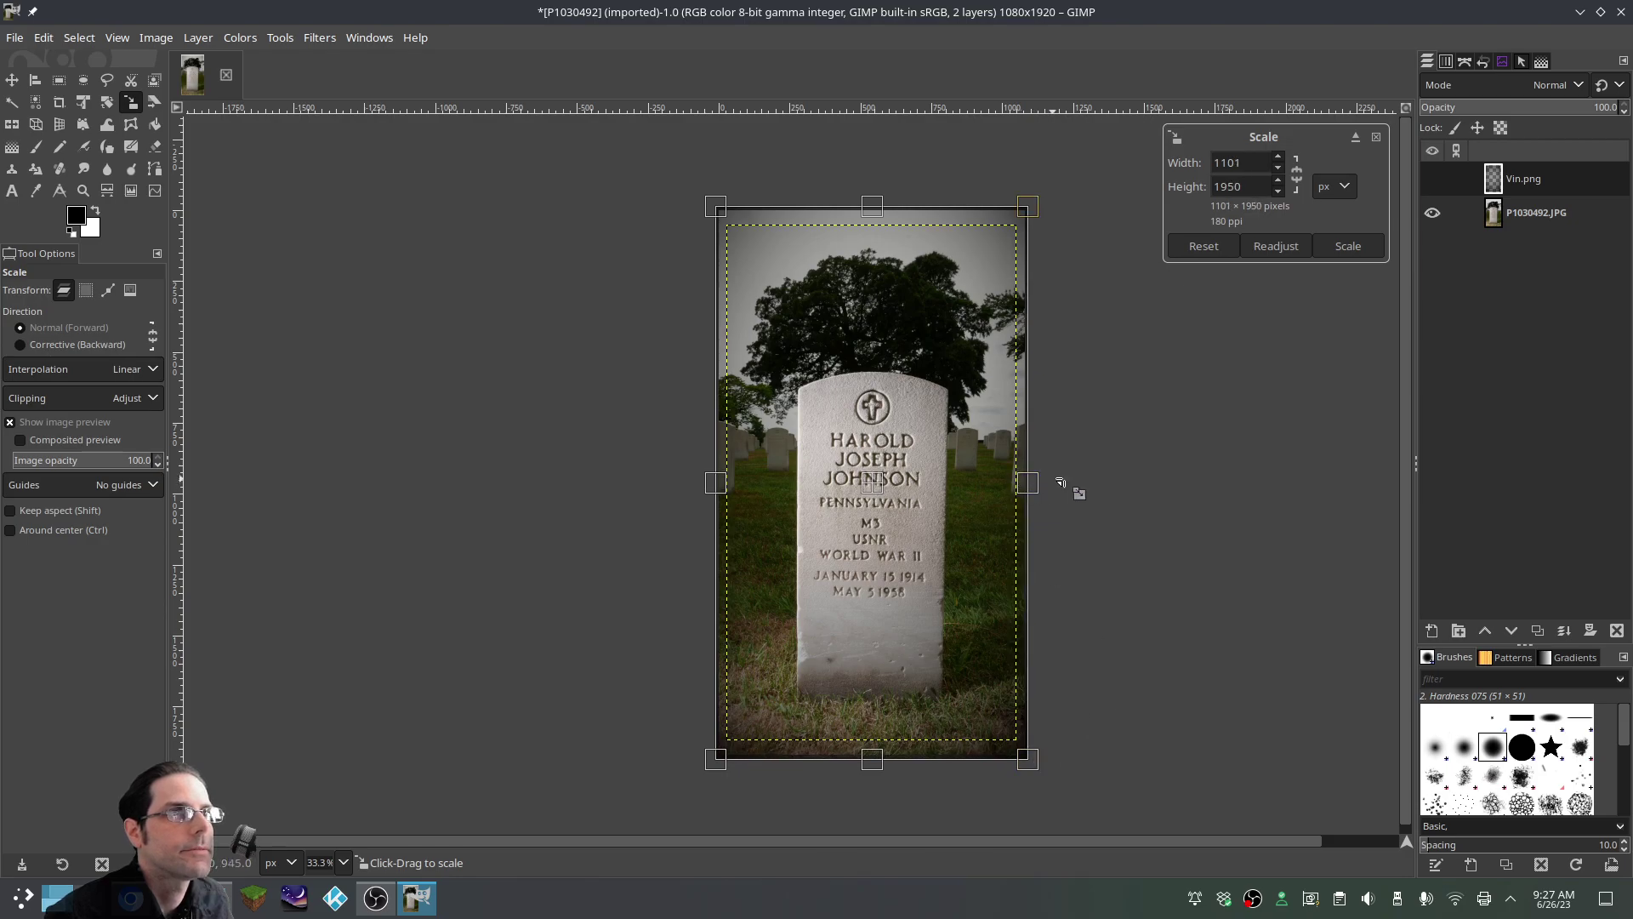
{"action": "key", "text": "Return"}
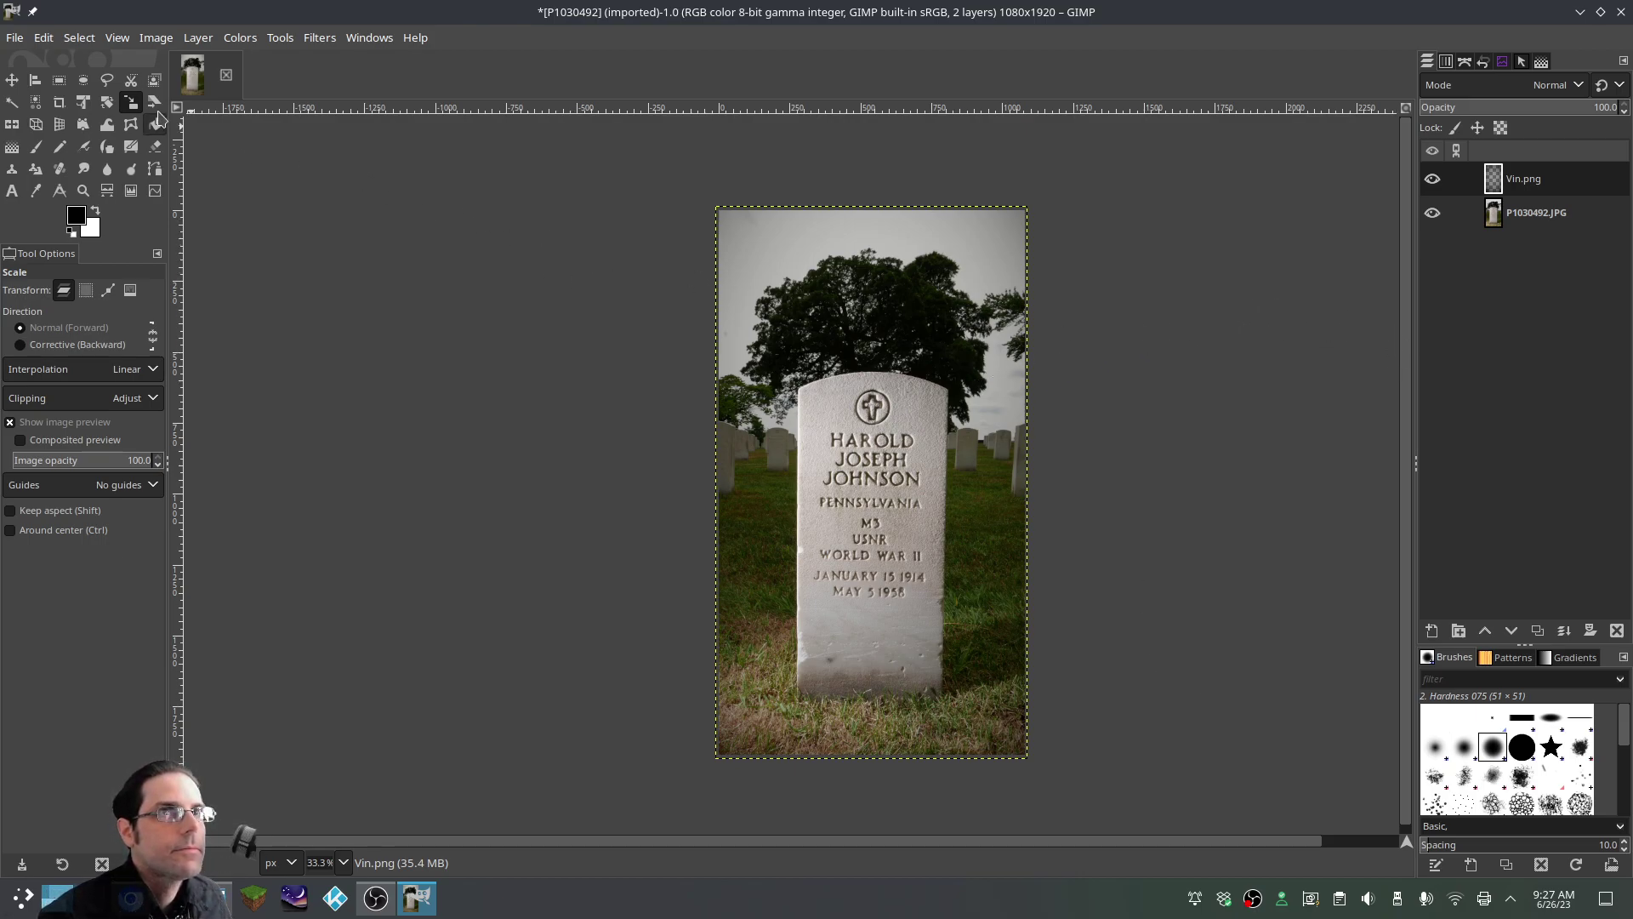
Fit the vignette layer to the image size and hide the stone photo layer
{"action": "right_click", "coordinate": [906, 441]}
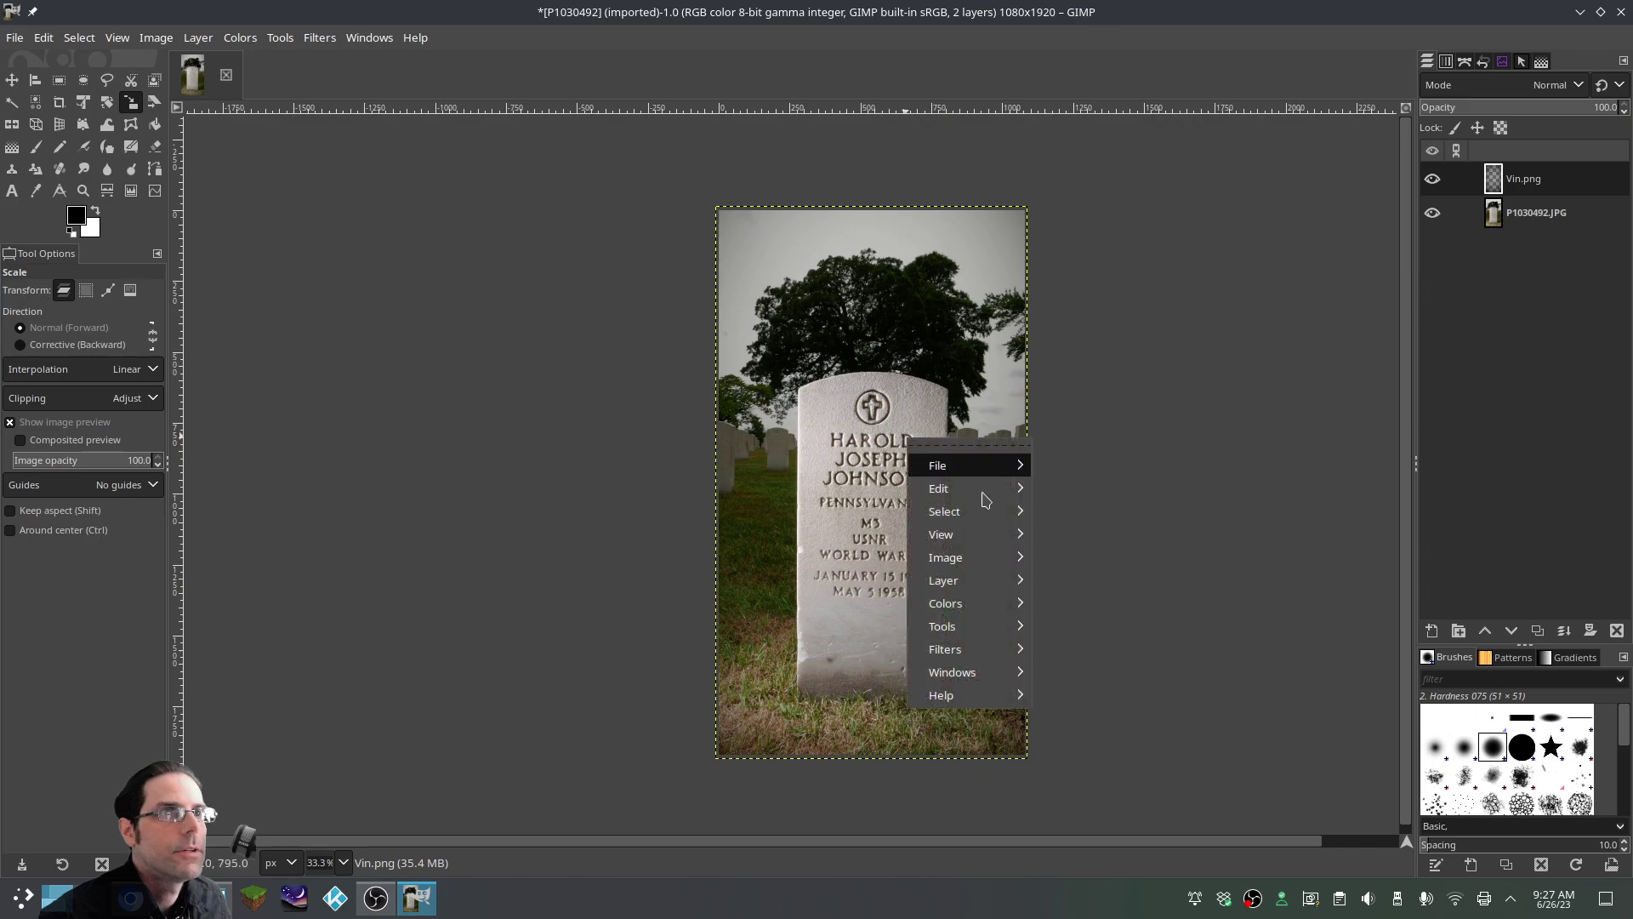
{"action": "mouse_move", "coordinate": [943, 582]}
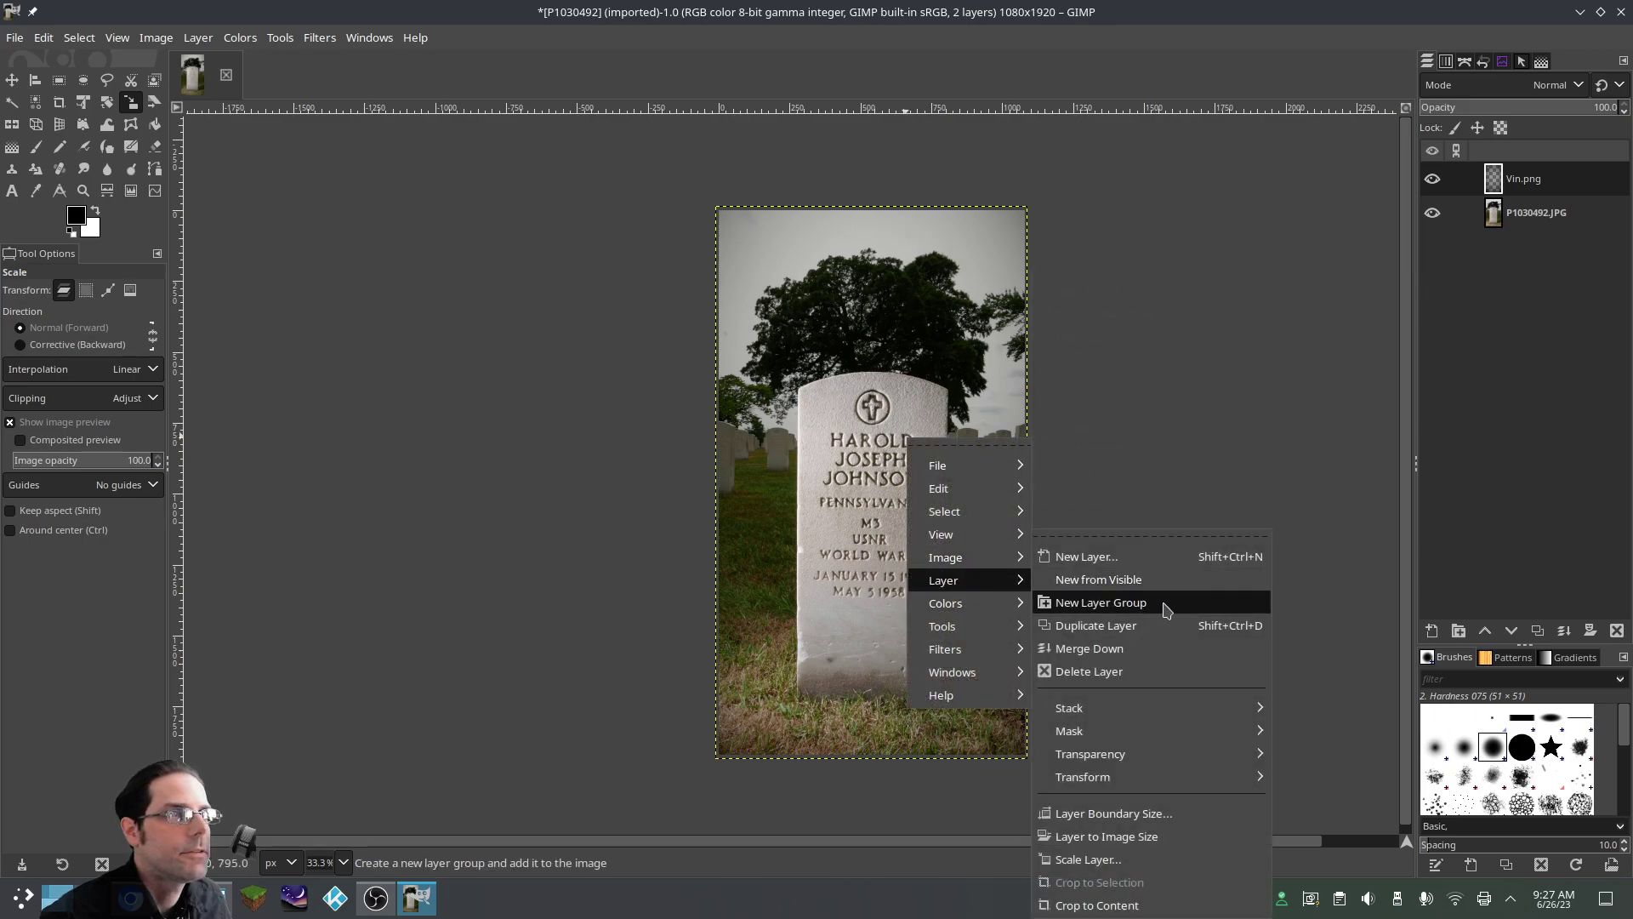
{"action": "left_click", "coordinate": [1137, 837]}
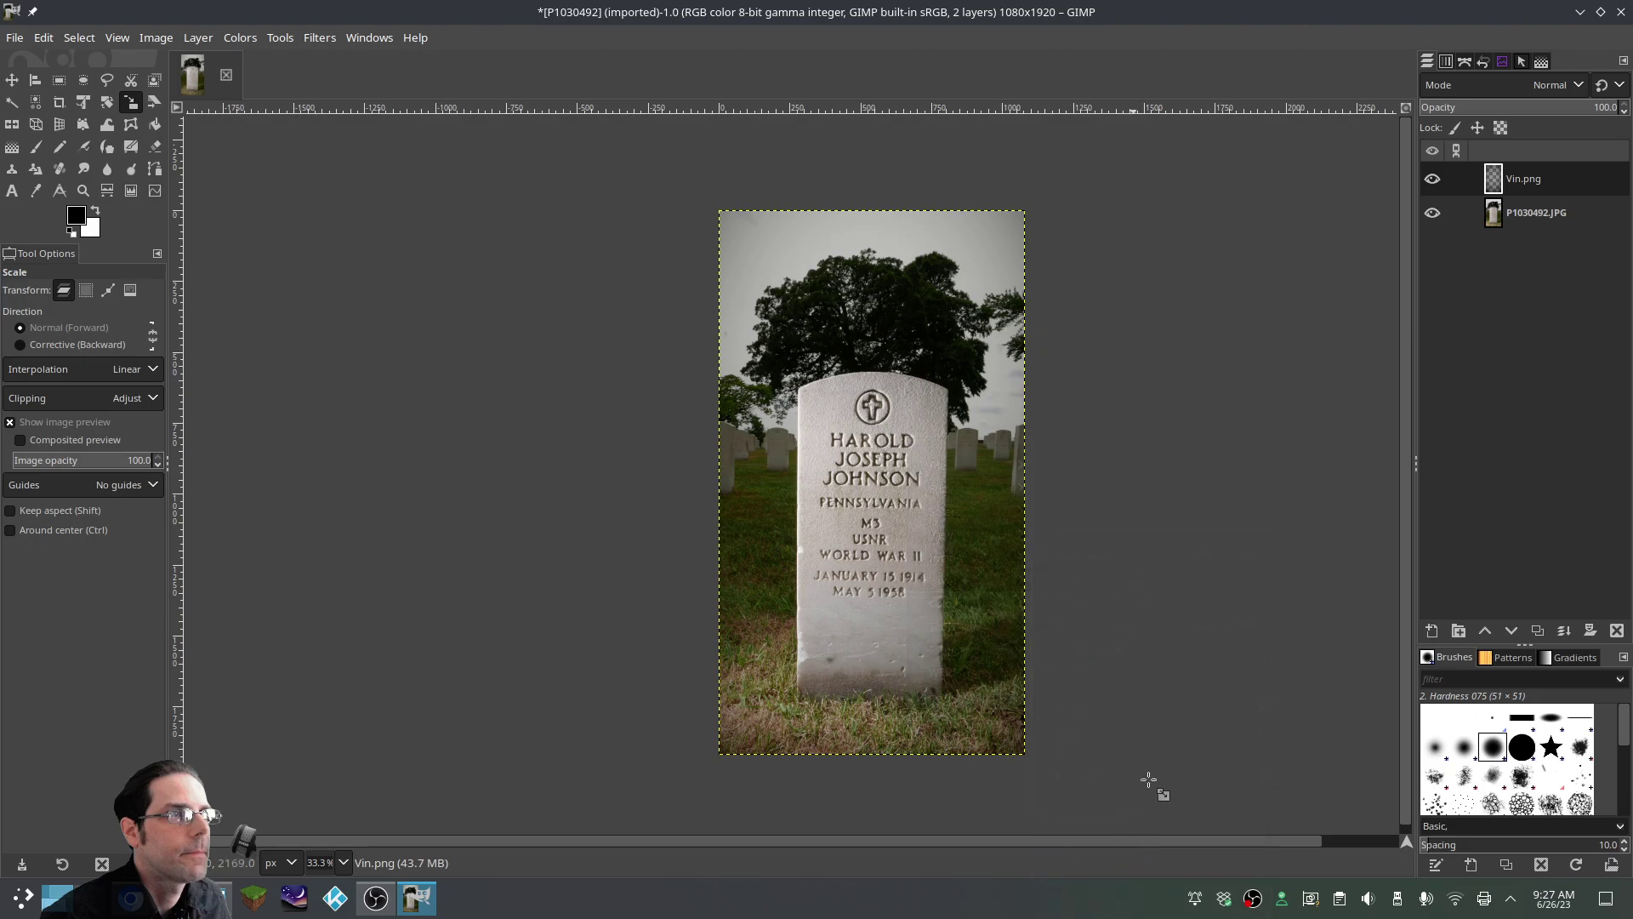
{"action": "left_click", "coordinate": [1430, 215]}
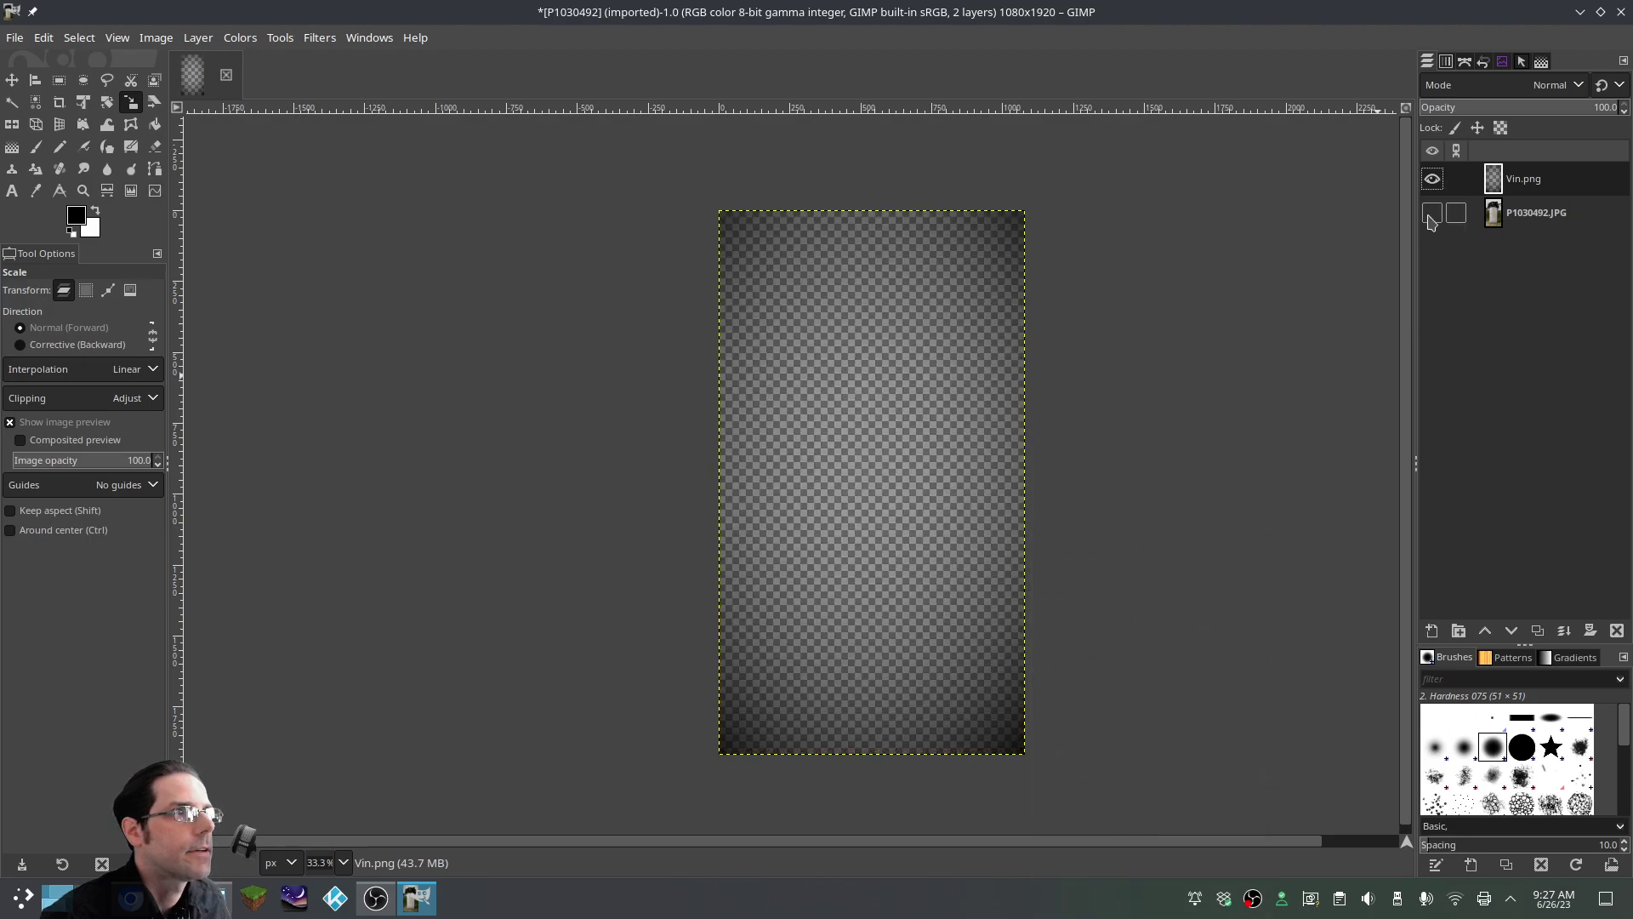
Overwrite P1030492.JPG at quality 98, then make the gravestone photo layer visible again
{"action": "left_click", "coordinate": [16, 38]}
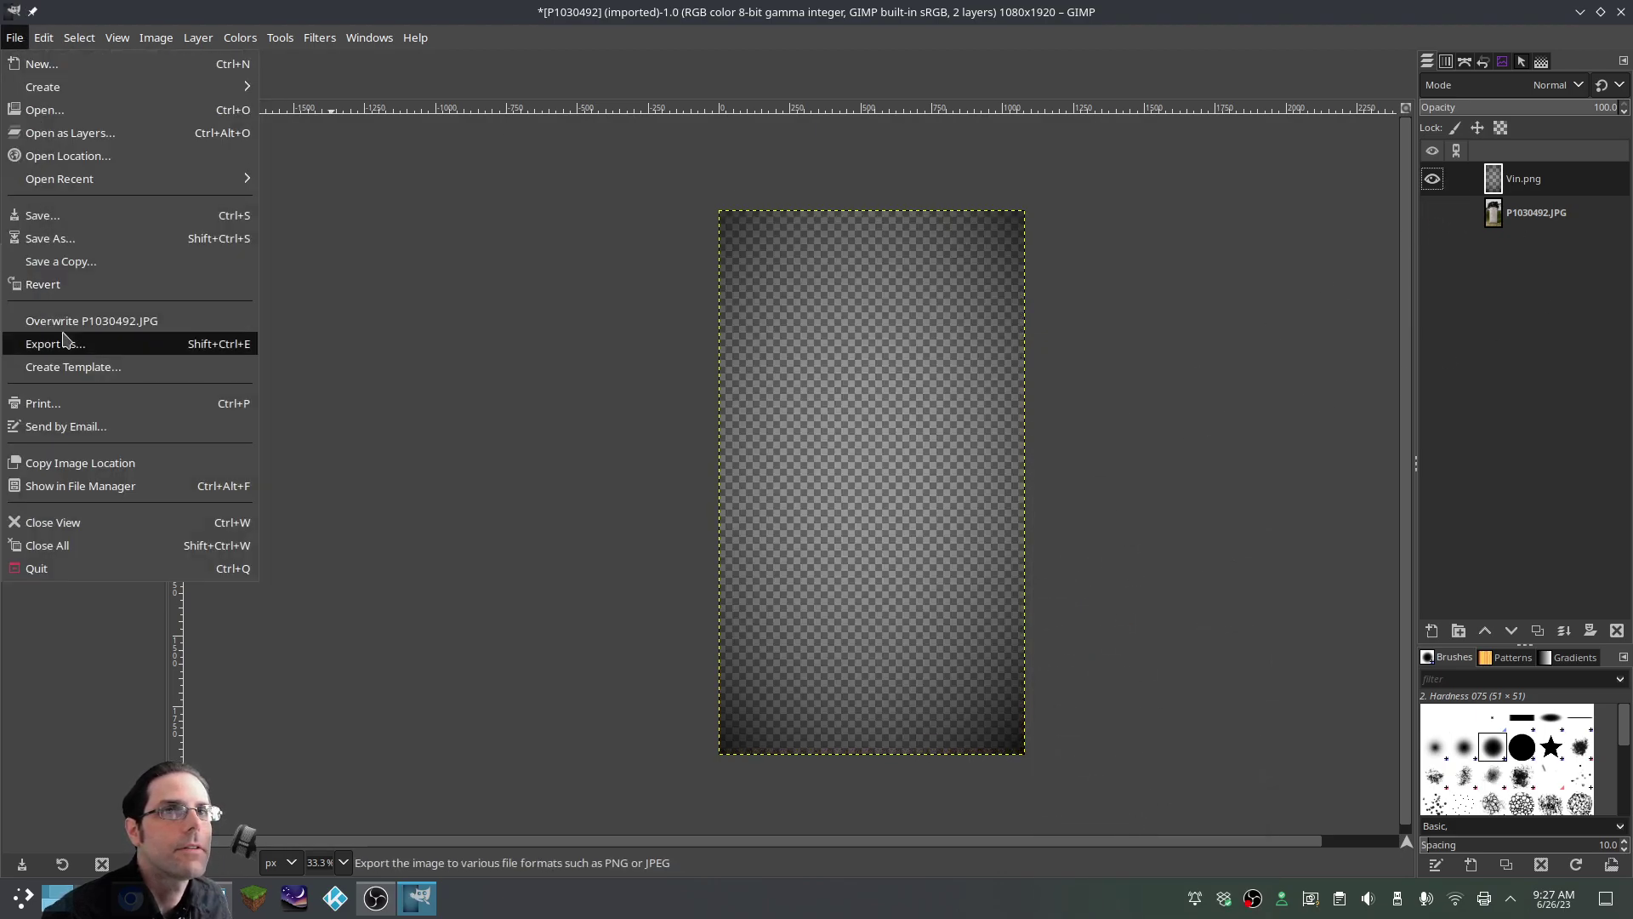
{"action": "left_click", "coordinate": [73, 322]}
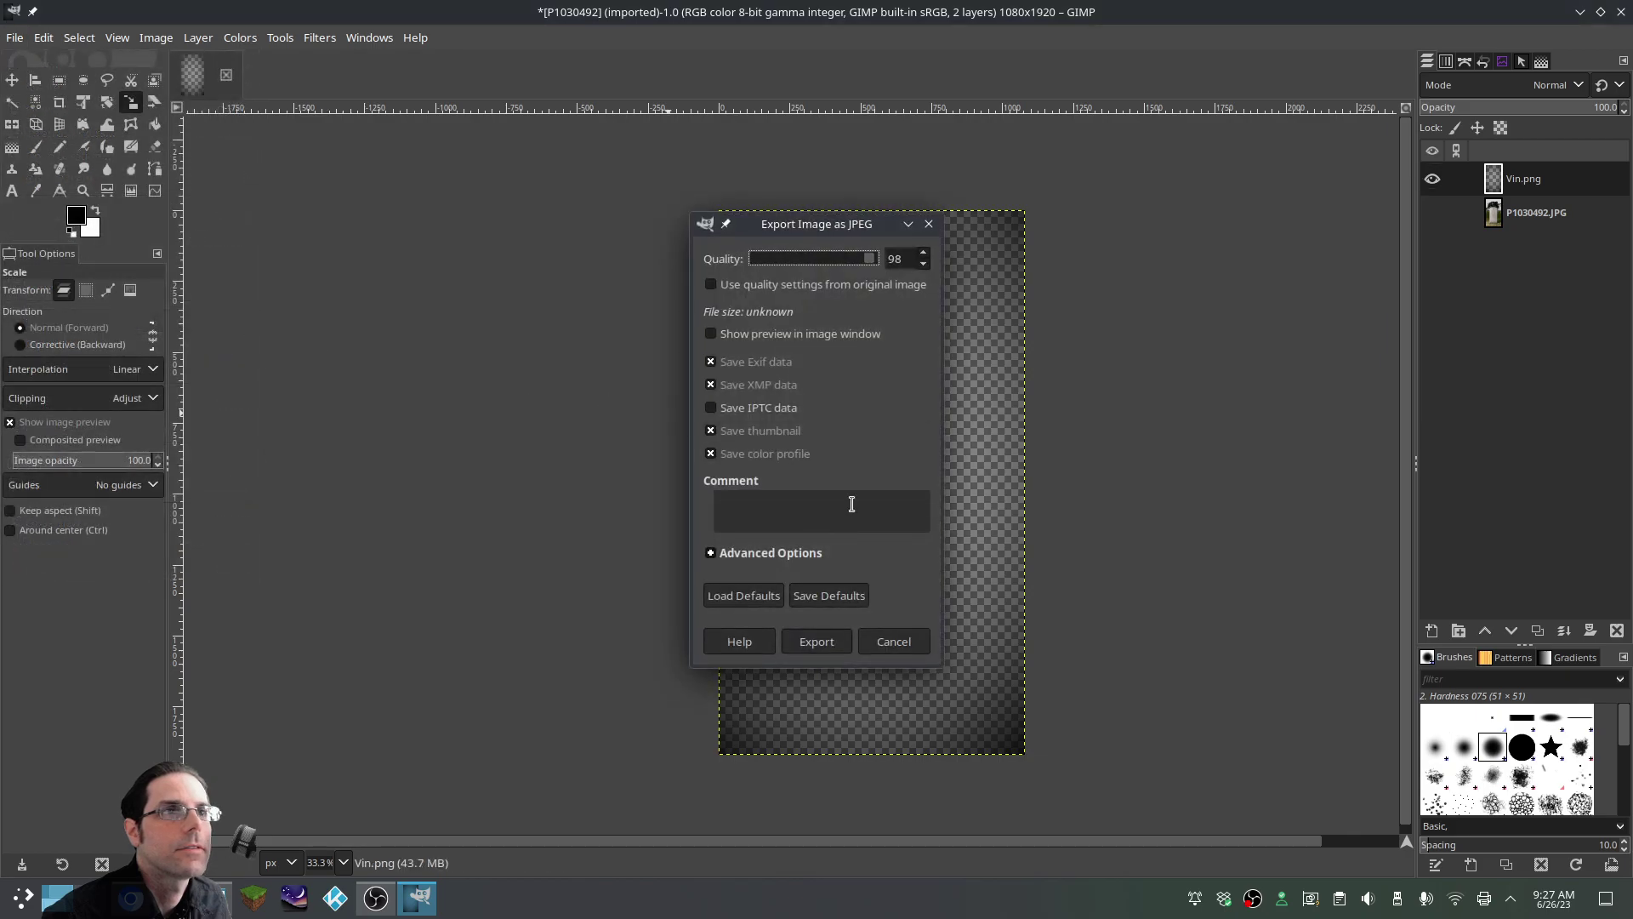
{"action": "left_click", "coordinate": [816, 644]}
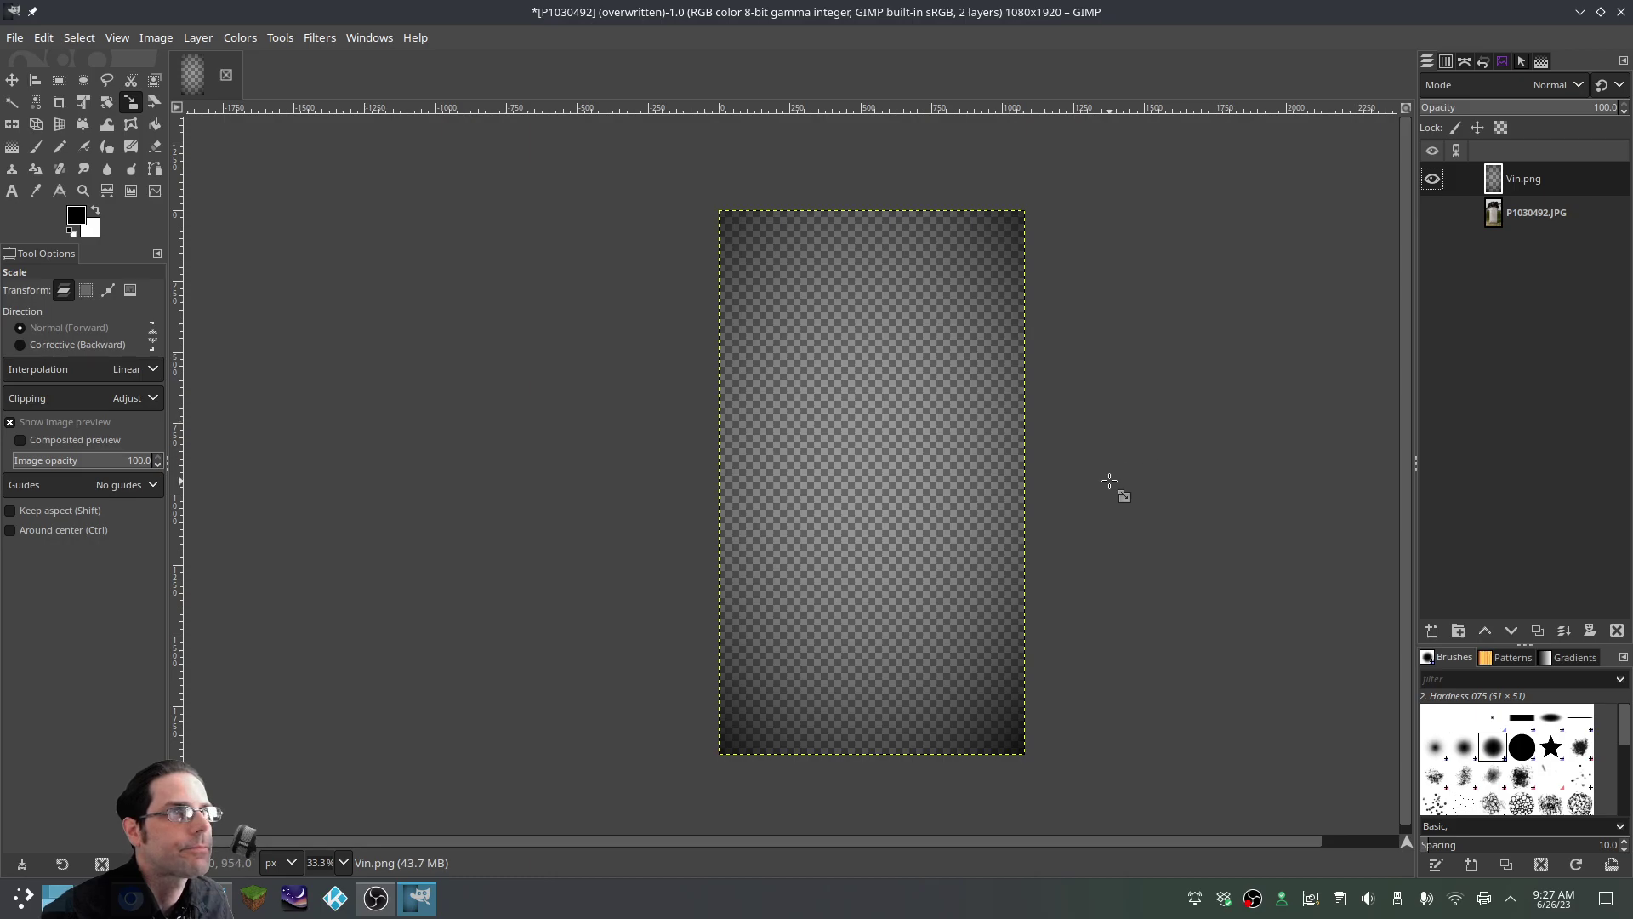
{"action": "left_click", "coordinate": [1432, 212]}
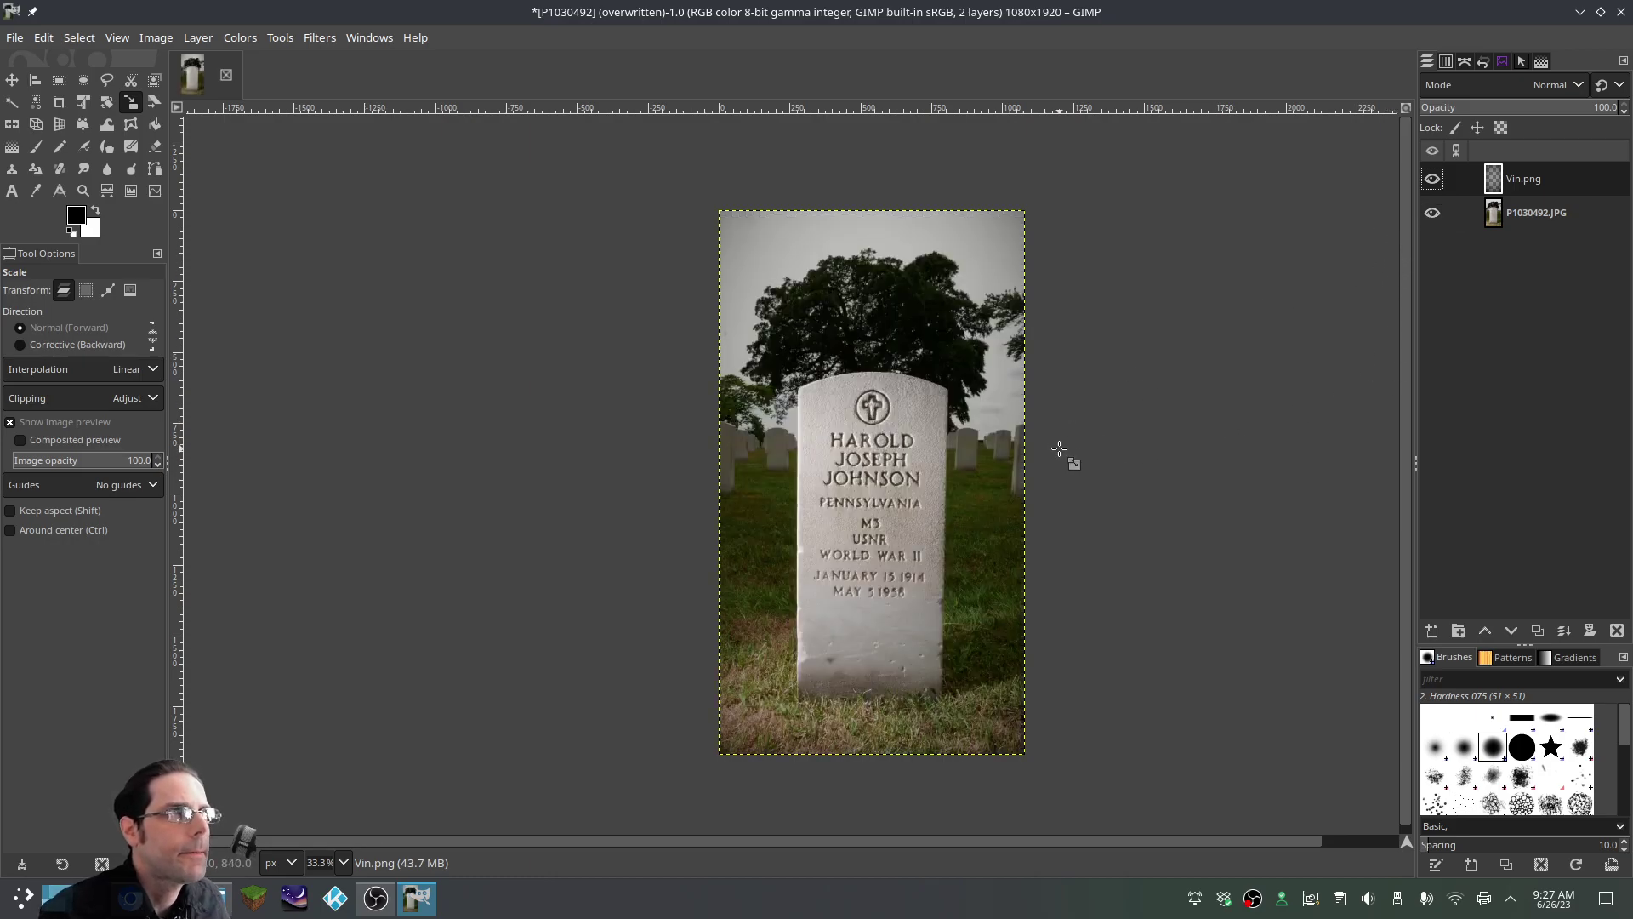
Compare the photo with and without vignette, then merge Vin.png down into it
{"action": "left_click", "coordinate": [1433, 178]}
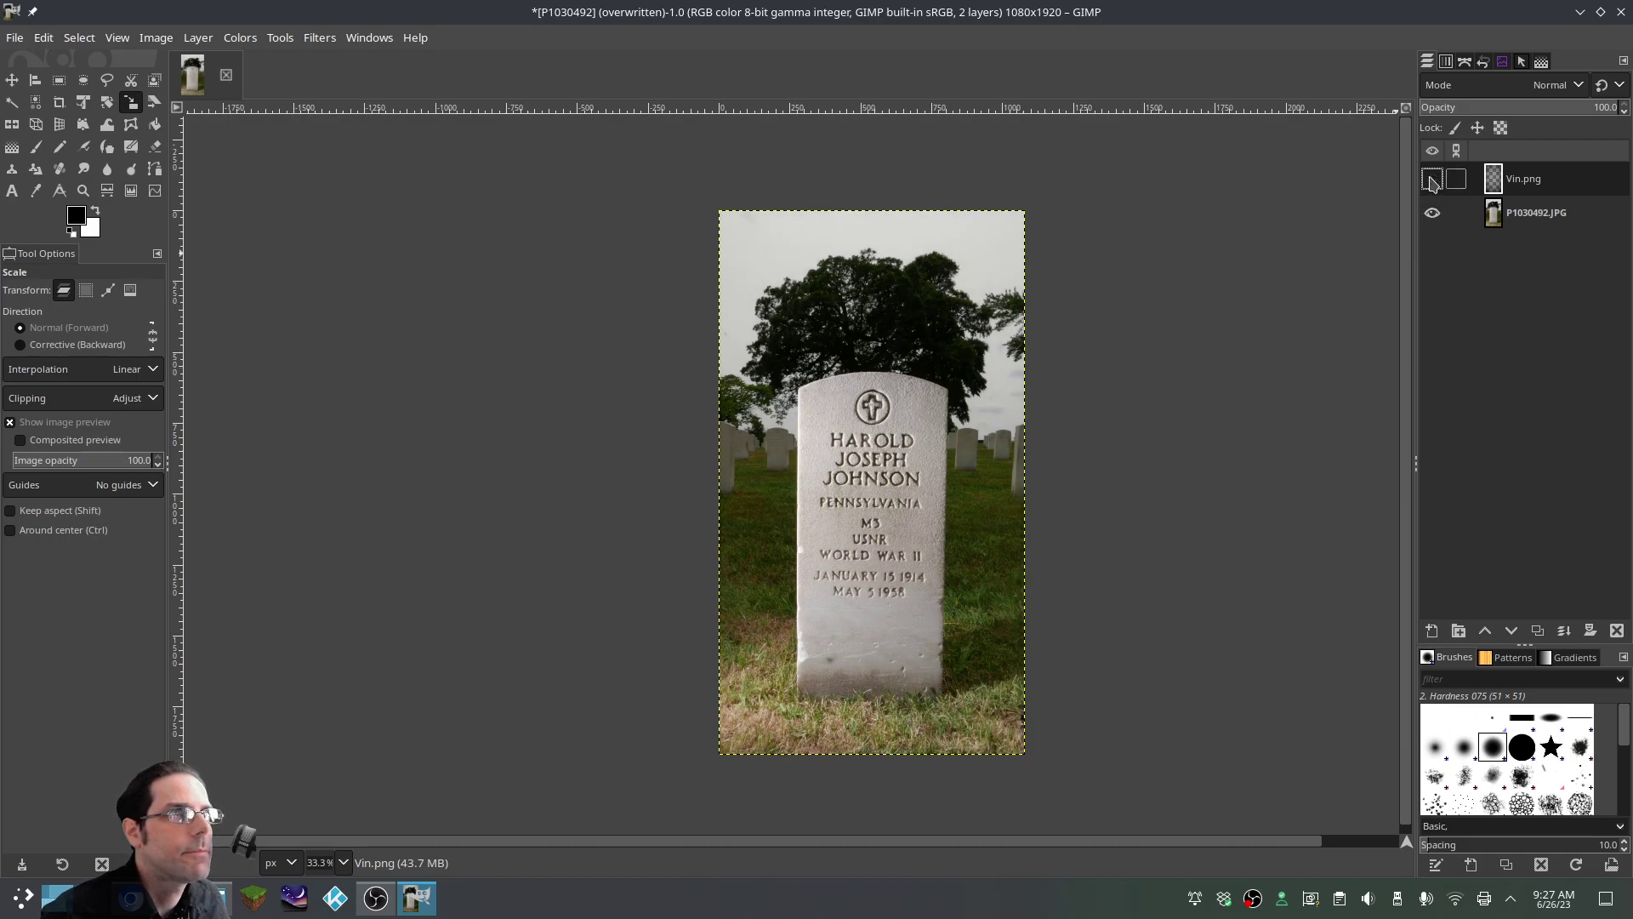
{"action": "left_click", "coordinate": [1432, 179]}
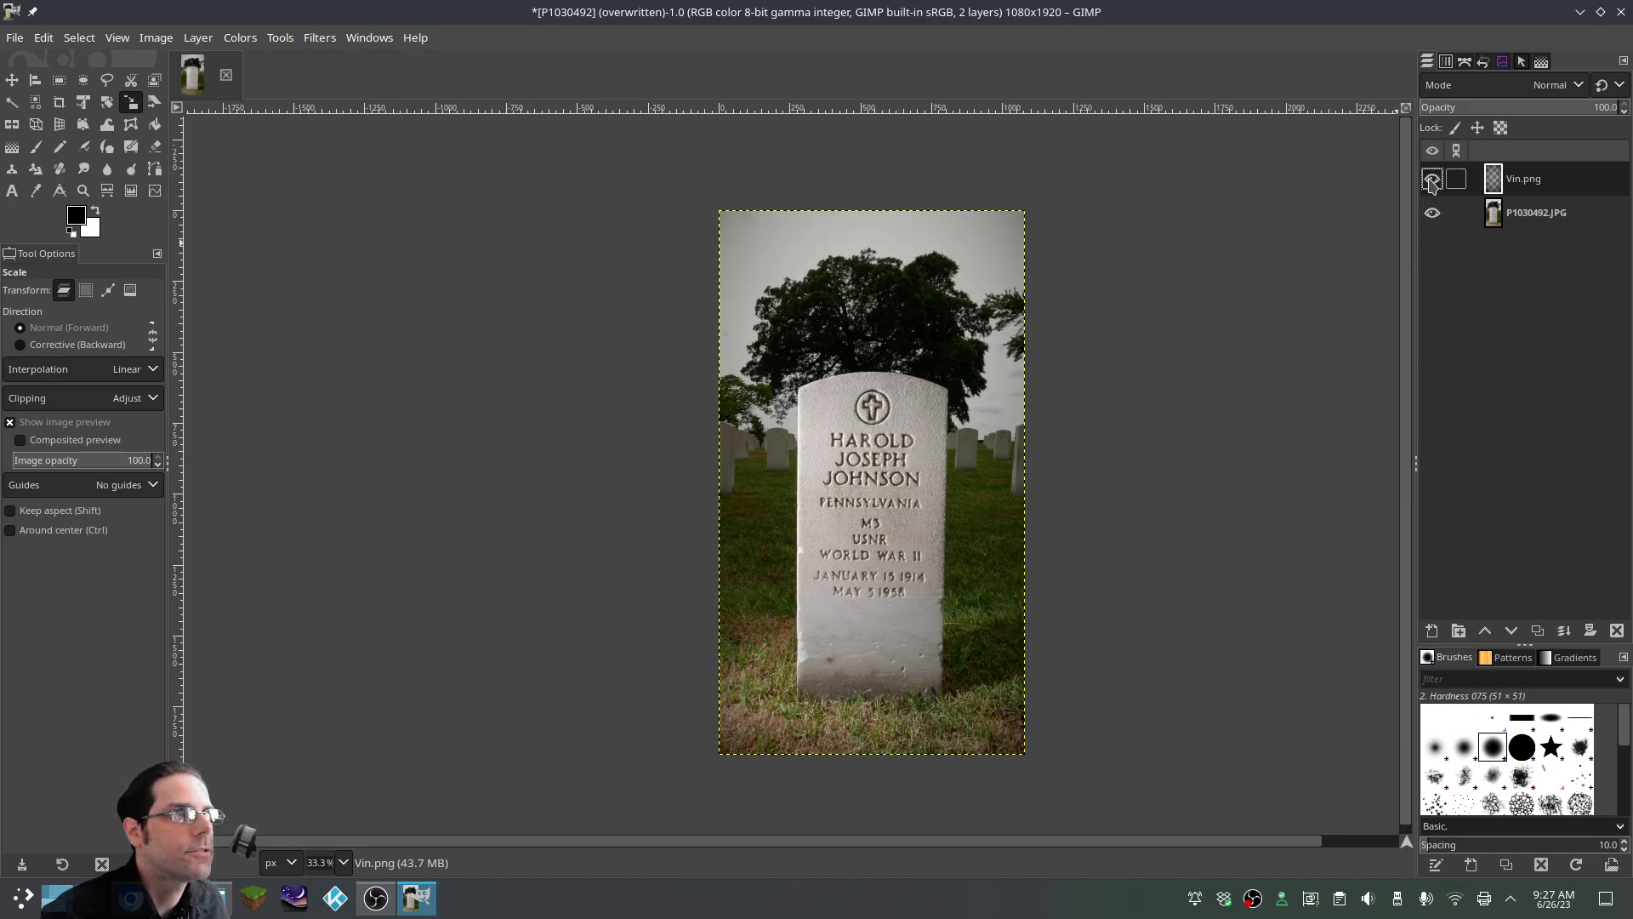
{"action": "left_click", "coordinate": [1433, 180]}
{"action": "left_click", "coordinate": [1433, 181]}
{"action": "right_click", "coordinate": [1538, 180]}
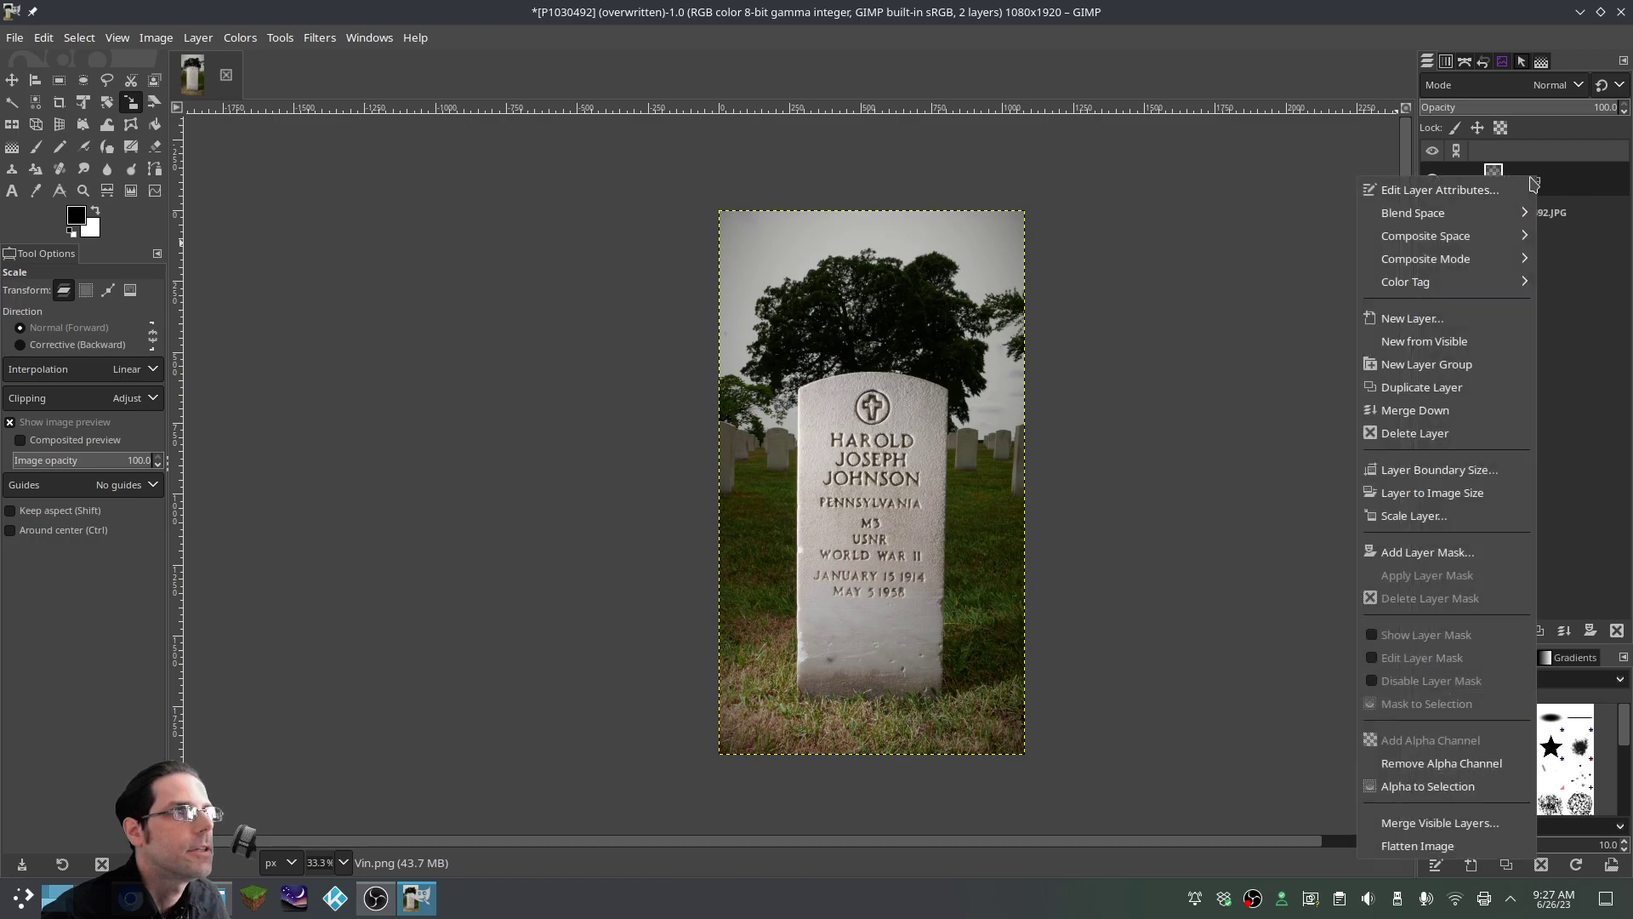
{"action": "left_click", "coordinate": [1414, 413]}
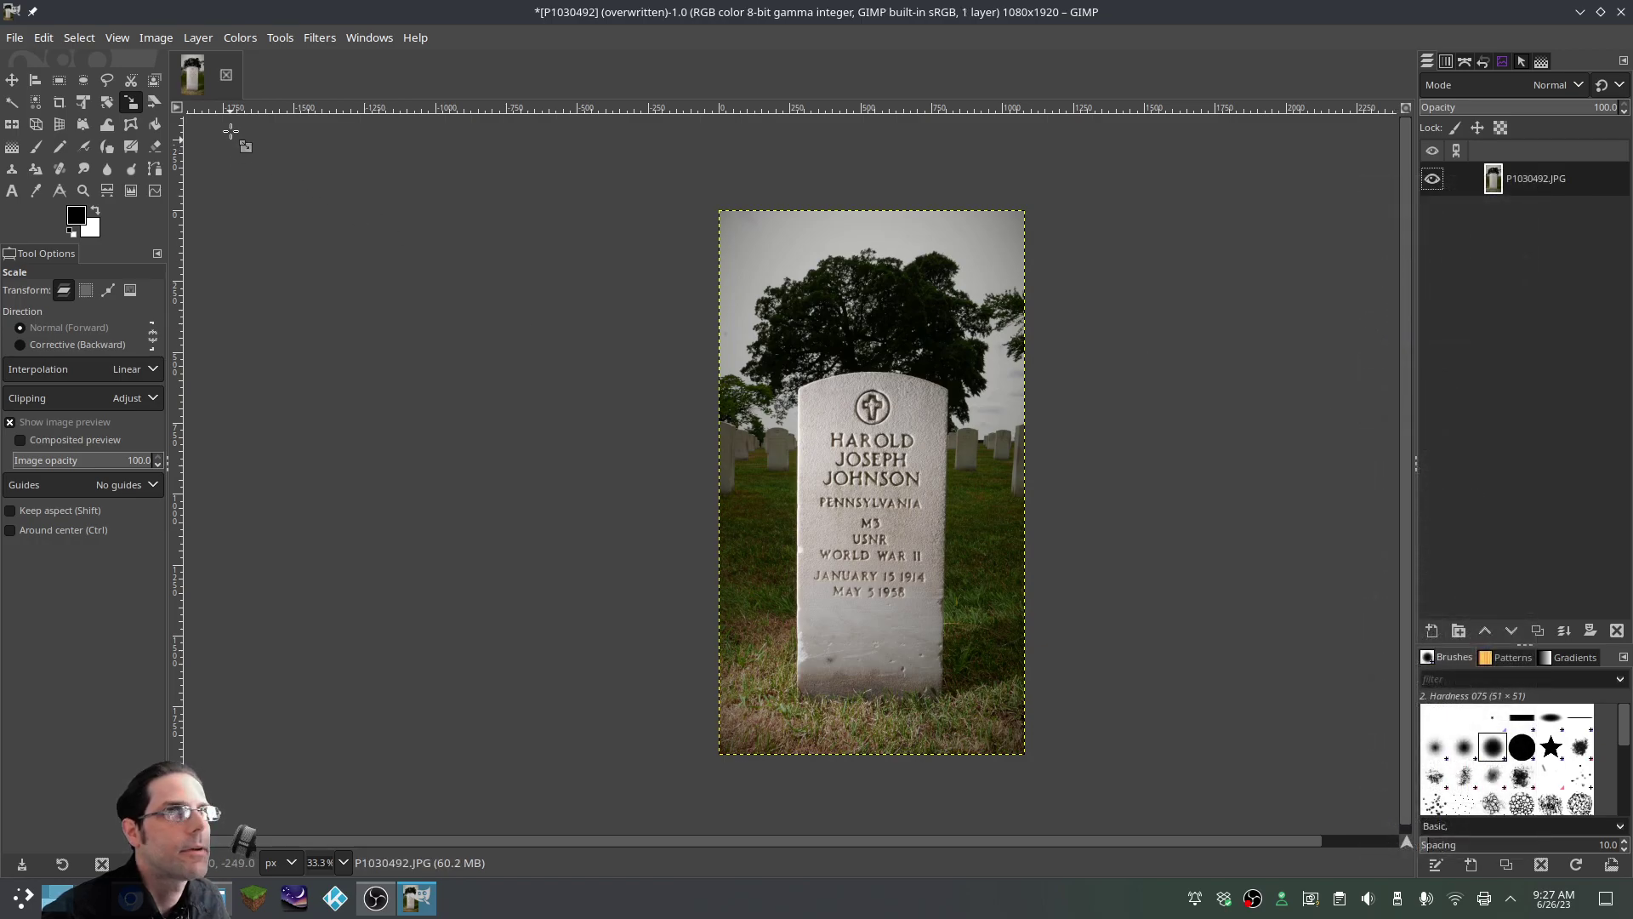
Apply Levels with Auto Input Levels to the headstone photo
{"action": "left_click", "coordinate": [239, 38]}
{"action": "left_click", "coordinate": [262, 245]}
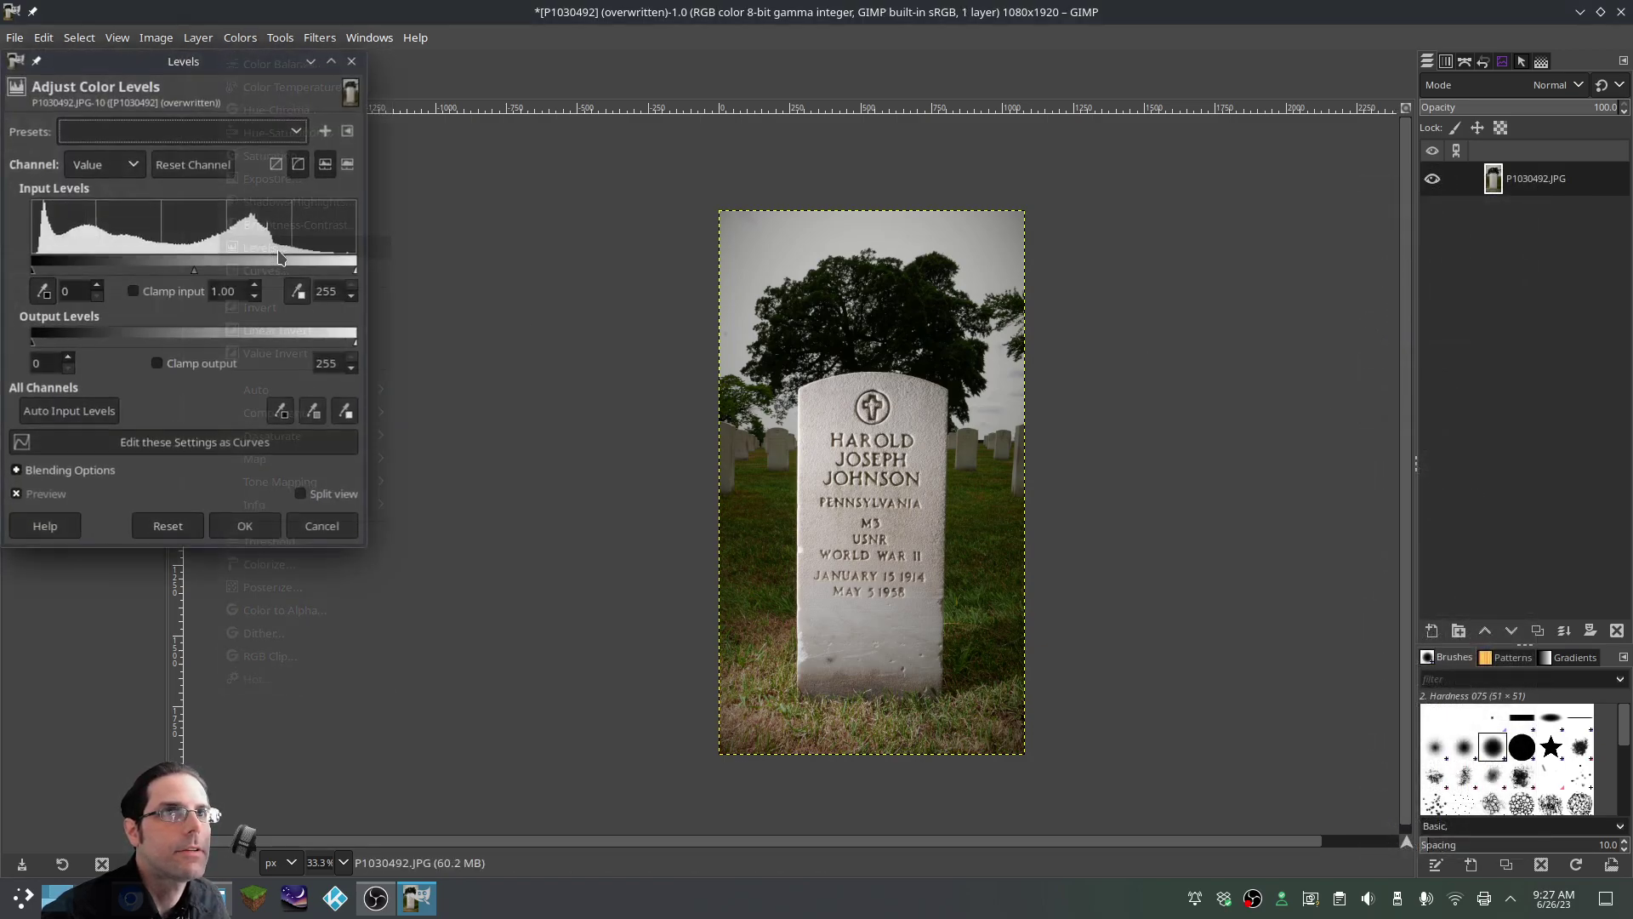
{"action": "left_click", "coordinate": [72, 411]}
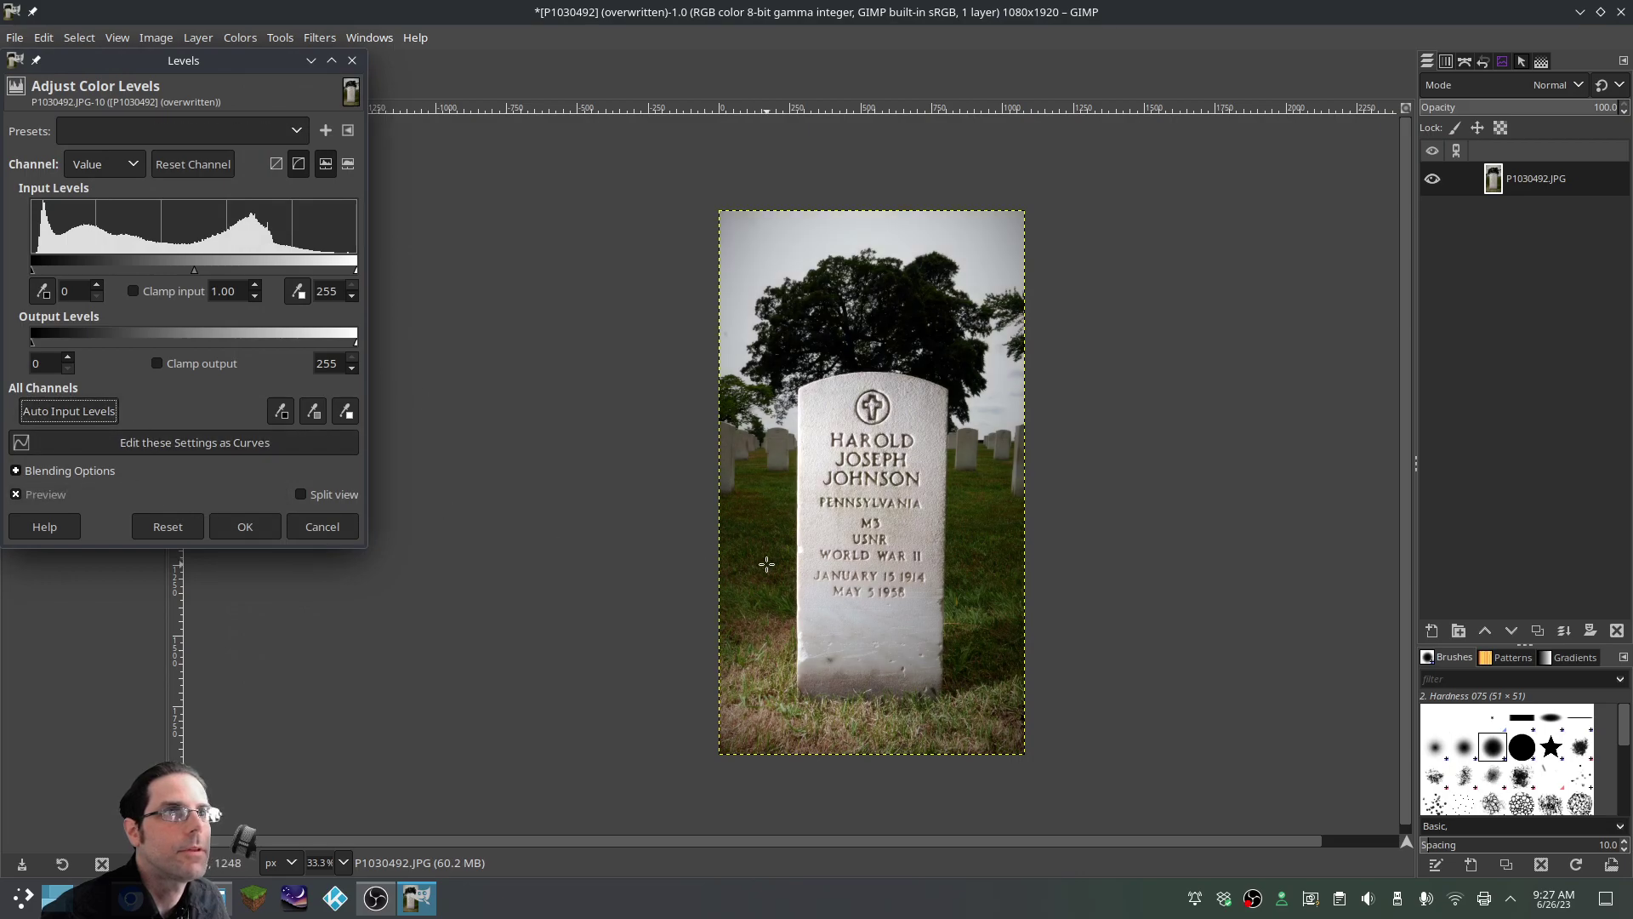
{"action": "left_click", "coordinate": [245, 527]}
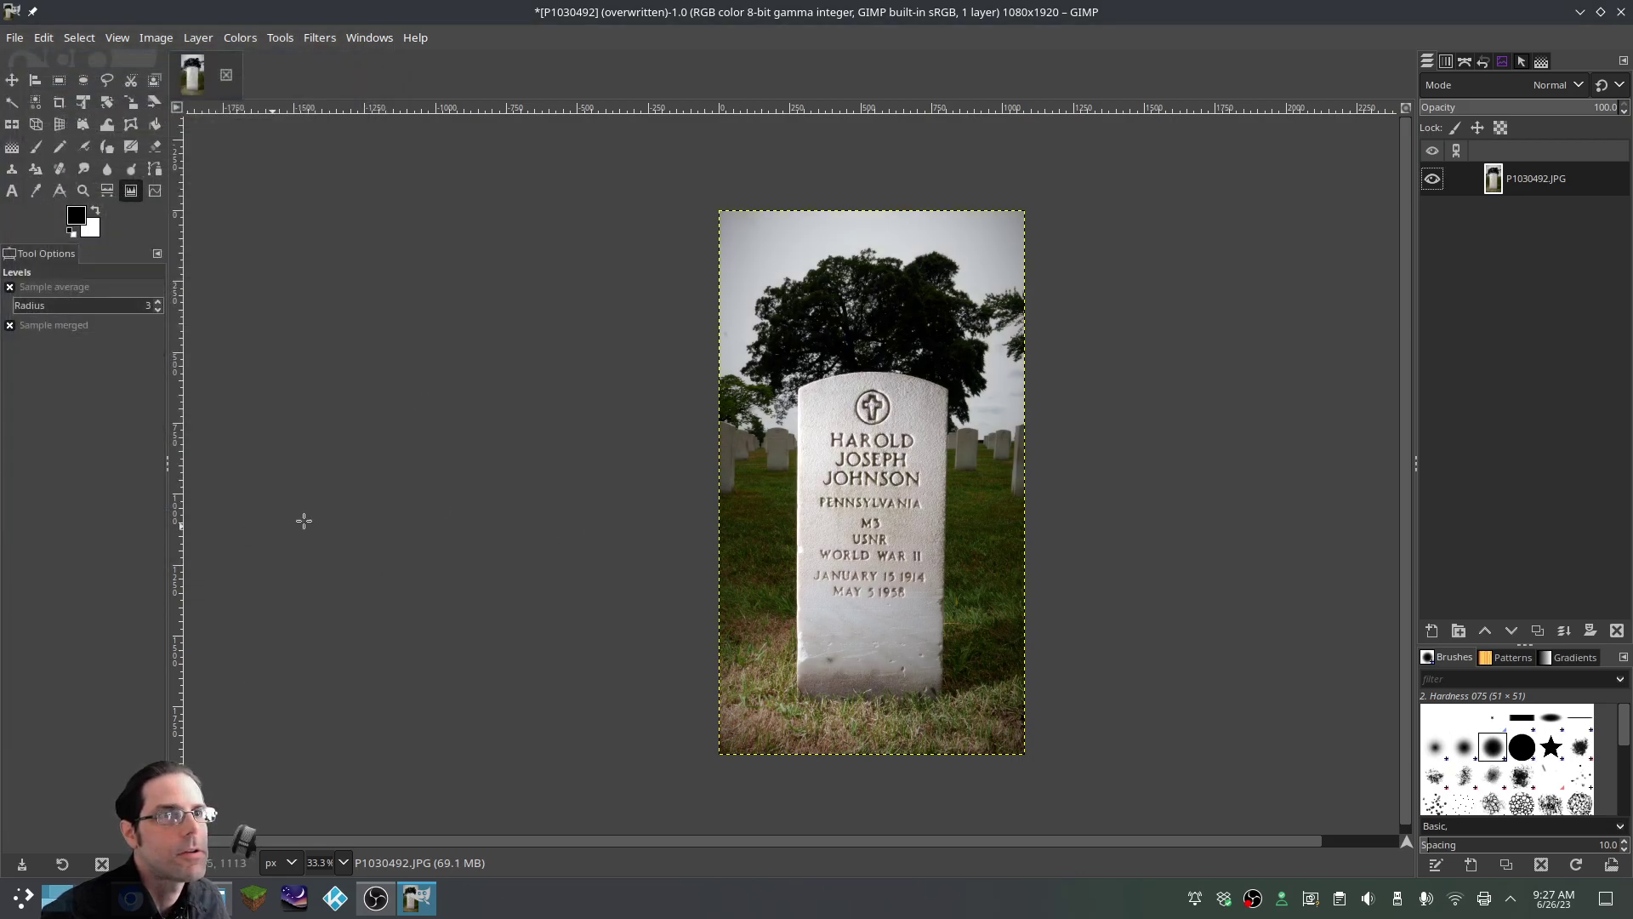
Export the image as 1.JPG, accepting the JPEG quality settings
{"action": "left_click", "coordinate": [20, 43]}
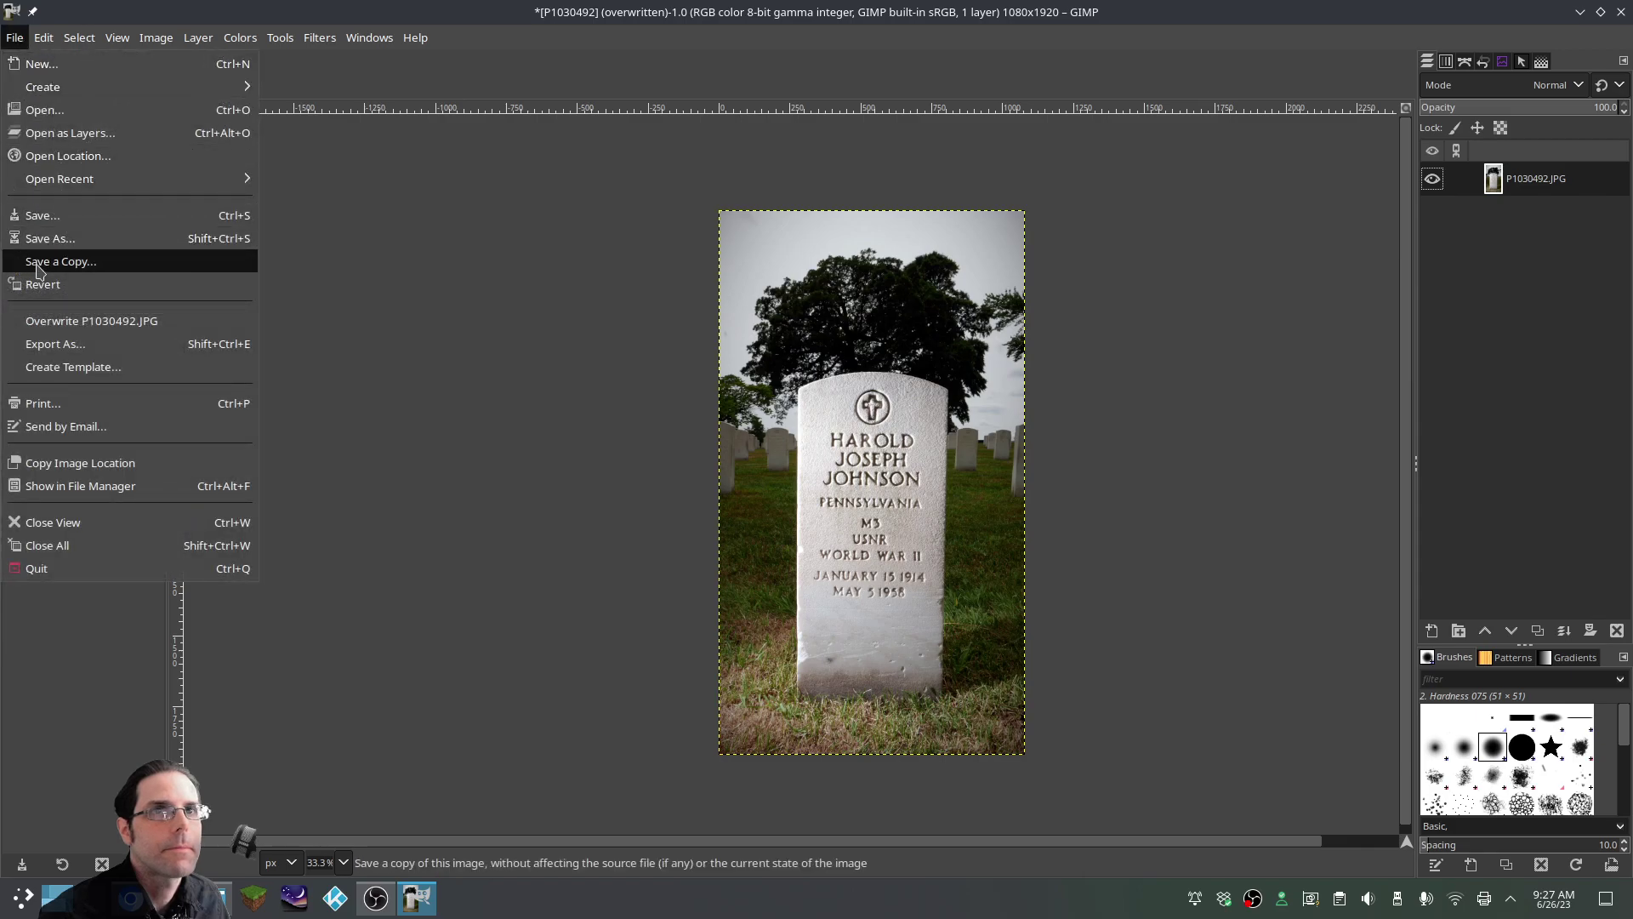
{"action": "left_click", "coordinate": [56, 343]}
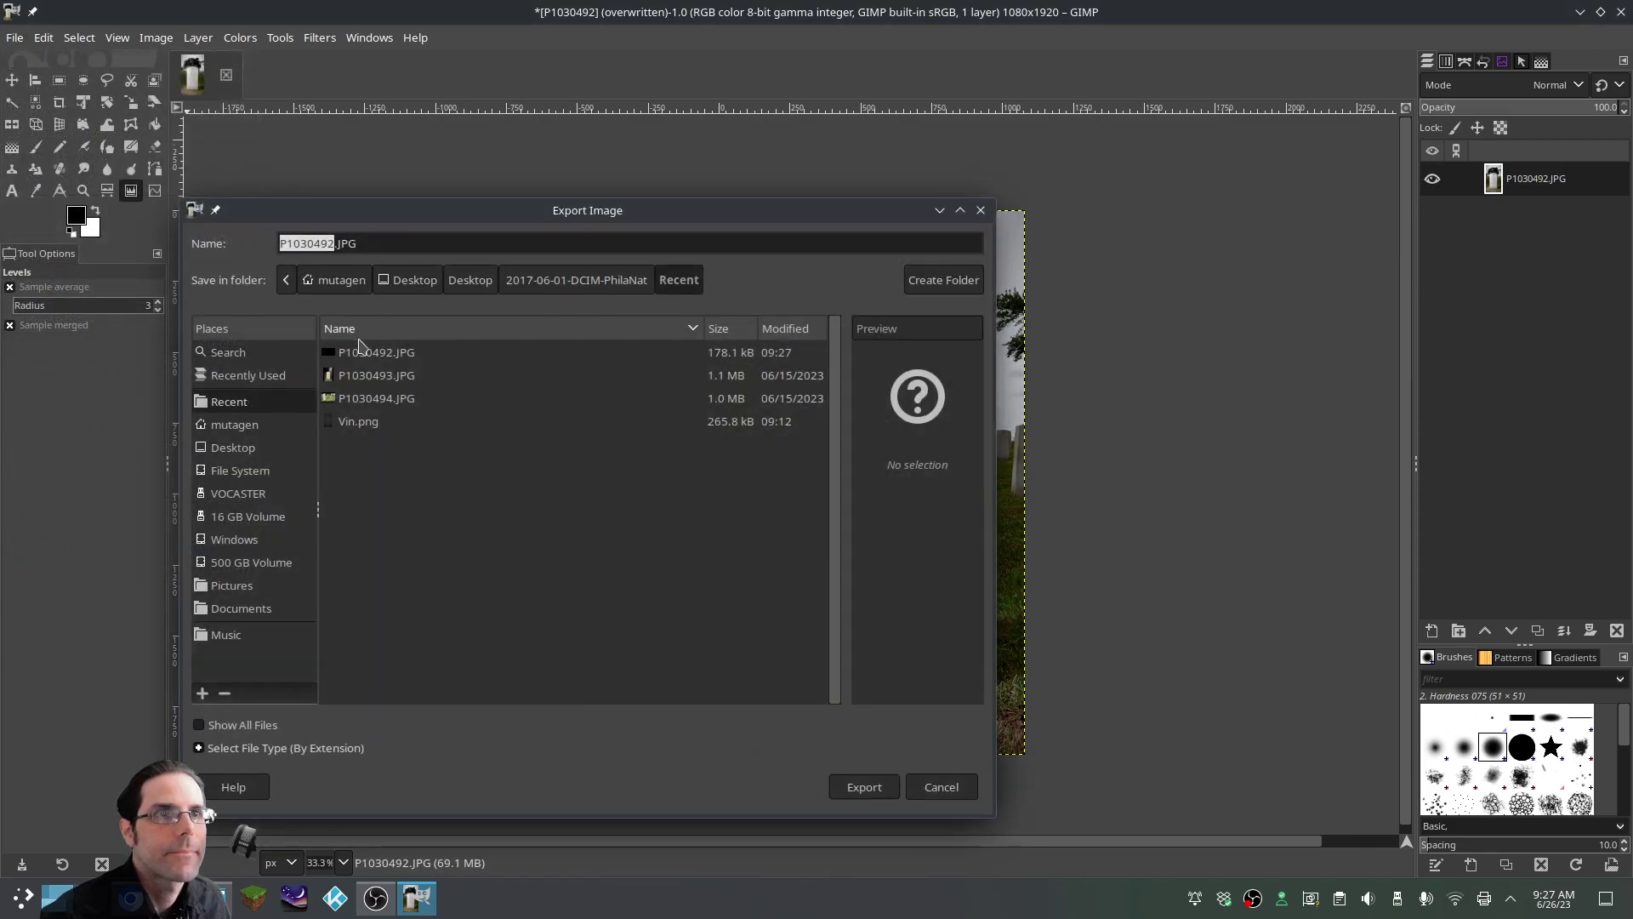
{"action": "type", "text": "1"}
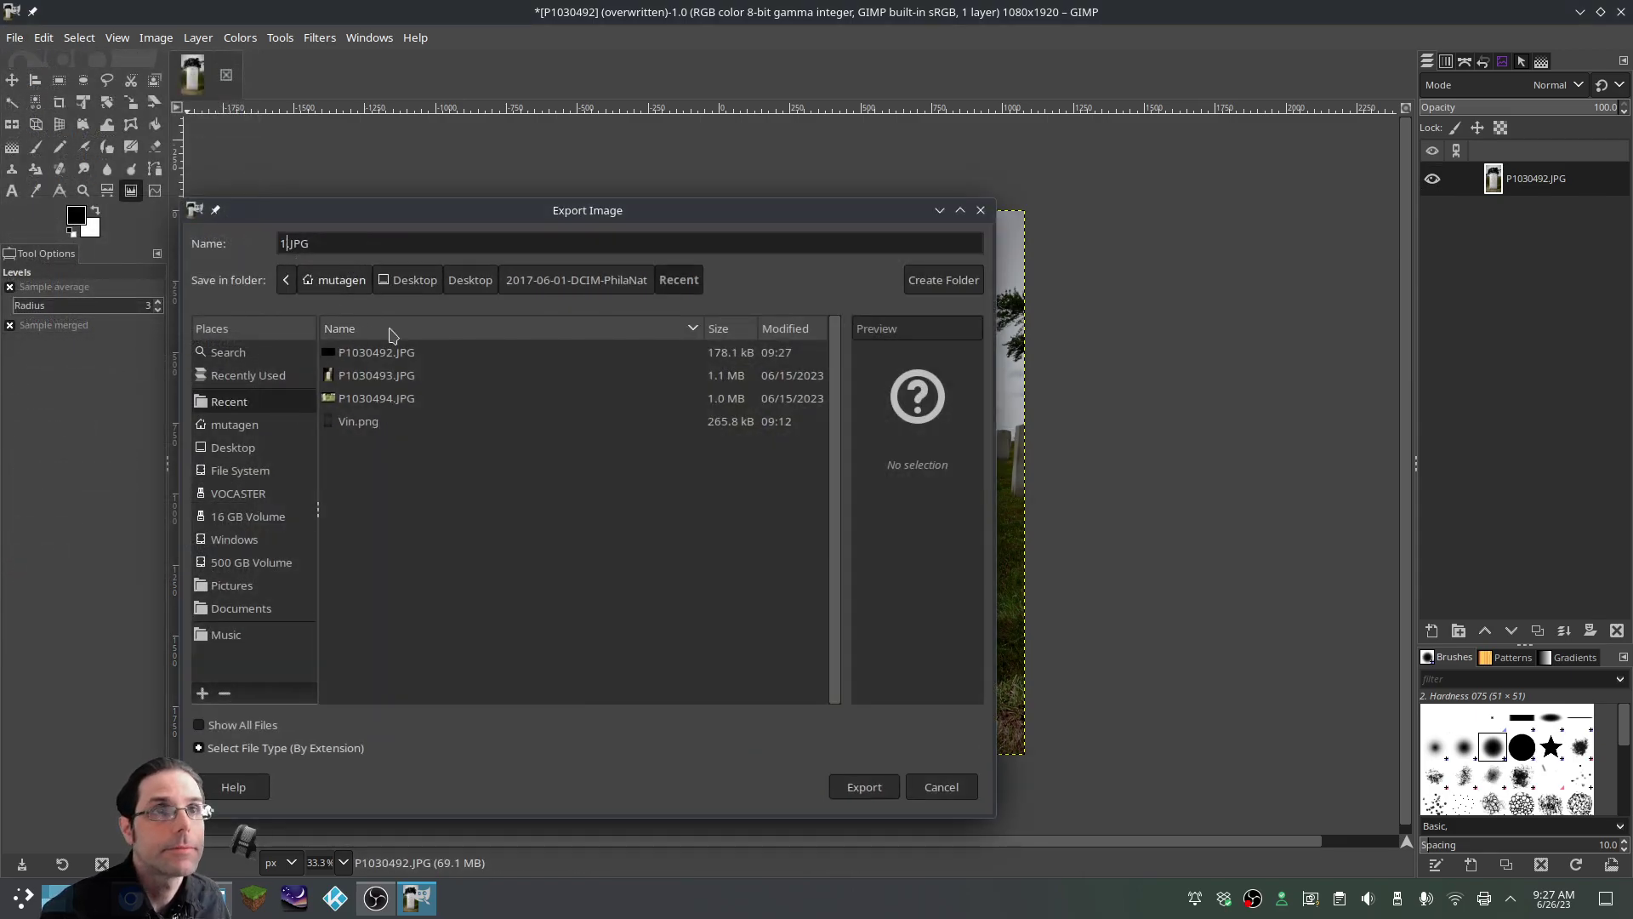
{"action": "left_click", "coordinate": [865, 791]}
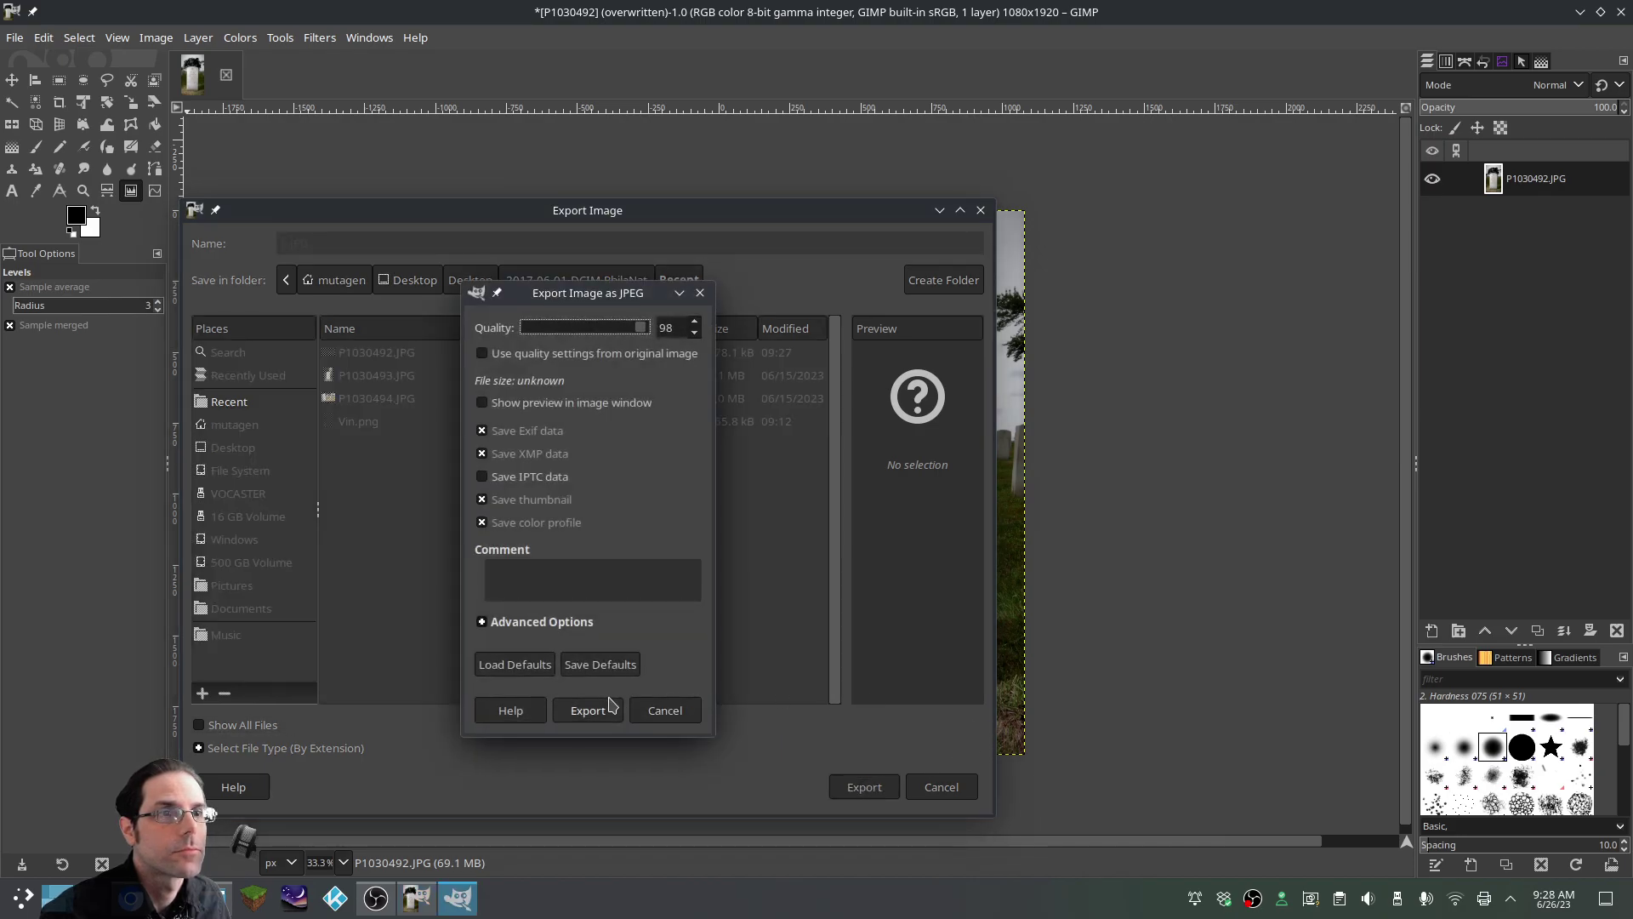
{"action": "left_click", "coordinate": [604, 704]}
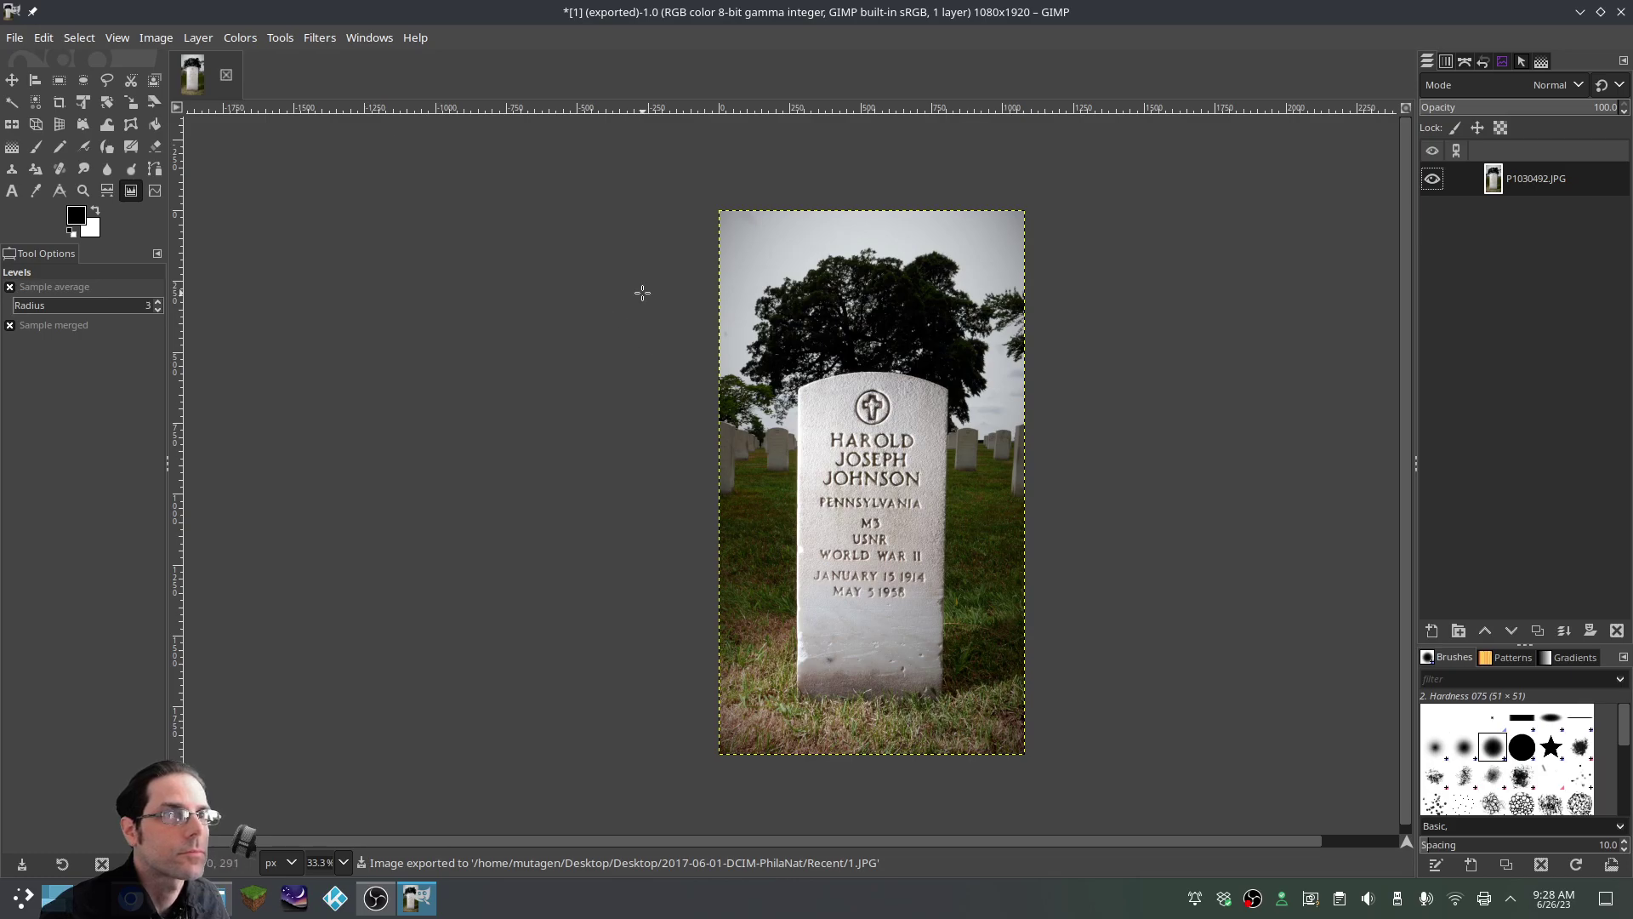
{"action": "left_click", "coordinate": [13, 39]}
Open the next gravestone photo, P1030493.JPG, in GIMP
{"action": "left_click", "coordinate": [51, 113]}
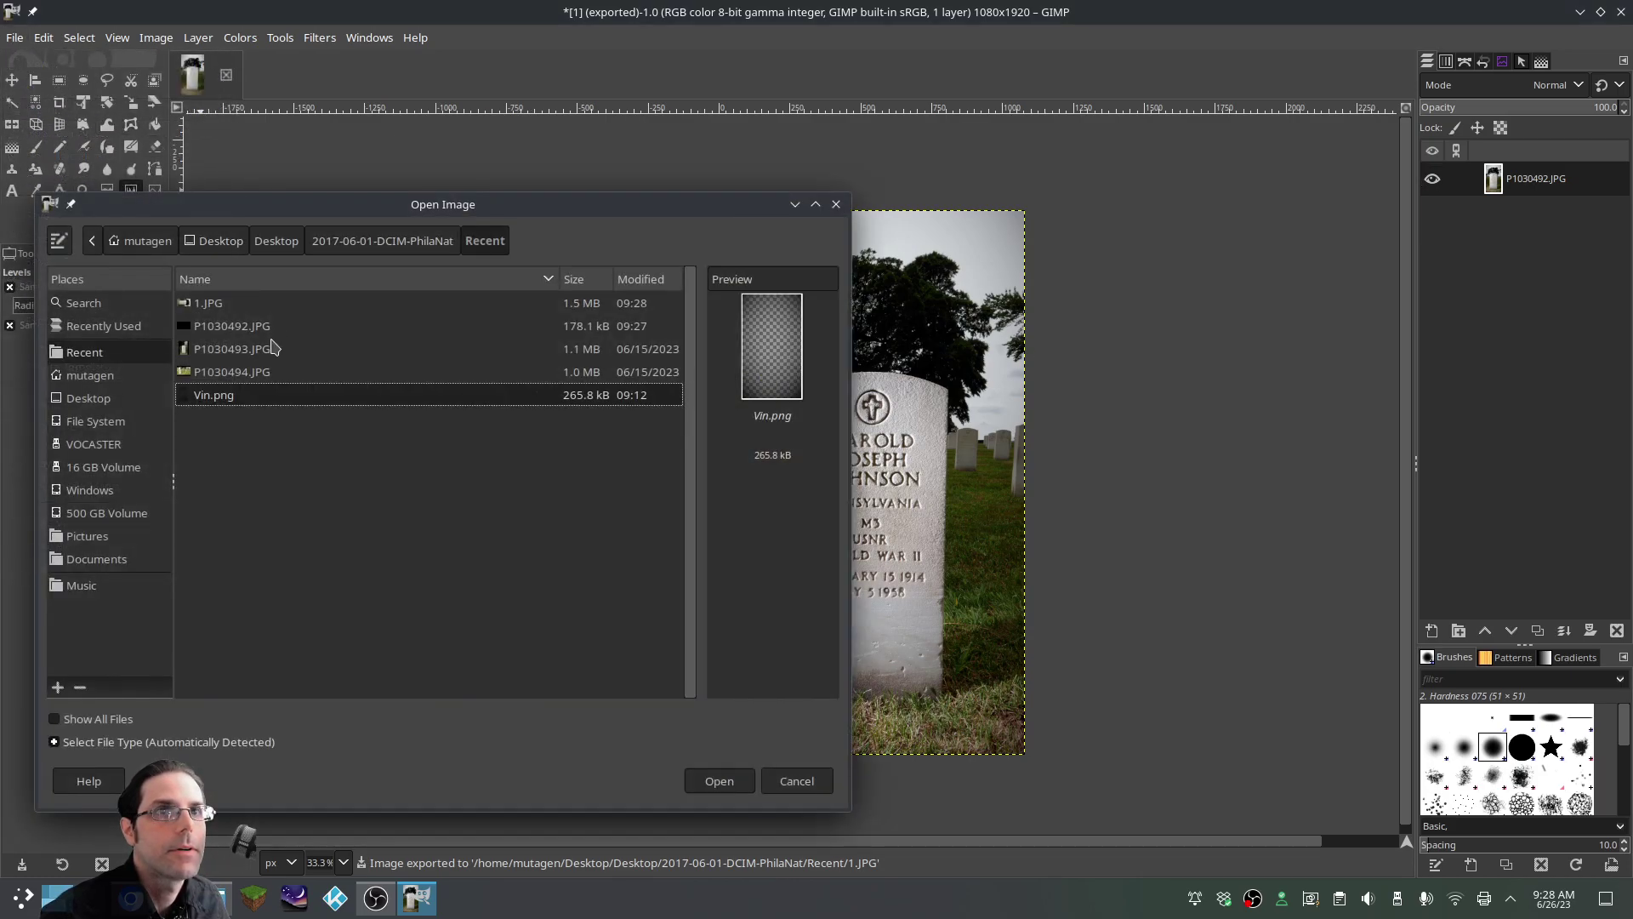
{"action": "left_click", "coordinate": [261, 351]}
{"action": "left_click", "coordinate": [729, 780]}
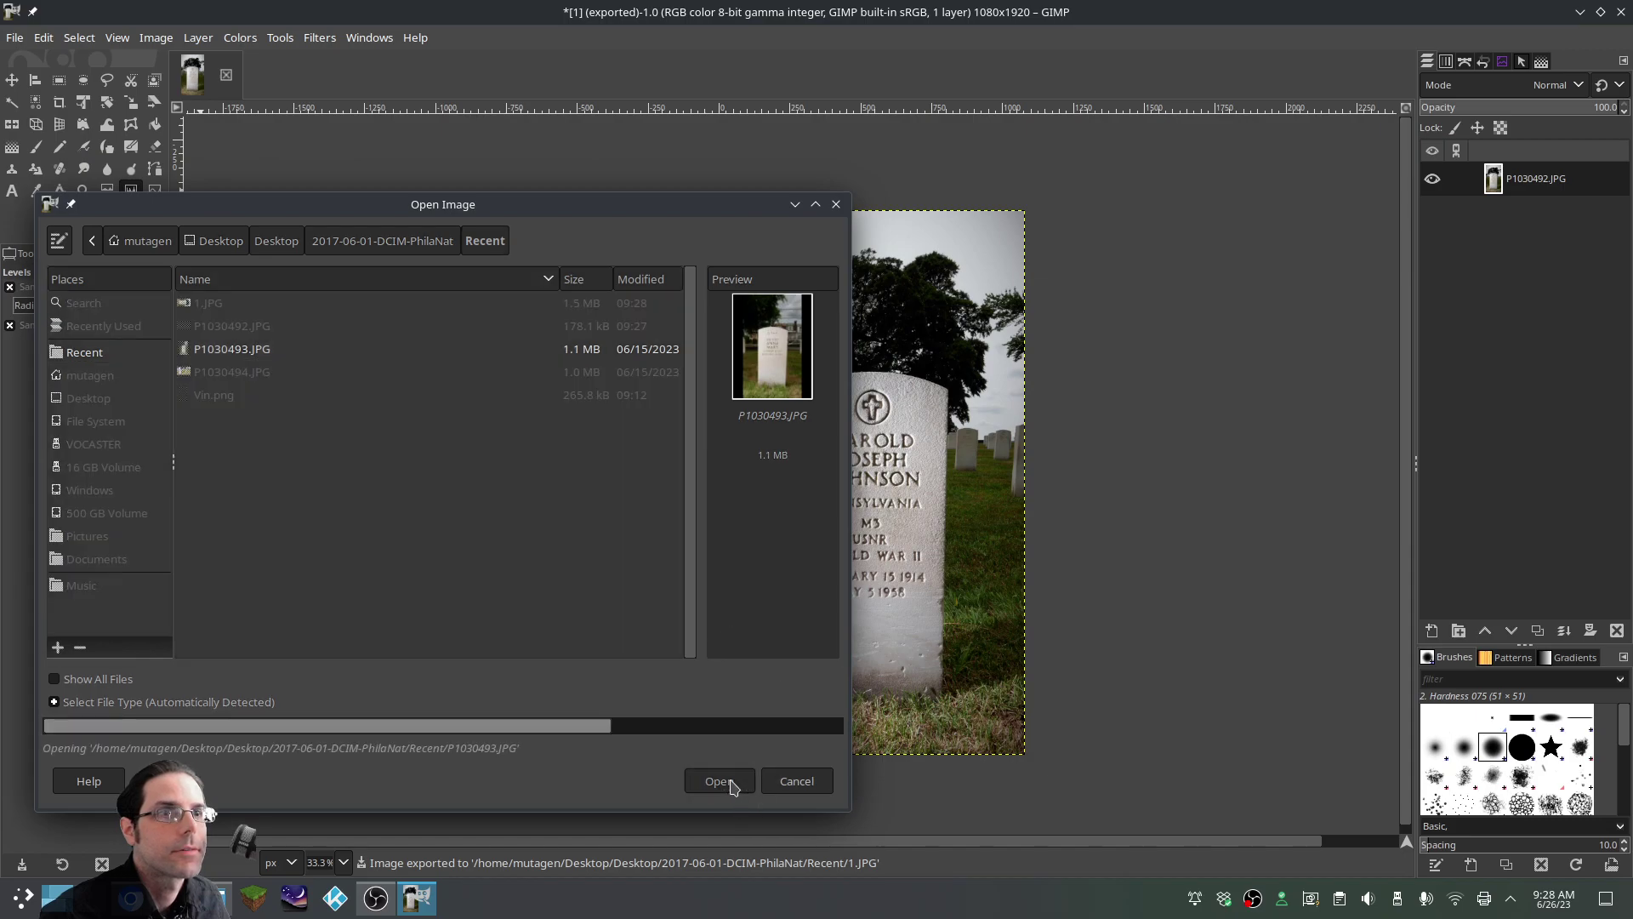
{"action": "scroll", "coordinate": [960, 508], "scroll_direction": "down", "scroll_amount": 1}
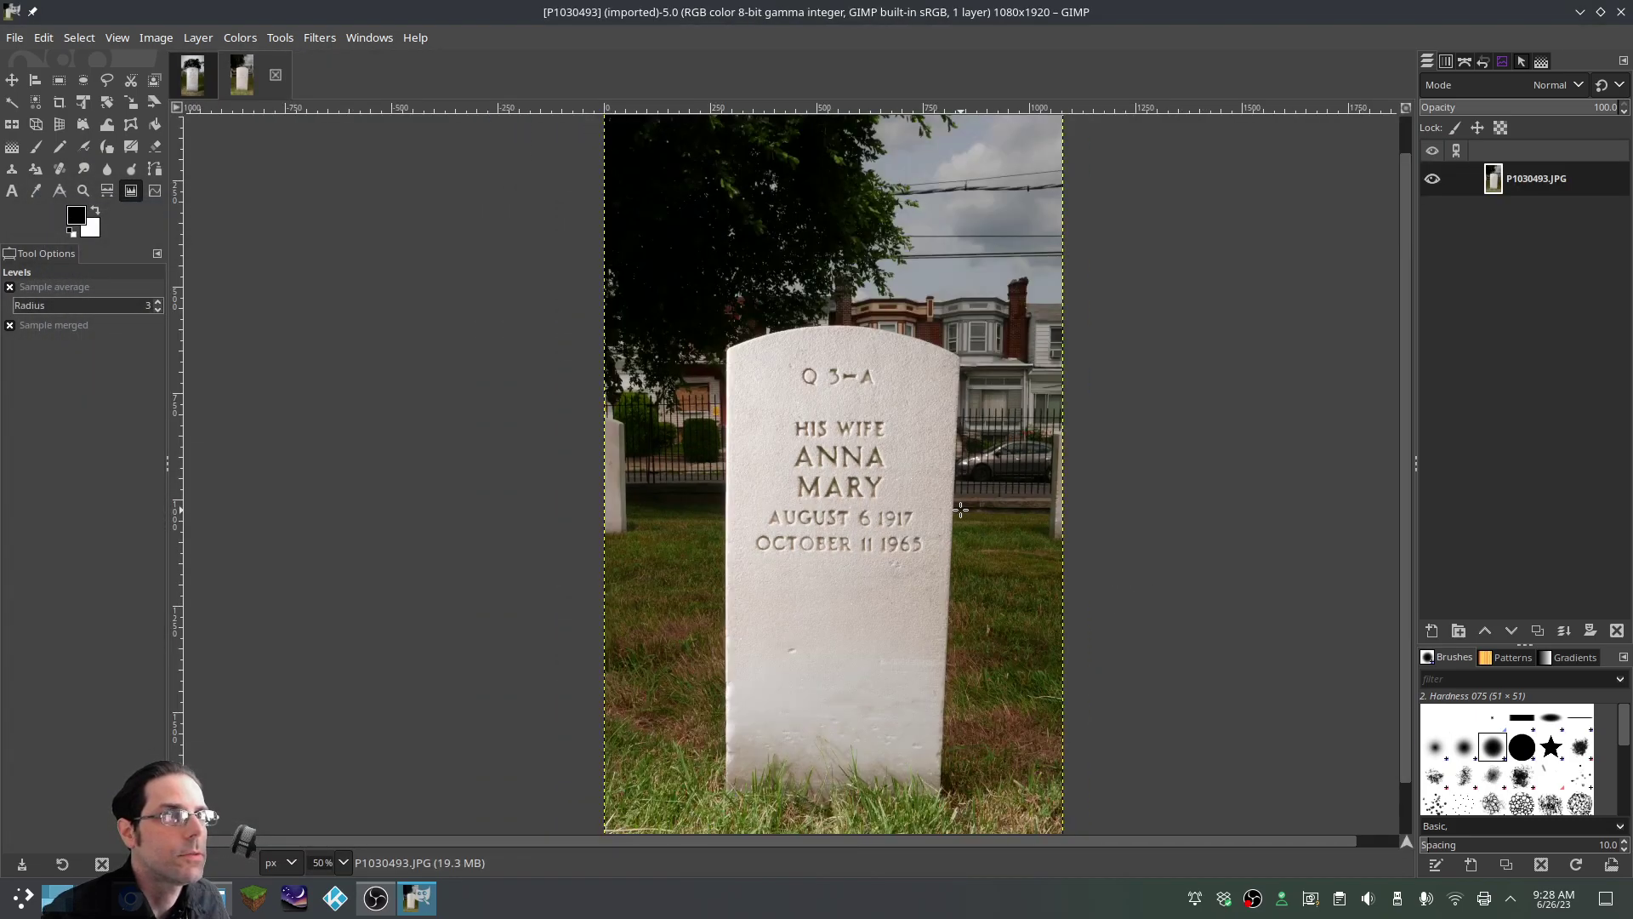
{"action": "scroll", "coordinate": [961, 509], "scroll_direction": "down", "scroll_amount": 1}
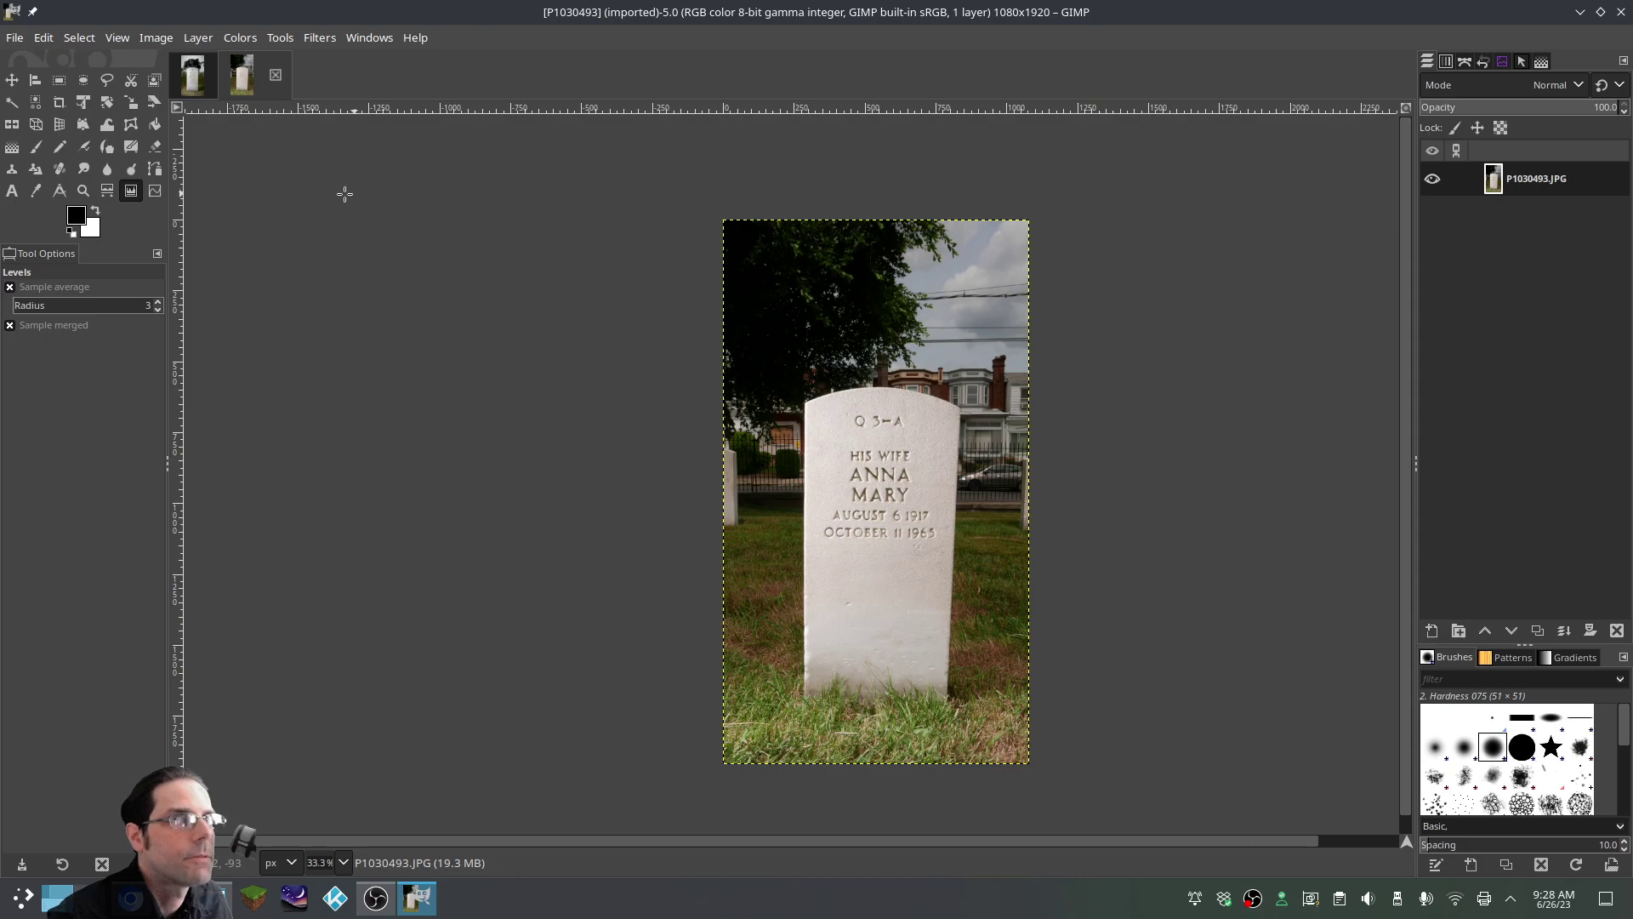
Straighten the stone with Unified Transform by pulling the right-side corners outward
{"action": "left_click", "coordinate": [85, 107]}
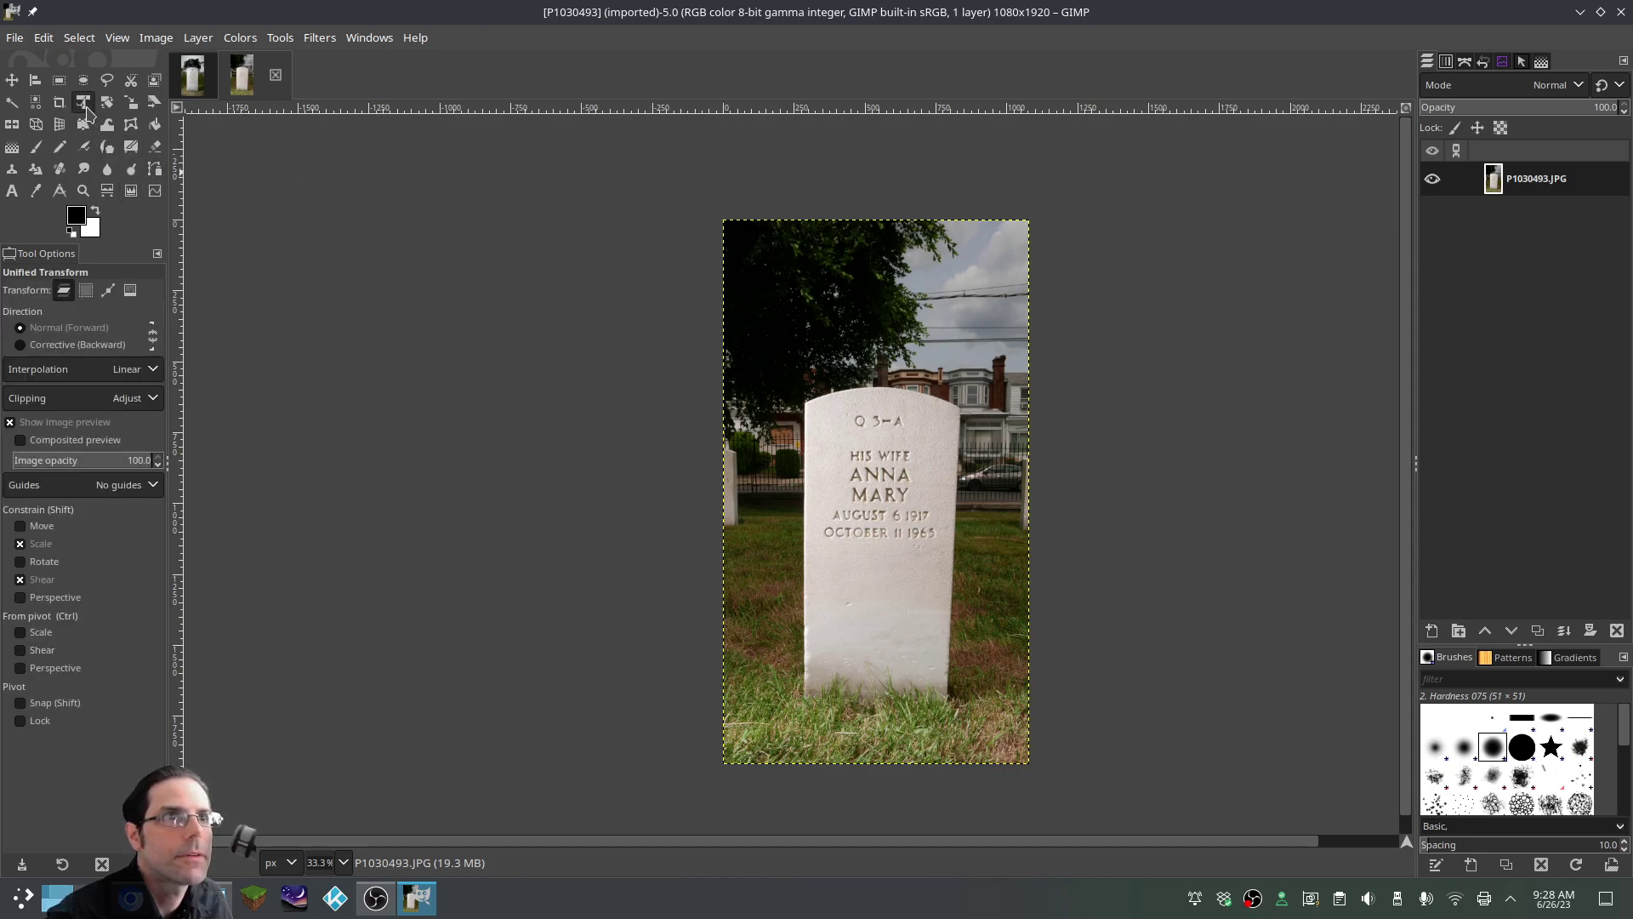
{"action": "left_click", "coordinate": [895, 550]}
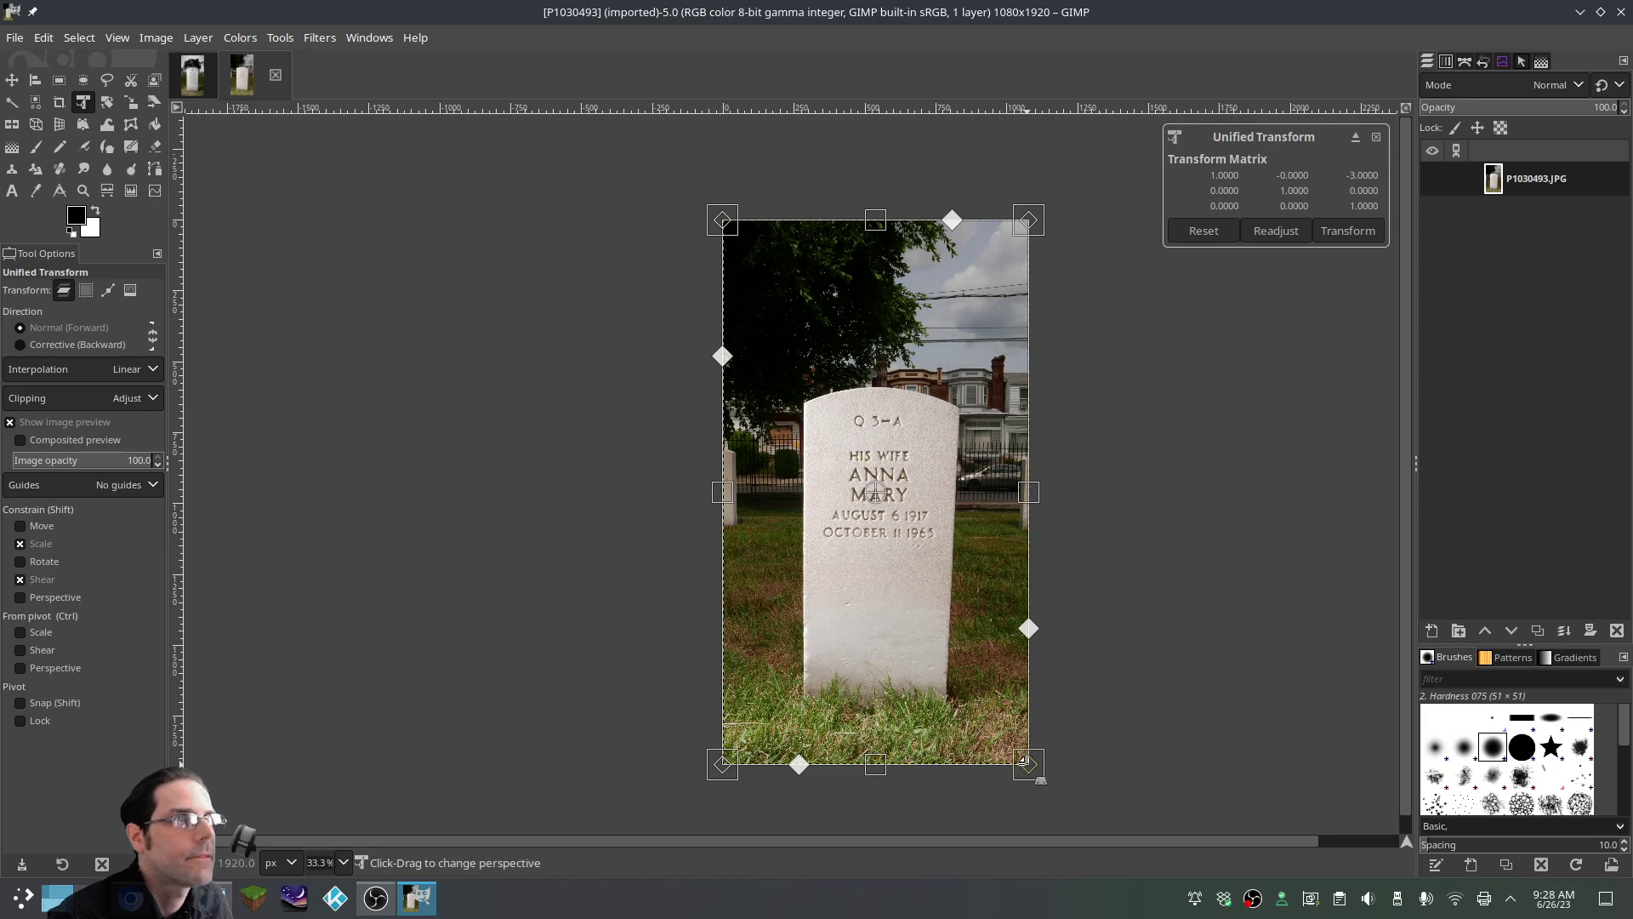
{"action": "mouse_move", "coordinate": [1029, 764]}
{"action": "left_mouse_down"}
{"action": "mouse_move", "coordinate": [1064, 774]}
{"action": "mouse_move", "coordinate": [1048, 764]}
{"action": "left_mouse_up"}
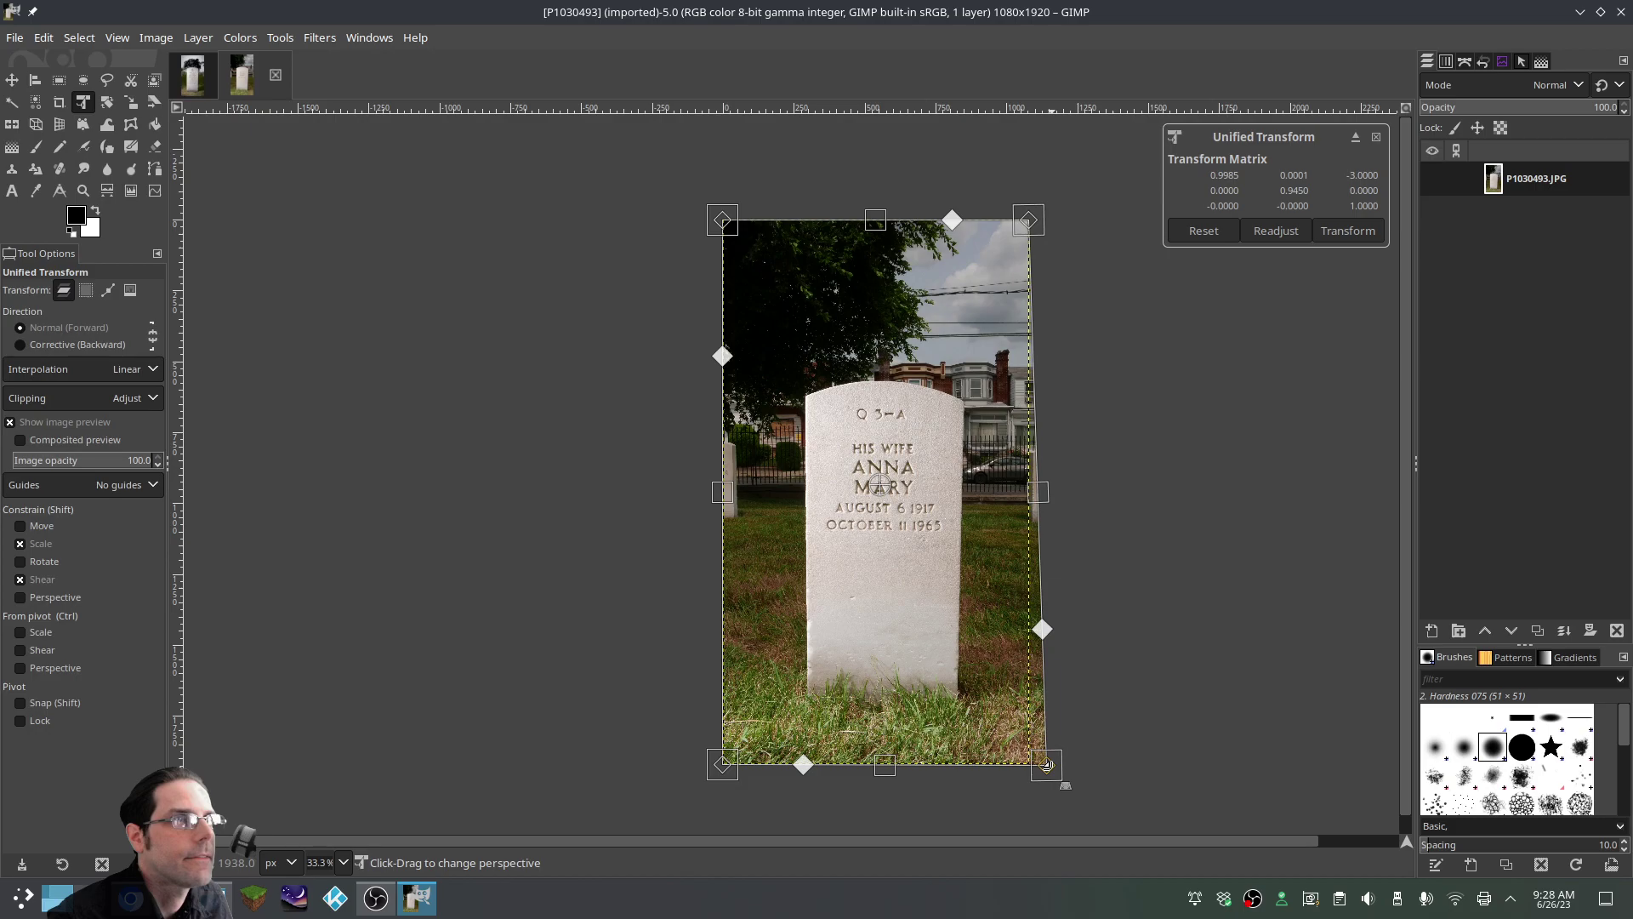
{"action": "left_click_drag", "start_coordinate": [1029, 220], "coordinate": [1031, 209]}
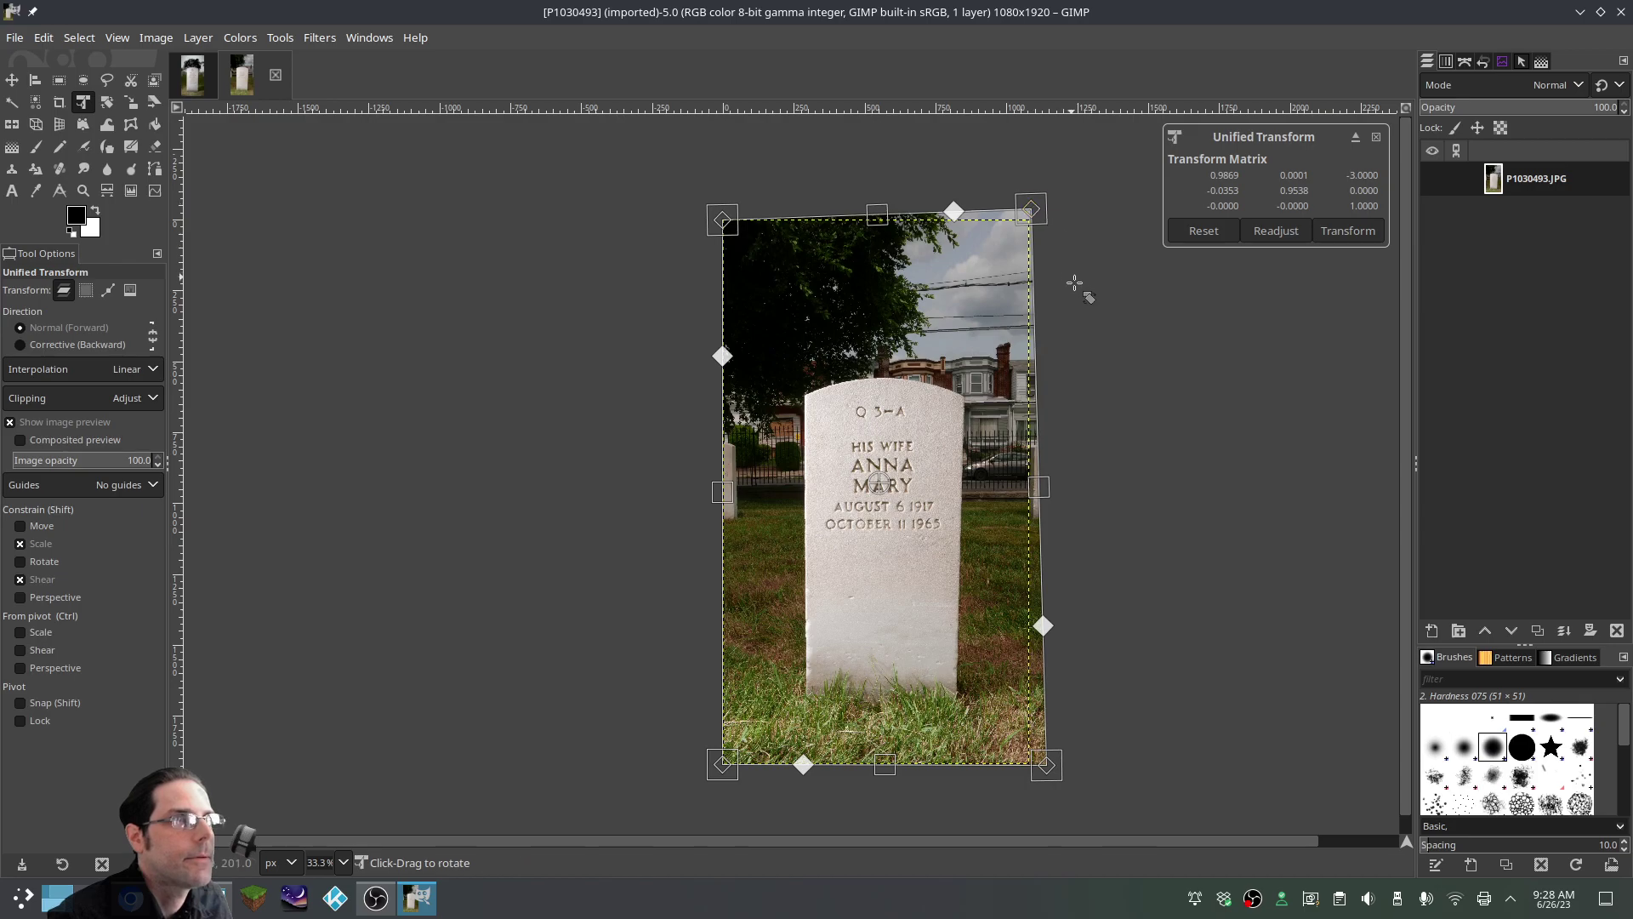
{"action": "key", "text": "Return"}
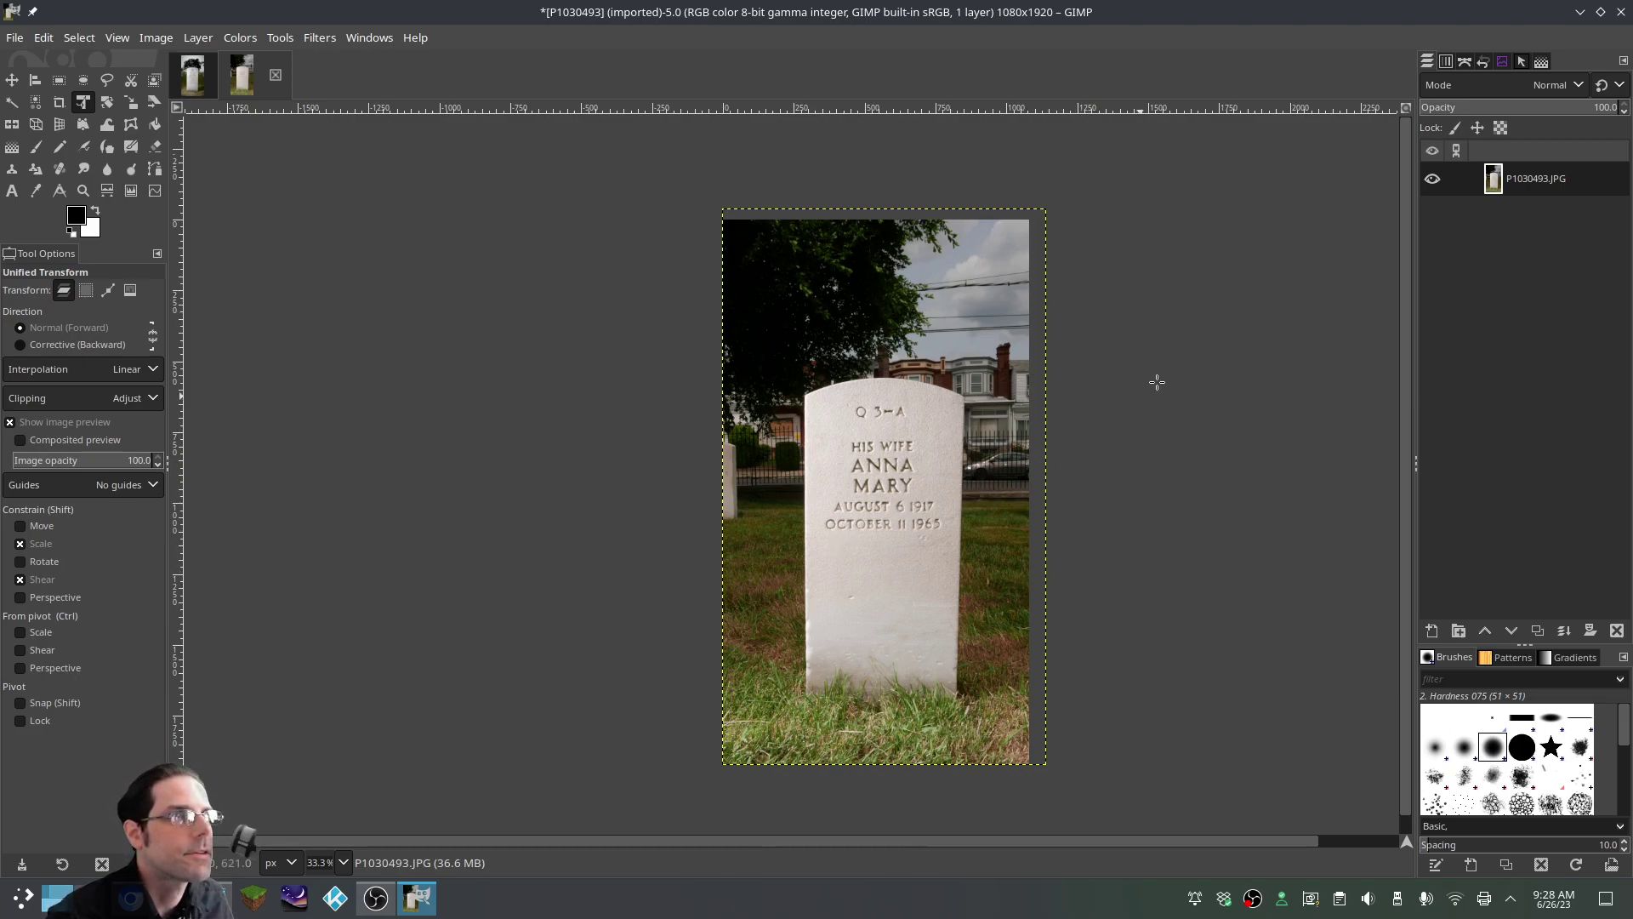
Apply Layer to Image Size to the transformed P1030493.JPG layer
{"action": "right_click", "coordinate": [886, 443]}
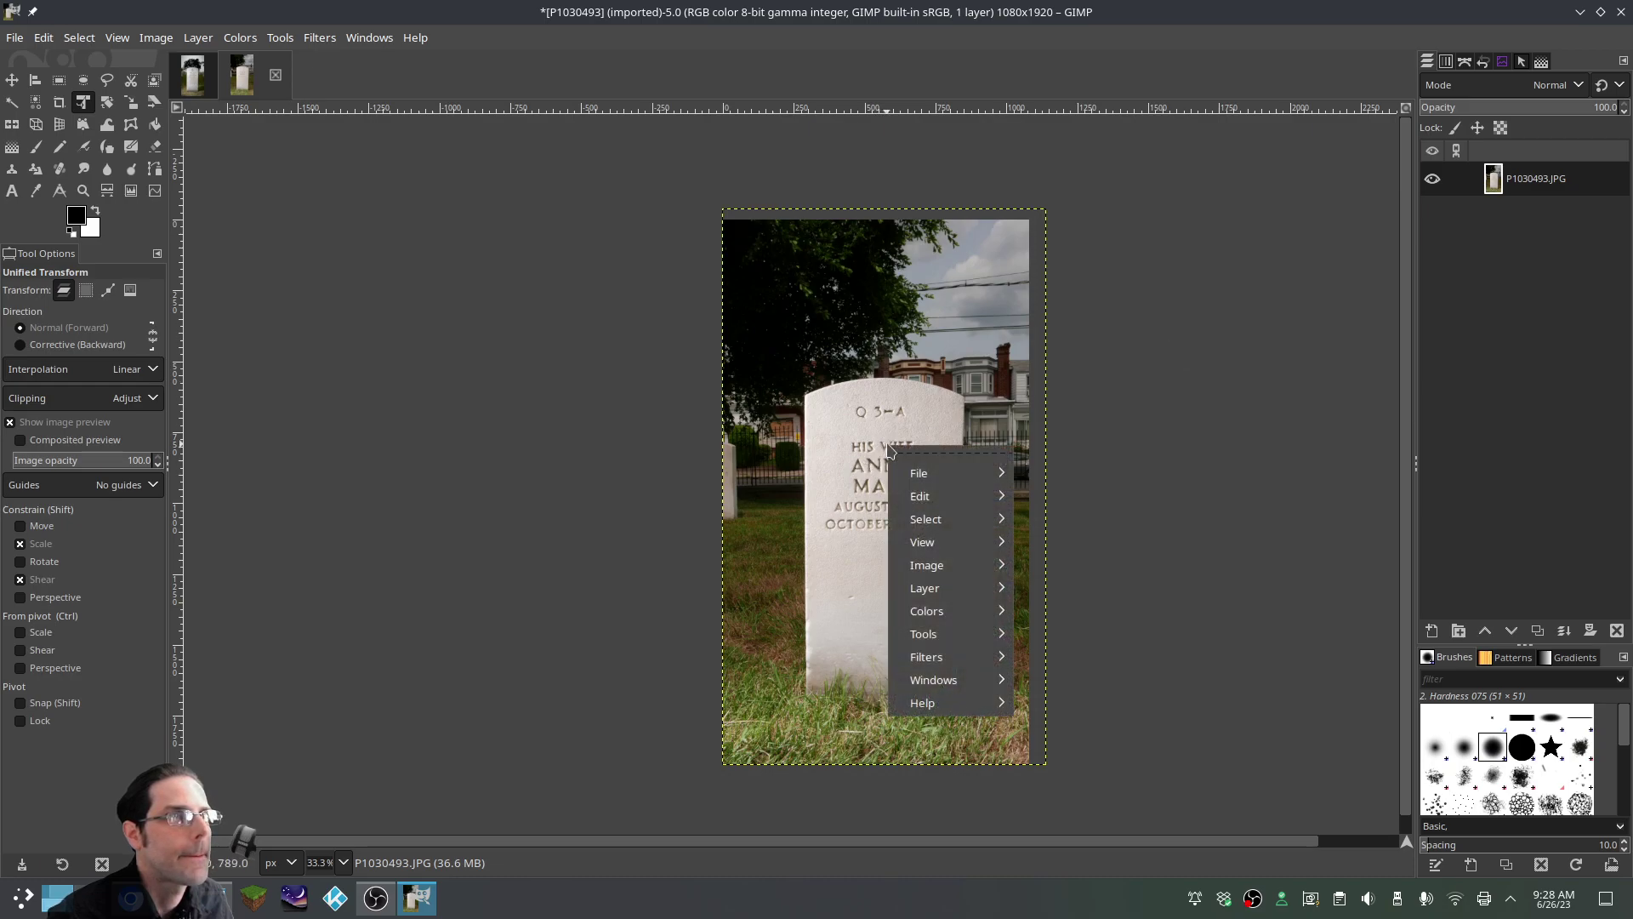
{"action": "mouse_move", "coordinate": [976, 568]}
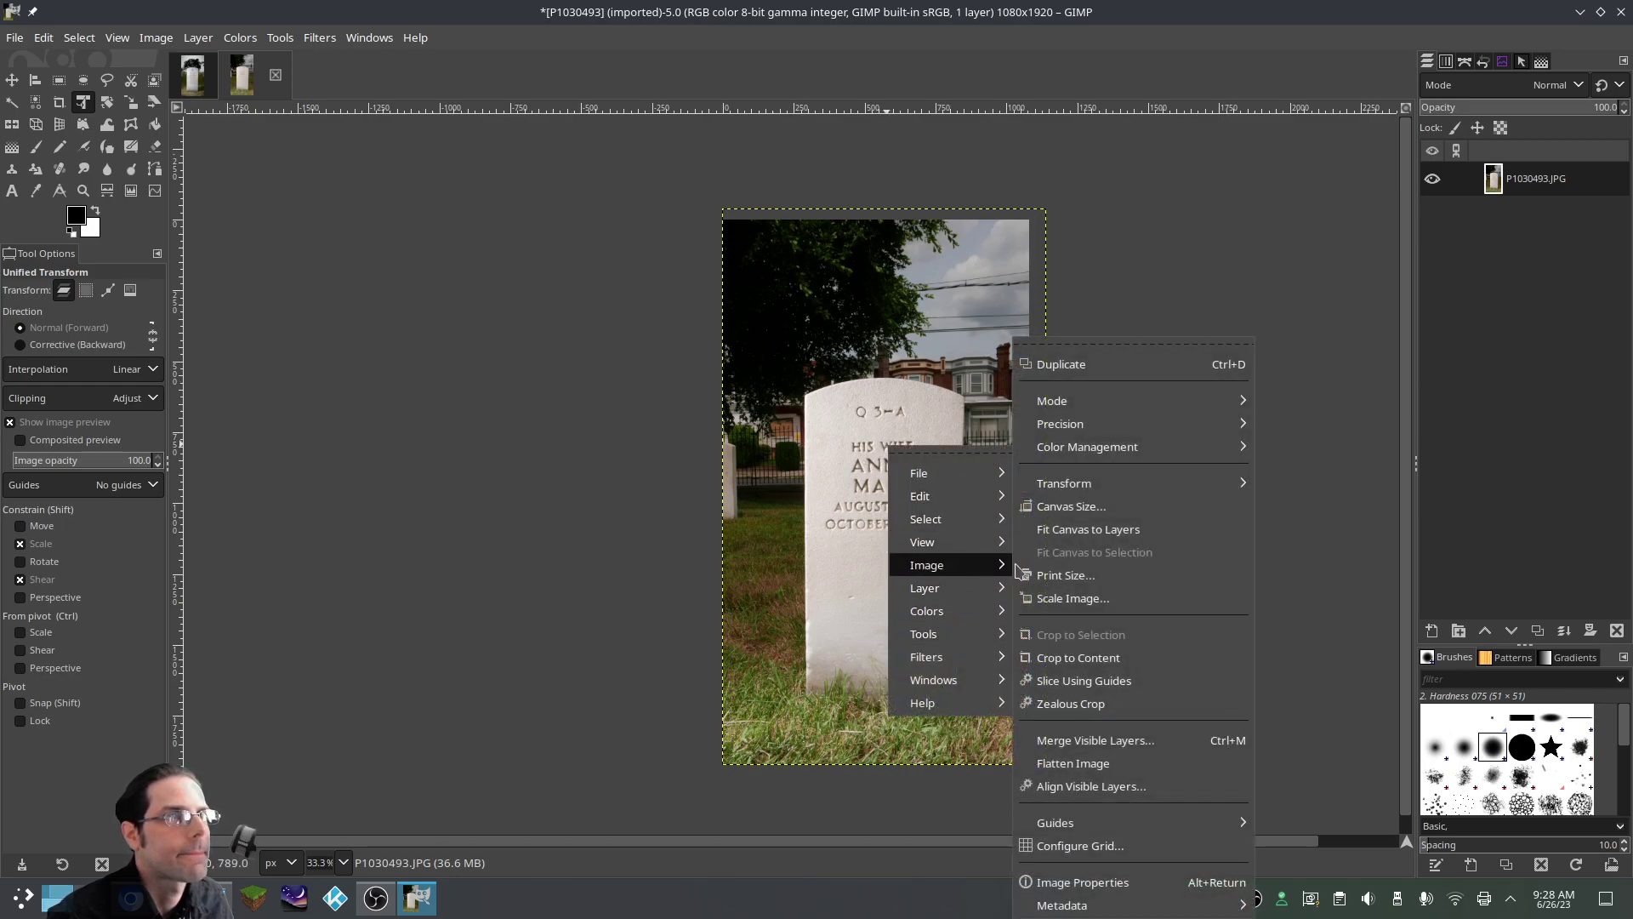
{"action": "mouse_move", "coordinate": [1059, 490]}
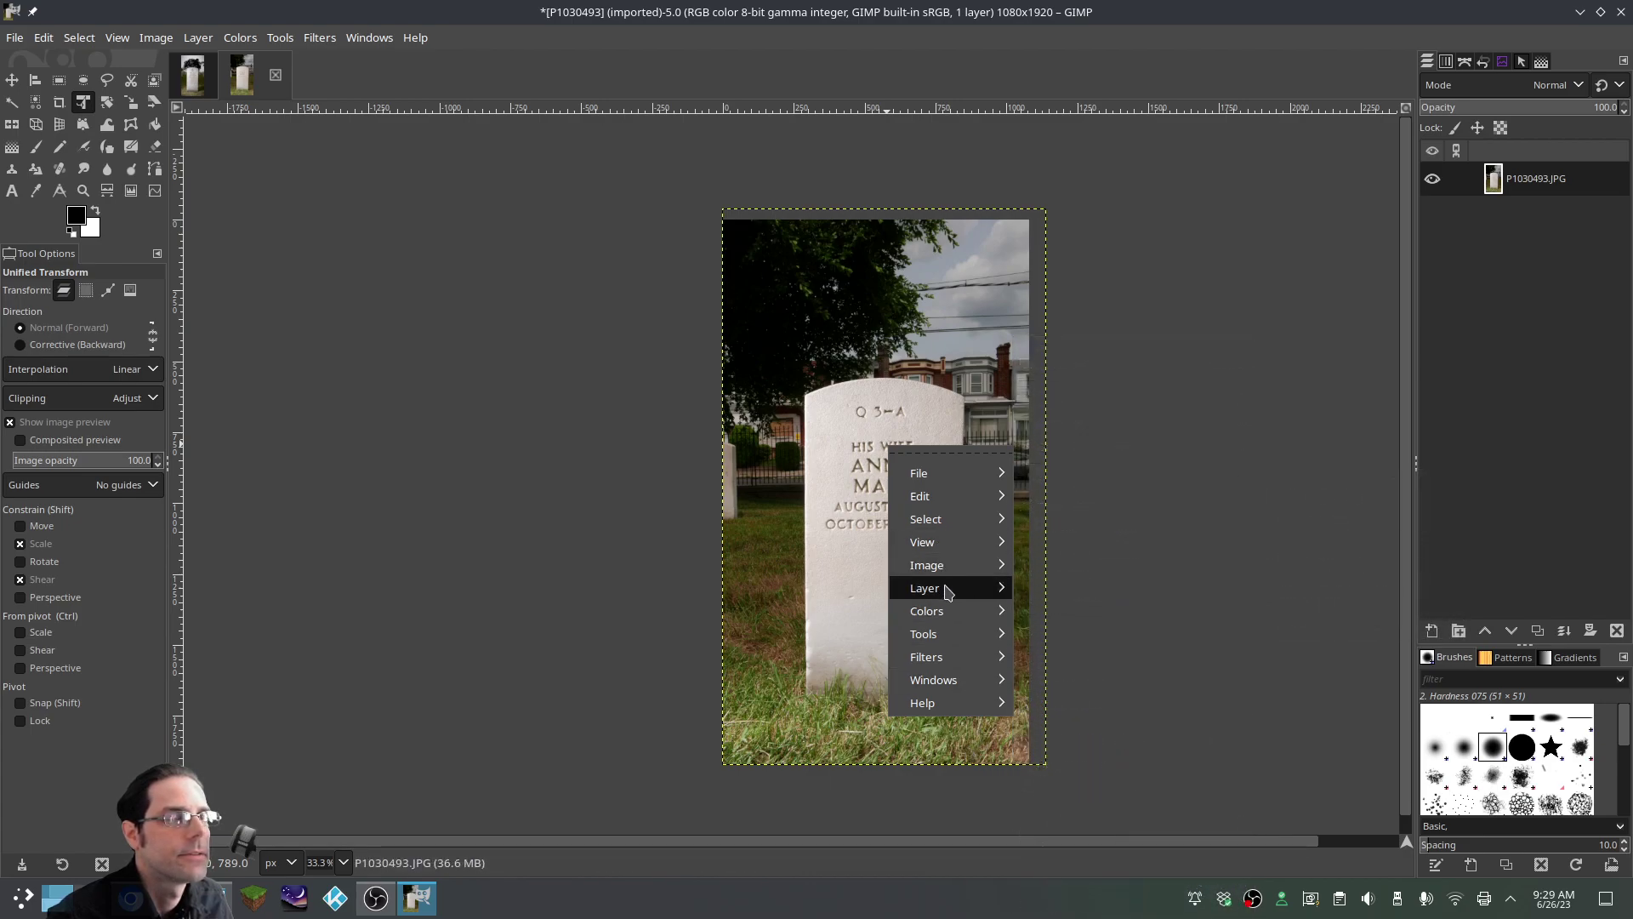
{"action": "left_click", "coordinate": [1096, 842]}
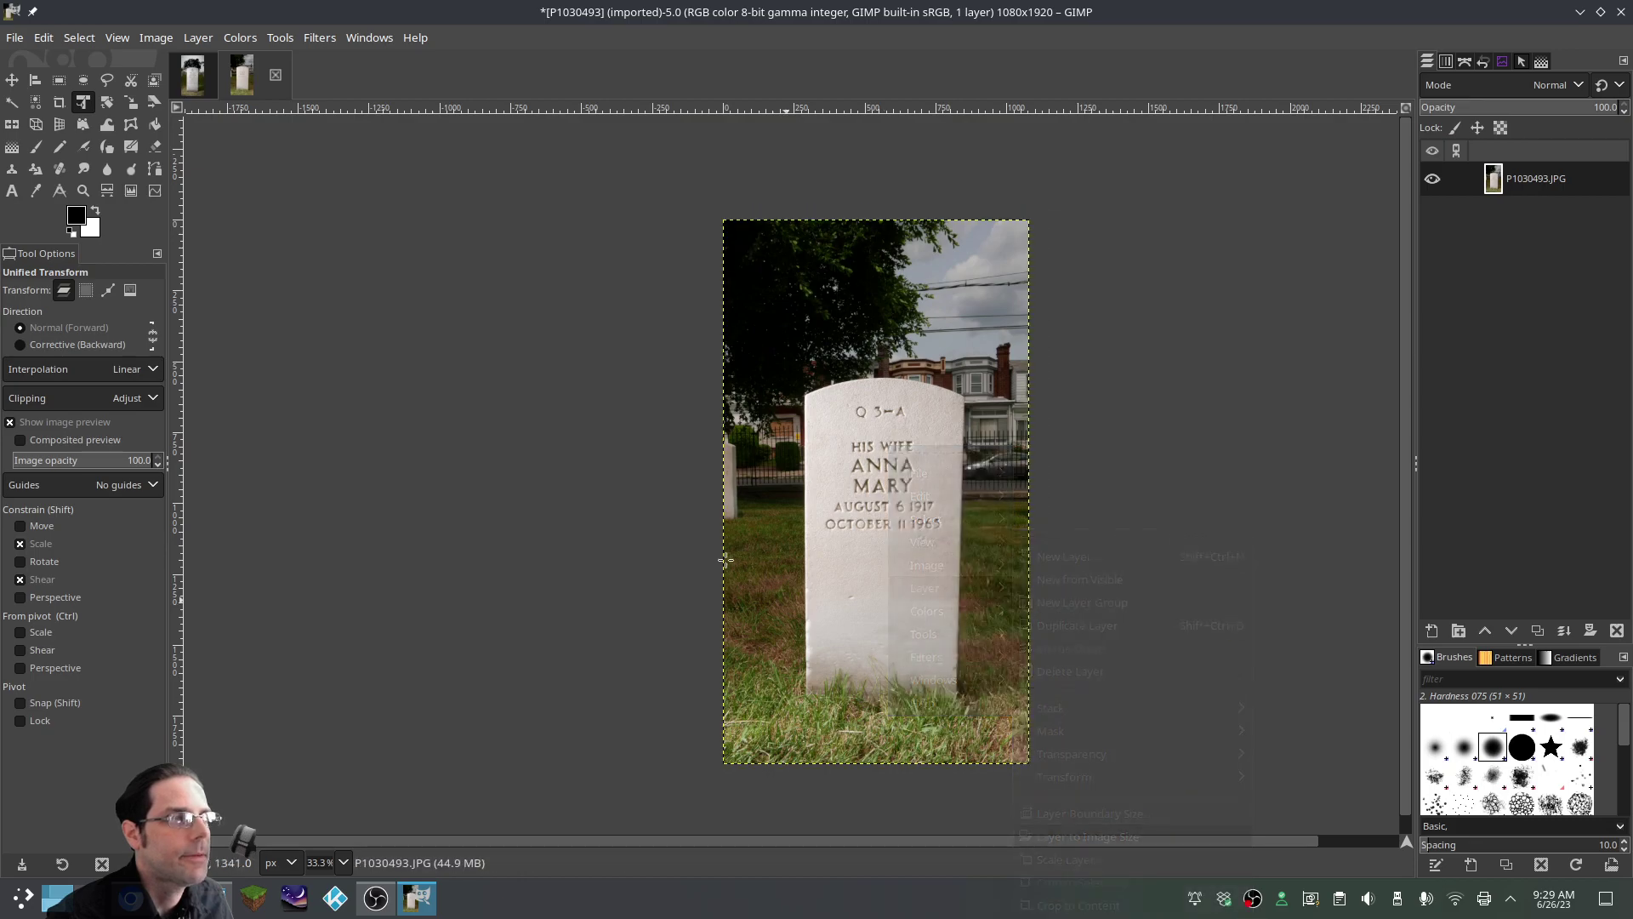
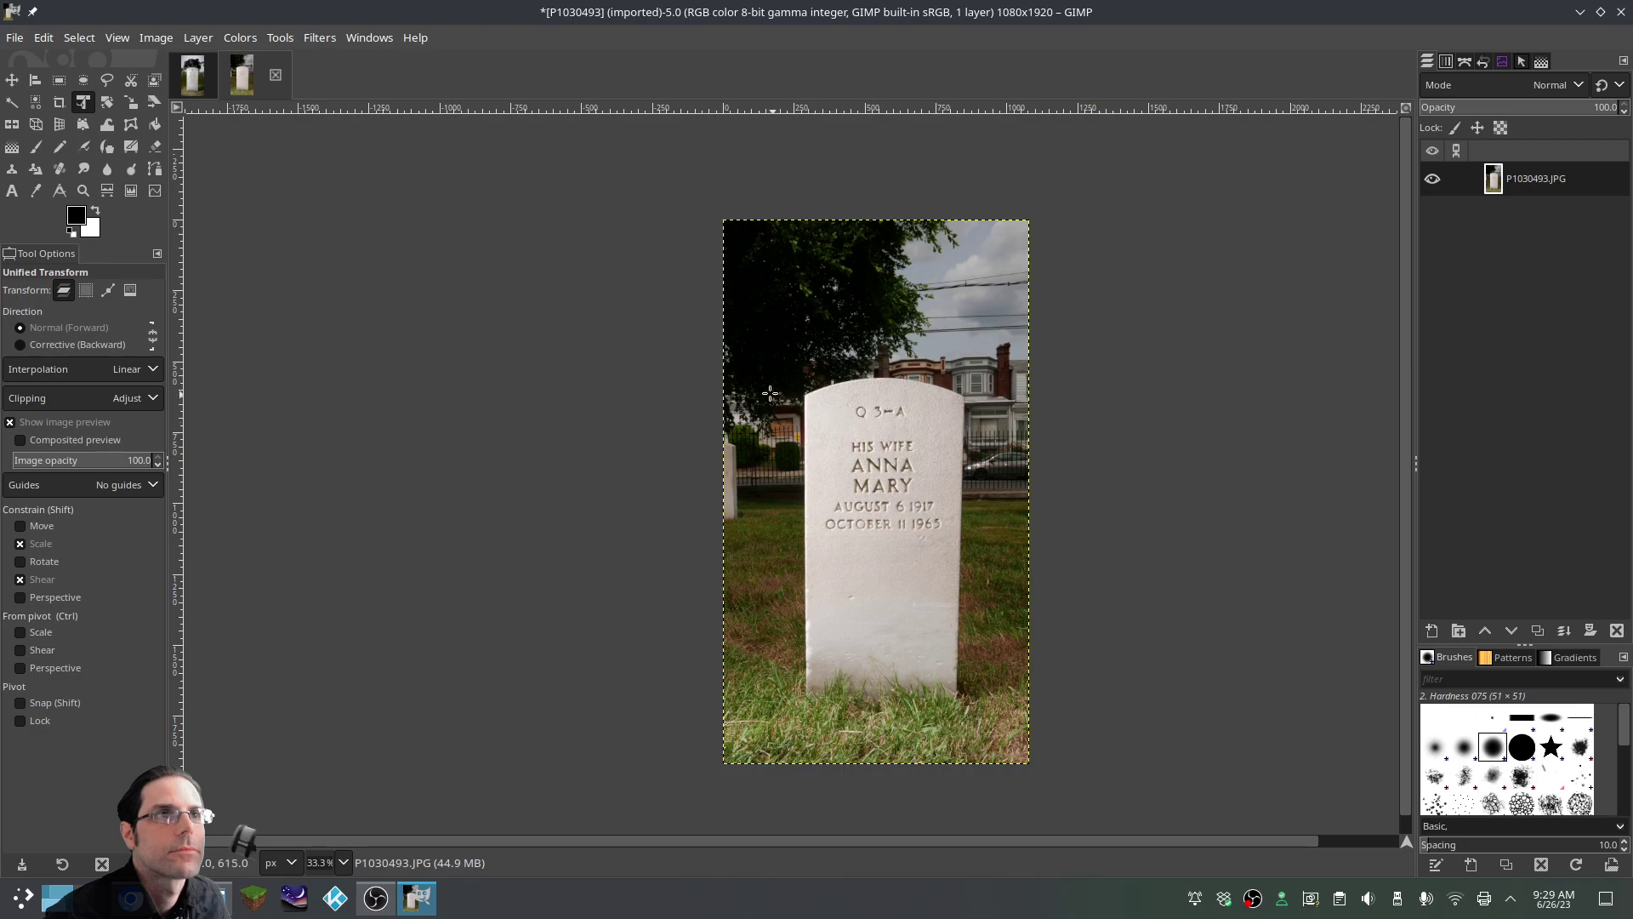
Scale the headstone photo layer up to about 1144×2034 with the Scale tool
{"action": "left_click", "coordinate": [131, 102]}
{"action": "left_click", "coordinate": [988, 539]}
{"action": "left_click_drag", "start_coordinate": [720, 218], "coordinate": [699, 183]}
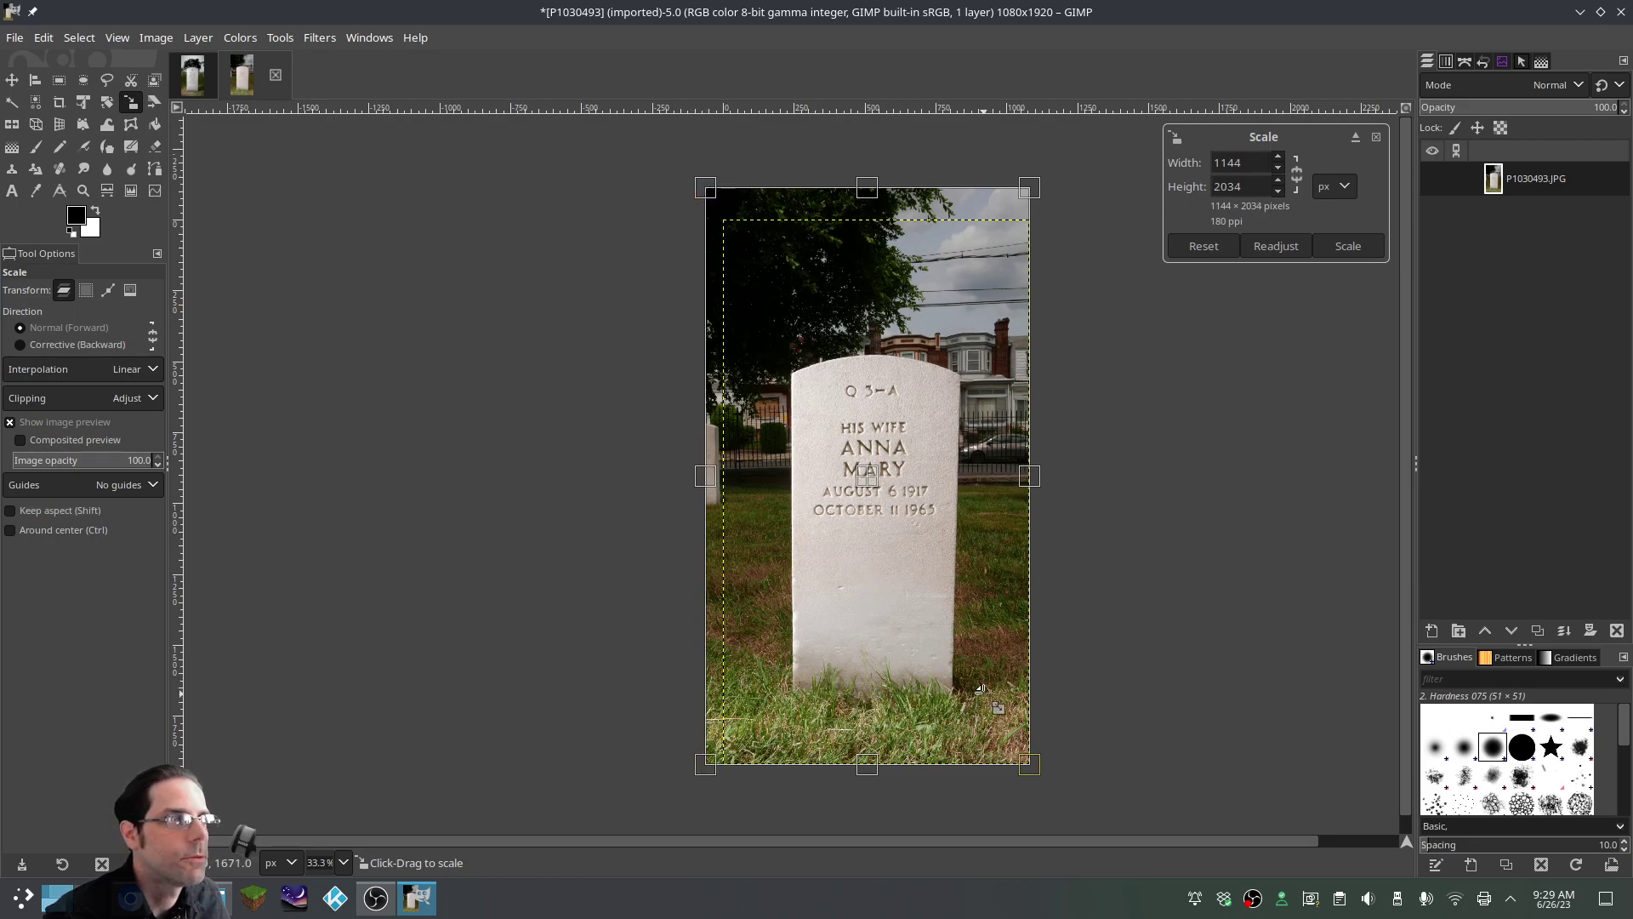
{"action": "key", "text": "Return"}
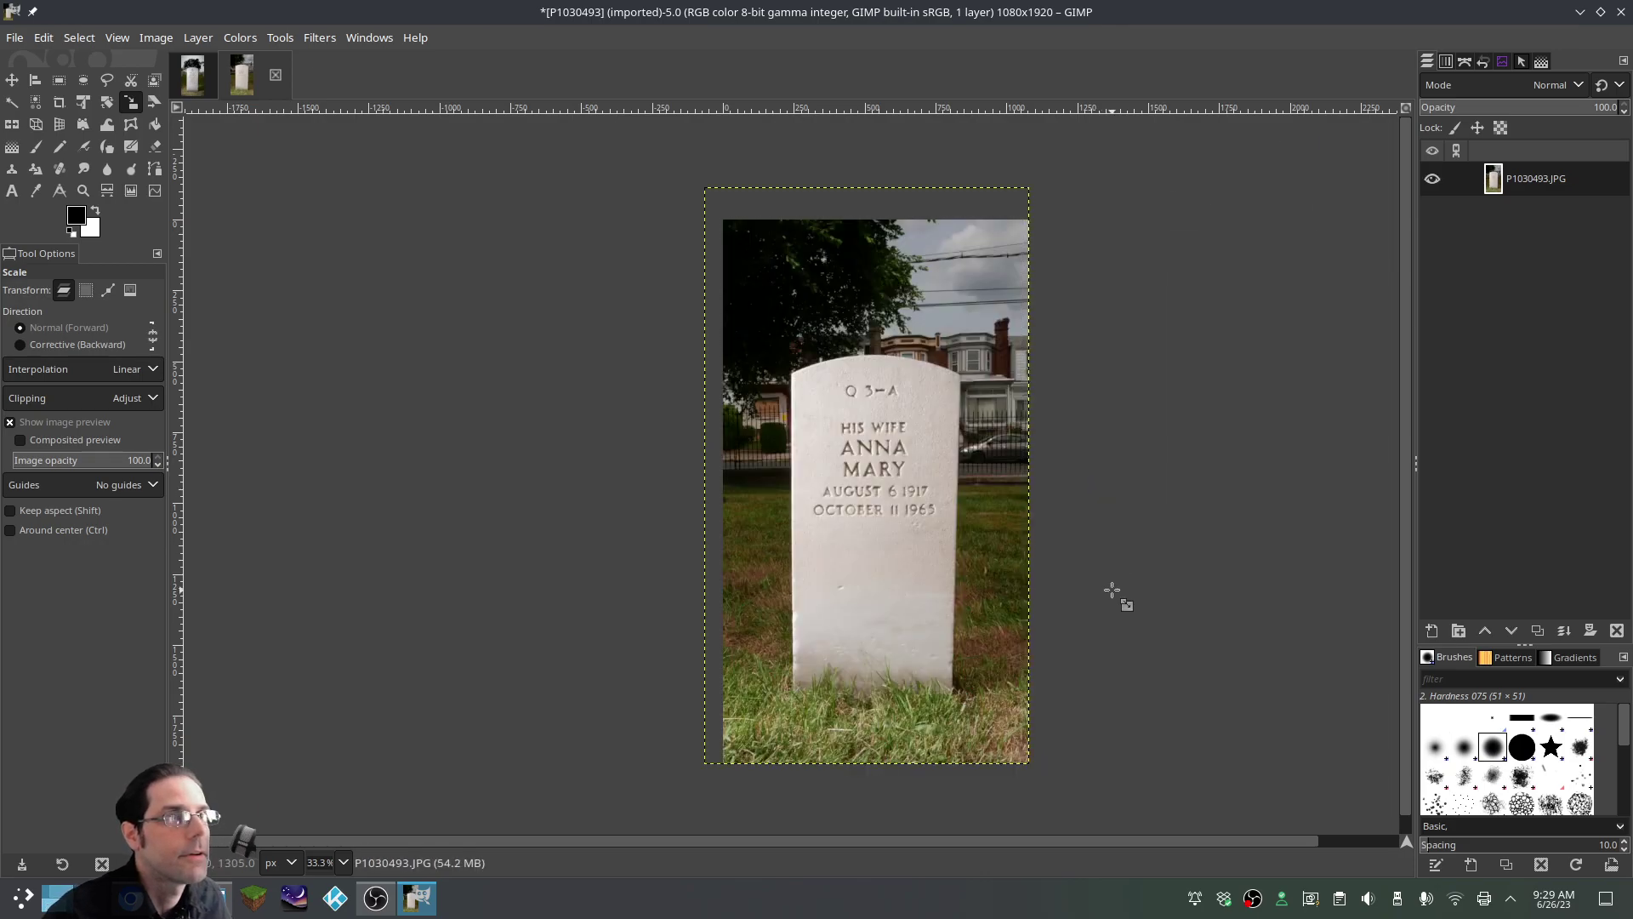
Trim the scaled layer to the 1080×1920 canvas with Layer to Image Size
{"action": "right_click", "coordinate": [936, 443]}
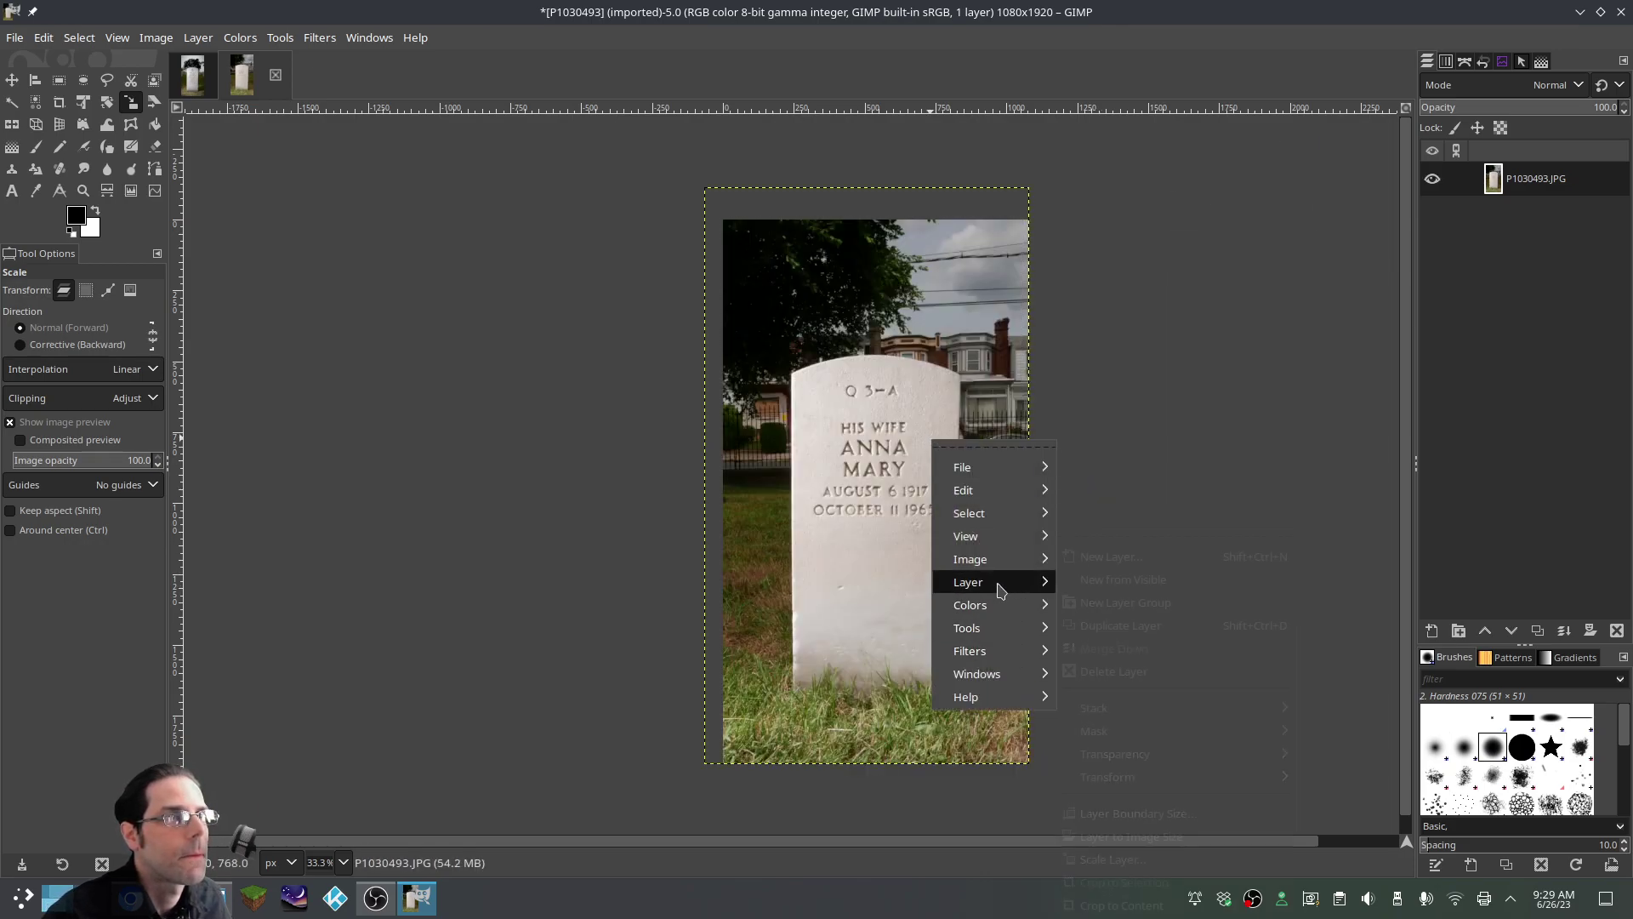
{"action": "mouse_move", "coordinate": [1000, 587]}
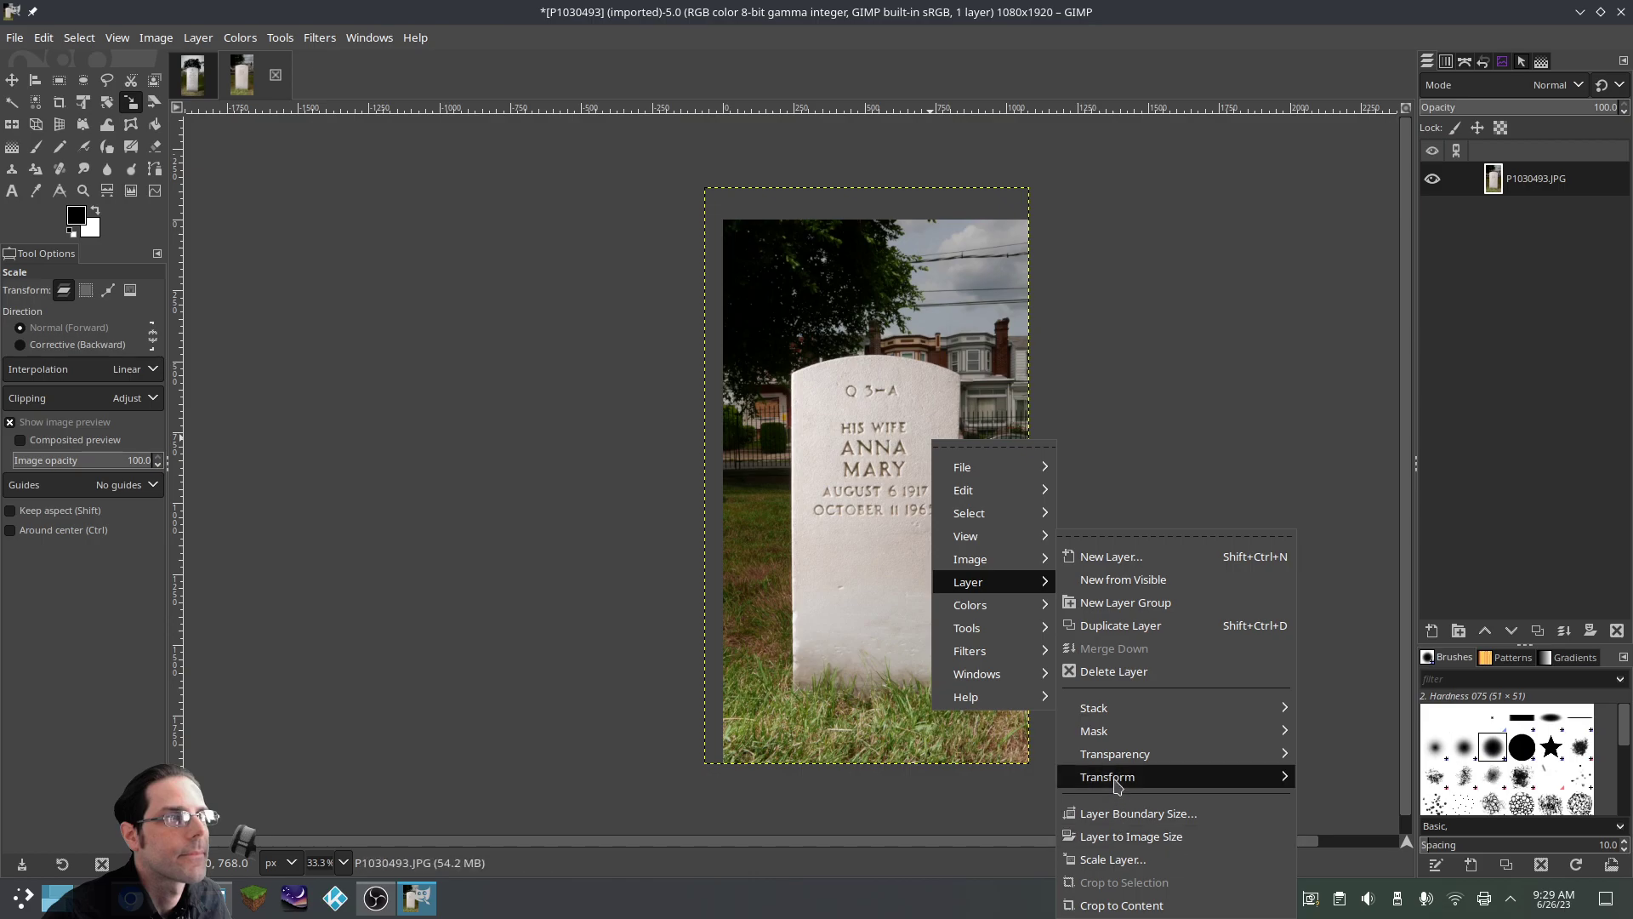
{"action": "left_click", "coordinate": [1131, 836]}
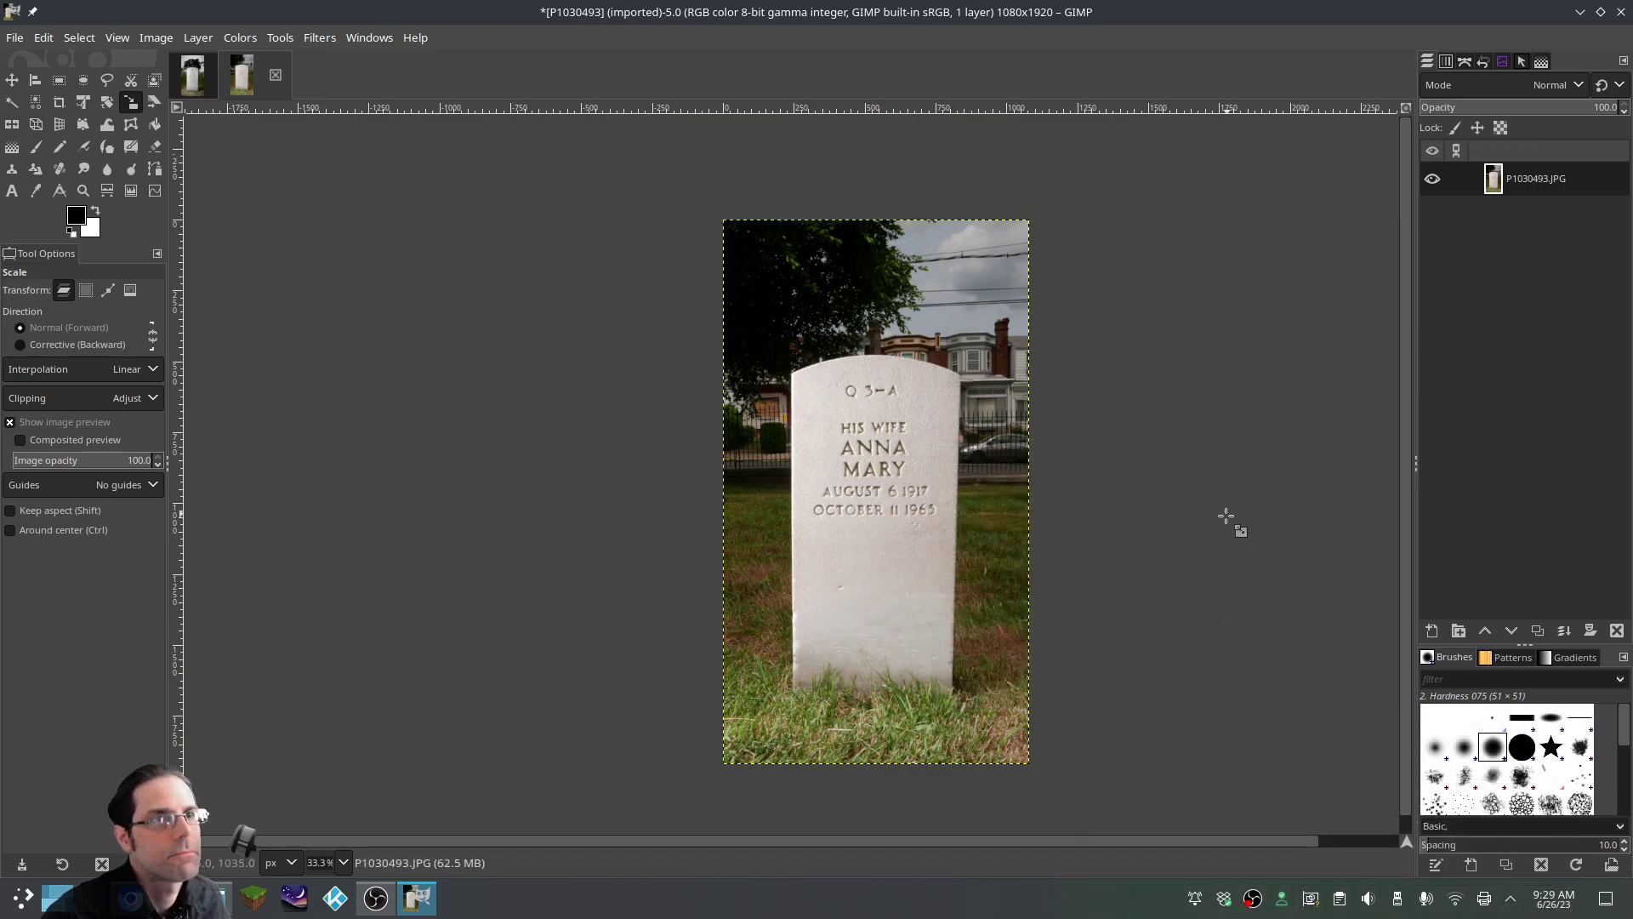
{"action": "left_click", "coordinate": [13, 36]}
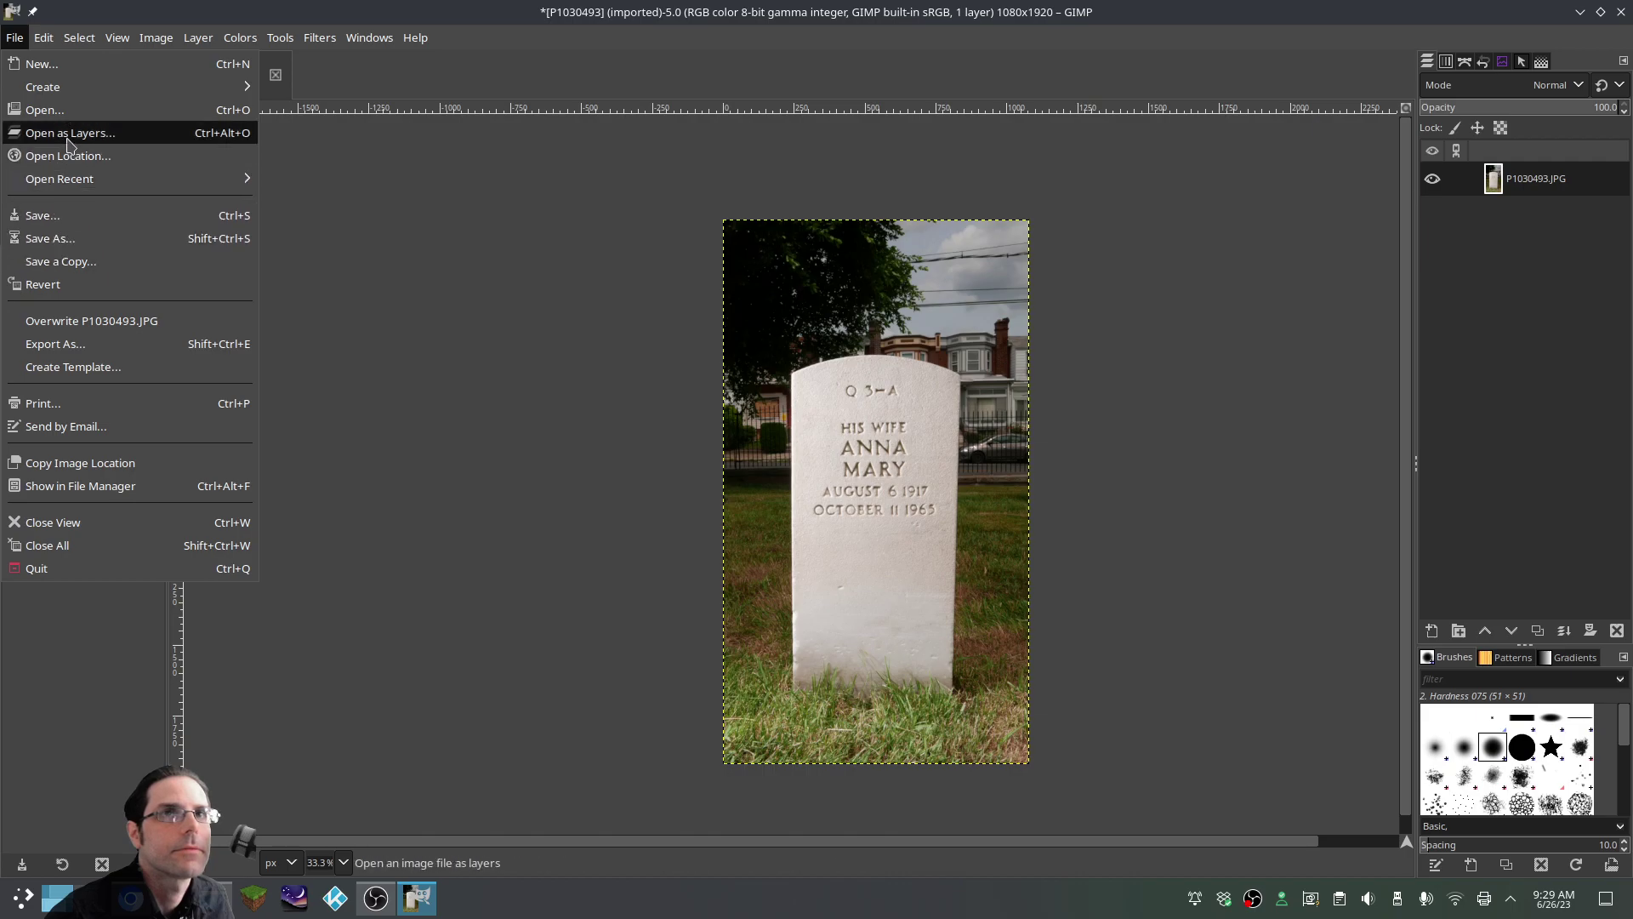
Add Vin.png as a layer and stretch it to cover the headstone photo
{"action": "left_click", "coordinate": [68, 136]}
{"action": "left_click", "coordinate": [231, 403]}
{"action": "left_click", "coordinate": [735, 780]}
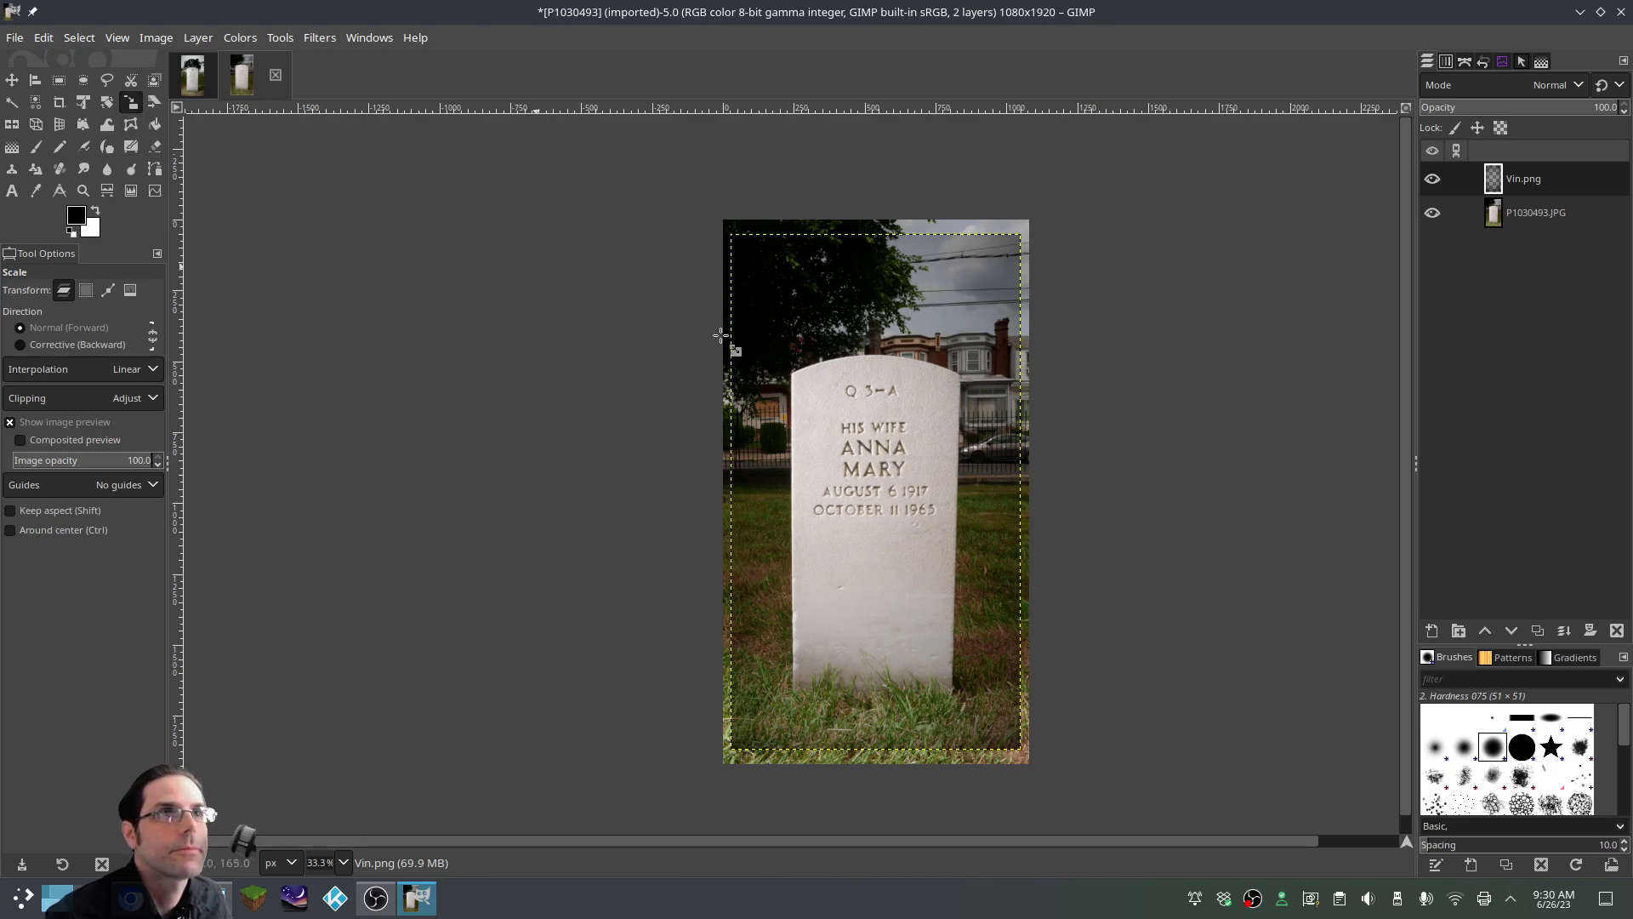
{"action": "left_click", "coordinate": [871, 465]}
{"action": "left_click_drag", "start_coordinate": [730, 237], "coordinate": [722, 221]}
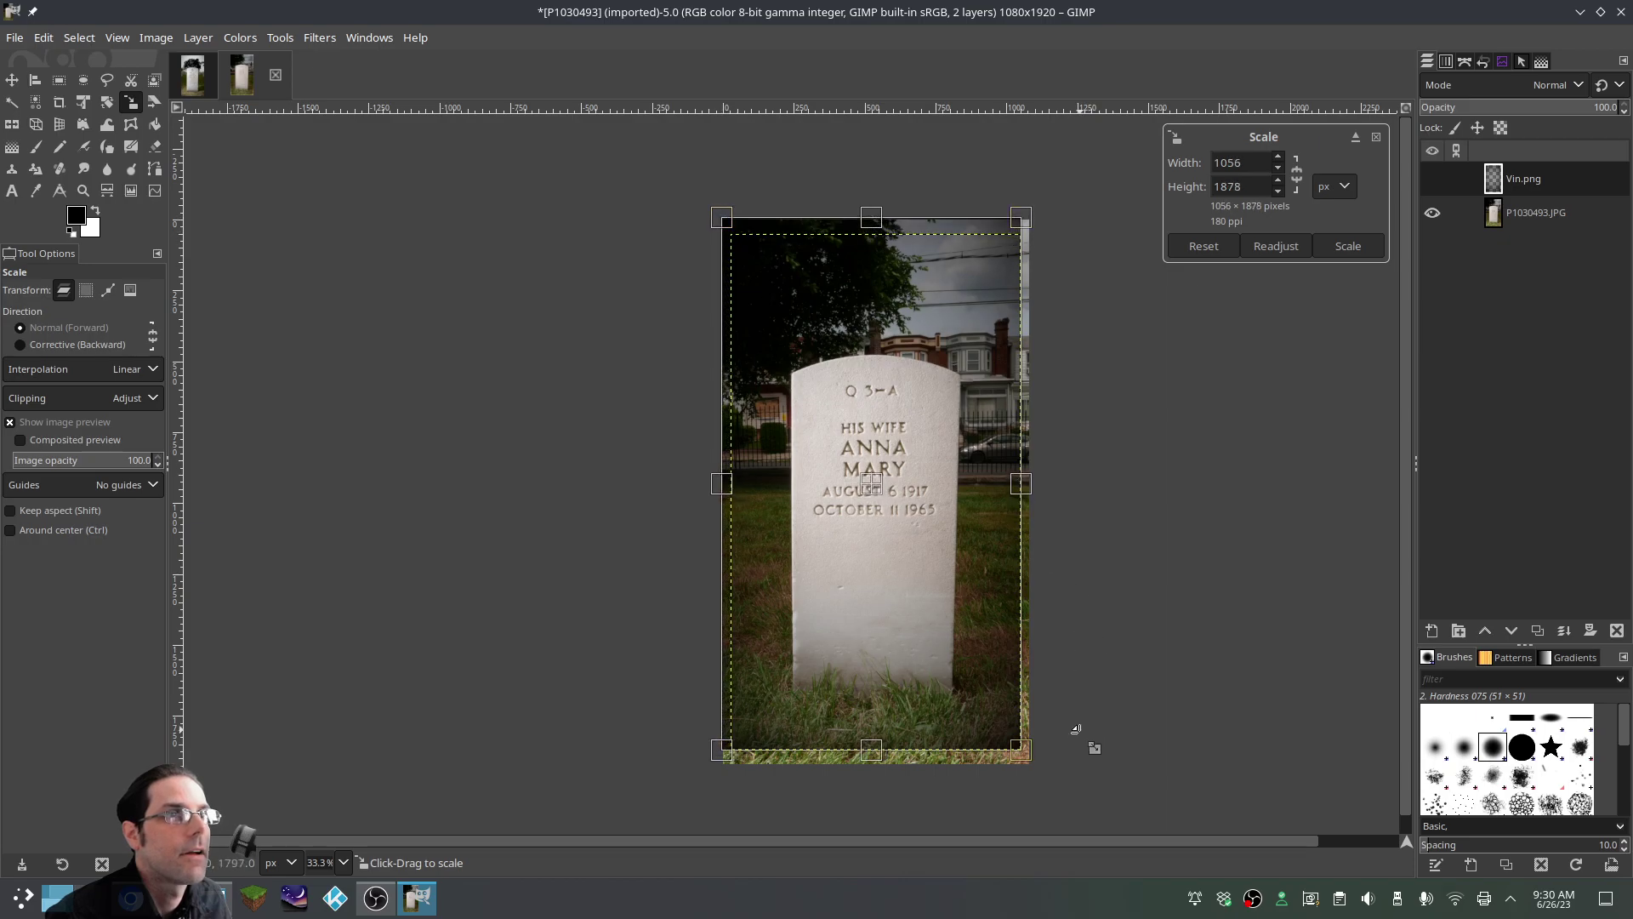
{"action": "mouse_move", "coordinate": [1033, 768]}
{"action": "left_mouse_down"}
{"action": "mouse_move", "coordinate": [1045, 777]}
{"action": "mouse_move", "coordinate": [1031, 766]}
{"action": "left_mouse_up"}
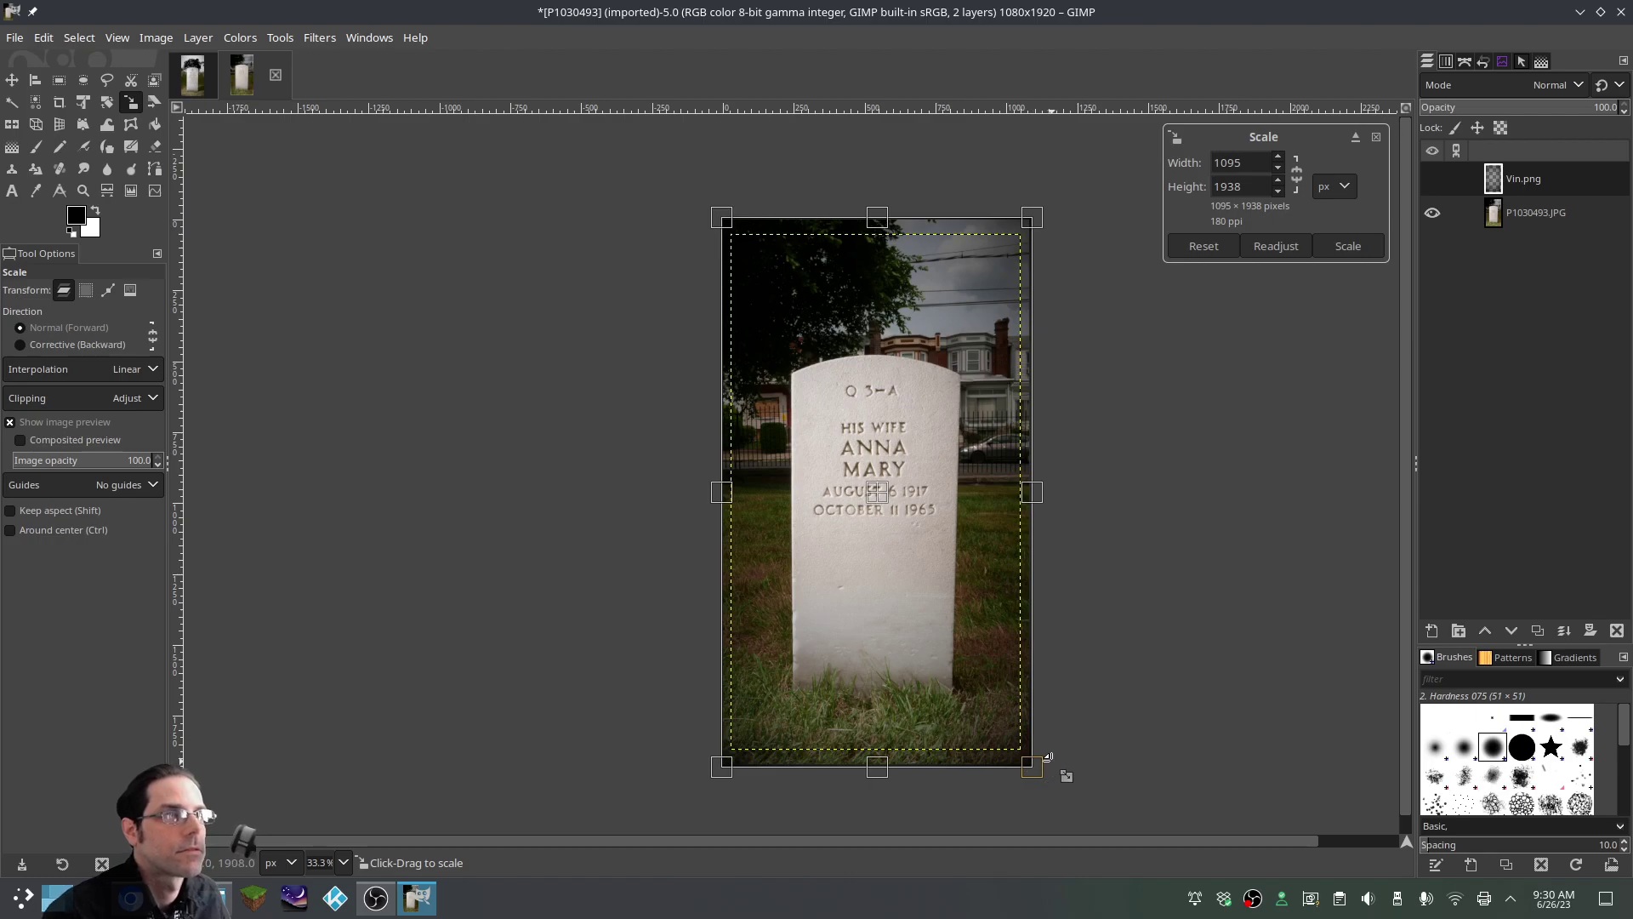
{"action": "key", "text": "Return"}
Compare the photo with and without the vignette, then merge it down
{"action": "left_click", "coordinate": [1435, 181]}
{"action": "left_click", "coordinate": [1435, 181]}
{"action": "left_click", "coordinate": [1434, 181]}
{"action": "left_click", "coordinate": [1434, 181]}
{"action": "left_click", "coordinate": [1434, 181]}
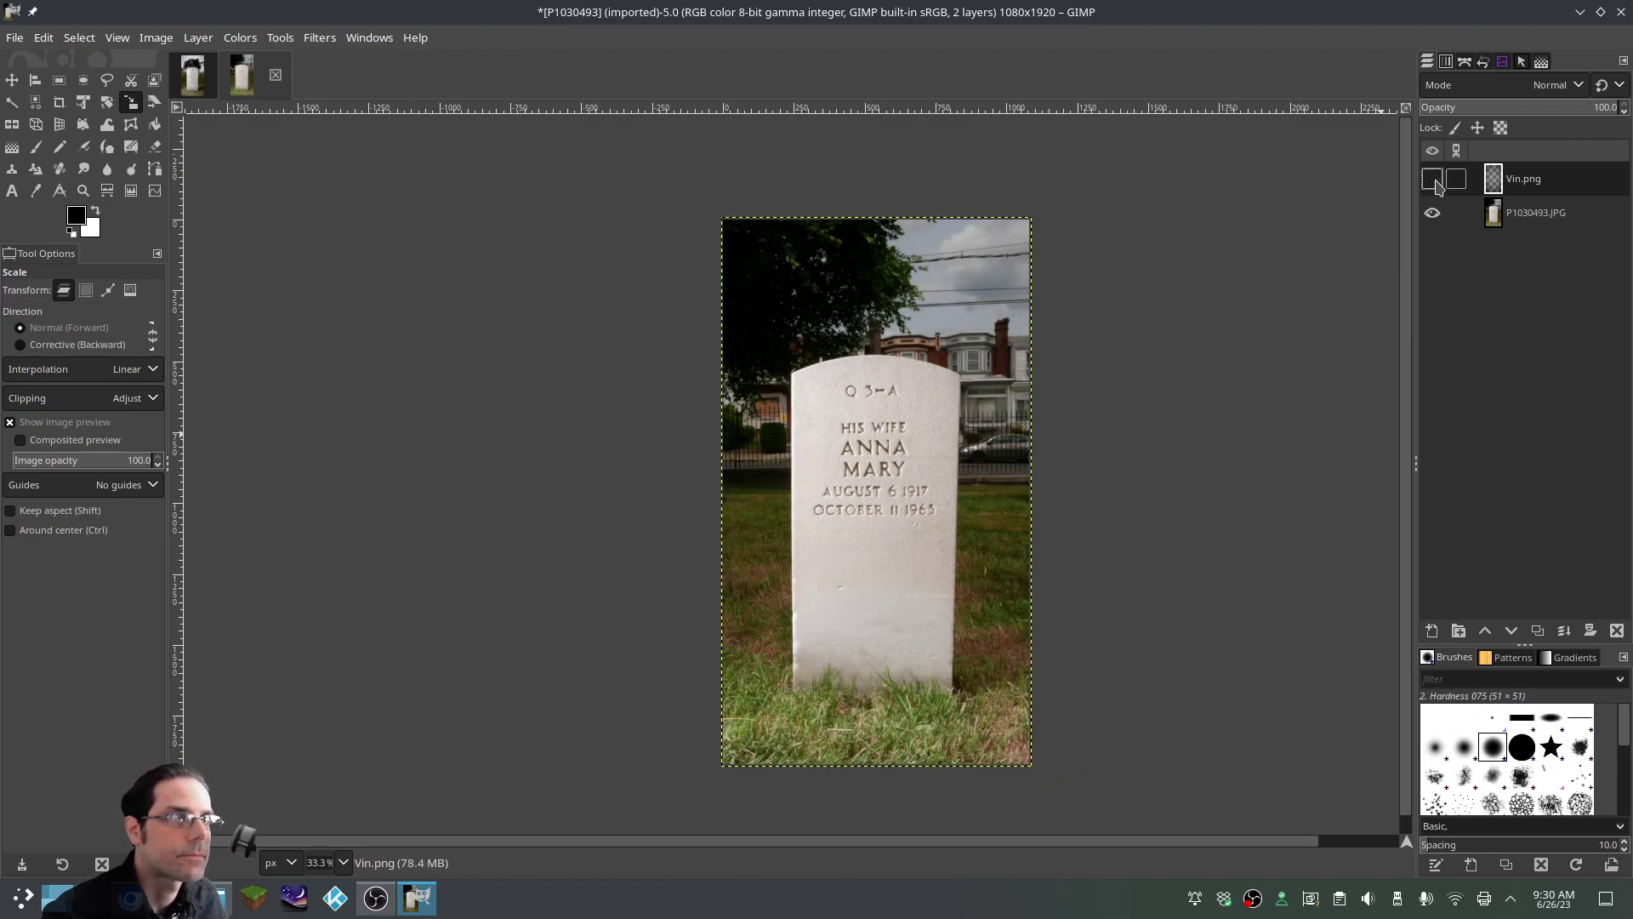
{"action": "left_click", "coordinate": [1434, 181]}
{"action": "left_click", "coordinate": [1435, 182]}
{"action": "left_click", "coordinate": [1434, 181]}
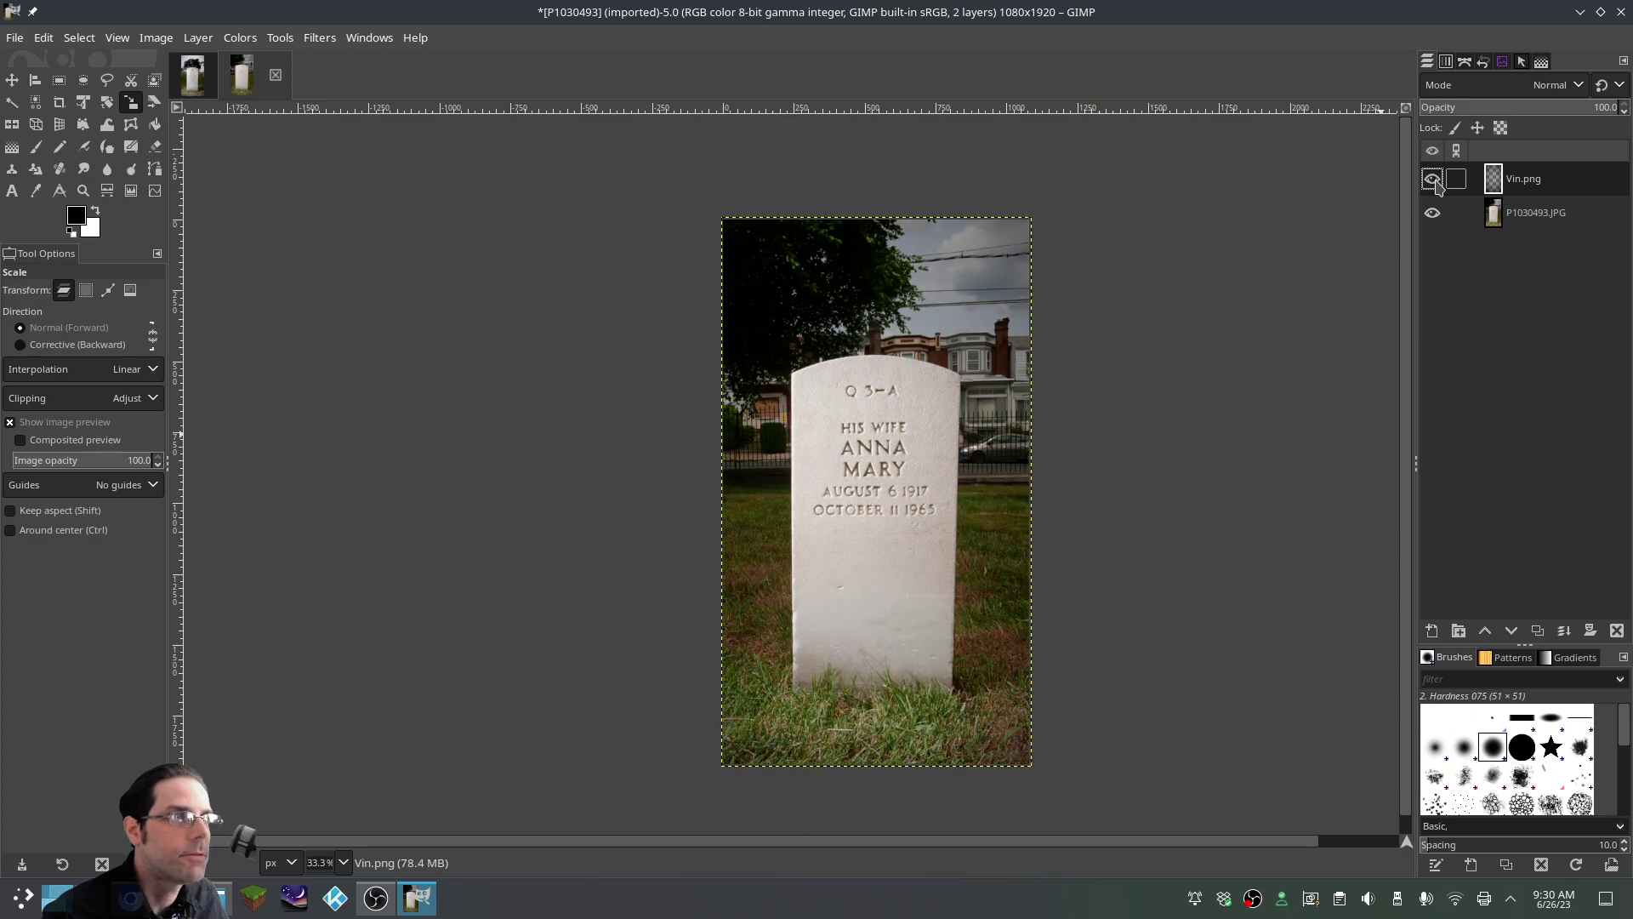
{"action": "right_click", "coordinate": [1522, 182]}
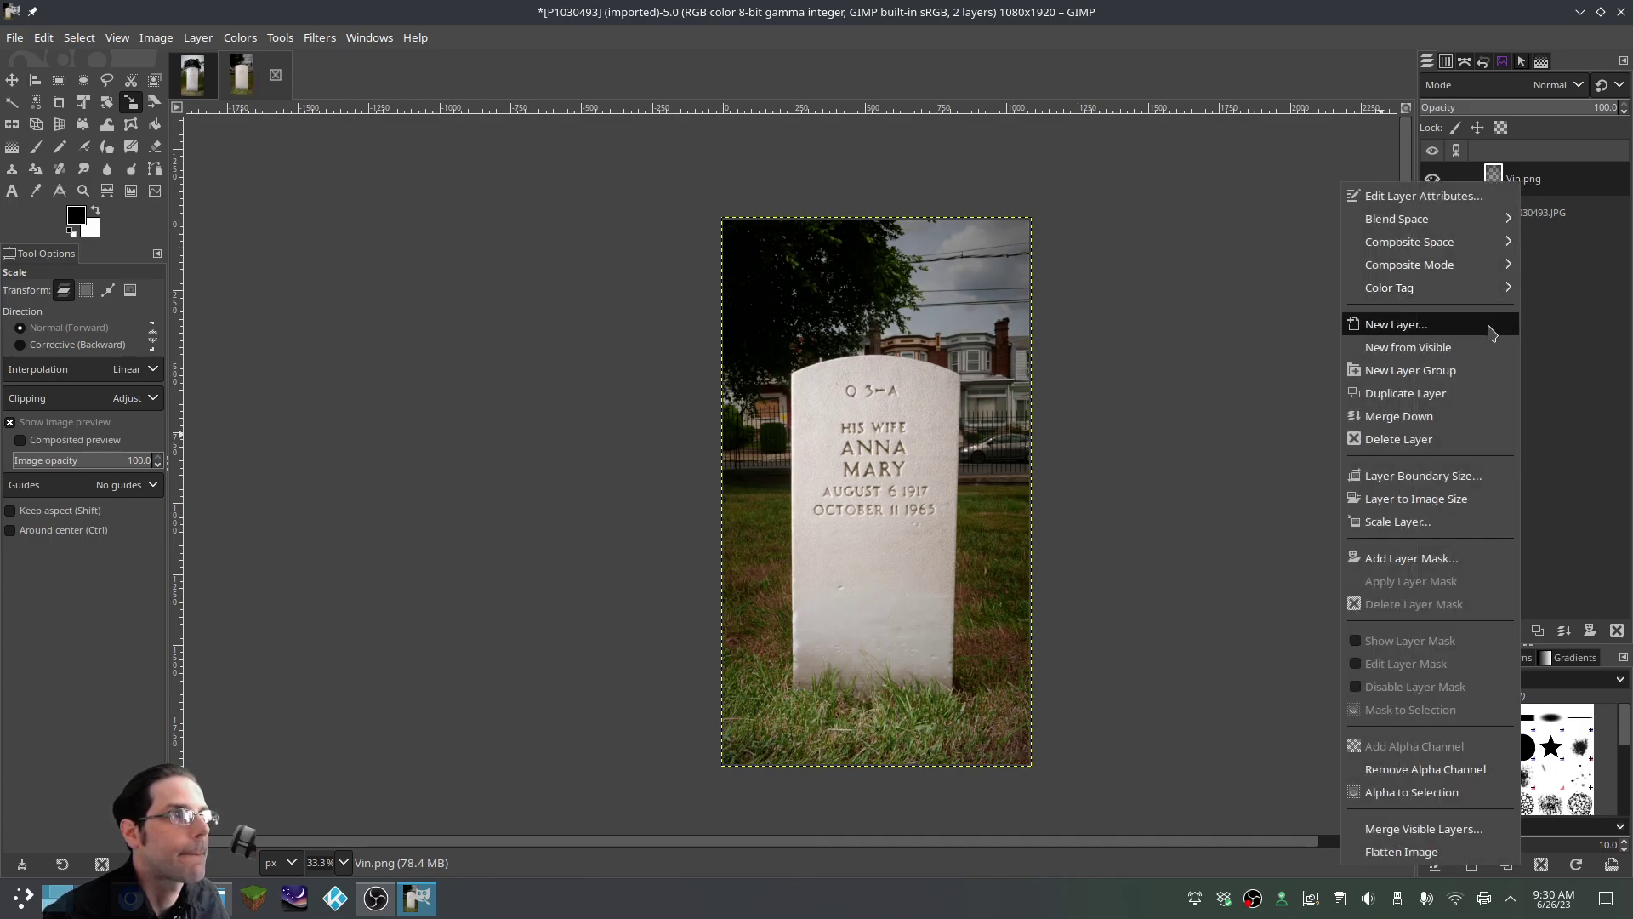
{"action": "left_click", "coordinate": [1446, 416]}
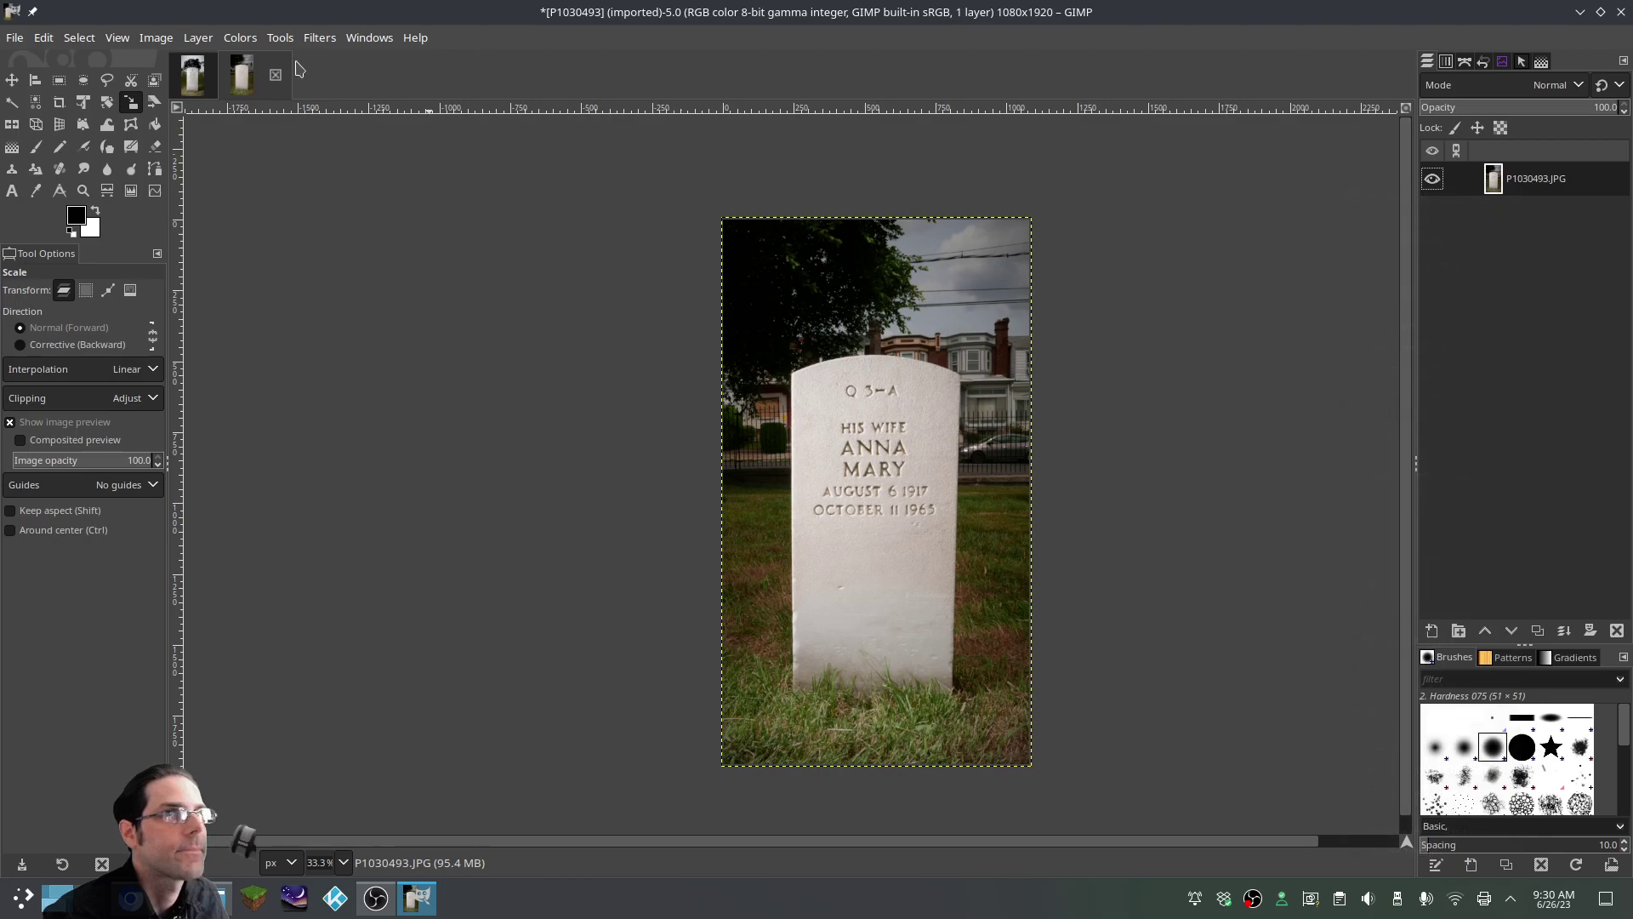
Balance the headstone photo's tones with Levels' Auto Input Levels
{"action": "left_click", "coordinate": [241, 38]}
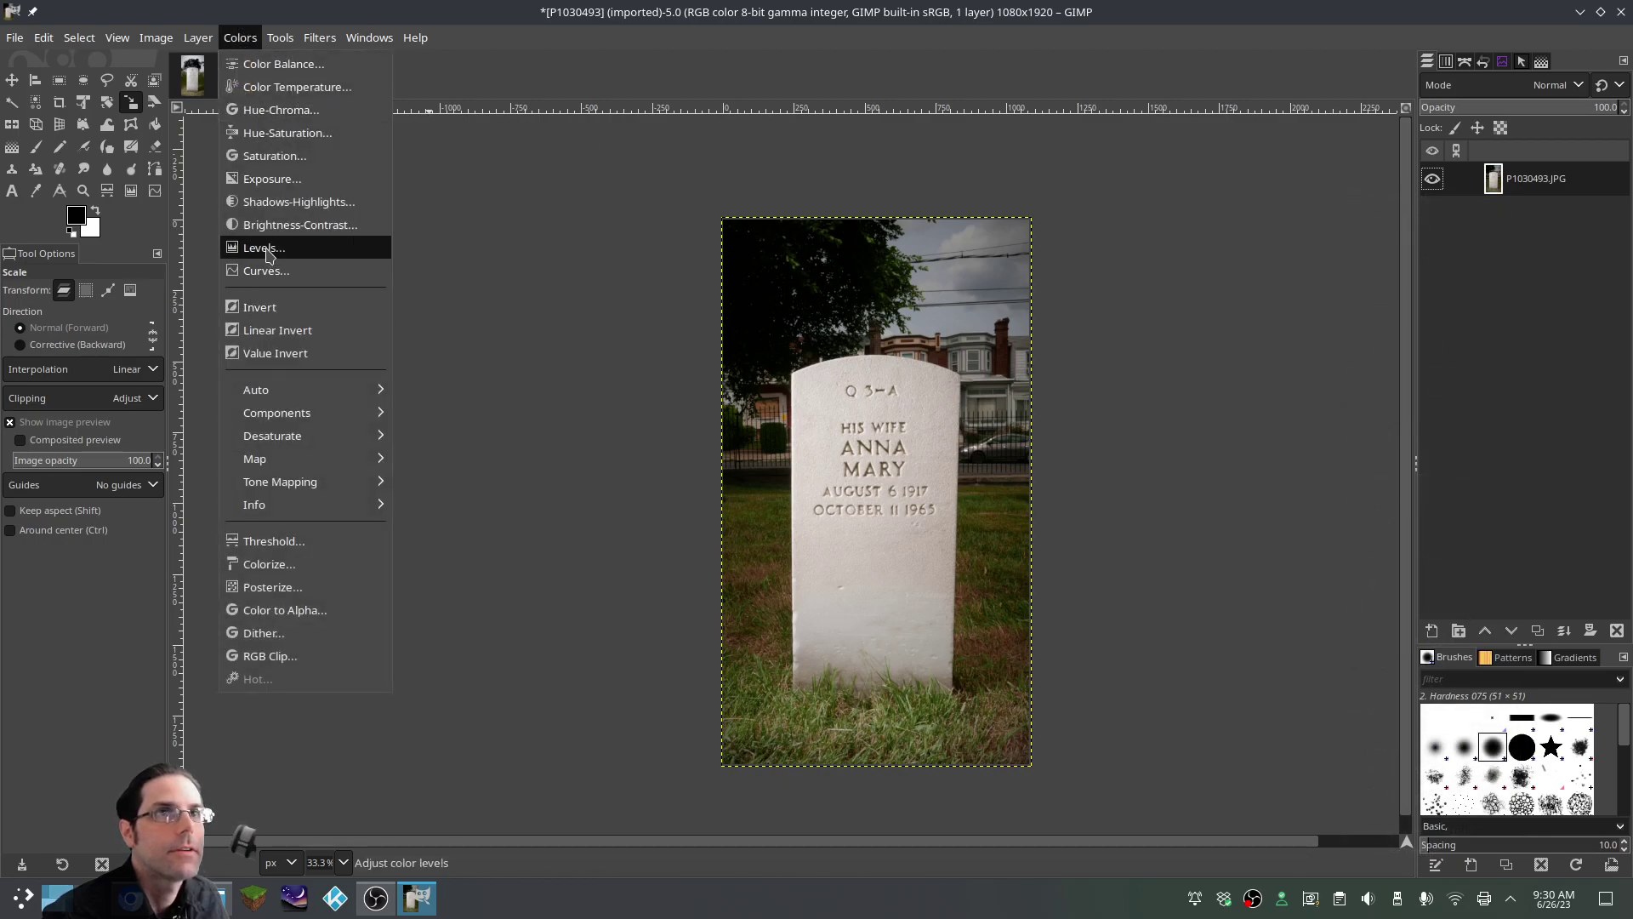
{"action": "left_click", "coordinate": [267, 255]}
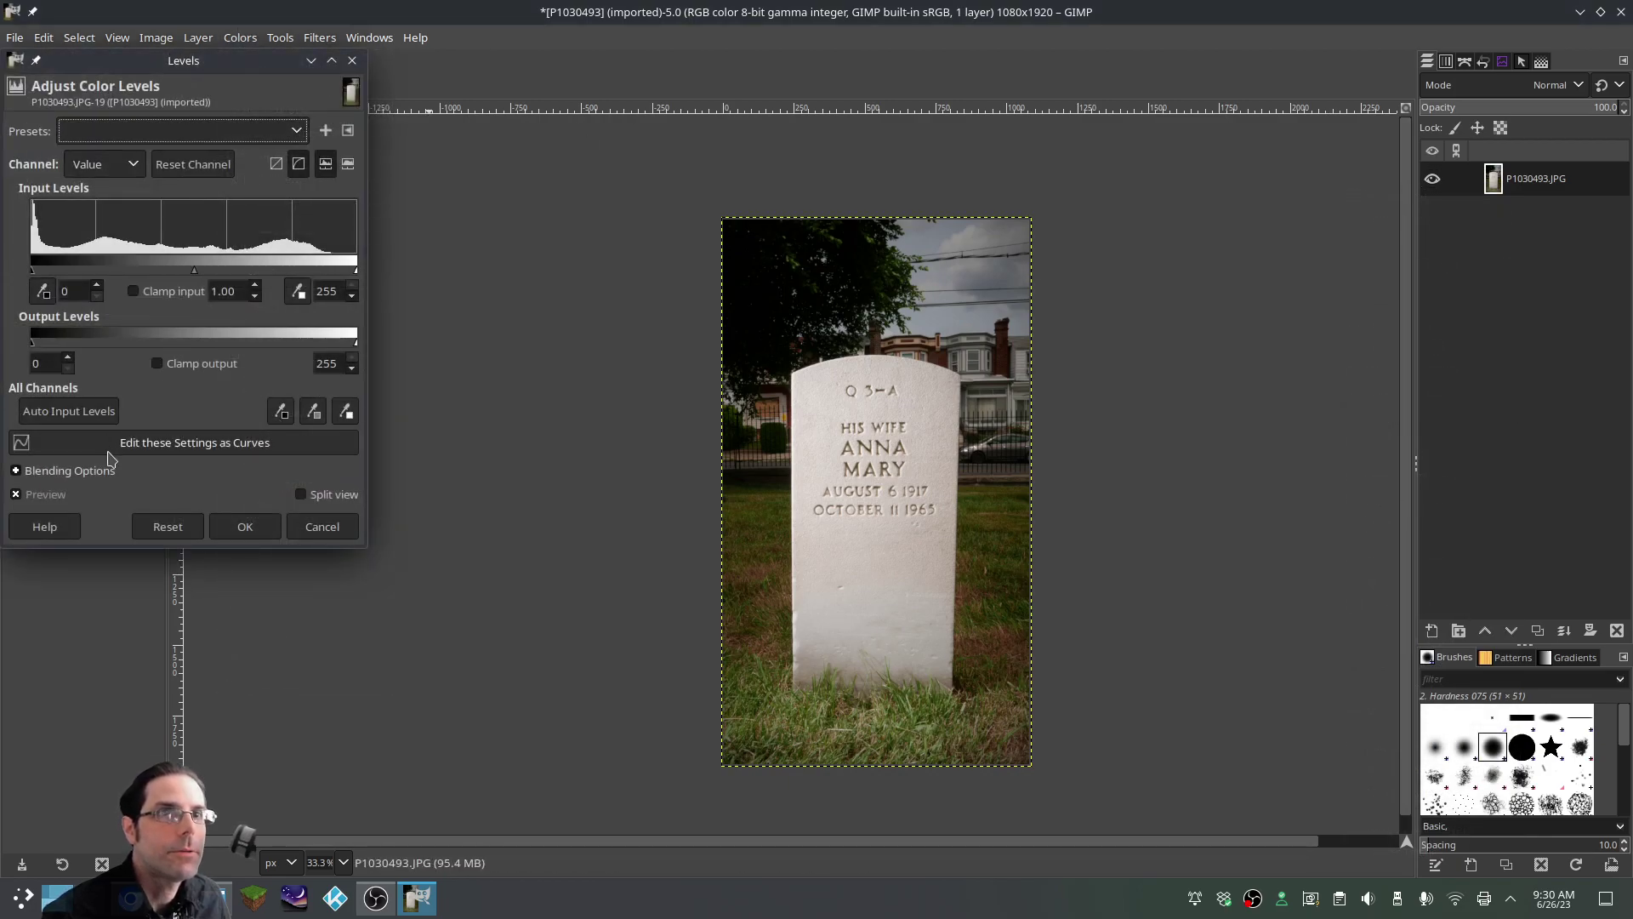
{"action": "left_click", "coordinate": [93, 416]}
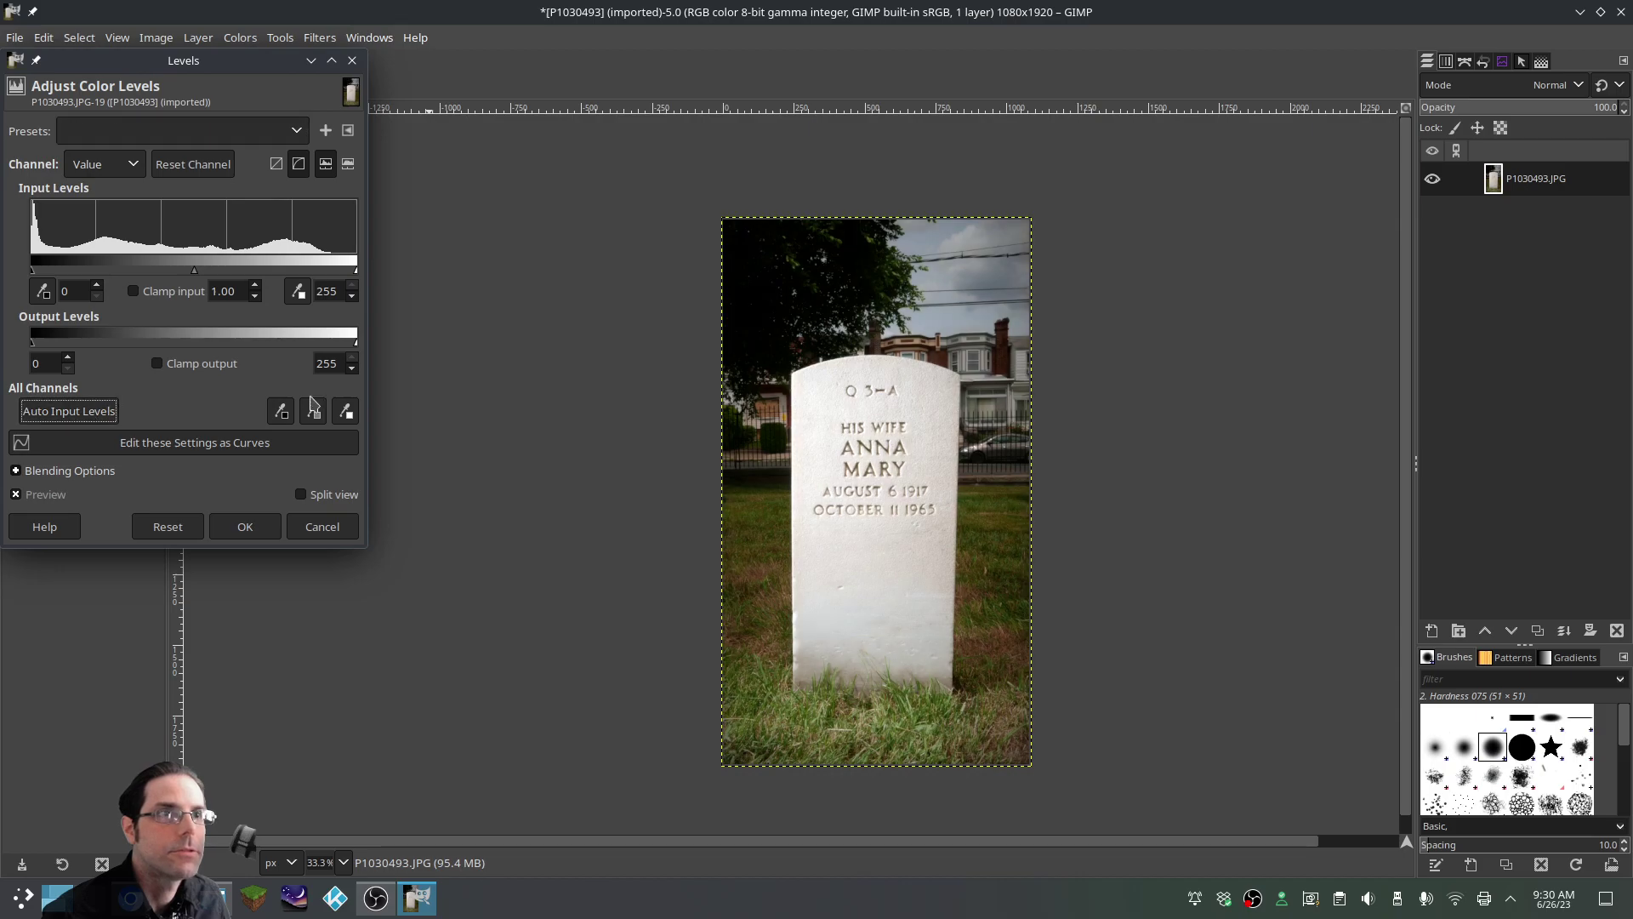
{"action": "left_click", "coordinate": [246, 525]}
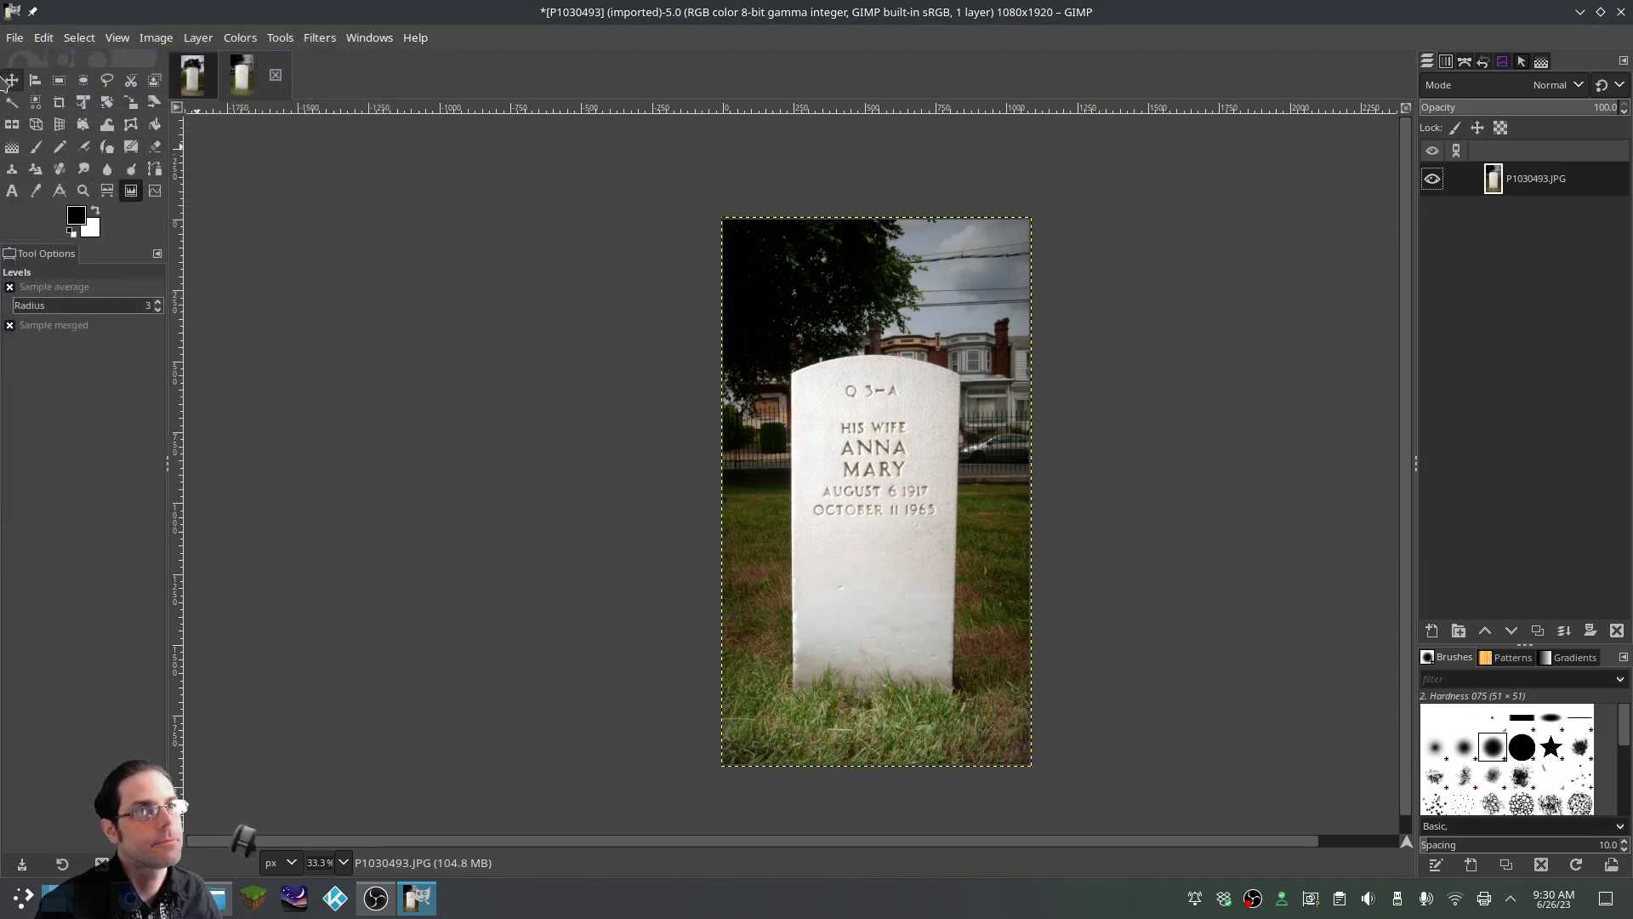
Export the finished picture as 2.JPG, accepting the JPEG settings
{"action": "left_click", "coordinate": [14, 38]}
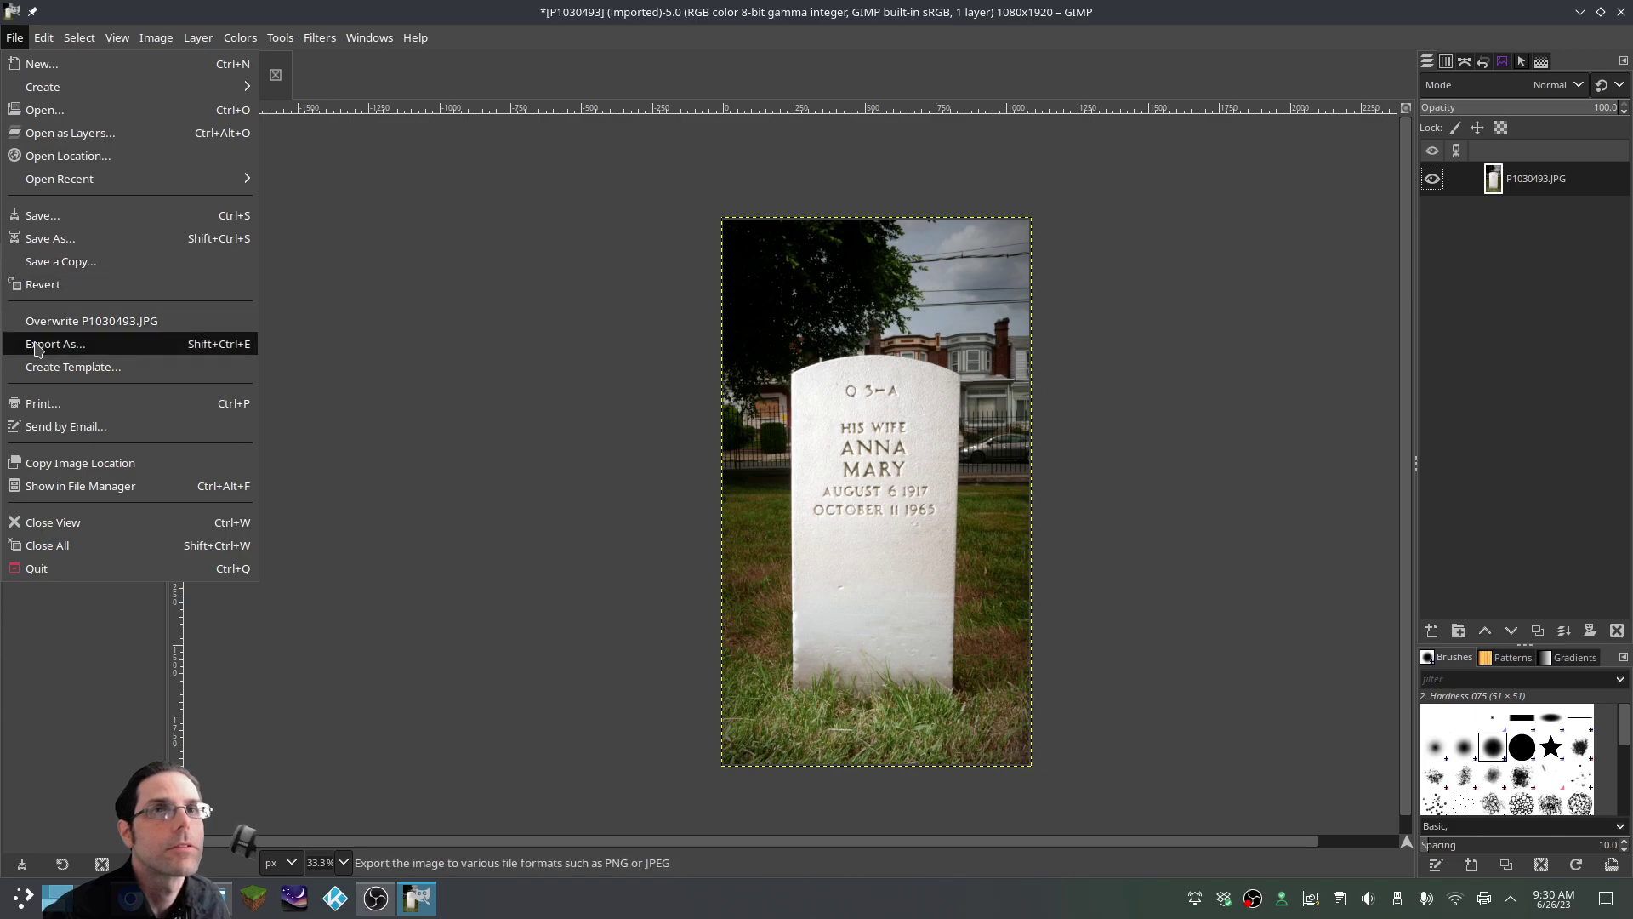
{"action": "left_click", "coordinate": [39, 343]}
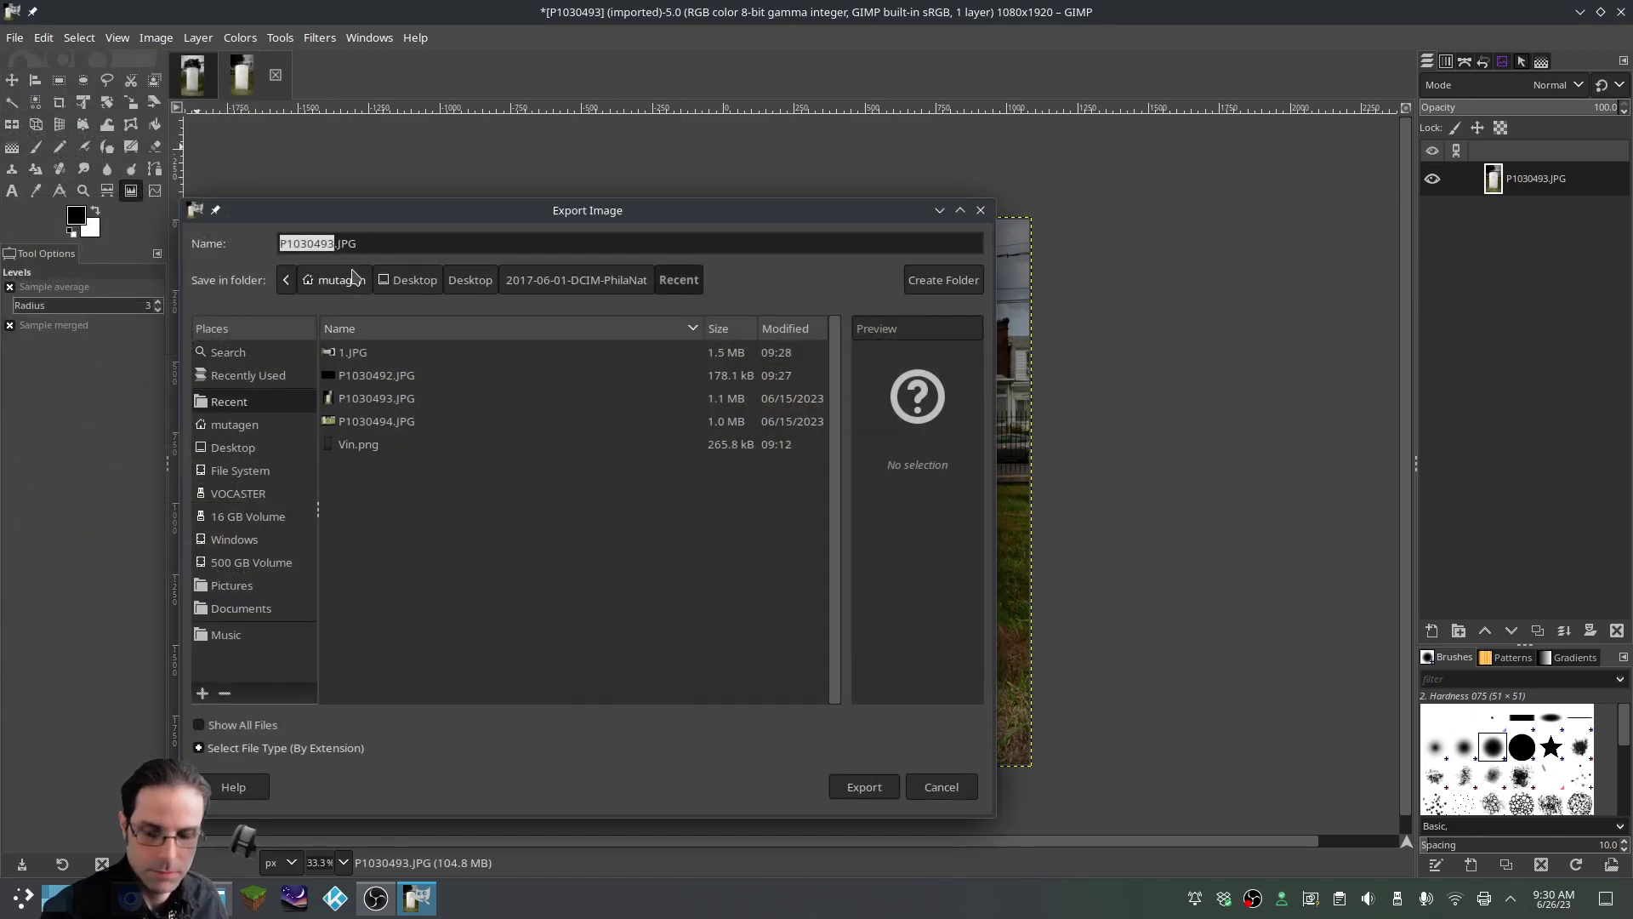
{"action": "type", "text": "1"}
{"action": "left_click", "coordinate": [862, 787]}
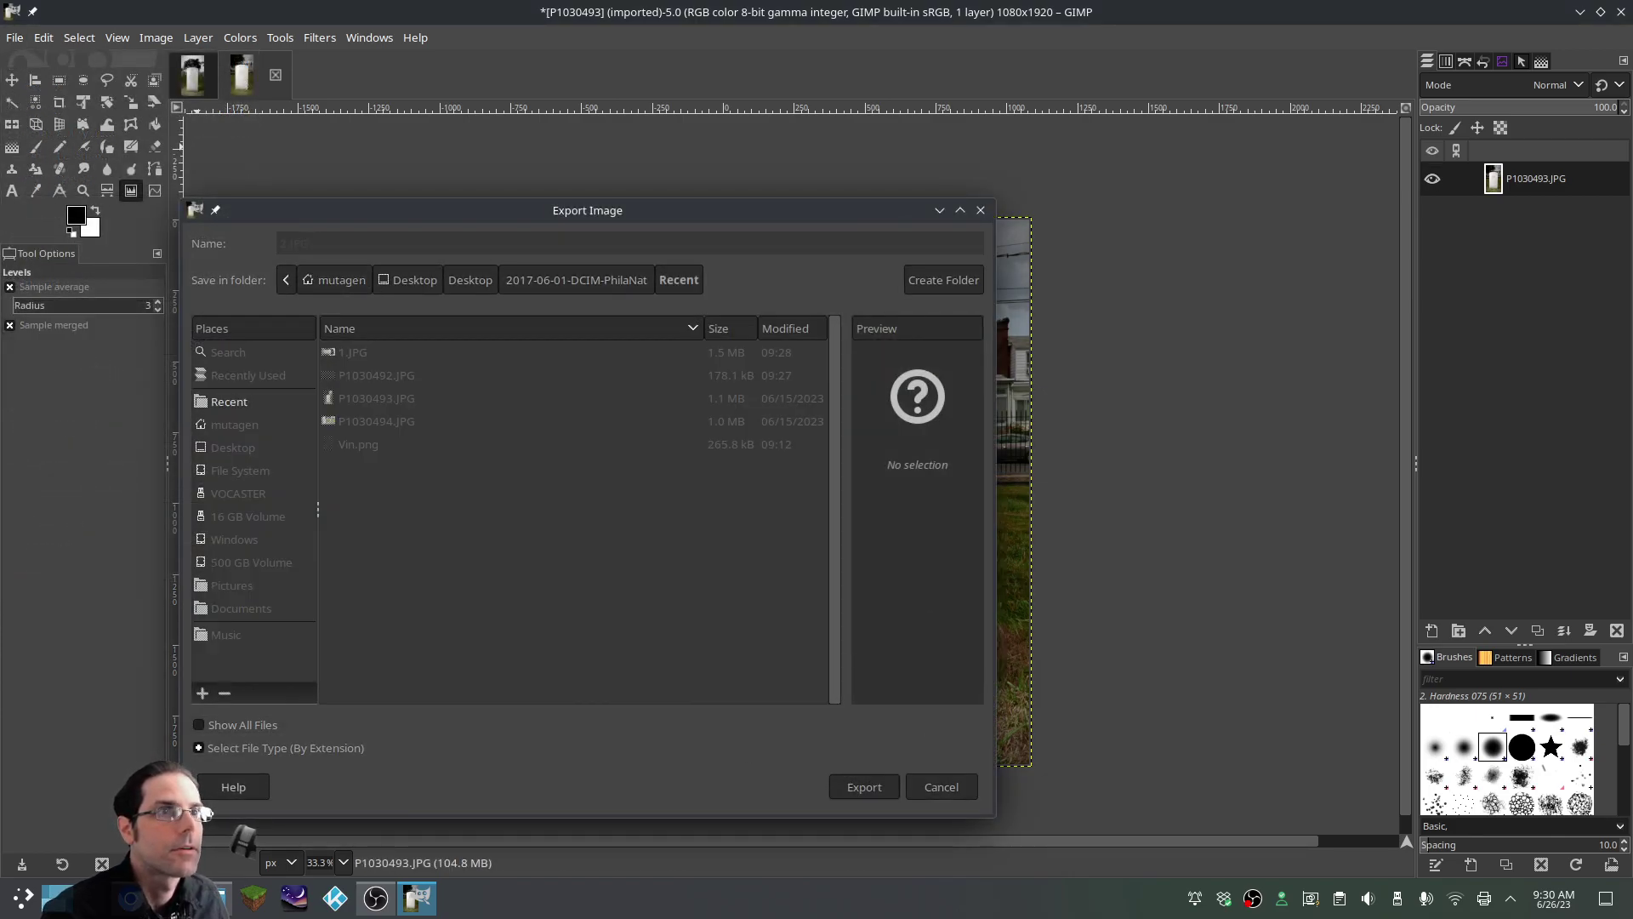
{"action": "left_click", "coordinate": [582, 719]}
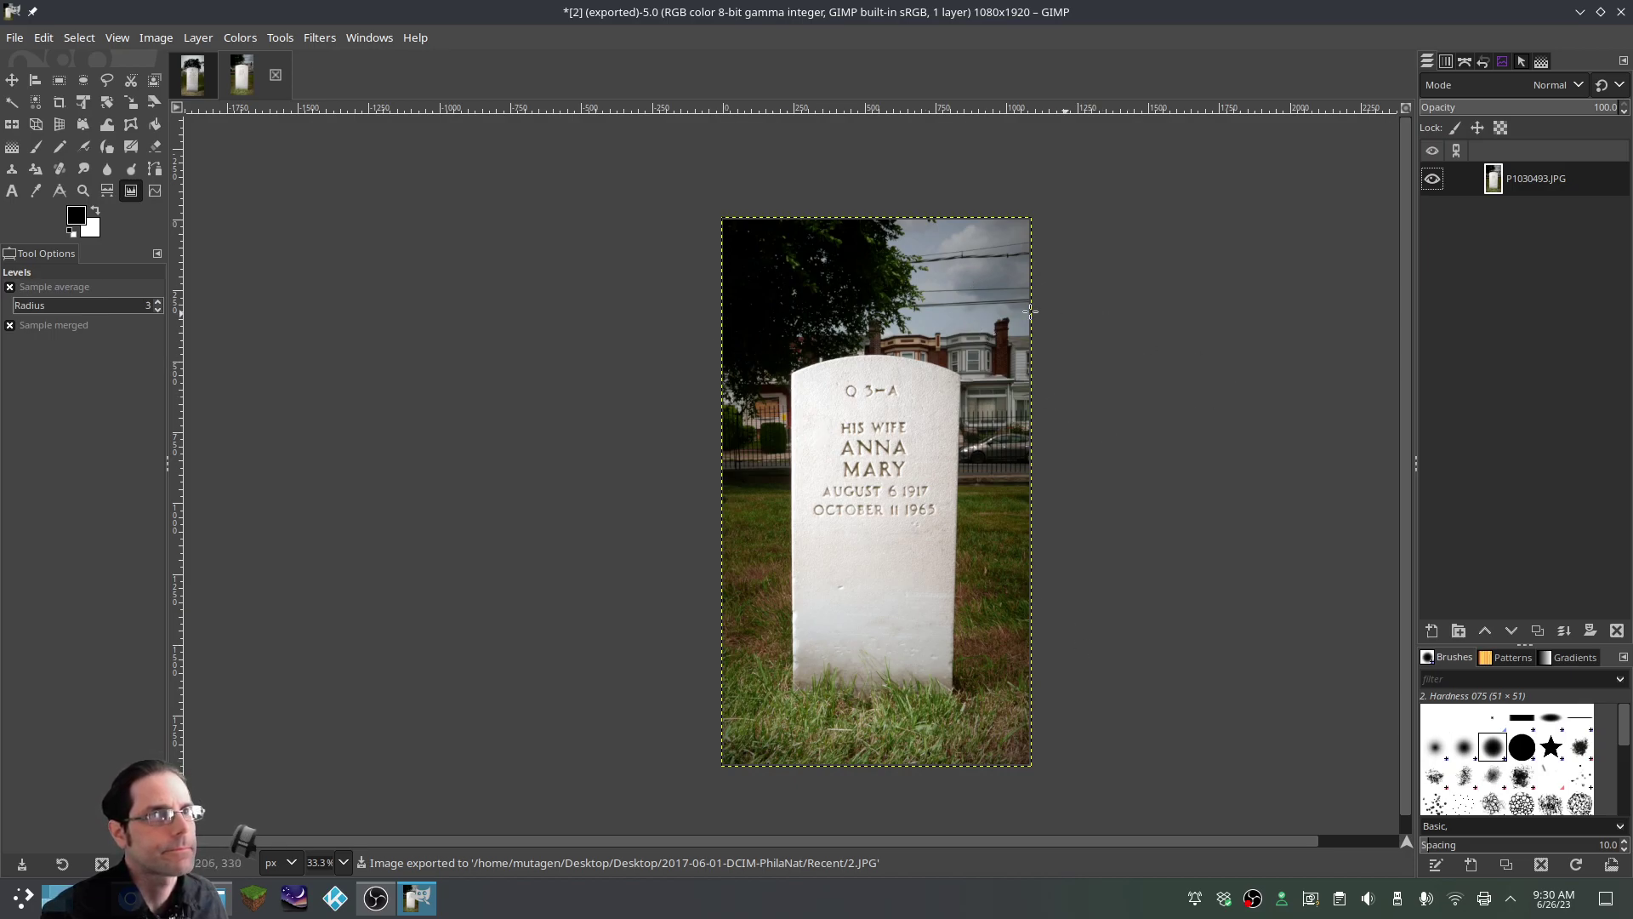
{"action": "left_click", "coordinate": [17, 37]}
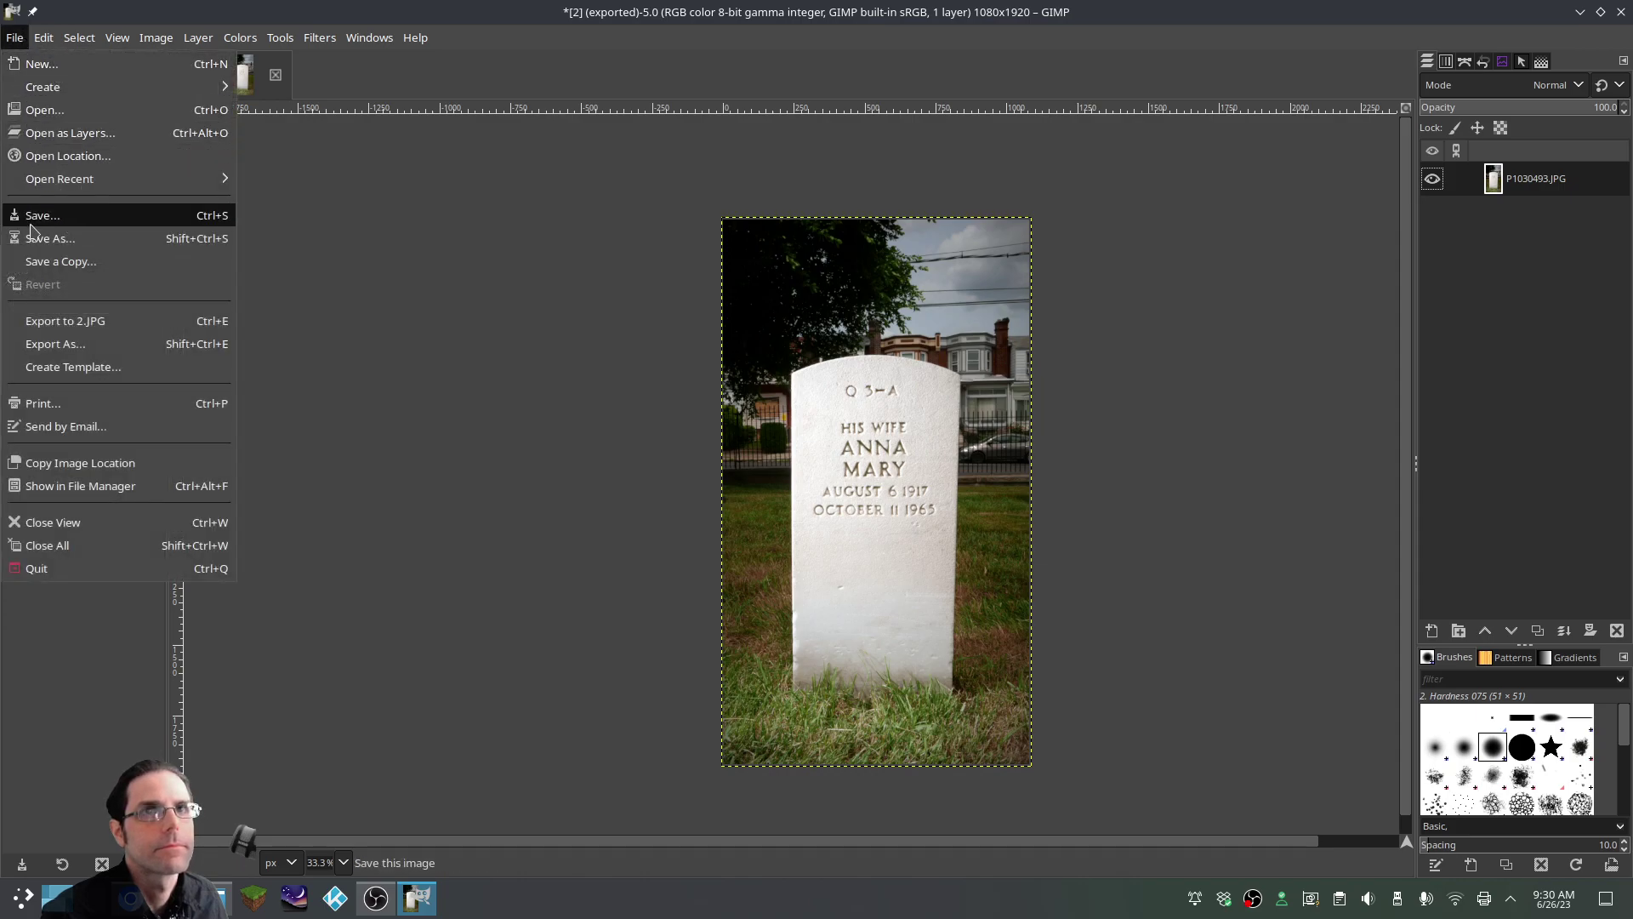
Open the landscape cemetery photo P1030494.JPG (1920×1080) in GIMP
{"action": "left_click", "coordinate": [45, 110]}
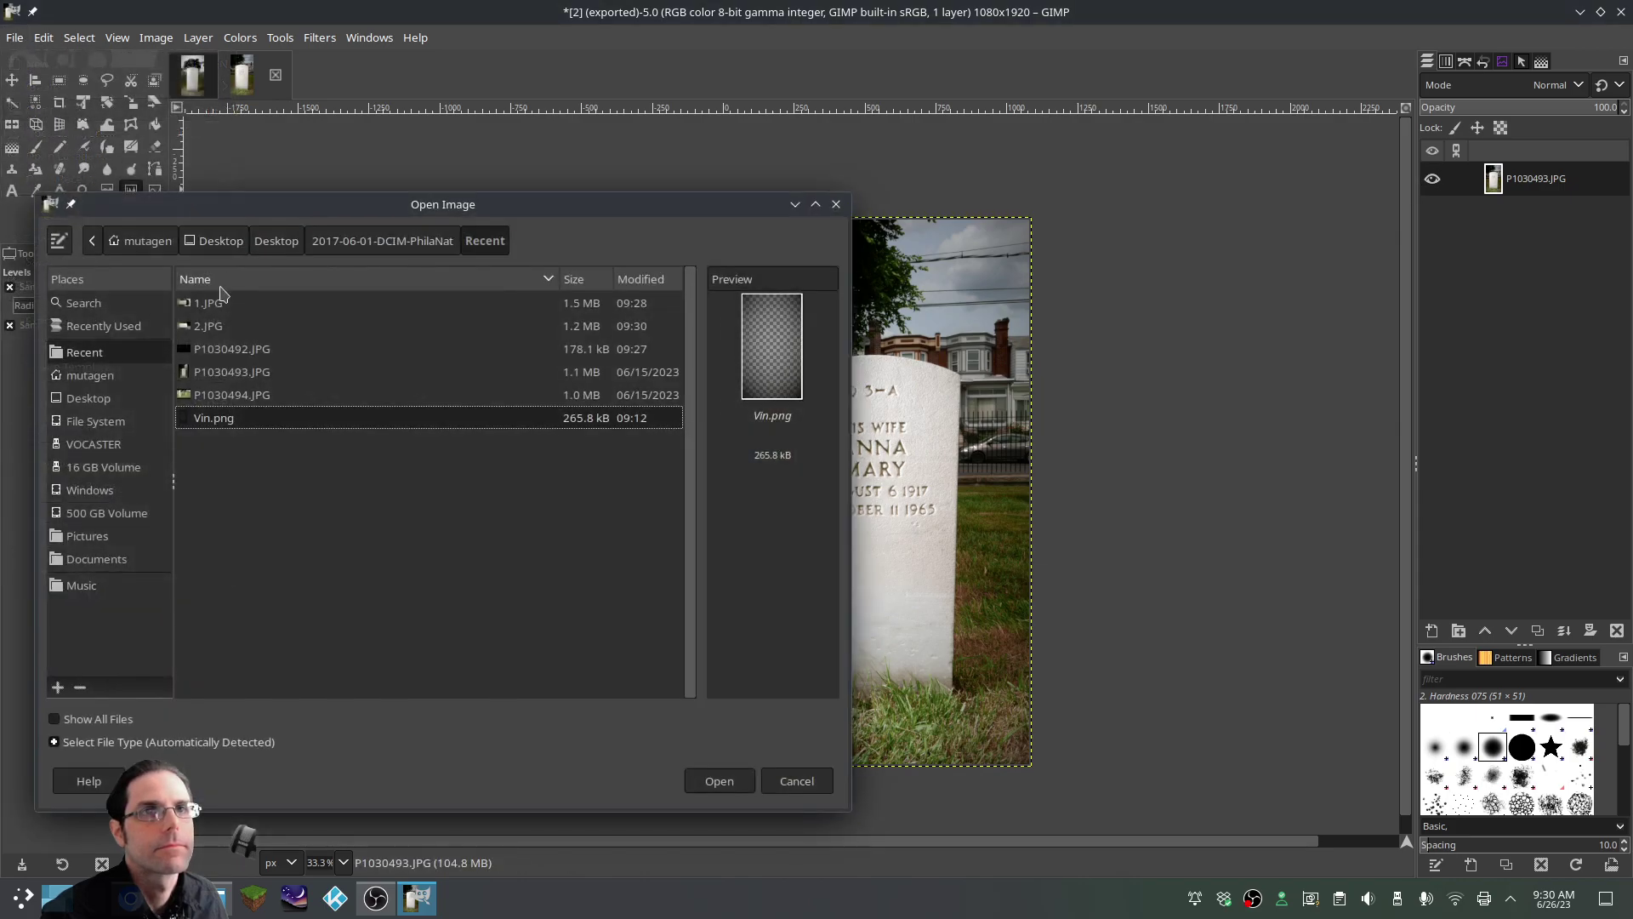
{"action": "left_click", "coordinate": [228, 395]}
{"action": "left_click", "coordinate": [732, 788]}
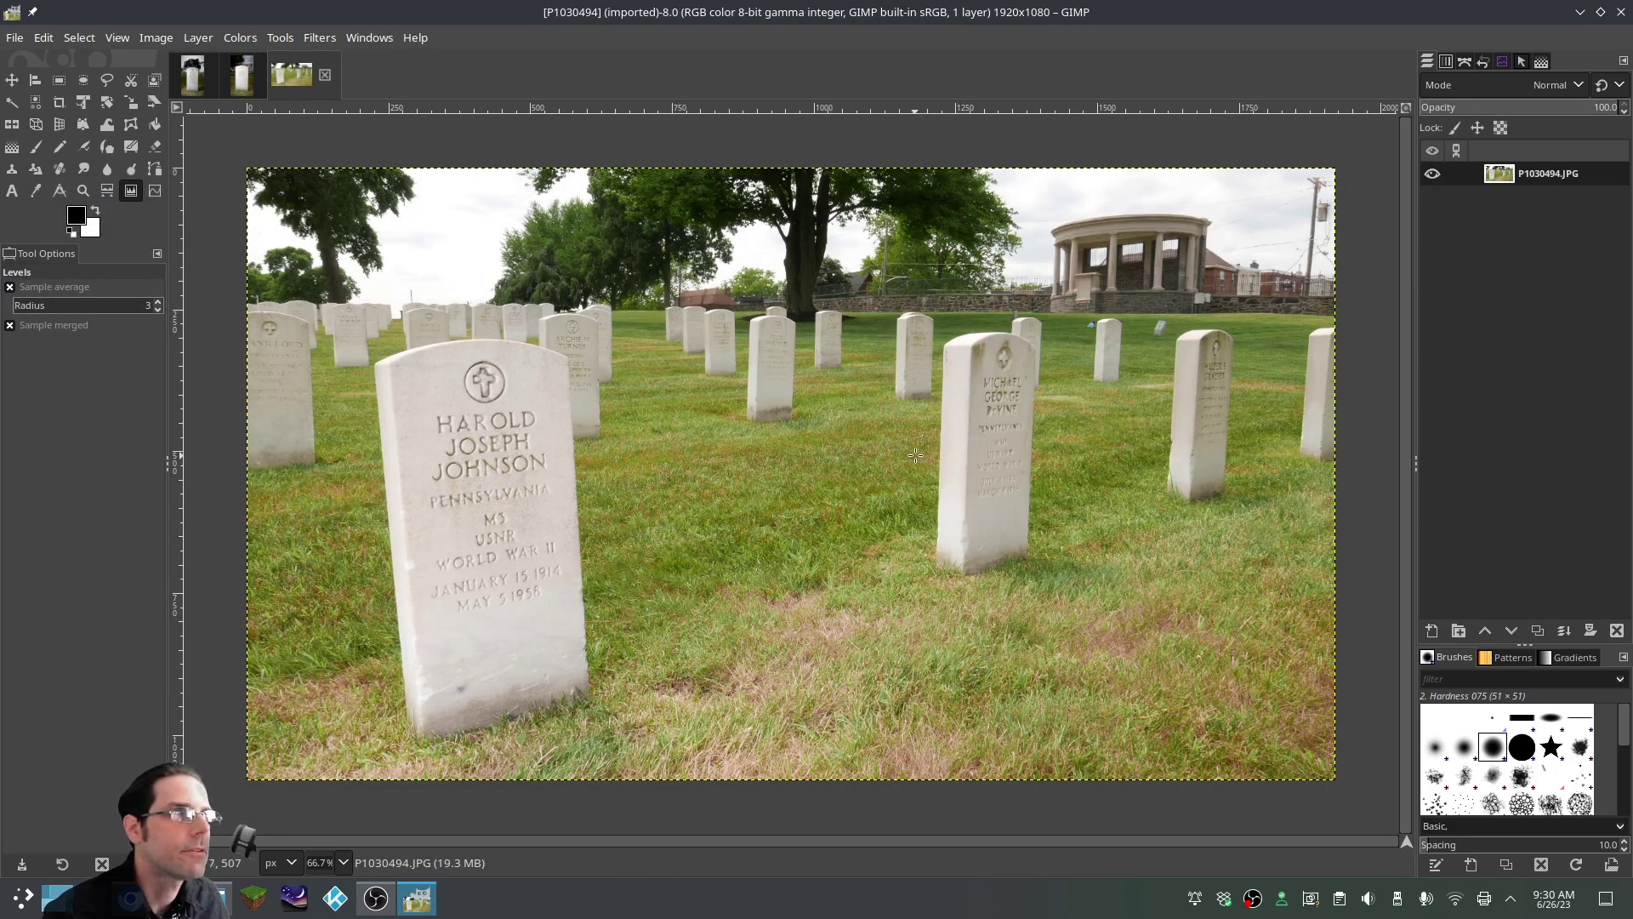
{"action": "scroll", "coordinate": [943, 443], "scroll_direction": "down", "scroll_amount": 2}
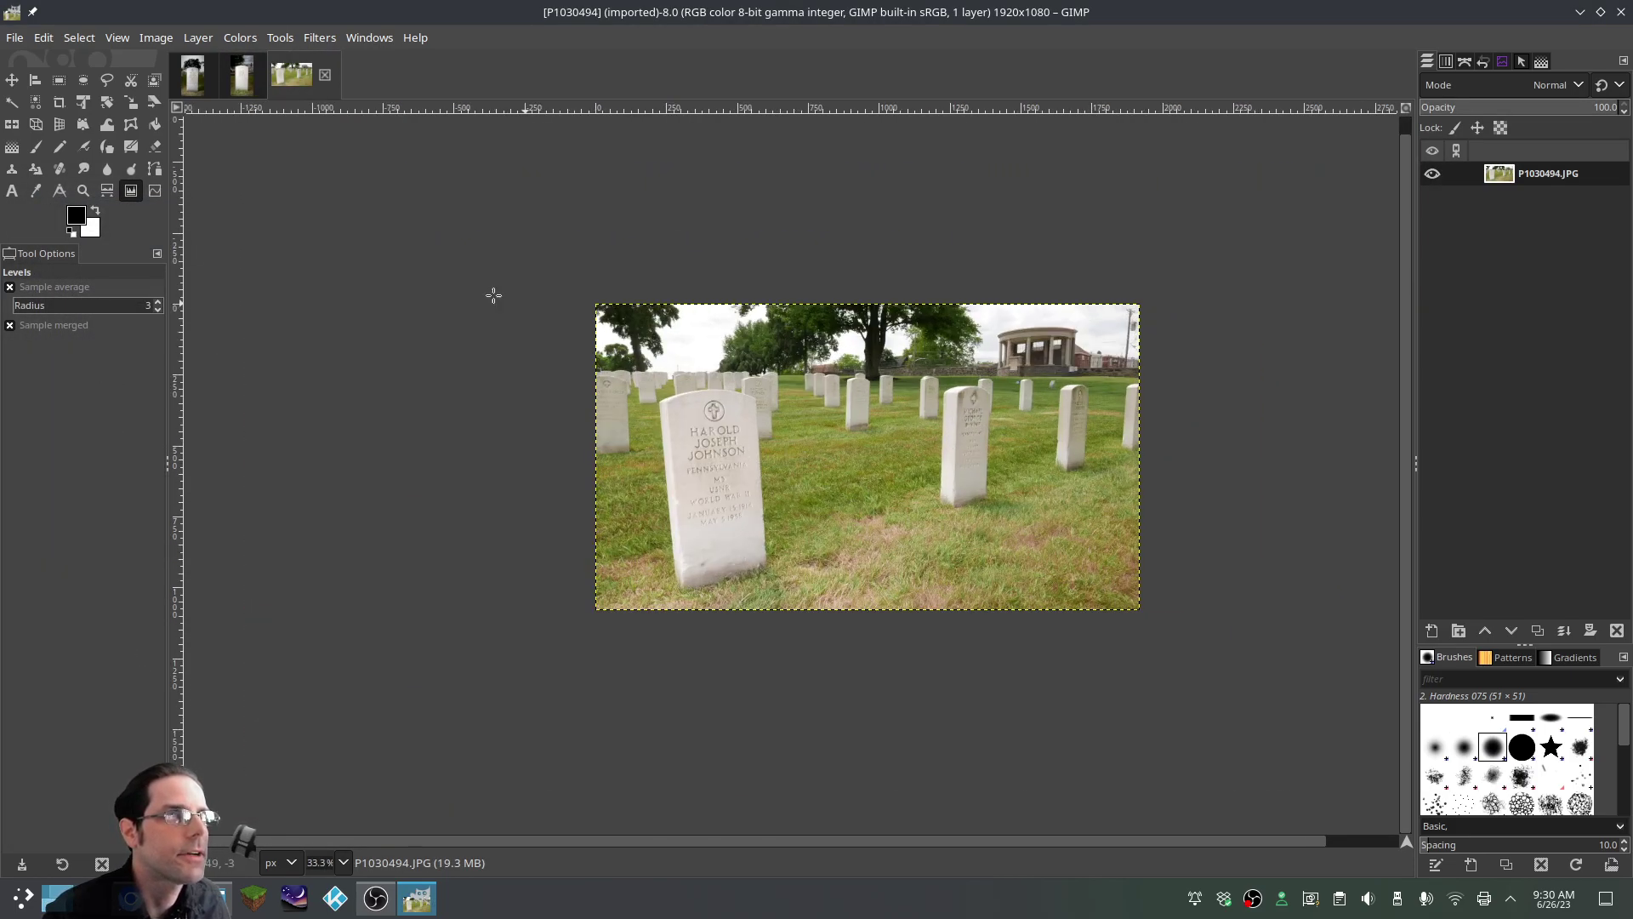
{"action": "scroll", "coordinate": [899, 487], "scroll_direction": "up", "scroll_amount": 2}
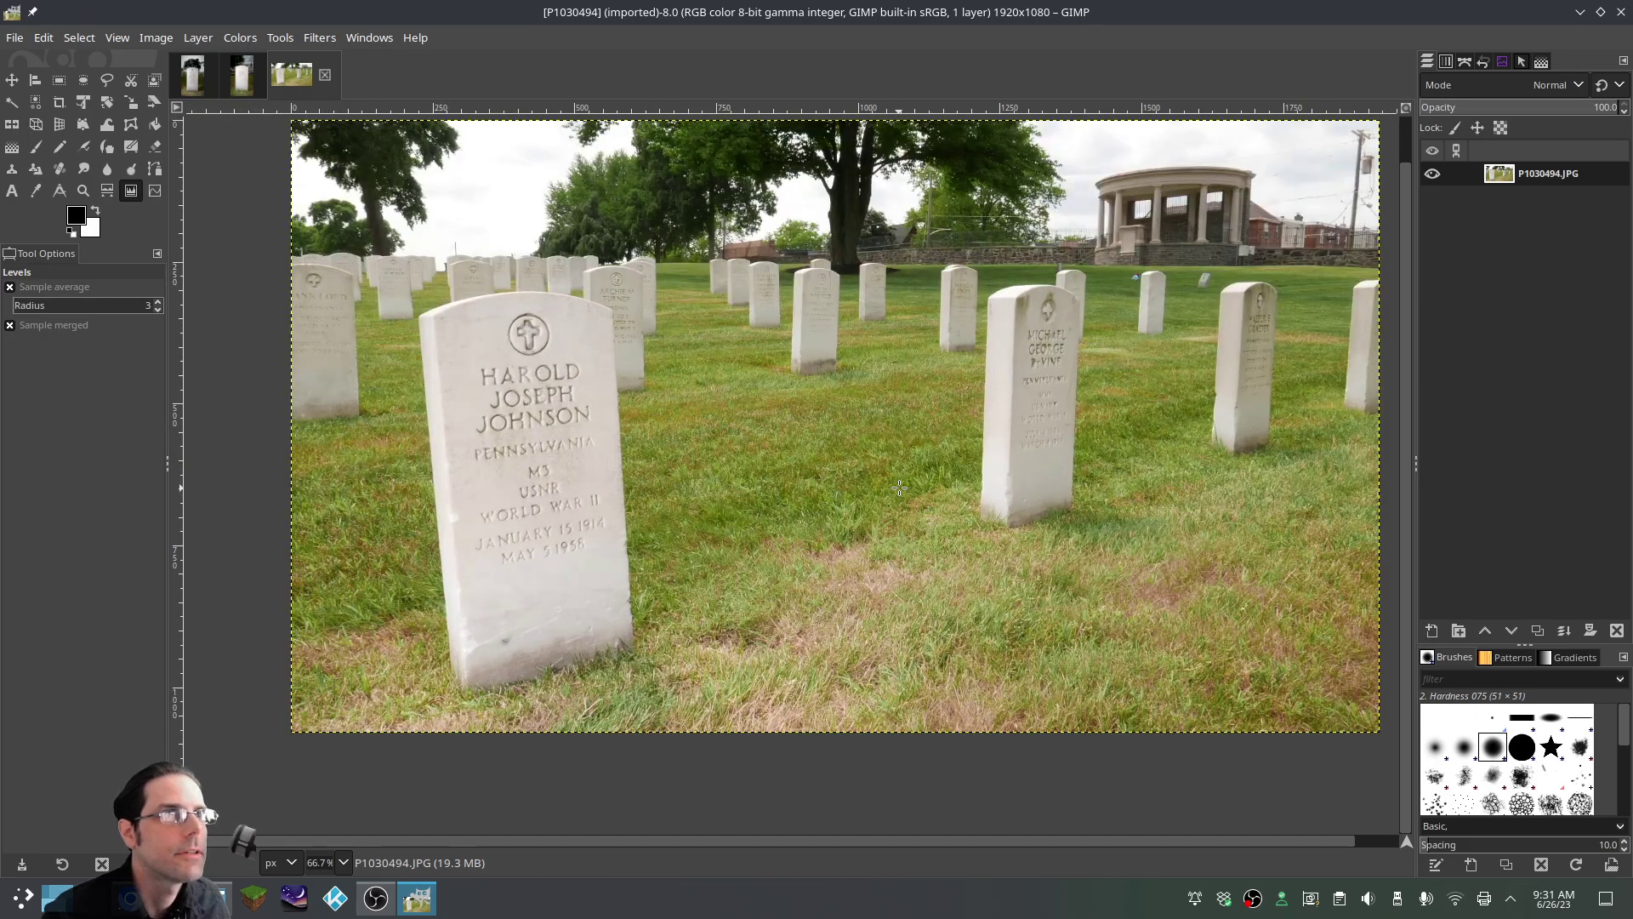
{"action": "scroll", "coordinate": [901, 471], "scroll_direction": "down", "scroll_amount": 1}
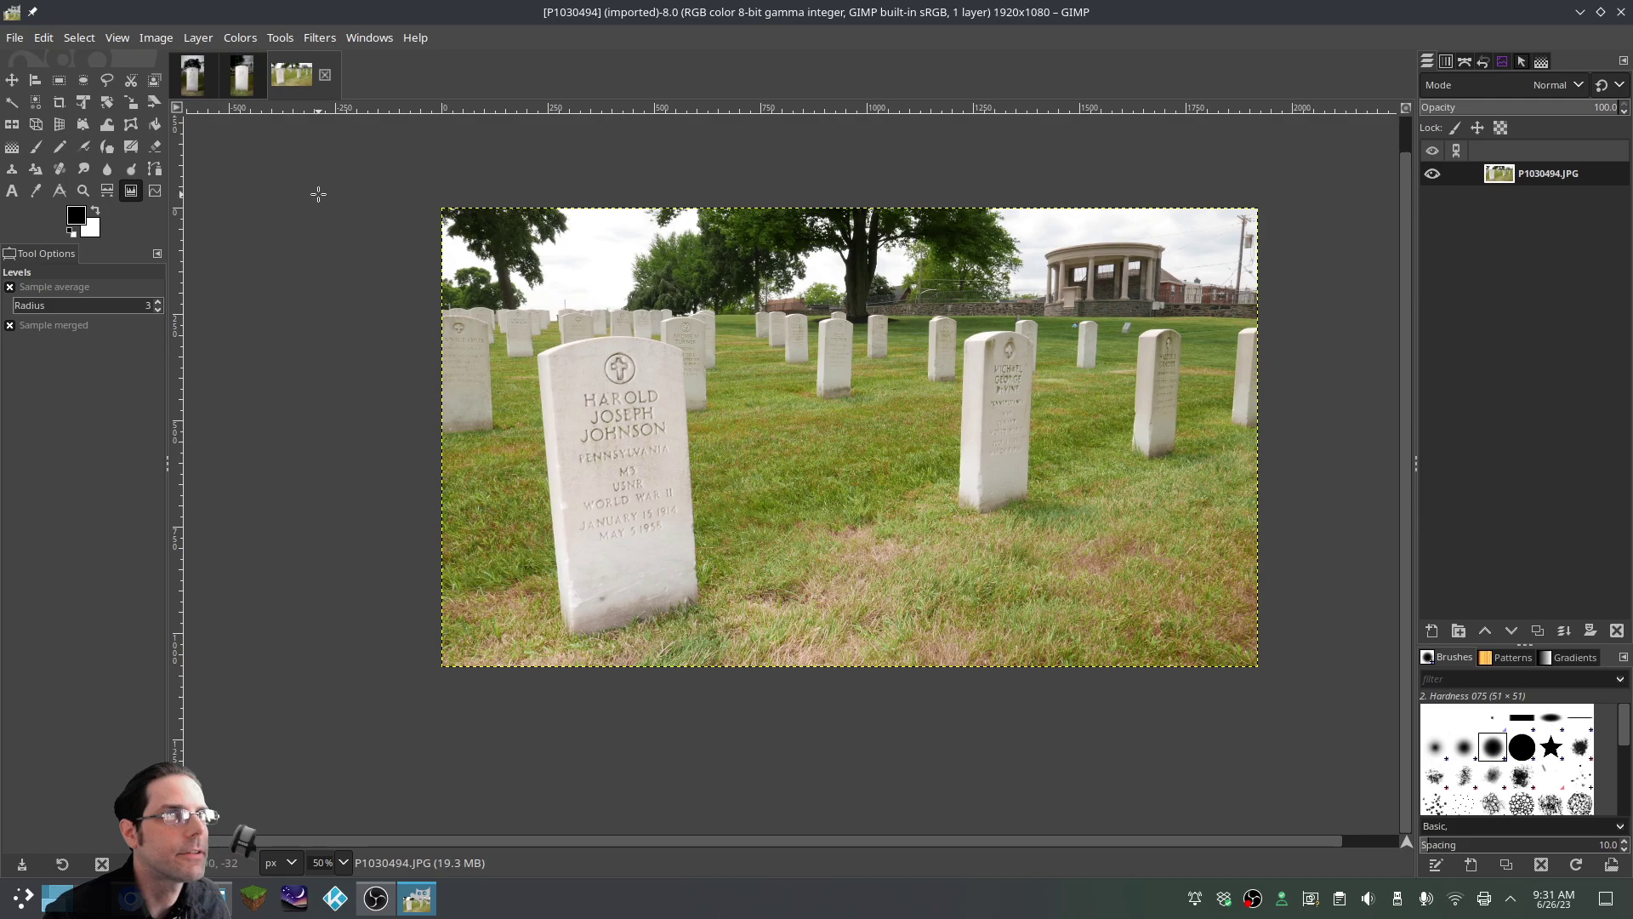
Cancel a second Open Image window and bring up the Open Image as Layers dialog
{"action": "left_click", "coordinate": [16, 38]}
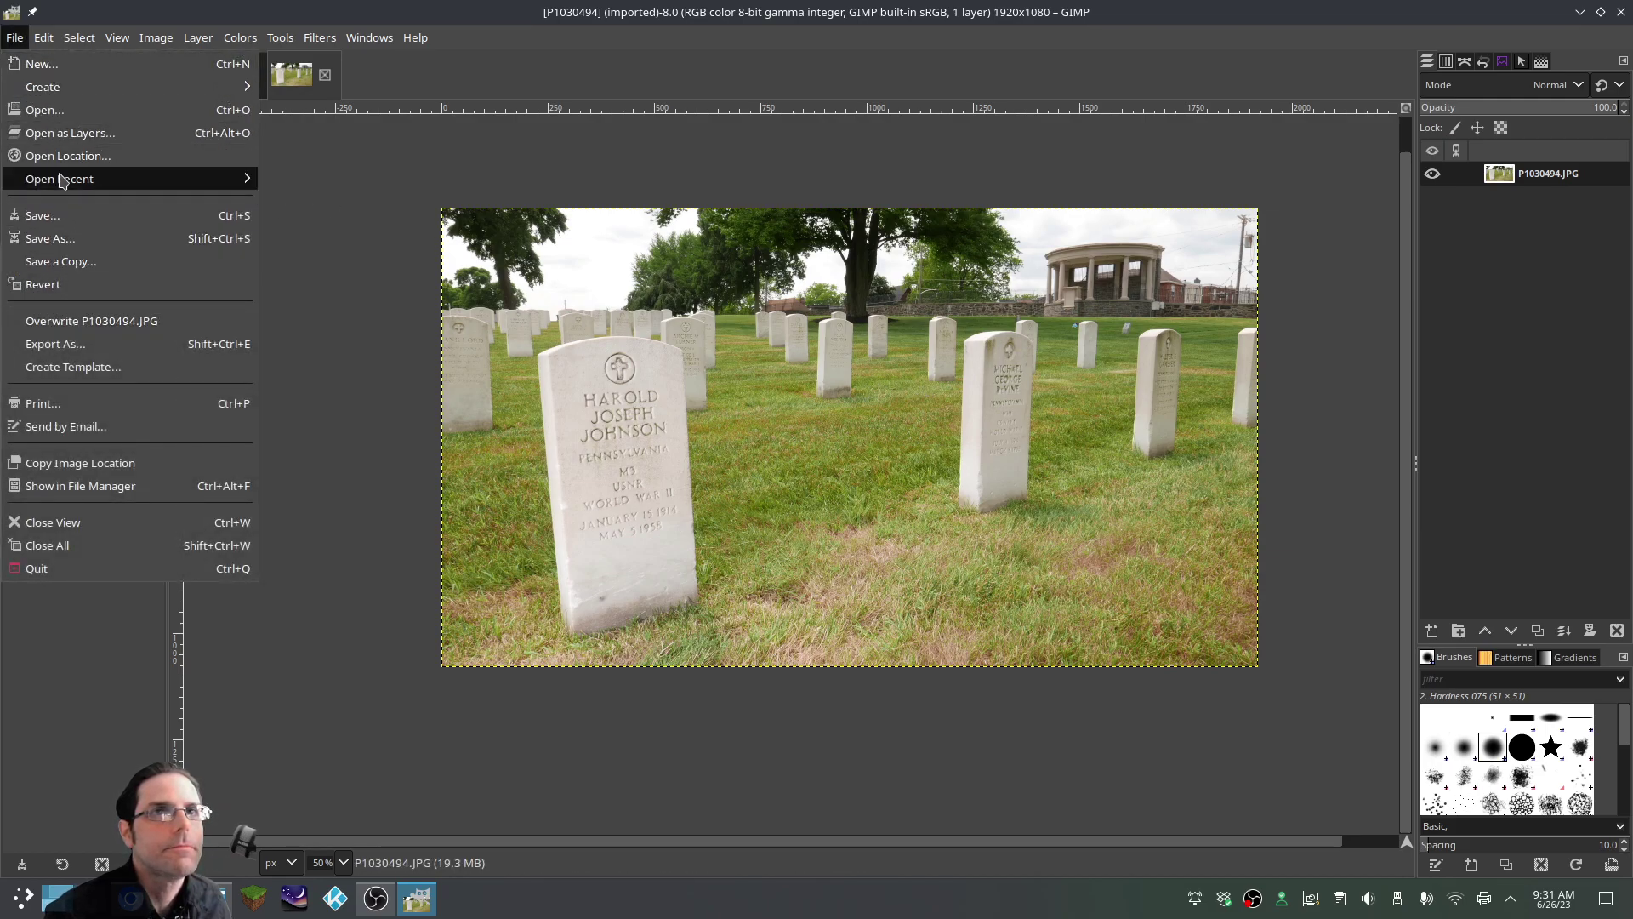
{"action": "left_click", "coordinate": [56, 111]}
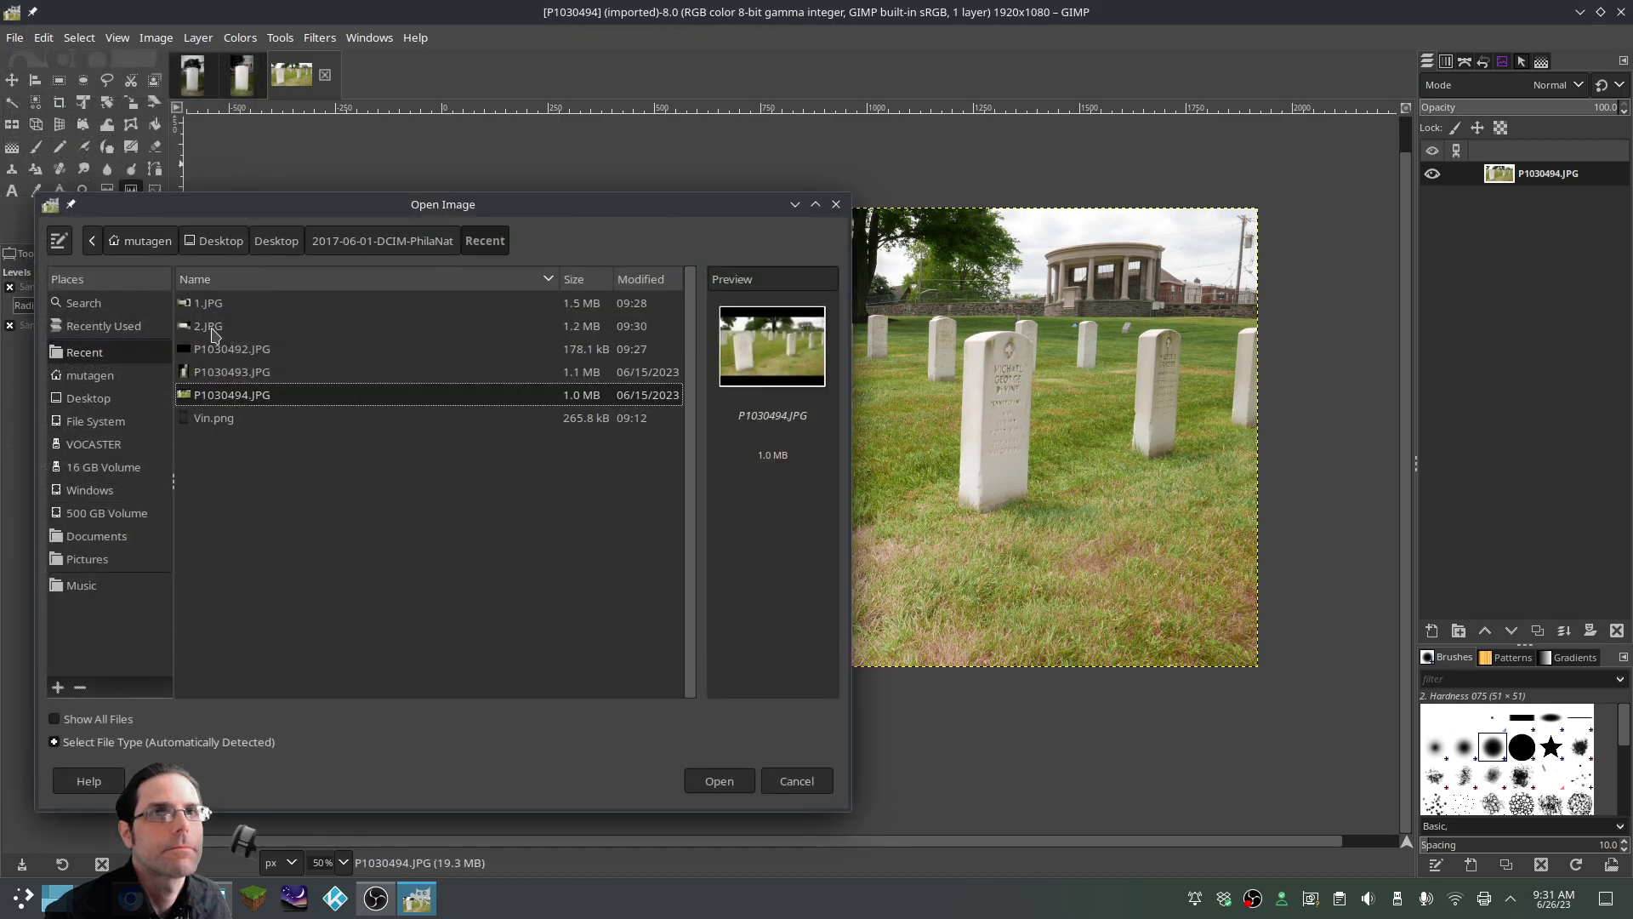
{"action": "left_click", "coordinate": [796, 781]}
{"action": "left_click", "coordinate": [14, 38]}
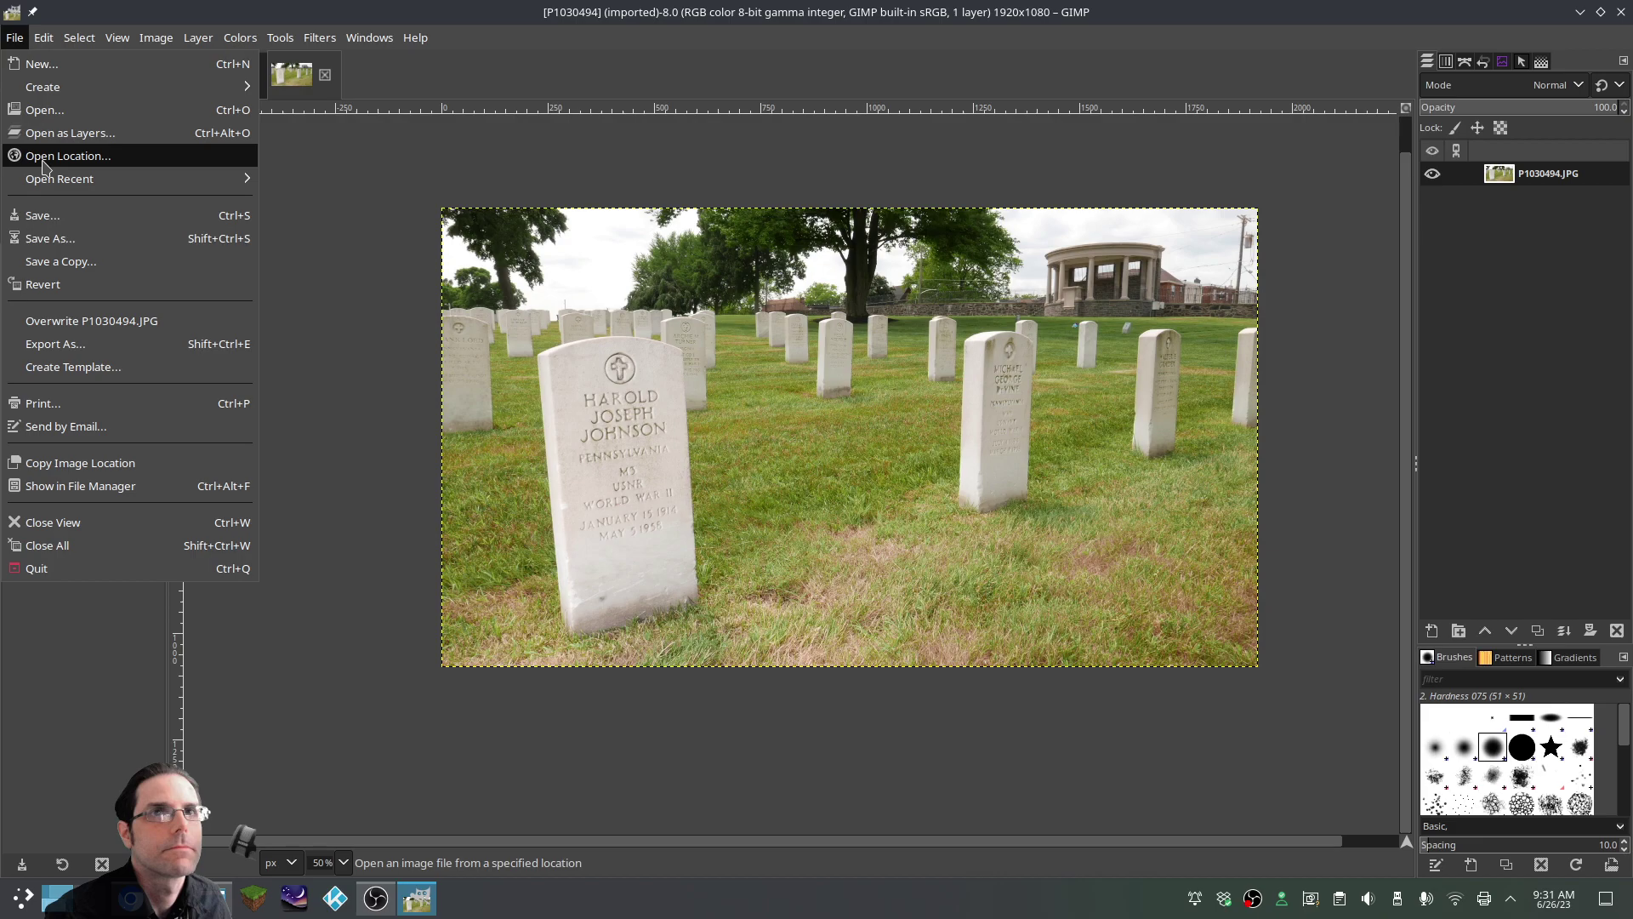
{"action": "left_click", "coordinate": [56, 133]}
Add Vin.png as a layer and stretch it past the grave photo's edges
{"action": "left_click", "coordinate": [269, 420]}
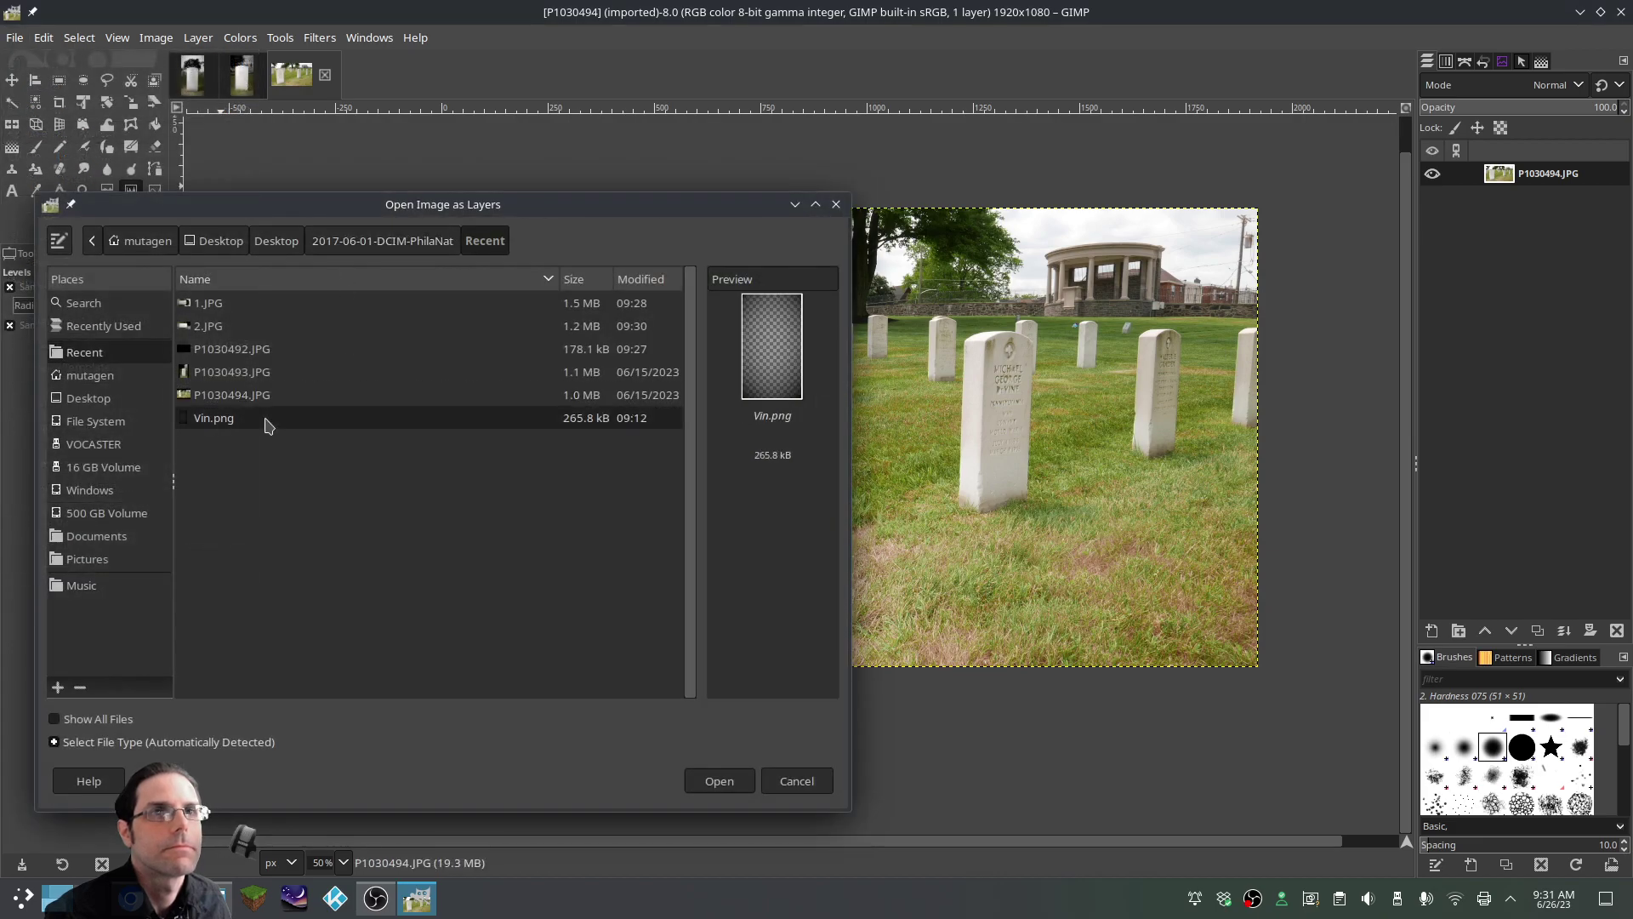
{"action": "left_click", "coordinate": [718, 778]}
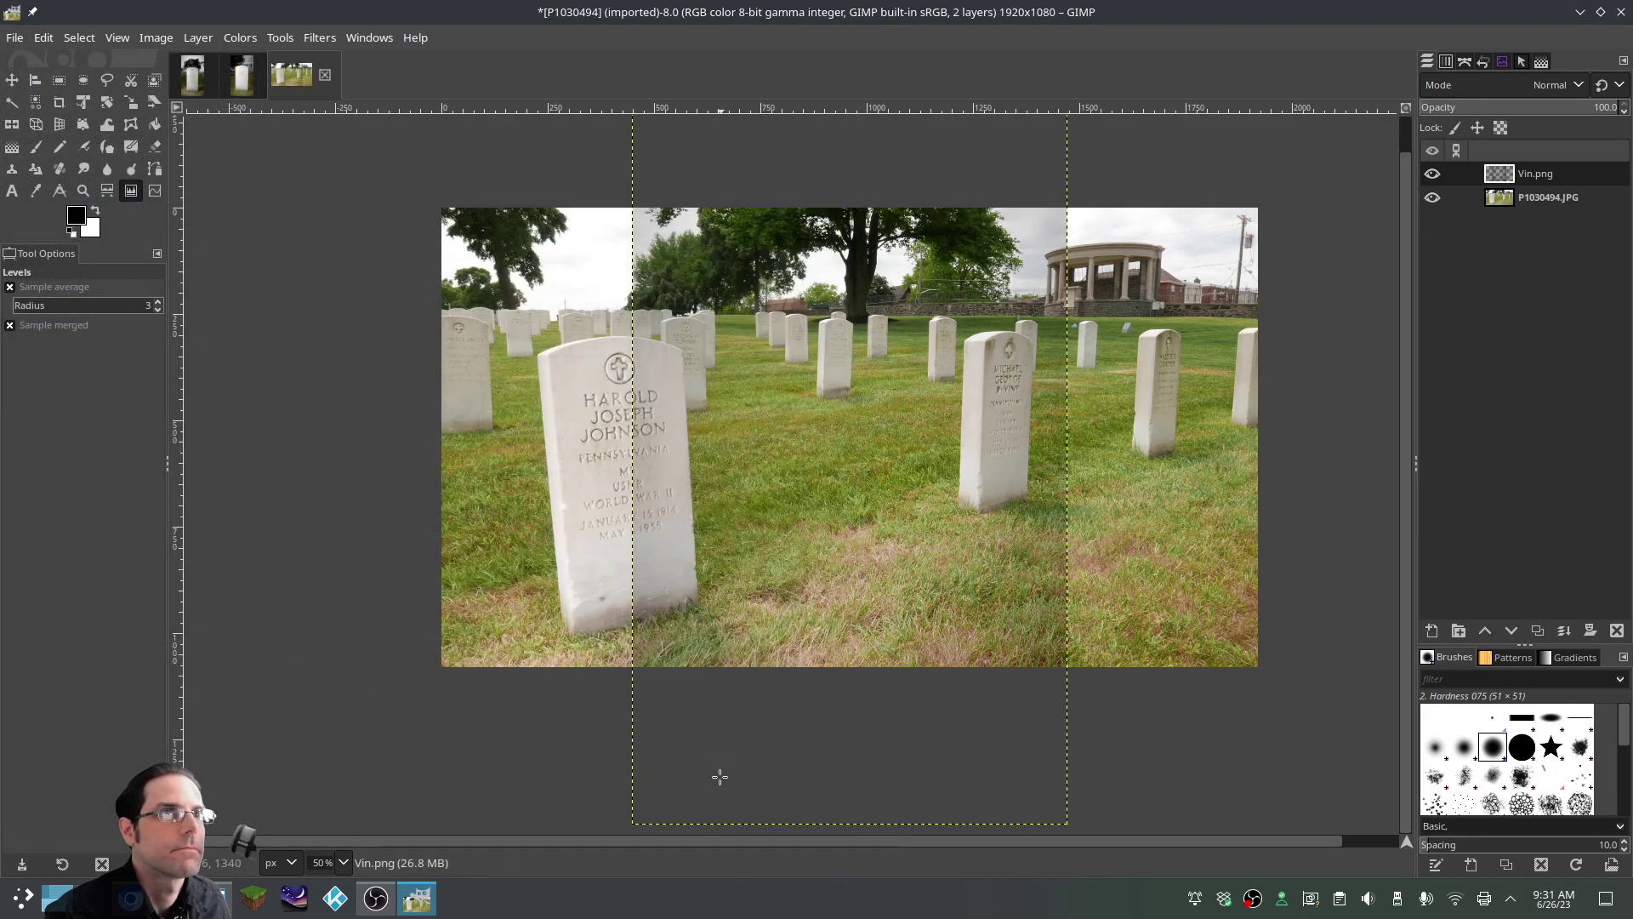
{"action": "scroll", "coordinate": [820, 616], "scroll_direction": "up", "scroll_amount": 2}
{"action": "scroll", "coordinate": [855, 551], "scroll_direction": "down", "scroll_amount": 3}
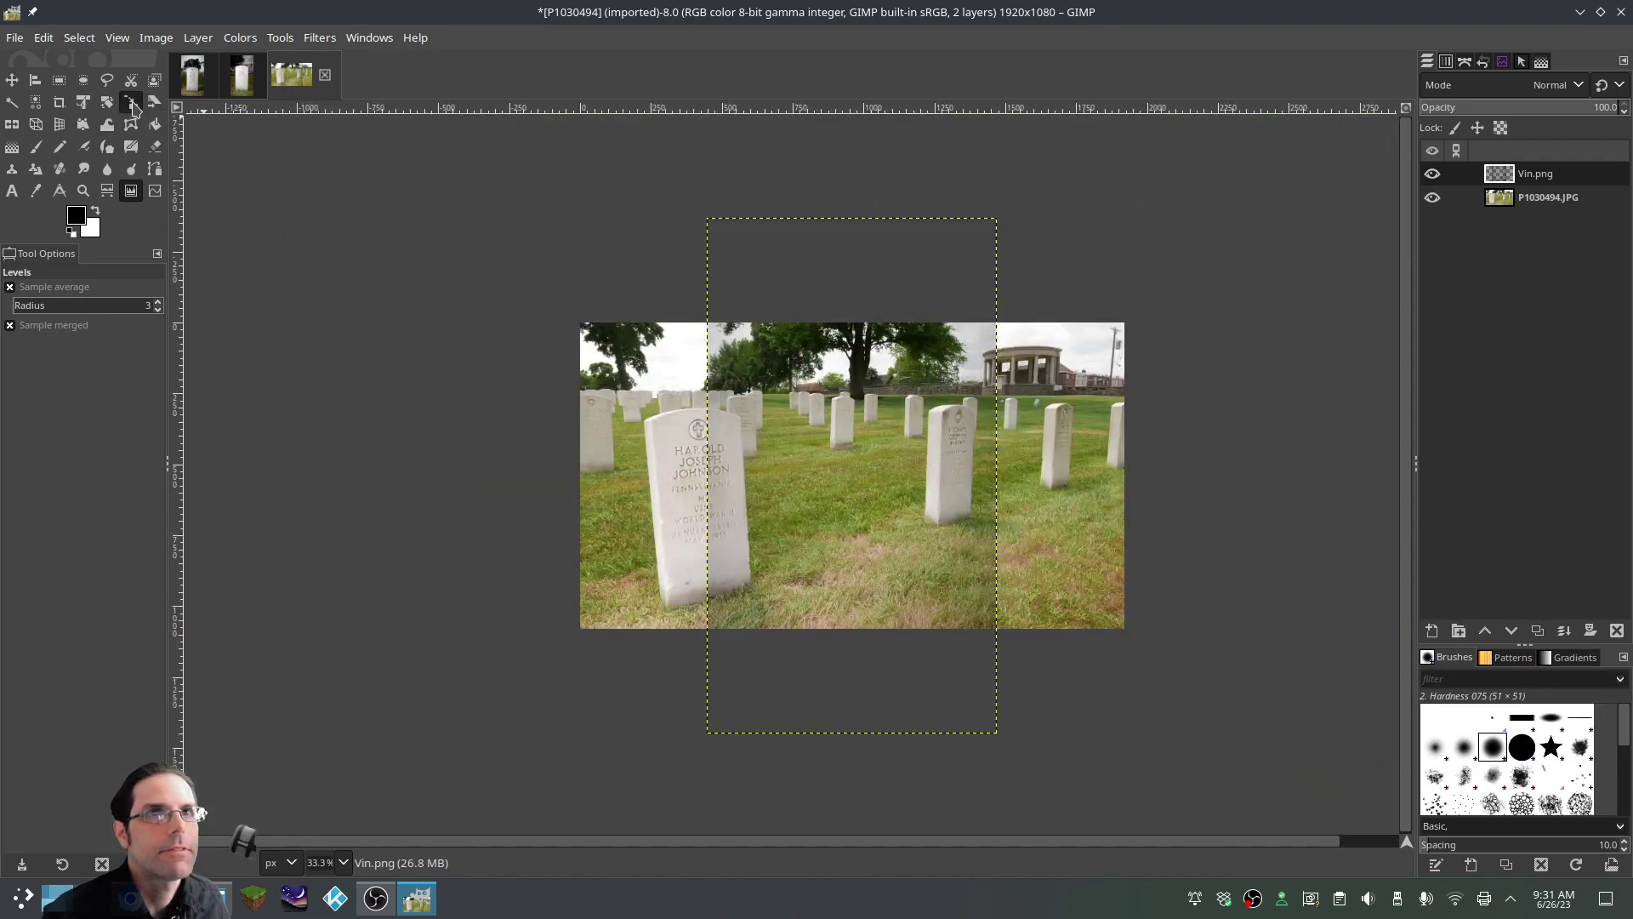
{"action": "left_click", "coordinate": [131, 102]}
{"action": "left_click", "coordinate": [693, 248]}
{"action": "left_click_drag", "start_coordinate": [693, 248], "coordinate": [577, 319]}
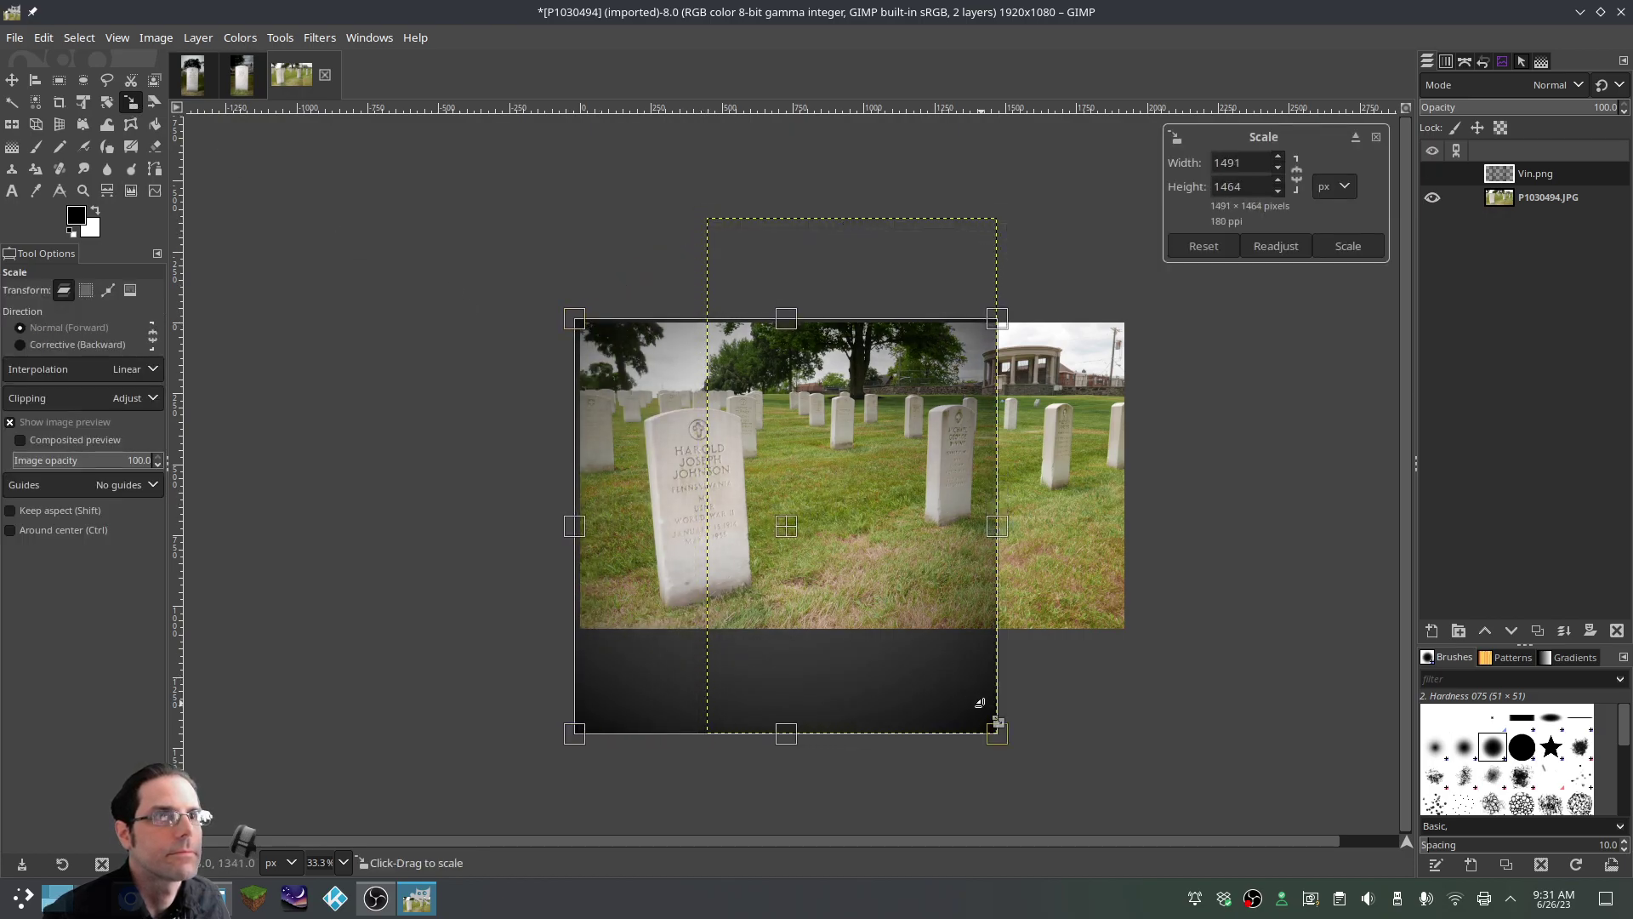
{"action": "left_click_drag", "start_coordinate": [995, 732], "coordinate": [1124, 631]}
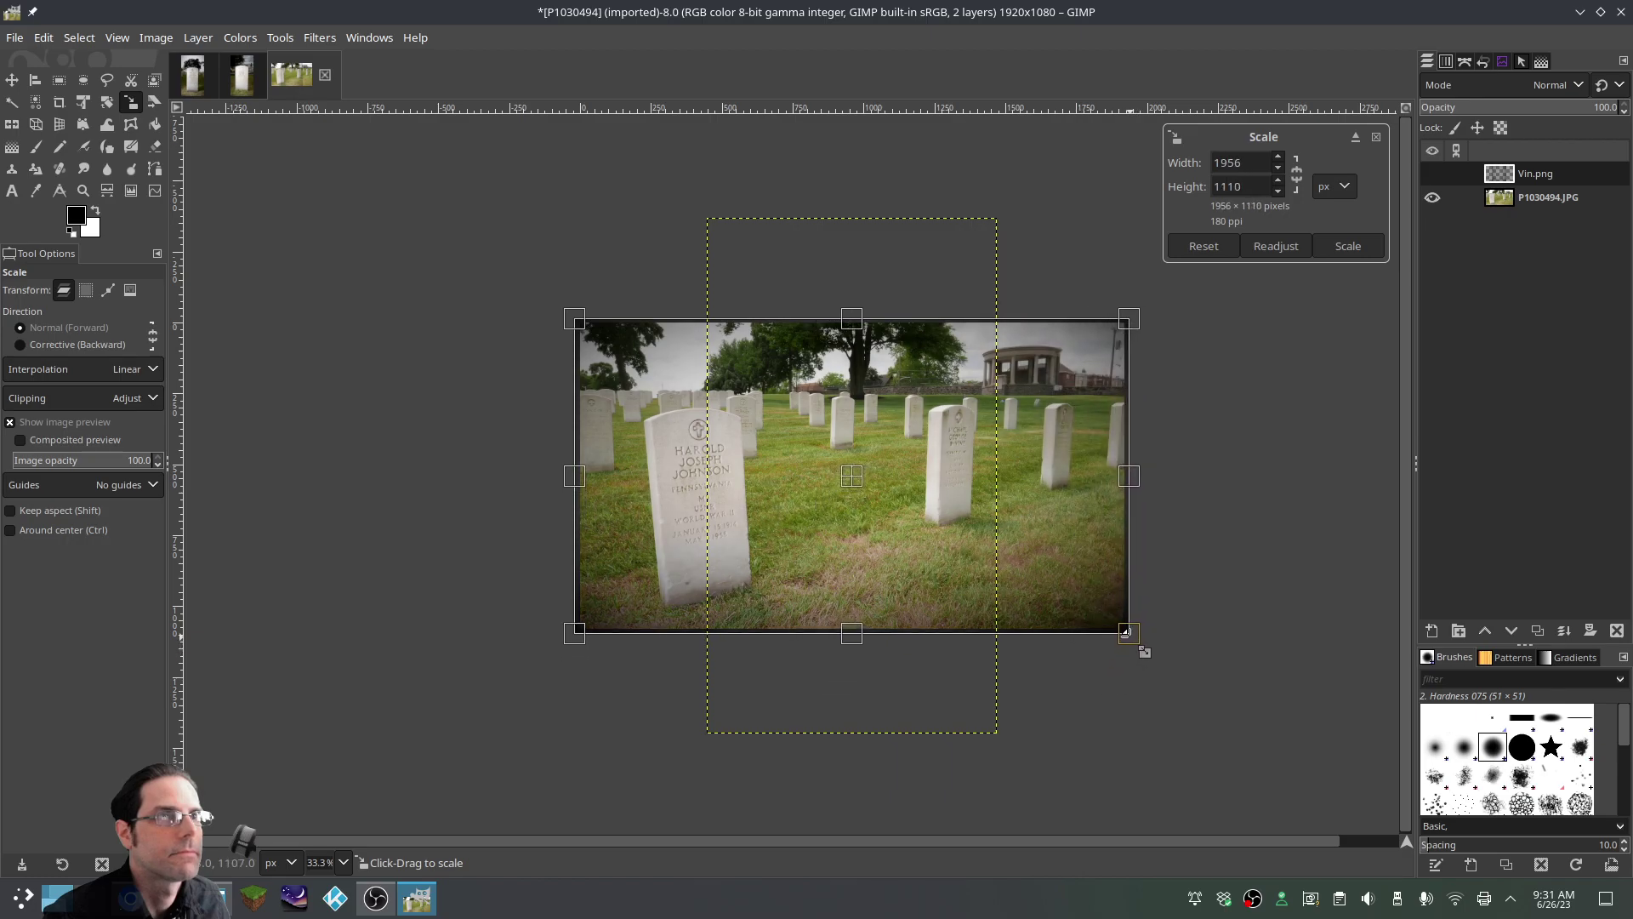
{"action": "key", "text": "Return"}
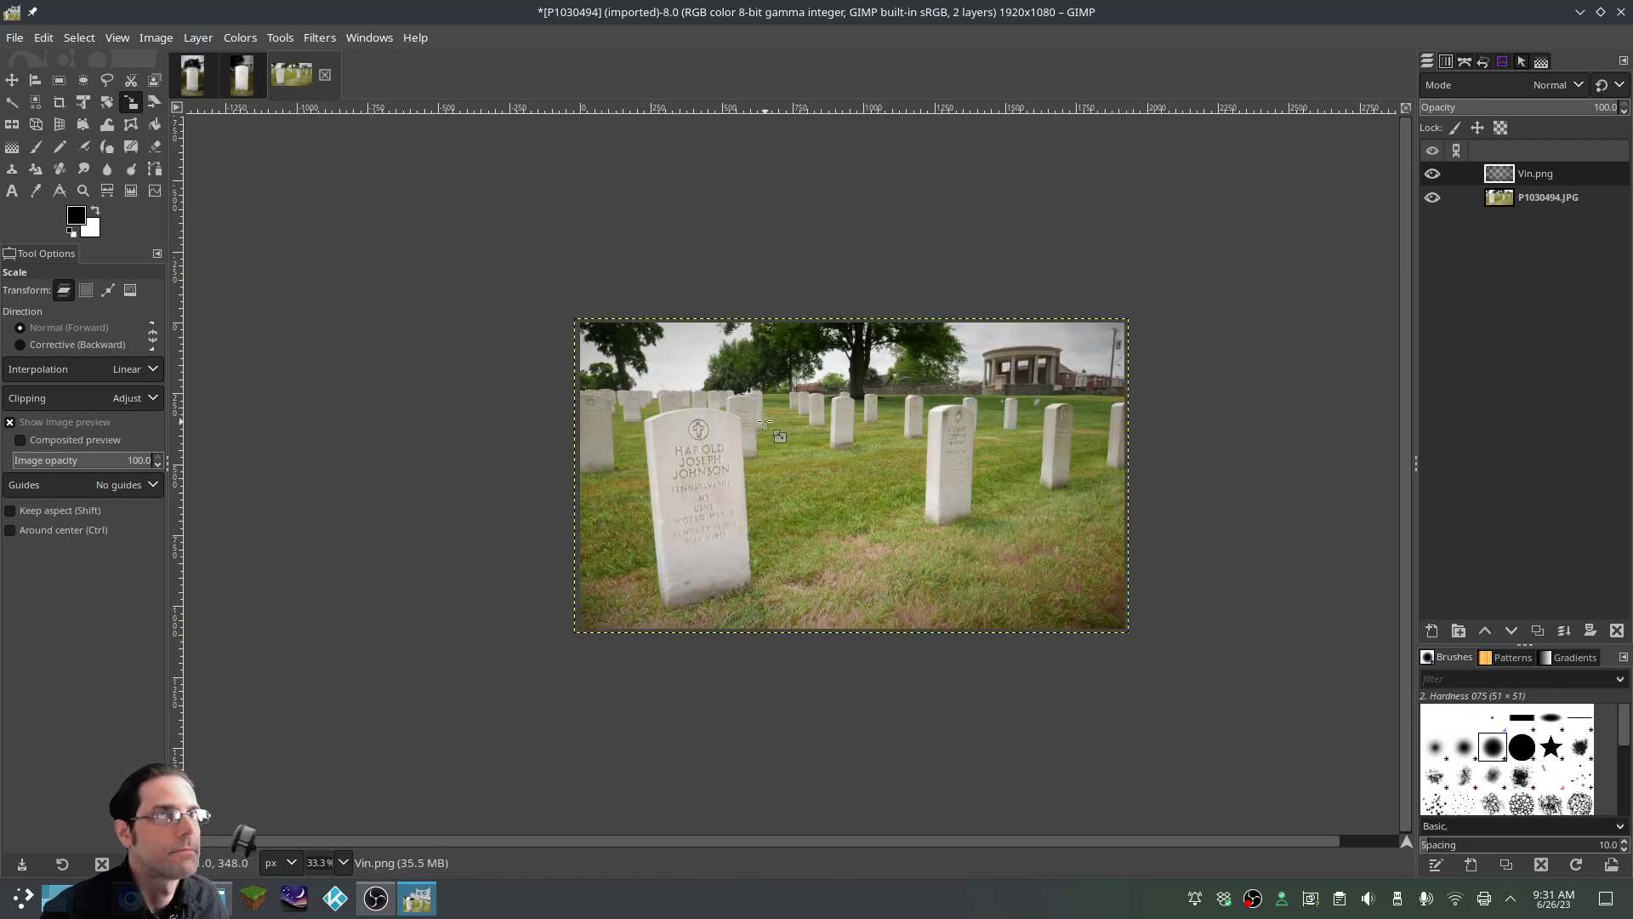
Fit the vignette layer to the image size and merge it into the photo layer
{"action": "right_click", "coordinate": [764, 421]}
{"action": "mouse_move", "coordinate": [860, 565]}
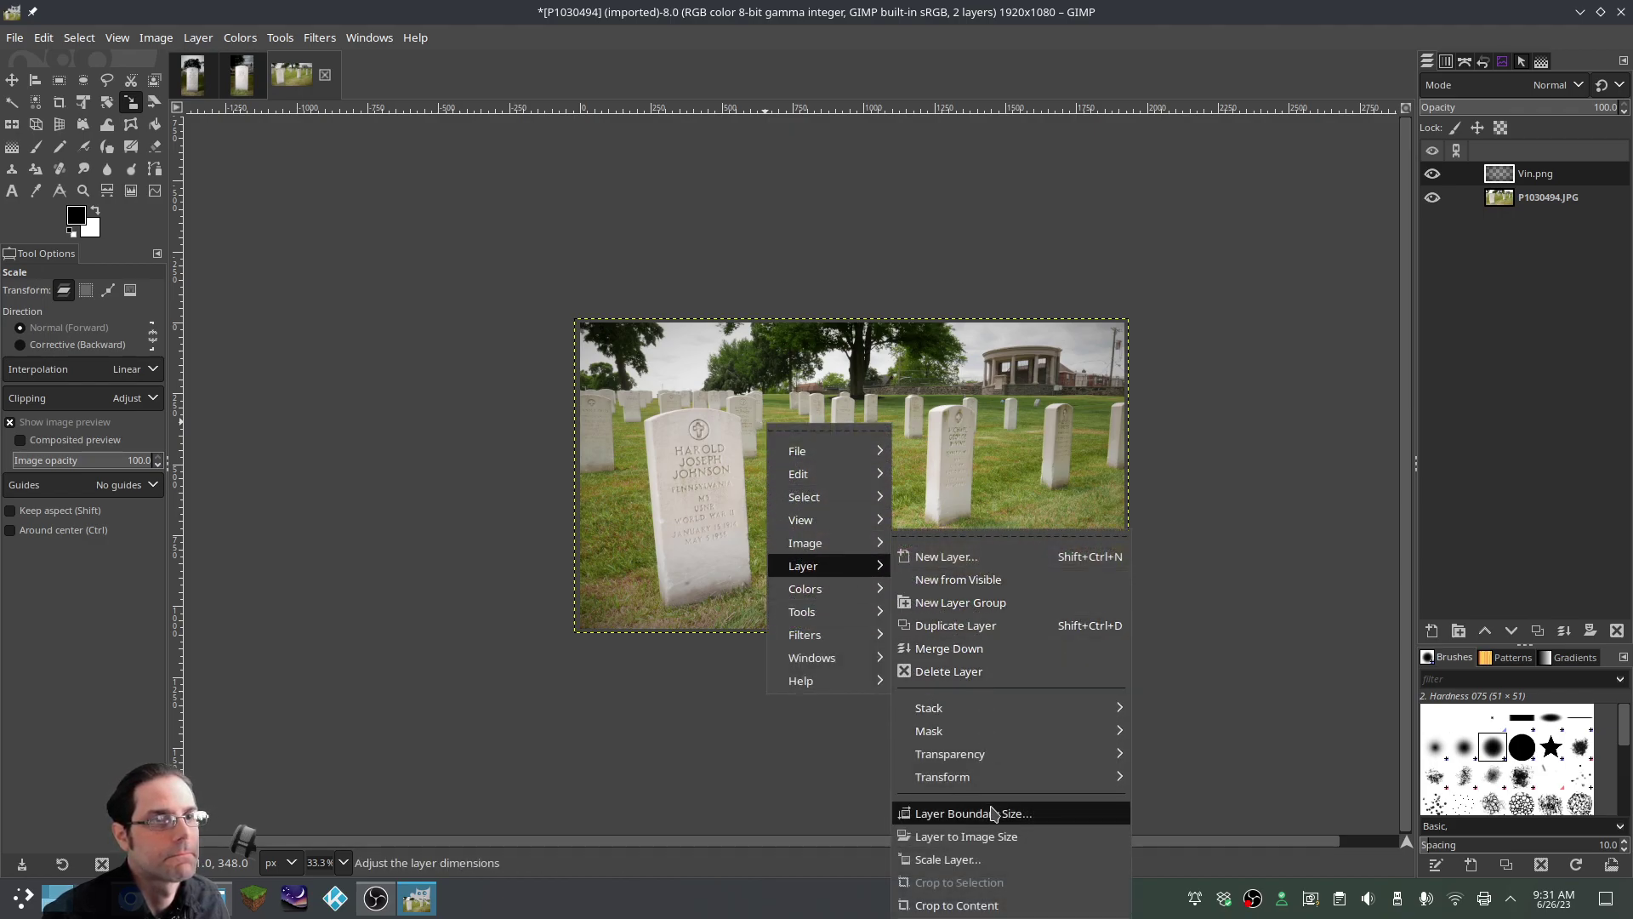
{"action": "left_click", "coordinate": [990, 838]}
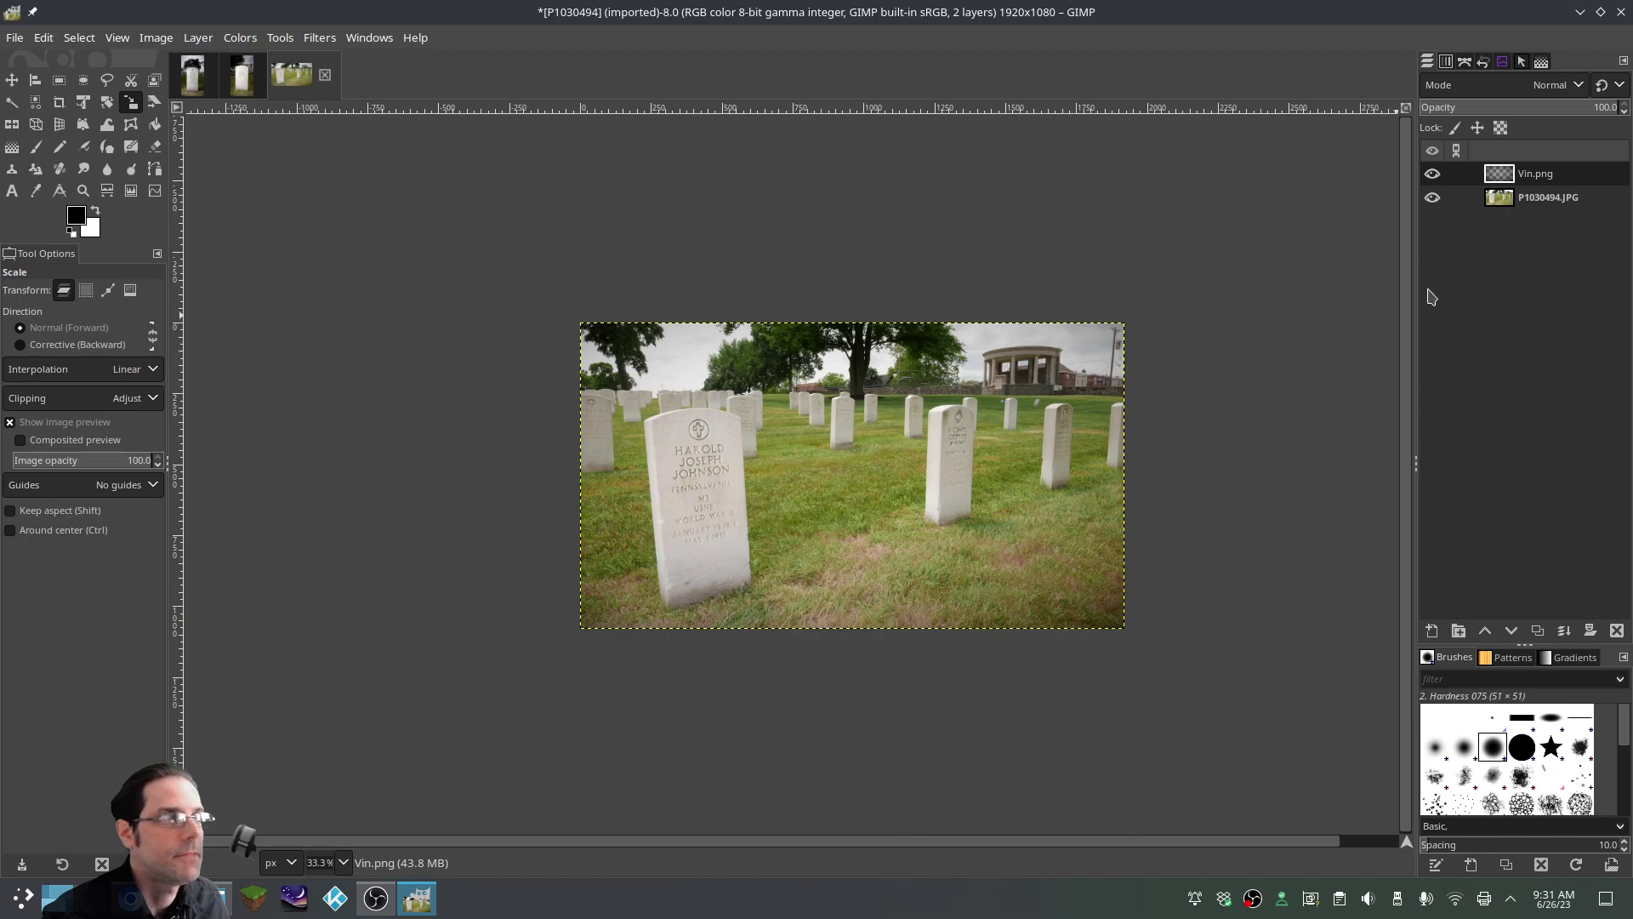
{"action": "left_click", "coordinate": [1433, 175]}
{"action": "left_click", "coordinate": [1433, 175]}
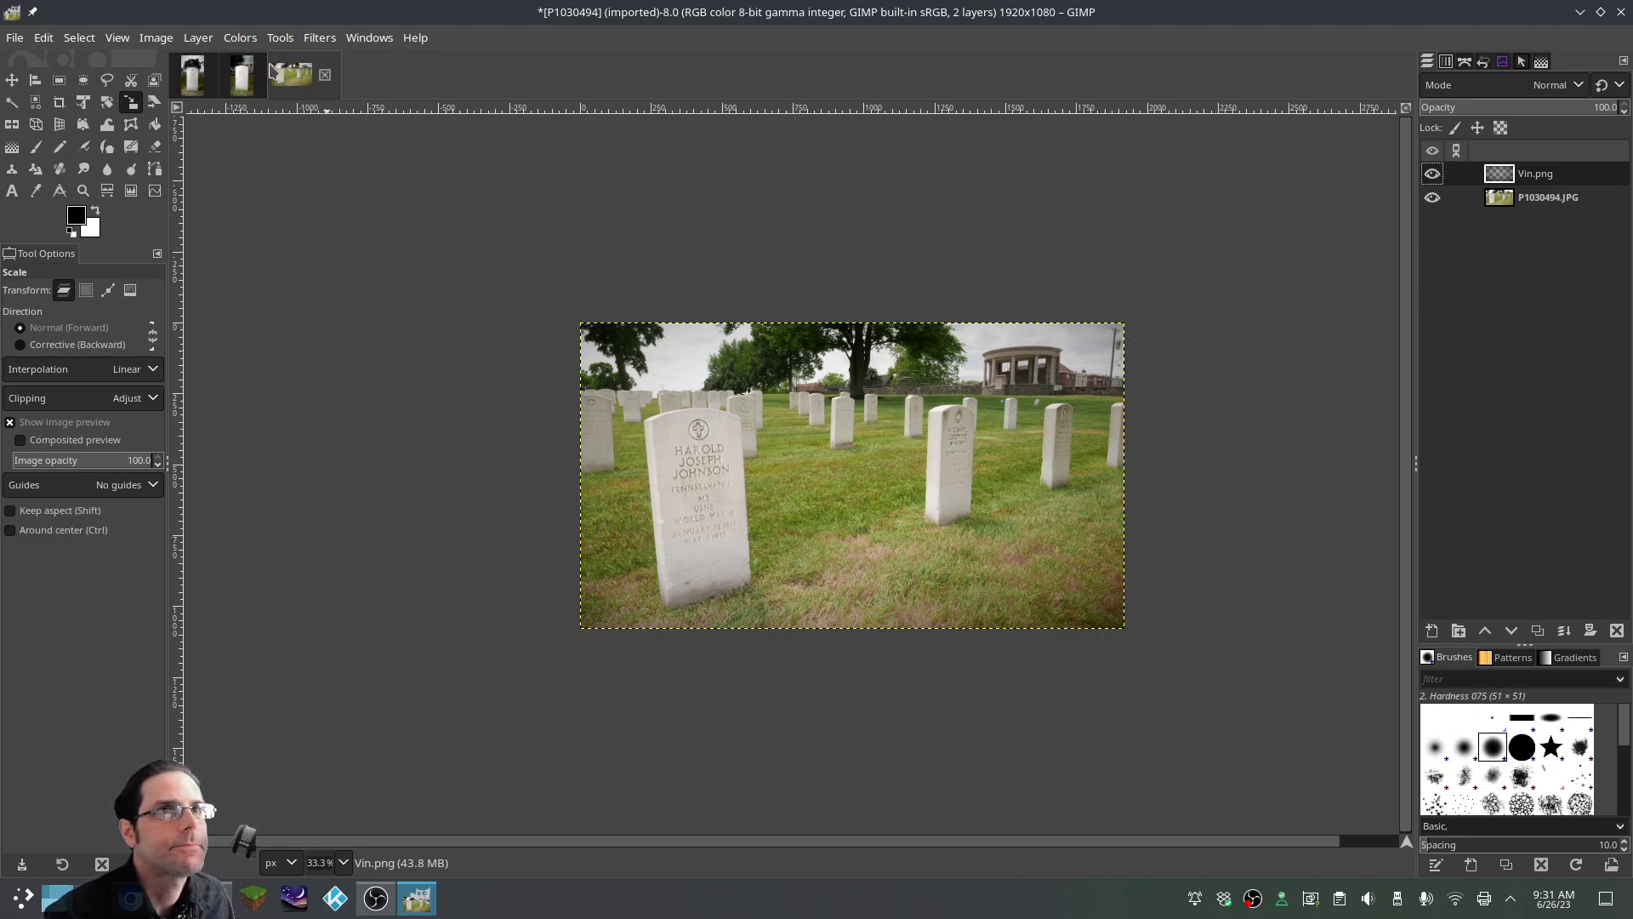
{"action": "right_click", "coordinate": [1510, 177]}
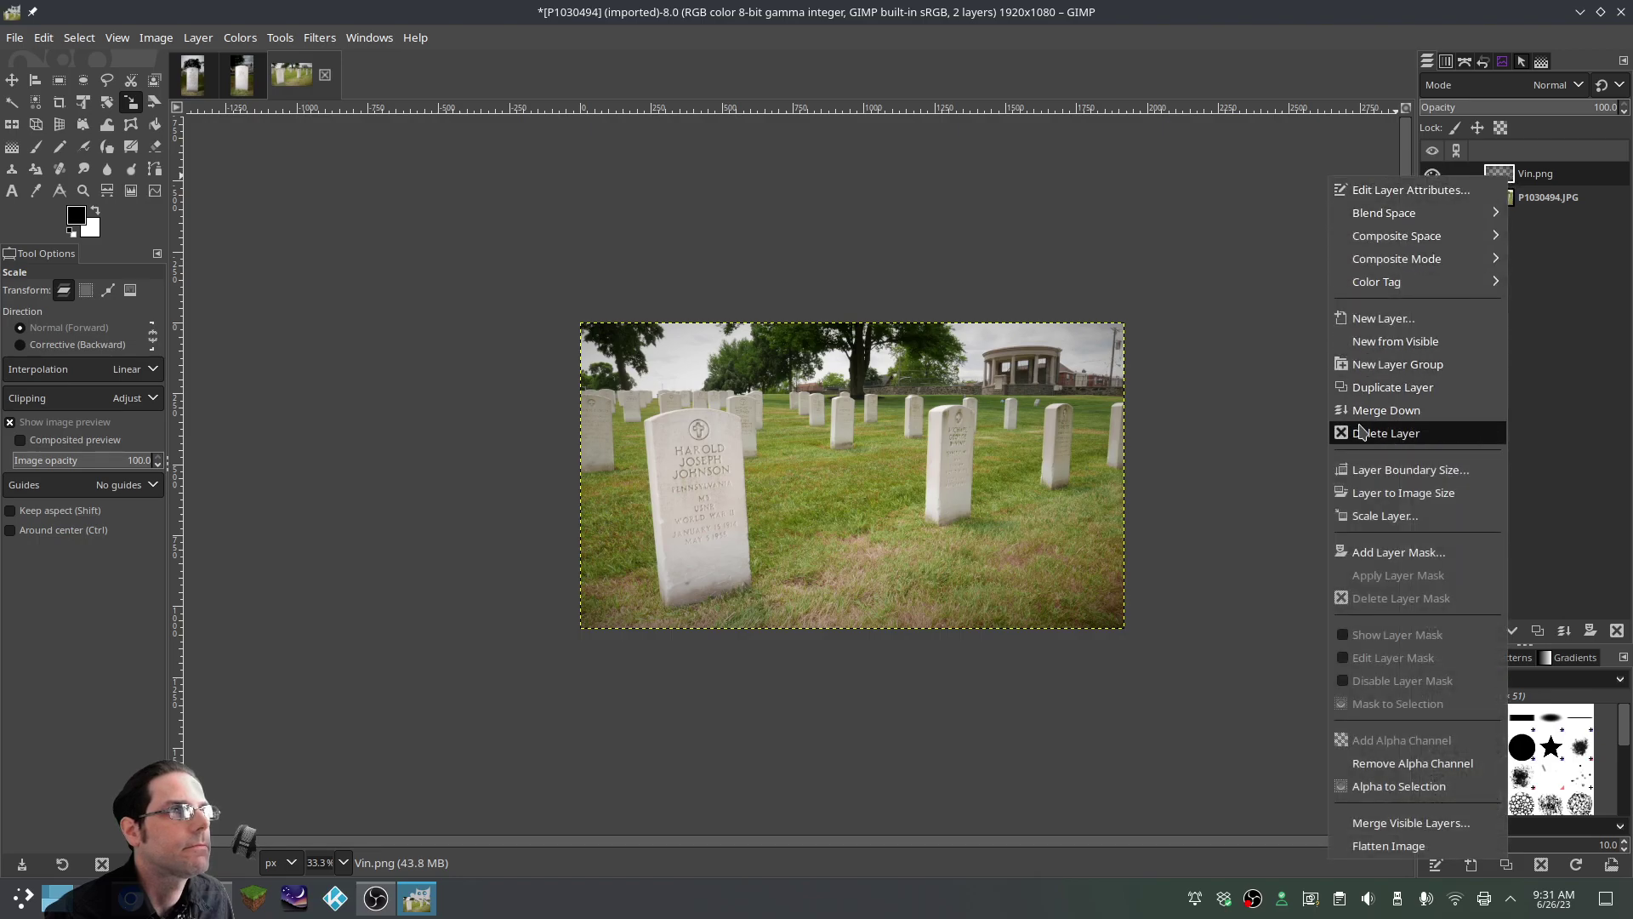
{"action": "left_click", "coordinate": [1373, 412]}
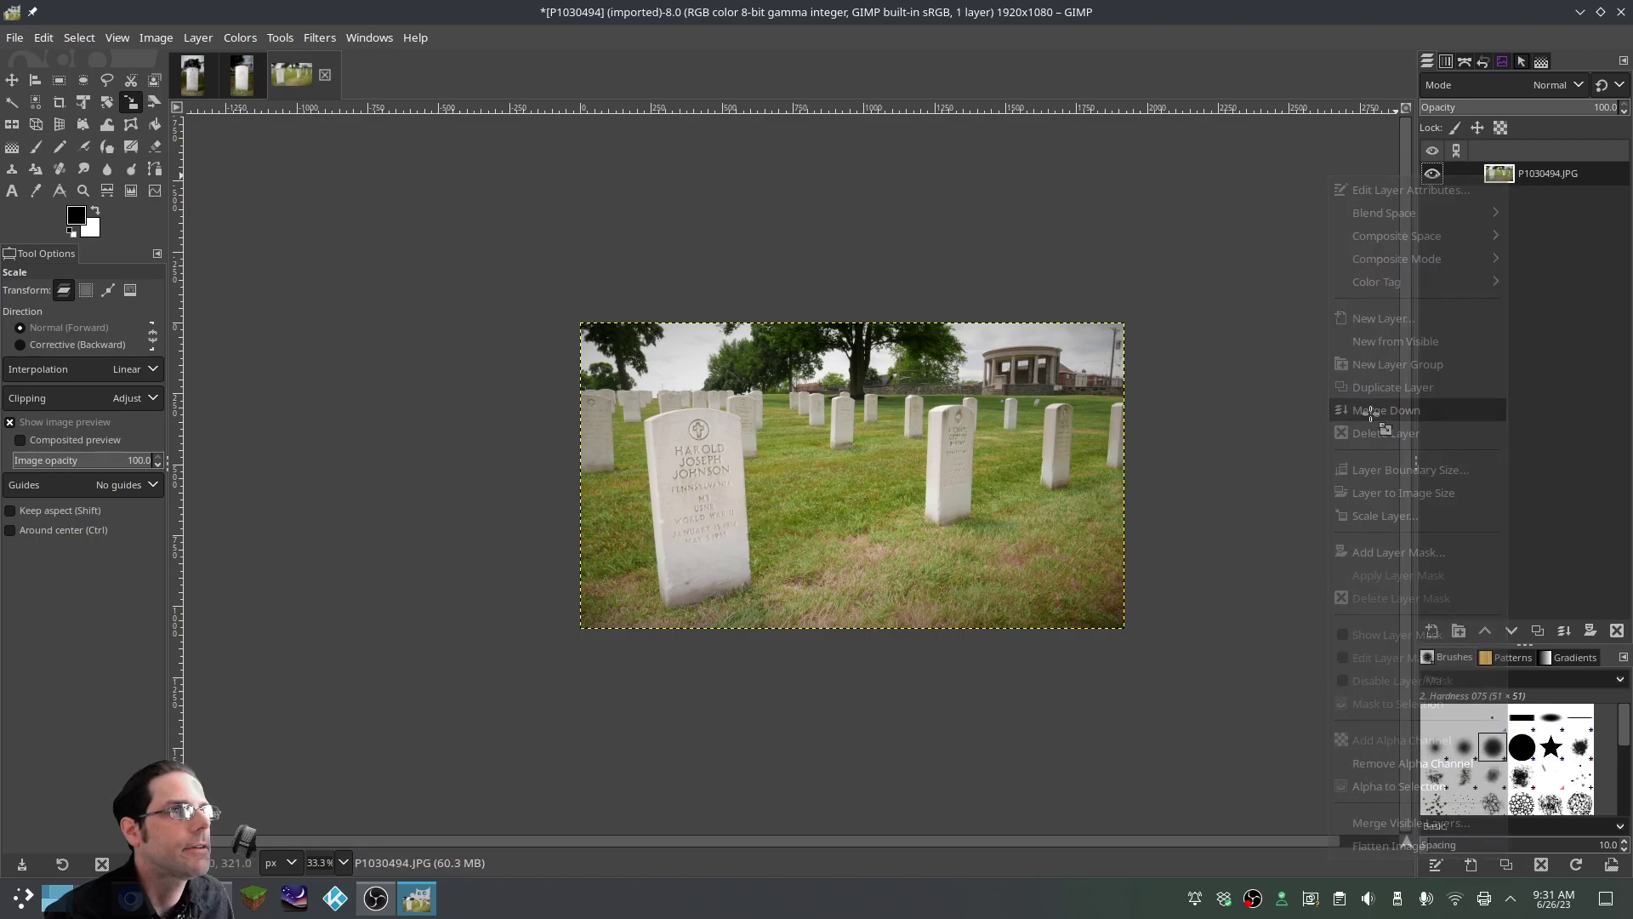
{"action": "left_click", "coordinate": [239, 37]}
{"action": "left_click", "coordinate": [271, 249]}
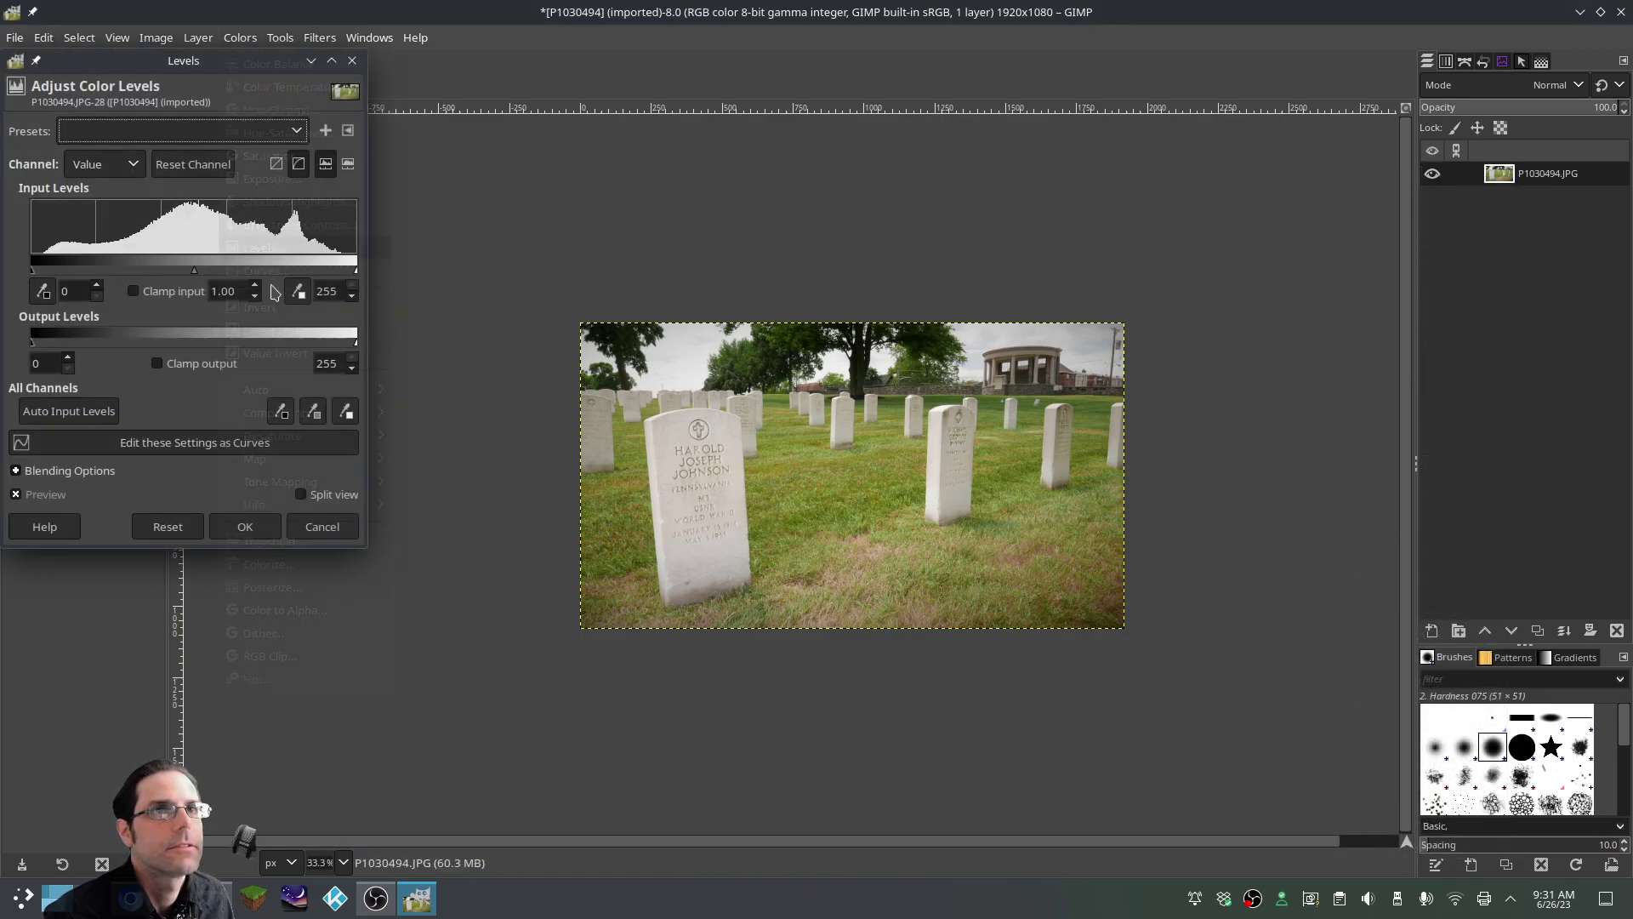
Apply Auto Input Levels, then bend the Red curve down from input 133 to output 118
{"action": "left_click", "coordinate": [69, 411]}
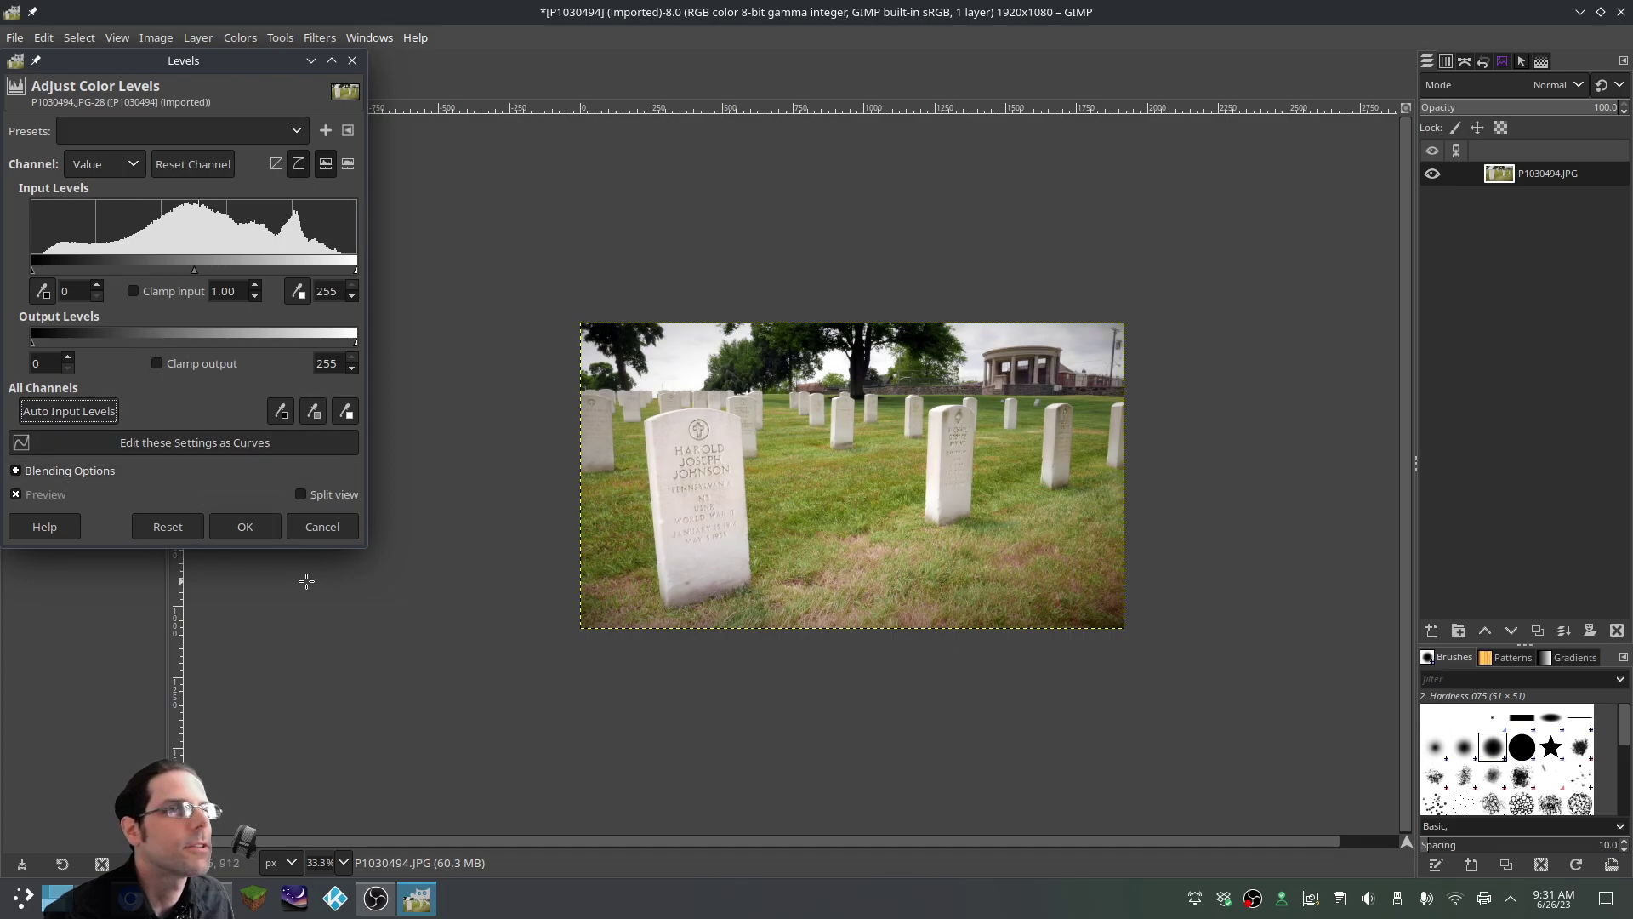
{"action": "left_click", "coordinate": [245, 526]}
{"action": "left_click", "coordinate": [240, 38]}
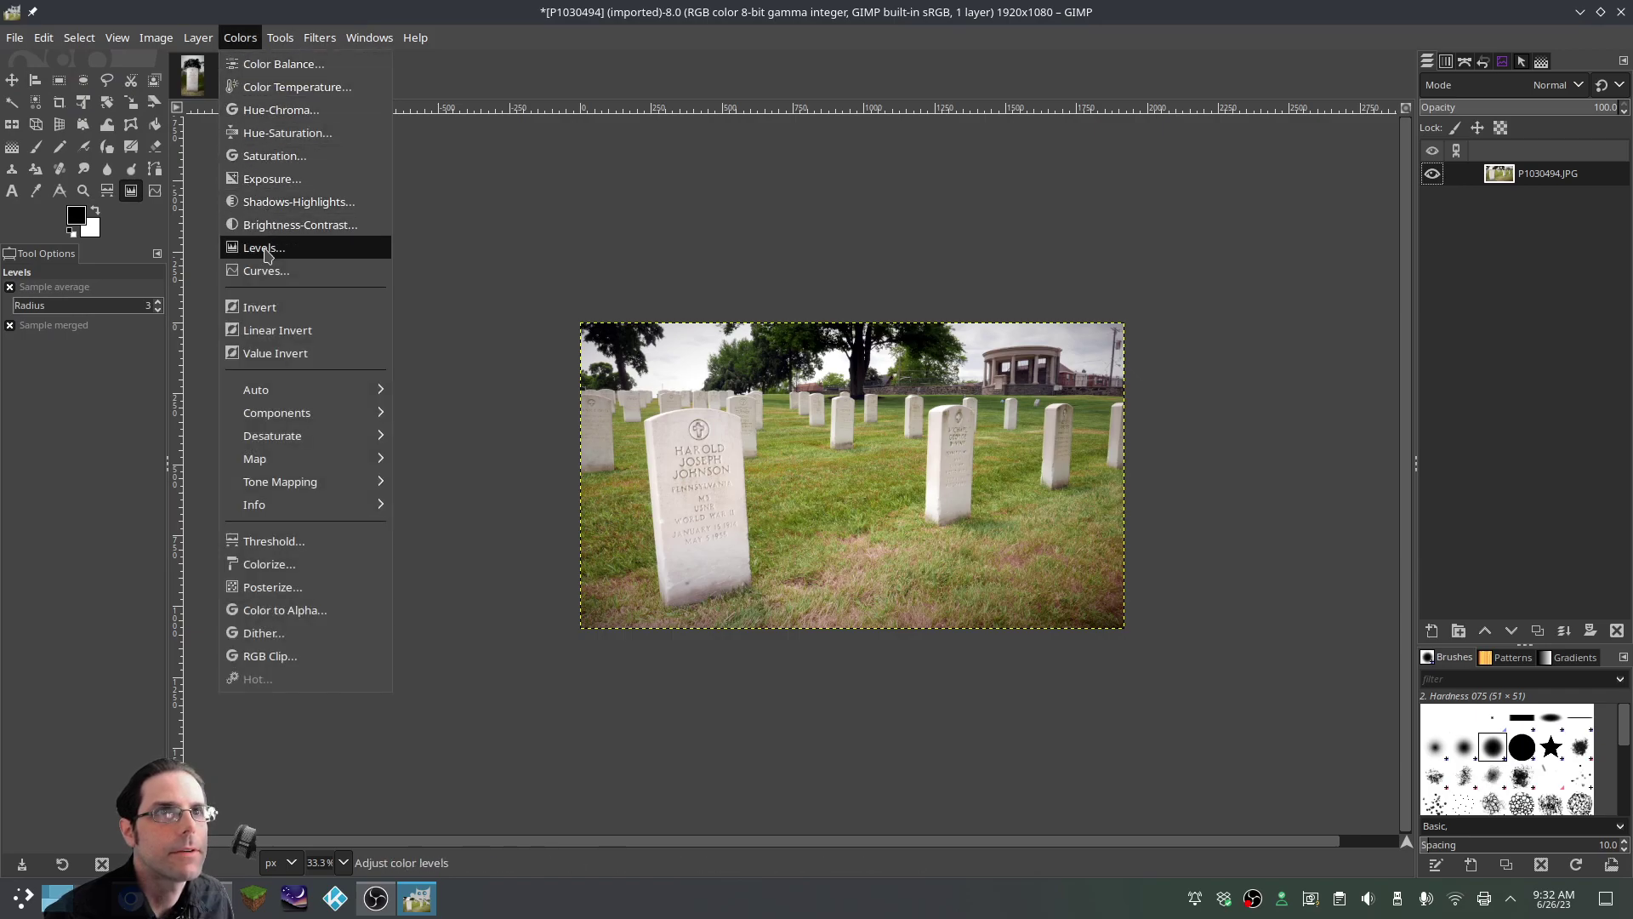
{"action": "left_click", "coordinate": [266, 271]}
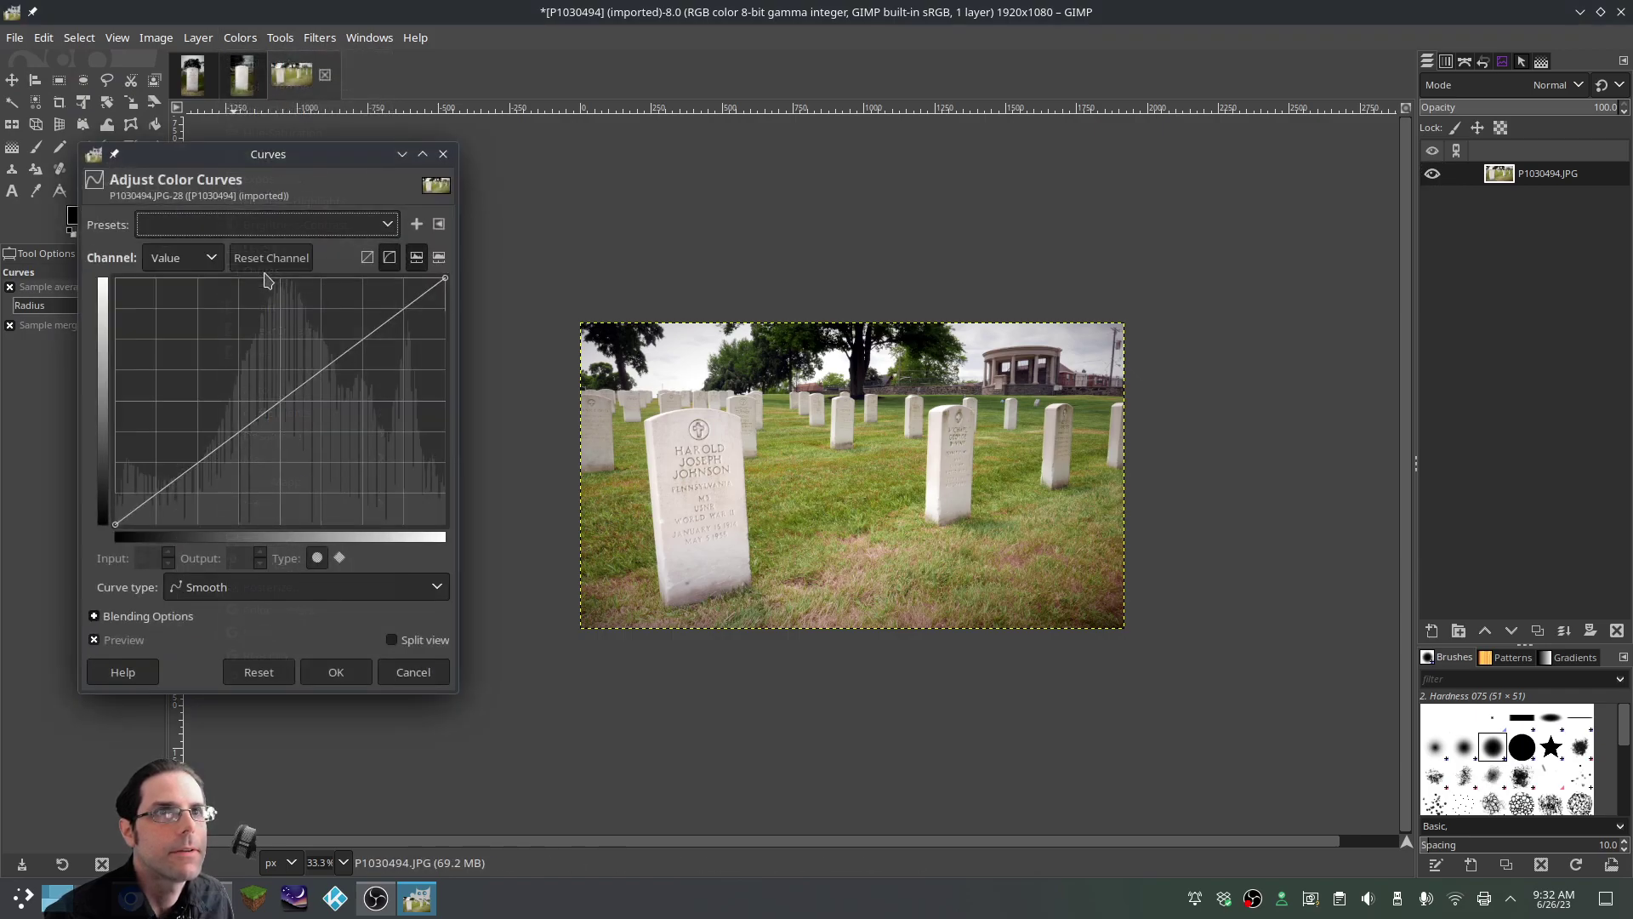
{"action": "left_click", "coordinate": [194, 258]}
{"action": "left_click", "coordinate": [205, 293]}
{"action": "left_click", "coordinate": [286, 403]}
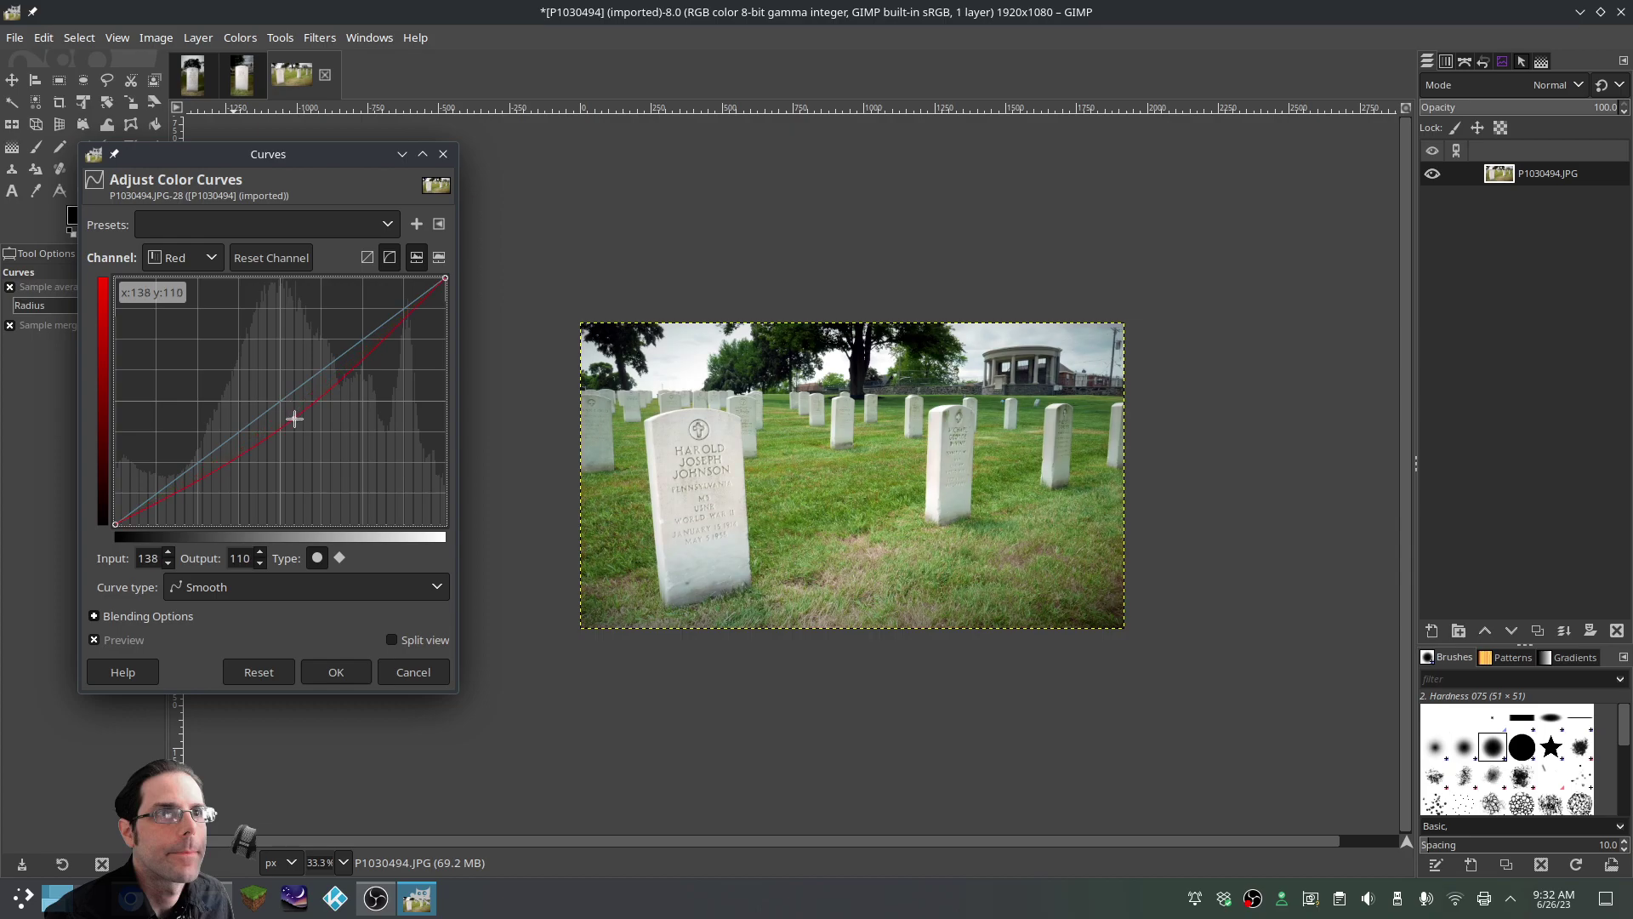
{"action": "left_click_drag", "start_coordinate": [294, 419], "coordinate": [290, 412]}
Confirm the Curves change and export the cemetery photo as 3.JPG at JPEG quality 98
{"action": "left_click", "coordinate": [357, 672]}
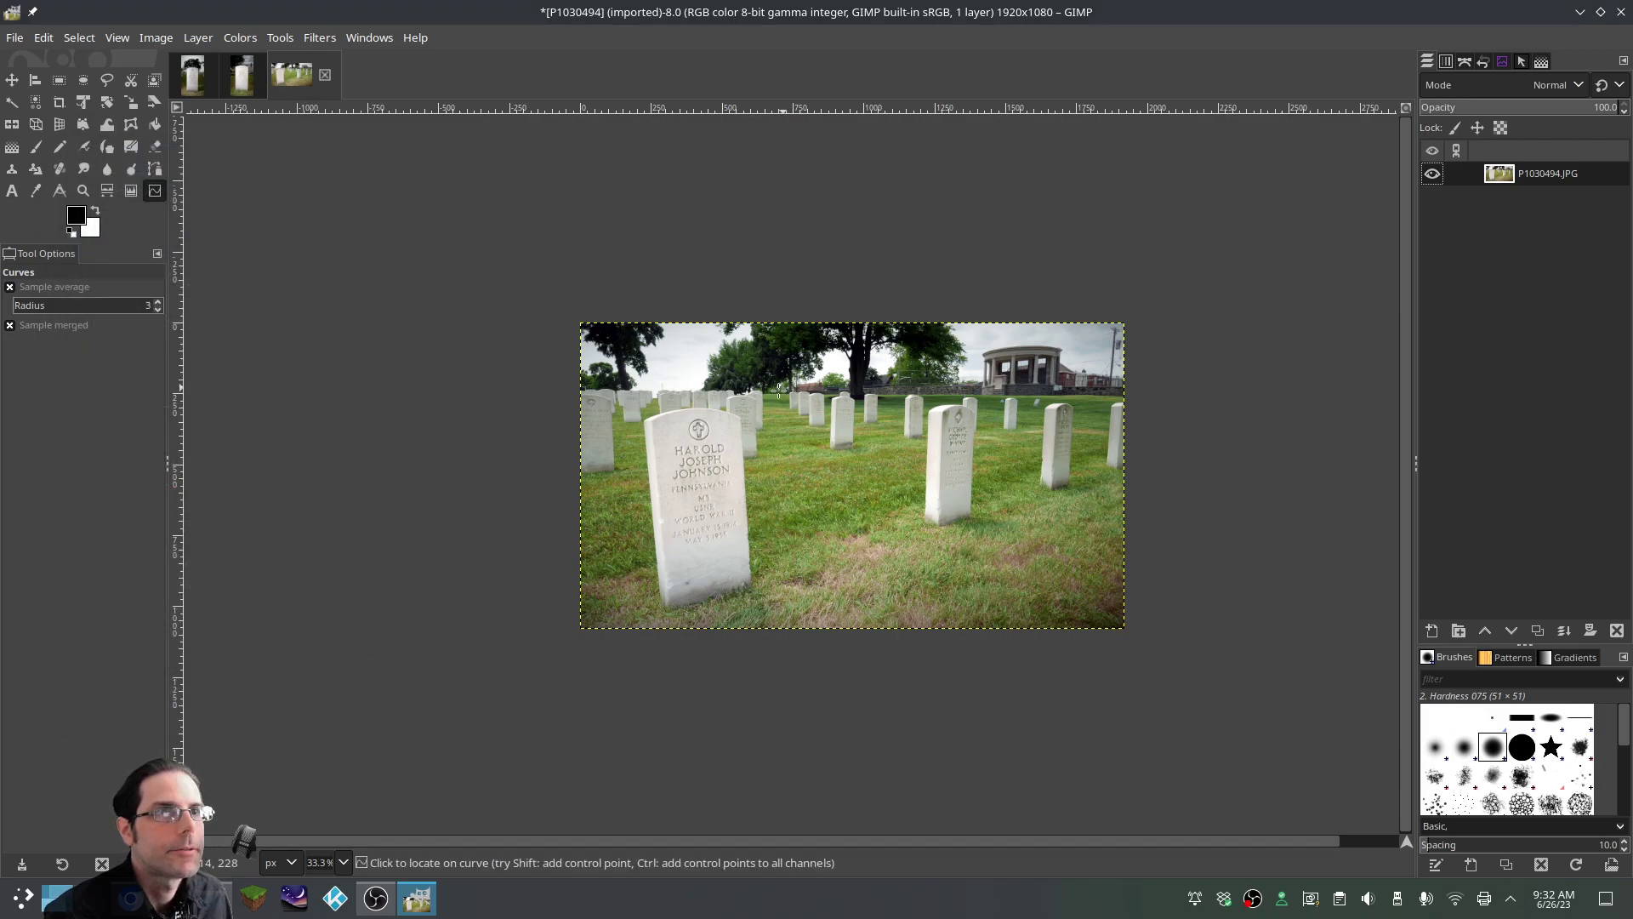
{"action": "left_click", "coordinate": [17, 40]}
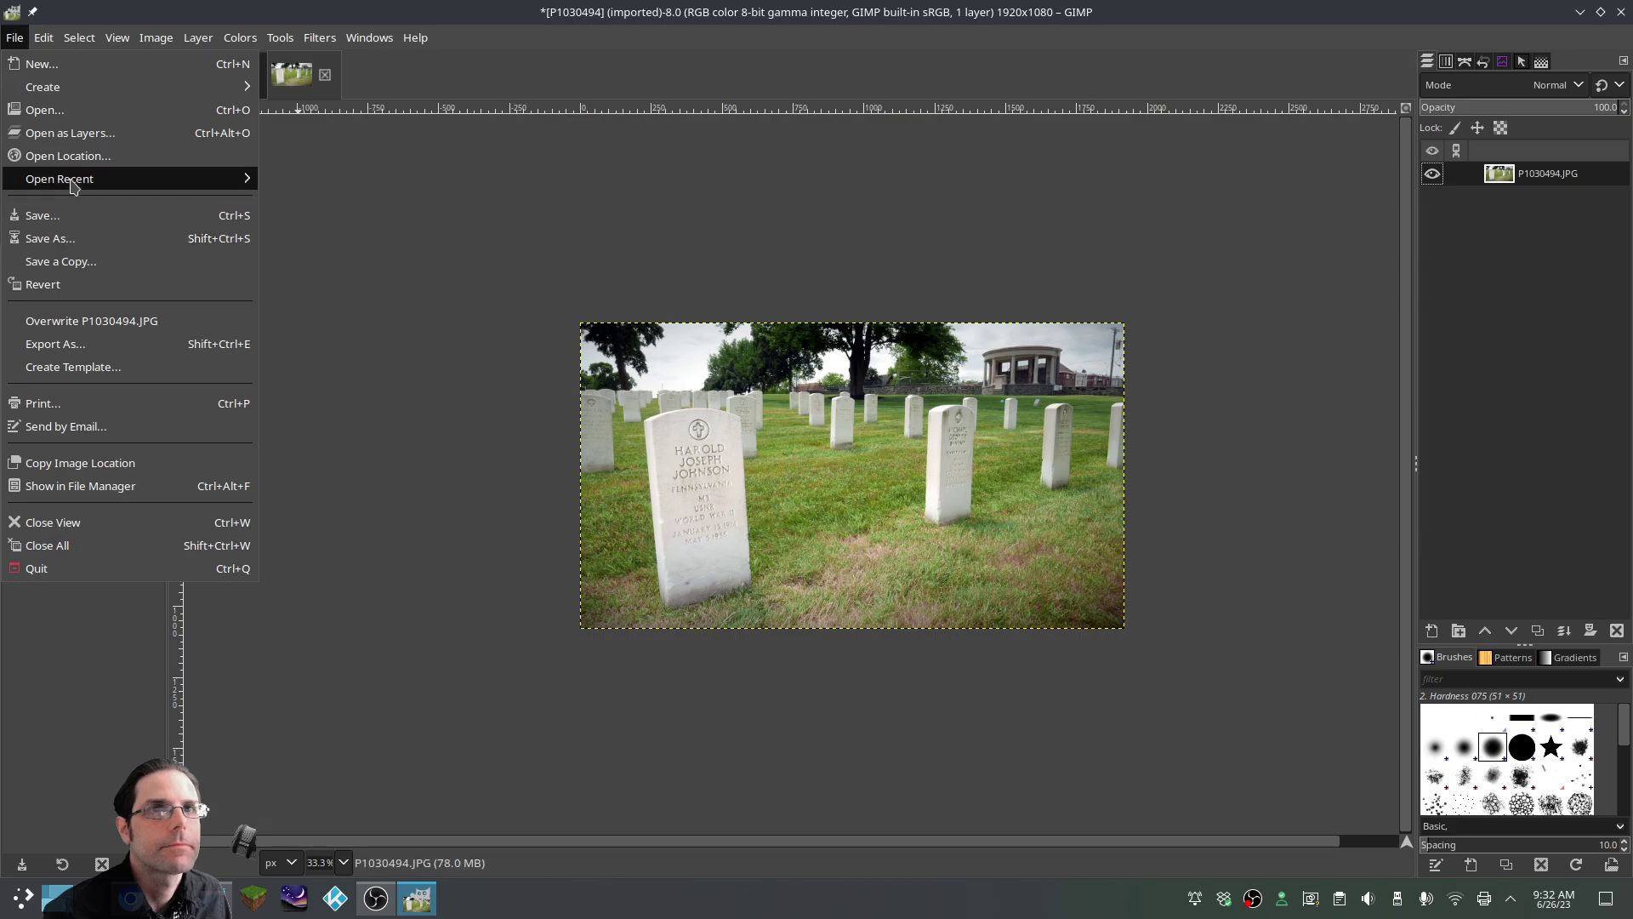
{"action": "left_click", "coordinate": [71, 345]}
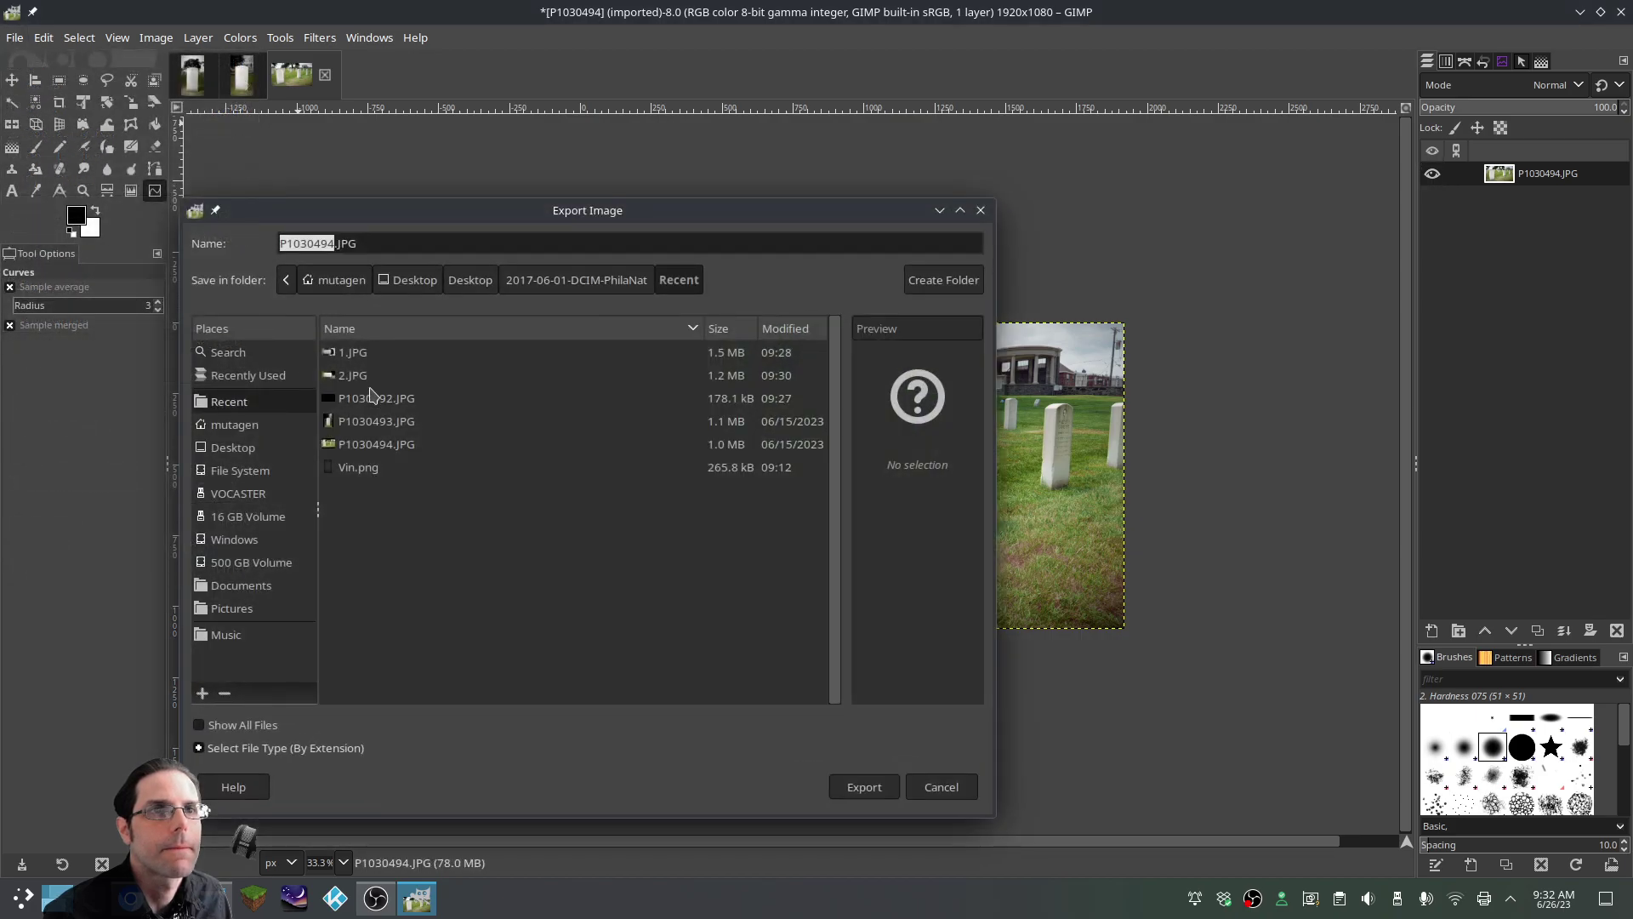
{"action": "type", "text": "3"}
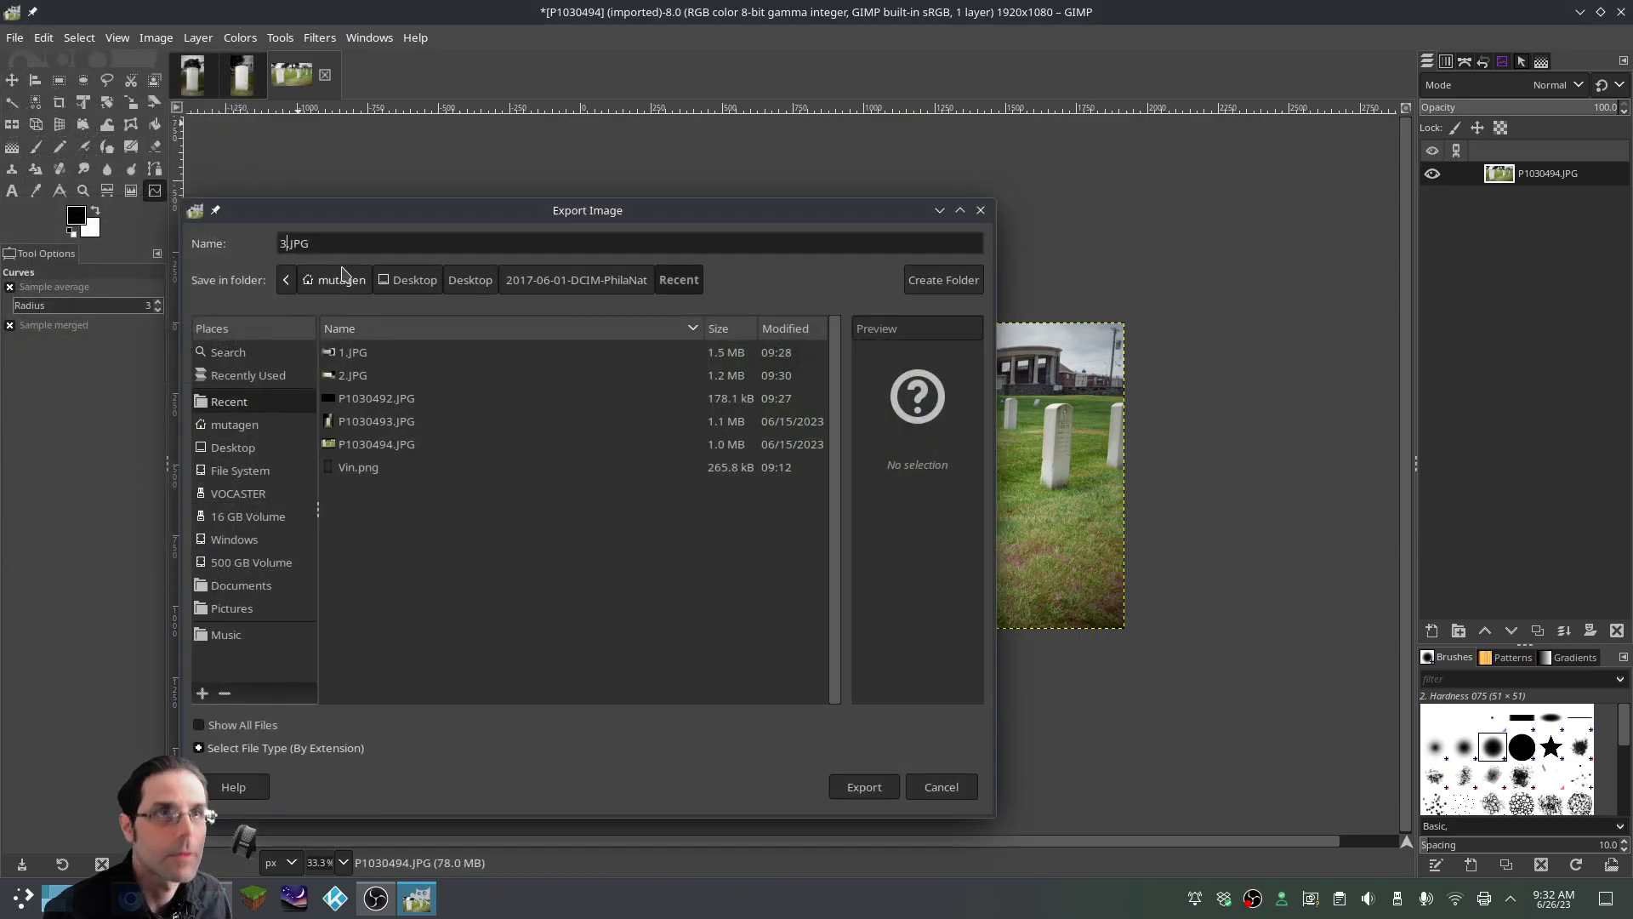
{"action": "left_click", "coordinate": [861, 786]}
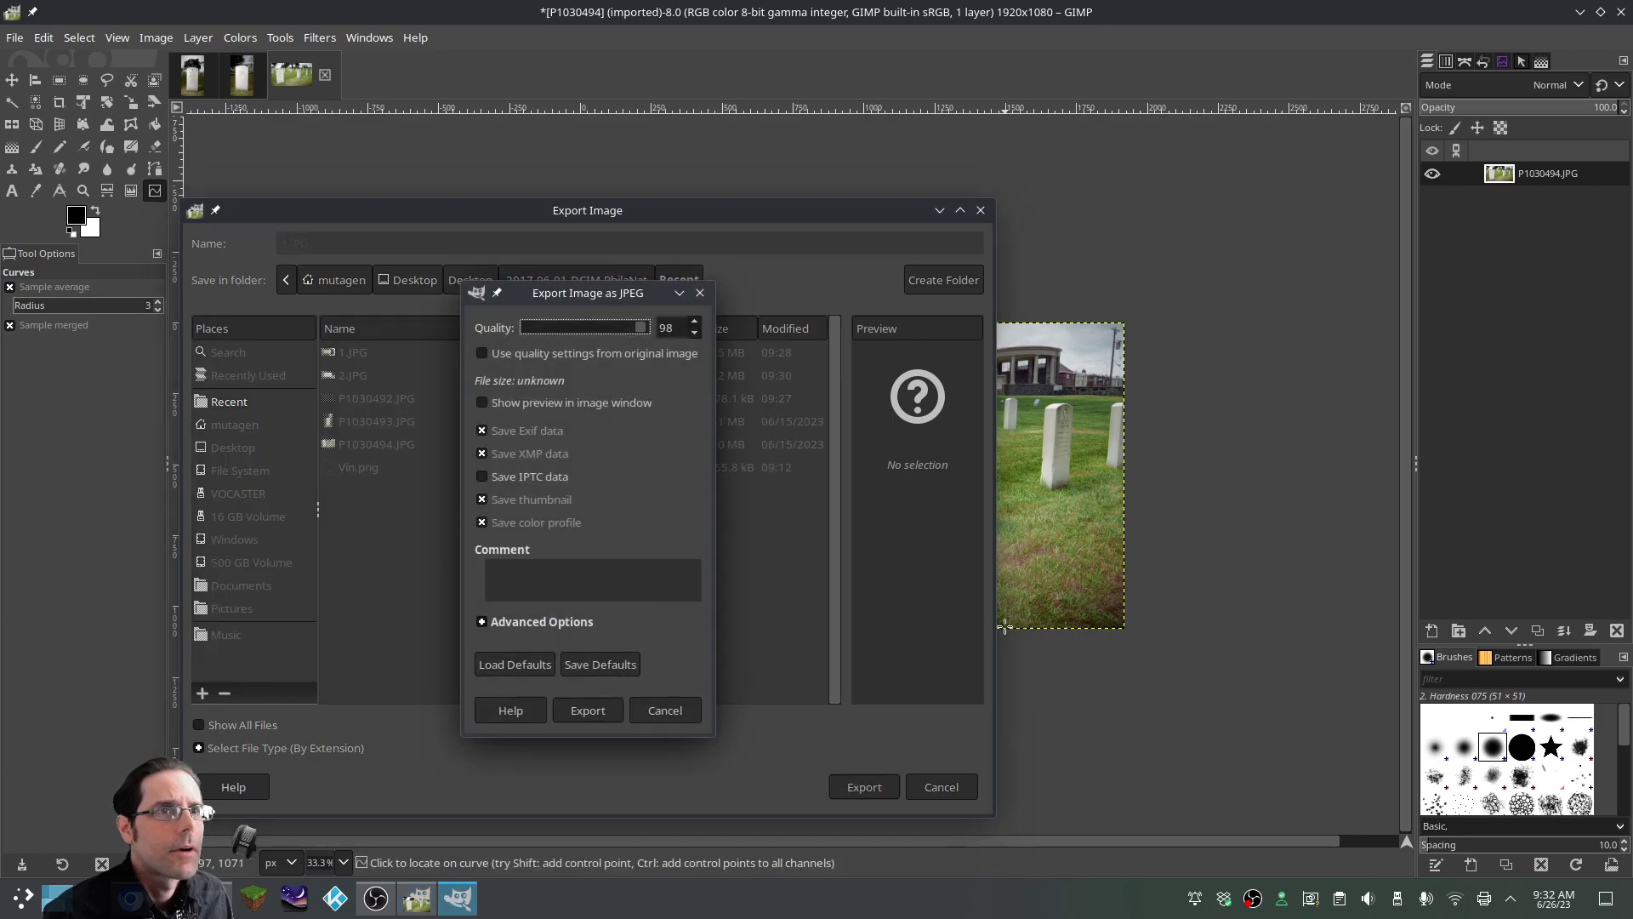
{"action": "left_click", "coordinate": [607, 713]}
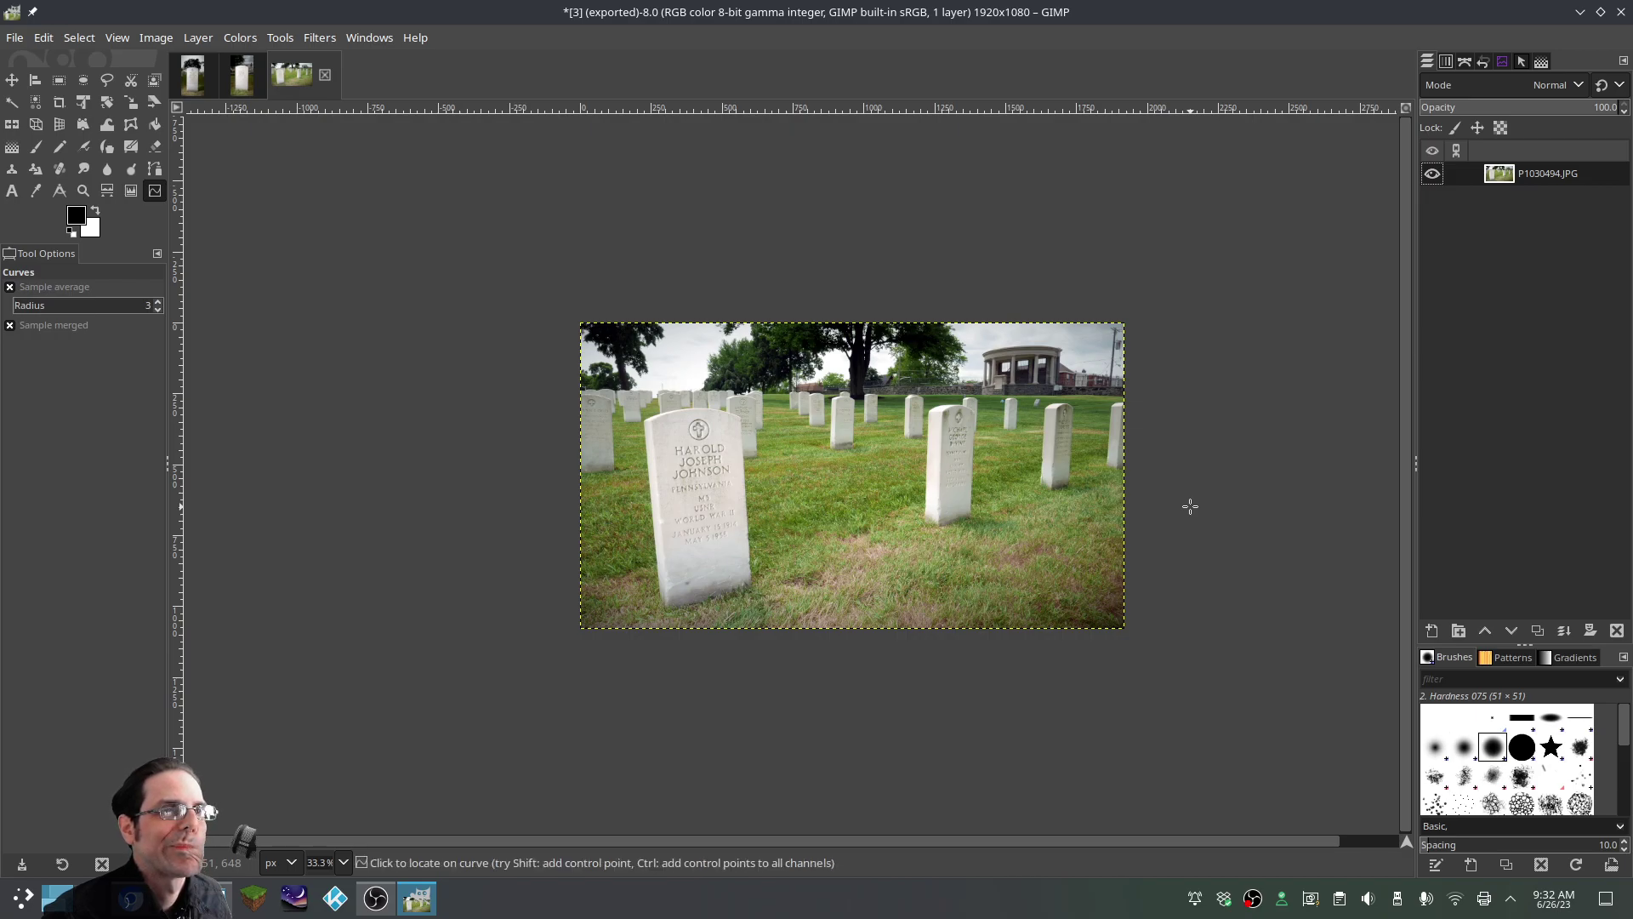
Quit GIMP discarding edits, open the claimed request's memorial, and list same-surname cemetery memorials (146 records)
{"action": "left_click", "coordinate": [1621, 14]}
{"action": "left_click", "coordinate": [855, 553]}
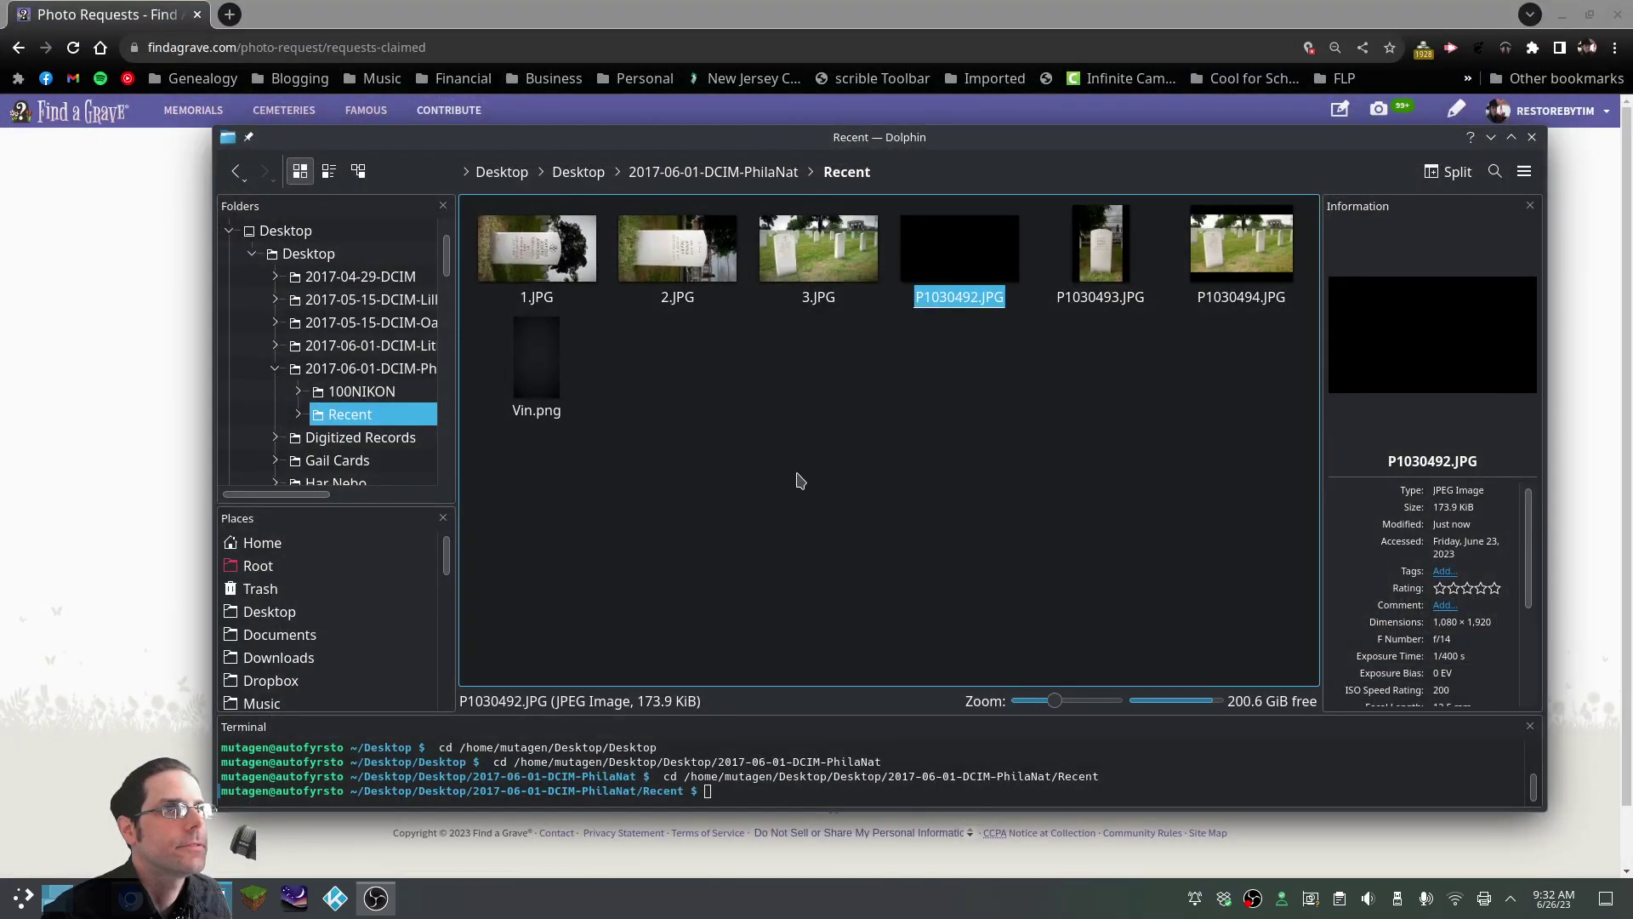
{"action": "left_click", "coordinate": [146, 488]}
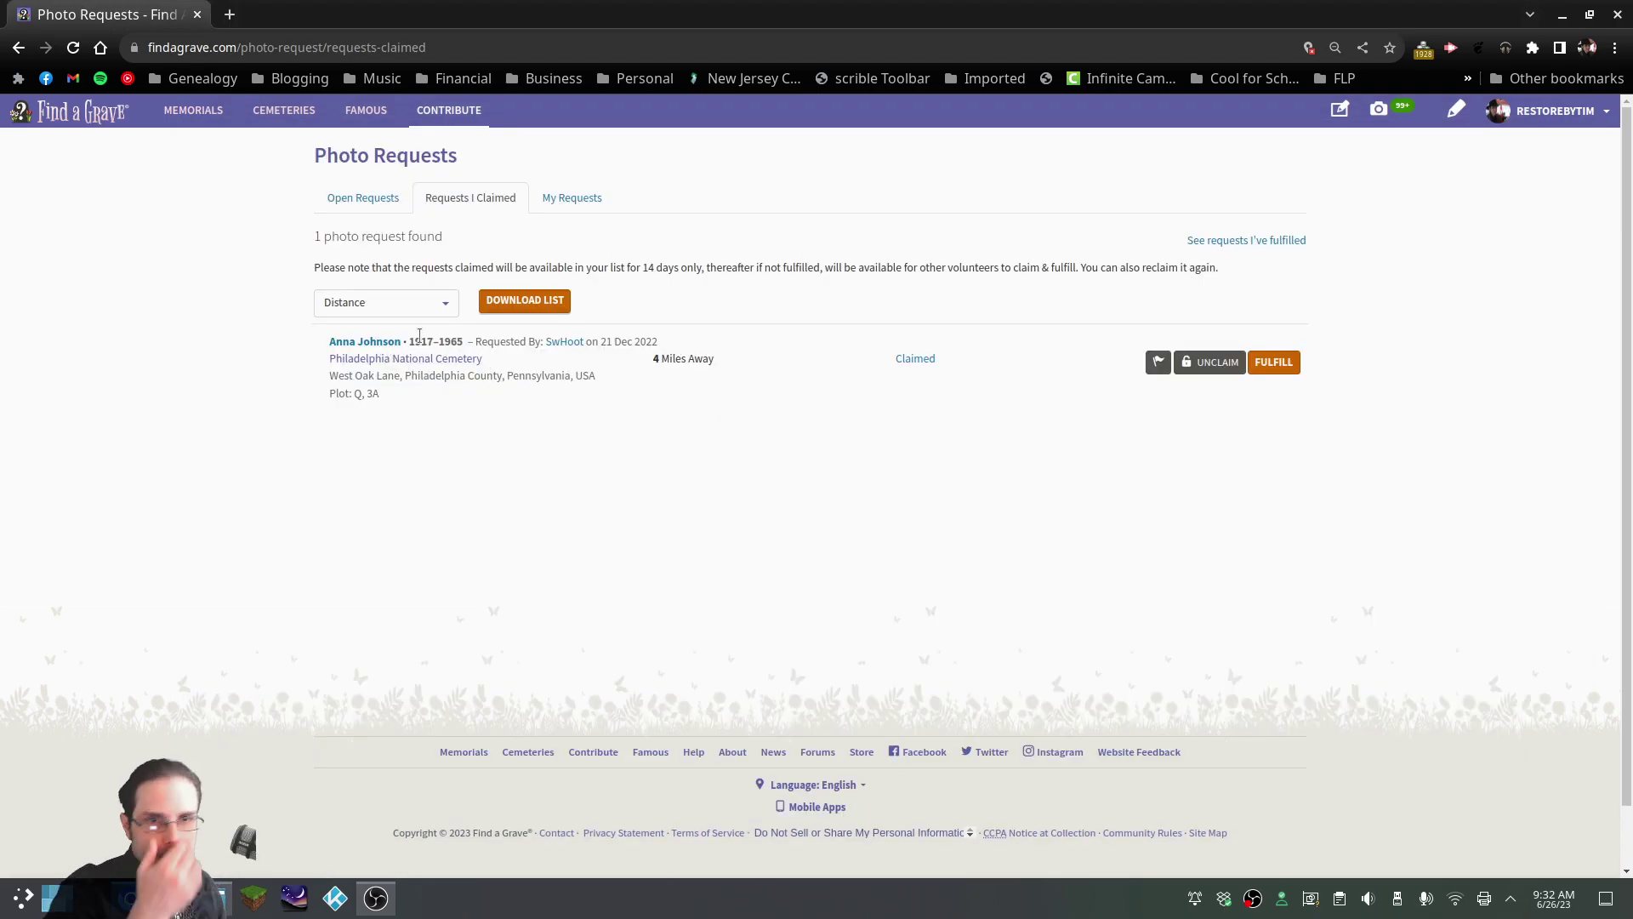
{"action": "left_click", "coordinate": [375, 344]}
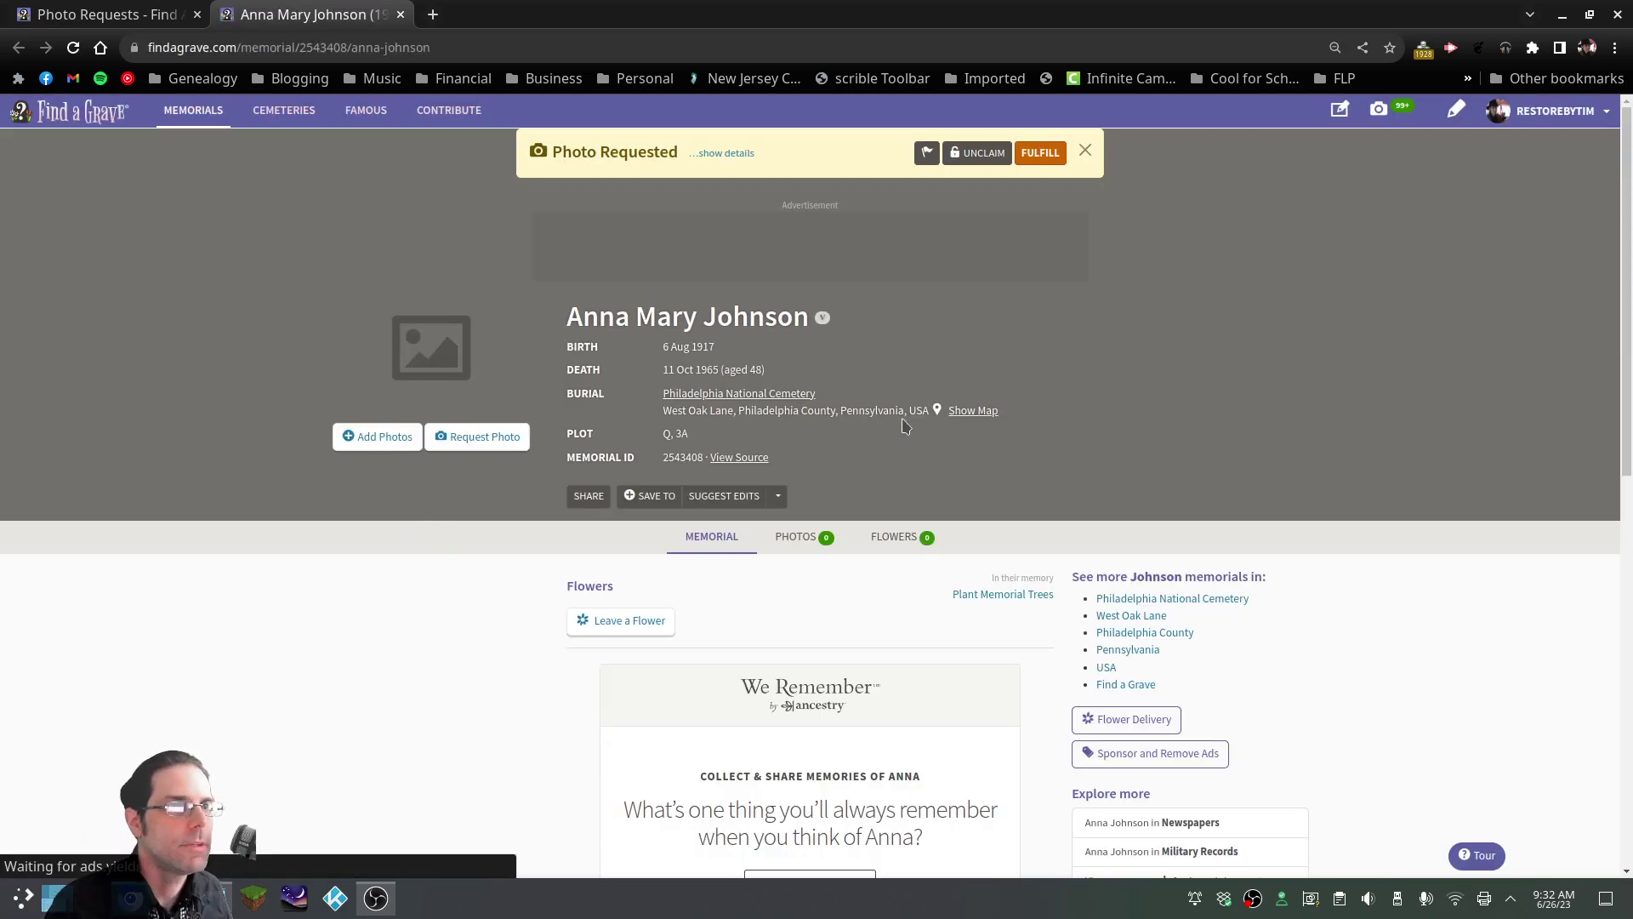
{"action": "scroll", "coordinate": [1000, 476], "scroll_direction": "down", "scroll_amount": 5}
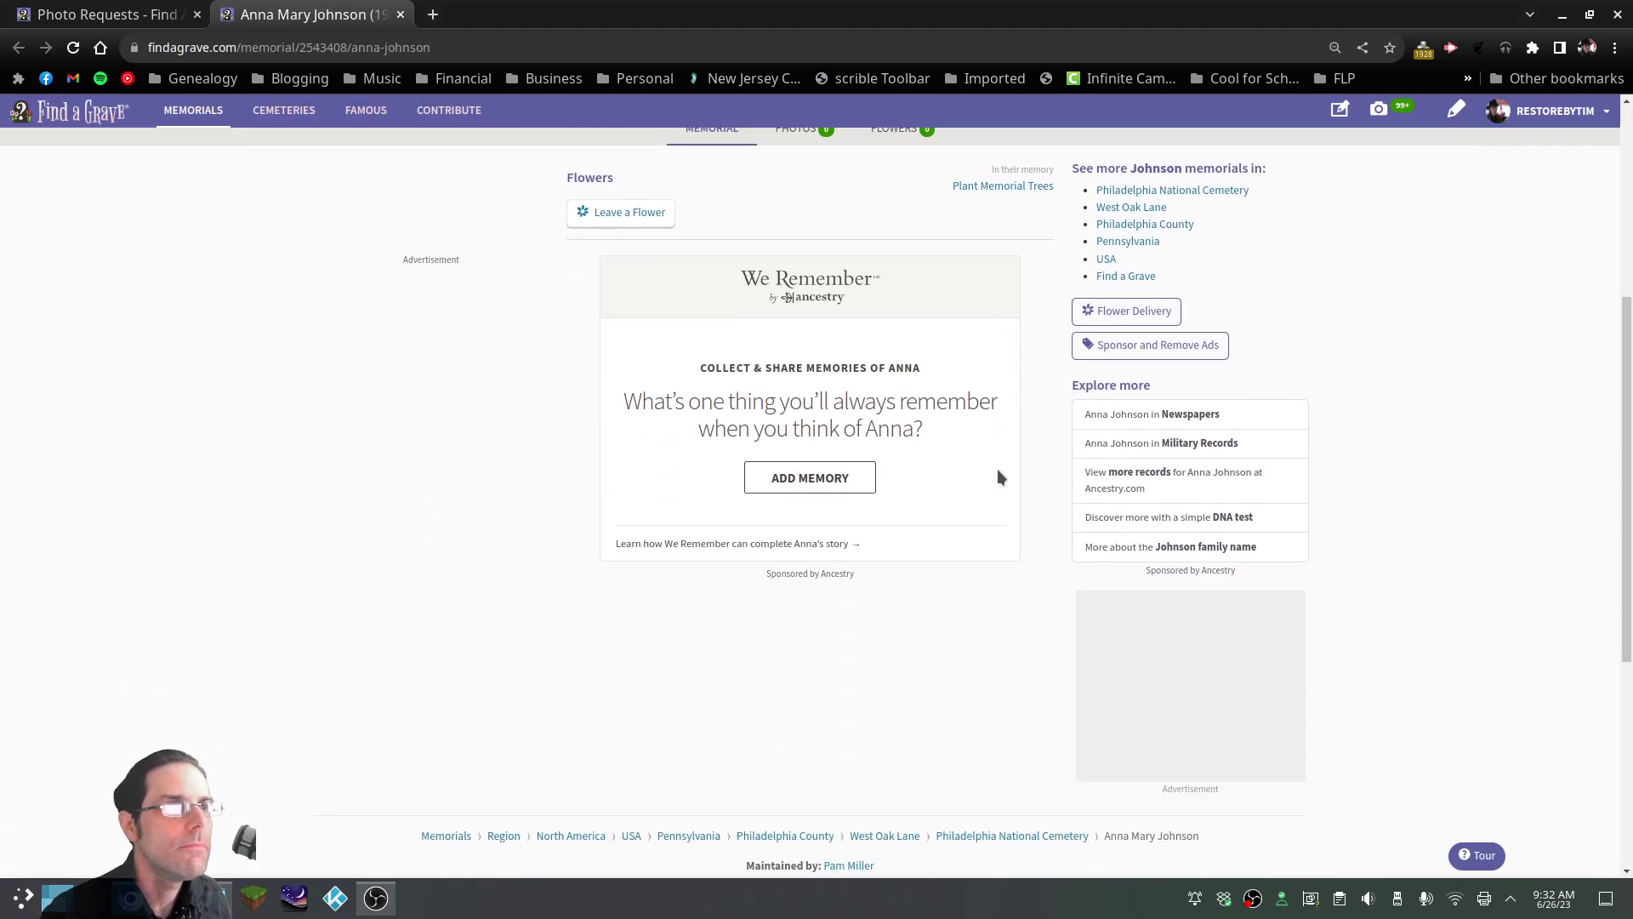
{"action": "scroll", "coordinate": [1000, 476], "scroll_direction": "up", "scroll_amount": 5}
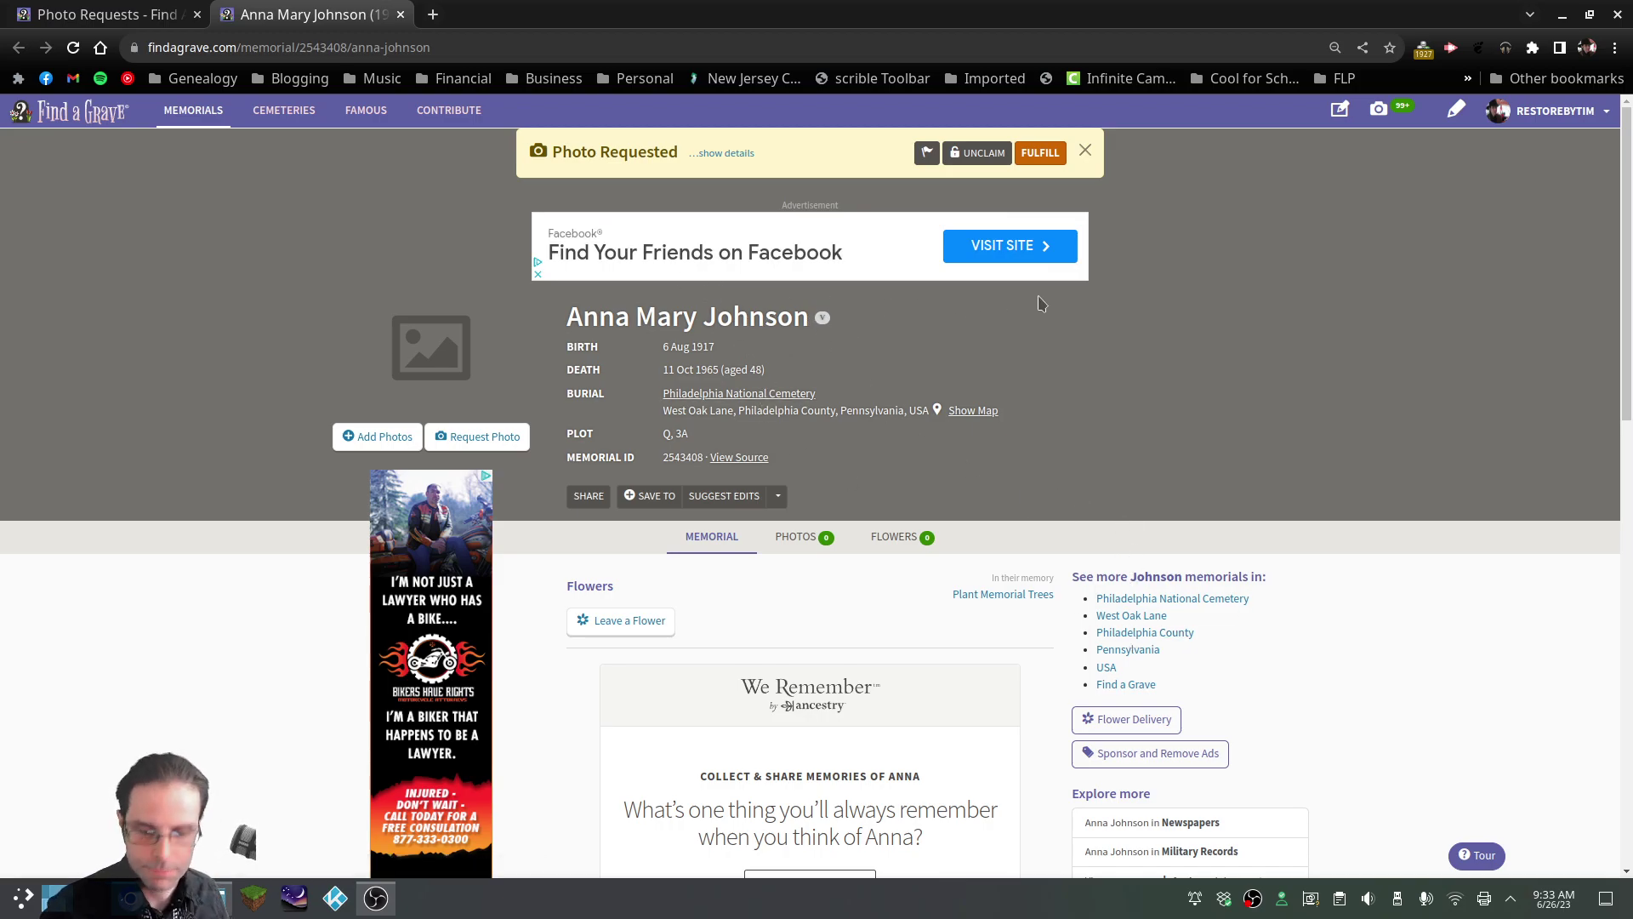
{"action": "left_click", "coordinate": [1172, 598]}
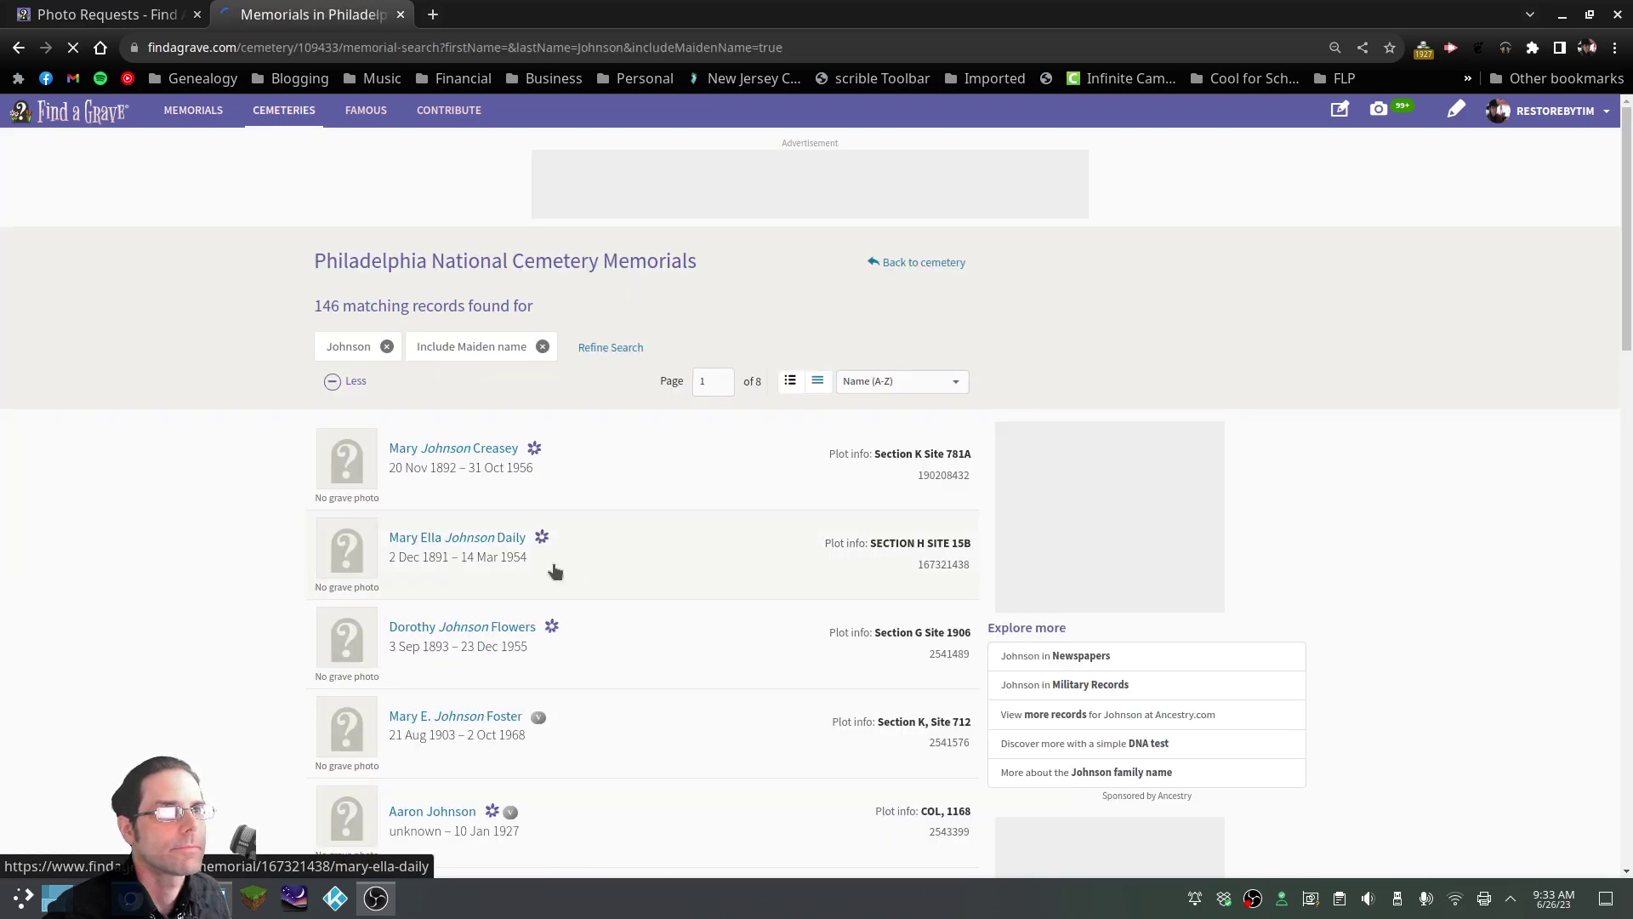
Scroll through the same-surname Philadelphia National Cemetery search results
{"action": "scroll", "coordinate": [616, 644], "scroll_direction": "down", "scroll_amount": 3}
{"action": "scroll", "coordinate": [629, 629], "scroll_direction": "down", "scroll_amount": 2}
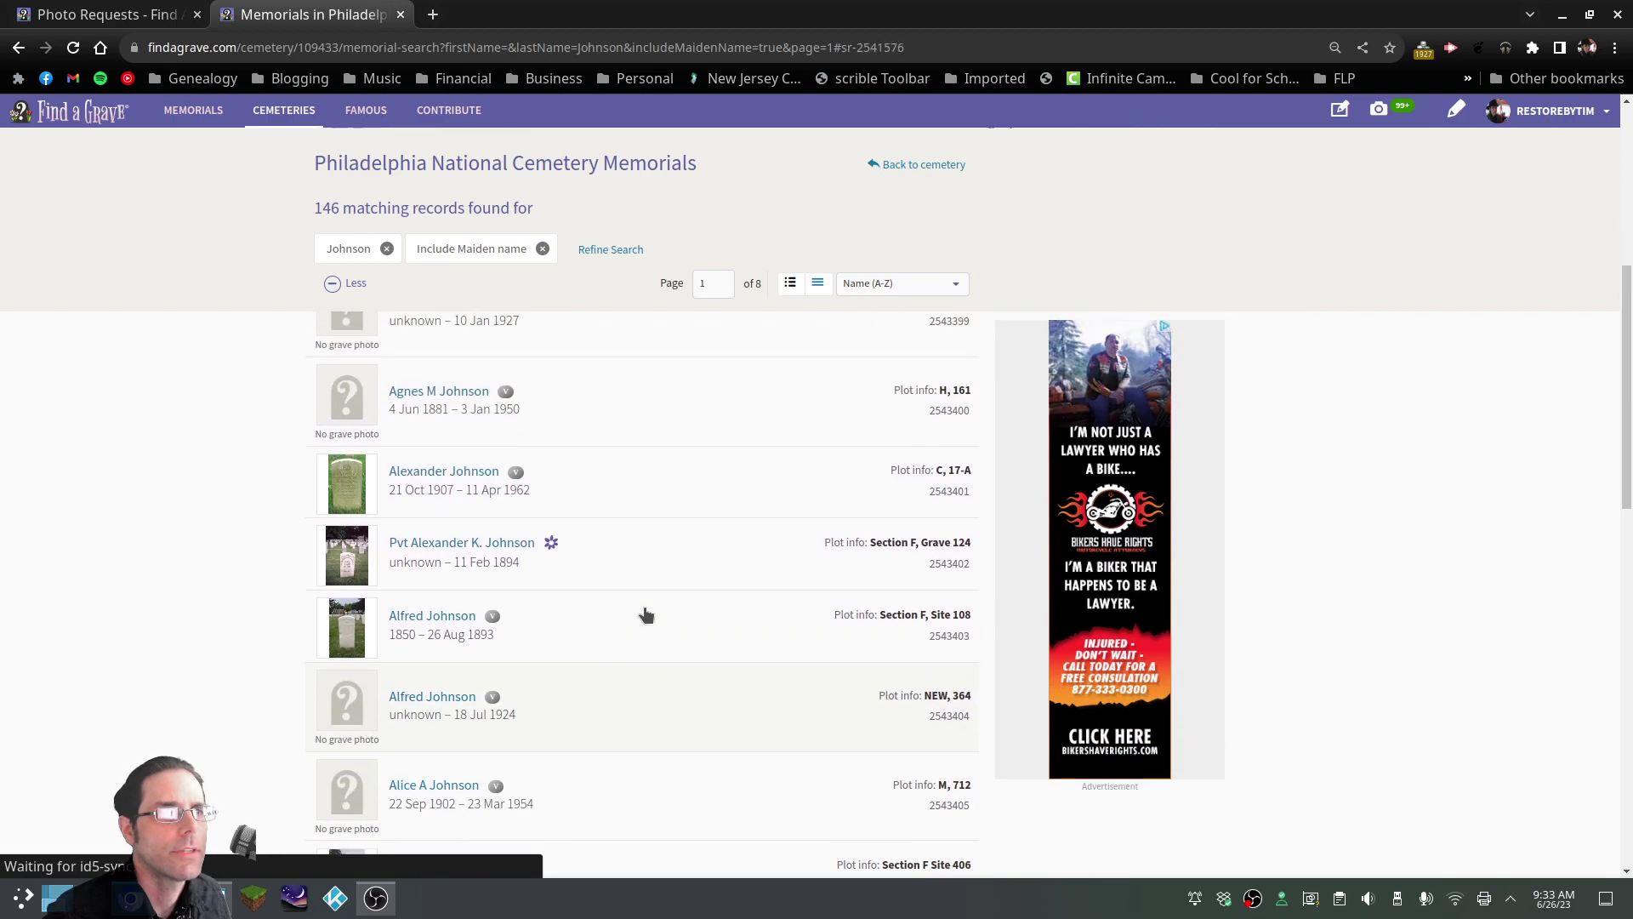
{"action": "key", "text": "alt+Tab"}
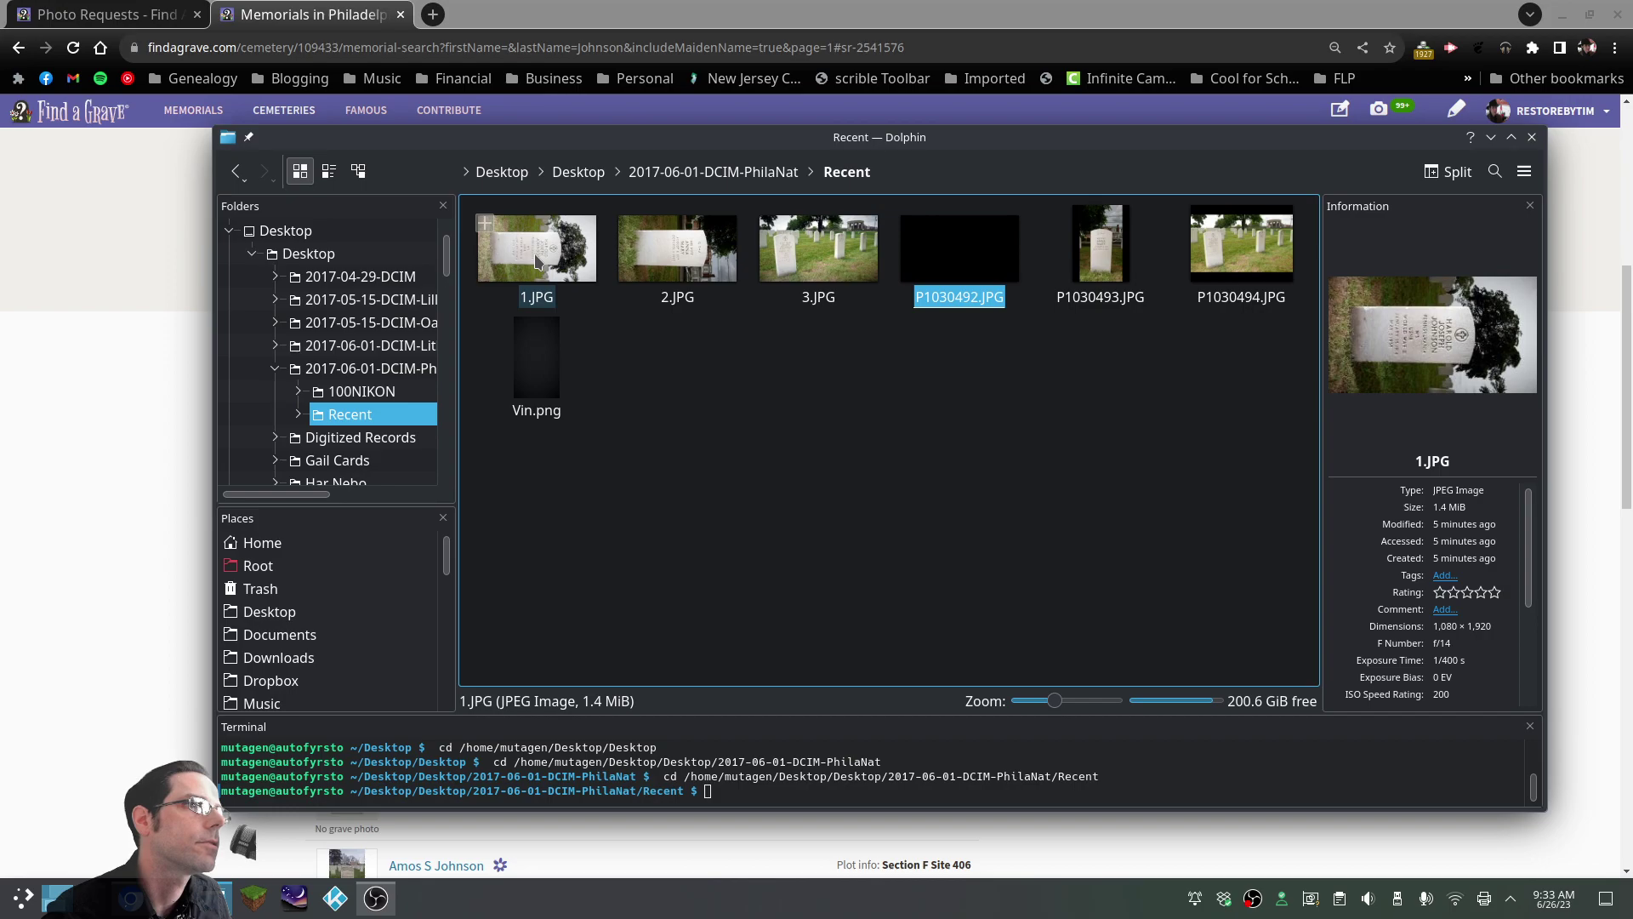
{"action": "key", "text": "alt+Tab"}
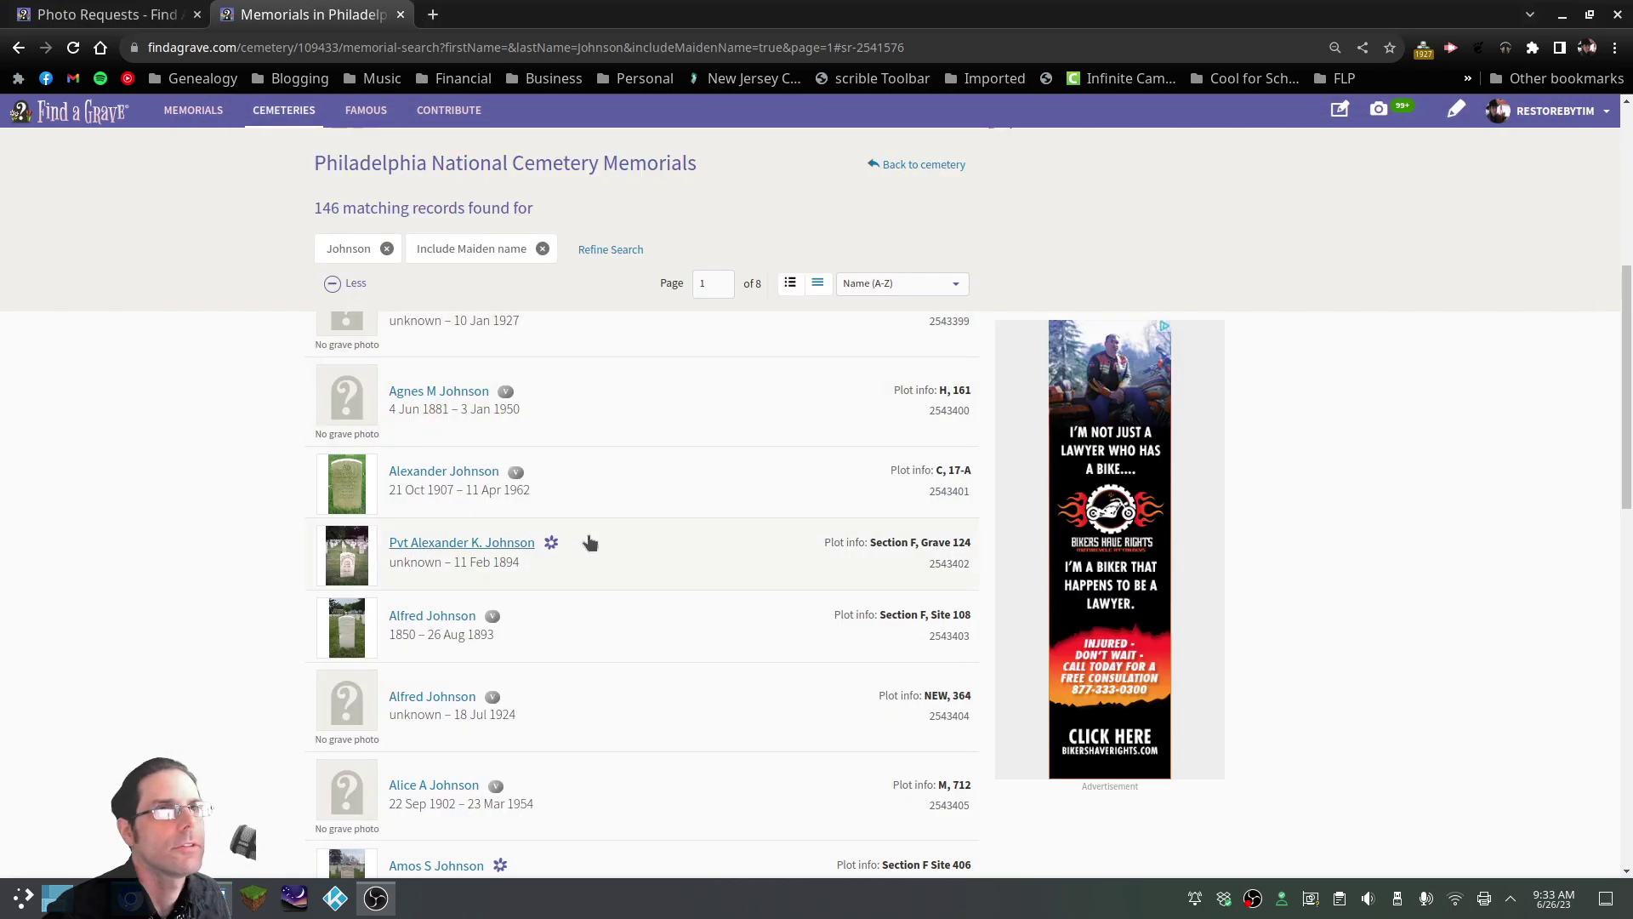
{"action": "scroll", "coordinate": [590, 543], "scroll_direction": "down", "scroll_amount": 20}
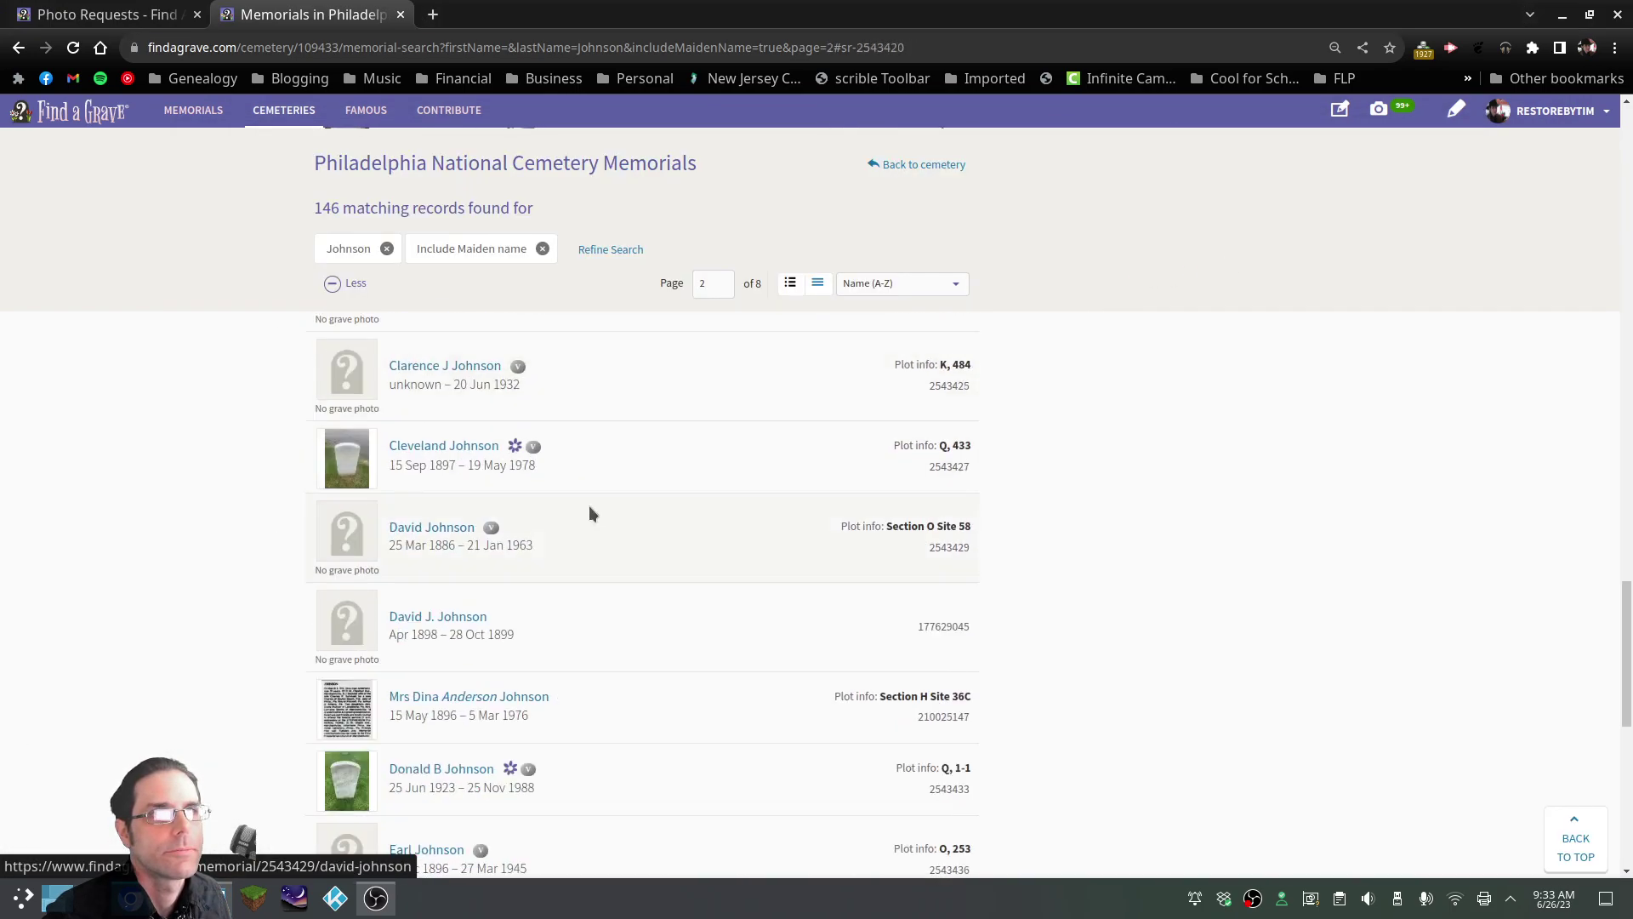
{"action": "scroll", "coordinate": [593, 513], "scroll_direction": "down", "scroll_amount": 20}
{"action": "scroll", "coordinate": [590, 516], "scroll_direction": "down", "scroll_amount": 6}
{"action": "scroll", "coordinate": [590, 516], "scroll_direction": "up", "scroll_amount": 10}
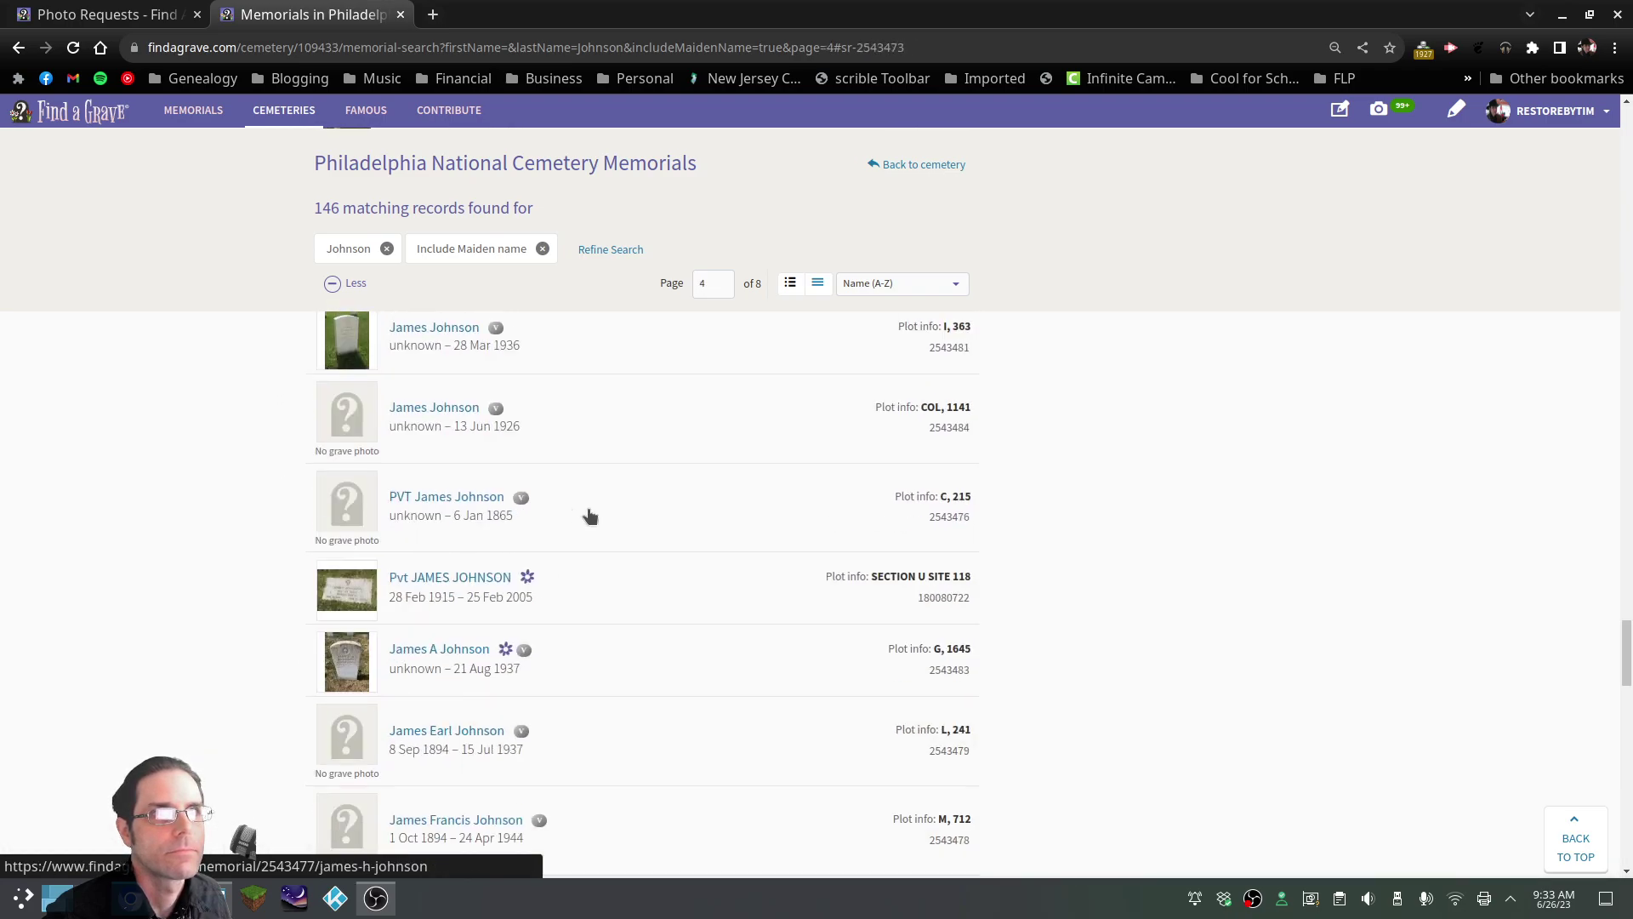
{"action": "scroll", "coordinate": [590, 515], "scroll_direction": "up", "scroll_amount": 10}
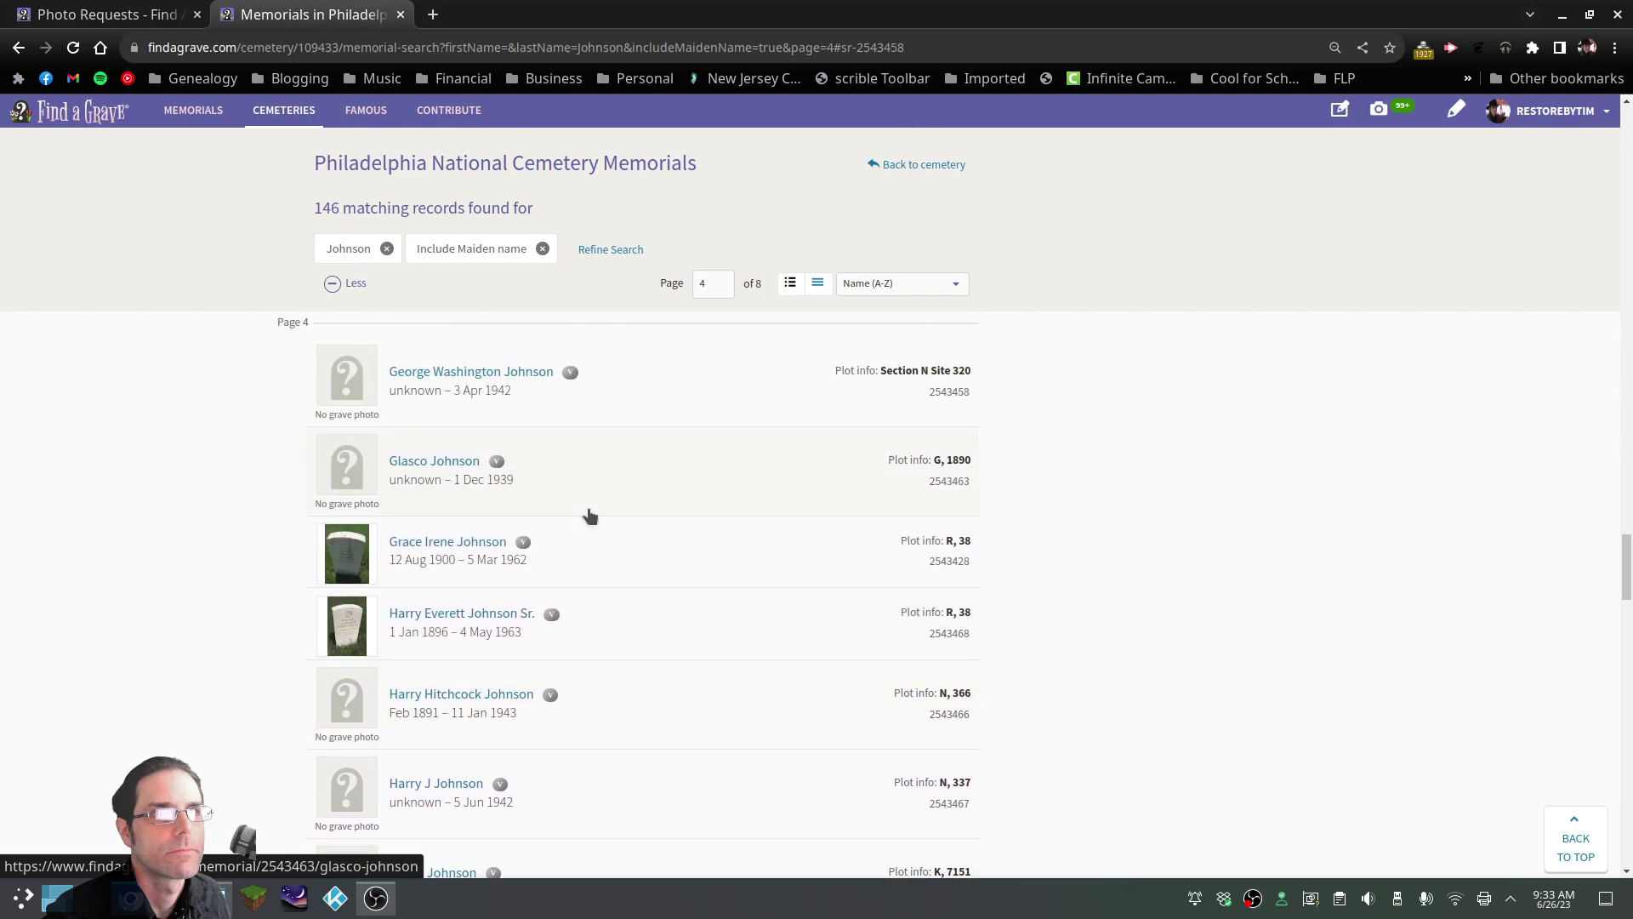
{"action": "scroll", "coordinate": [591, 516], "scroll_direction": "down", "scroll_amount": 2}
{"action": "scroll", "coordinate": [539, 672], "scroll_direction": "down", "scroll_amount": 2}
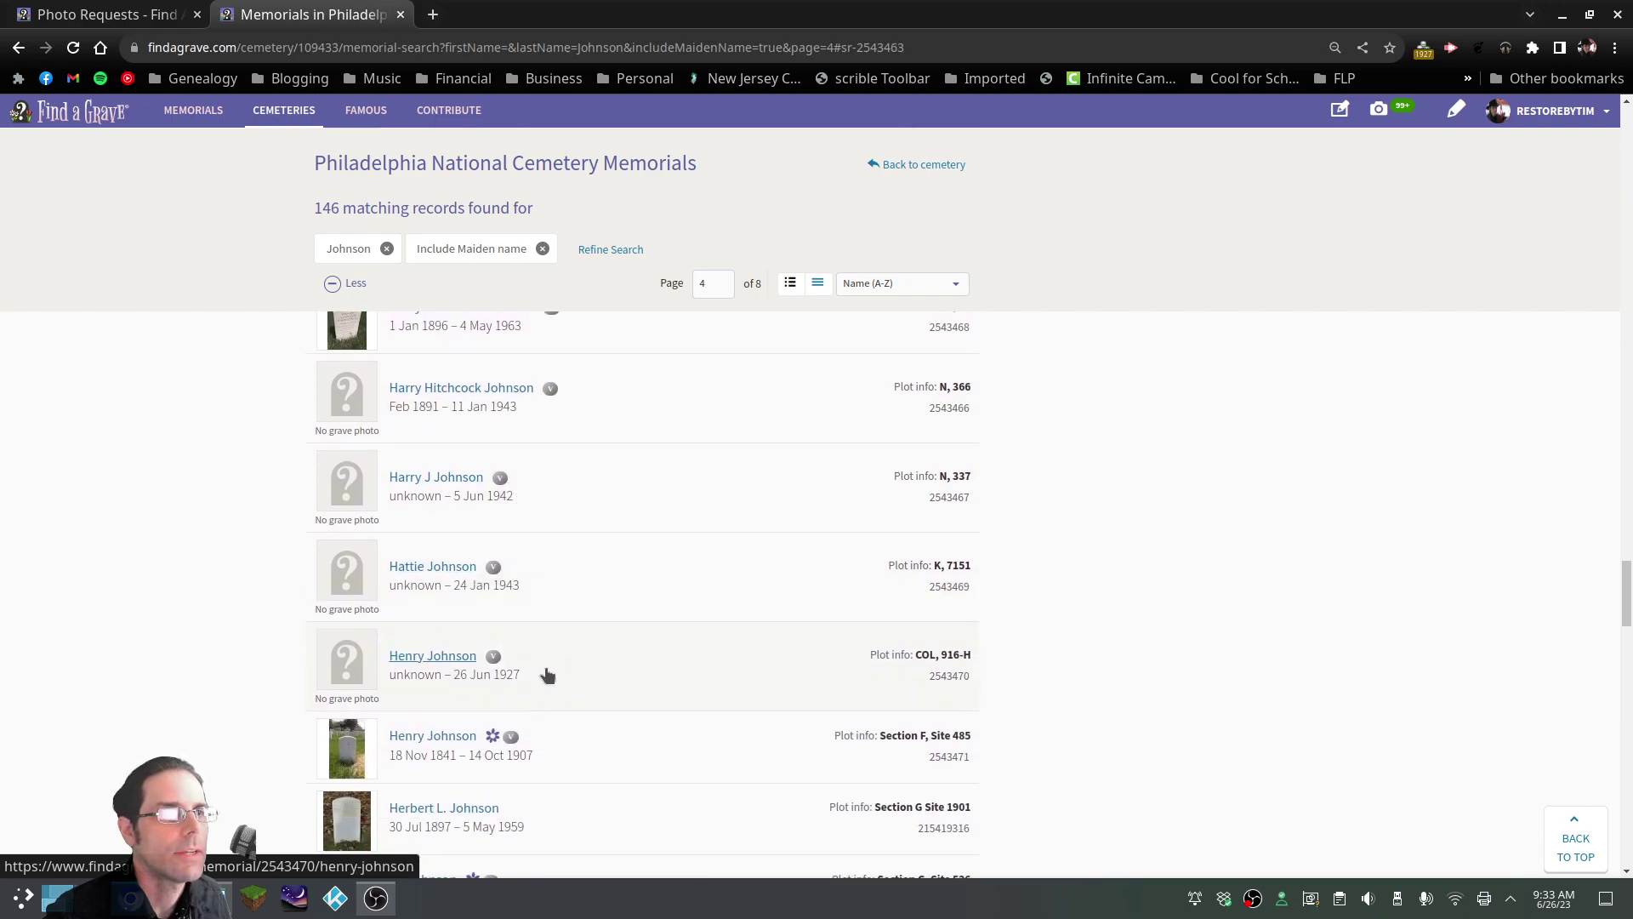
{"action": "scroll", "coordinate": [428, 547], "scroll_direction": "up", "scroll_amount": 1}
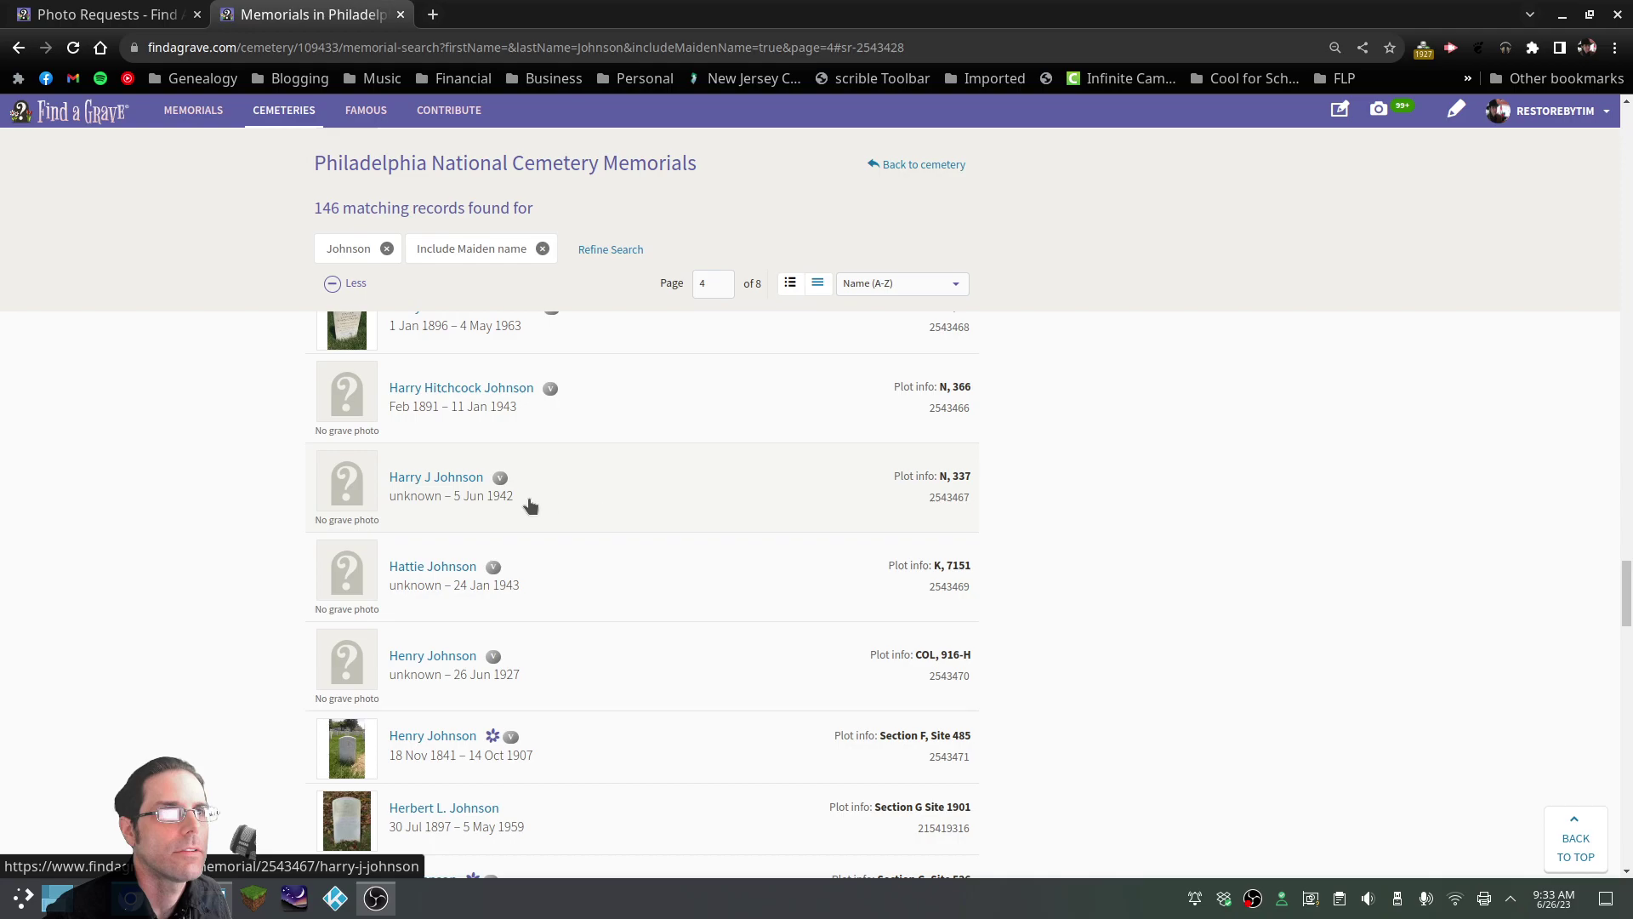
View the 1.JPG headstone photo to read its 1958 date, then return to the results
{"action": "key", "text": "alt+Tab"}
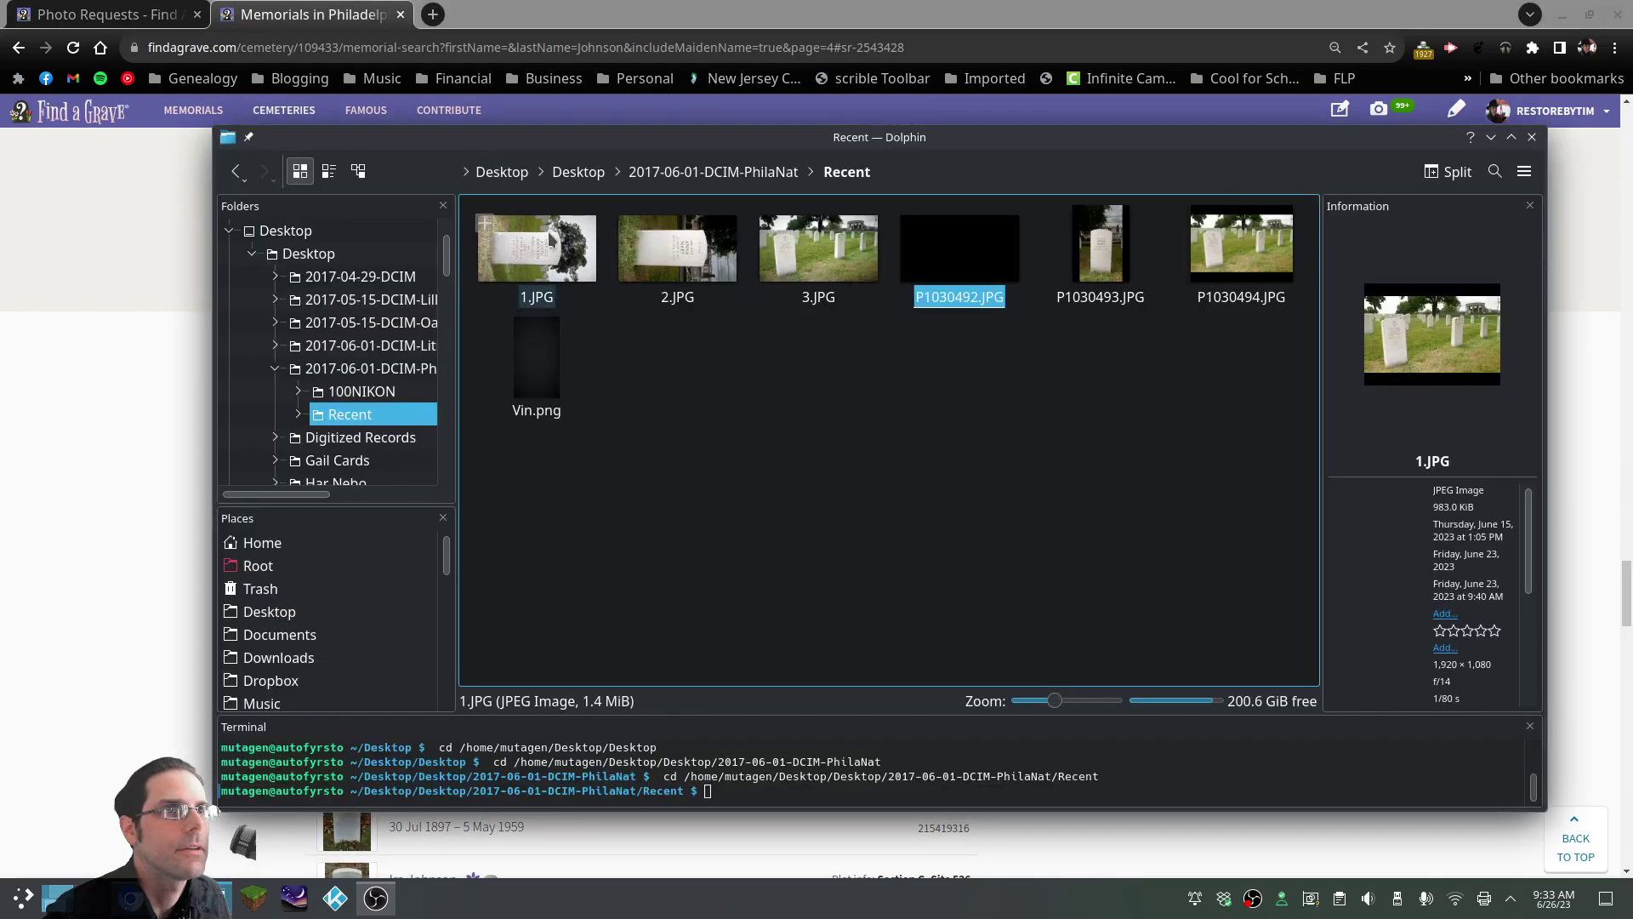
{"action": "left_click", "coordinate": [551, 252]}
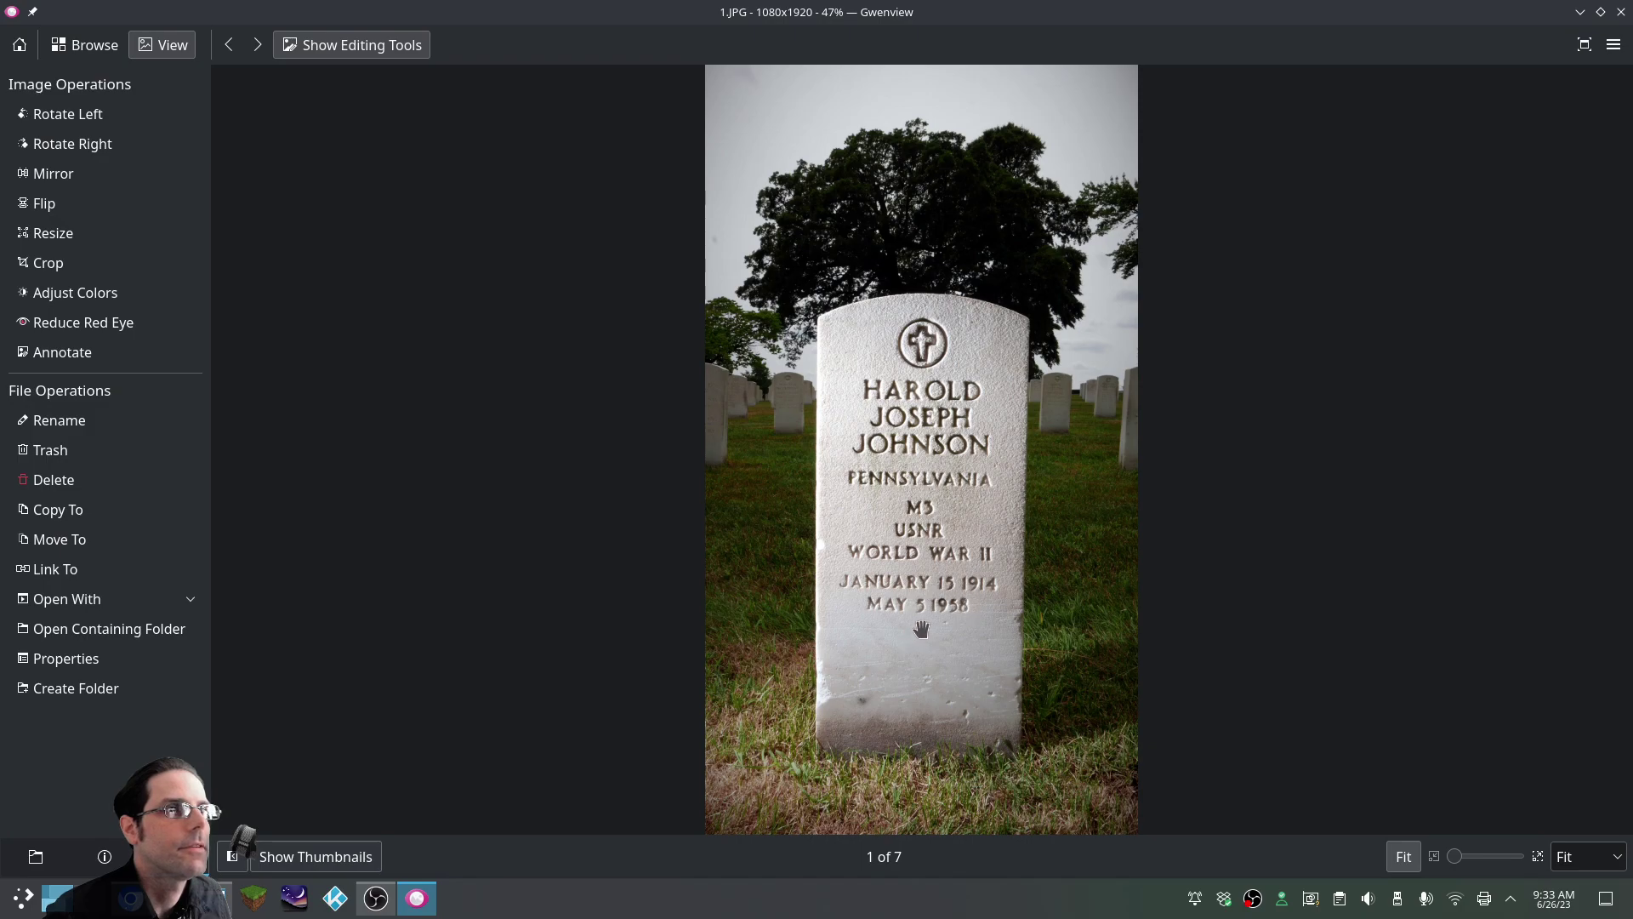
{"action": "left_click", "coordinate": [1621, 21]}
{"action": "key", "text": "alt+Tab"}
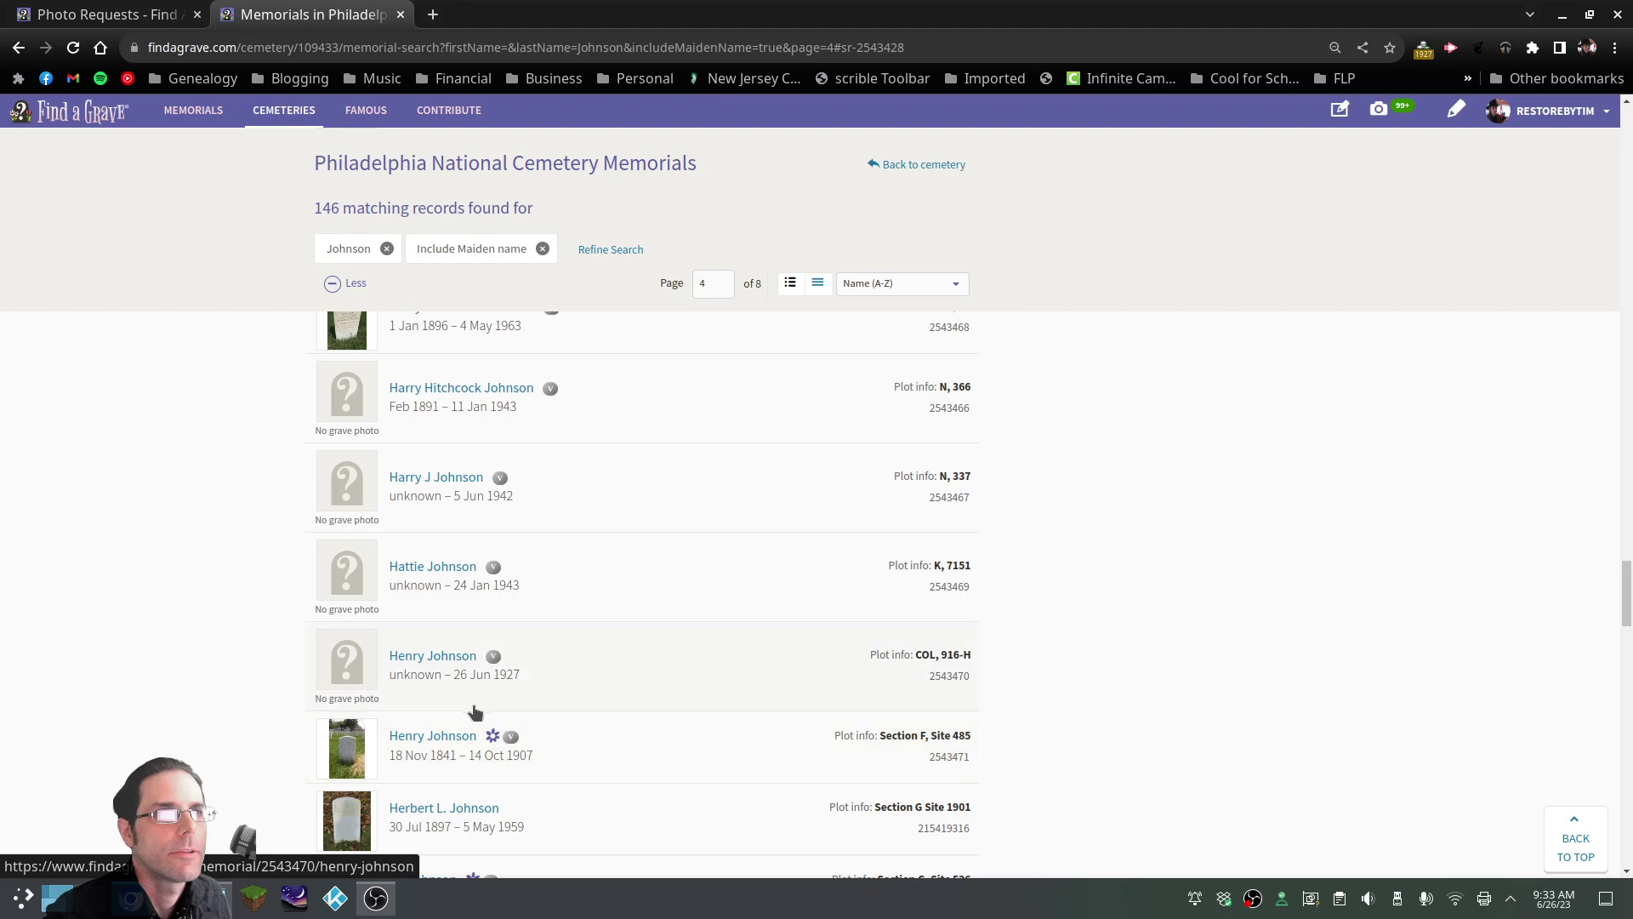
{"action": "scroll", "coordinate": [589, 621], "scroll_direction": "up", "scroll_amount": 3}
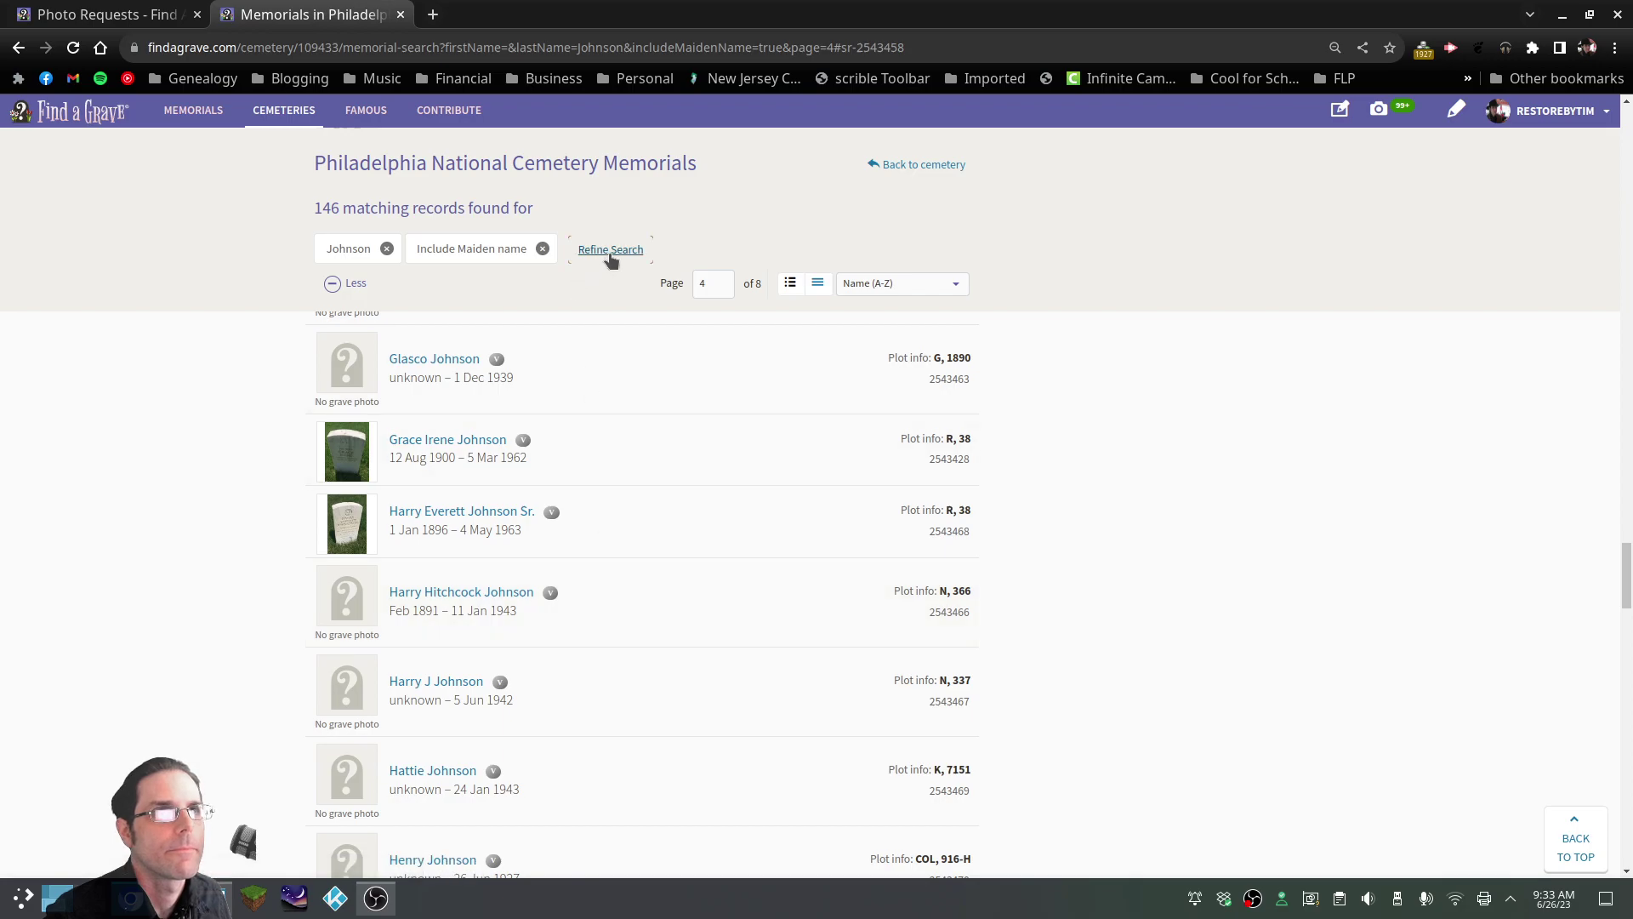
{"action": "scroll", "coordinate": [609, 263], "scroll_direction": "up", "scroll_amount": 5}
Filter by Year Died 1958 (two results), then go back to the 1965 memorial in plot Q, 3A
{"action": "scroll", "coordinate": [621, 286], "scroll_direction": "up", "scroll_amount": 20}
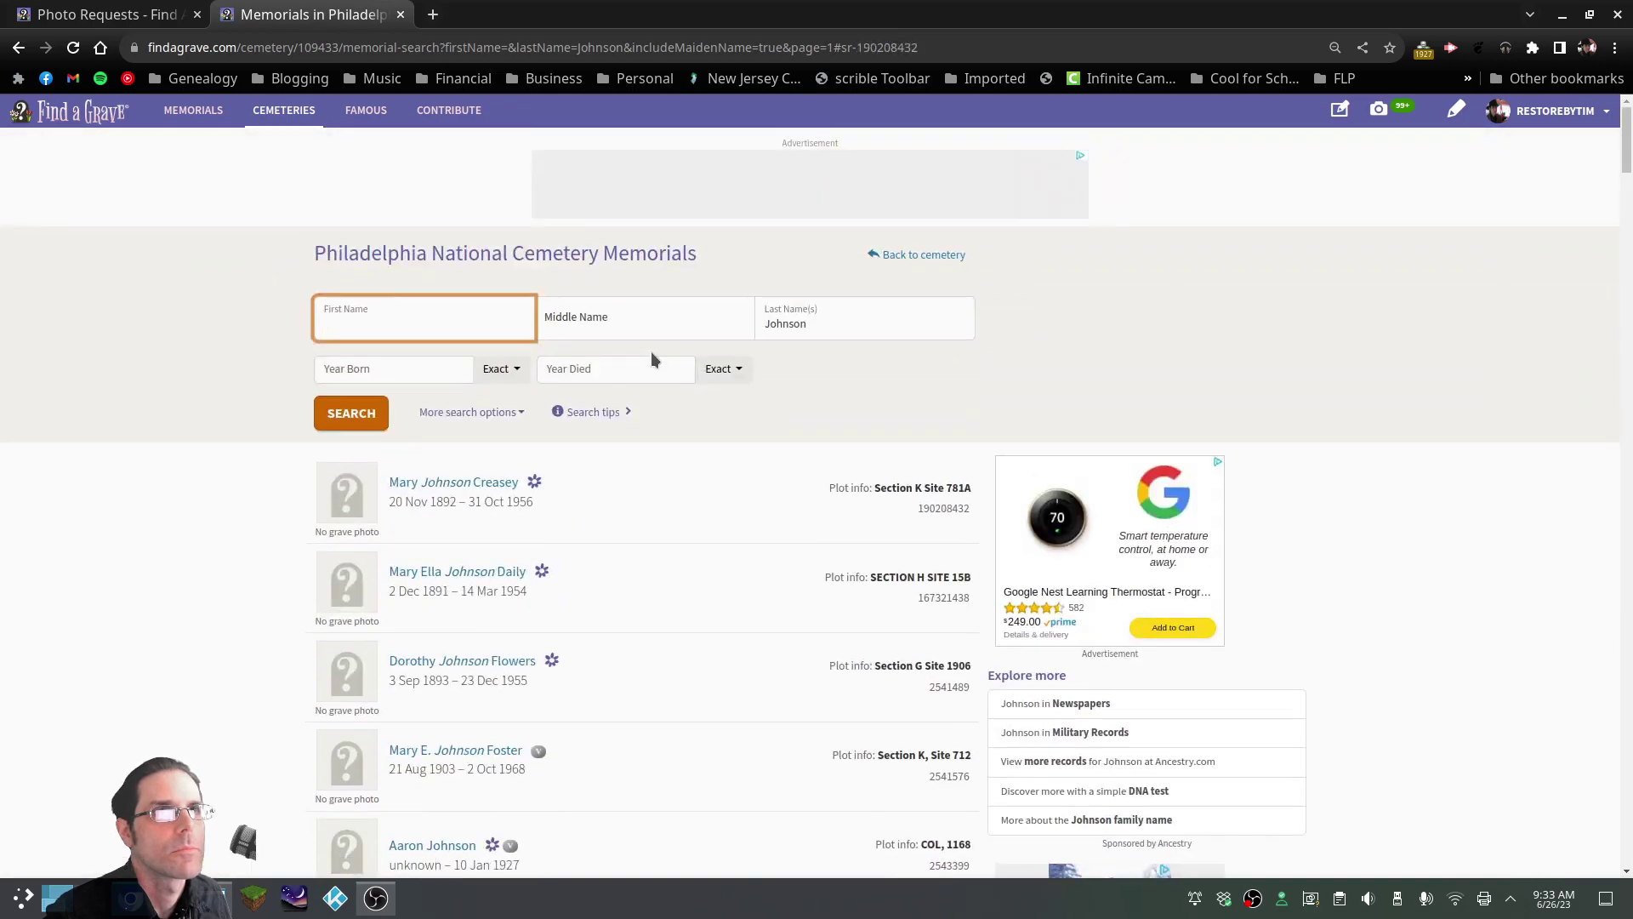
{"action": "left_click", "coordinate": [621, 372]}
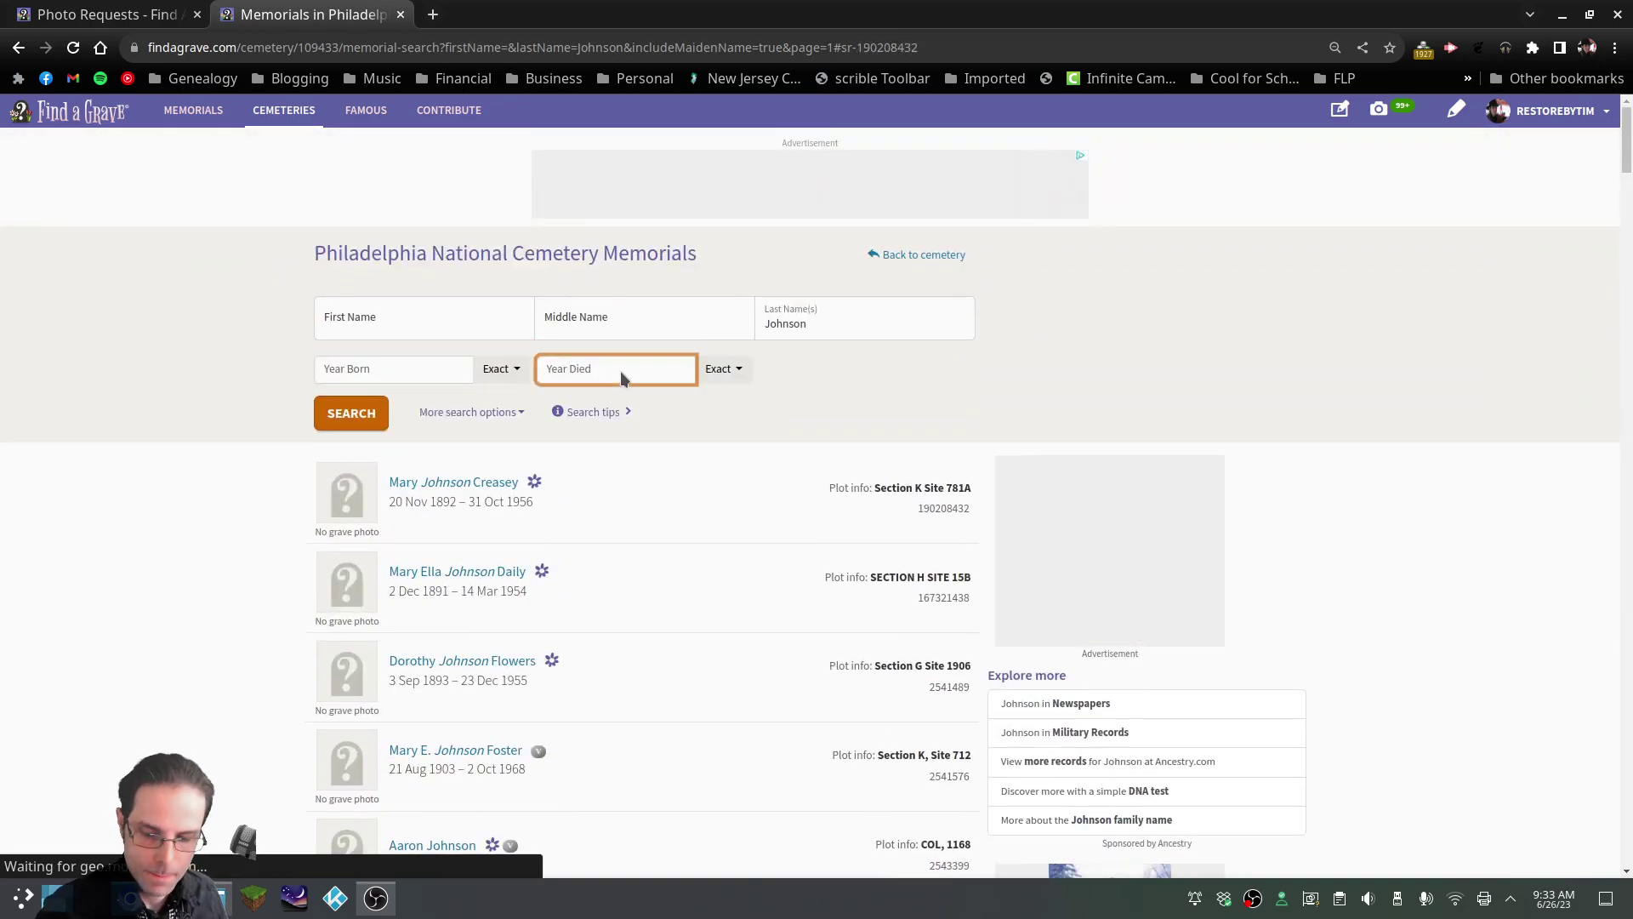
{"action": "type", "text": "1958"}
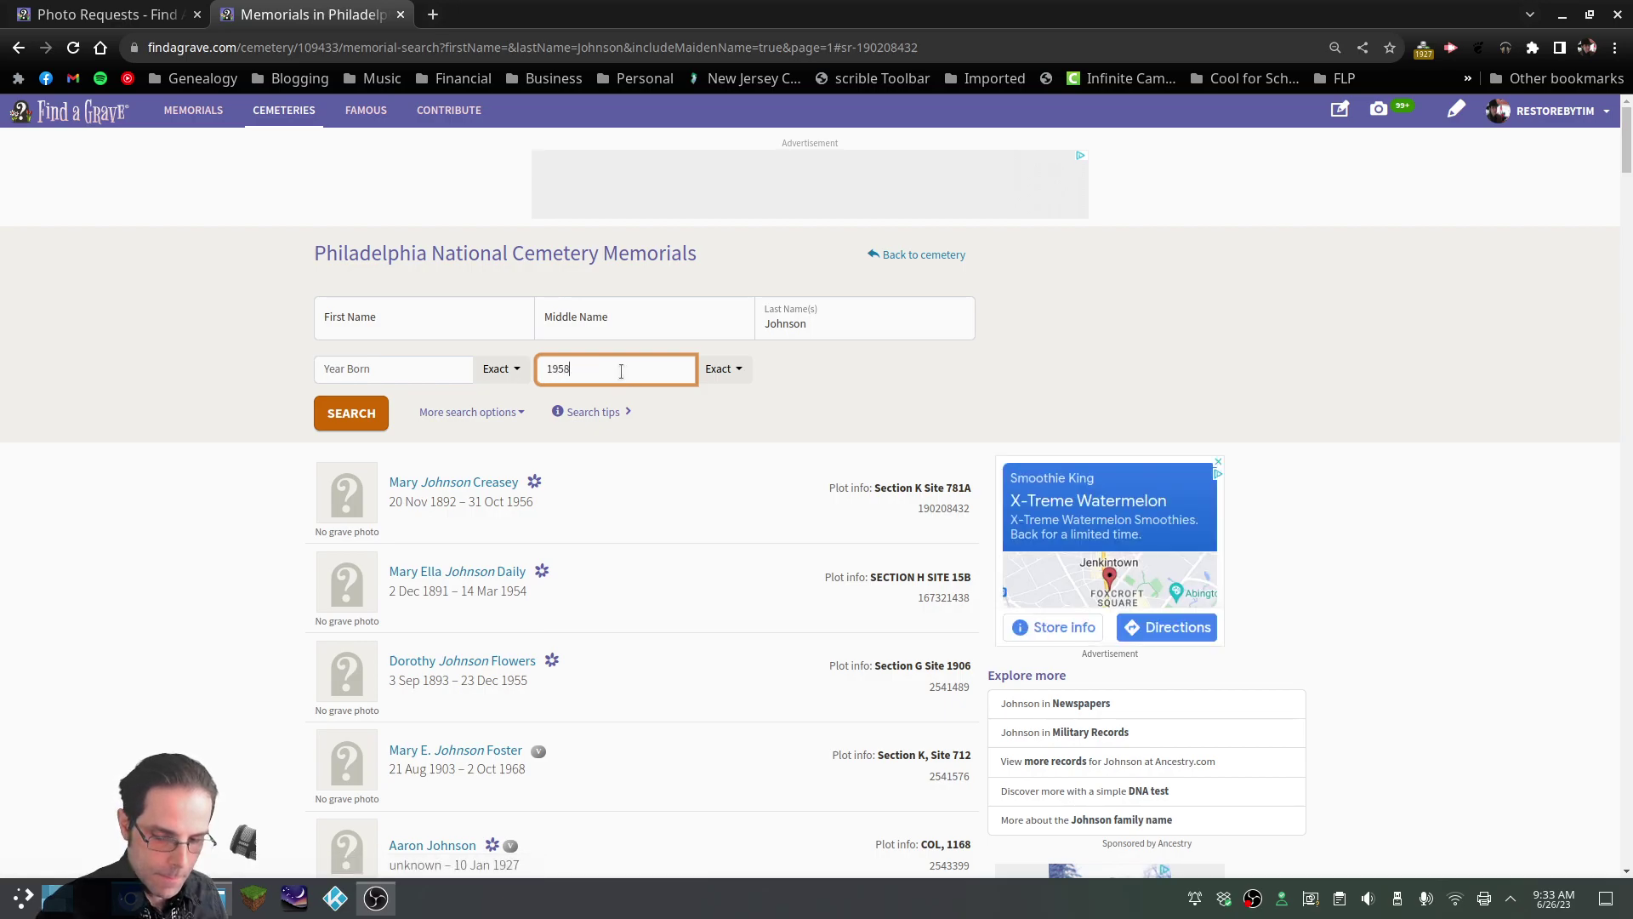
{"action": "left_click", "coordinate": [375, 419]}
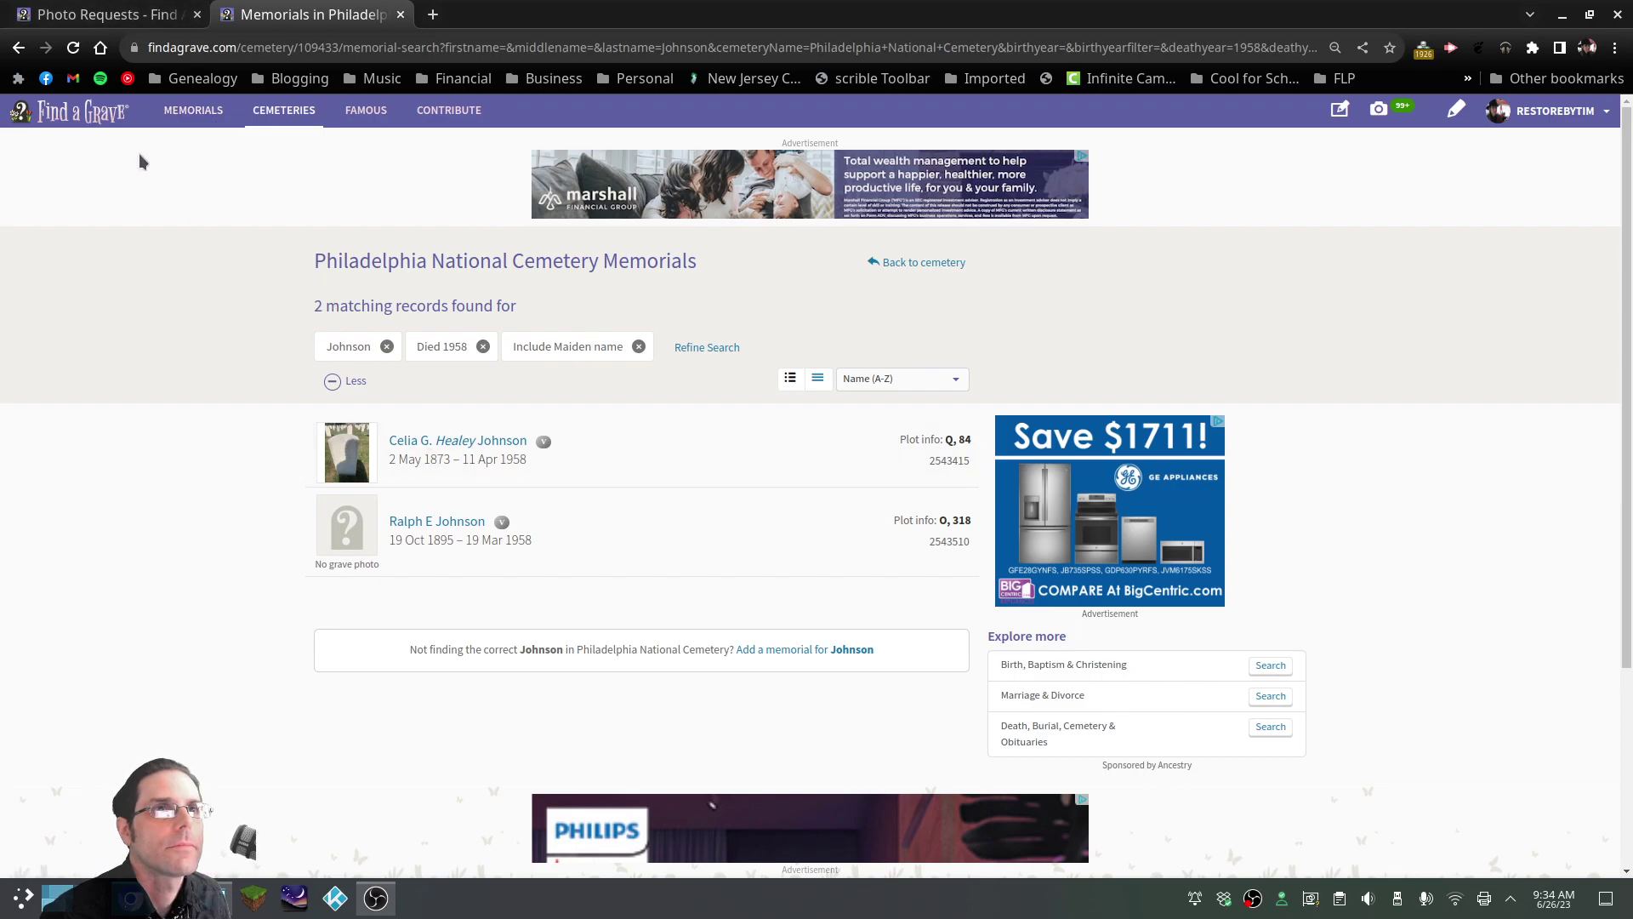
{"action": "left_click", "coordinate": [19, 51]}
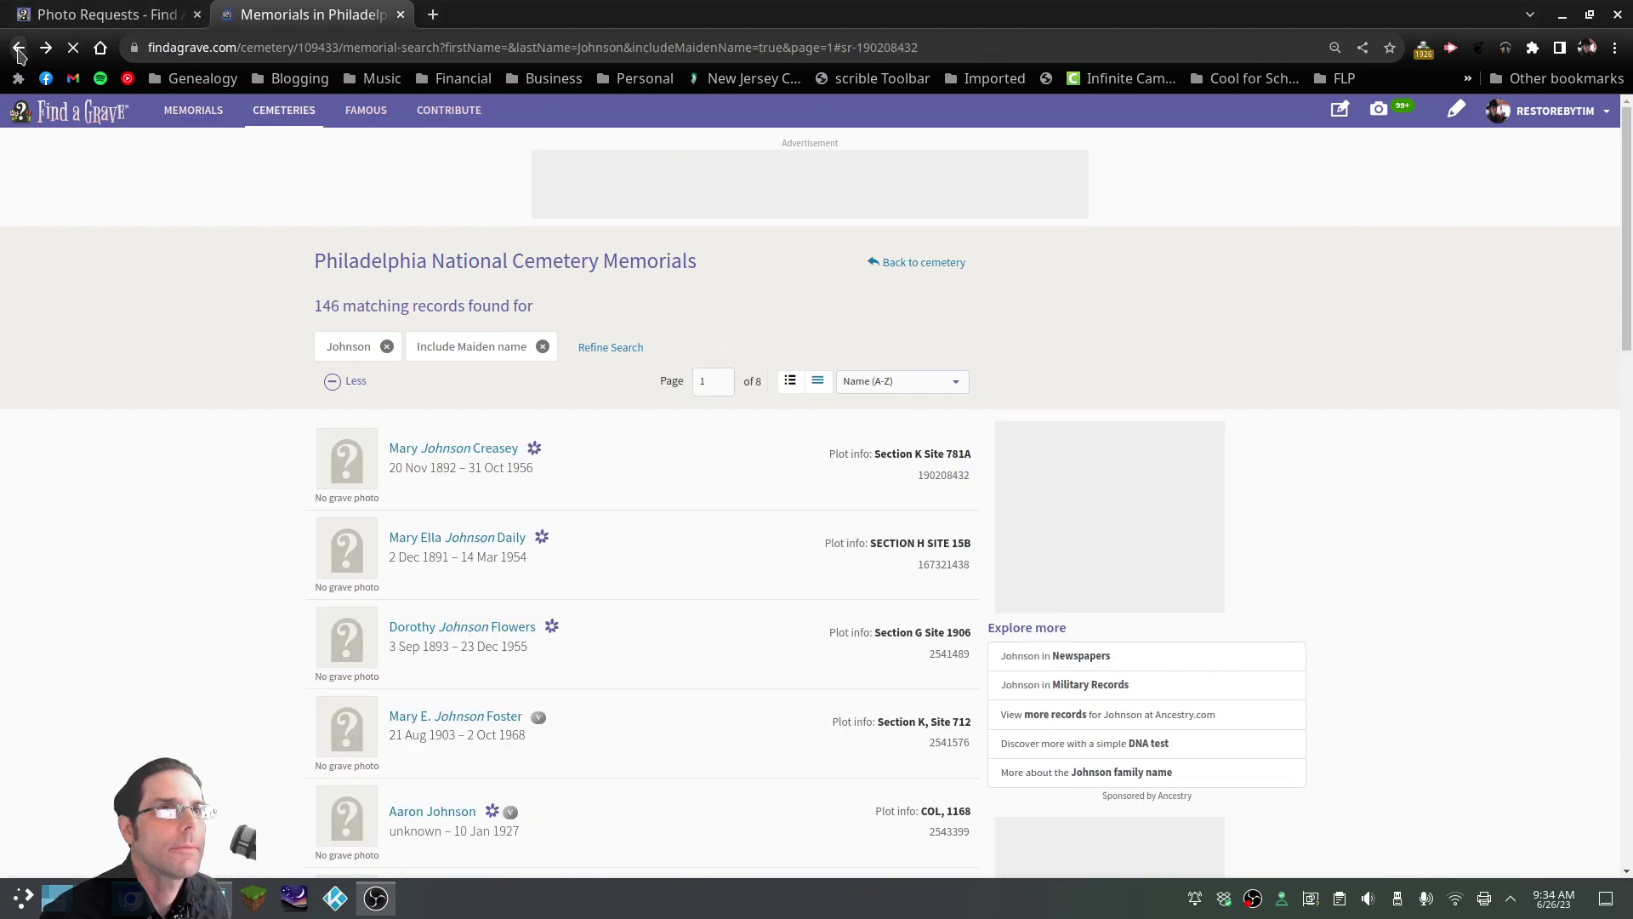
{"action": "left_click", "coordinate": [19, 49]}
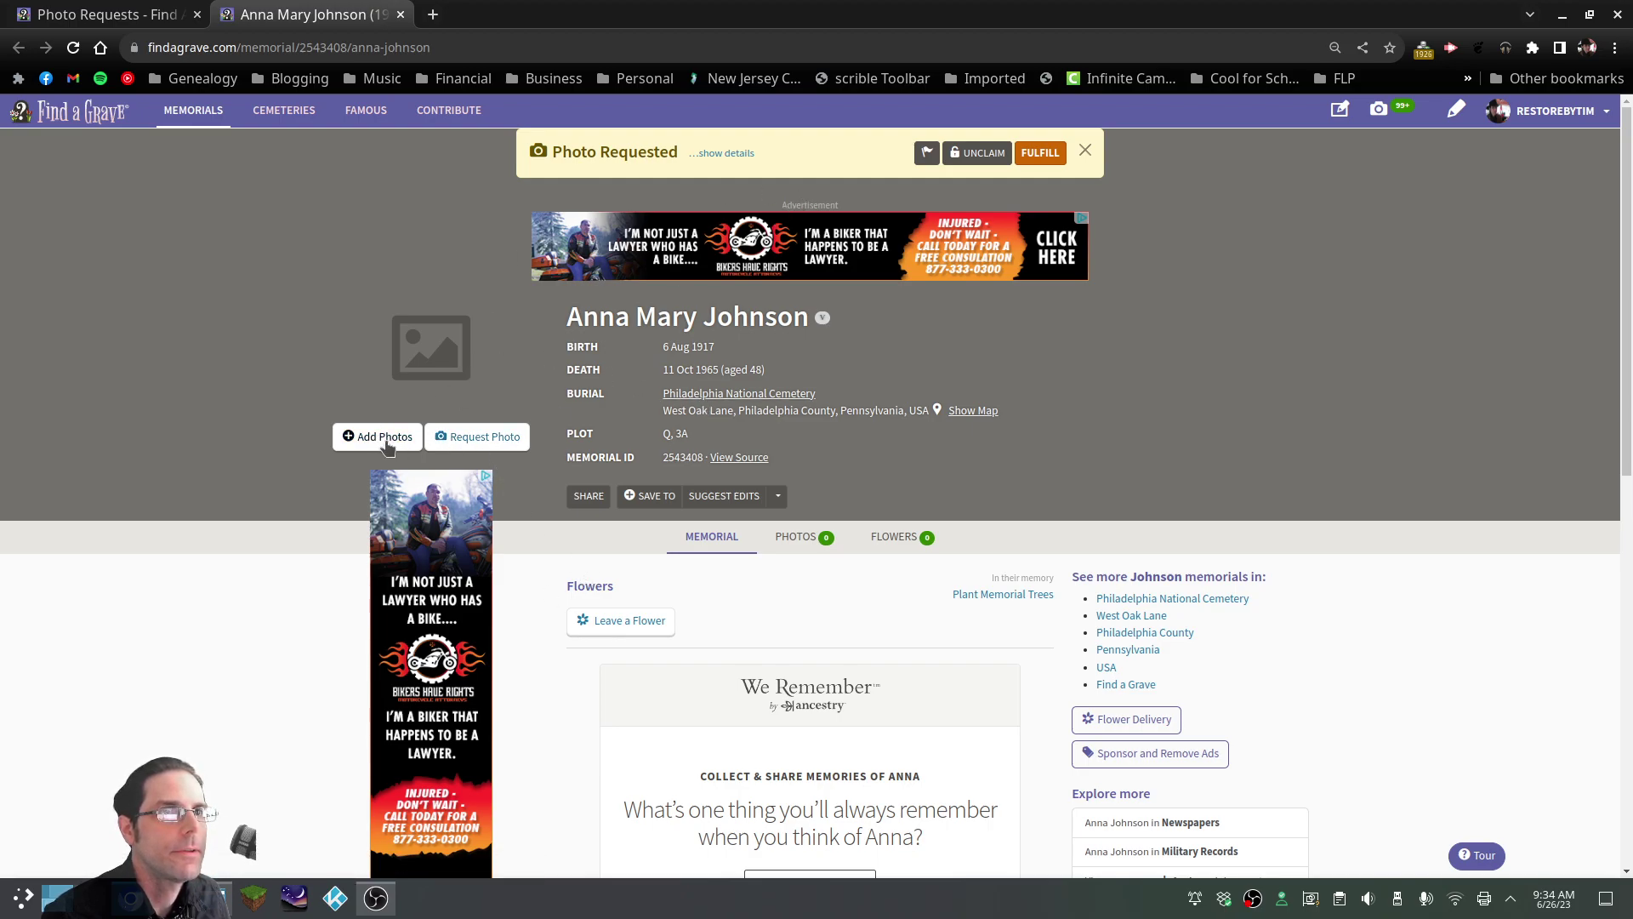
Upload 3.JPG to fulfill the photo request, captioned as the family monument, front left
{"action": "left_click", "coordinate": [384, 438]}
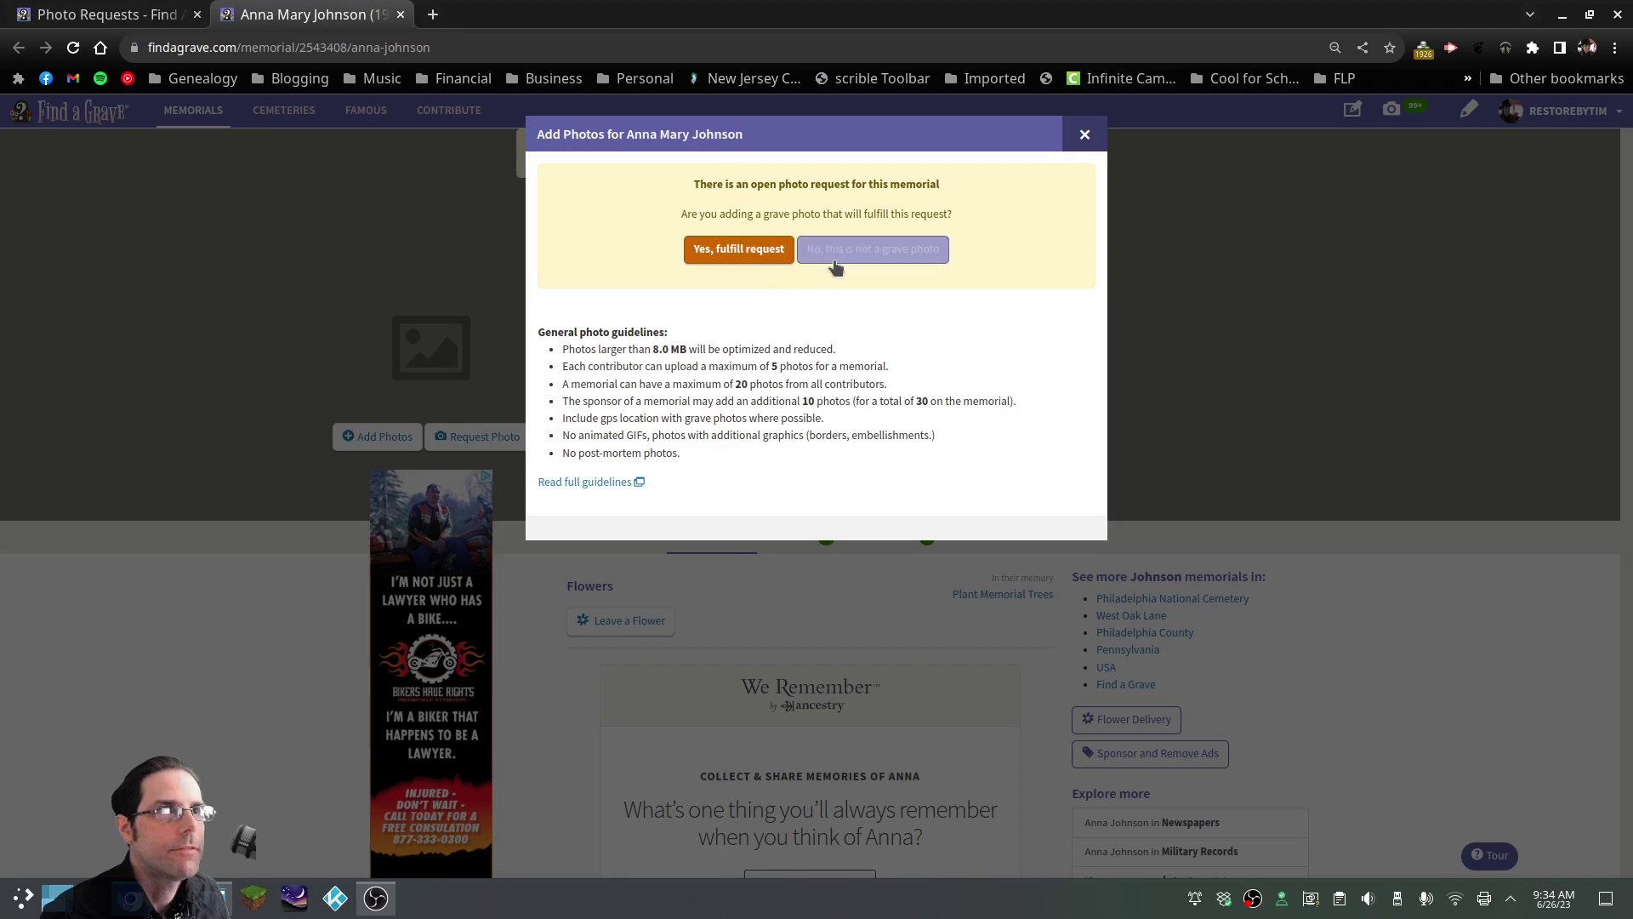
{"action": "left_click", "coordinate": [738, 250]}
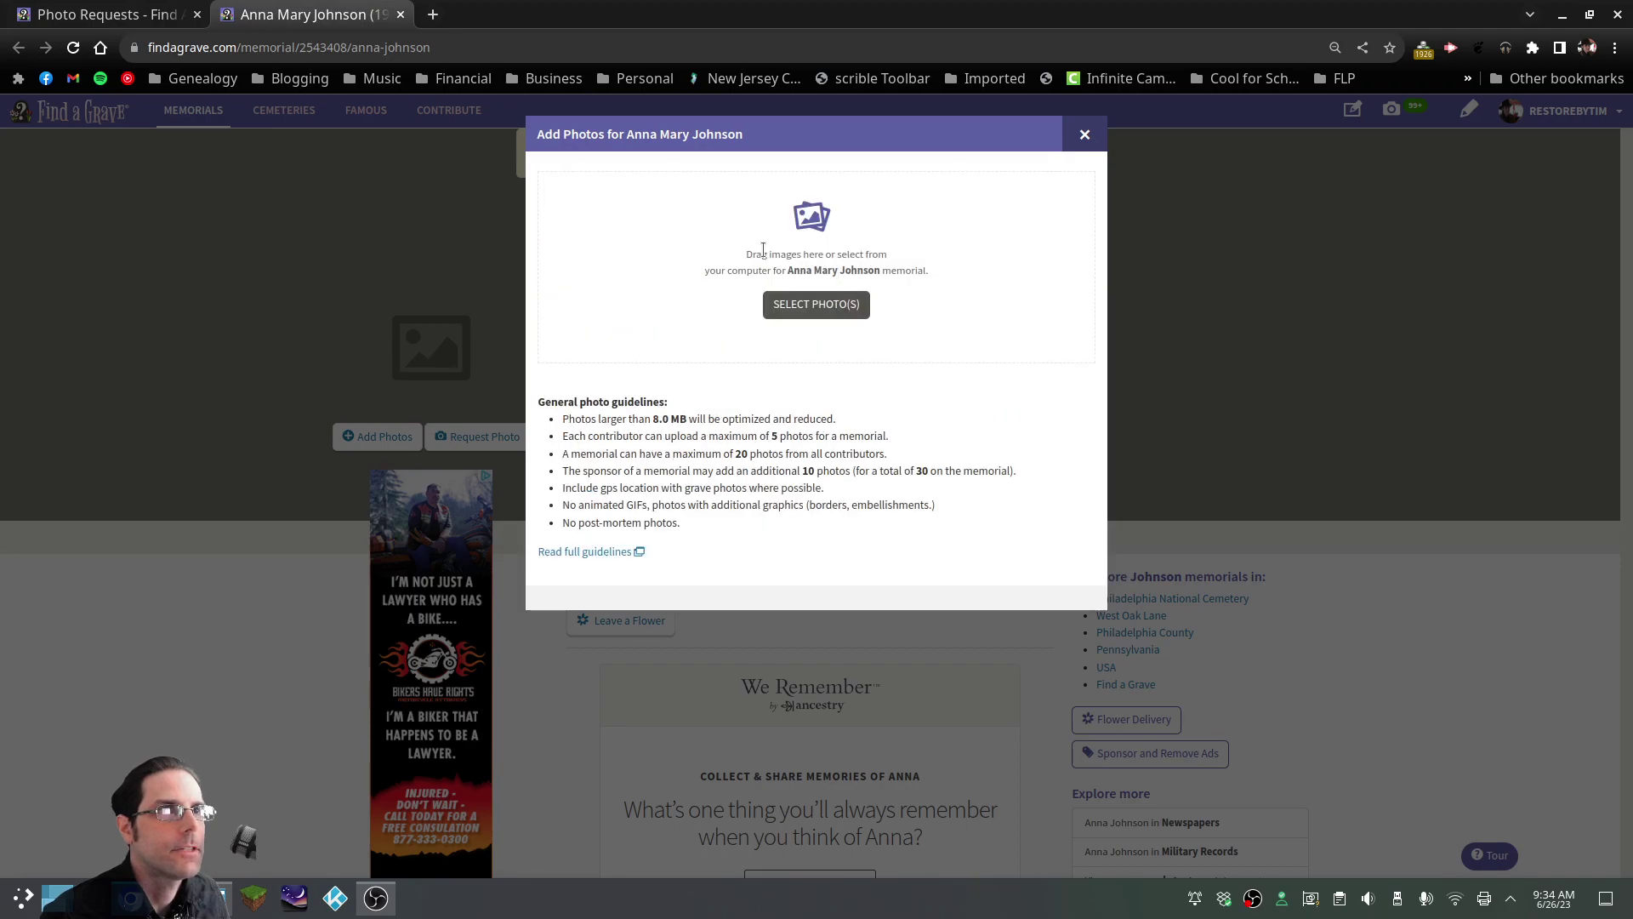
{"action": "left_click", "coordinate": [812, 308]}
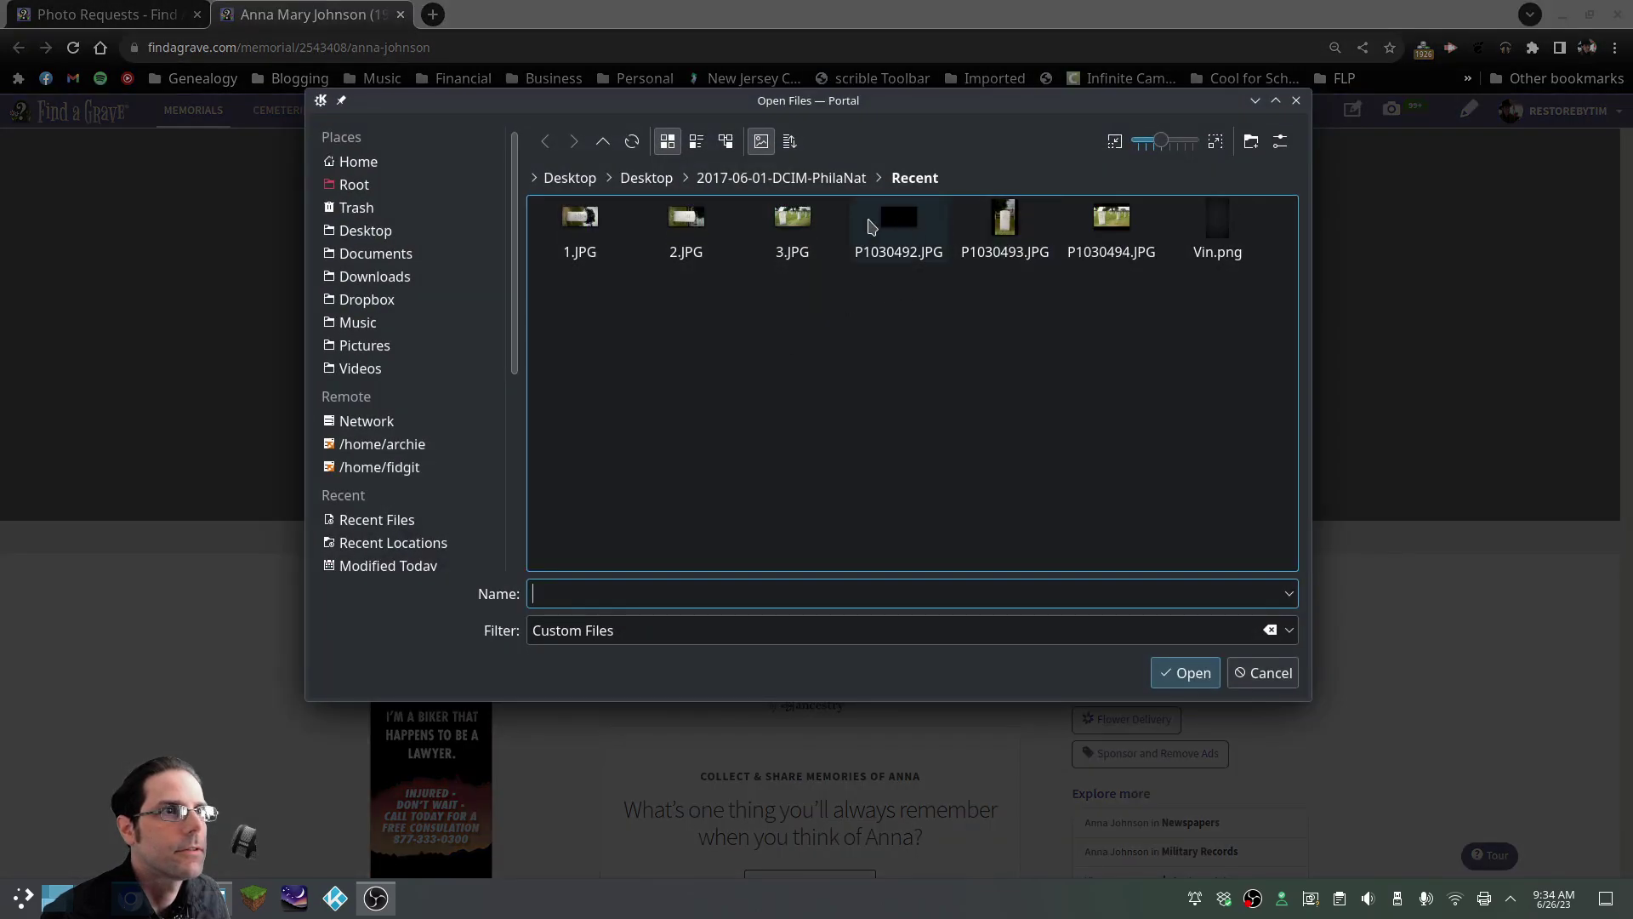
{"action": "left_click", "coordinate": [793, 223]}
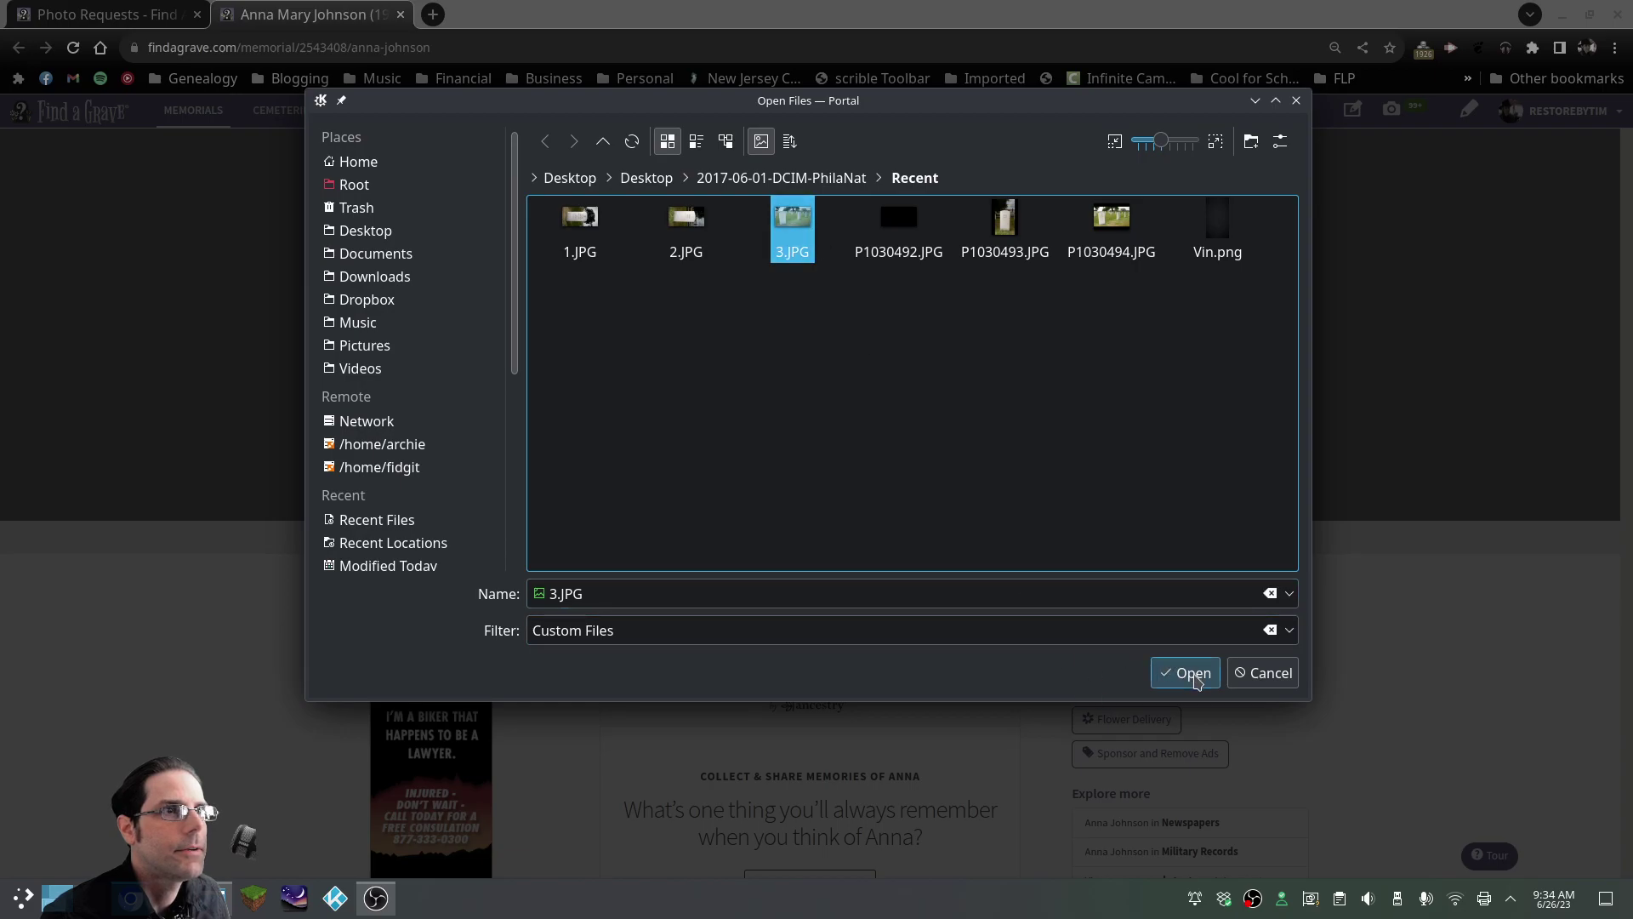
{"action": "left_click", "coordinate": [1194, 673]}
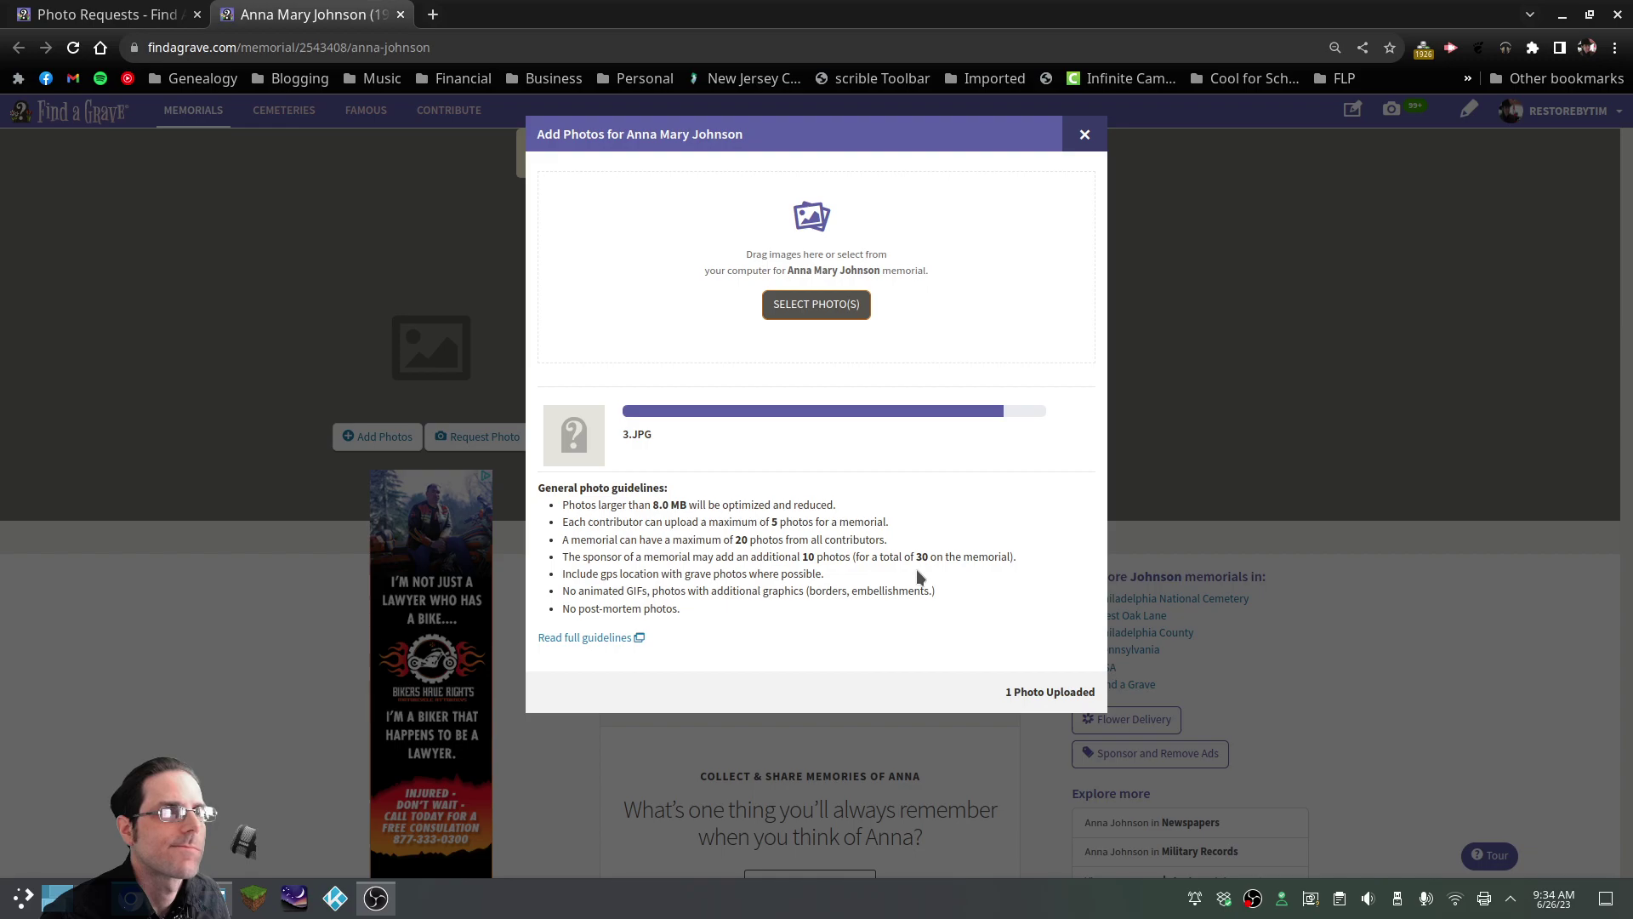
{"action": "left_click", "coordinate": [779, 573]}
{"action": "type", "text": "Johnson monument, front"}
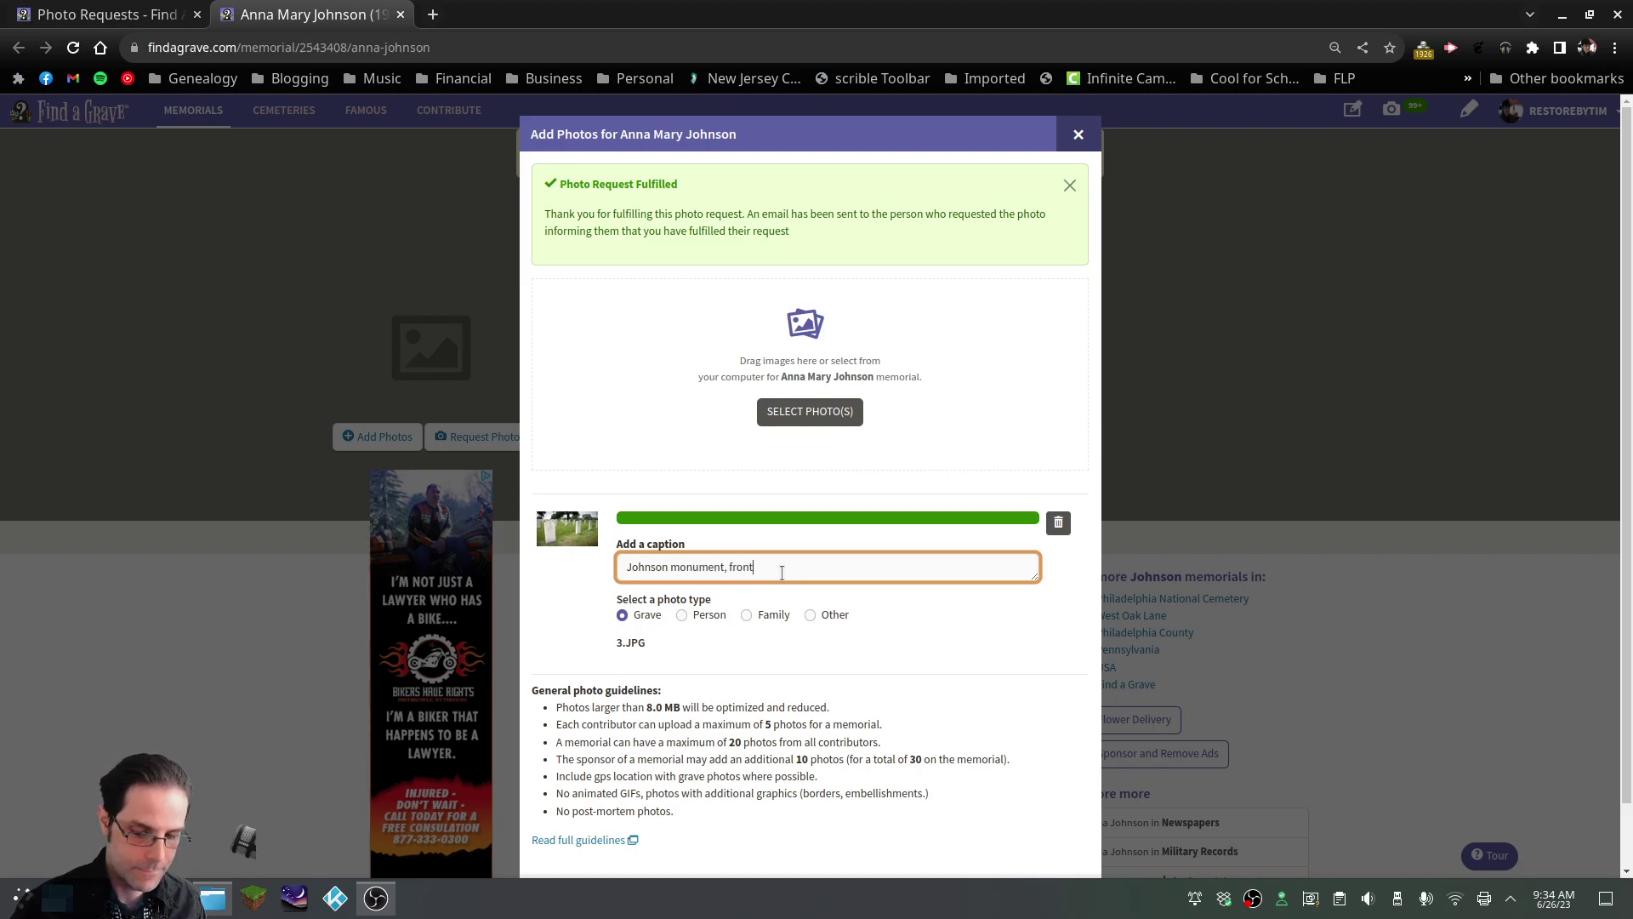
{"action": "type", "text": " left"}
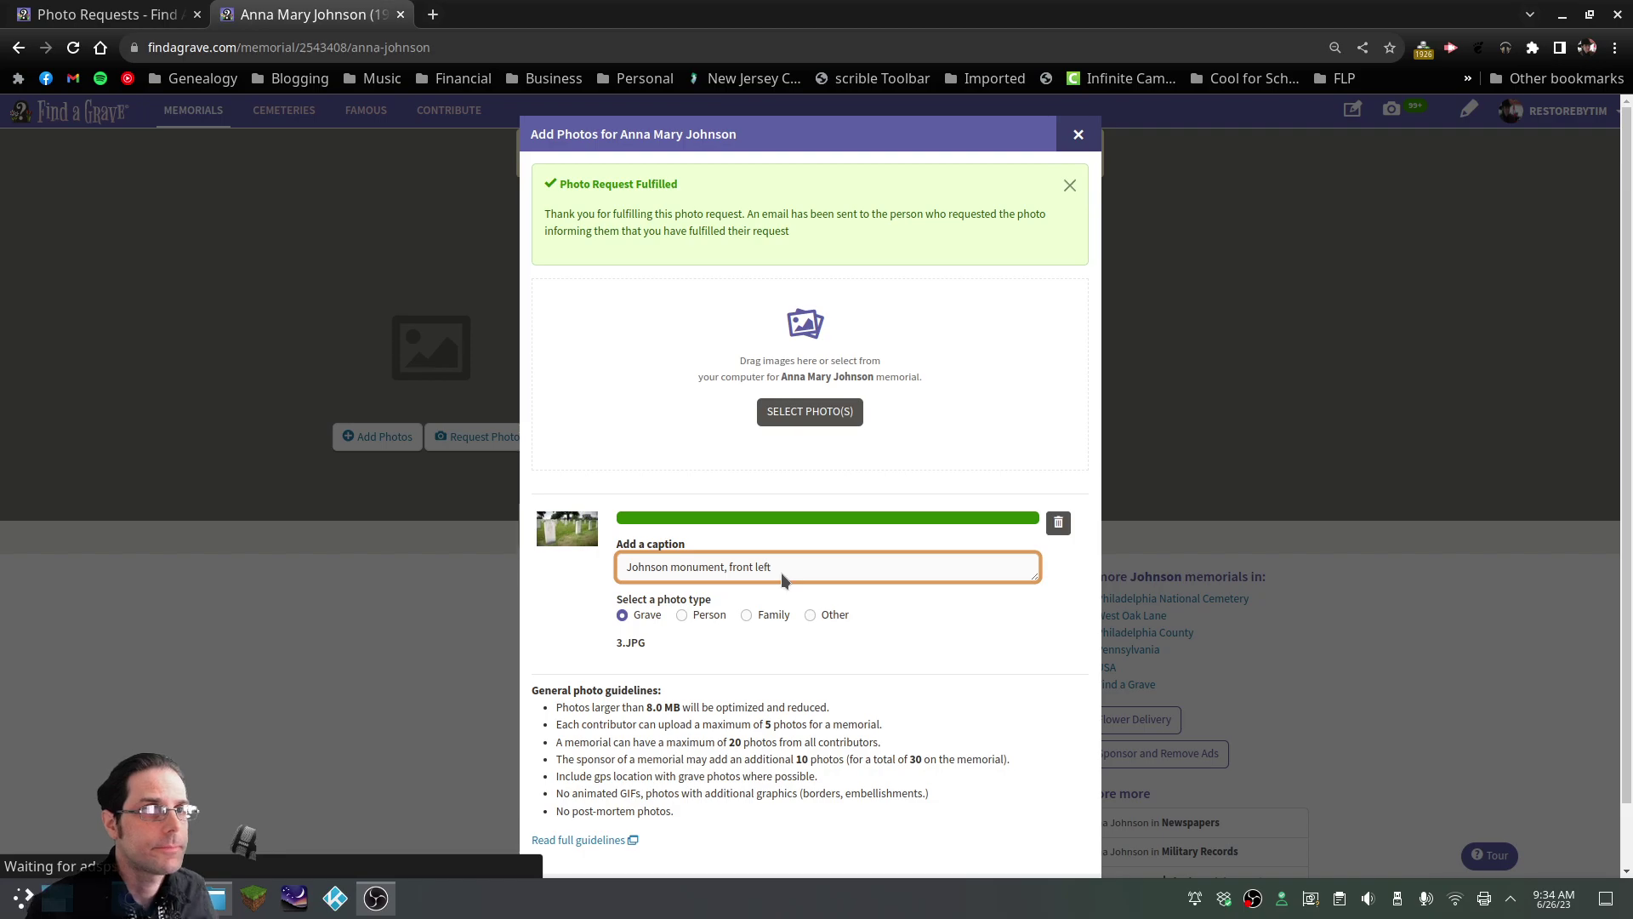
{"action": "scroll", "coordinate": [785, 578], "scroll_direction": "down", "scroll_amount": 1}
Save the captioned photo, then upload 1.JPG as another grave photo
{"action": "left_click", "coordinate": [1066, 835]}
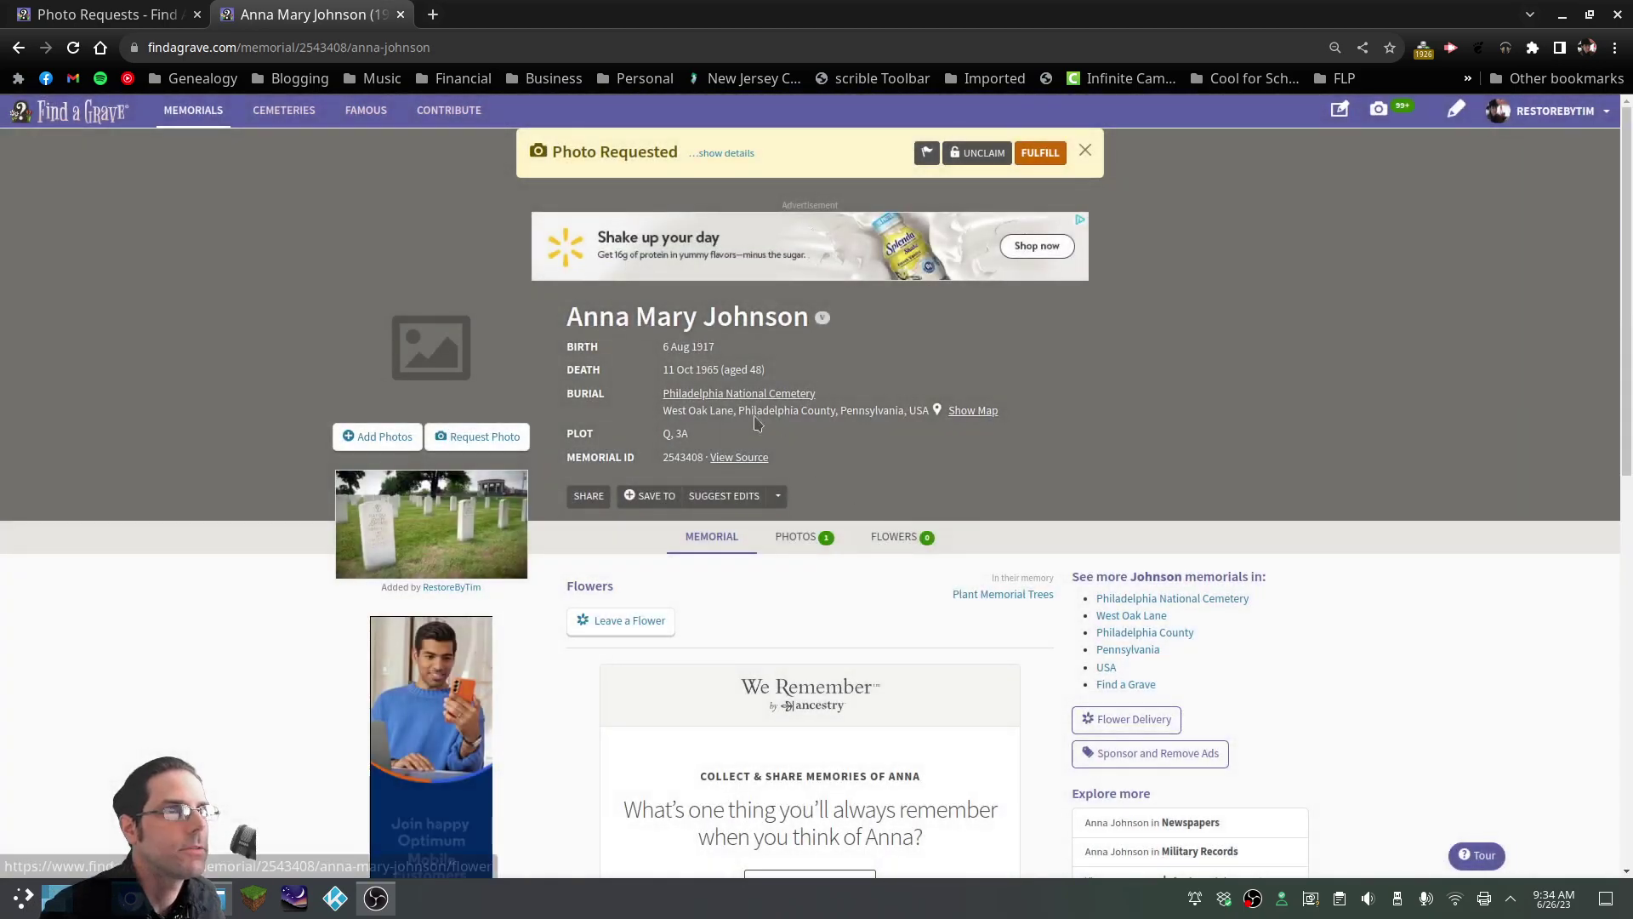
{"action": "left_click", "coordinate": [393, 444]}
{"action": "left_click", "coordinate": [760, 232]}
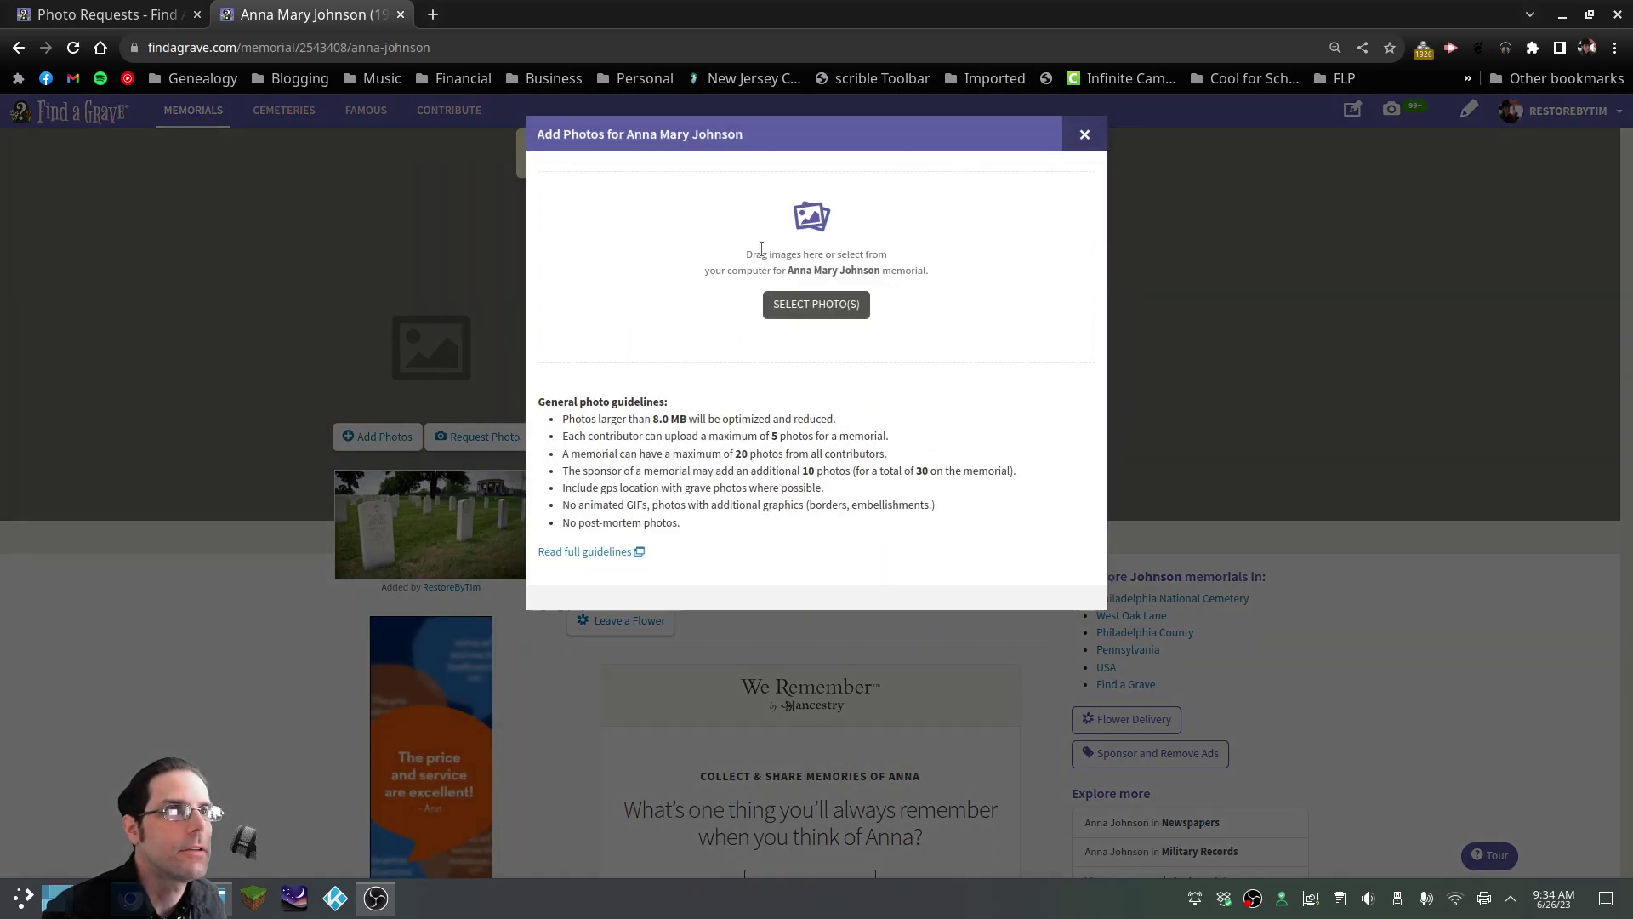
{"action": "left_click", "coordinate": [816, 305]}
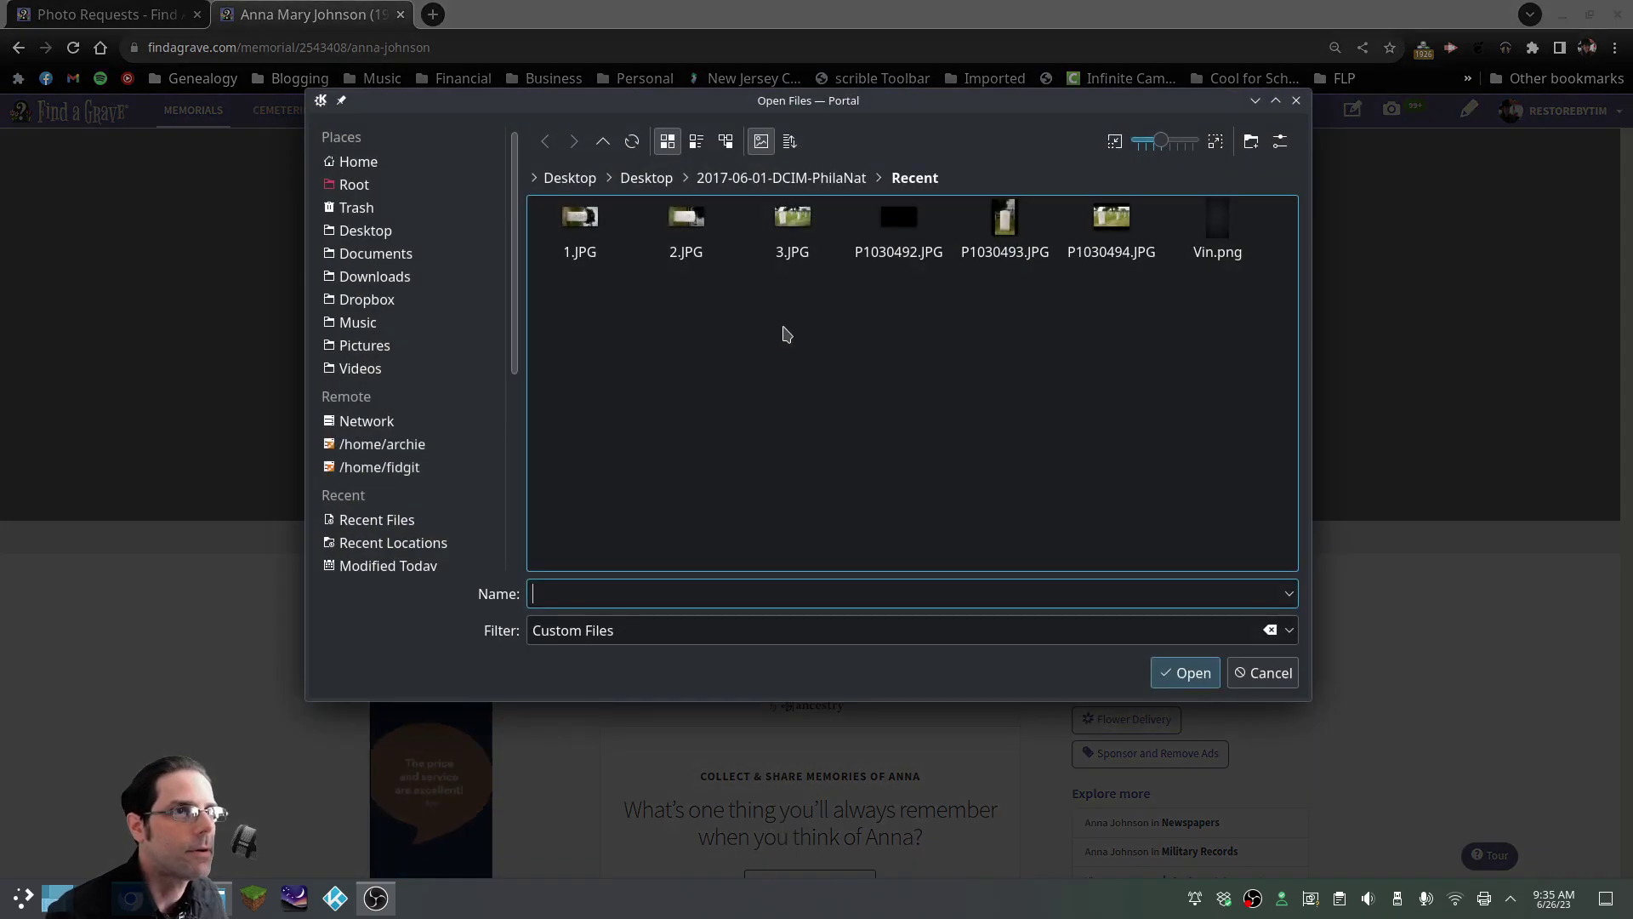
{"action": "left_click", "coordinate": [579, 224]}
{"action": "left_click", "coordinate": [1195, 673]}
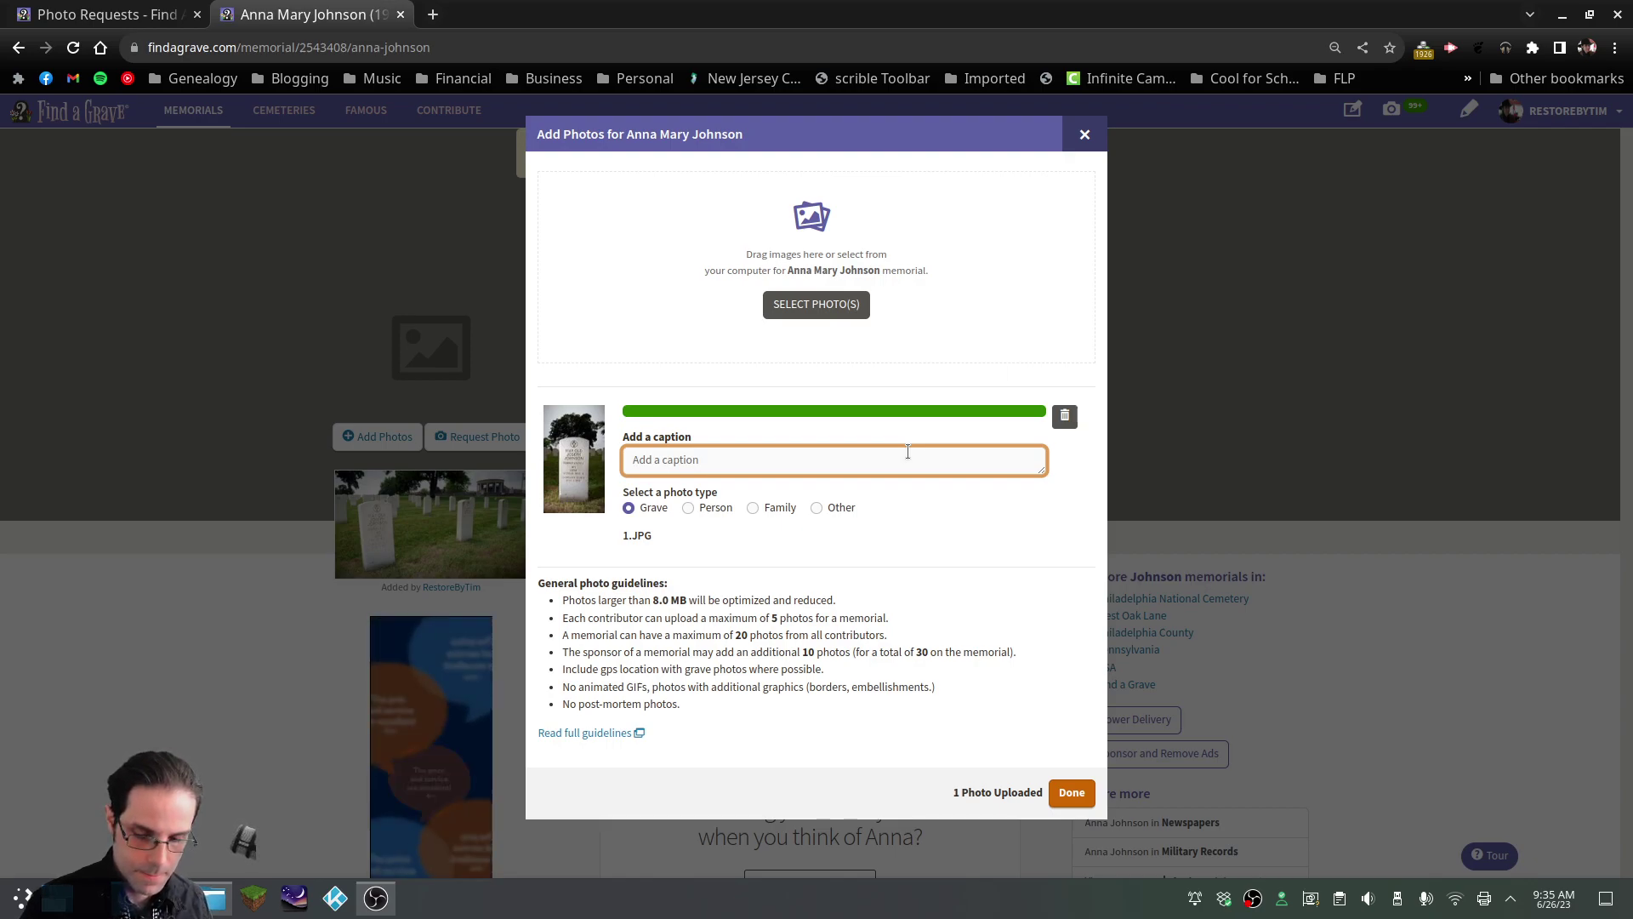
Caption 1.JPG noting the wife's name is inscribed on the reverse of her husband's monument
{"action": "type", "text": "Mrs. Johns"}
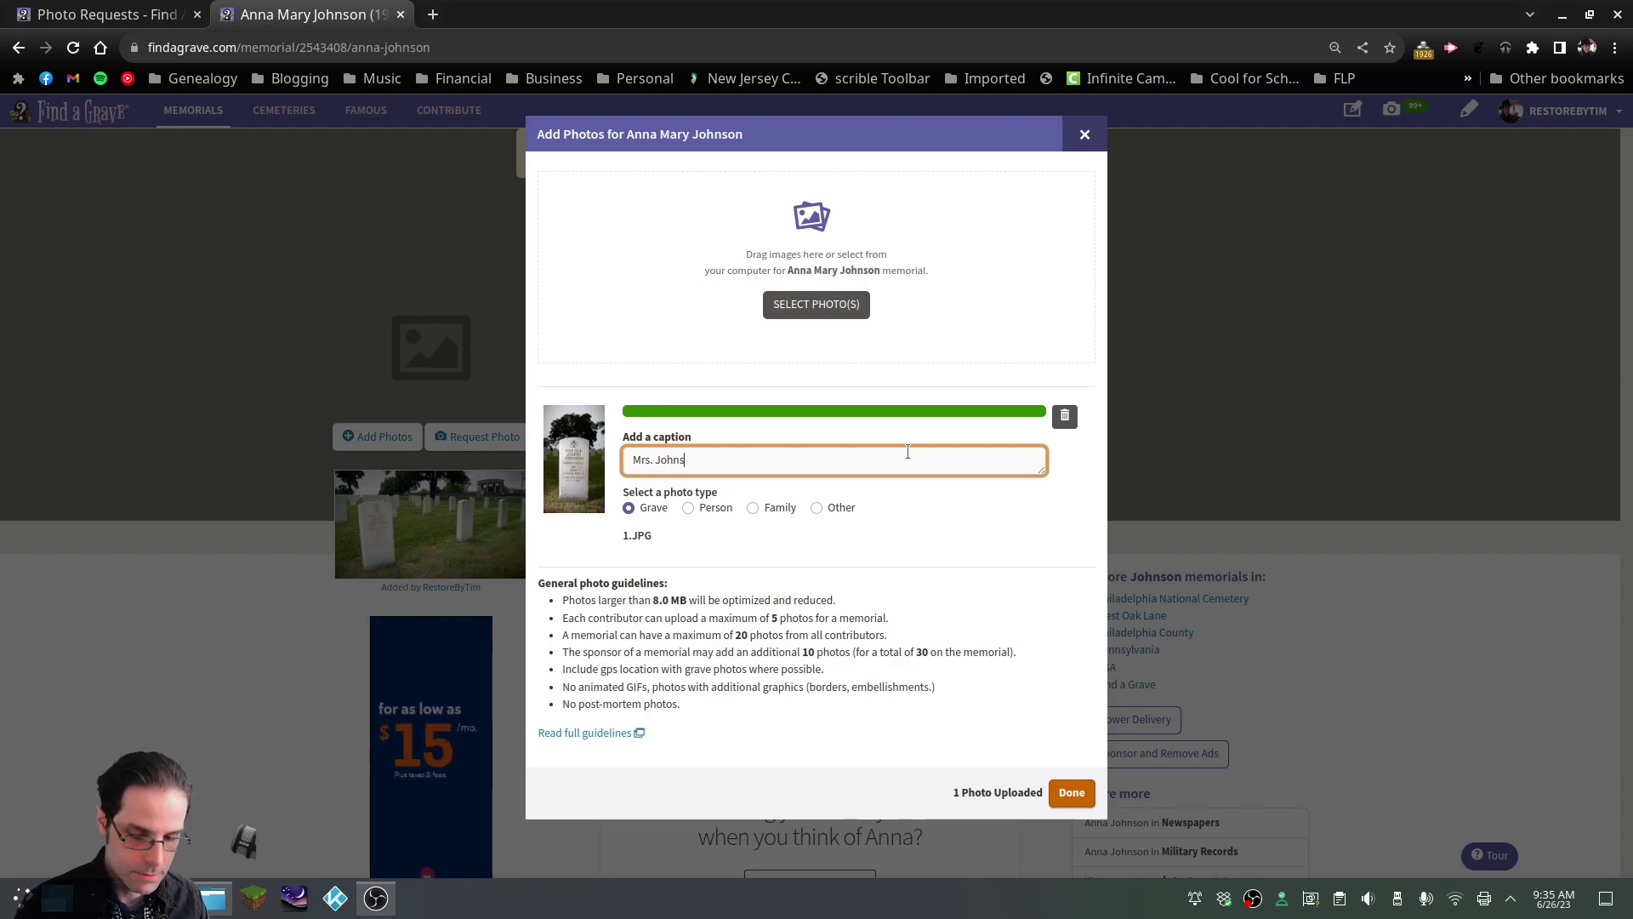
{"action": "type", "text": "on's name "}
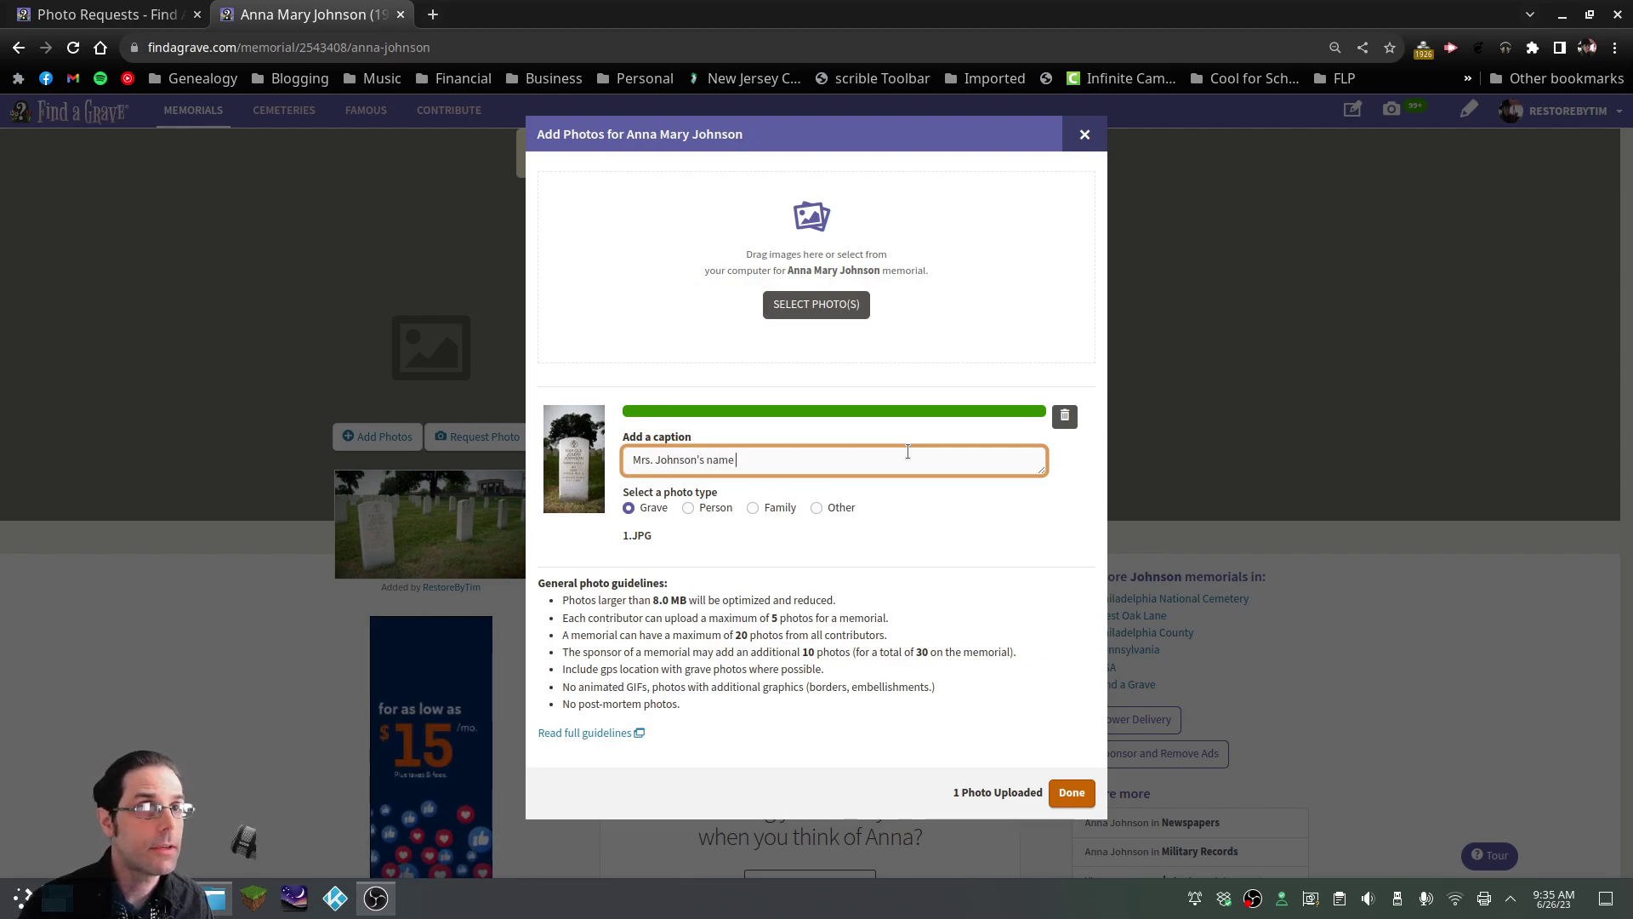
{"action": "type", "text": "is inscribed"}
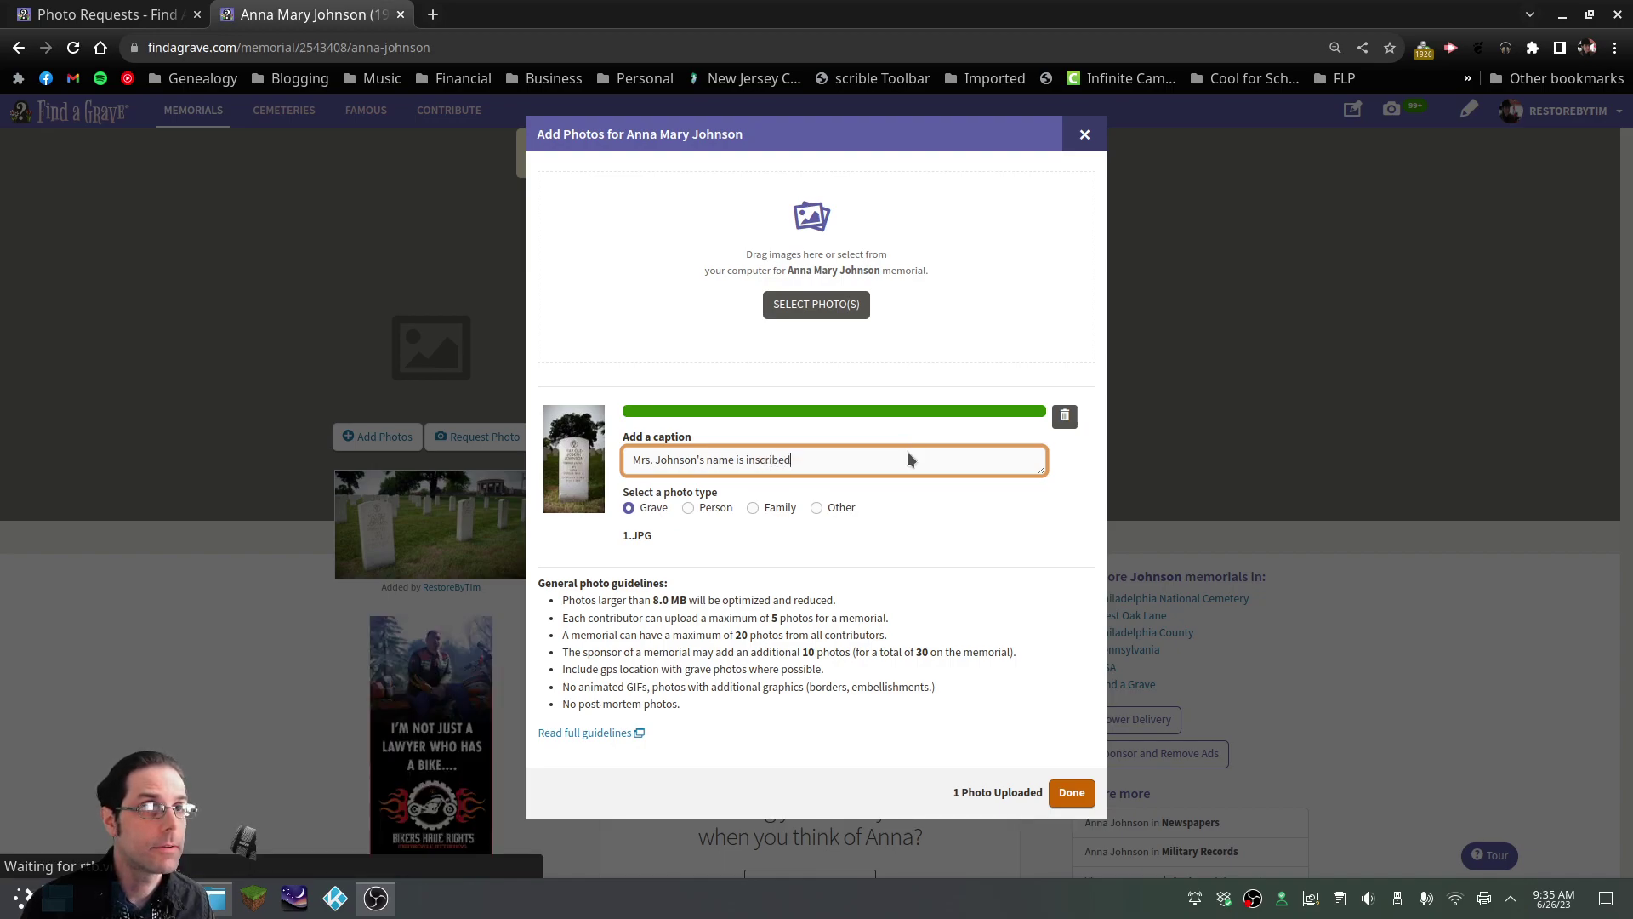
{"action": "type", "text": " on the reve"}
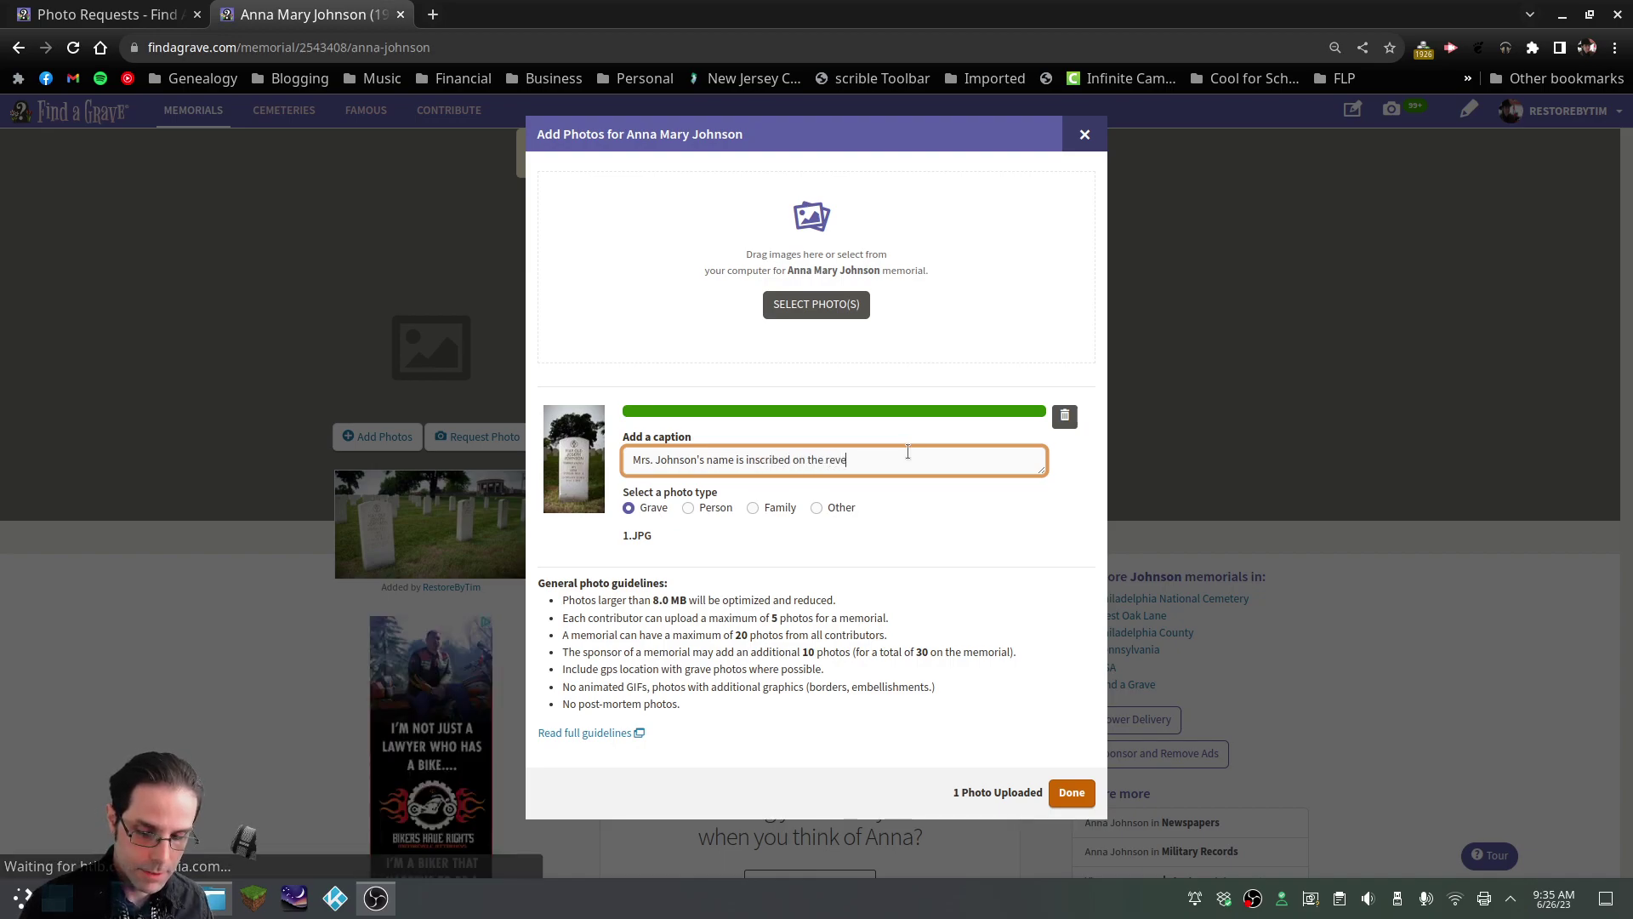
{"action": "type", "text": "rse "}
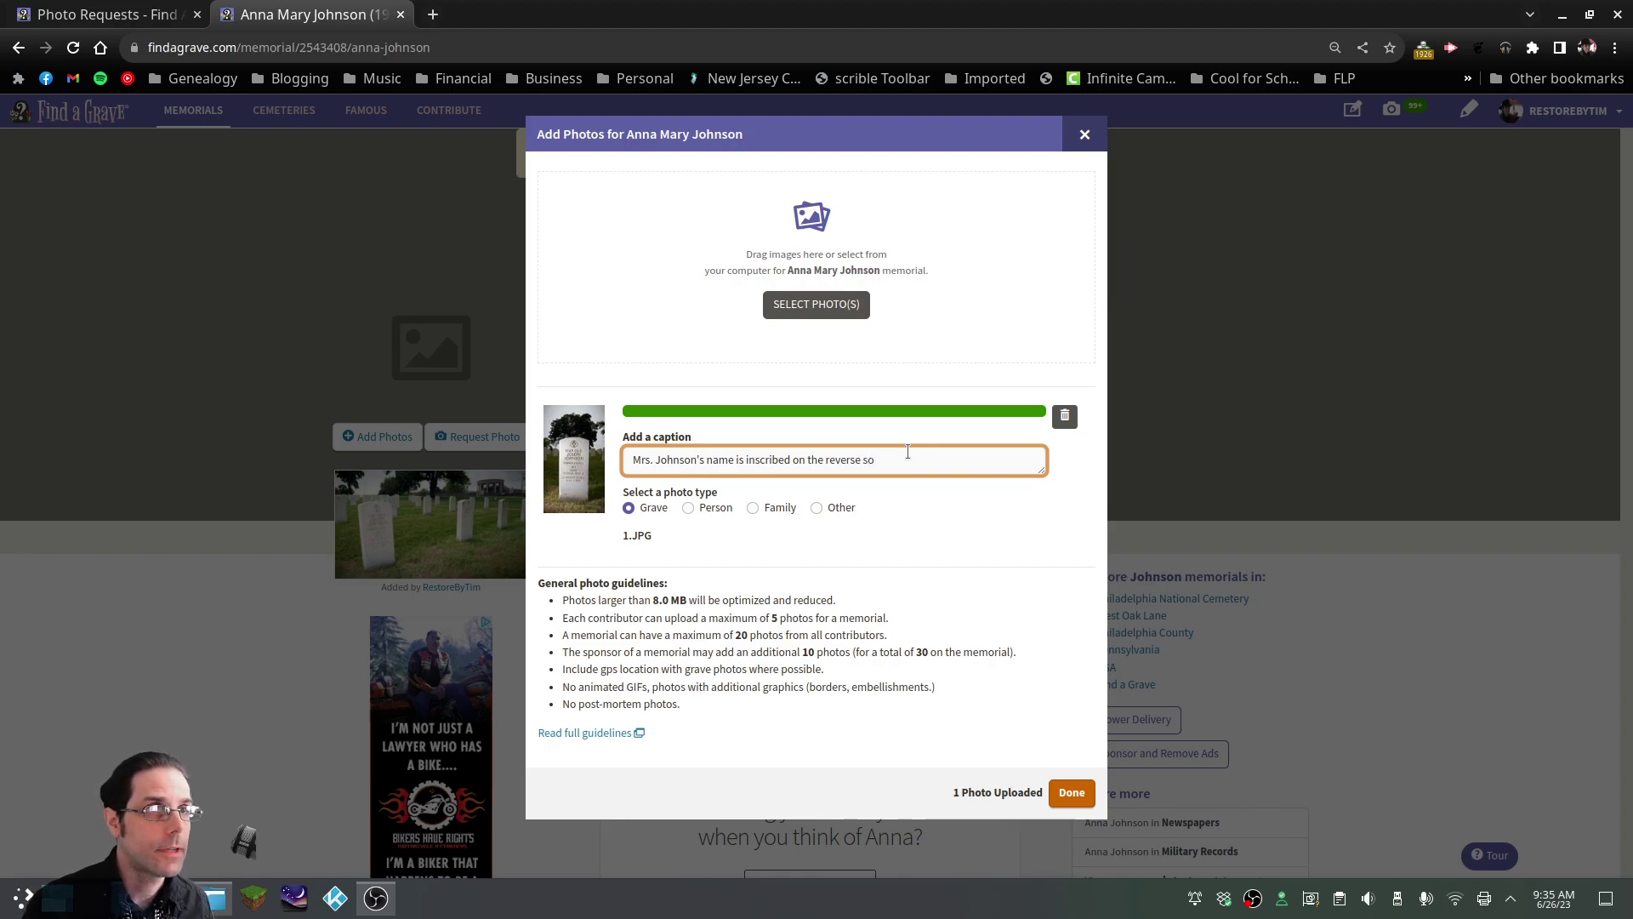
{"action": "type", "text": "side of the monumne"}
{"action": "type", "text": "t"}
{"action": "key", "text": "BackSpace"}
{"action": "key", "text": "BackSpace"}
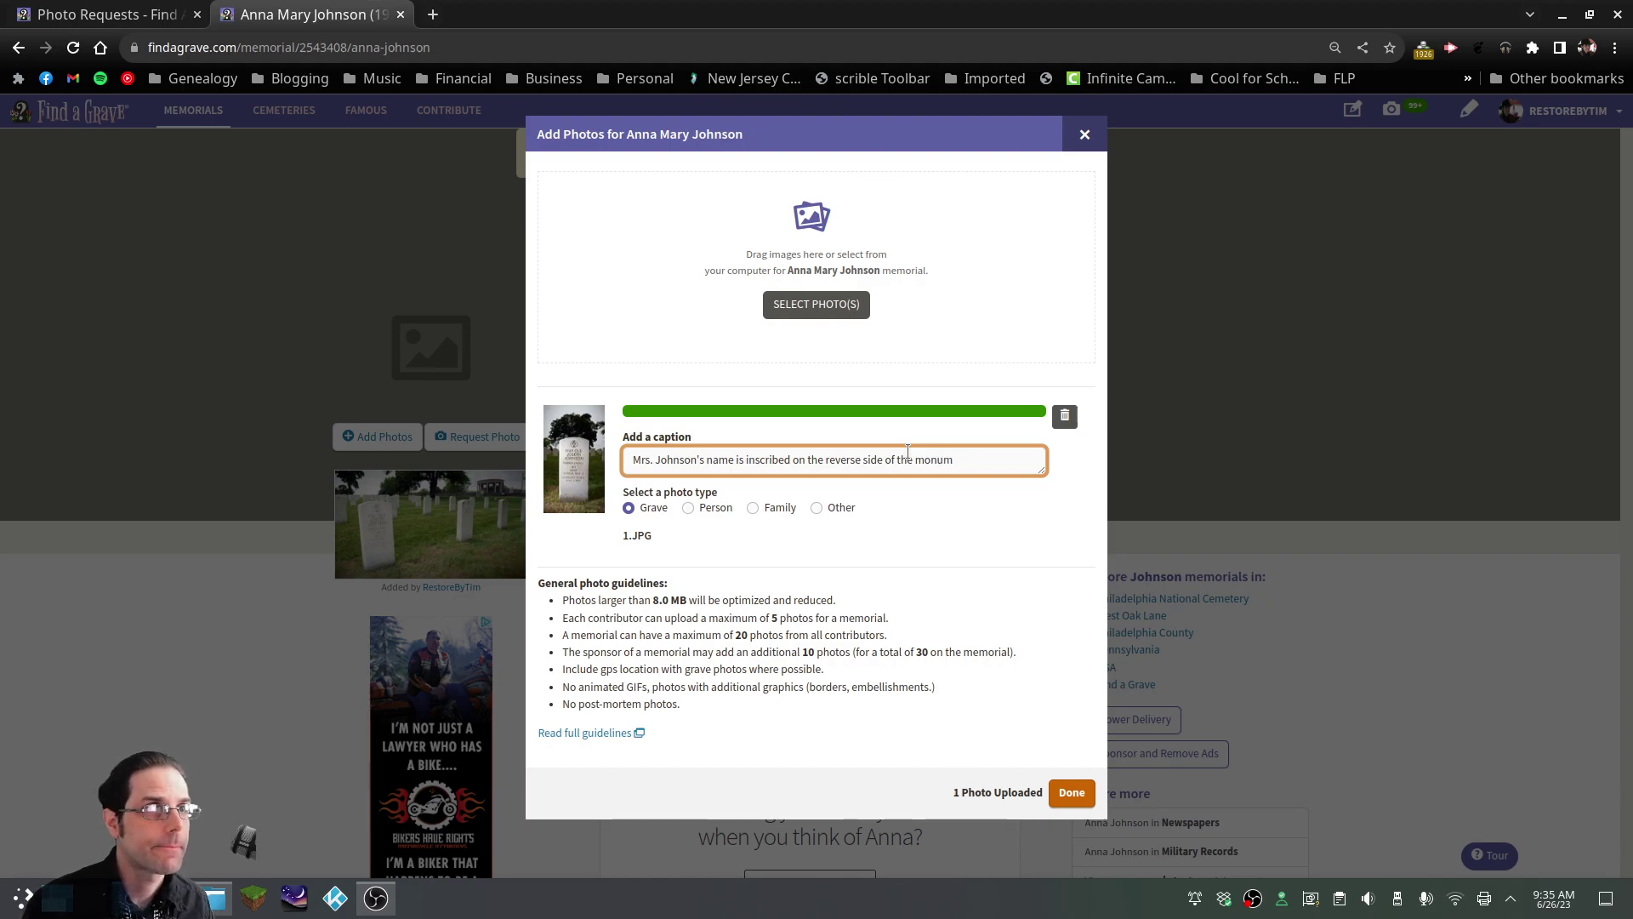
{"action": "type", "text": "ent for her "}
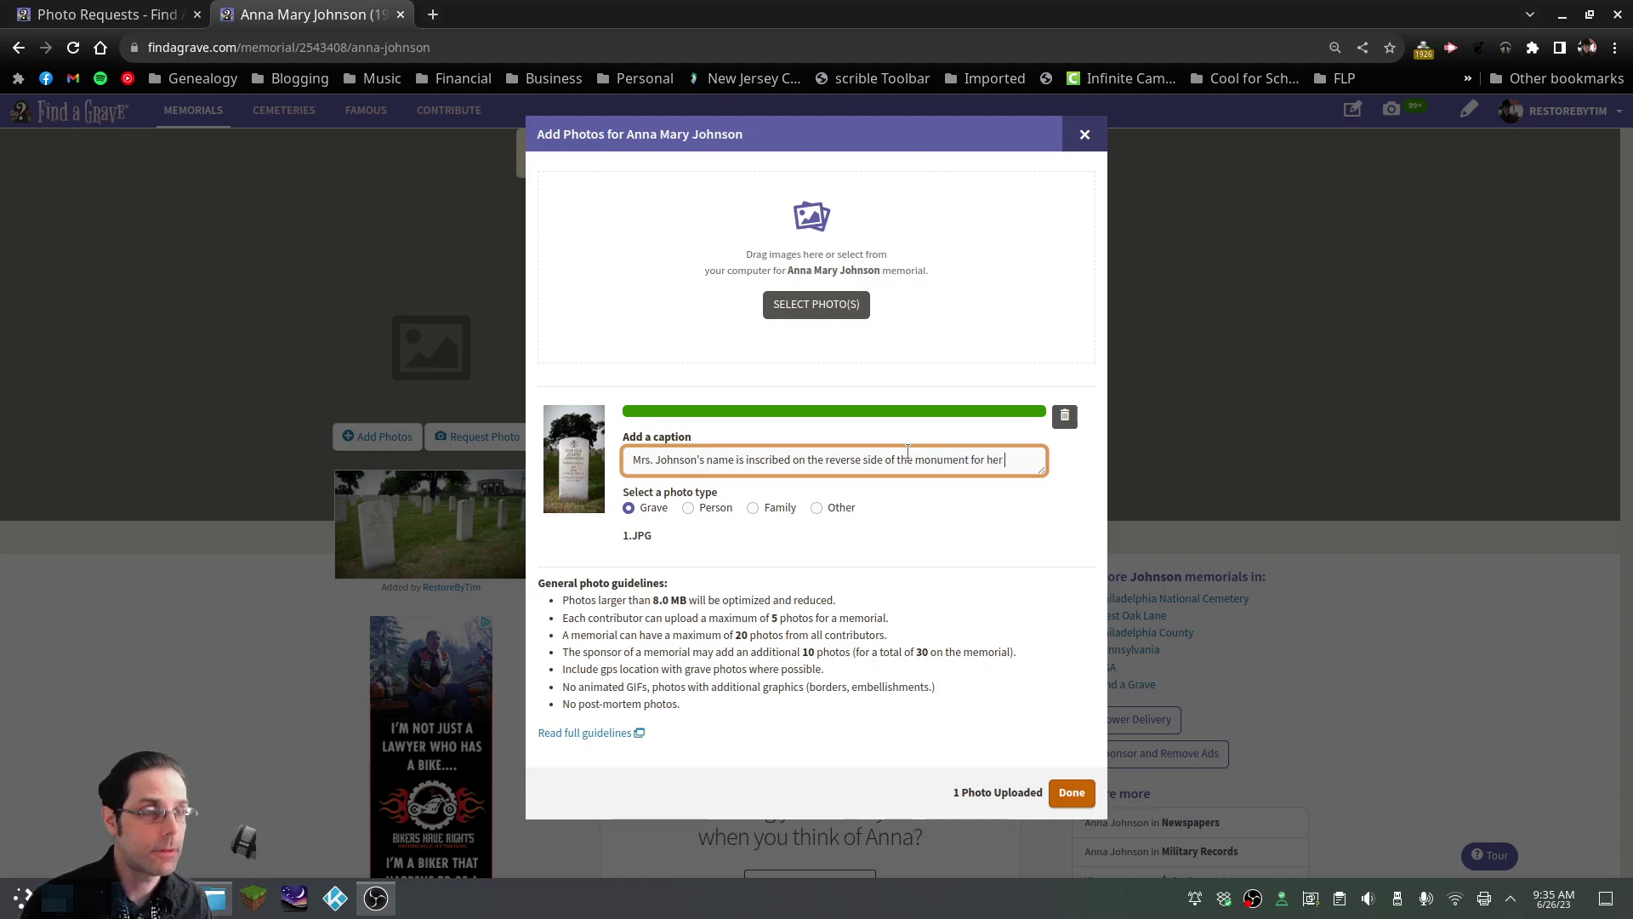
{"action": "type", "text": "husband, "}
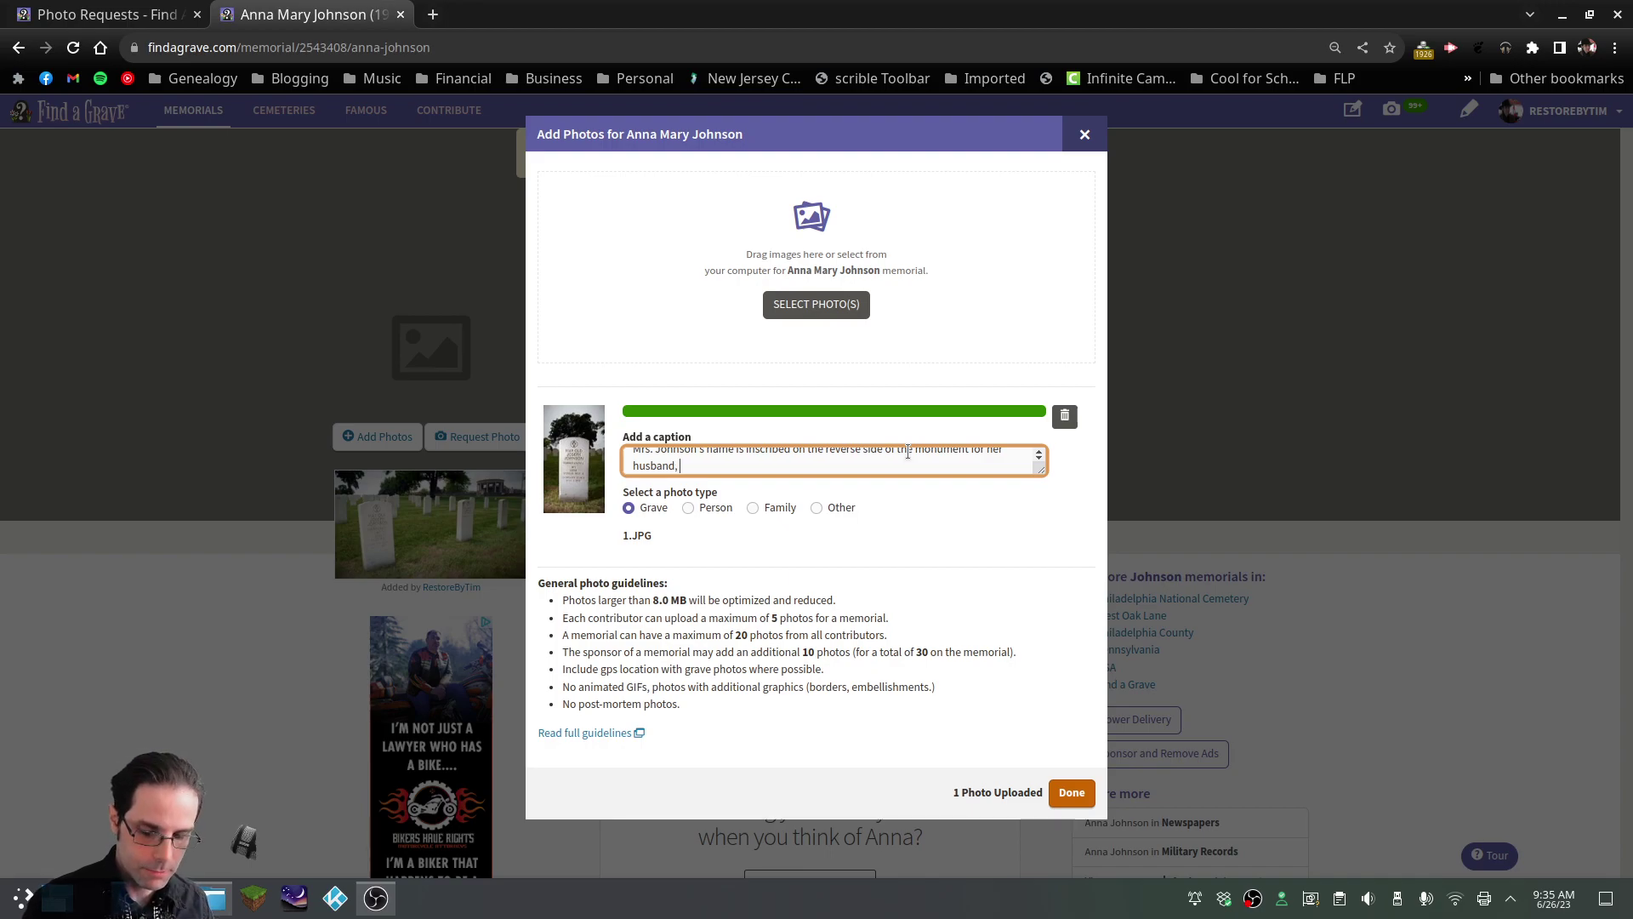
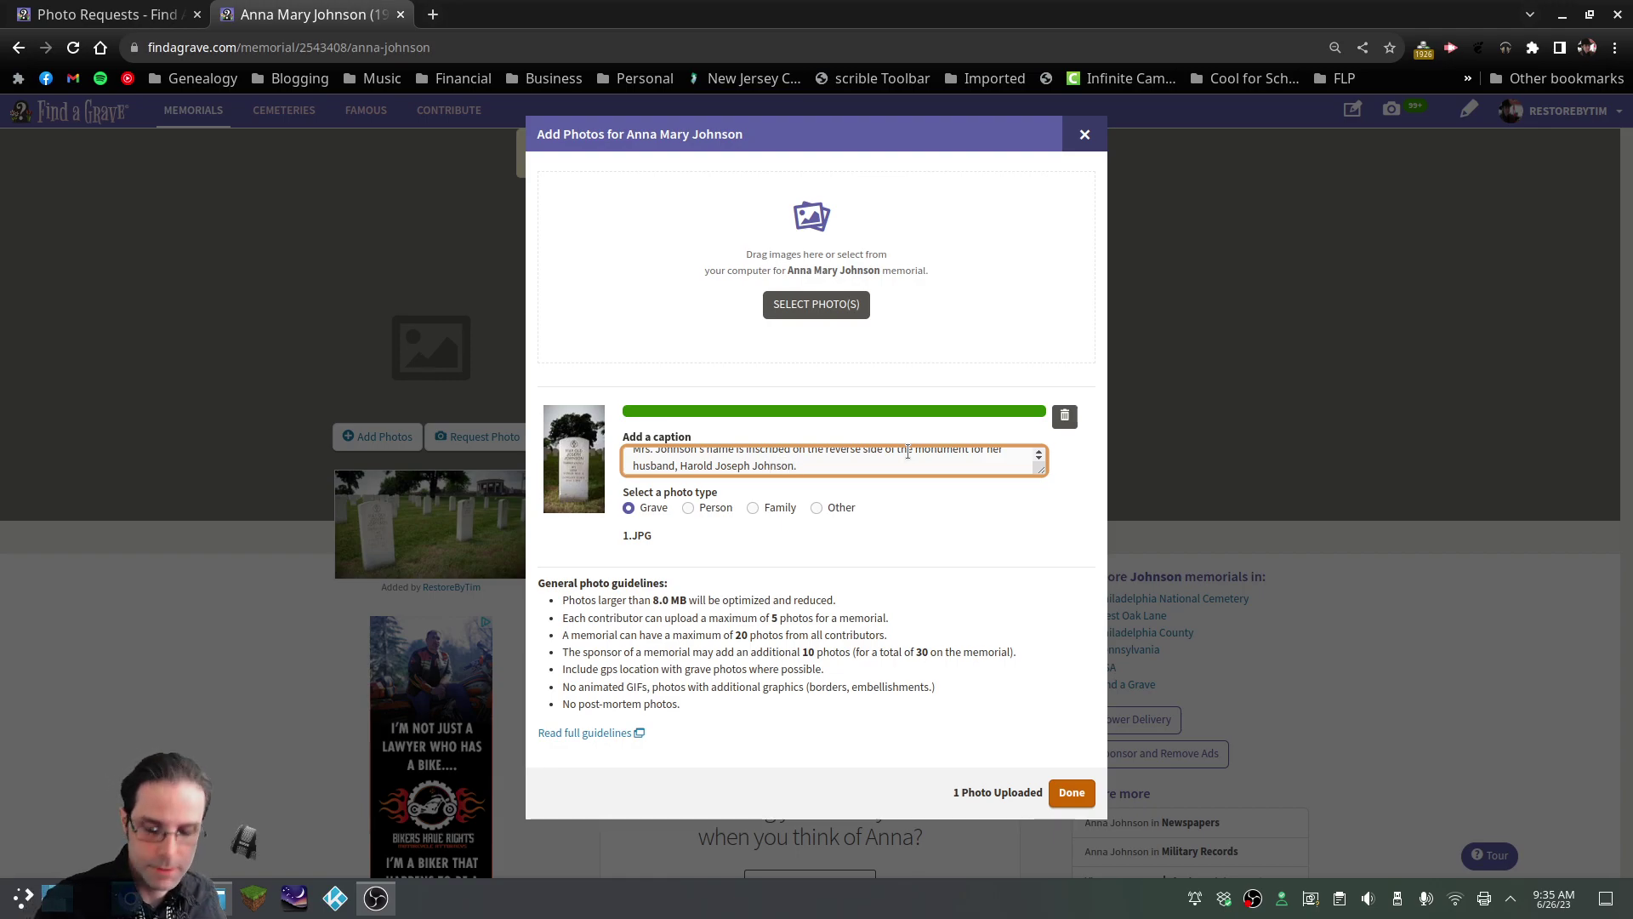
{"action": "key", "text": "ctrl+a"}
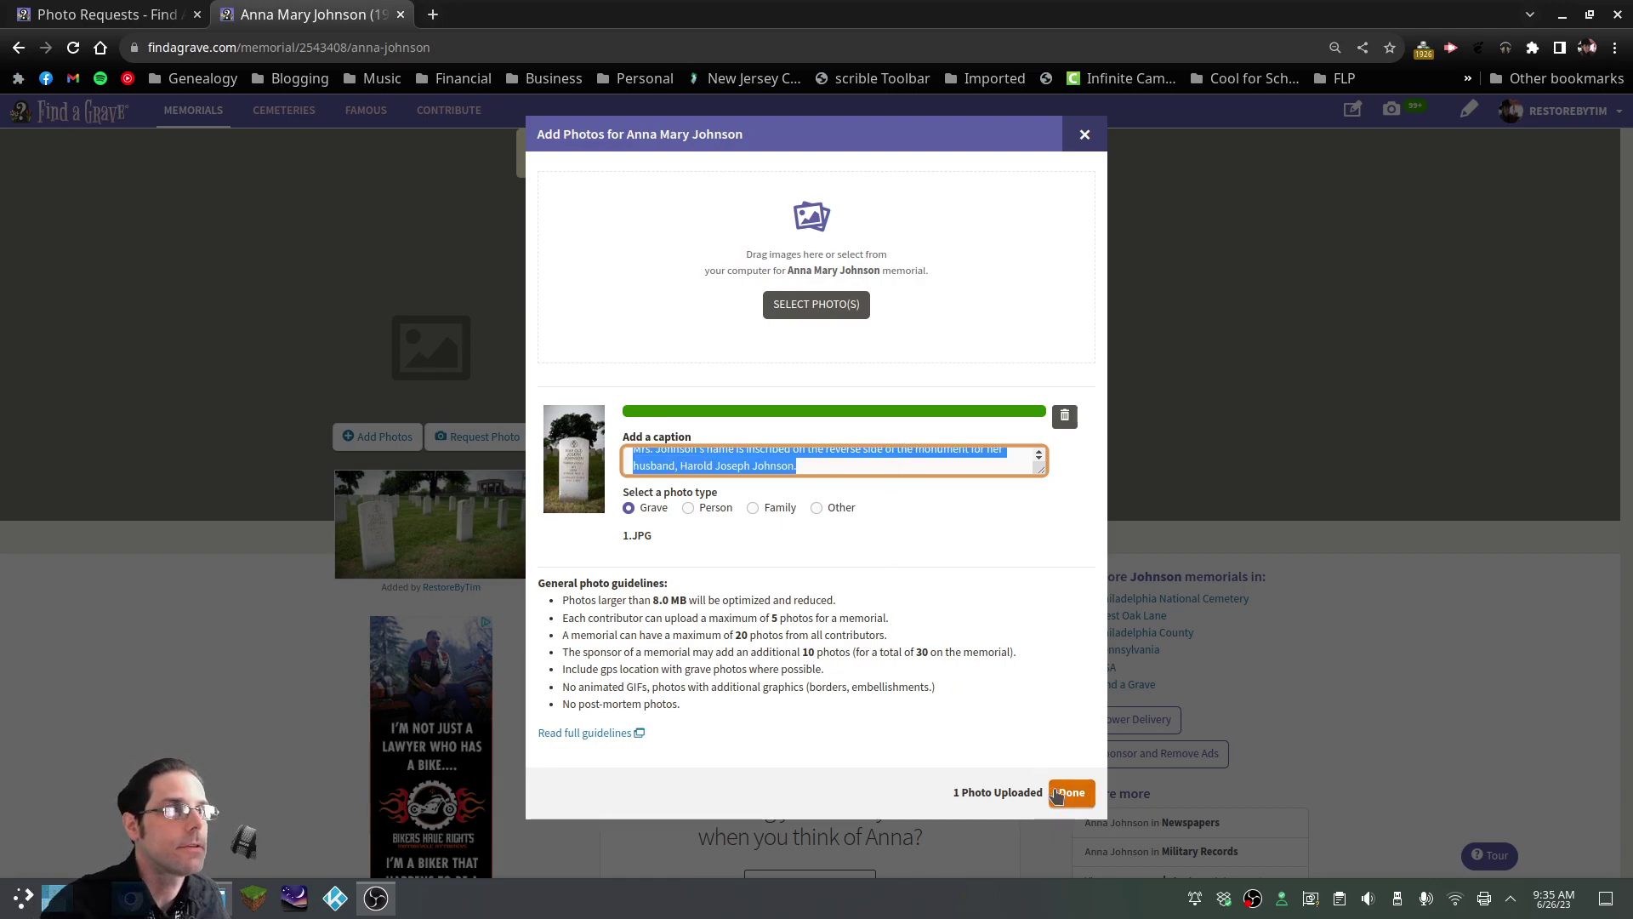
Save the photo, then upload 1.JPG as a request-fulfilling grave photo and focus its caption
{"action": "left_click", "coordinate": [1064, 793]}
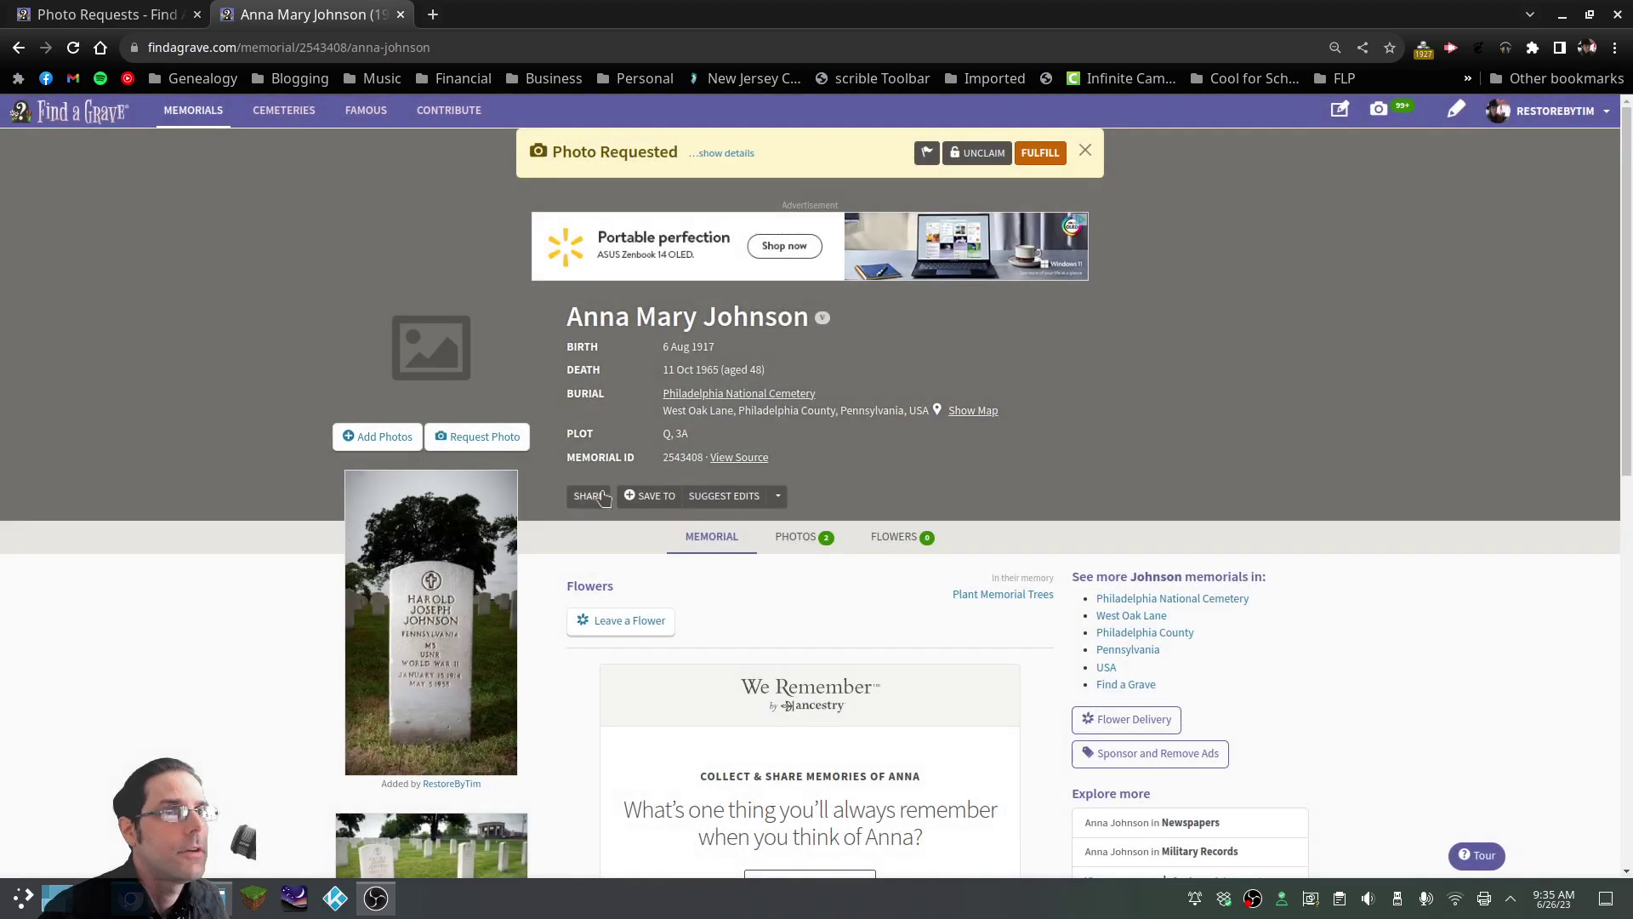
{"action": "left_click", "coordinate": [368, 442]}
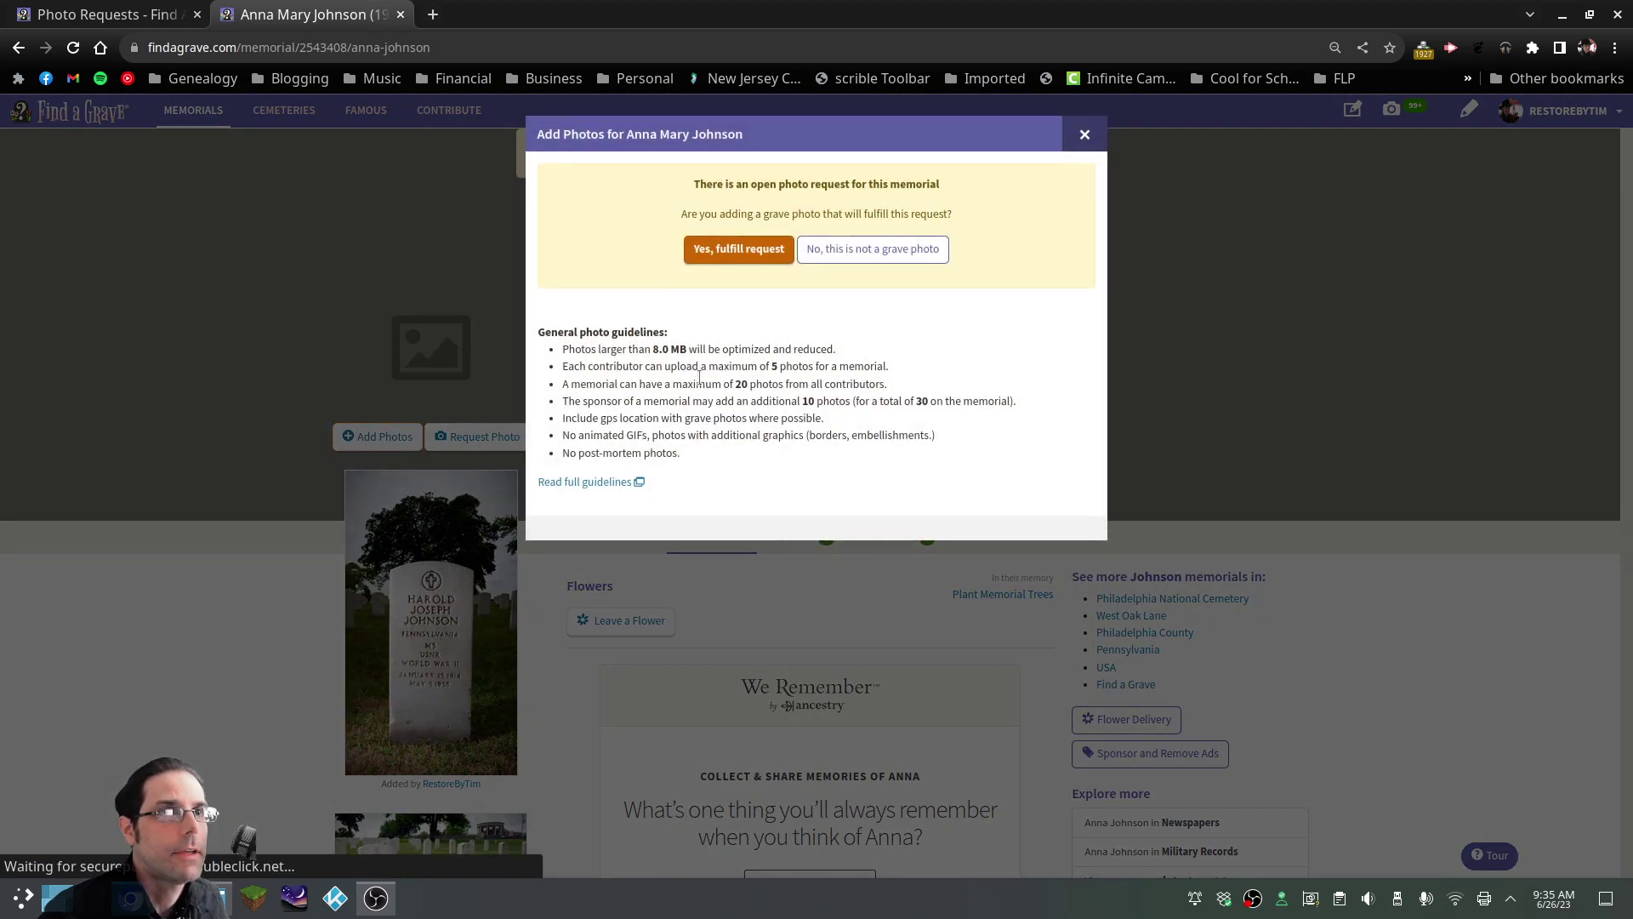
{"action": "left_click", "coordinate": [730, 255]}
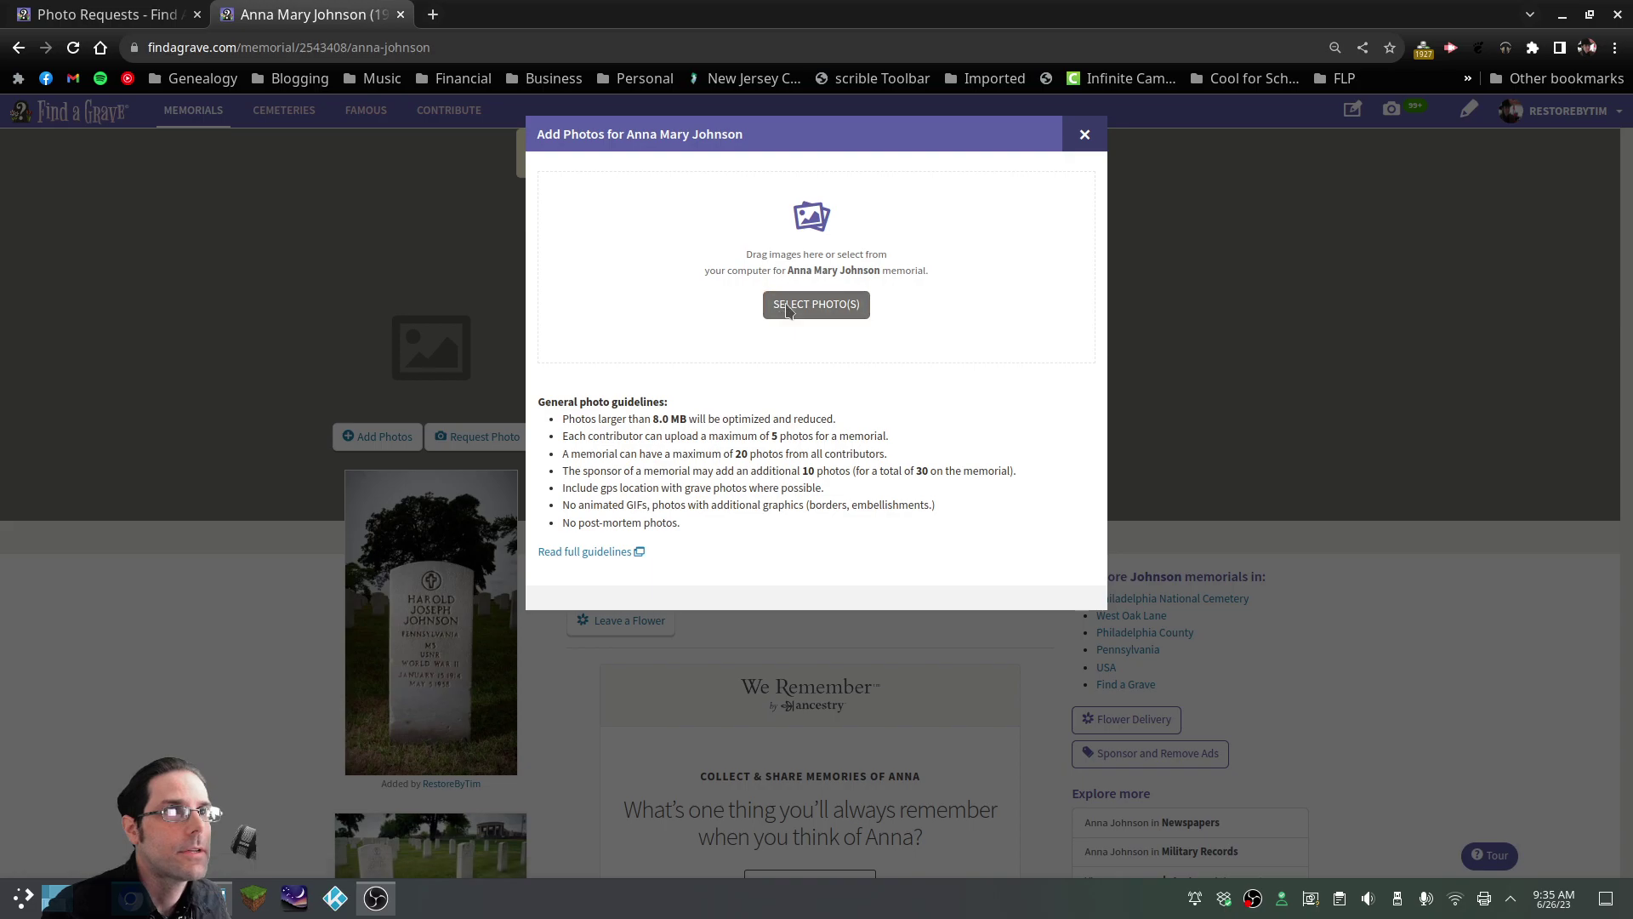
{"action": "left_click", "coordinate": [787, 308]}
{"action": "left_click", "coordinate": [576, 226]}
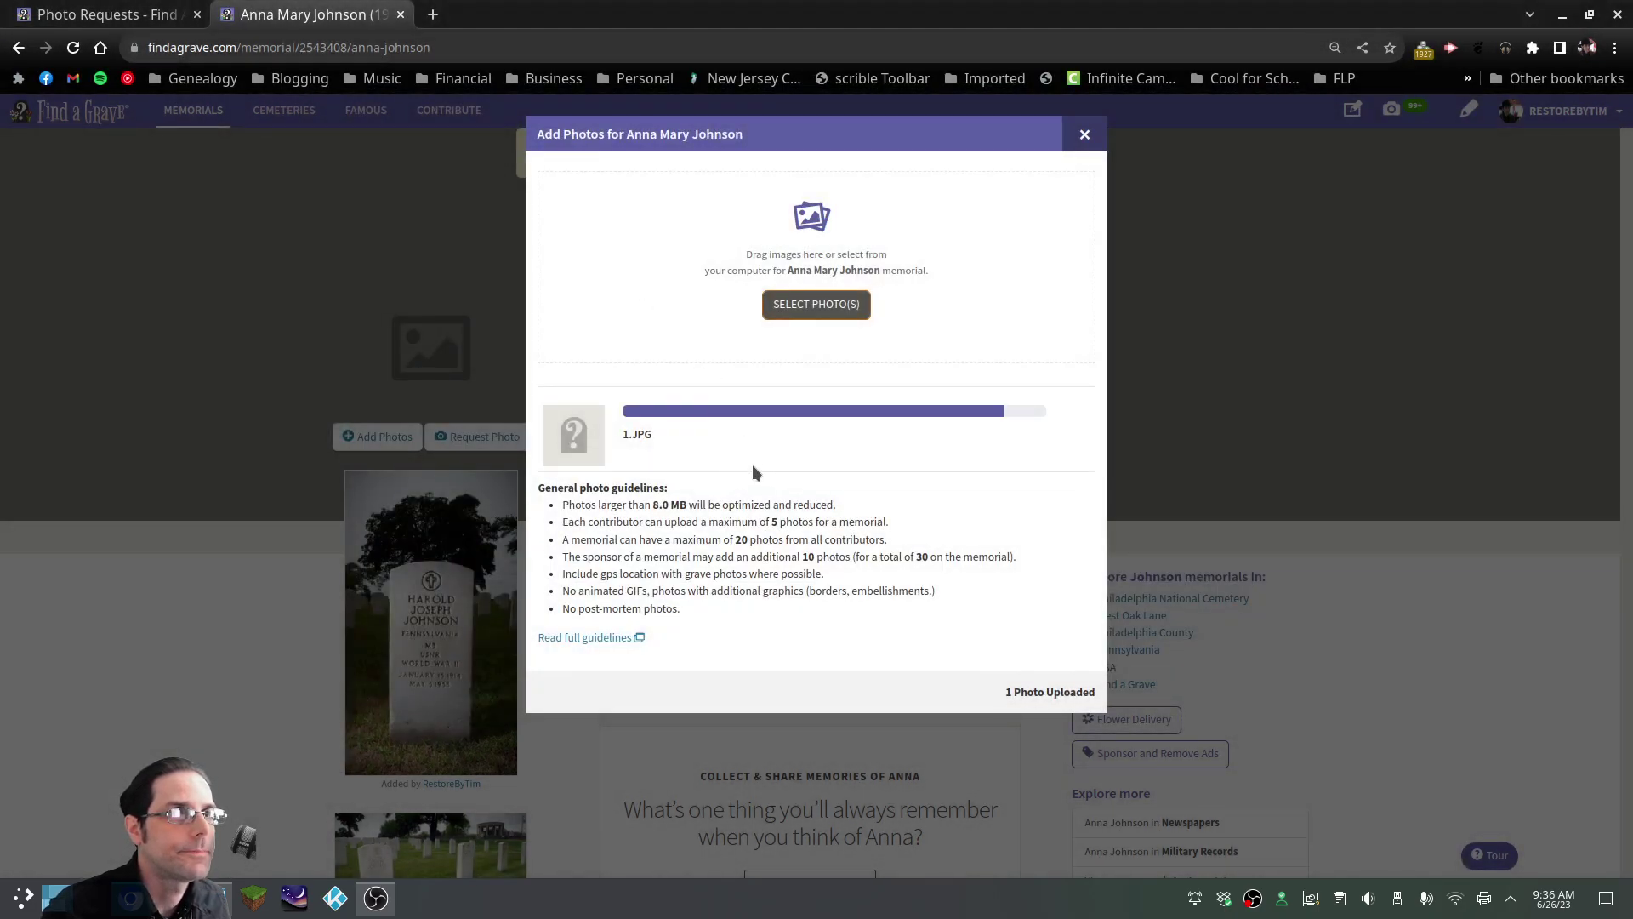
{"action": "left_click", "coordinate": [709, 464]}
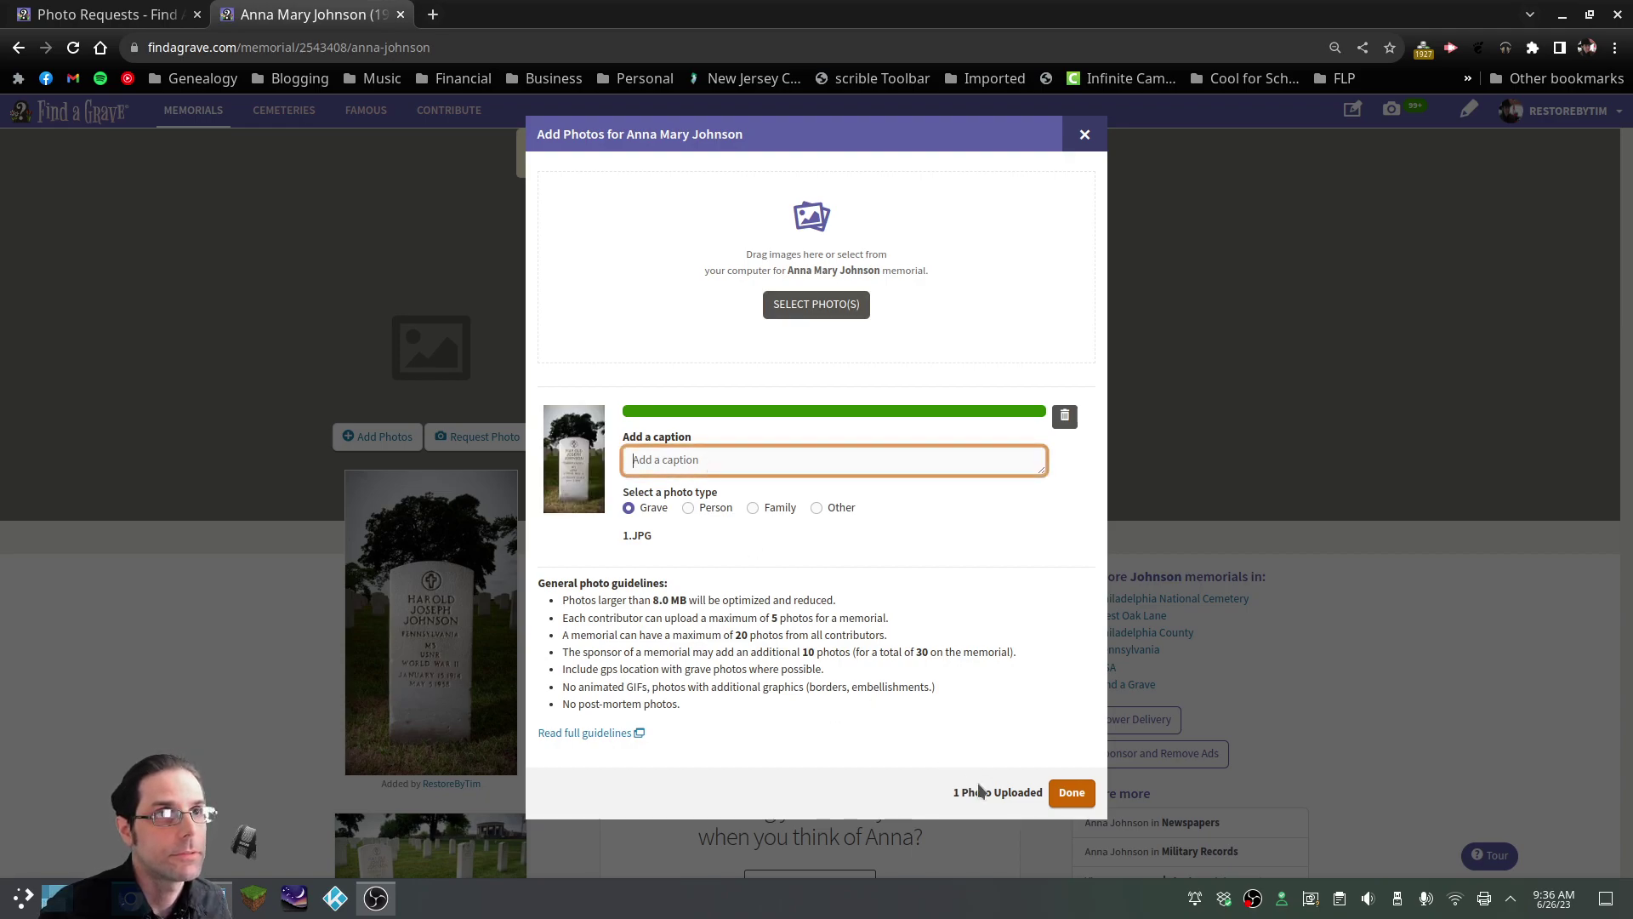
Replace the 1.JPG upload with 2.JPG, paste the prepared caption, and save it
{"action": "left_click", "coordinate": [1065, 417]}
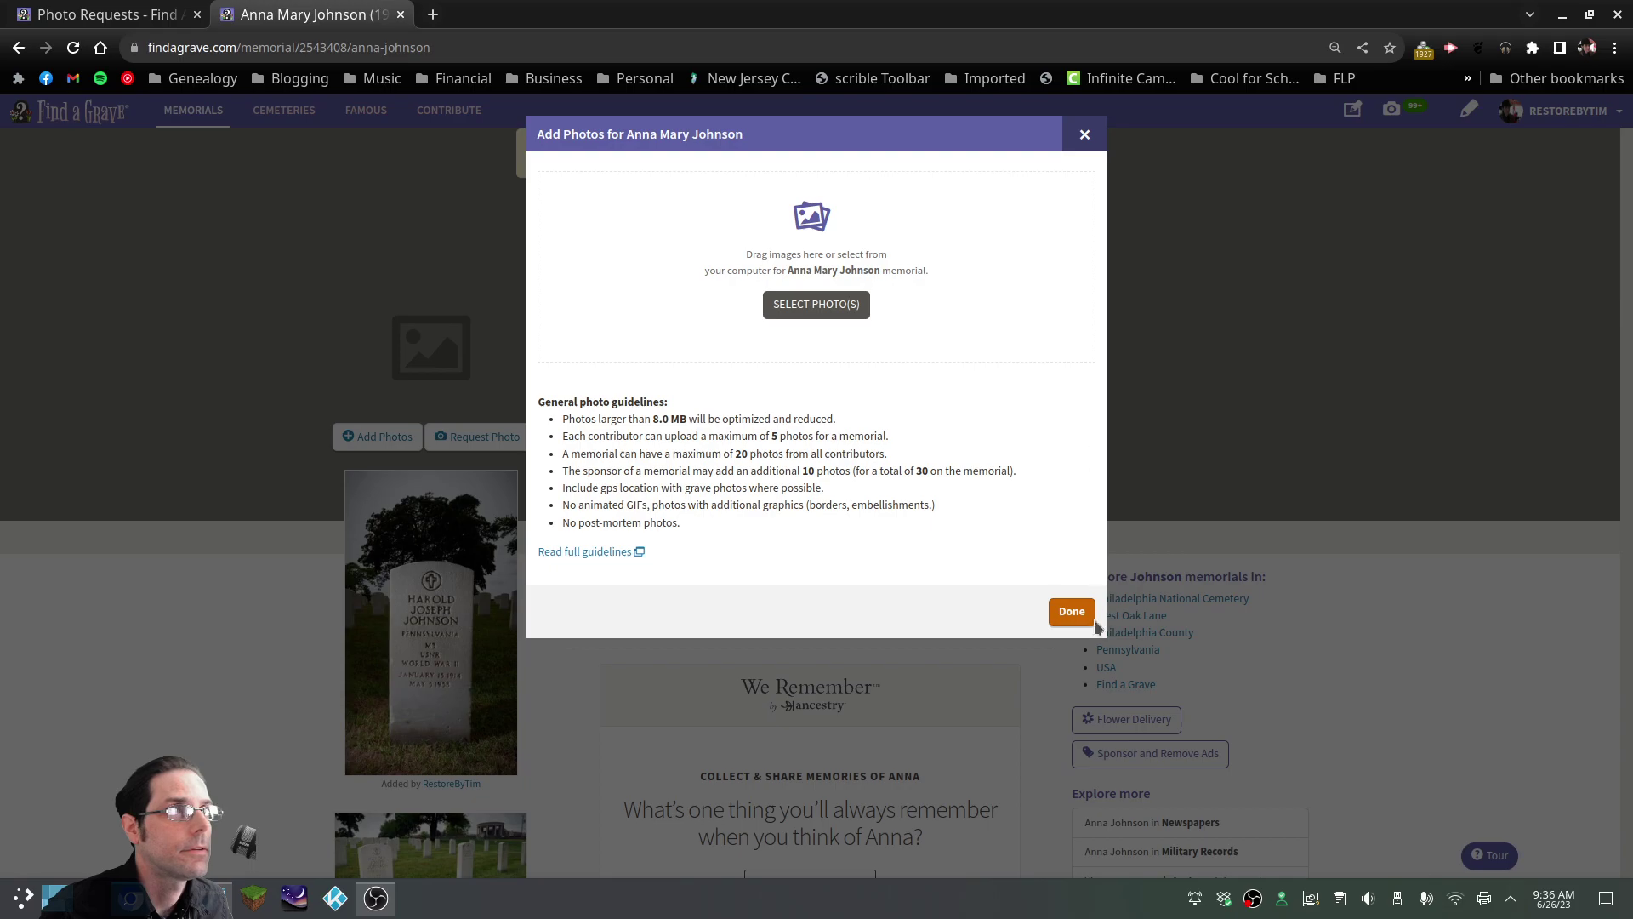
{"action": "left_click", "coordinate": [770, 305]}
{"action": "left_click", "coordinate": [687, 222]}
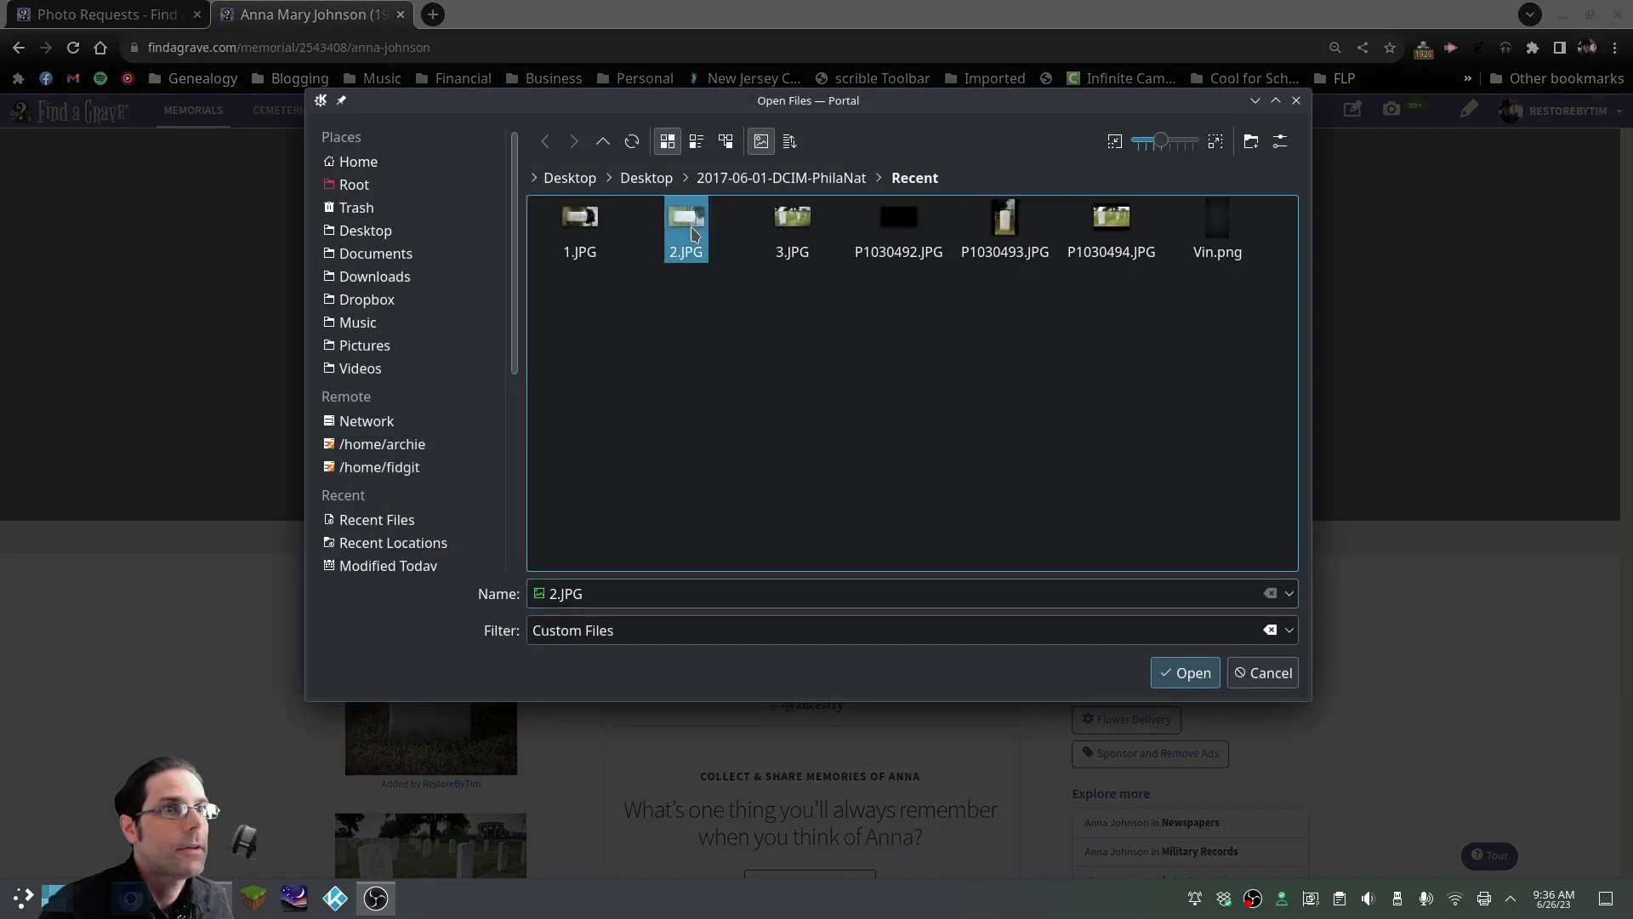
{"action": "left_click", "coordinate": [1189, 673]}
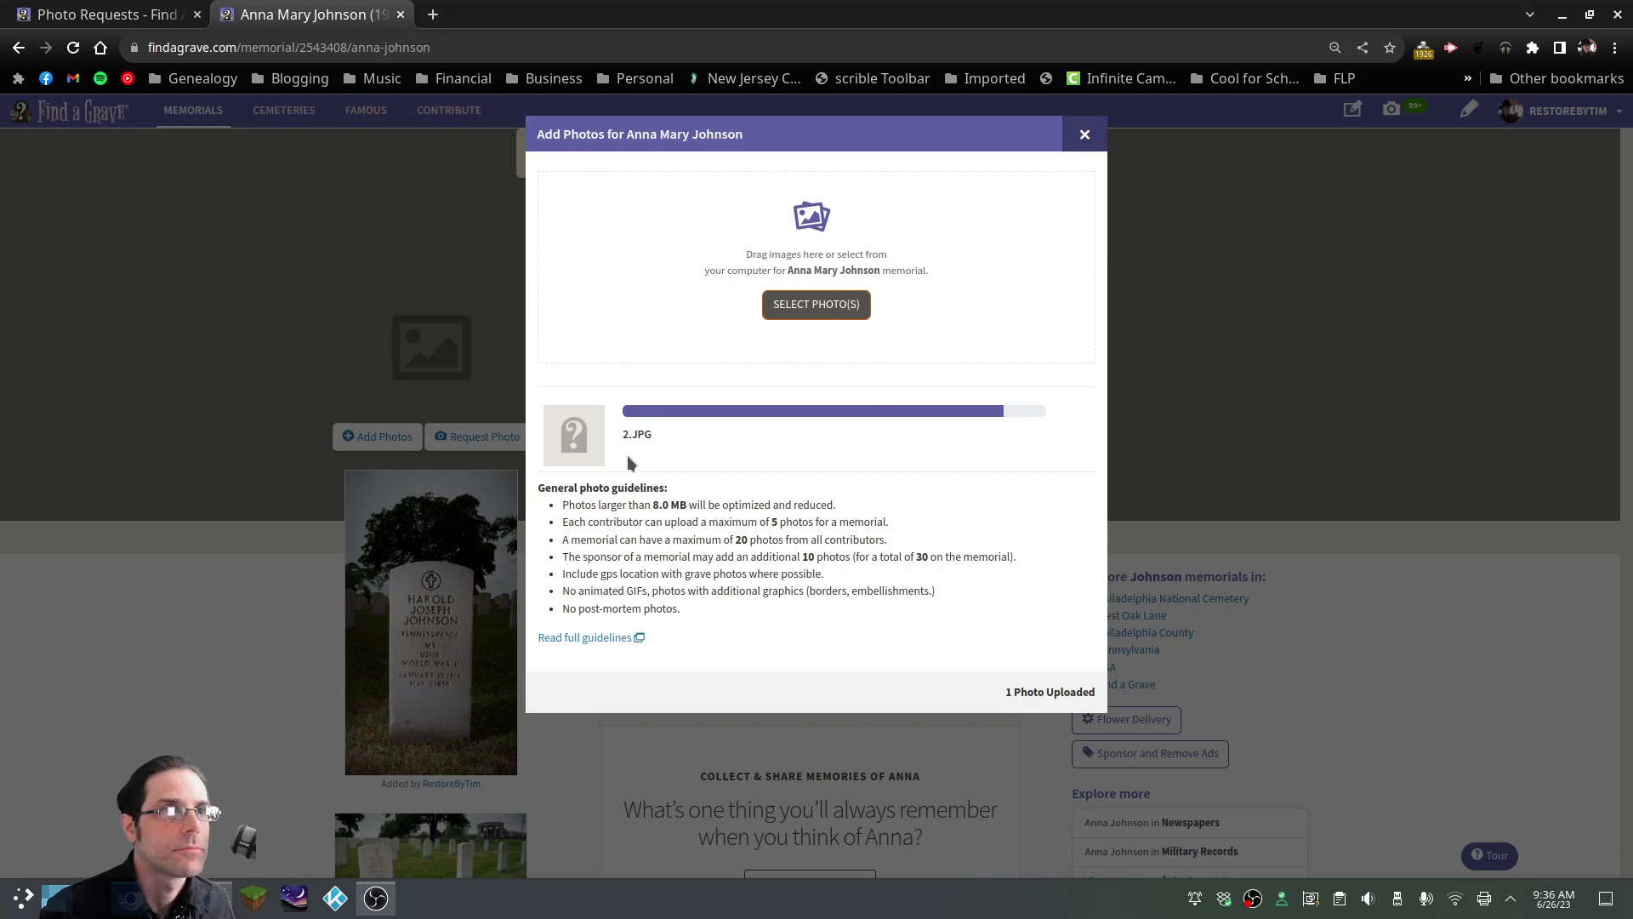
{"action": "left_click", "coordinate": [700, 459]}
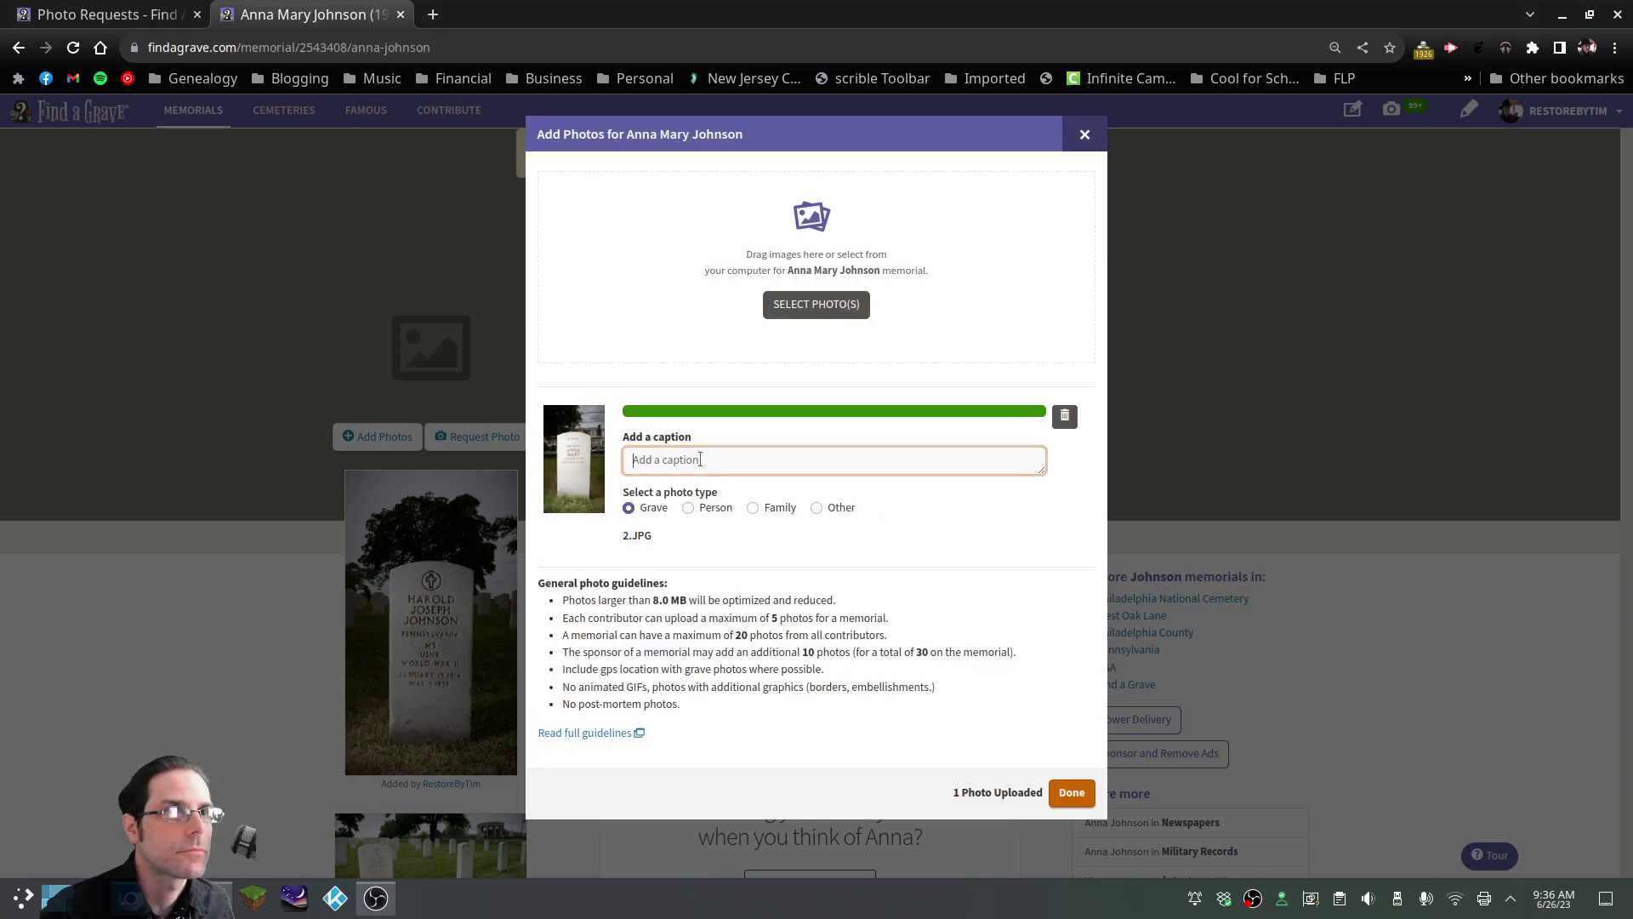
{"action": "key", "text": "ctrl+v"}
{"action": "left_click", "coordinate": [1072, 792]}
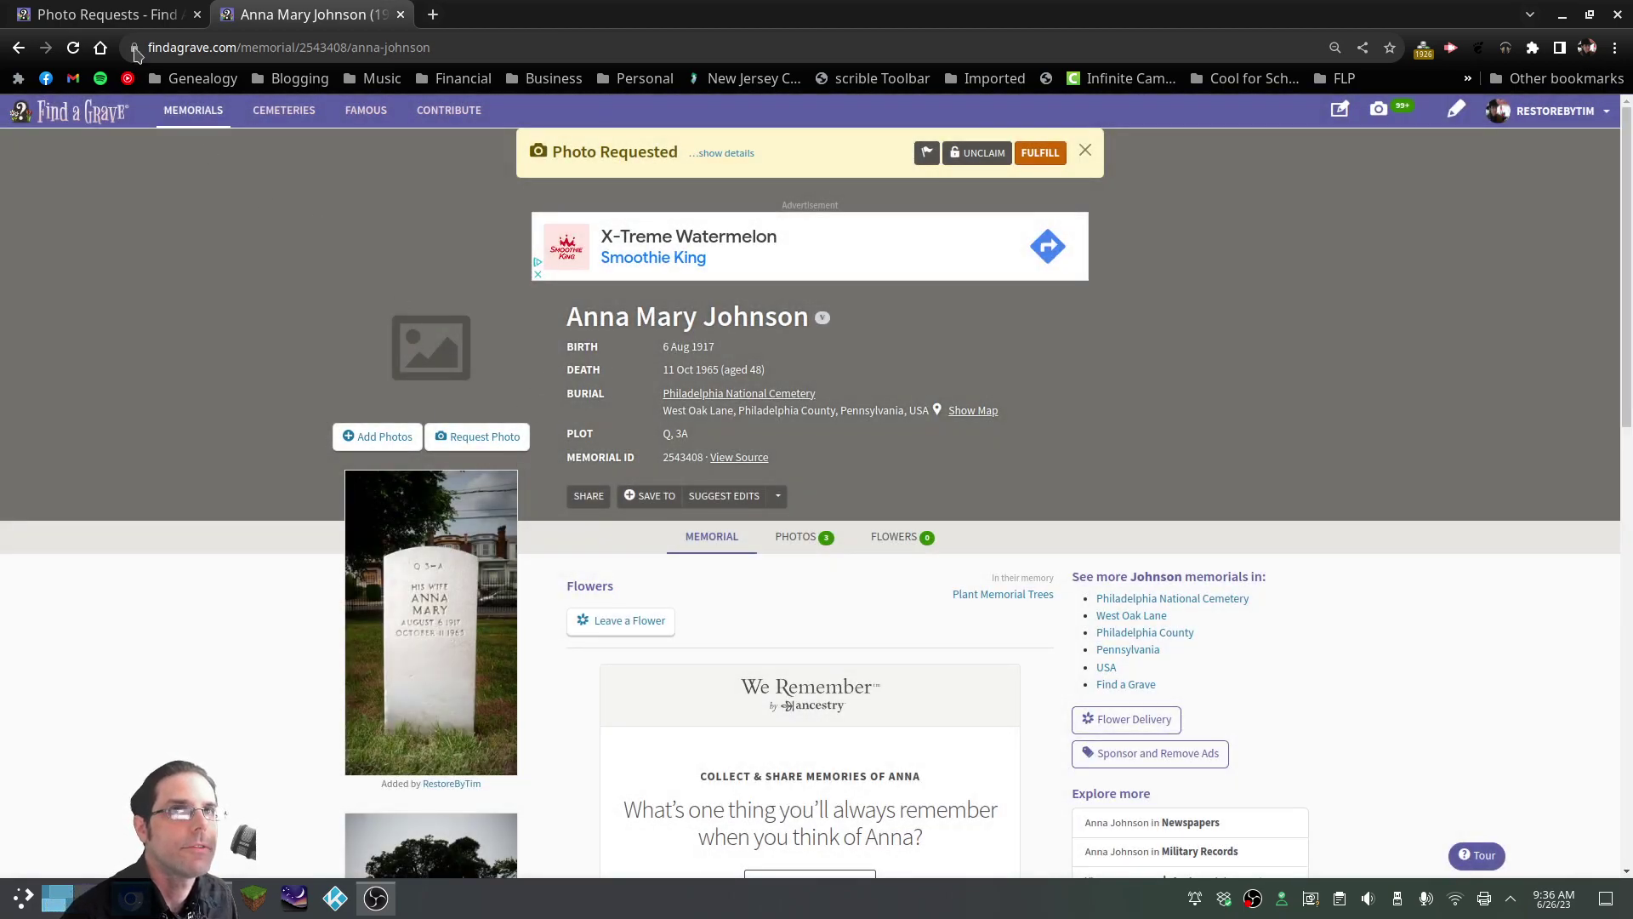
Reload the wife's memorial to confirm 3 photos, then reopen it from Photo Requests in a new tab
{"action": "left_click", "coordinate": [75, 49]}
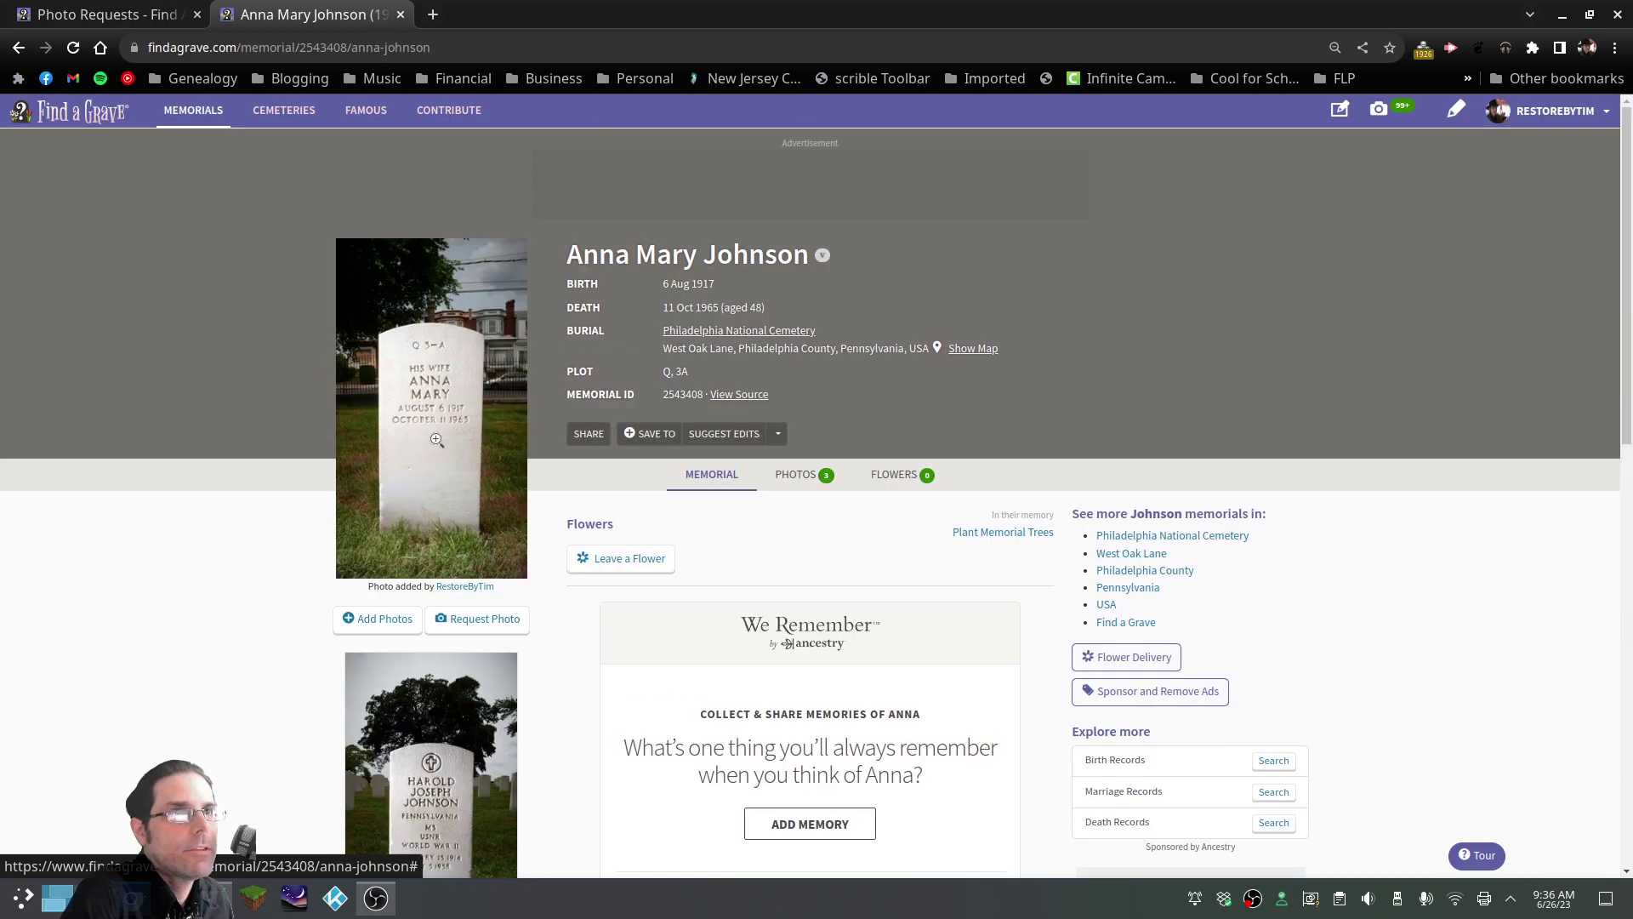
{"action": "scroll", "coordinate": [664, 263], "scroll_direction": "down", "scroll_amount": 2}
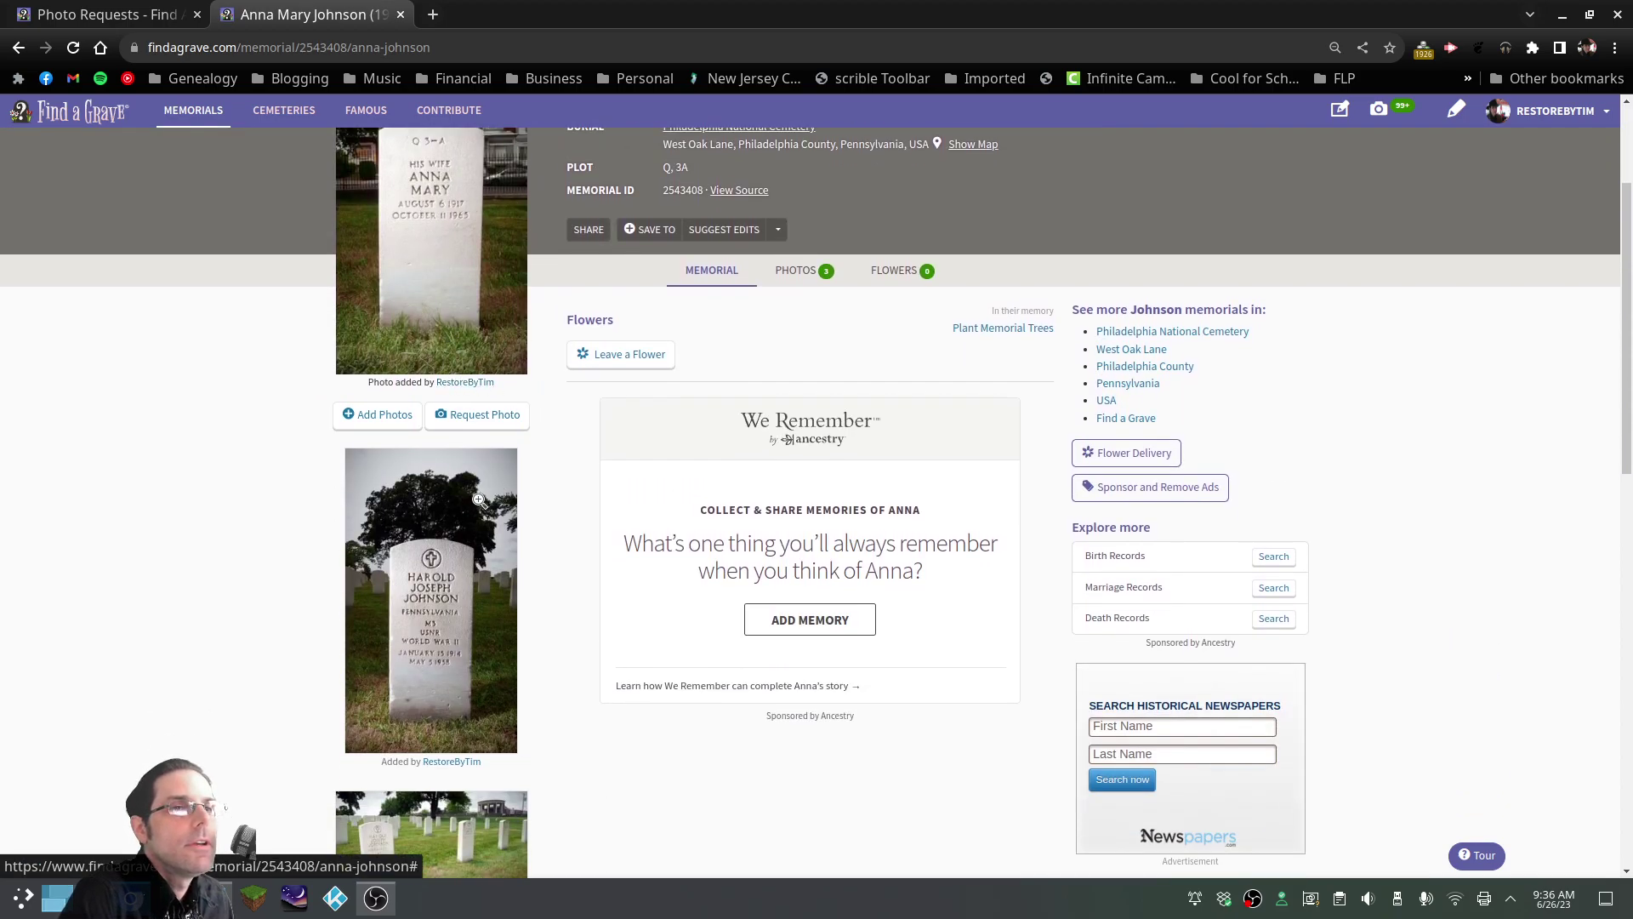
{"action": "scroll", "coordinate": [479, 475], "scroll_direction": "down", "scroll_amount": 1}
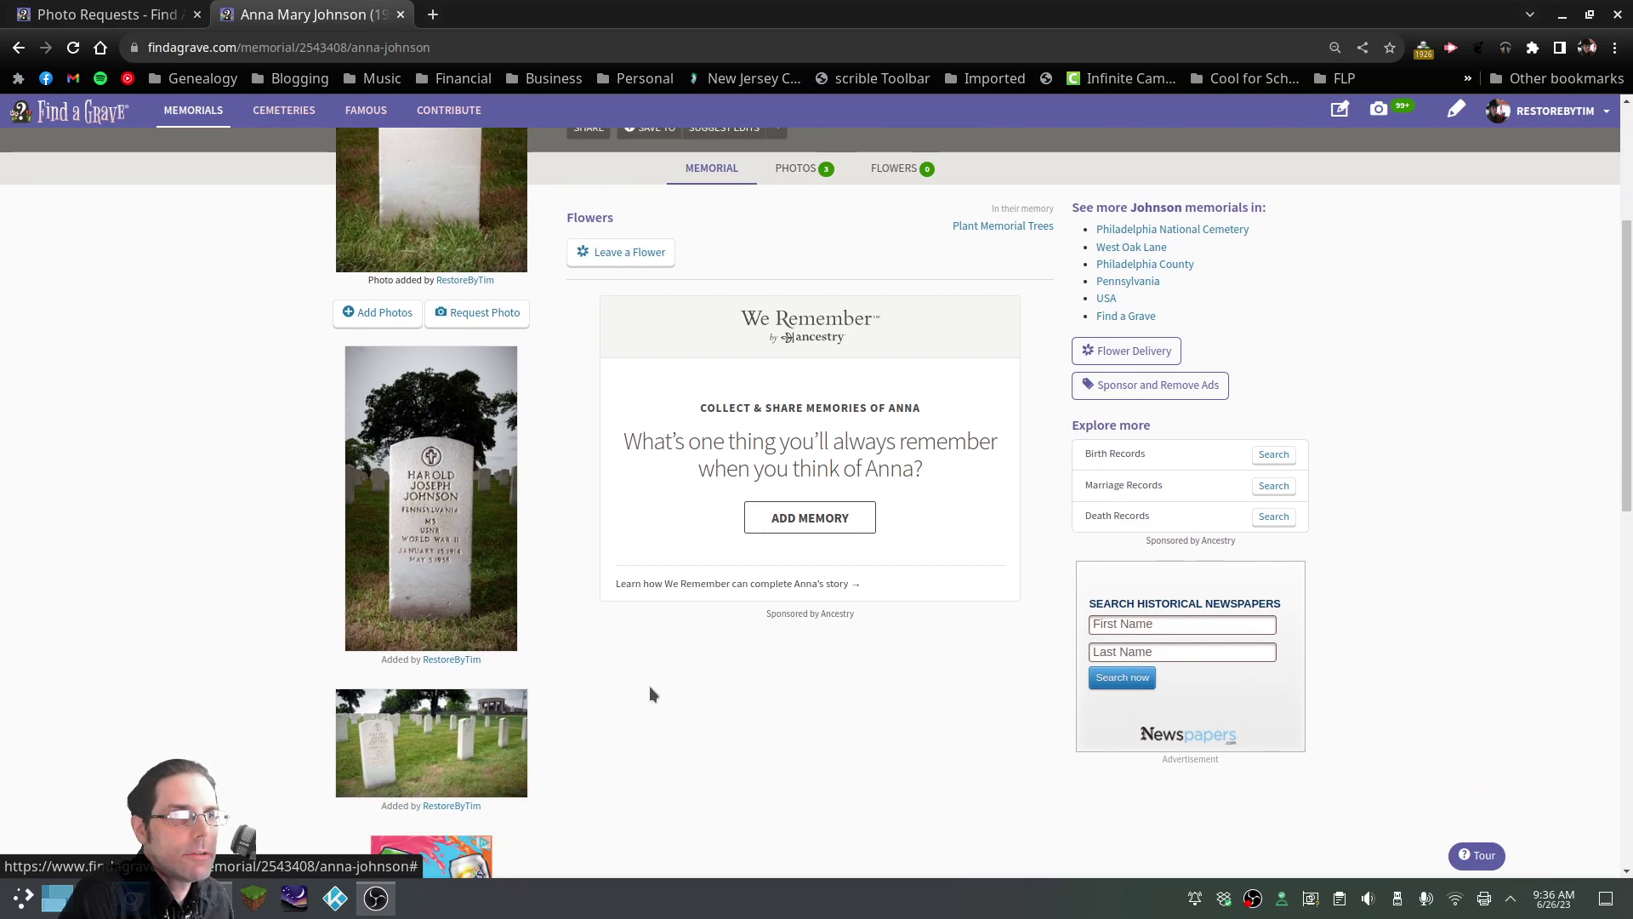
{"action": "scroll", "coordinate": [593, 677], "scroll_direction": "down", "scroll_amount": 1}
{"action": "scroll", "coordinate": [585, 660], "scroll_direction": "down", "scroll_amount": 2}
{"action": "scroll", "coordinate": [582, 651], "scroll_direction": "up", "scroll_amount": 1}
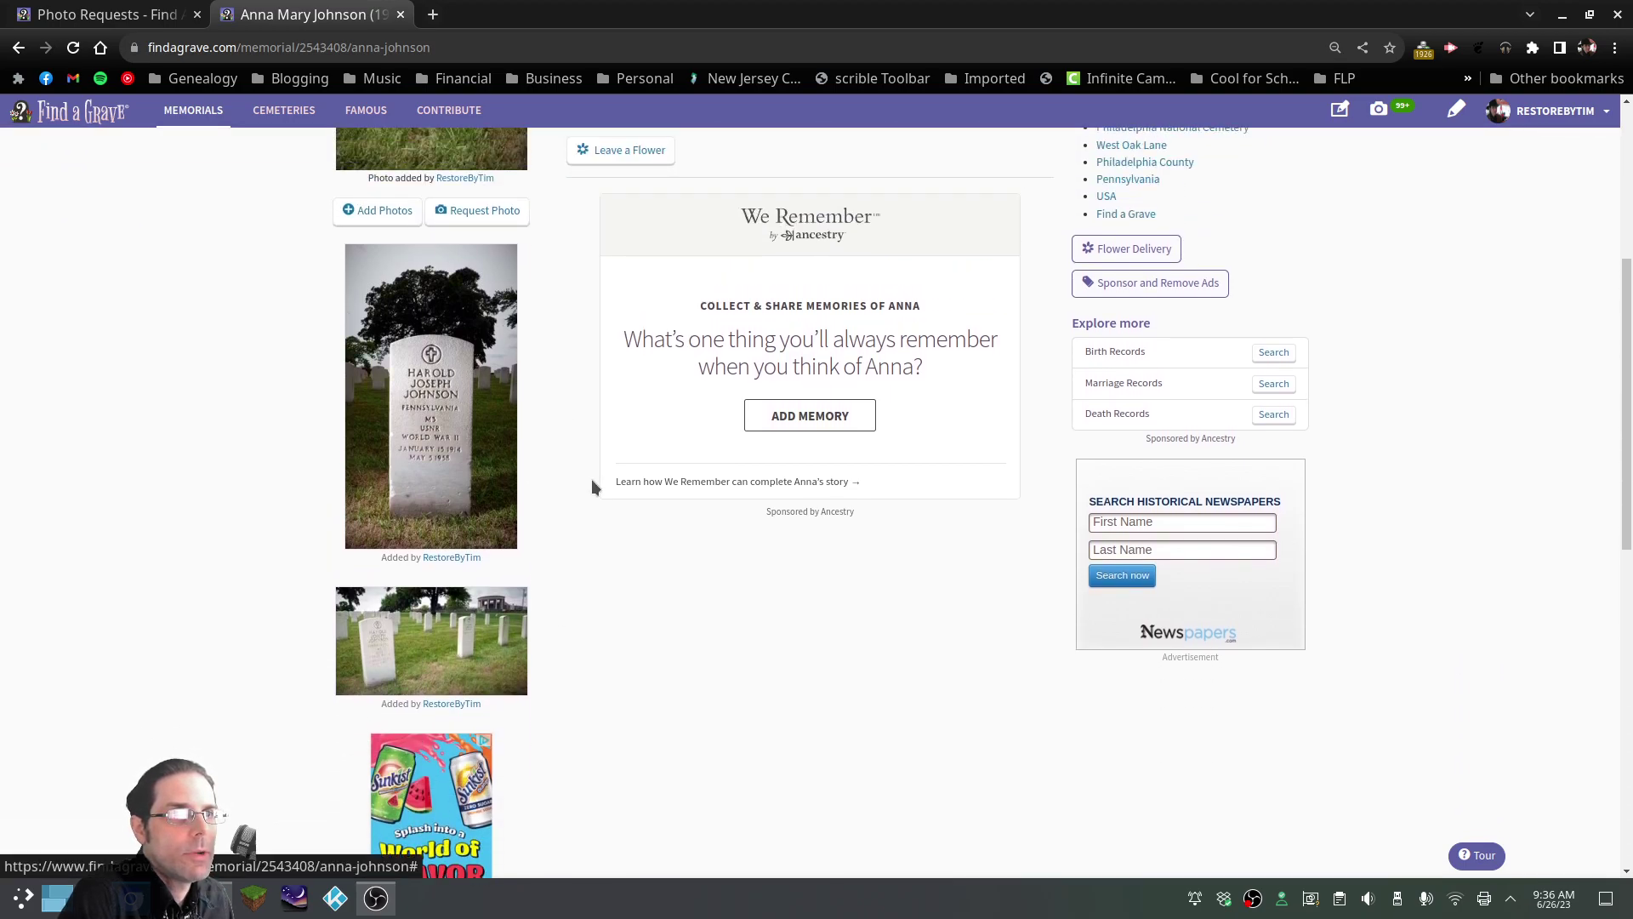
{"action": "scroll", "coordinate": [590, 477], "scroll_direction": "up", "scroll_amount": 3}
{"action": "scroll", "coordinate": [589, 477], "scroll_direction": "up", "scroll_amount": 1}
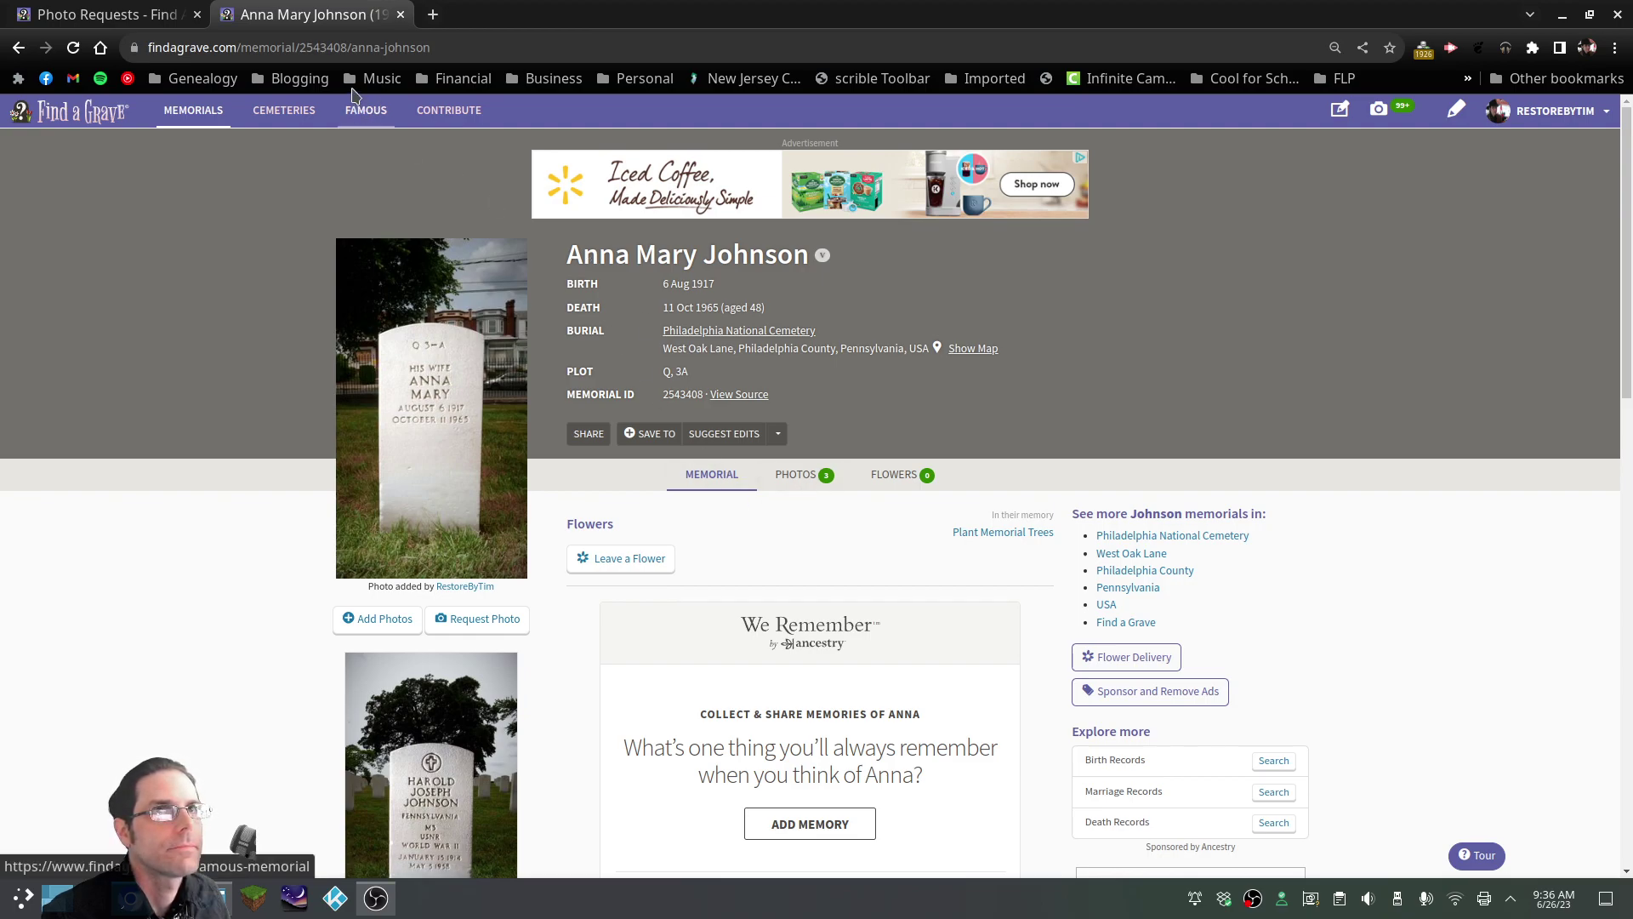
{"action": "left_click", "coordinate": [85, 15]}
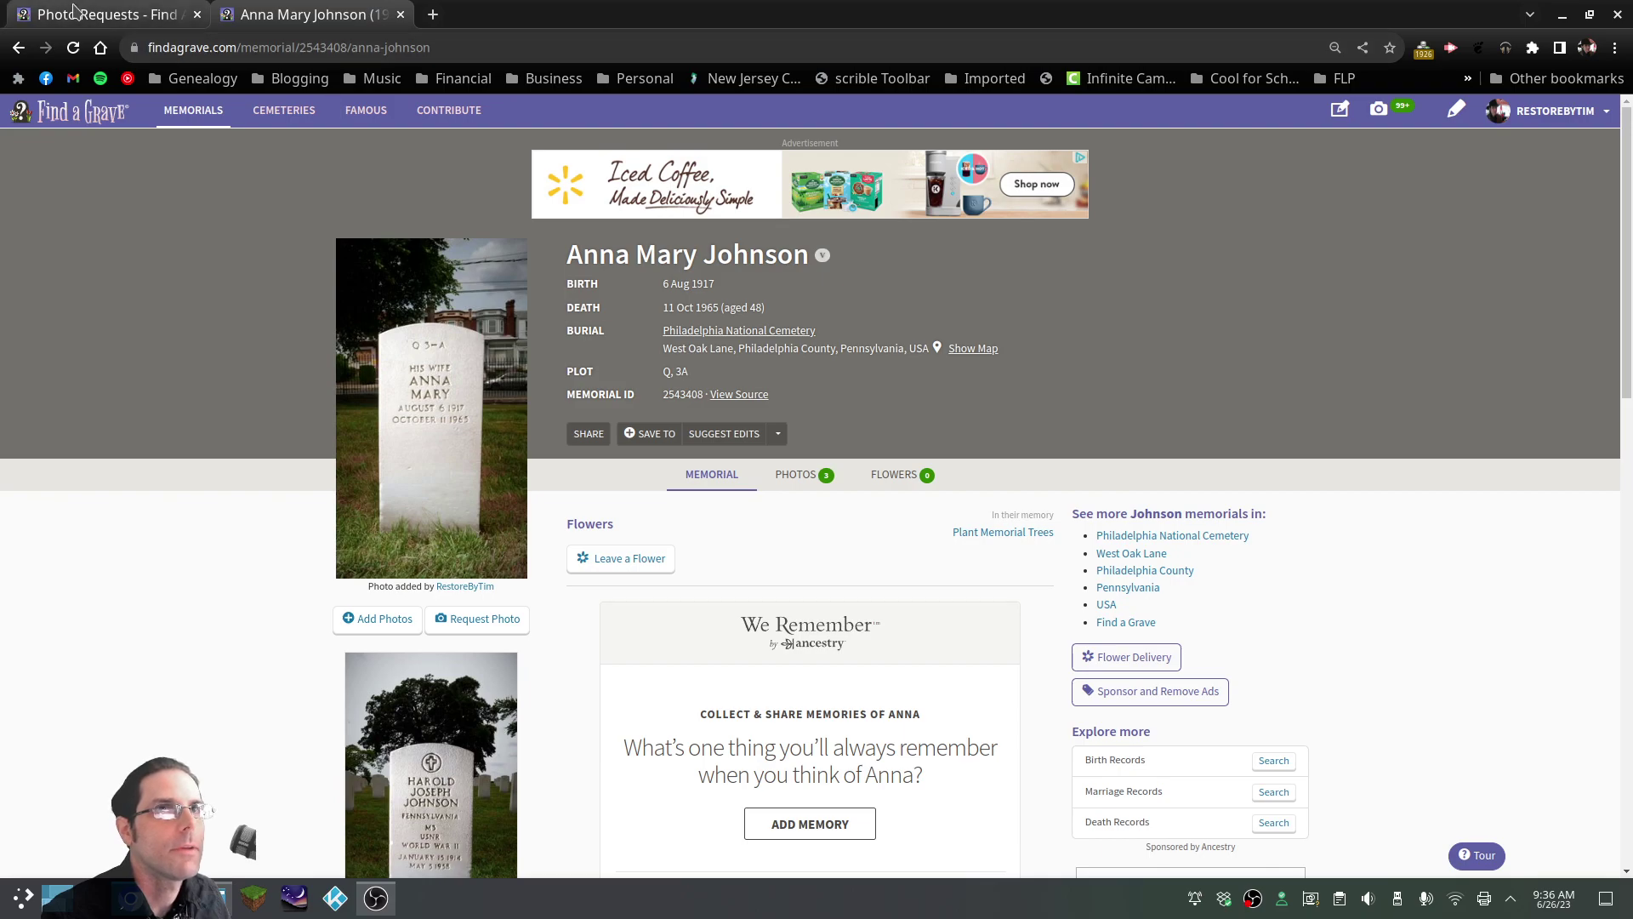
{"action": "left_click", "coordinate": [375, 345]}
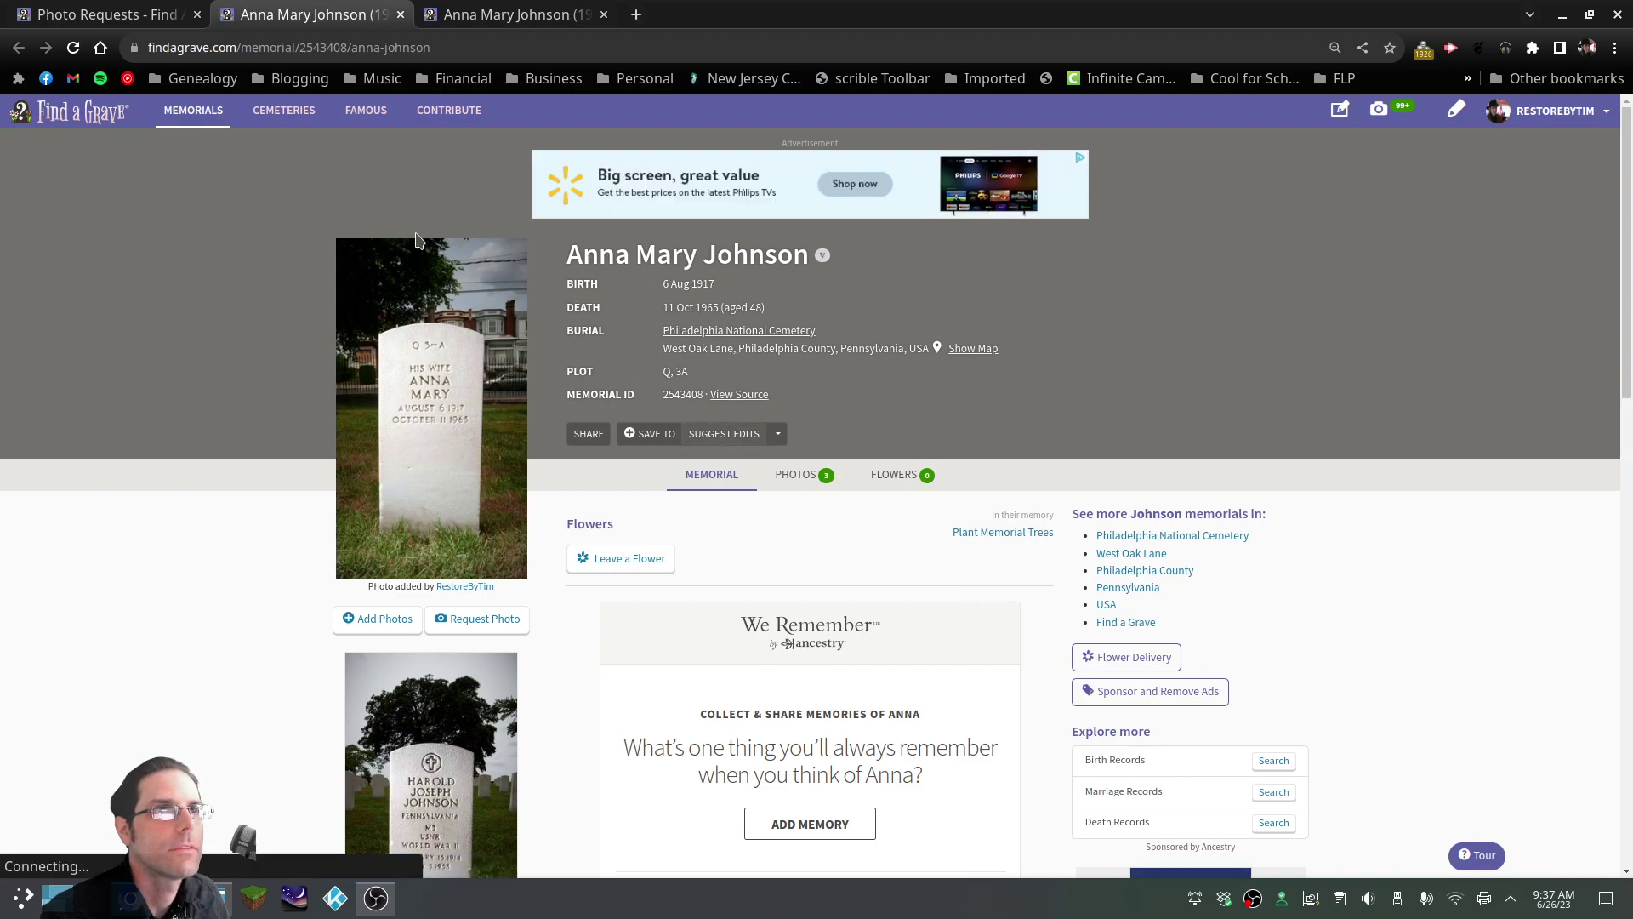
Start a new memorial at Philadelphia National Cemetery, entering the husband's first, middle and last names
{"action": "left_click", "coordinate": [760, 333]}
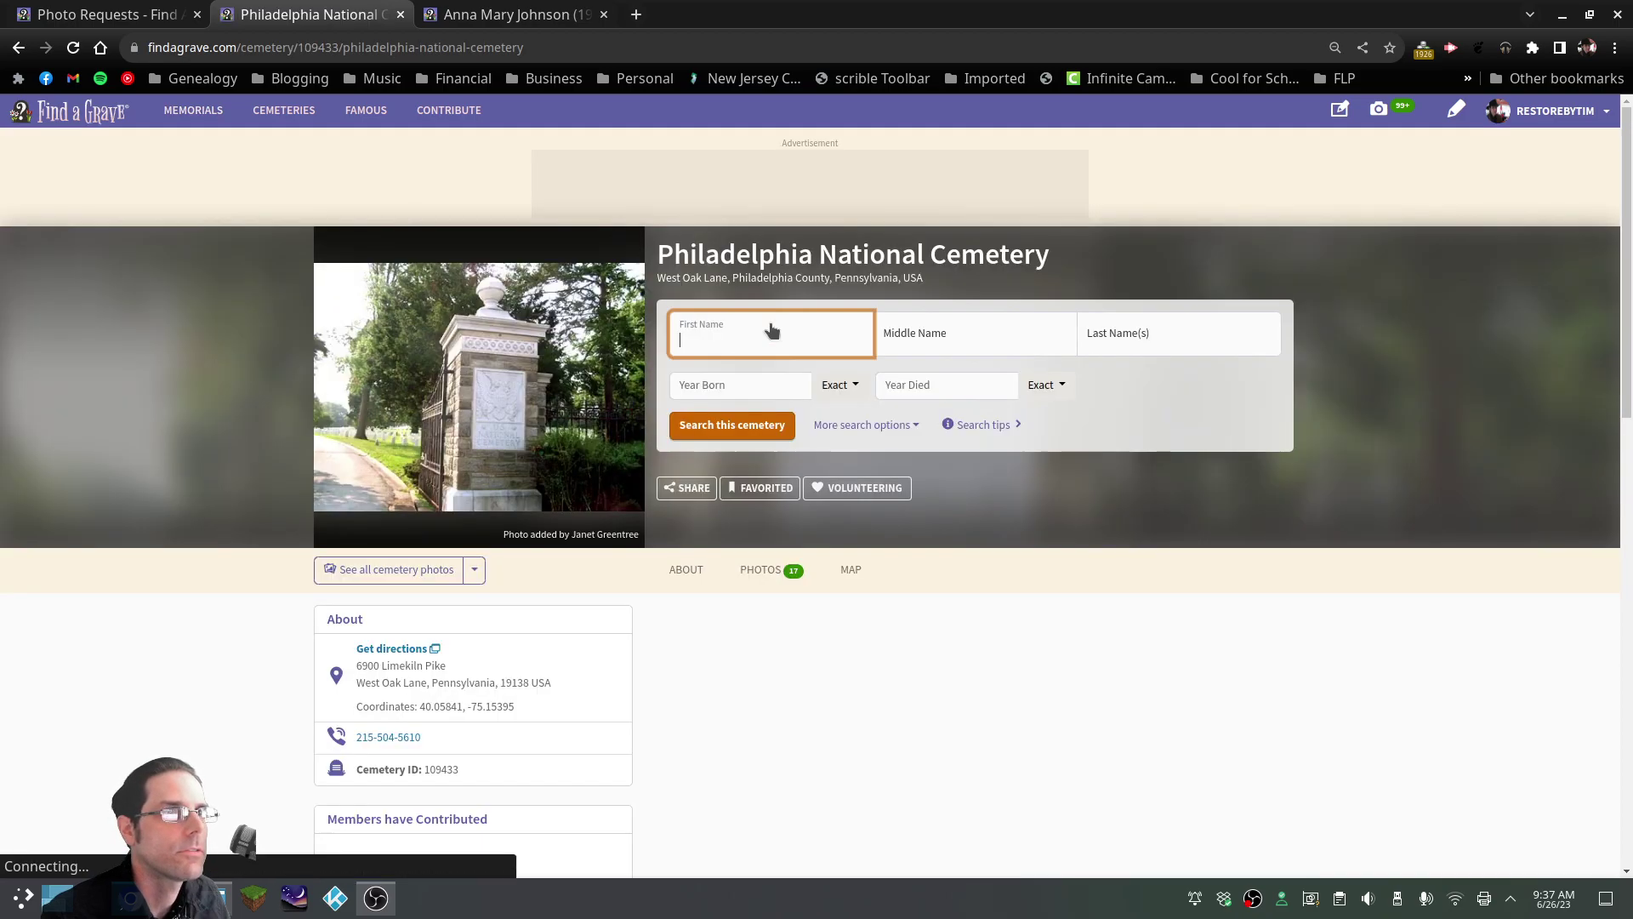
{"action": "left_click", "coordinate": [1106, 711]}
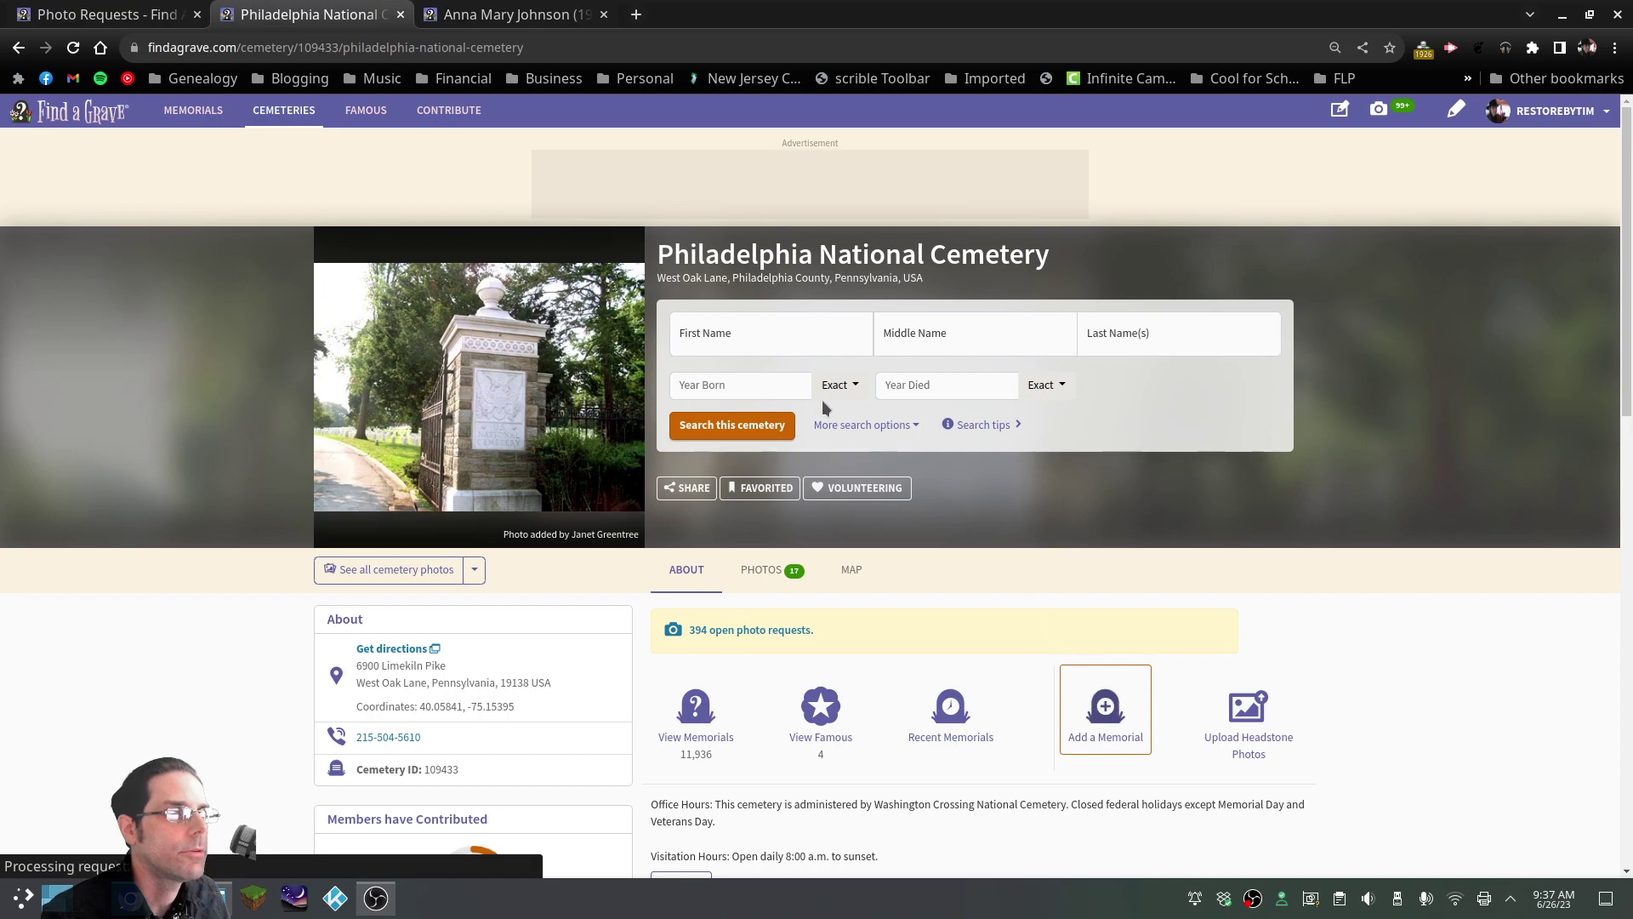
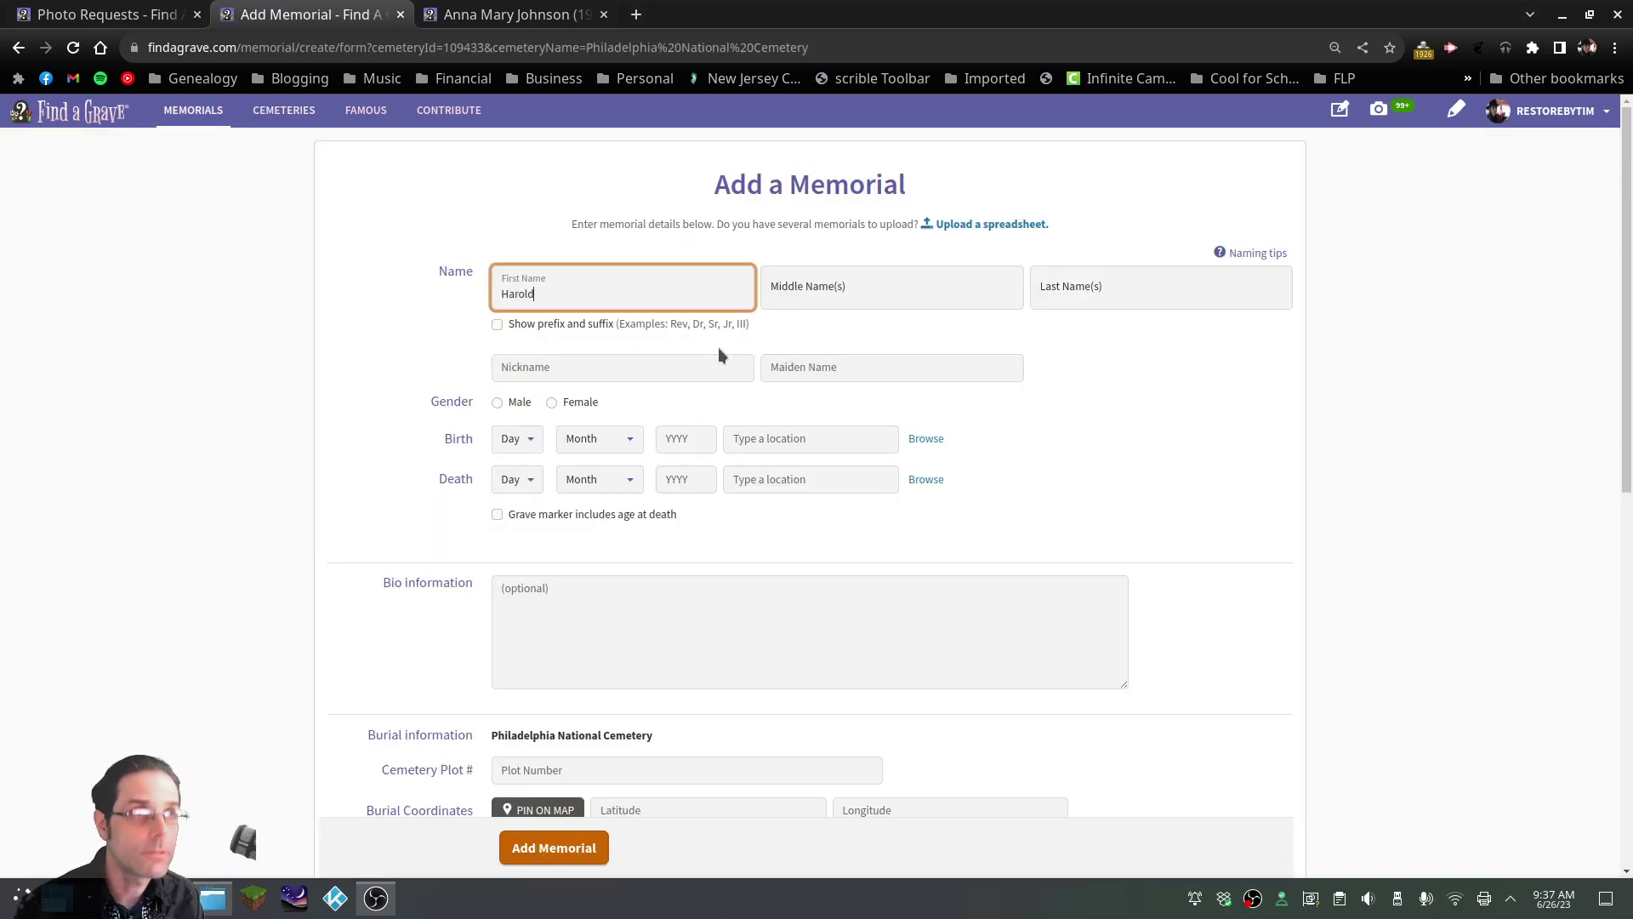
{"action": "key", "text": "Tab"}
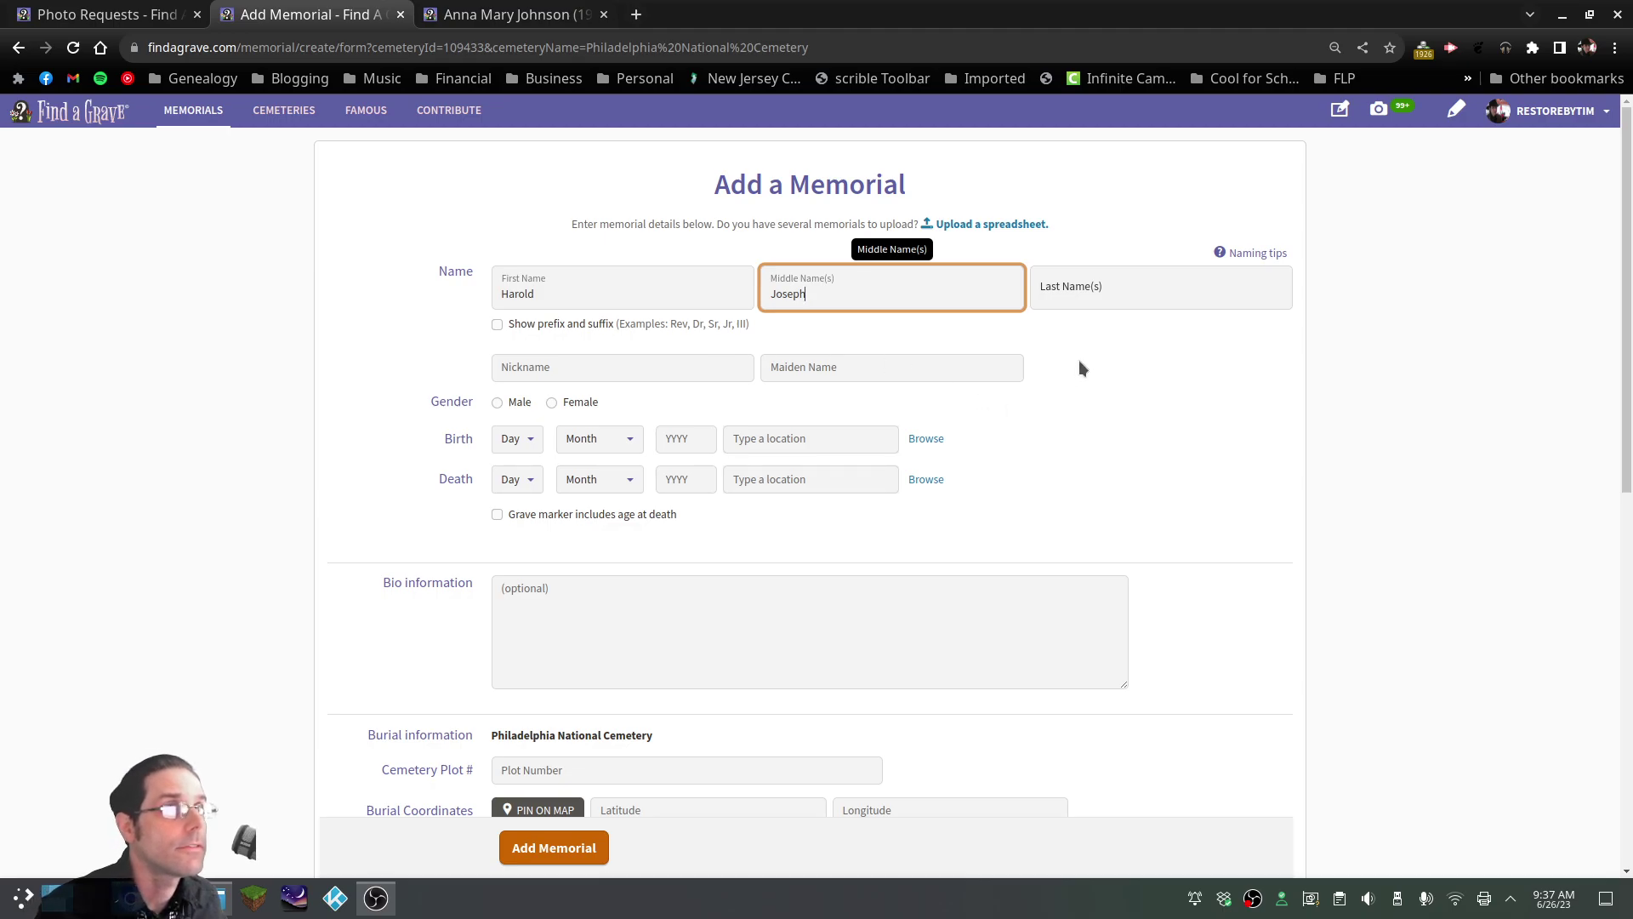
{"action": "key", "text": "Tab"}
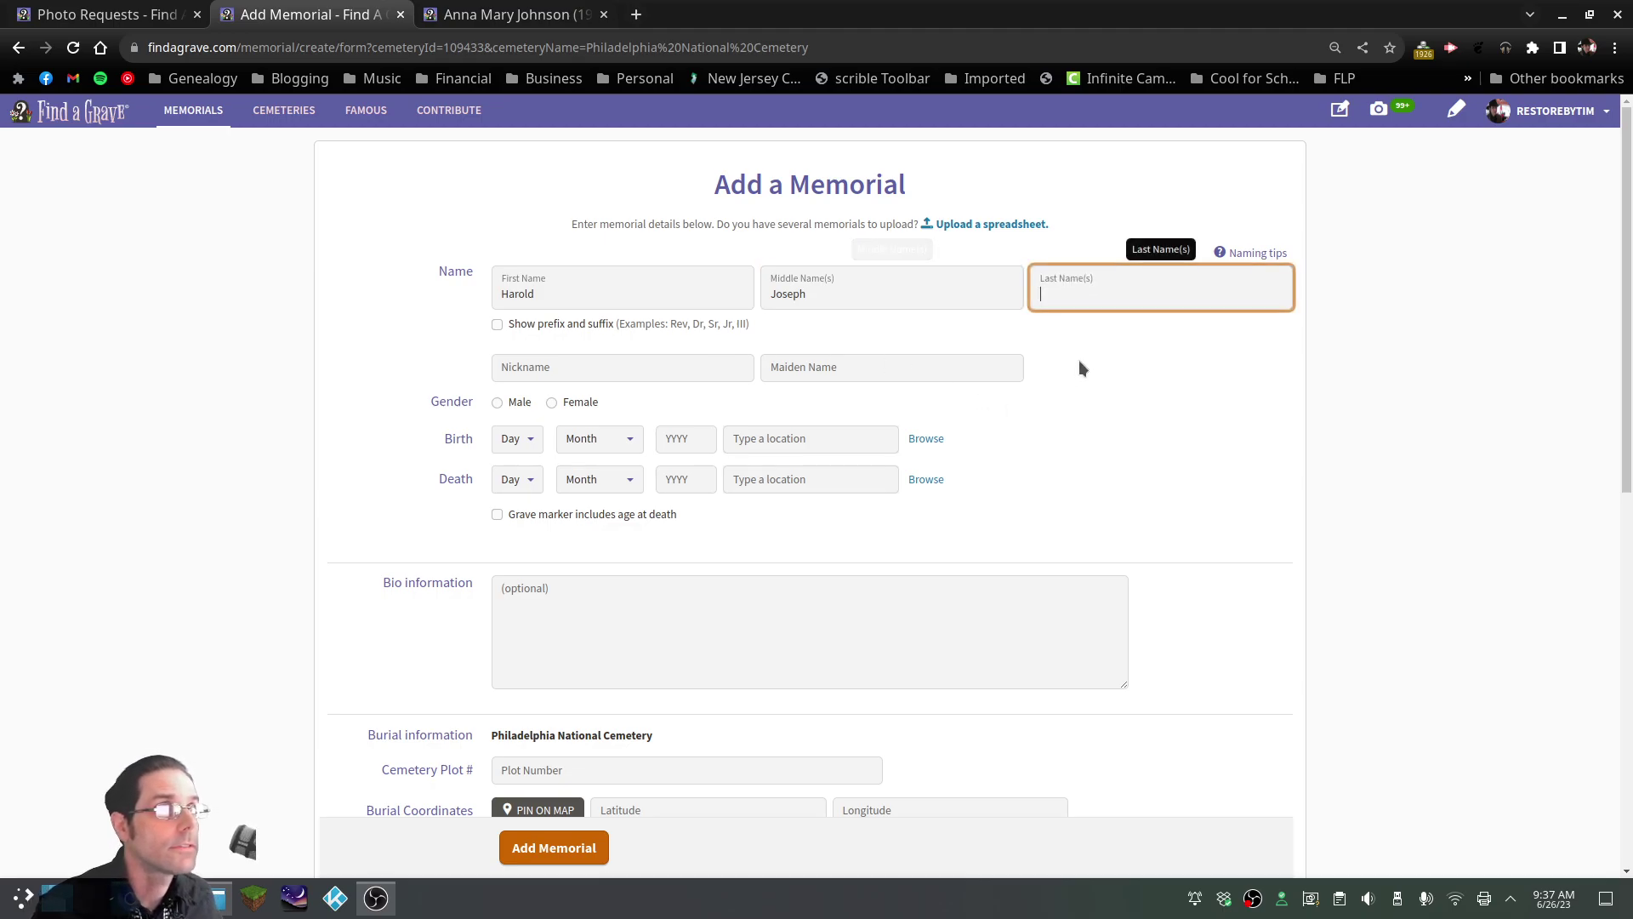
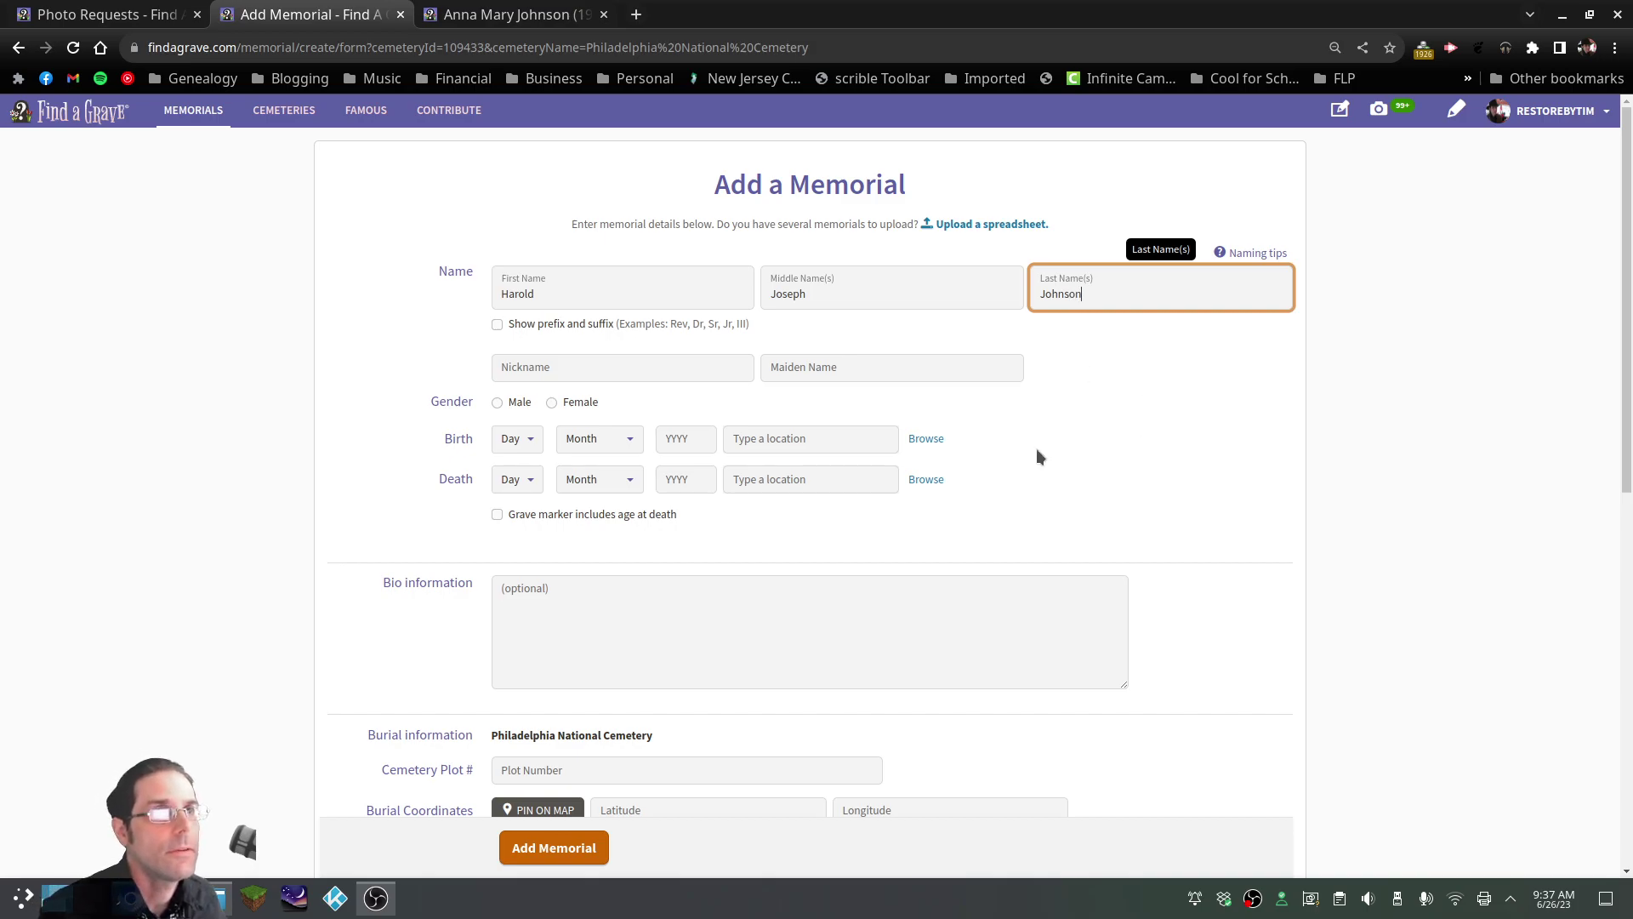
{"action": "scroll", "coordinate": [1013, 460], "scroll_direction": "down", "scroll_amount": 3}
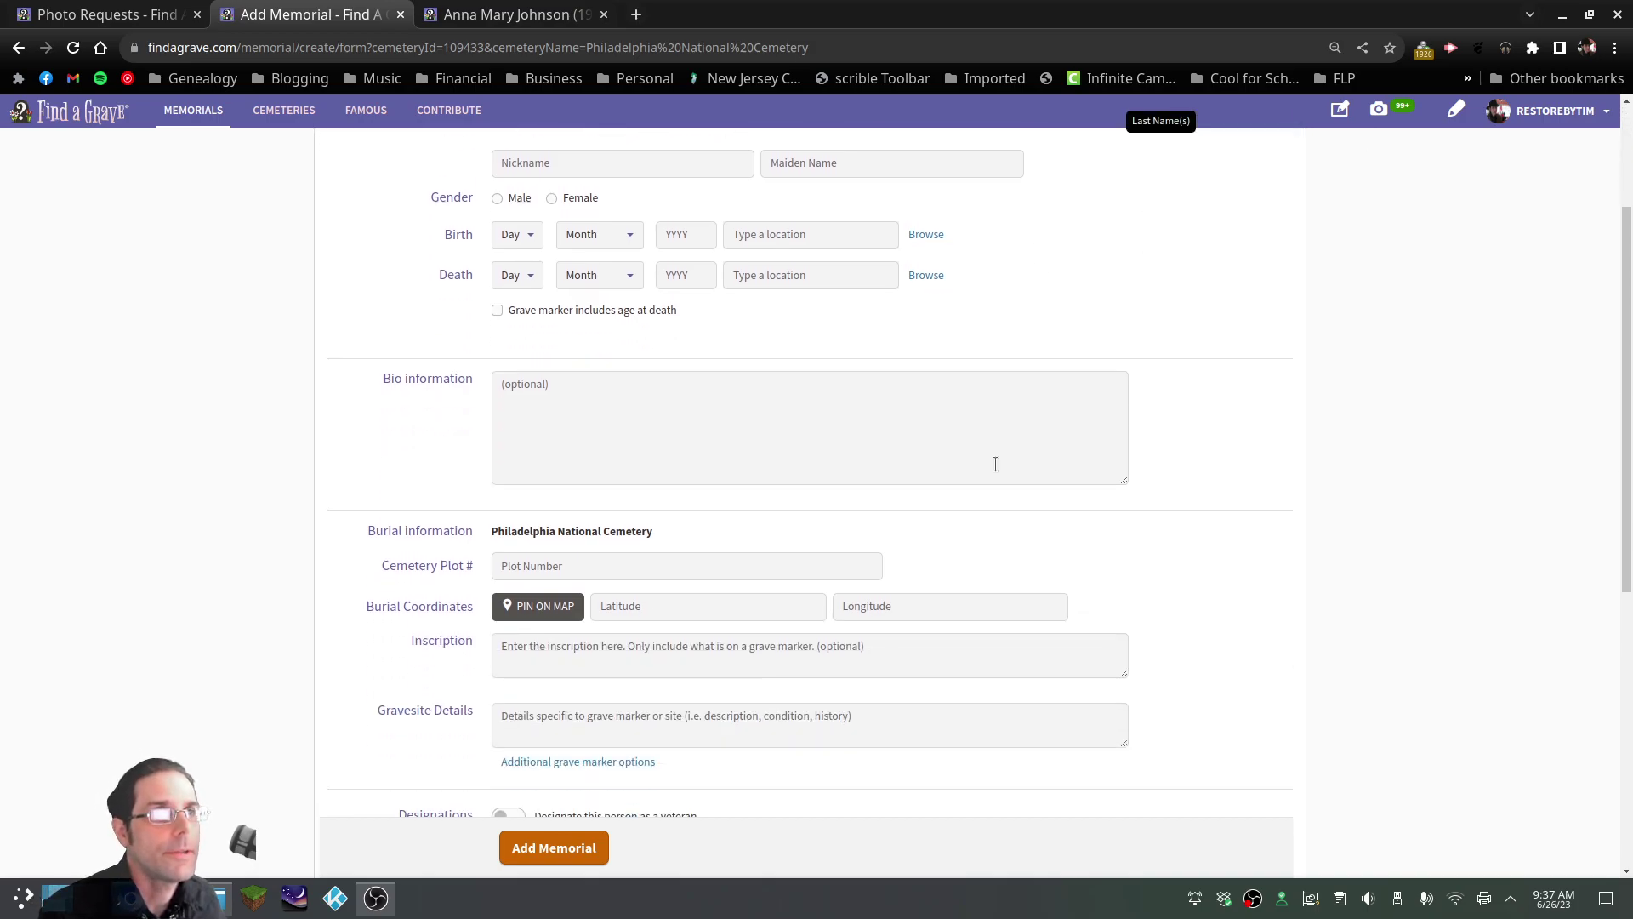
Enter cemetery plot Q, 3A, checking the wife's memorial, and submit the new memorial
{"action": "left_click", "coordinate": [457, 19]}
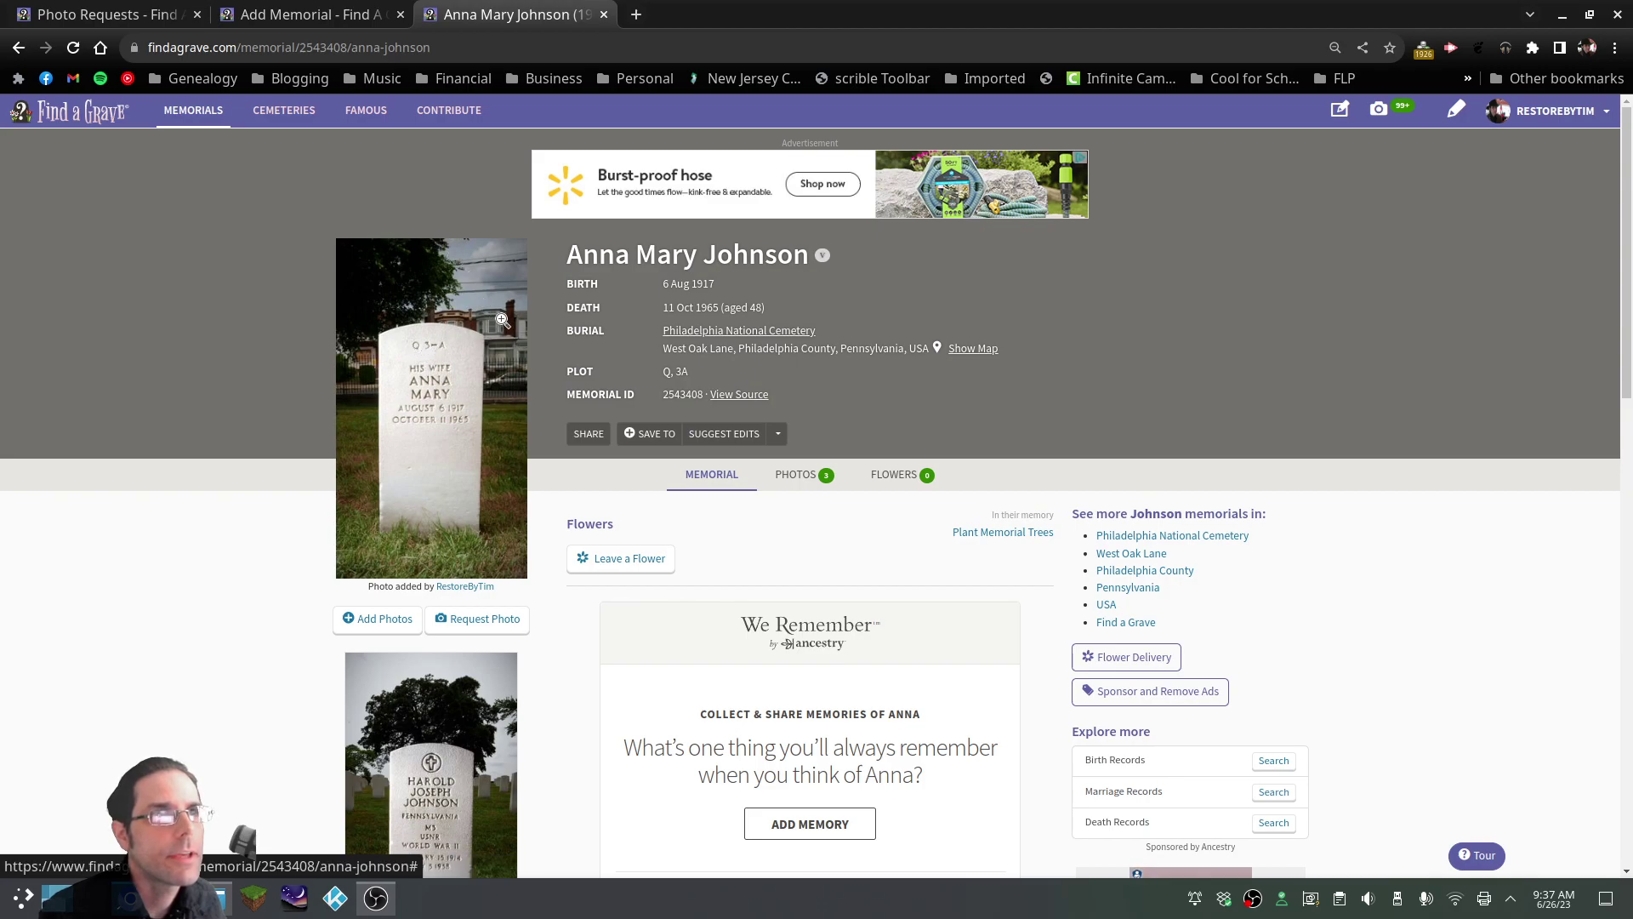
{"action": "left_click", "coordinate": [351, 25]}
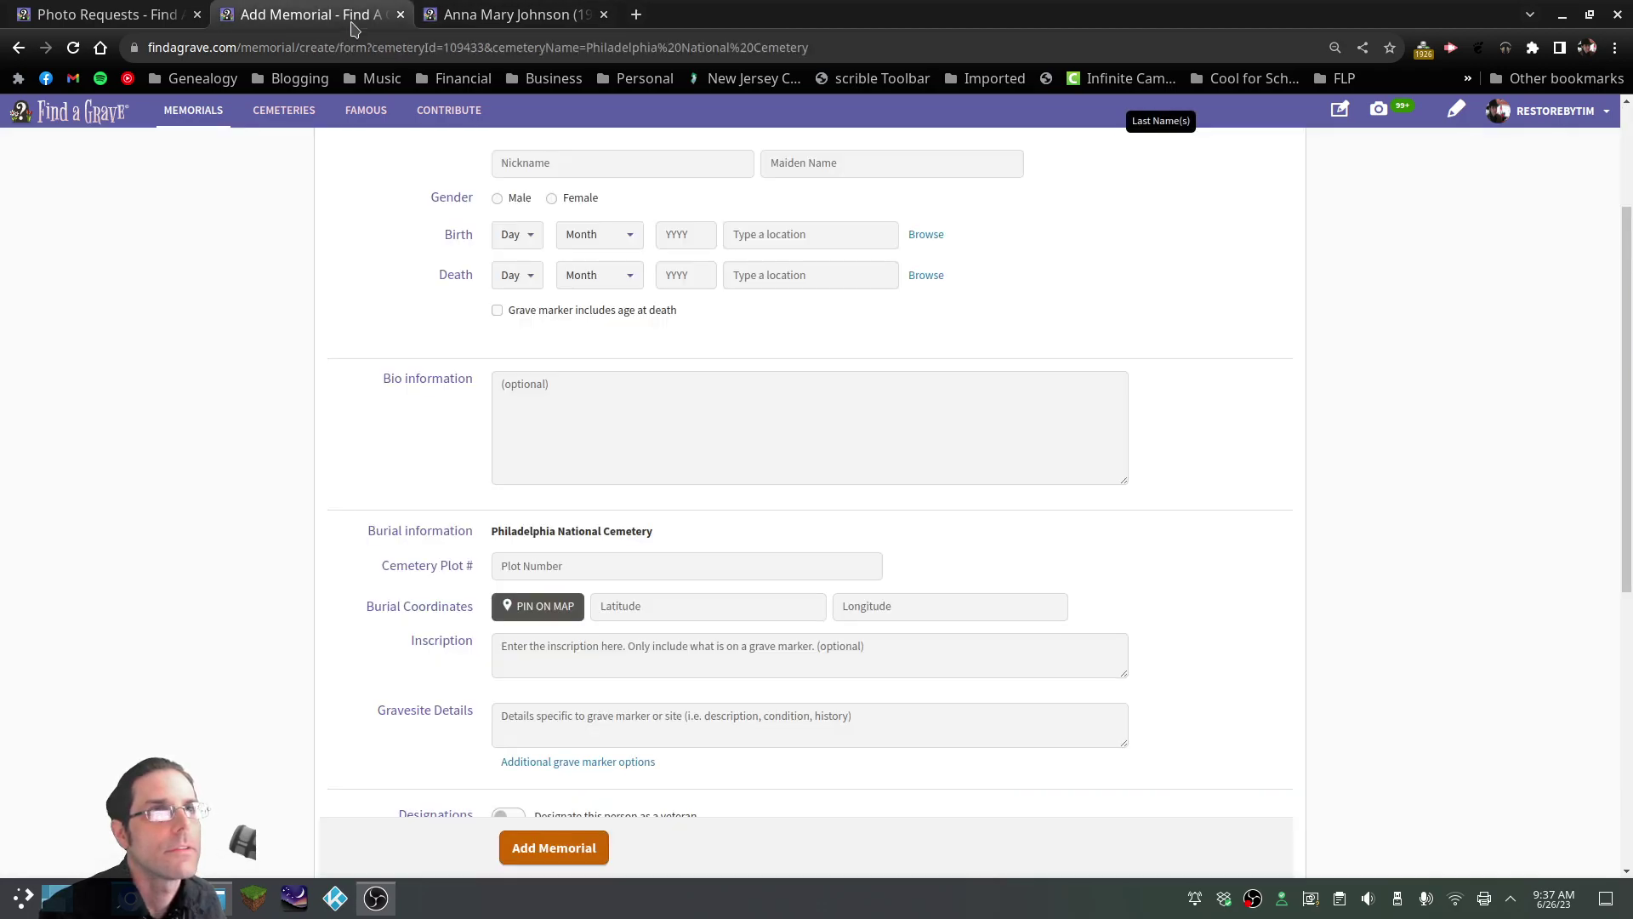
{"action": "left_click", "coordinate": [595, 563]}
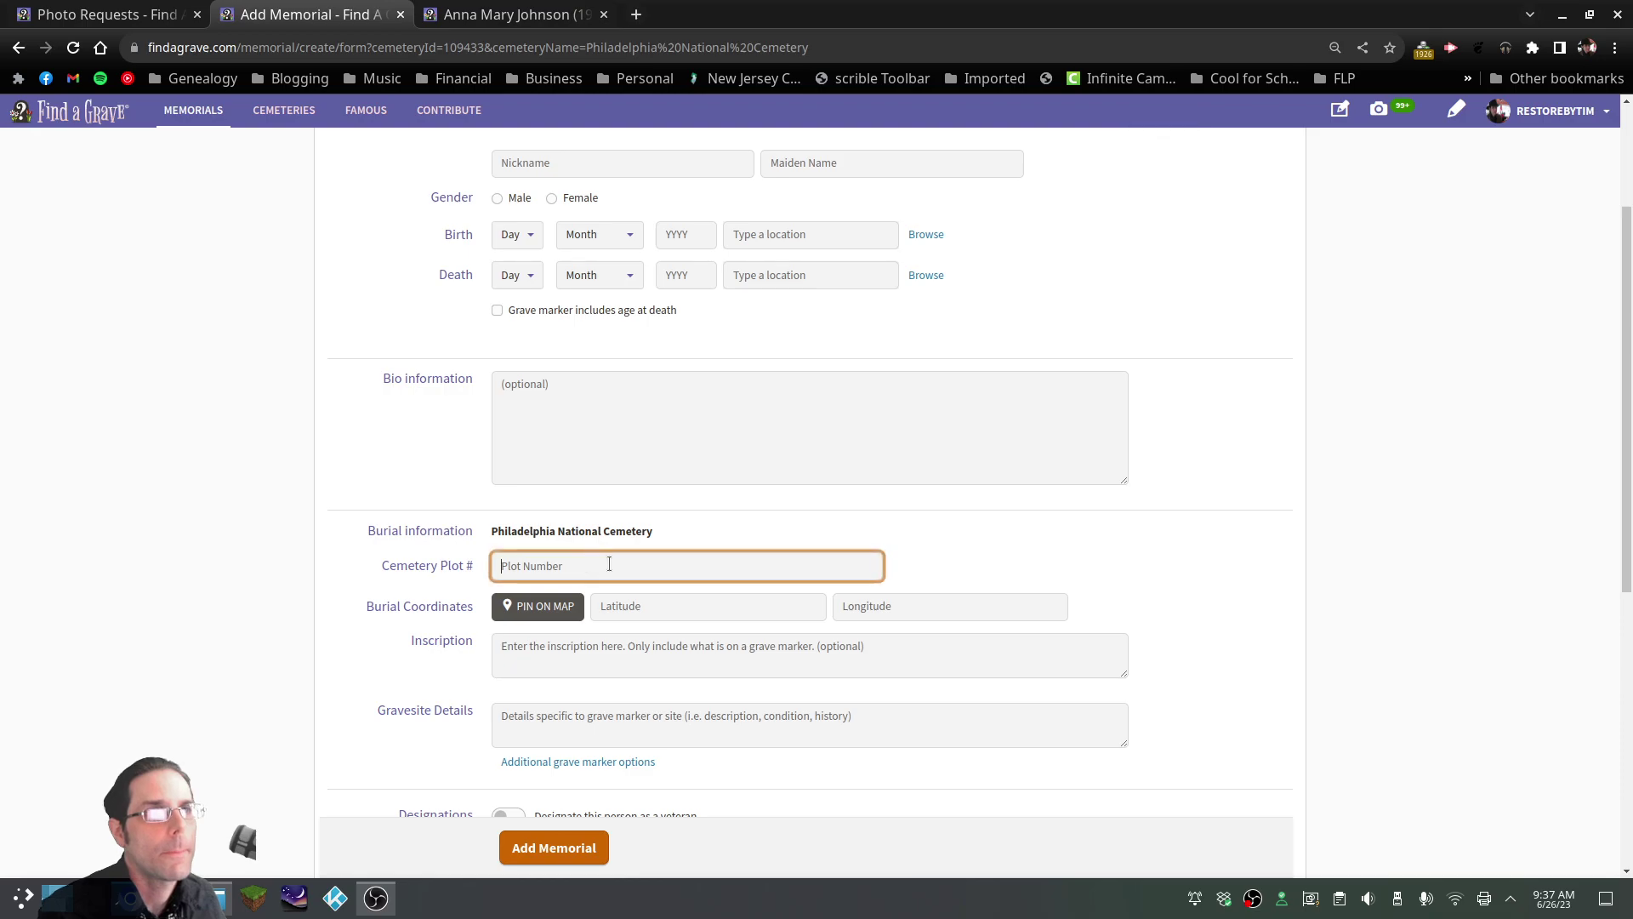
{"action": "type", "text": "Q, 3A"}
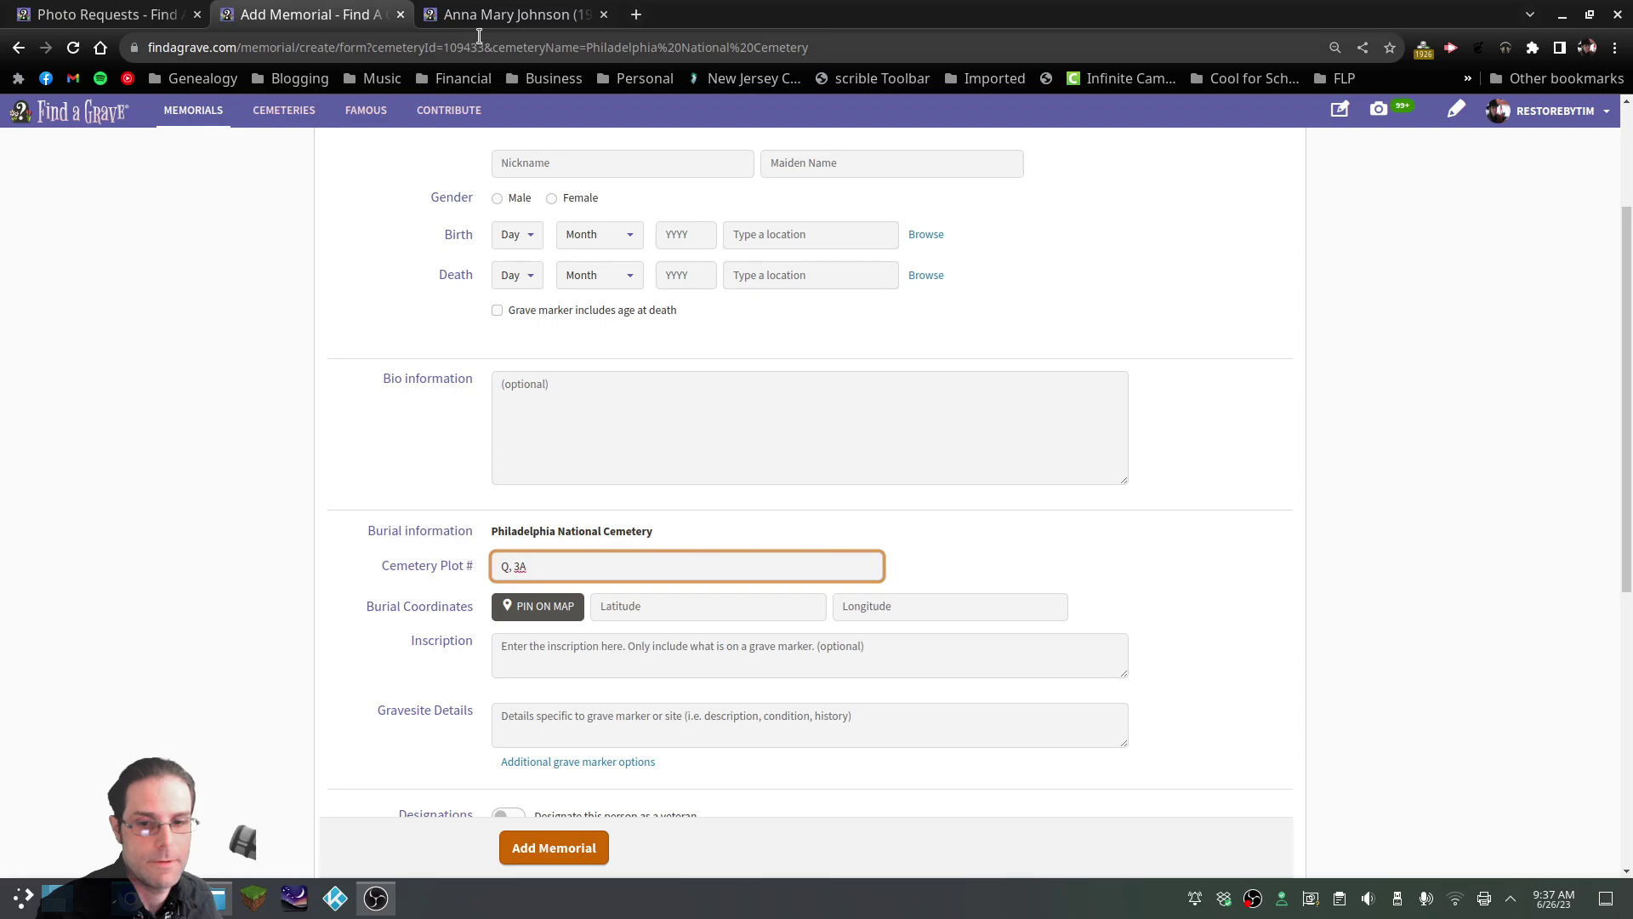
{"action": "left_click", "coordinate": [495, 13]}
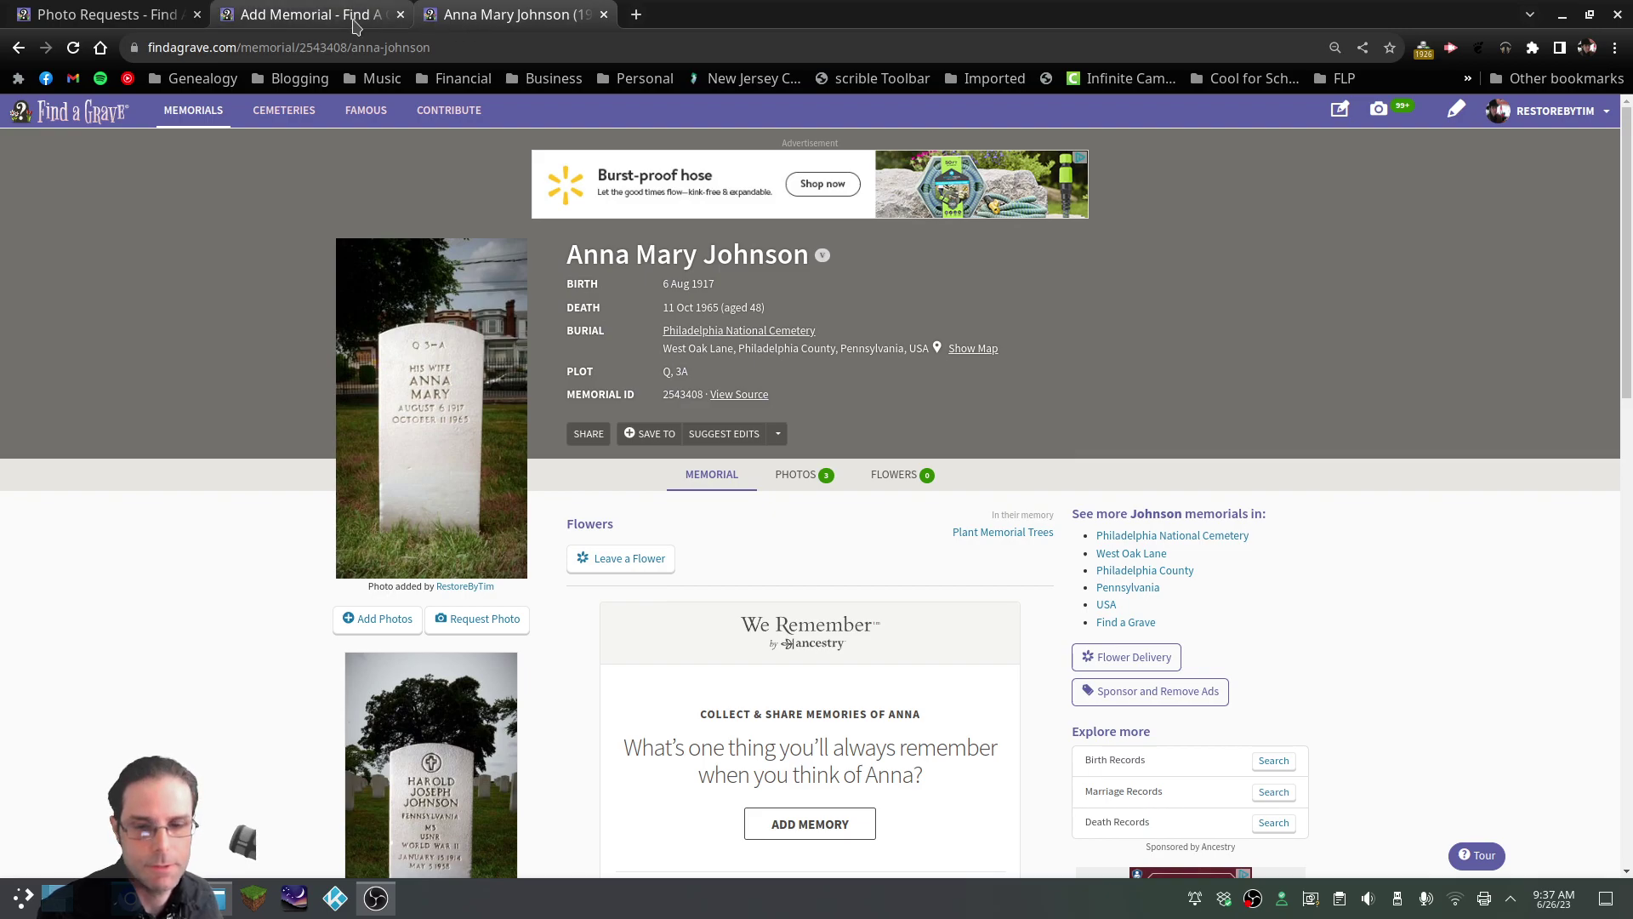
{"action": "left_click", "coordinate": [315, 14]}
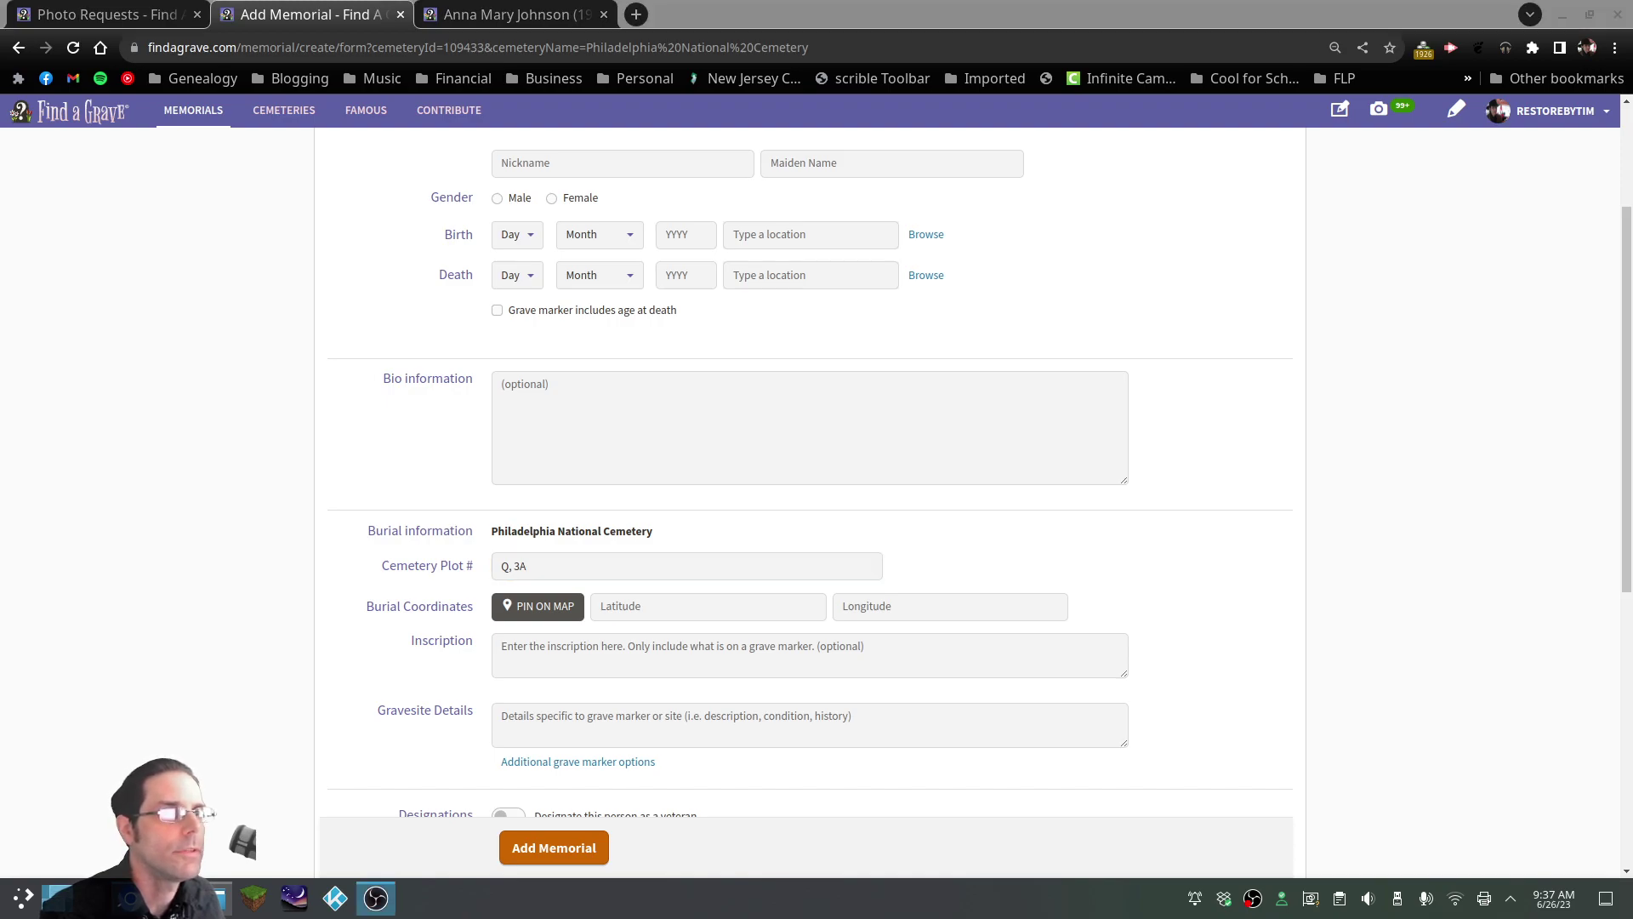
{"action": "left_click", "coordinate": [582, 847]}
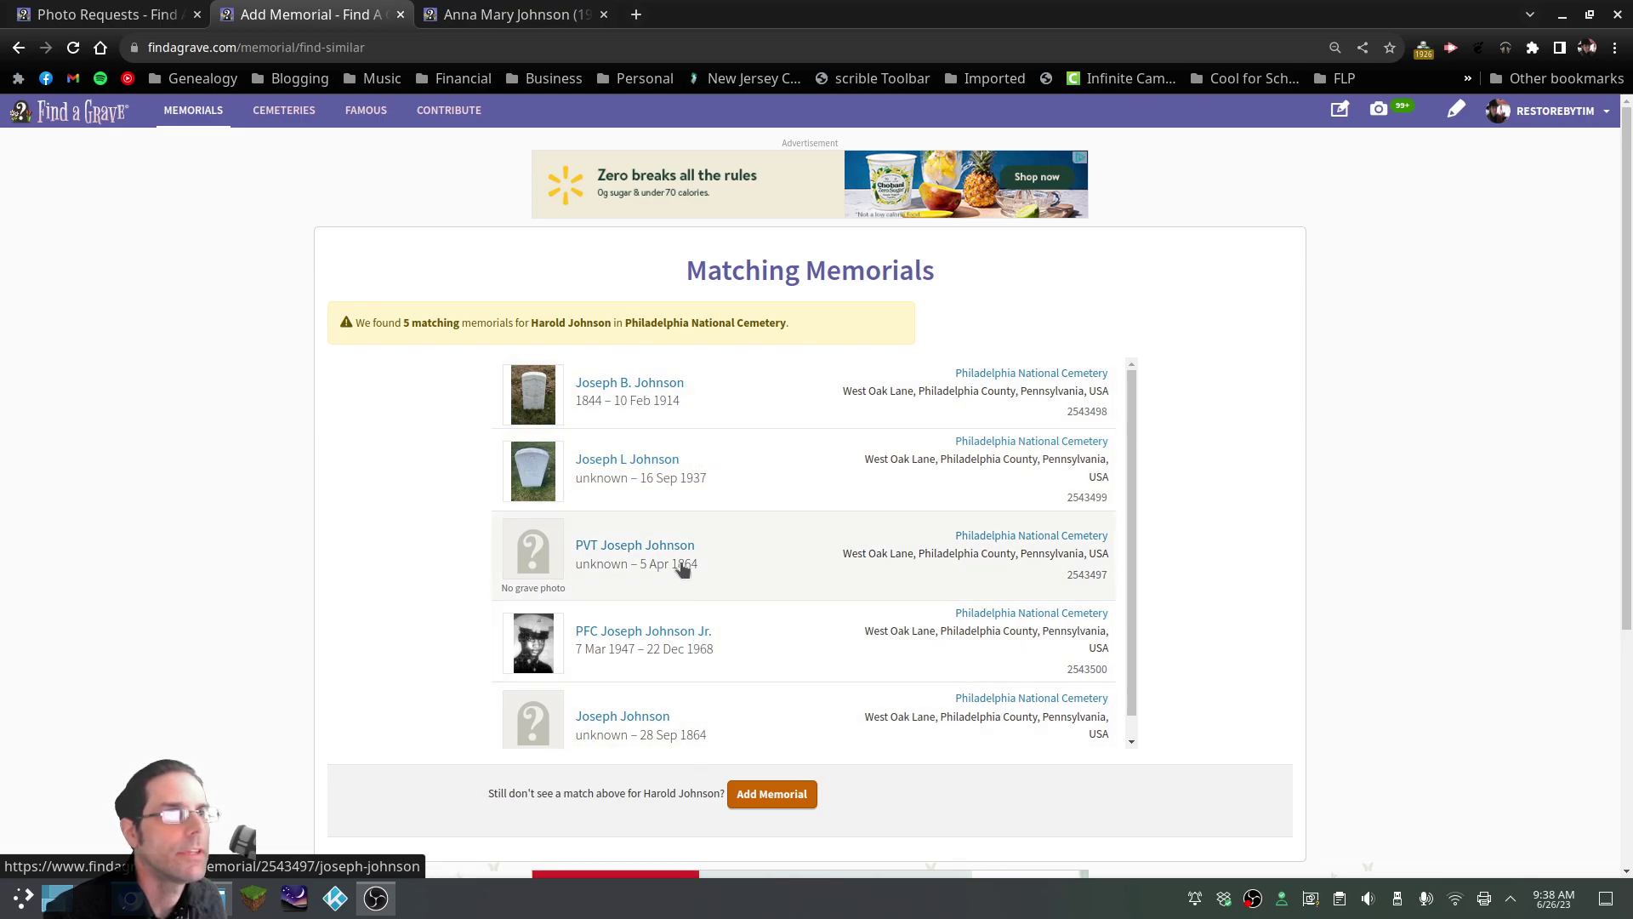
Create the husband's memorial despite matches and add 3.JPG captioned as the family monument
{"action": "left_click", "coordinate": [791, 795]}
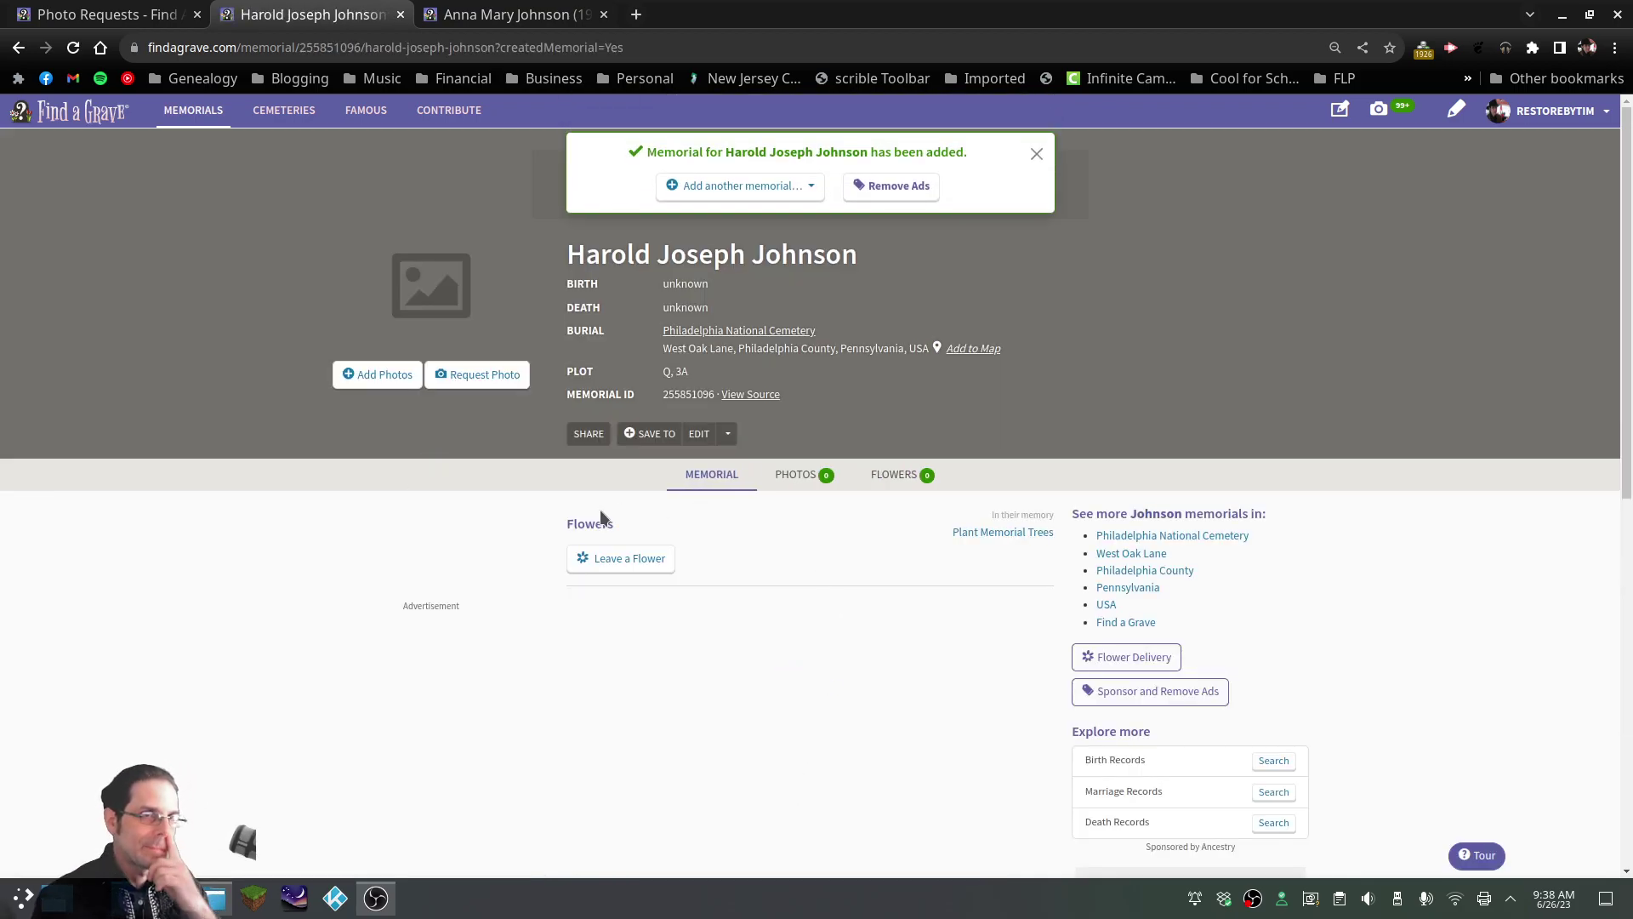
{"action": "left_click", "coordinate": [387, 374]}
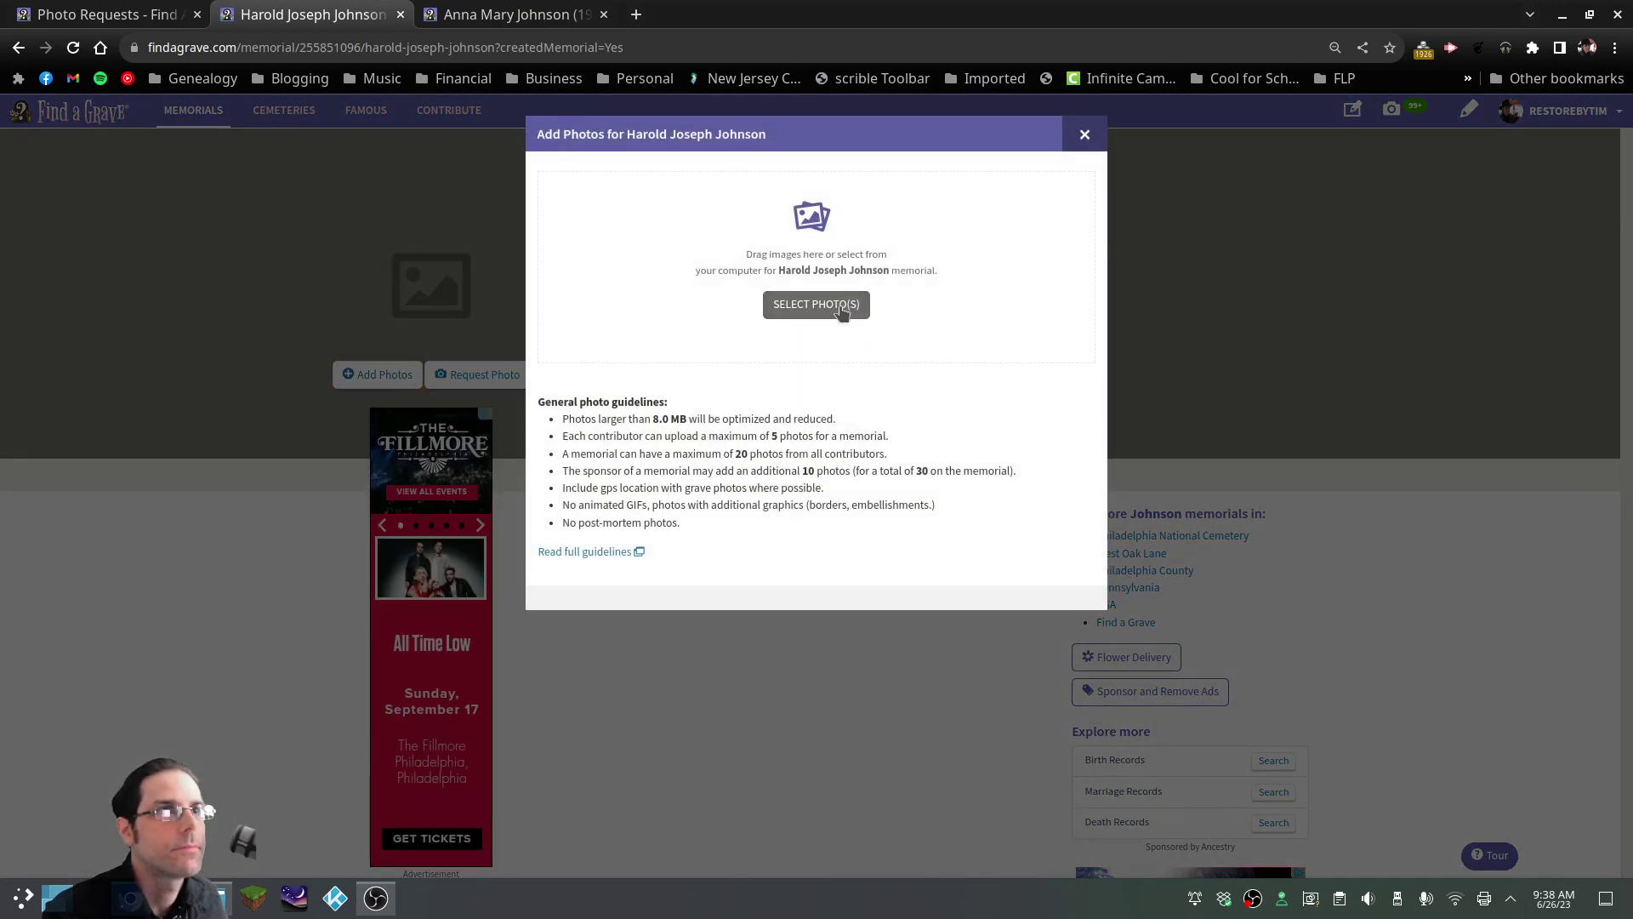
{"action": "left_click", "coordinate": [839, 312]}
{"action": "left_click", "coordinate": [787, 243]}
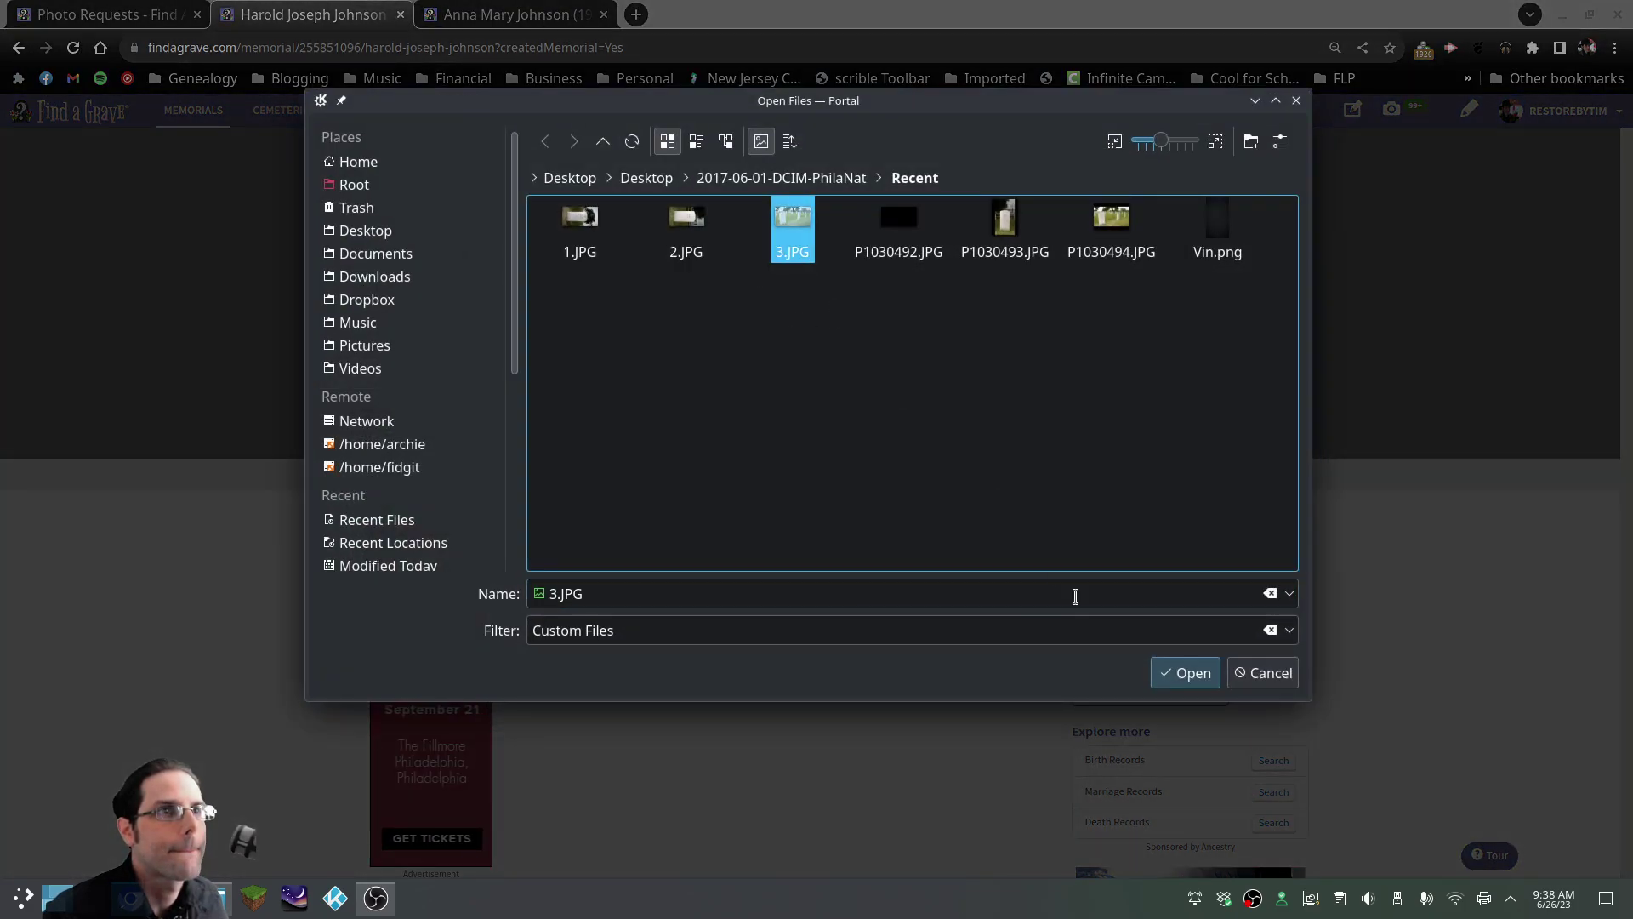
{"action": "left_click", "coordinate": [1187, 673]}
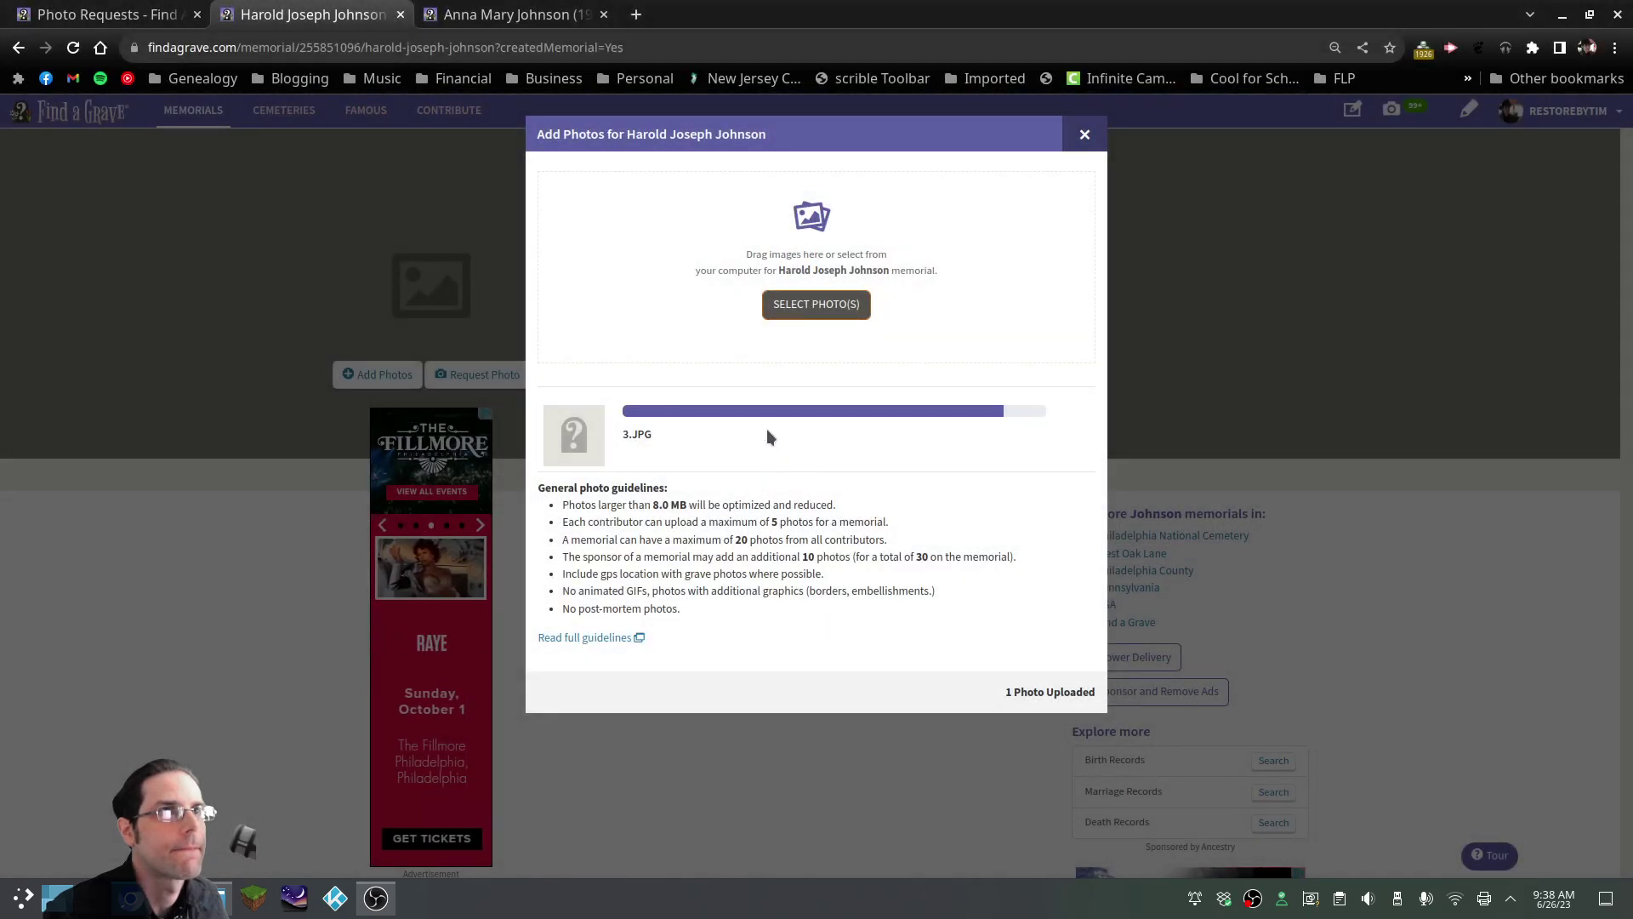
{"action": "left_click", "coordinate": [704, 457]}
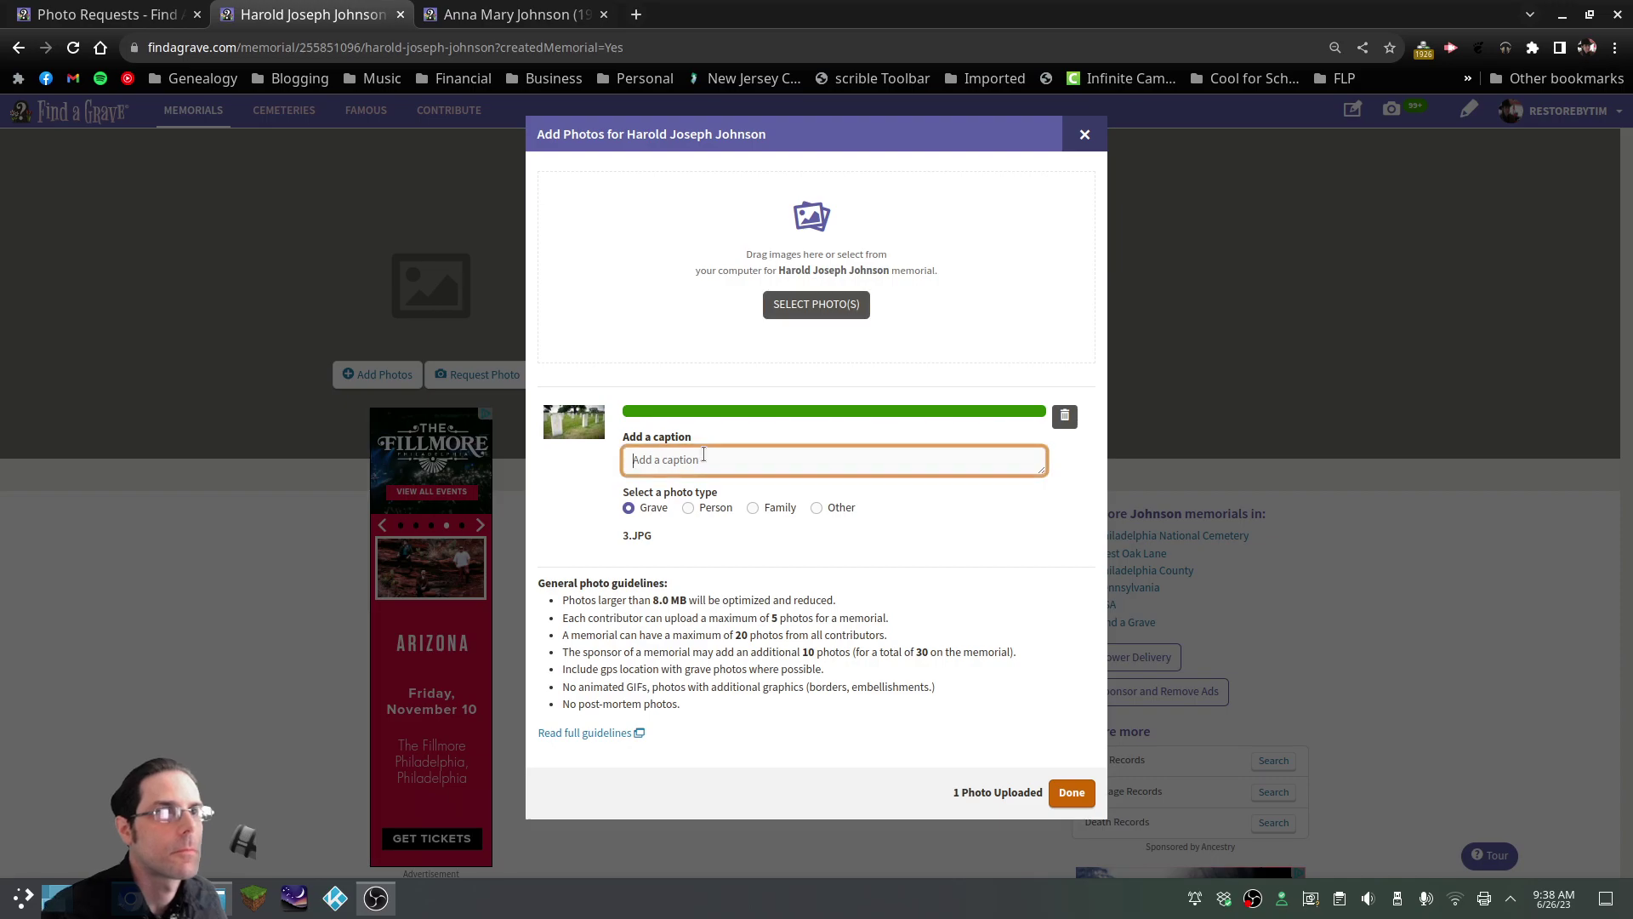
{"action": "type", "text": "Johnson"}
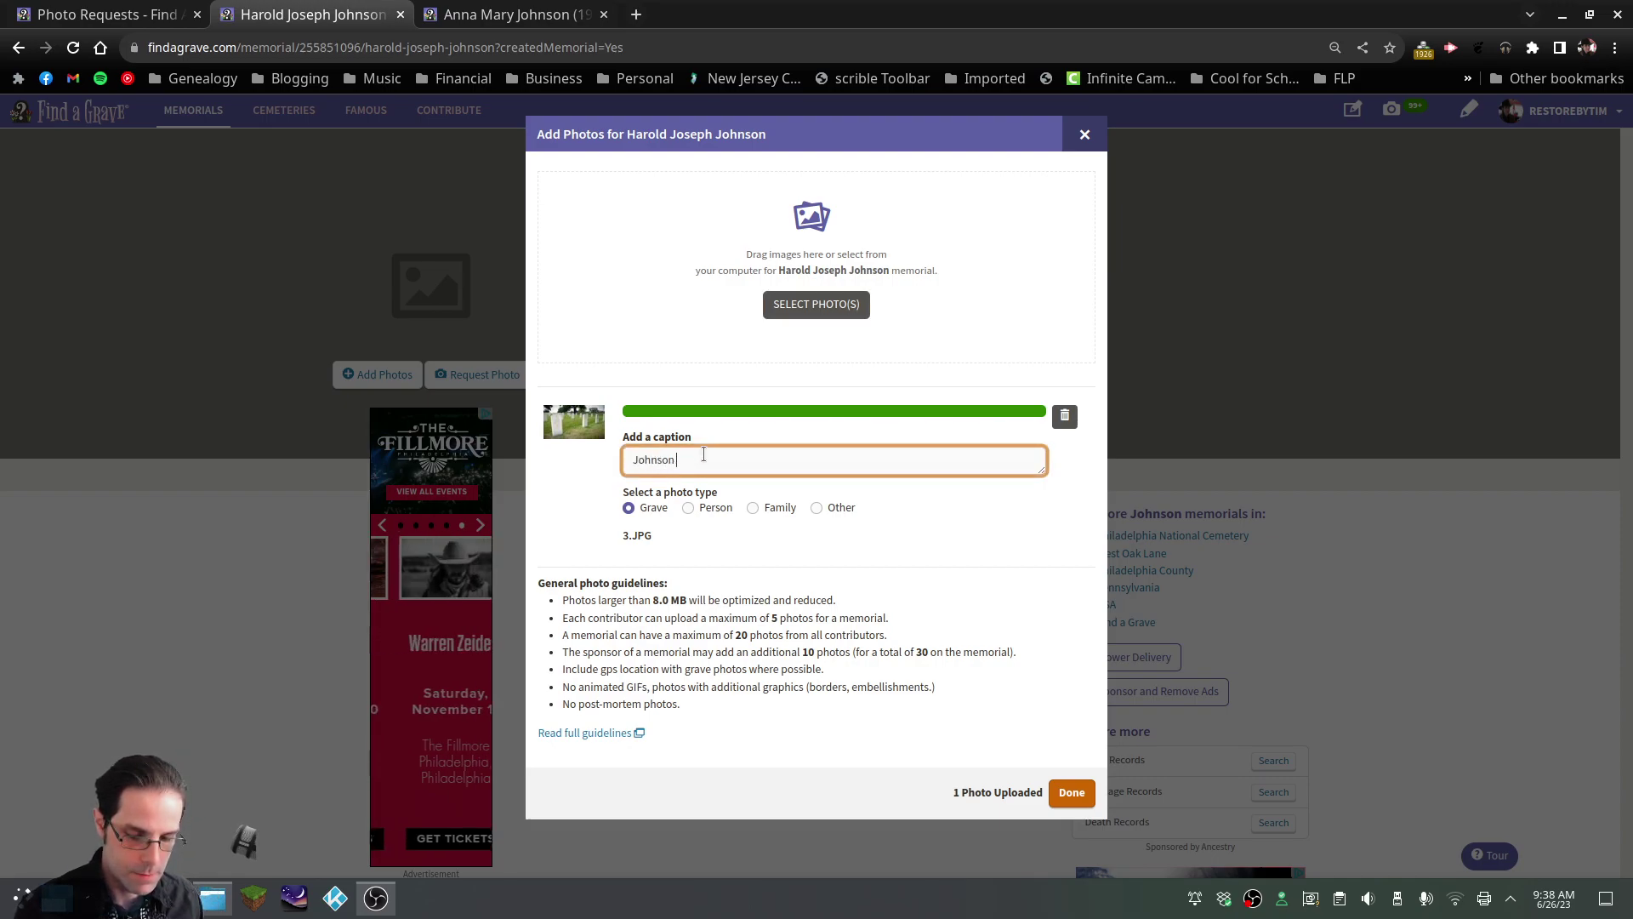
{"action": "type", "text": " monument, front left"}
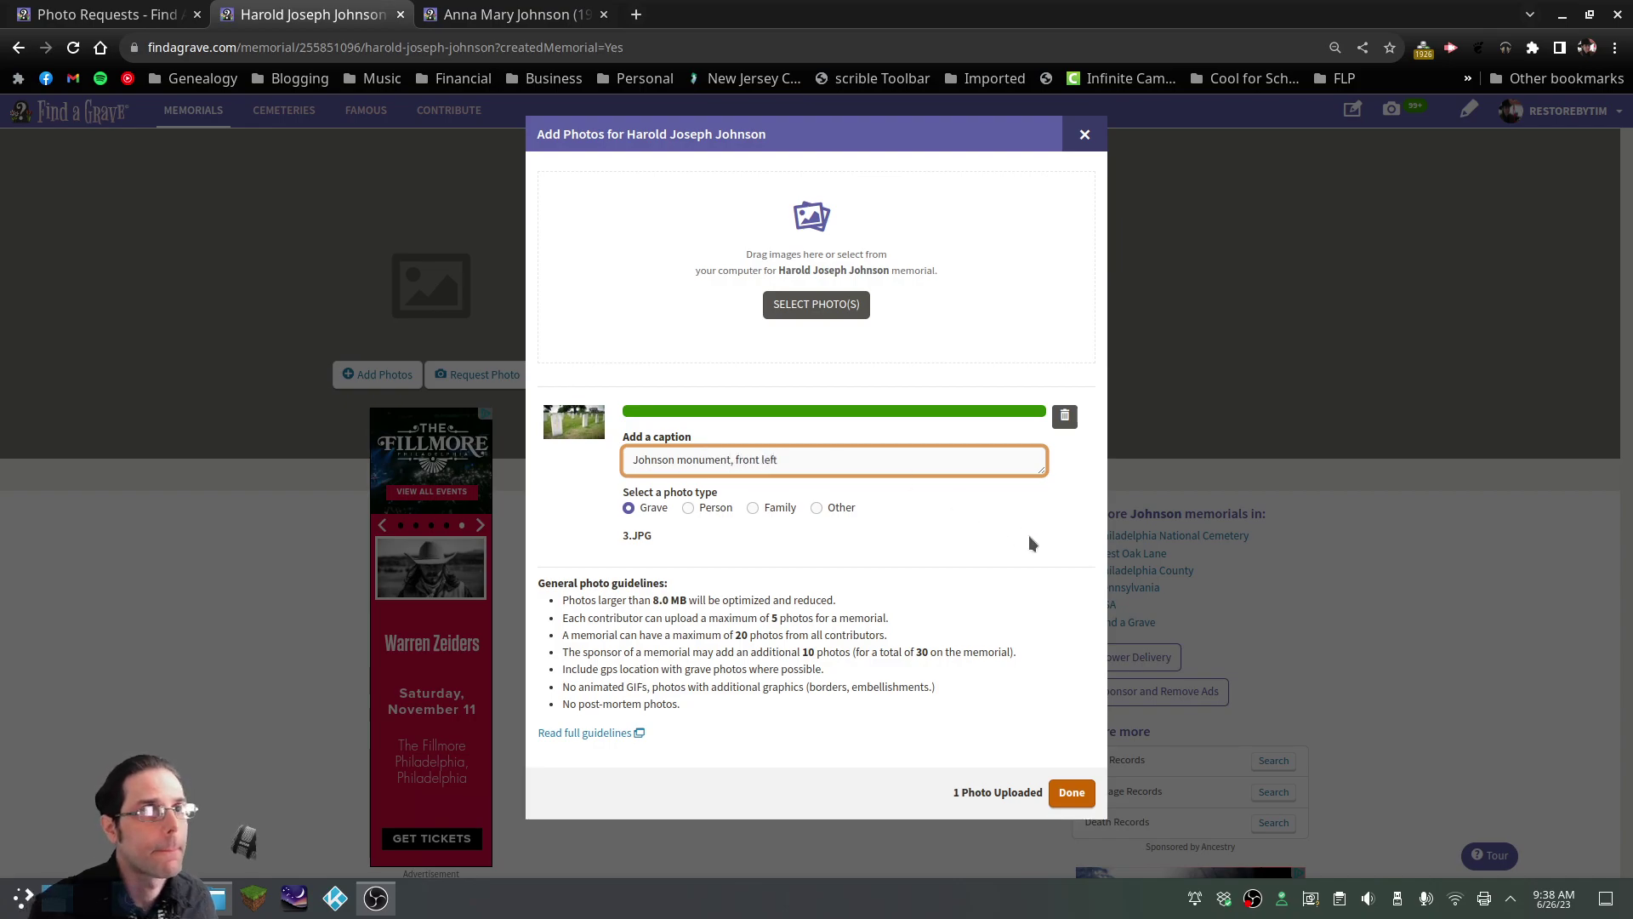
{"action": "left_click", "coordinate": [1064, 794]}
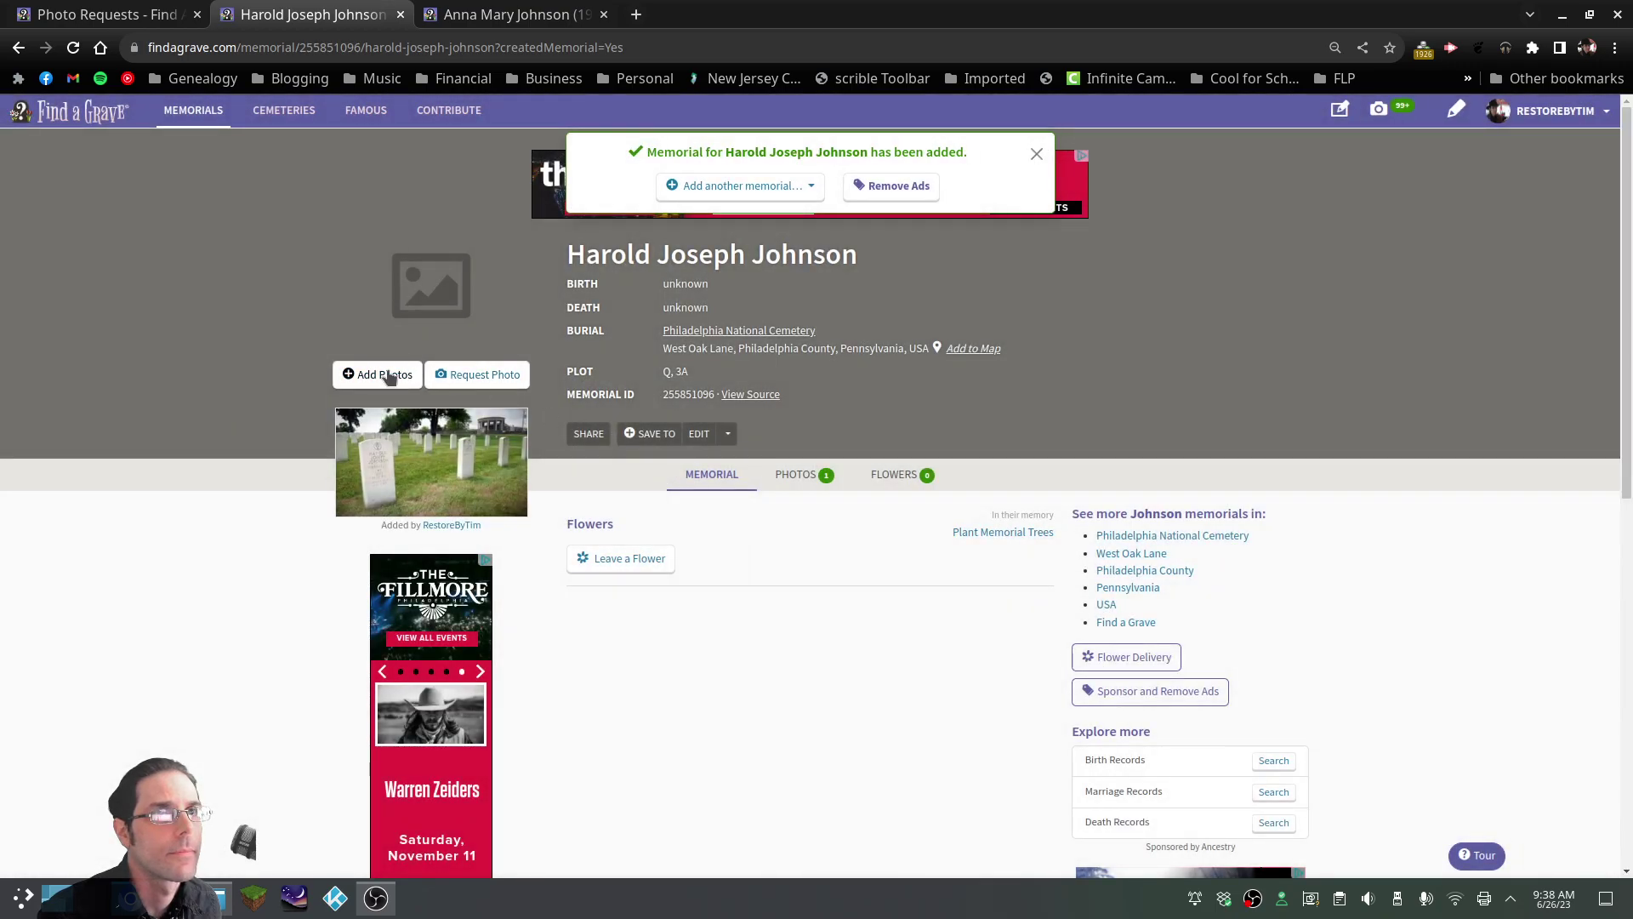
{"action": "left_click", "coordinate": [385, 375]}
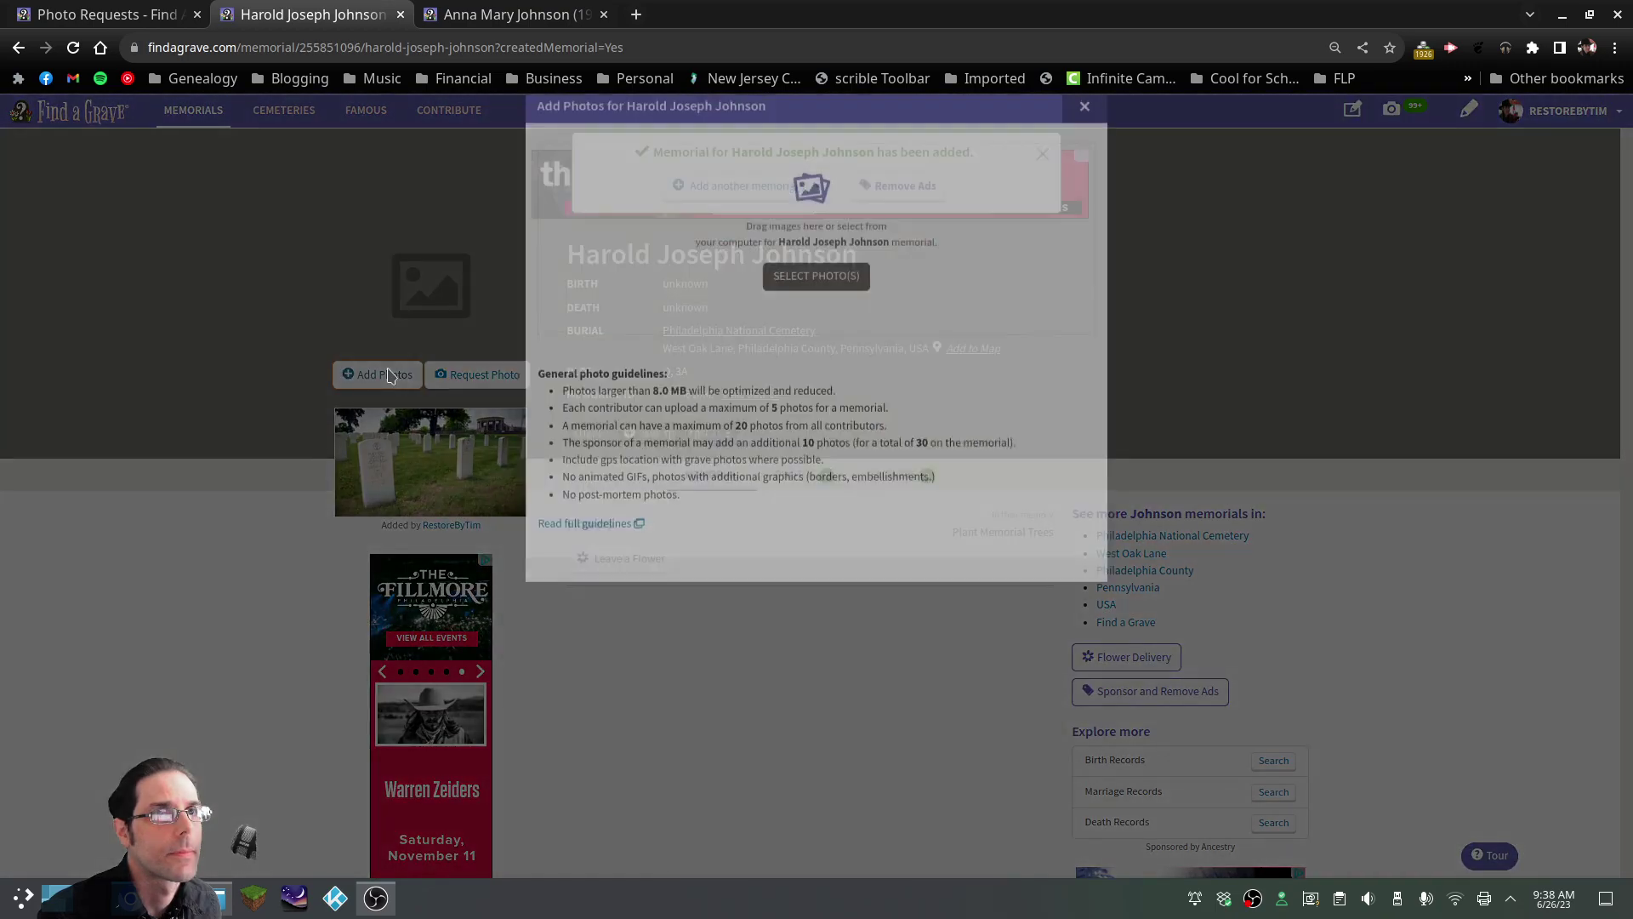
Upload 2.JPG captioned that the wife's name appears on the monument's reverse side
{"action": "left_click", "coordinate": [809, 315]}
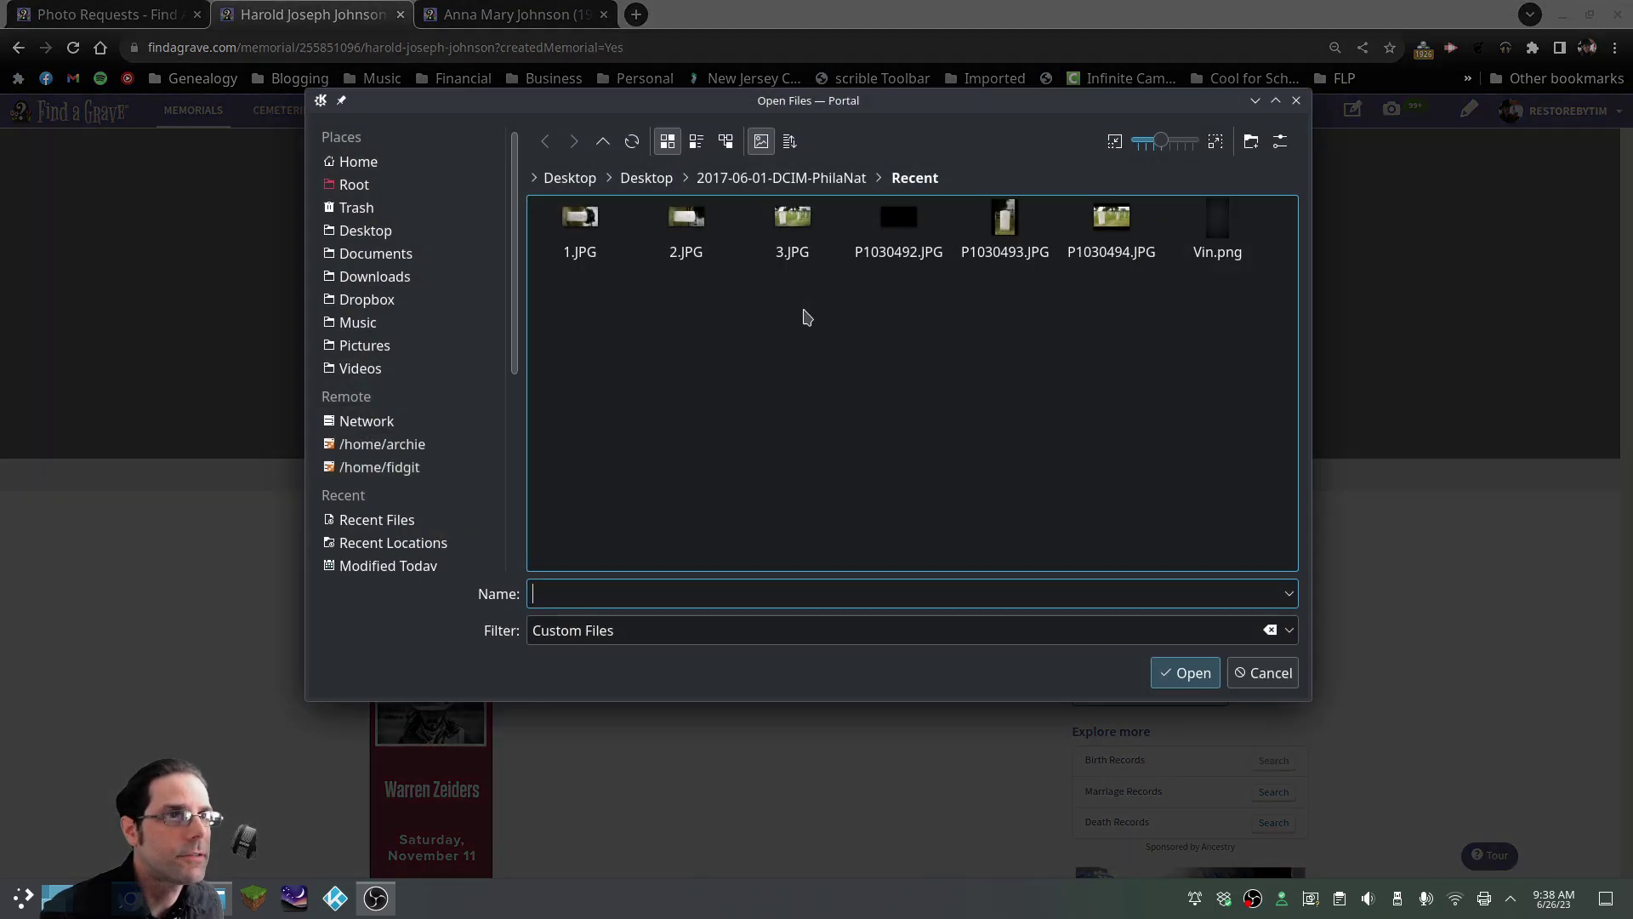
{"action": "left_click", "coordinate": [683, 245]}
{"action": "left_click", "coordinate": [1168, 674]}
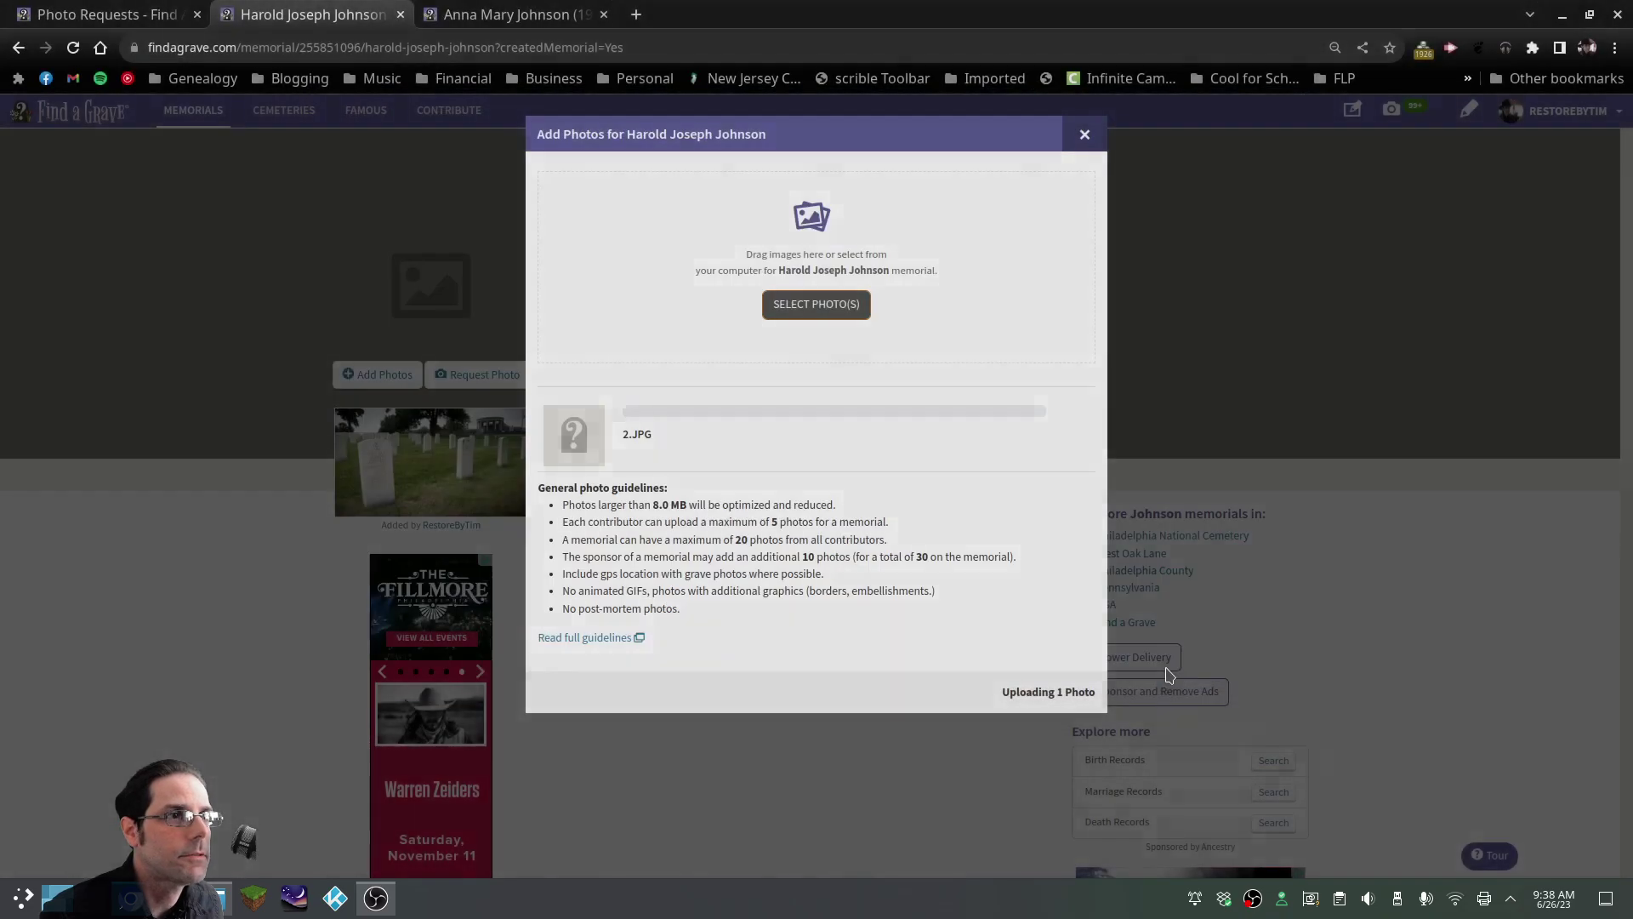
{"action": "left_click", "coordinate": [689, 459]}
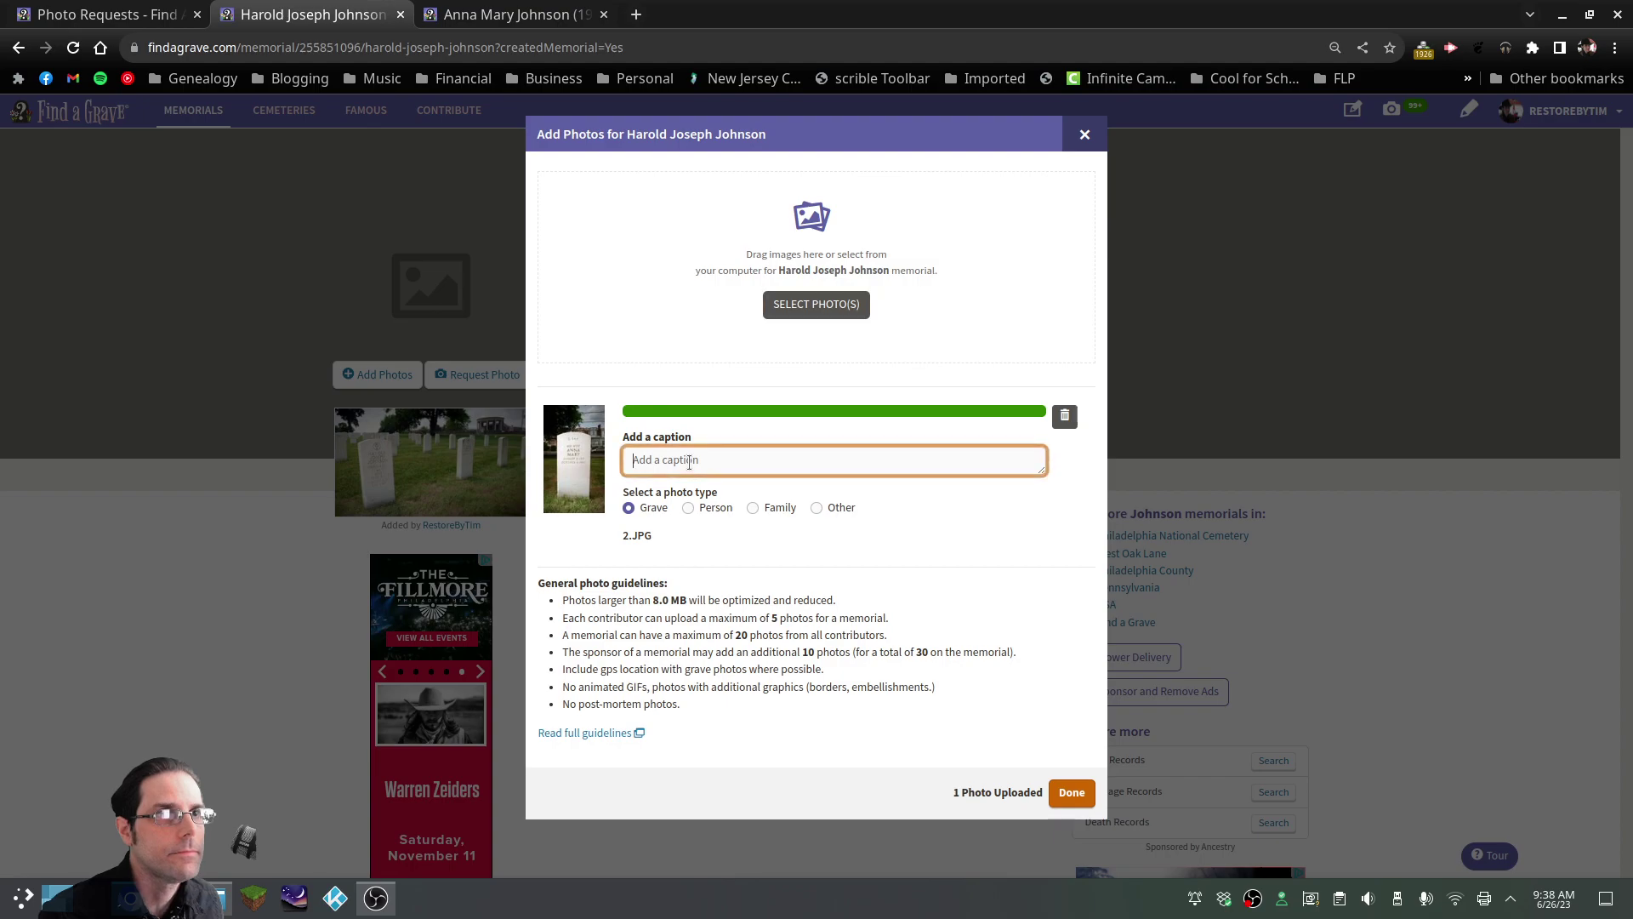
{"action": "type", "text": "The"}
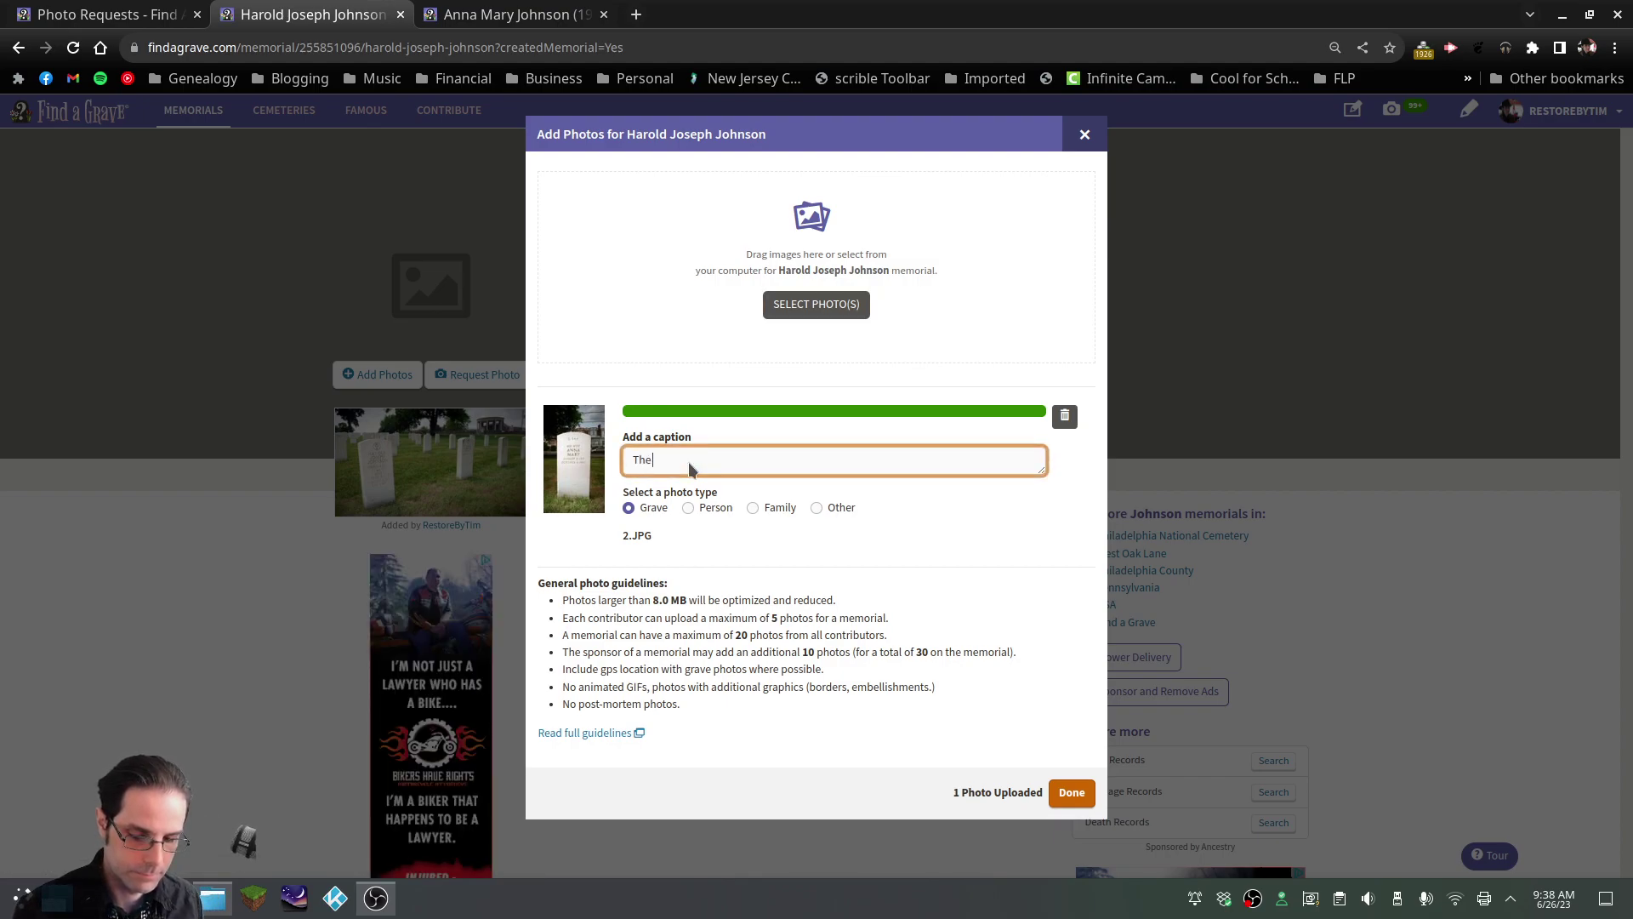
{"action": "type", "text": " name of"}
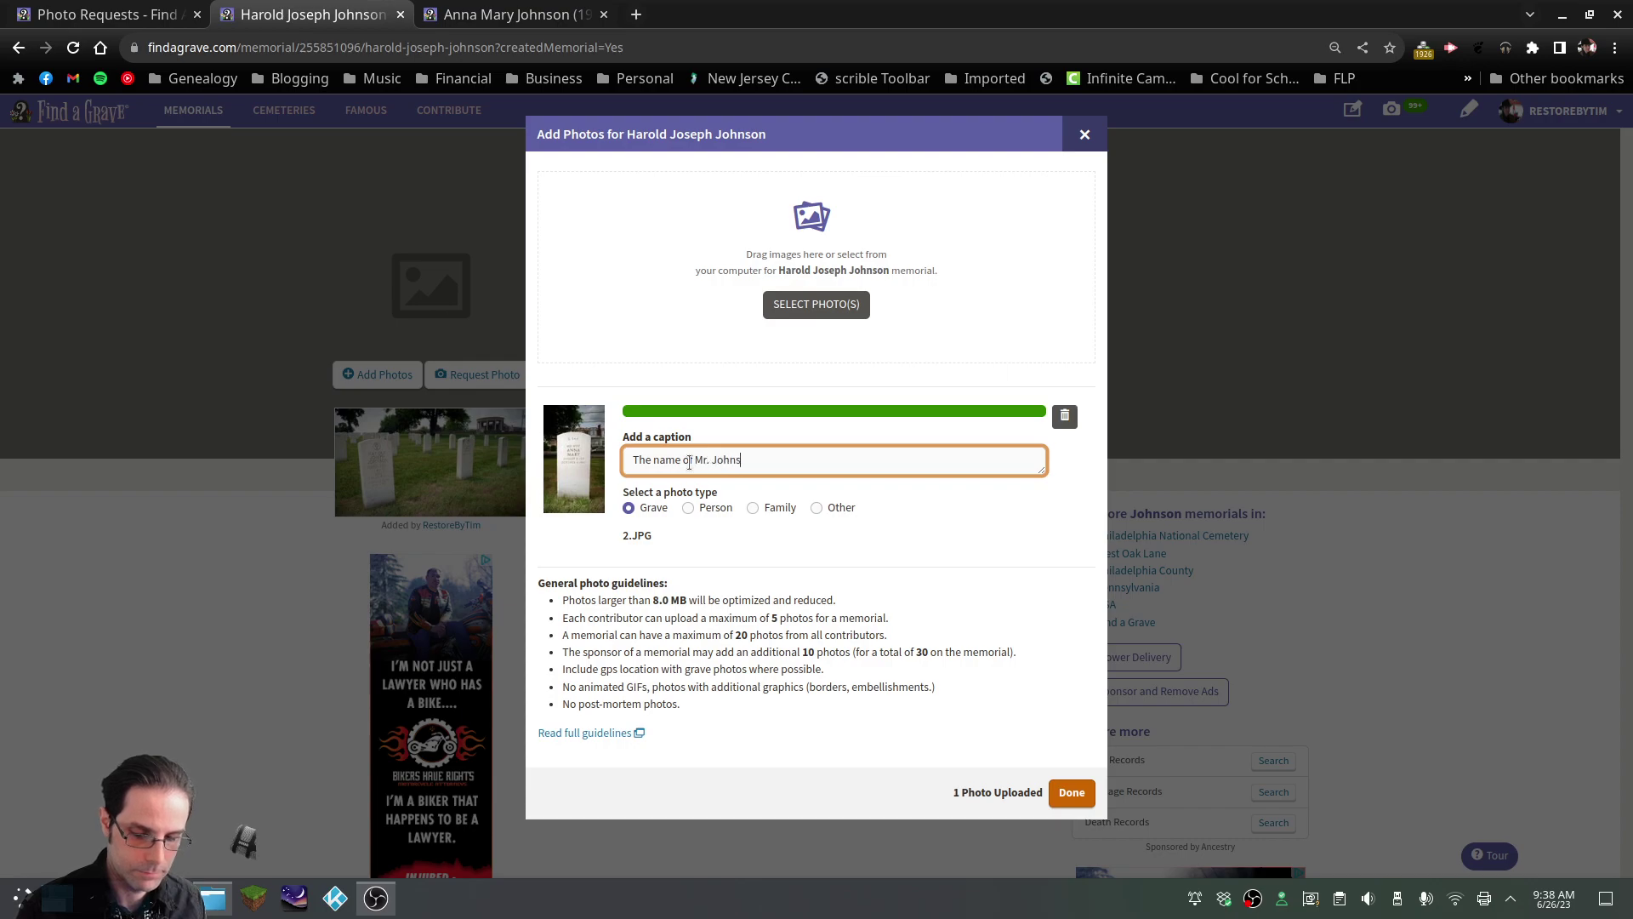
{"action": "type", "text": "Mr. Johnson's wife"}
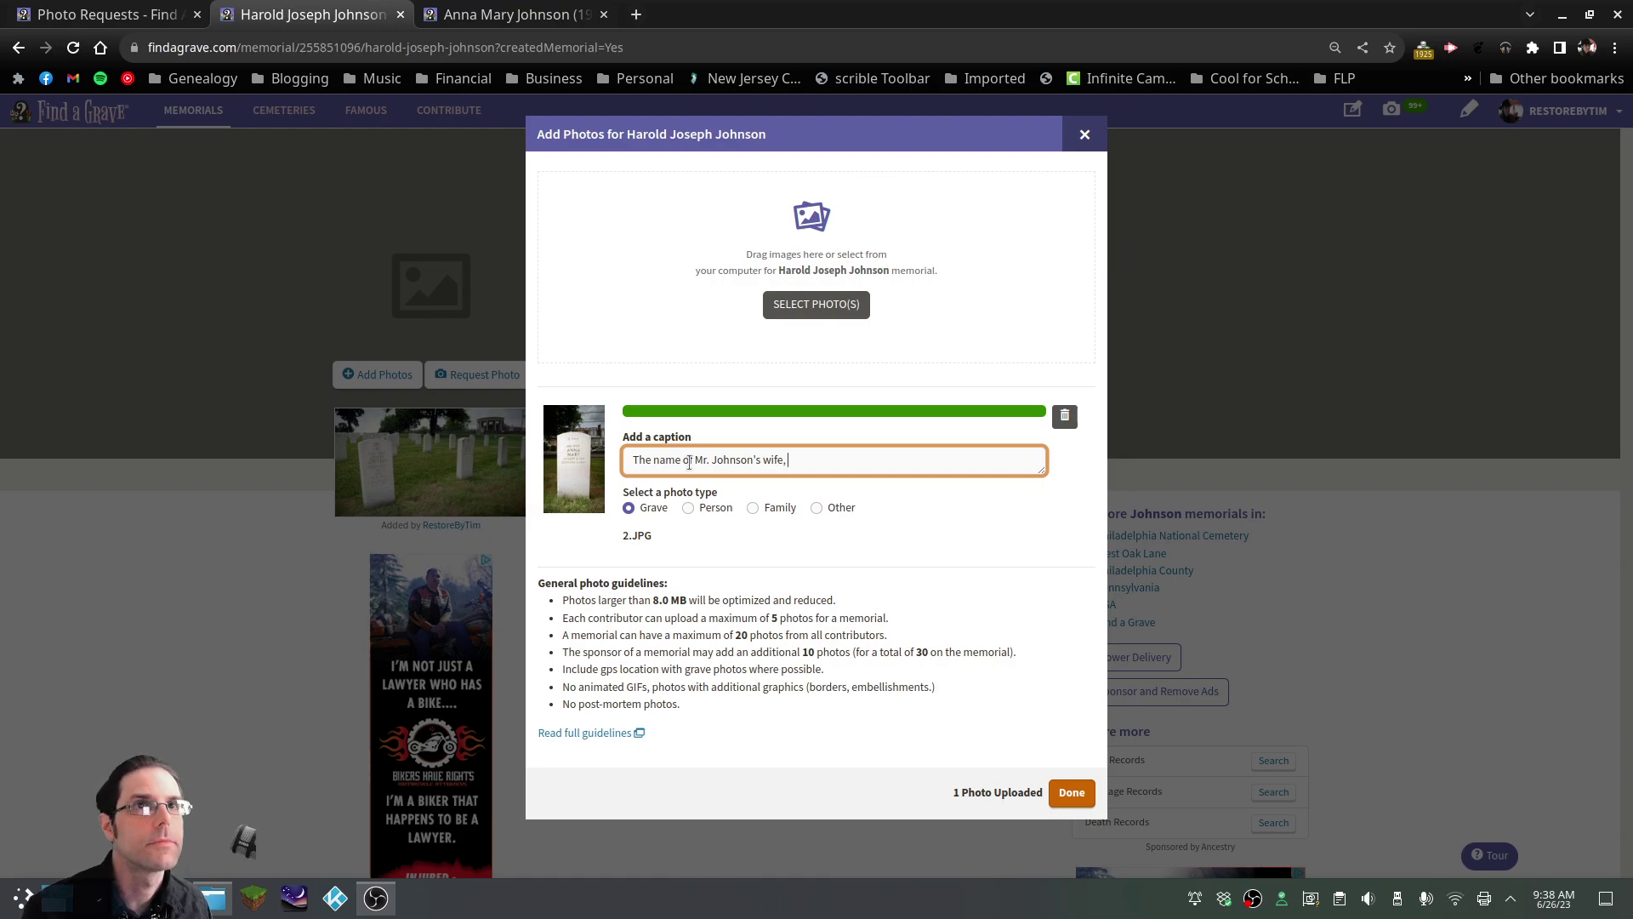
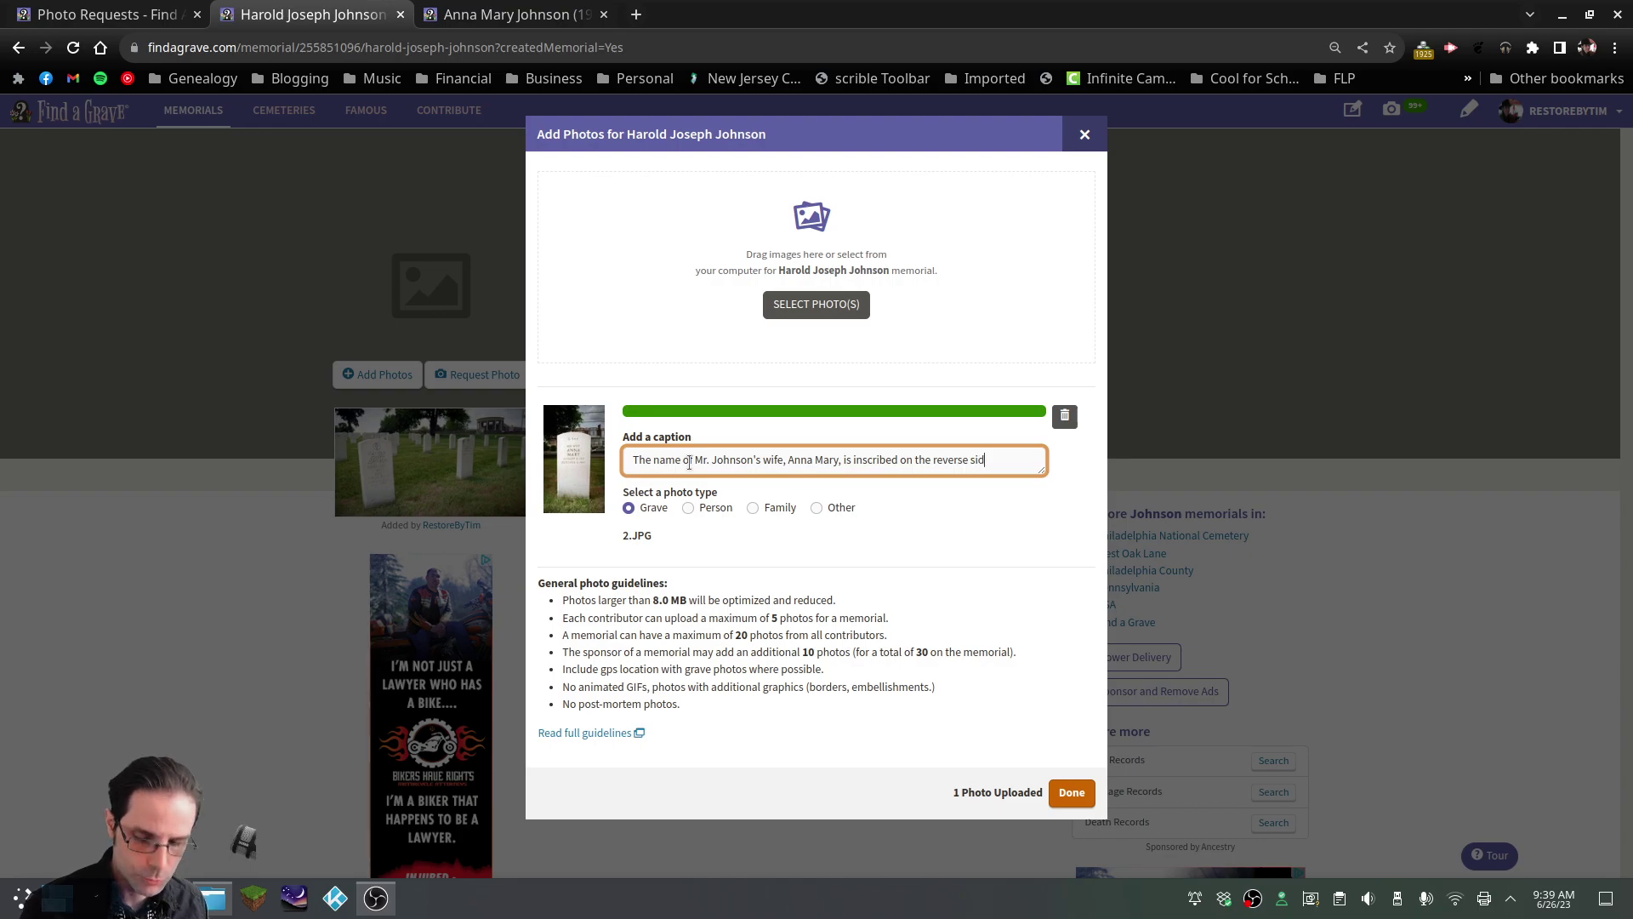
{"action": "type", "text": "monument."}
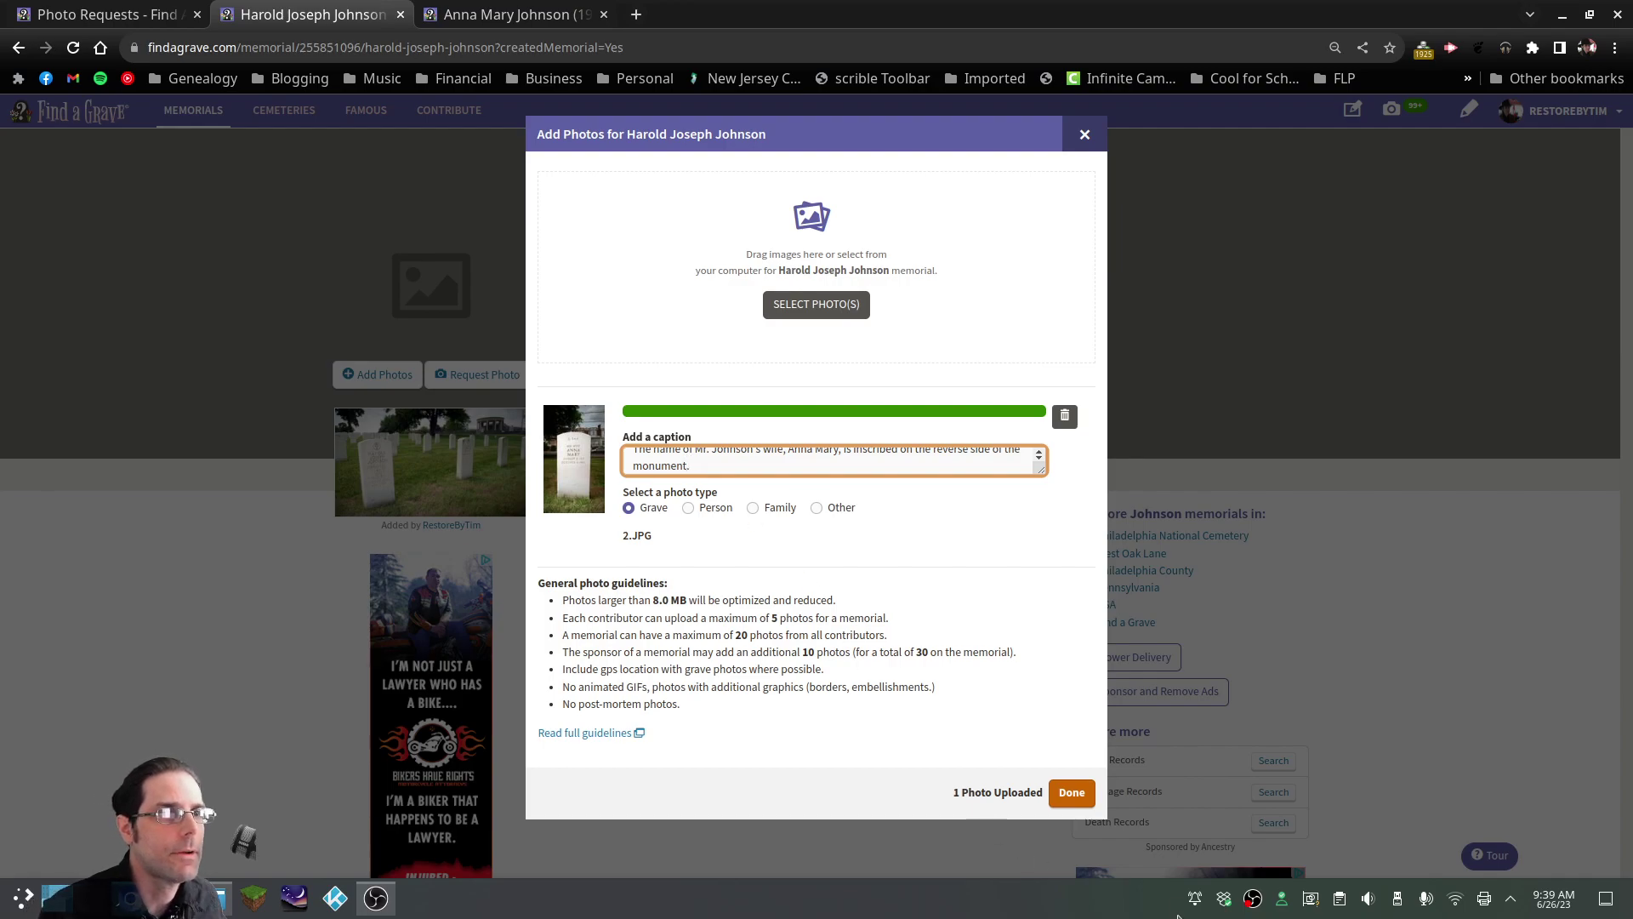
{"action": "left_click", "coordinate": [1074, 793]}
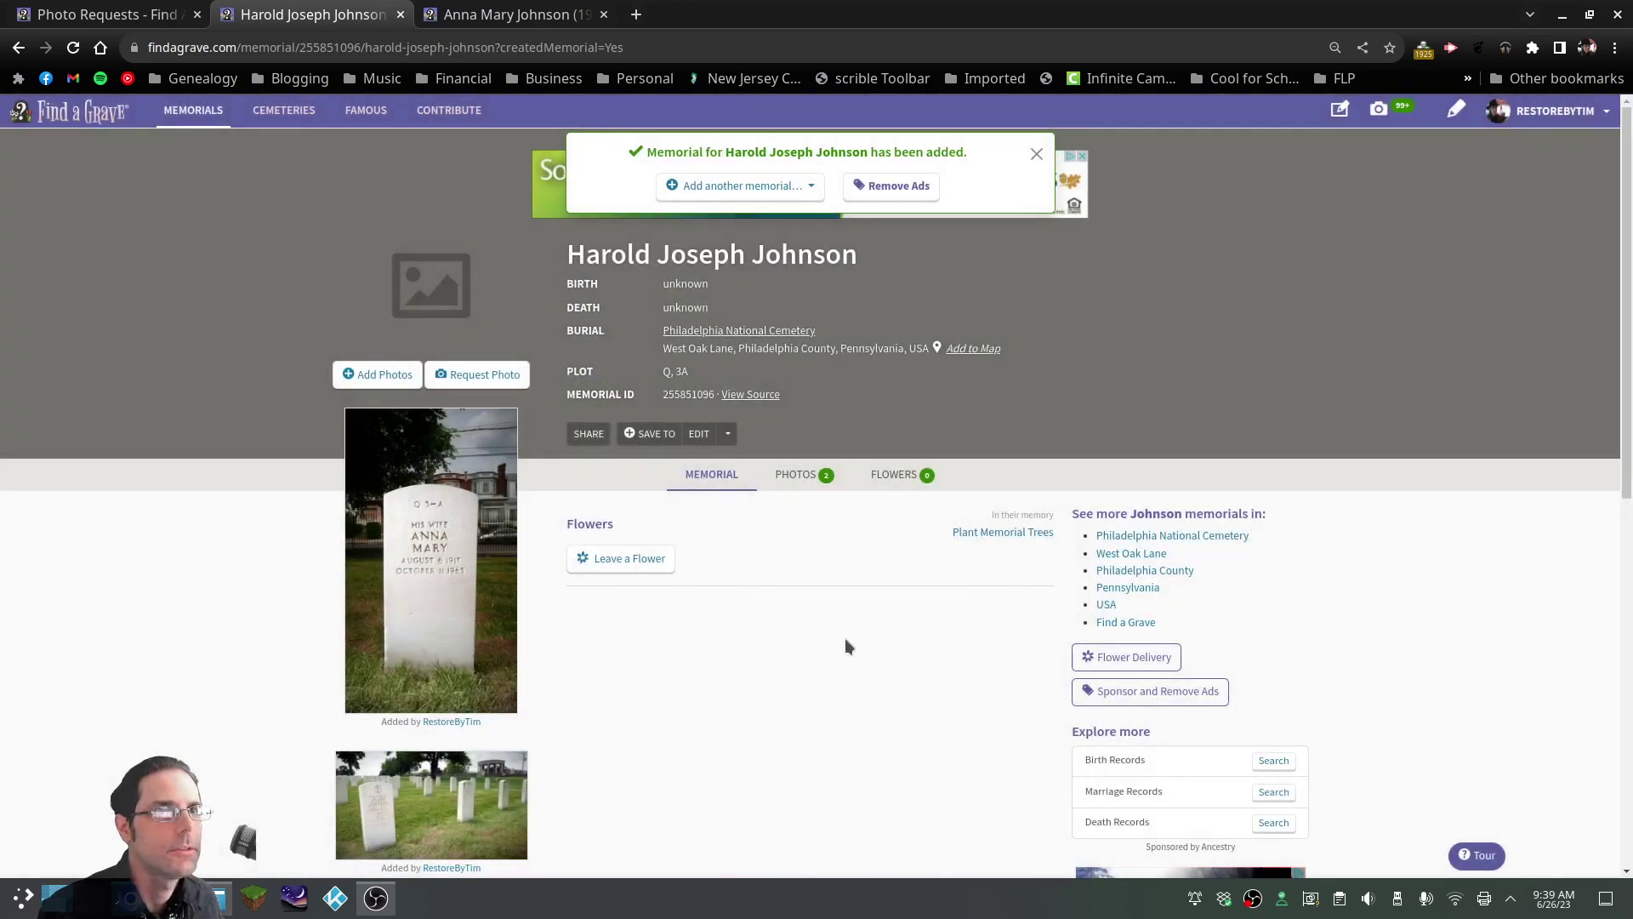
Add the 1.JPG gravestone photo as the third picture and reload the husband's memorial
{"action": "left_click", "coordinate": [392, 376]}
{"action": "left_click", "coordinate": [851, 310]}
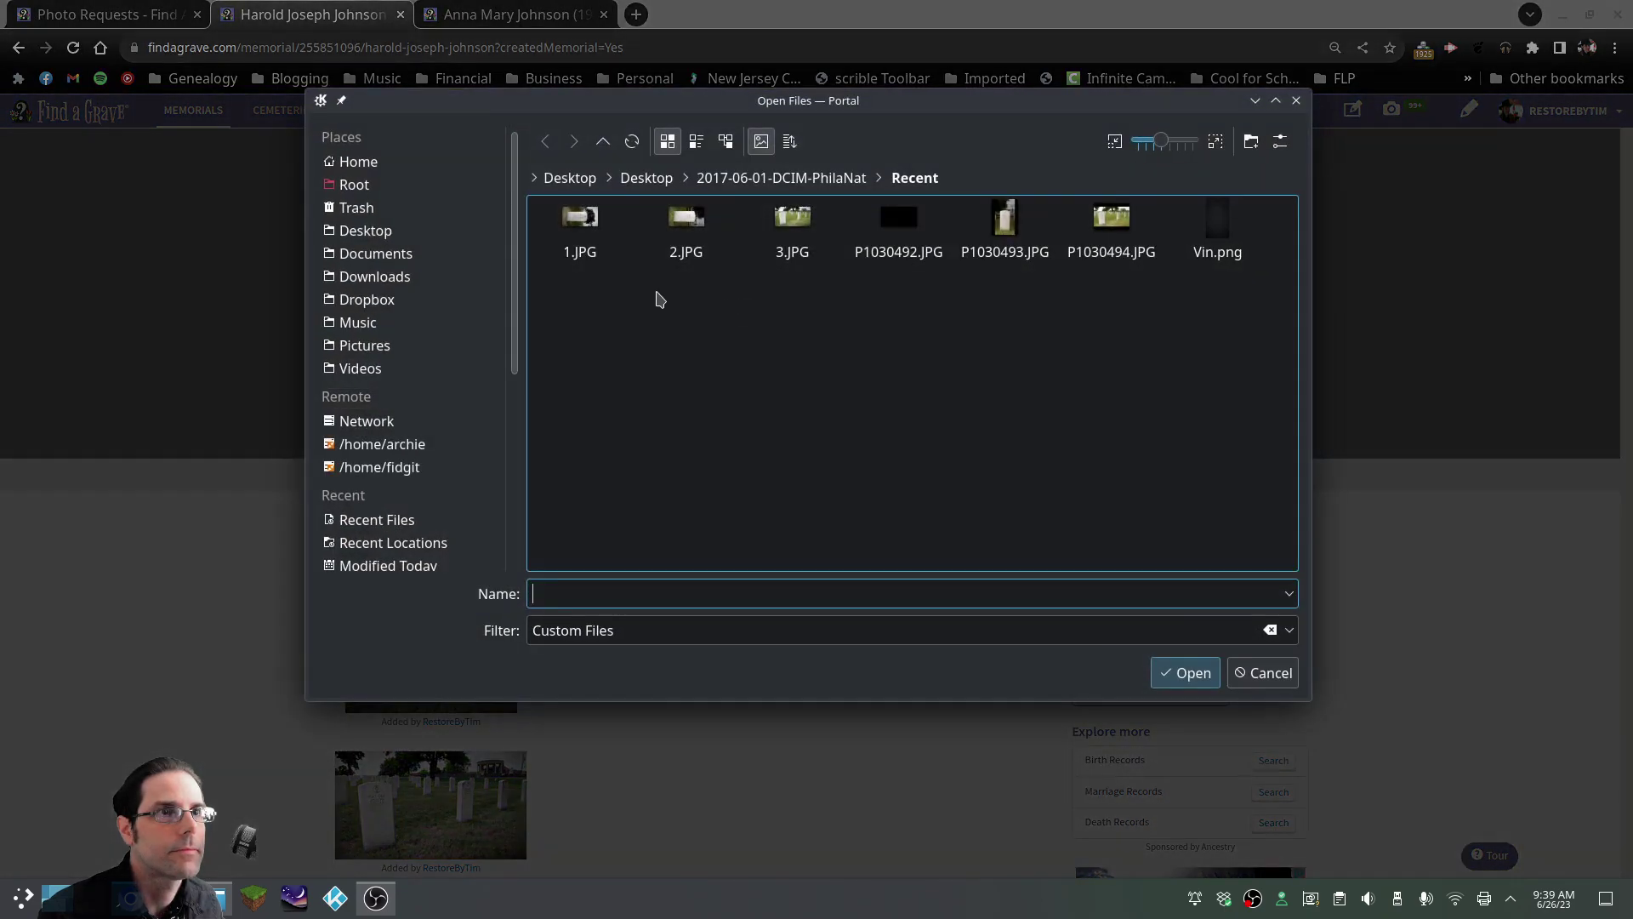
{"action": "left_click", "coordinate": [585, 234]}
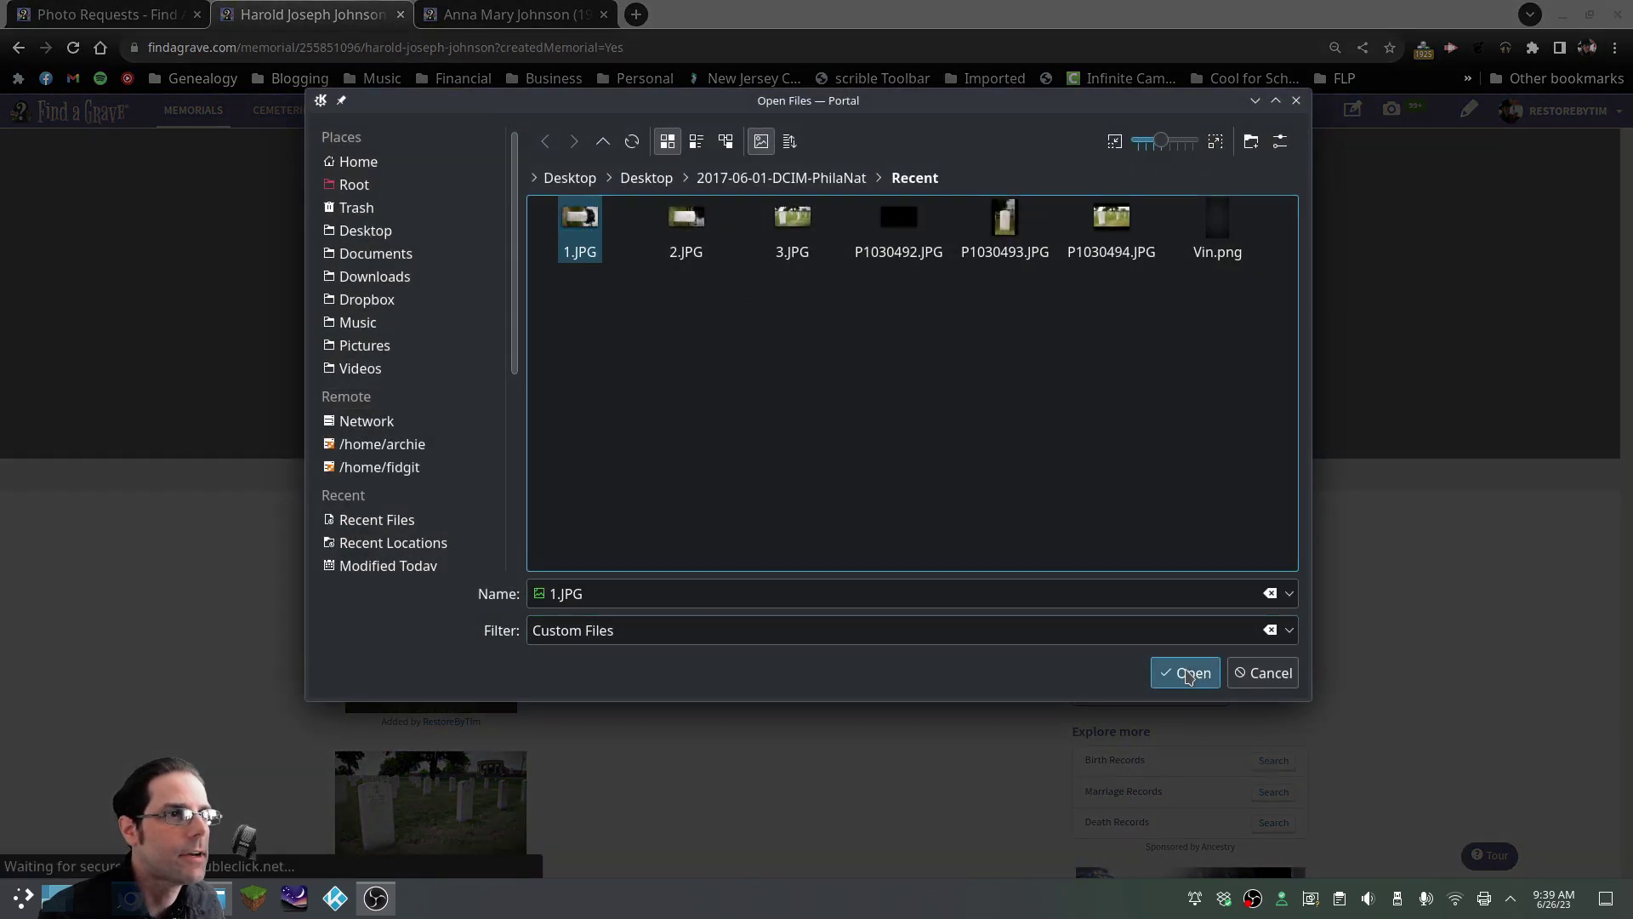
{"action": "left_click", "coordinate": [1185, 673]}
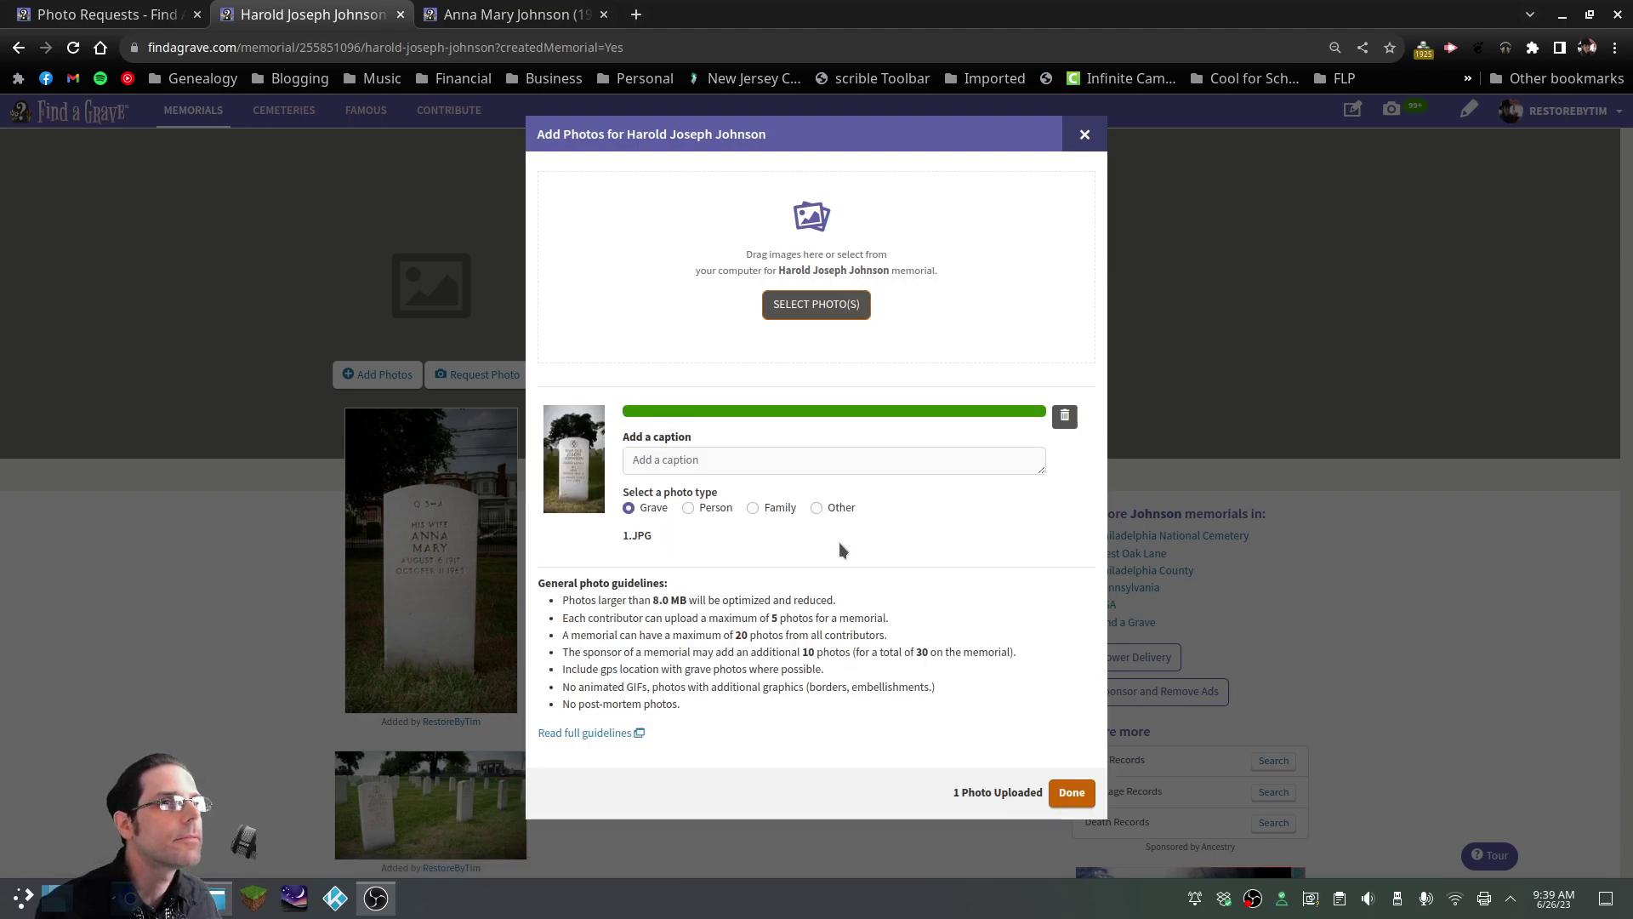
{"action": "left_click", "coordinate": [1070, 792]}
{"action": "scroll", "coordinate": [481, 451], "scroll_direction": "down", "scroll_amount": 2}
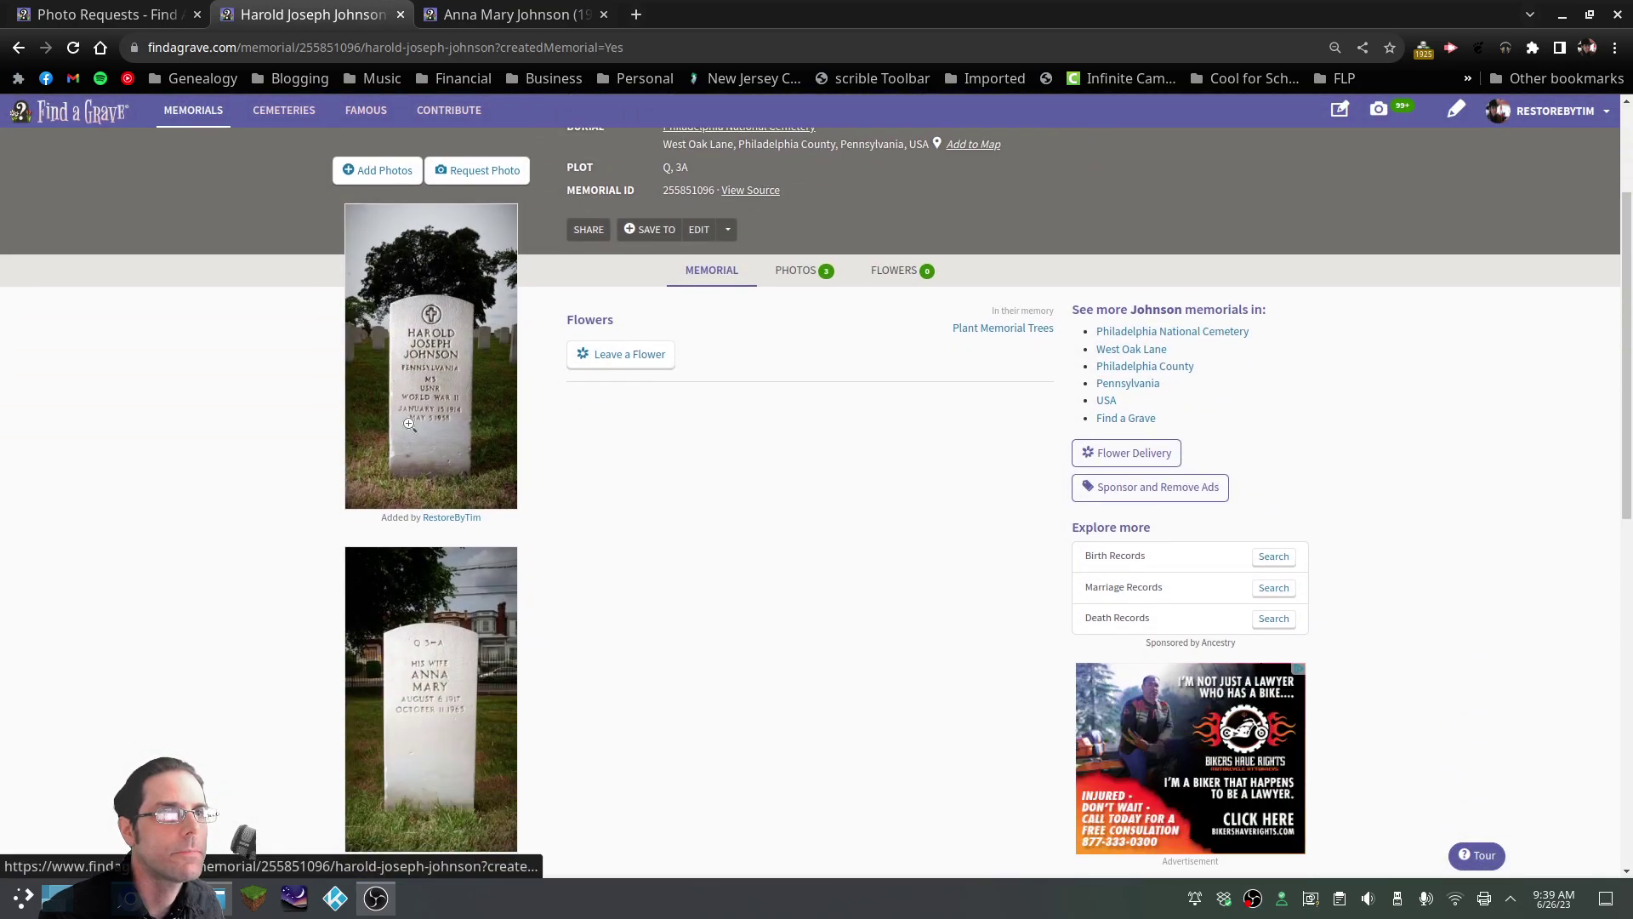
{"action": "scroll", "coordinate": [482, 450], "scroll_direction": "down", "scroll_amount": 2}
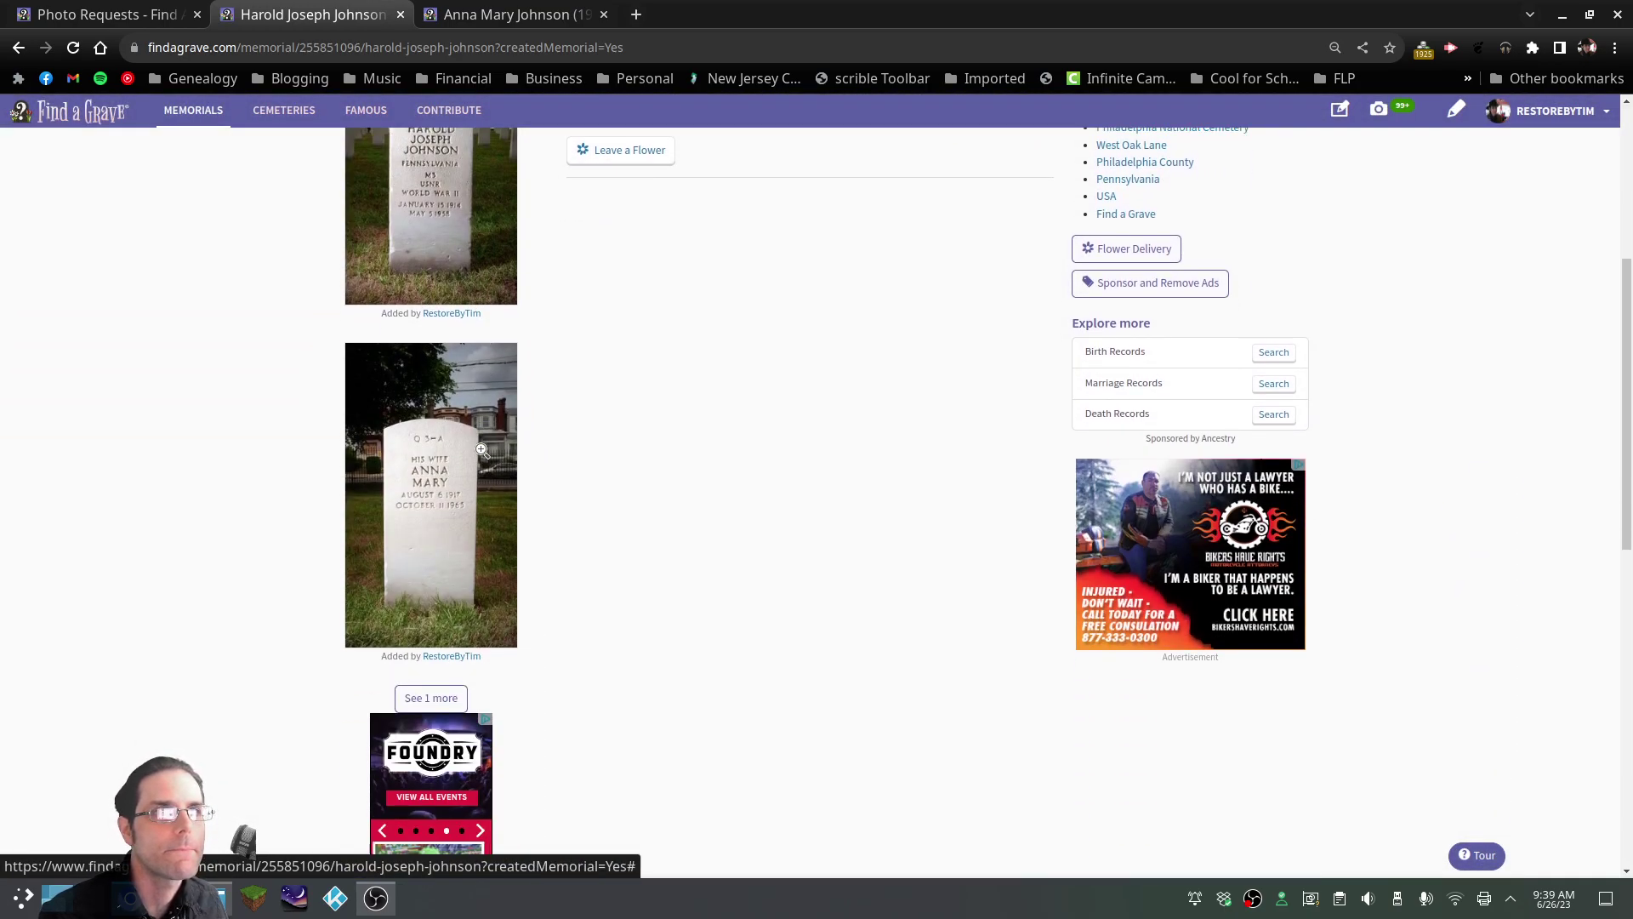
{"action": "scroll", "coordinate": [481, 451], "scroll_direction": "down", "scroll_amount": 4}
{"action": "left_click", "coordinate": [71, 48]}
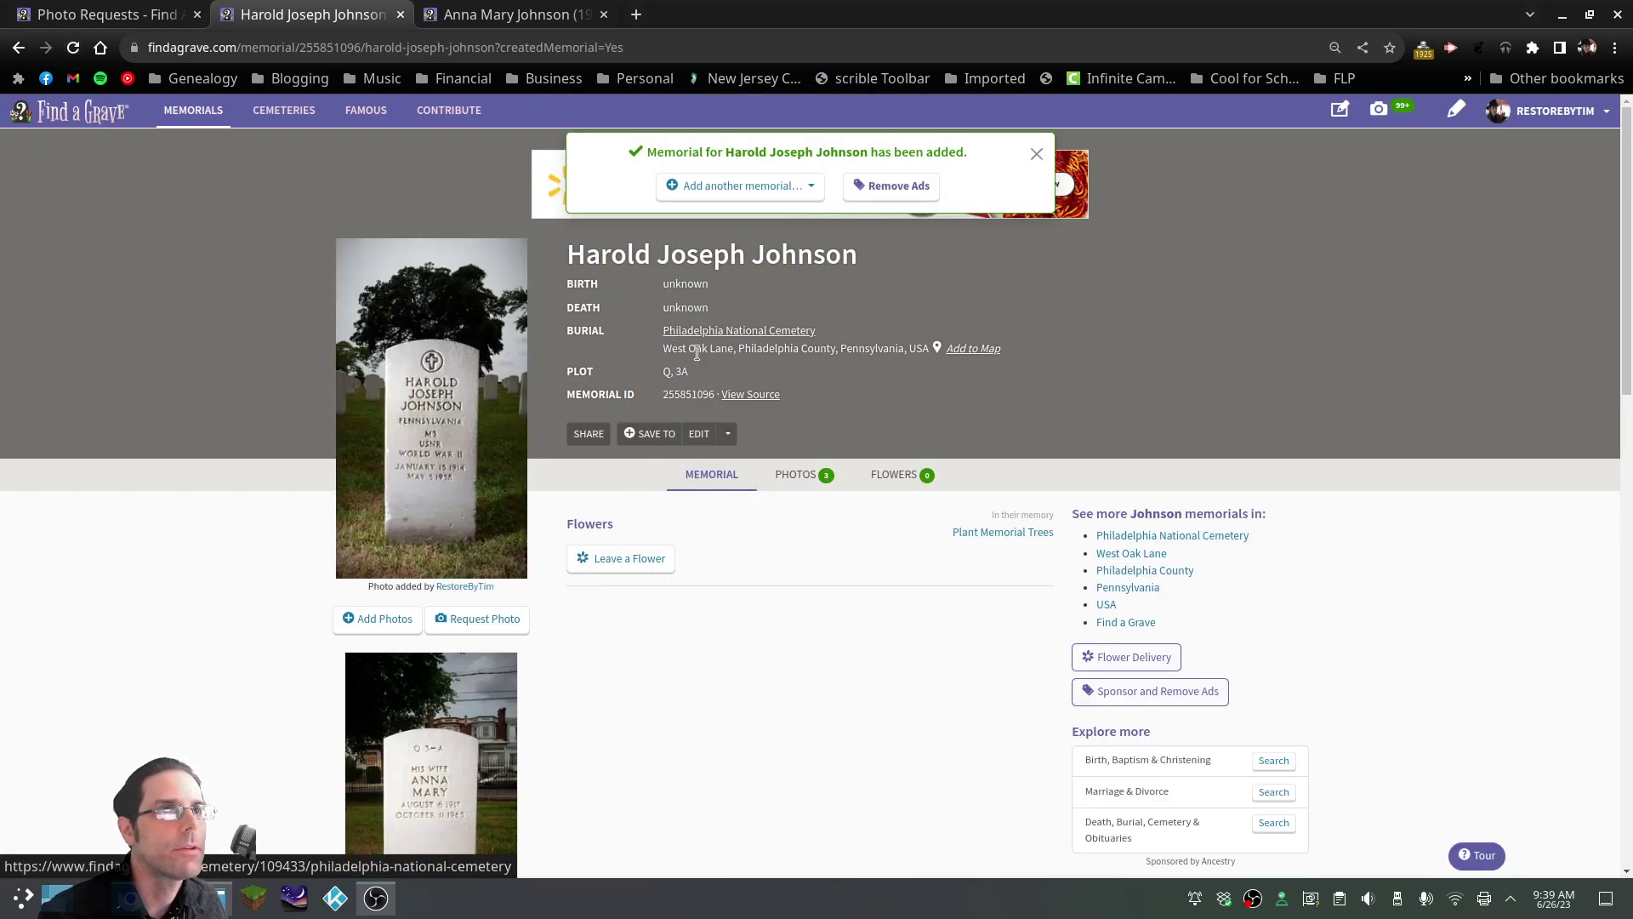
Copy the wife's memorial ID from her tab and open the husband's memorial for editing
{"action": "left_click", "coordinate": [545, 12]}
{"action": "left_click_drag", "start_coordinate": [663, 394], "coordinate": [699, 400]}
{"action": "key", "text": "ctrl+c"}
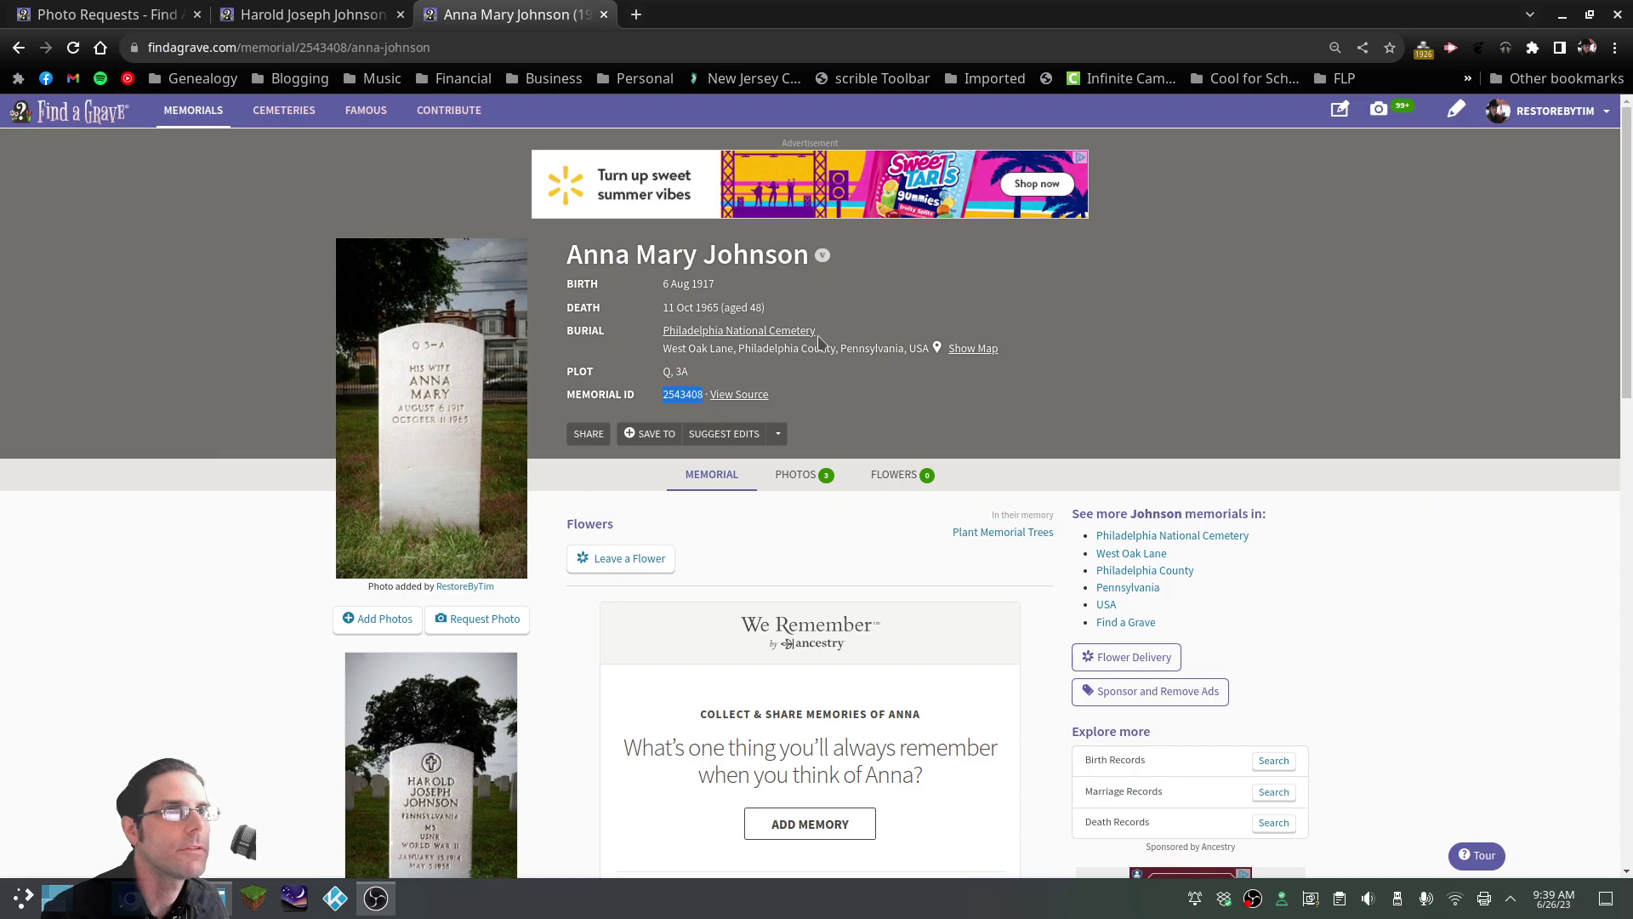
{"action": "left_click", "coordinate": [308, 26]}
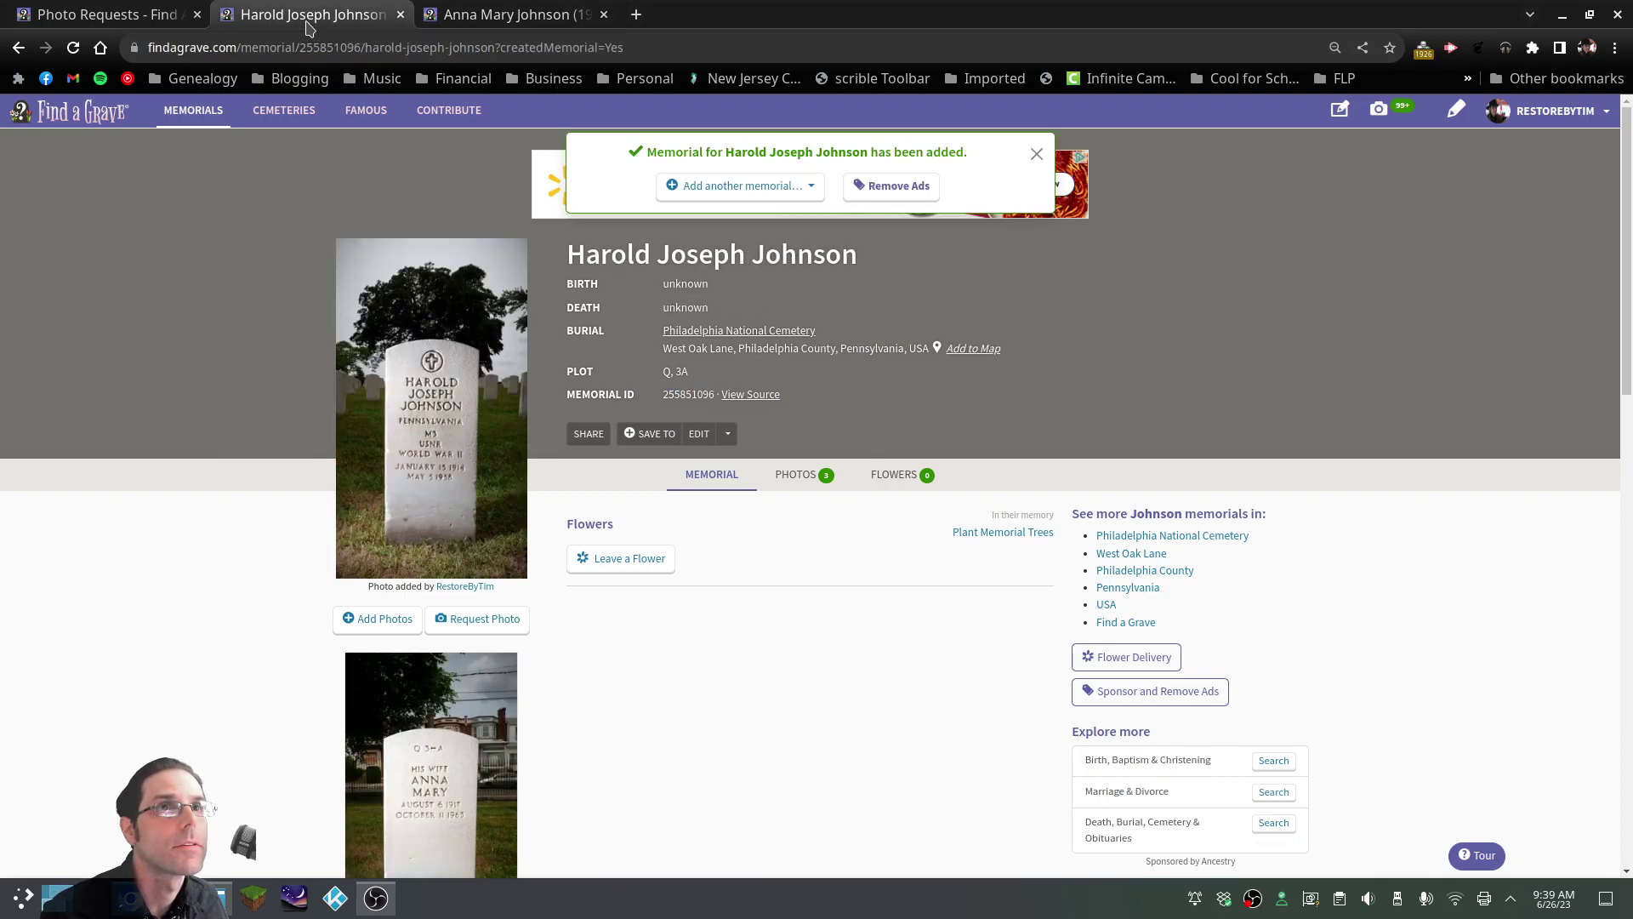
{"action": "left_click", "coordinate": [699, 434]}
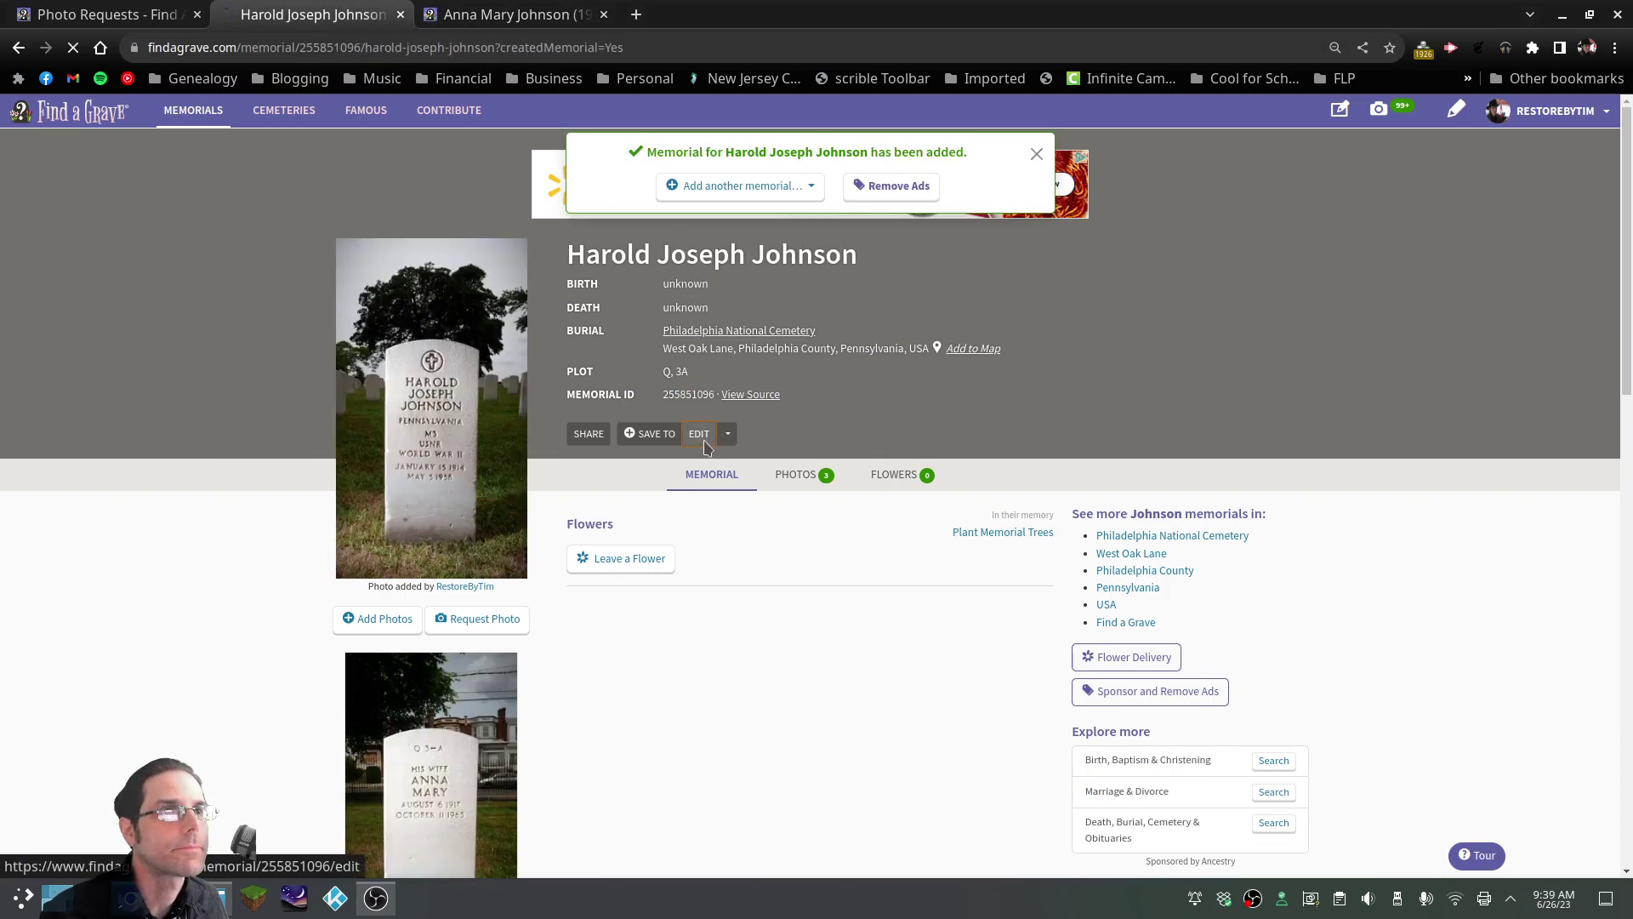
Paste the wife's memorial ID as the spouse and designate the husband as a veteran
{"action": "scroll", "coordinate": [1084, 432], "scroll_direction": "down", "scroll_amount": 6}
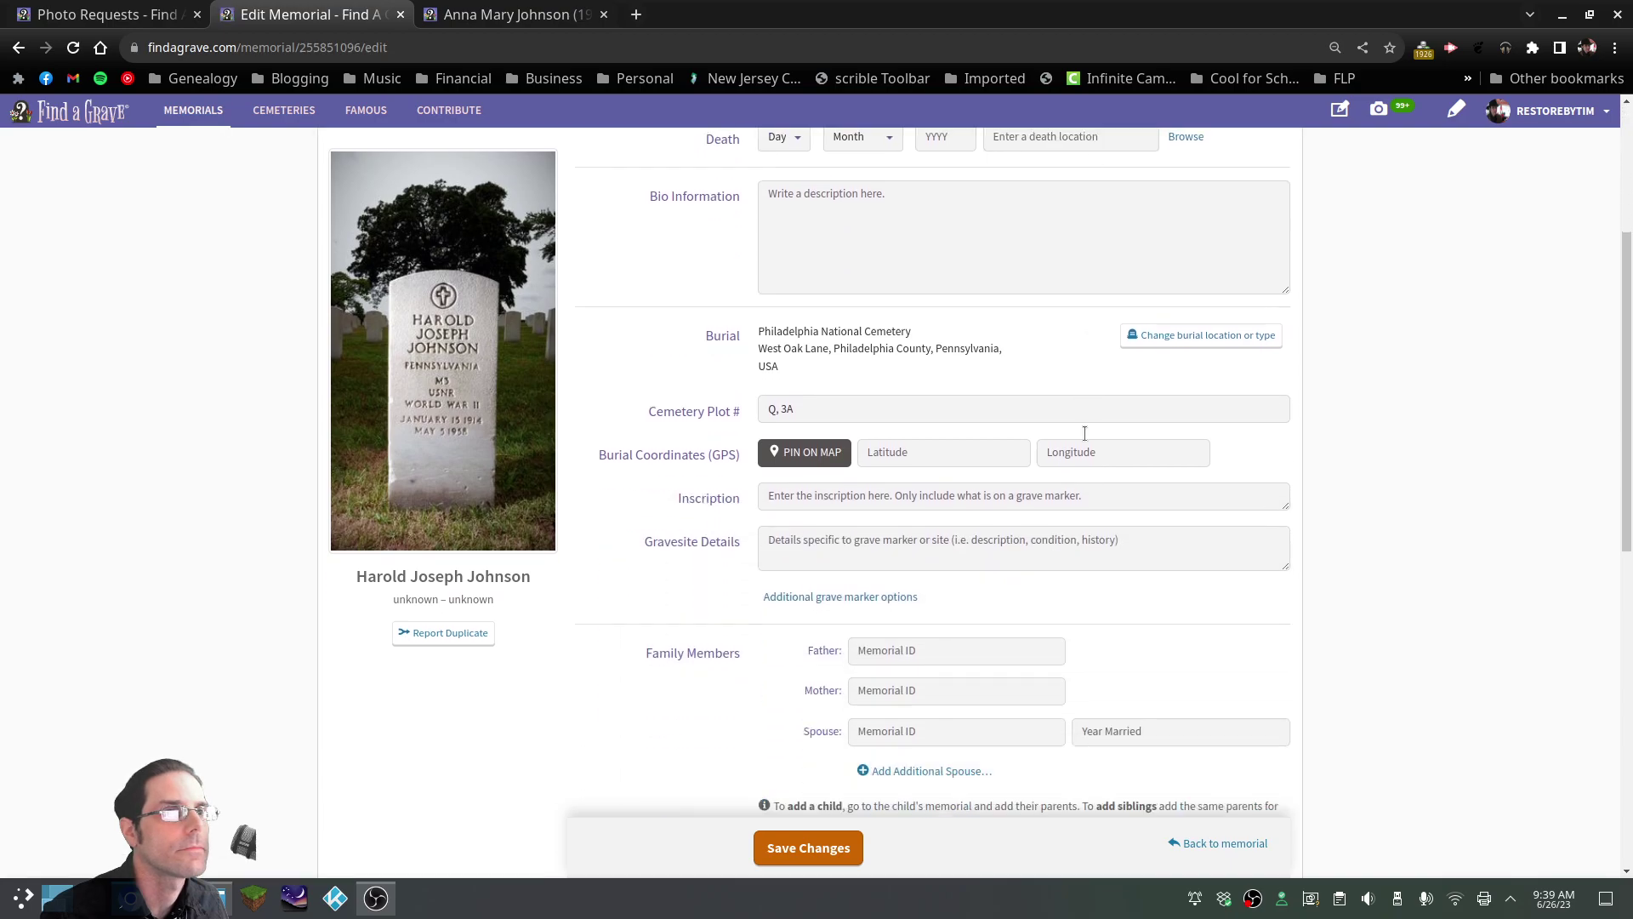
{"action": "left_click", "coordinate": [936, 535]}
{"action": "key", "text": "ctrl+v"}
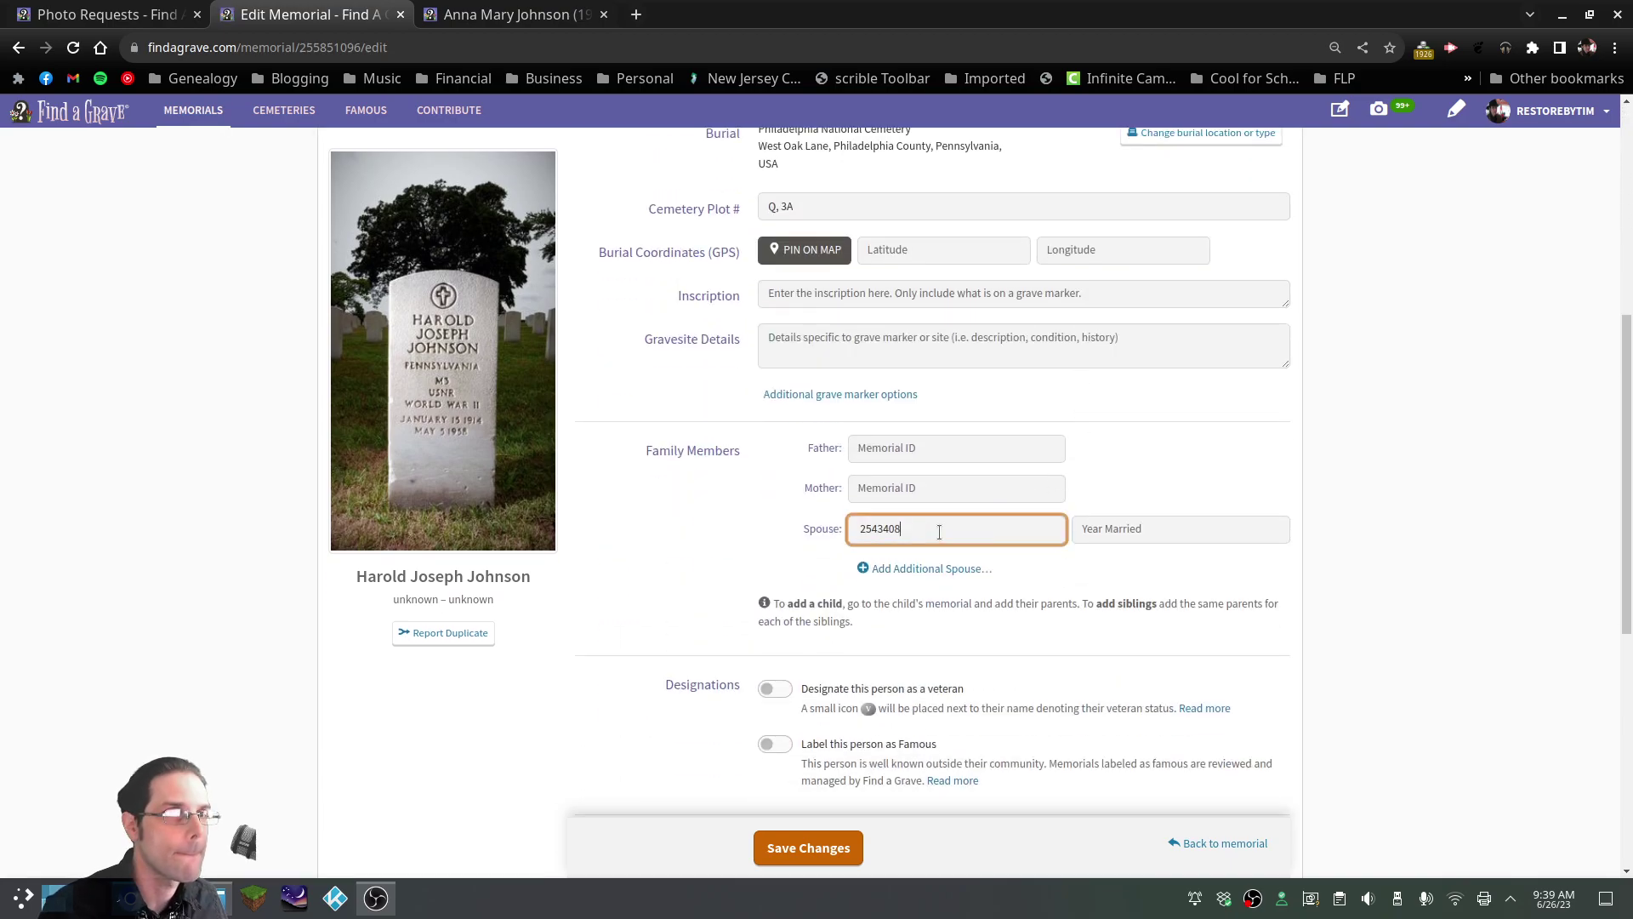
{"action": "left_click", "coordinate": [741, 564]}
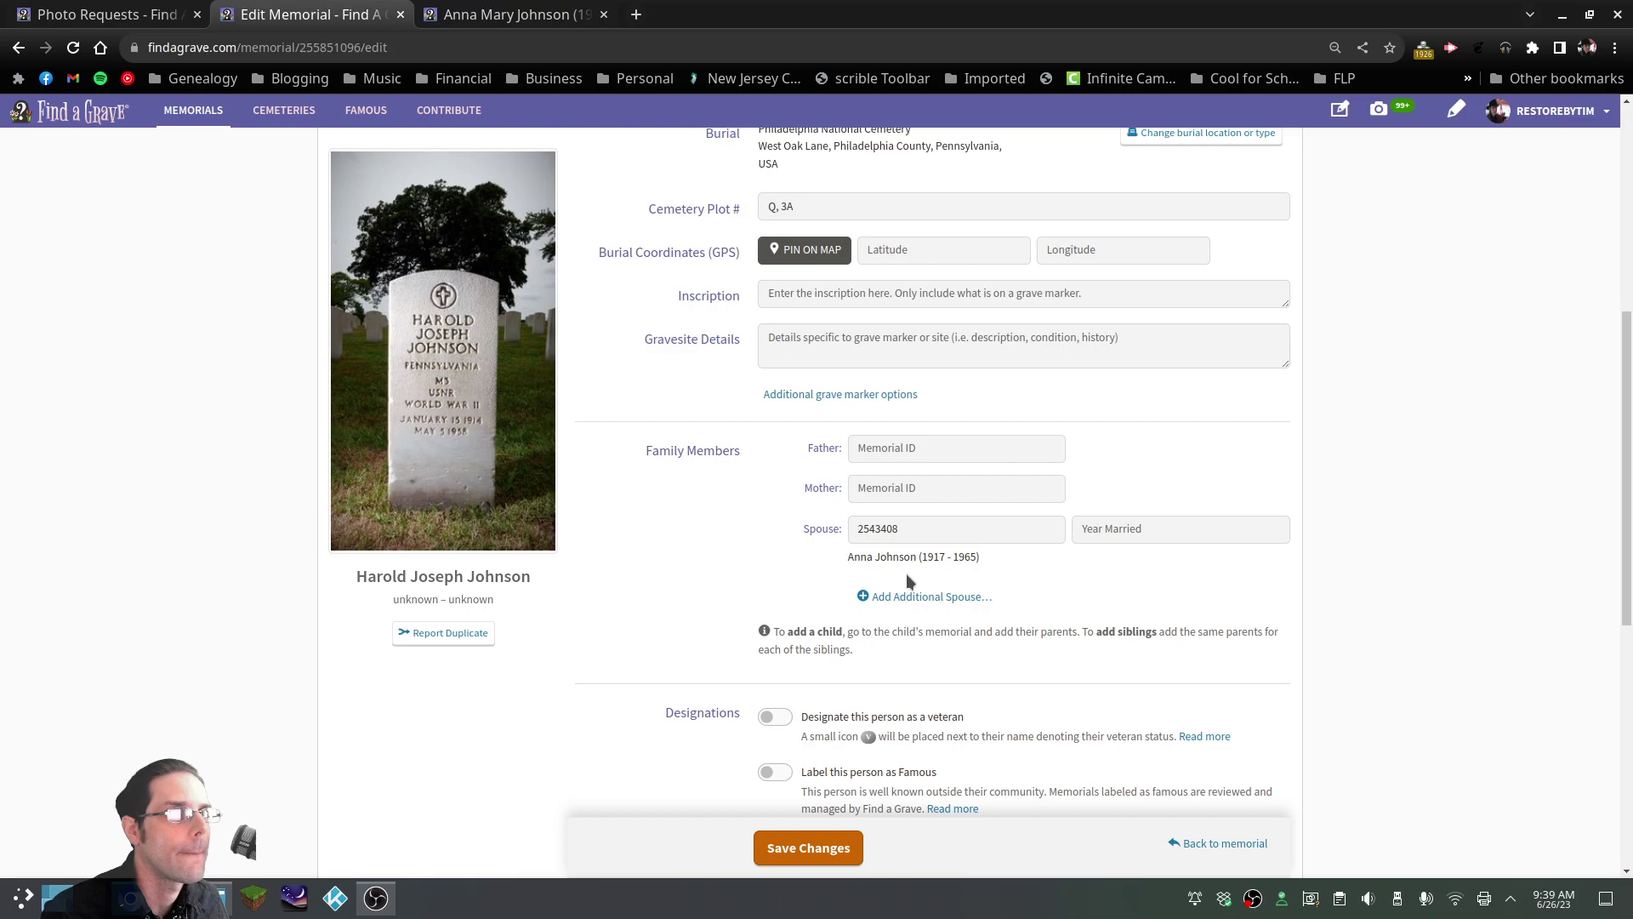
{"action": "scroll", "coordinate": [966, 548], "scroll_direction": "down", "scroll_amount": 3}
{"action": "left_click", "coordinate": [770, 514]}
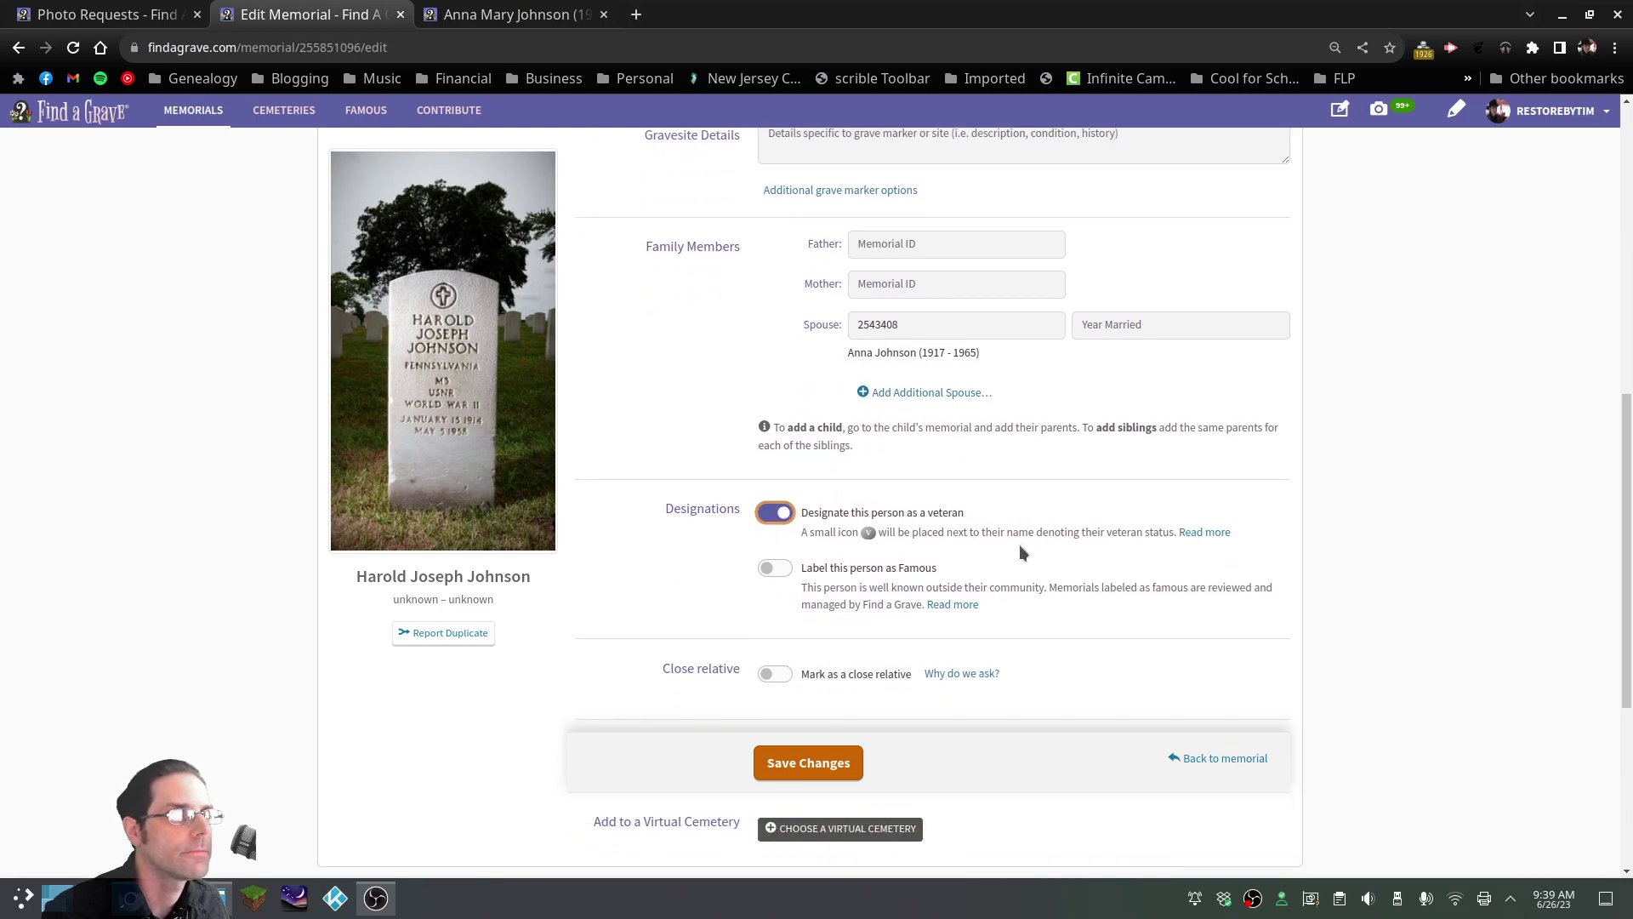
Review the close-relative explanation, save the memorial changes, and check the updated page
{"action": "scroll", "coordinate": [1015, 548], "scroll_direction": "down", "scroll_amount": 3}
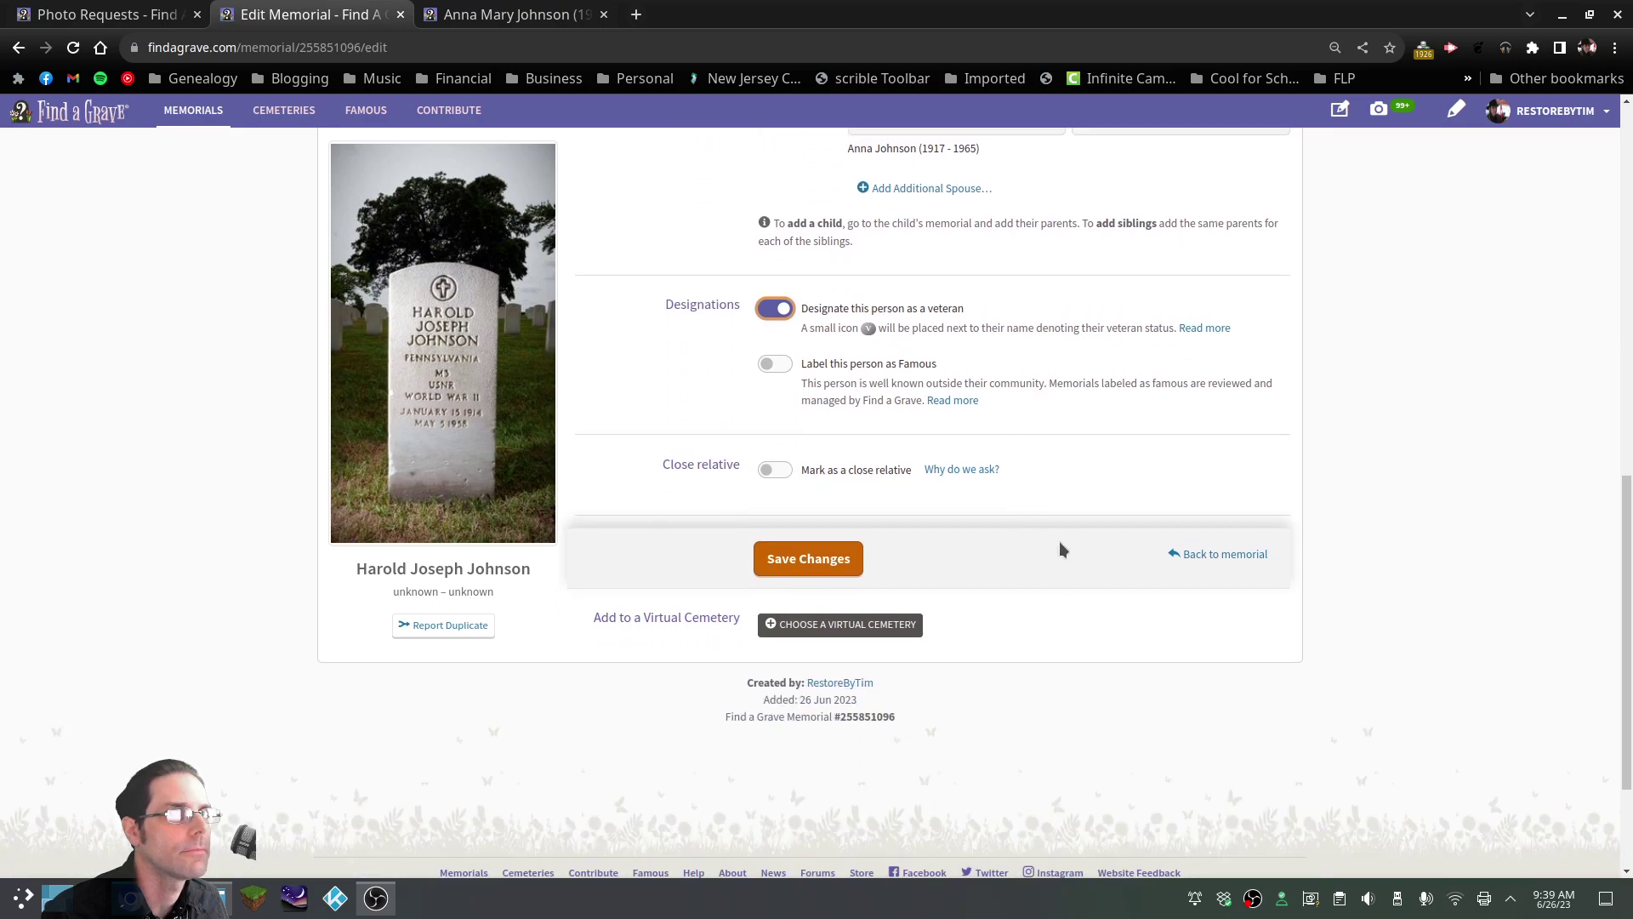
{"action": "scroll", "coordinate": [1059, 541], "scroll_direction": "up", "scroll_amount": 9}
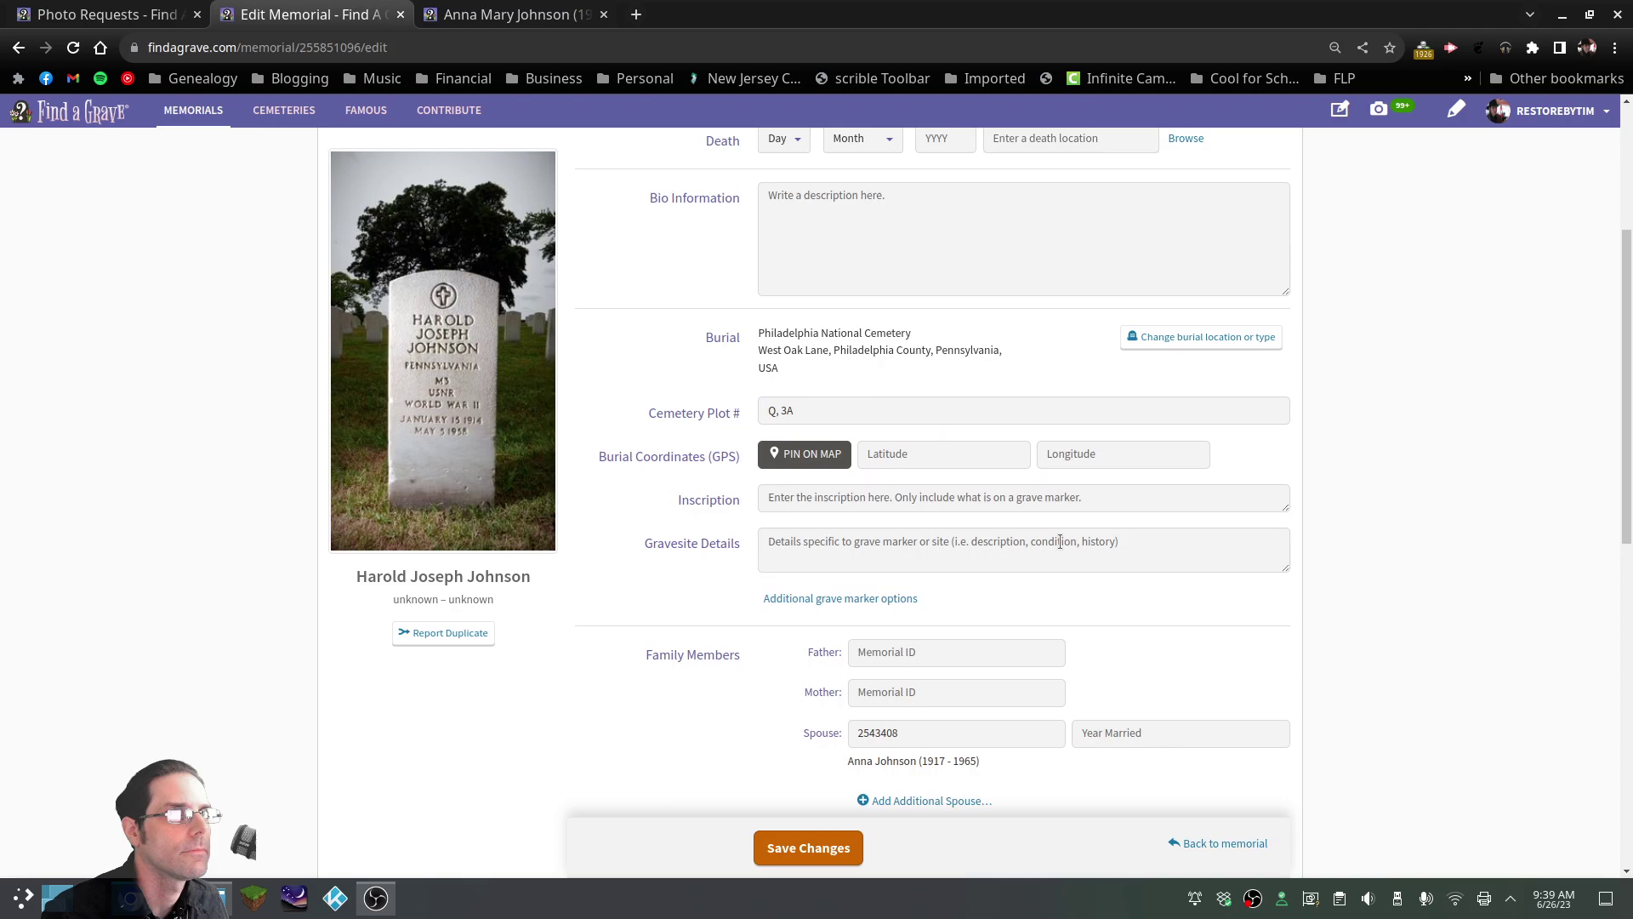
{"action": "scroll", "coordinate": [1059, 541], "scroll_direction": "down", "scroll_amount": 6}
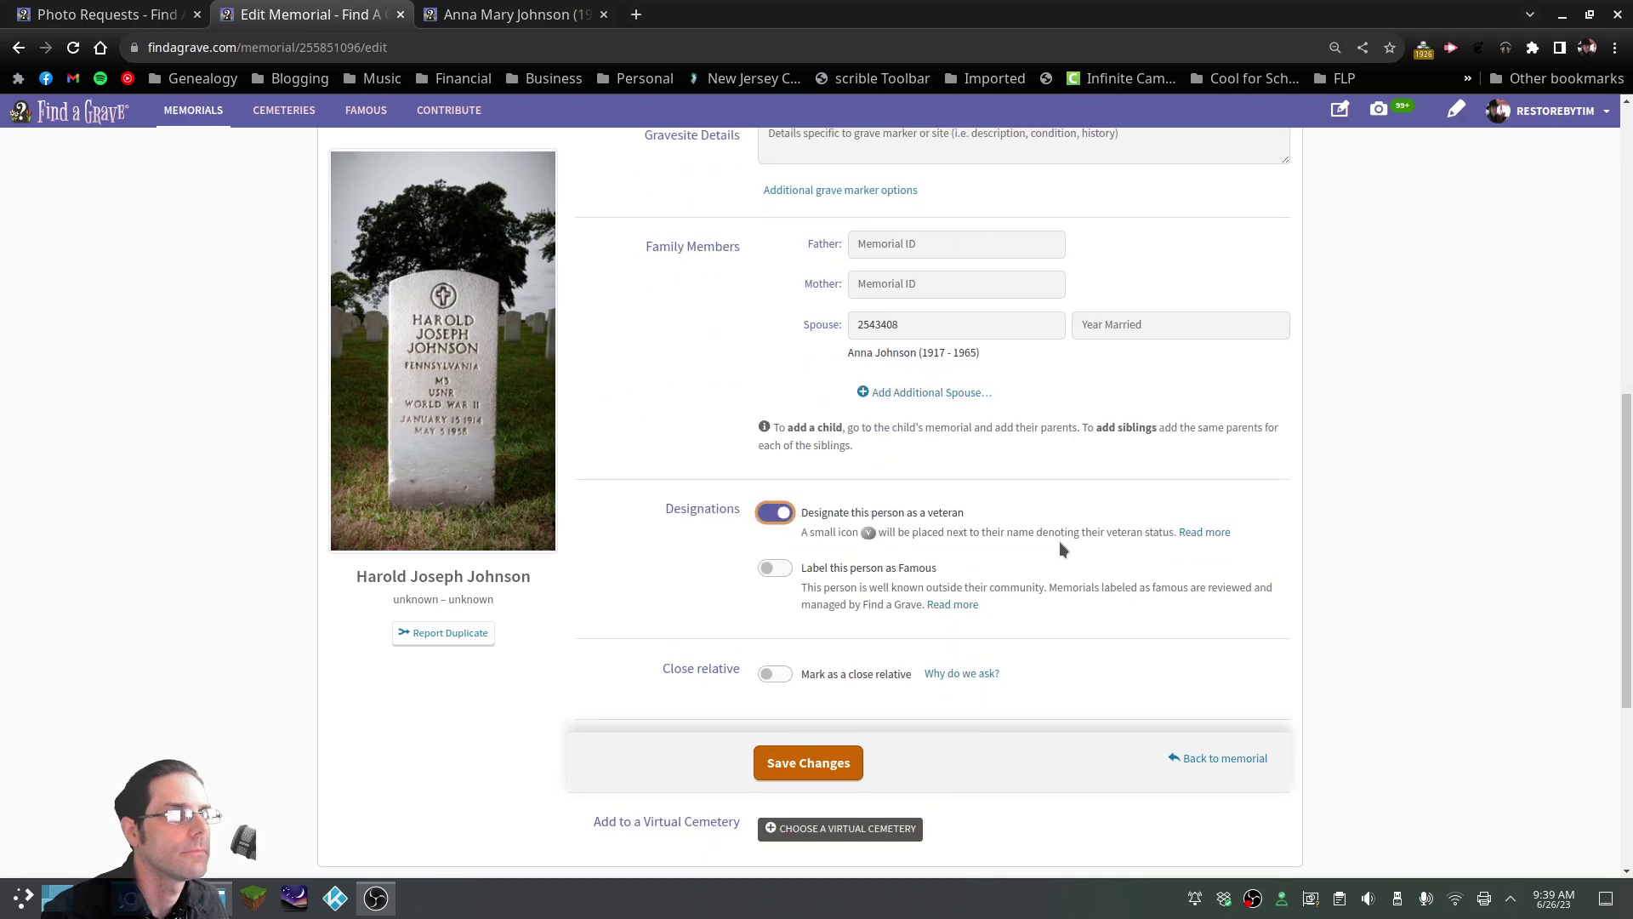
{"action": "left_click", "coordinate": [953, 677]}
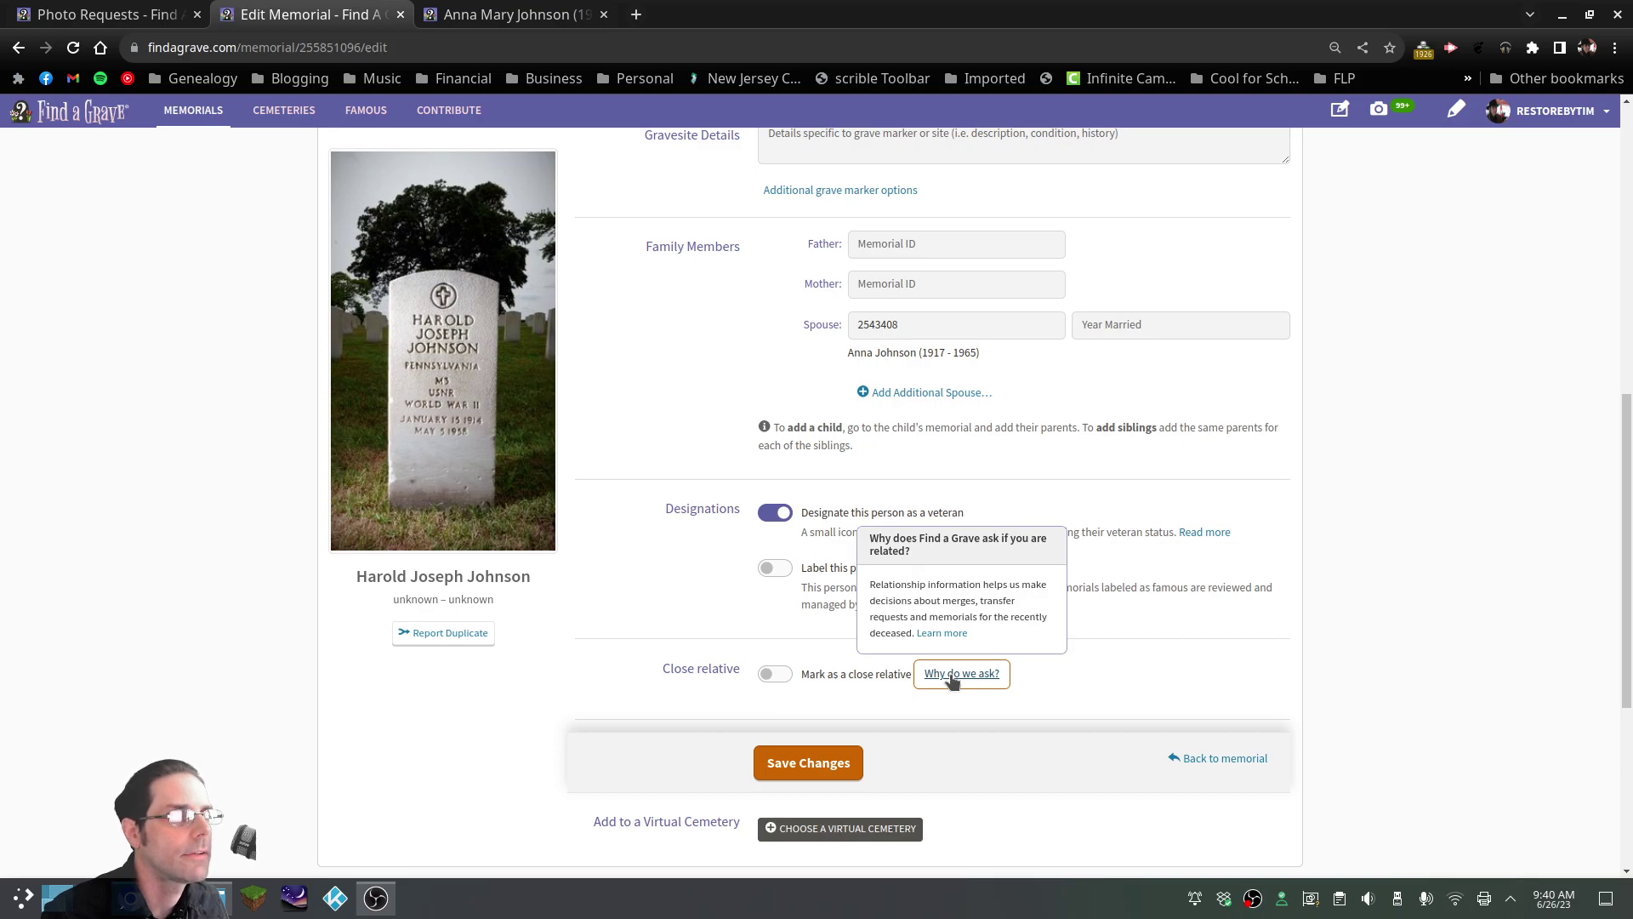
{"action": "left_click", "coordinate": [1025, 649]}
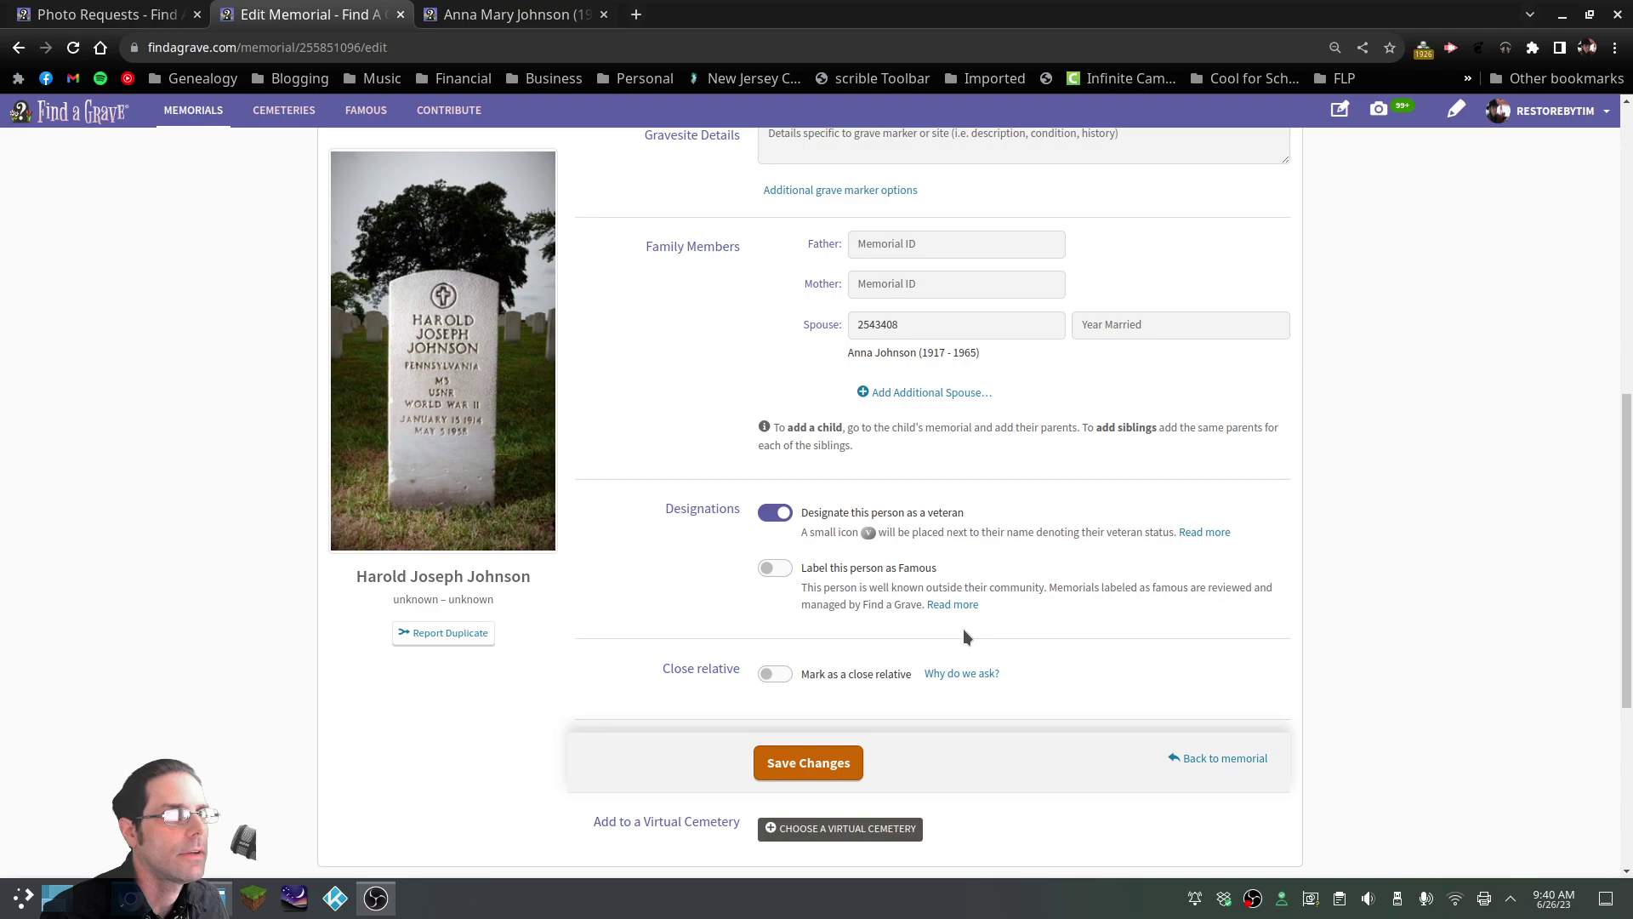
{"action": "scroll", "coordinate": [962, 630], "scroll_direction": "up", "scroll_amount": 6}
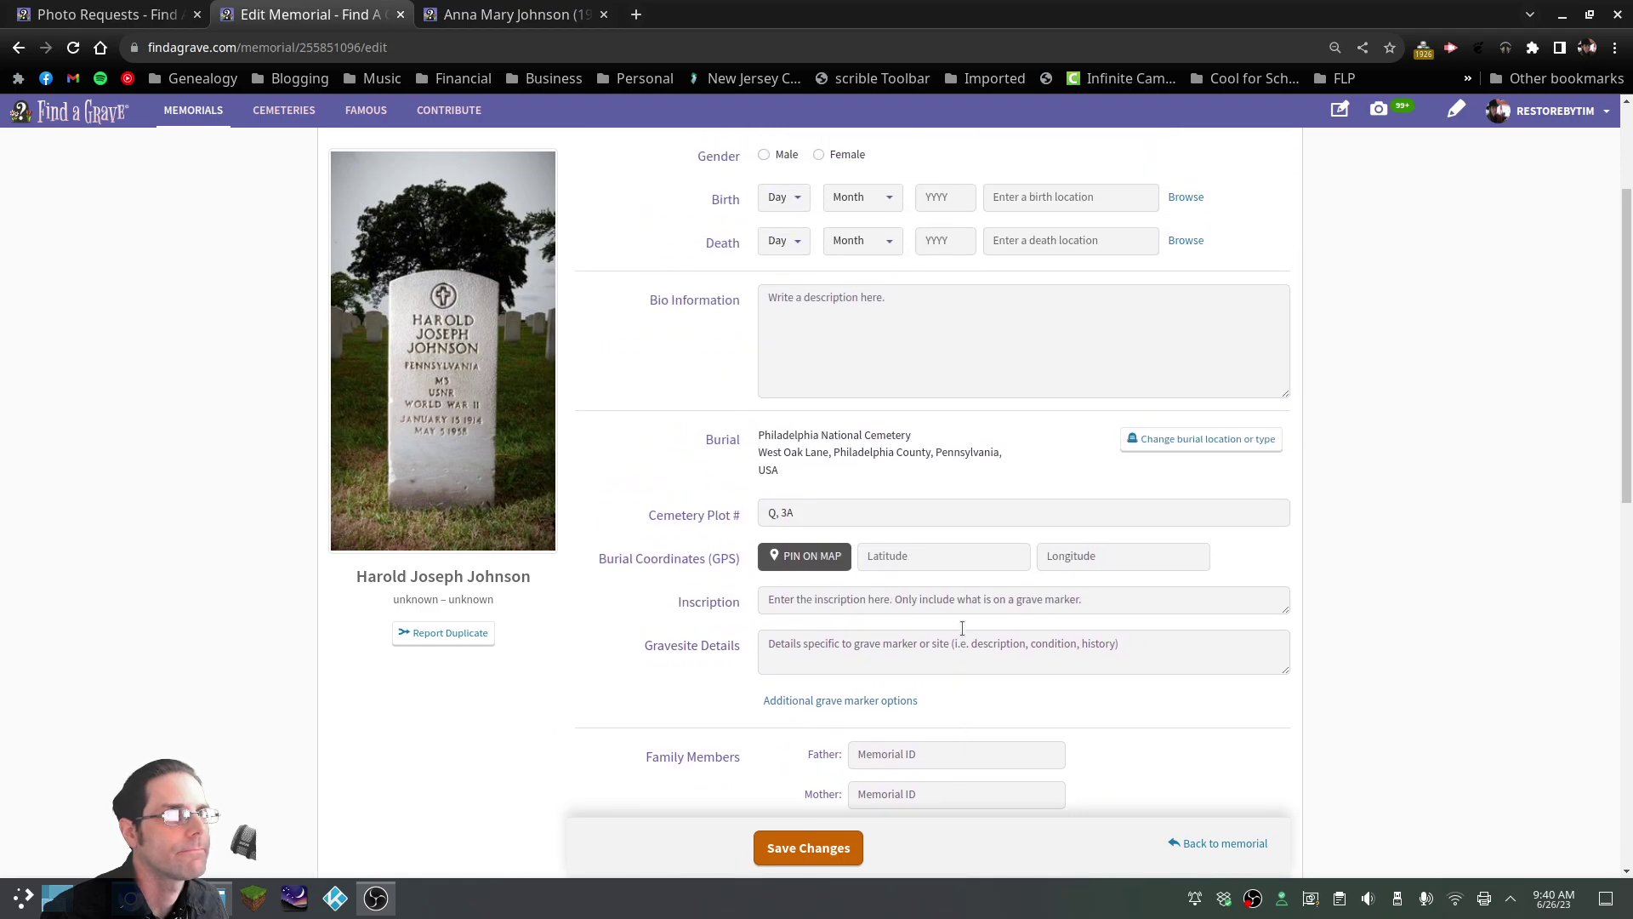
{"action": "scroll", "coordinate": [963, 636], "scroll_direction": "up", "scroll_amount": 3}
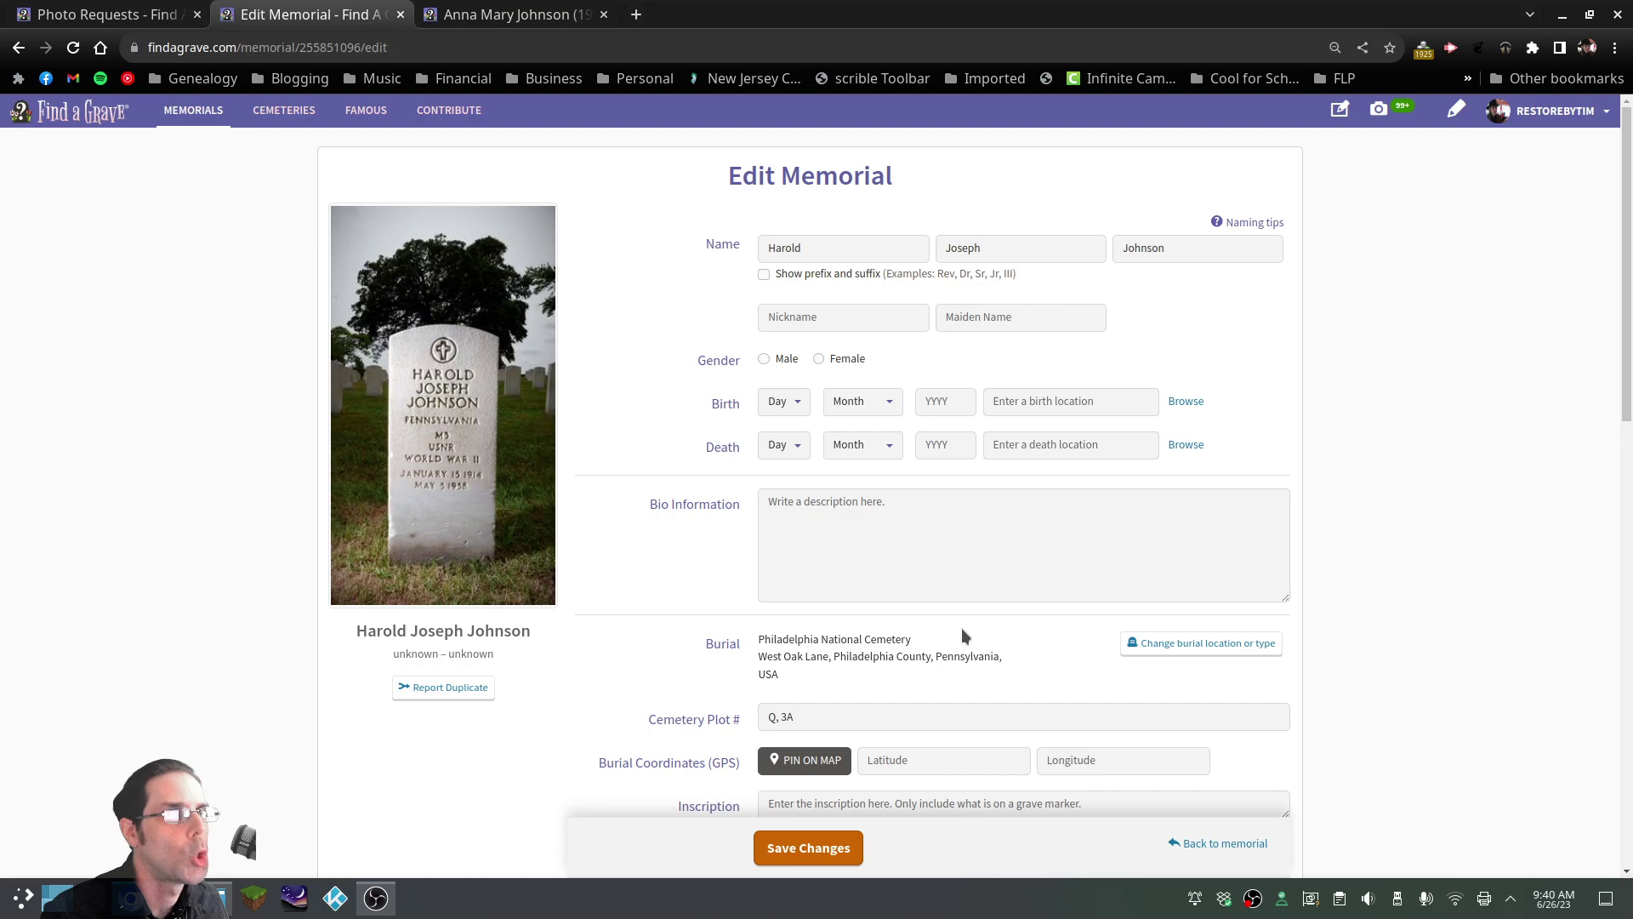
{"action": "scroll", "coordinate": [961, 634], "scroll_direction": "down", "scroll_amount": 12}
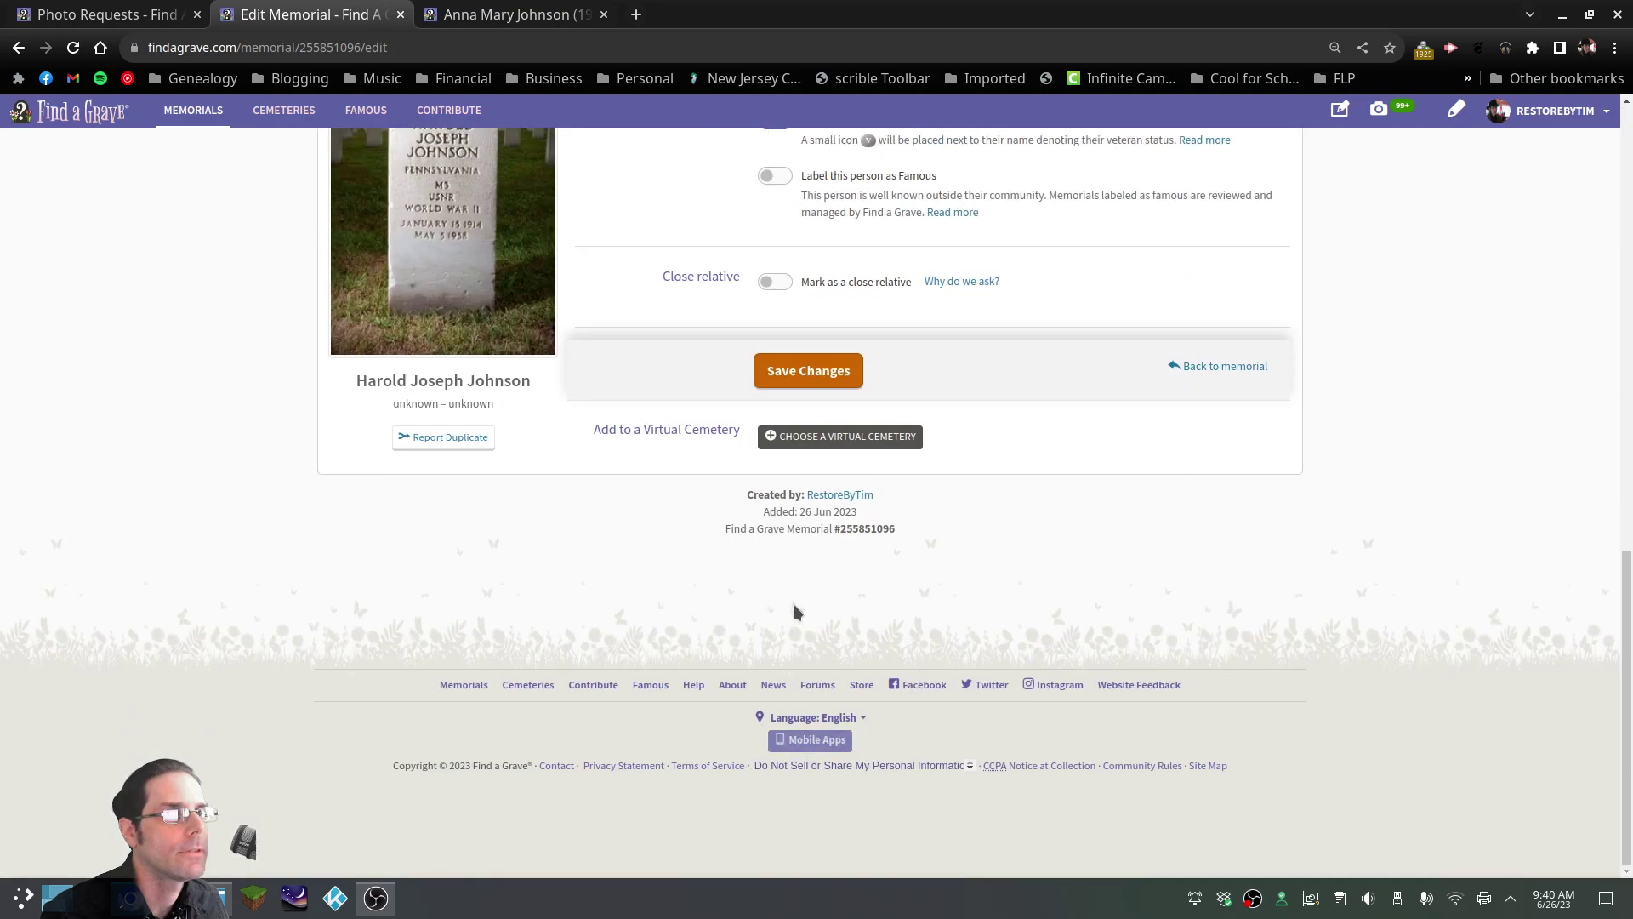
{"action": "left_click", "coordinate": [808, 371]}
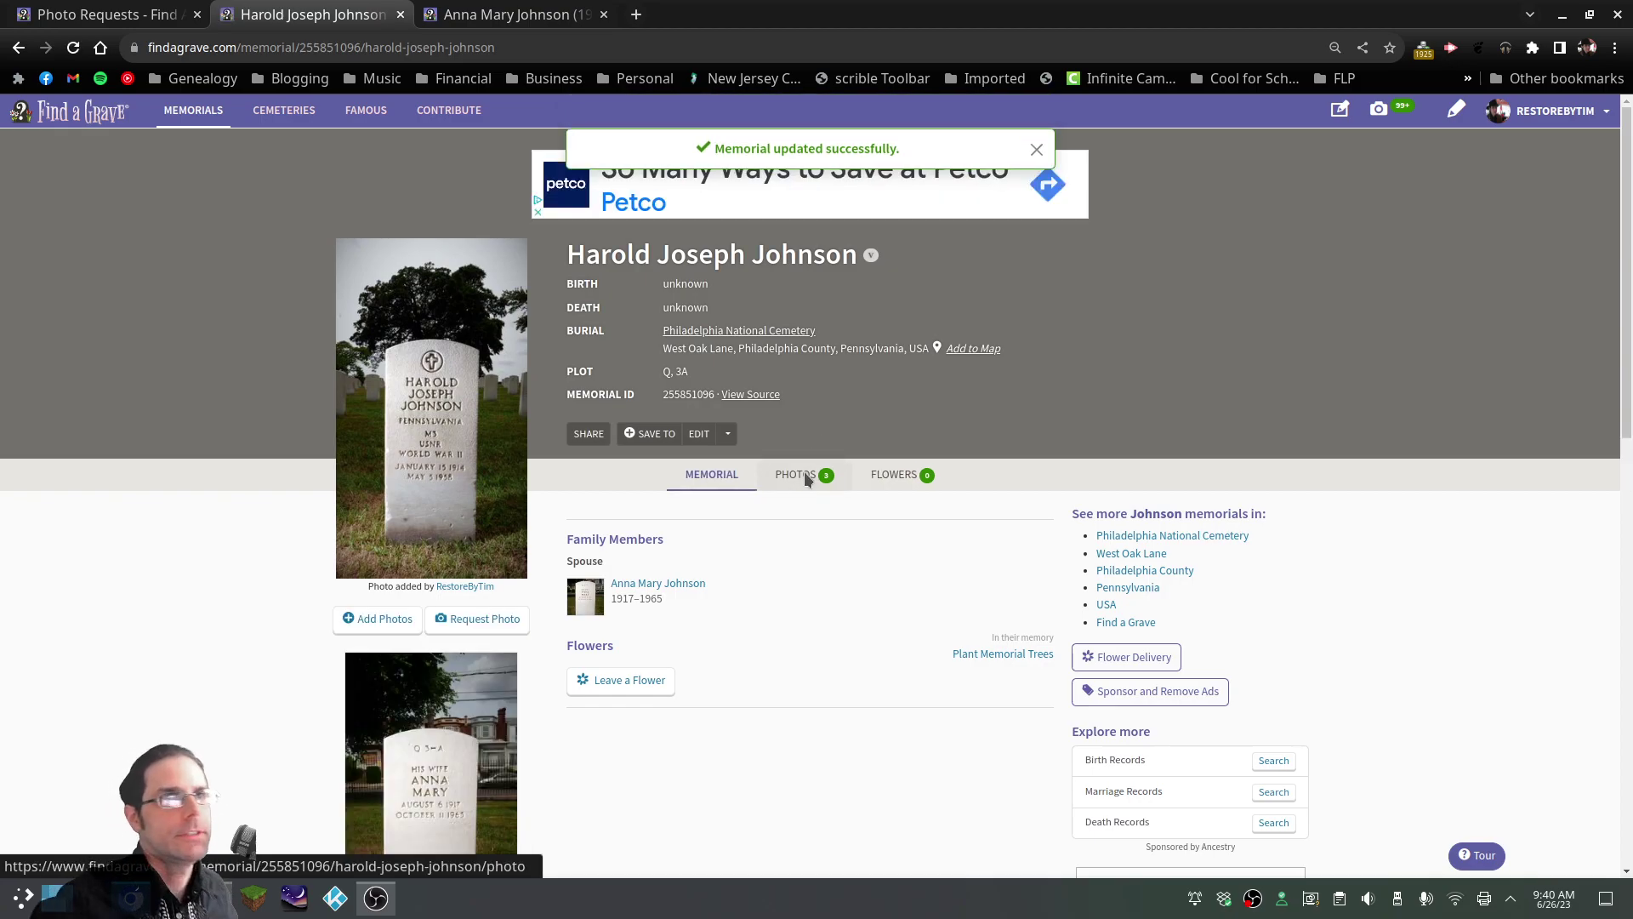
{"action": "scroll", "coordinate": [753, 451], "scroll_direction": "down", "scroll_amount": 4}
{"action": "scroll", "coordinate": [757, 453], "scroll_direction": "up", "scroll_amount": 4}
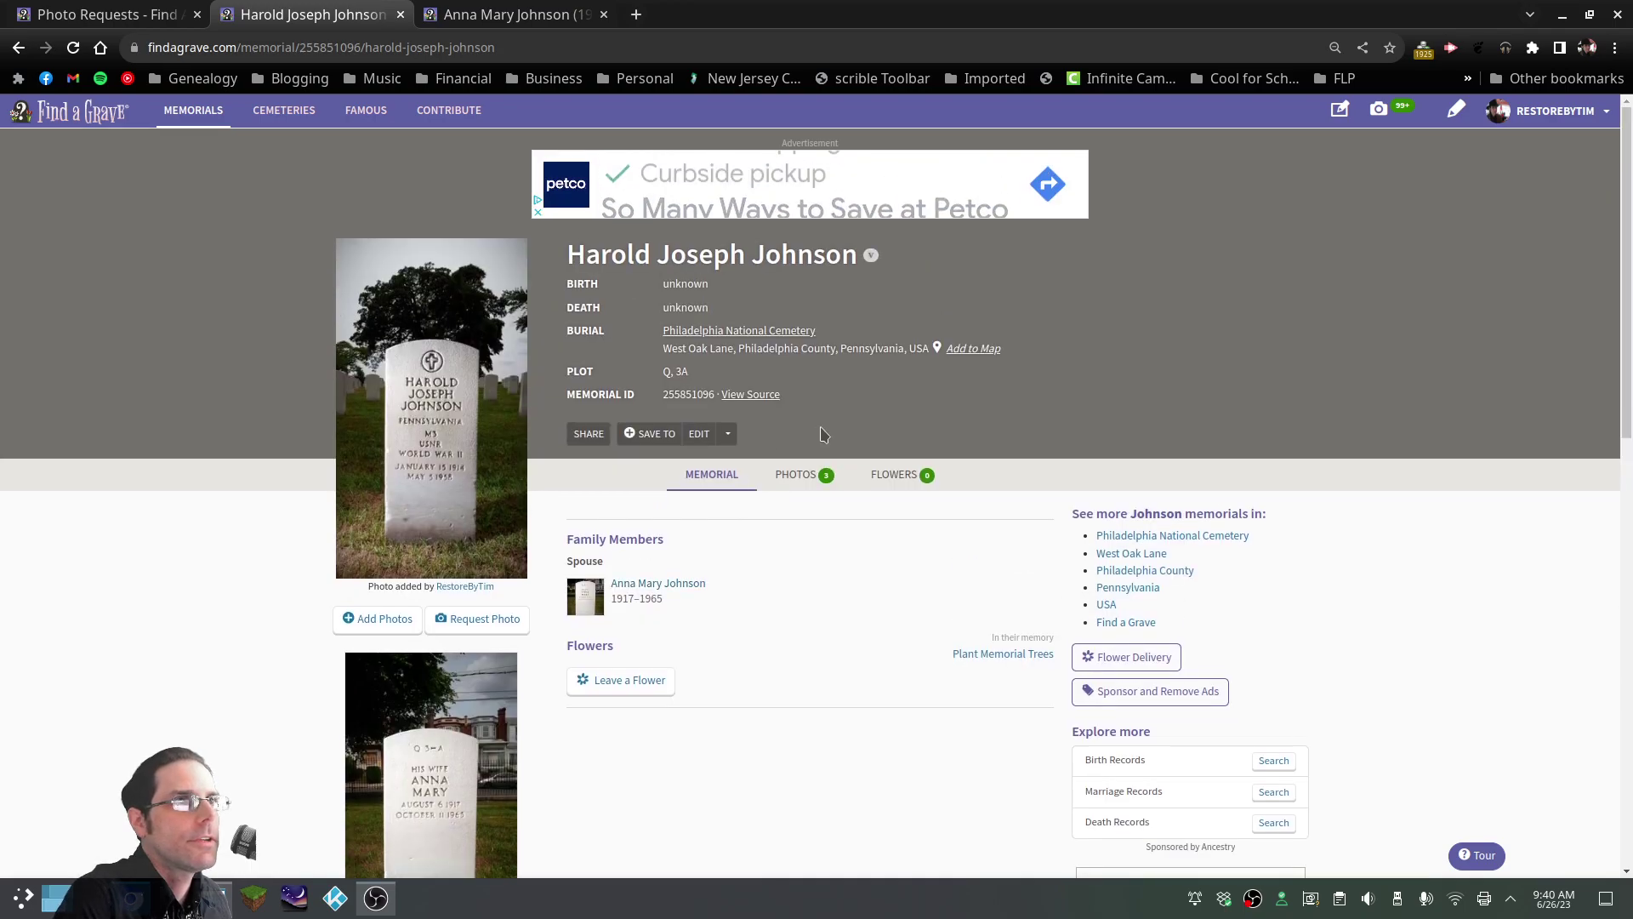
{"action": "scroll", "coordinate": [747, 561], "scroll_direction": "down", "scroll_amount": 8}
{"action": "scroll", "coordinate": [749, 549], "scroll_direction": "up", "scroll_amount": 8}
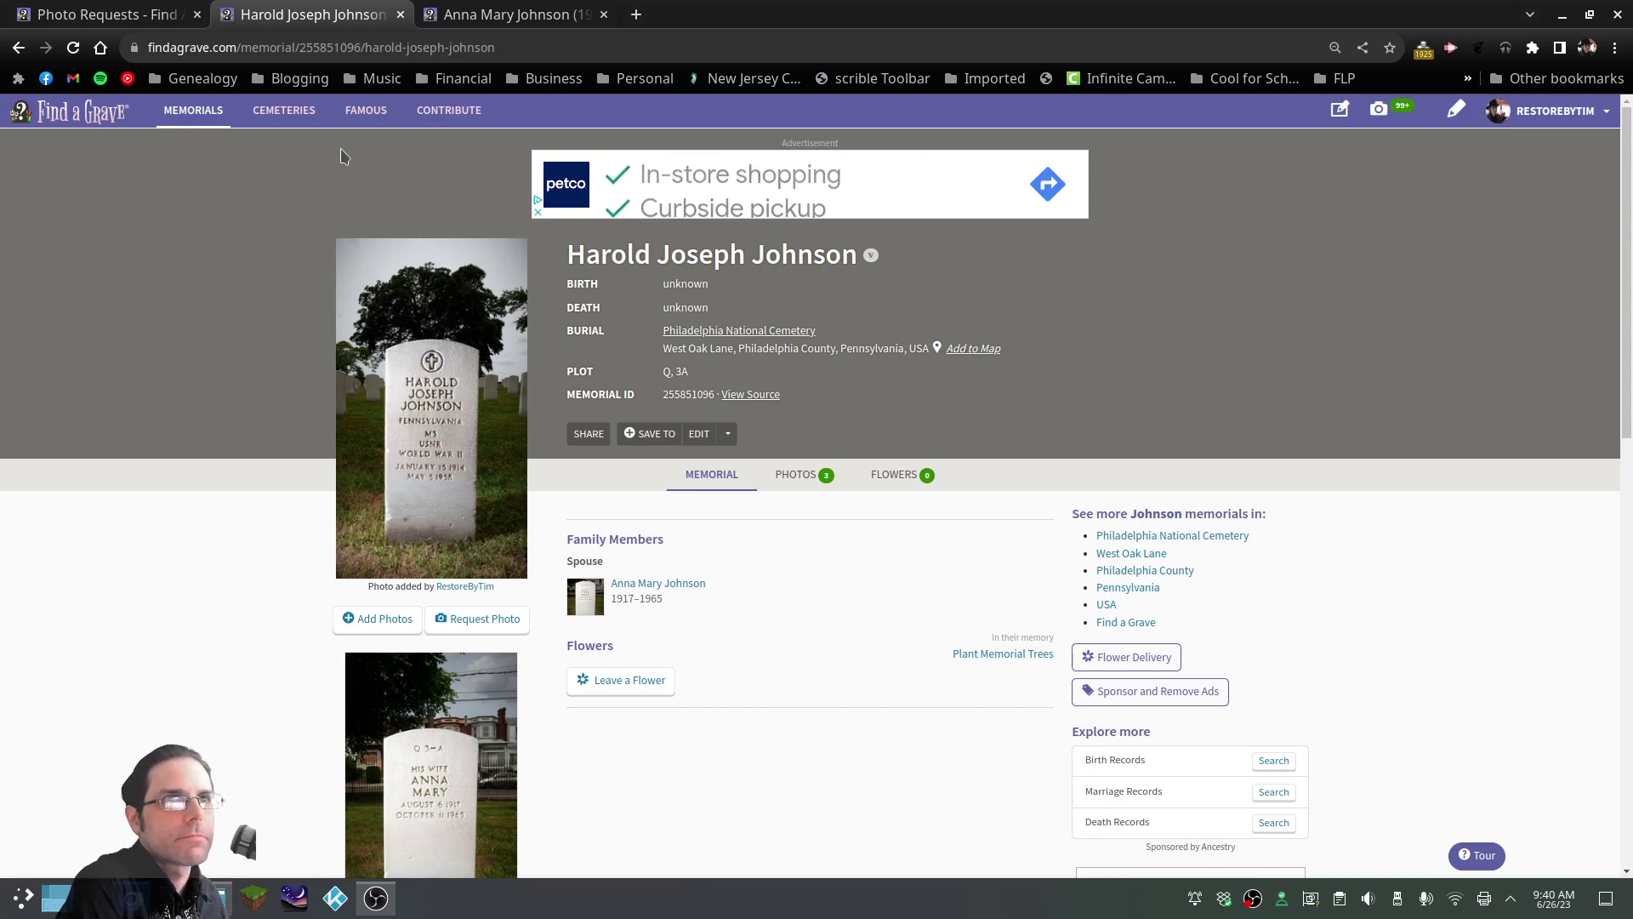
Open the Philadelphia National Cemetery page from the Favorite Cemeteries list
{"action": "left_click", "coordinate": [305, 114]}
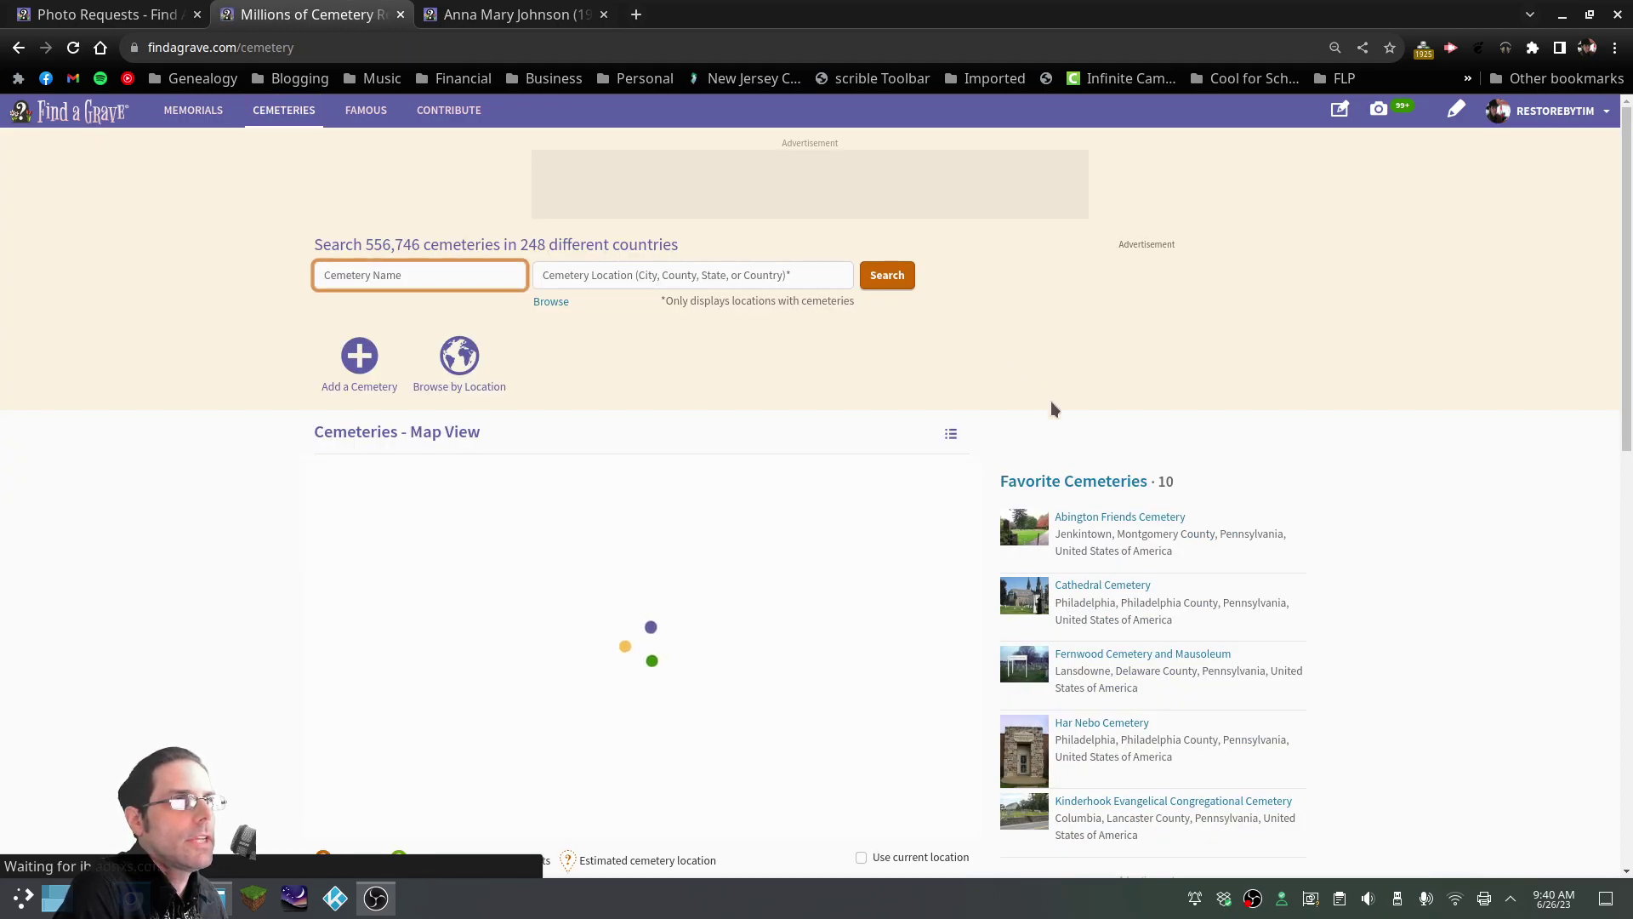
{"action": "scroll", "coordinate": [1203, 576], "scroll_direction": "down", "scroll_amount": 5}
{"action": "scroll", "coordinate": [1089, 437], "scroll_direction": "up", "scroll_amount": 4}
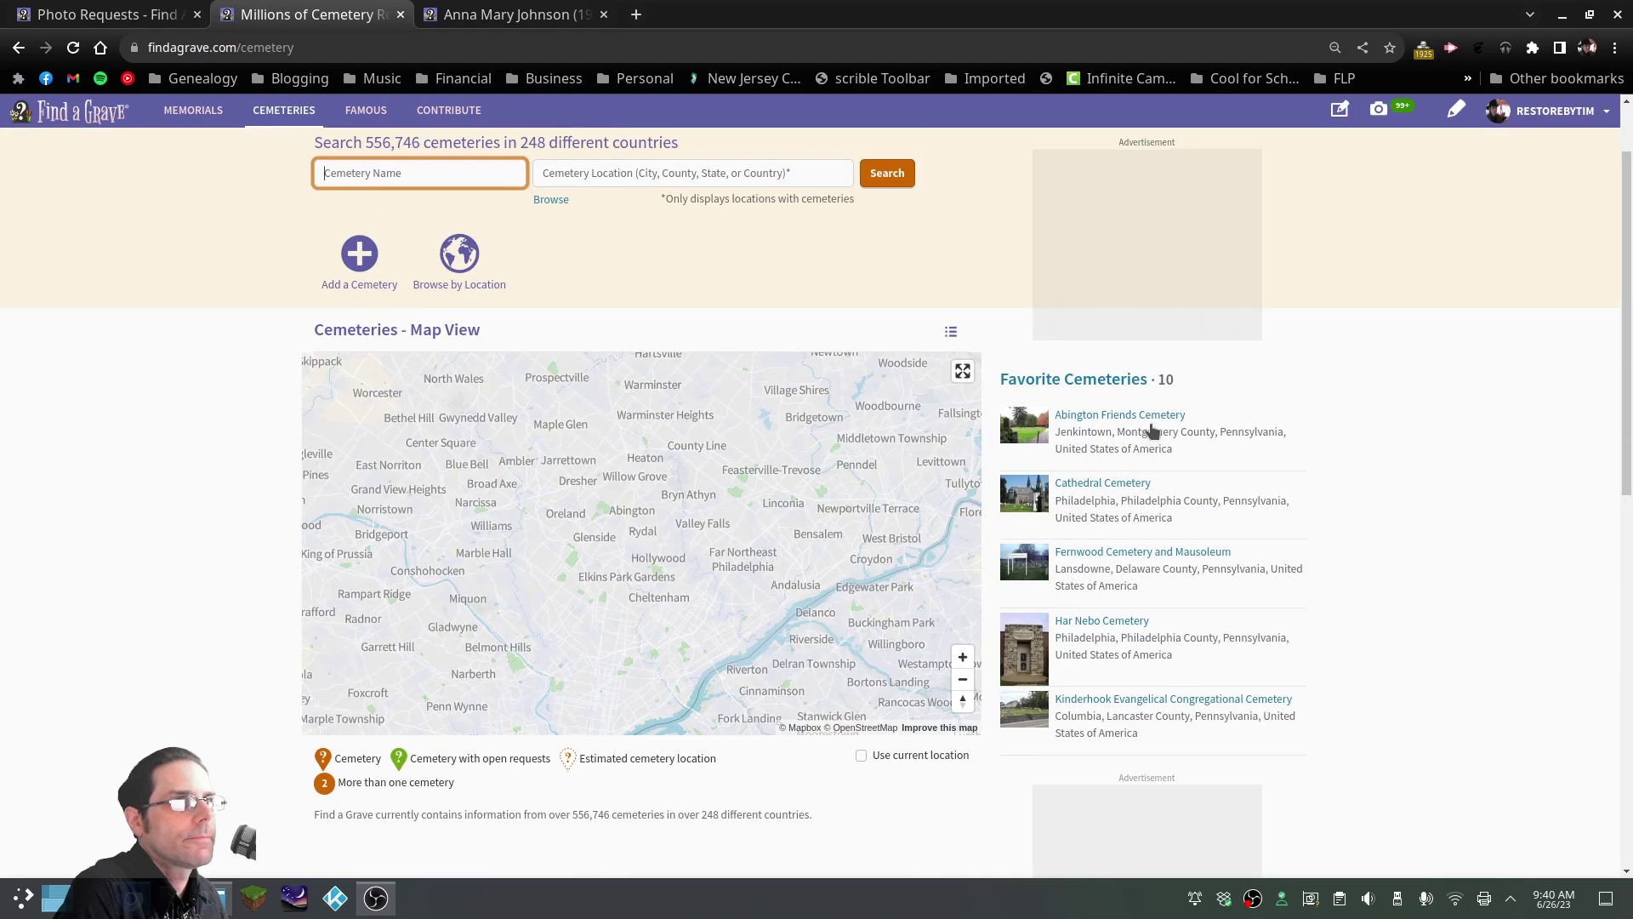
{"action": "left_click", "coordinate": [1123, 385]}
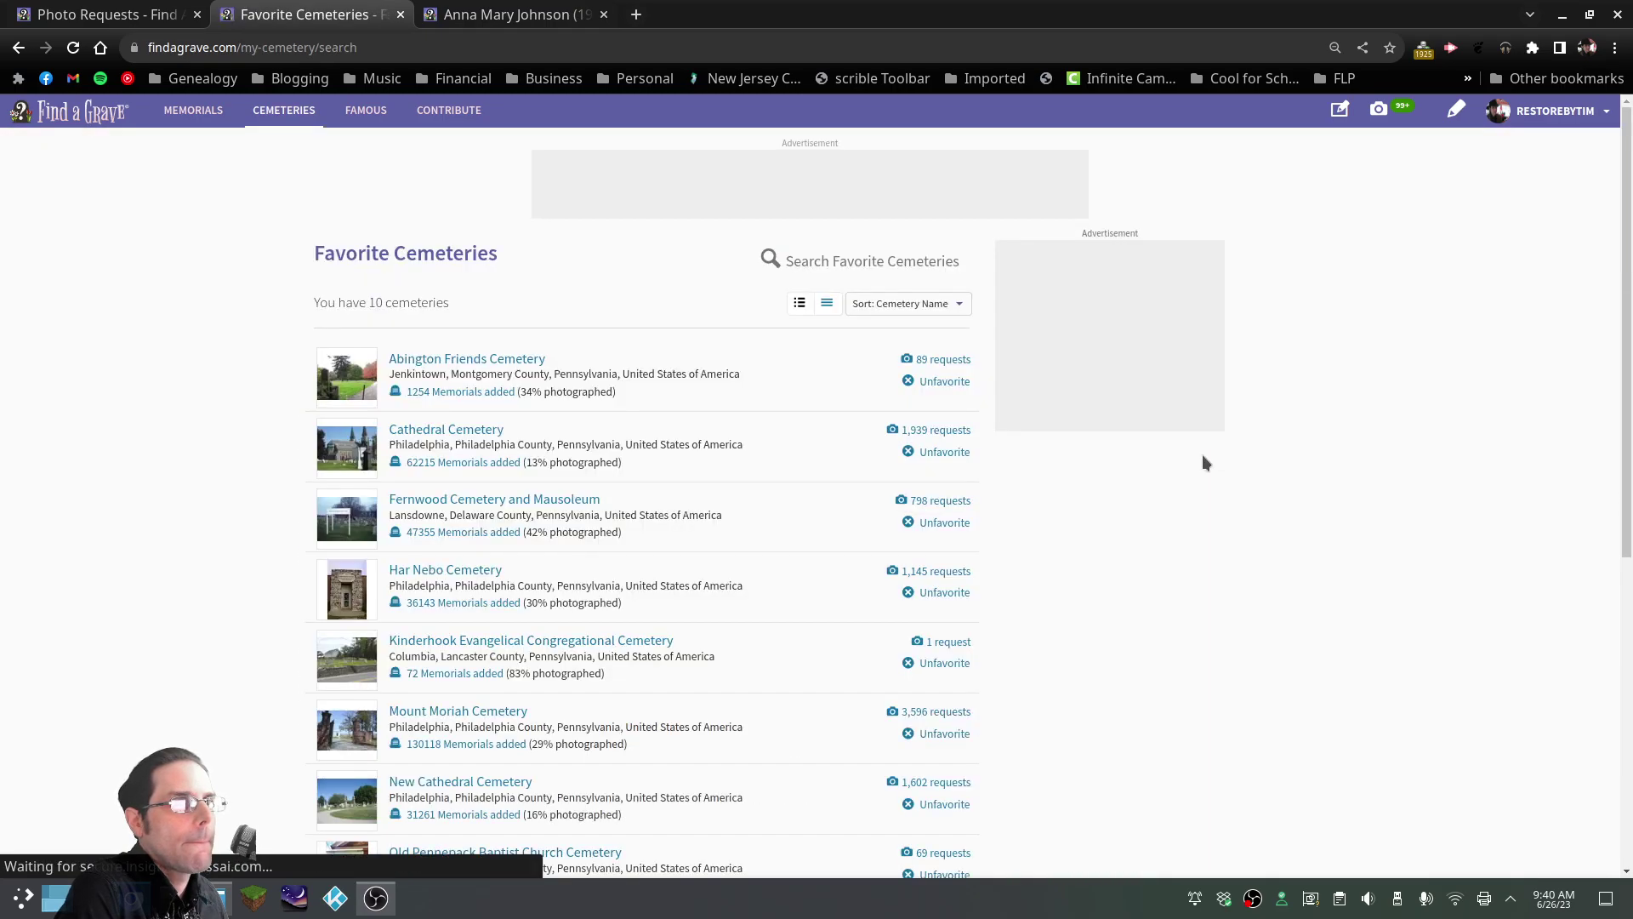
{"action": "scroll", "coordinate": [936, 485], "scroll_direction": "down", "scroll_amount": 3}
{"action": "left_click", "coordinate": [476, 616]}
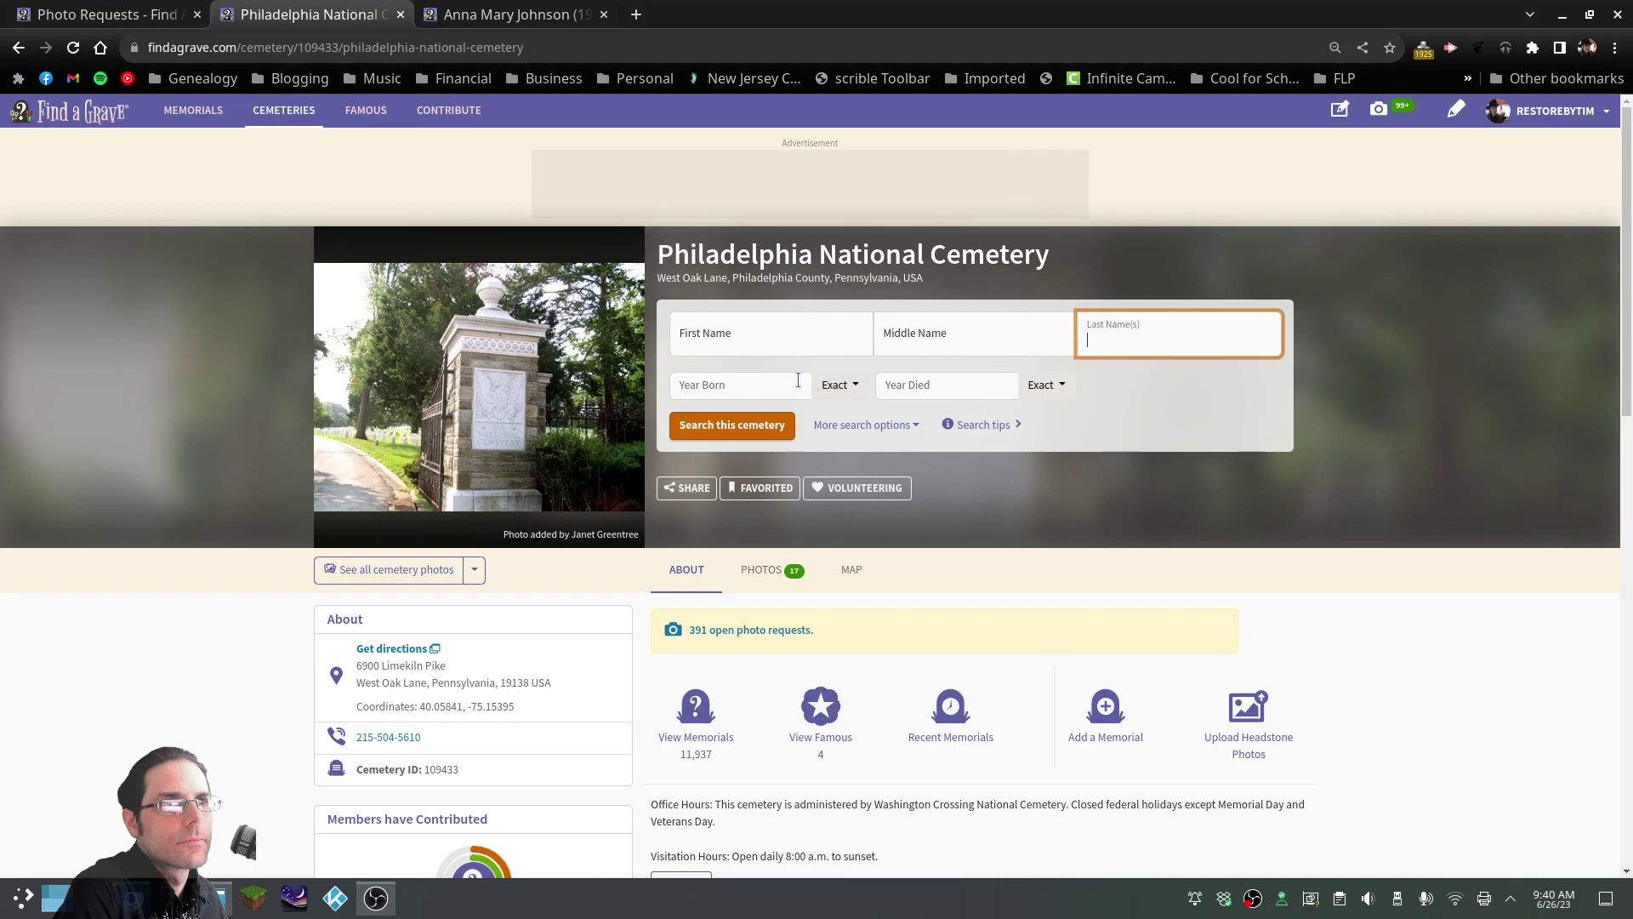
Show the cemetery's 391 open photo requests
{"action": "scroll", "coordinate": [798, 381], "scroll_direction": "down", "scroll_amount": 3}
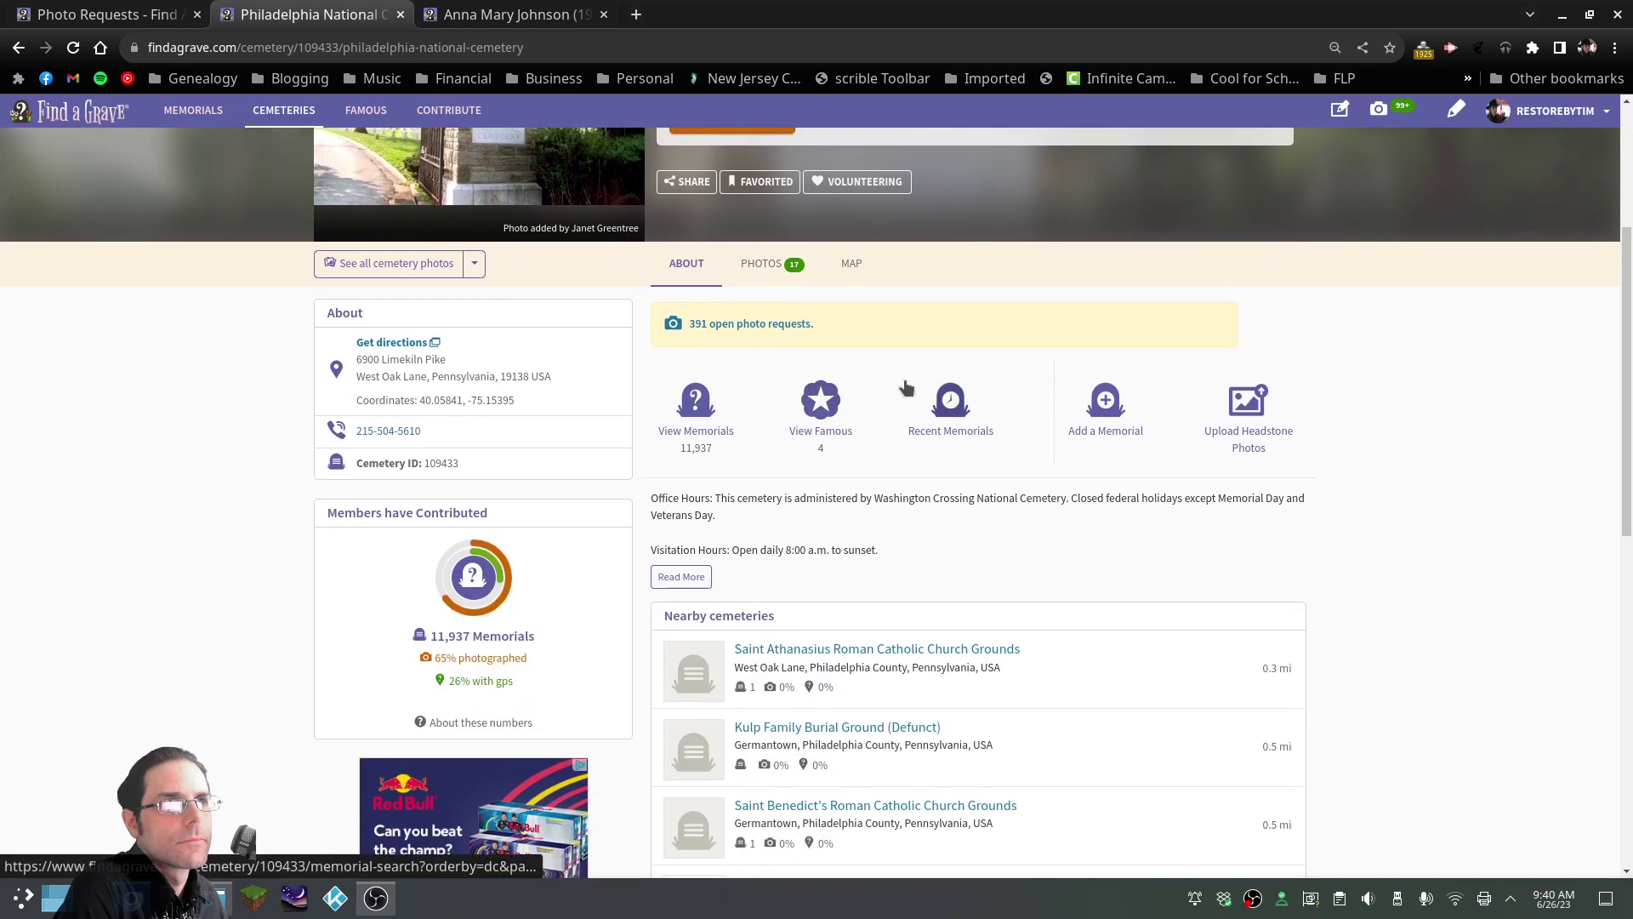
{"action": "scroll", "coordinate": [919, 393], "scroll_direction": "up", "scroll_amount": 2}
{"action": "left_click", "coordinate": [747, 528]}
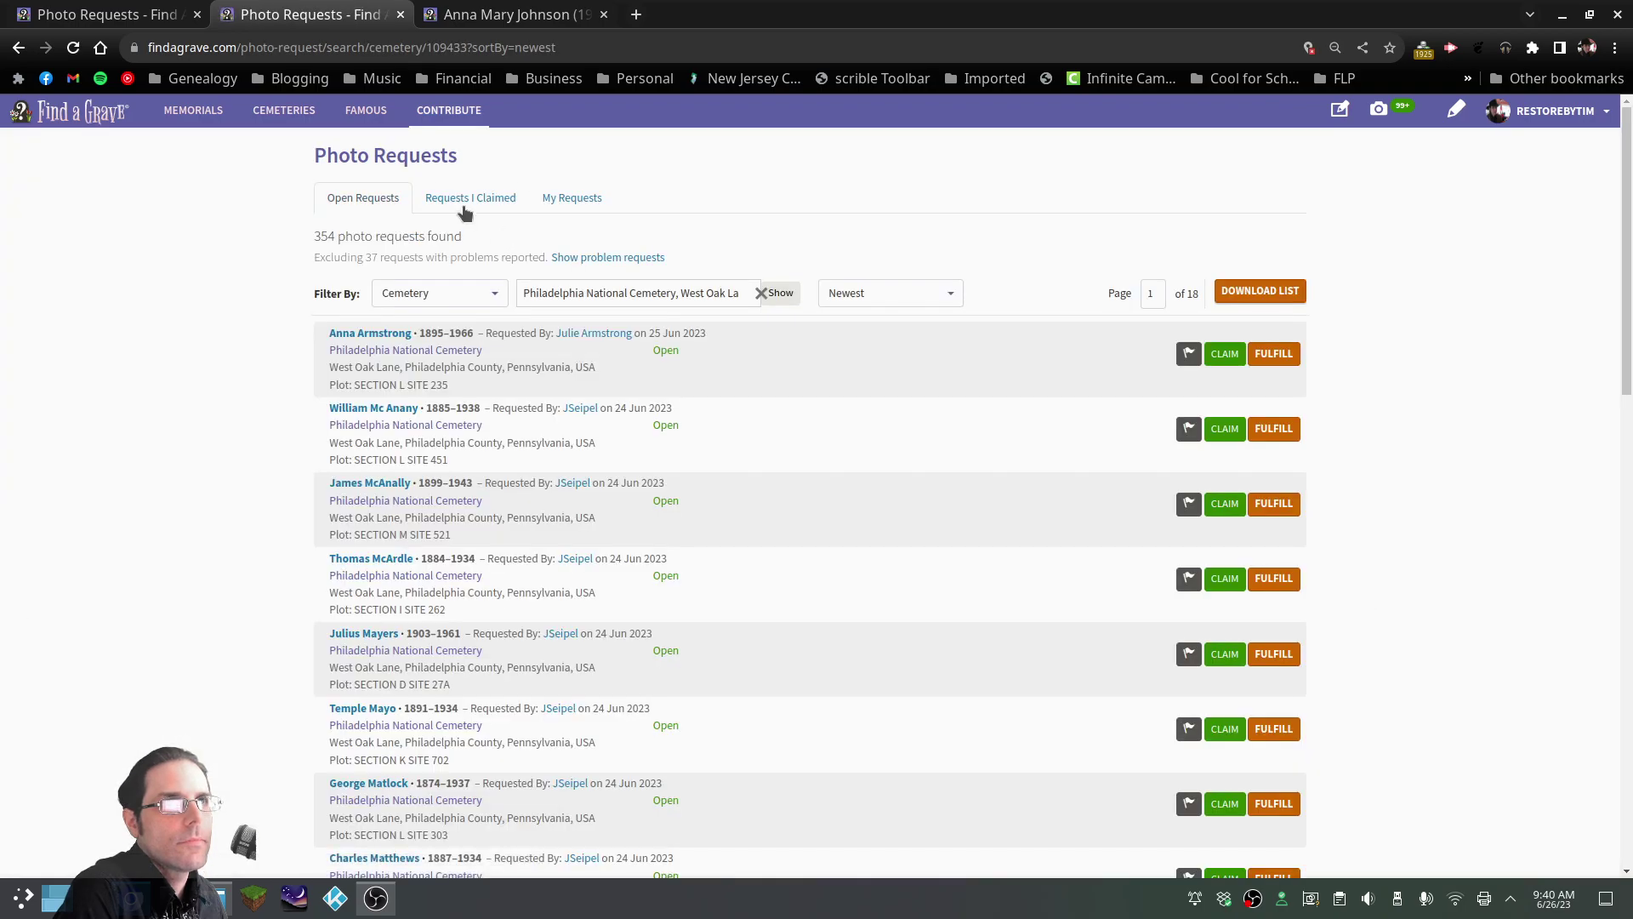
Check the Requests I Claimed list, then return to the cemetery's open photo requests
{"action": "left_click", "coordinate": [464, 213]}
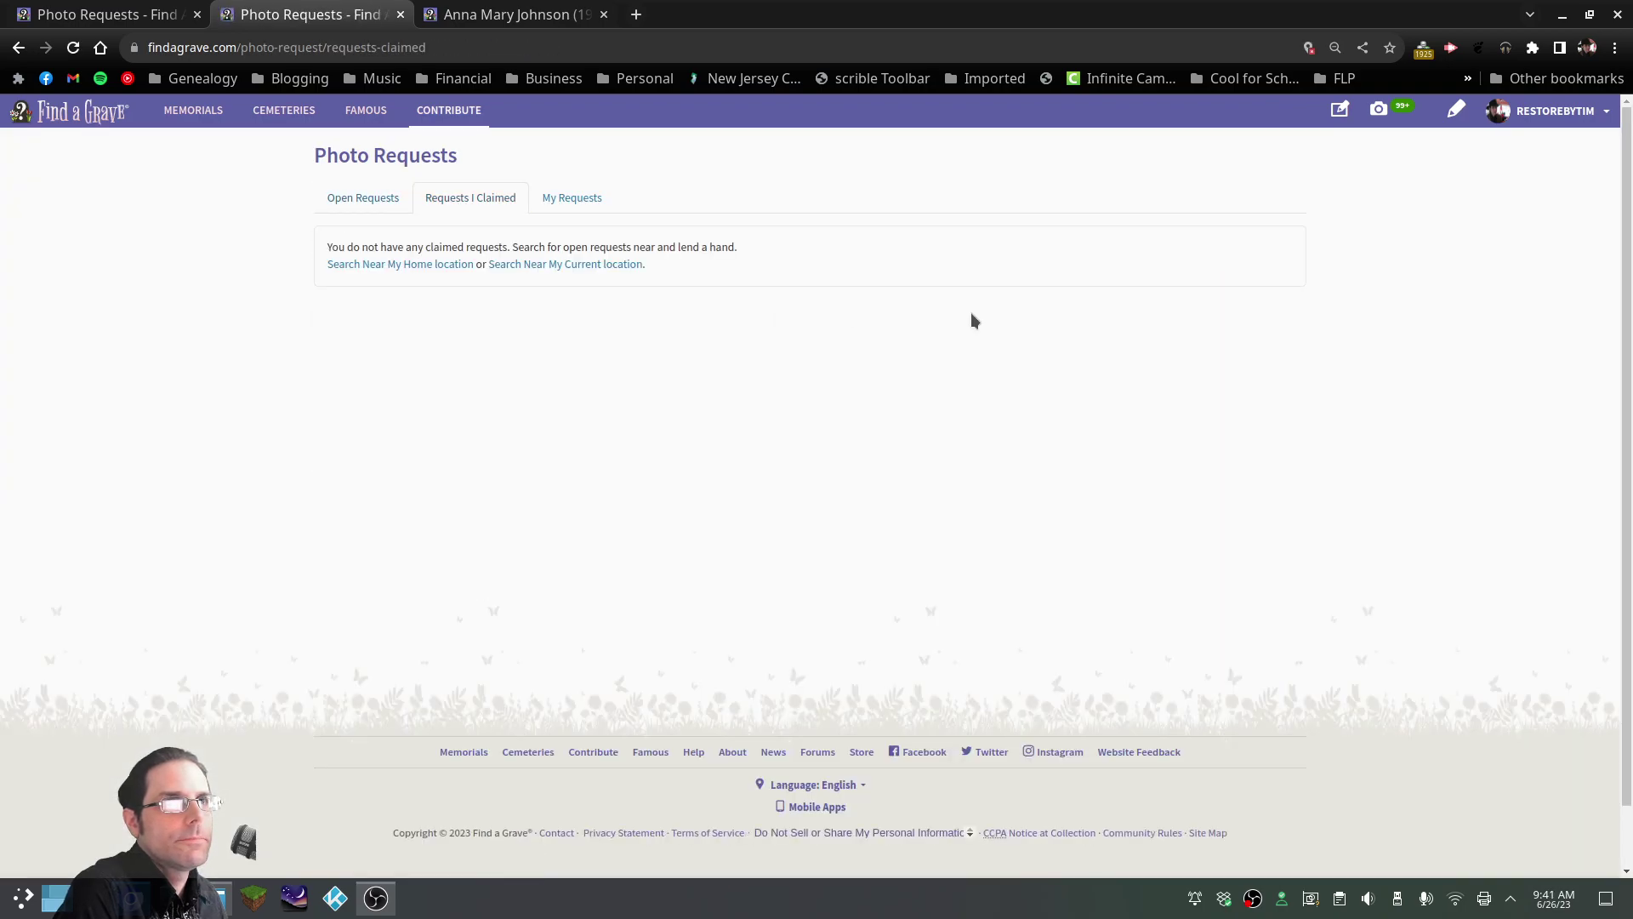
{"action": "left_click", "coordinate": [369, 199]}
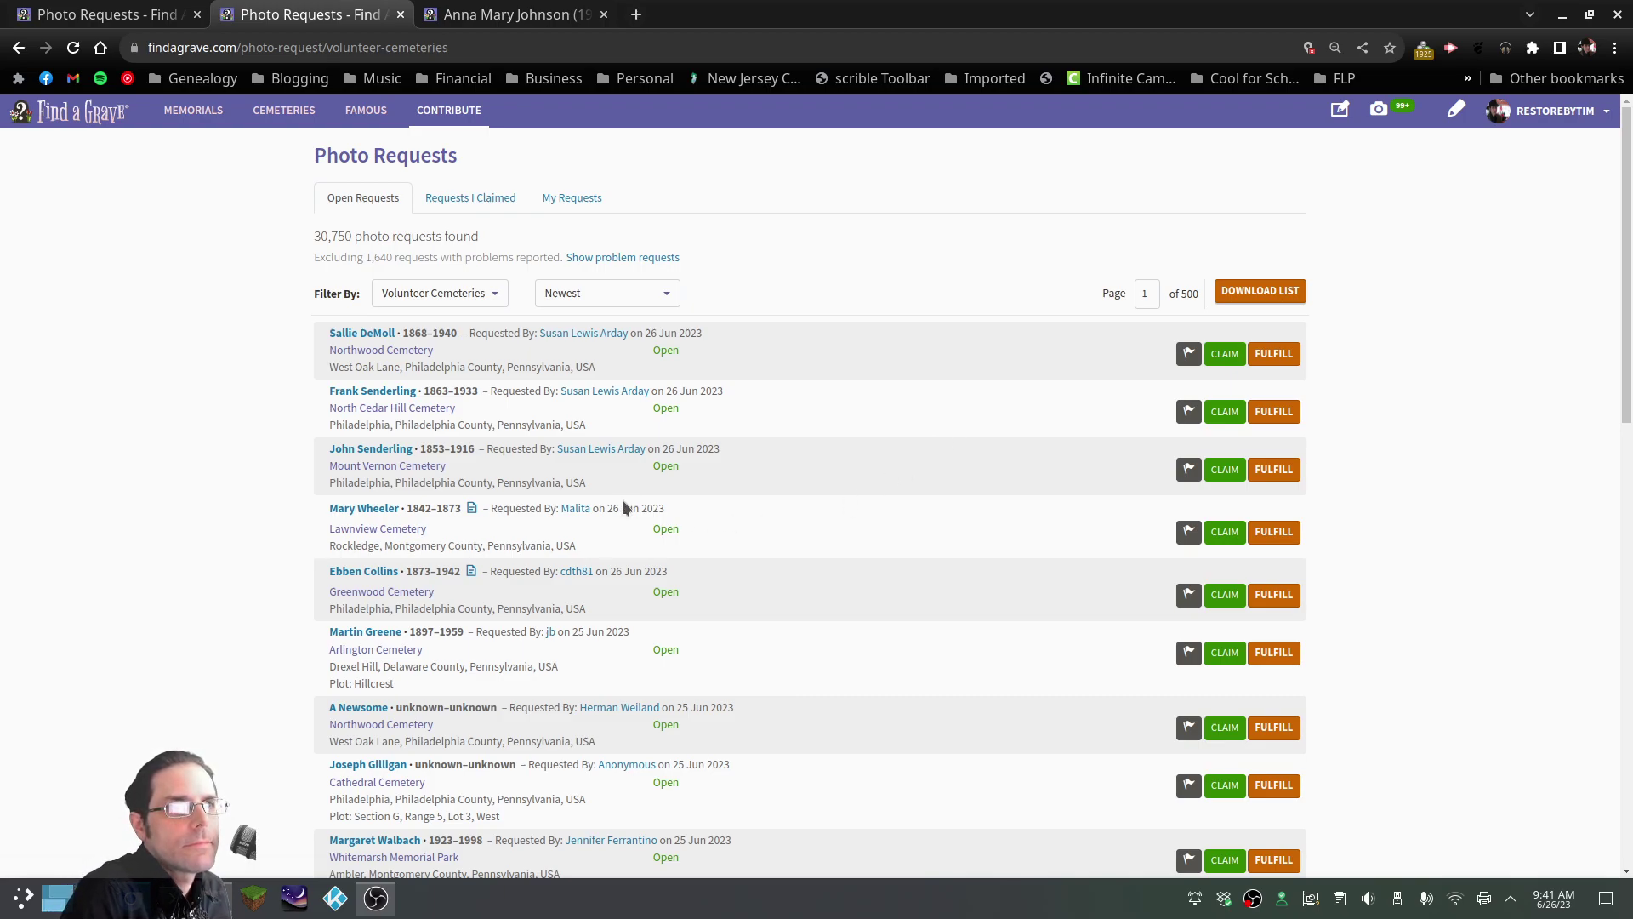
{"action": "left_click", "coordinate": [490, 209]}
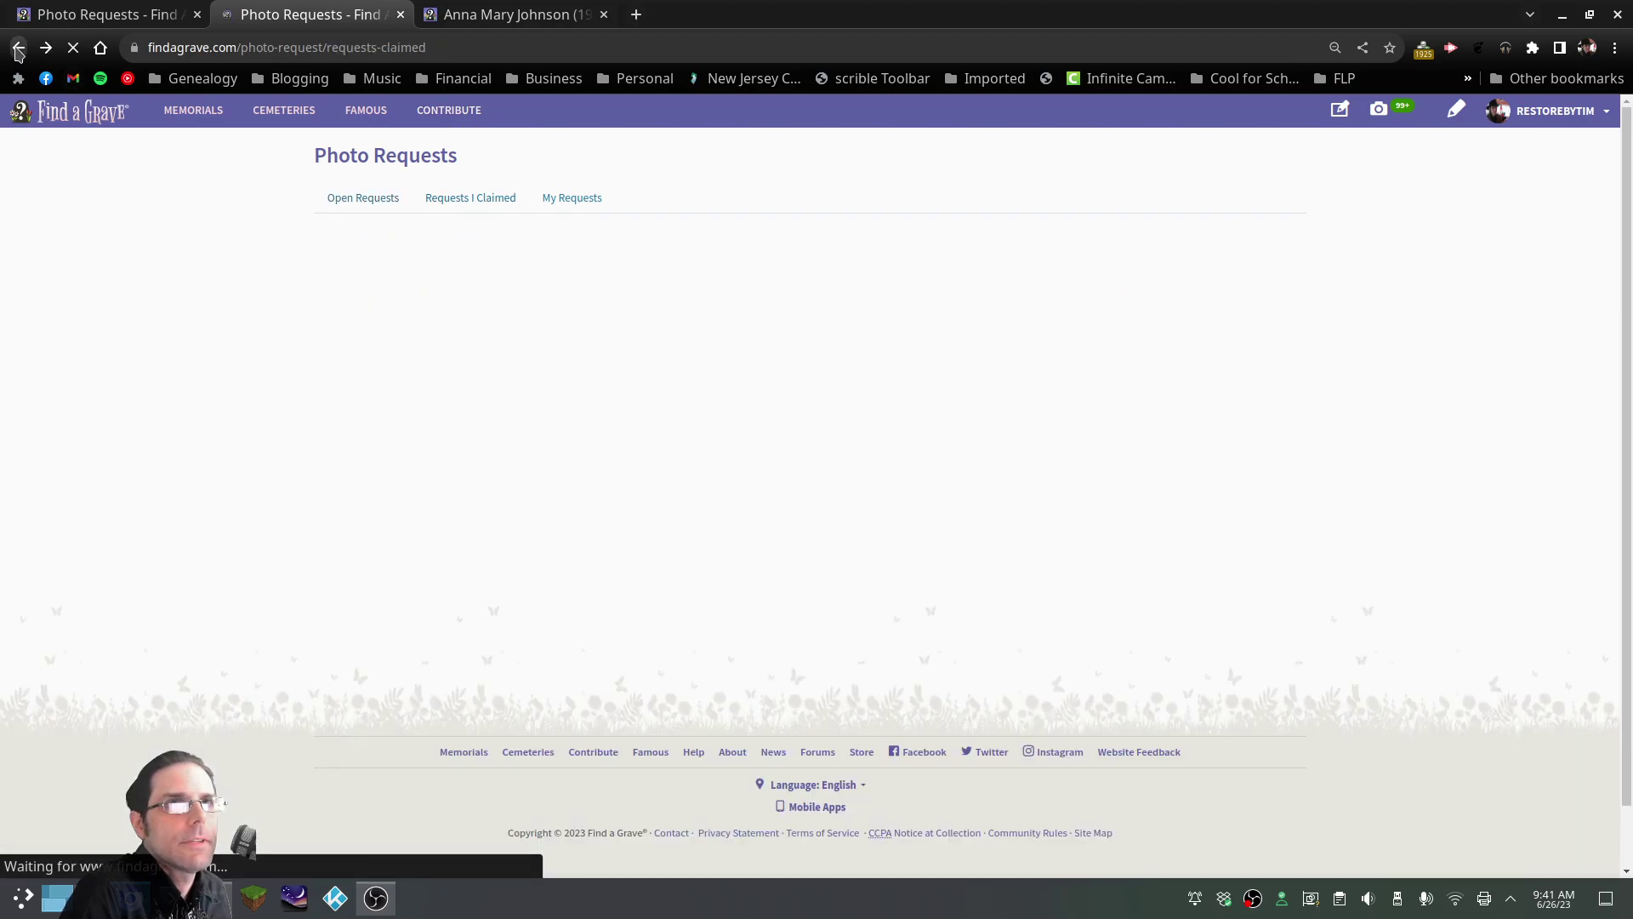
{"action": "left_click", "coordinate": [18, 49]}
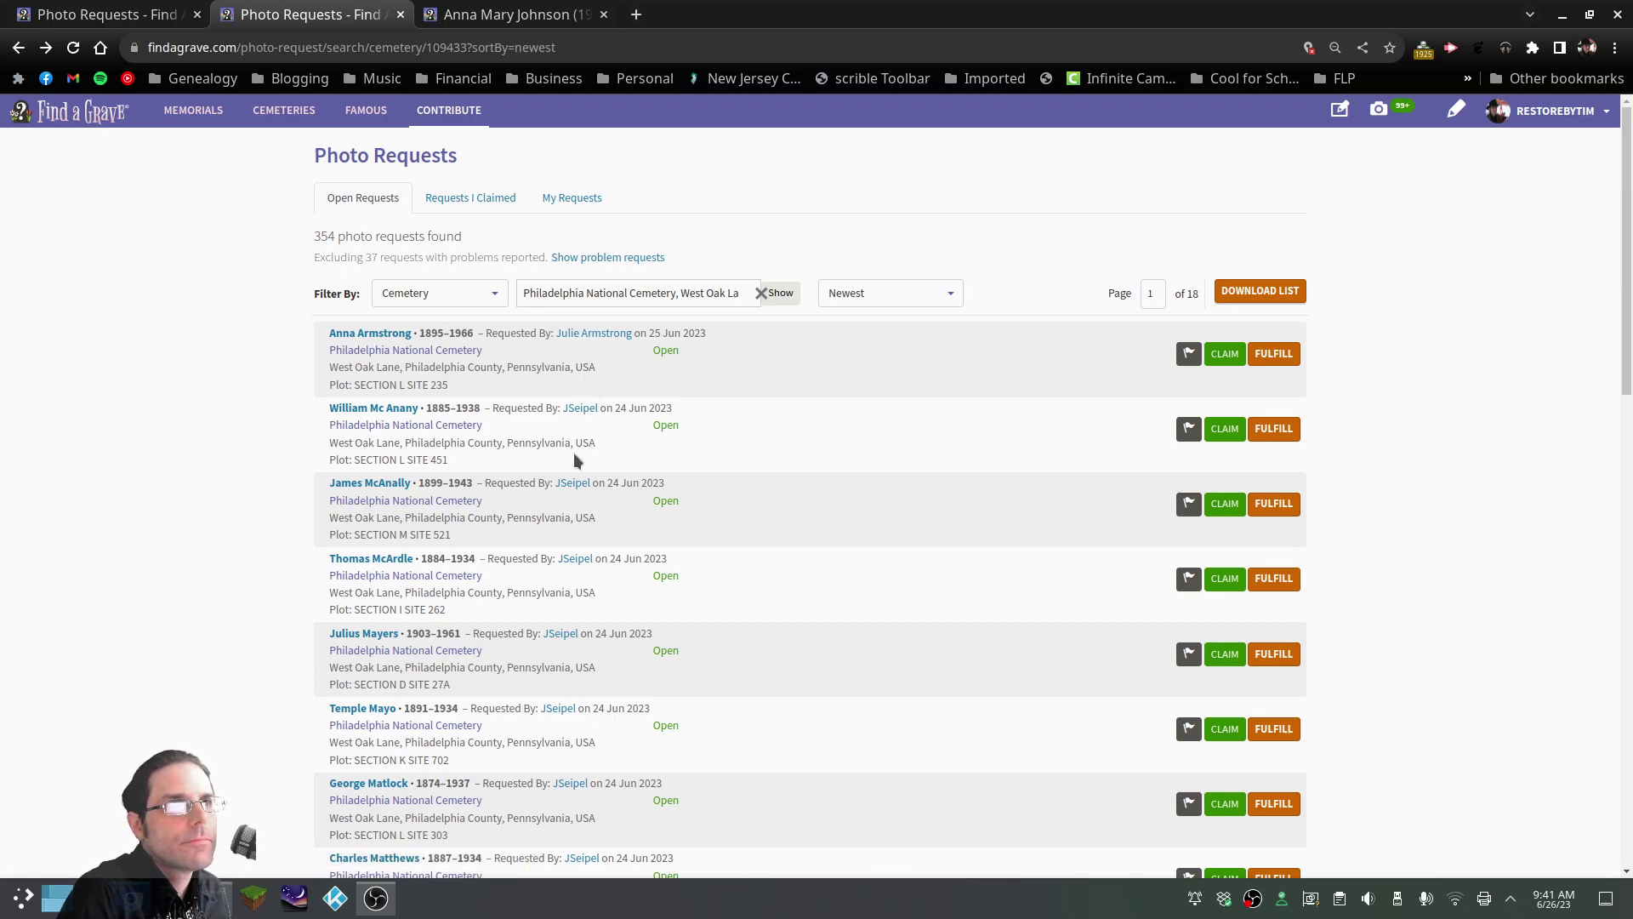
Open a requester's member profile in a new tab from further down the request list
{"action": "scroll", "coordinate": [574, 460], "scroll_direction": "down", "scroll_amount": 7}
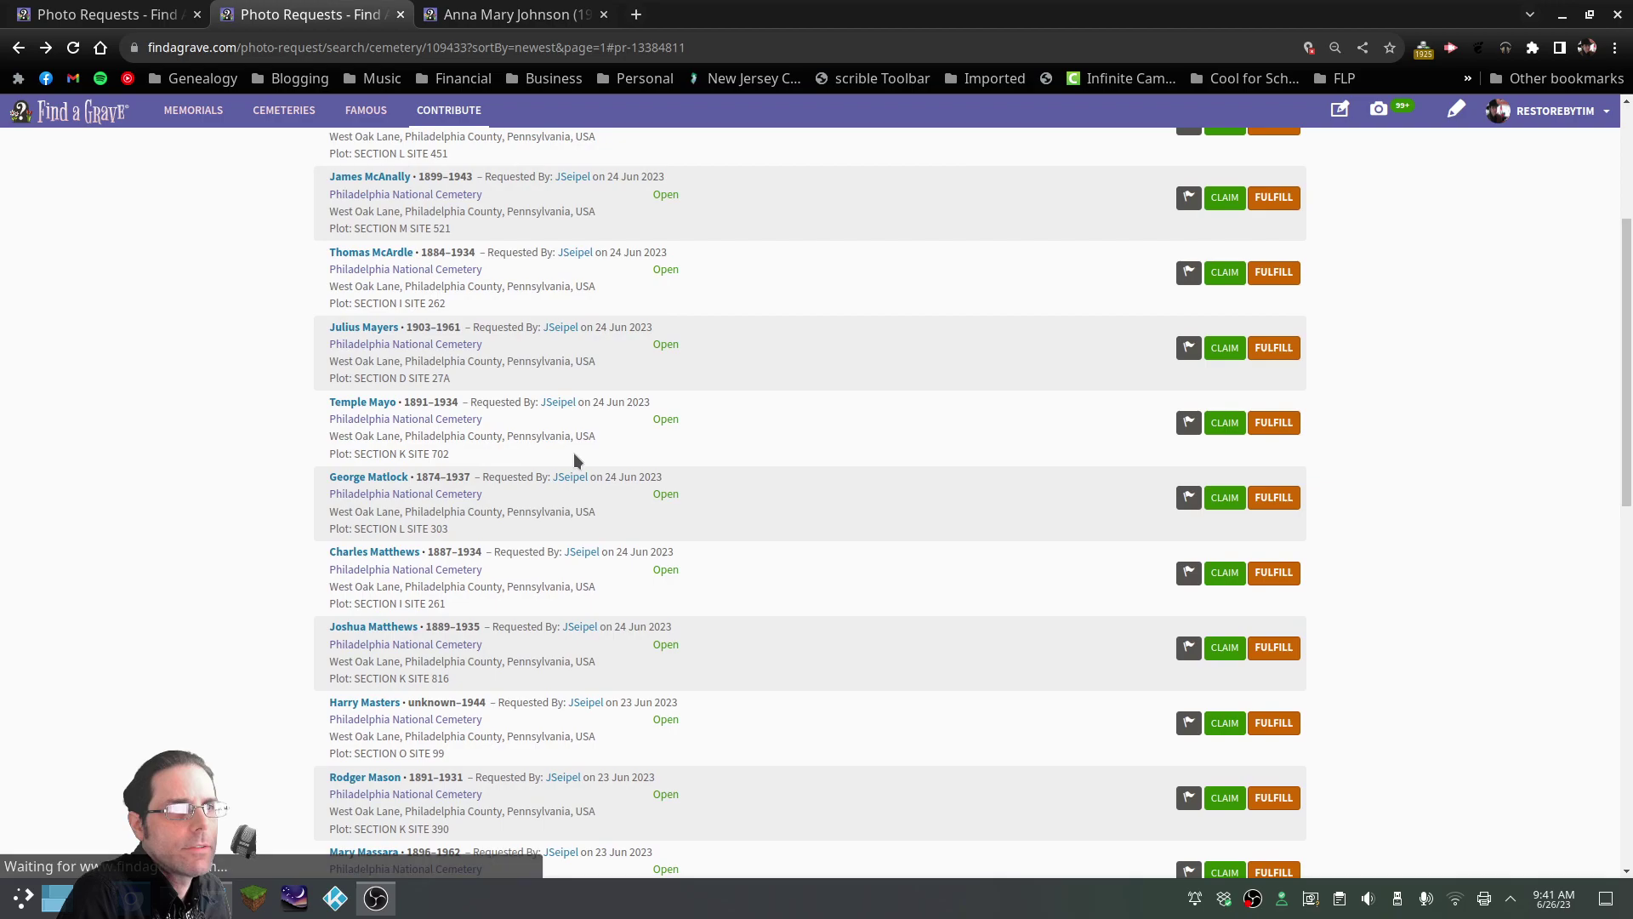
{"action": "scroll", "coordinate": [575, 461], "scroll_direction": "down", "scroll_amount": 12}
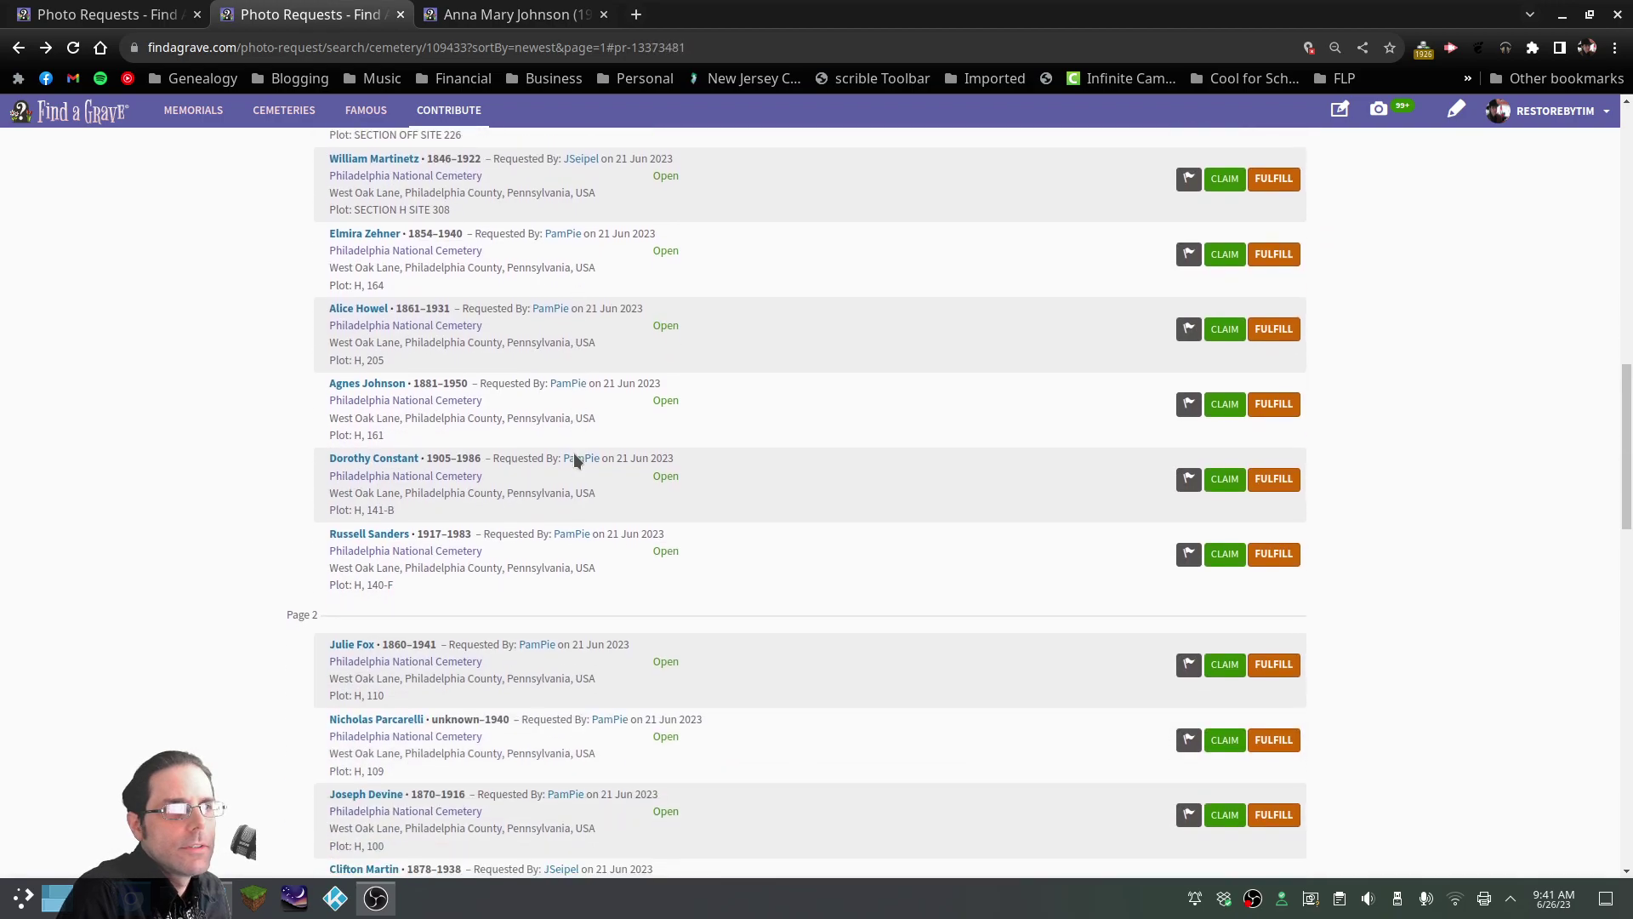
{"action": "scroll", "coordinate": [587, 457], "scroll_direction": "down", "scroll_amount": 4}
{"action": "scroll", "coordinate": [648, 502], "scroll_direction": "down", "scroll_amount": 8}
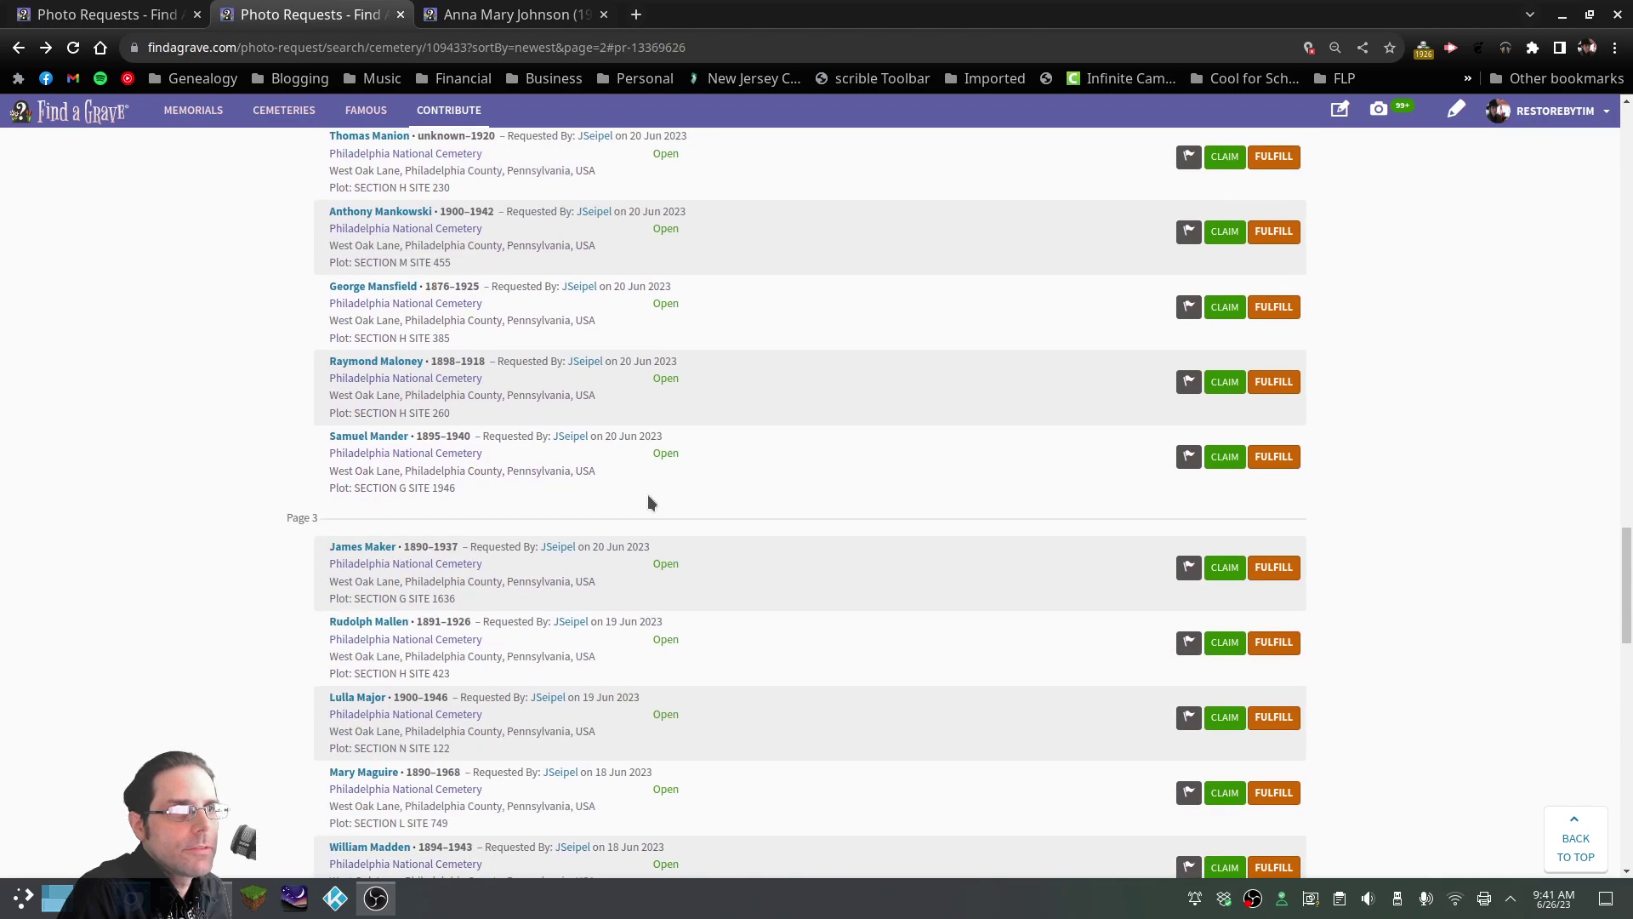
{"action": "scroll", "coordinate": [649, 502], "scroll_direction": "down", "scroll_amount": 3}
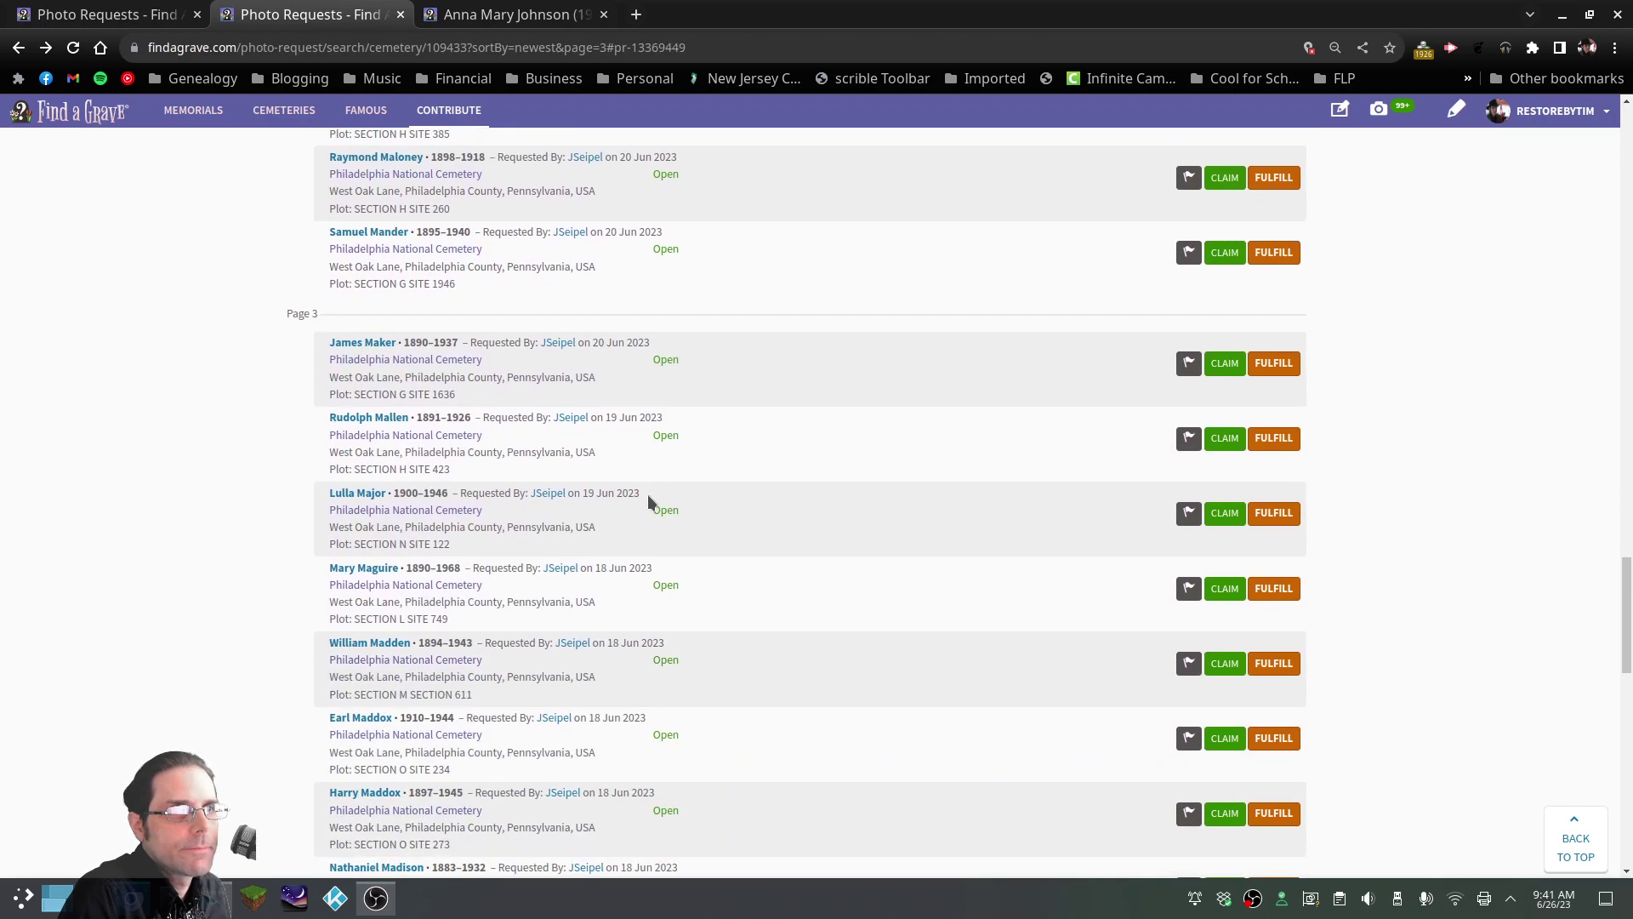
{"action": "scroll", "coordinate": [648, 502], "scroll_direction": "down", "scroll_amount": 2}
{"action": "scroll", "coordinate": [648, 502], "scroll_direction": "down", "scroll_amount": 5}
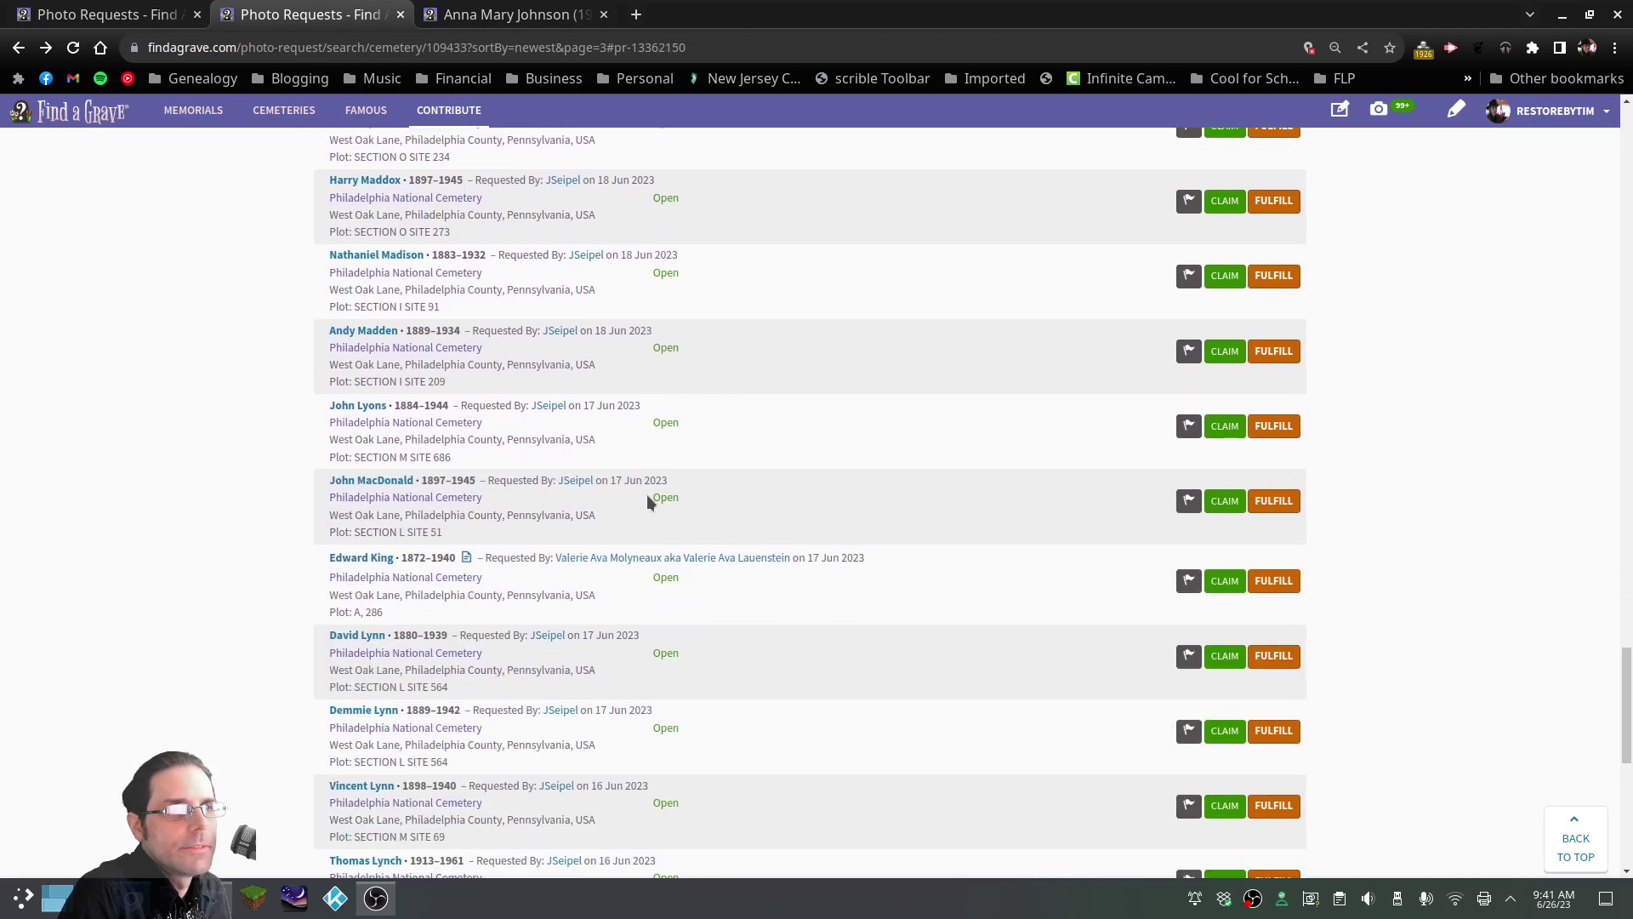
{"action": "left_click", "coordinate": [559, 711]}
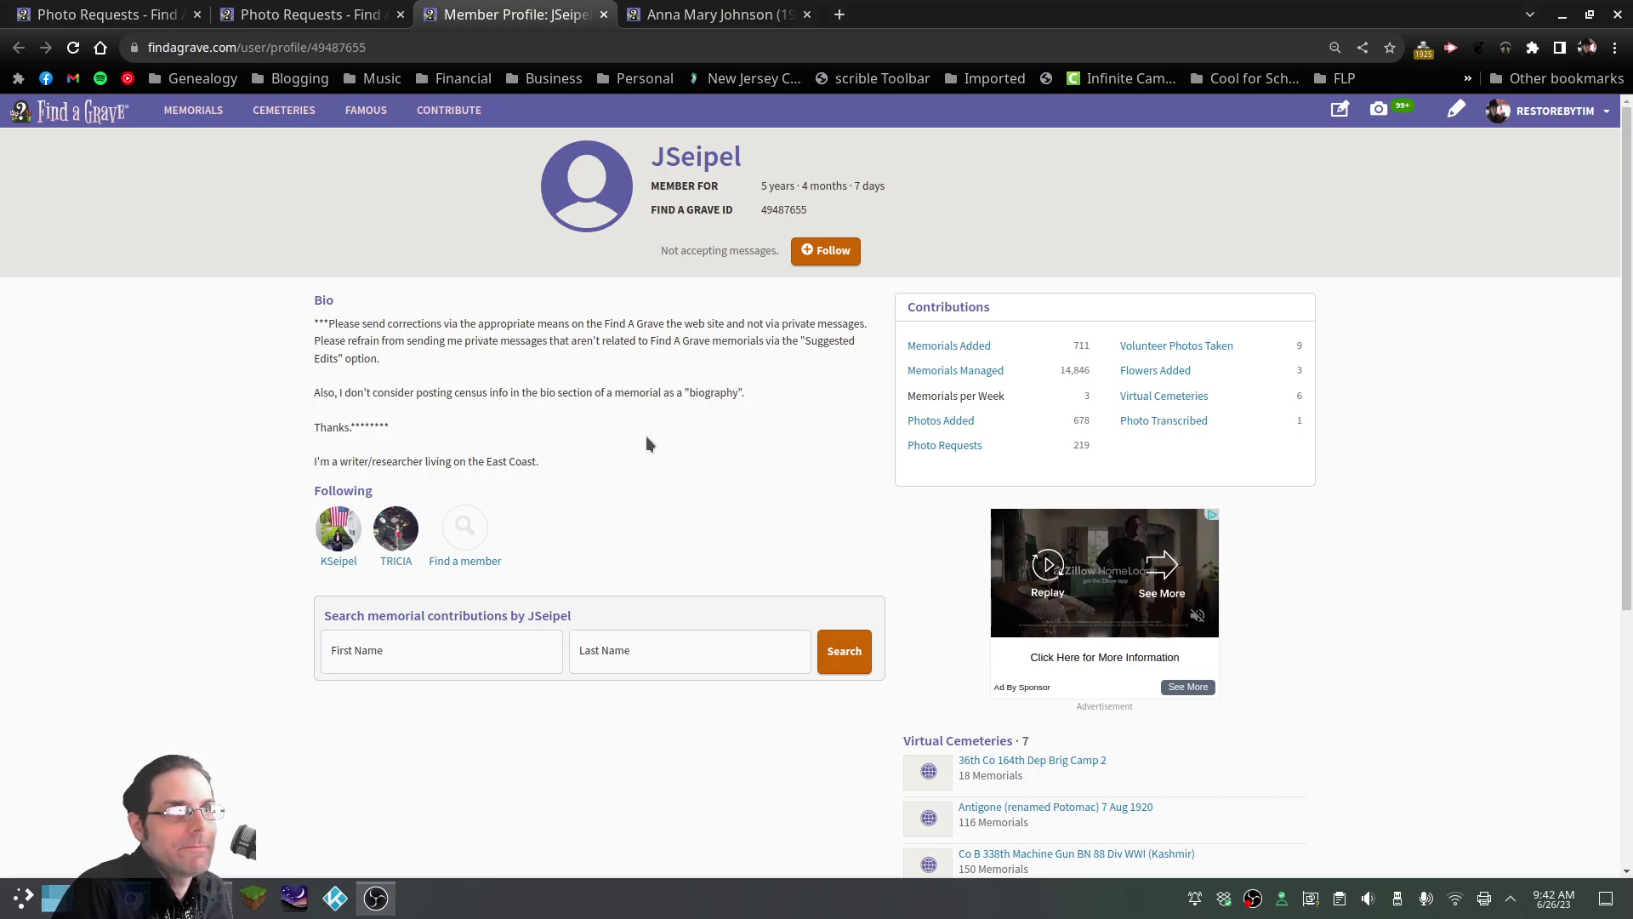
{"action": "left_click", "coordinate": [1562, 117]}
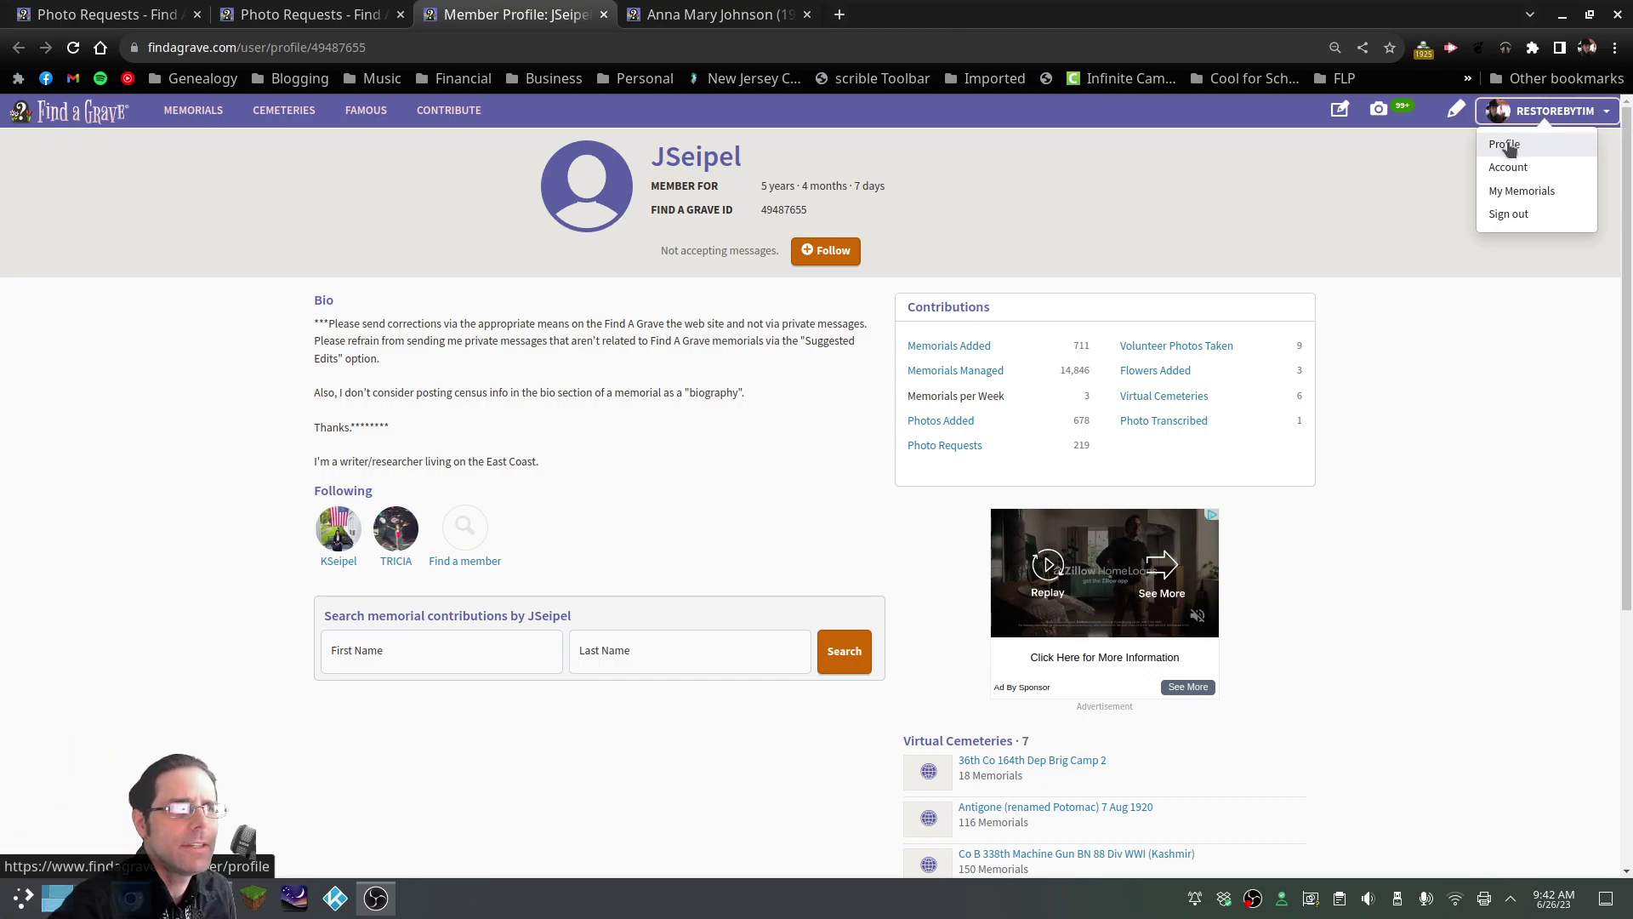
{"action": "left_click", "coordinate": [1506, 146]}
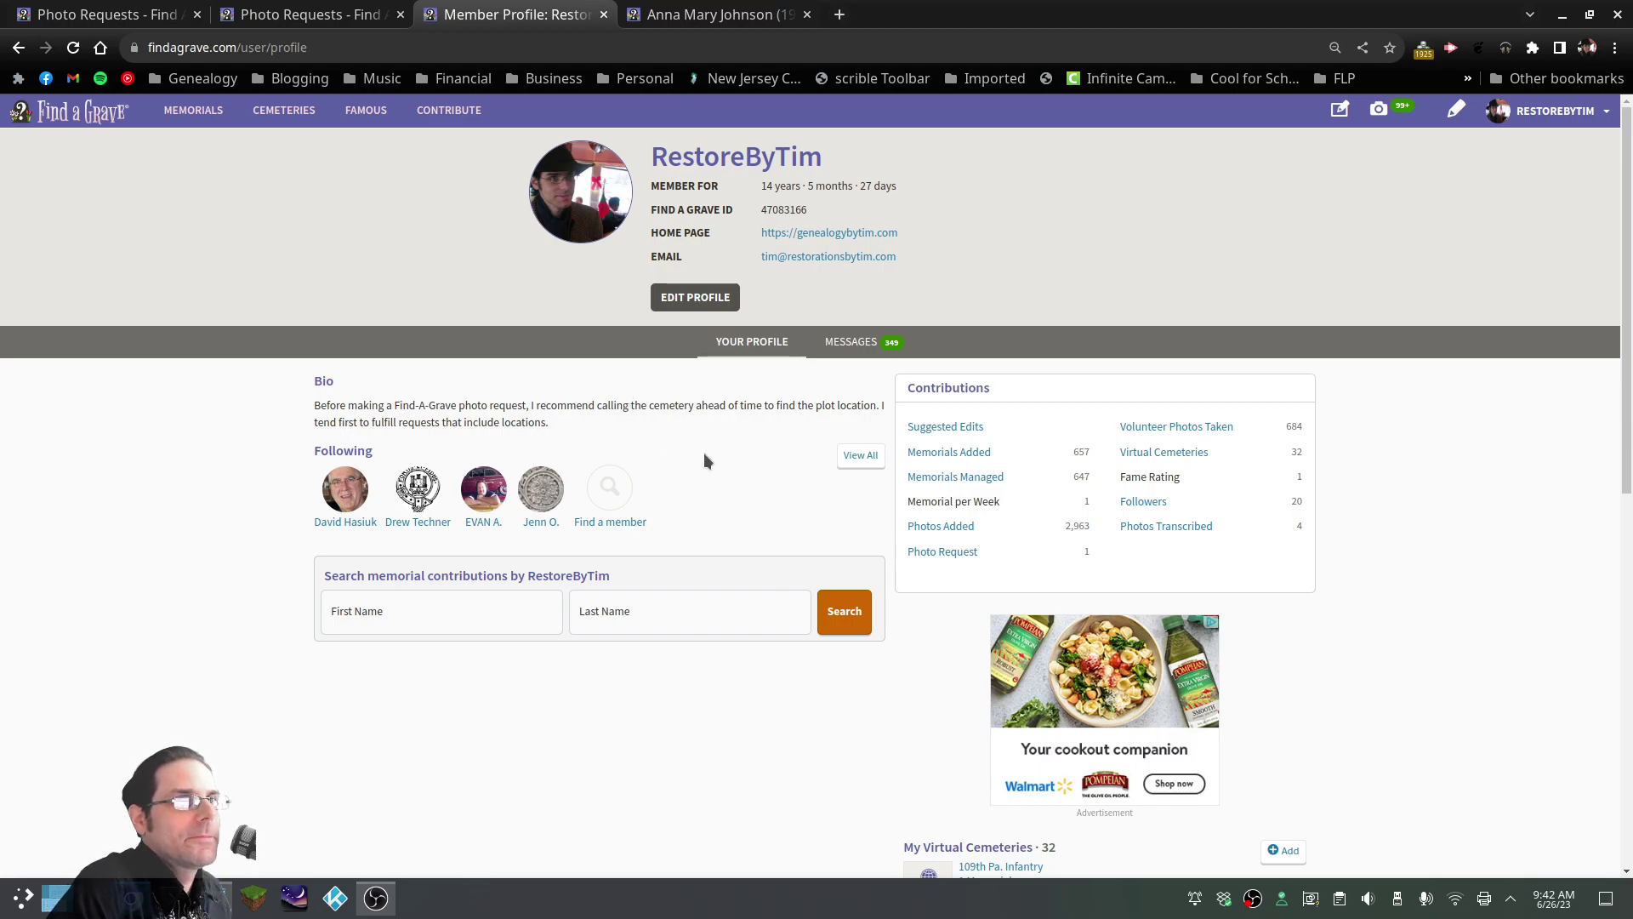
{"action": "left_click", "coordinate": [853, 342]}
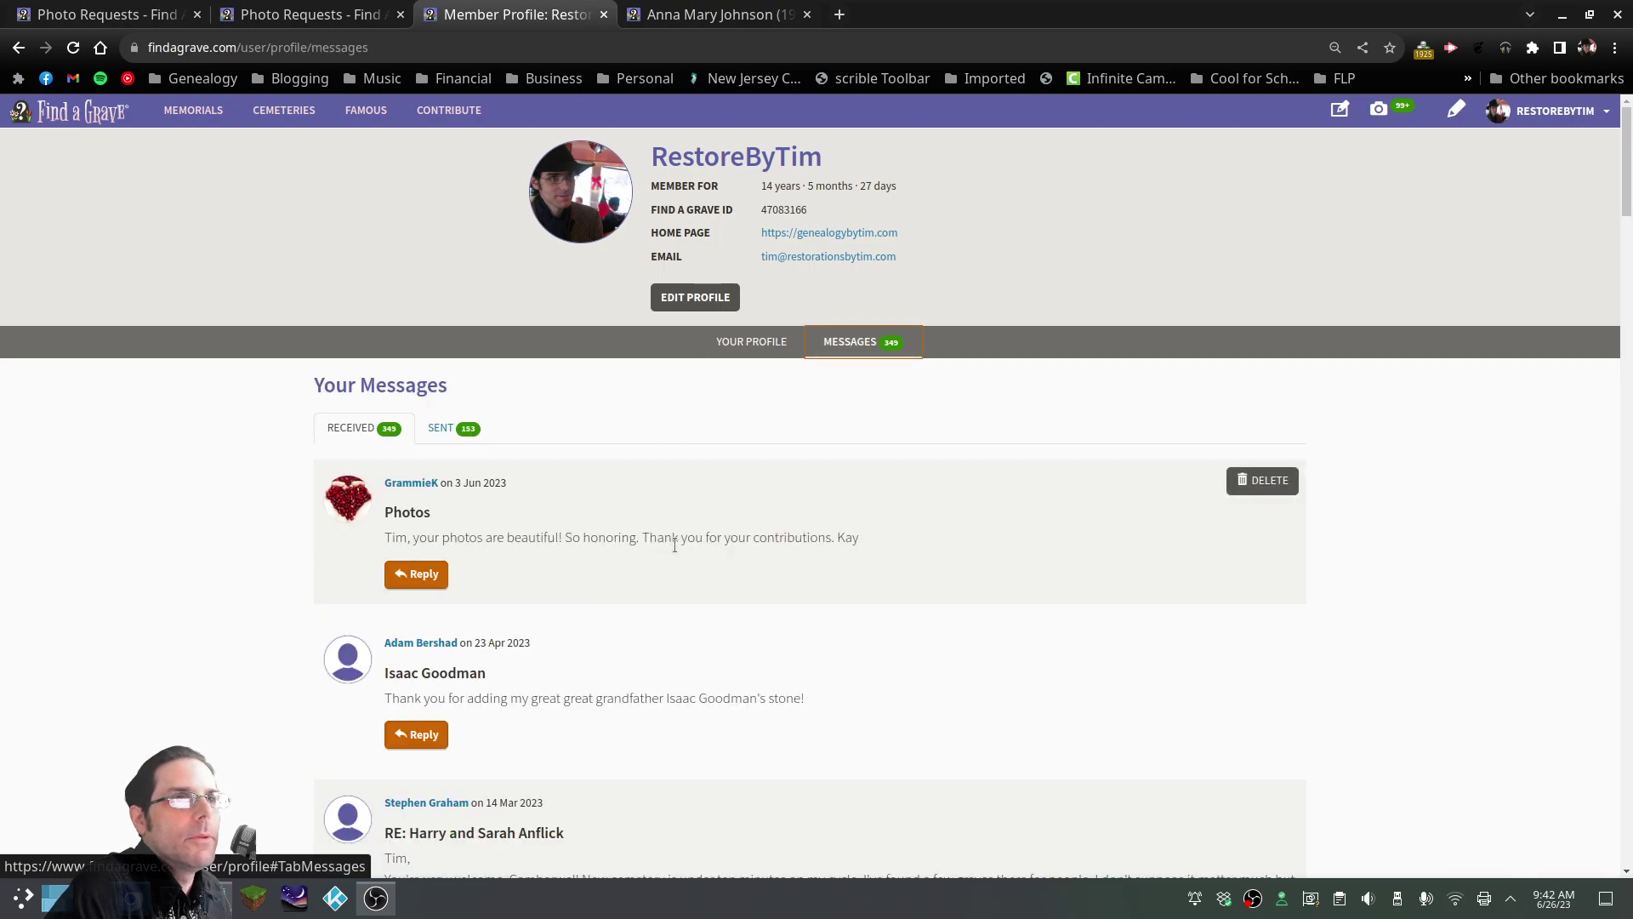
{"action": "scroll", "coordinate": [574, 569], "scroll_direction": "down", "scroll_amount": 3}
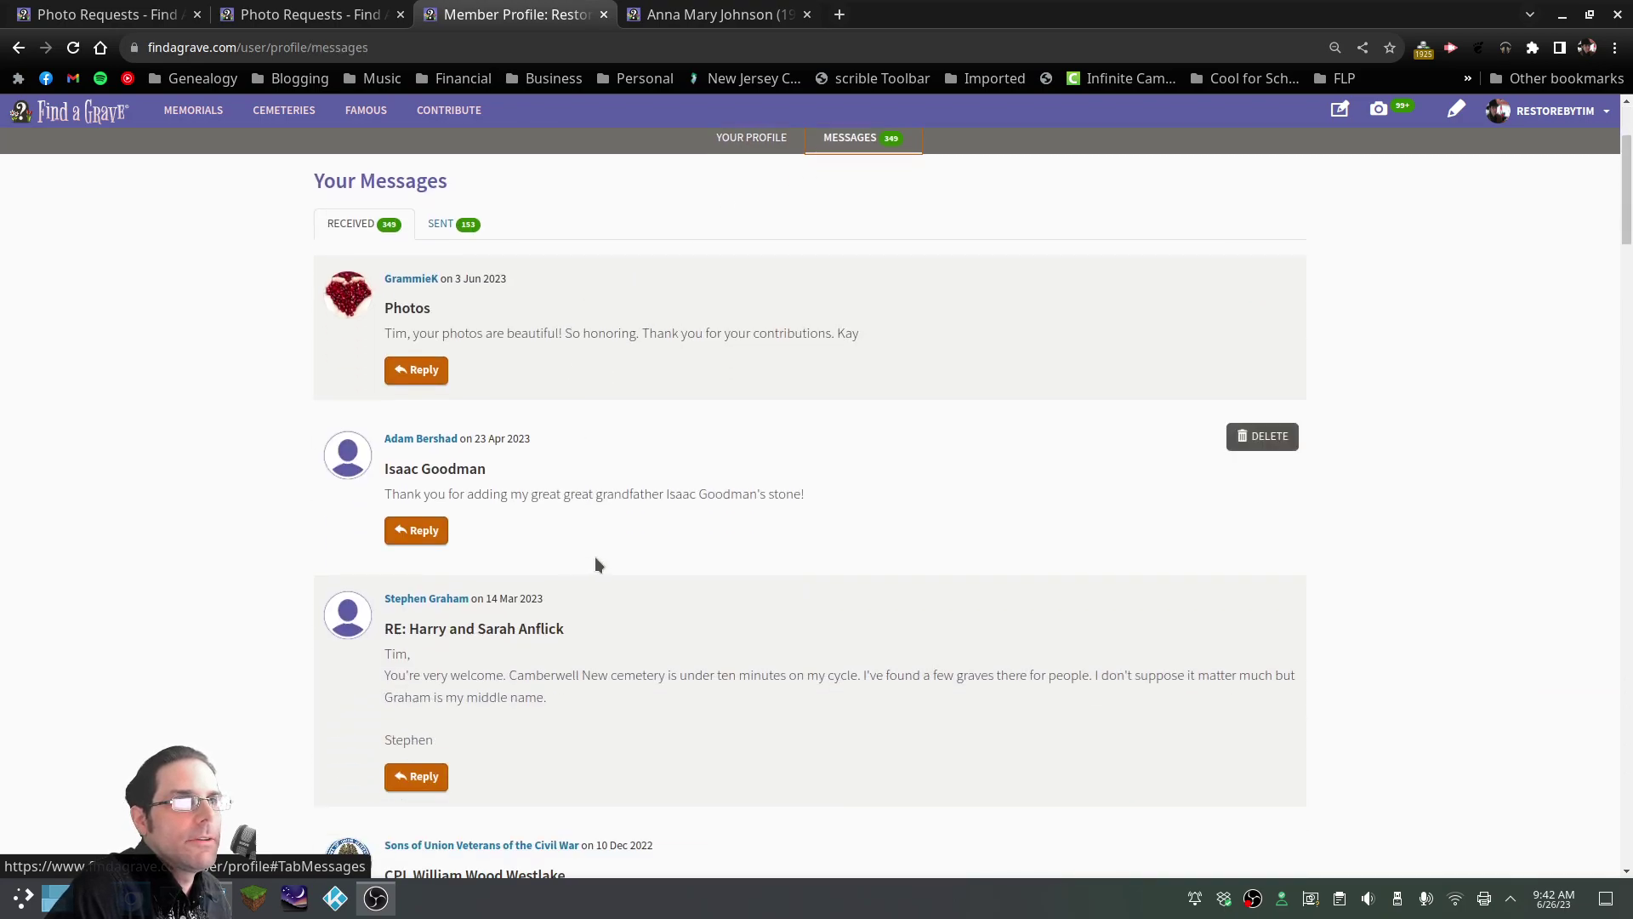
{"action": "scroll", "coordinate": [597, 564], "scroll_direction": "up", "scroll_amount": 3}
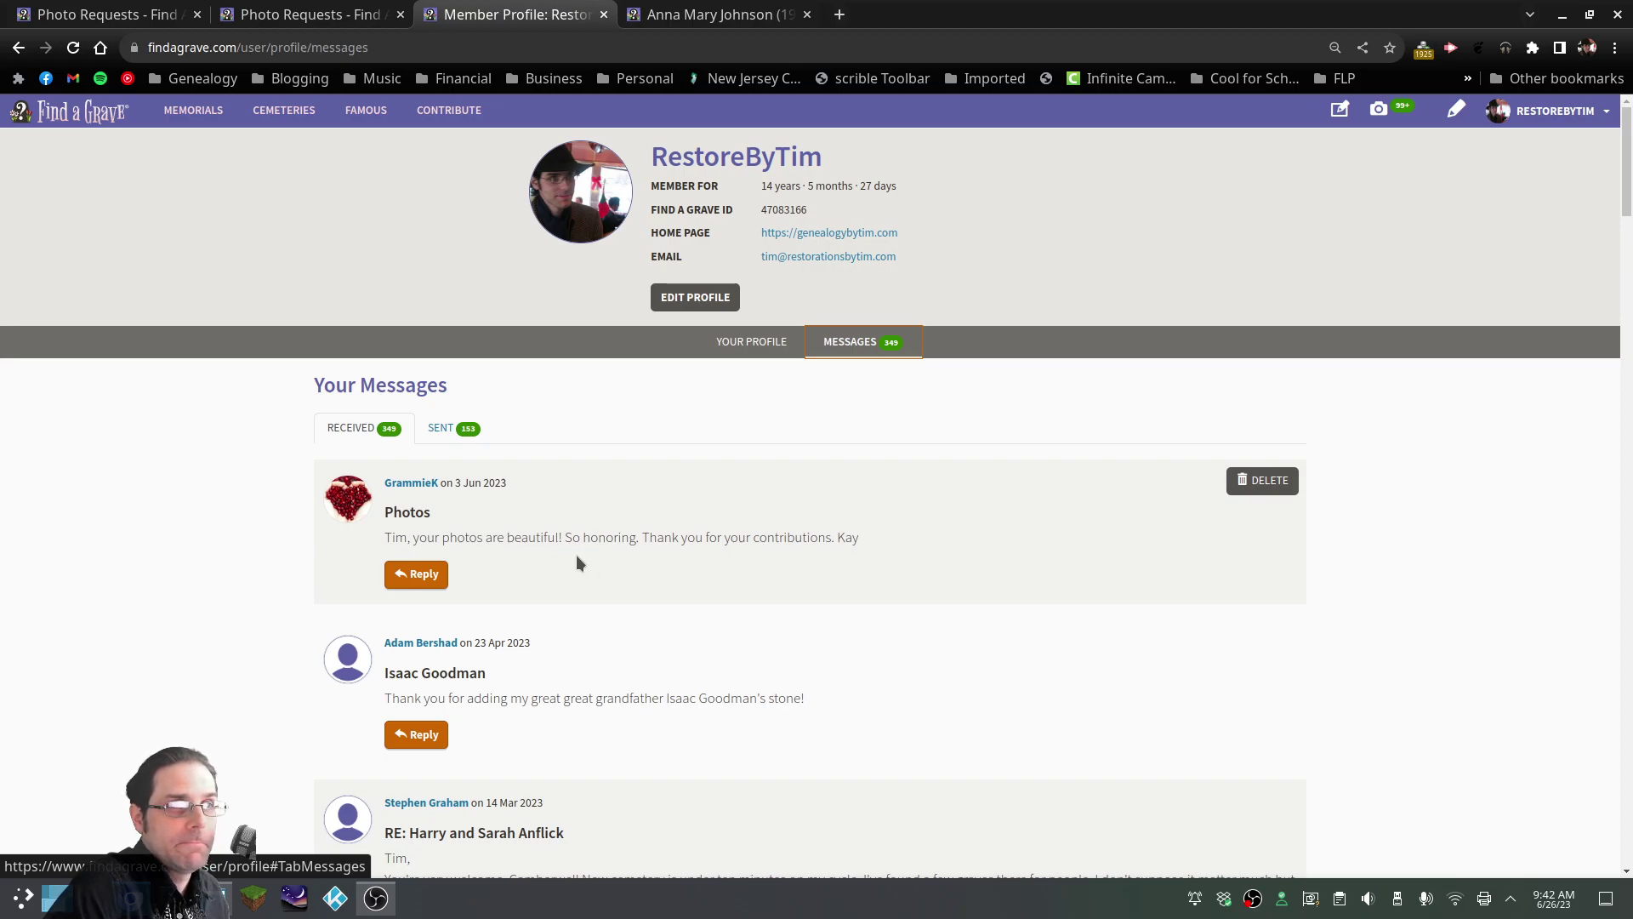
{"action": "left_click", "coordinate": [678, 19]}
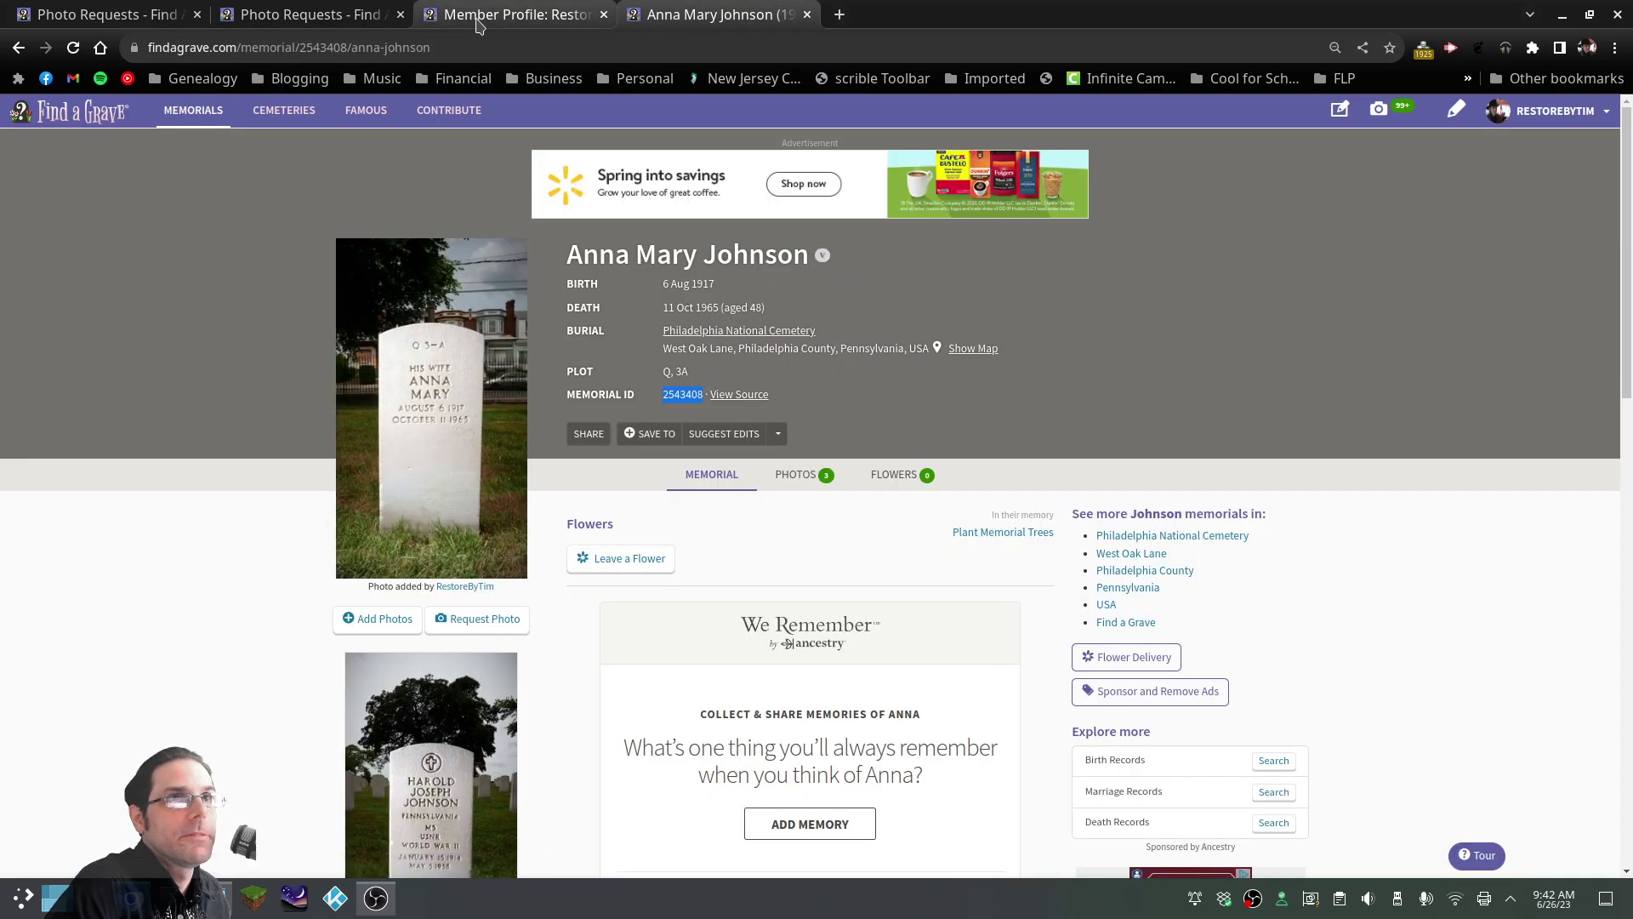
Back on the Philadelphia National Cemetery photo requests, open another requester's profile in a new tab
{"action": "left_click", "coordinate": [510, 14]}
{"action": "left_click", "coordinate": [256, 15]}
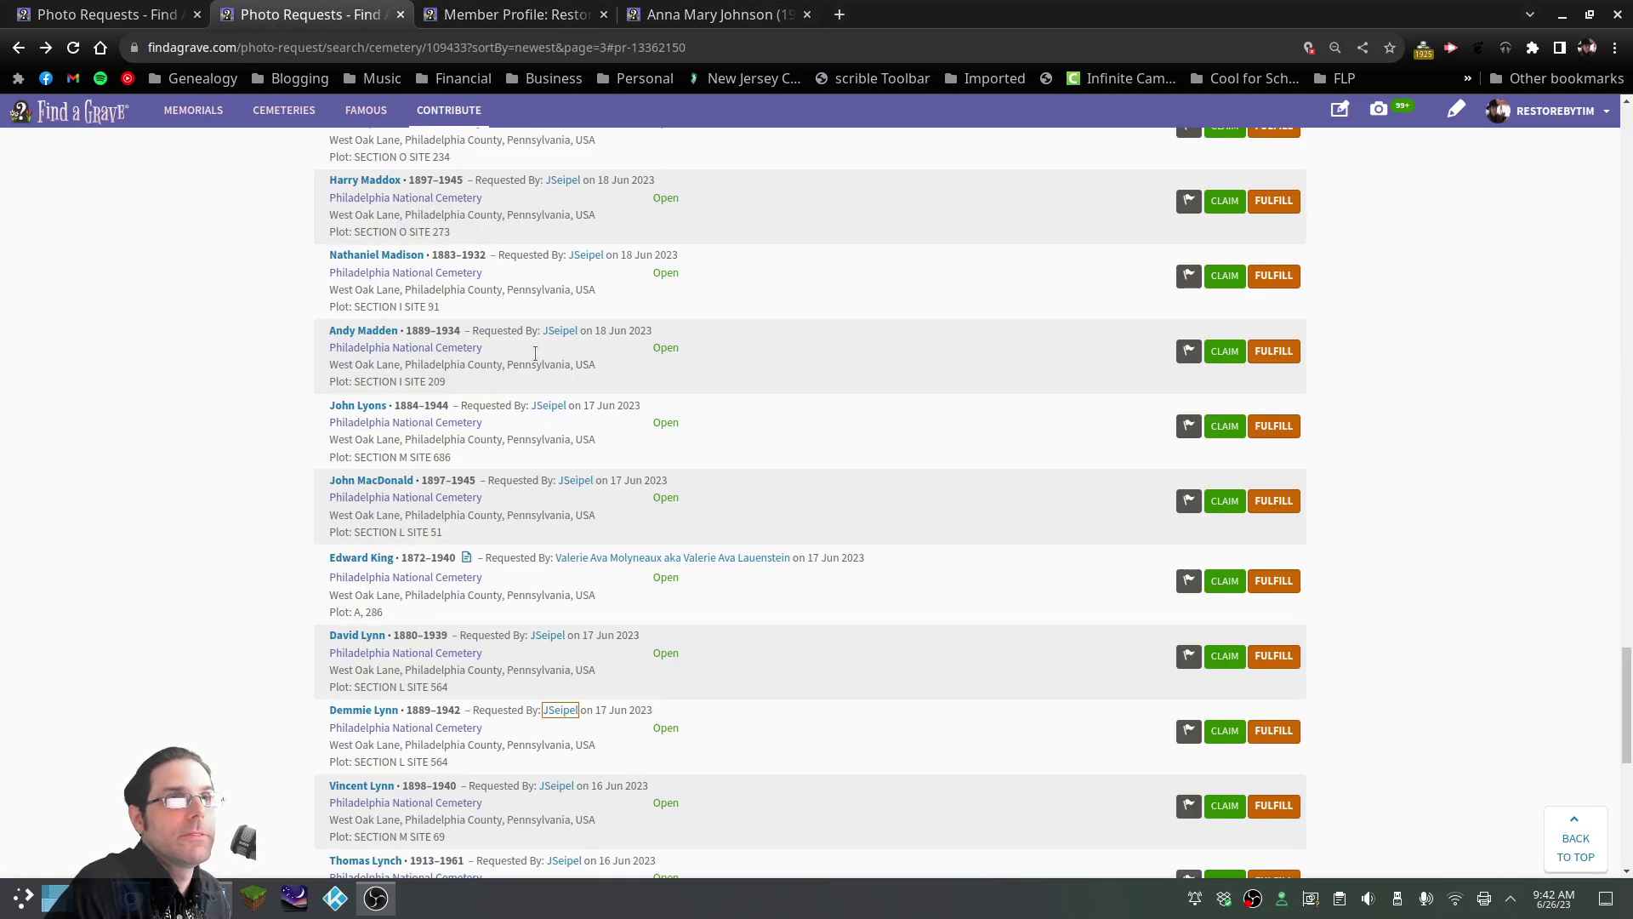
{"action": "scroll", "coordinate": [543, 366], "scroll_direction": "up", "scroll_amount": 20}
{"action": "scroll", "coordinate": [539, 323], "scroll_direction": "up", "scroll_amount": 20}
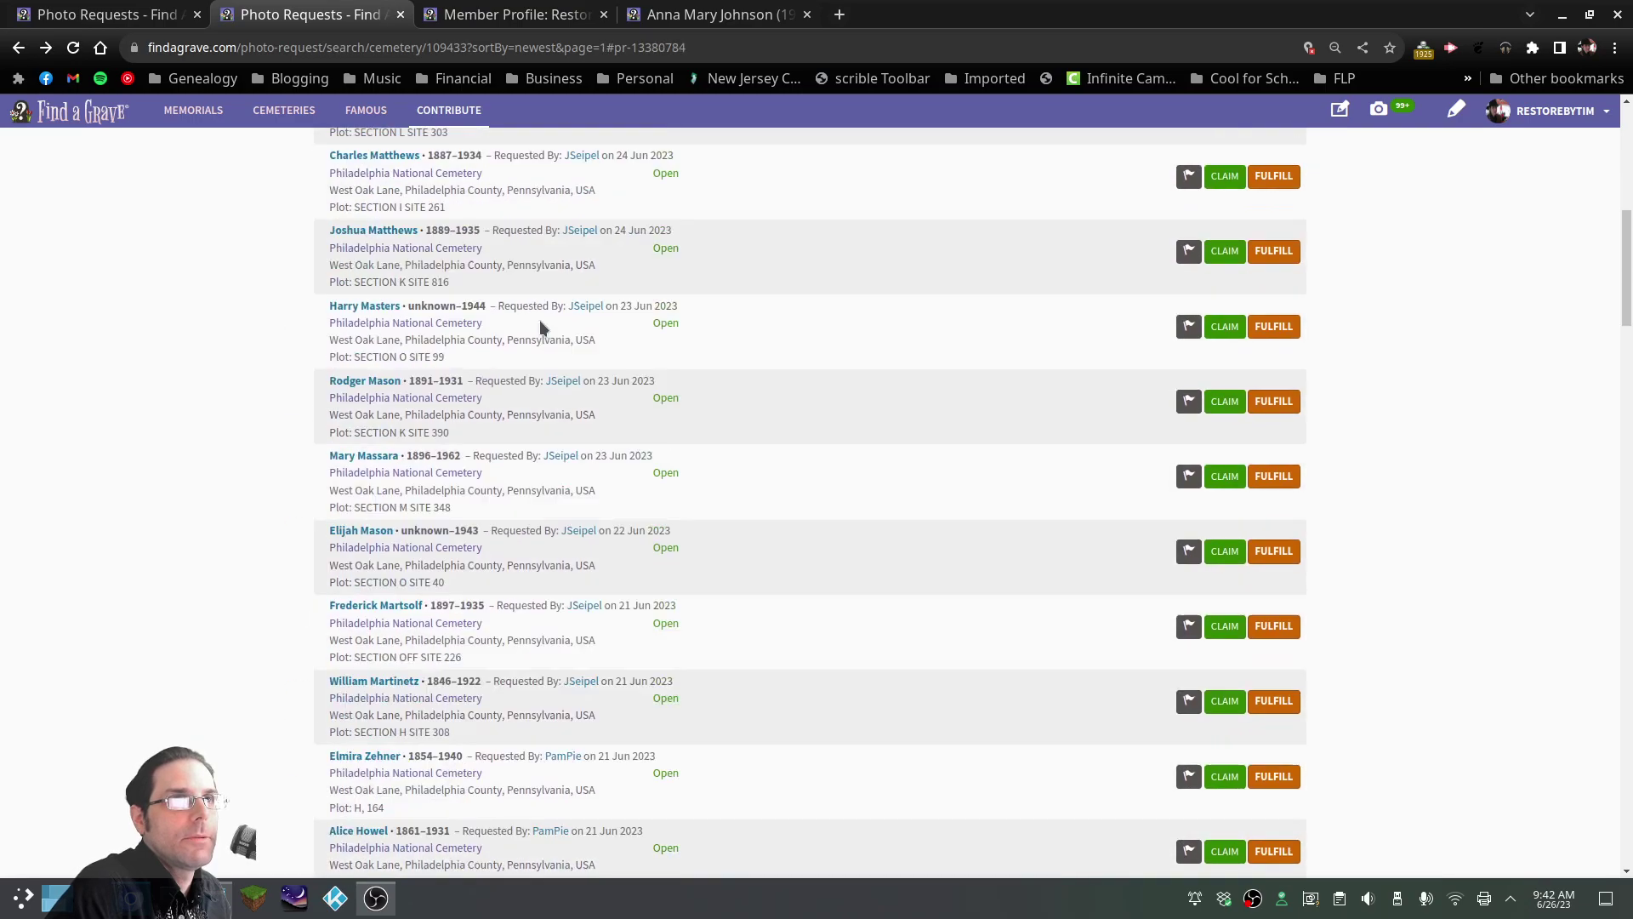
{"action": "scroll", "coordinate": [543, 340], "scroll_direction": "down", "scroll_amount": 8}
{"action": "scroll", "coordinate": [546, 357], "scroll_direction": "down", "scroll_amount": 20}
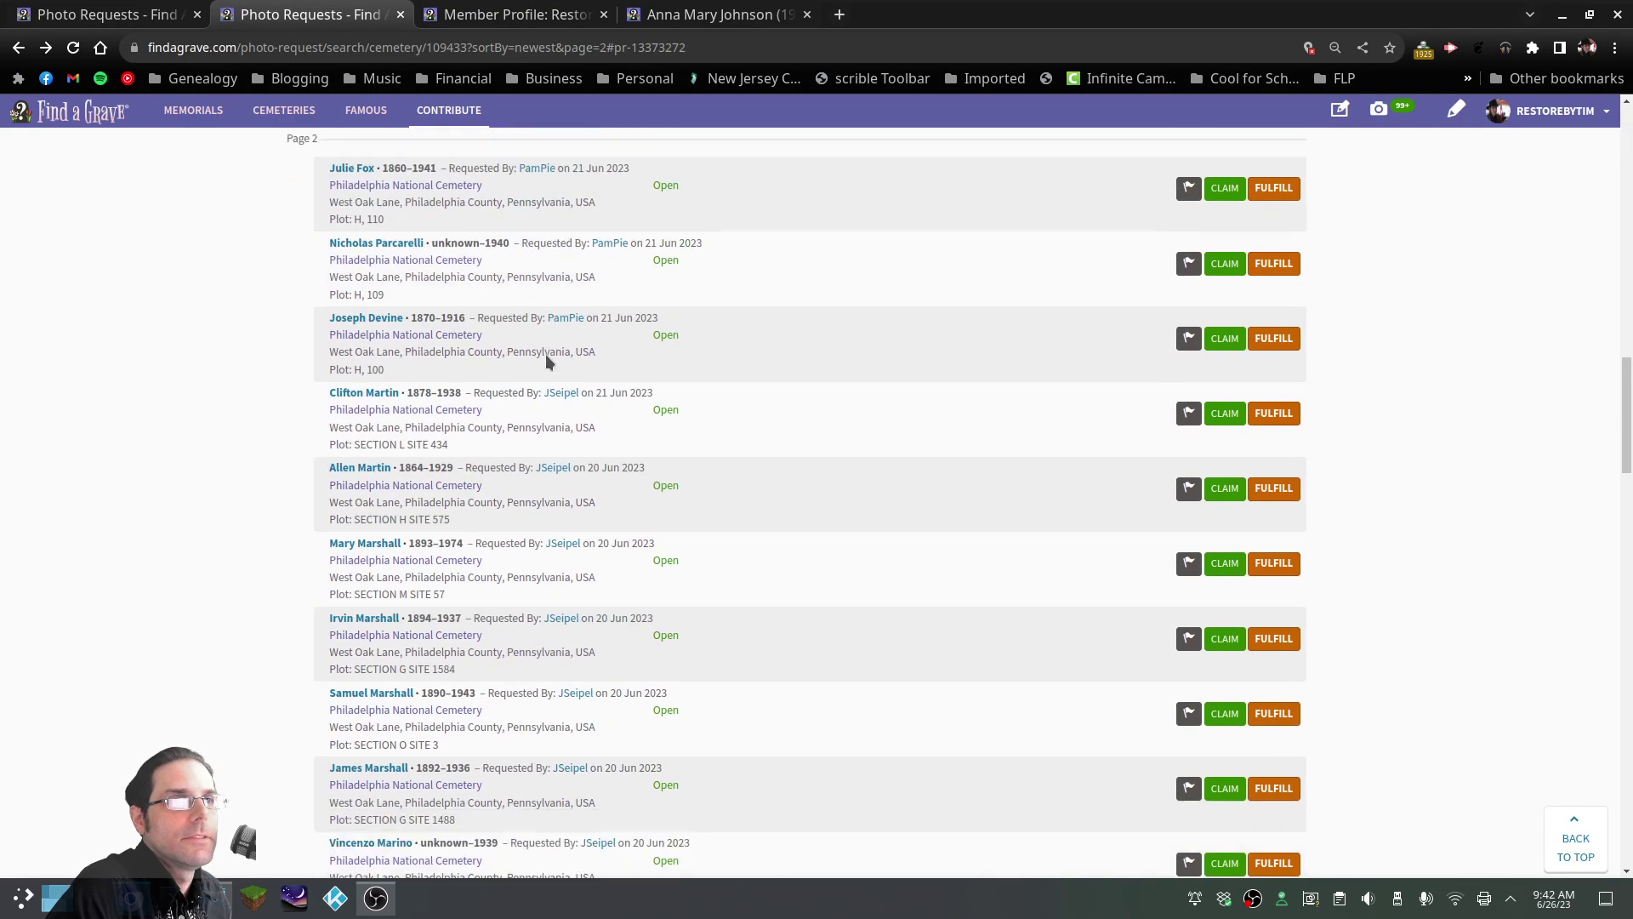
{"action": "scroll", "coordinate": [547, 362], "scroll_direction": "down", "scroll_amount": 15}
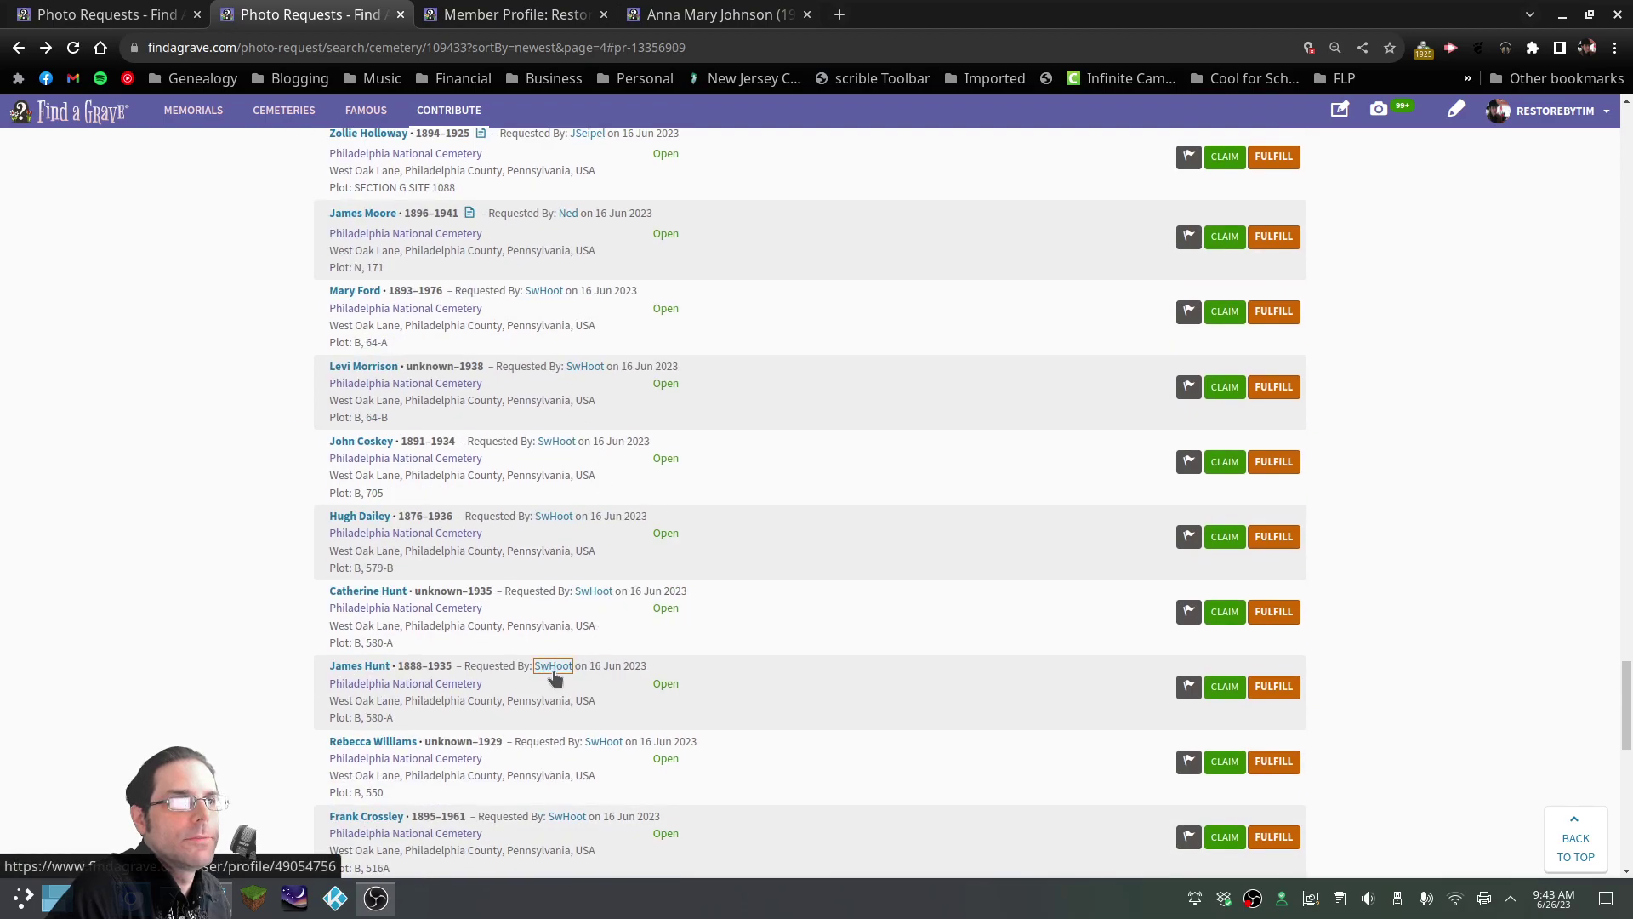
{"action": "left_click", "coordinate": [552, 667]}
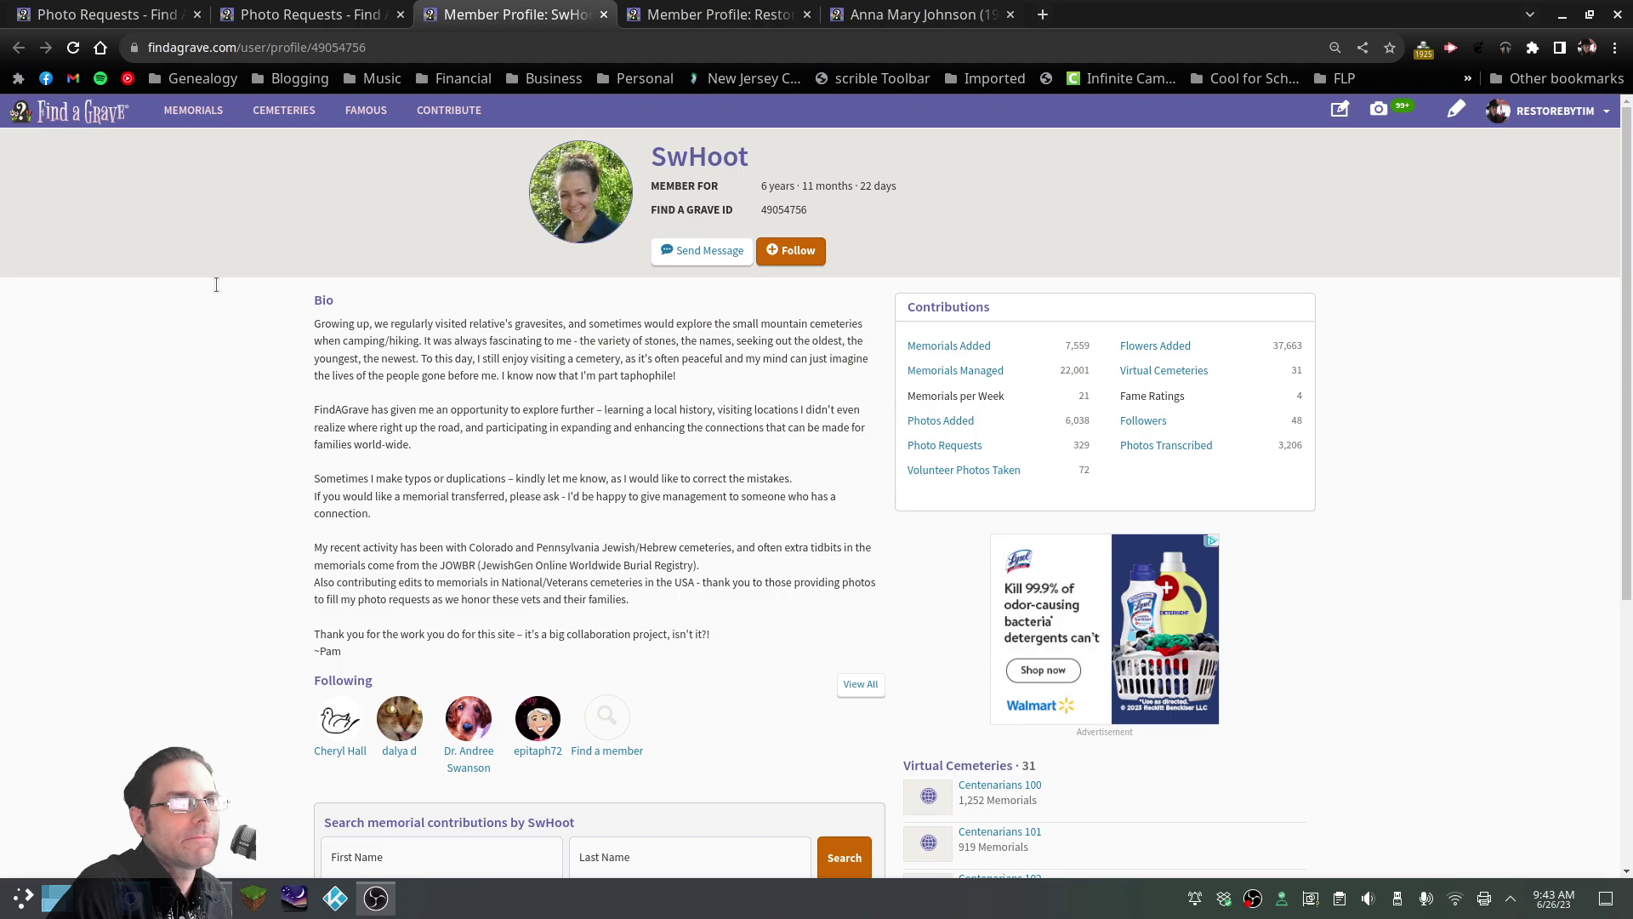
Close the member profile tab and scroll up the cemetery's photo request list
{"action": "left_click", "coordinate": [604, 16]}
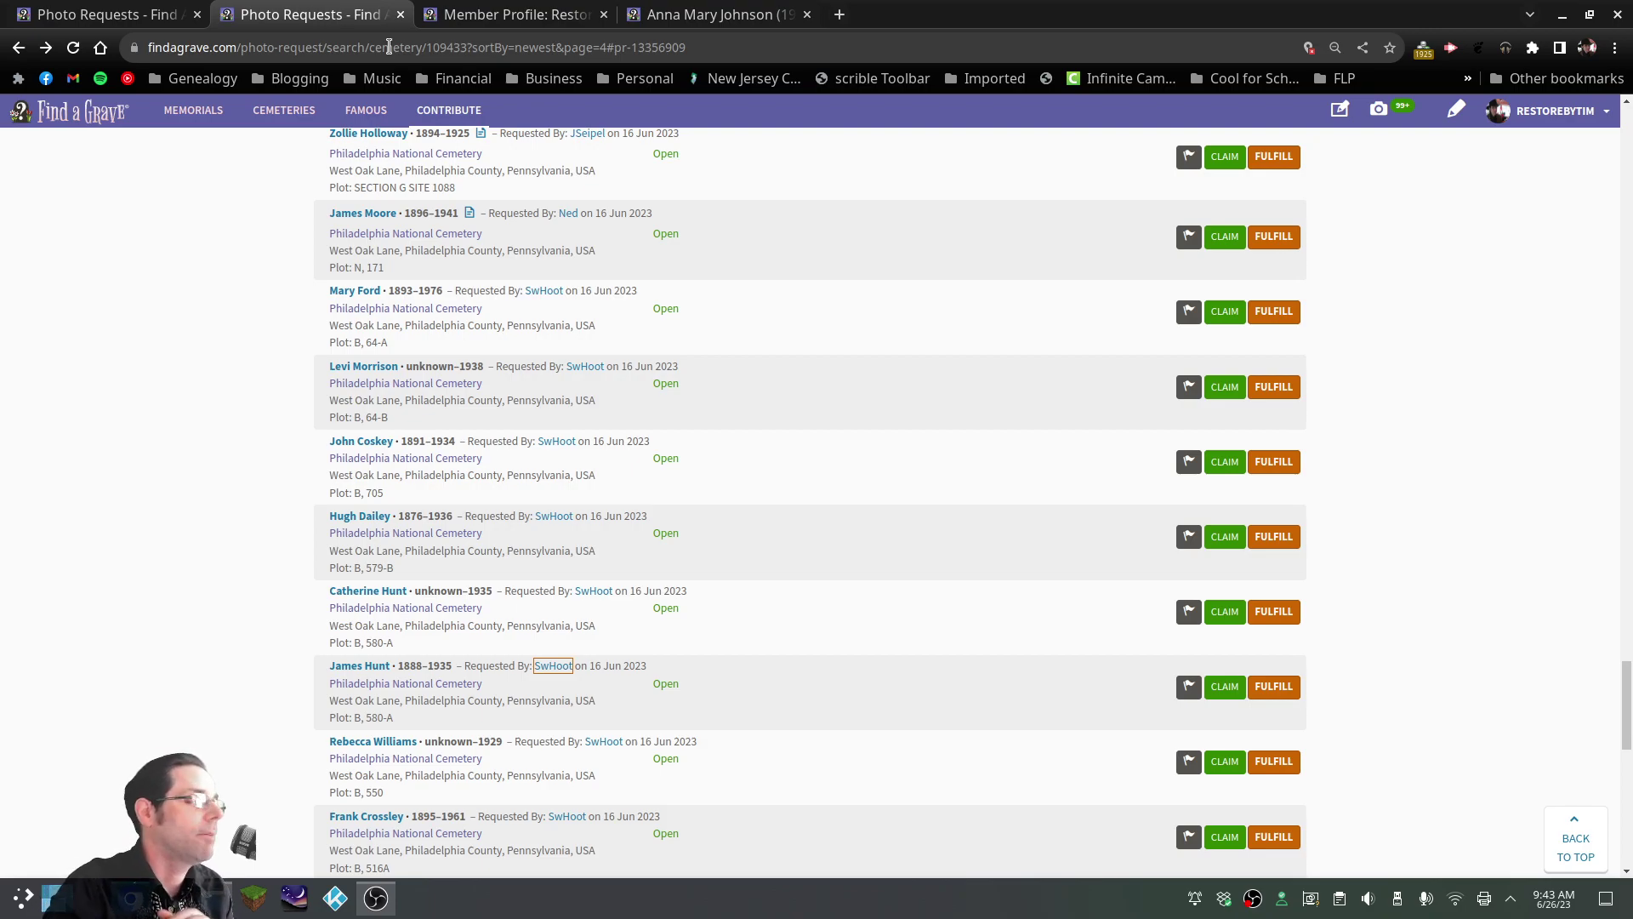
{"action": "scroll", "coordinate": [463, 390], "scroll_direction": "up", "scroll_amount": 8}
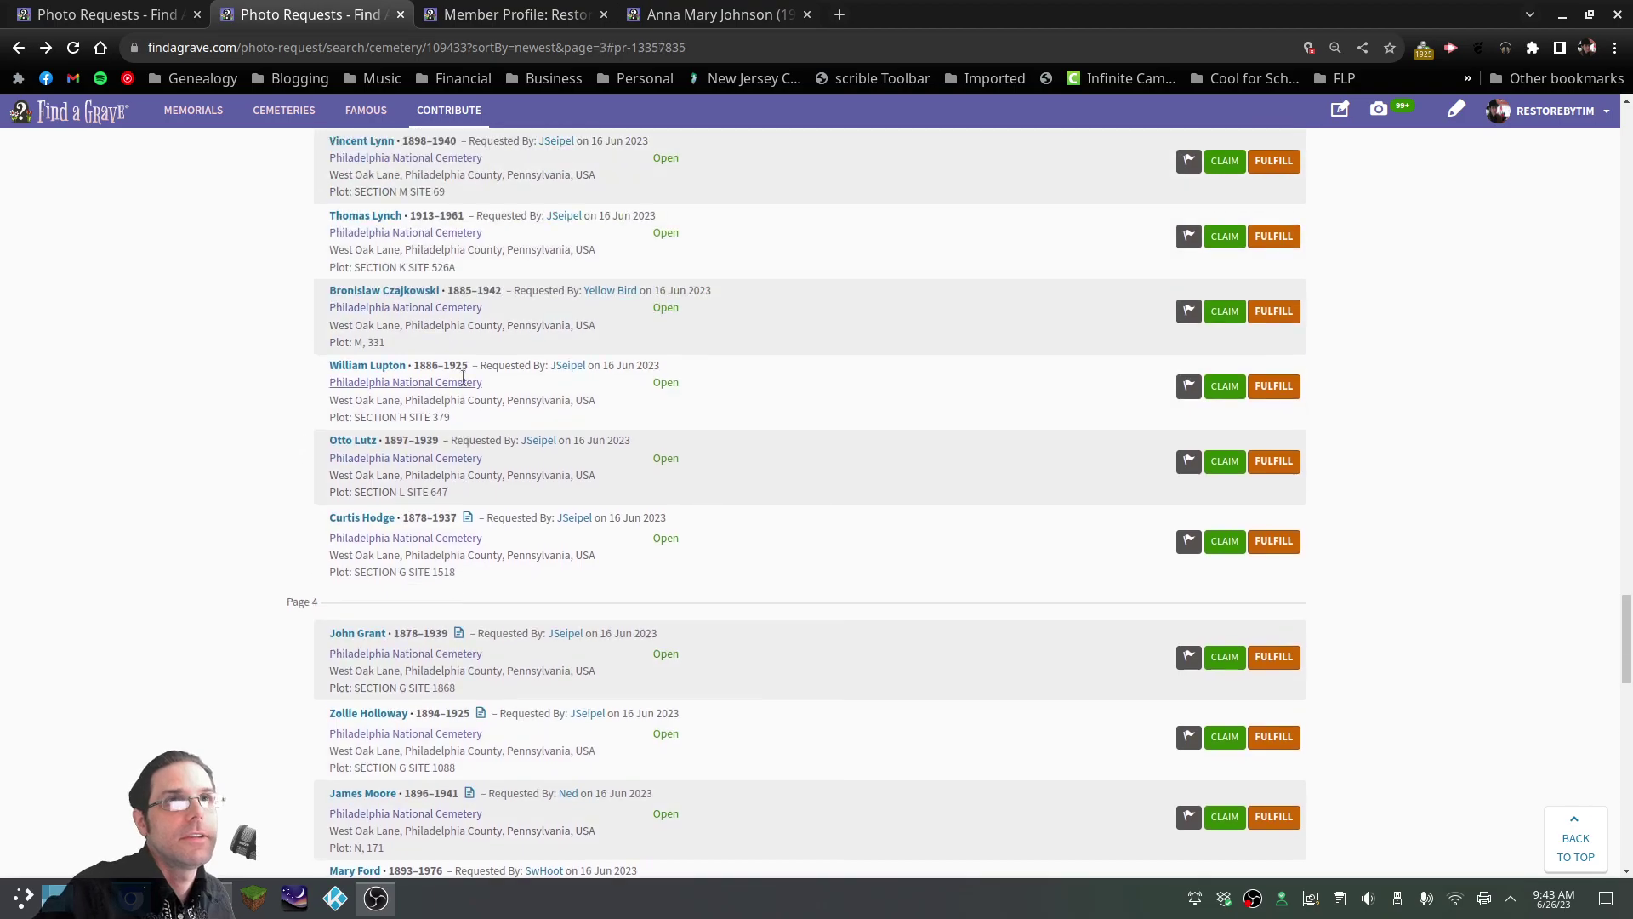
Switch to the Member Profile tab and scroll through your 349 received messages
{"action": "left_click", "coordinate": [516, 24]}
{"action": "key", "text": "ctrl+Tab"}
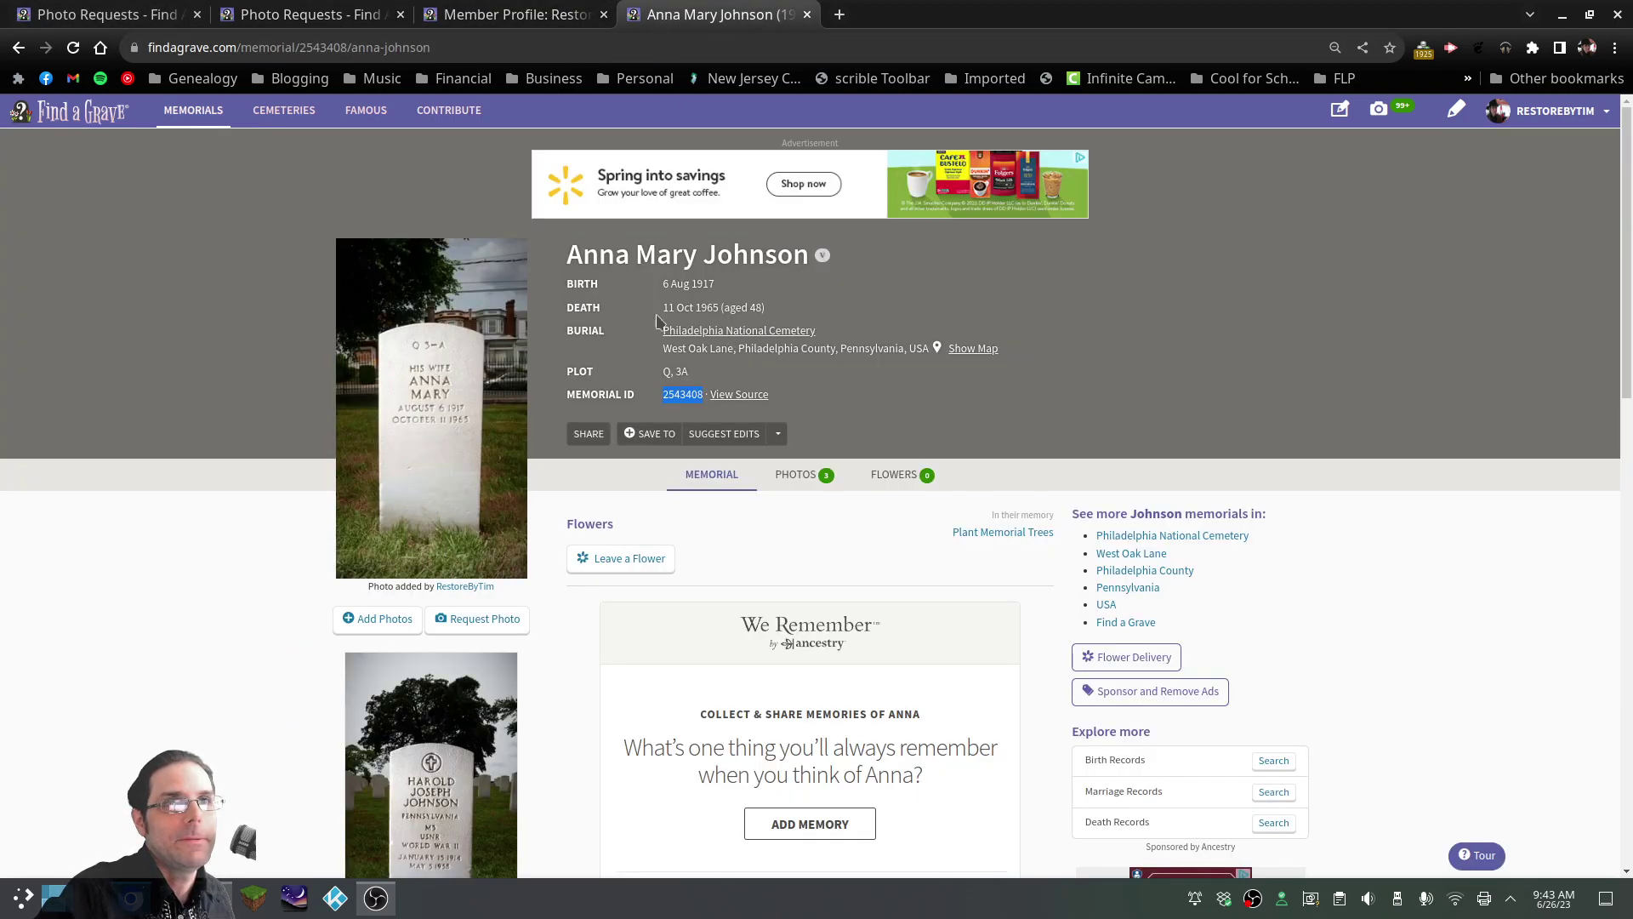
{"action": "left_click", "coordinate": [516, 14]}
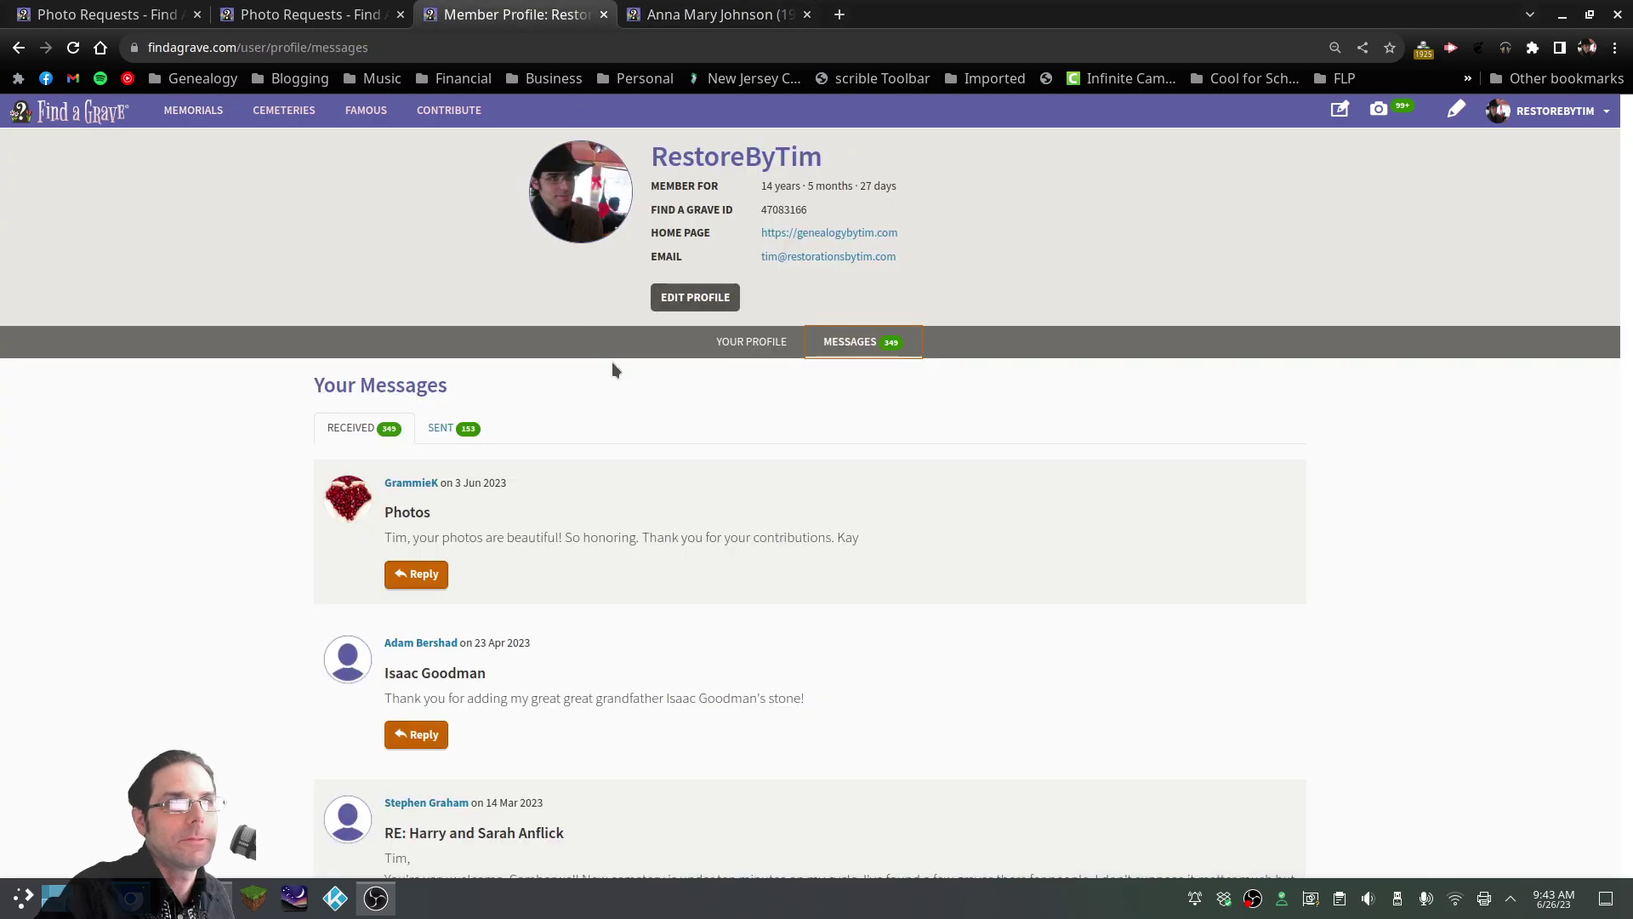
{"action": "scroll", "coordinate": [610, 361], "scroll_direction": "down", "scroll_amount": 2}
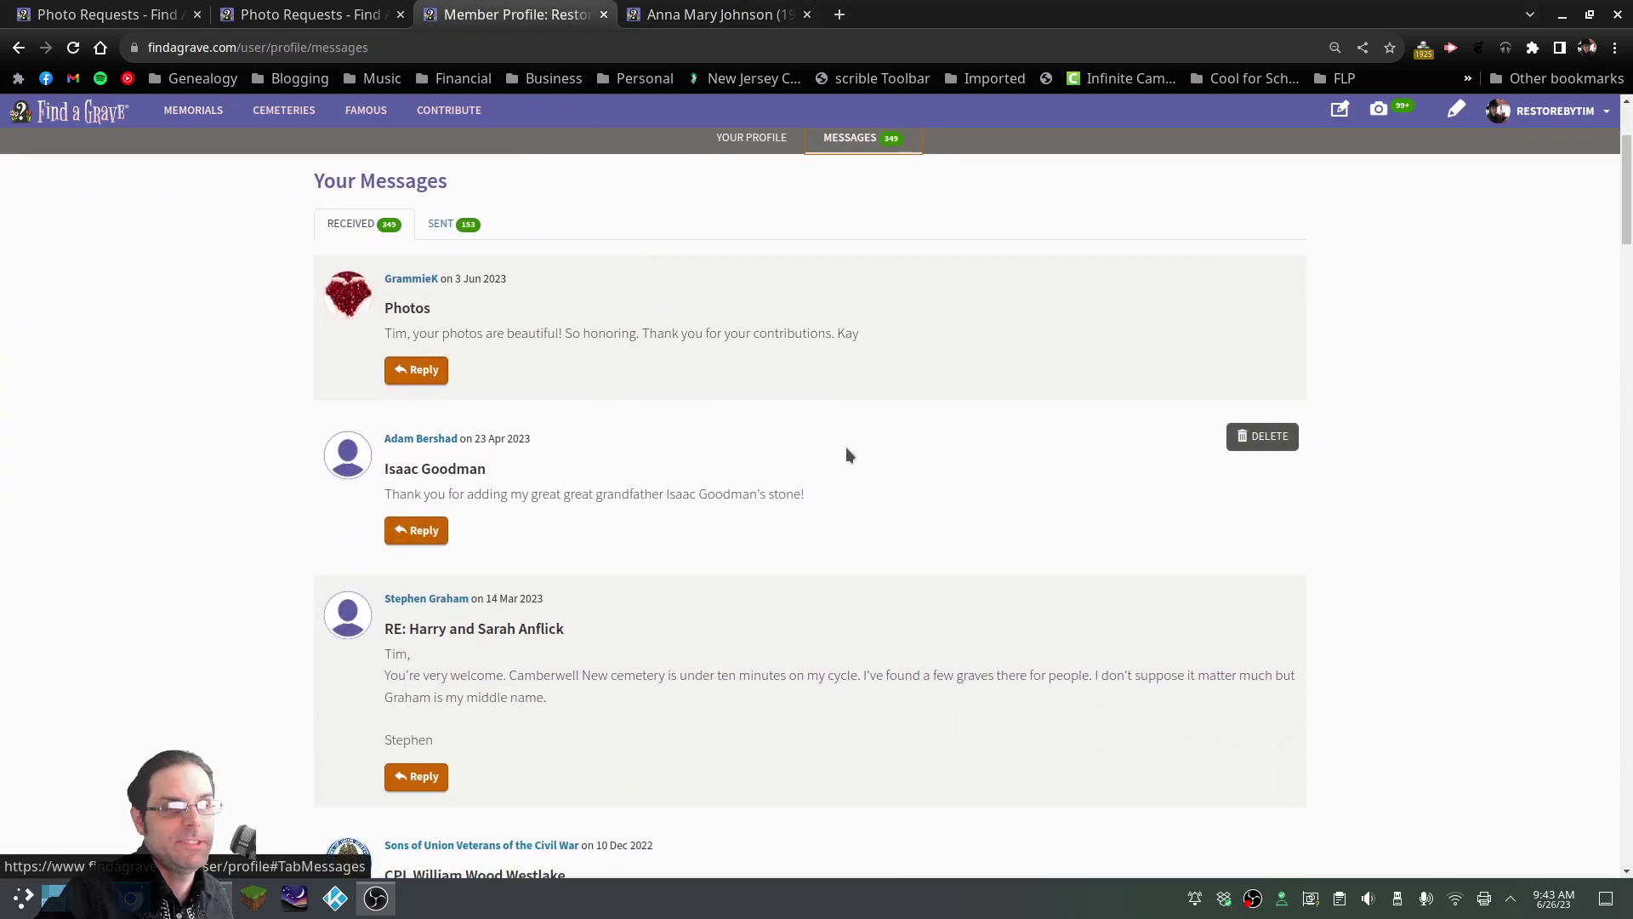
{"action": "scroll", "coordinate": [553, 529], "scroll_direction": "up", "scroll_amount": 2}
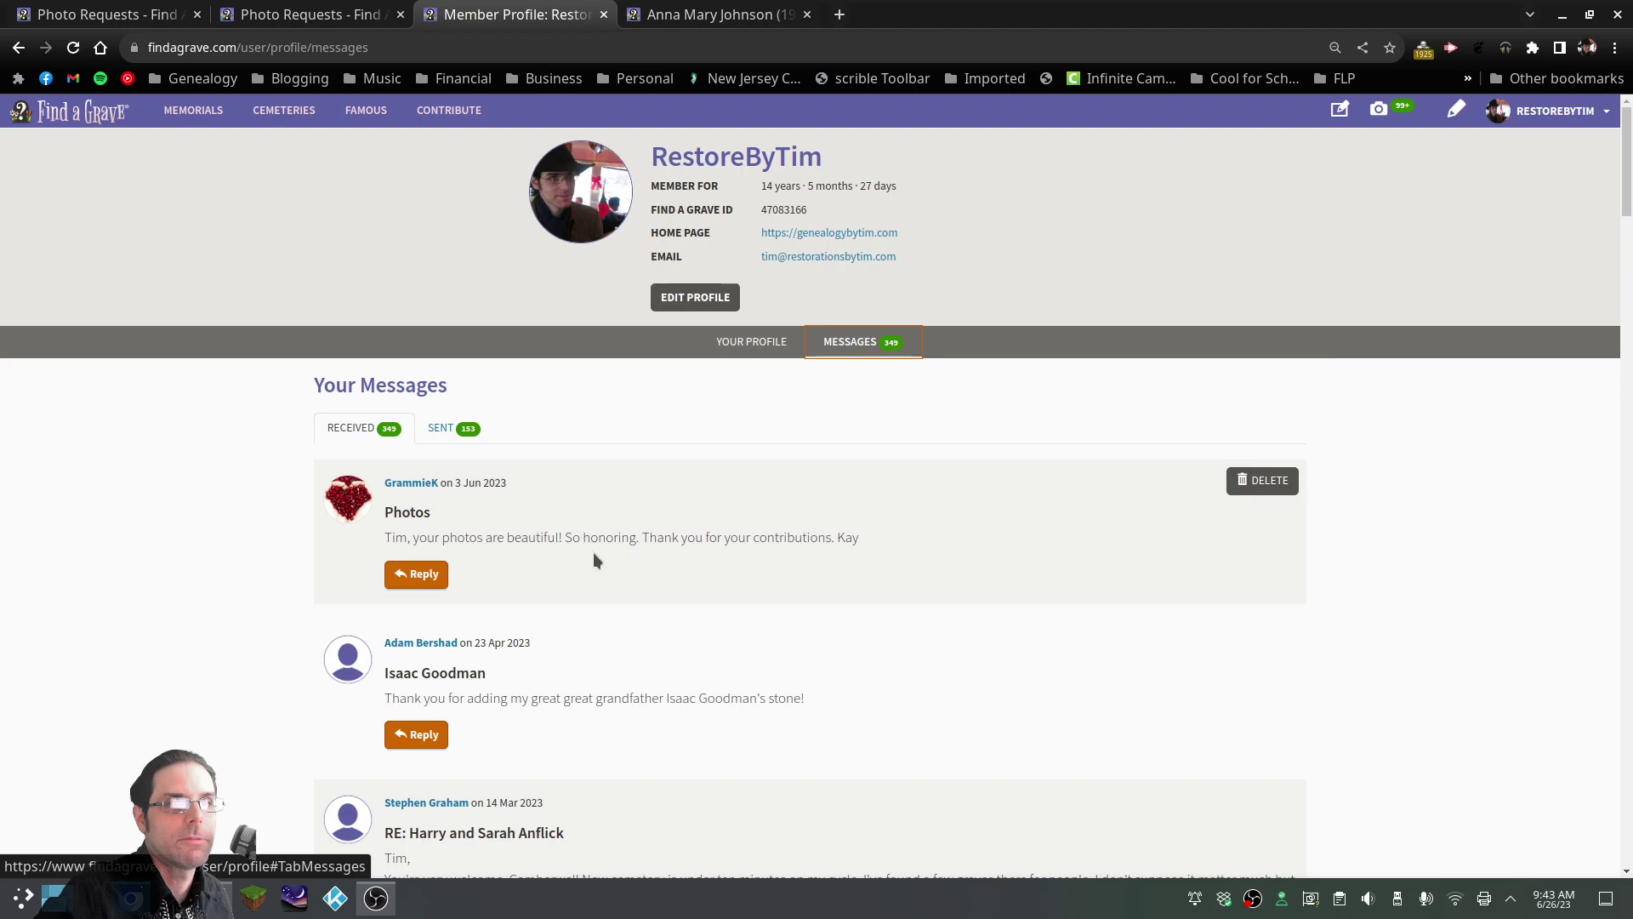
{"action": "scroll", "coordinate": [621, 591], "scroll_direction": "down", "scroll_amount": 1}
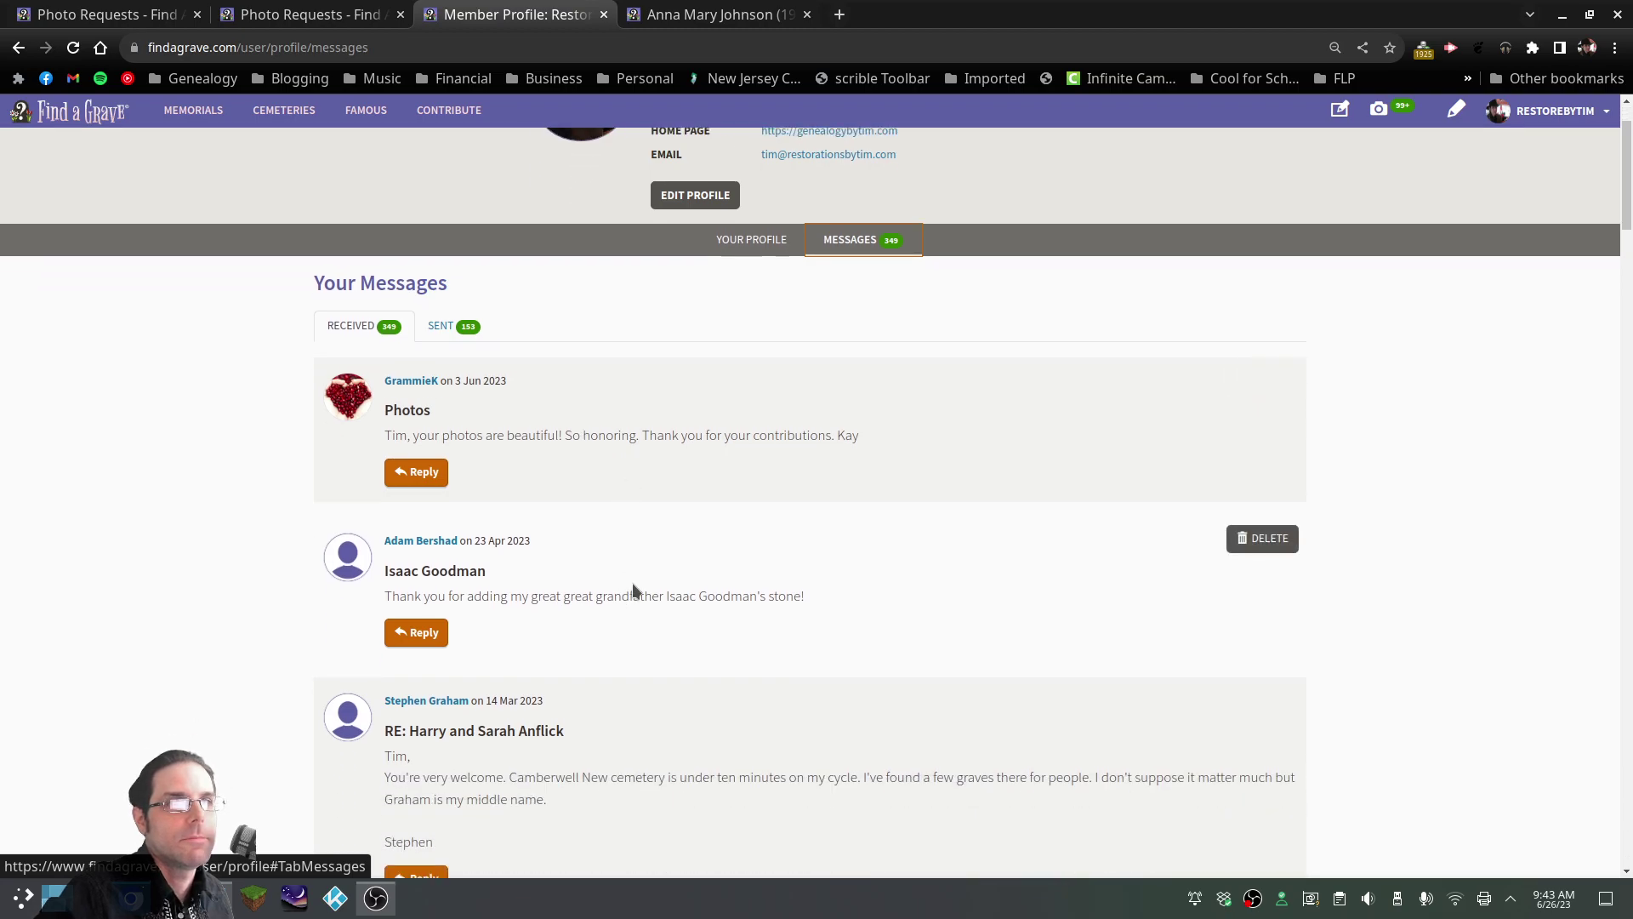
{"action": "scroll", "coordinate": [635, 581], "scroll_direction": "down", "scroll_amount": 4}
{"action": "scroll", "coordinate": [638, 578], "scroll_direction": "down", "scroll_amount": 3}
{"action": "scroll", "coordinate": [640, 575], "scroll_direction": "up", "scroll_amount": 8}
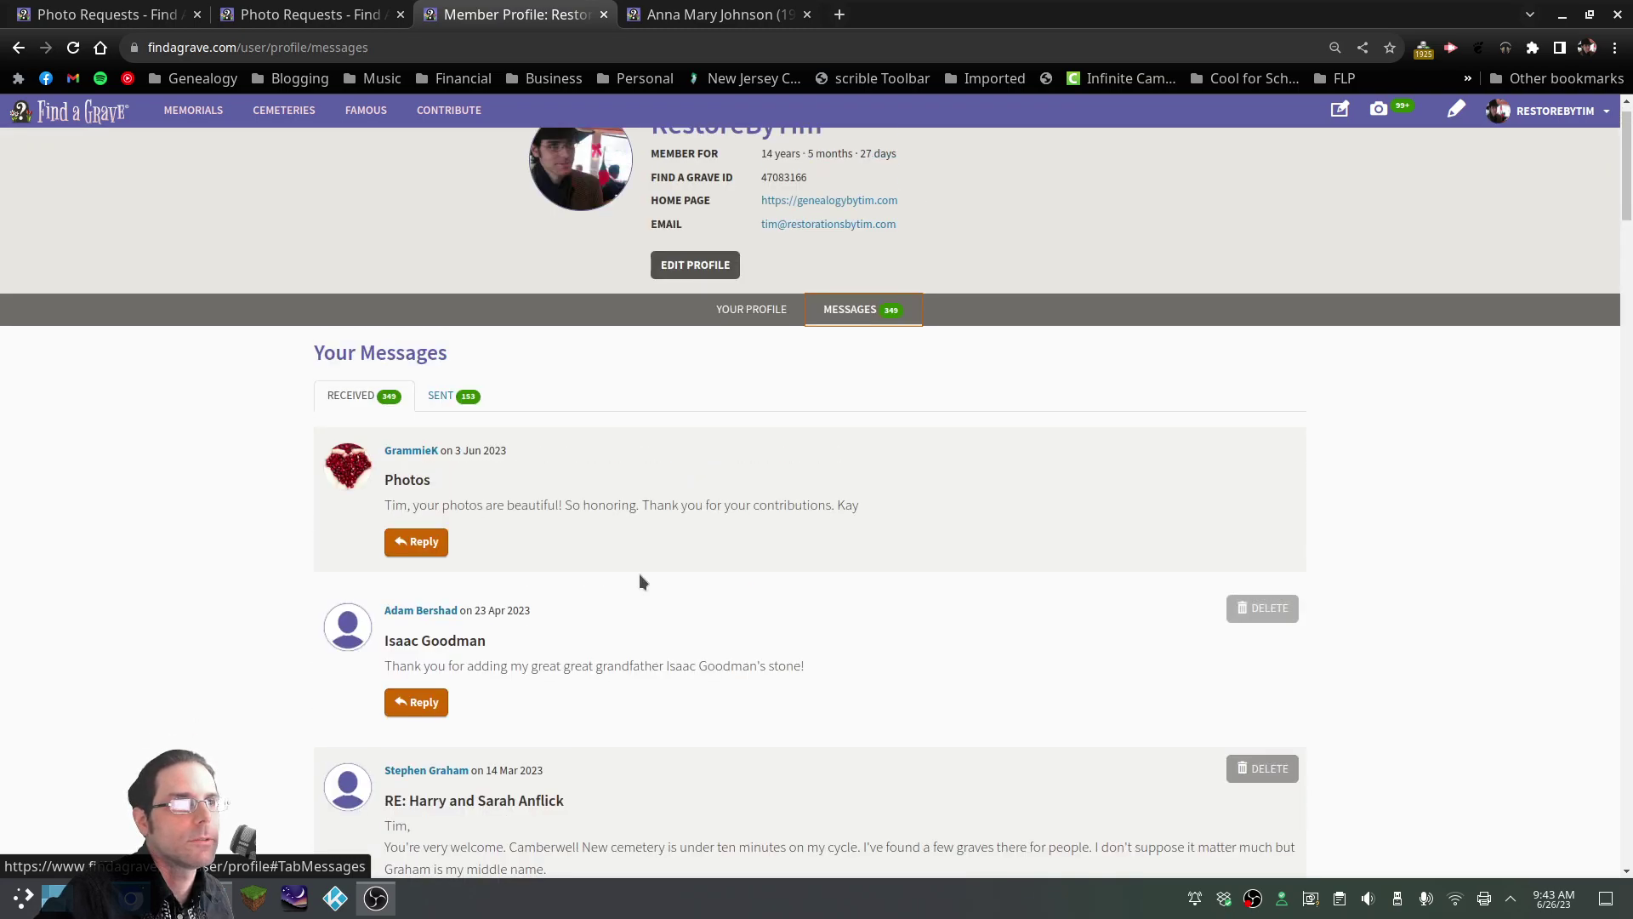